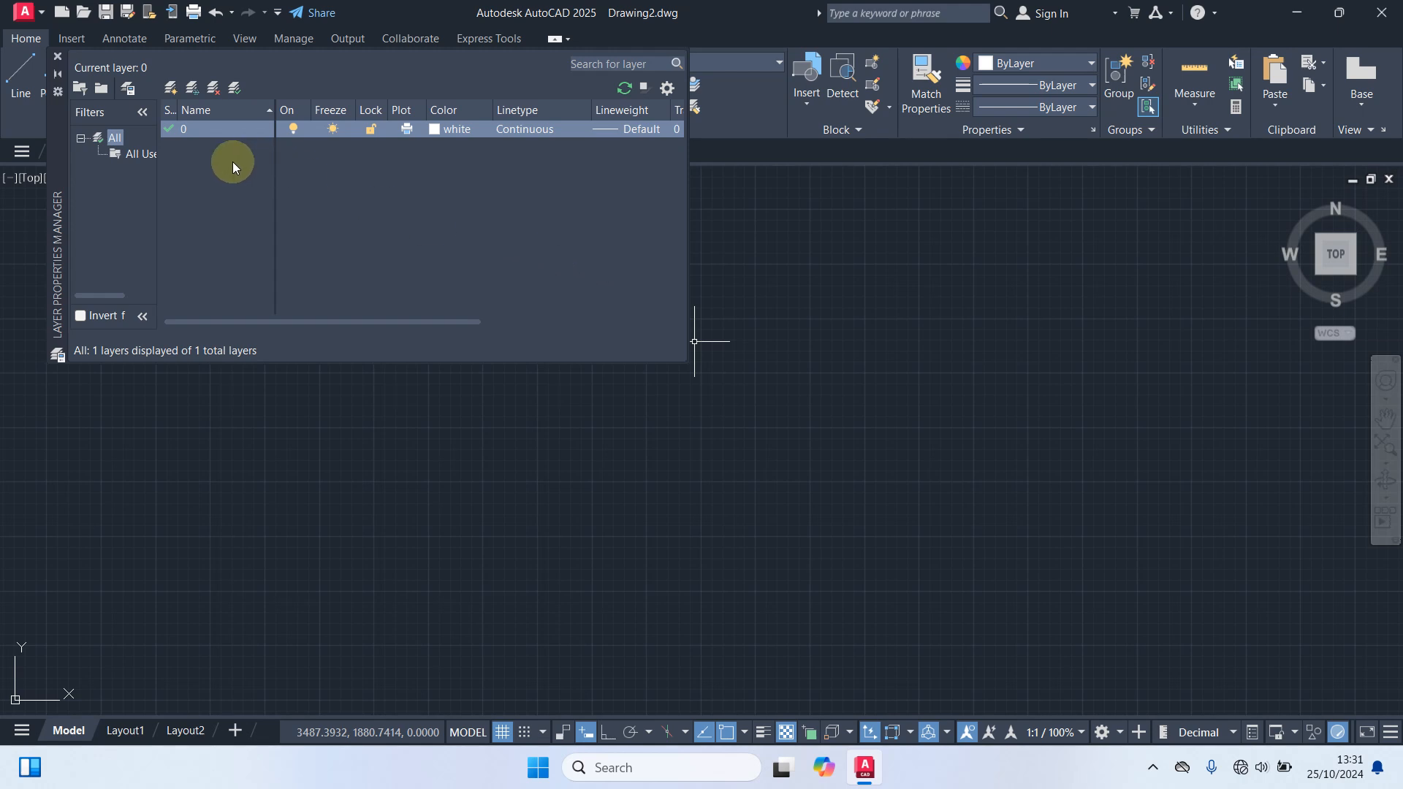
Step: Create two new layers named Dimensi and Dinding
right_click(177, 152)
left_click(244, 219)
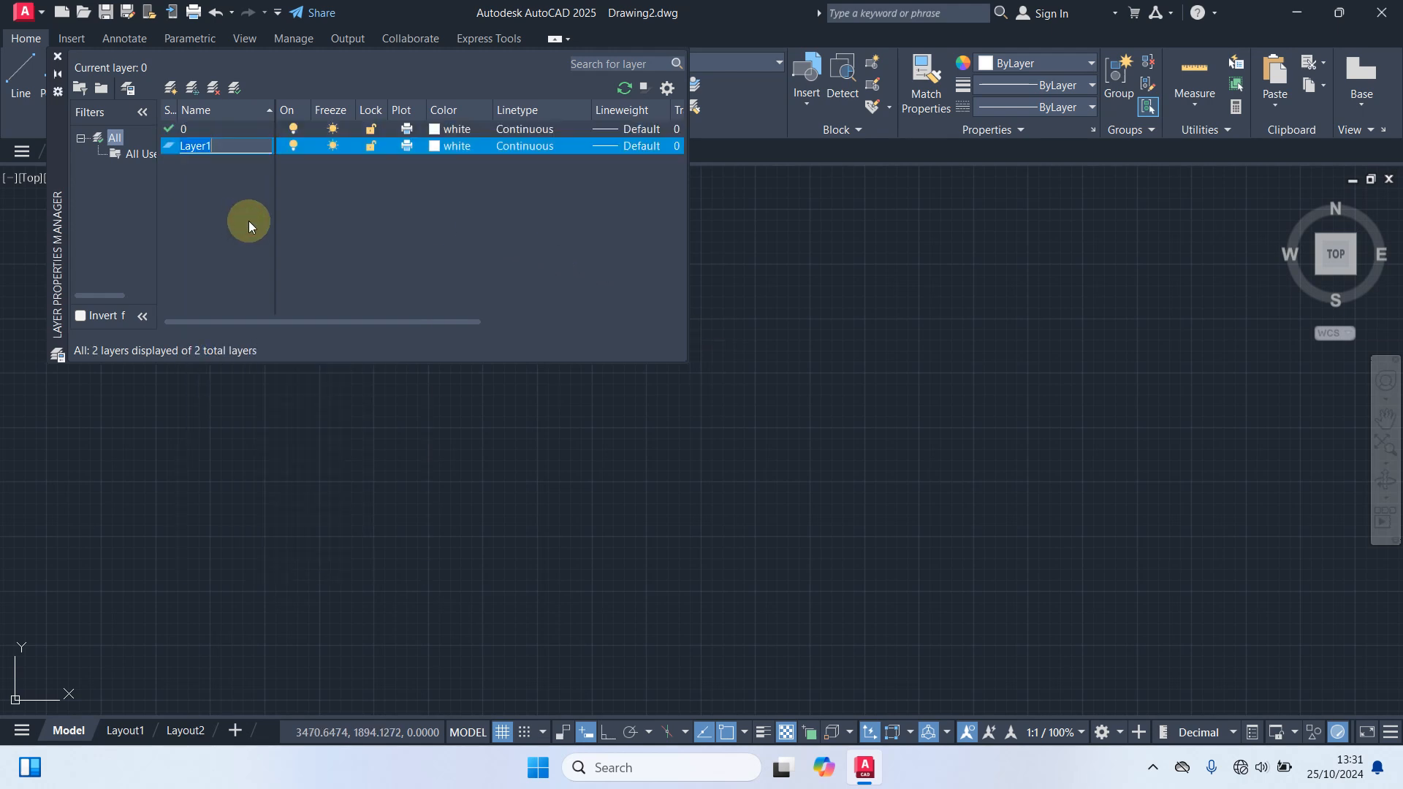
type("Dimensi")
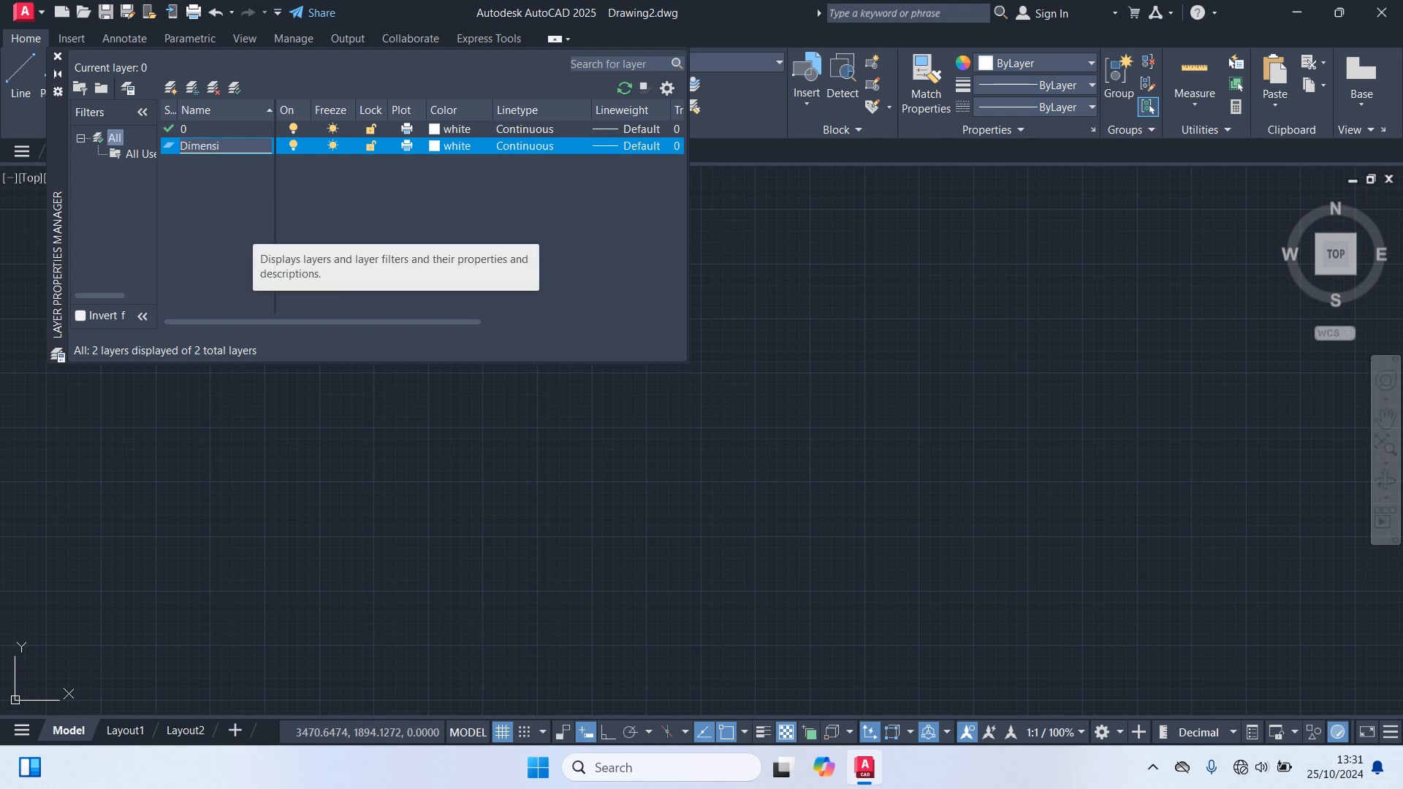
right_click(183, 181)
left_click(241, 253)
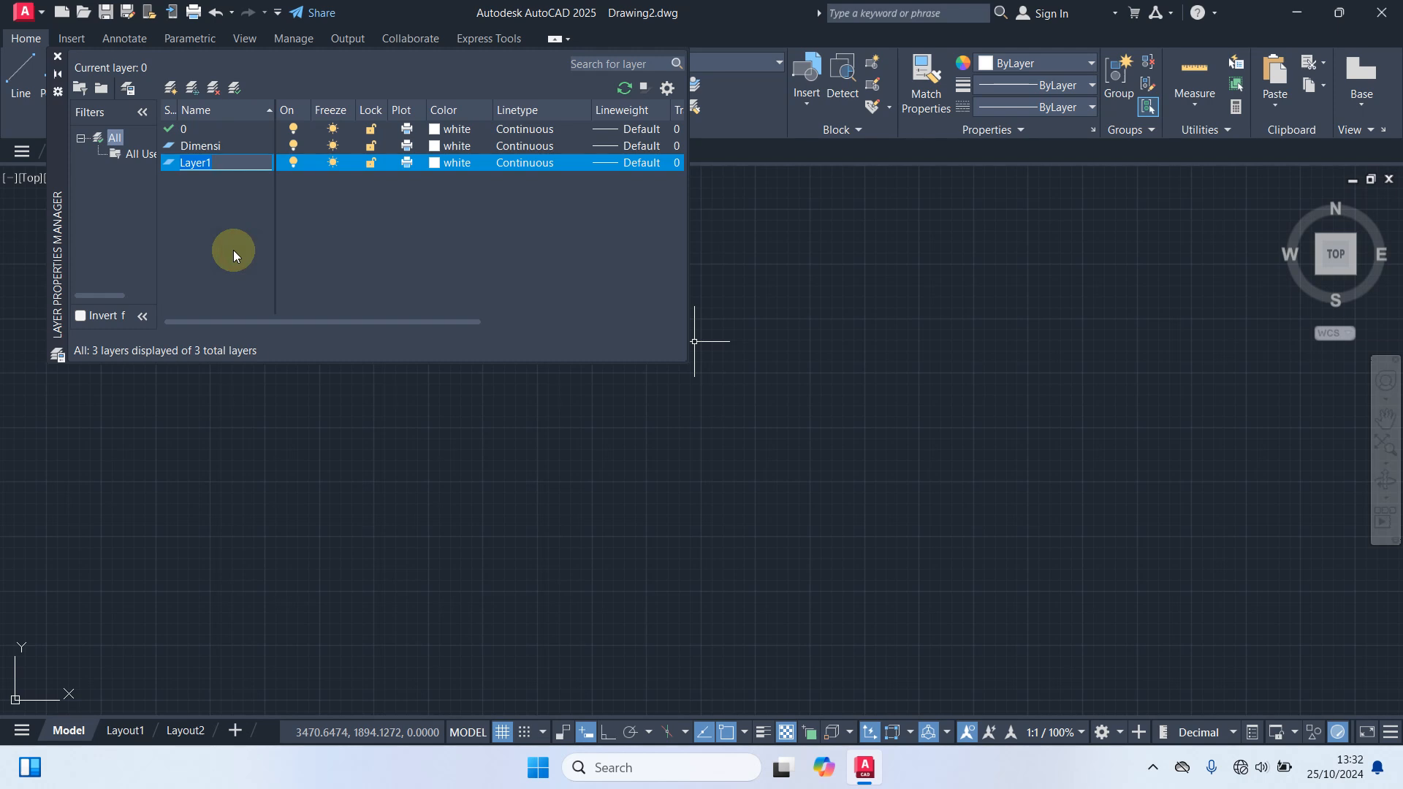
type("Dinding")
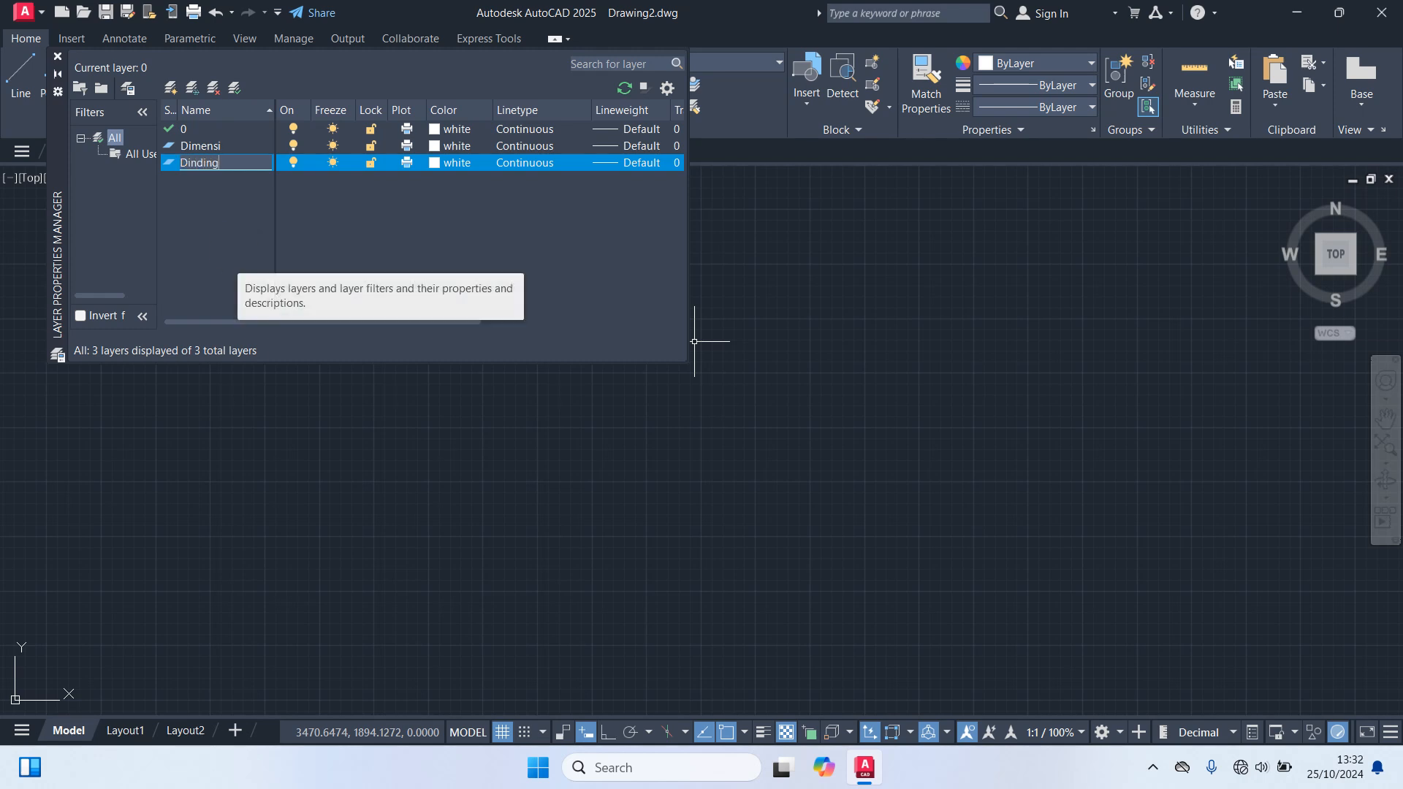
Step: Add two more layers named Garis As and Garis Bantu
right_click(190, 196)
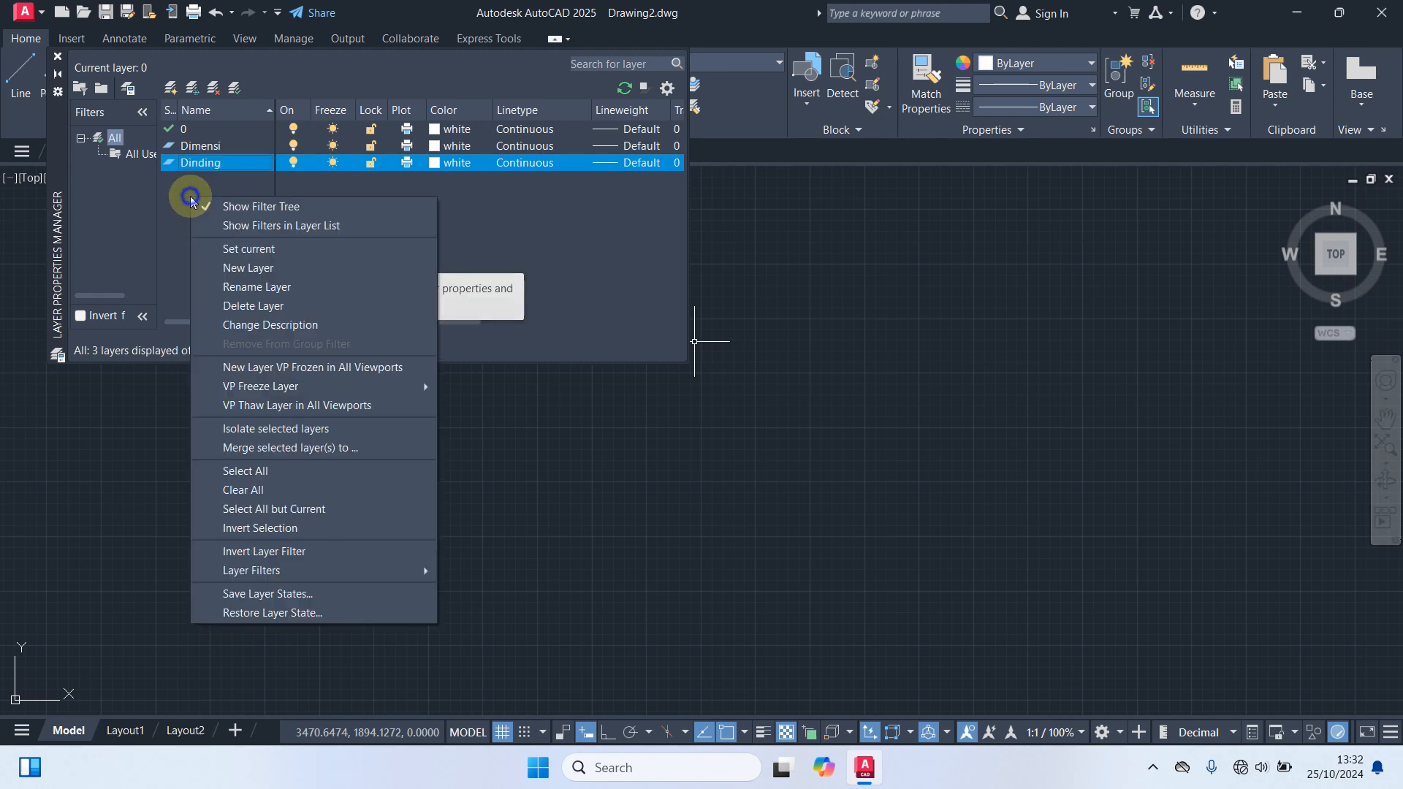
left_click(244, 274)
type("Gar")
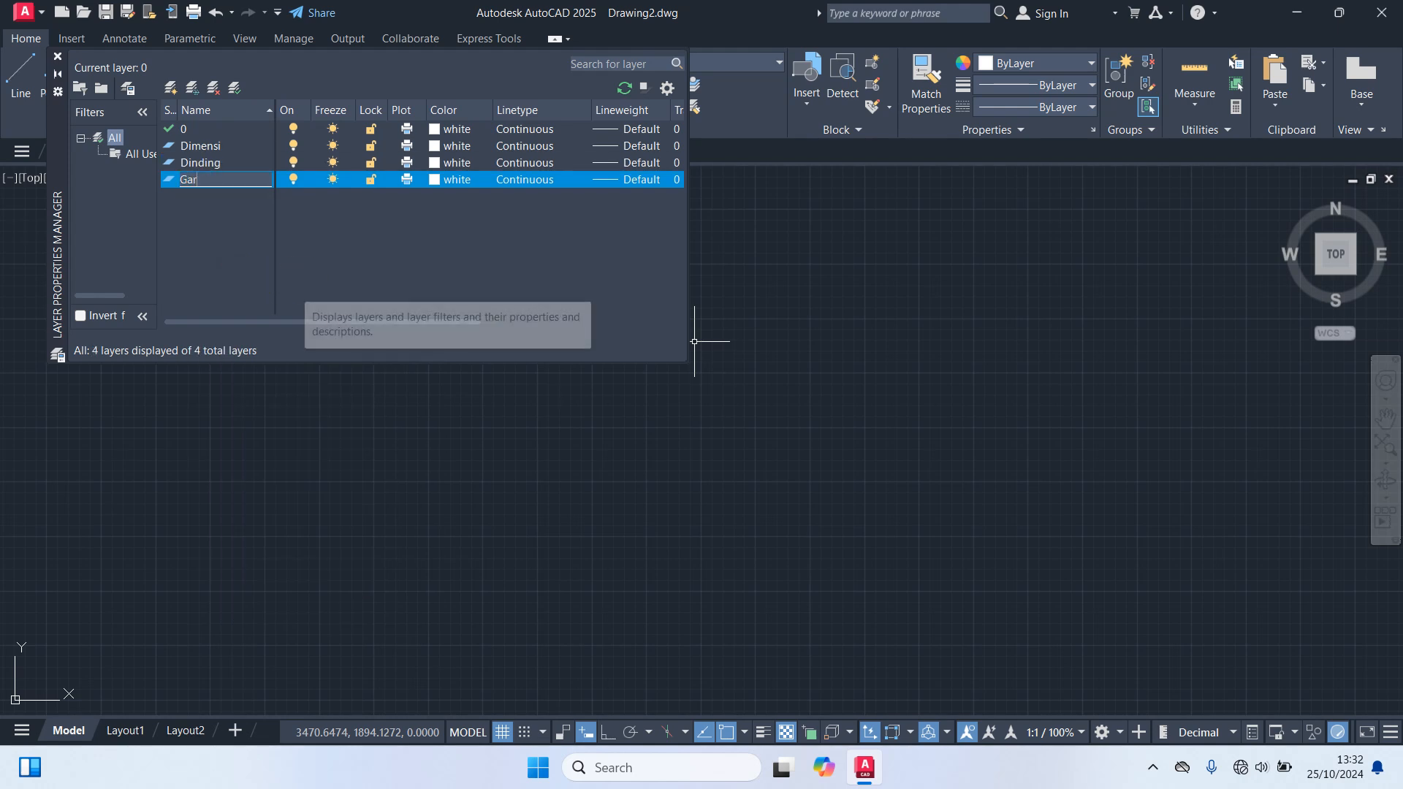
type("is As")
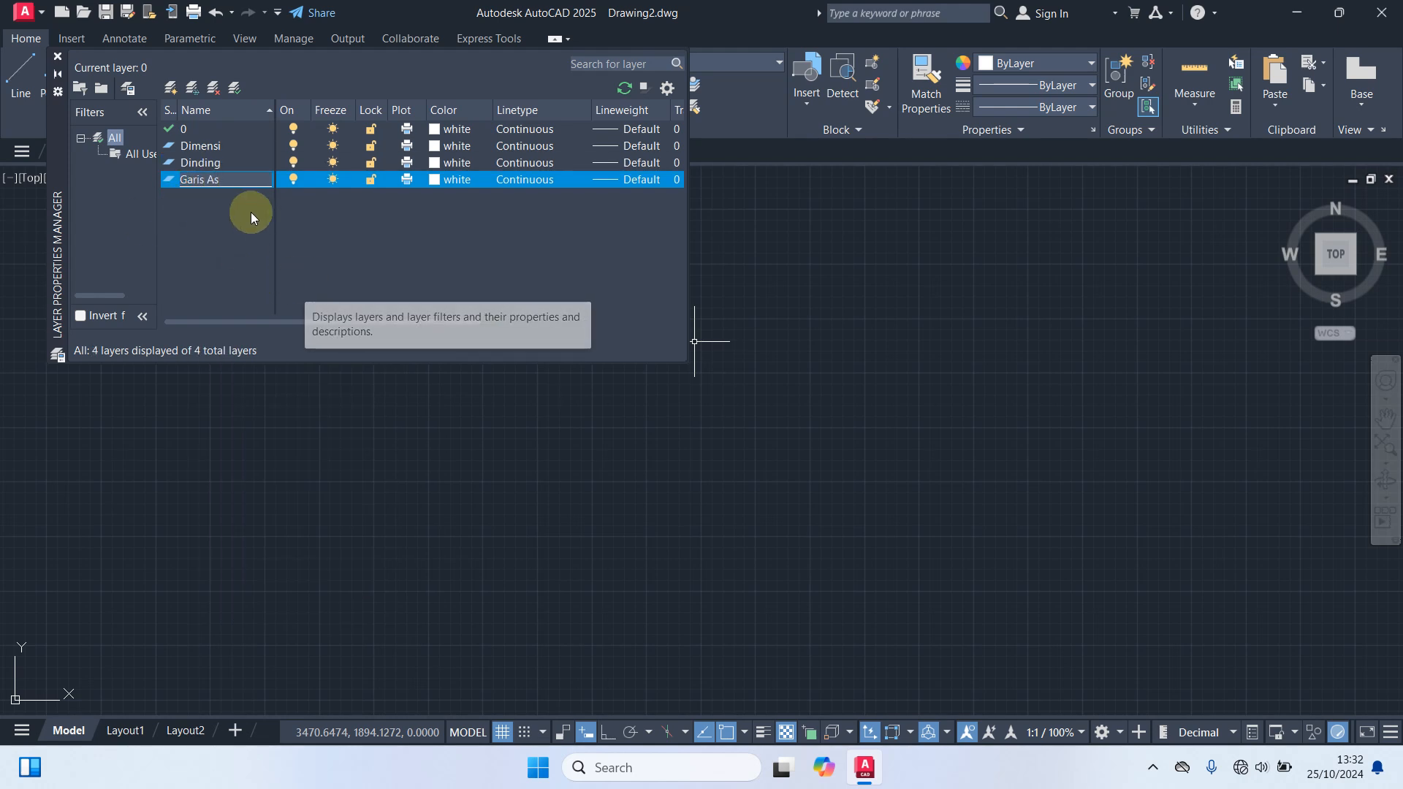
right_click(213, 203)
left_click(271, 276)
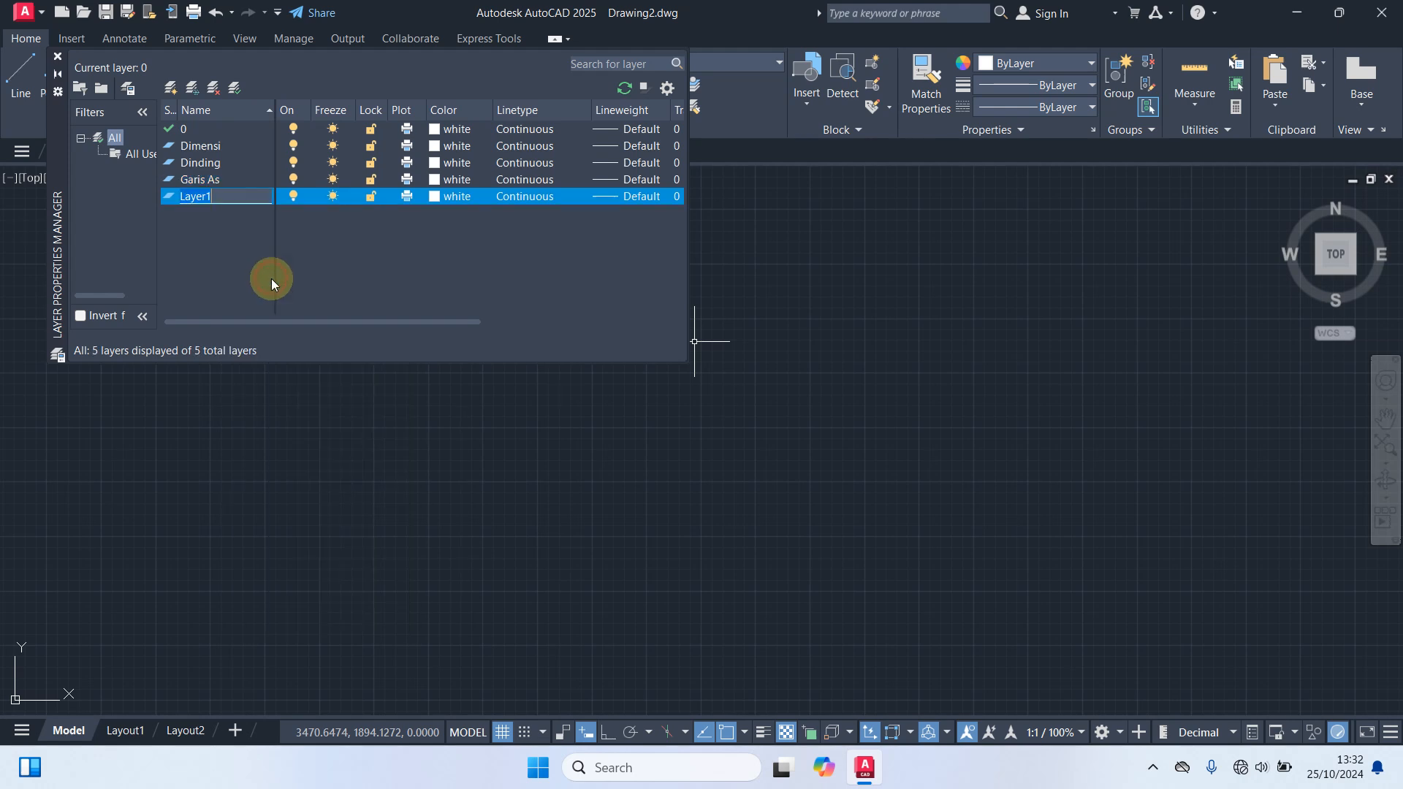
type("Garis Bantu")
key("Return")
Step: Add a layer named Kolom and another named Pintu & Jendela
right_click(203, 224)
left_click(255, 292)
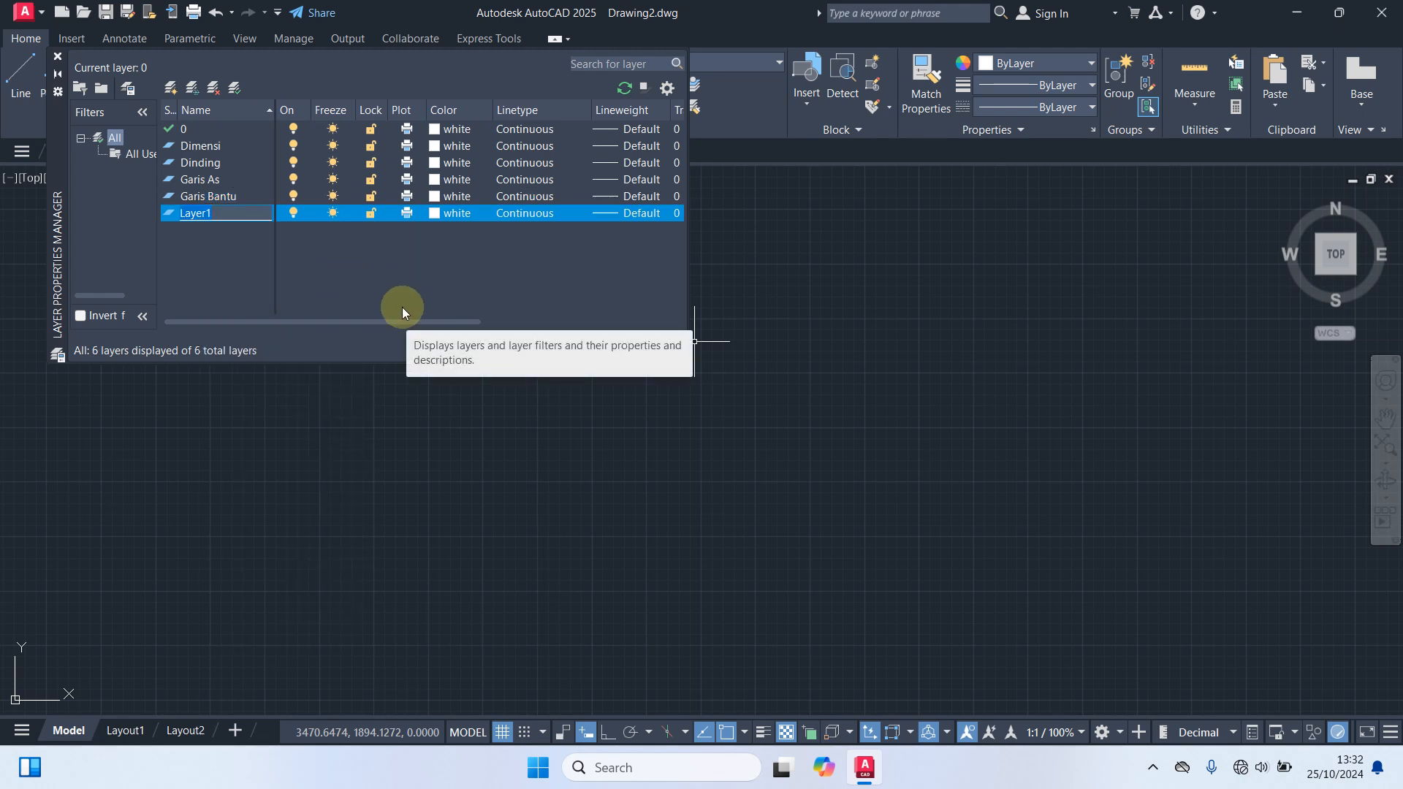
type("Kolo")
left_click(263, 226)
right_click(192, 252)
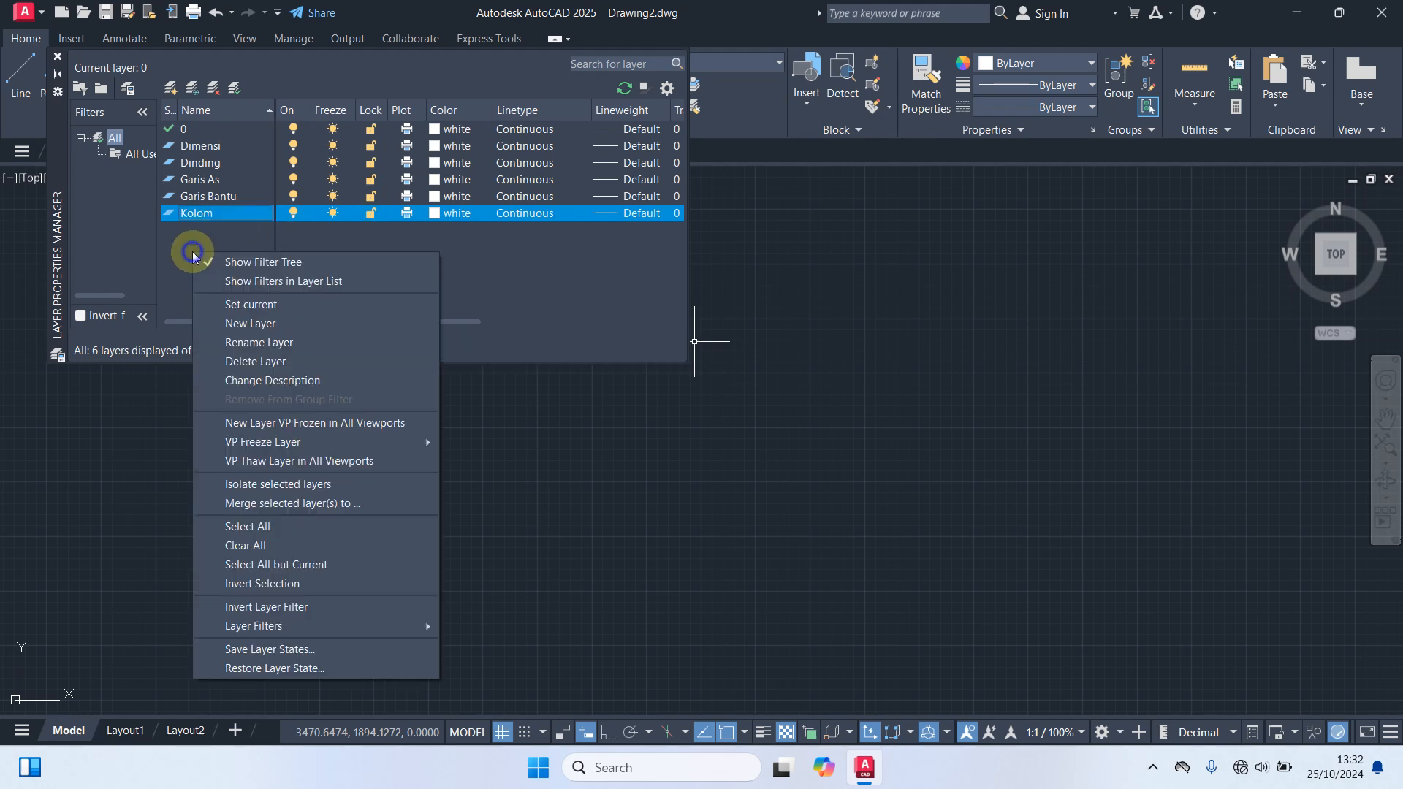
left_click(262, 321)
type("Pin")
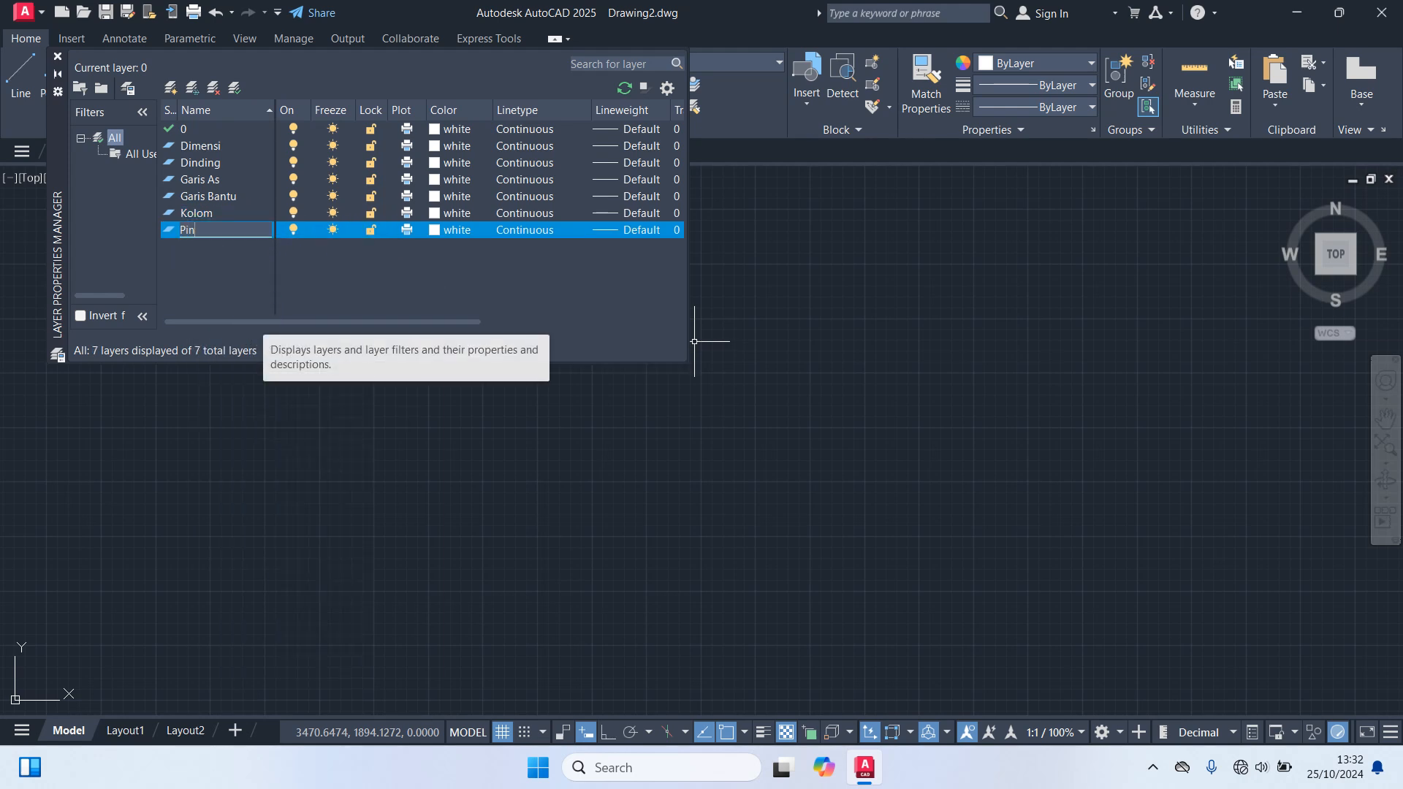
type("tu & Jendela")
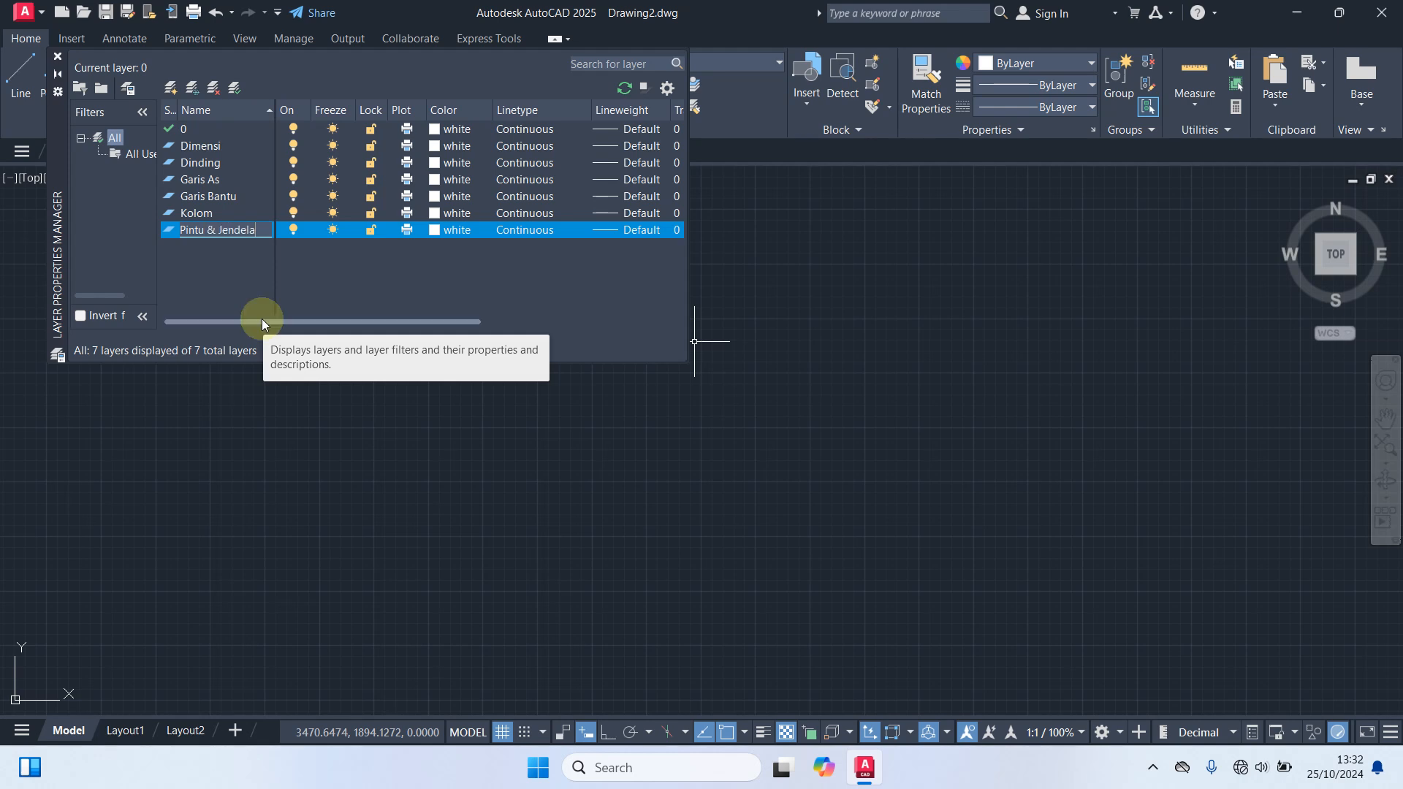
Step: Add one more layer named Teks to the layer list
right_click(227, 269)
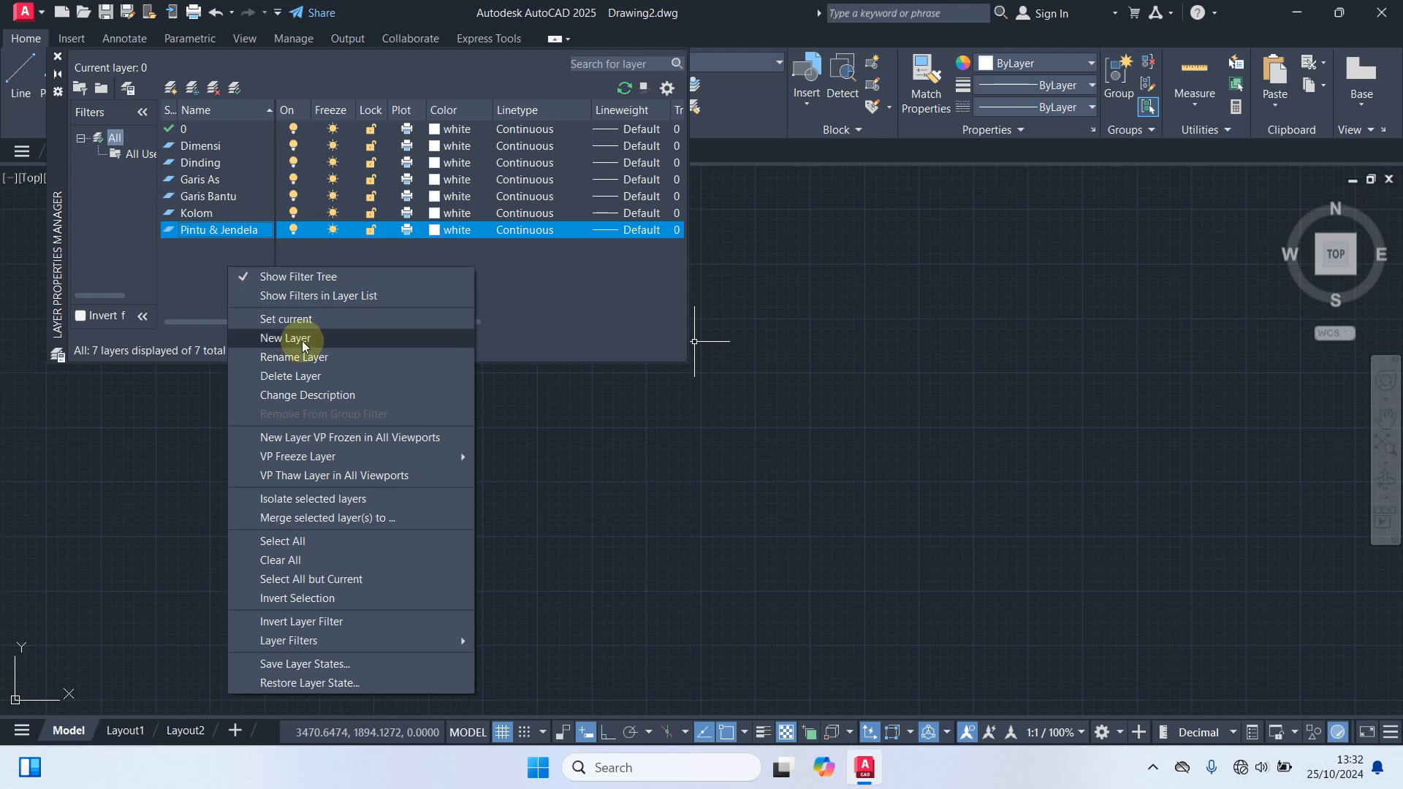
left_click(274, 341)
type("Teks")
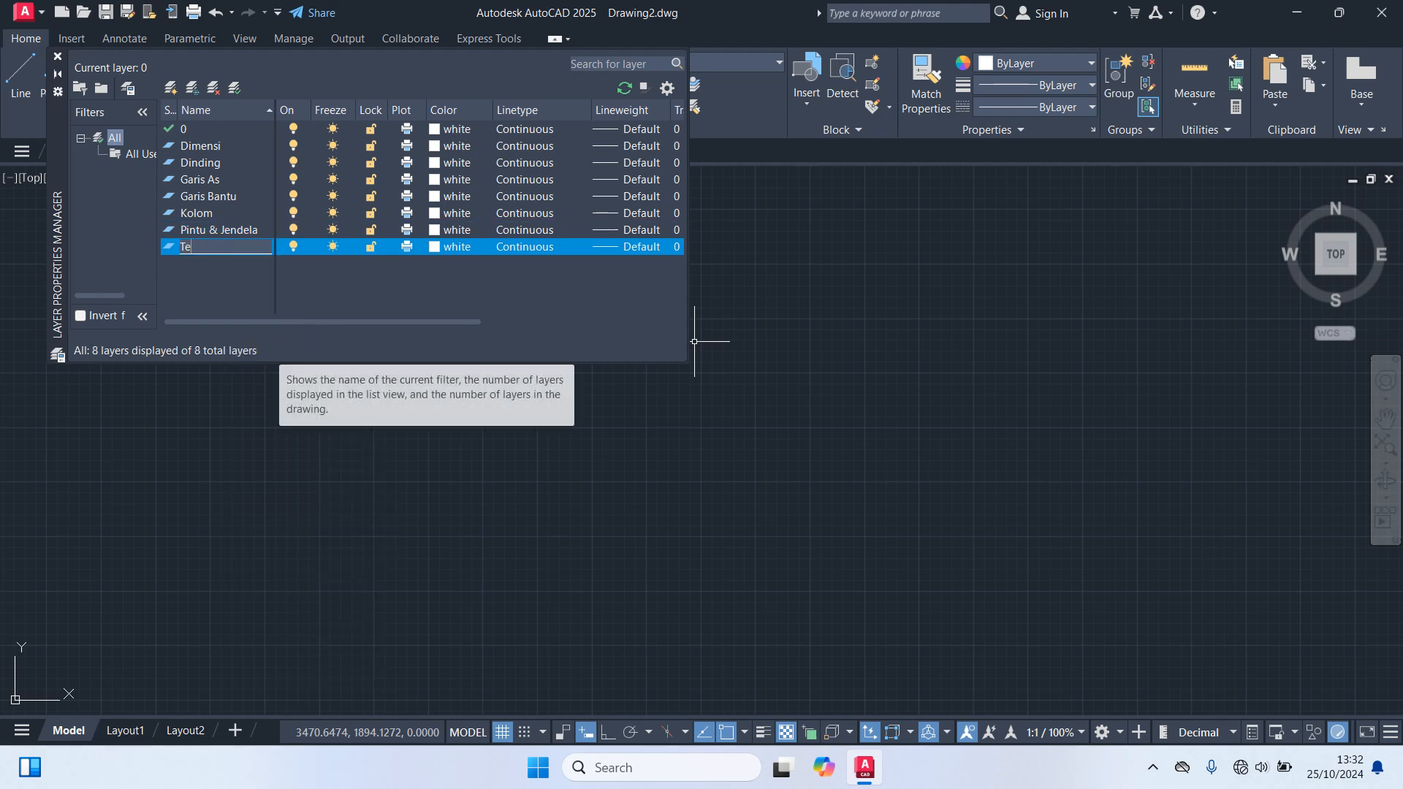
Step: Set the colour of the Garis As layer to red
left_click(216, 180)
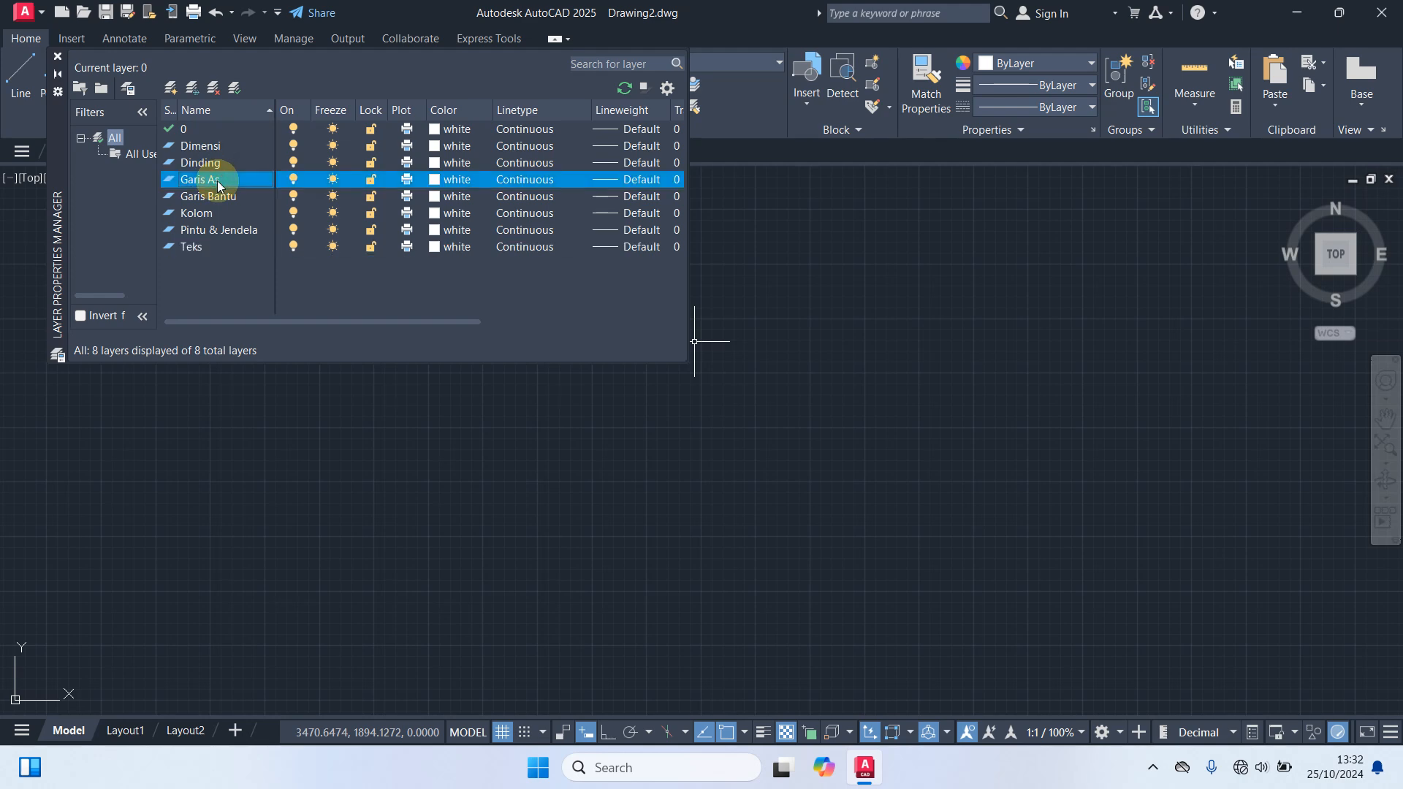
left_click(434, 183)
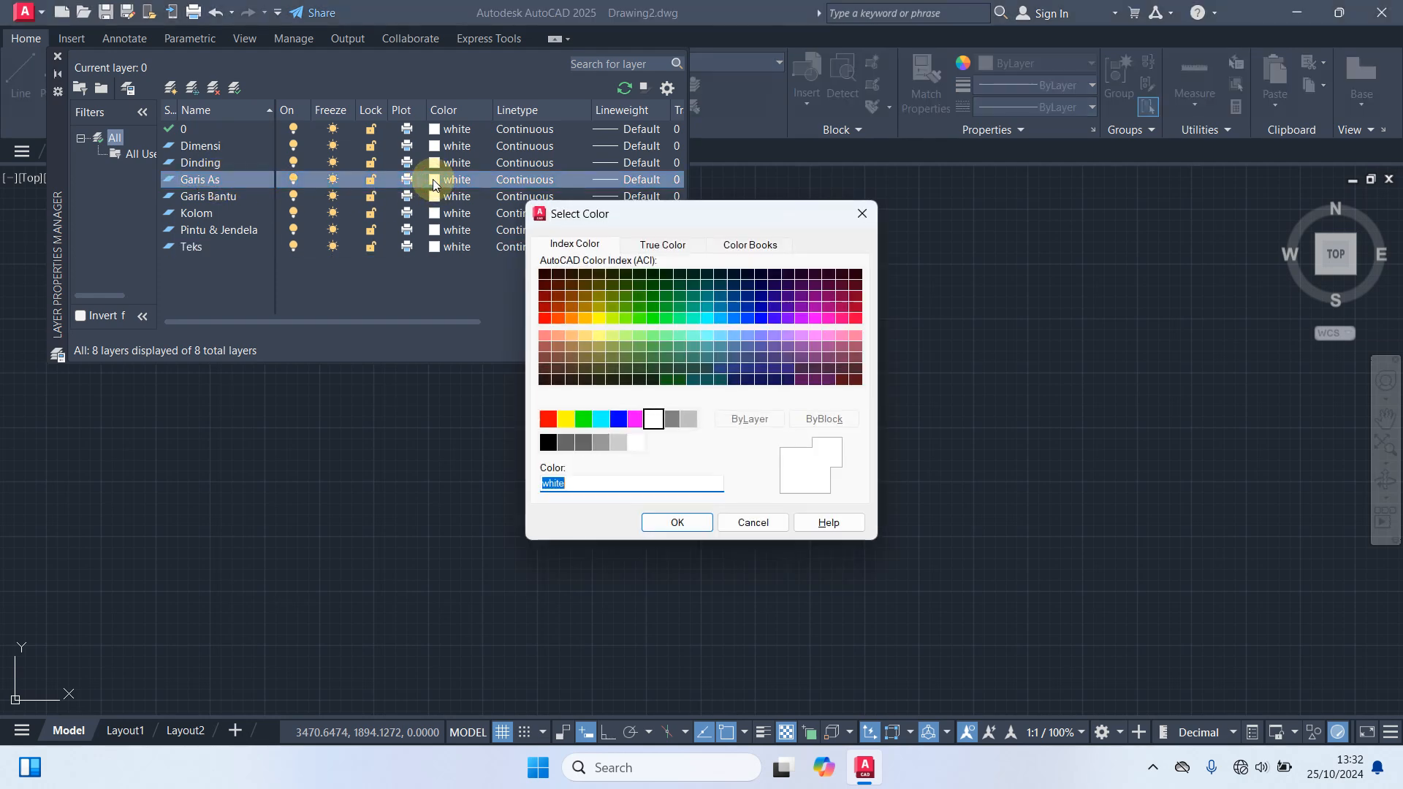
left_click(550, 419)
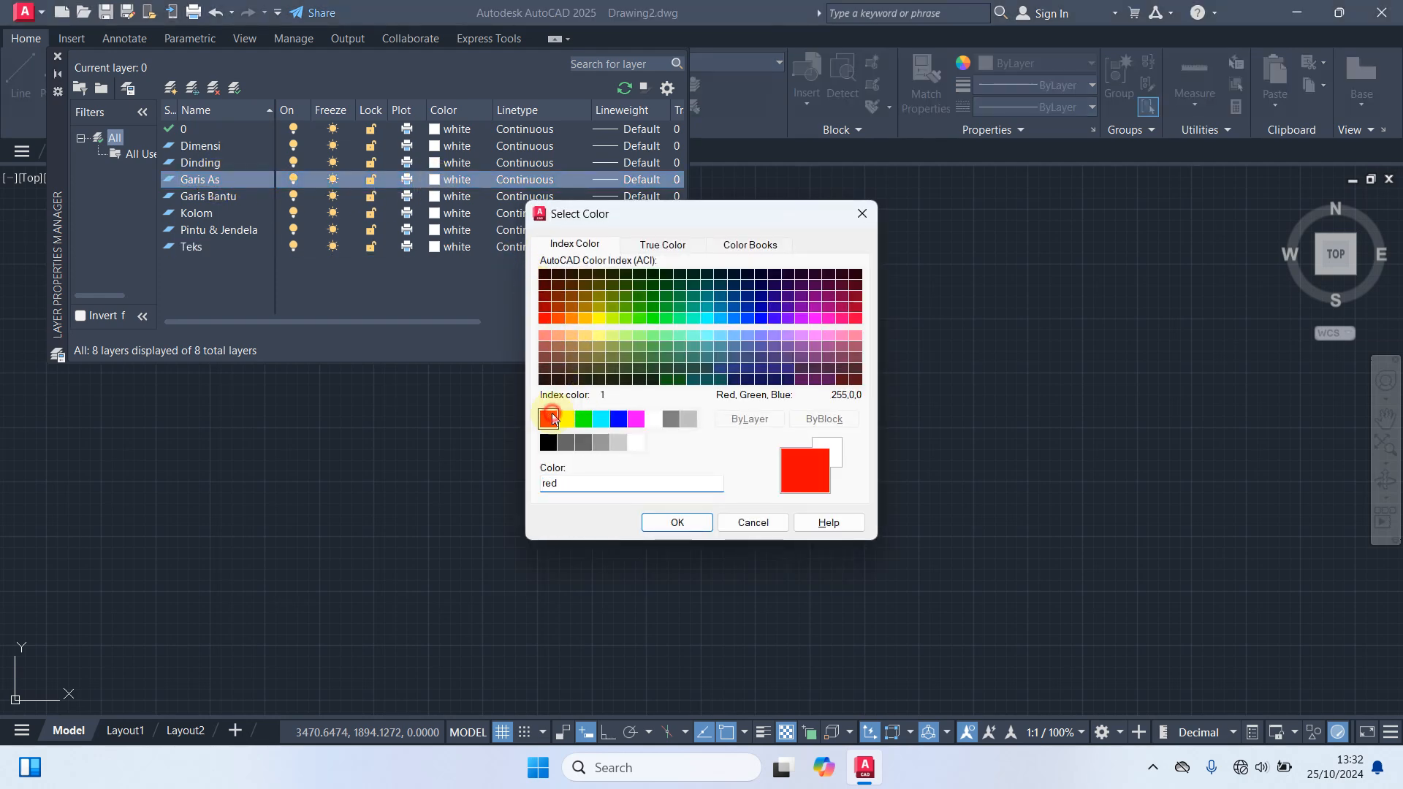
left_click(673, 526)
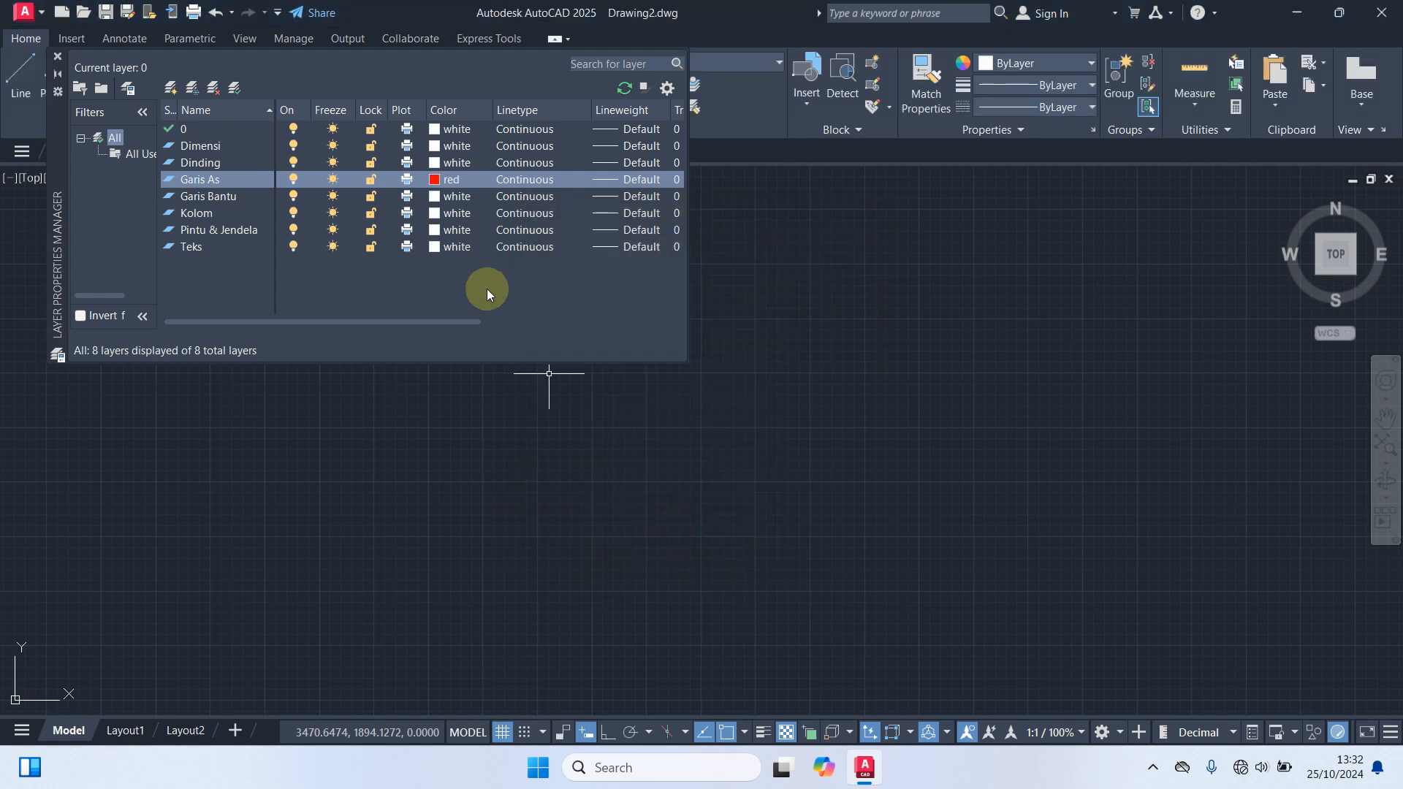
Step: Load the ACAD_ISO02W100 ISO dash linetype and assign it to the Garis As layer
left_click(521, 184)
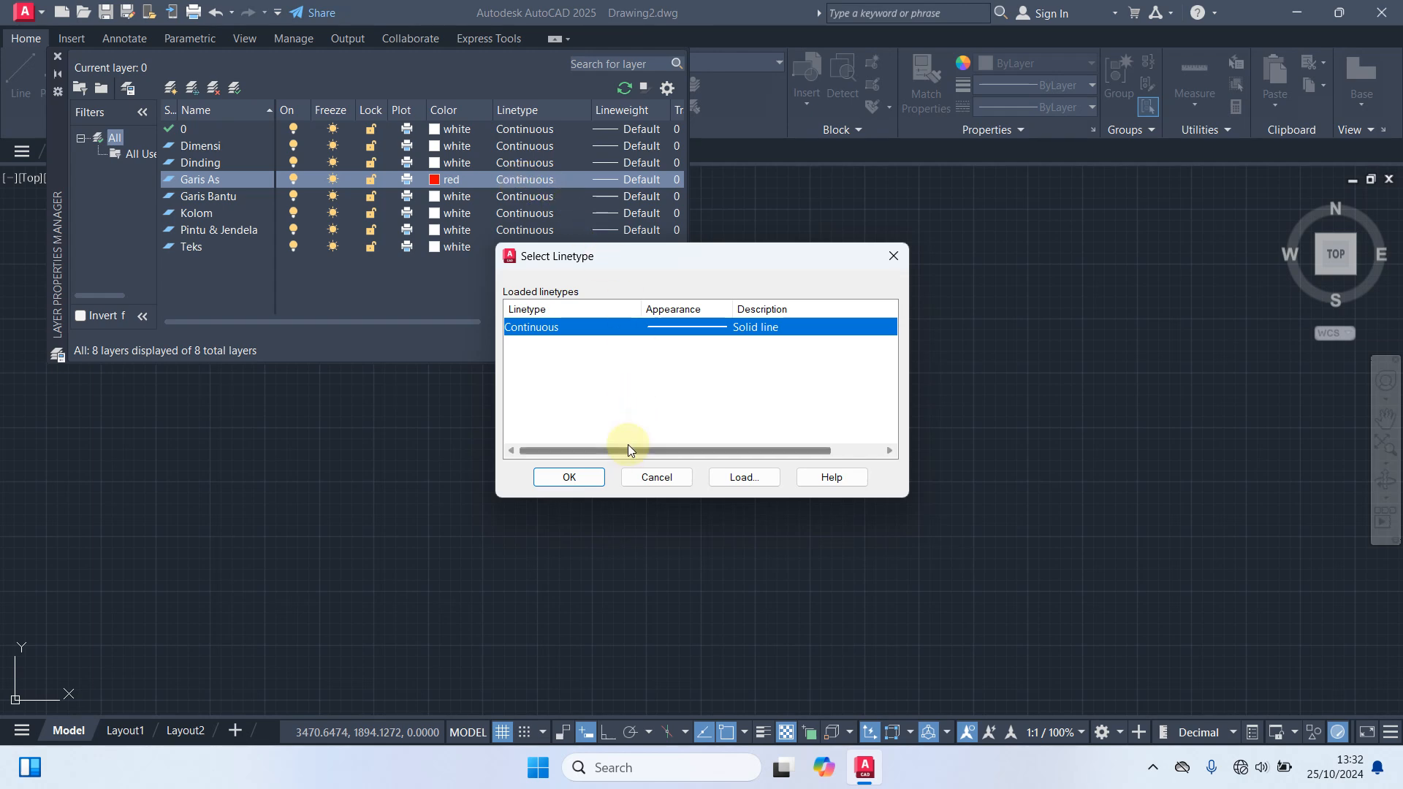
left_click(739, 480)
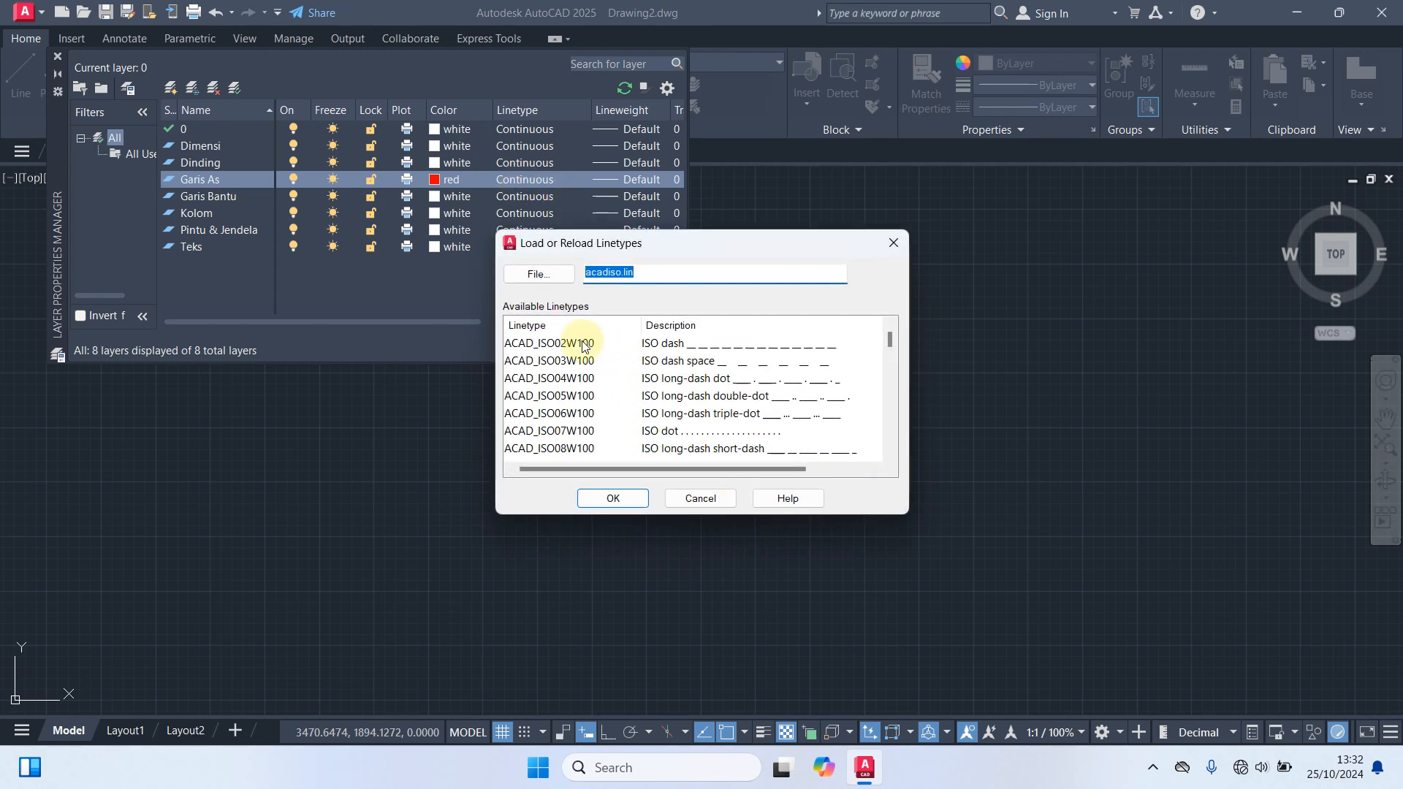
left_click(531, 343)
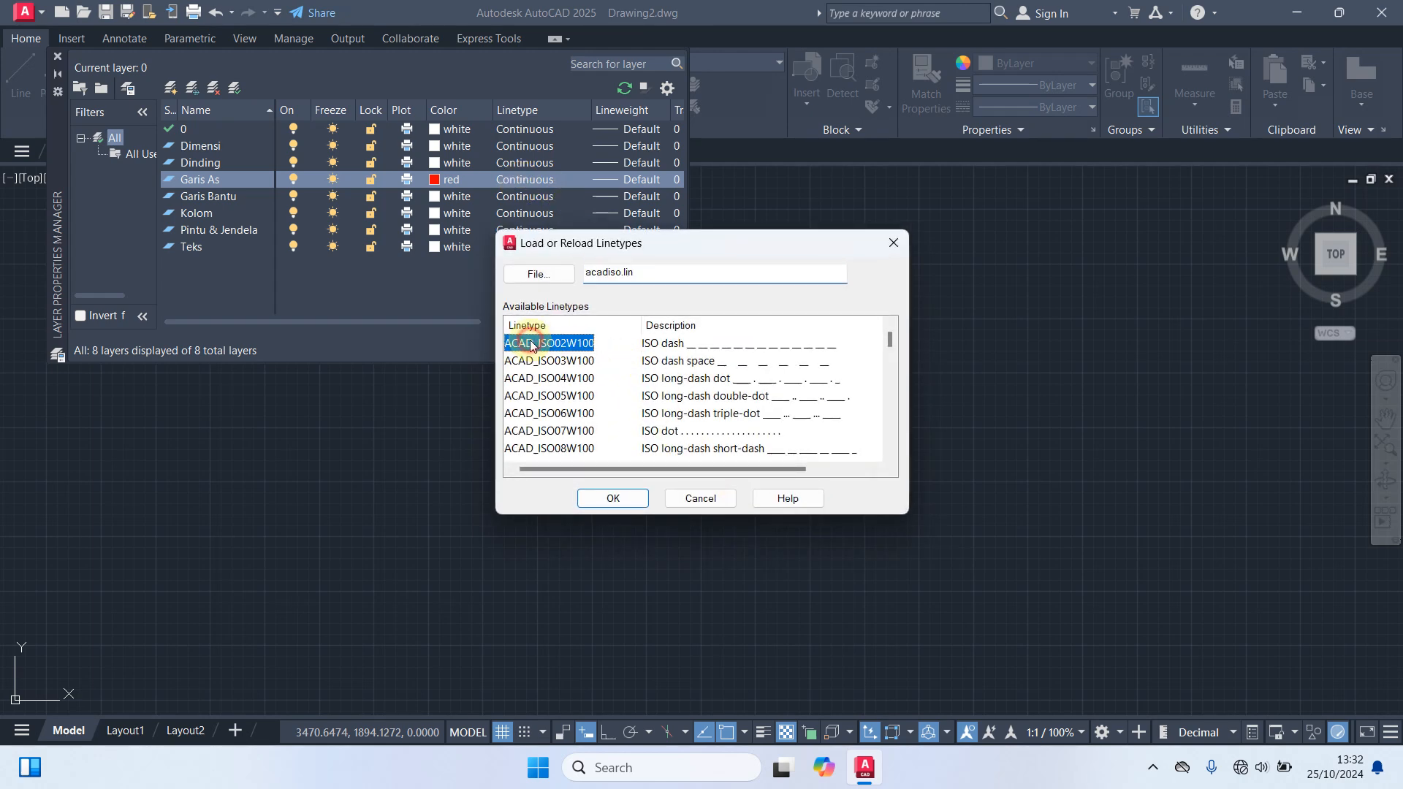
left_click(625, 498)
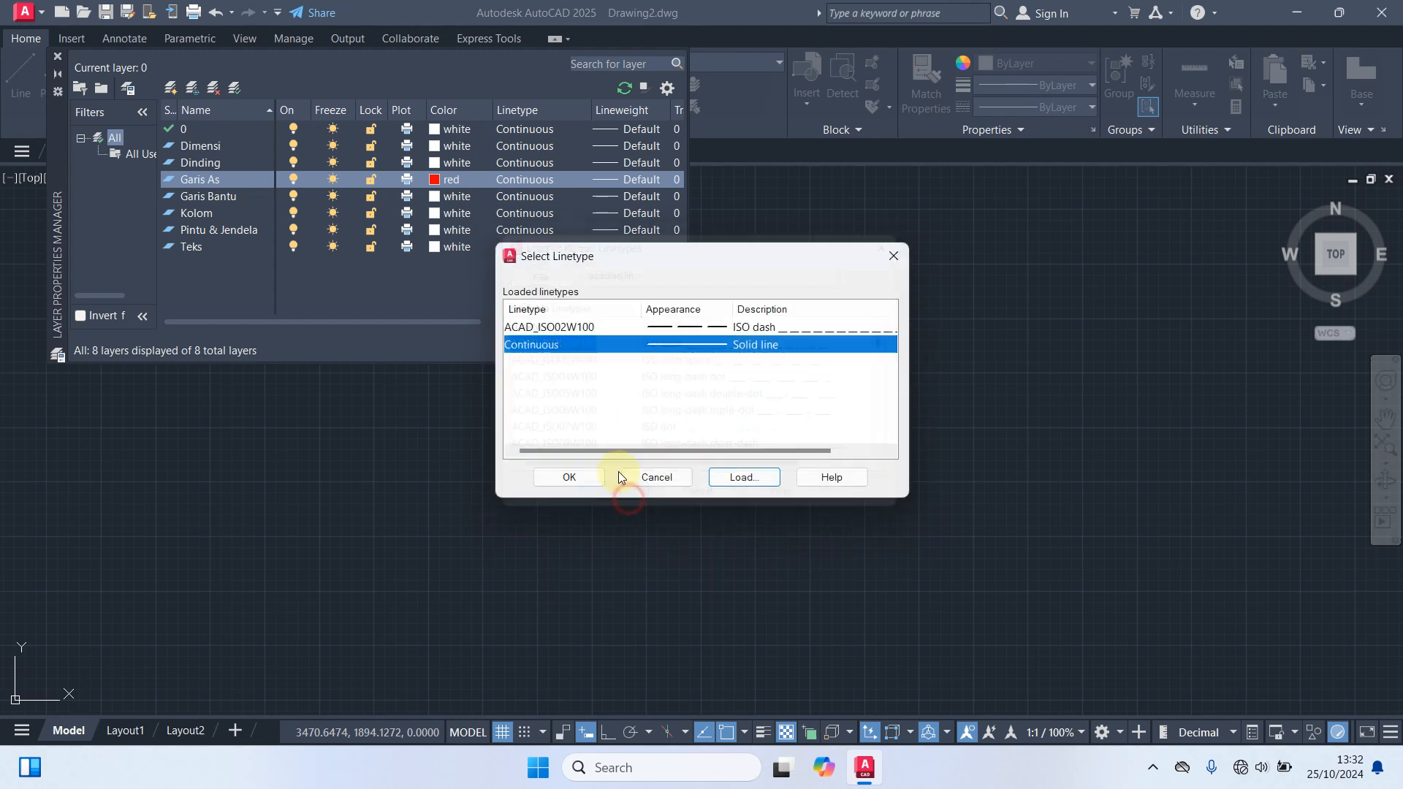
left_click(545, 328)
left_click(575, 479)
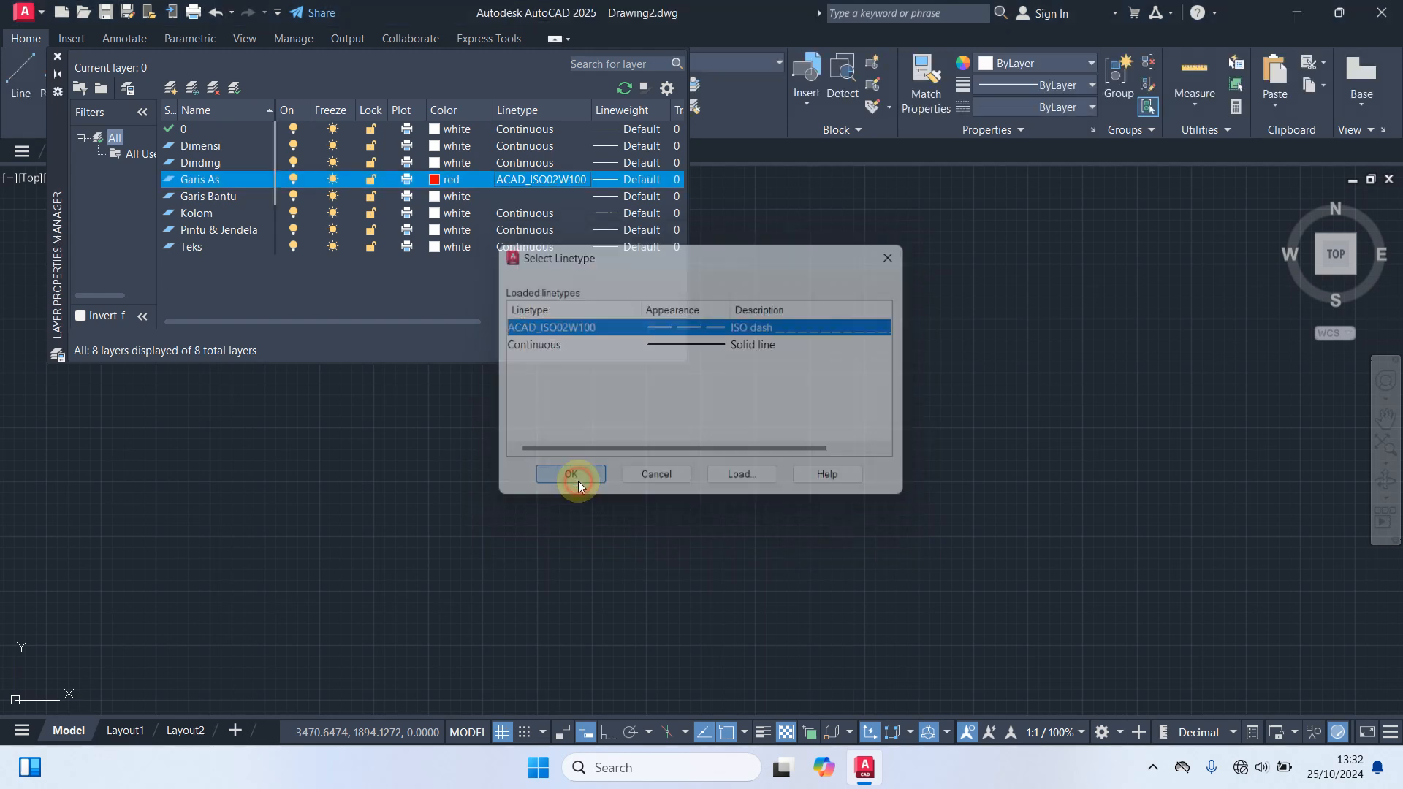
Step: Set the colour of the Garis Bantu layer to magenta
left_click(221, 198)
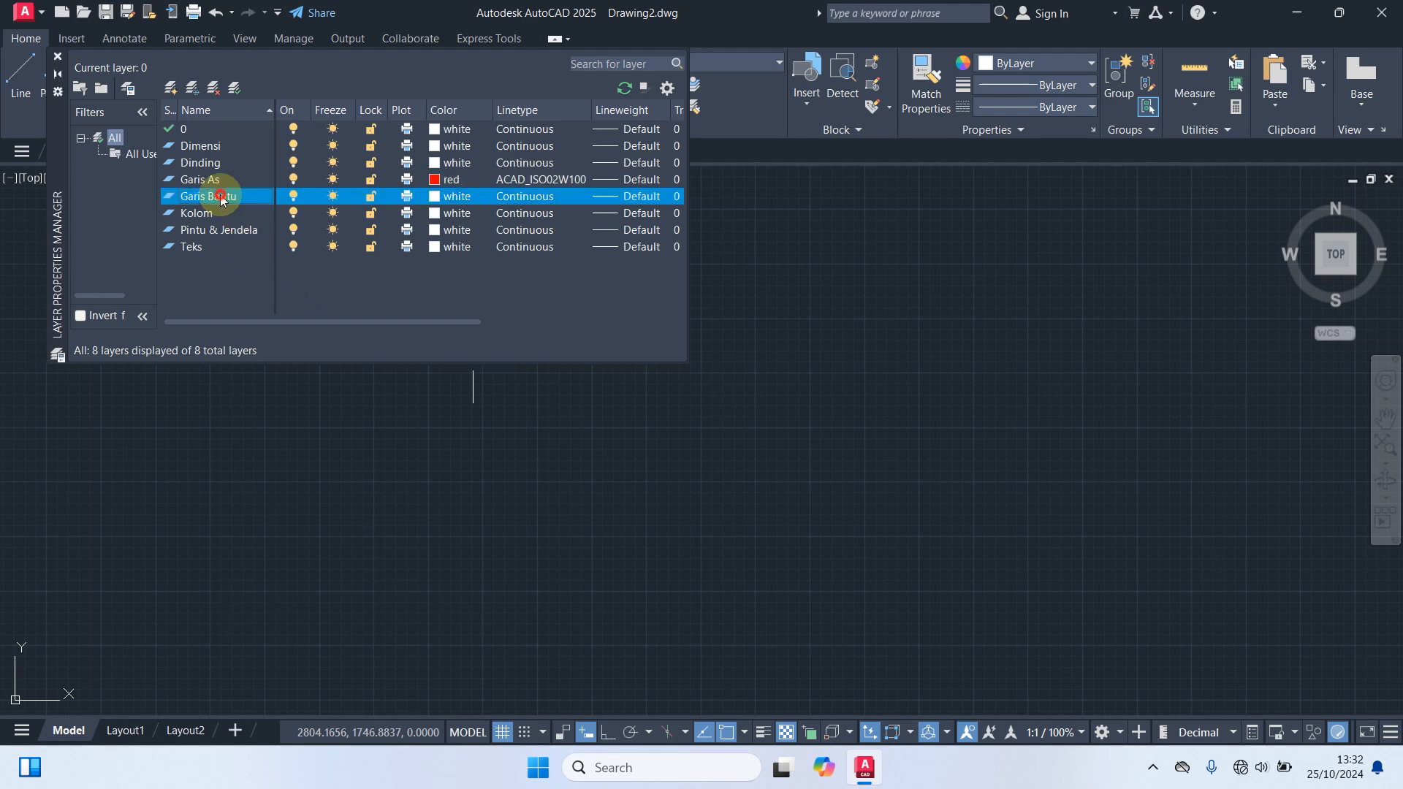
left_click(437, 196)
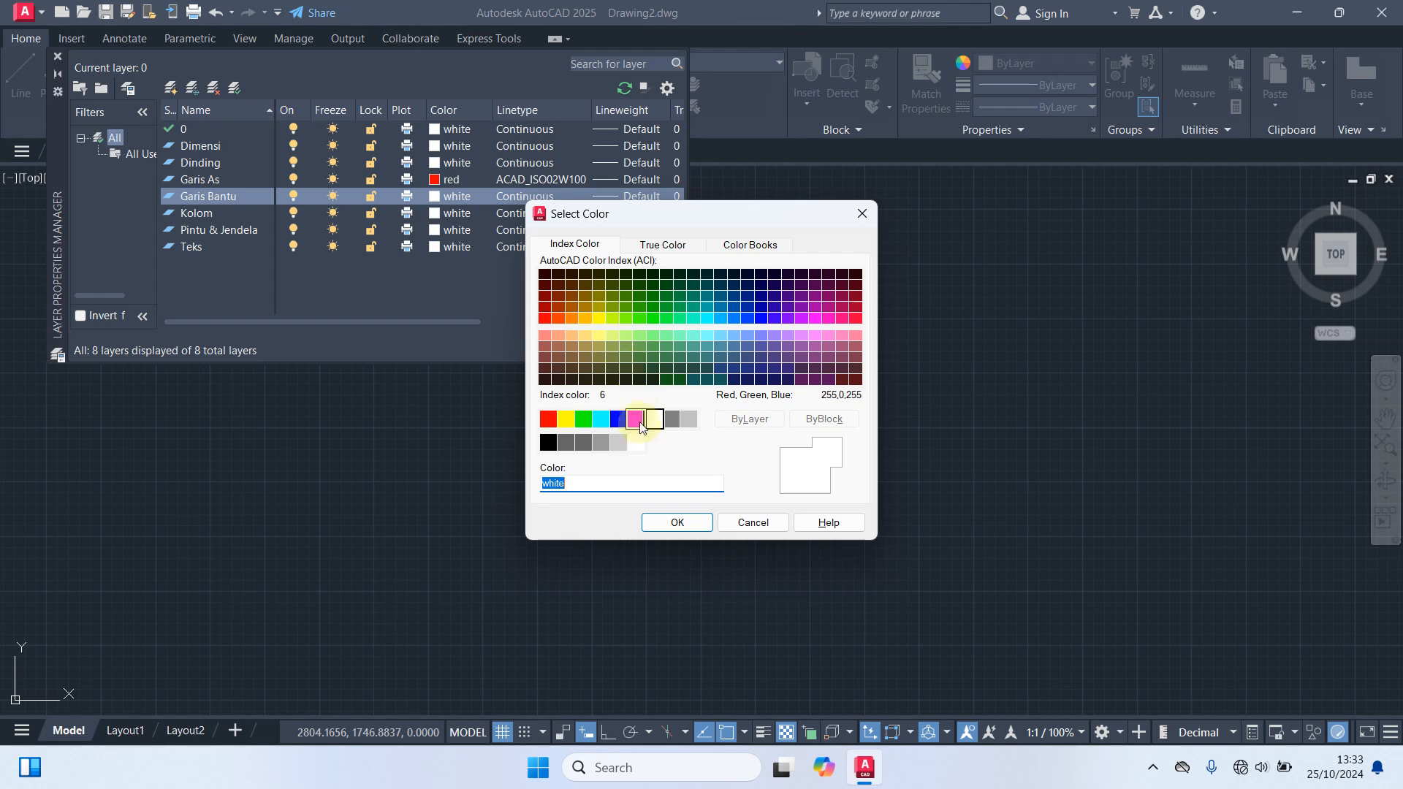
left_click(636, 419)
left_click(676, 522)
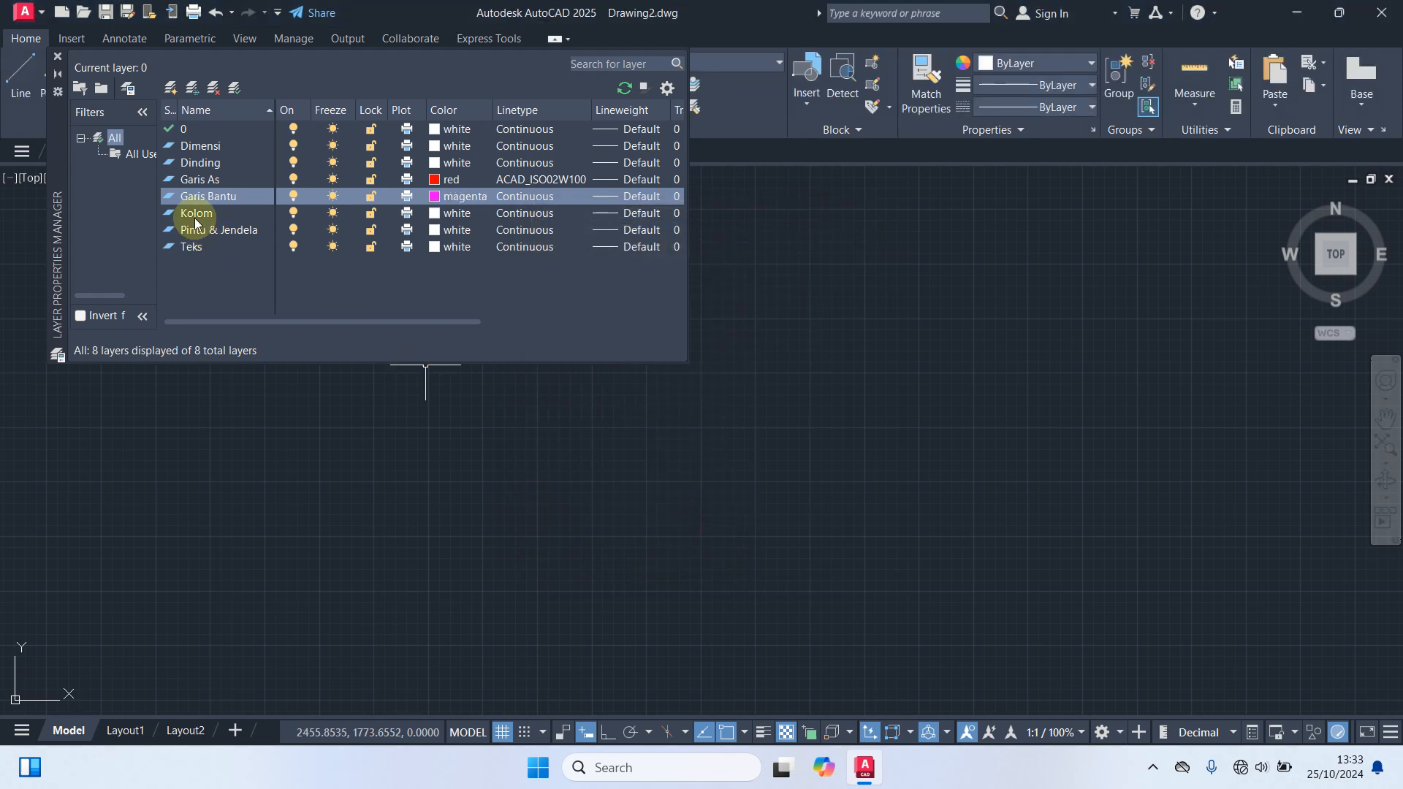
Step: Set the colour of the Kolom layer to cyan
left_click(277, 213)
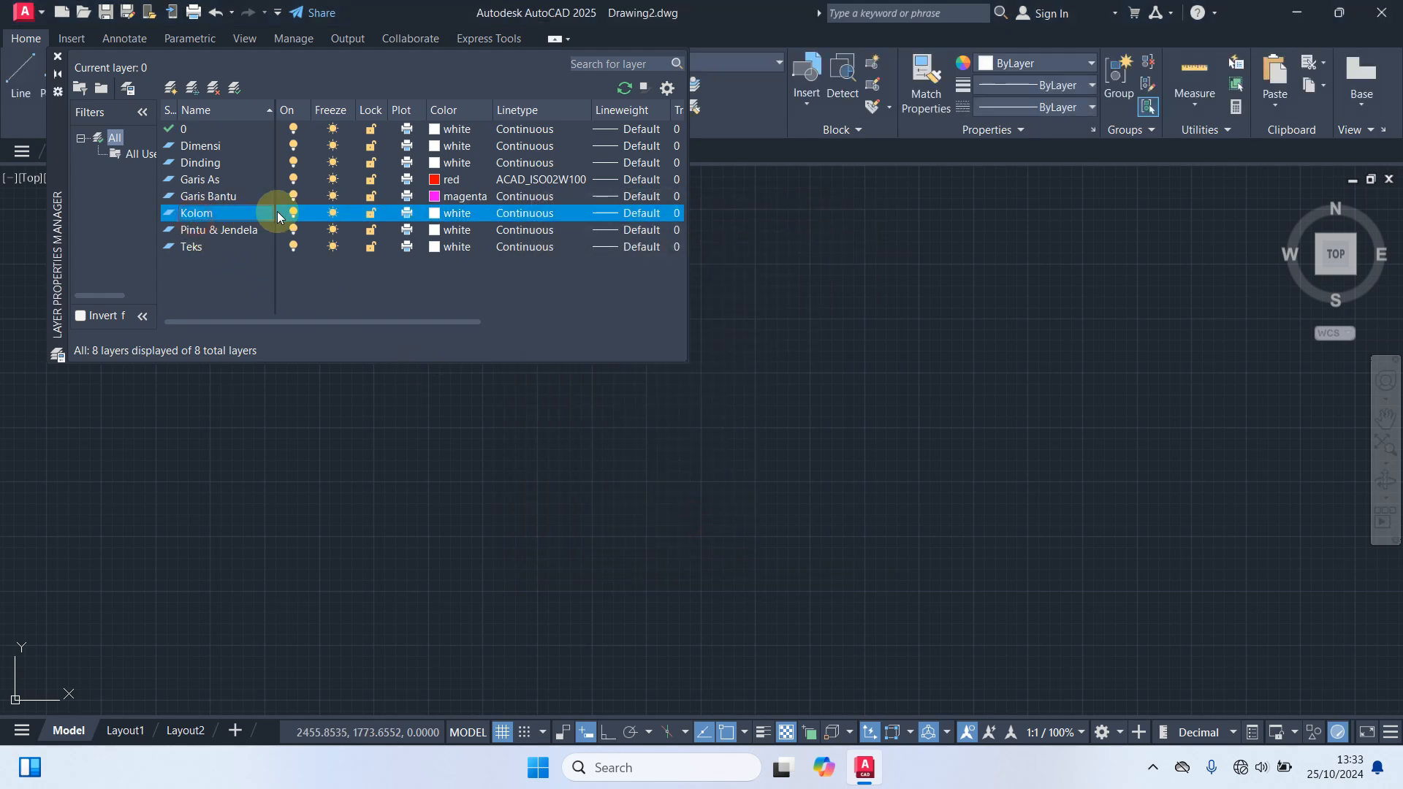
left_click(436, 216)
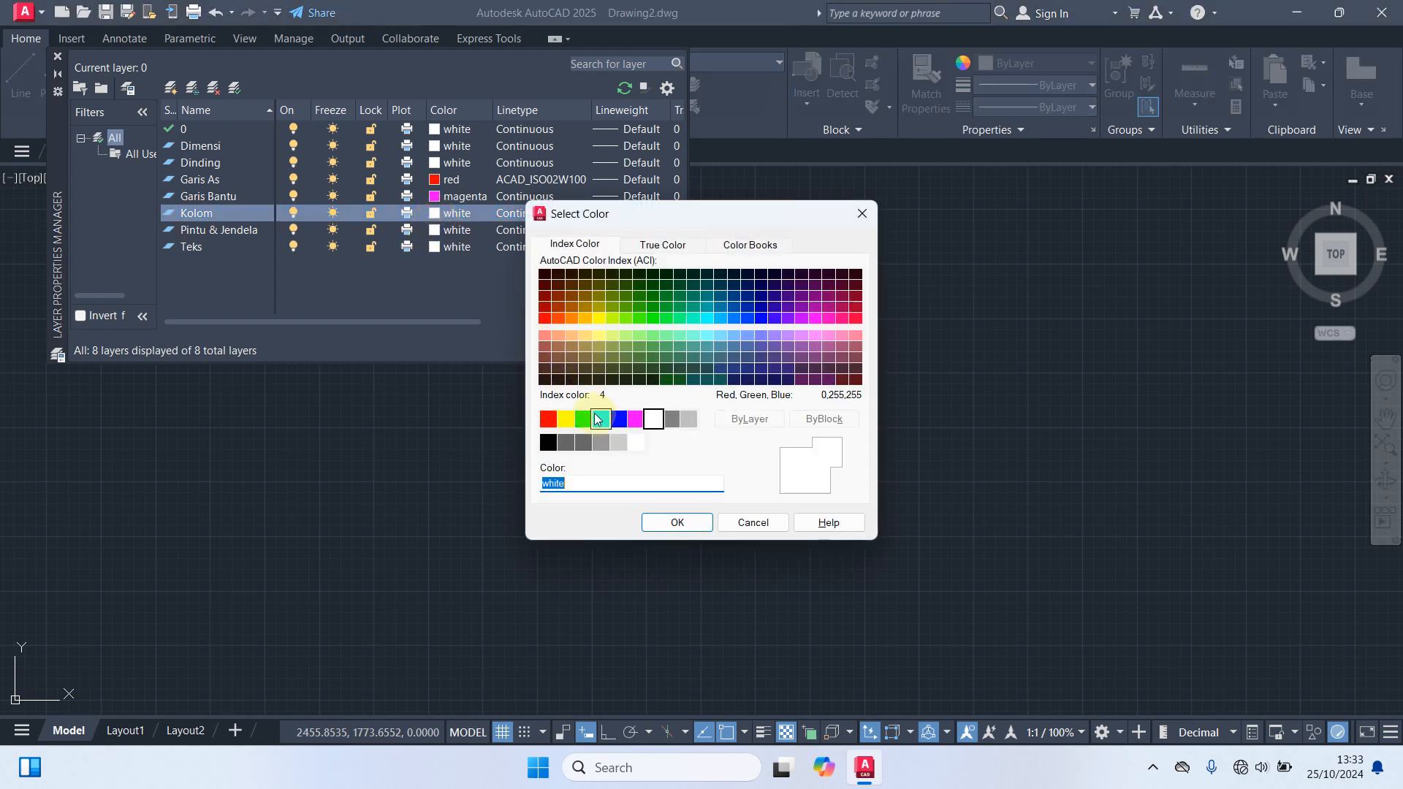
left_click(601, 420)
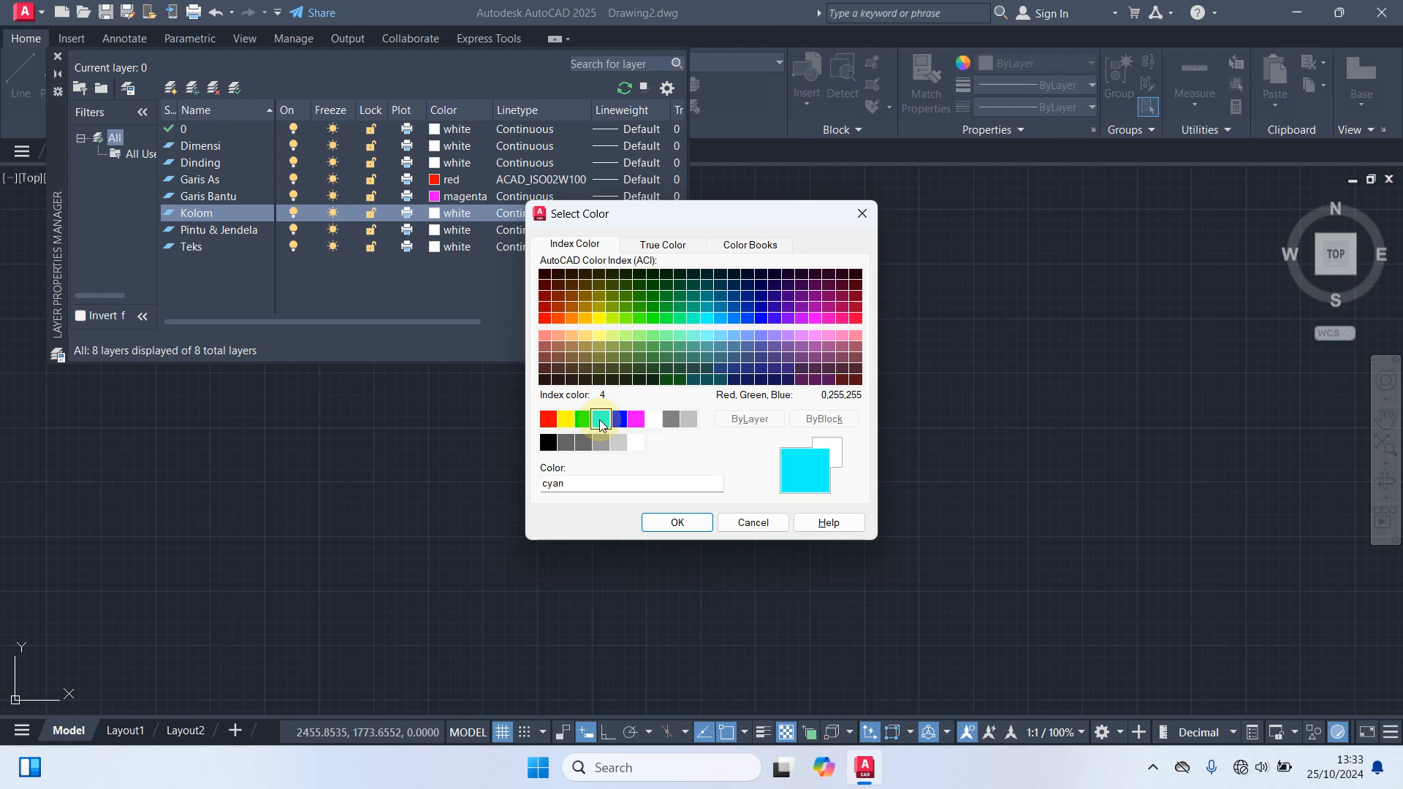
left_click(677, 522)
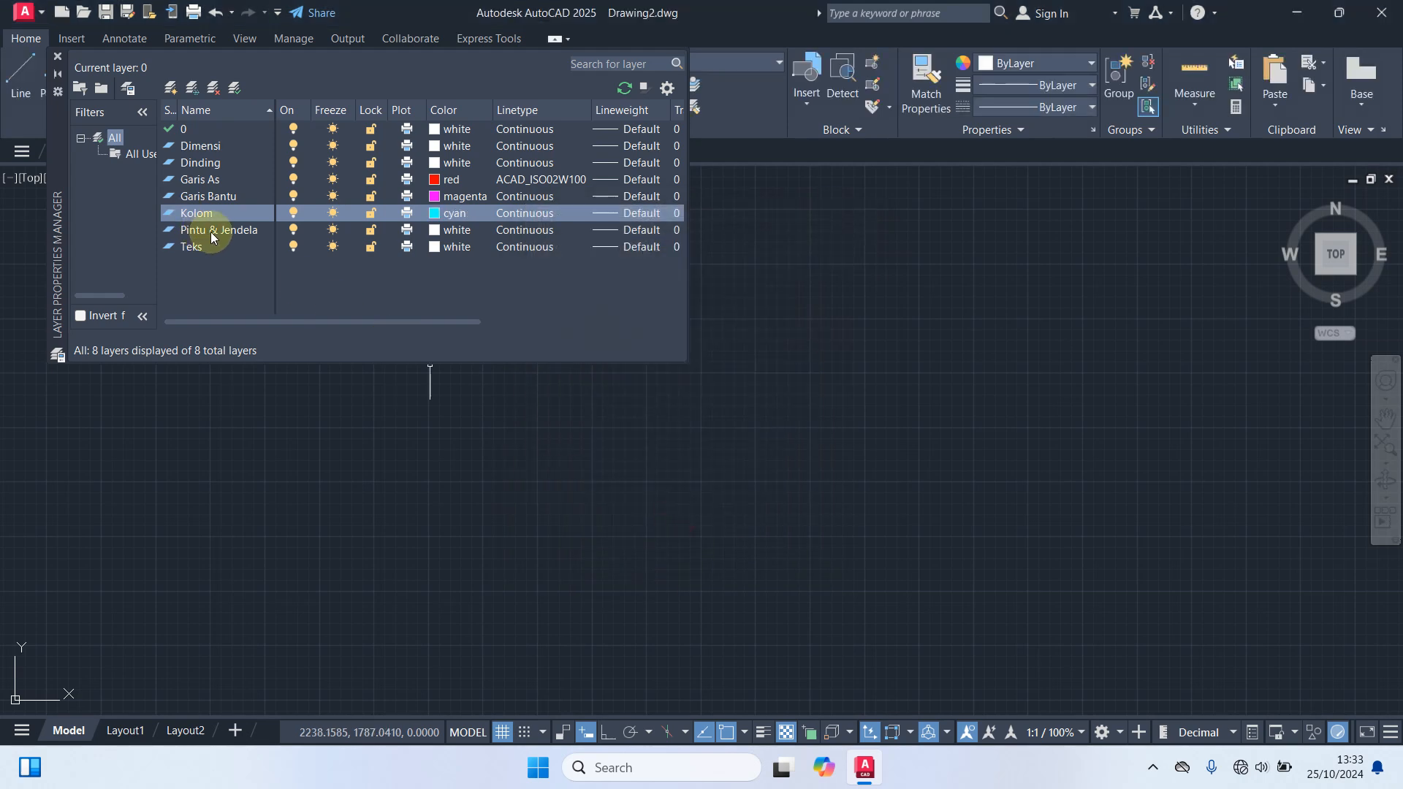
Step: Set the colour of the Pintu & Jendela layer to index 61 and close the layer manager
left_click(210, 230)
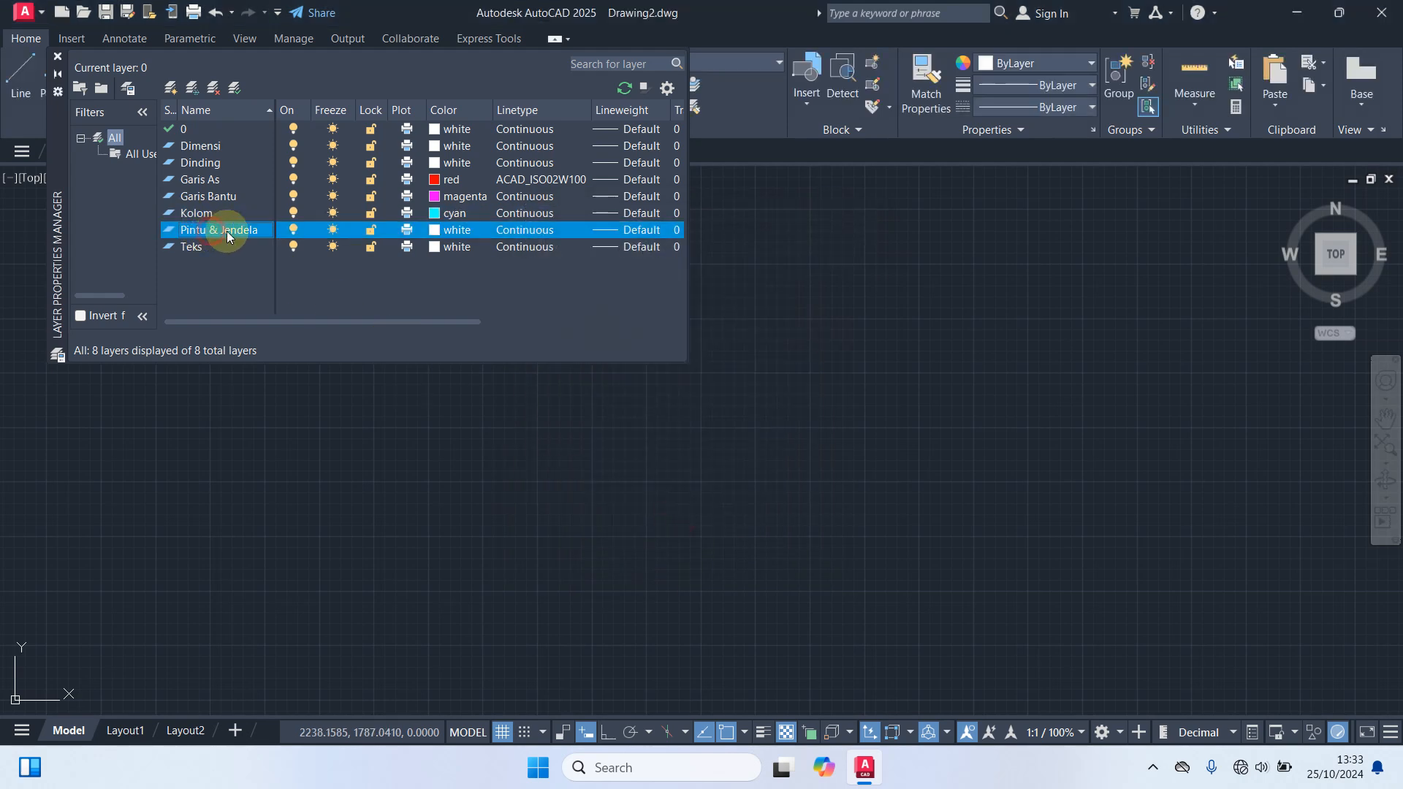
left_click(437, 231)
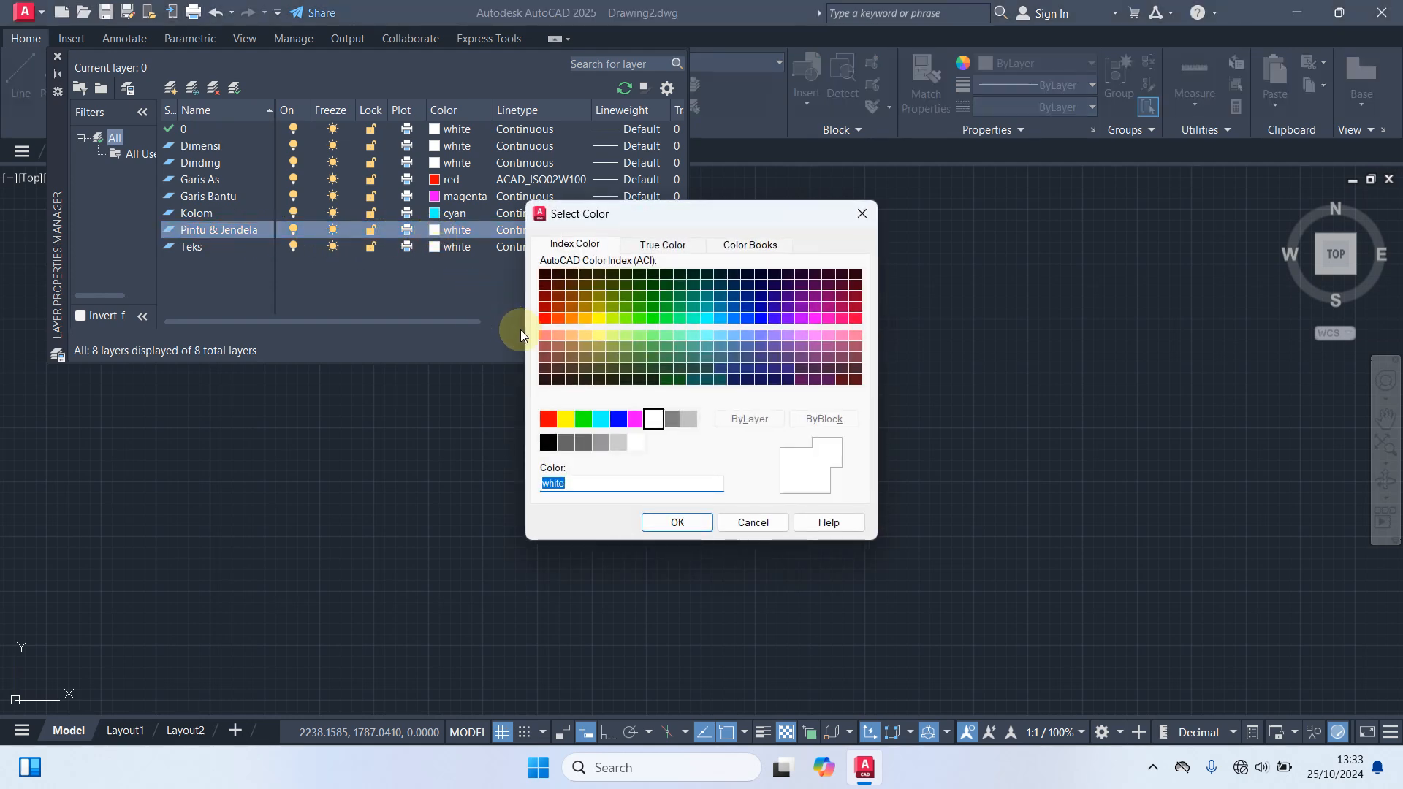
left_click(613, 335)
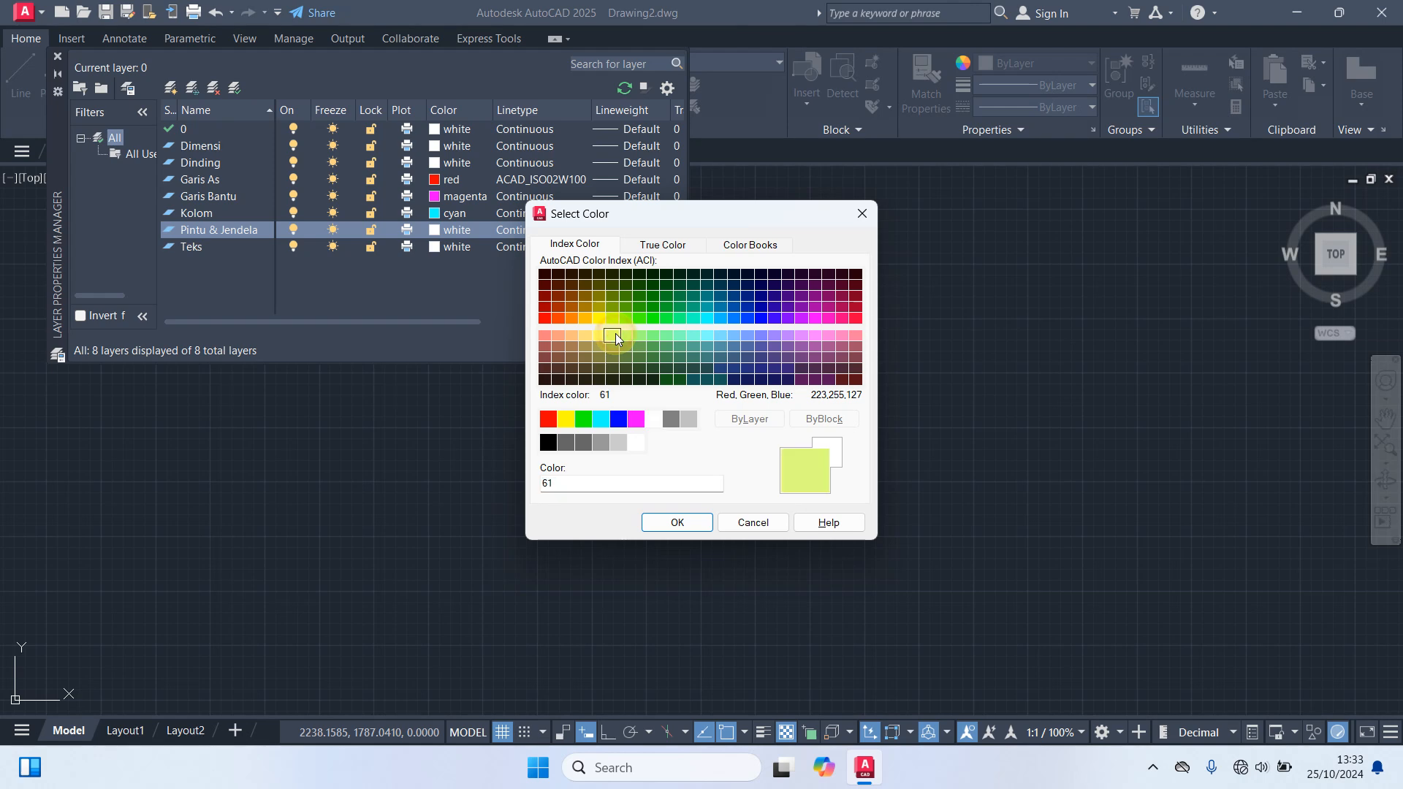
left_click(674, 520)
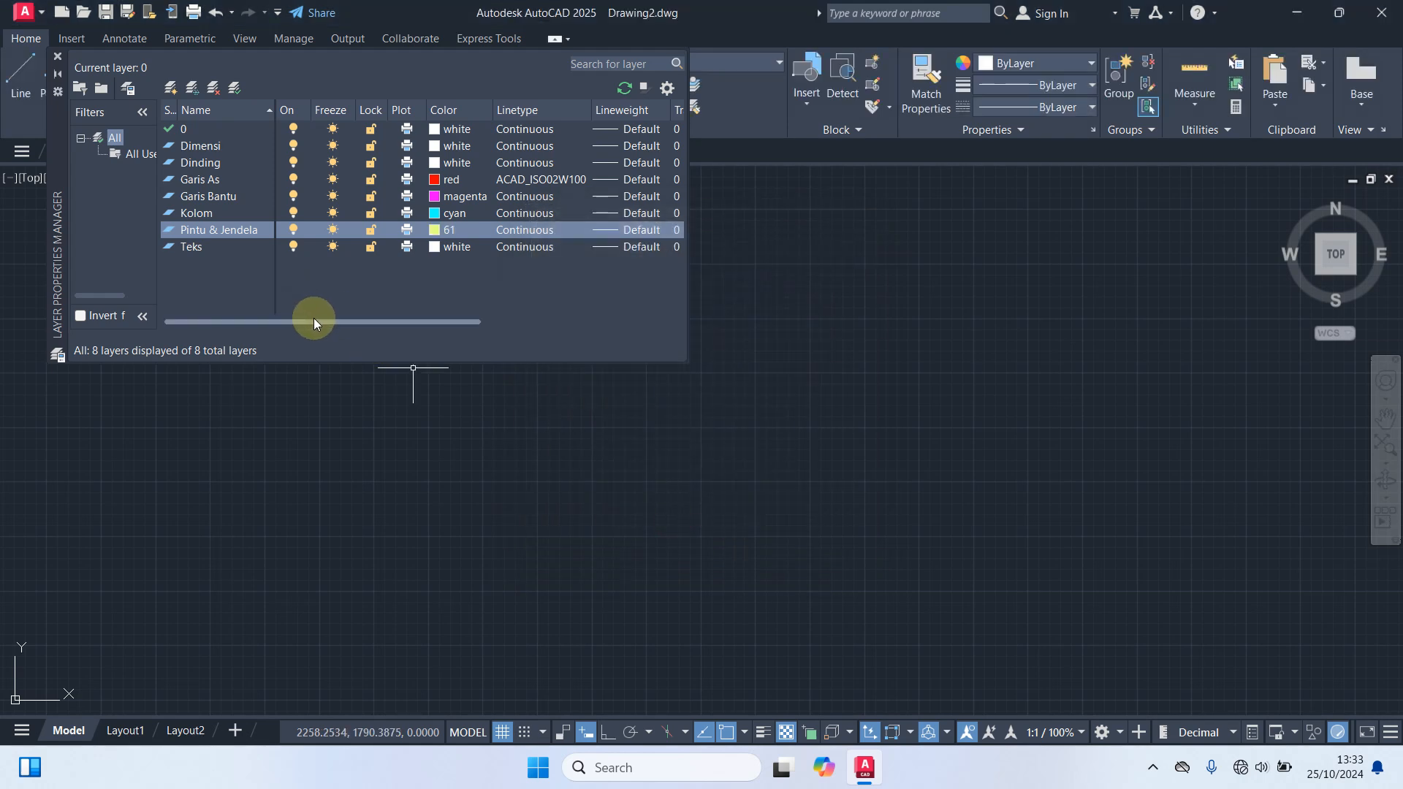
left_click(57, 58)
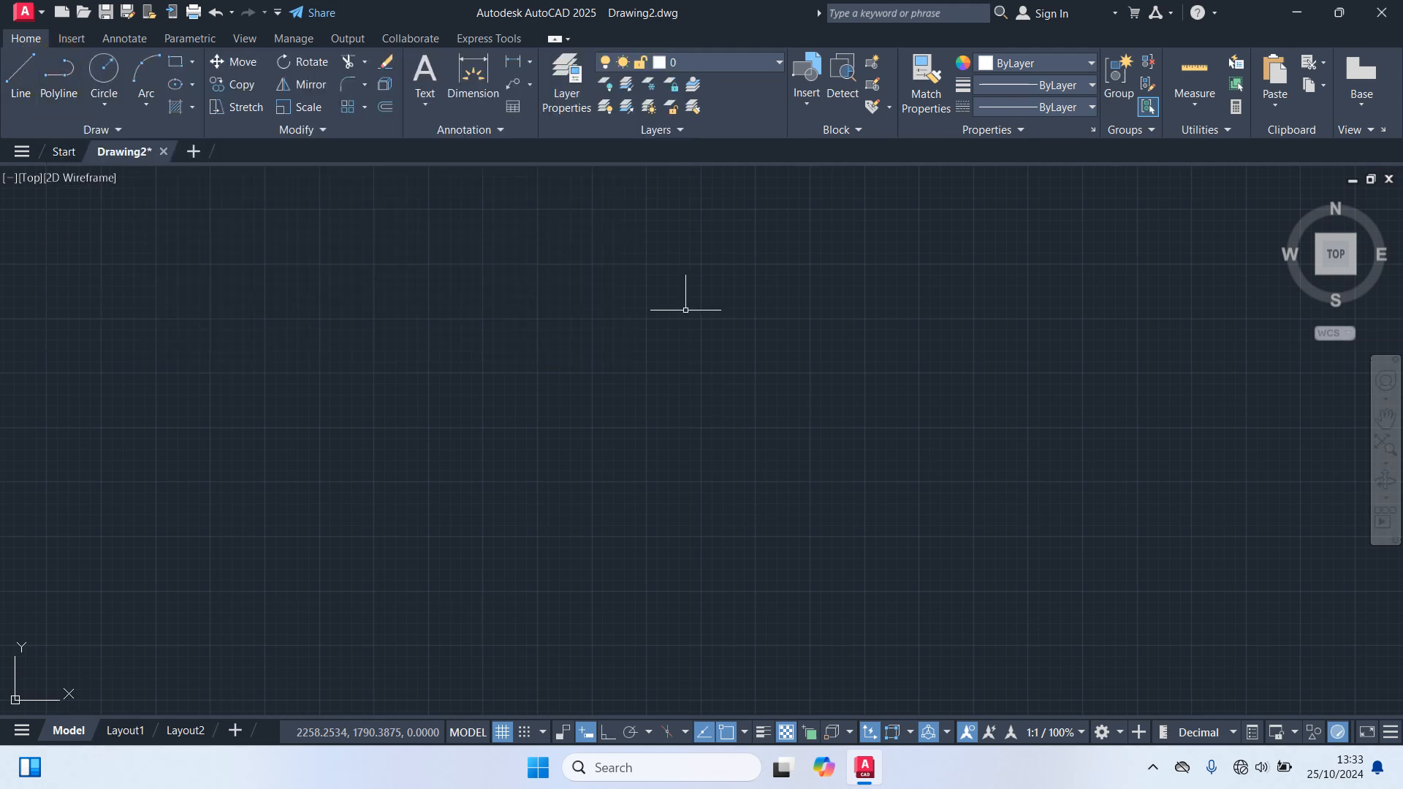
Step: Make Garis As the current layer and draw a rectangle 1100 wide by 1600 high for the building outline
left_click(716, 61)
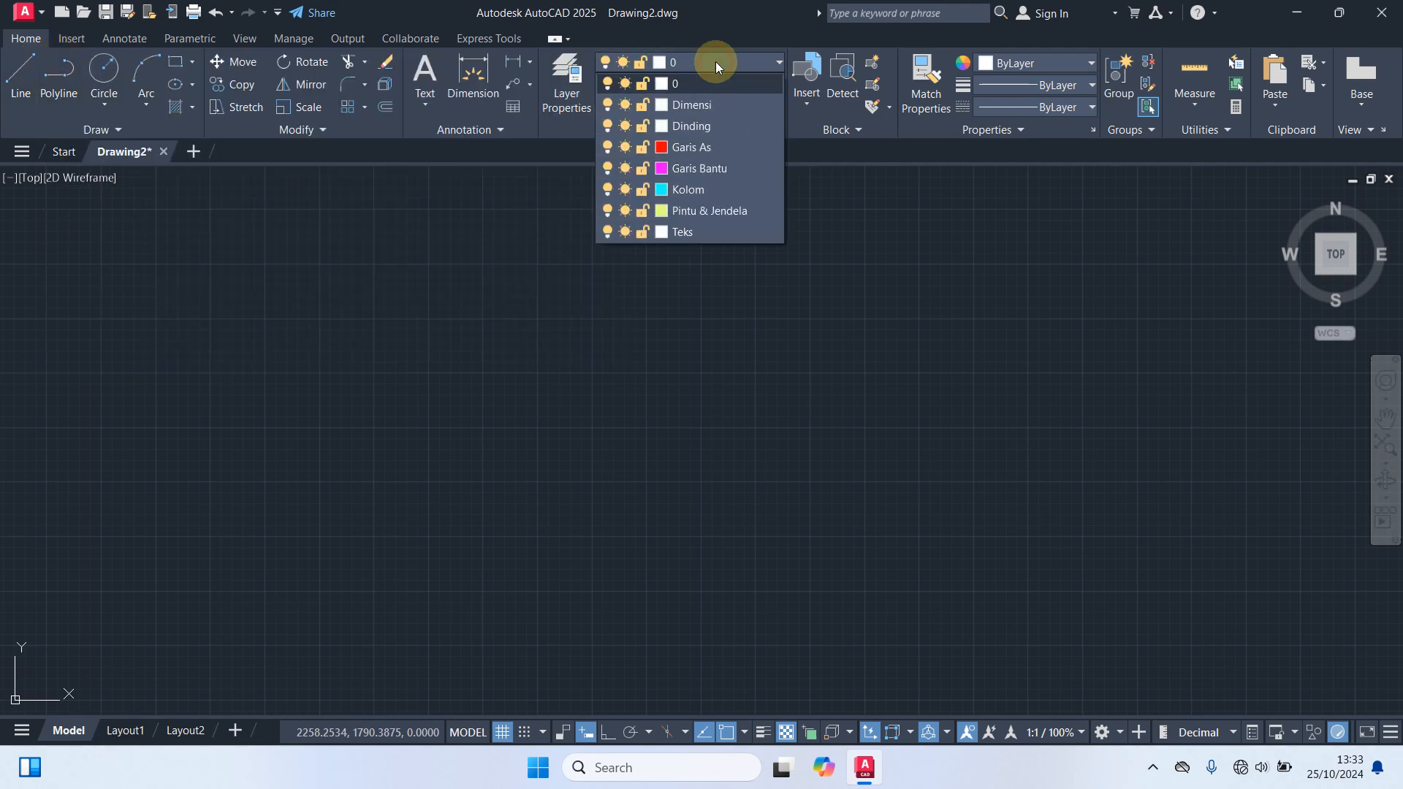
left_click(698, 149)
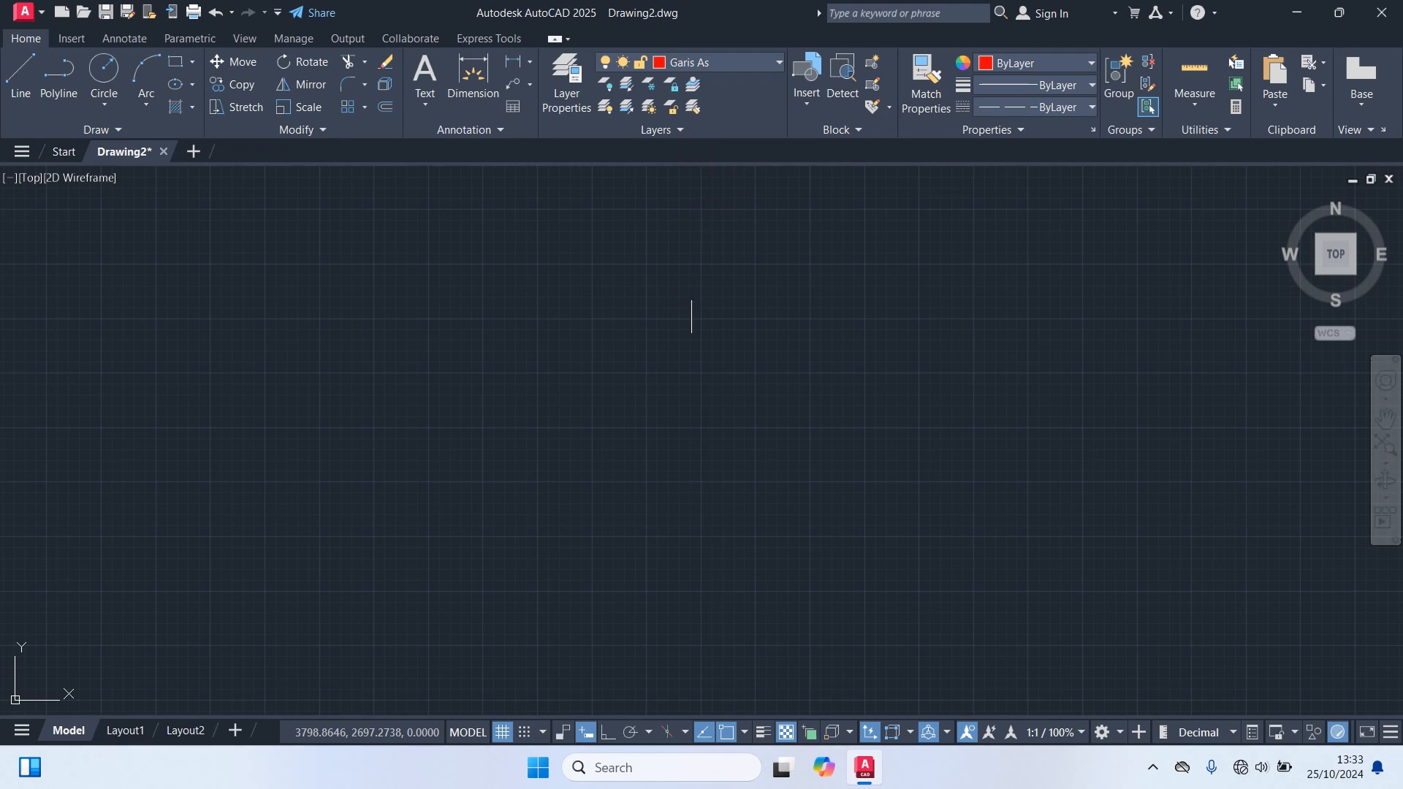
type("rec")
key("Return")
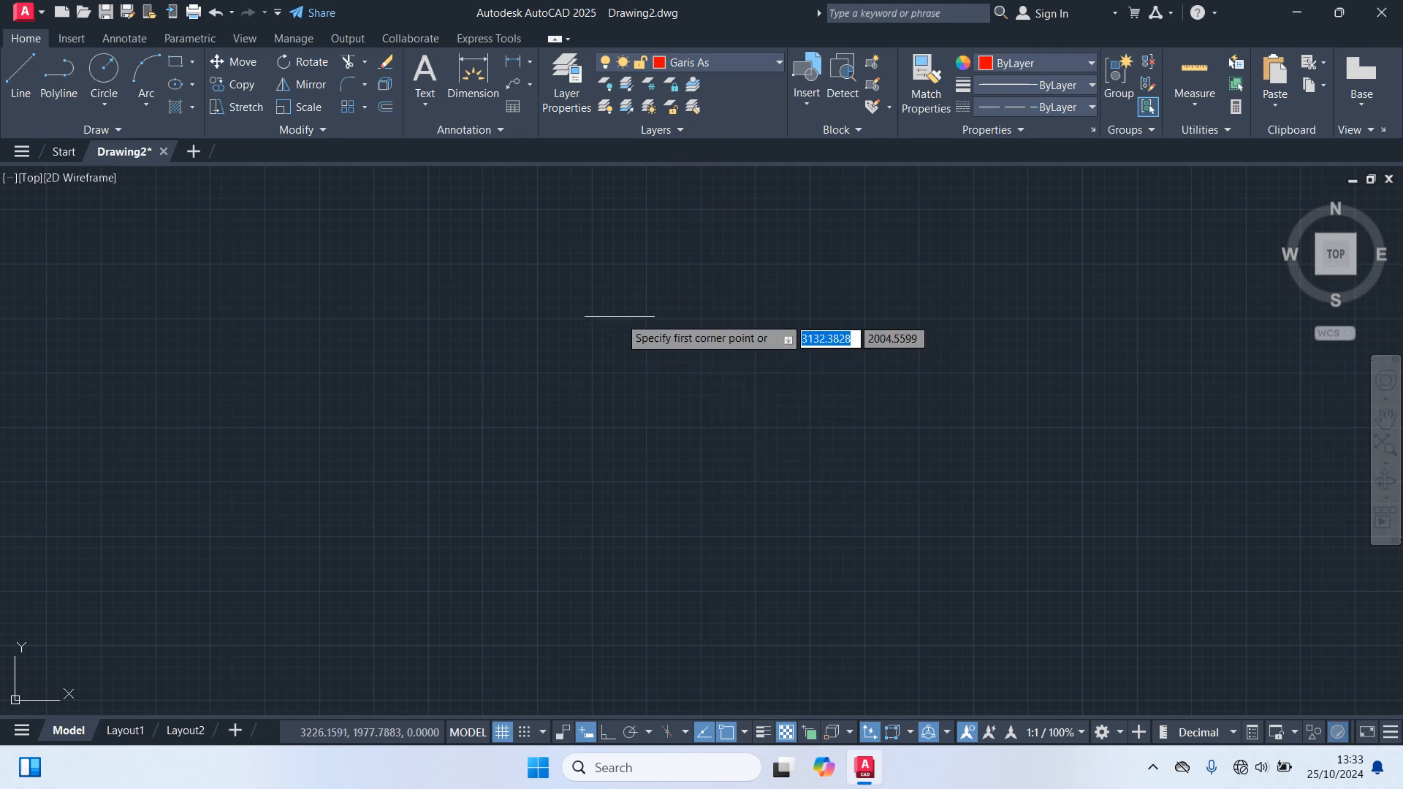
left_click(553, 223)
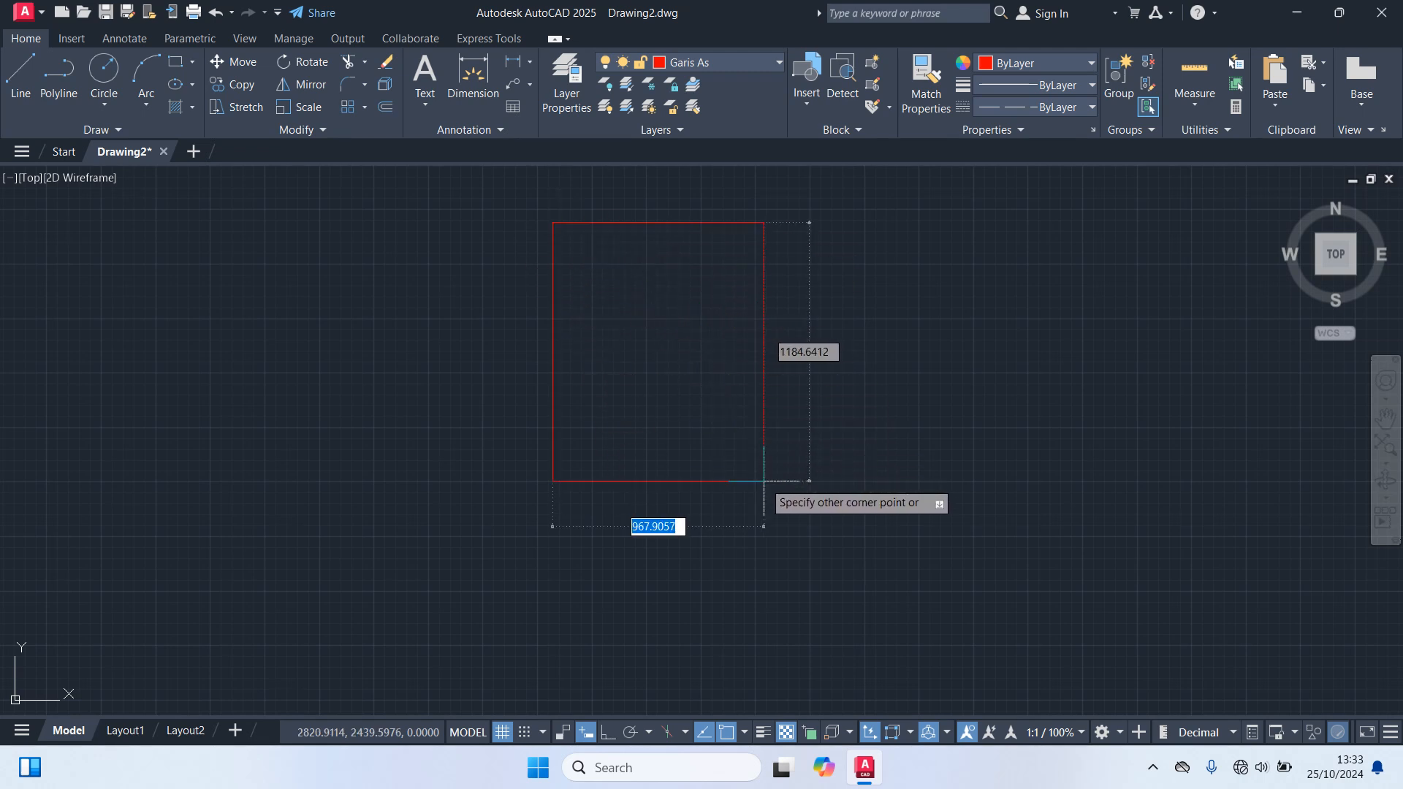
type("1100")
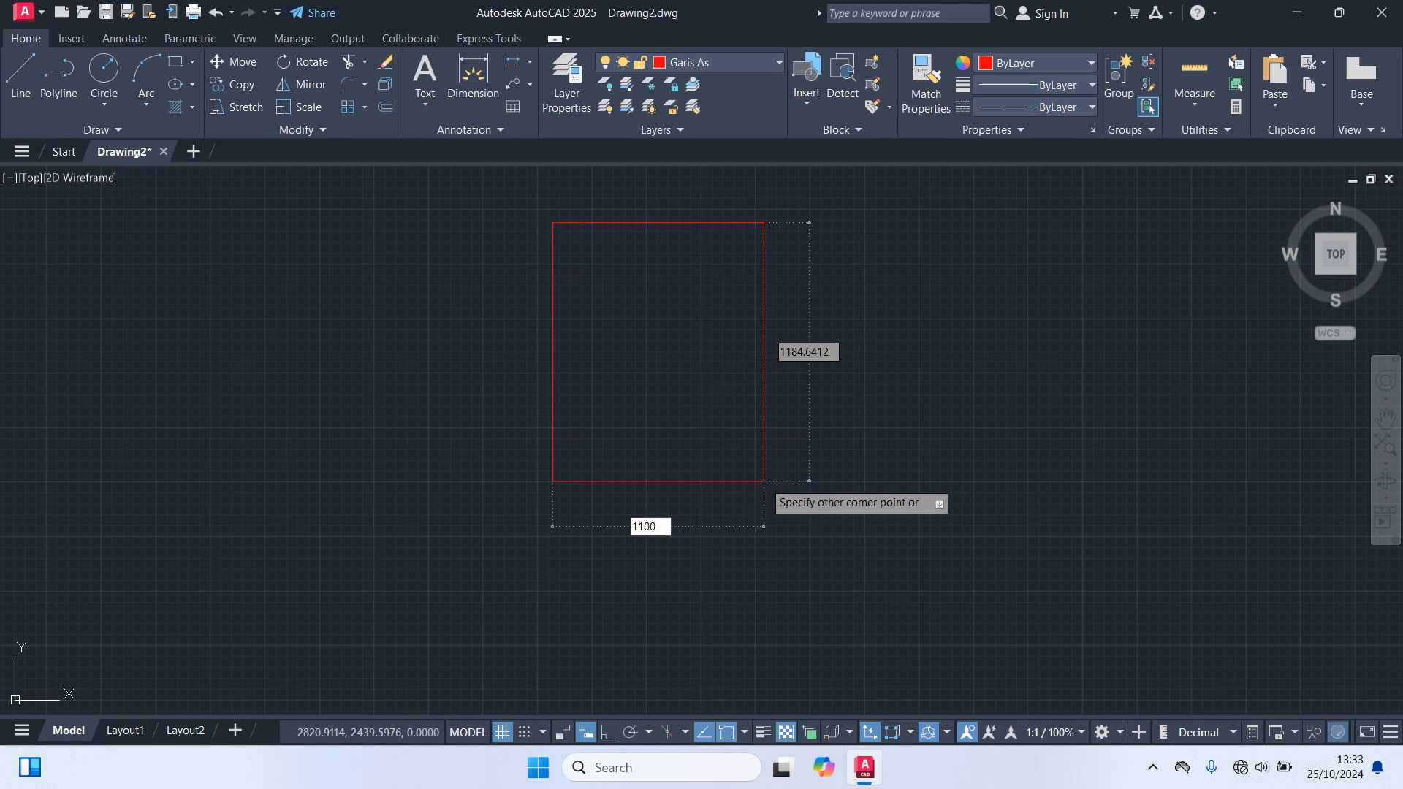
key("Tab")
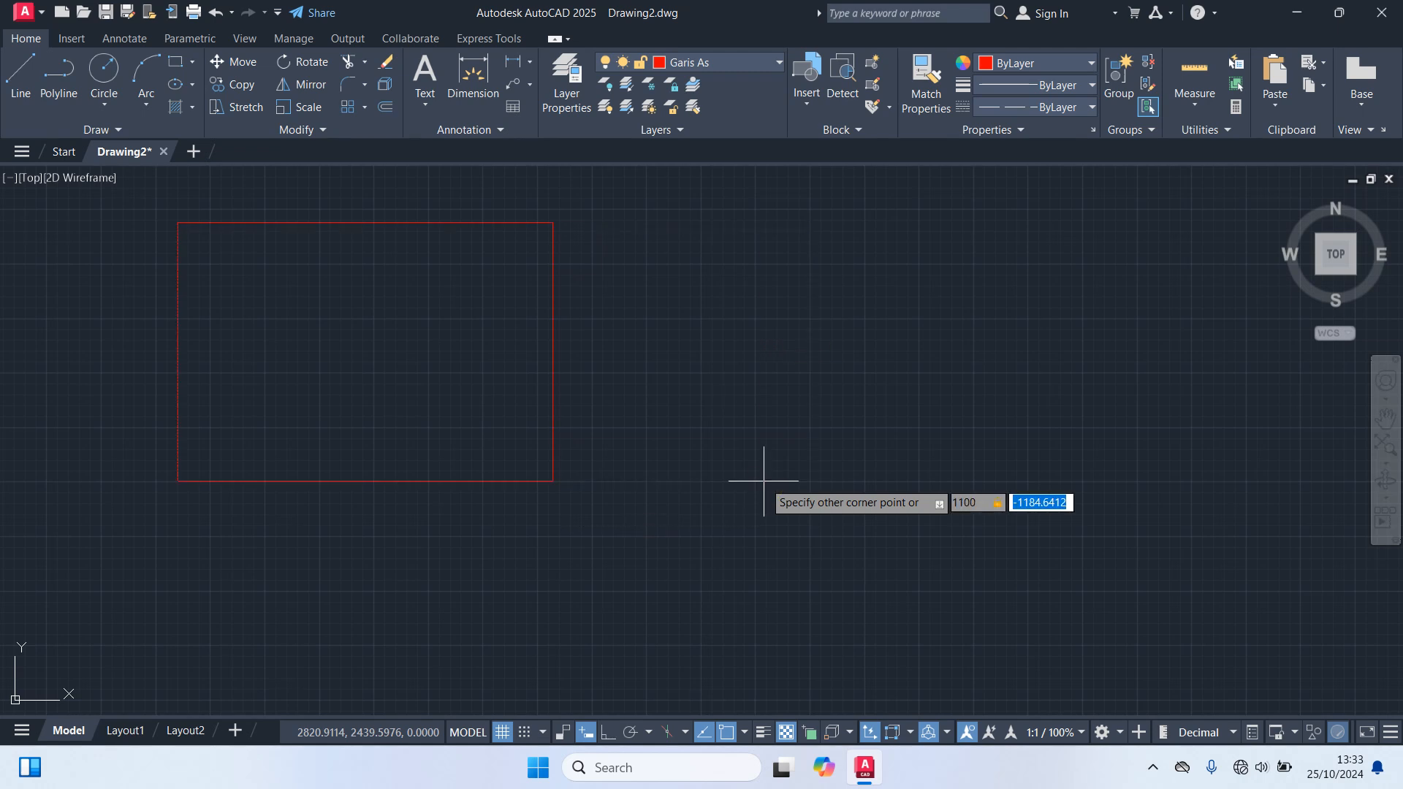
type("16")
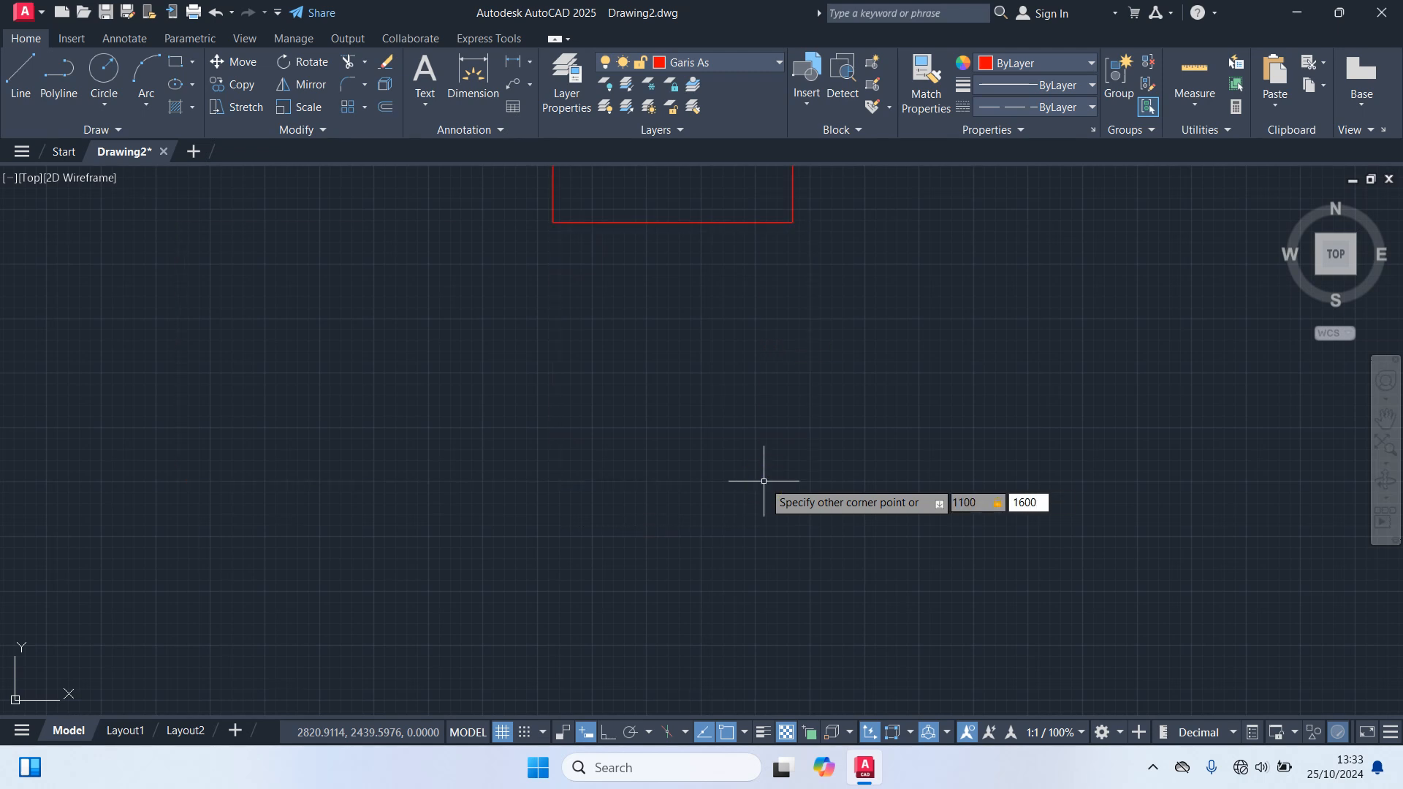
type("00")
key("Return")
scroll(886, 222, "up", 2)
middle_click_drag(886, 222, 873, 658)
scroll(795, 465, "down", 2)
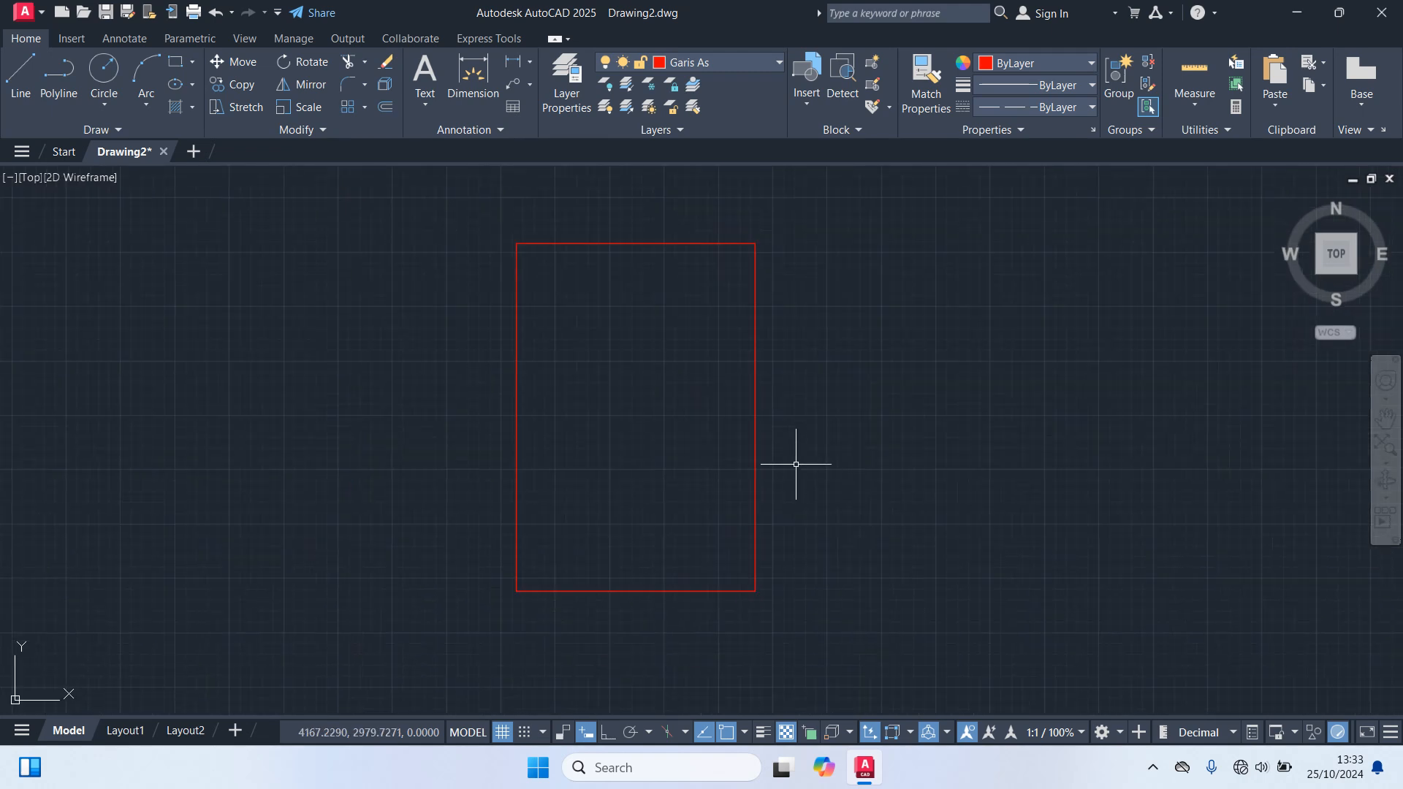
Step: Explode the outline rectangle into separate lines and check its top and left edges individually
left_click(756, 423)
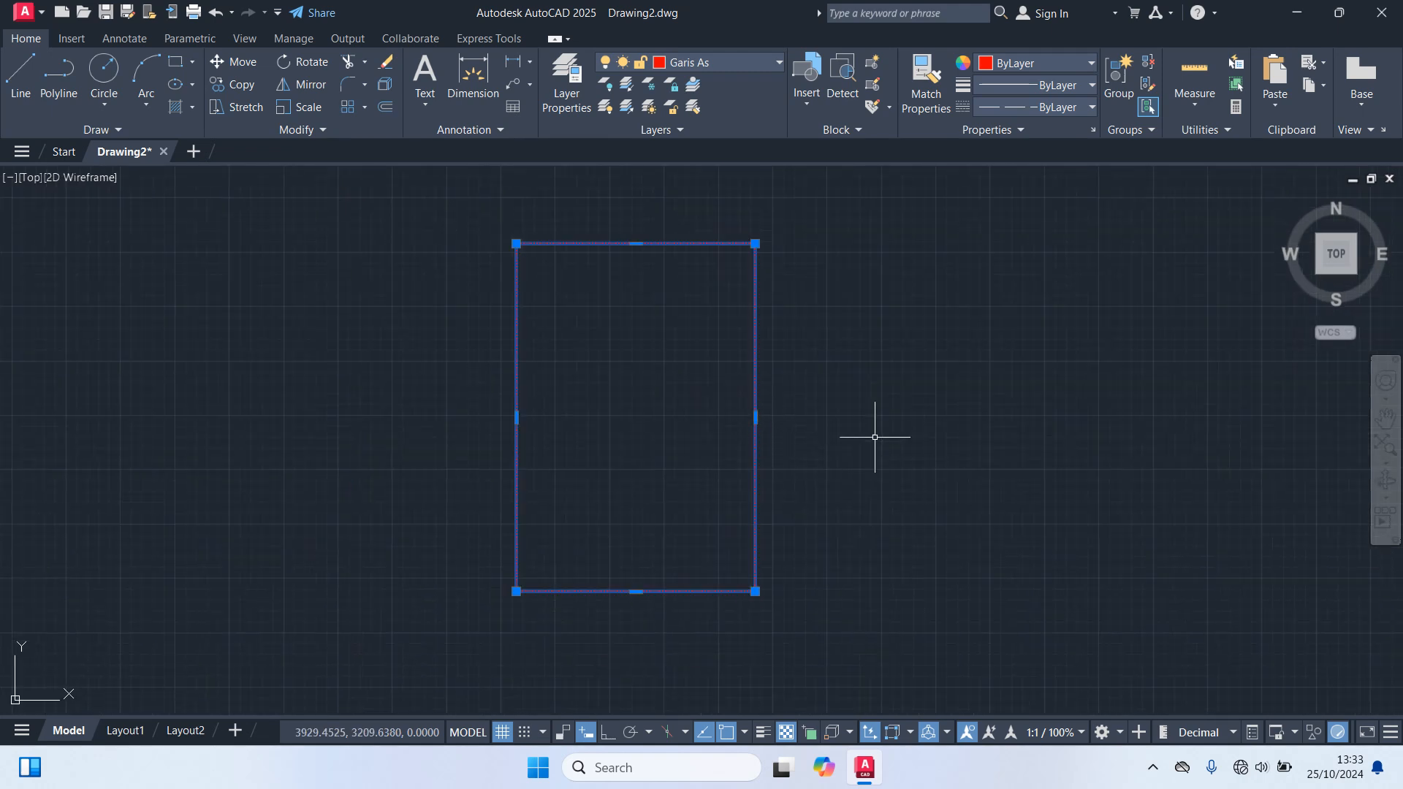
type("x")
key("Return")
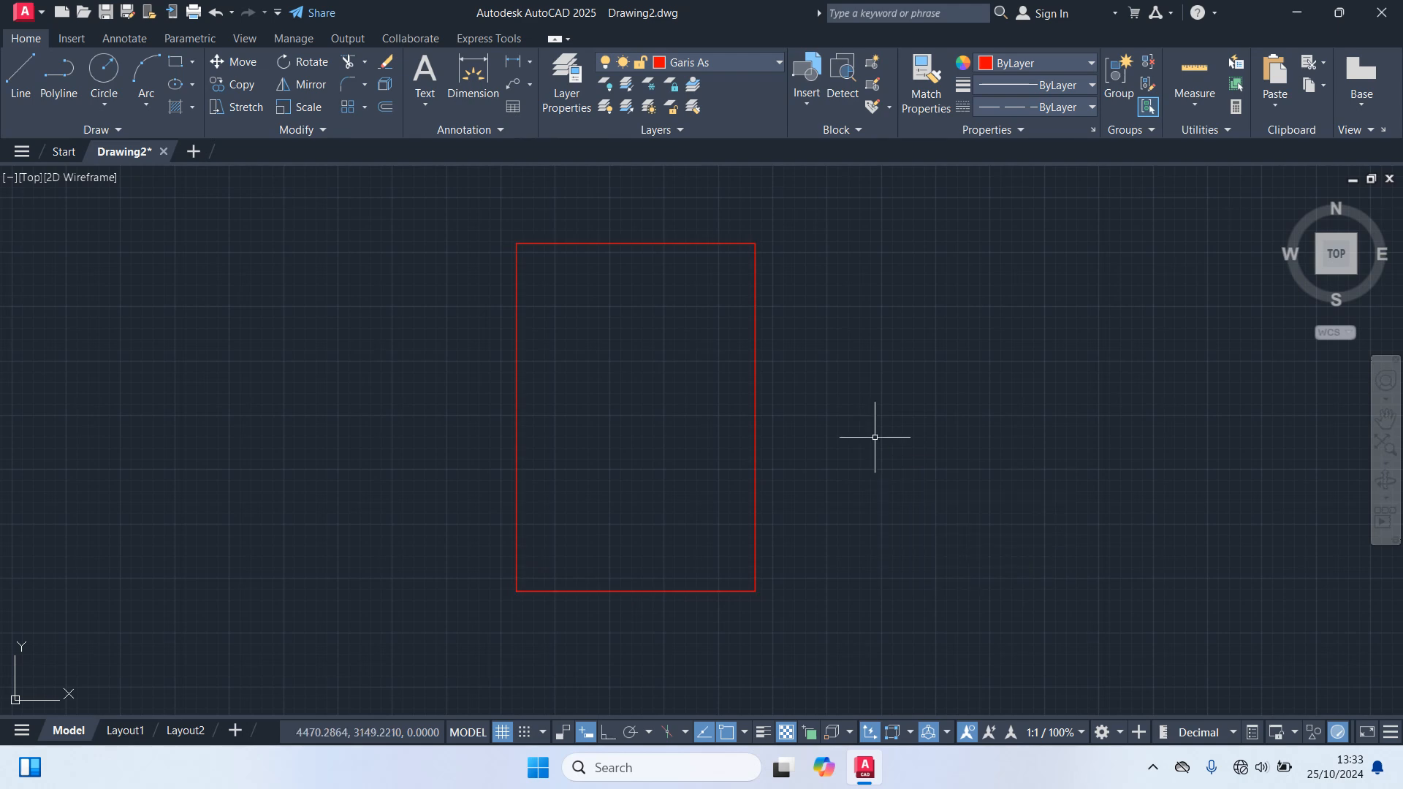
left_click(597, 242)
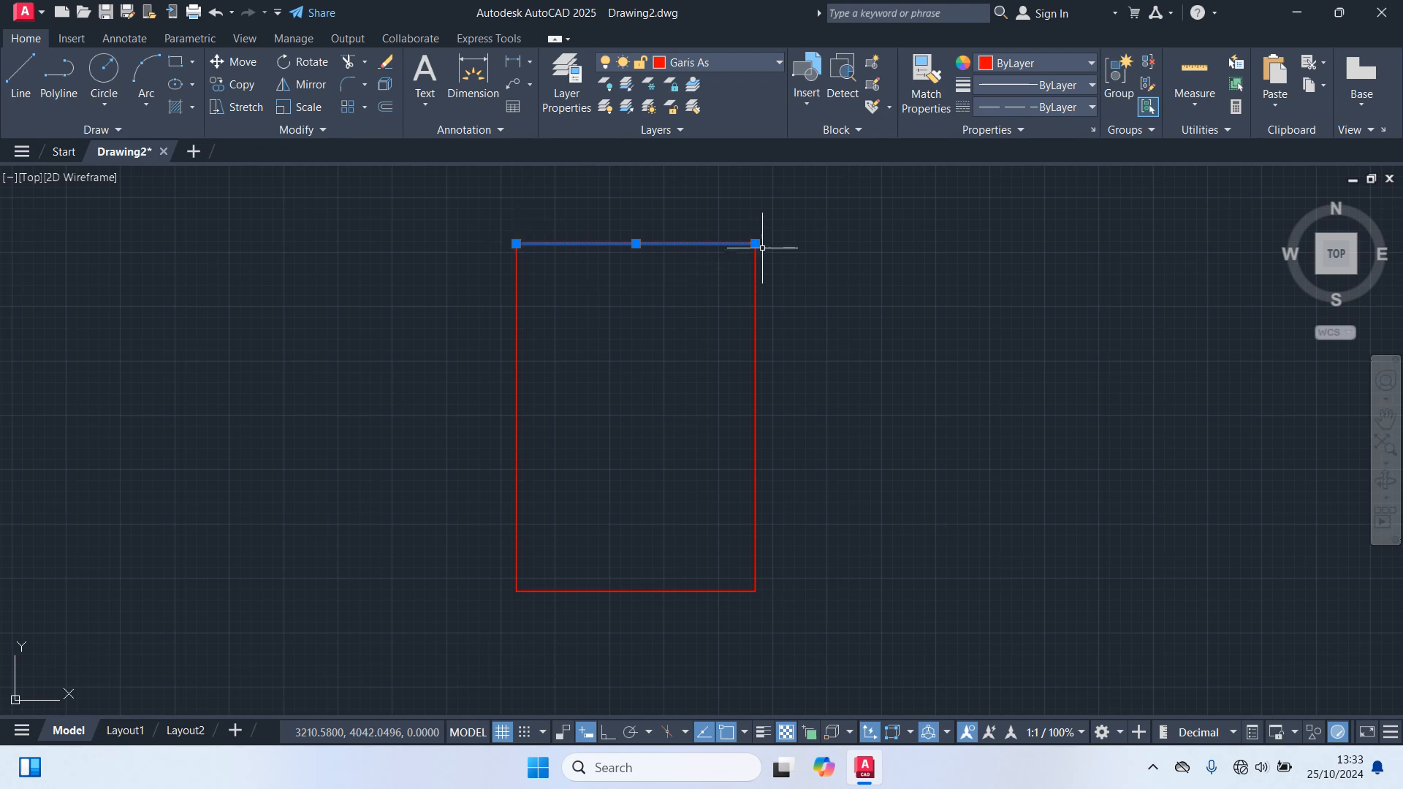
key("Escape")
left_click(517, 316)
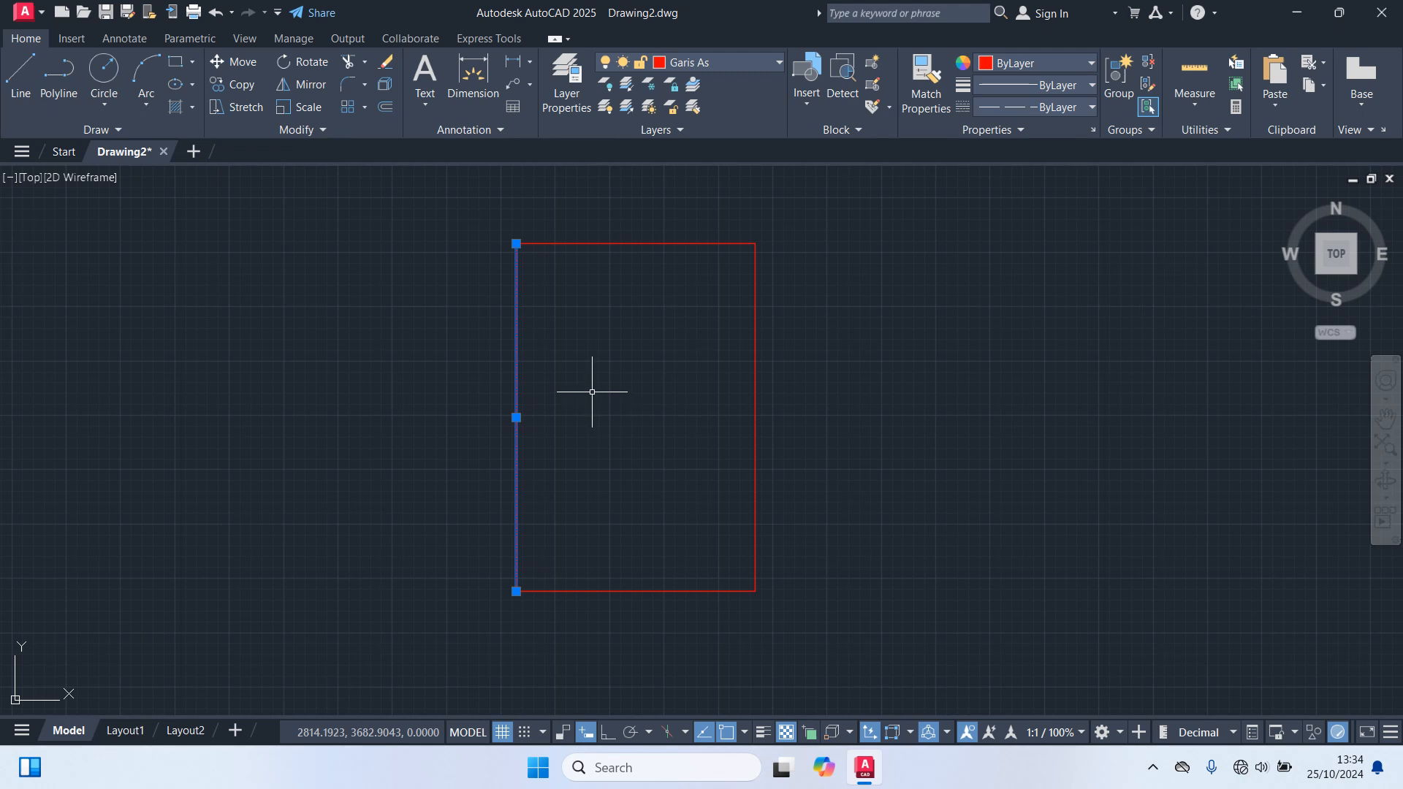
key("Escape")
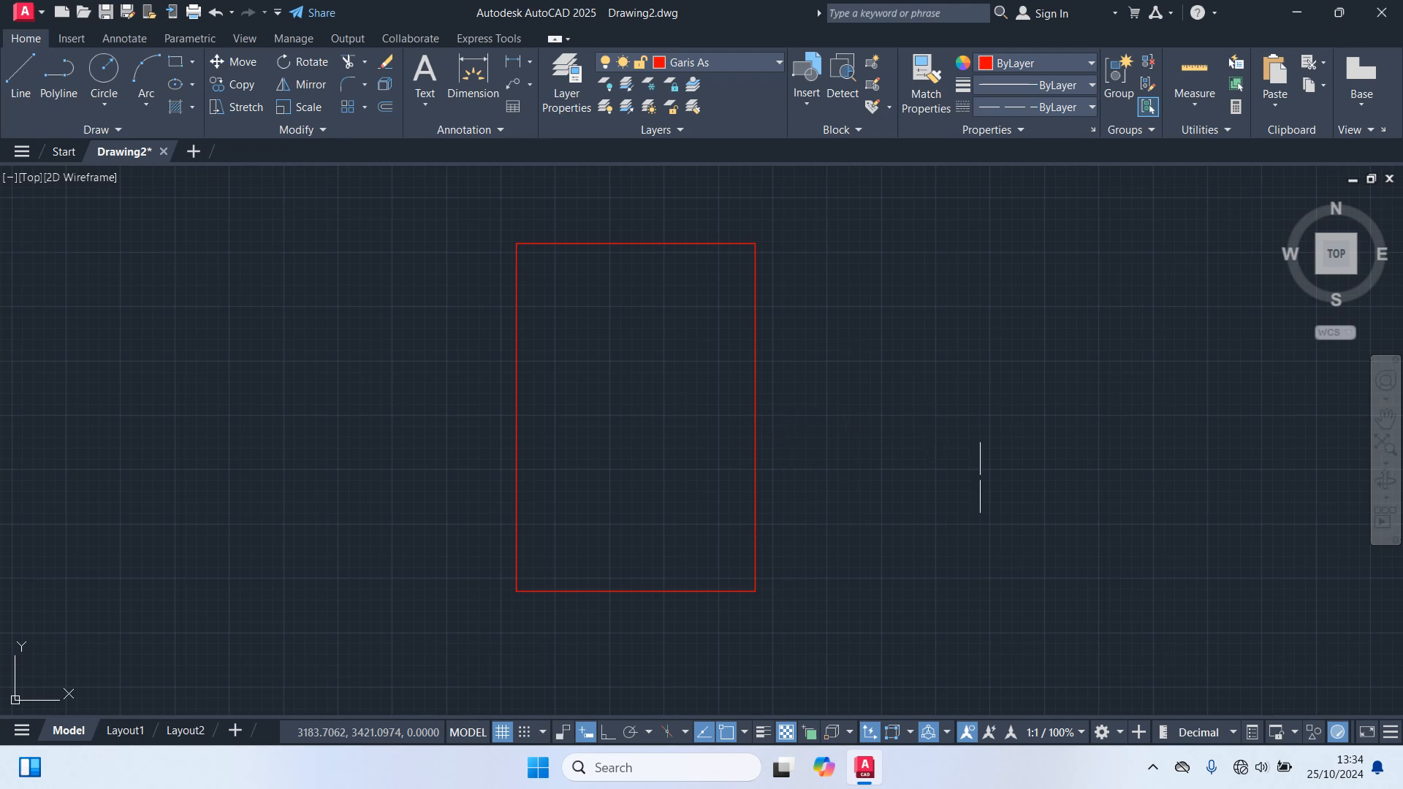
Step: Offset the outline's left edge inward three times in succession at 200 spacing to create three vertical axis lines
type("o")
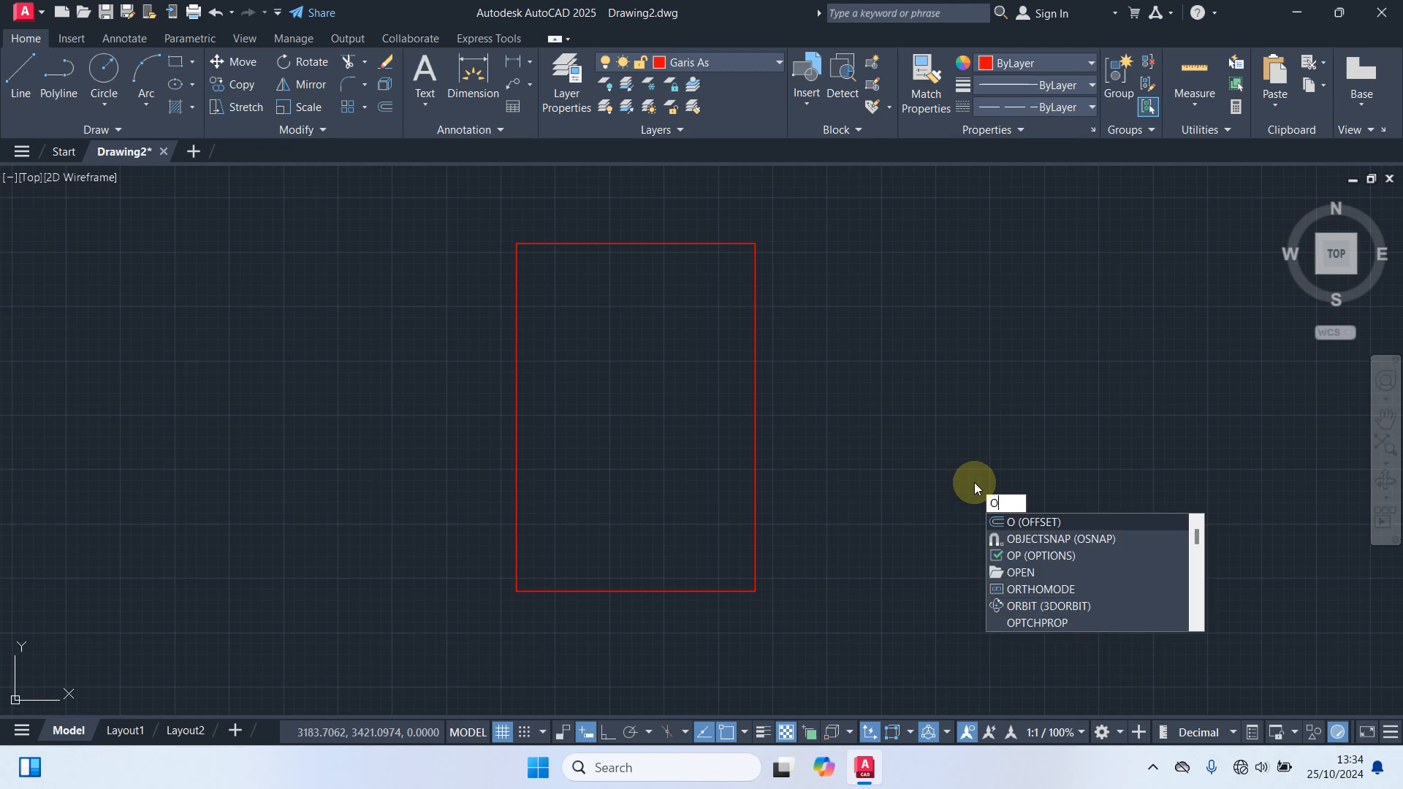
key("Return")
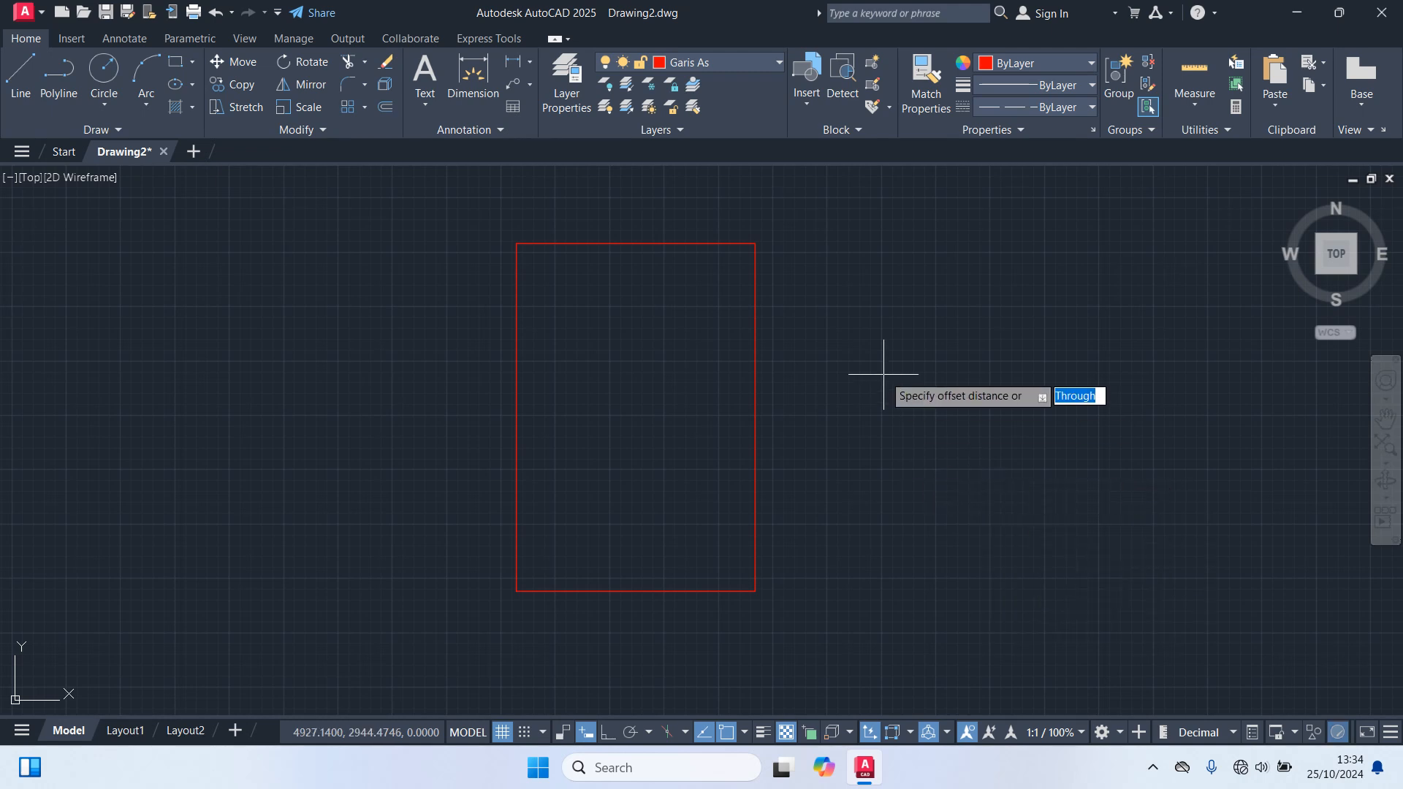
type("200")
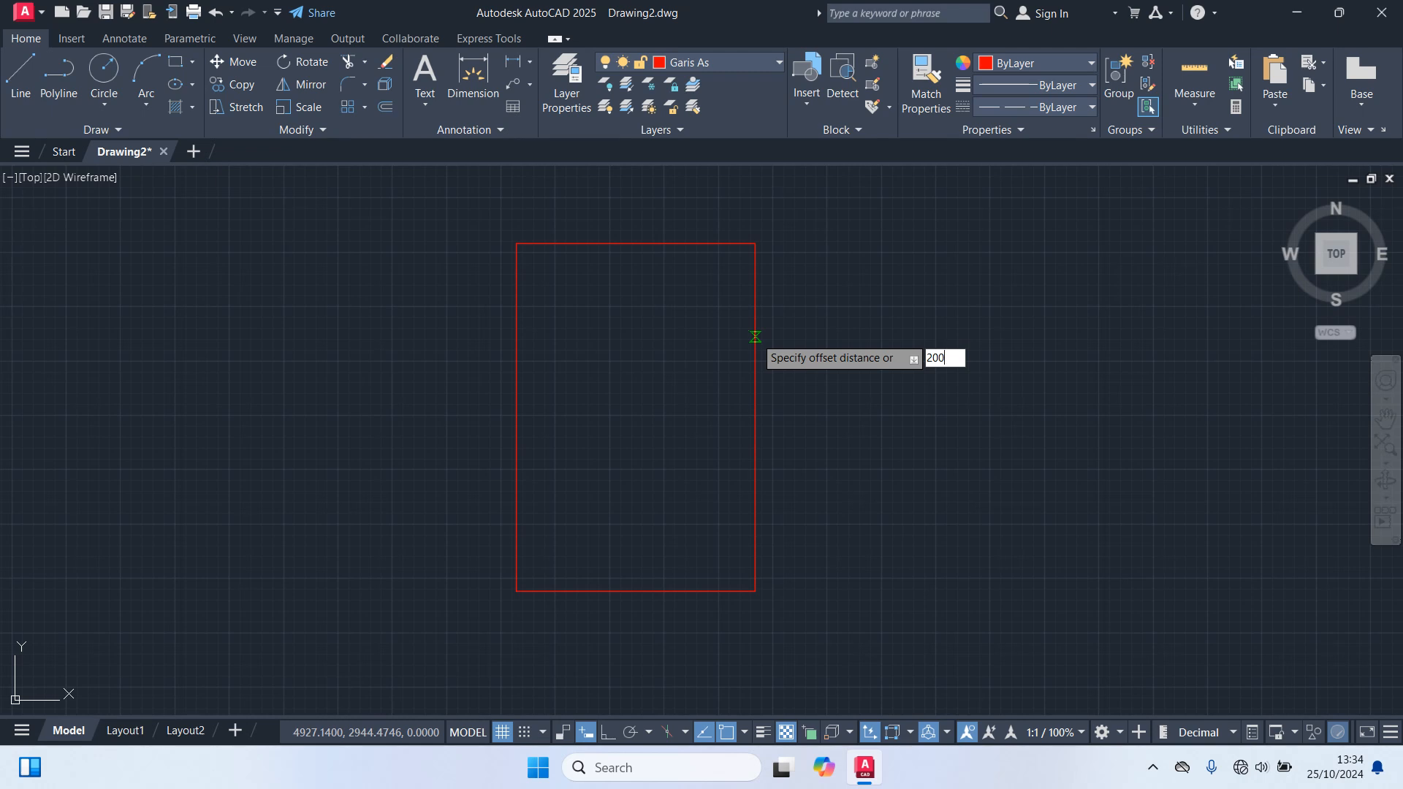
key("Return")
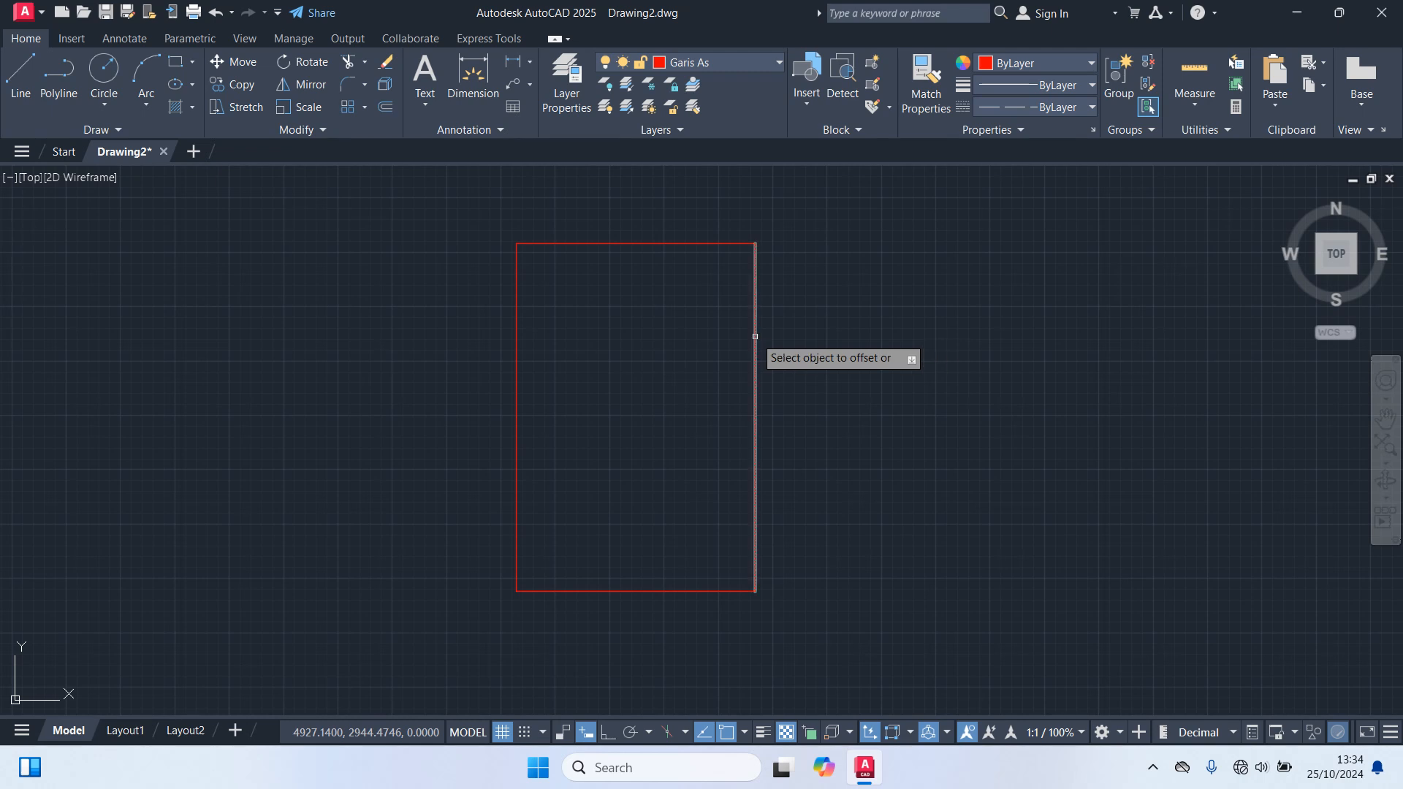
left_click(513, 293)
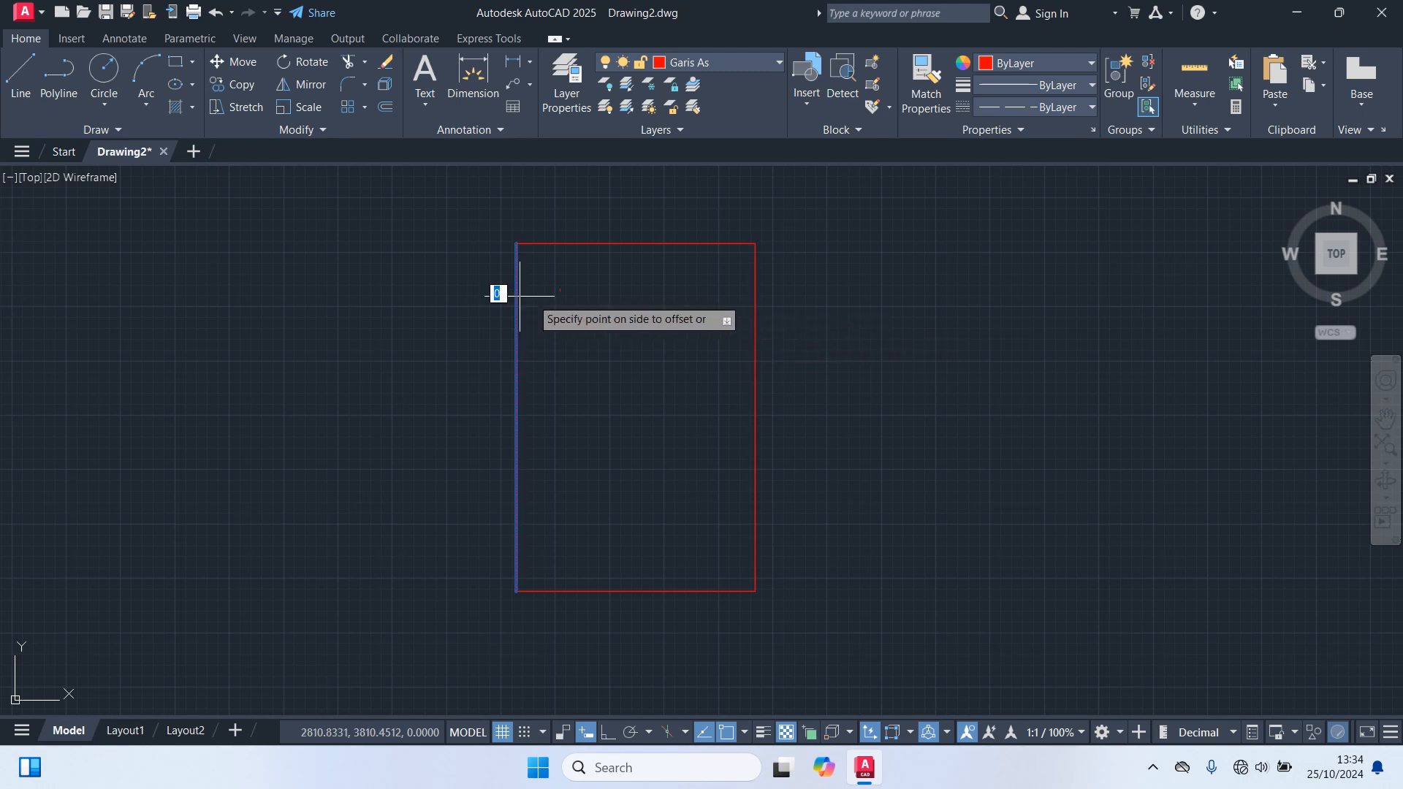
left_click(568, 299)
left_click(560, 311)
left_click(618, 306)
left_click(603, 307)
left_click(660, 311)
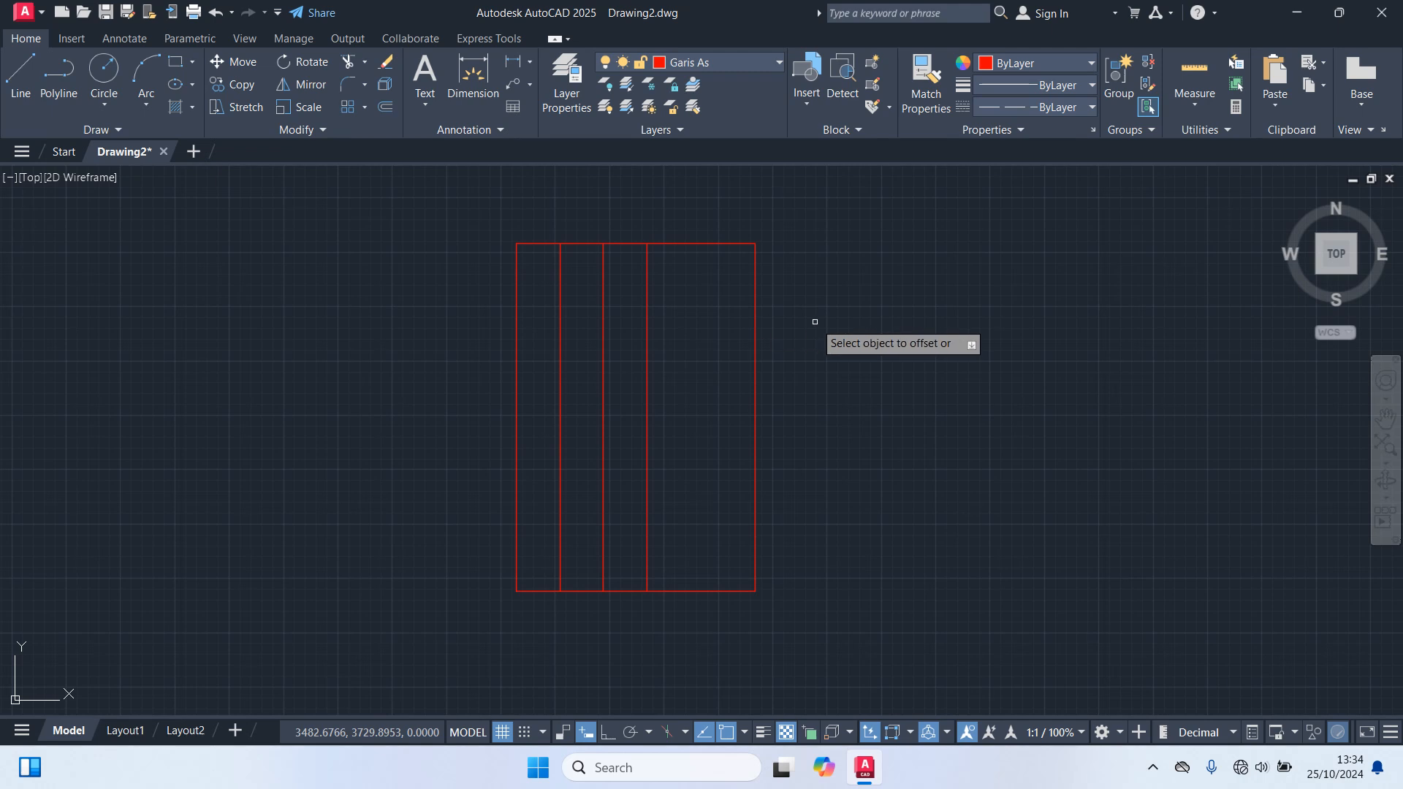
key("Escape")
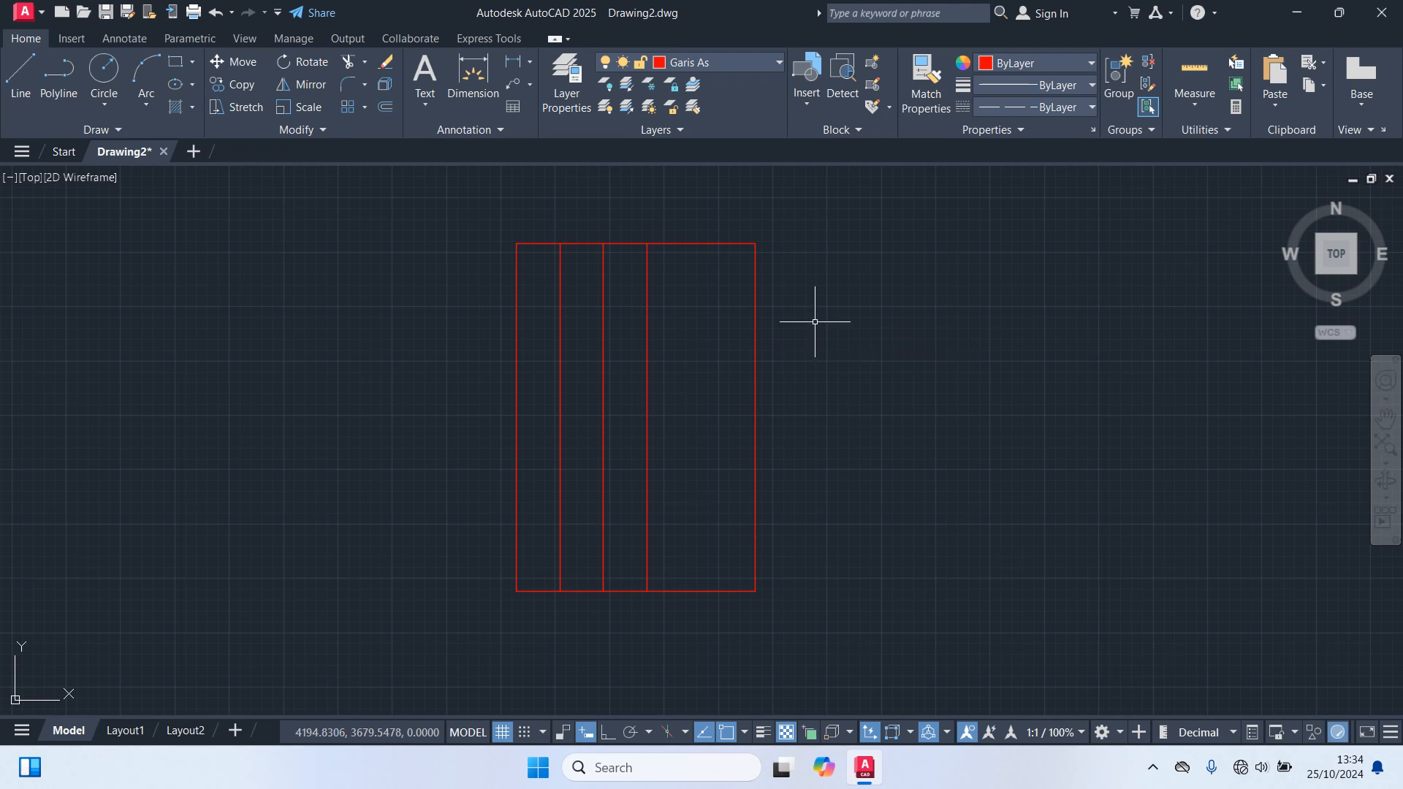
Step: Offset the outline's top edge 200 downward into the plan
key("Return")
type("200")
key("Return")
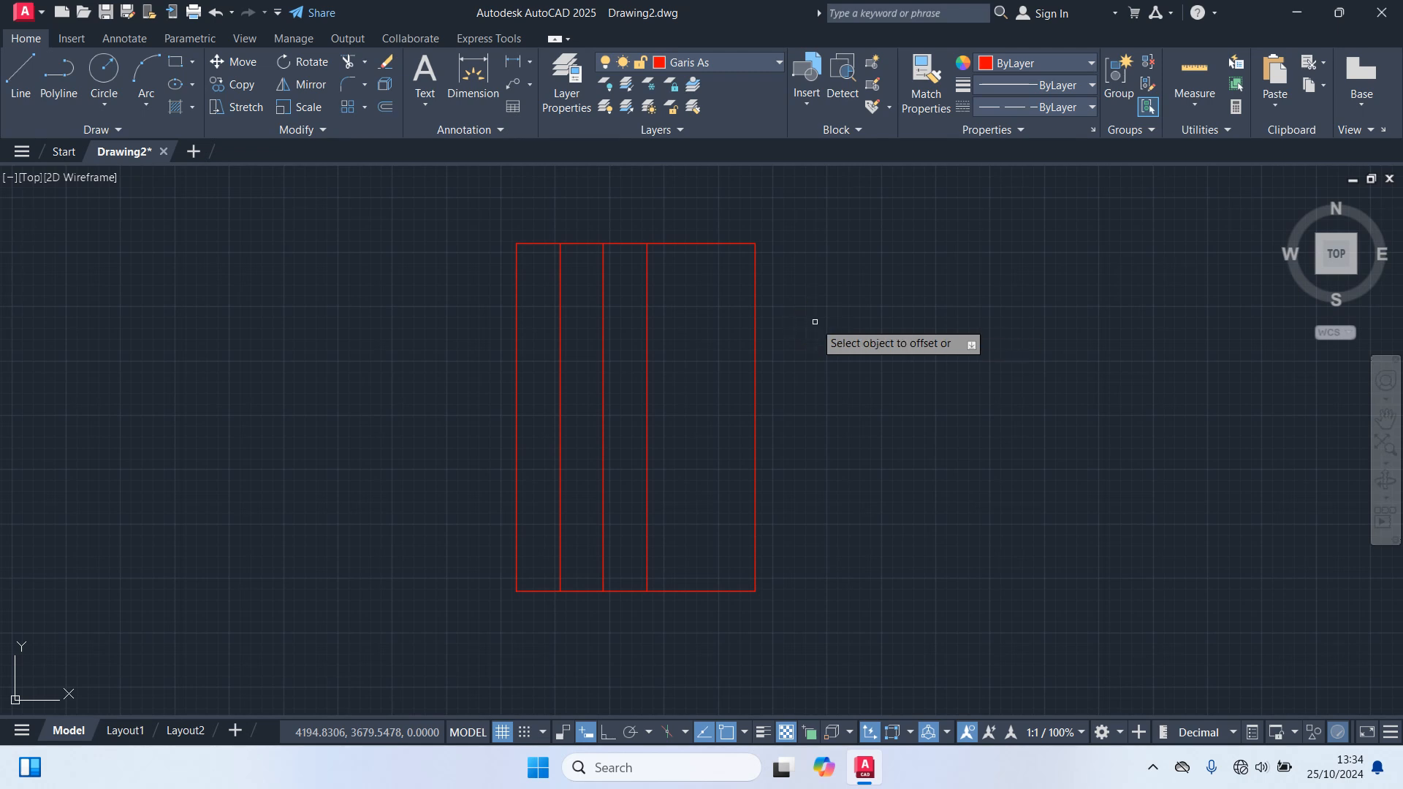
left_click(546, 243)
left_click(536, 304)
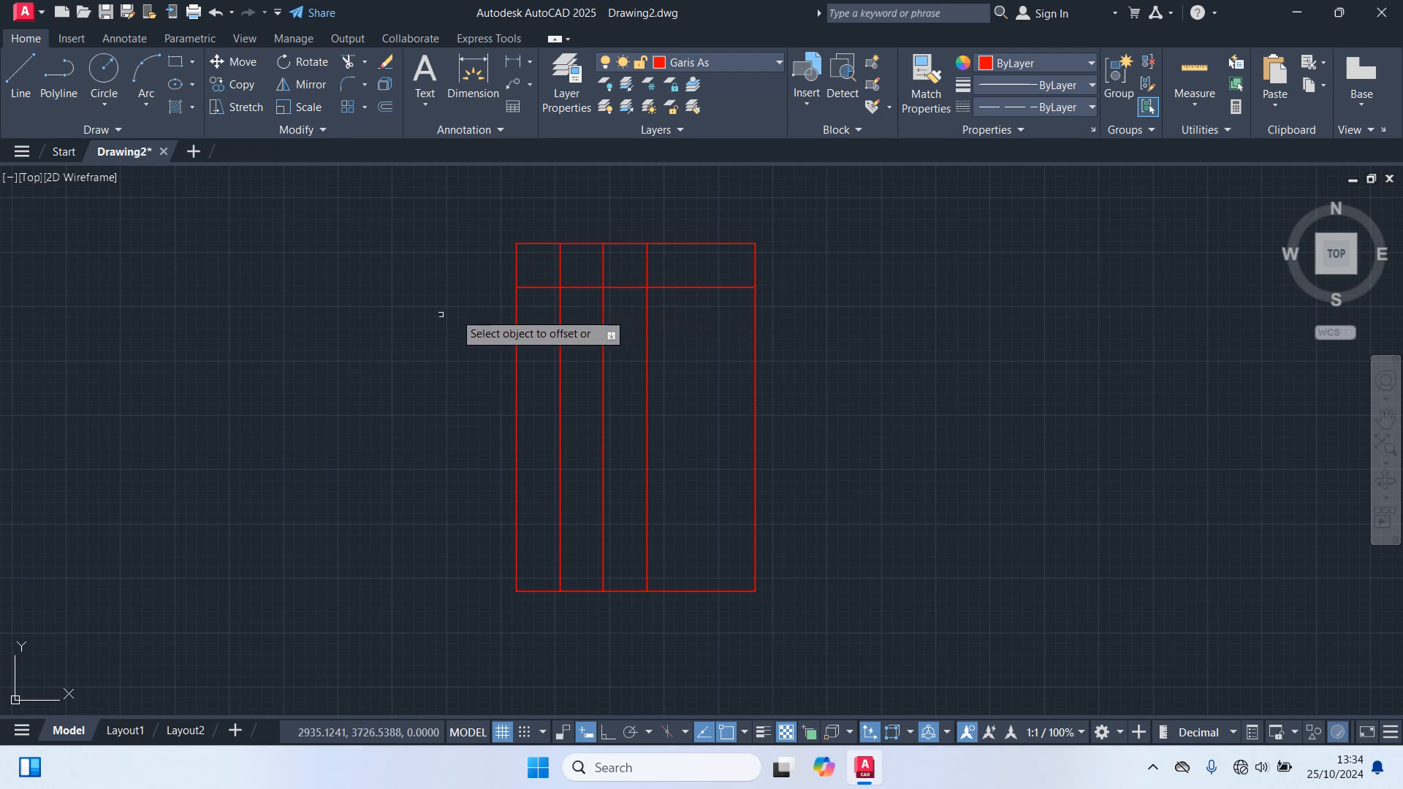
key("Escape")
Step: Trim the three inner vertical lines below the upper horizontal line, and that horizontal line beyond the third vertical
type("TR")
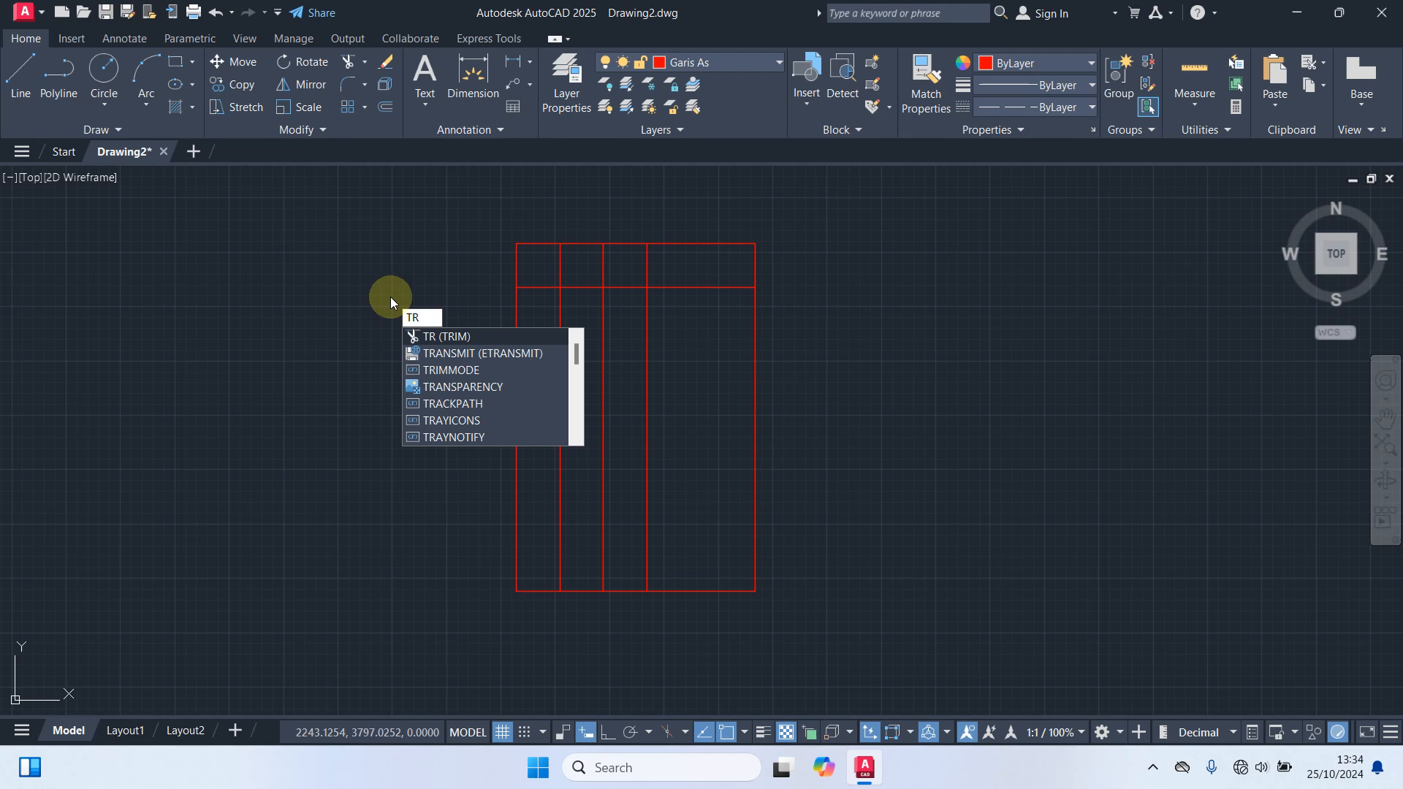
key("Return")
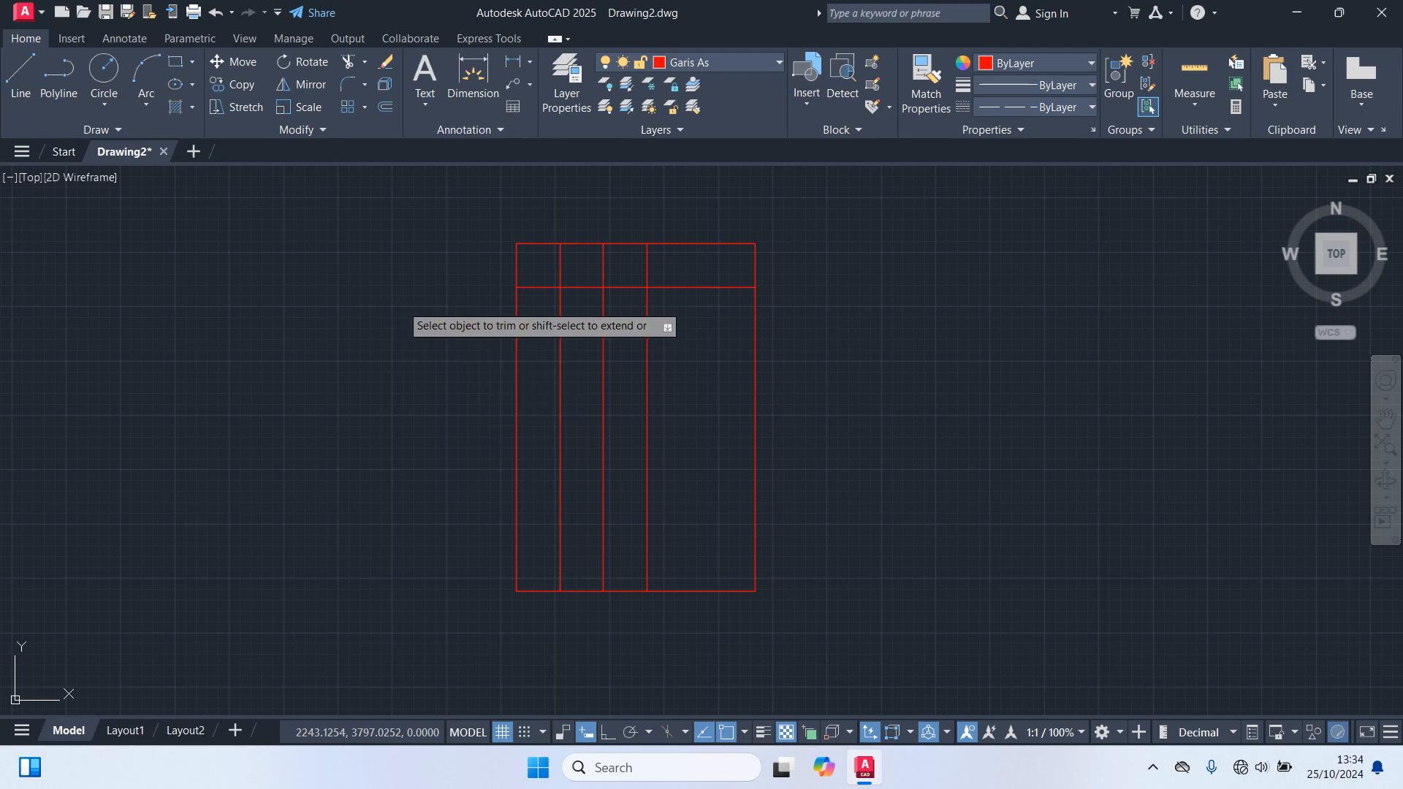
left_click(560, 371)
left_click(602, 375)
left_click(646, 377)
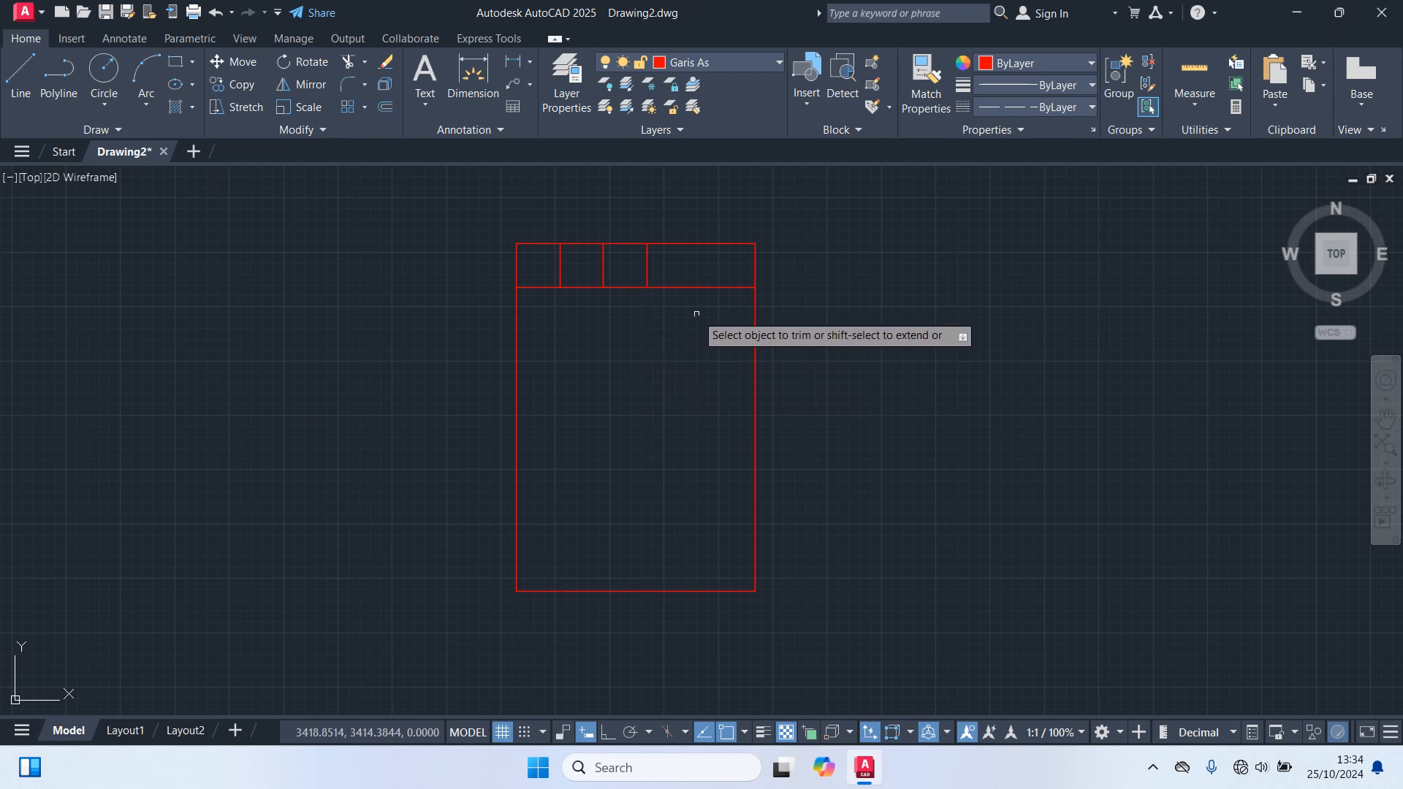
left_click(692, 287)
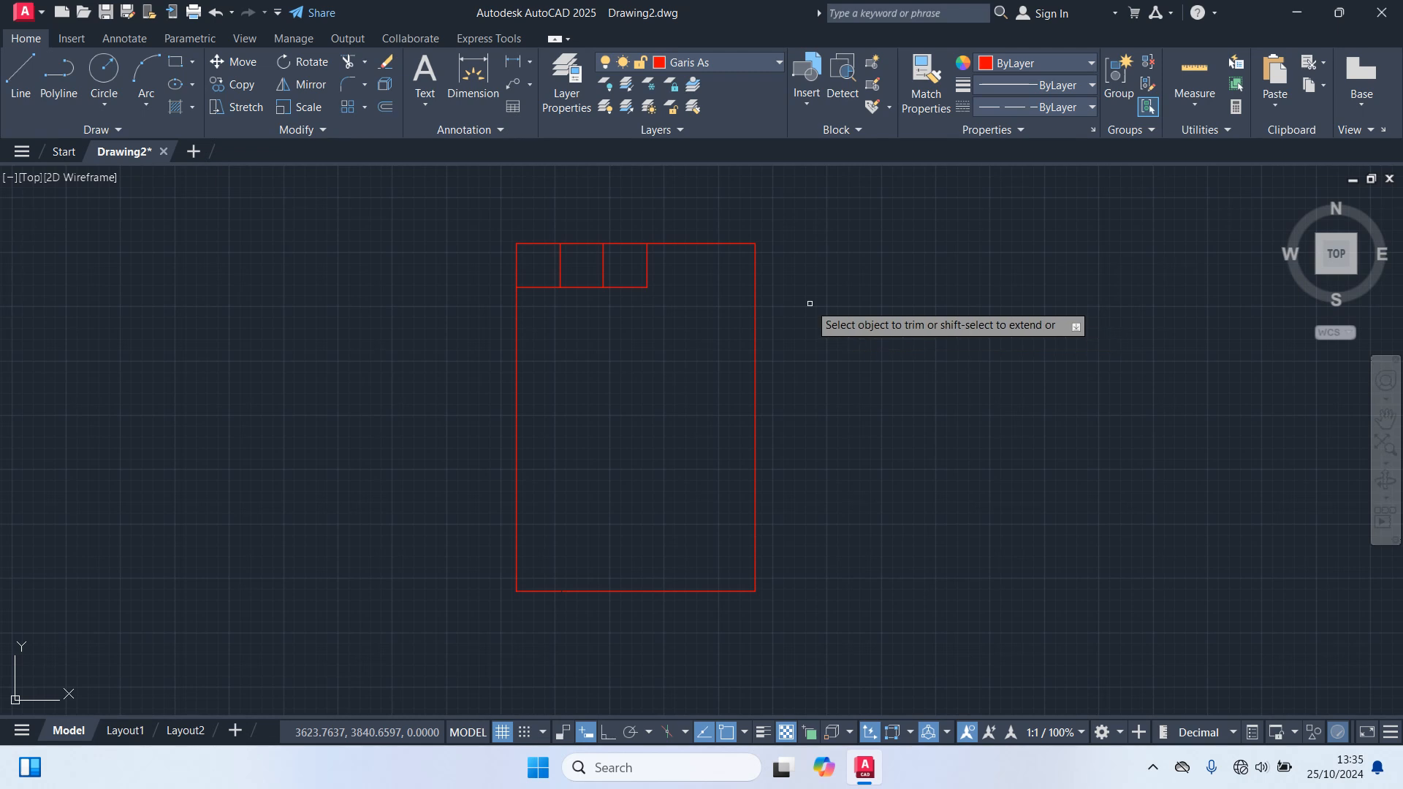
key("Escape")
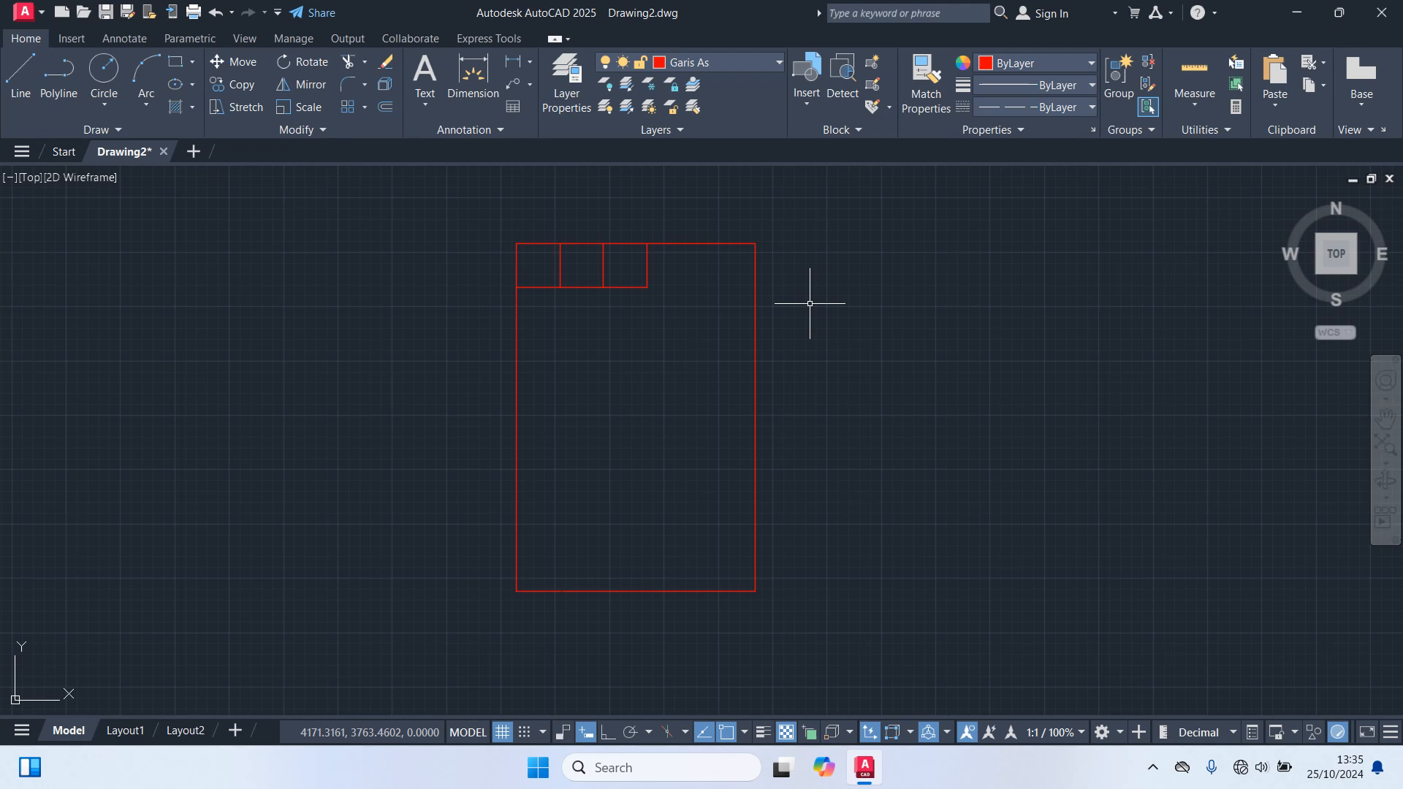
Step: Offset the bottom line of the three small upper rooms 400 downward
type("O")
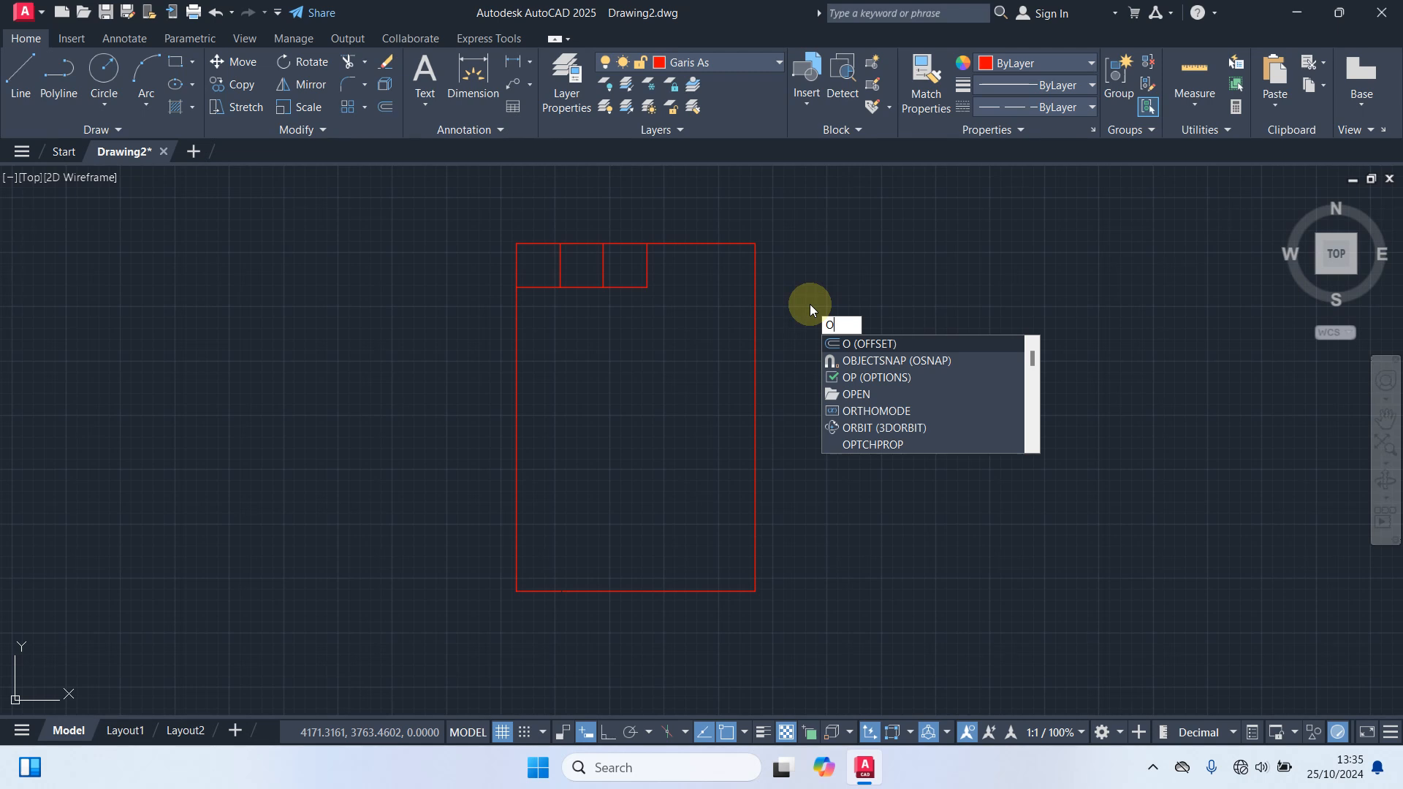
key("Return")
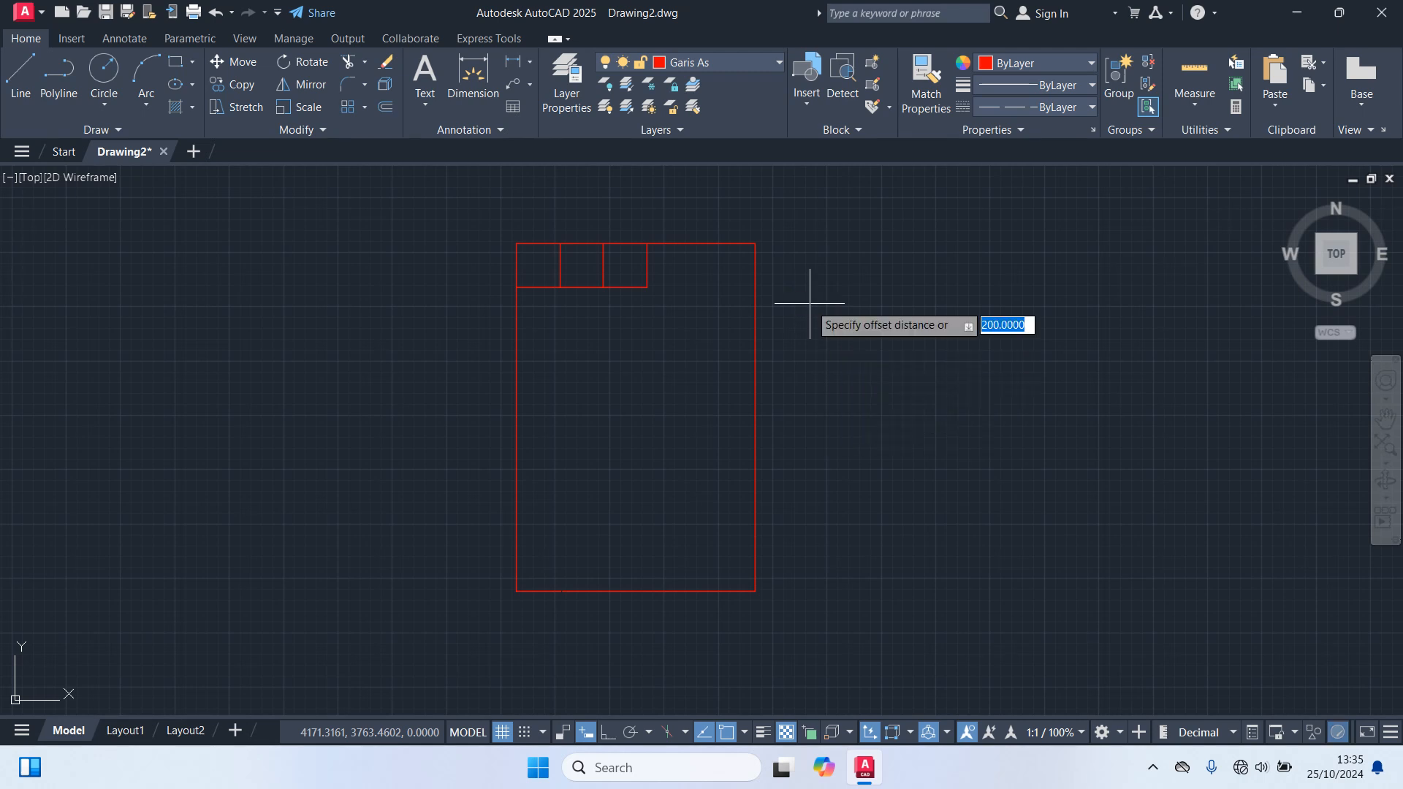
type("400")
key("Return")
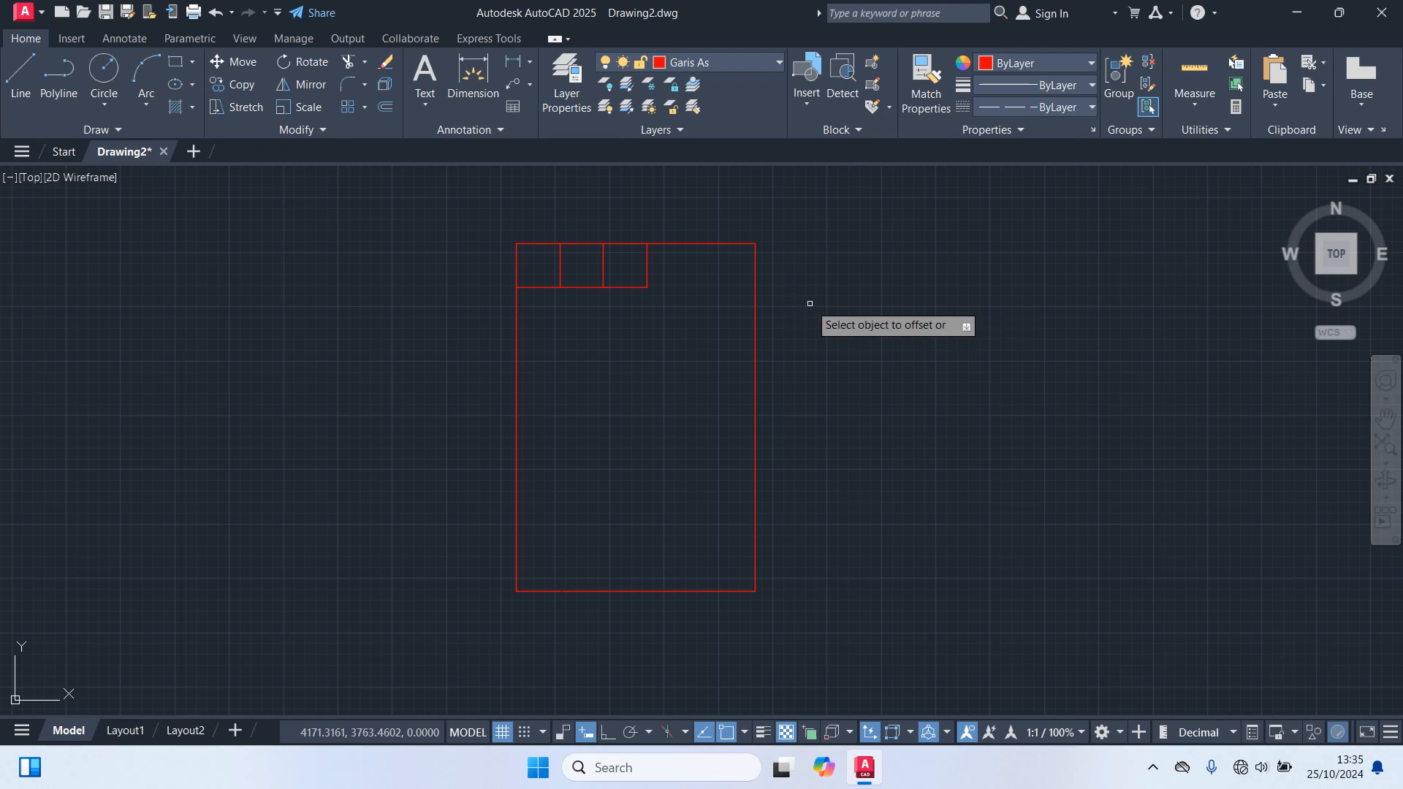
left_click(539, 287)
left_click(555, 351)
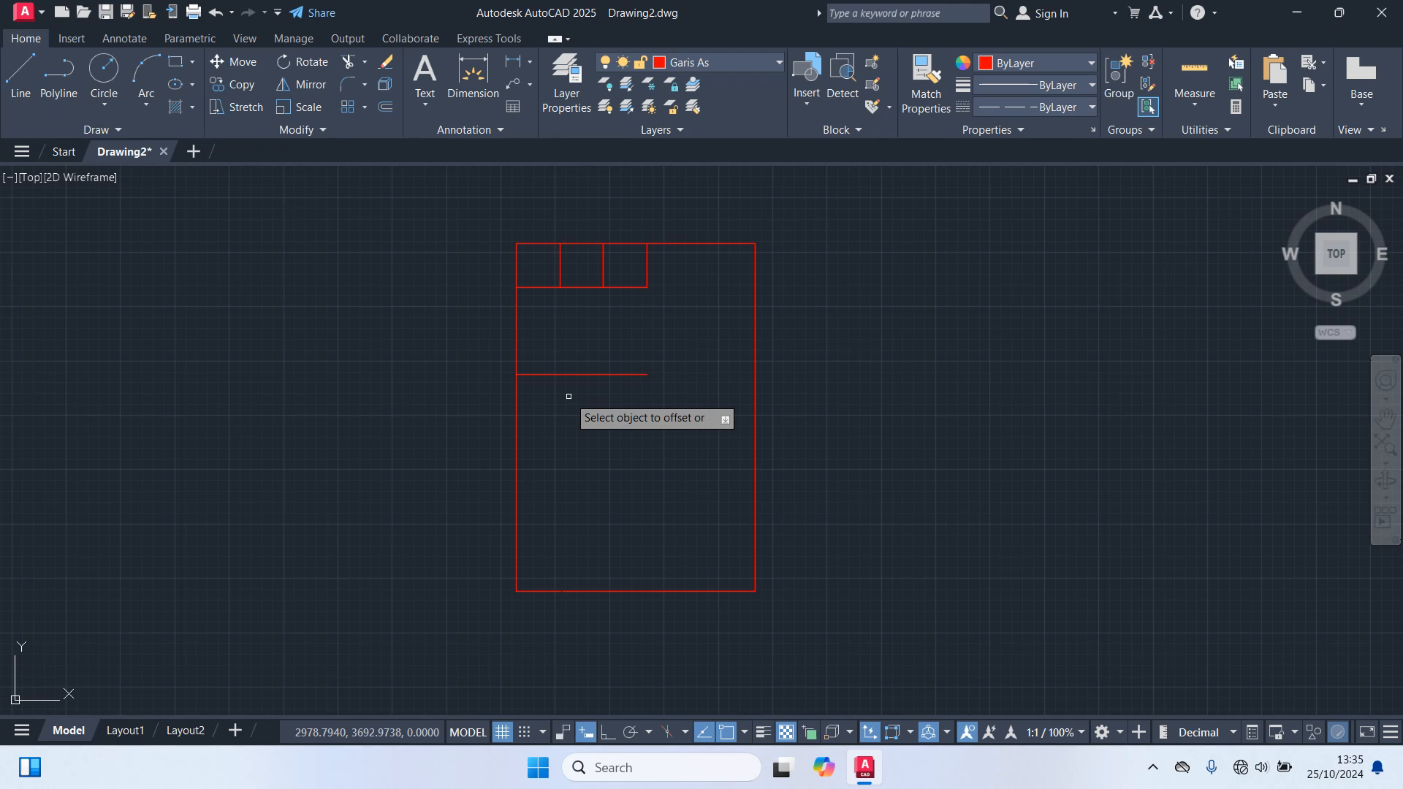
key("Escape")
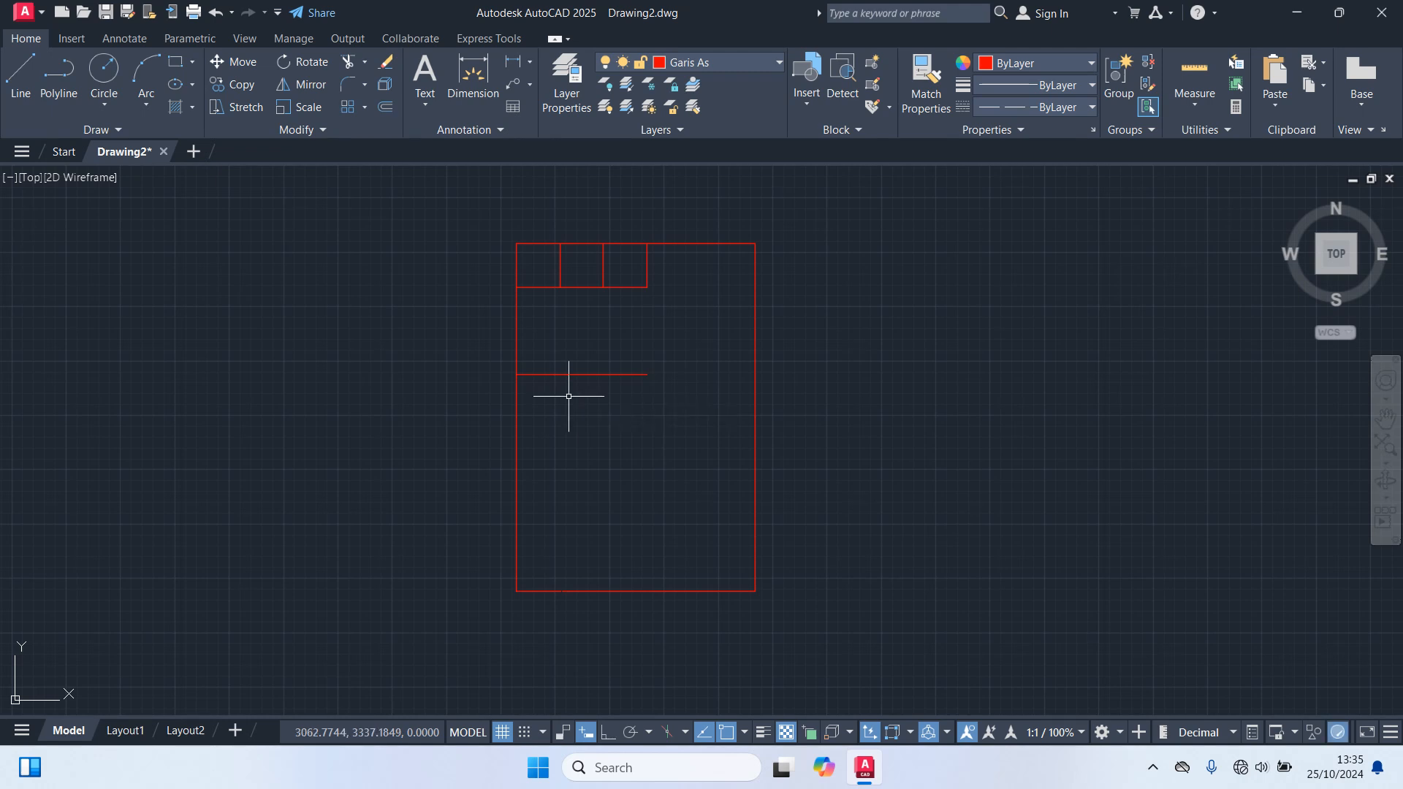
Step: Offset the outline's left edge 400 inward to add a full-height vertical axis line
key("Return")
type("400")
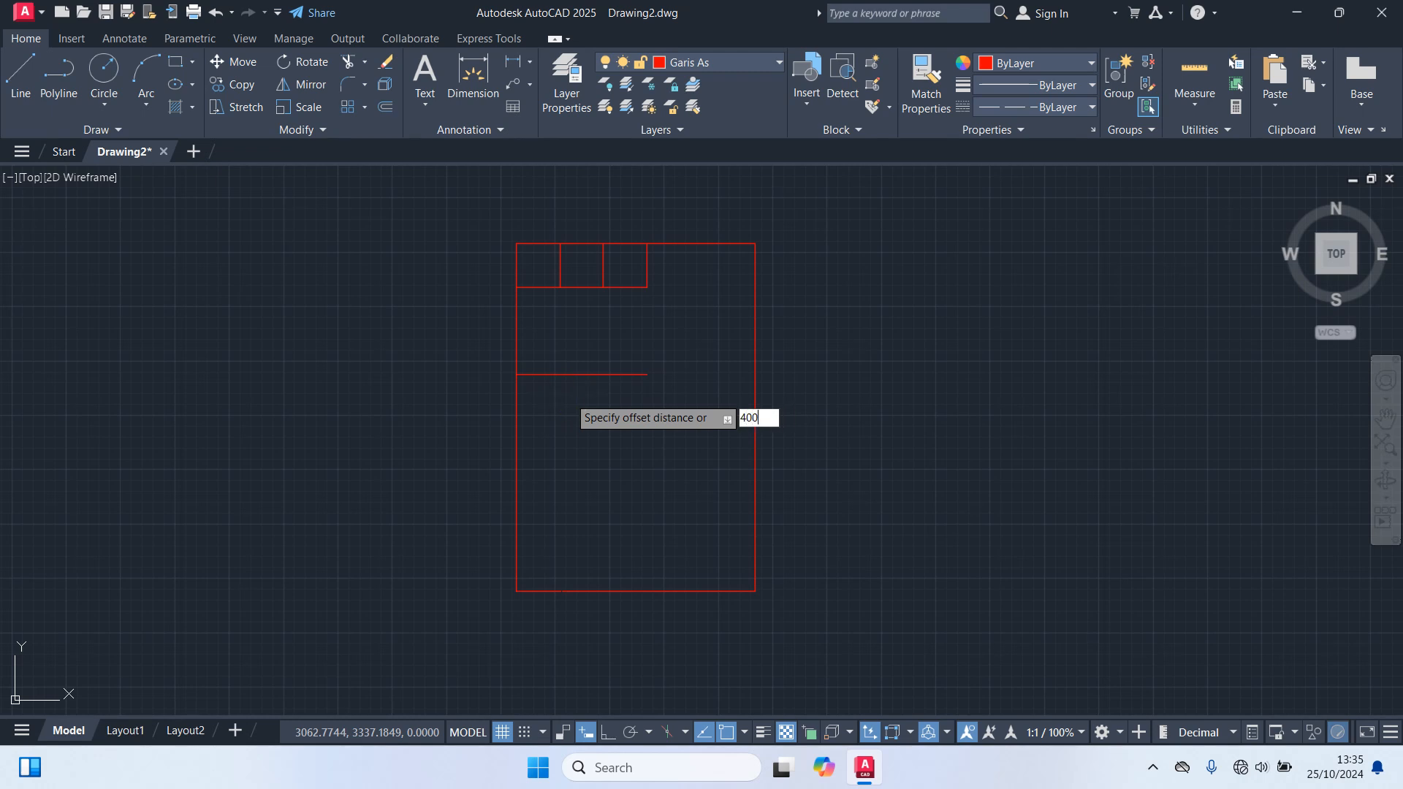
key("Return")
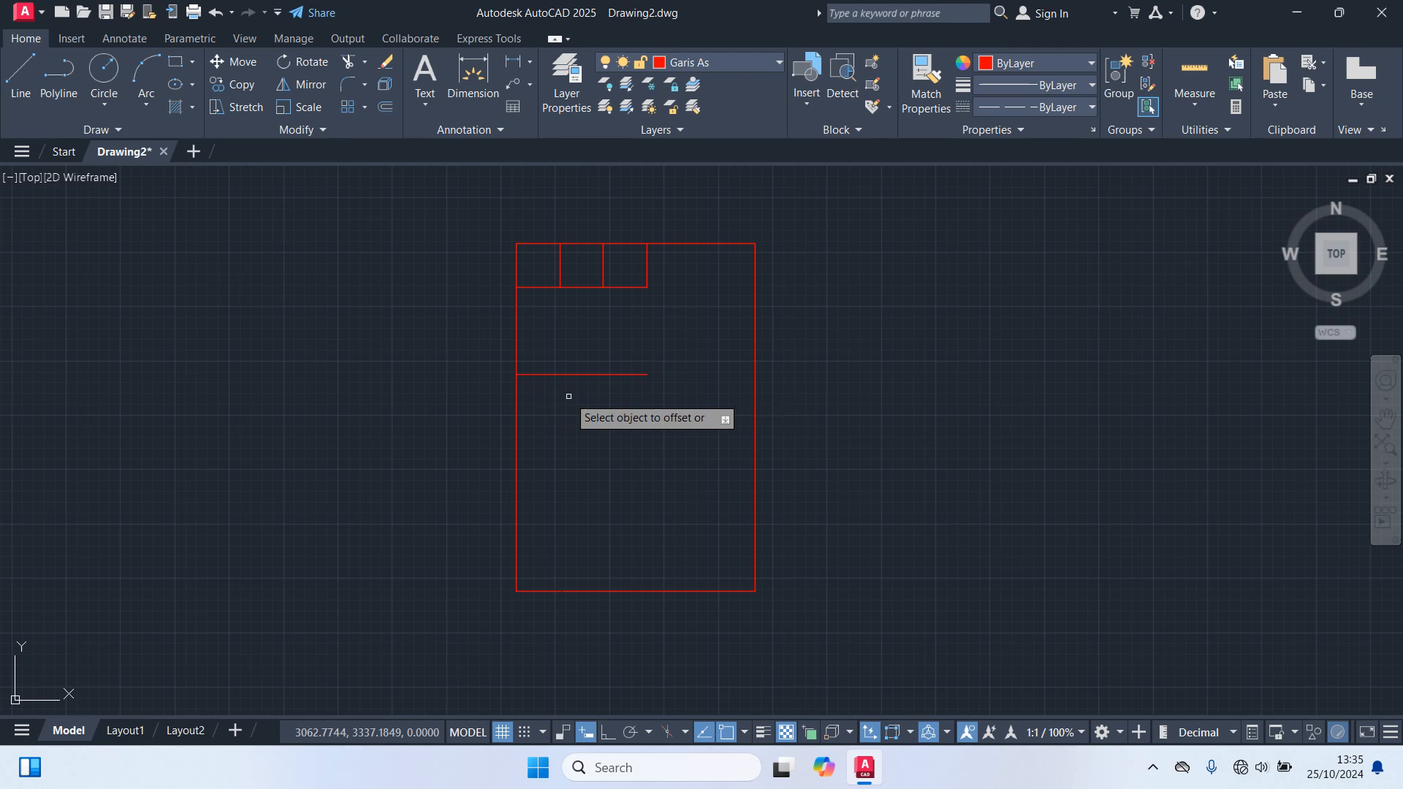
left_click(517, 345)
left_click(607, 343)
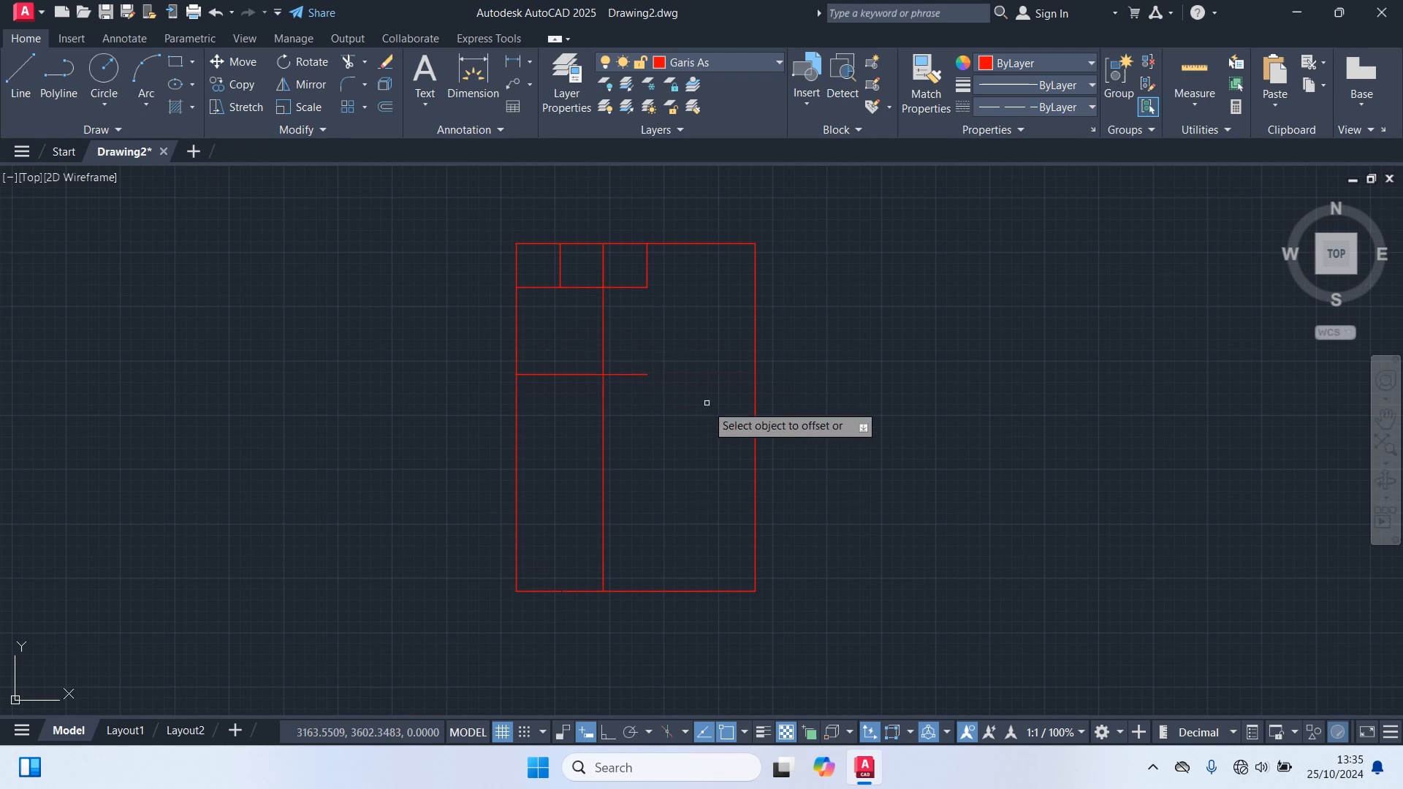
Step: Trim the lower horizontal line beyond the full-height inner vertical, and that vertical below the horizontal line
key("Escape")
type("tr")
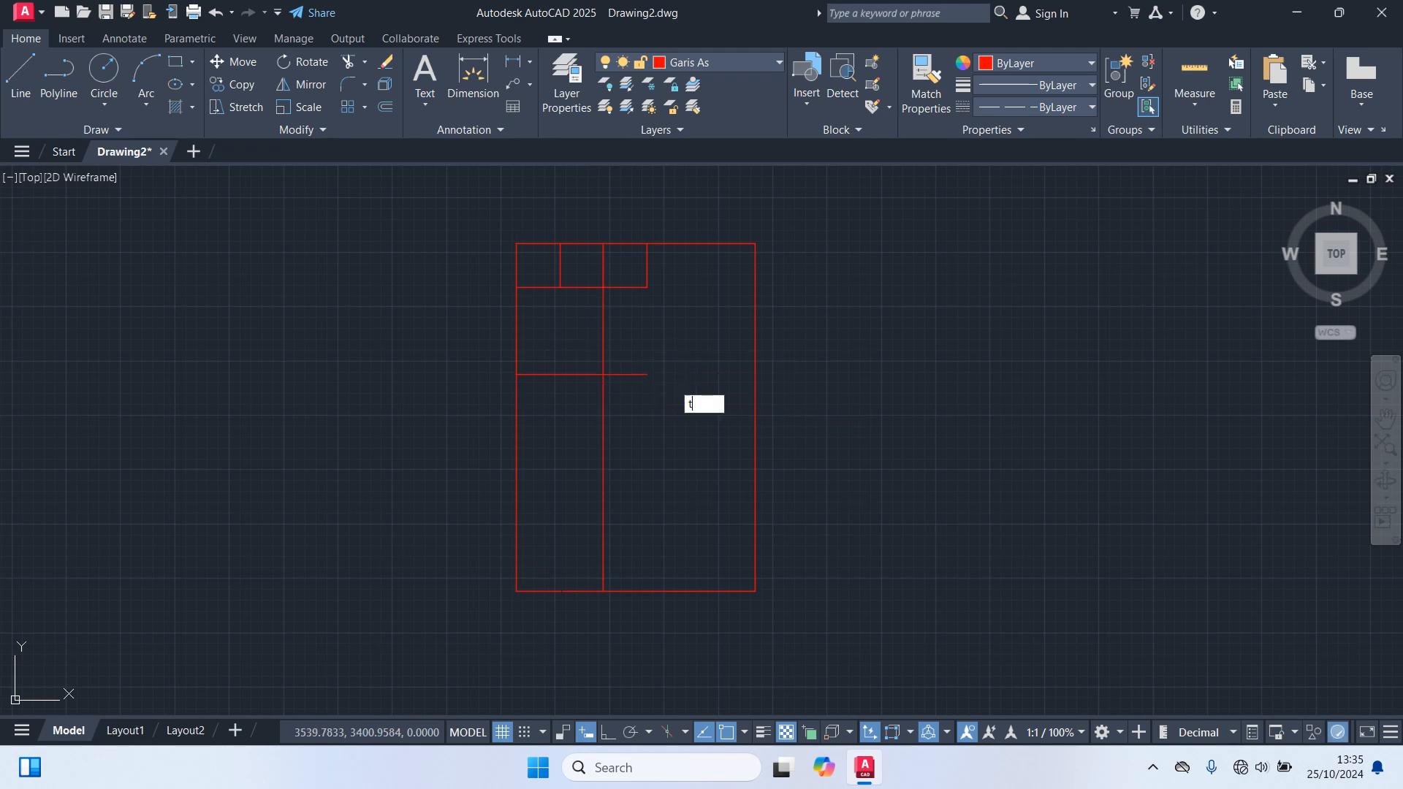
key("Return")
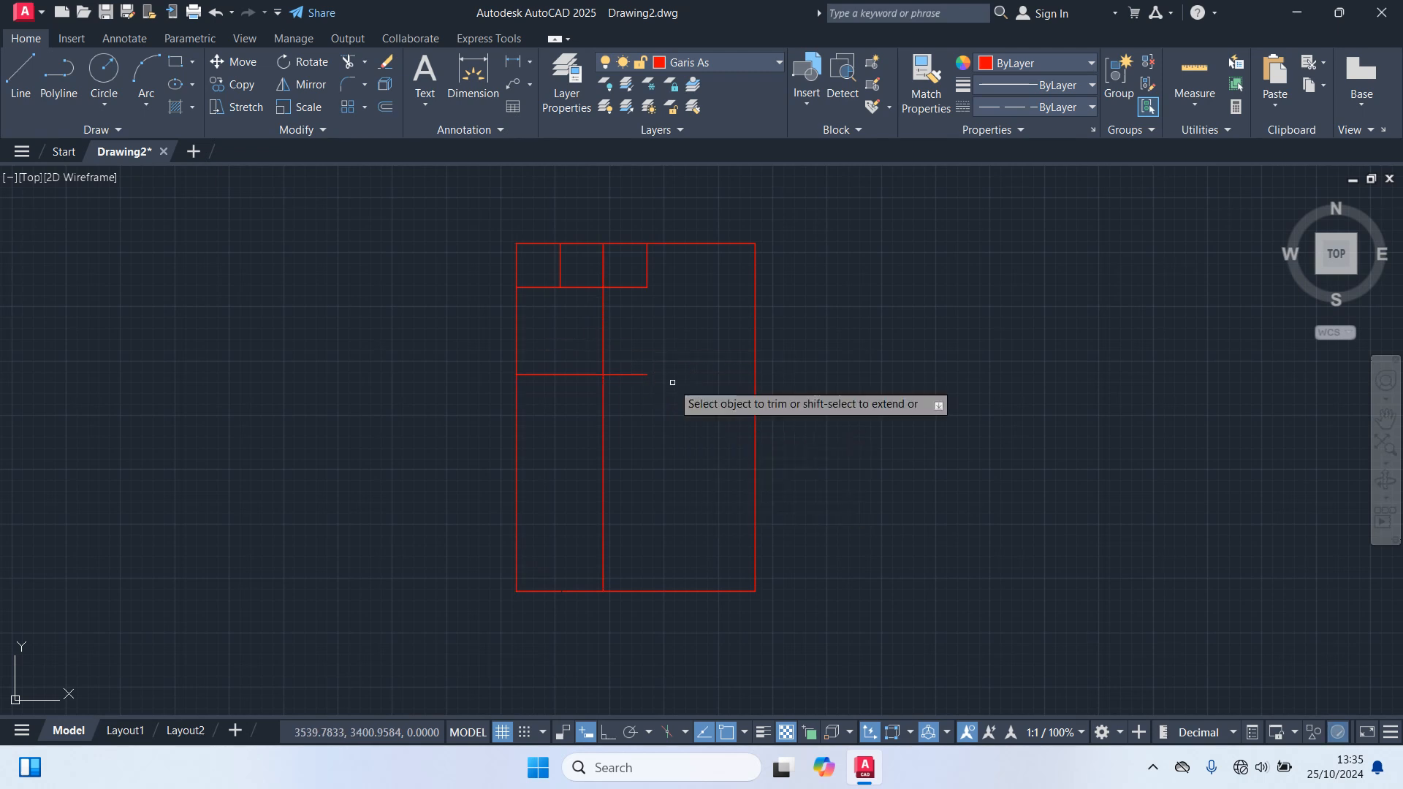
left_click(630, 374)
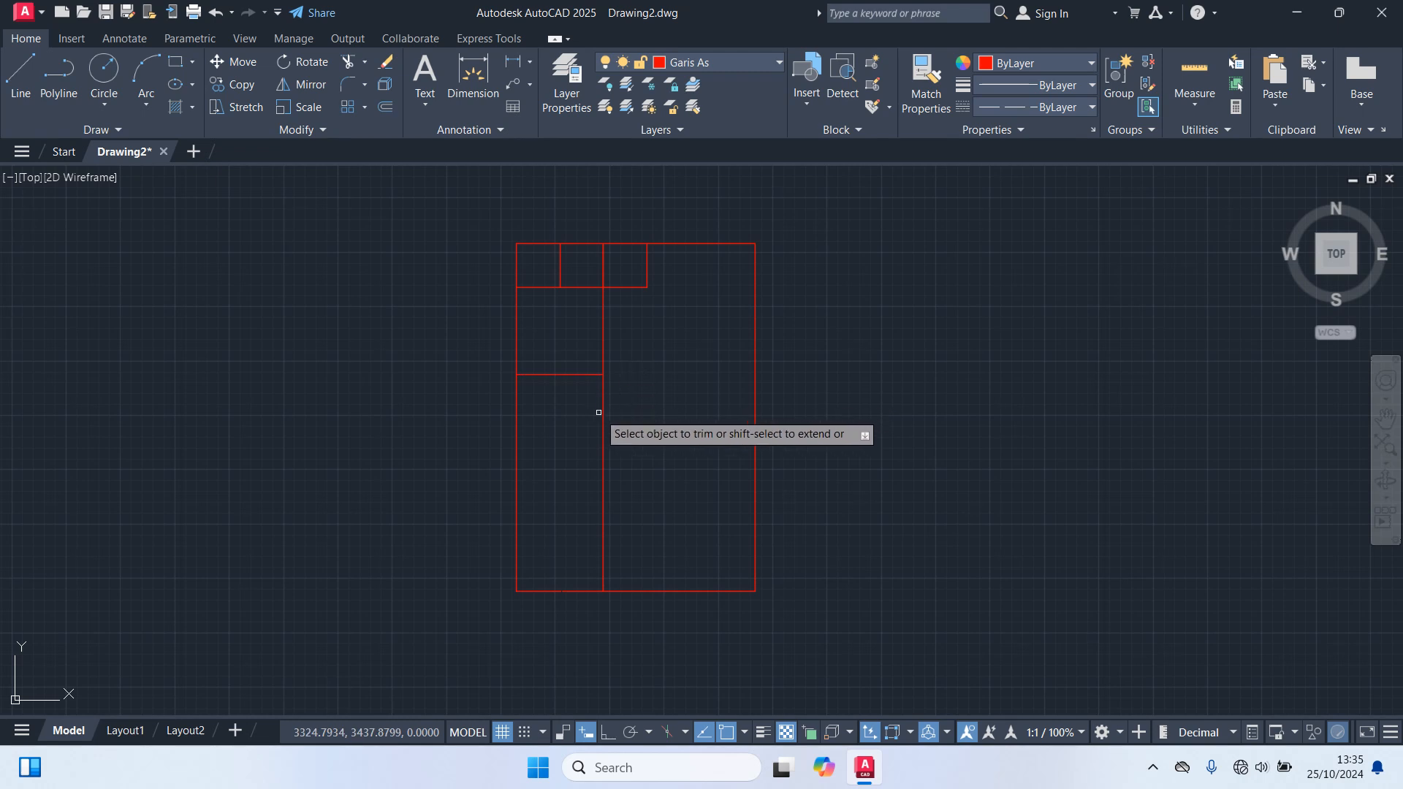
left_click(607, 416)
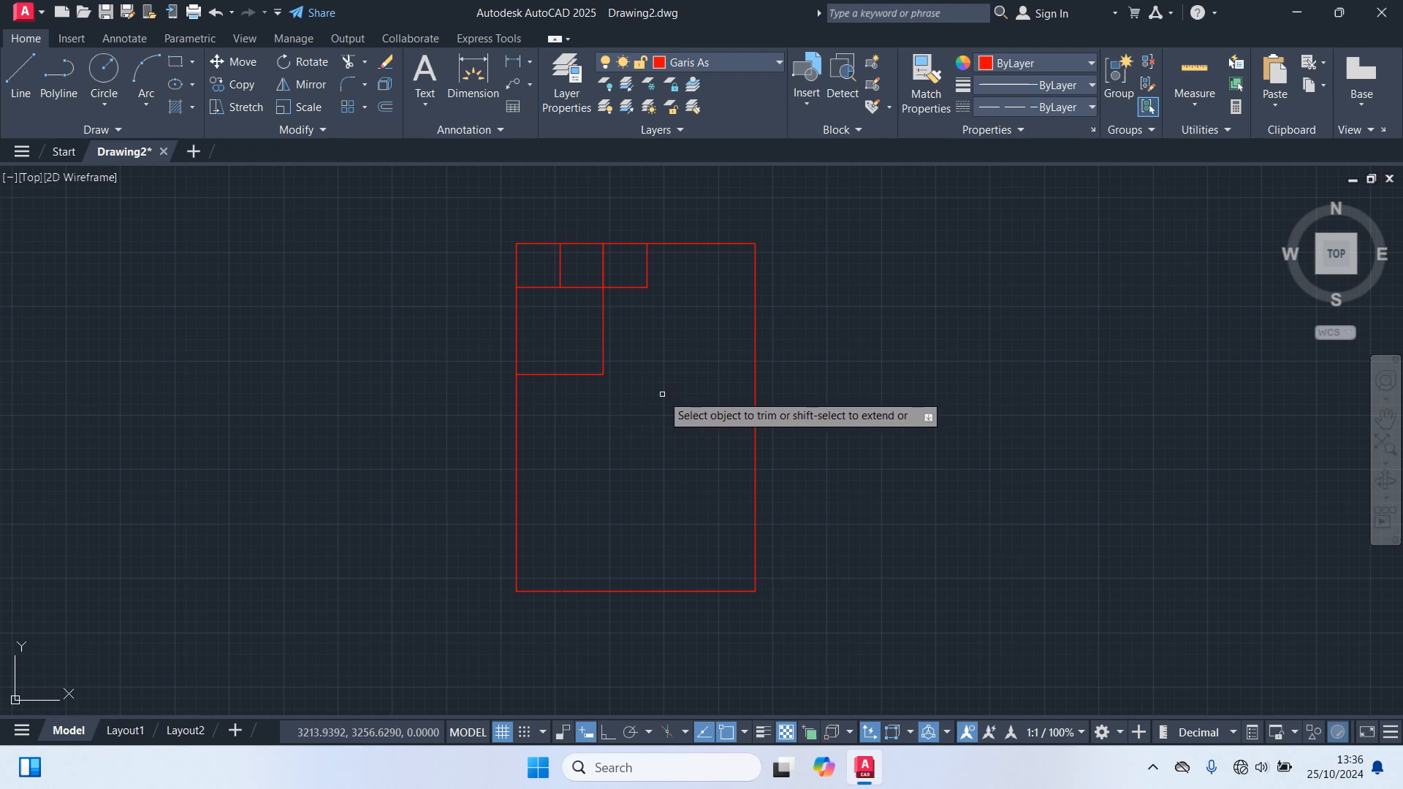
key("Escape")
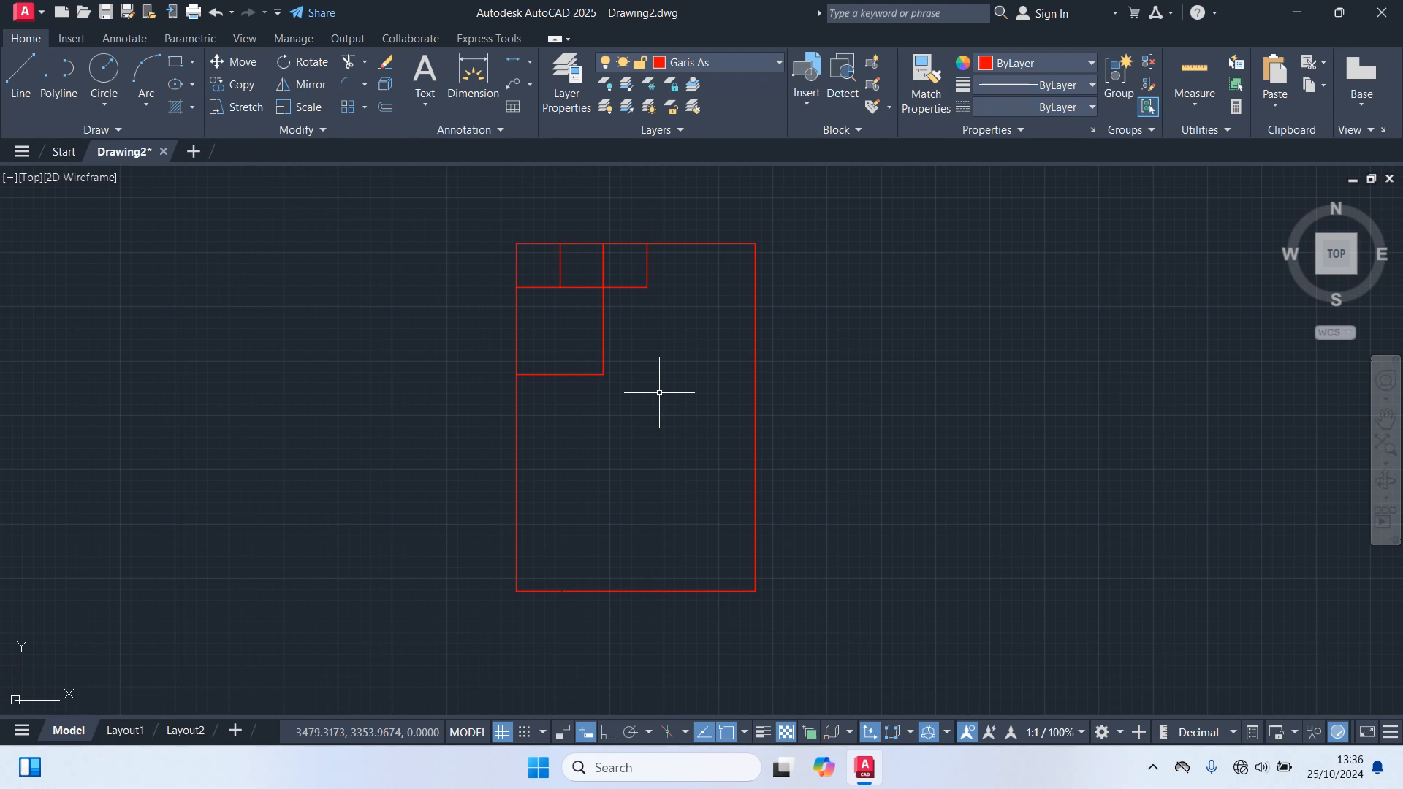
Step: Offset the shortened vertical line of the large left room 400 to the right
type("o")
key("Return")
type("400")
key("Return")
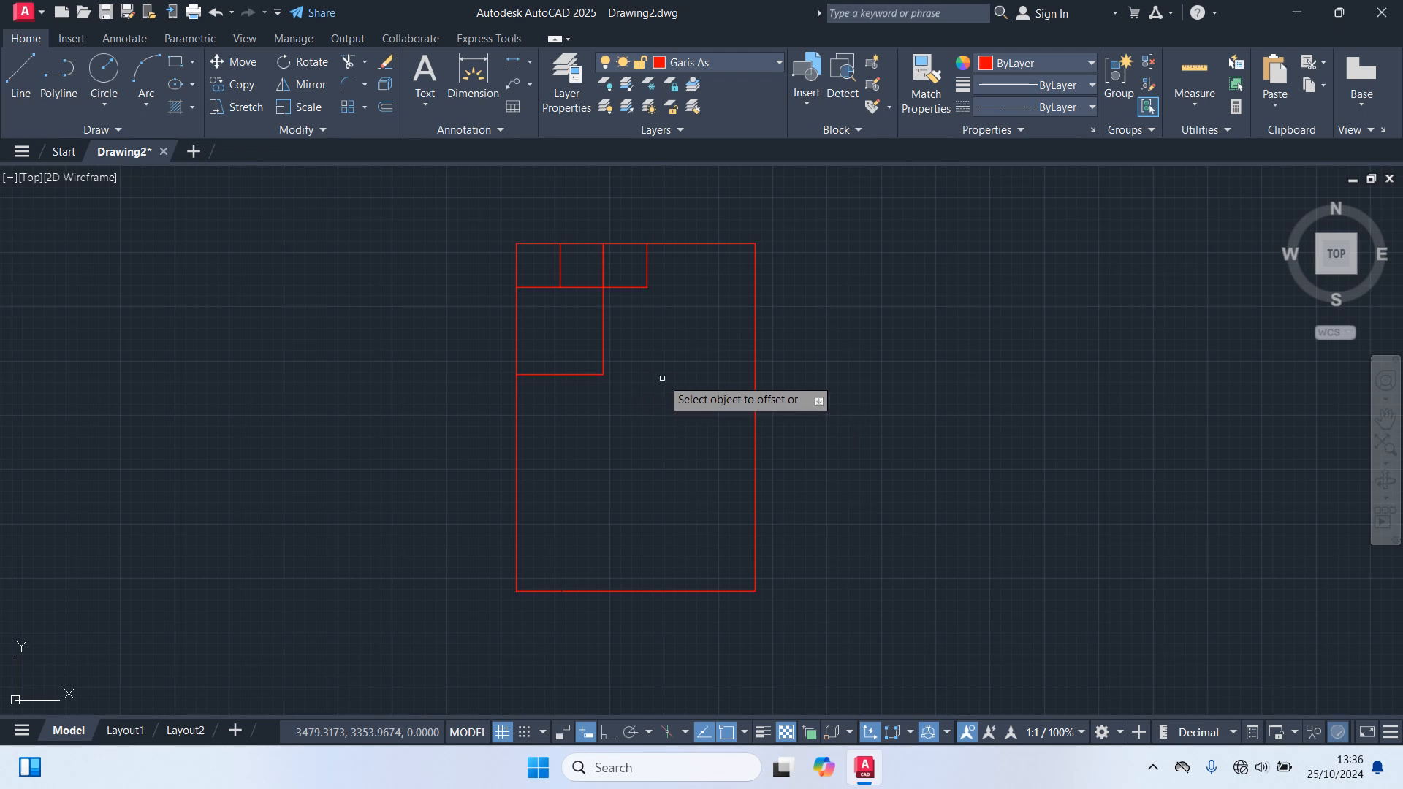
left_click(602, 344)
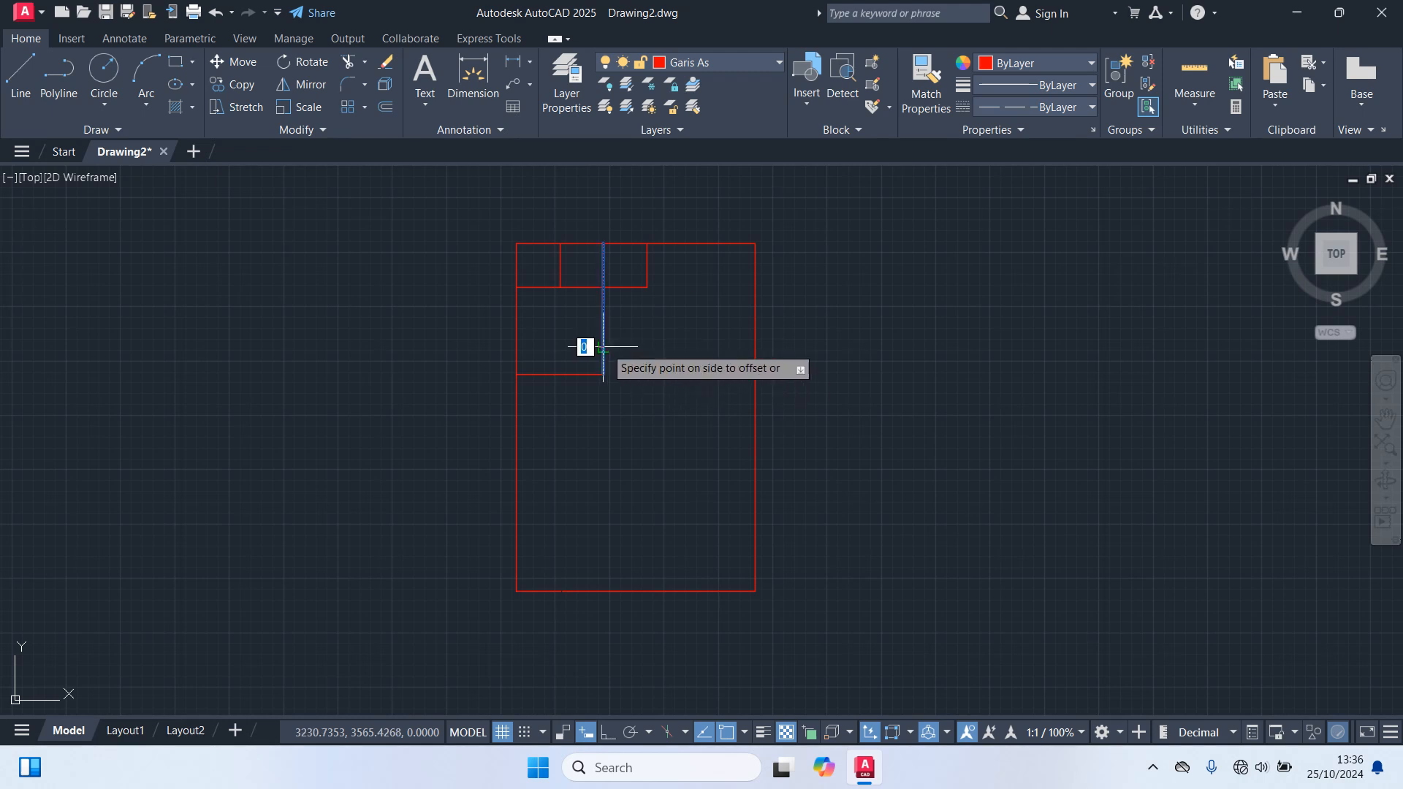
left_click(704, 354)
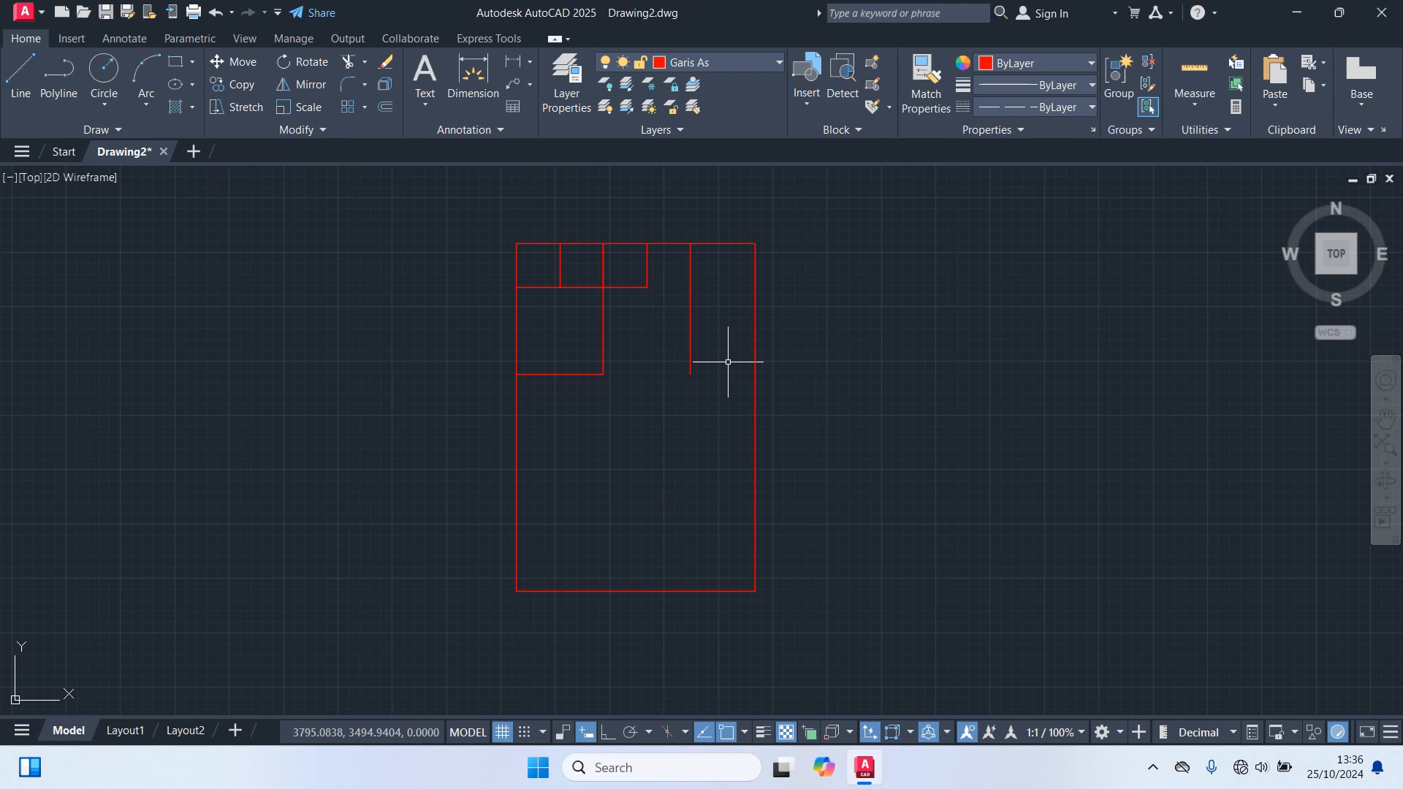
Step: Offset the outline's right edge 200 inward to add a full-height vertical axis line
key("Return")
type("200")
key("Return")
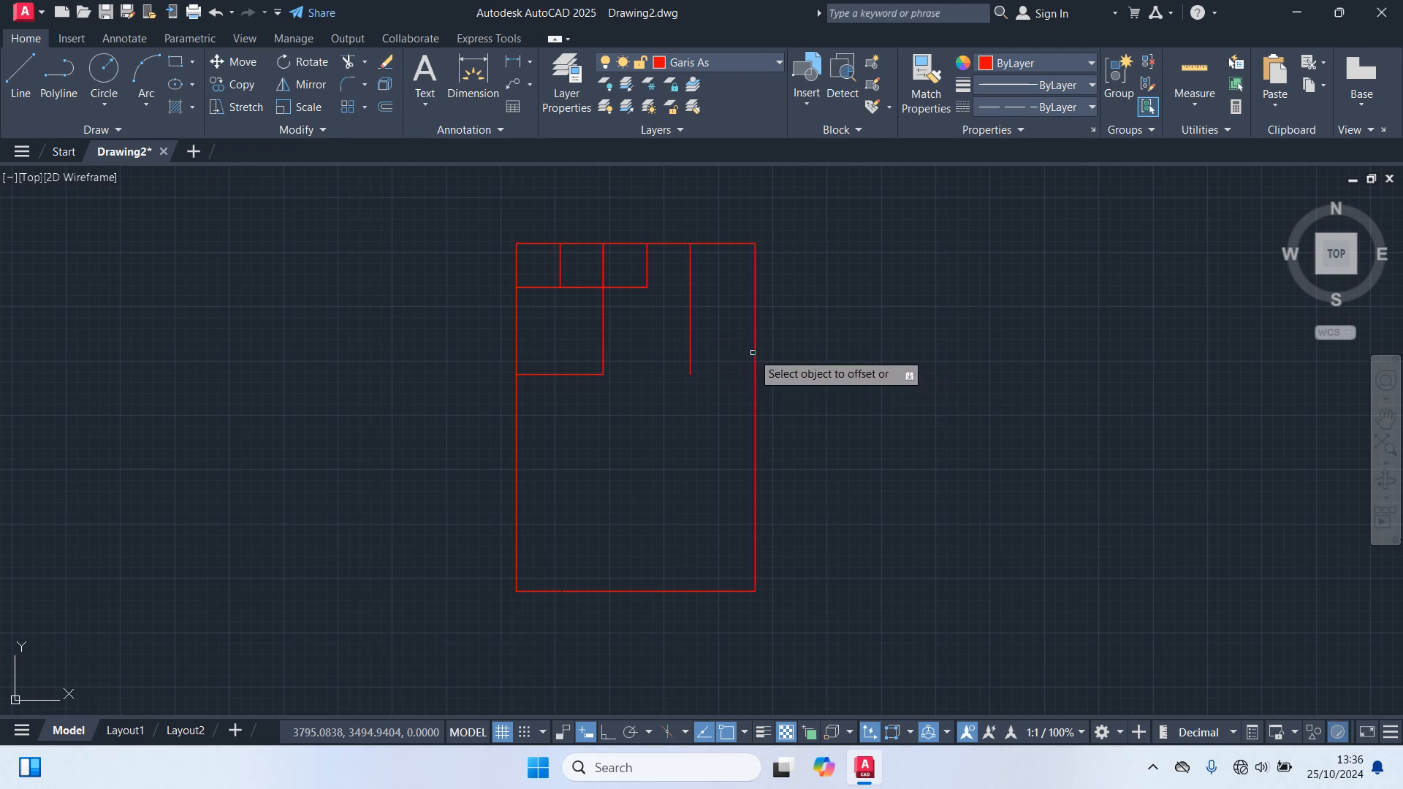
left_click(752, 352)
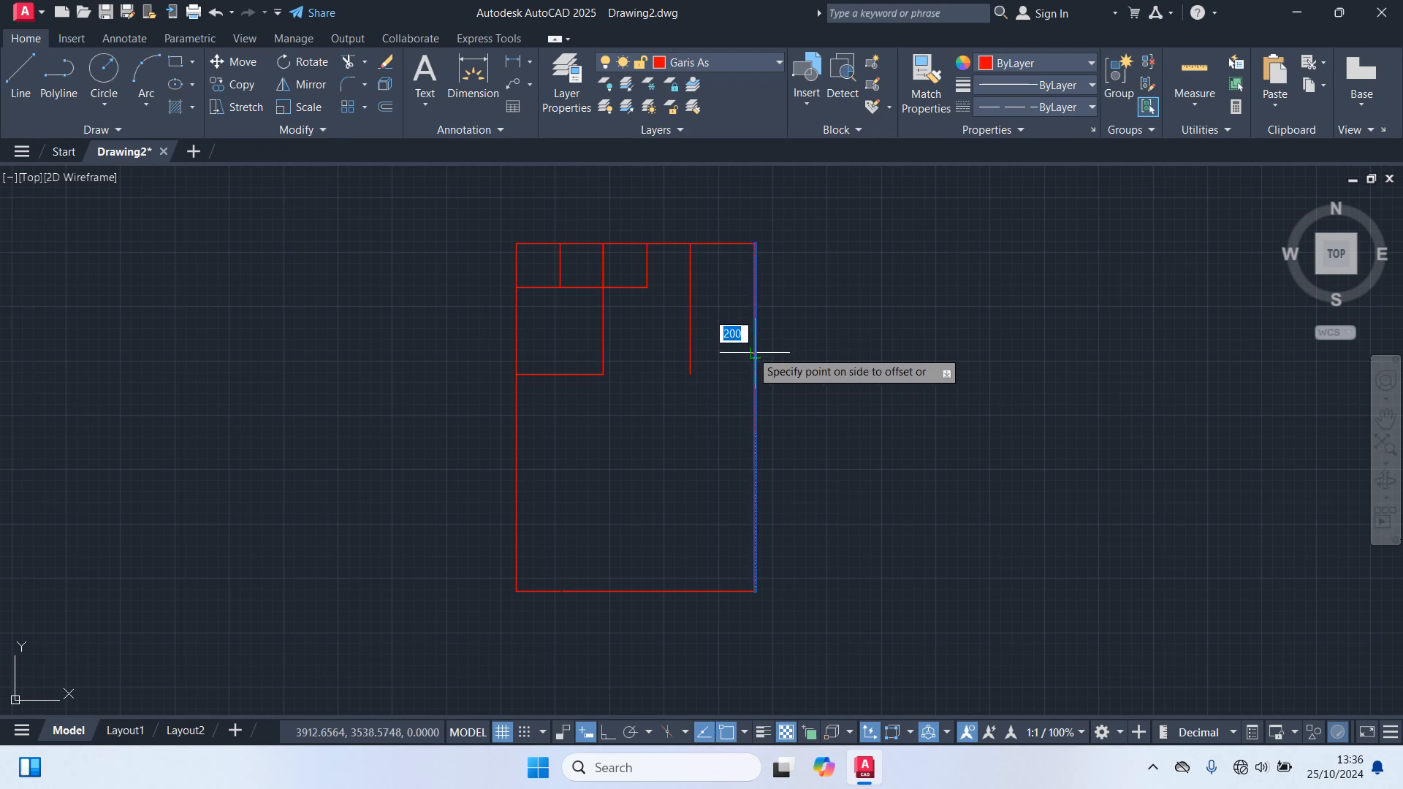
left_click(672, 383)
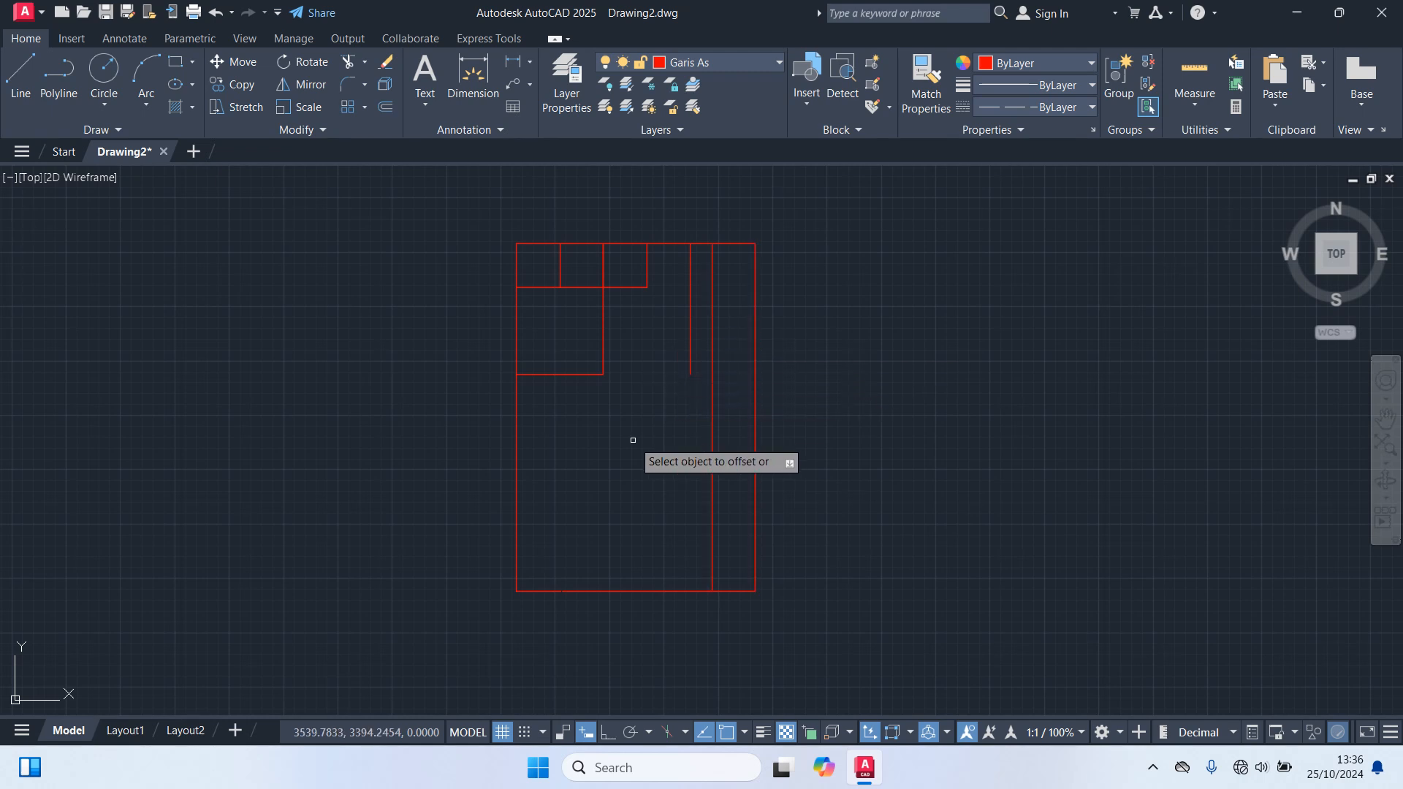
key("Escape")
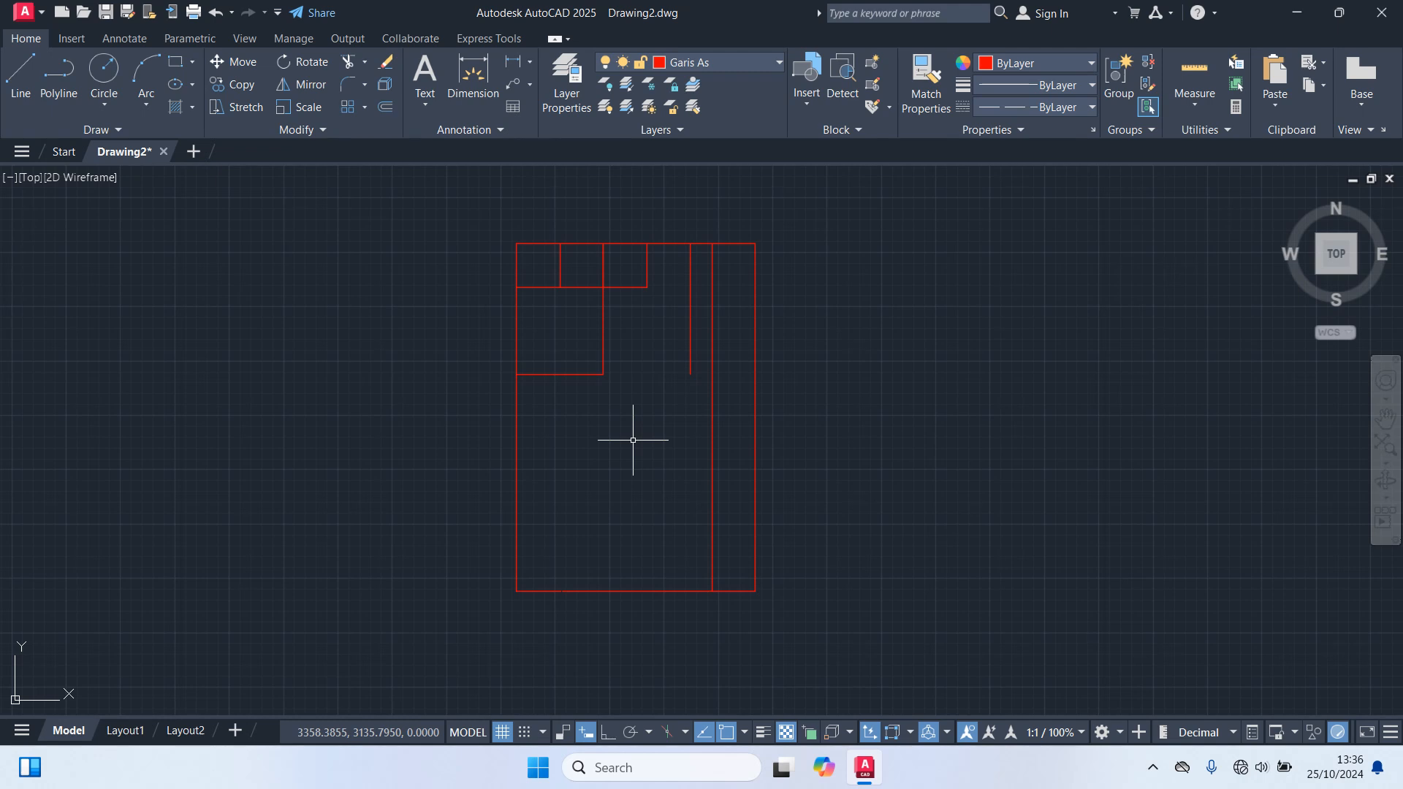
Step: Offset the outline's top edge 300 downward into the plan
type("300")
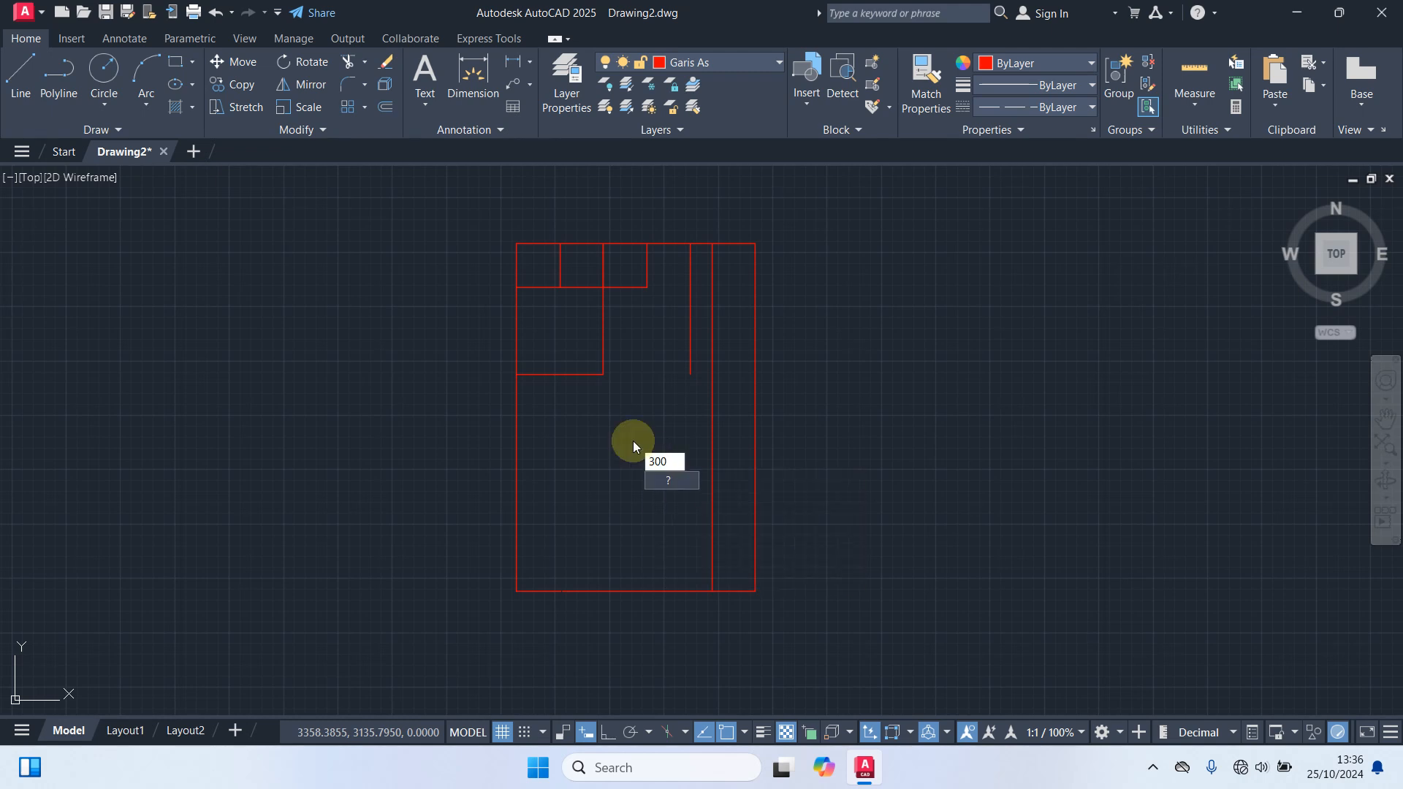
key("Escape")
type("o")
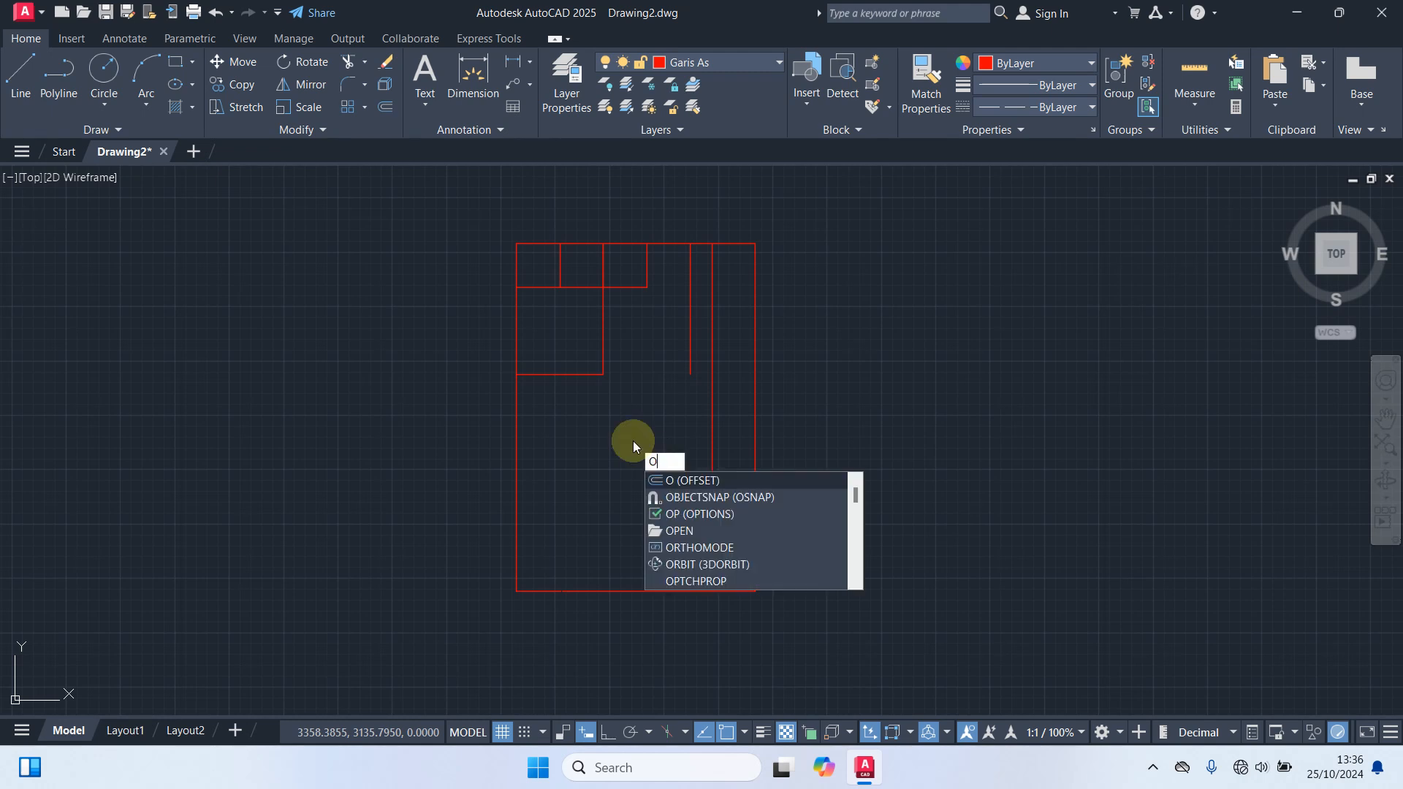
key("Return")
type("300")
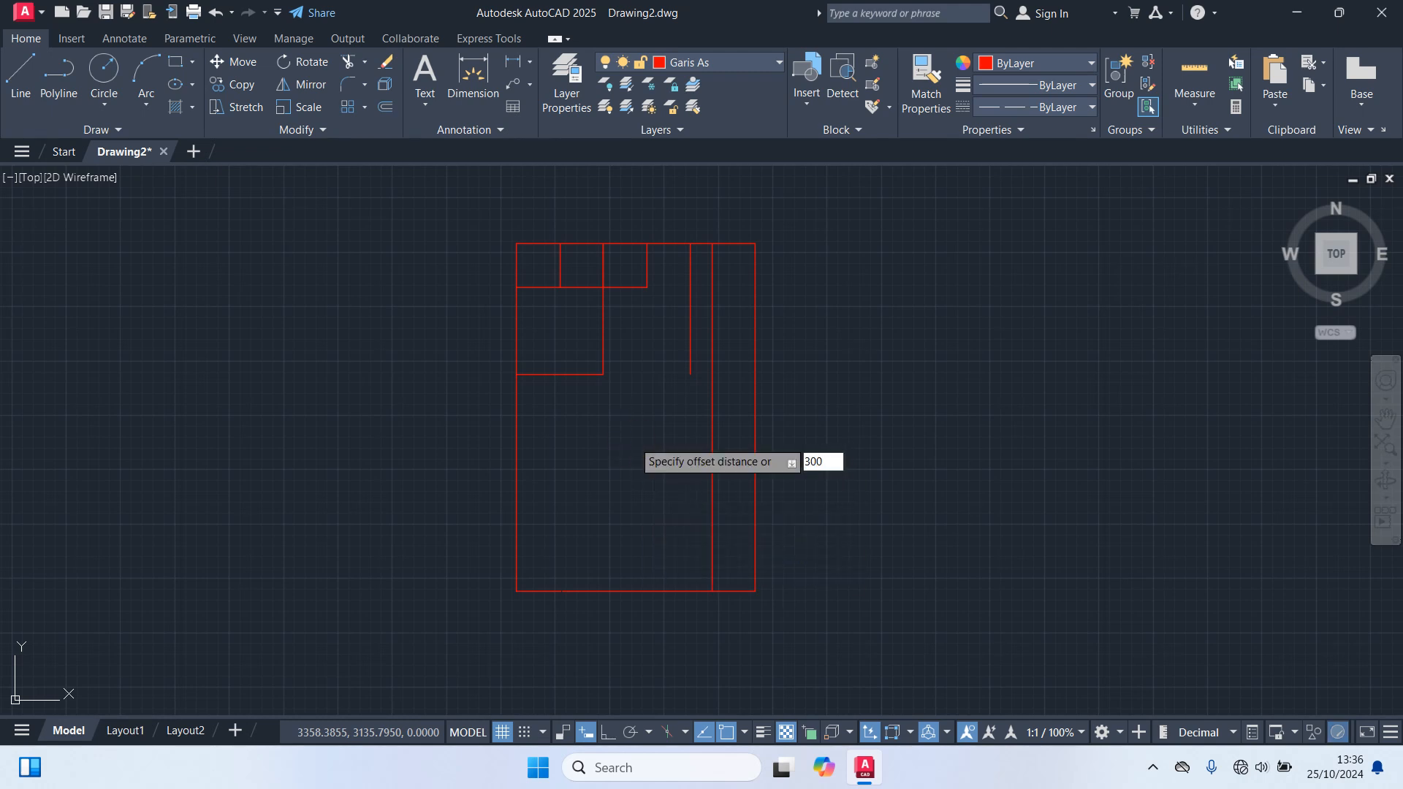
key("Return")
left_click(737, 242)
left_click(741, 341)
key("Escape")
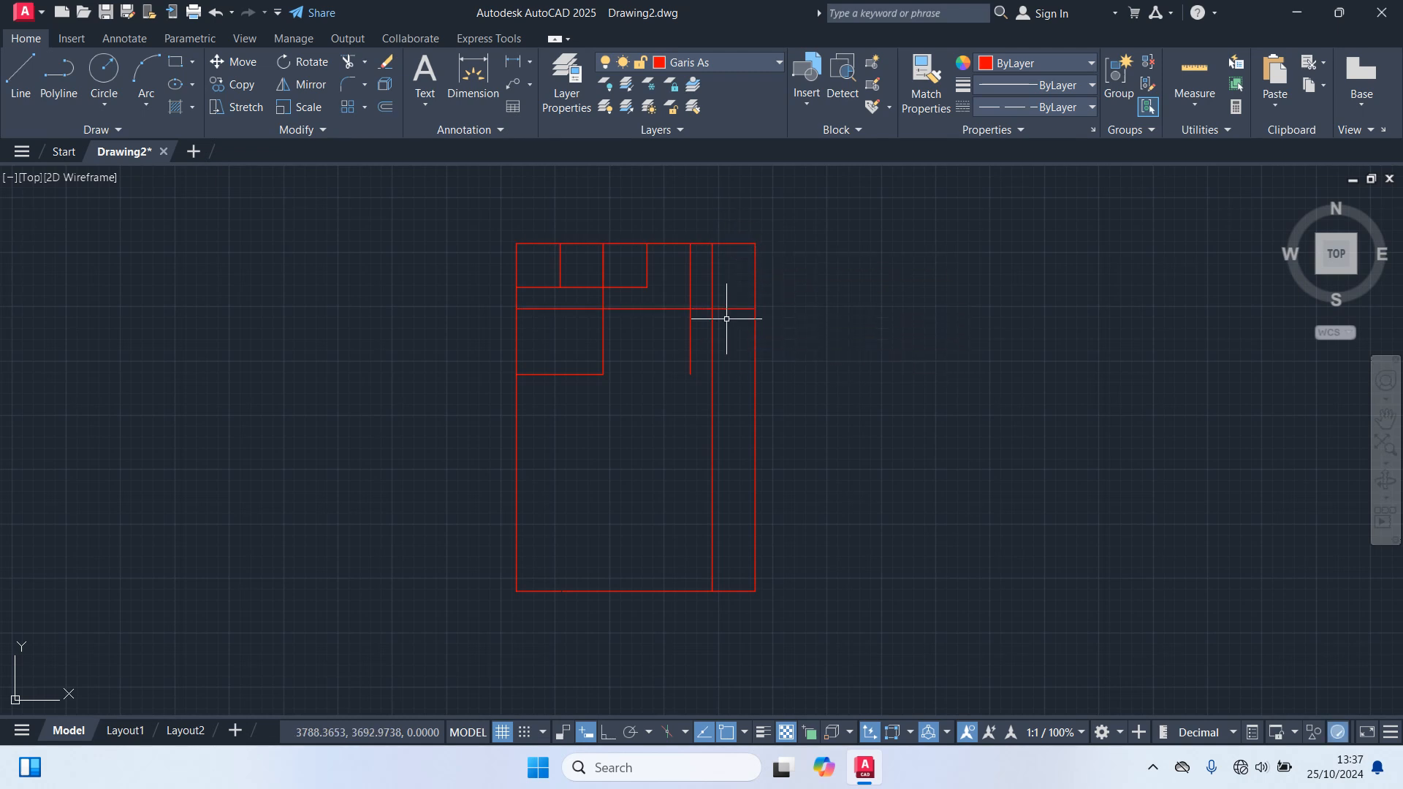
Step: Trim the new horizontal line so only the part between the rightmost inner vertical and the outline's right edge remains
type("tr")
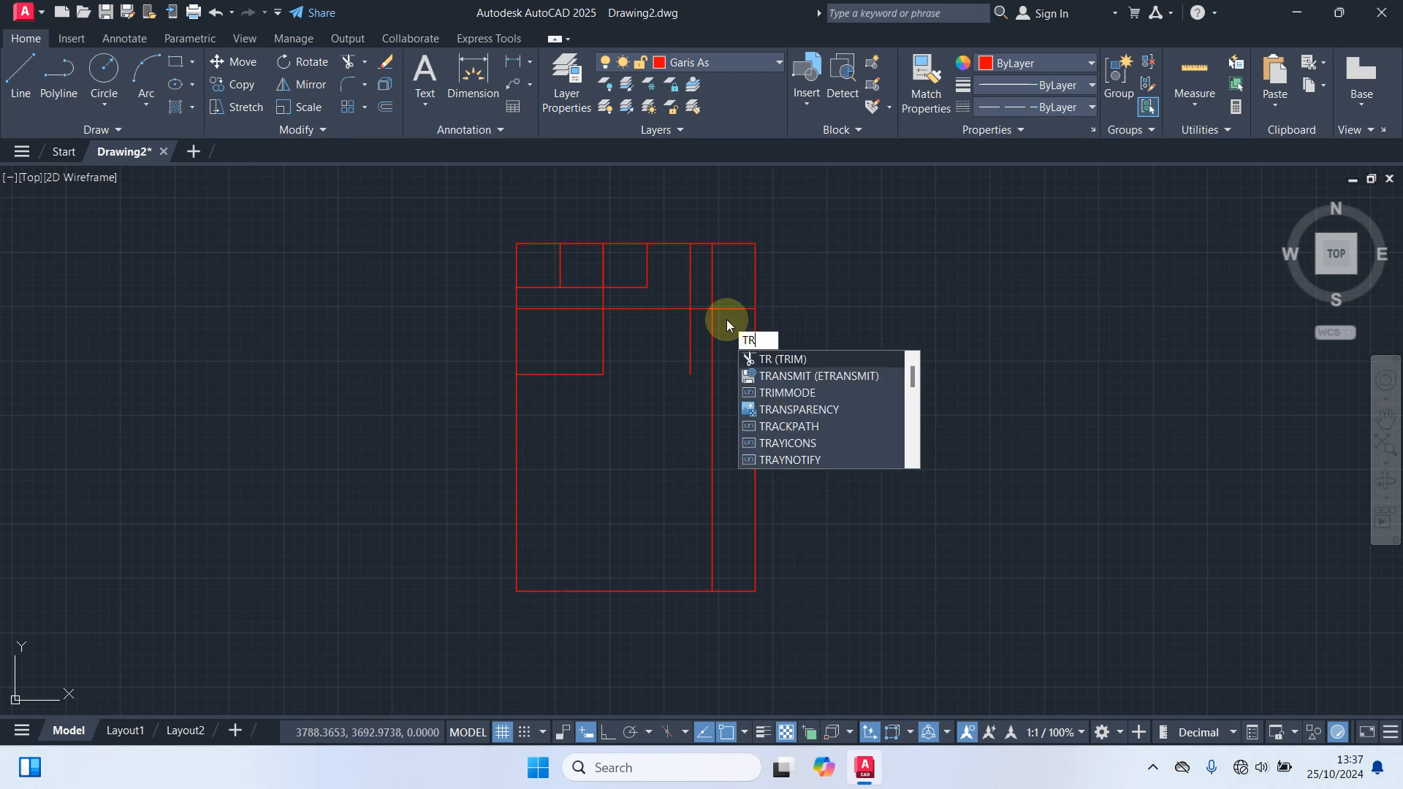
key("Return")
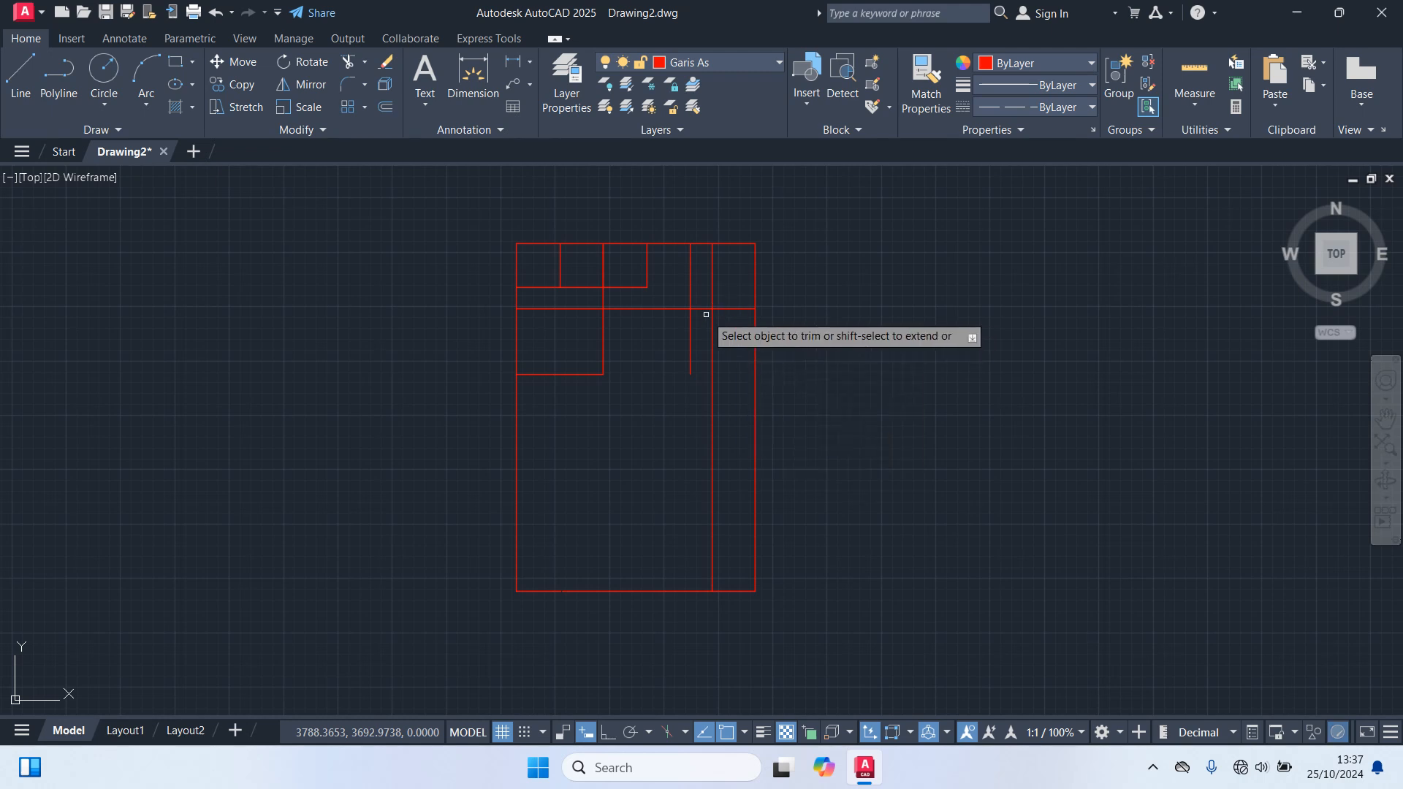
left_click(699, 309)
left_click(661, 308)
left_click(564, 308)
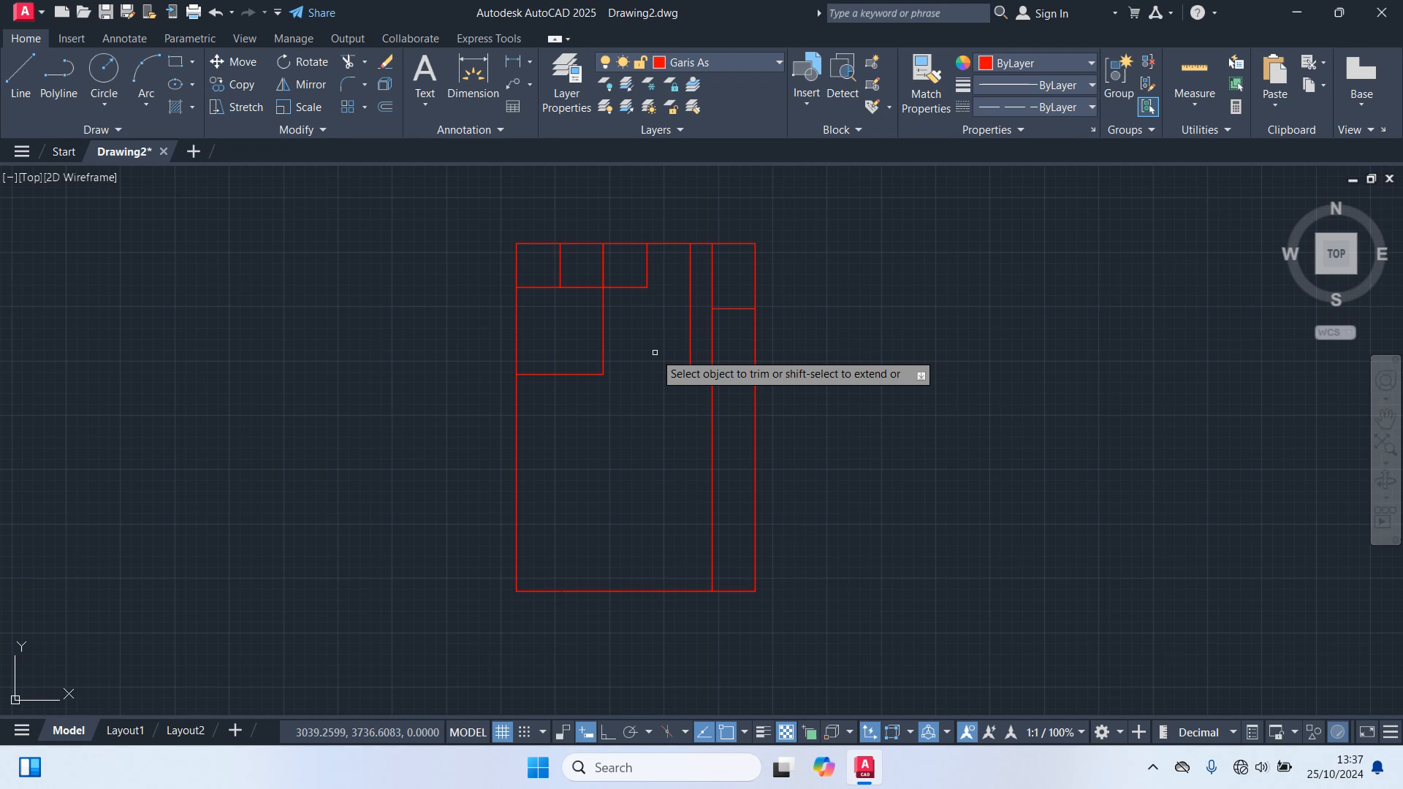
key("Escape")
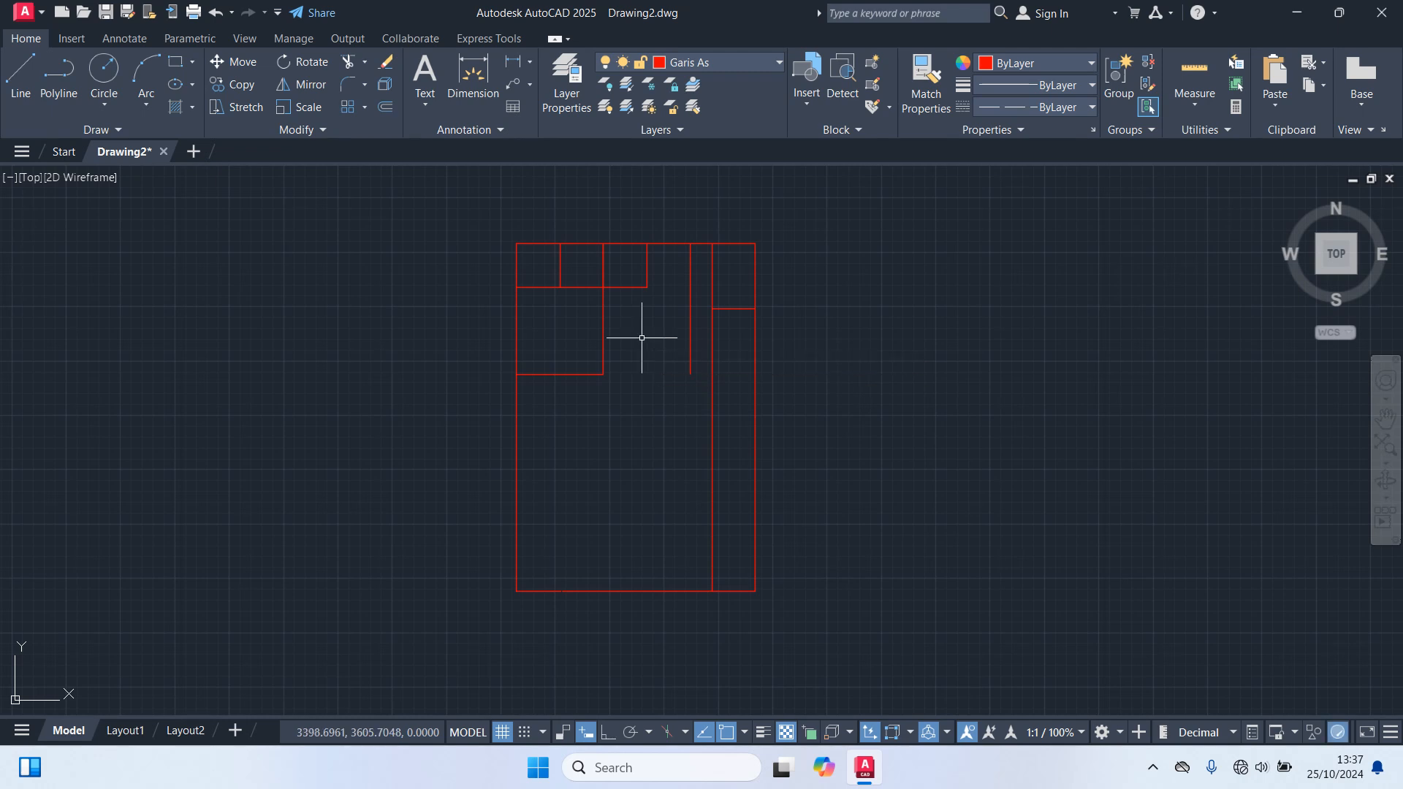
Step: Extend the short horizontal line at the upper right leftward to the neighbouring vertical line
type("EX")
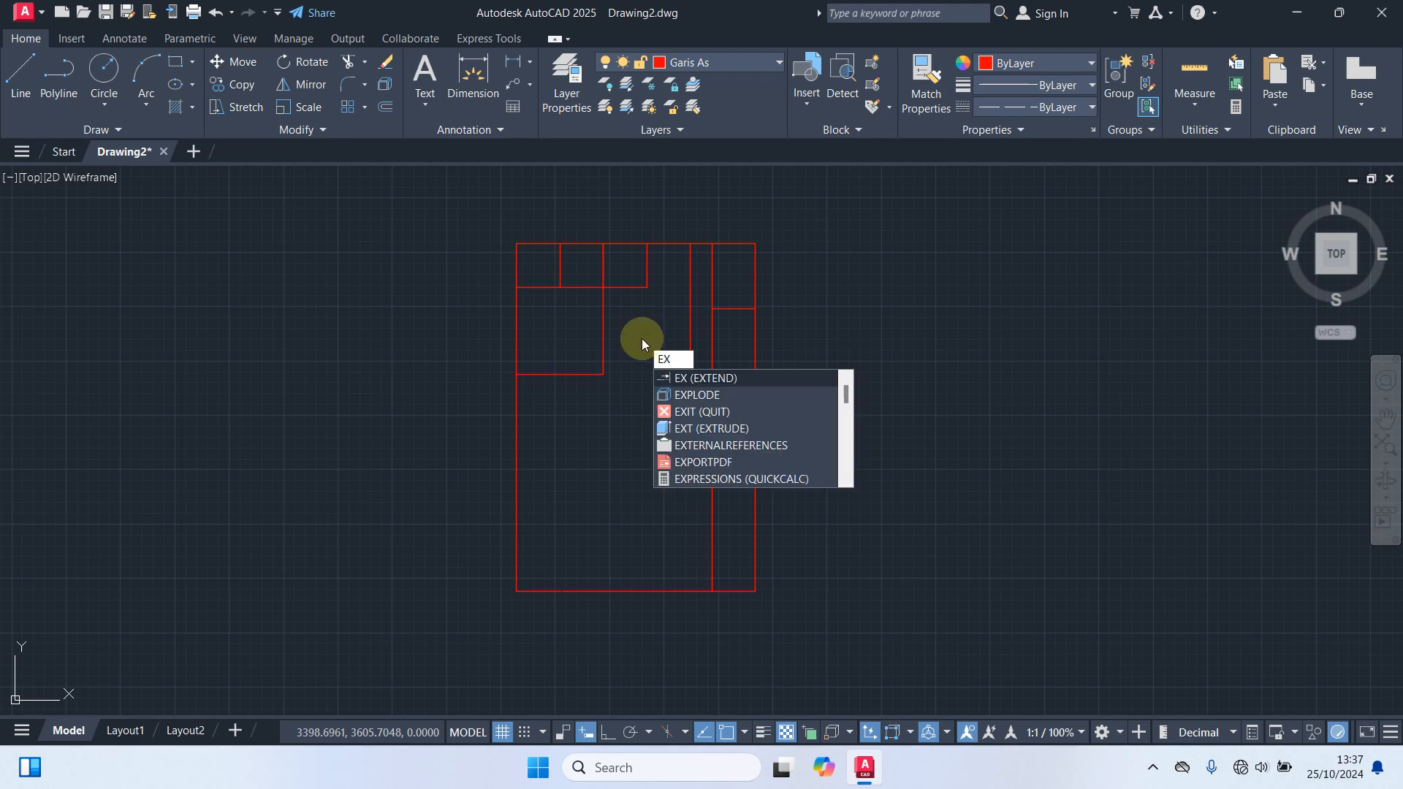
key("Return")
scroll(714, 315, "up", 2)
left_click(753, 314)
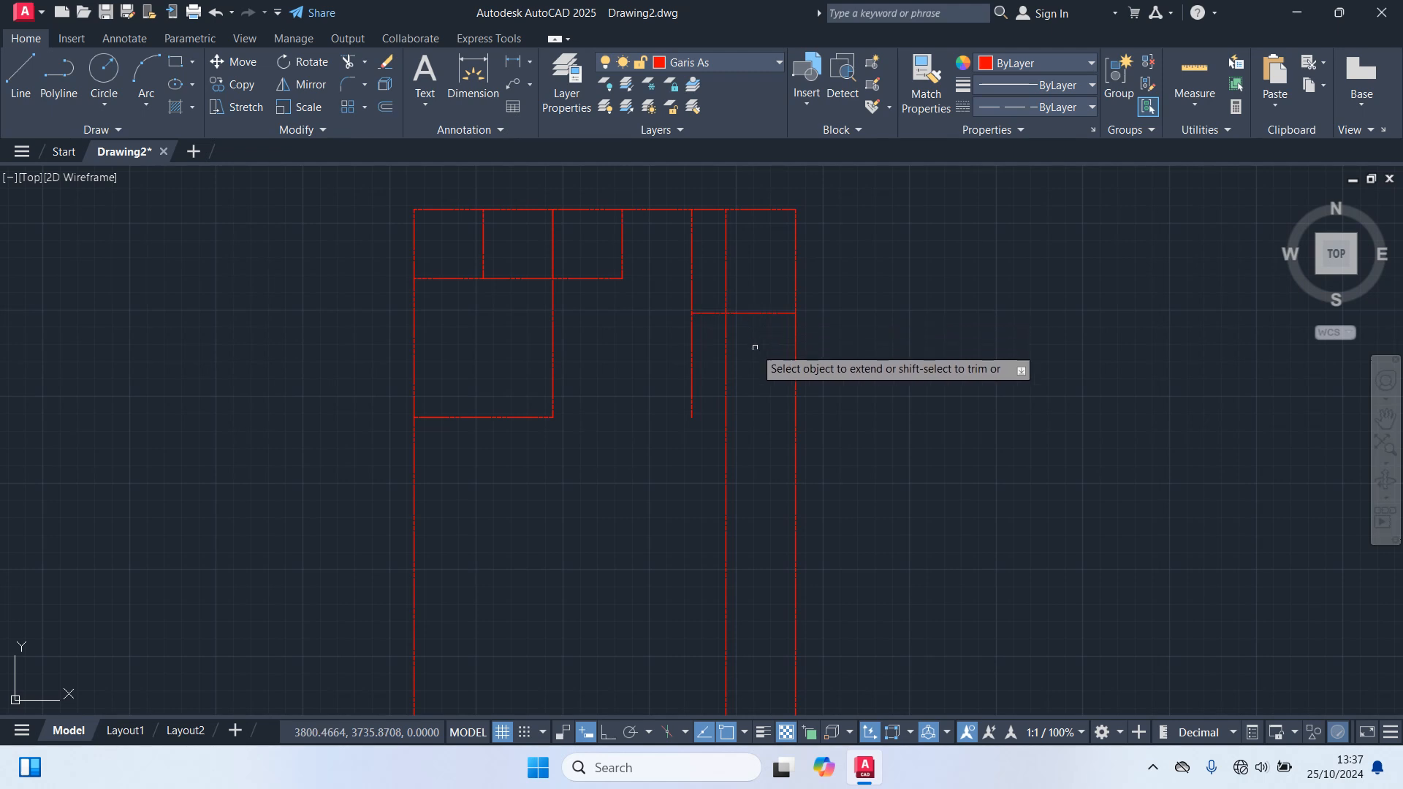
key("Escape")
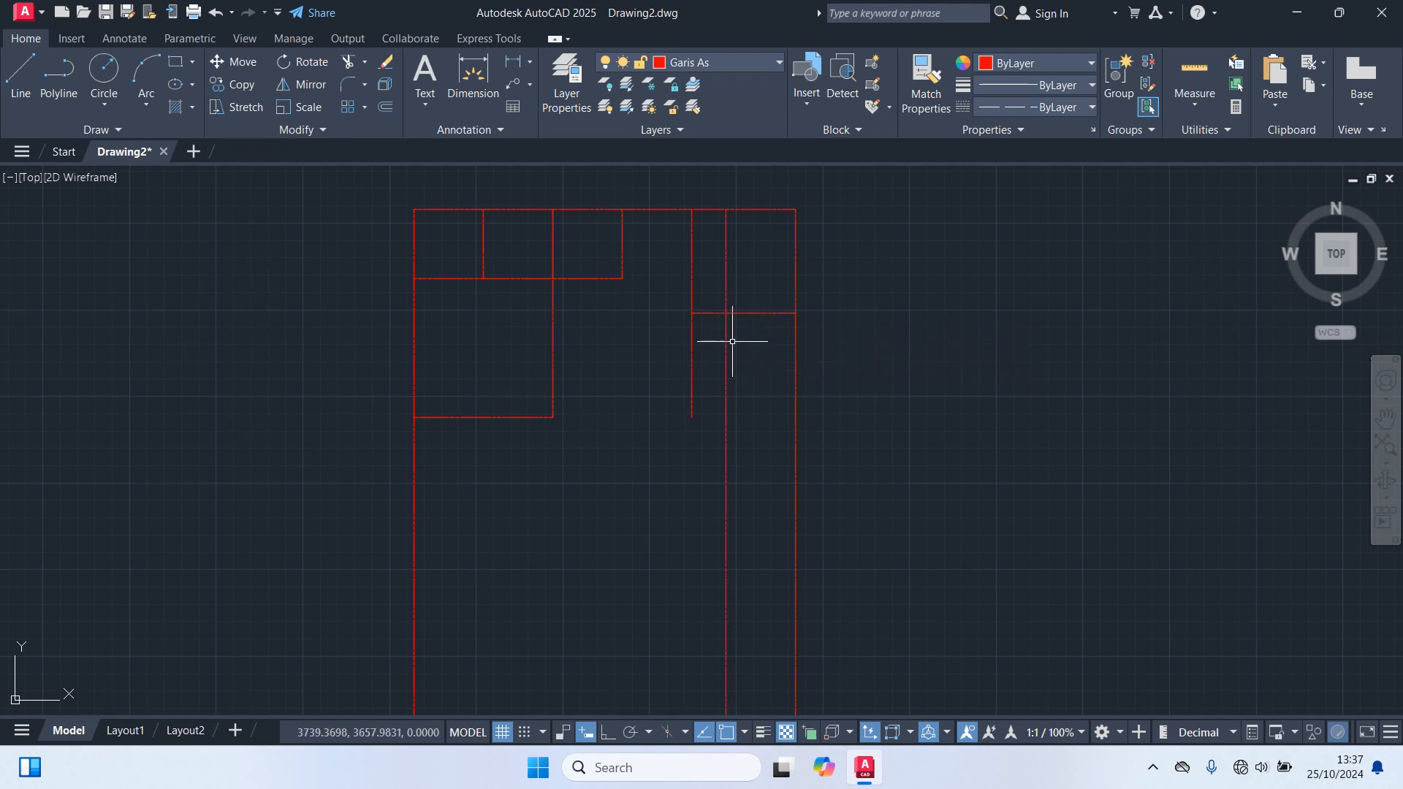
Step: Trim the left of the two right-hand verticals above the short horizontal line, and the right one below it
type("tr")
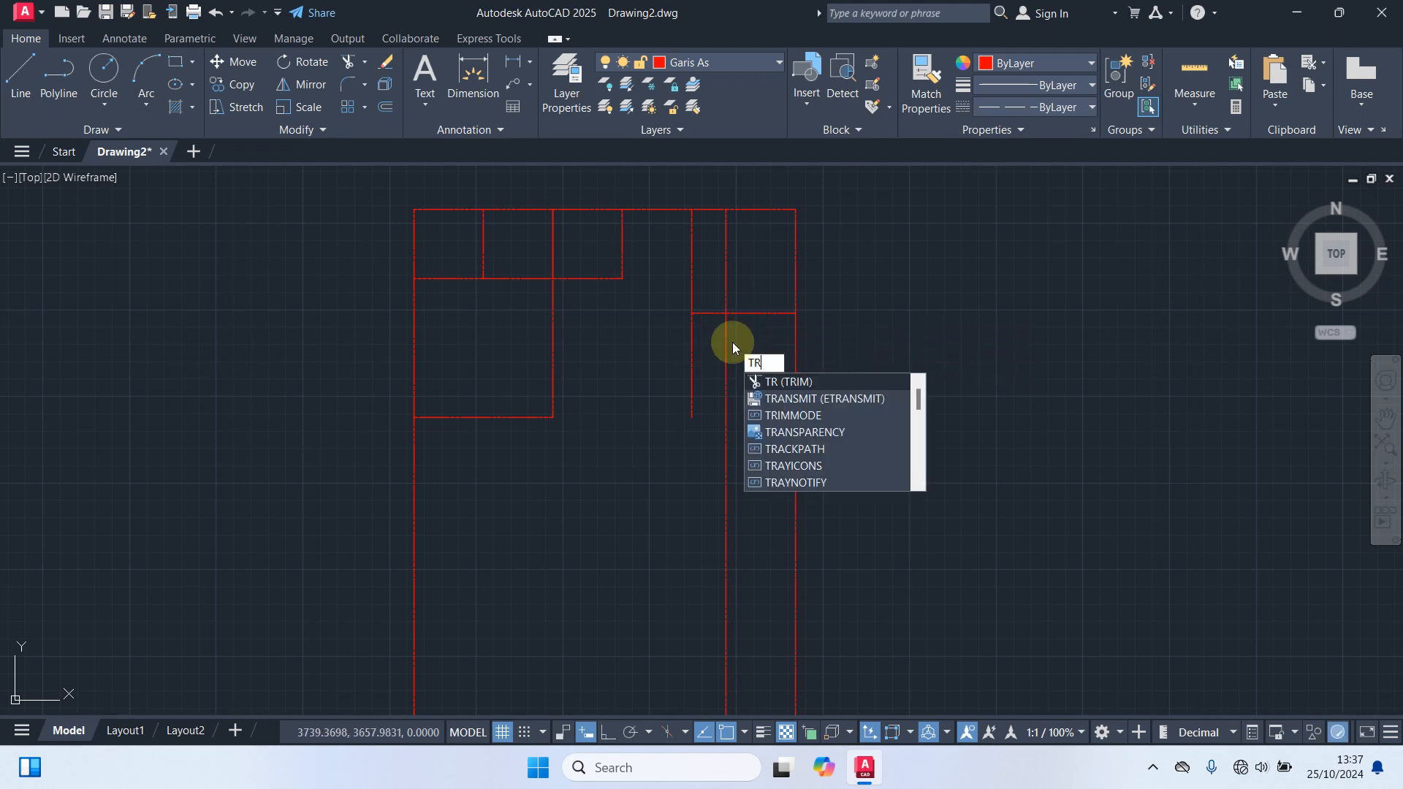
key("Return")
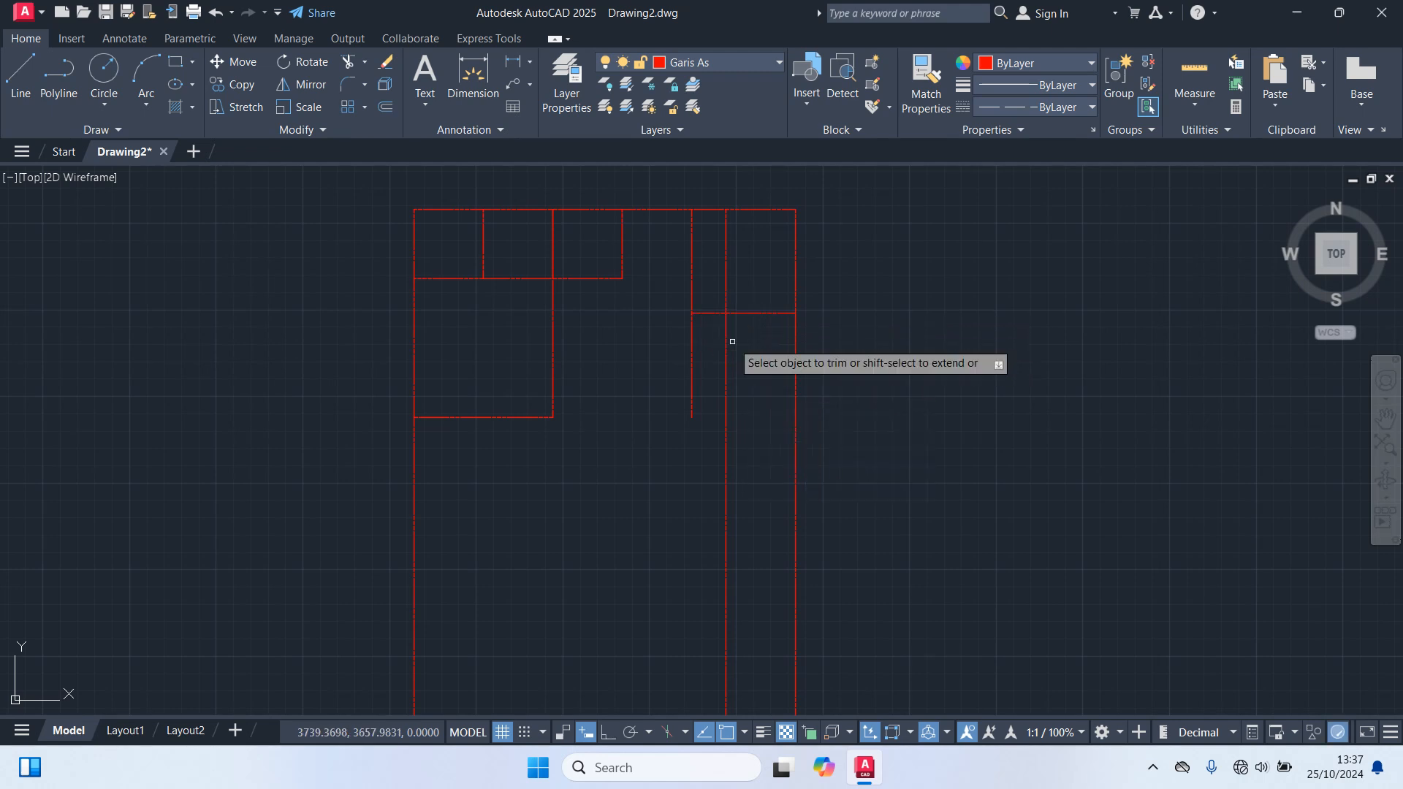
left_click(693, 272)
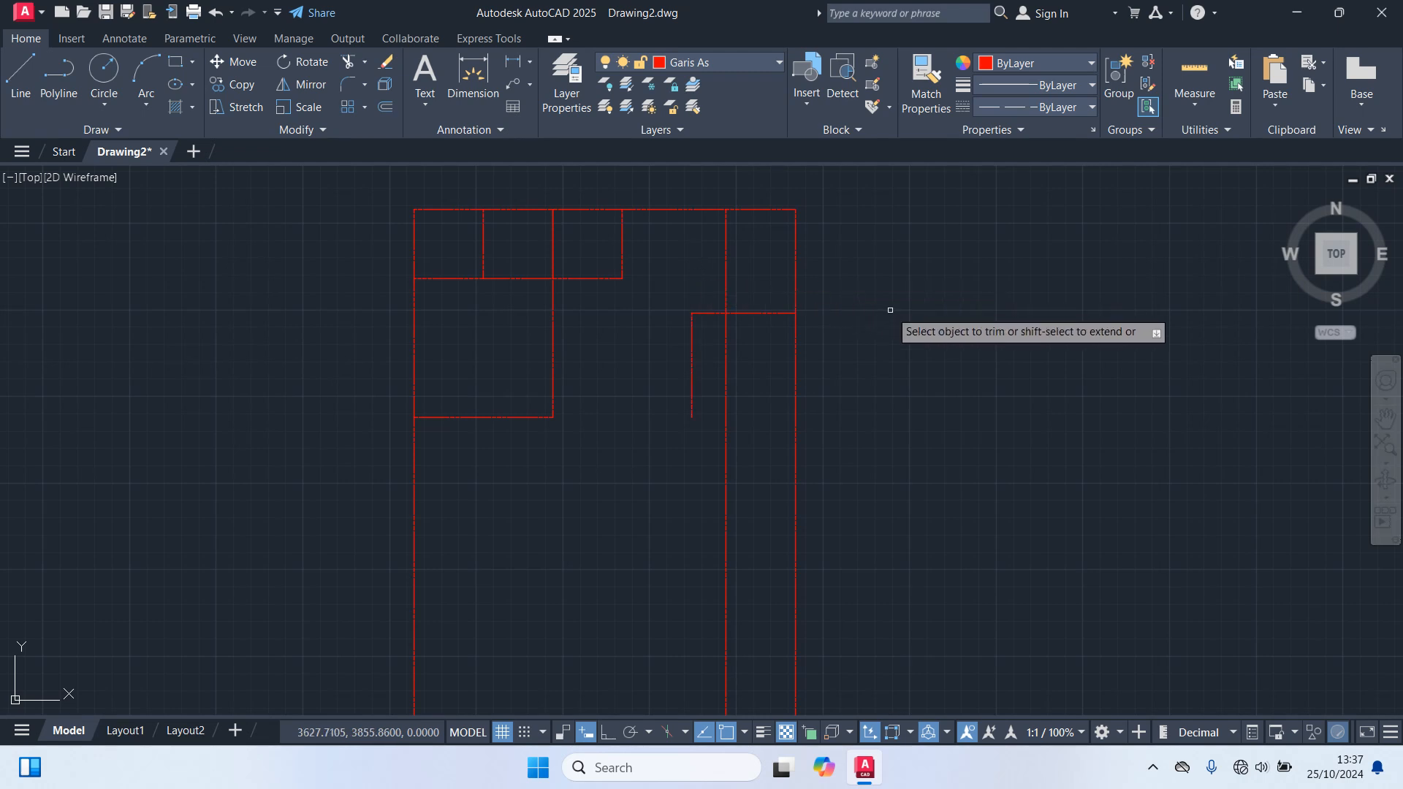
left_click(725, 359)
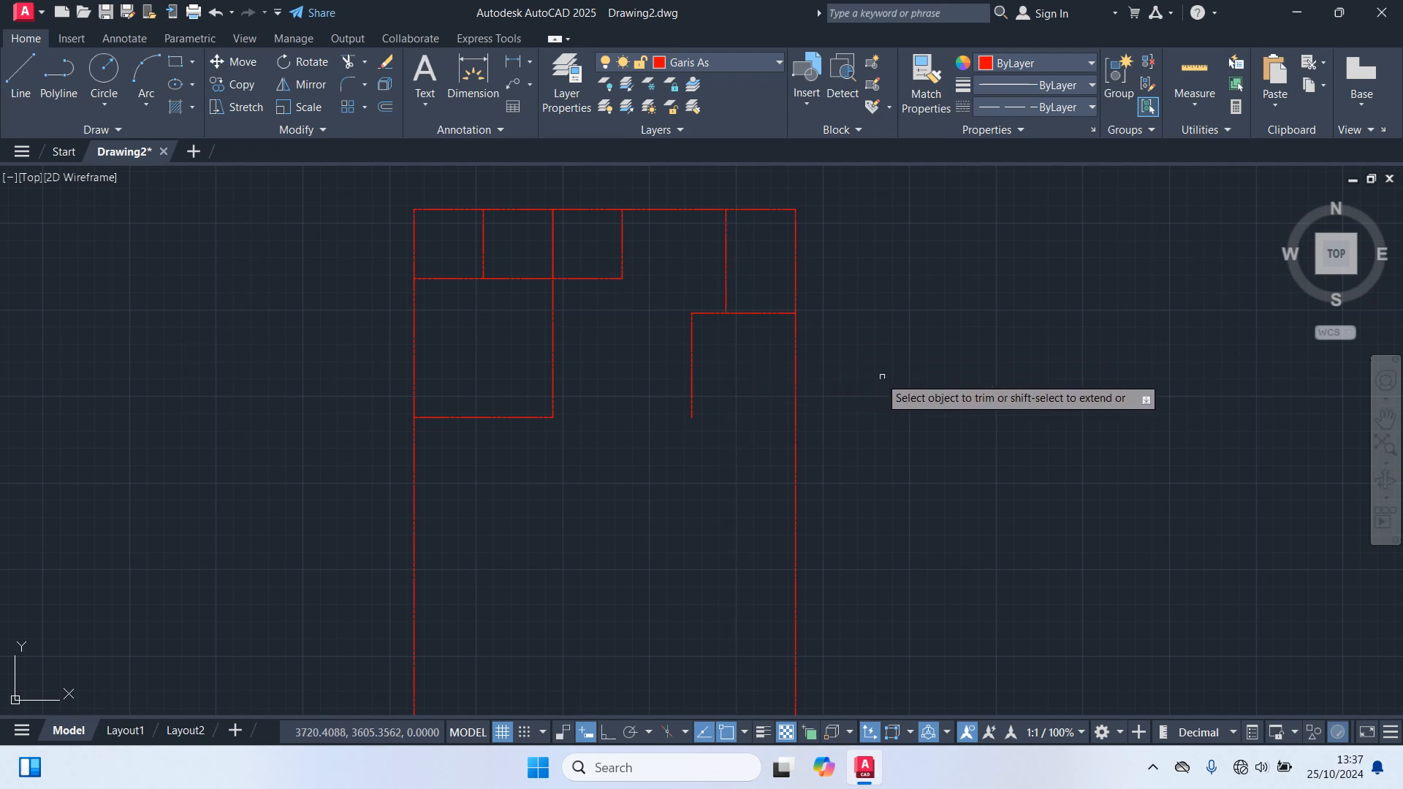
left_click(875, 368)
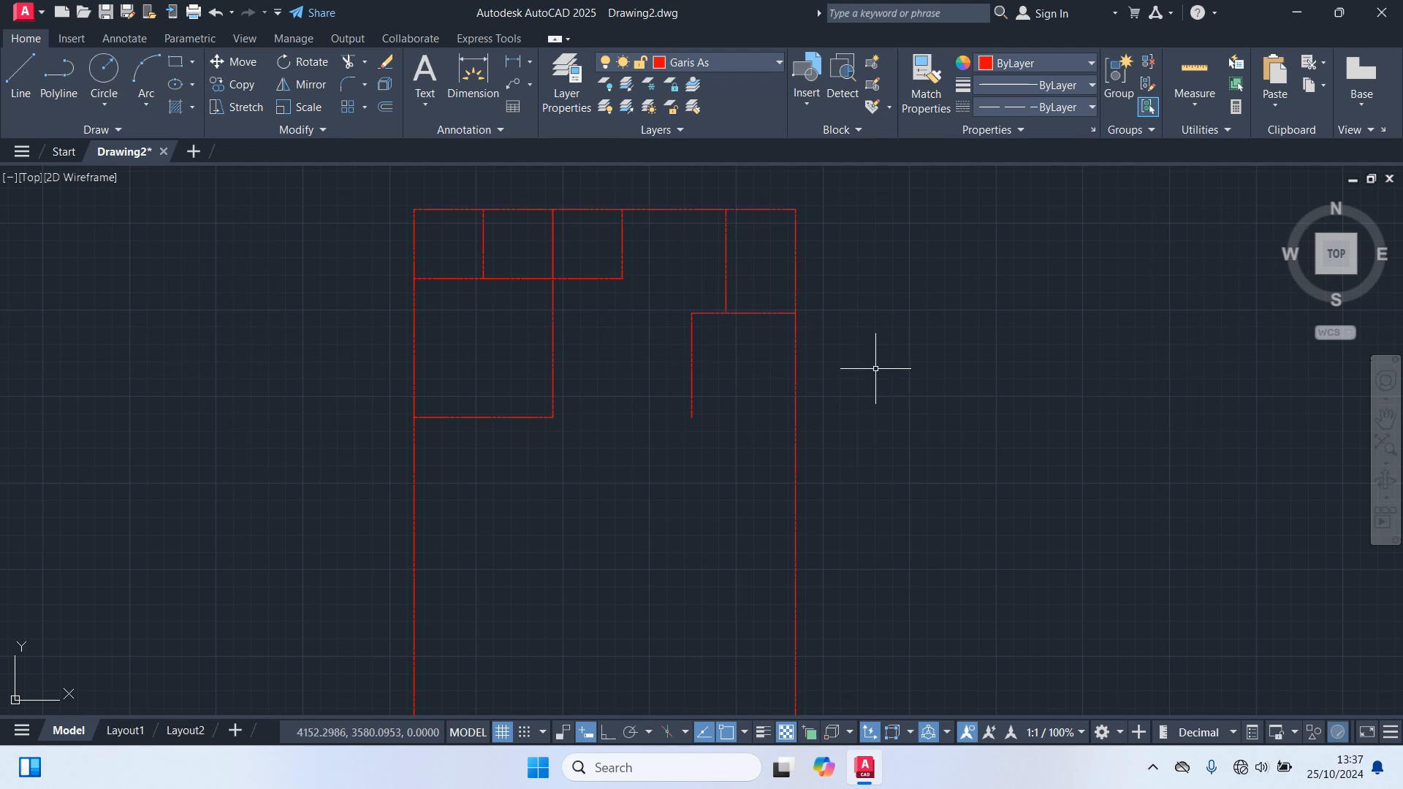
Step: Extend the large left room's bottom line across the plan to the outline's right edge
type("ex")
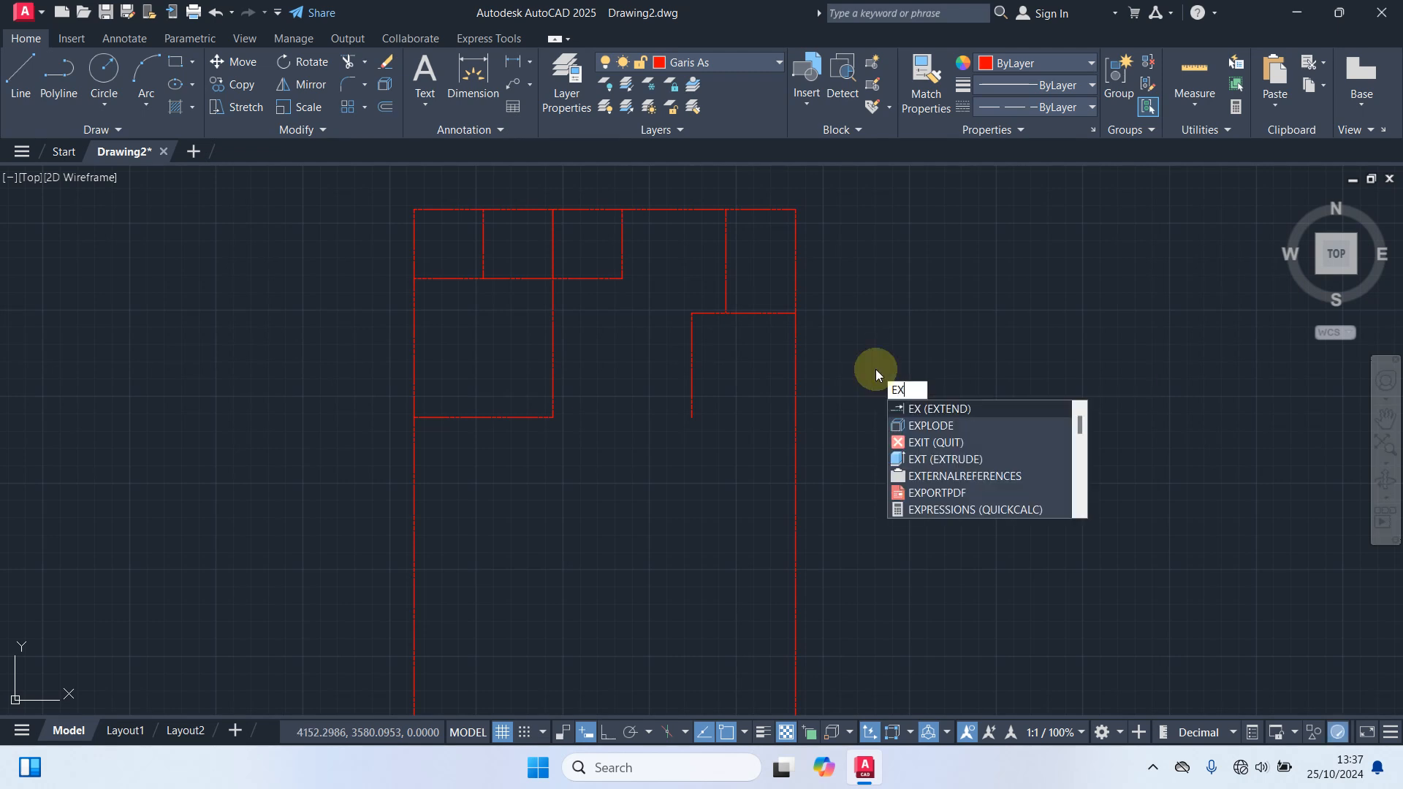
key("Return")
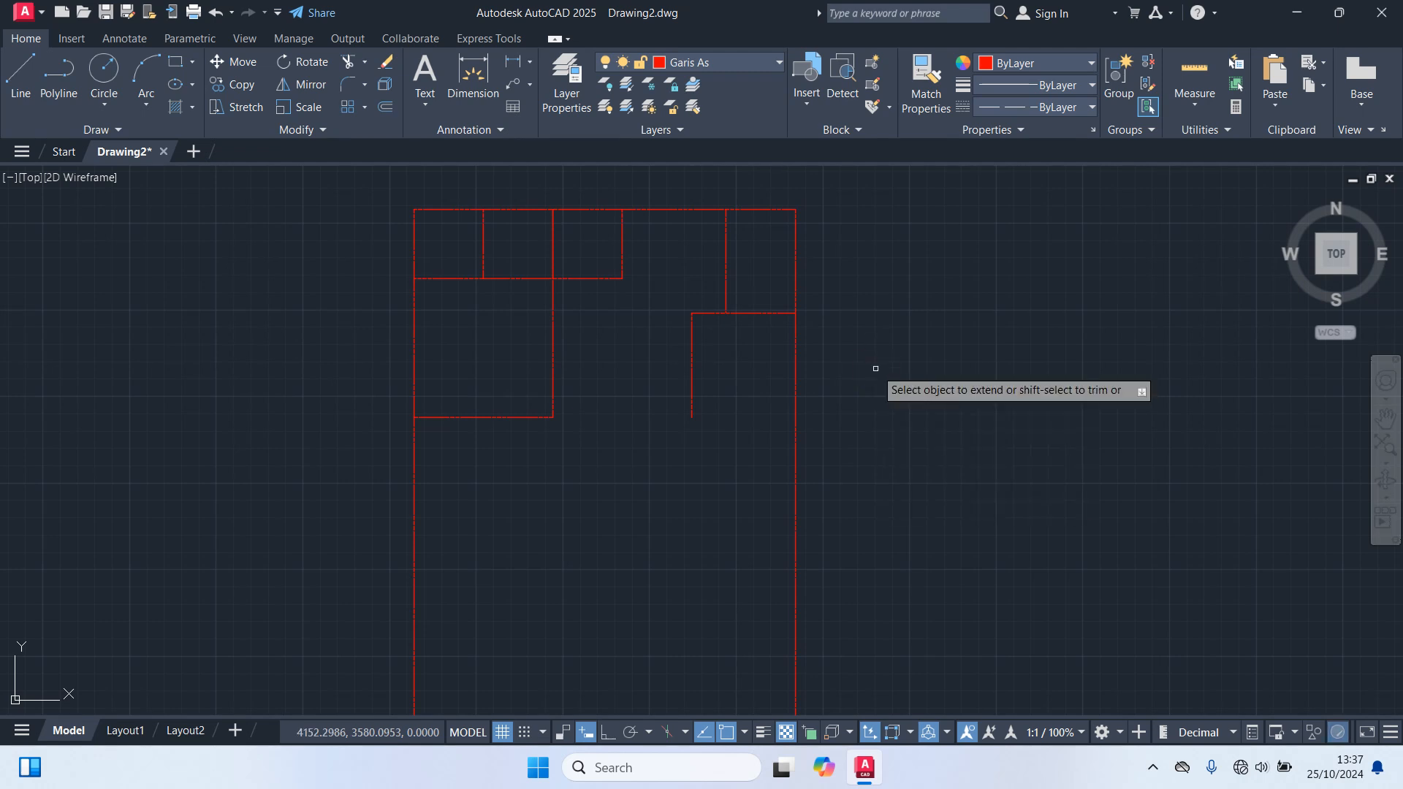
left_click(533, 417)
left_click(661, 418)
key("Escape")
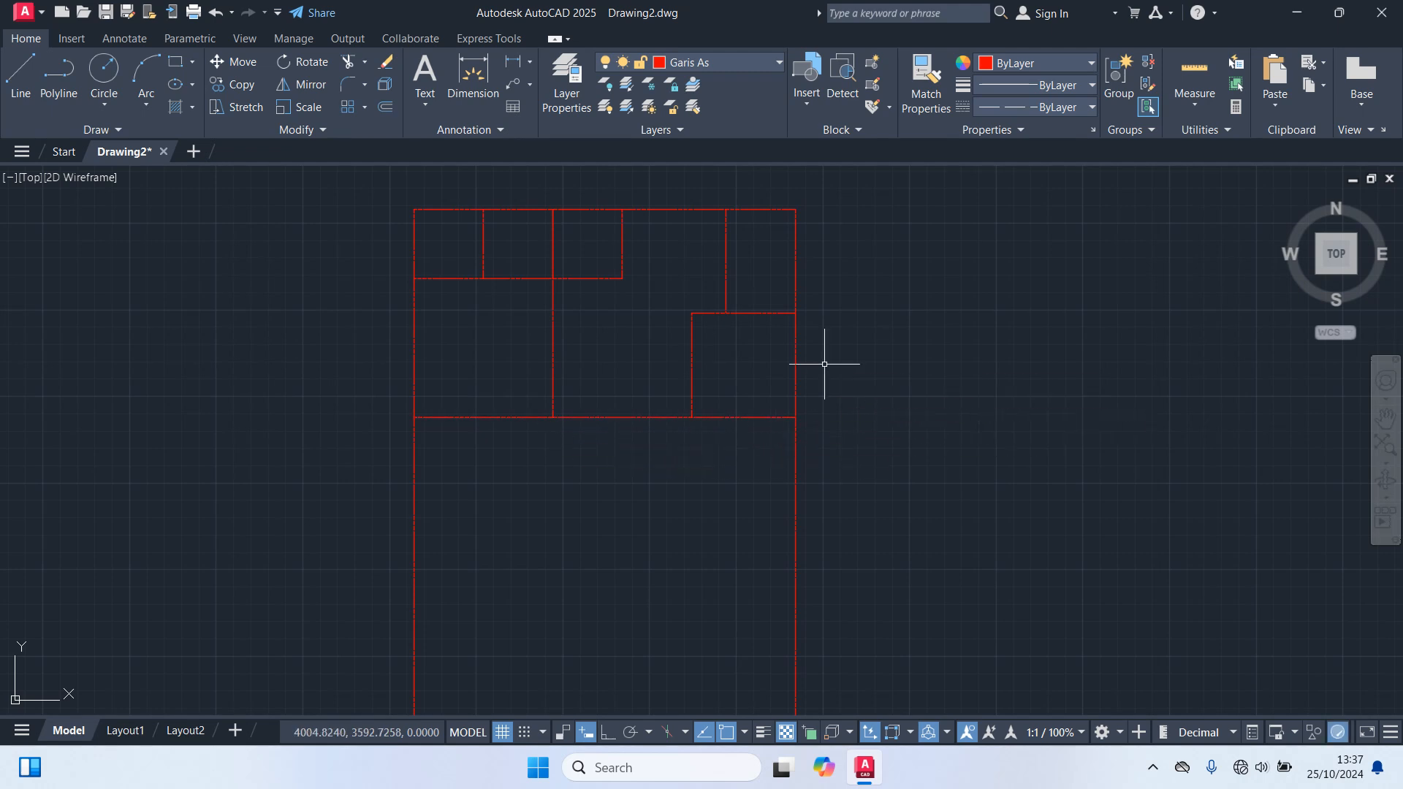
type("tr")
key("Return")
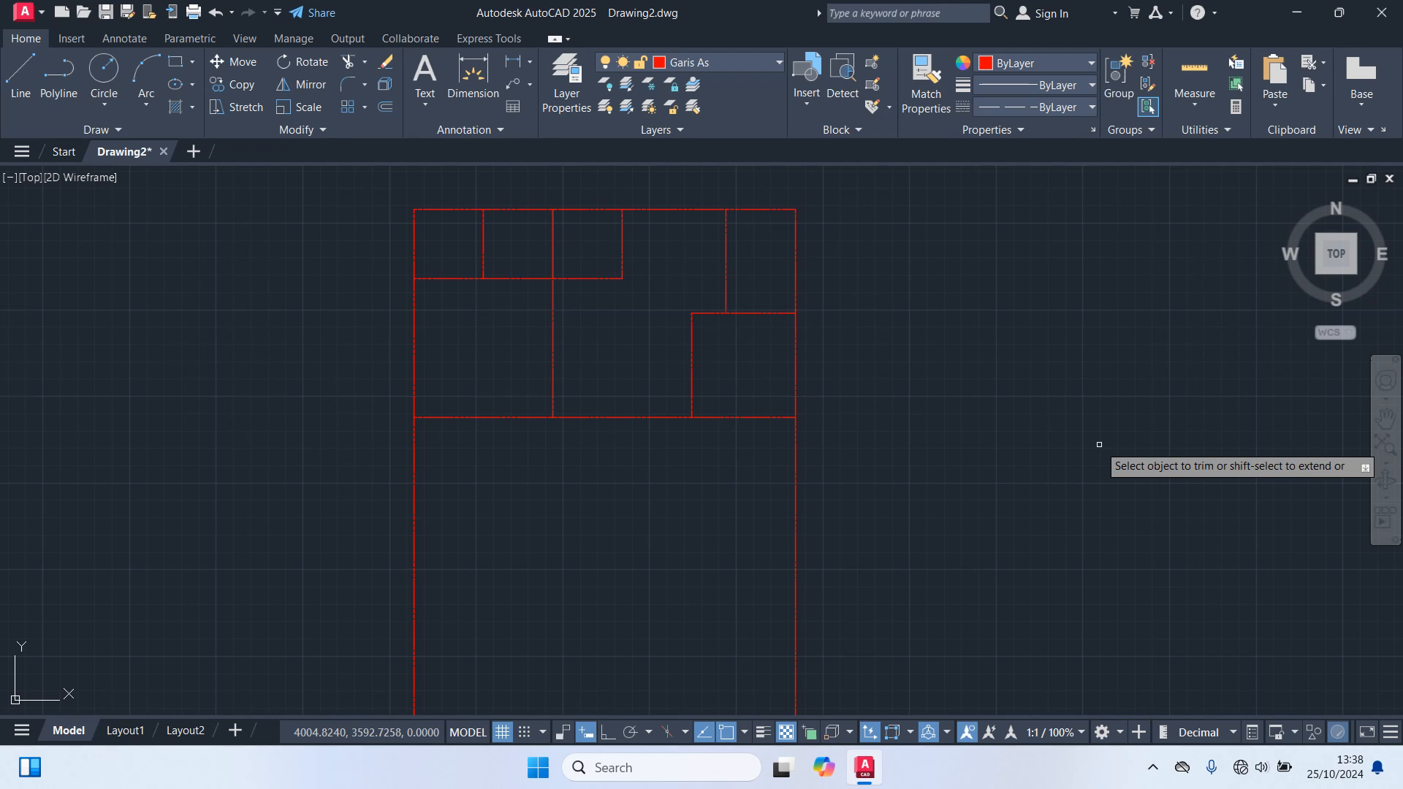
key("Escape")
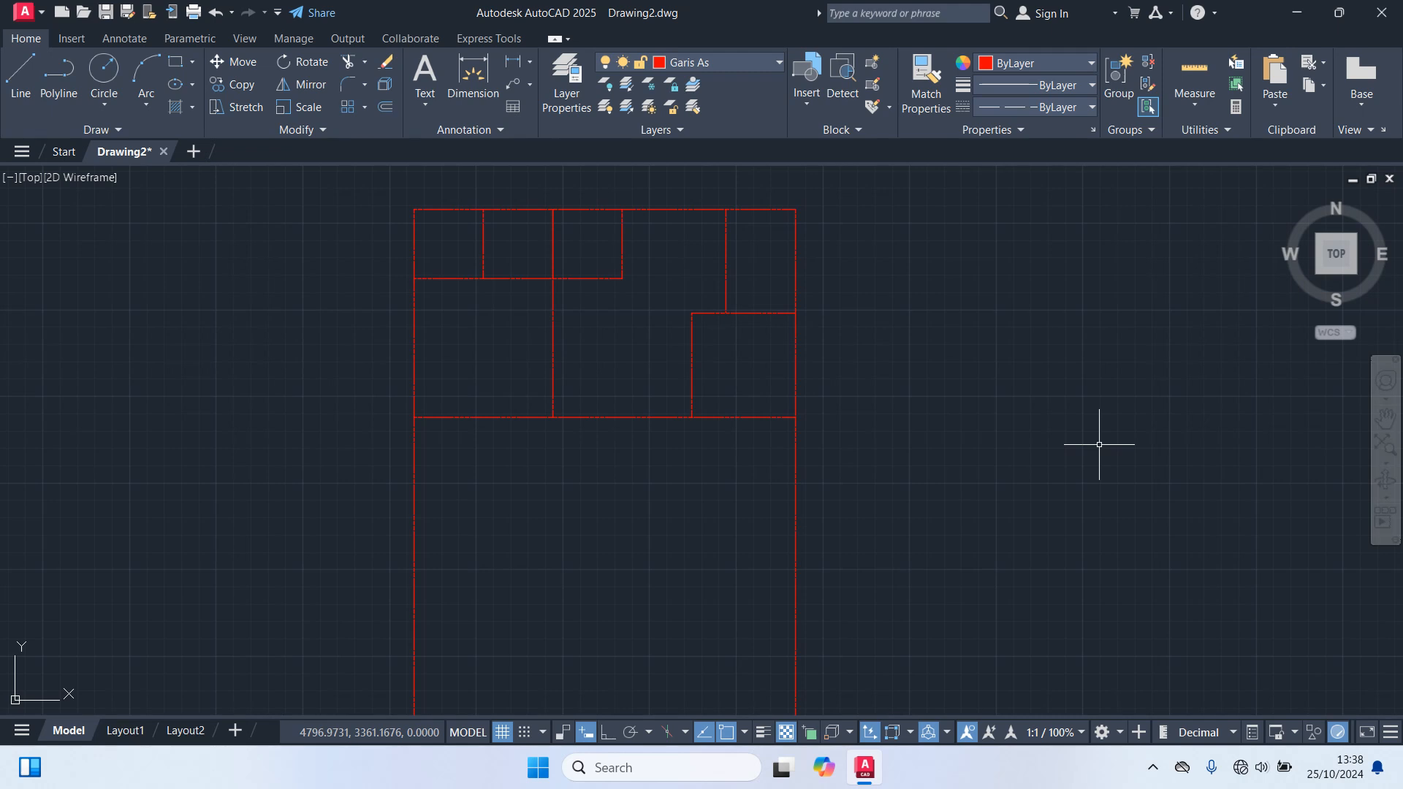
Step: Offset the horizontal line closing the upper rooms 200 downward
type("O")
key("Return")
type("200")
key("Return")
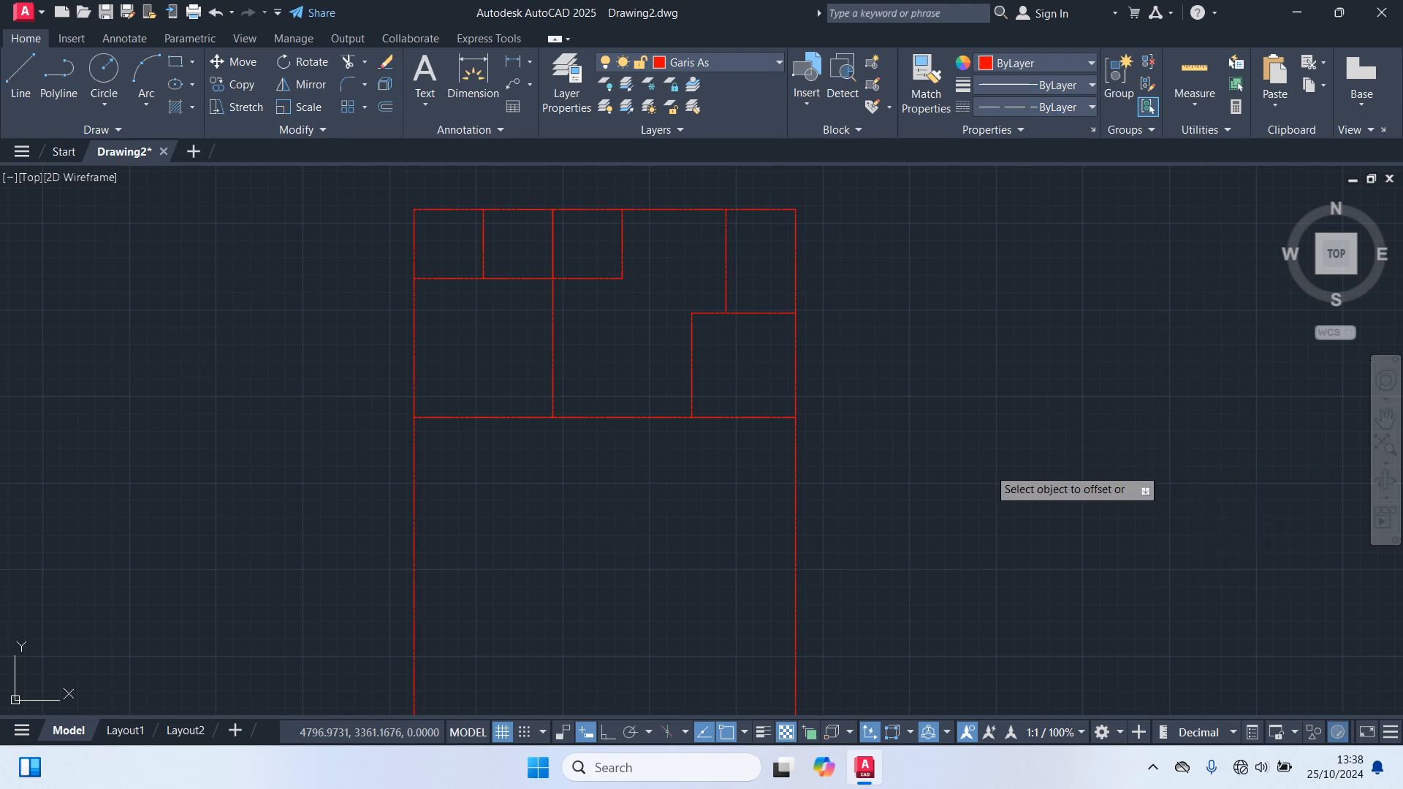
left_click(528, 418)
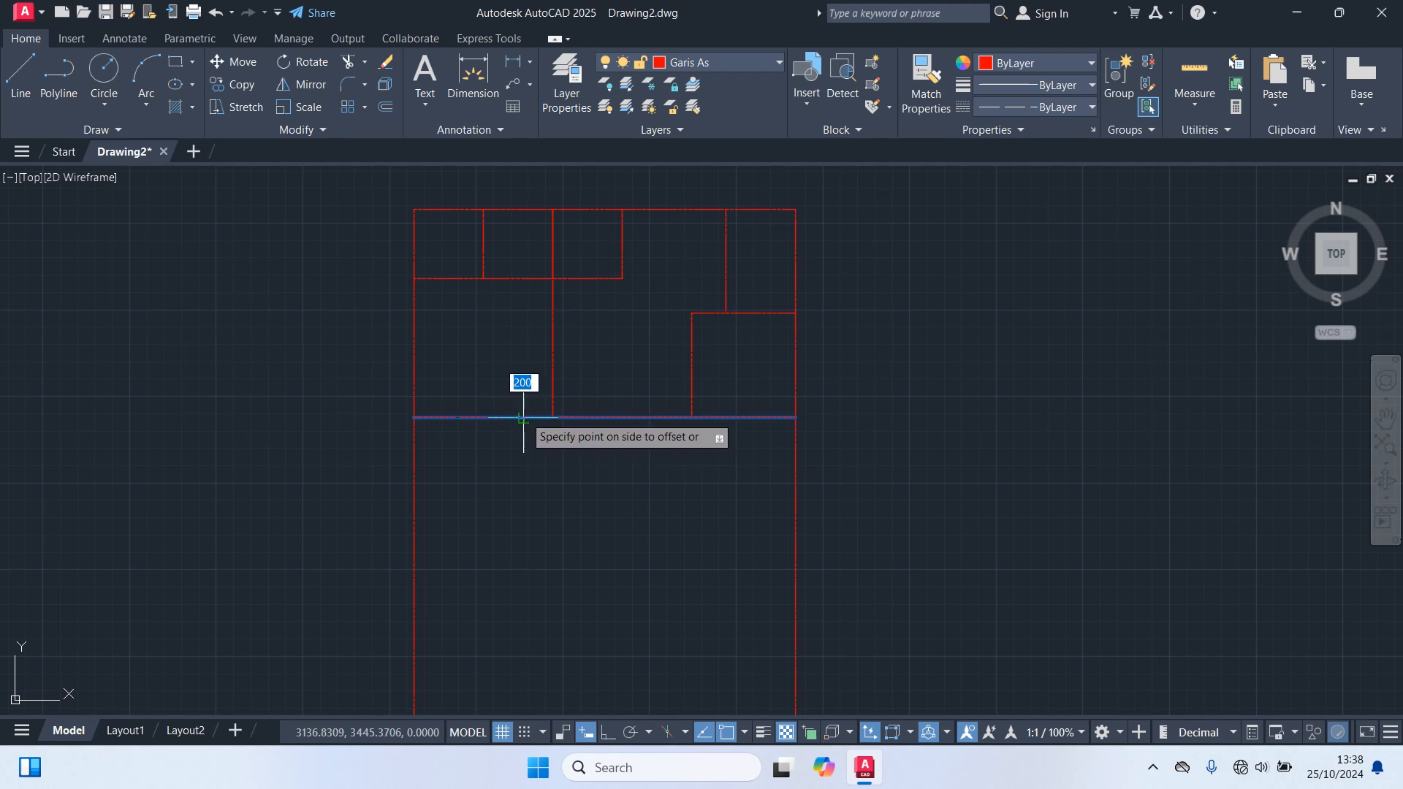
left_click(554, 521)
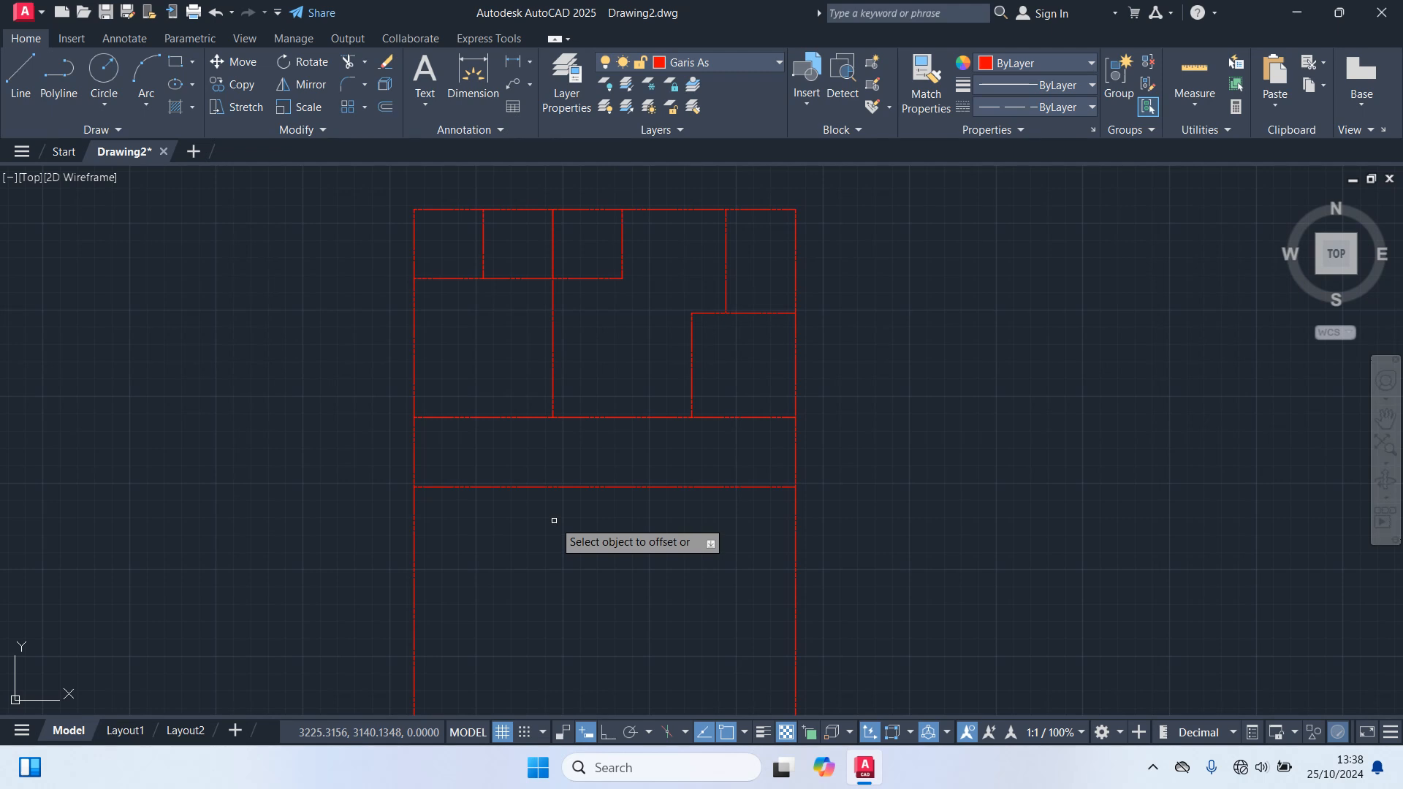
key("Escape")
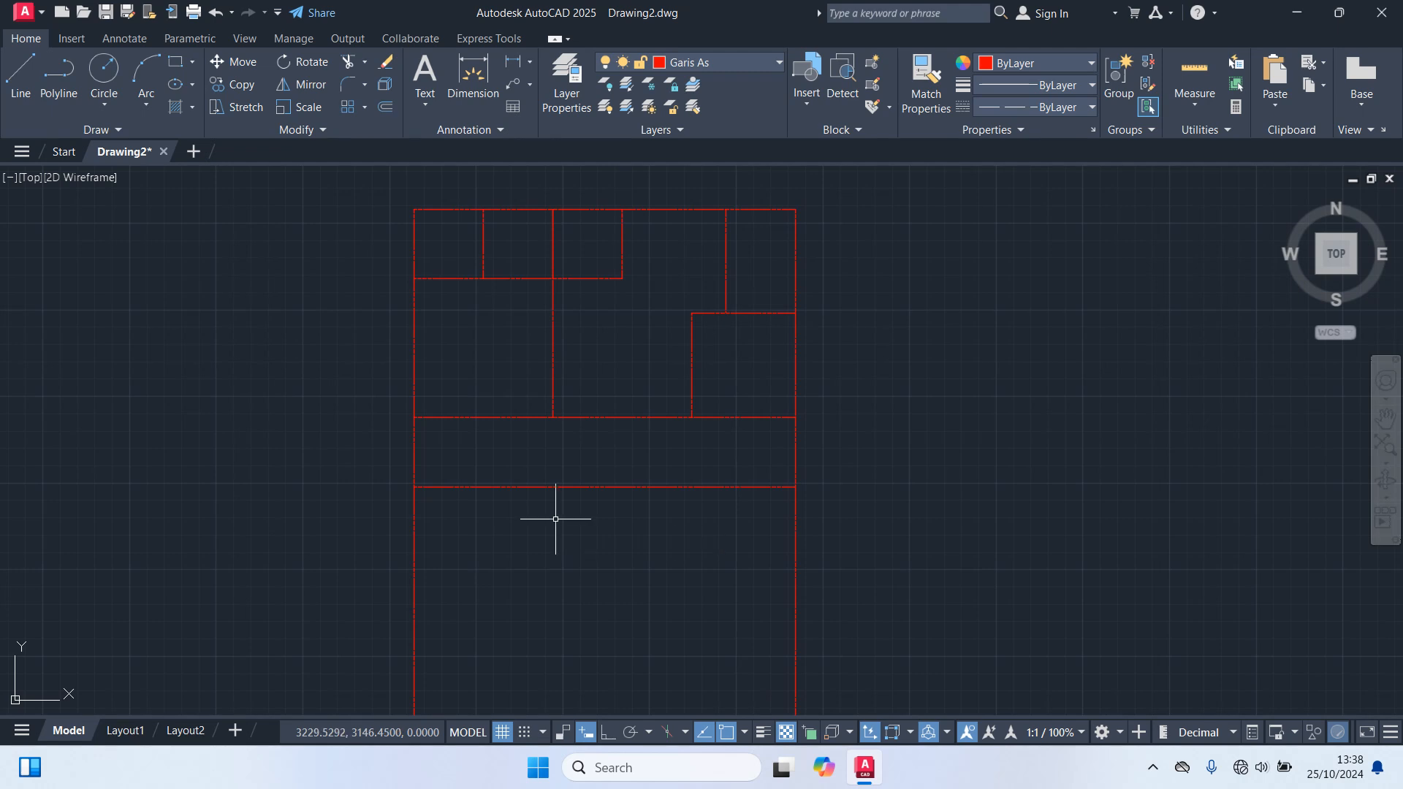
Step: Offset the newest full-width horizontal line 300 downward
key("Return")
type("300")
key("Return")
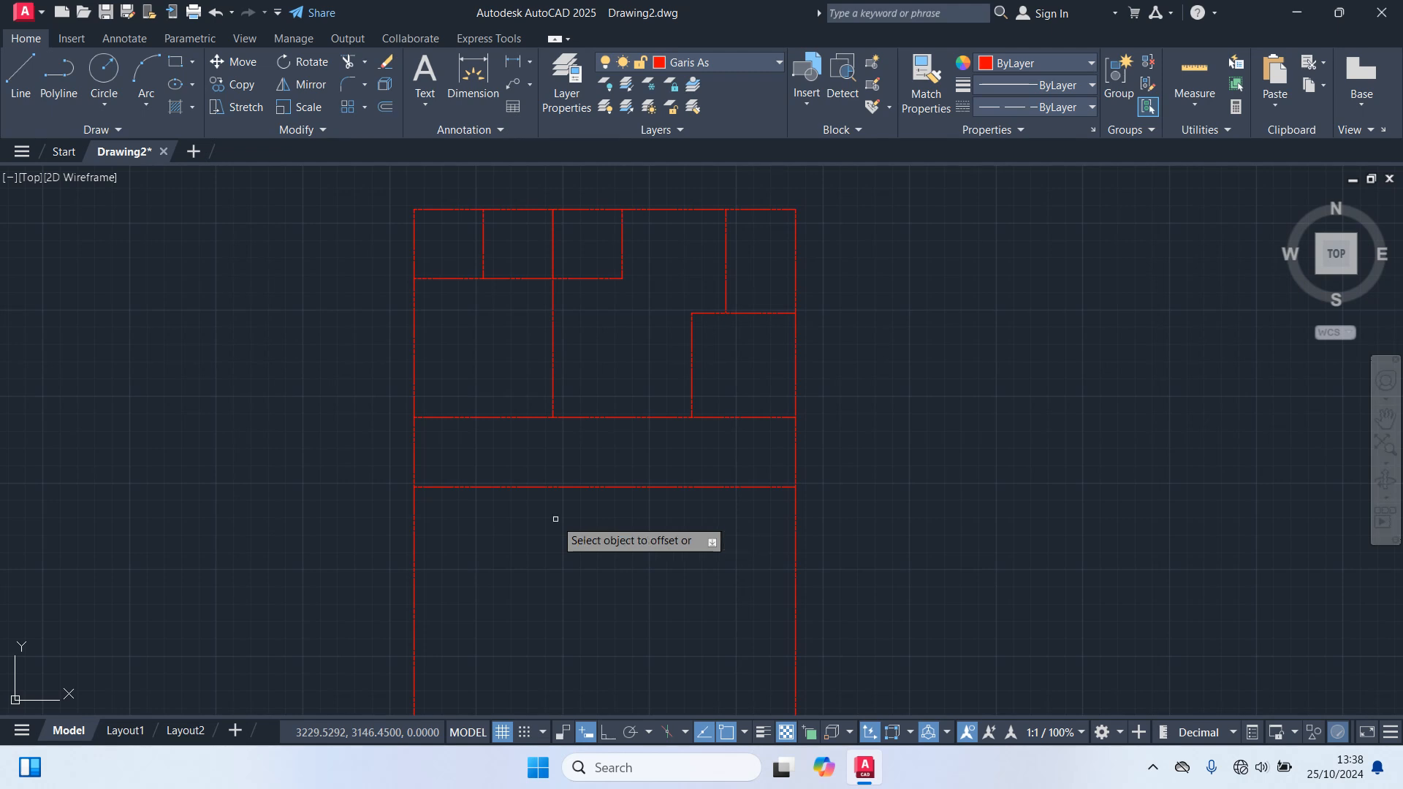
left_click(719, 487)
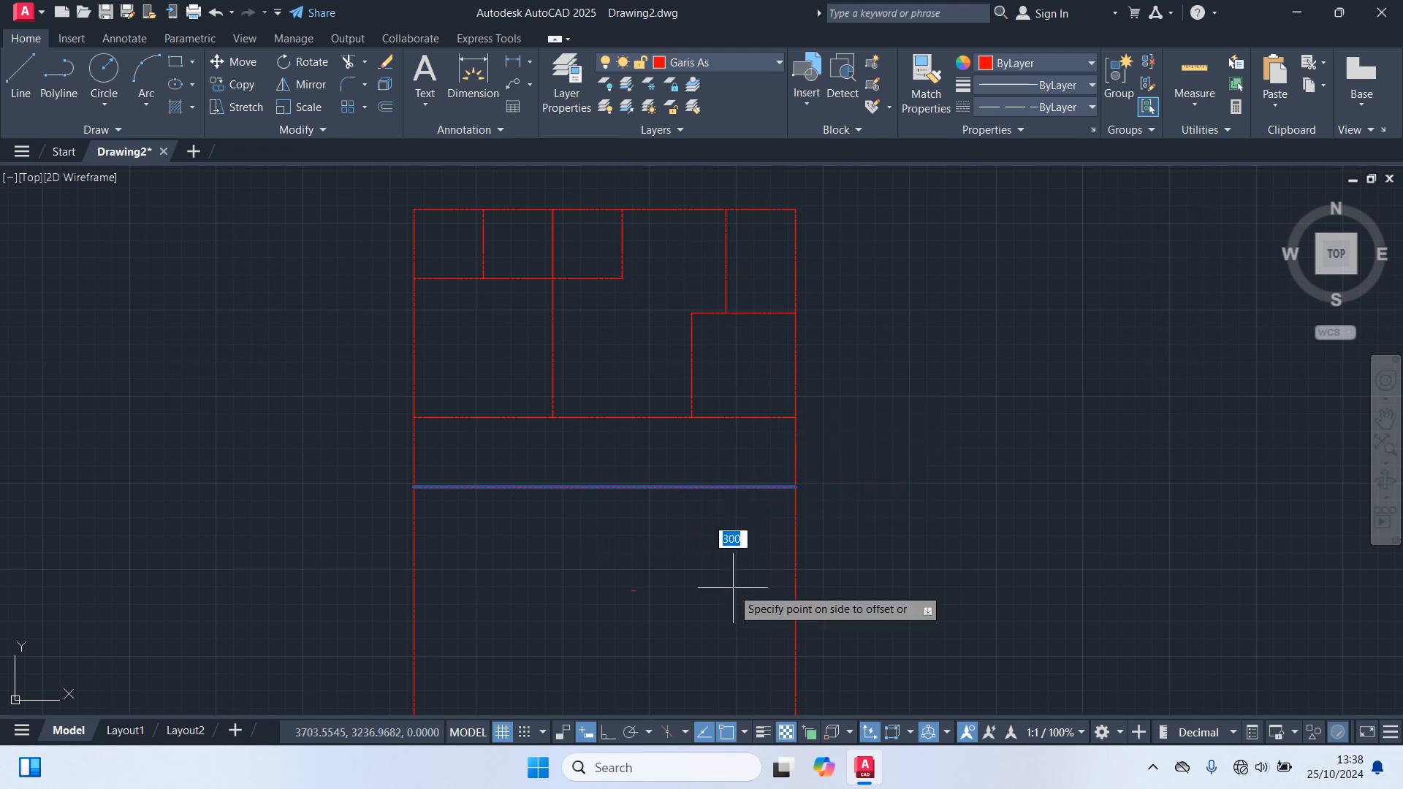
left_click(715, 628)
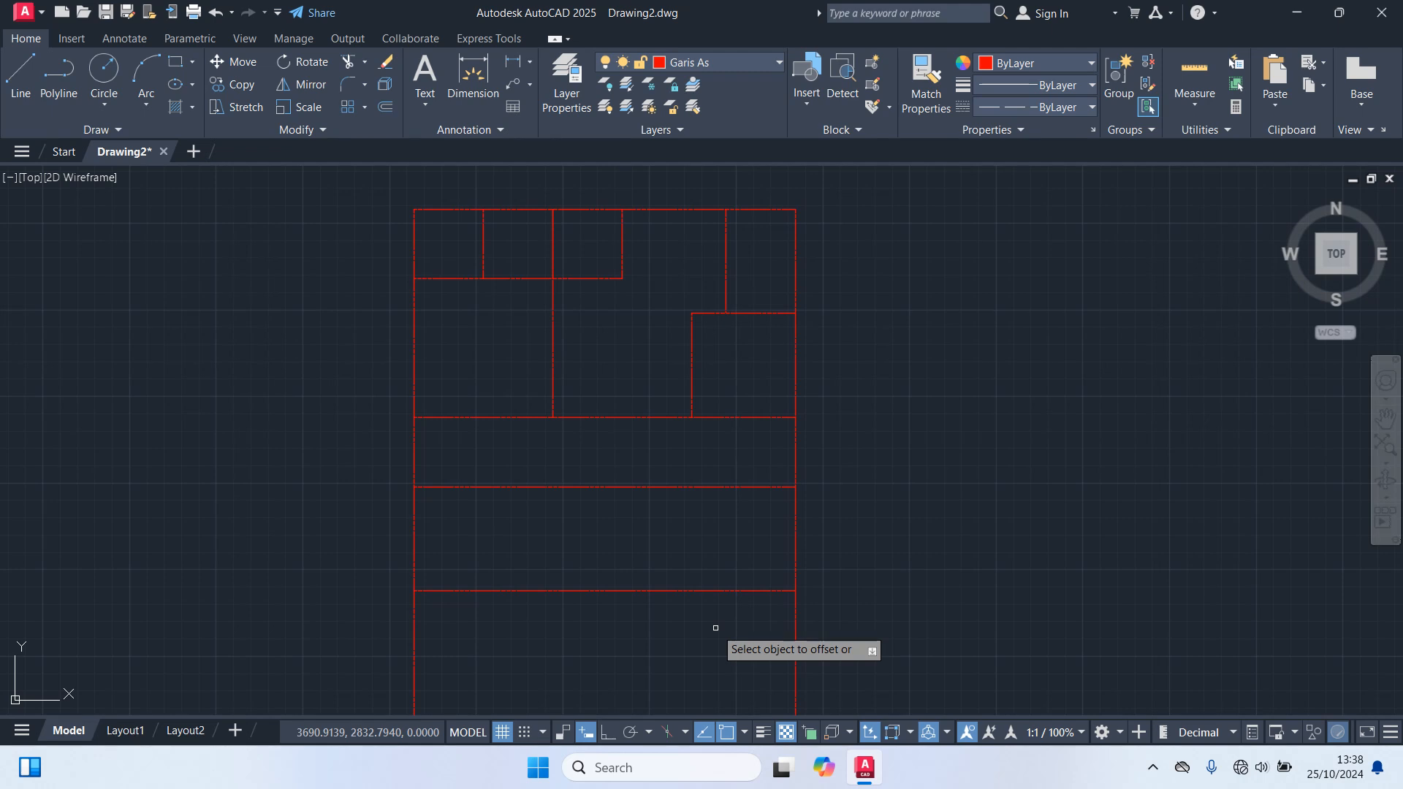
key("Return")
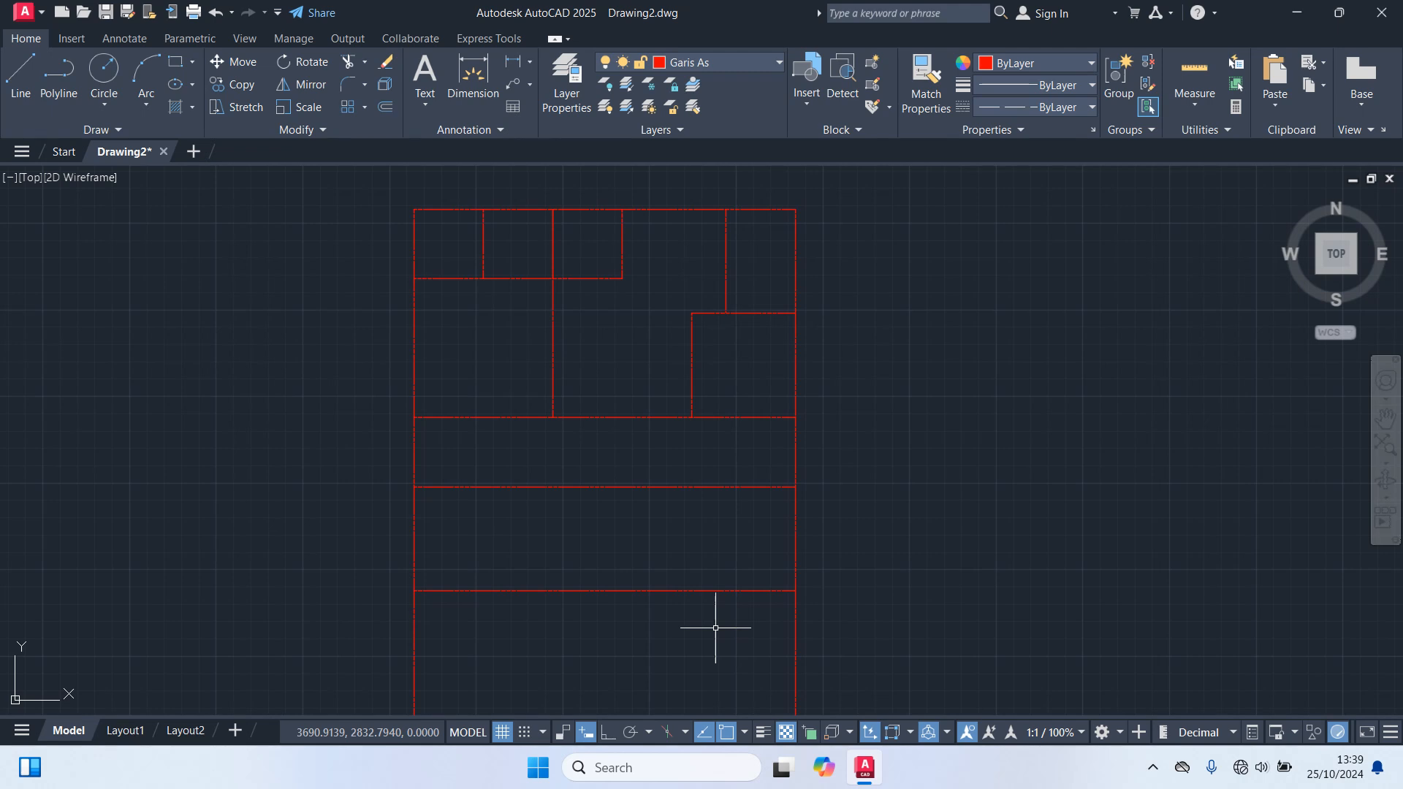
type("o")
key("Return")
type("300")
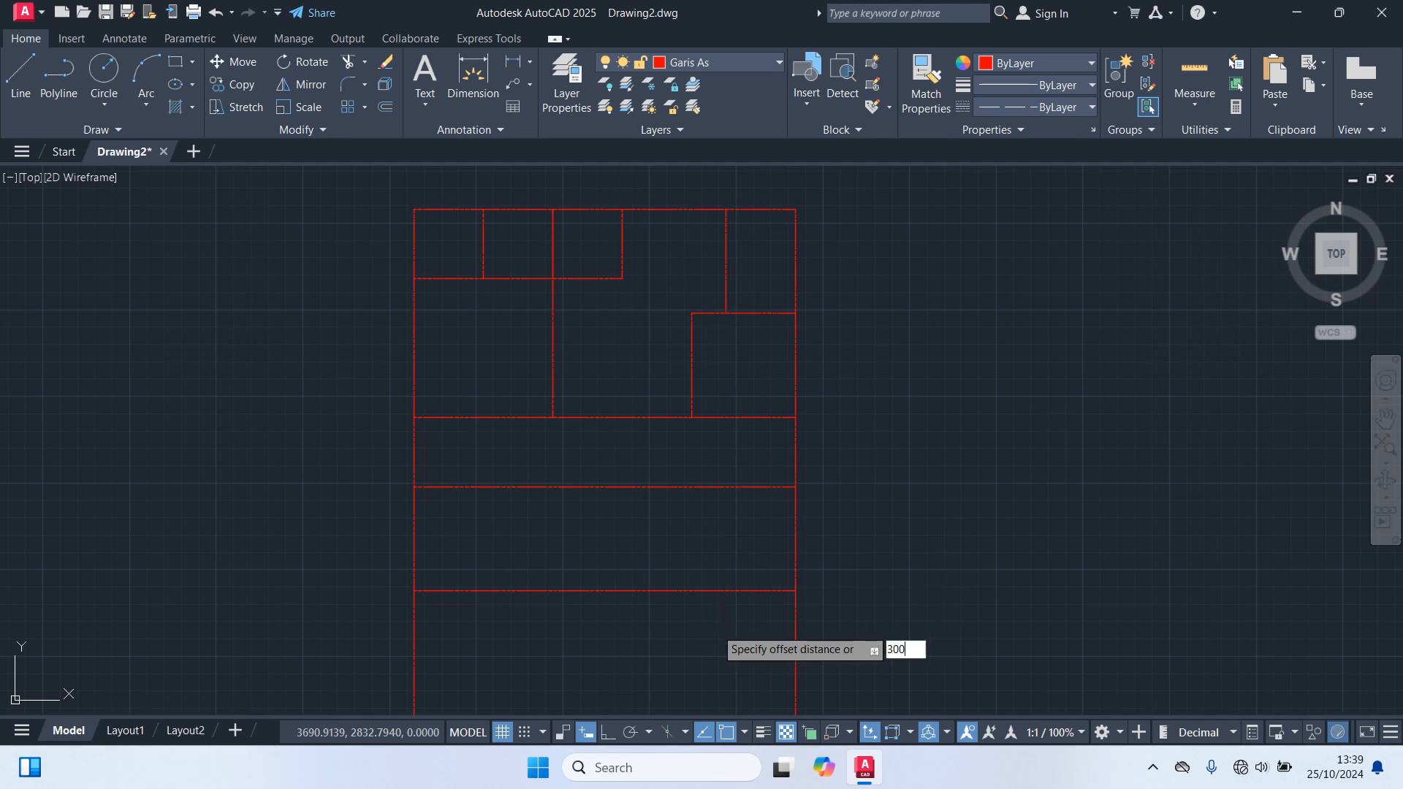
key("Return")
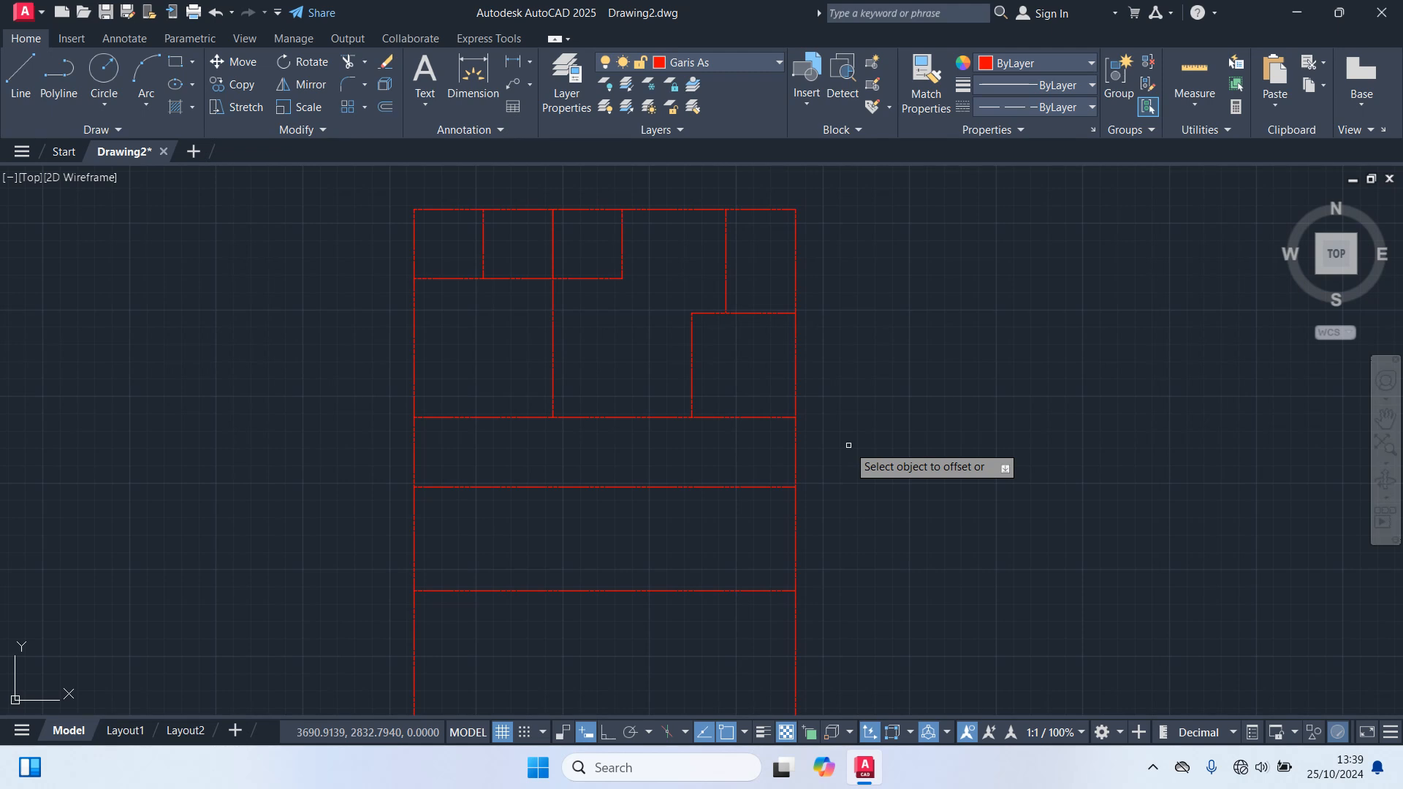
left_click(794, 365)
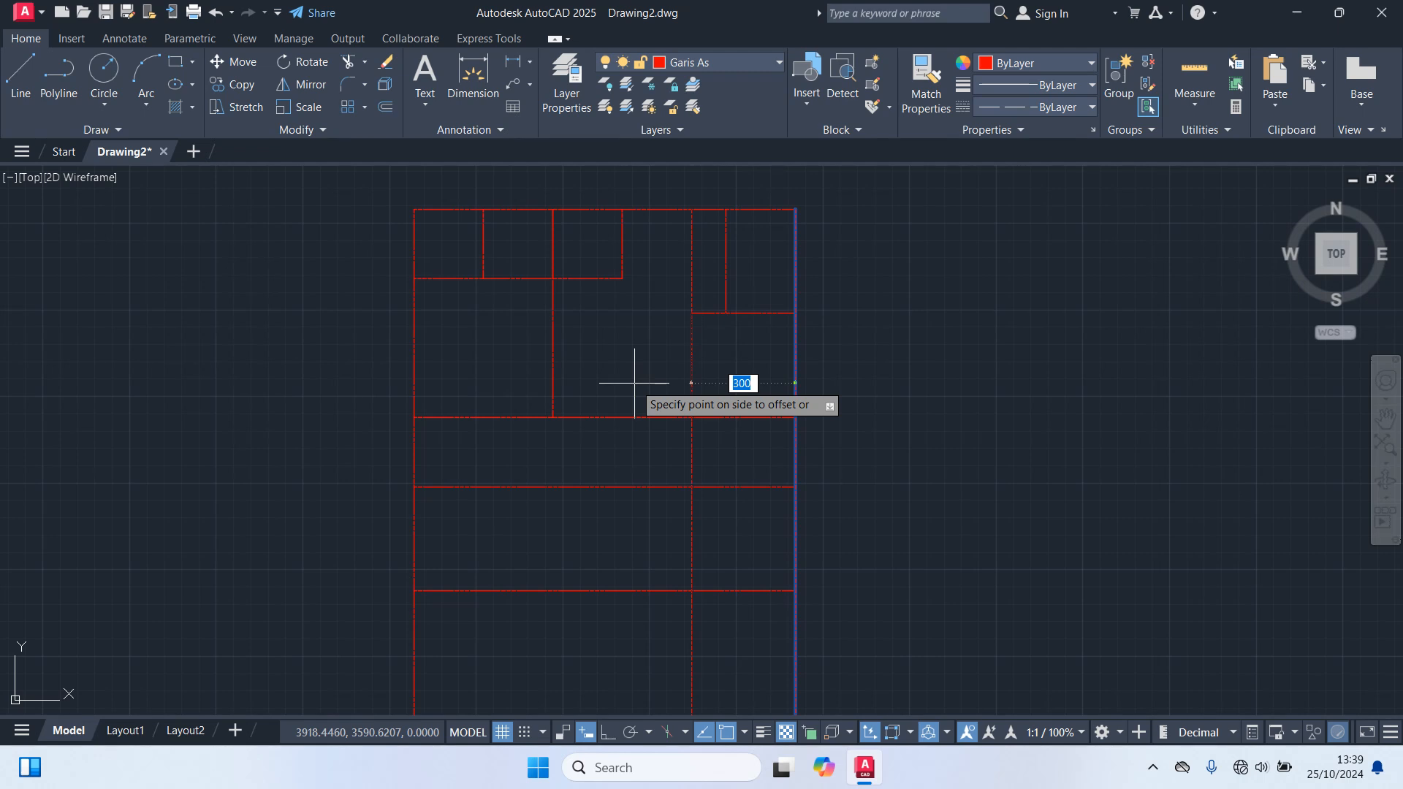
key("Escape")
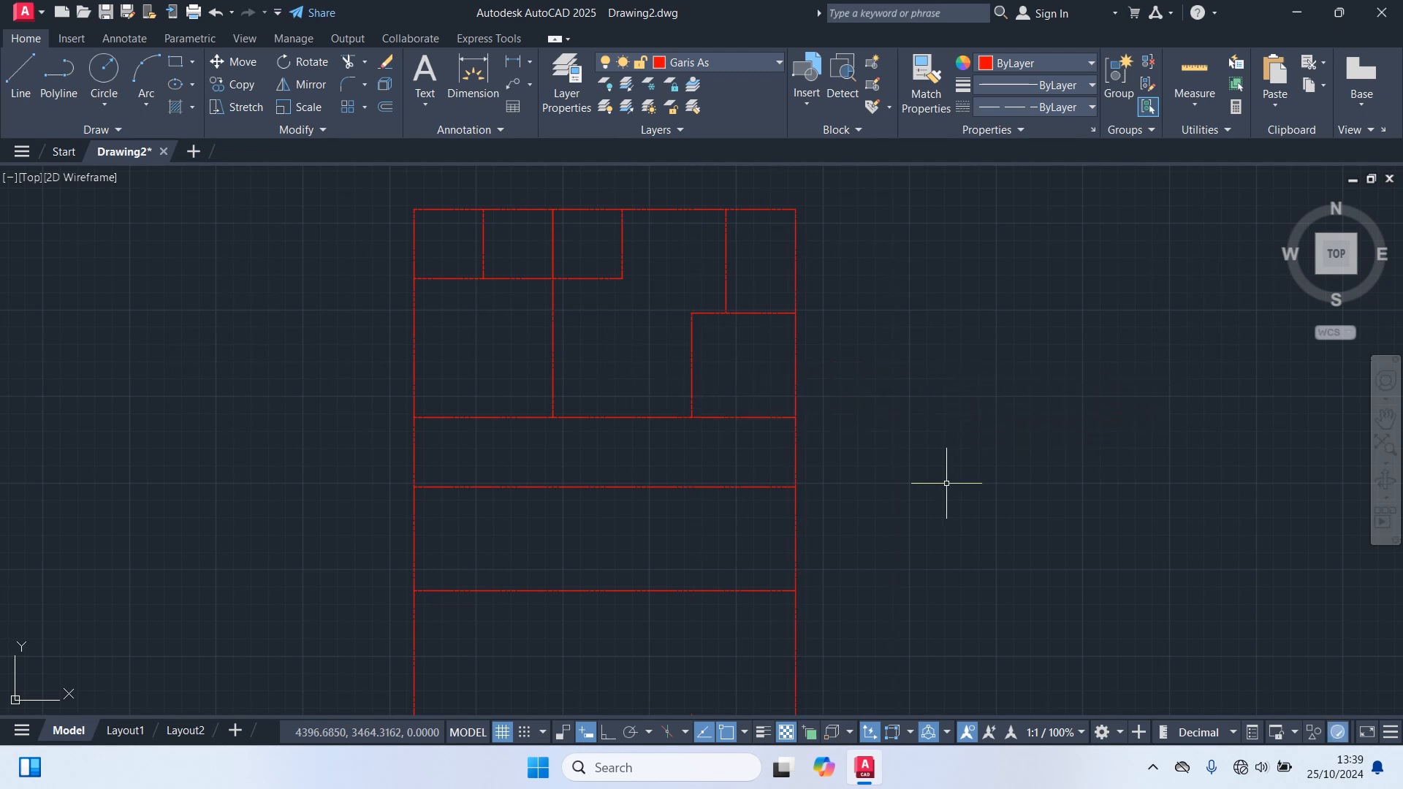
Step: Offset the outline's right edge 400 to the left
type("o")
key("Return")
type("400")
key("Return")
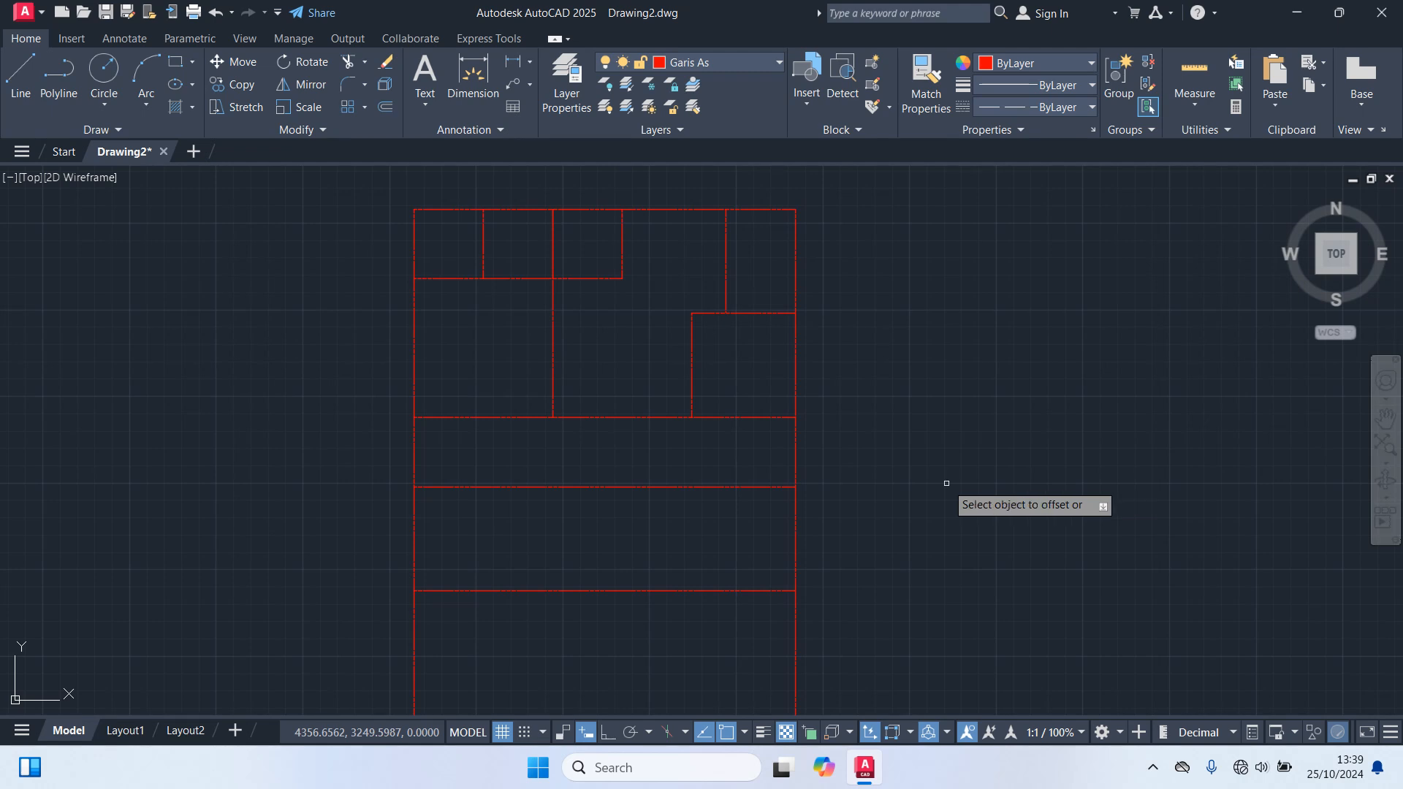
left_click(795, 445)
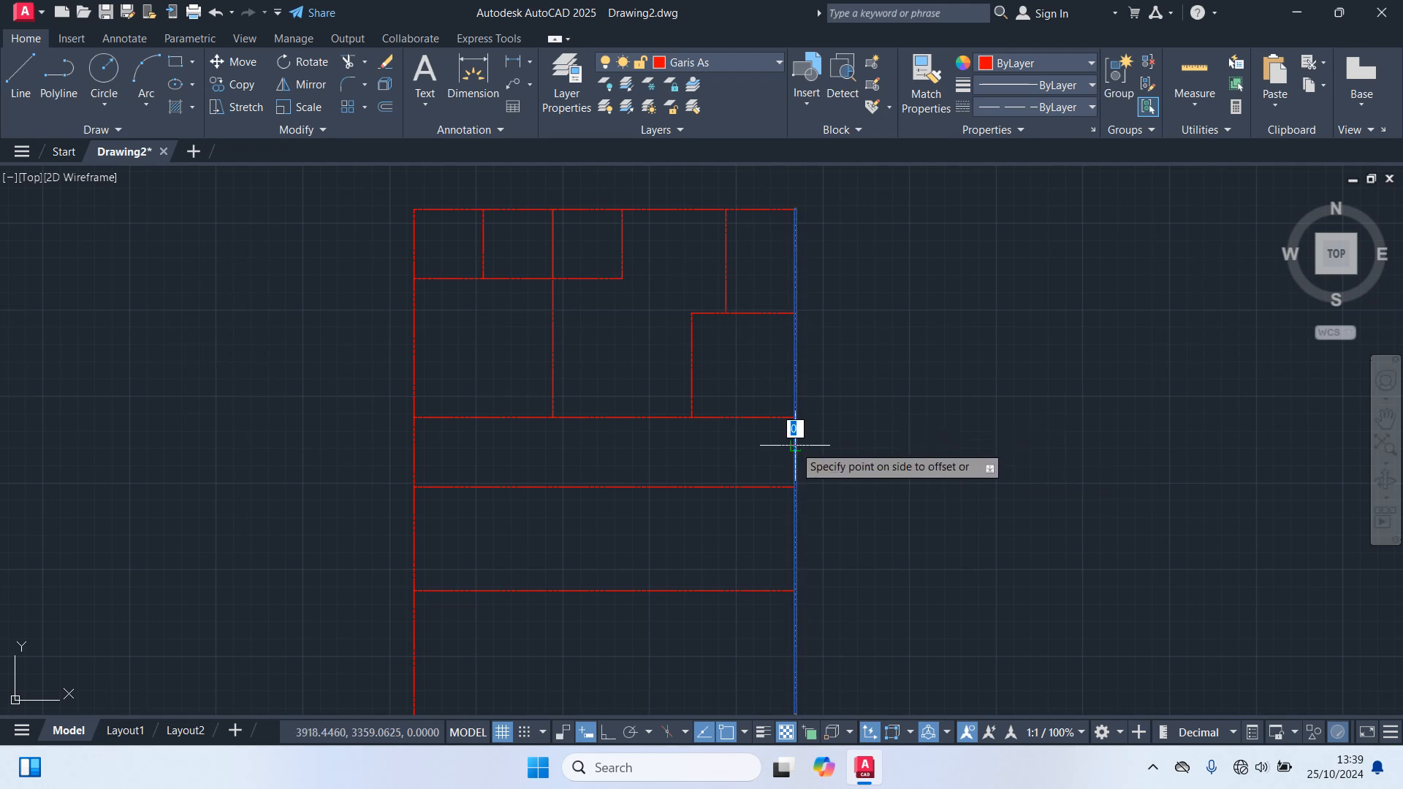
left_click(619, 445)
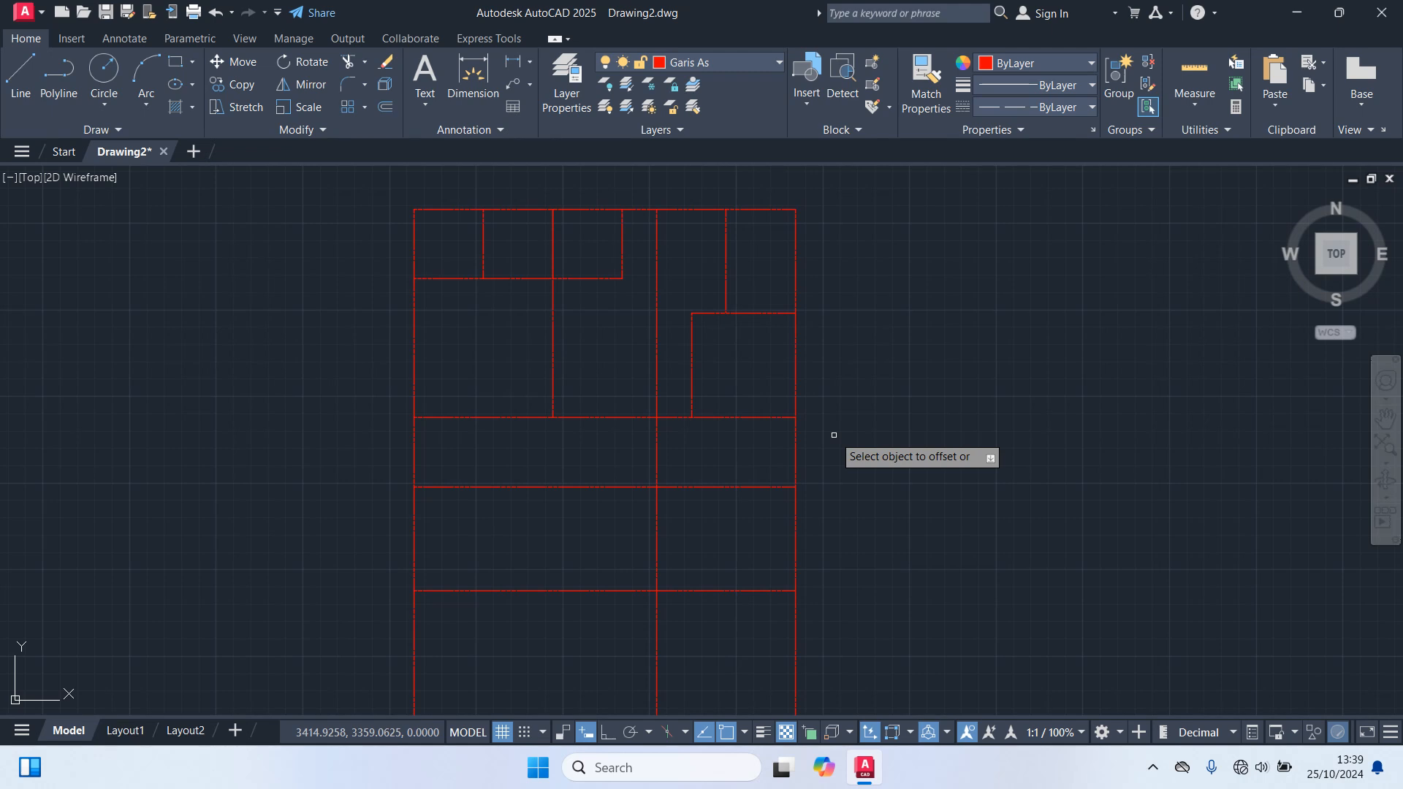
key("Escape")
Step: Trim the new vertical above the upper rooms' bottom line, and the lowest inner horizontal to the right of that vertical
type("tr")
key("Return")
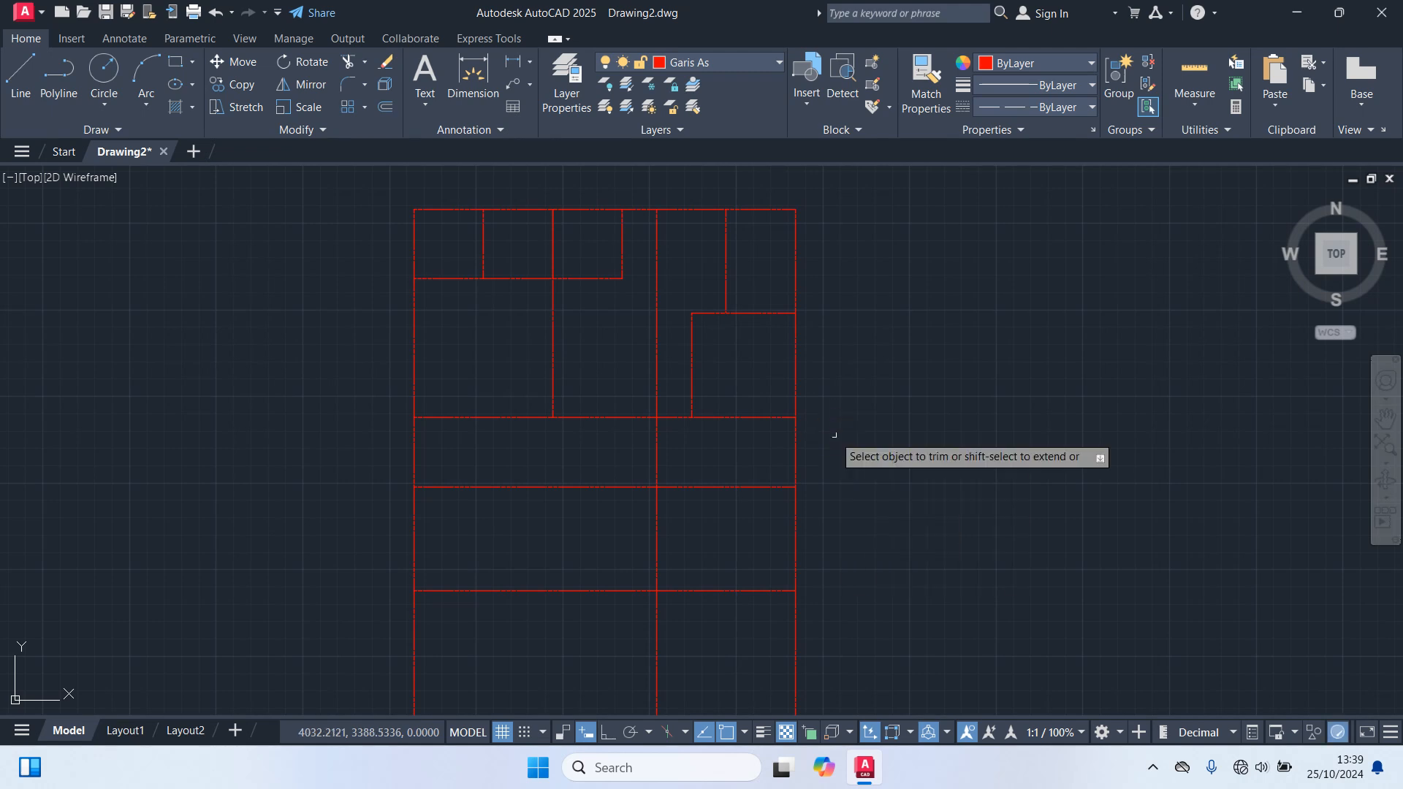
left_click(656, 289)
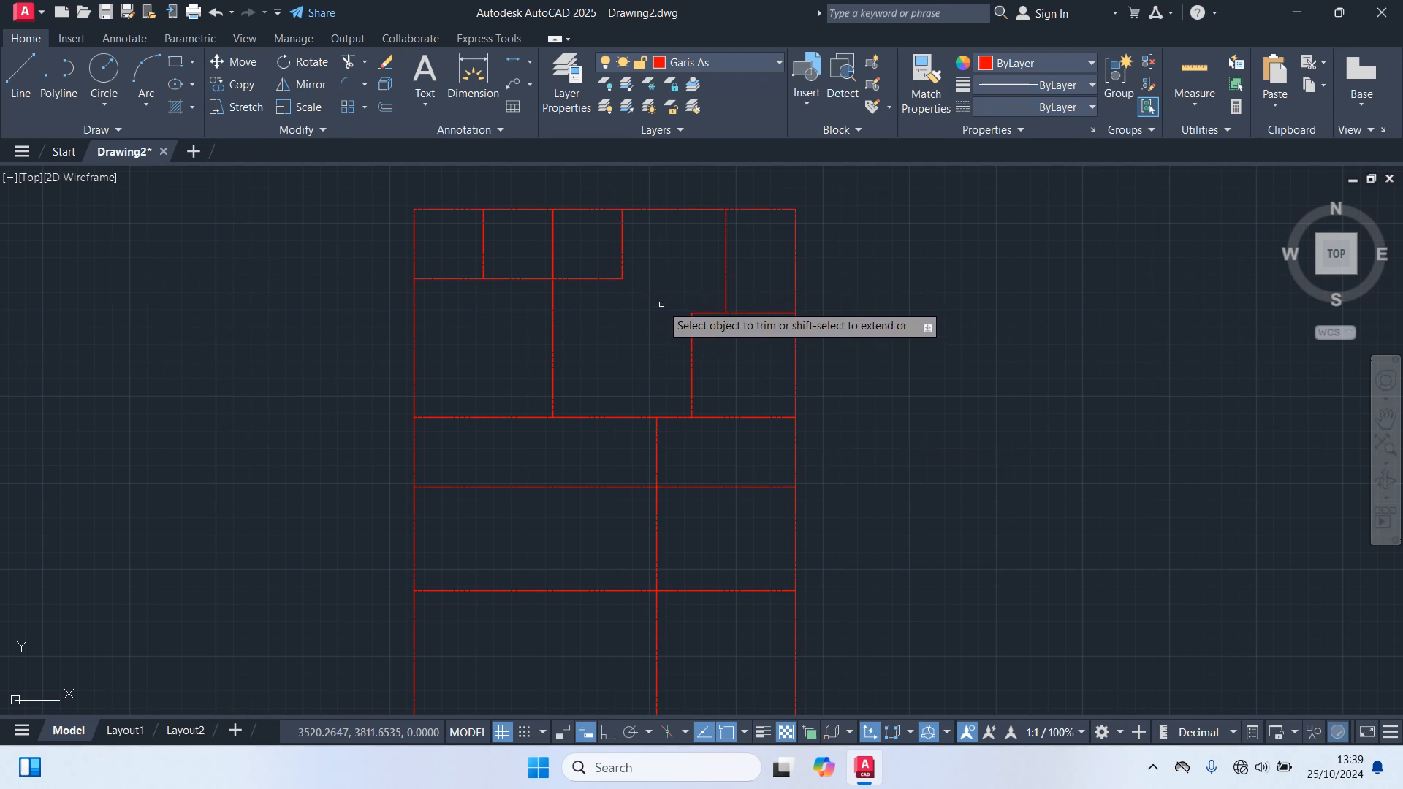
left_click(736, 591)
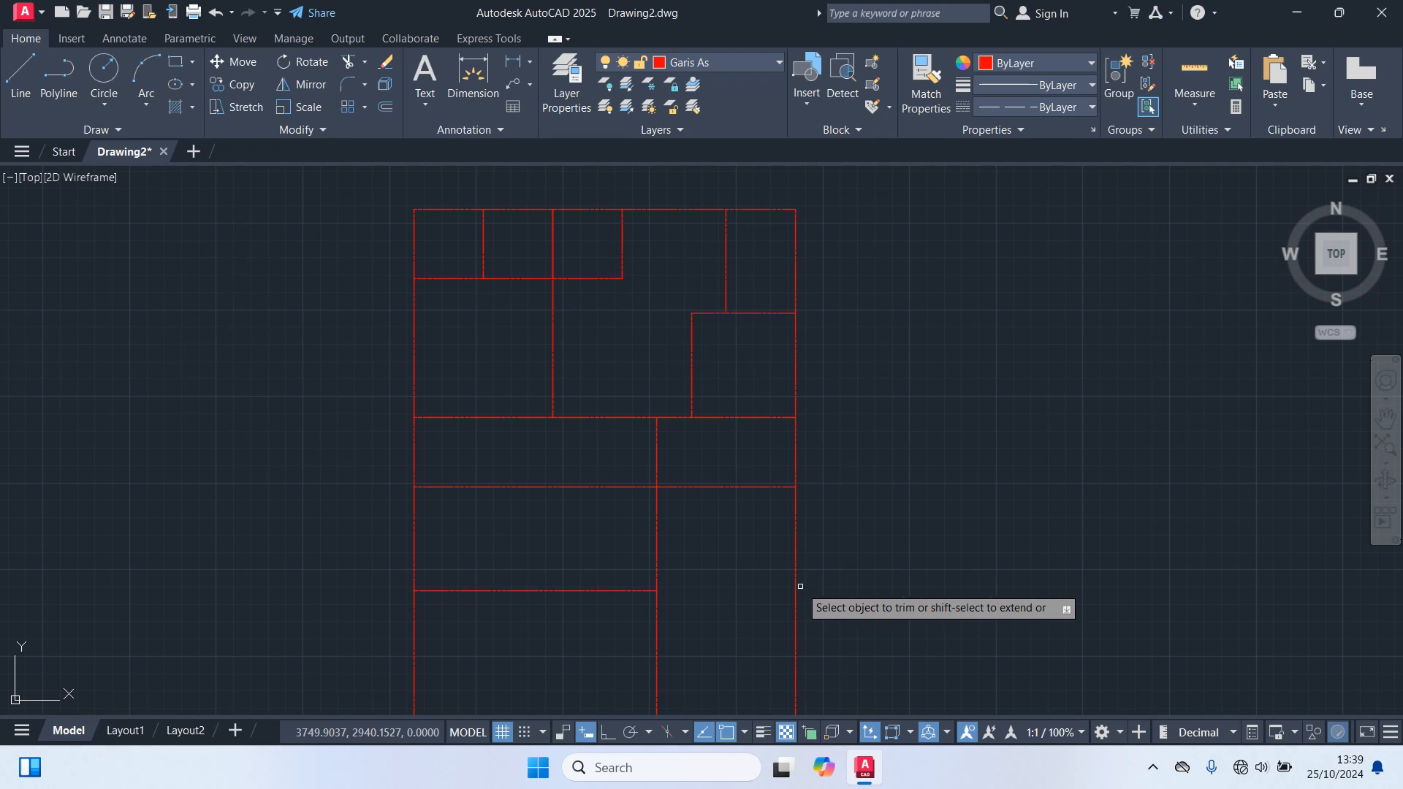
Step: Trim away the outline's lower right corner, removing the bottom edge right of the inner vertical and the right edge below the 200-high strip
scroll(800, 585, "down", 4)
scroll(800, 583, "up", 2)
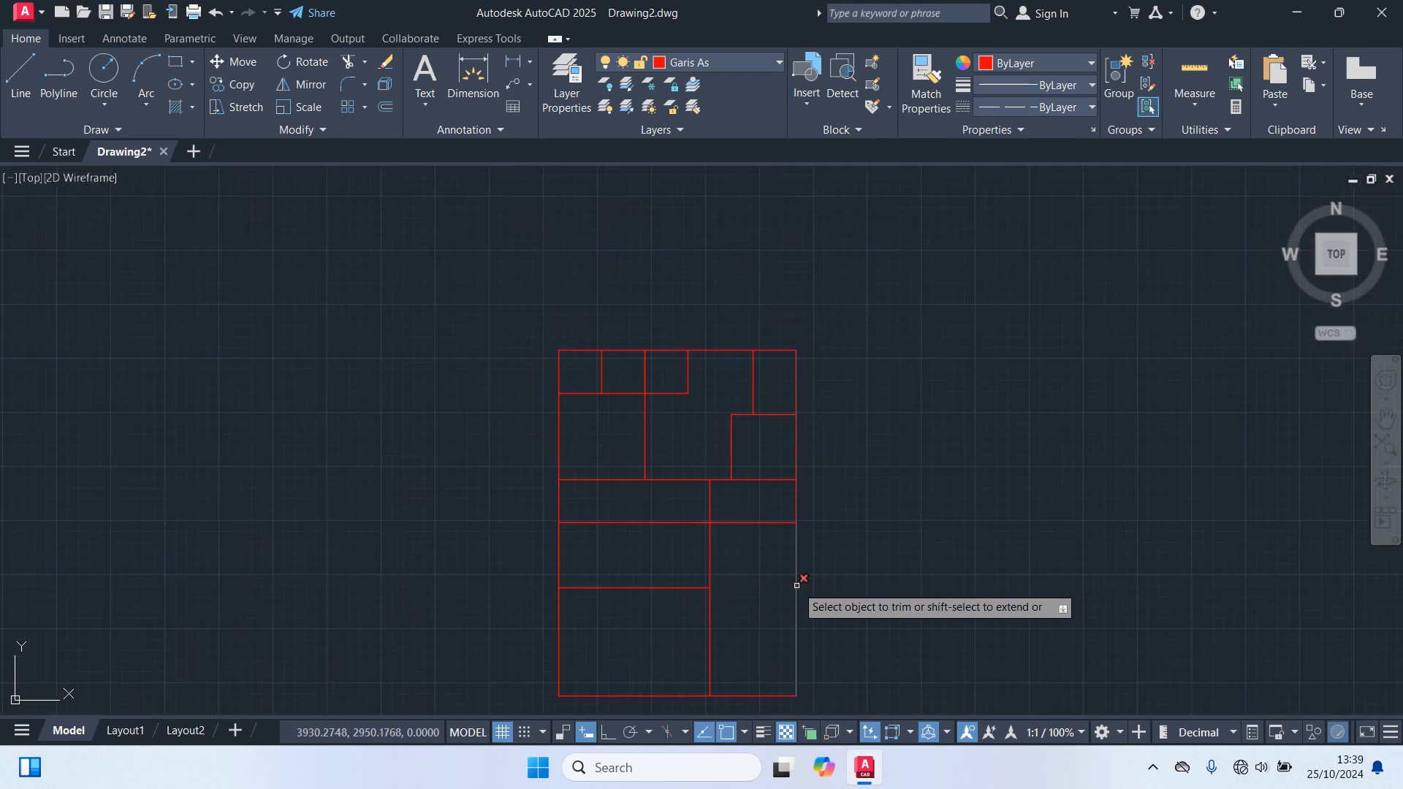
left_click(771, 695)
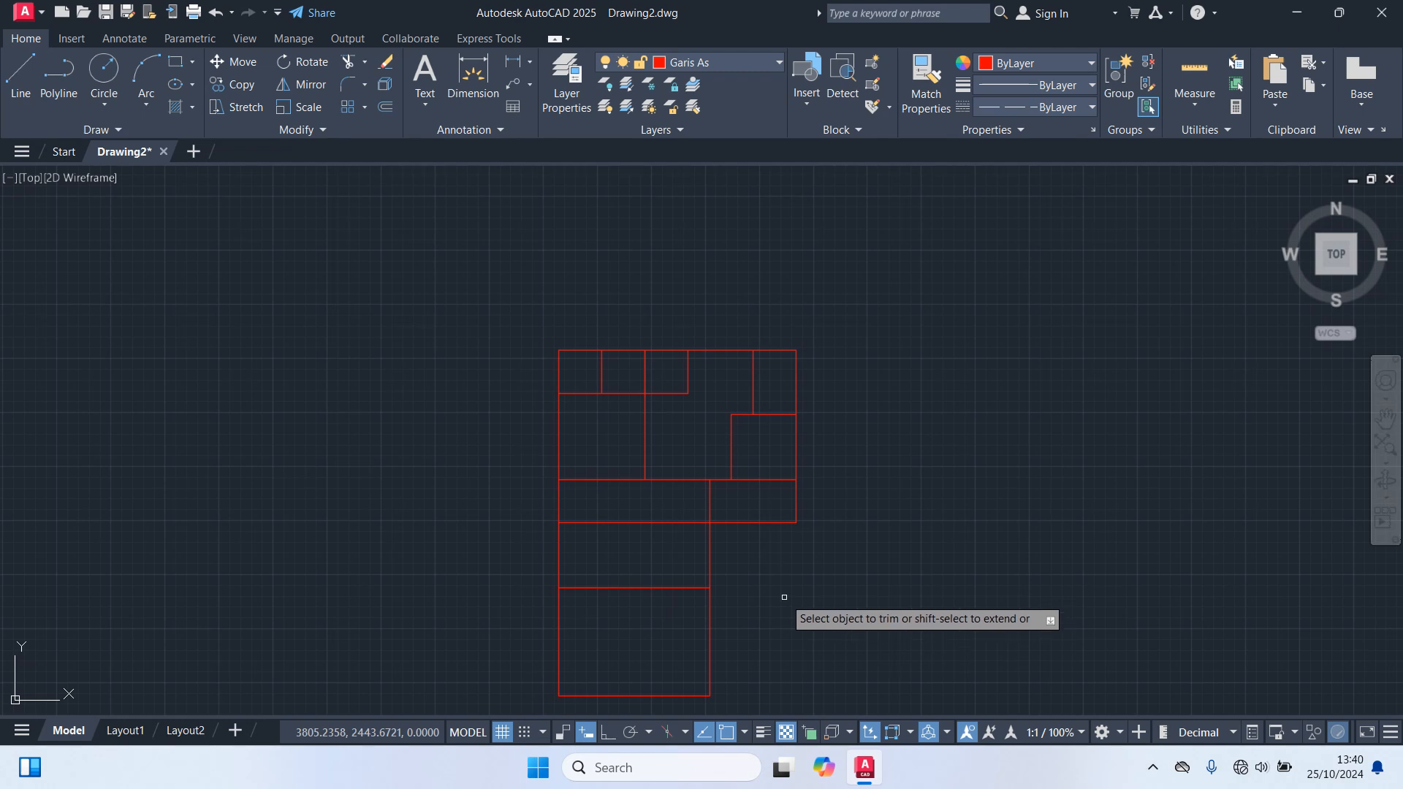
key("Escape")
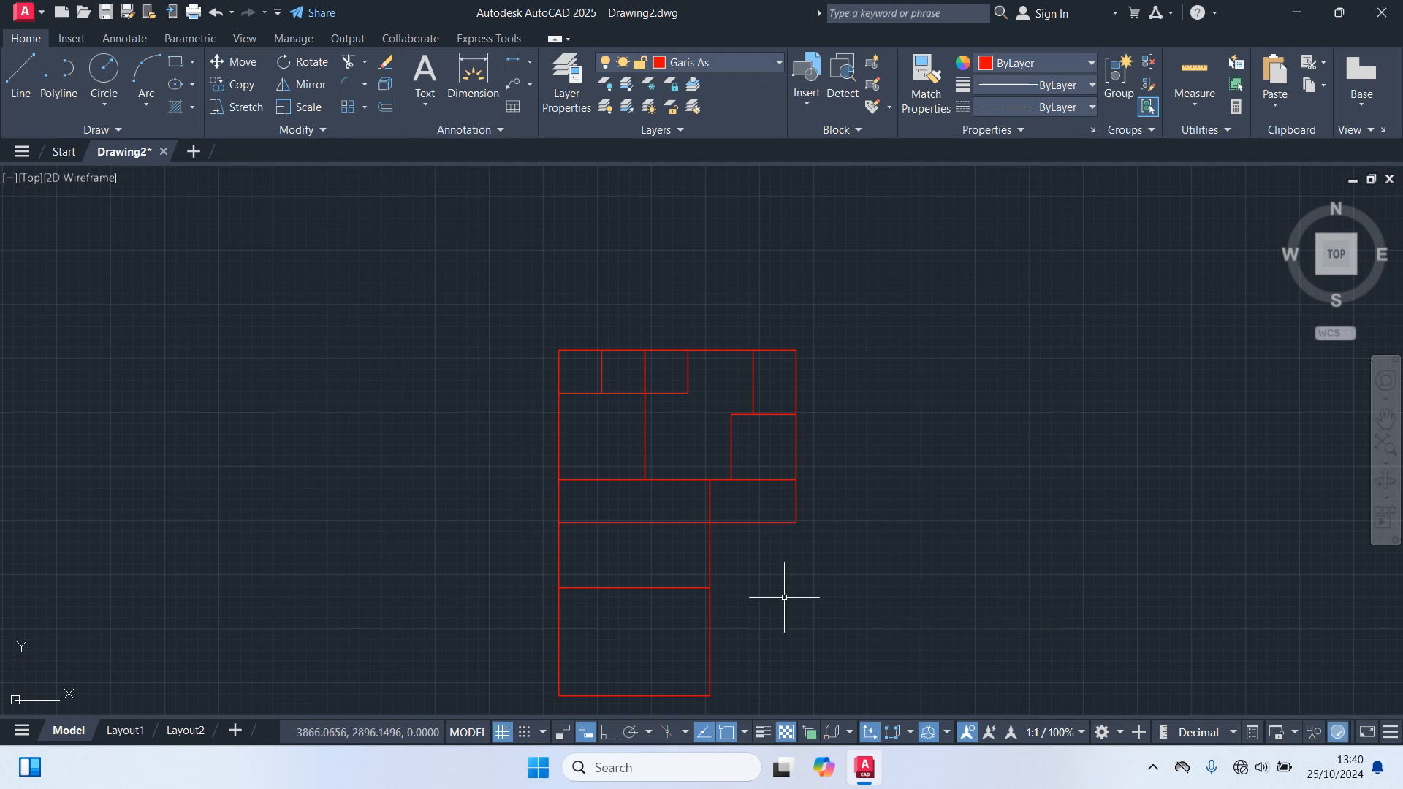
Step: Offset the vertical line bounding the lower block on the right 200 to the left
type("O")
key("Return")
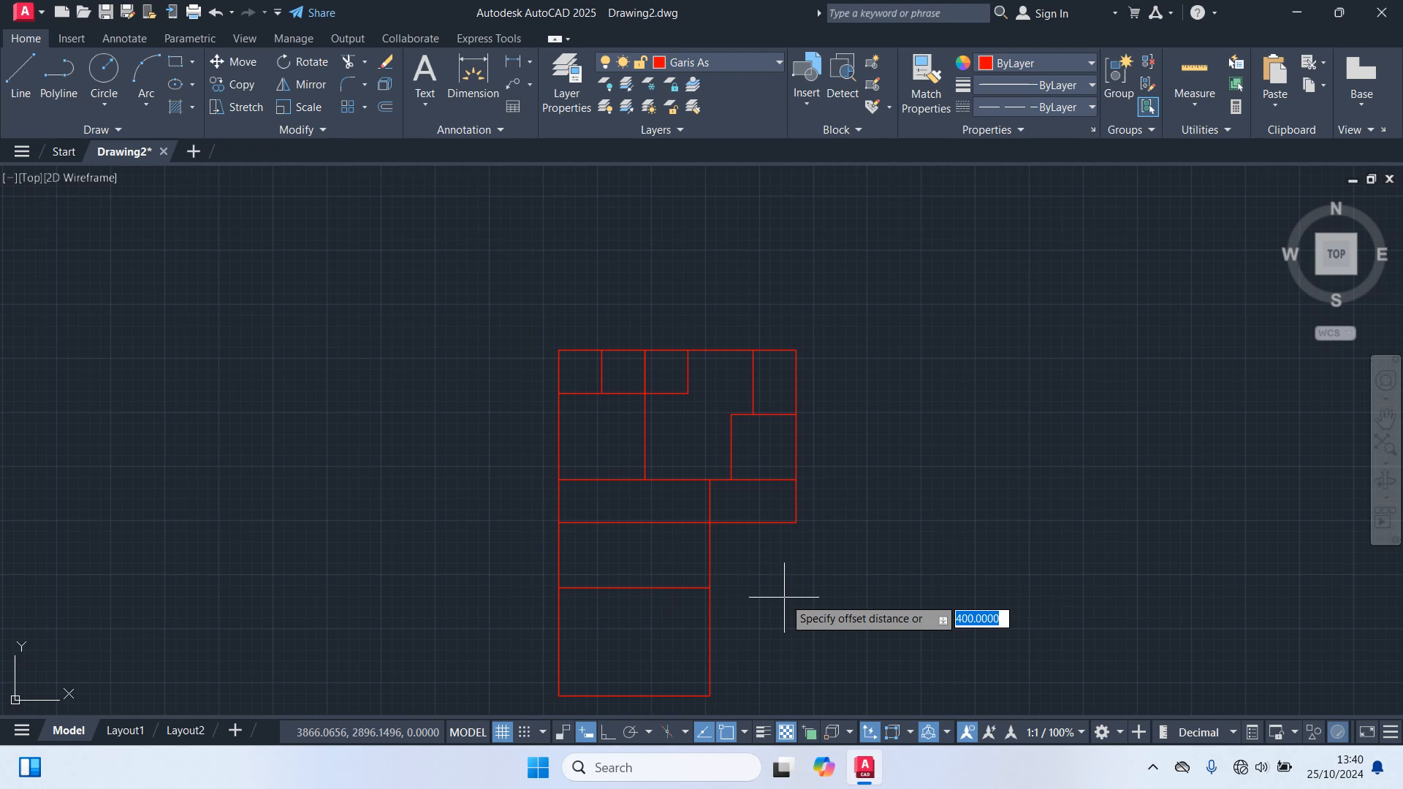
type("200")
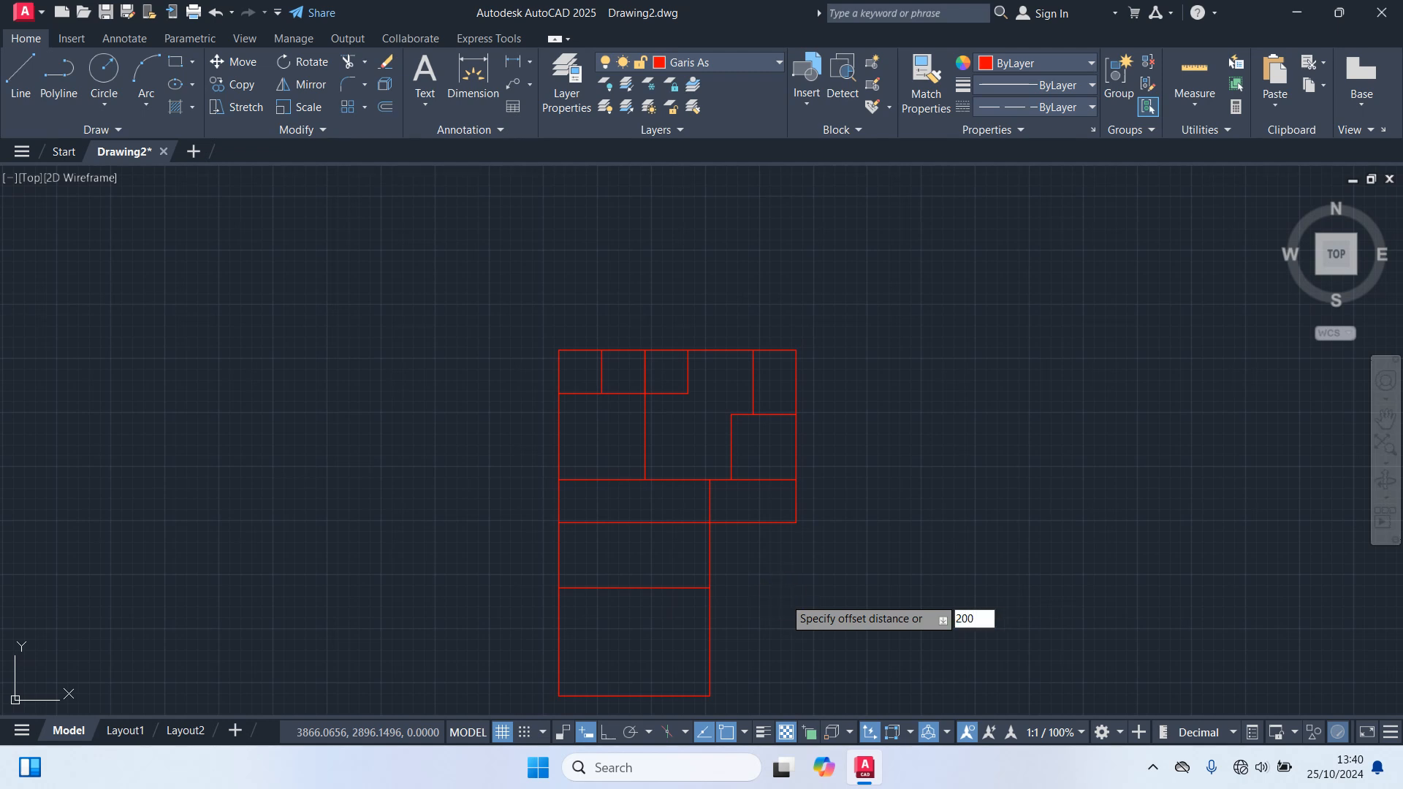
key("Return")
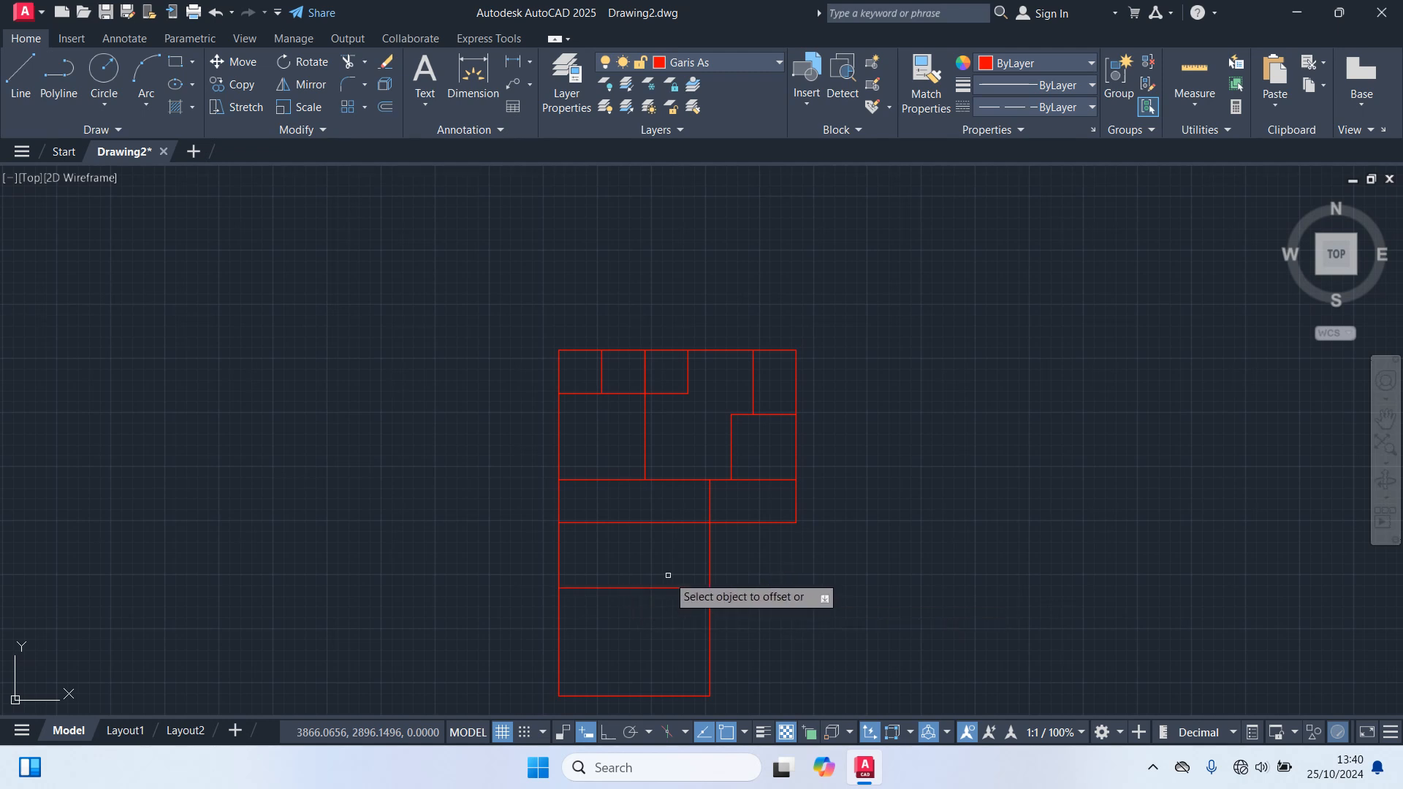
left_click(709, 570)
left_click(647, 574)
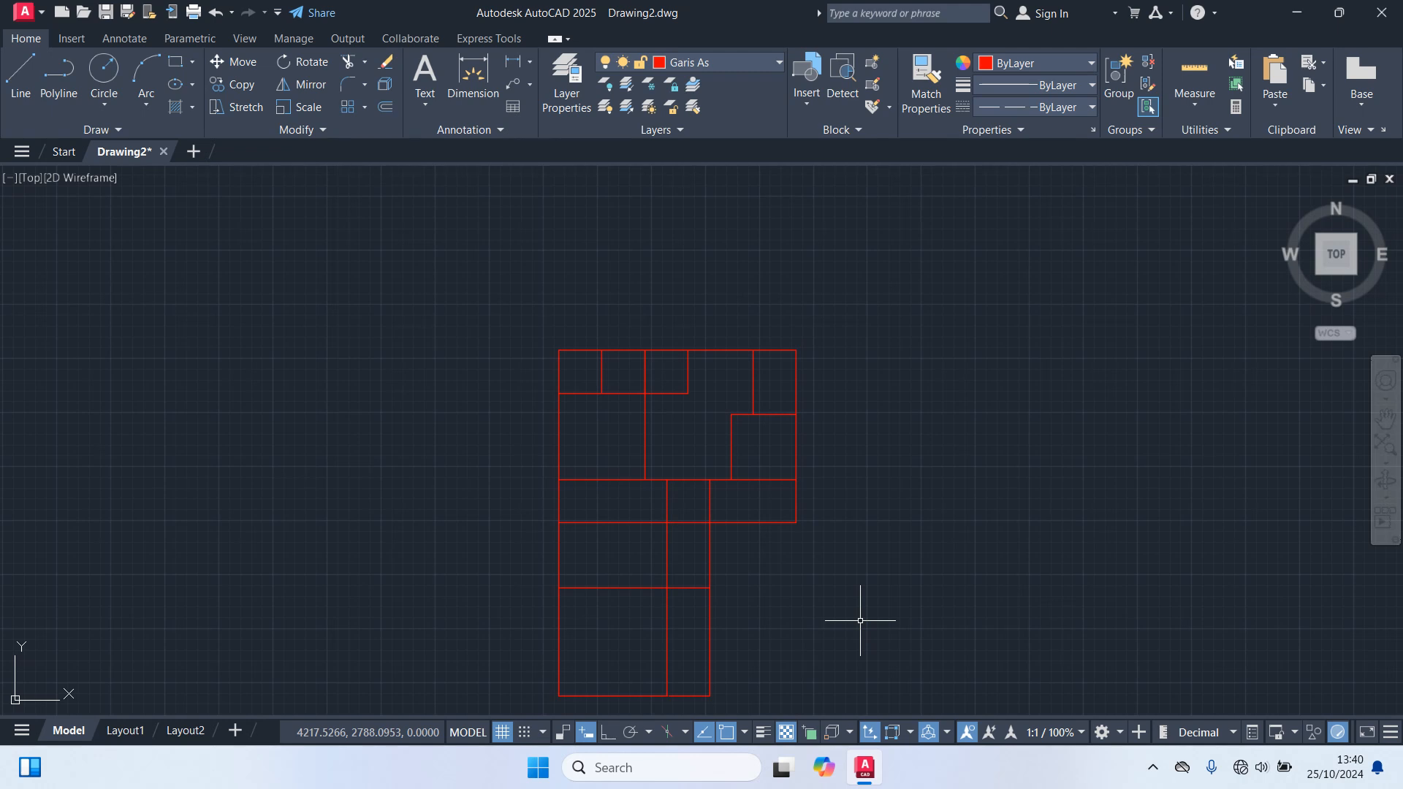
Step: Offset the new inner vertical of the lower block 100 further to the left
key("Return")
type("100")
key("Return")
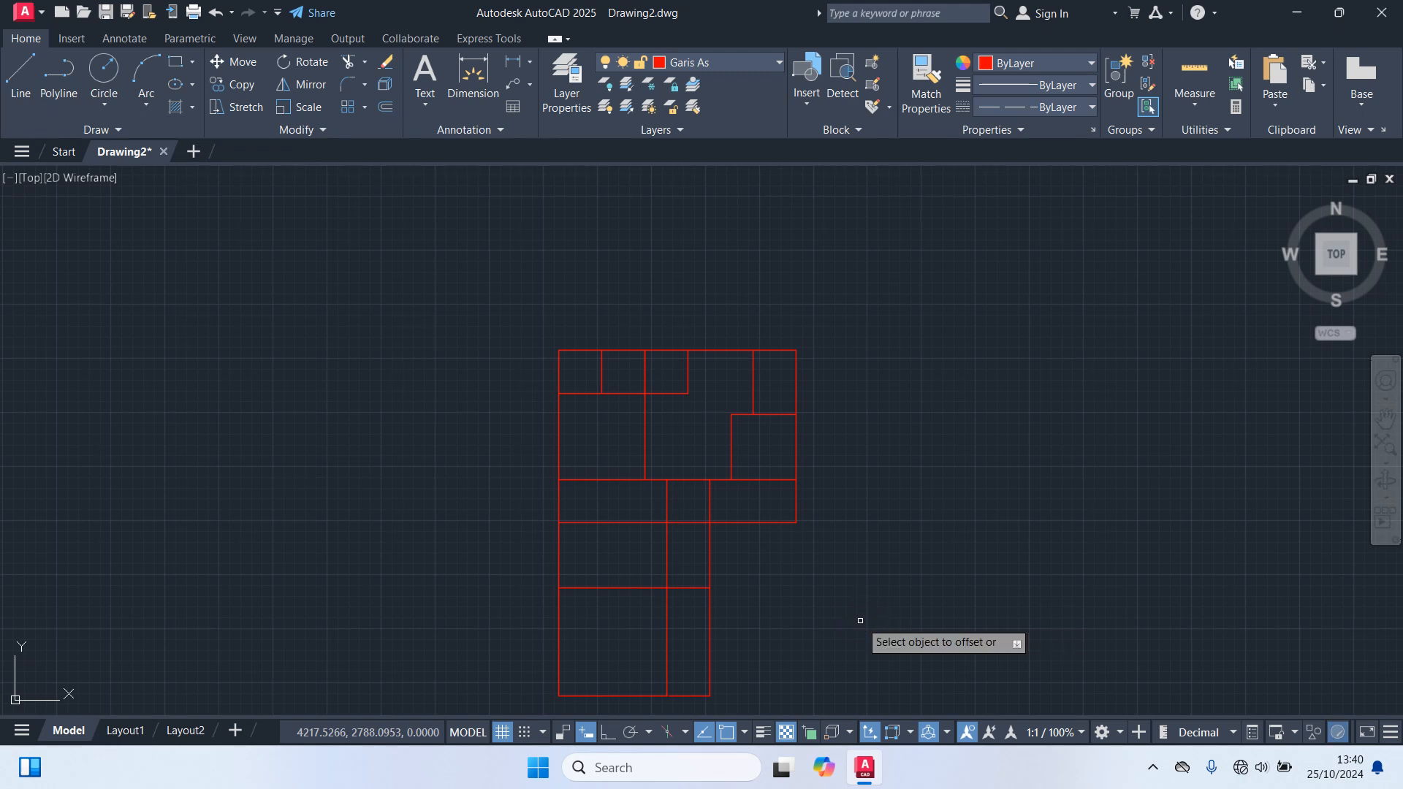
left_click(665, 561)
right_click(631, 559)
left_click(642, 563)
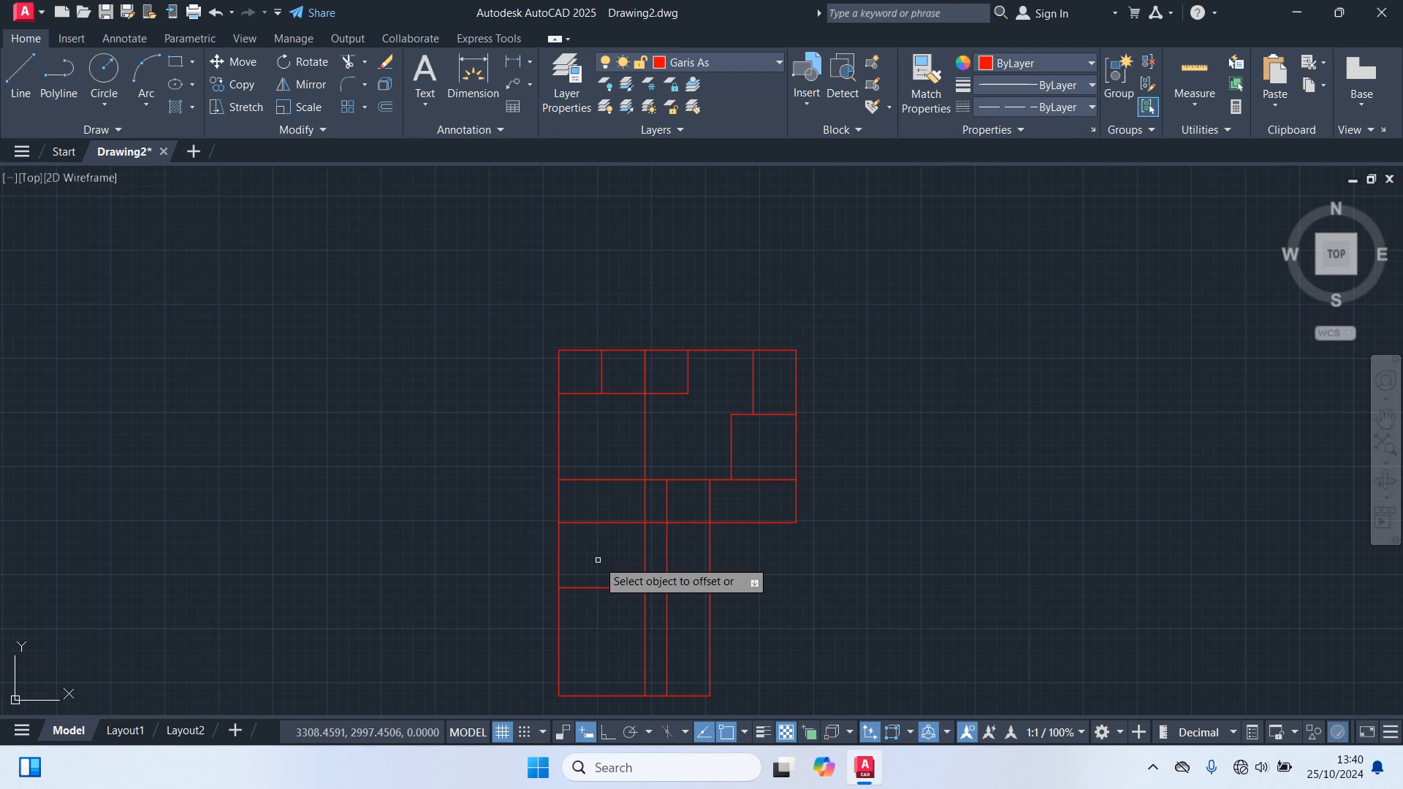
key("Escape")
Step: Trim the left inner vertical out of the 200-high strip and the bottom row, and the right one out of the middle row
type("TR")
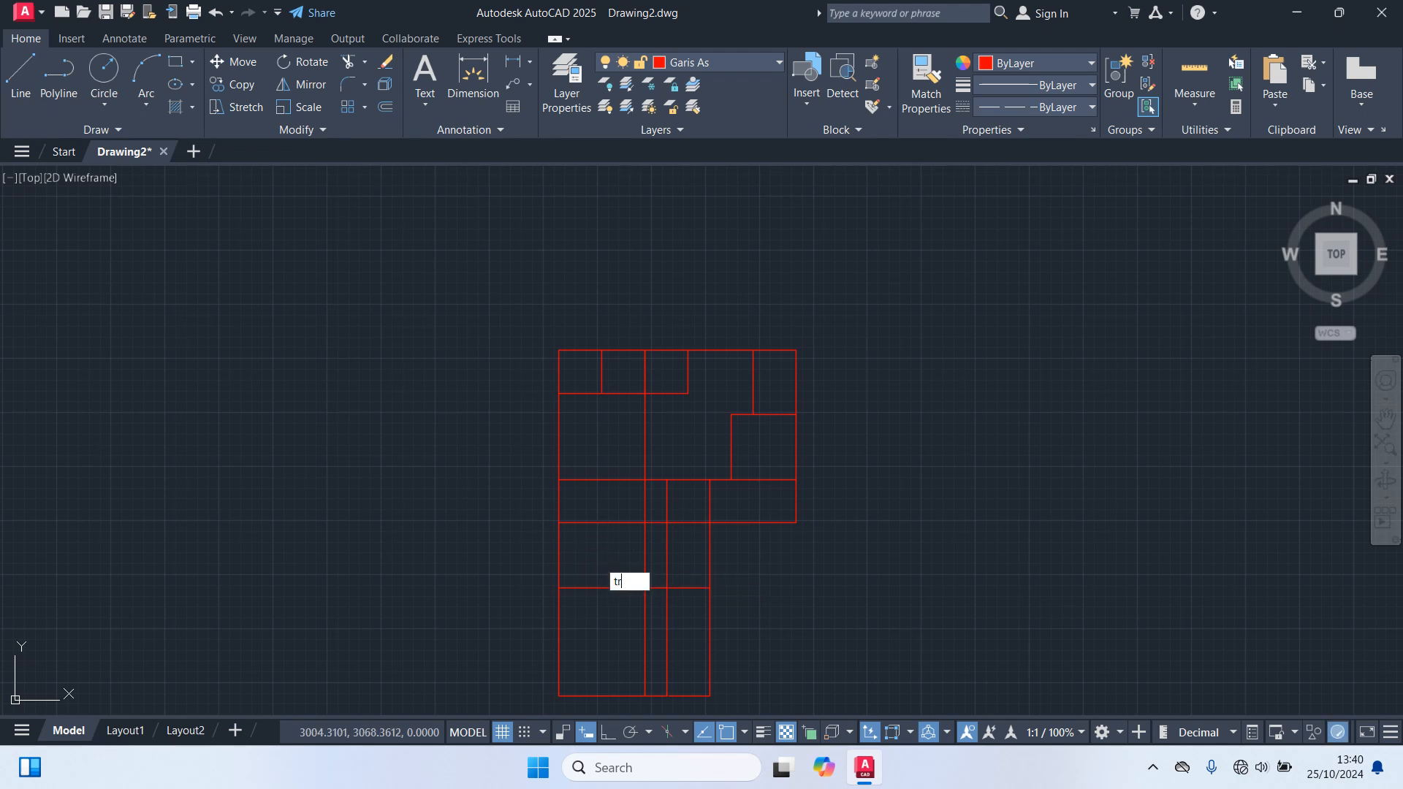
key("Return")
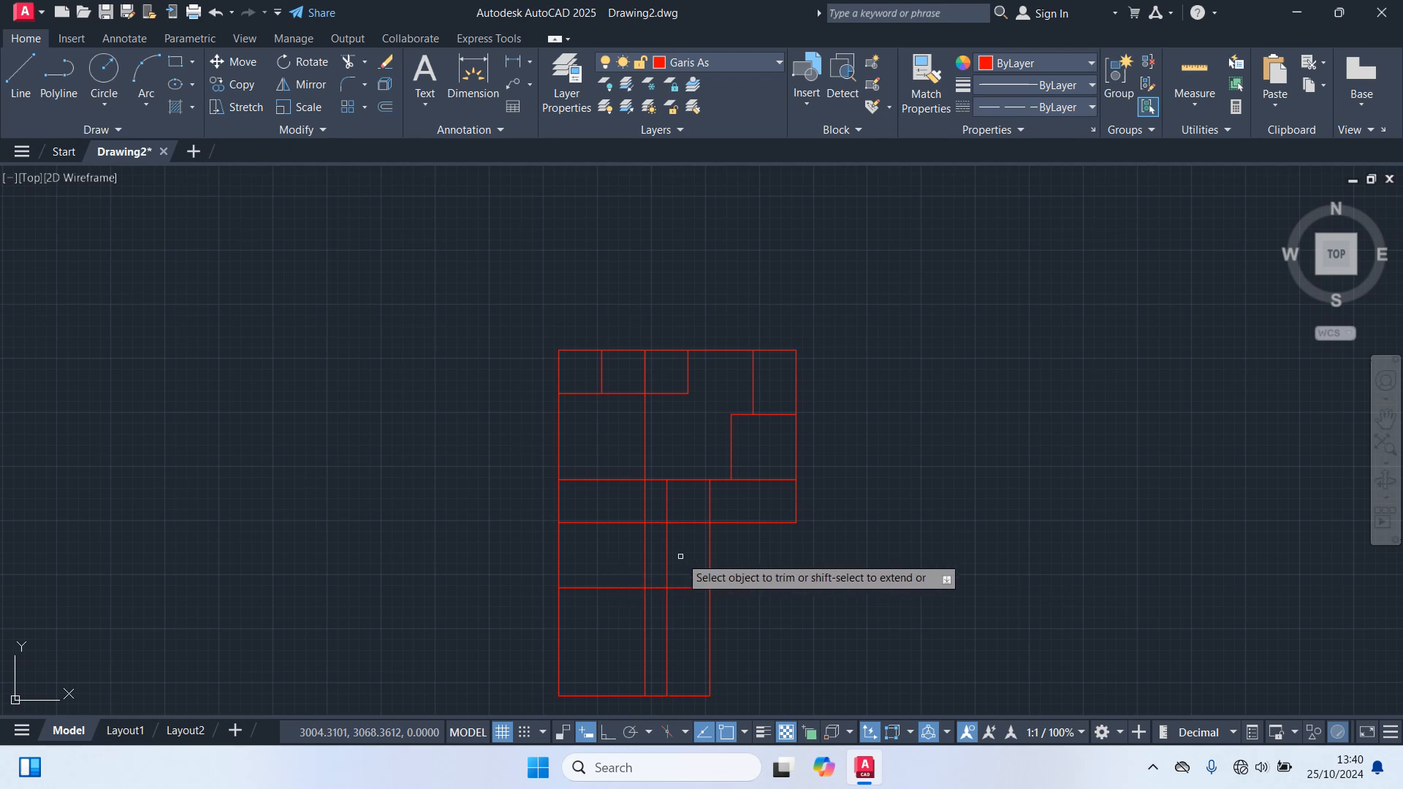
left_click(645, 505)
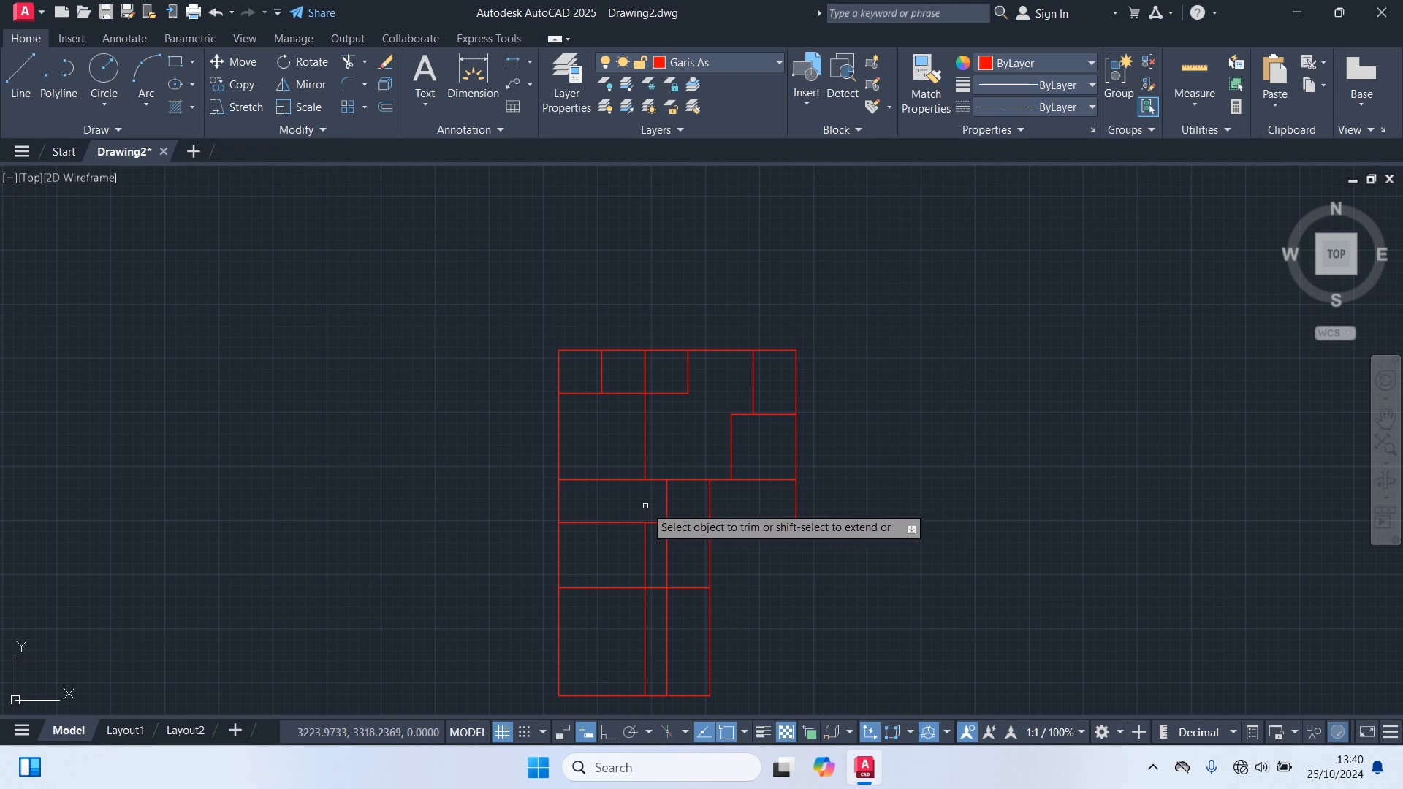
left_click(668, 554)
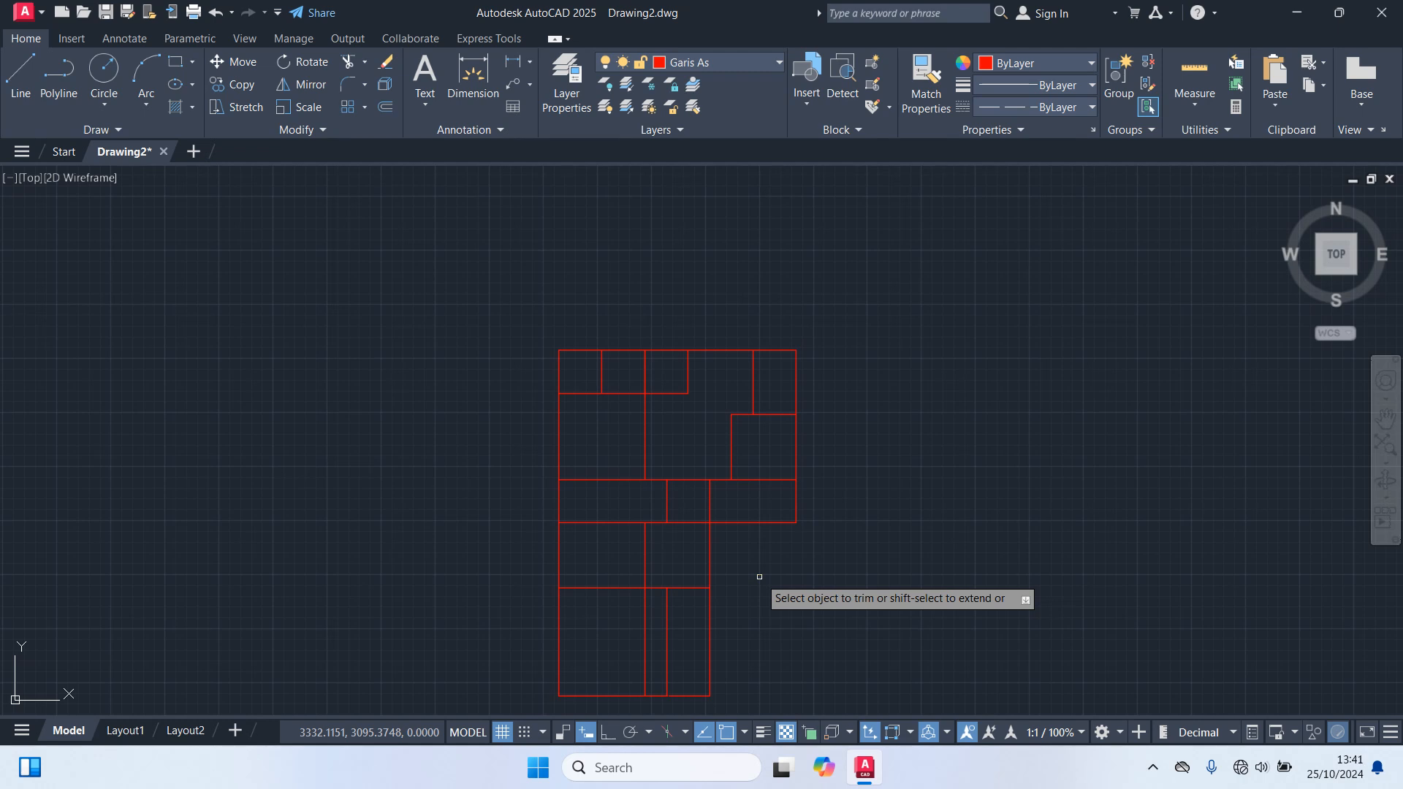
left_click(646, 641)
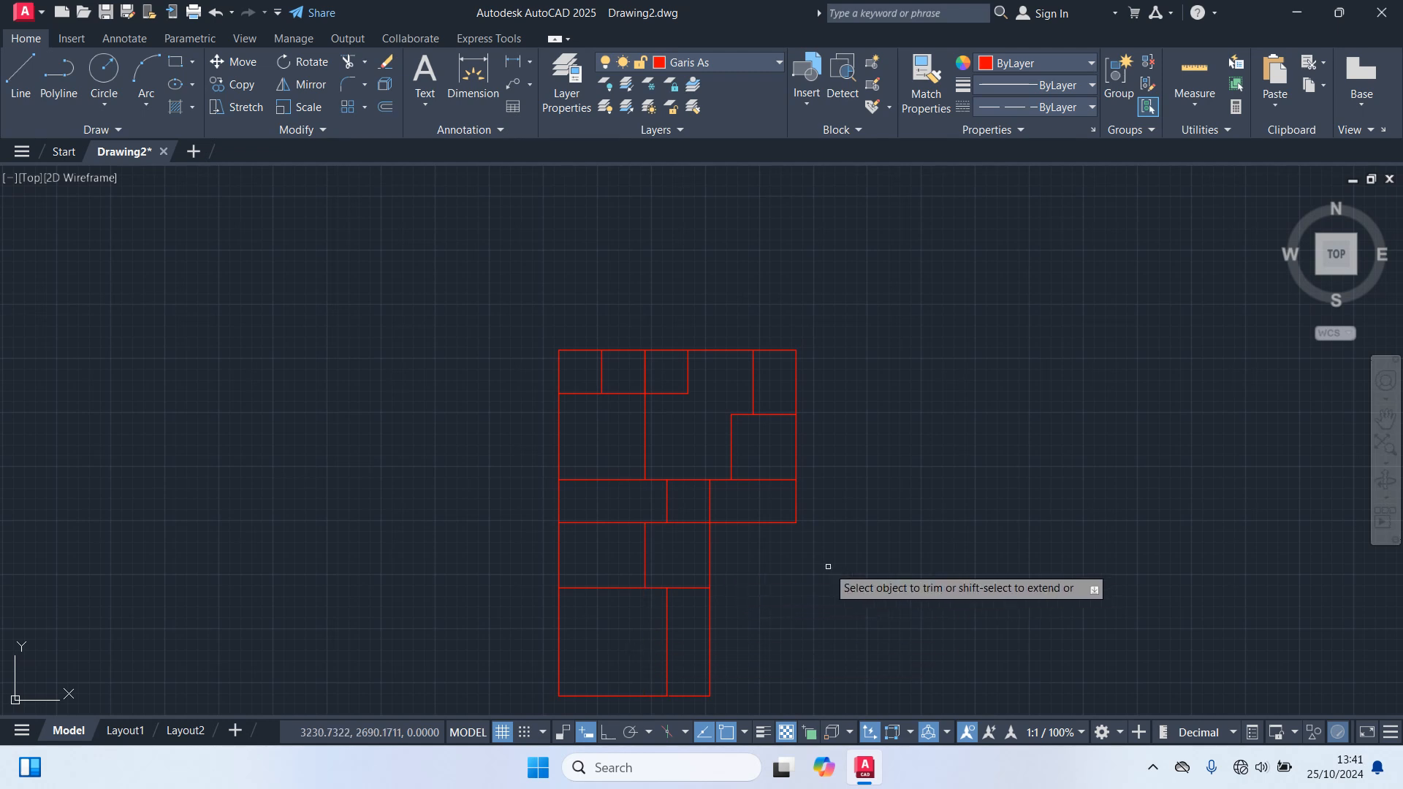
key("Escape")
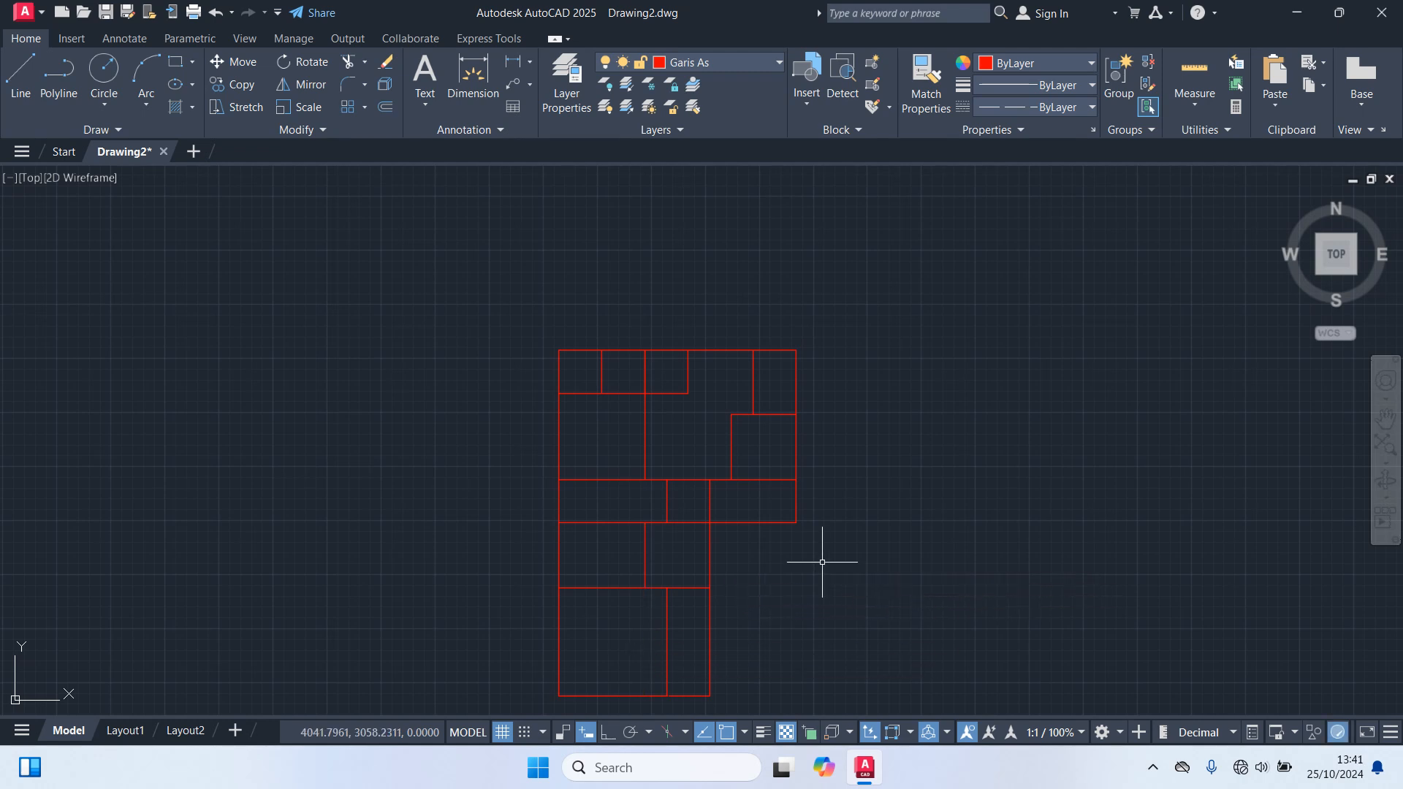
Step: Offset the inner vertical in the bottom row 200 to the left
type("o")
key("Return")
type("200")
key("Return")
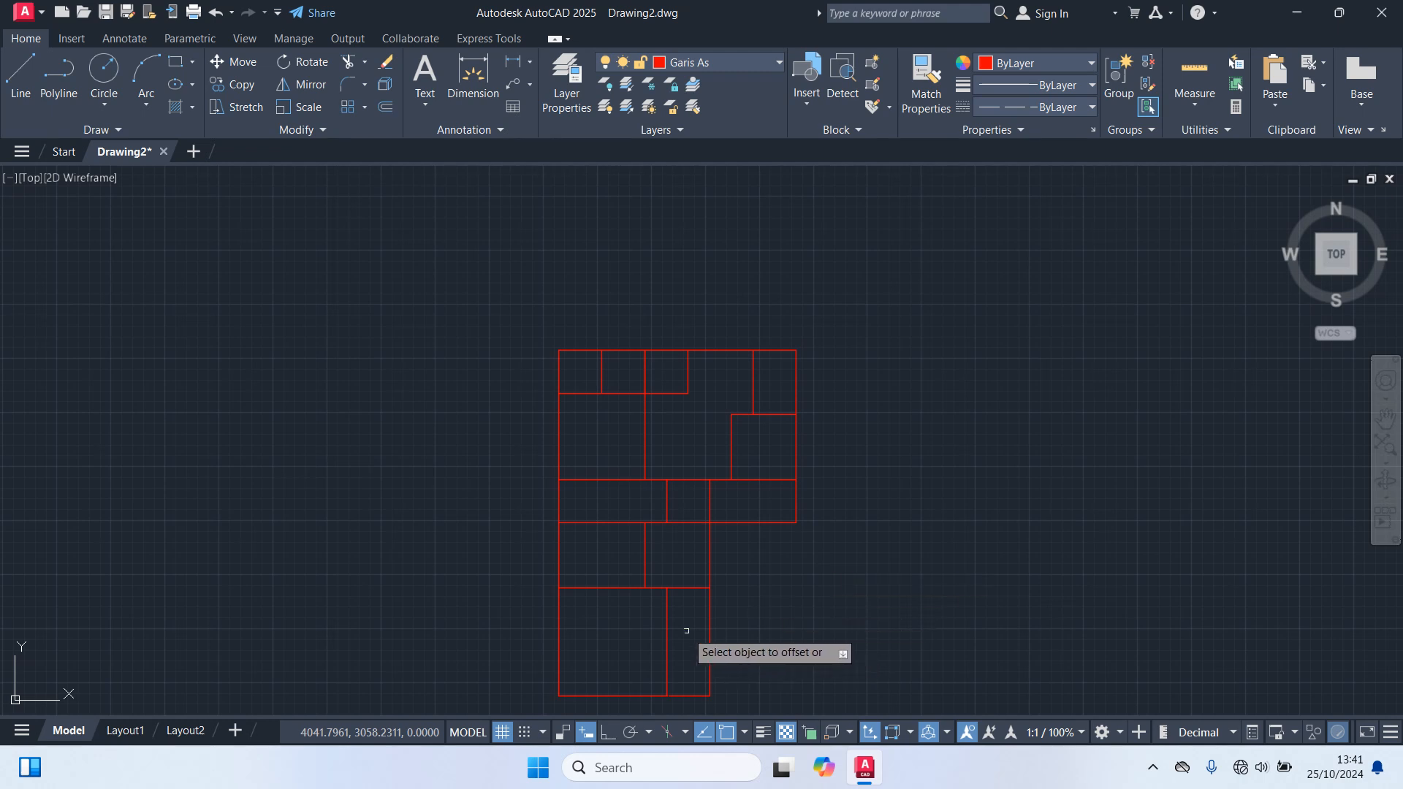
left_click(667, 643)
left_click(596, 642)
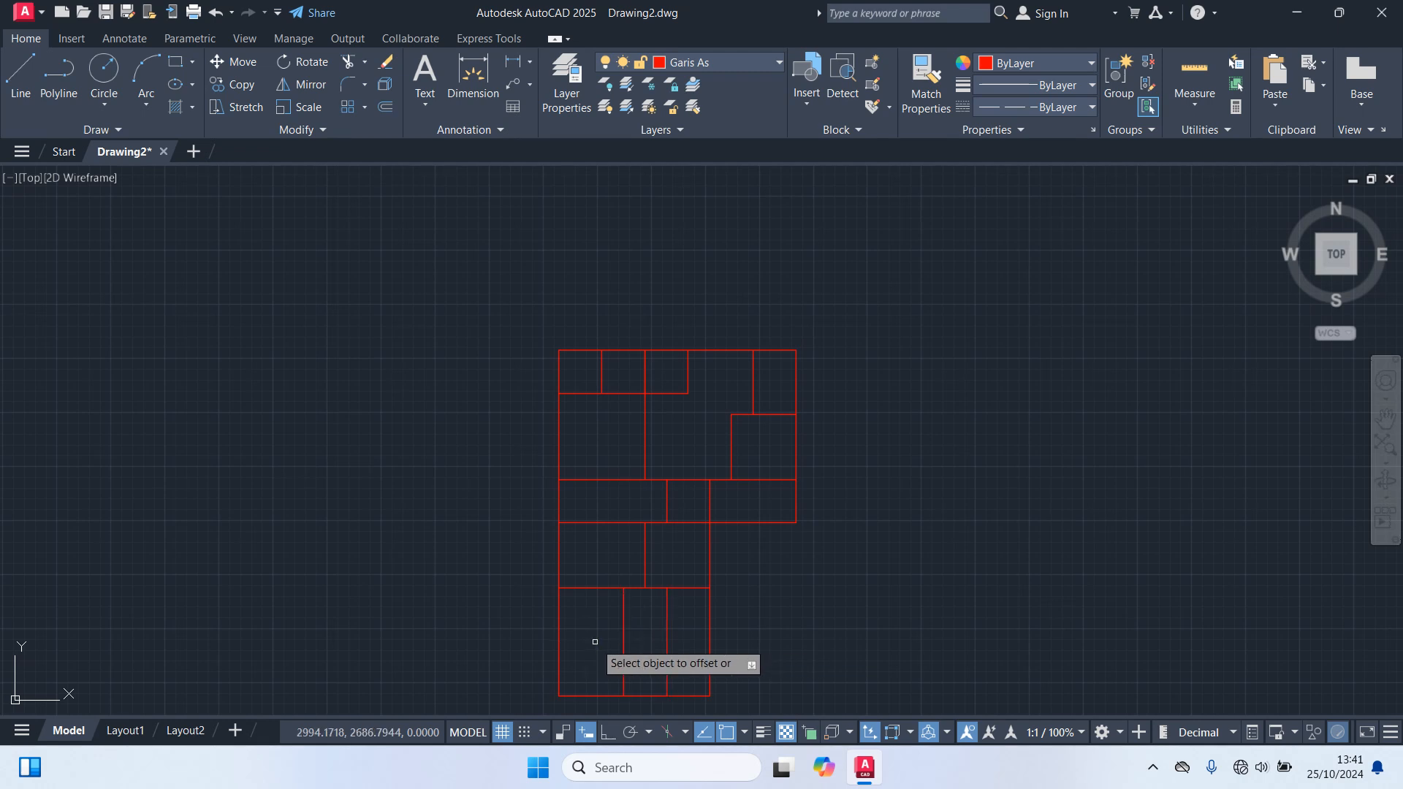
Step: Trim the right inner vertical out of the bottom row and the middle row's top line left of its inner vertical
key("Escape")
type("TR")
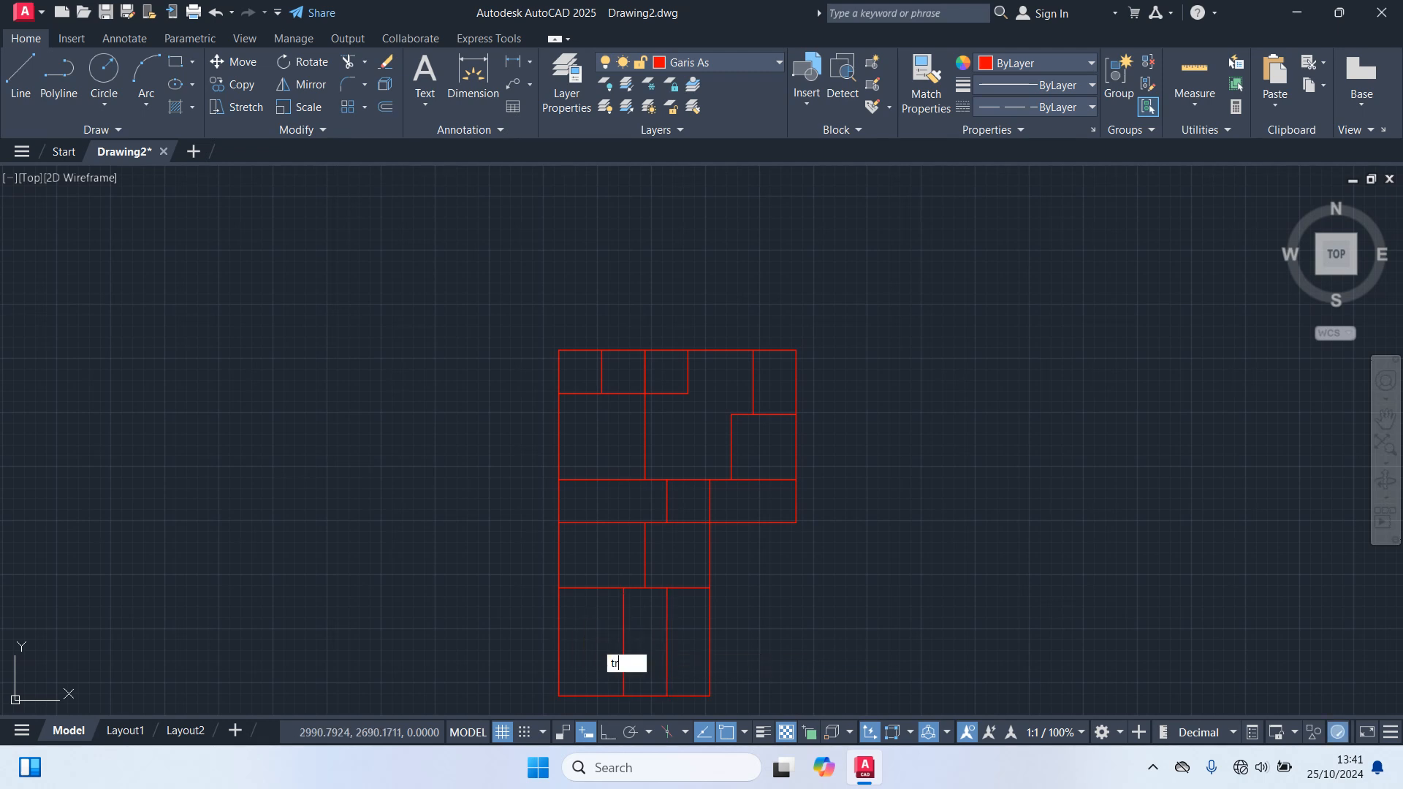
key("Return")
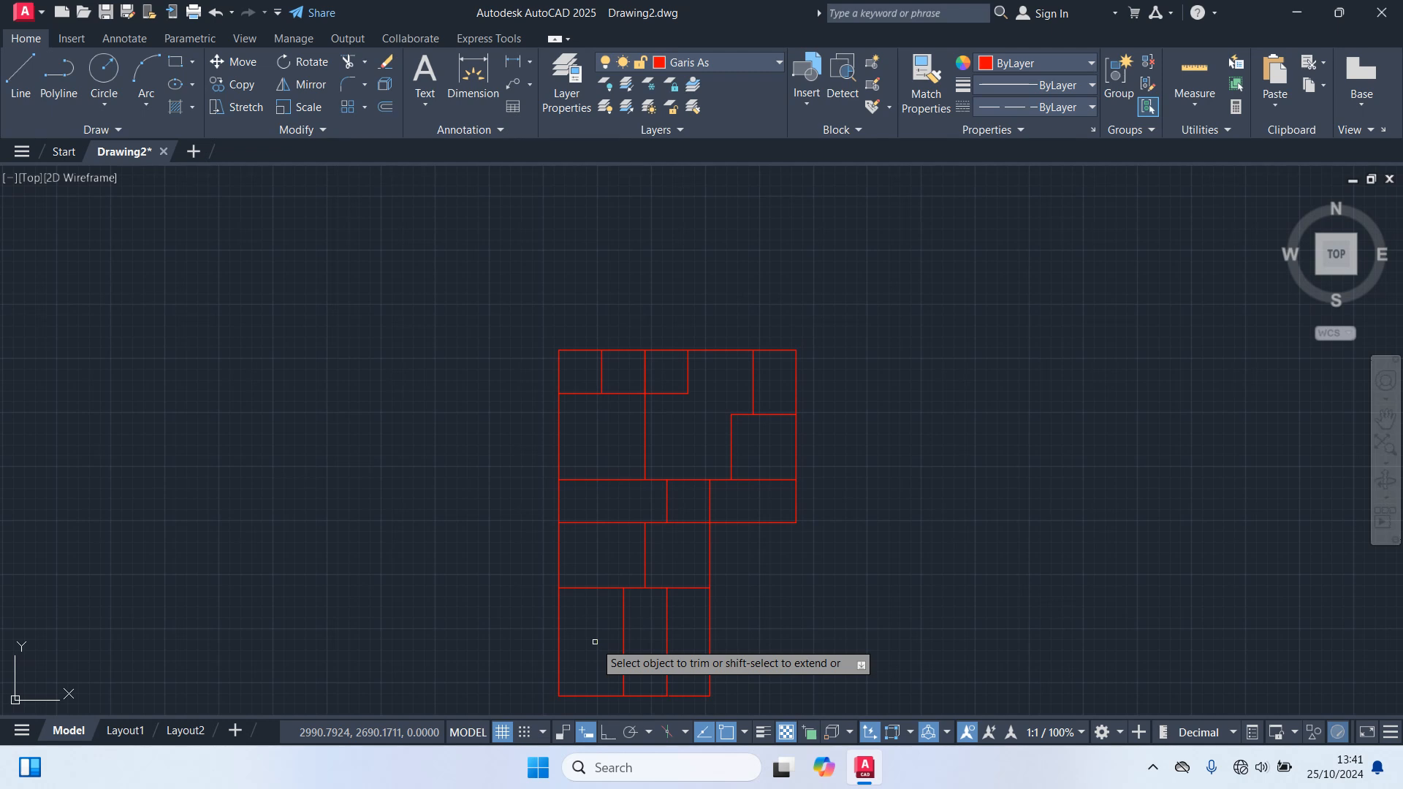
left_click(667, 636)
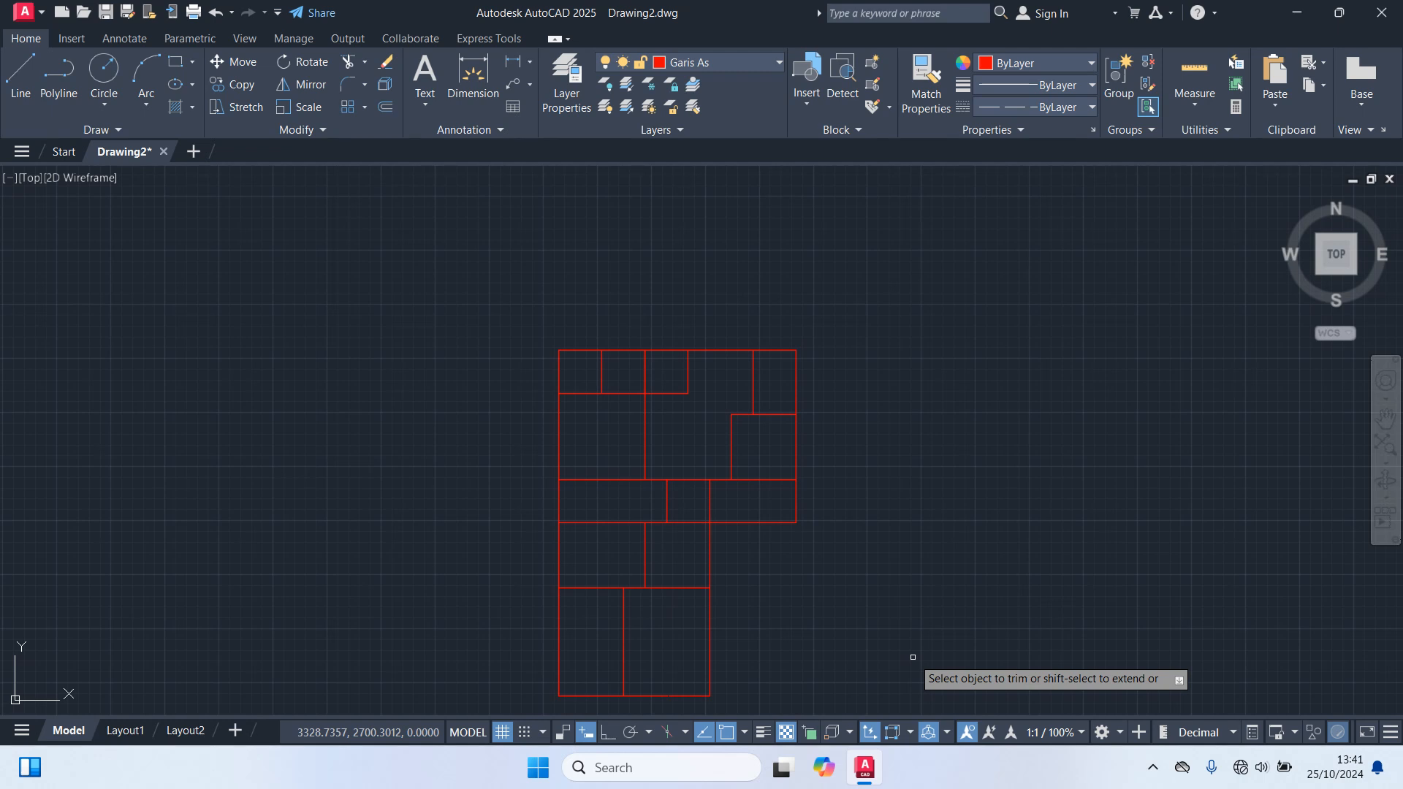
left_click(594, 522)
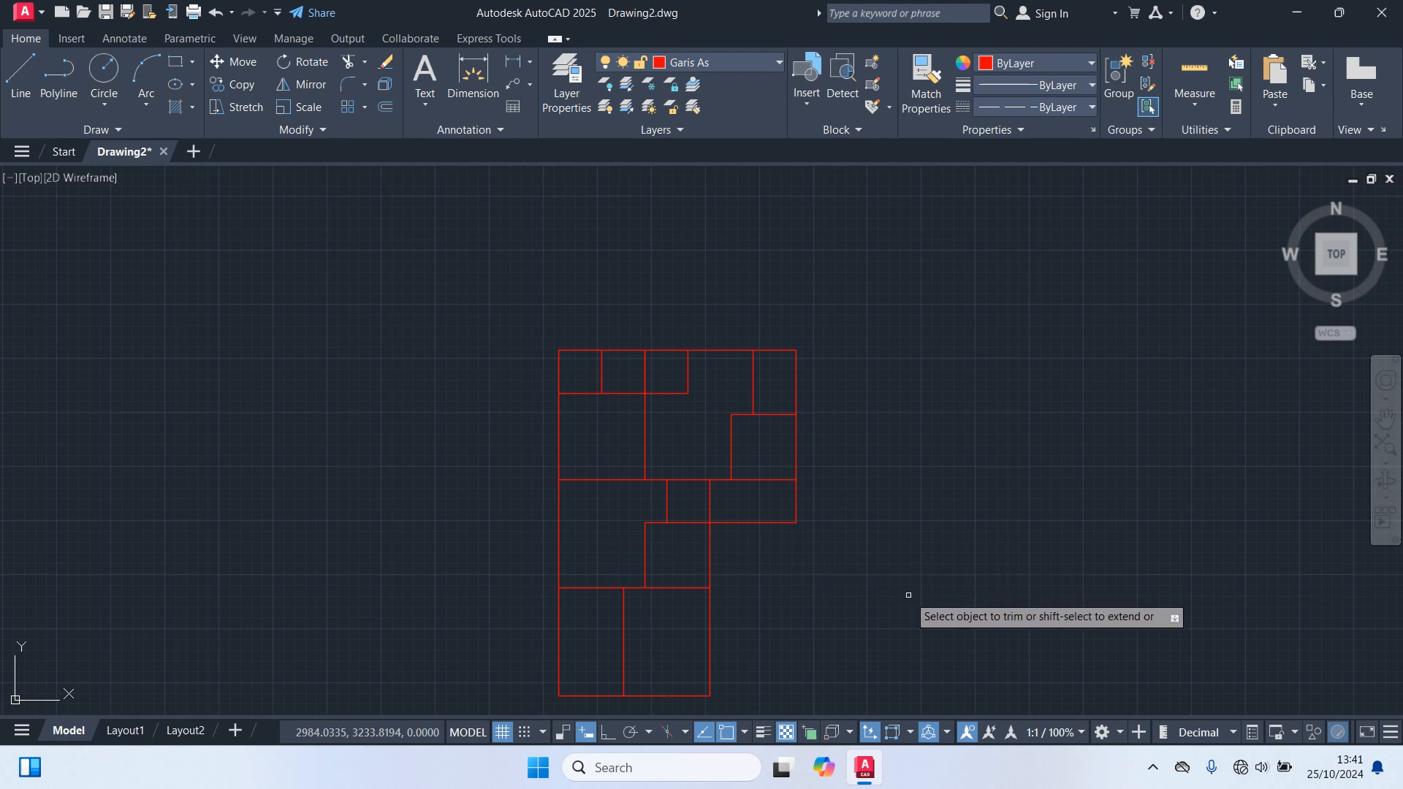
Step: Offset the horizontal line between the middle and bottom rows 300 downward
scroll(903, 609, "up", 2)
middle_click_drag(902, 609, 894, 473)
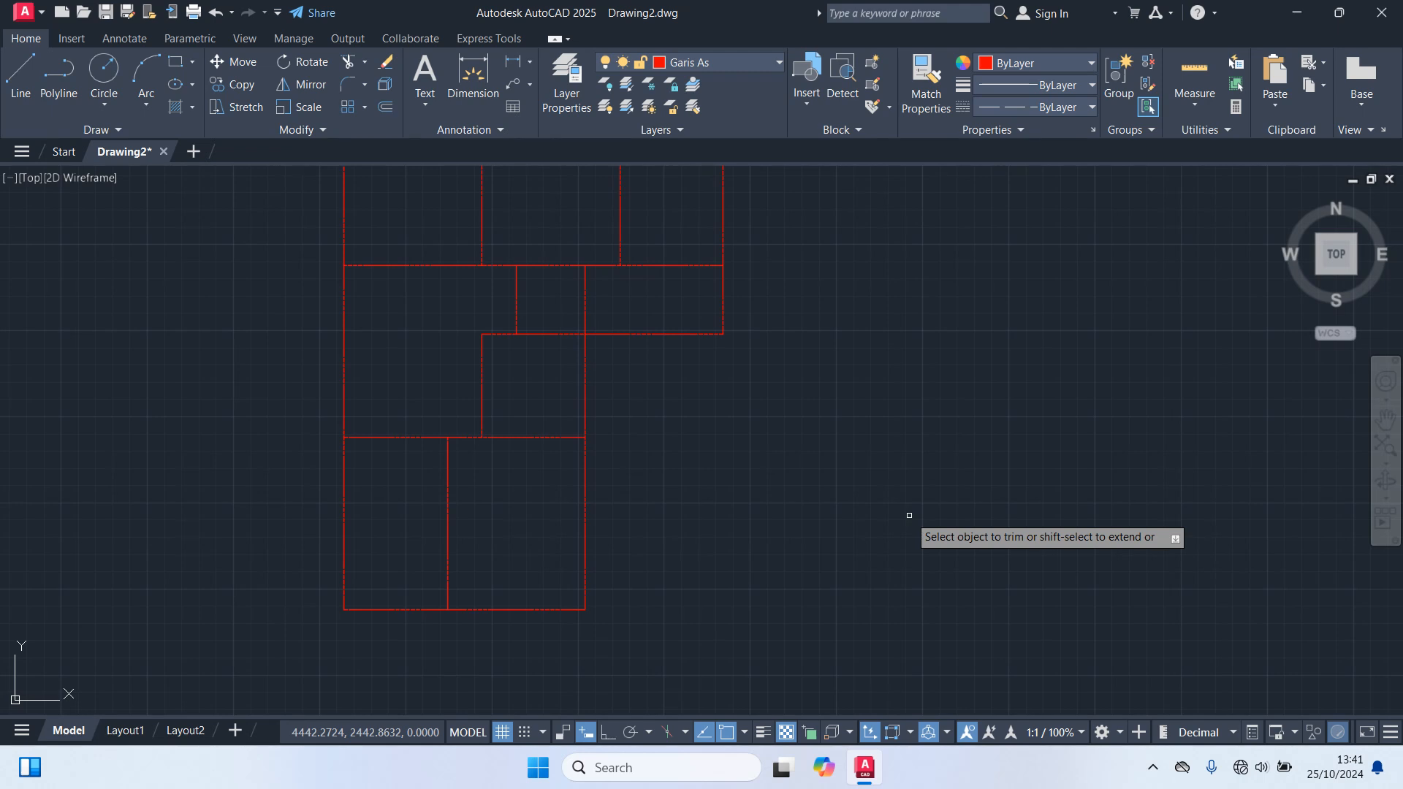
key("Escape")
type("o")
key("Return")
type("00")
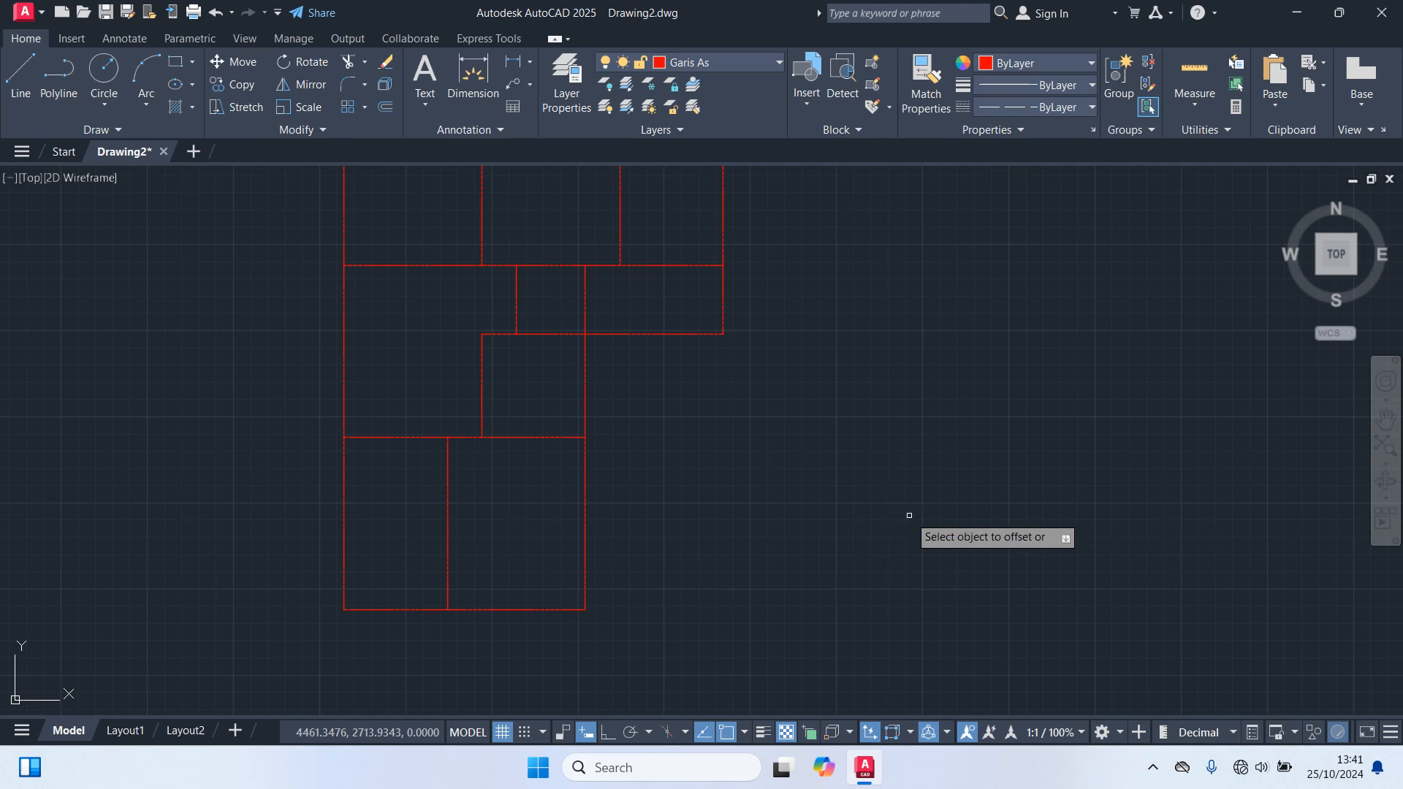
left_click(530, 437)
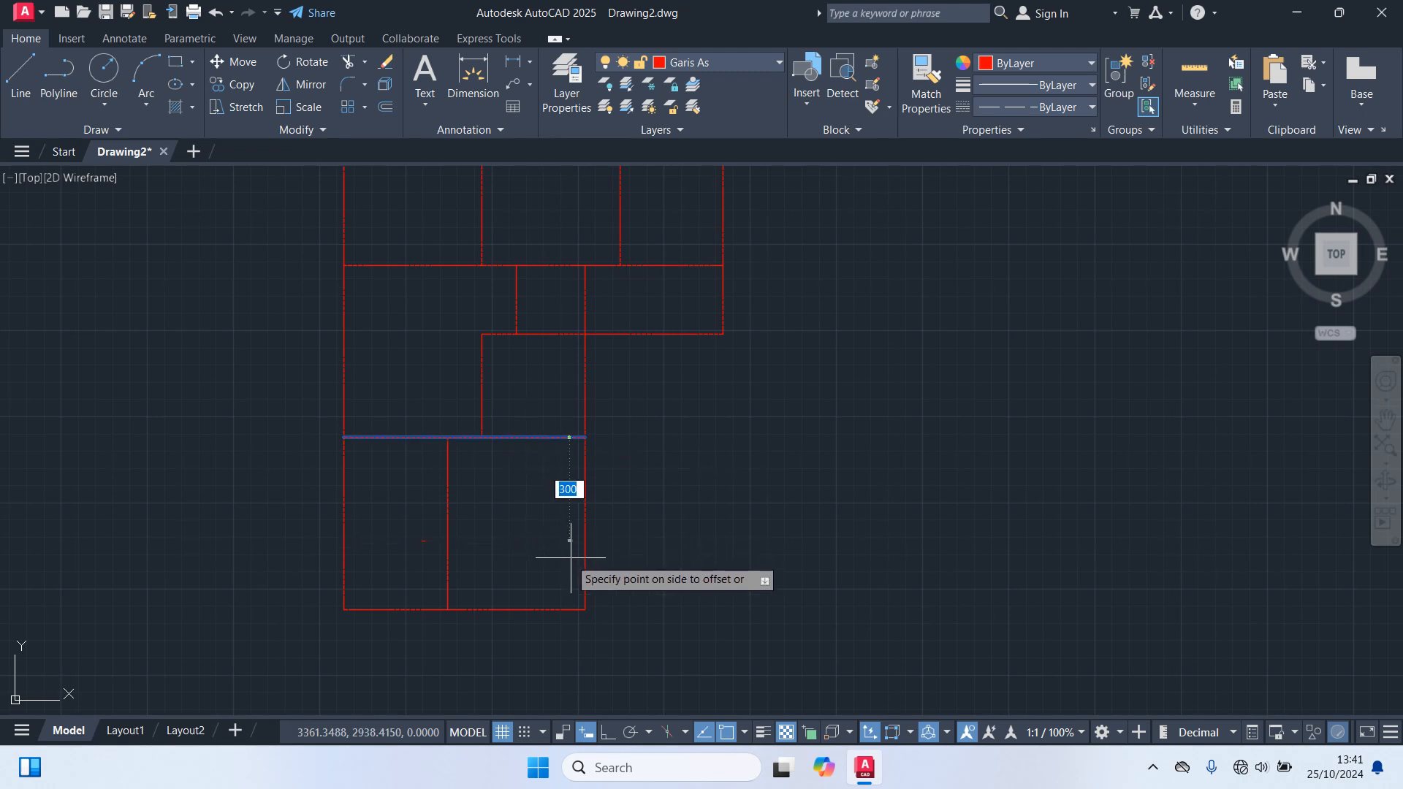
right_click(571, 558)
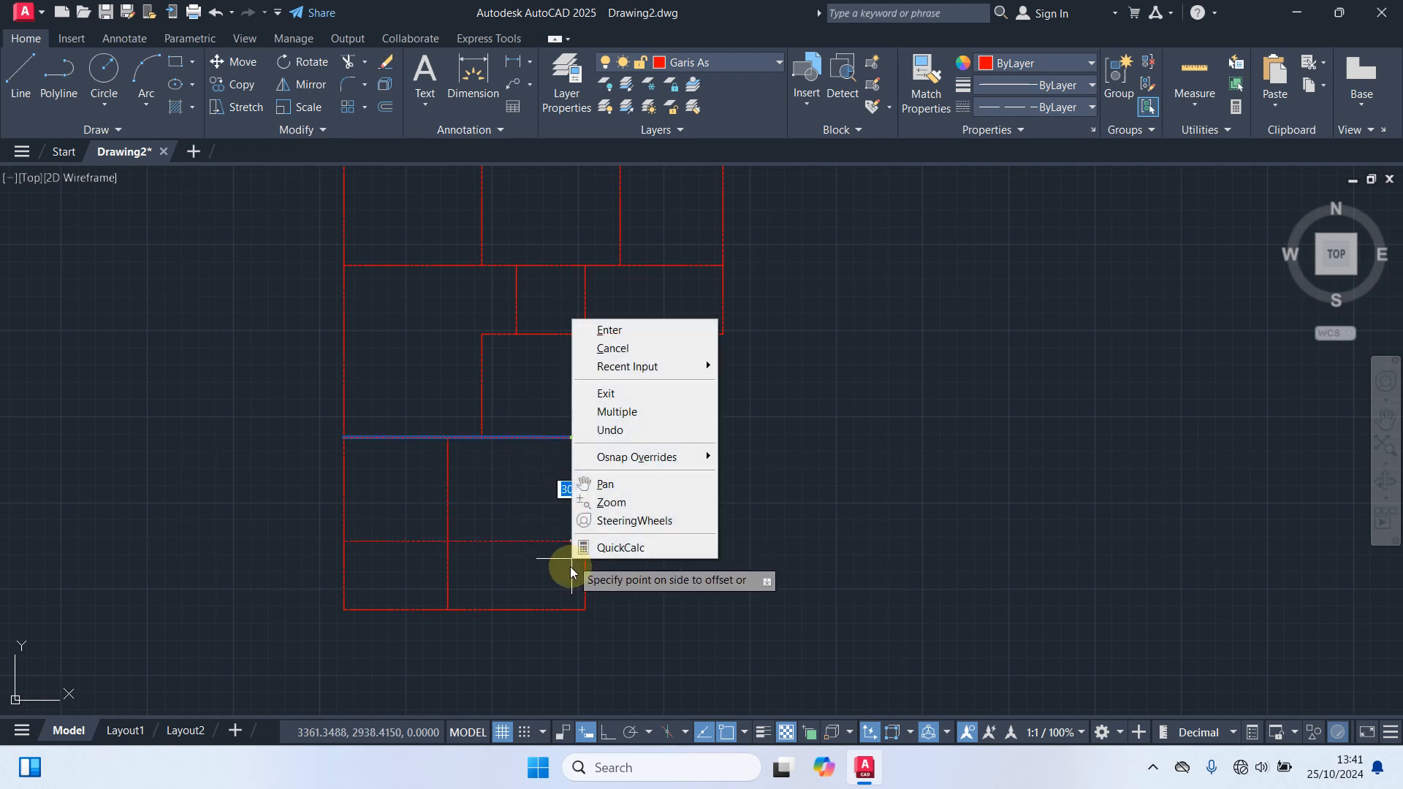
left_click(570, 567)
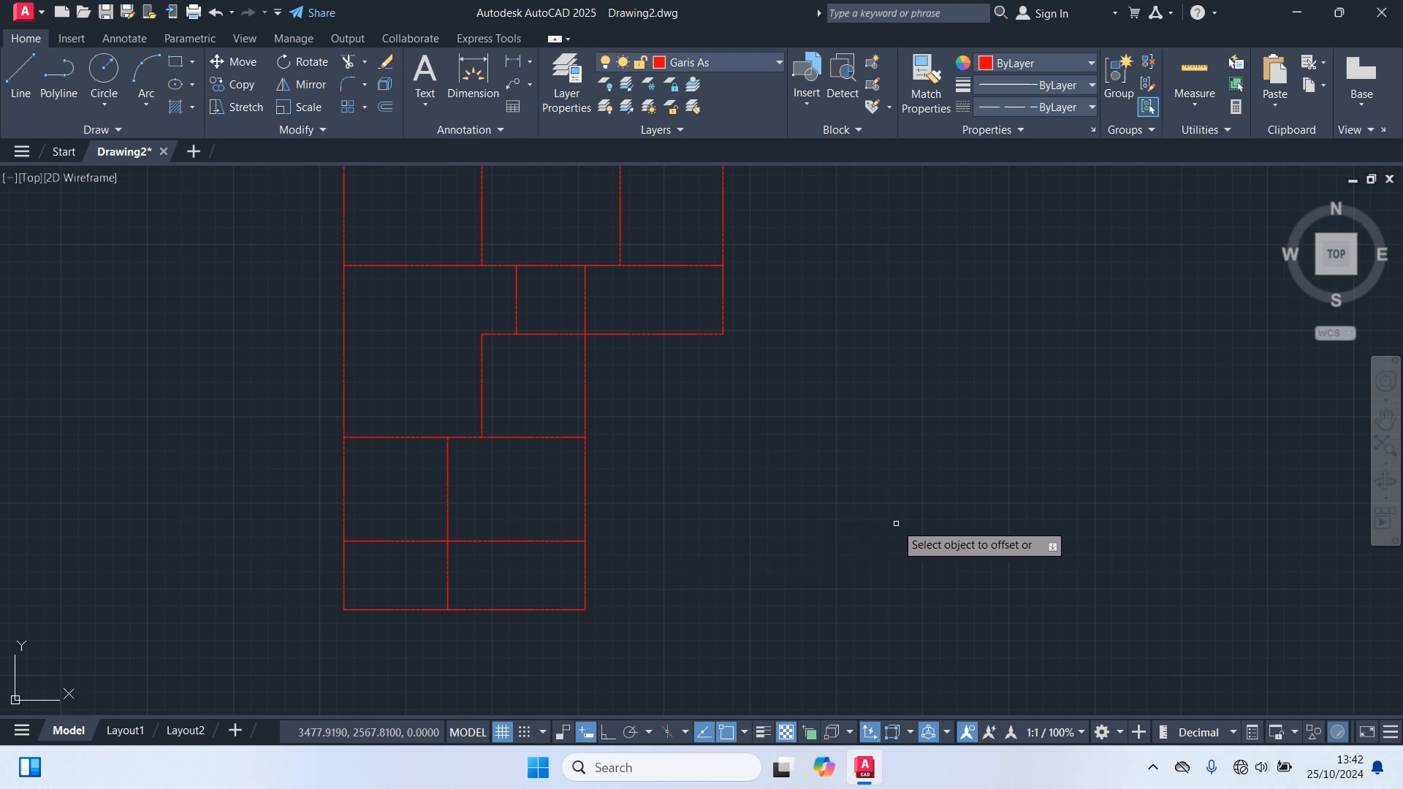
Step: Offset the new horizontal line in the bottom row 50 further downward
key("Escape")
key("space")
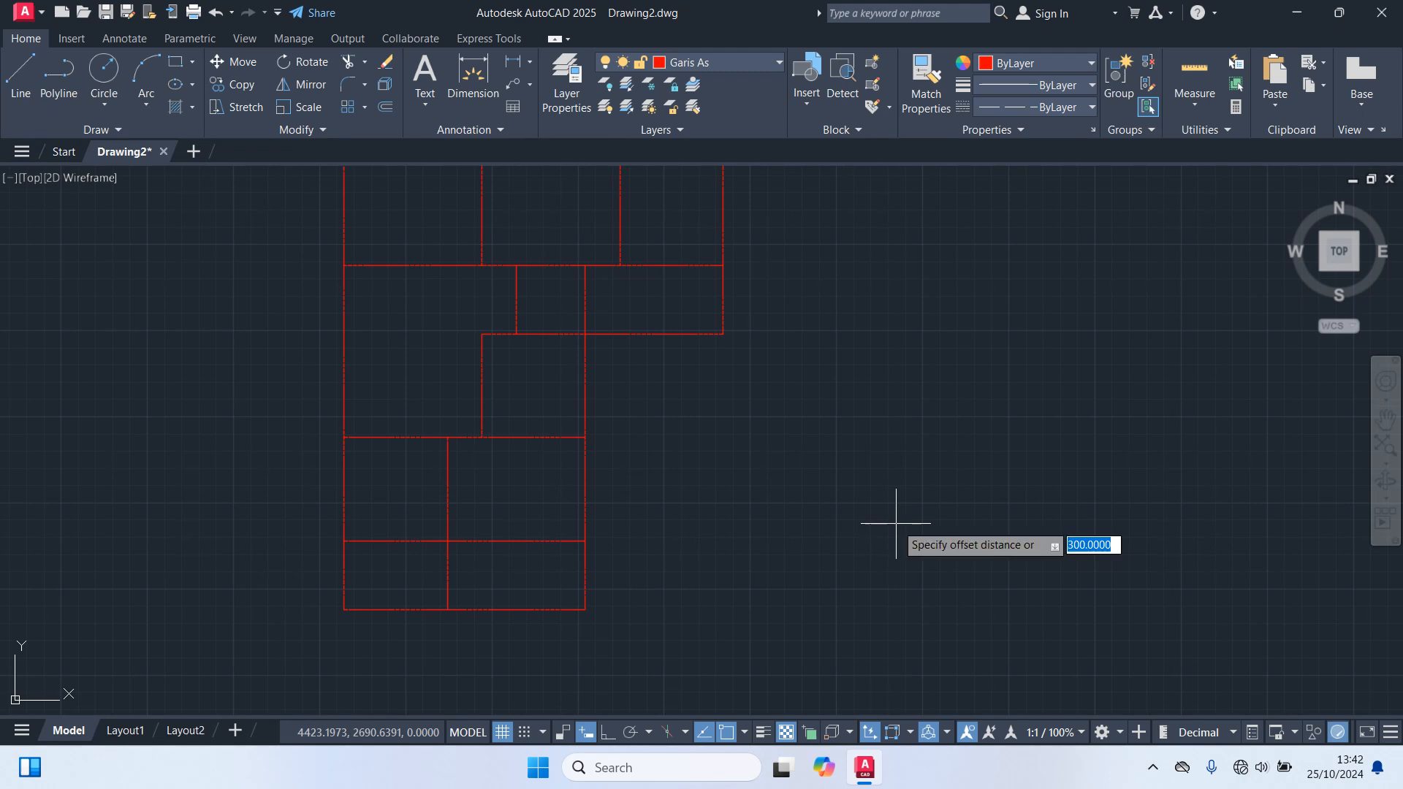
type("150")
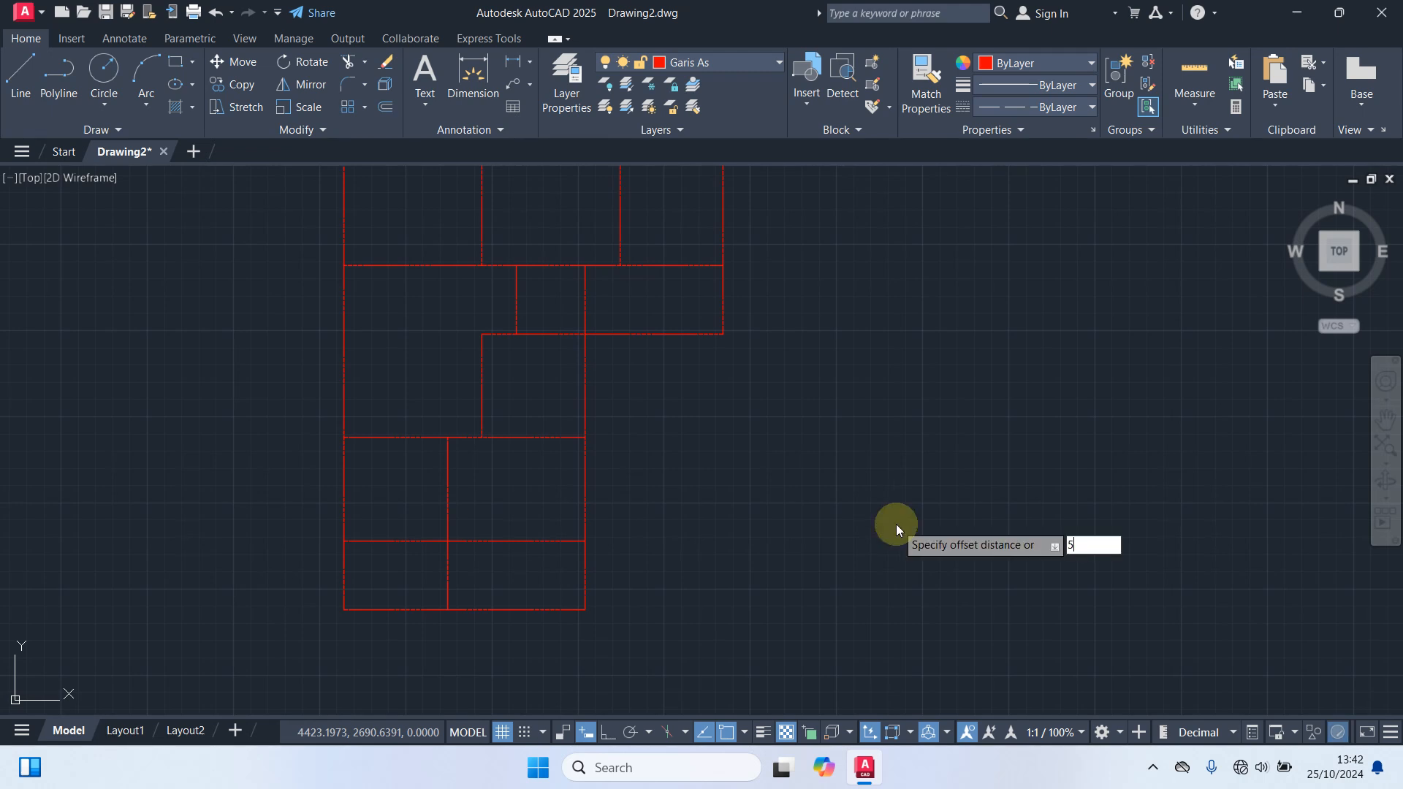
key("Return")
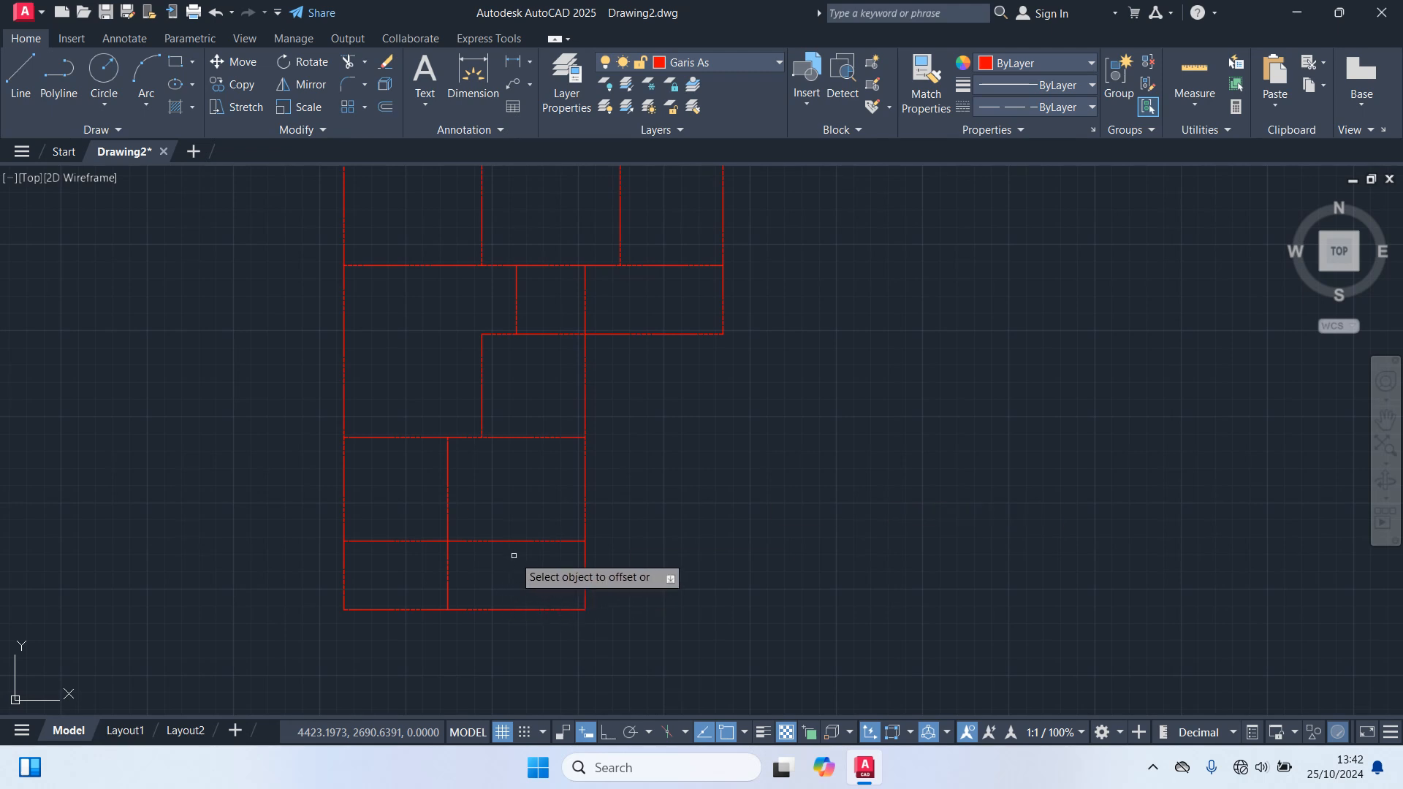
left_click(485, 540)
left_click(504, 564)
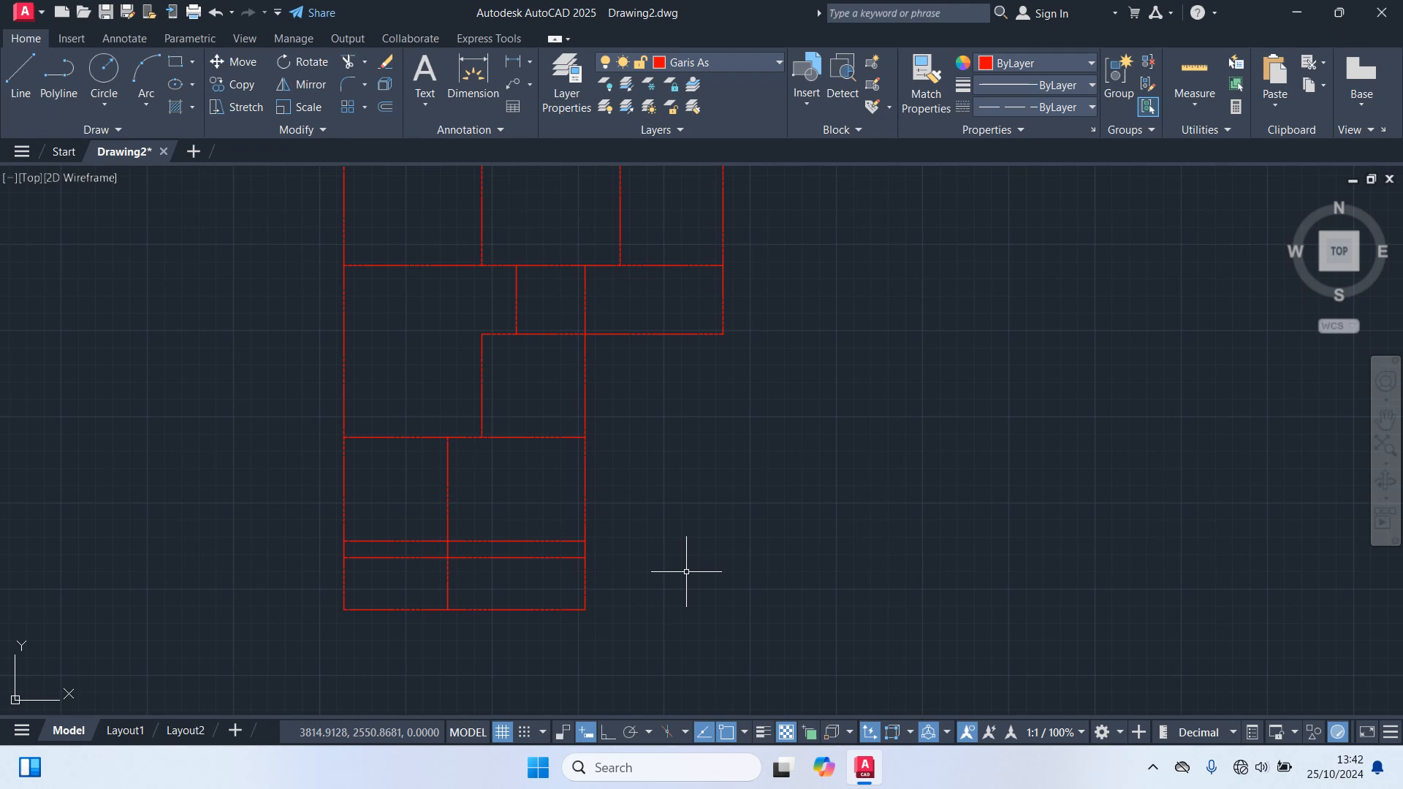
Step: Trim the bottom row so the left room ends at the lower offset line and the right part keeps only the upper one
key("Return")
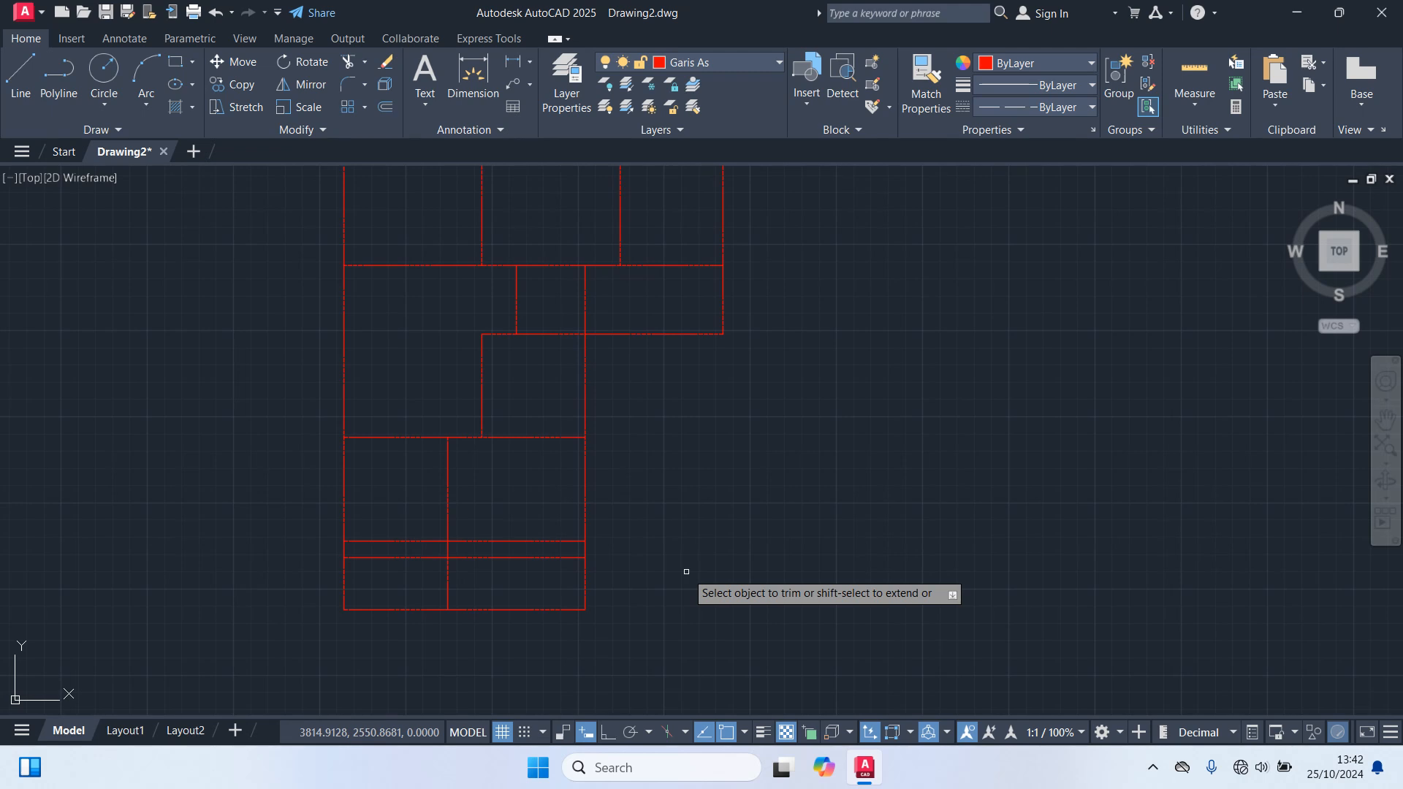
left_click(407, 607)
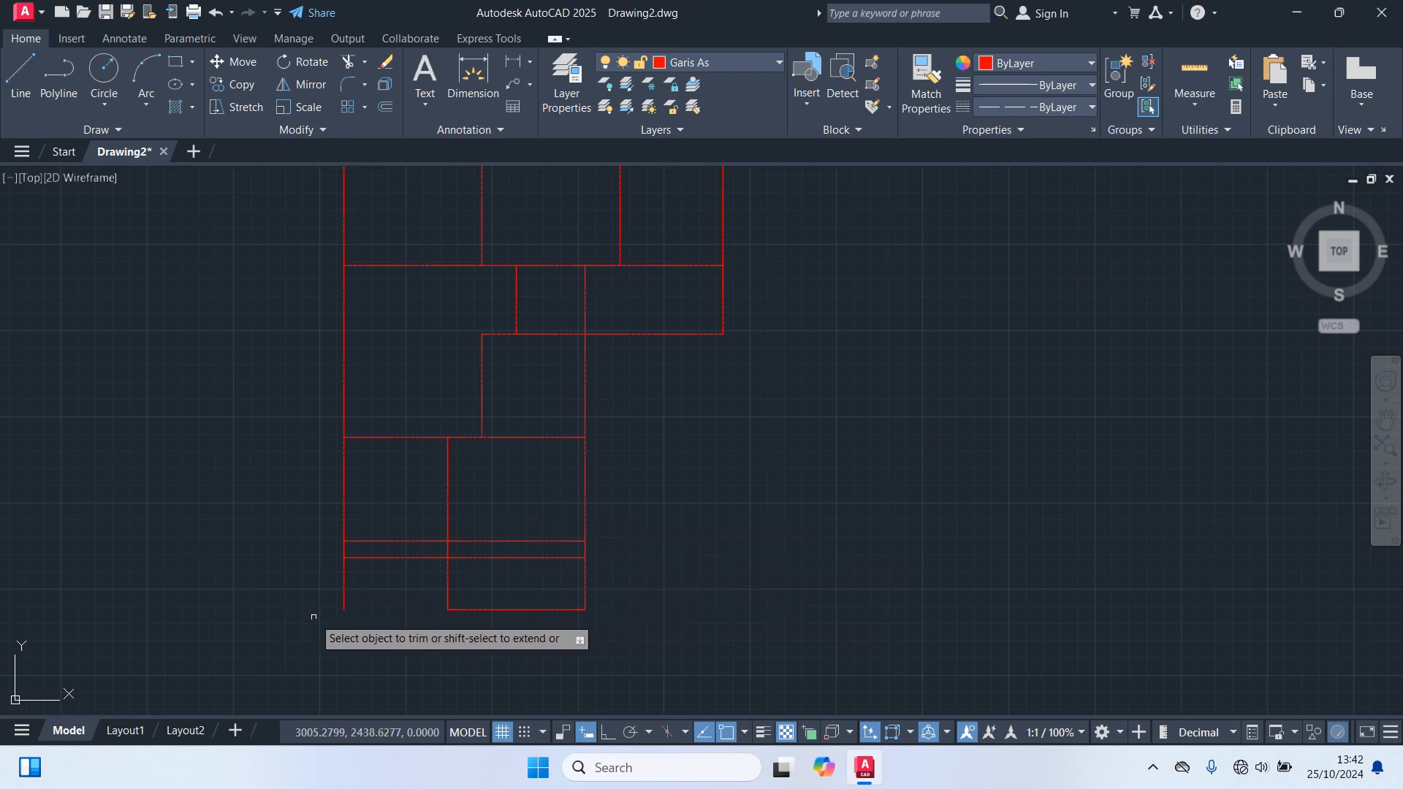
left_click(344, 585)
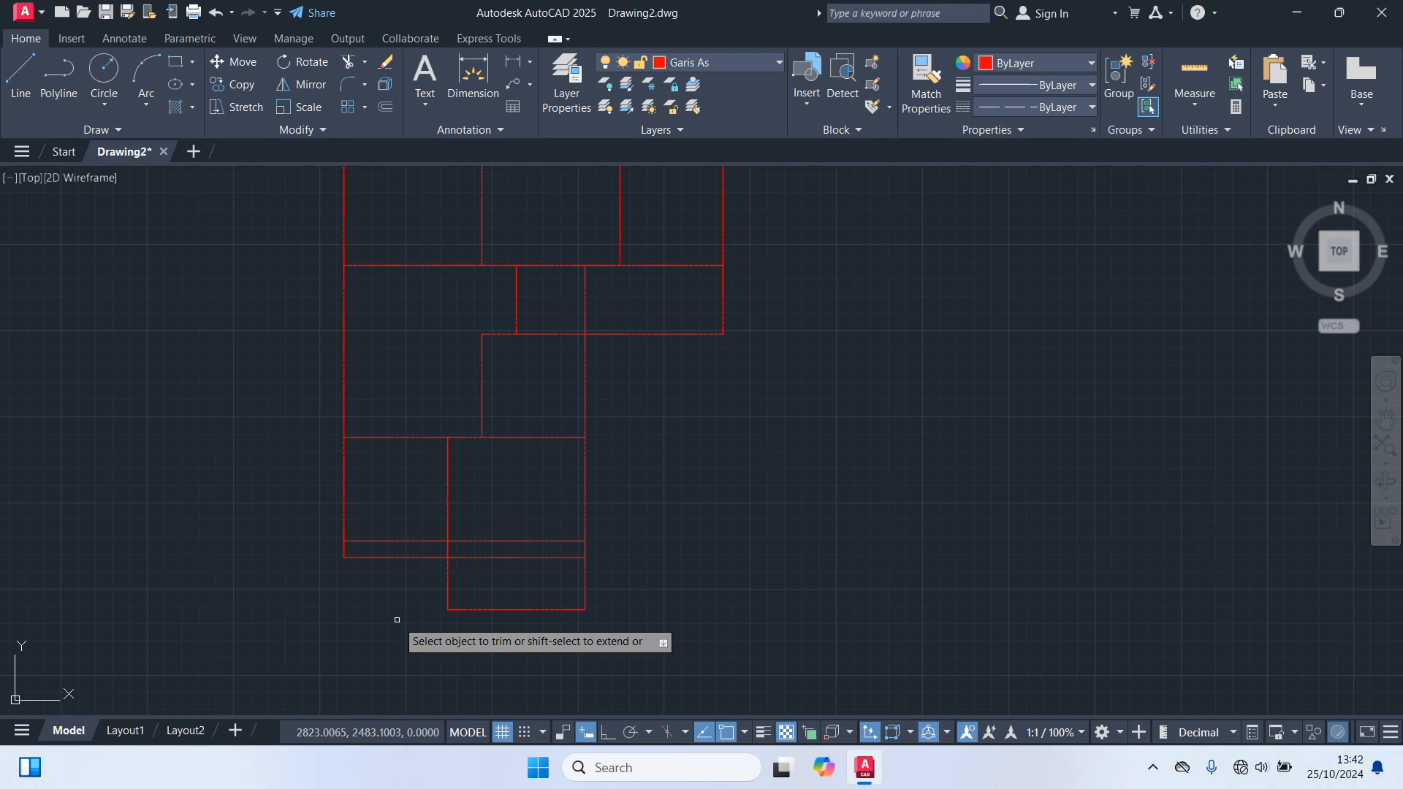
left_click(407, 541)
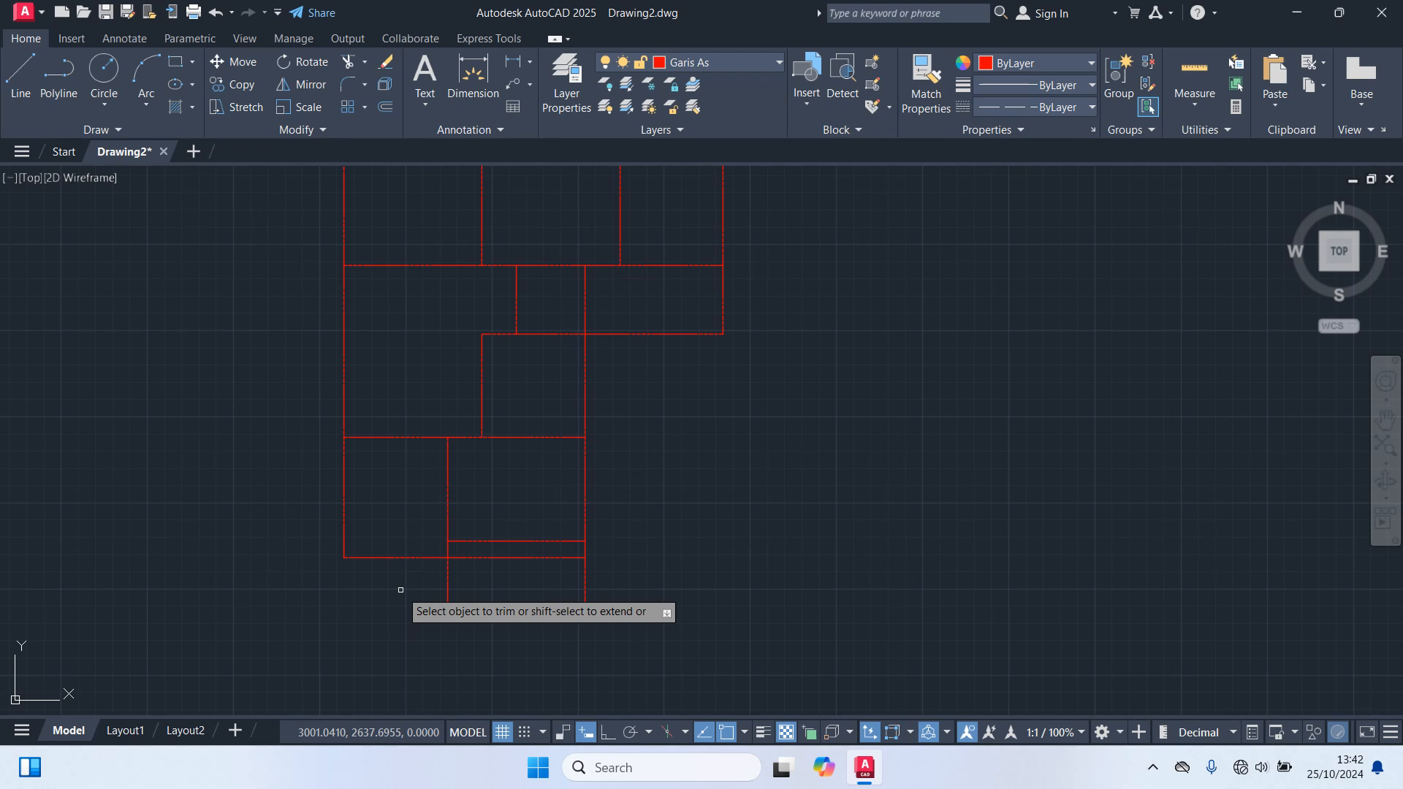
left_click(482, 557)
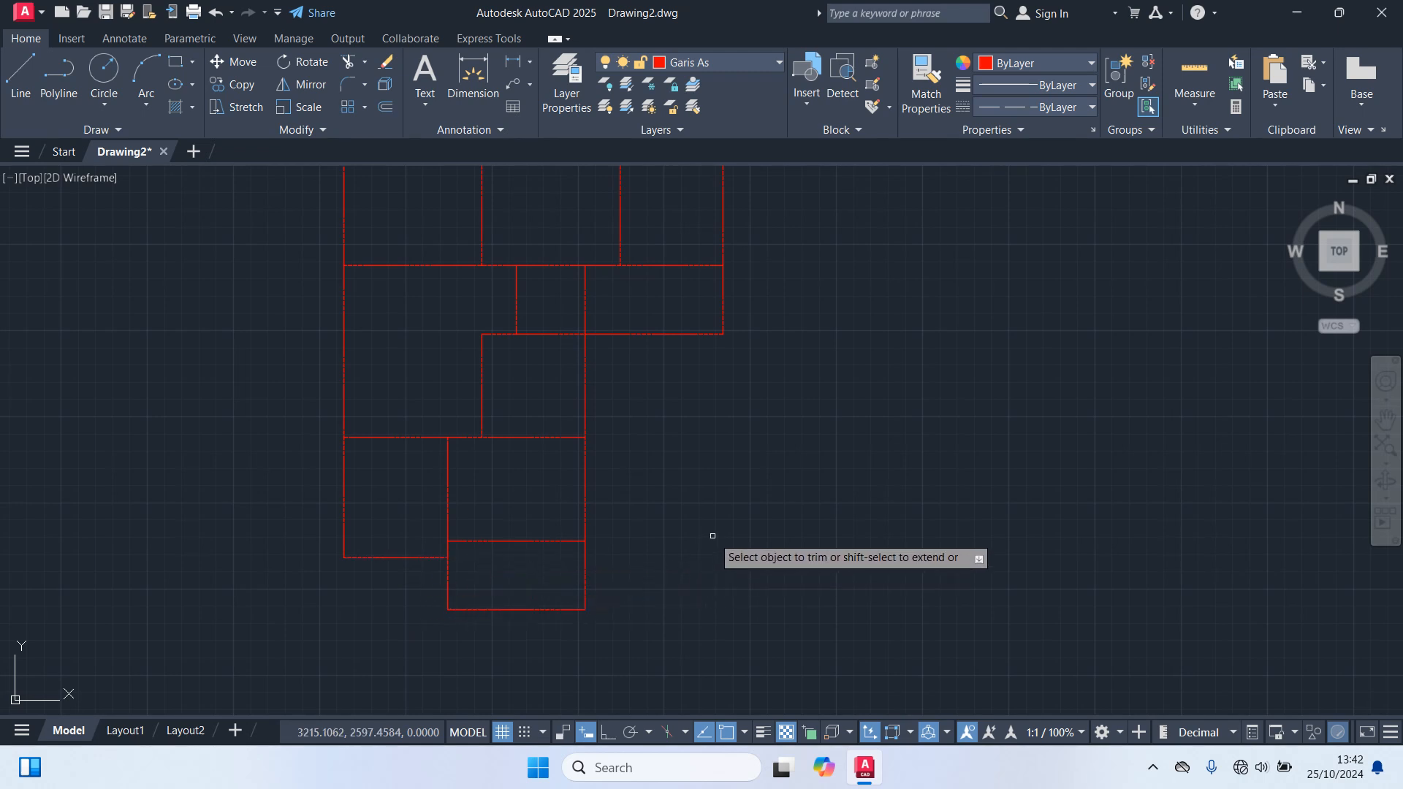
key("Escape")
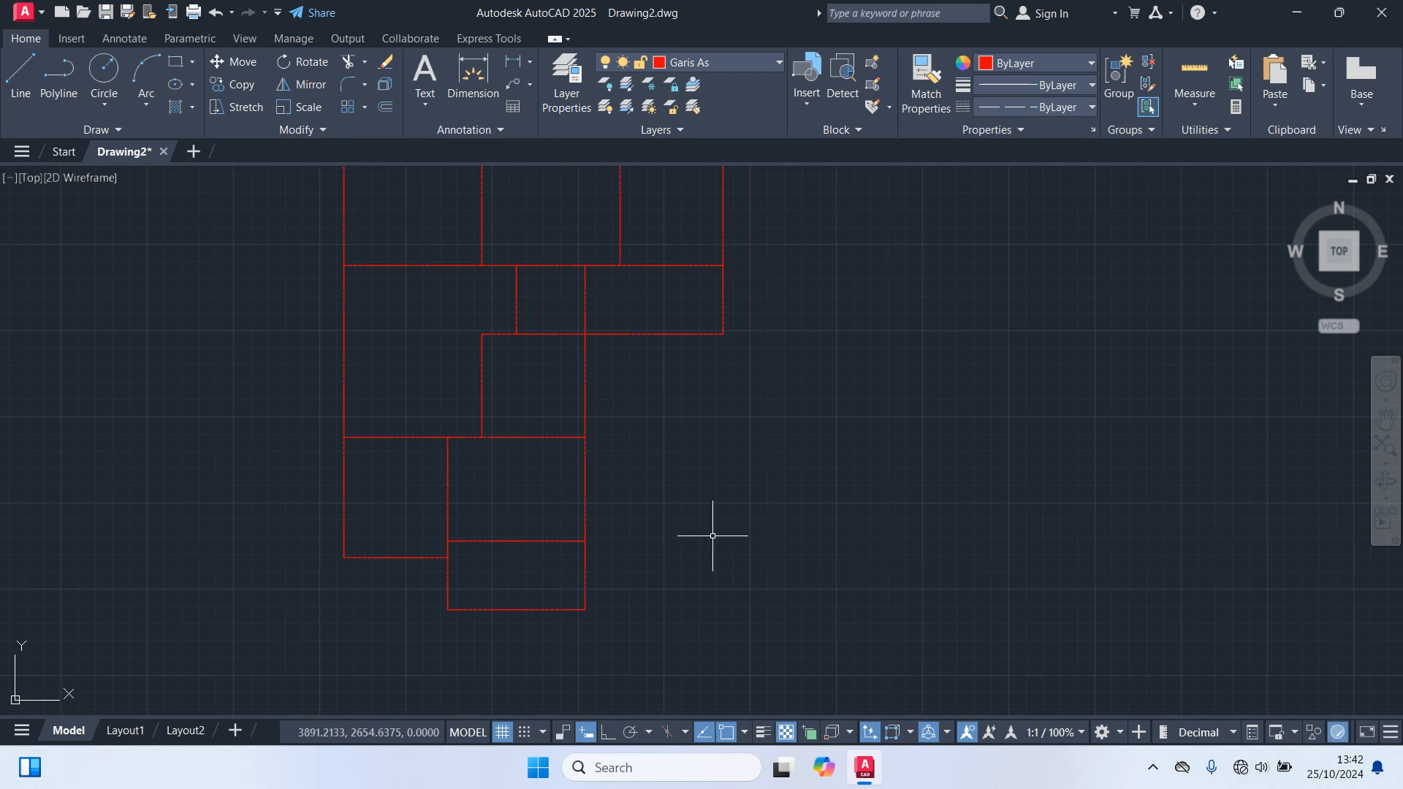
Step: Make Kolom the current layer
scroll(812, 529, "down", 2)
middle_click_drag(762, 478, 845, 482)
scroll(844, 482, "up", 2)
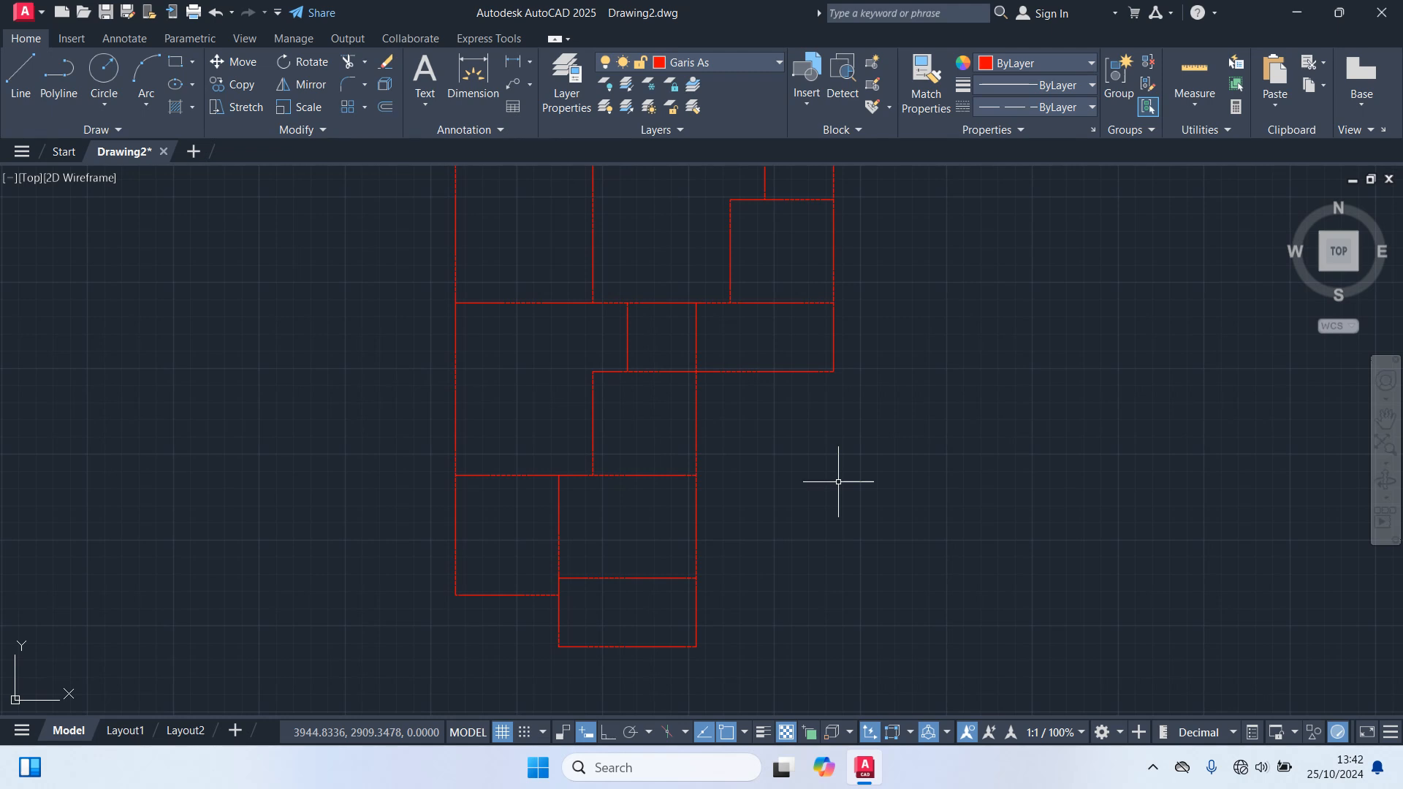
mouse_move(836, 481)
middle_mouse_down()
mouse_move(874, 563)
mouse_move(864, 543)
middle_mouse_up()
scroll(864, 544, "down", 2)
scroll(852, 501, "up", 2)
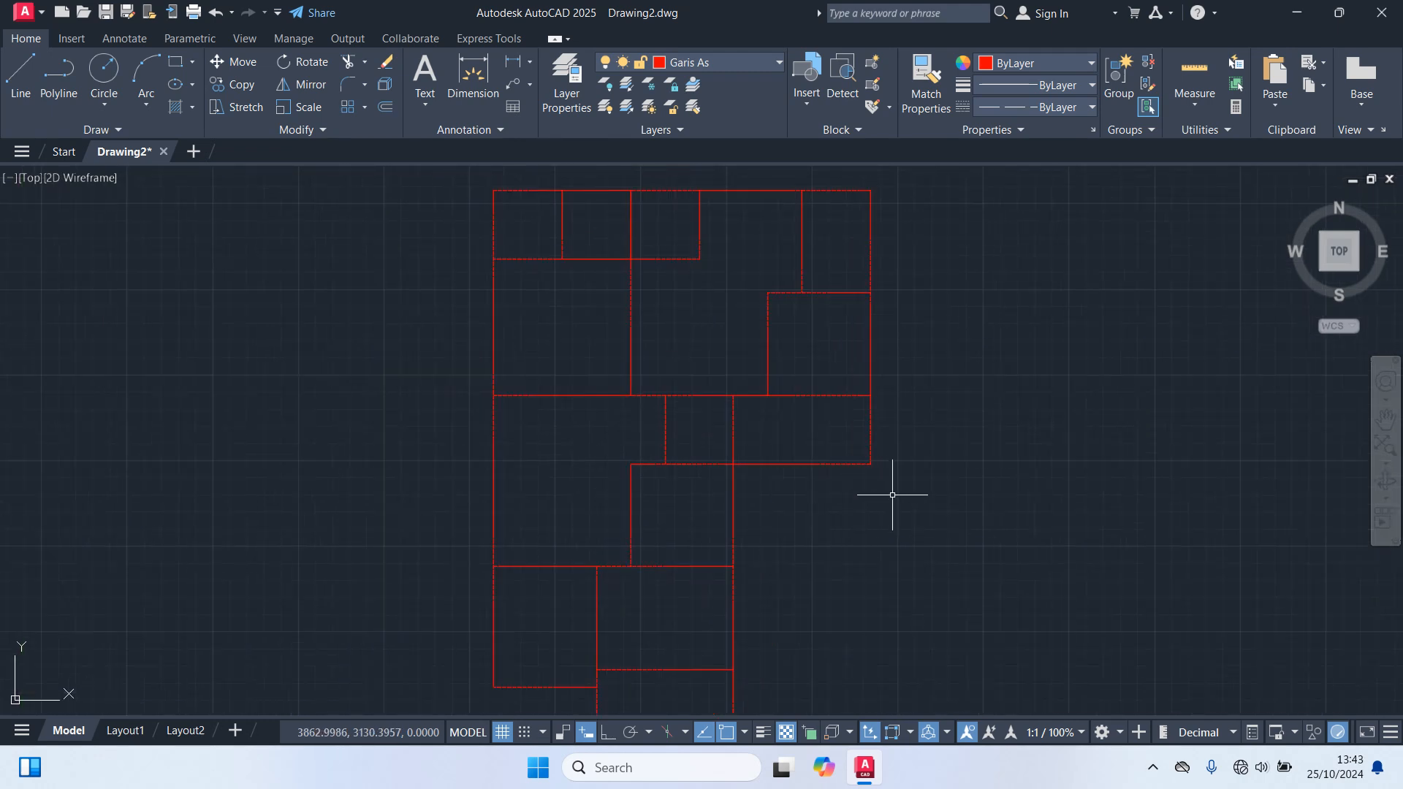
left_click(710, 62)
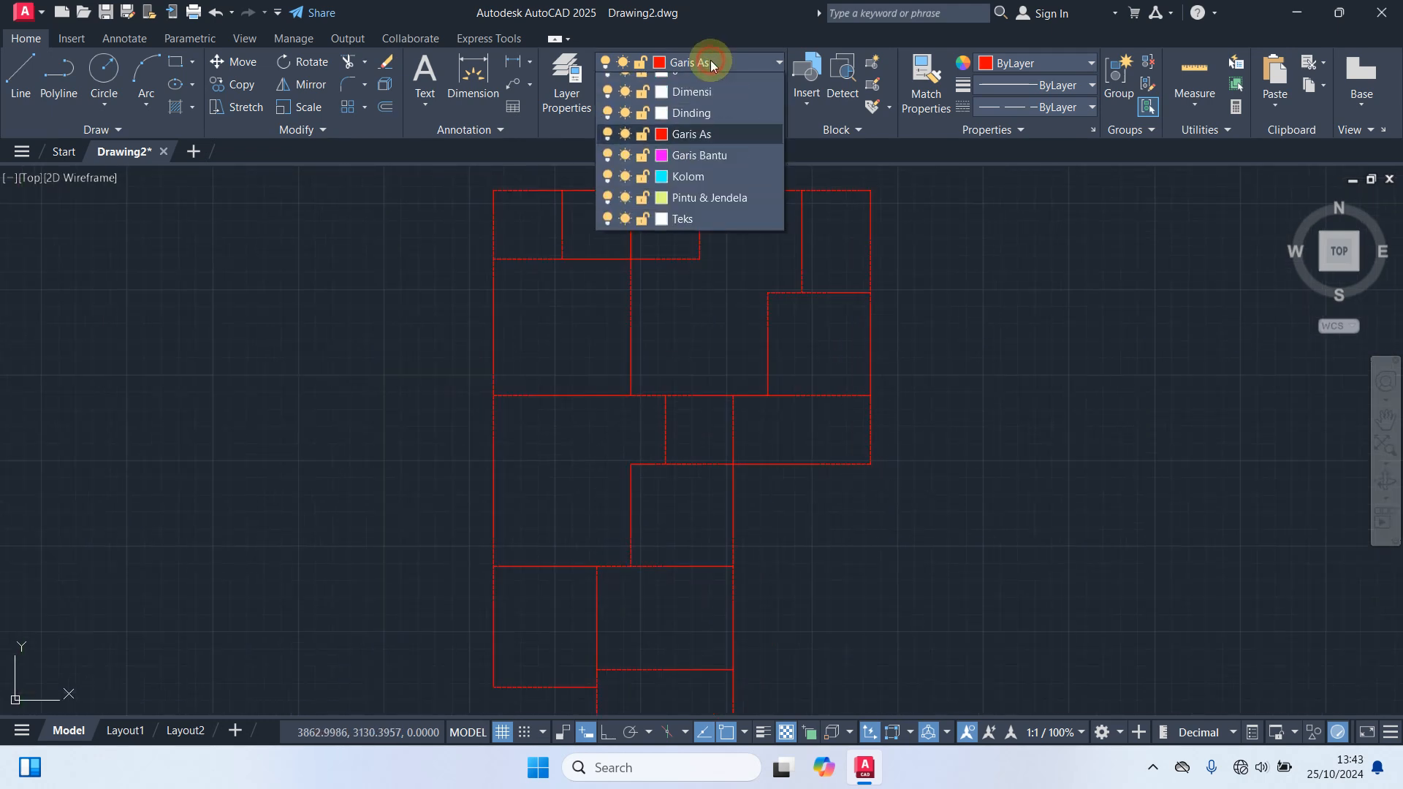
left_click(688, 191)
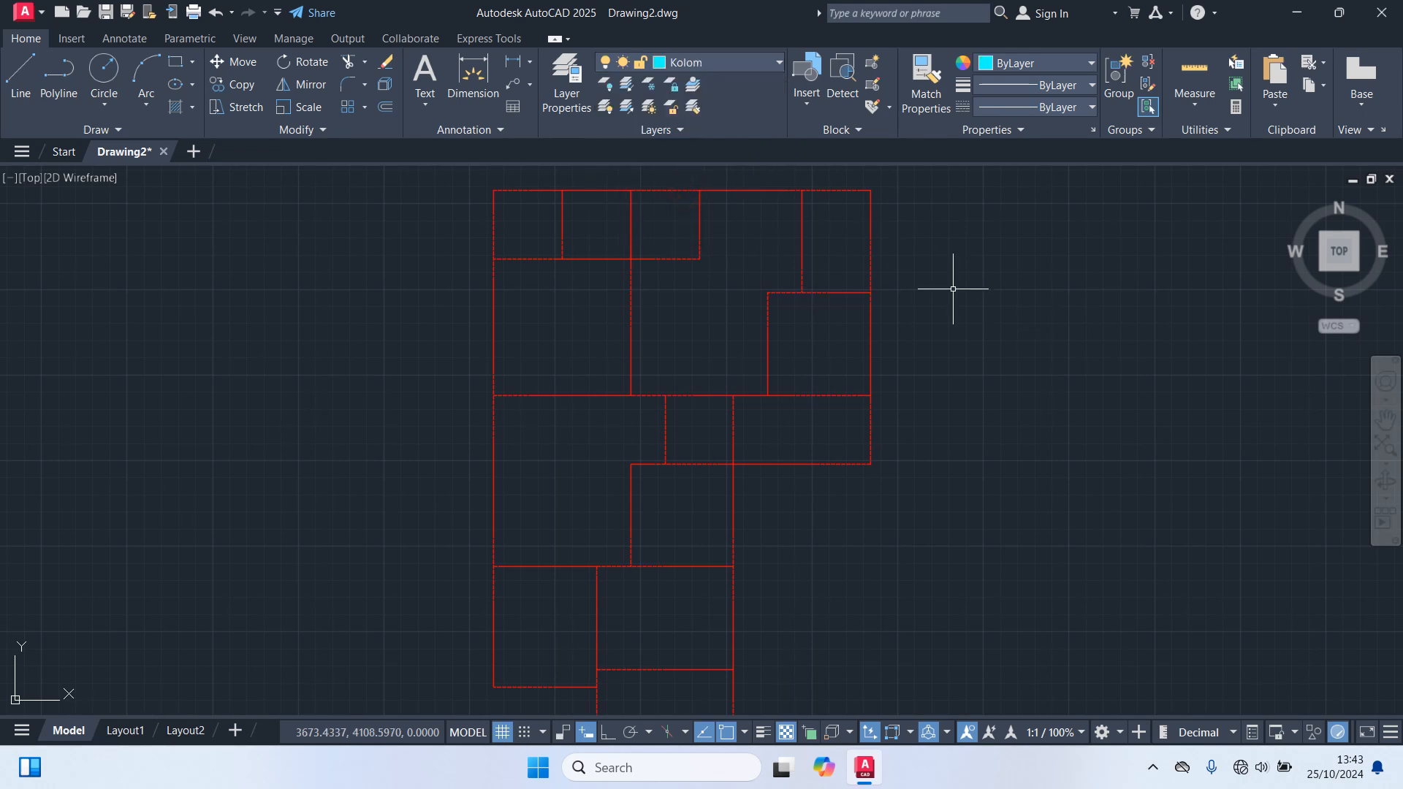
Step: Draw a 15 by 15 column rectangle in the empty area to the right of the plan
key("Return")
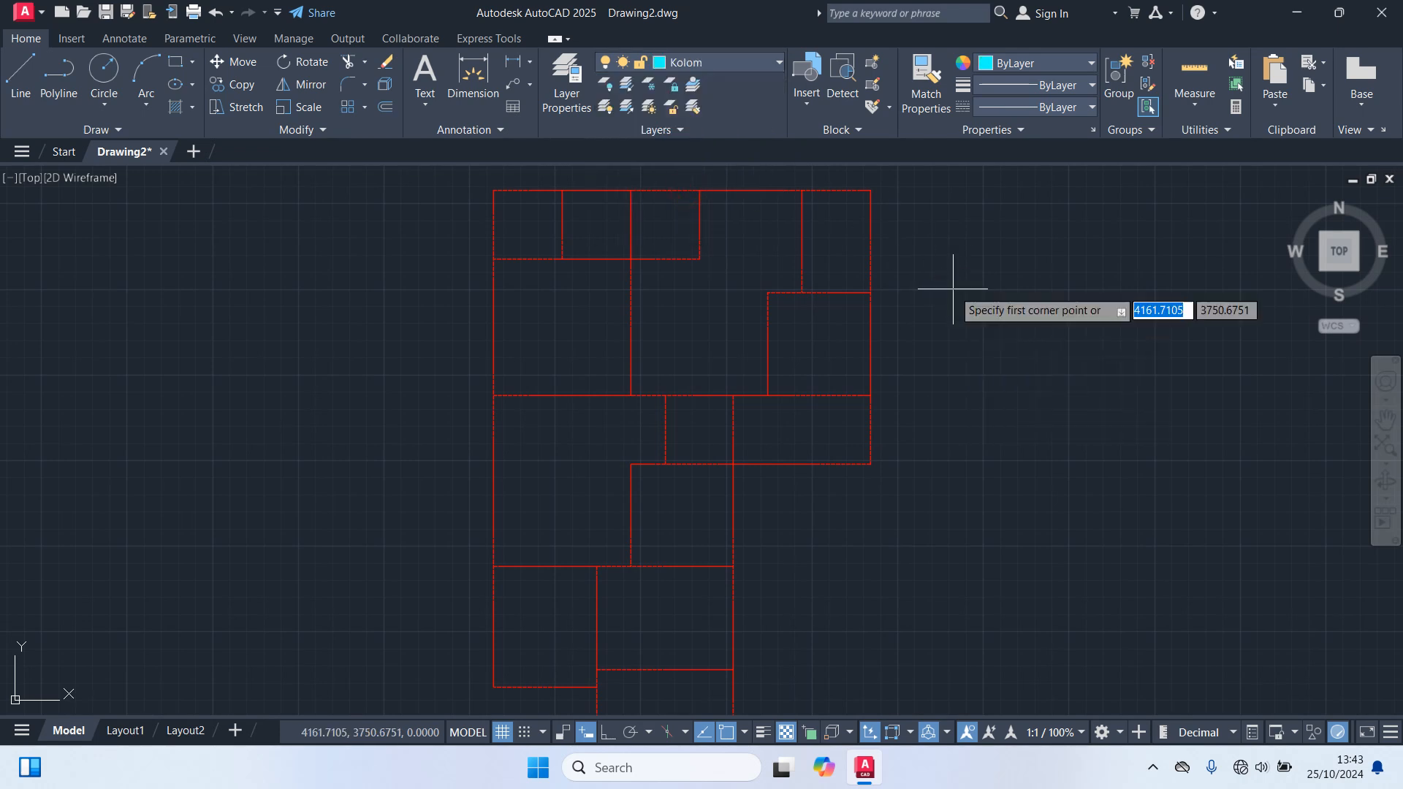
left_click(951, 287)
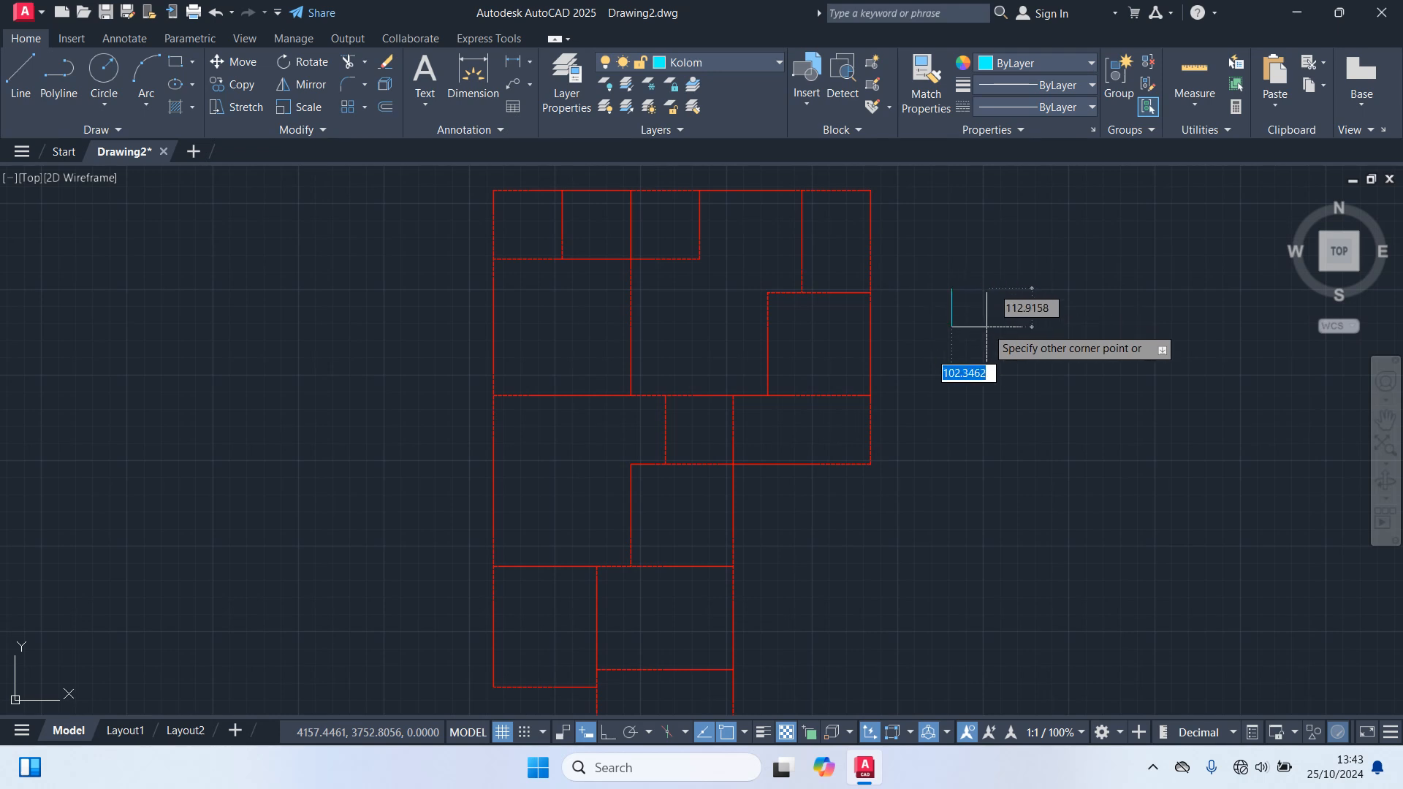
type("15")
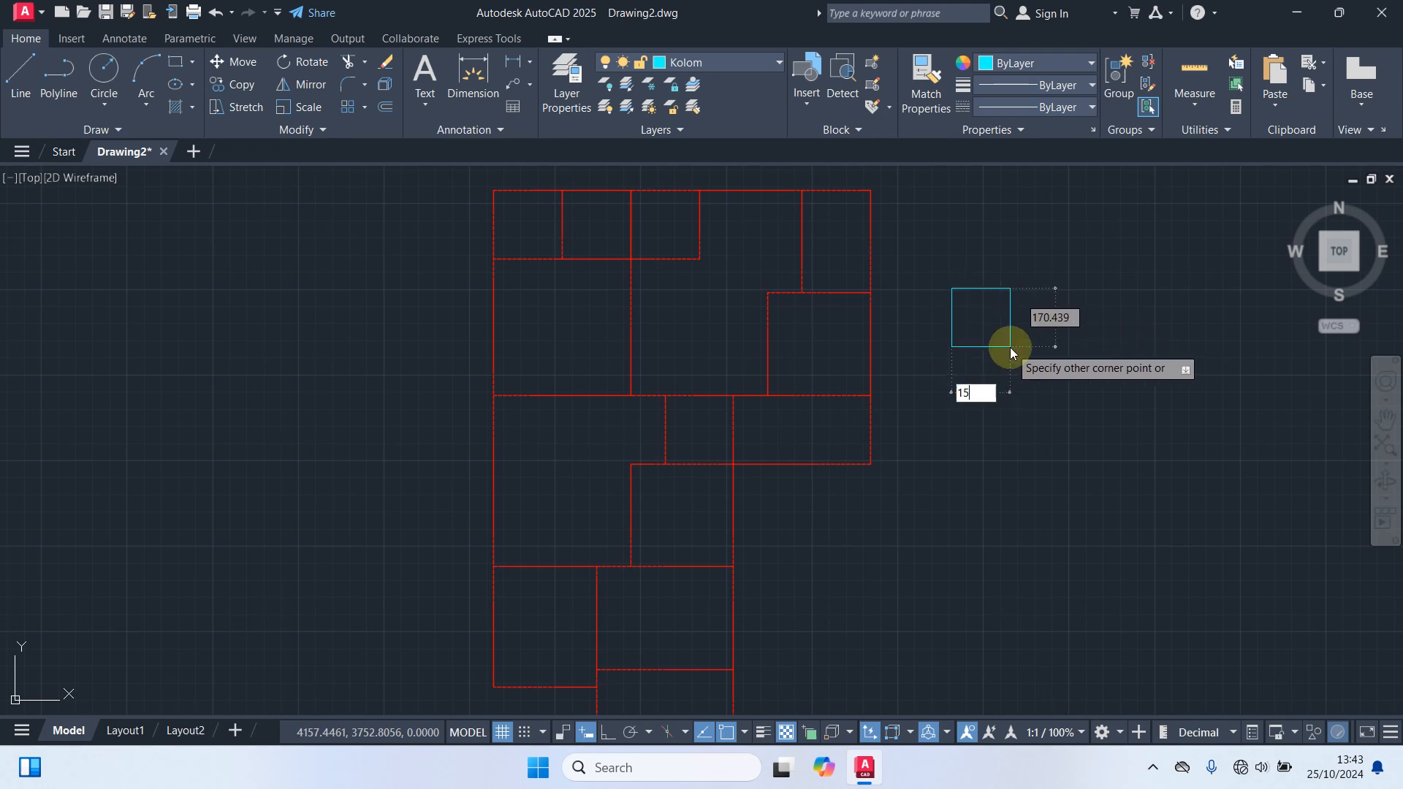
key("Tab")
type("15")
key("Return")
Step: Move the column square by its centre onto the upper-left corner of the axis grid
scroll(840, 175, "up", 2)
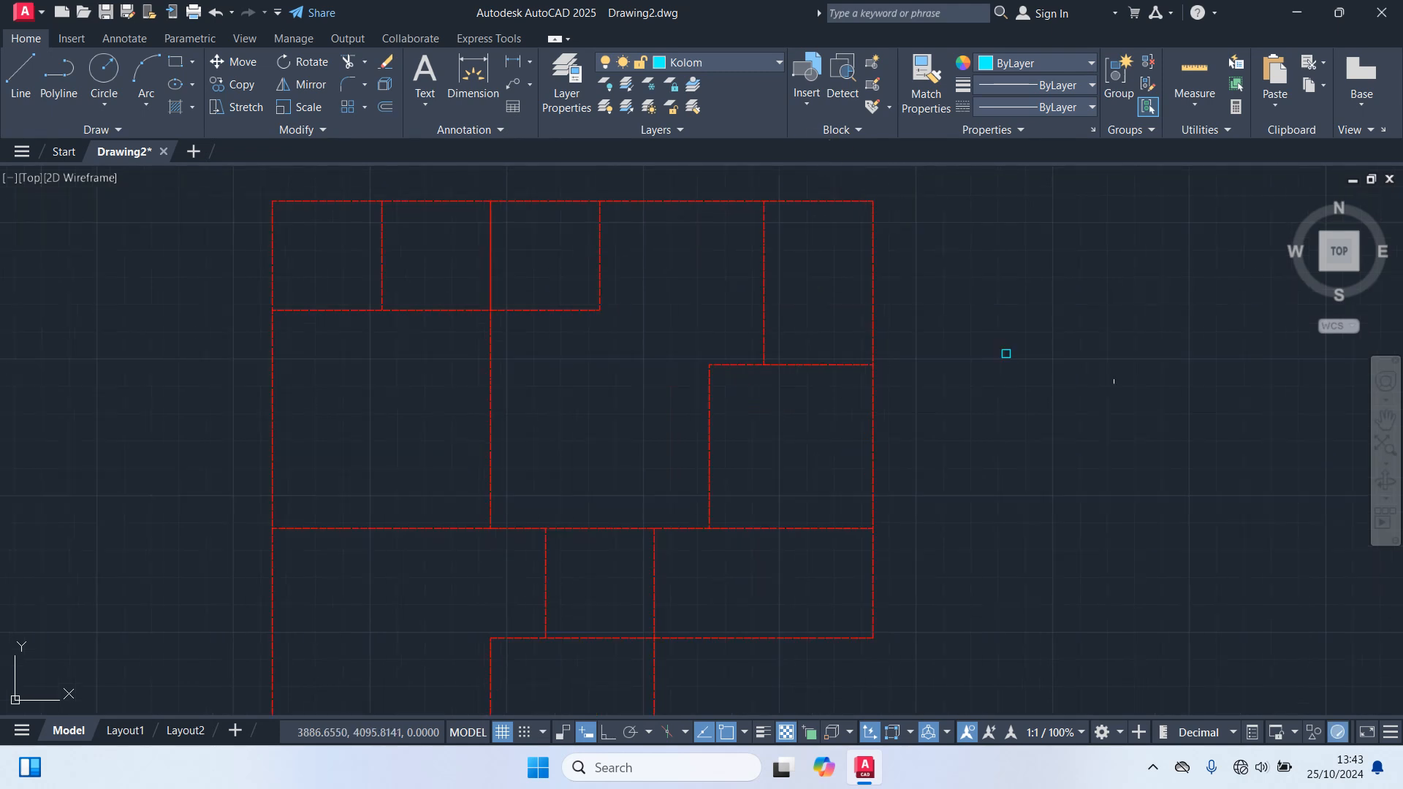
left_click(1055, 388)
left_click(941, 296)
scroll(1027, 344, "up", 6)
type("m")
key("Return")
left_click(984, 394)
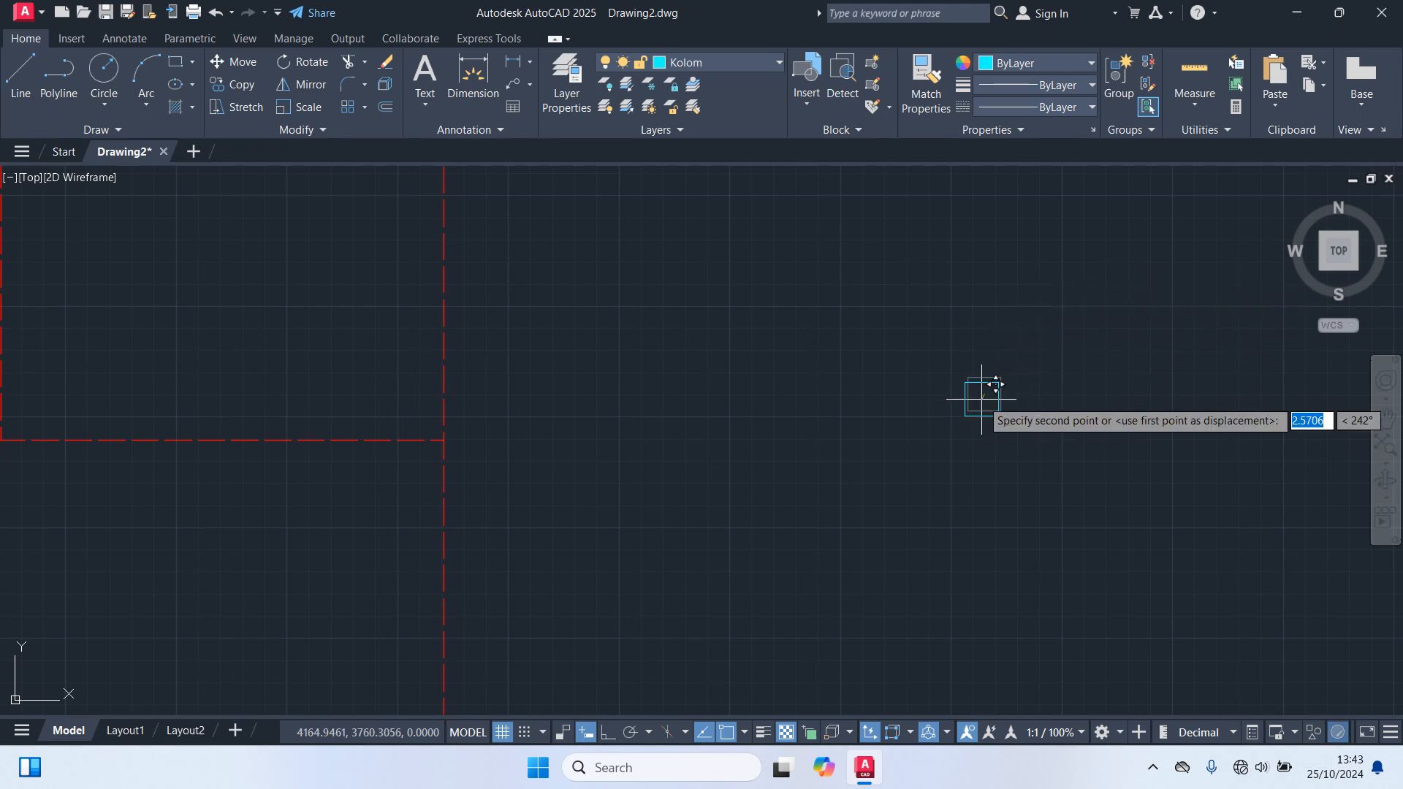
scroll(848, 462, "down", 6)
middle_click_drag(468, 336, 1102, 268)
scroll(752, 234, "up", 6)
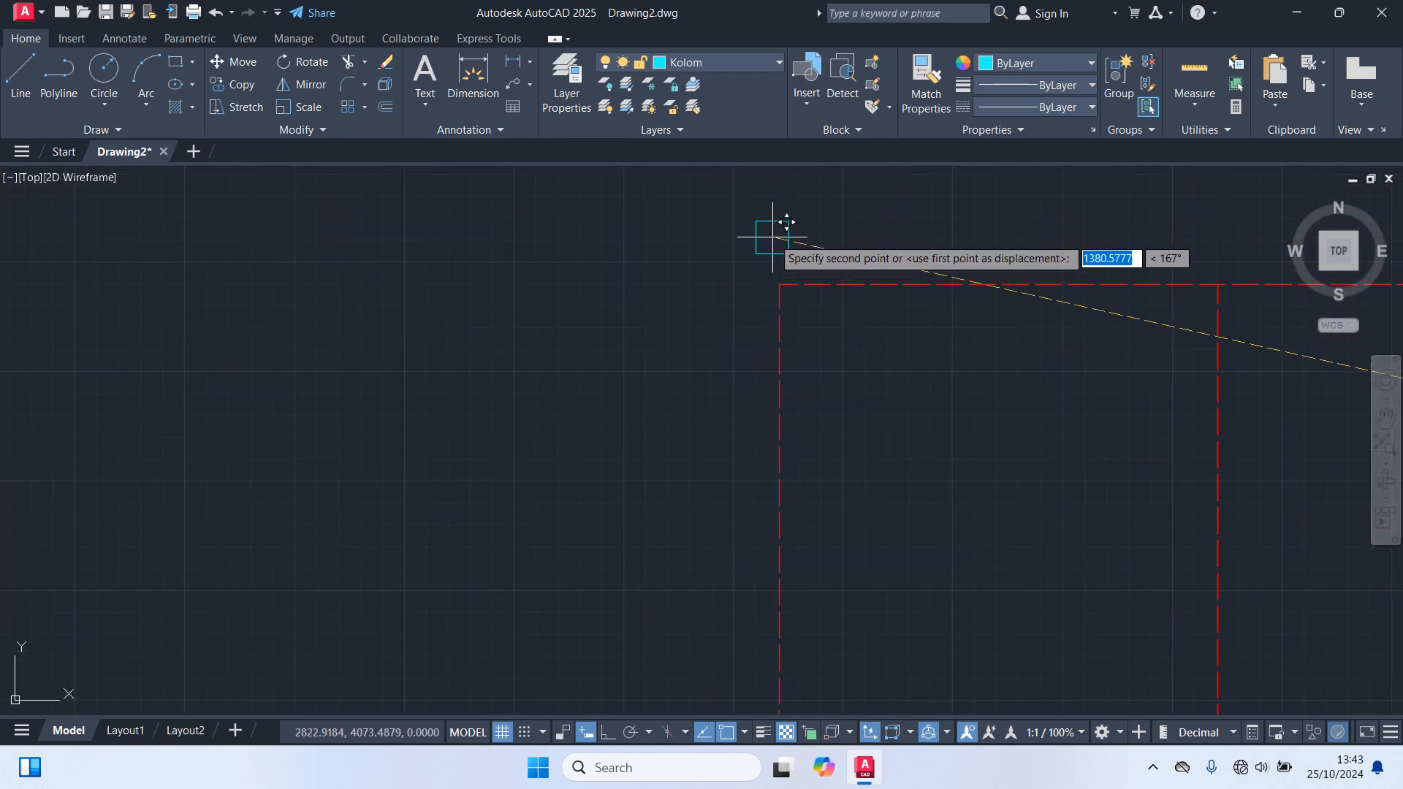
left_click(781, 285)
Step: Copy the corner column by its centre onto the first inner junction along the top axis line
scroll(541, 307, "down", 2)
scroll(565, 283, "up", 2)
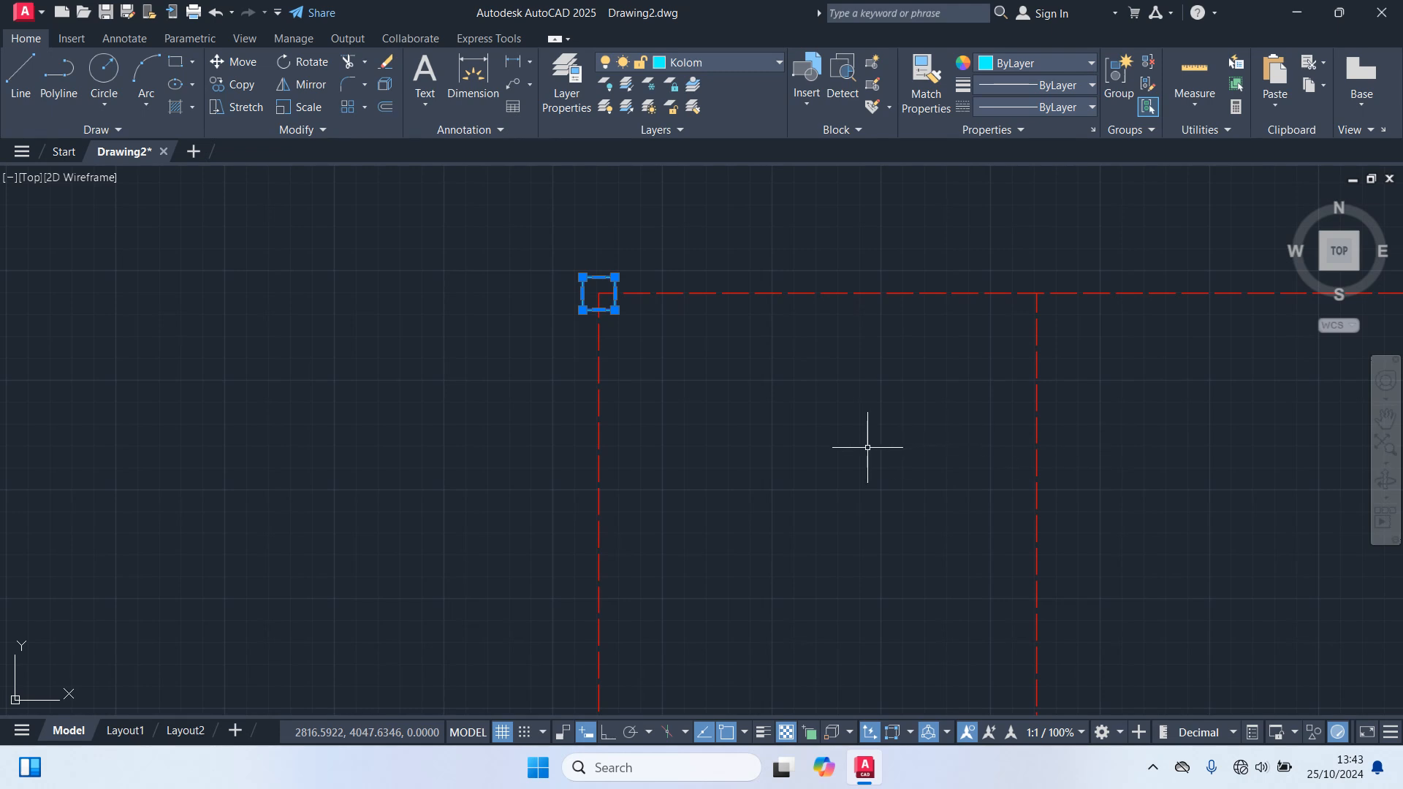
type("o")
key("Return")
scroll(517, 273, "up", 4)
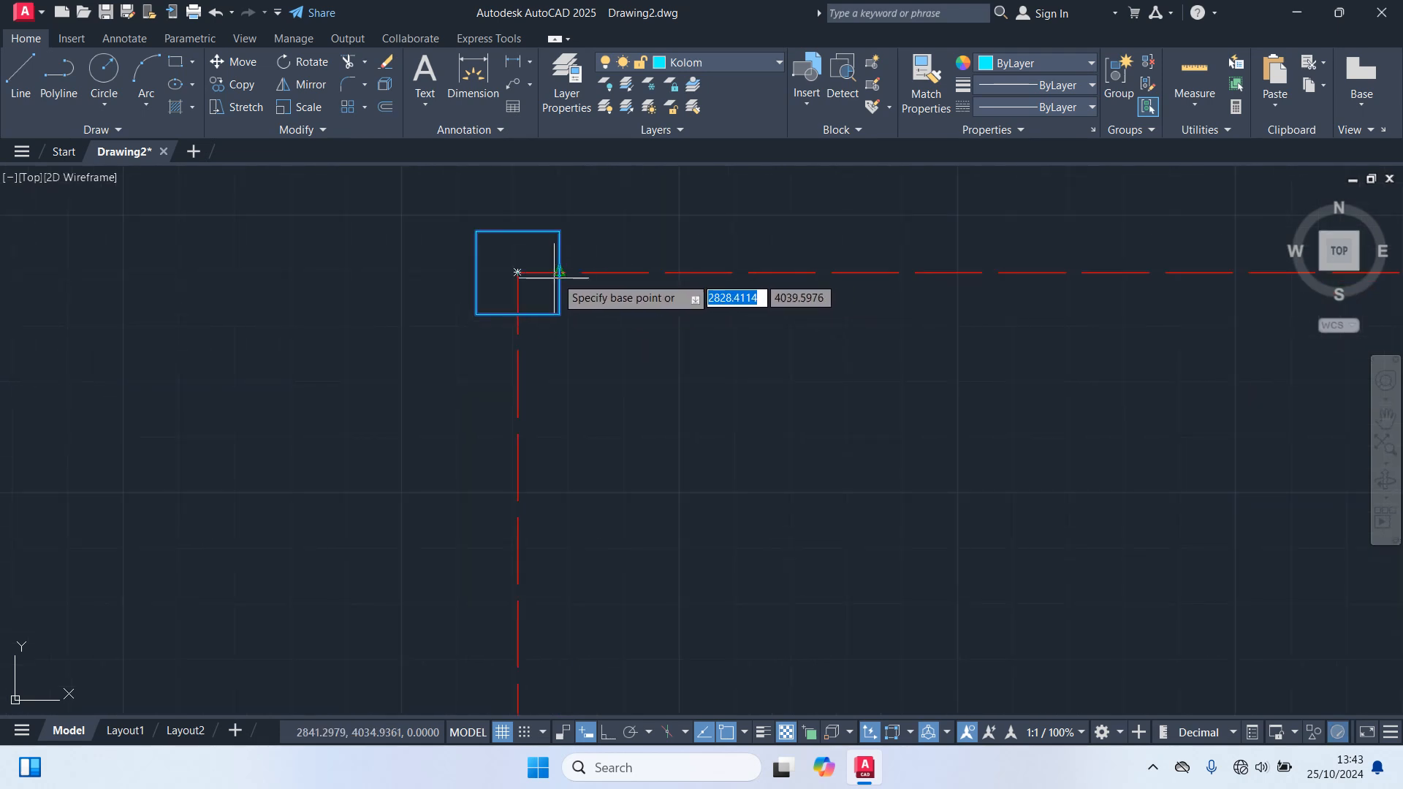
left_click(517, 273)
scroll(700, 360, "down", 3)
middle_click_drag(877, 332, 578, 342)
scroll(578, 342, "up", 2)
scroll(701, 358, "down", 5)
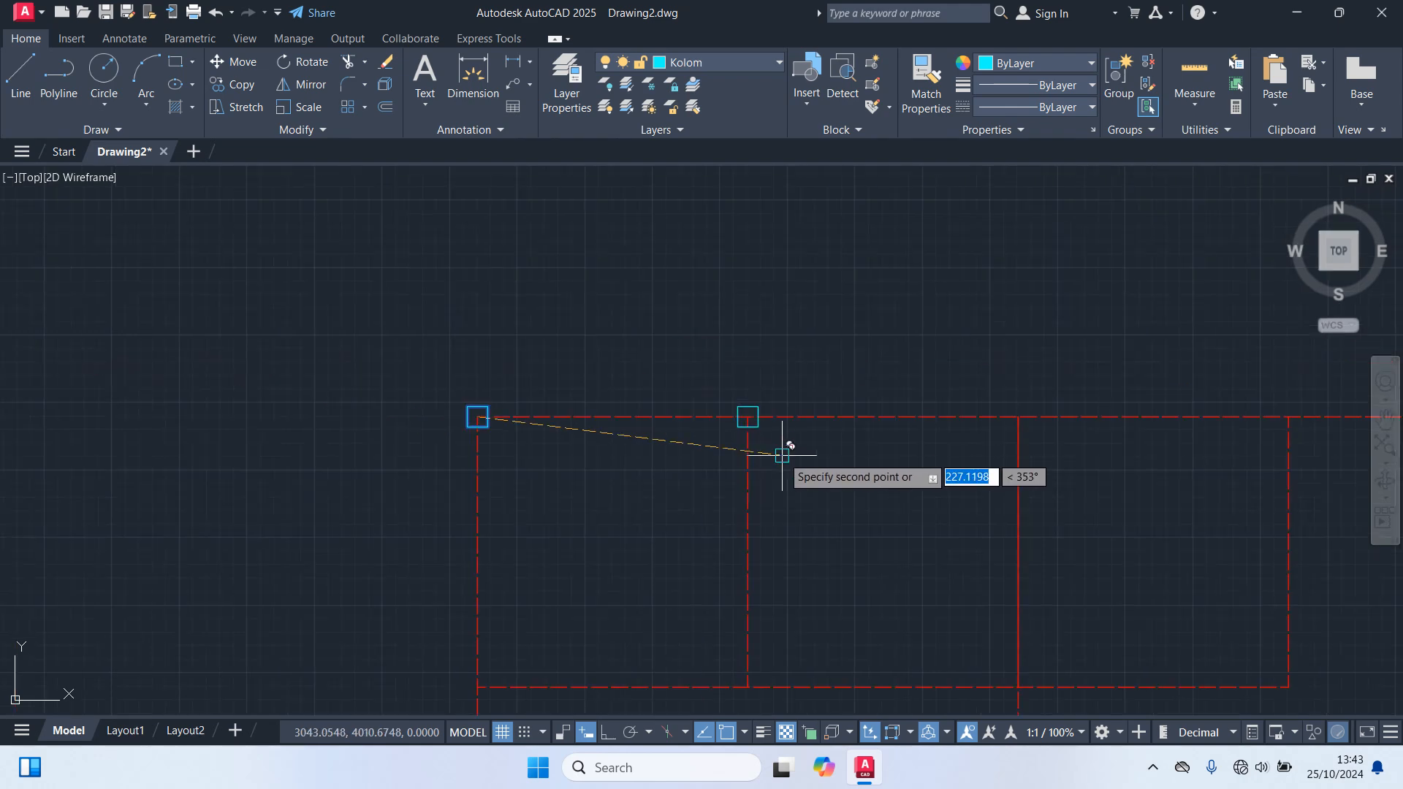
Step: Copy the column by its centre onto the third and fourth junctions along the top axis line
scroll(499, 414, "up", 2)
scroll(503, 414, "up", 2)
left_click(589, 360)
scroll(706, 459, "down", 6)
mouse_move(786, 486)
middle_mouse_down()
mouse_move(626, 416)
mouse_move(611, 344)
middle_mouse_up()
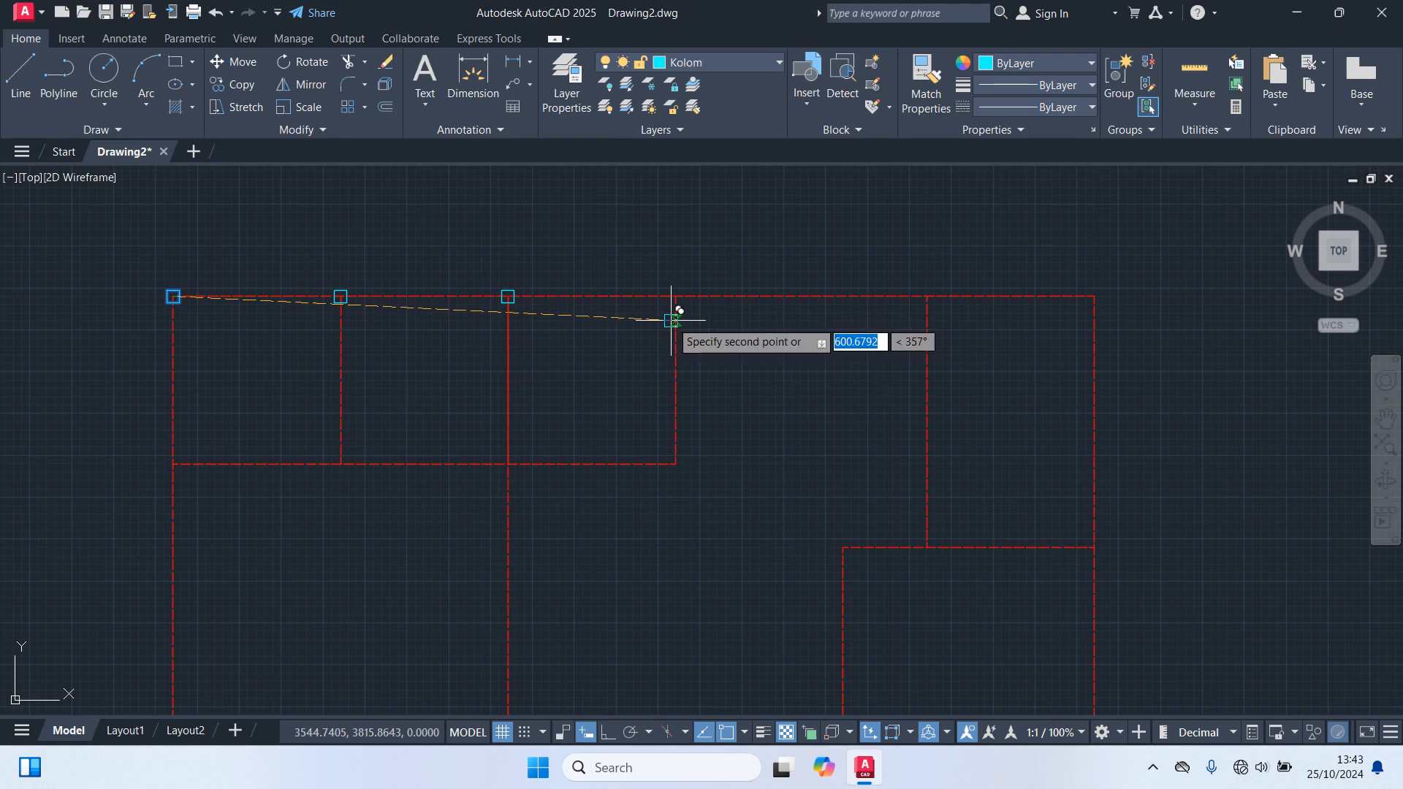
scroll(673, 317, "up", 4)
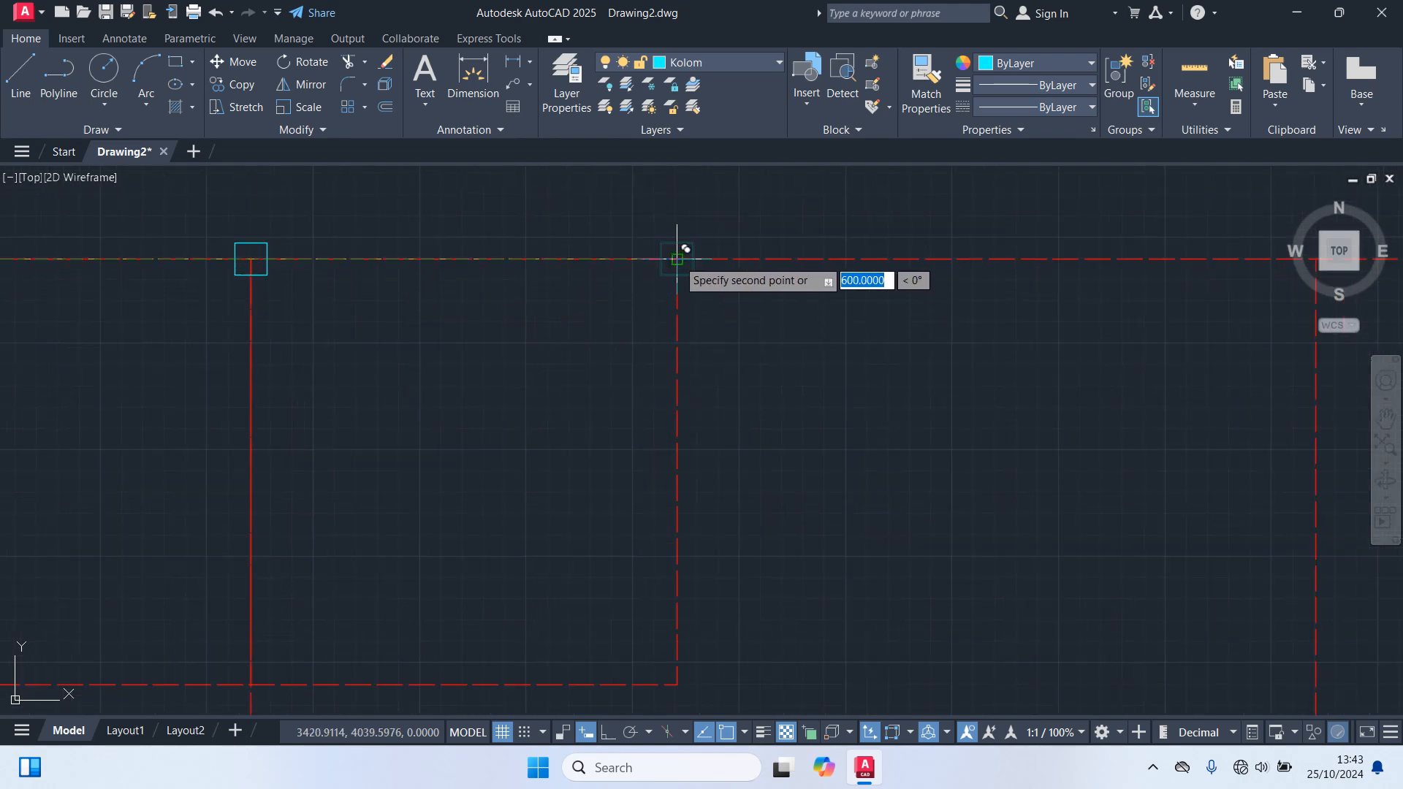
left_click(676, 259)
scroll(693, 333, "down", 4)
middle_click_drag(771, 362, 647, 365)
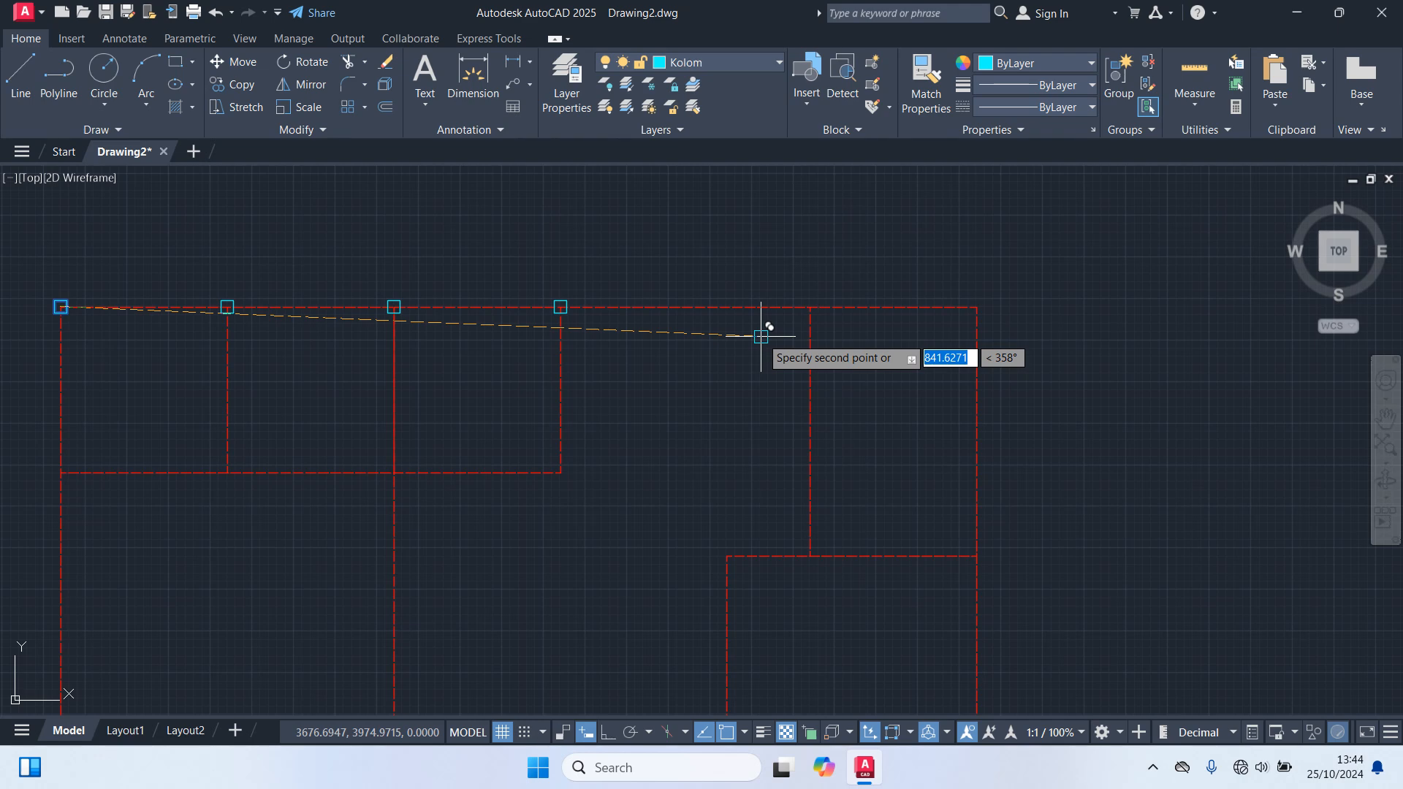
Step: Copy the column onto the last inner junction of the top axis line and onto the upper-right corner
scroll(767, 337, "up", 4)
left_click(809, 306)
scroll(899, 282, "down", 4)
middle_click_drag(888, 317, 839, 358)
scroll(581, 314, "up", 4)
left_click(630, 313)
Step: Copy the column onto the three junctions of the short horizontal axis below the upper-right room
scroll(605, 457, "down", 1)
middle_click_drag(601, 461, 836, 134)
left_click(591, 434)
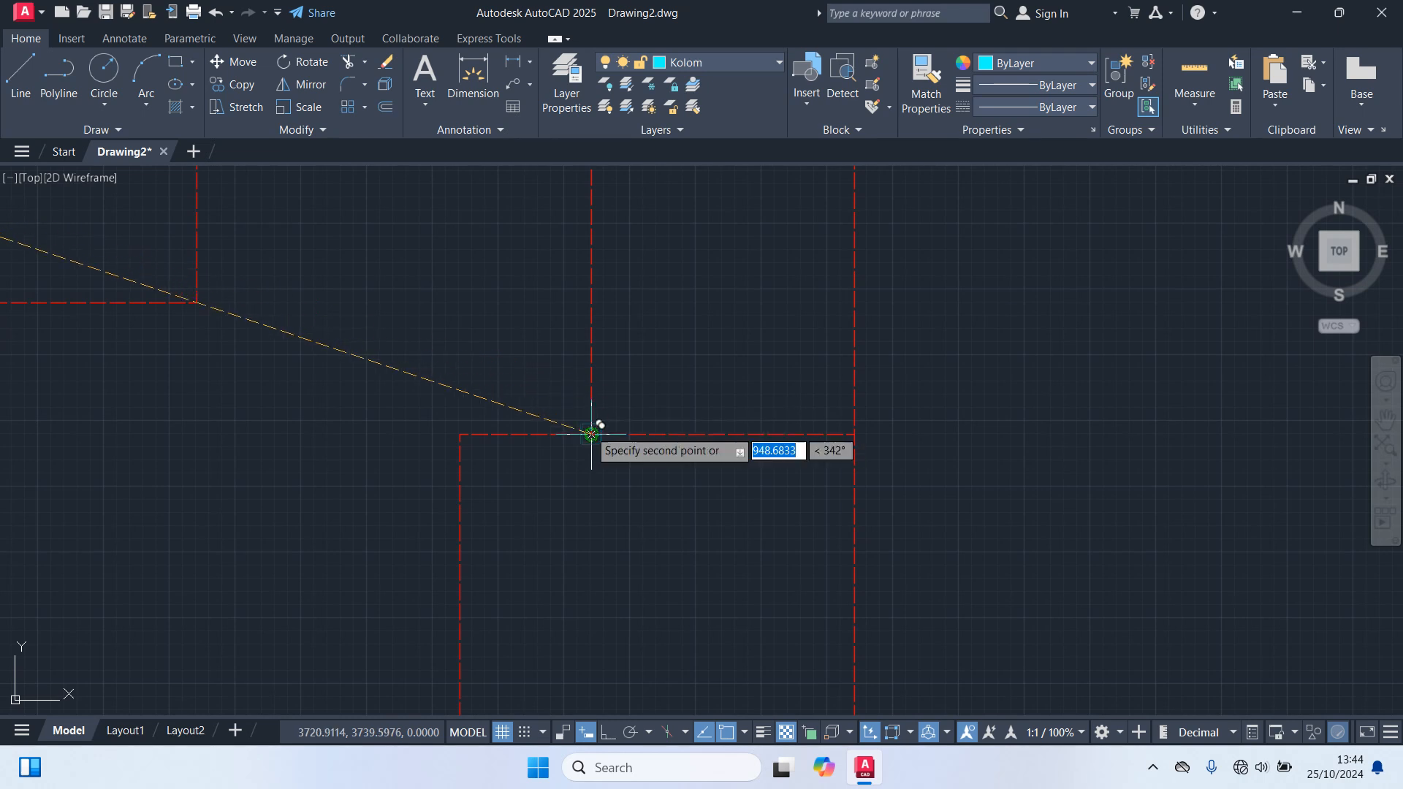
left_click(854, 433)
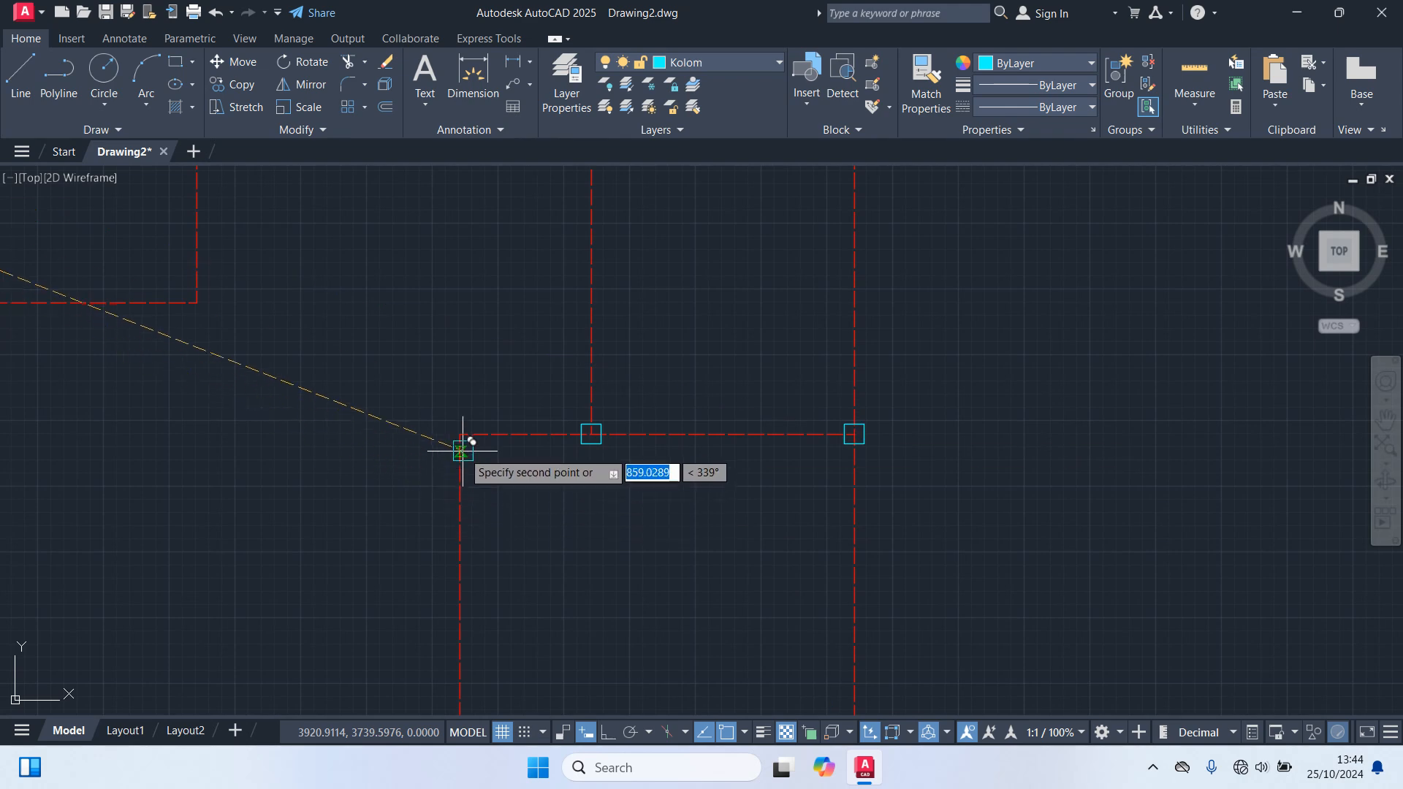
scroll(332, 460, "down", 5)
Step: Copy the column onto the first three junctions of the horizontal axis below the upper-left rooms, including the left outer axis
scroll(532, 469, "up", 3)
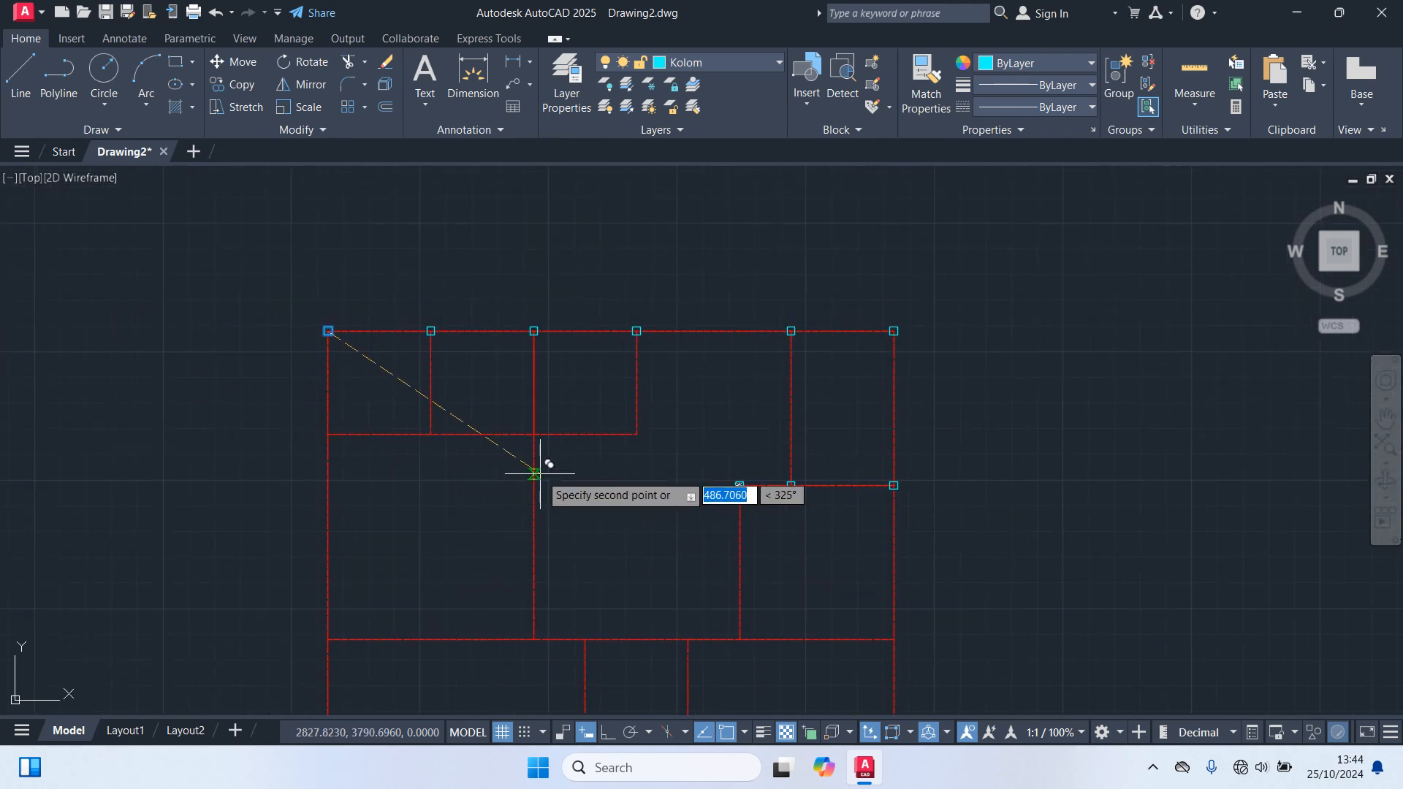
left_click(523, 384)
left_click(261, 384)
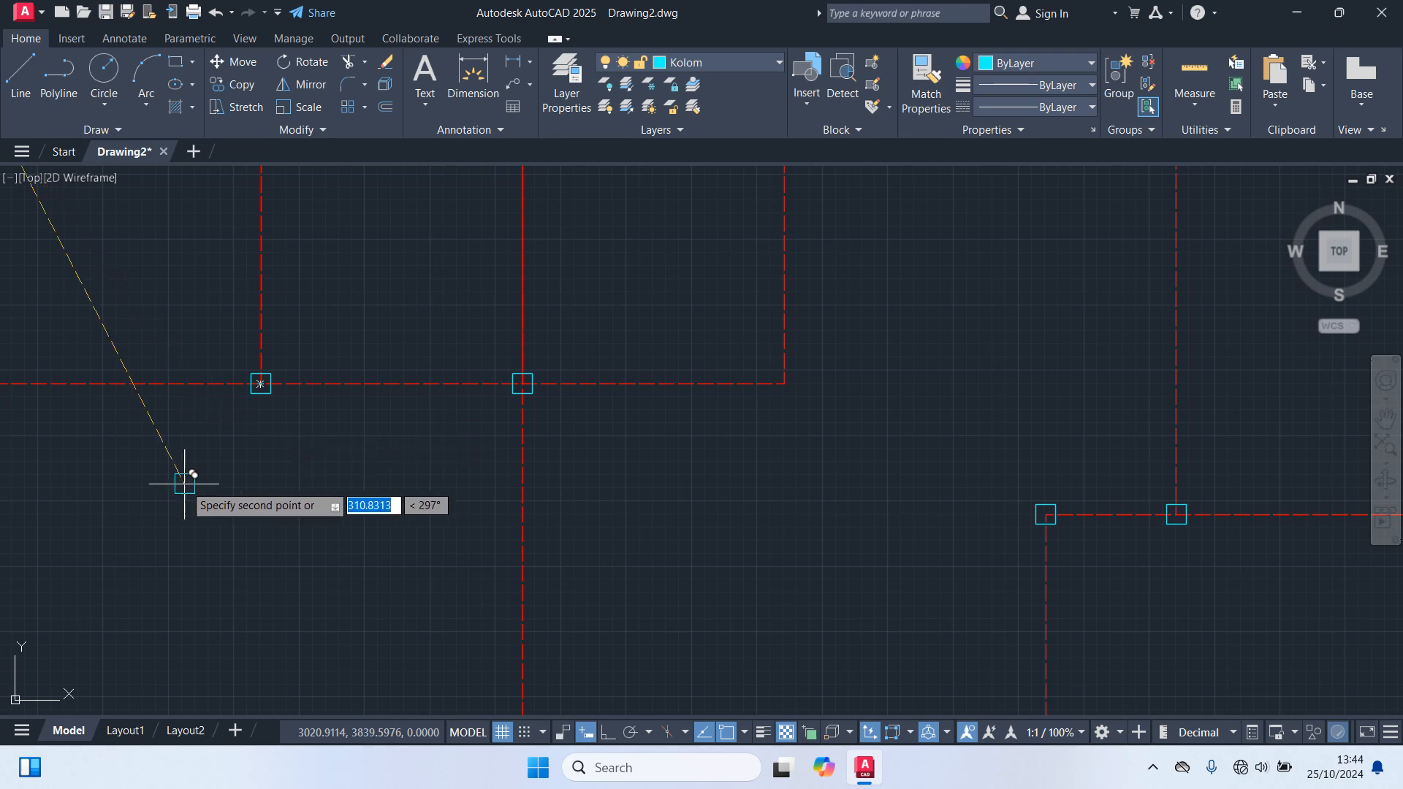
middle_click_drag(172, 451, 751, 438)
left_click(579, 371)
Step: Copy the column onto the left end and the first inner junction of the horizontal axis across the middle of the plan
scroll(626, 469, "down", 4)
mouse_move(692, 516)
middle_mouse_down()
mouse_move(525, 488)
mouse_move(491, 423)
middle_mouse_up()
scroll(398, 534, "up", 2)
scroll(398, 534, "up", 4)
scroll(523, 547, "down", 4)
scroll(796, 549, "up", 4)
left_click(818, 538)
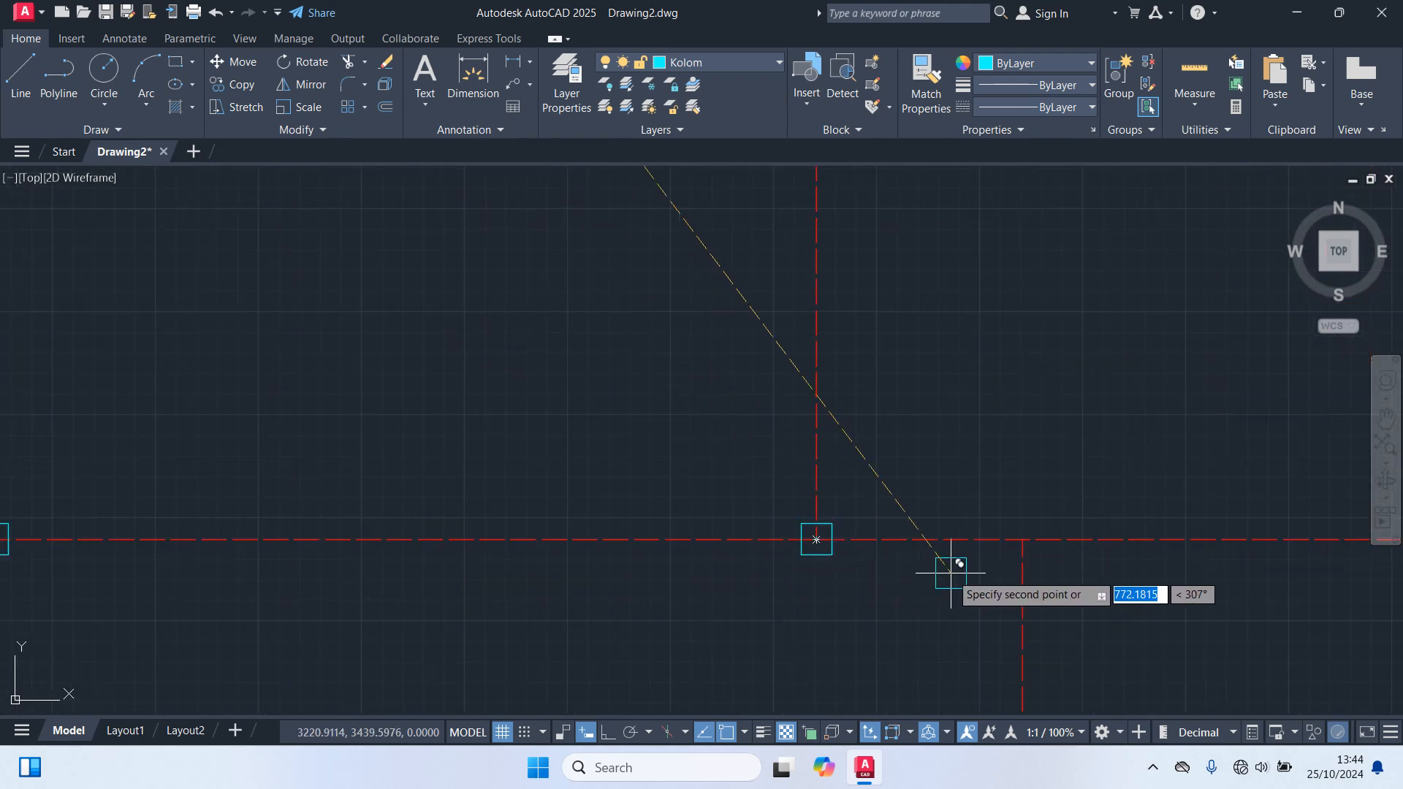
Step: Copy the column onto the next three junctions along the middle horizontal axis
scroll(1147, 596, "down", 4)
middle_click_drag(1152, 595, 544, 528)
scroll(555, 524, "up", 6)
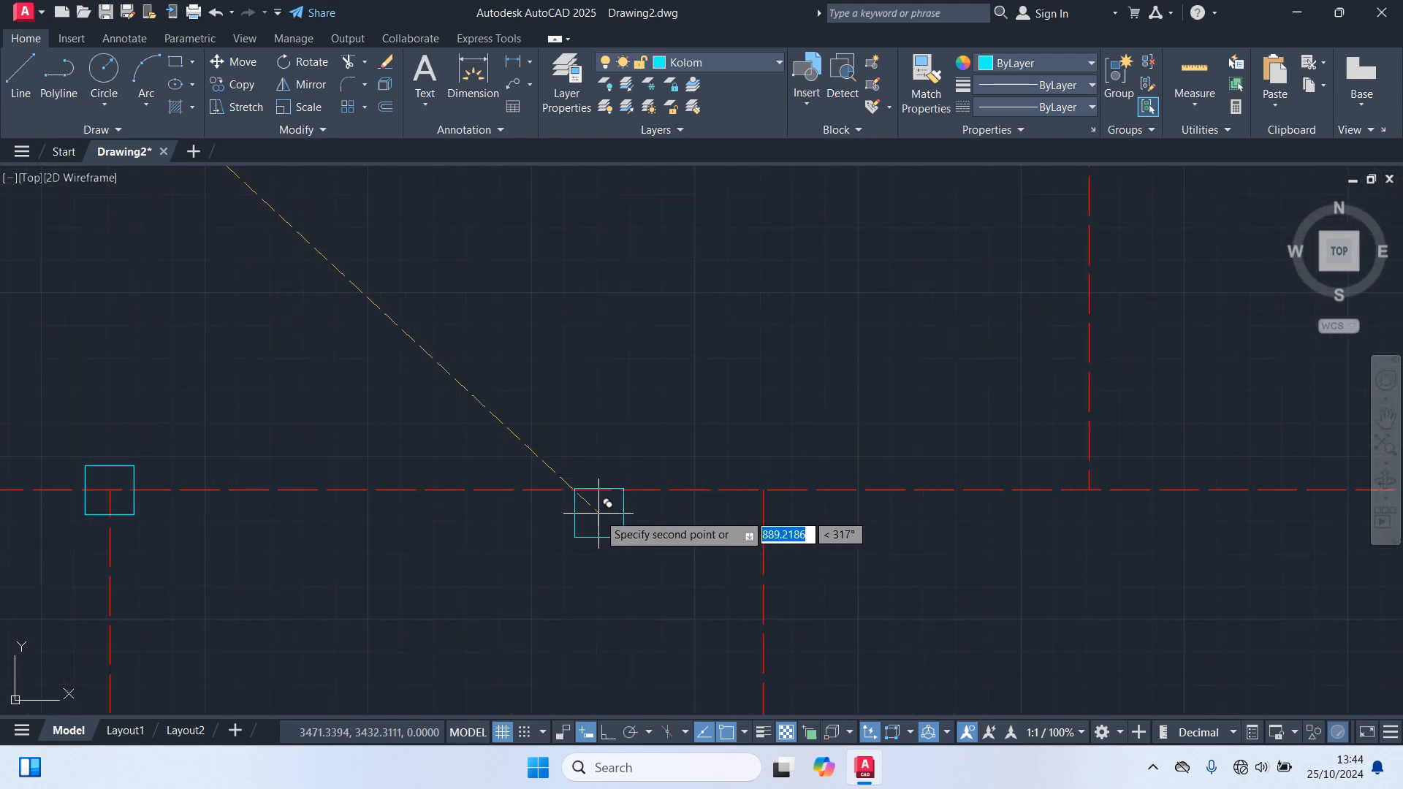
left_click(762, 490)
left_click(1088, 490)
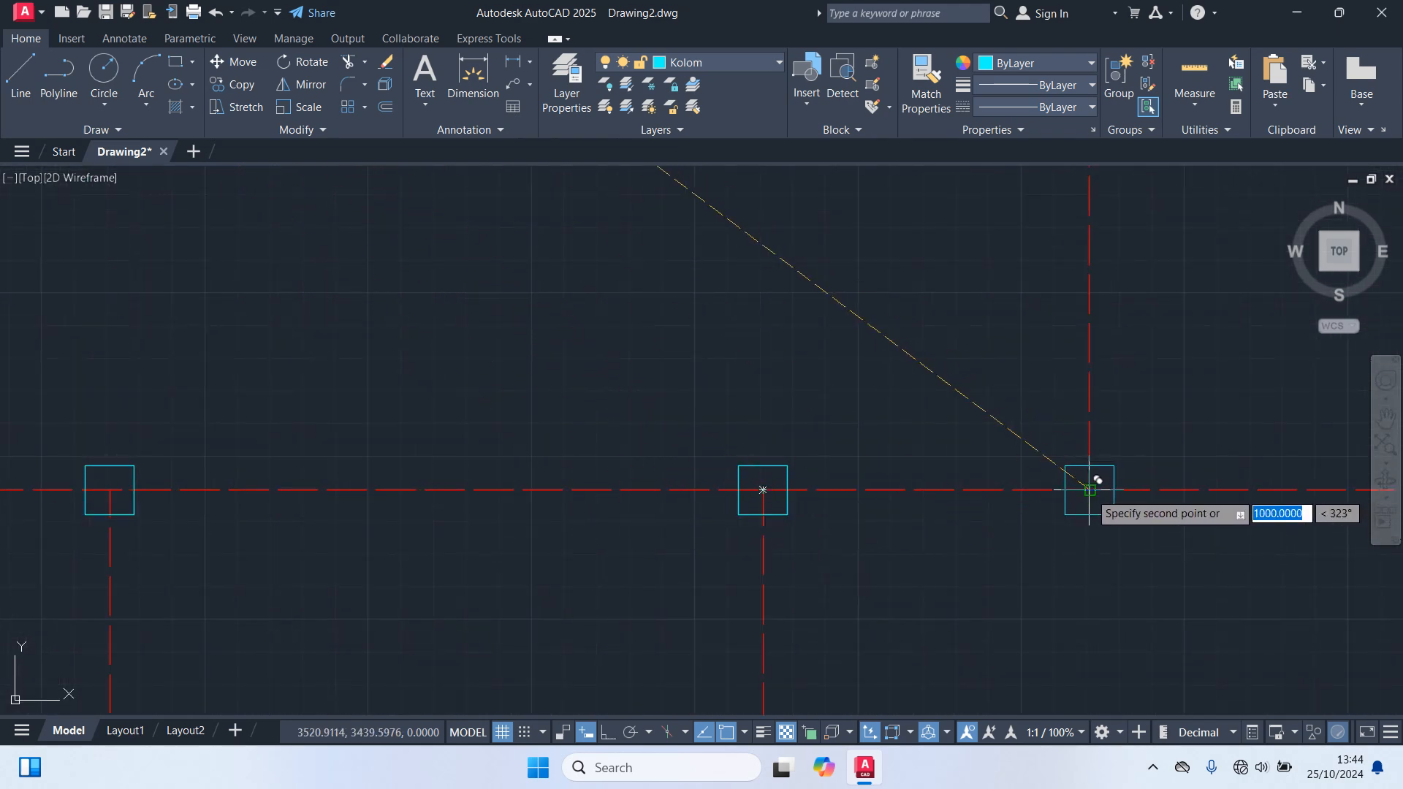
Step: Copy the column onto the right end of the middle axis and onto the junctions of the horizontal axis just below it
scroll(1015, 576, "down", 6)
middle_click_drag(1147, 481, 691, 475)
scroll(774, 534, "up", 4)
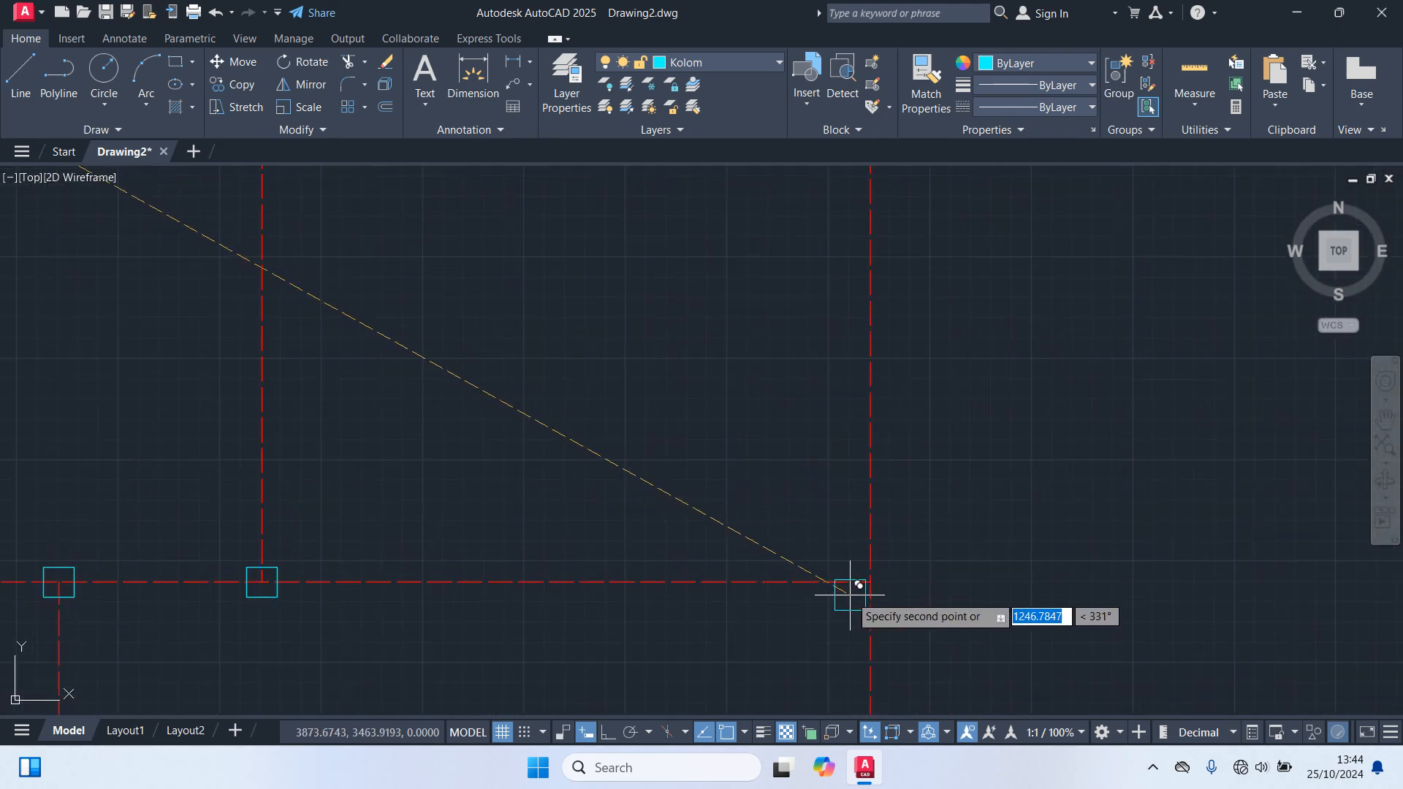
scroll(695, 563, "down", 3)
middle_click_drag(726, 570, 777, 284)
scroll(770, 417, "up", 4)
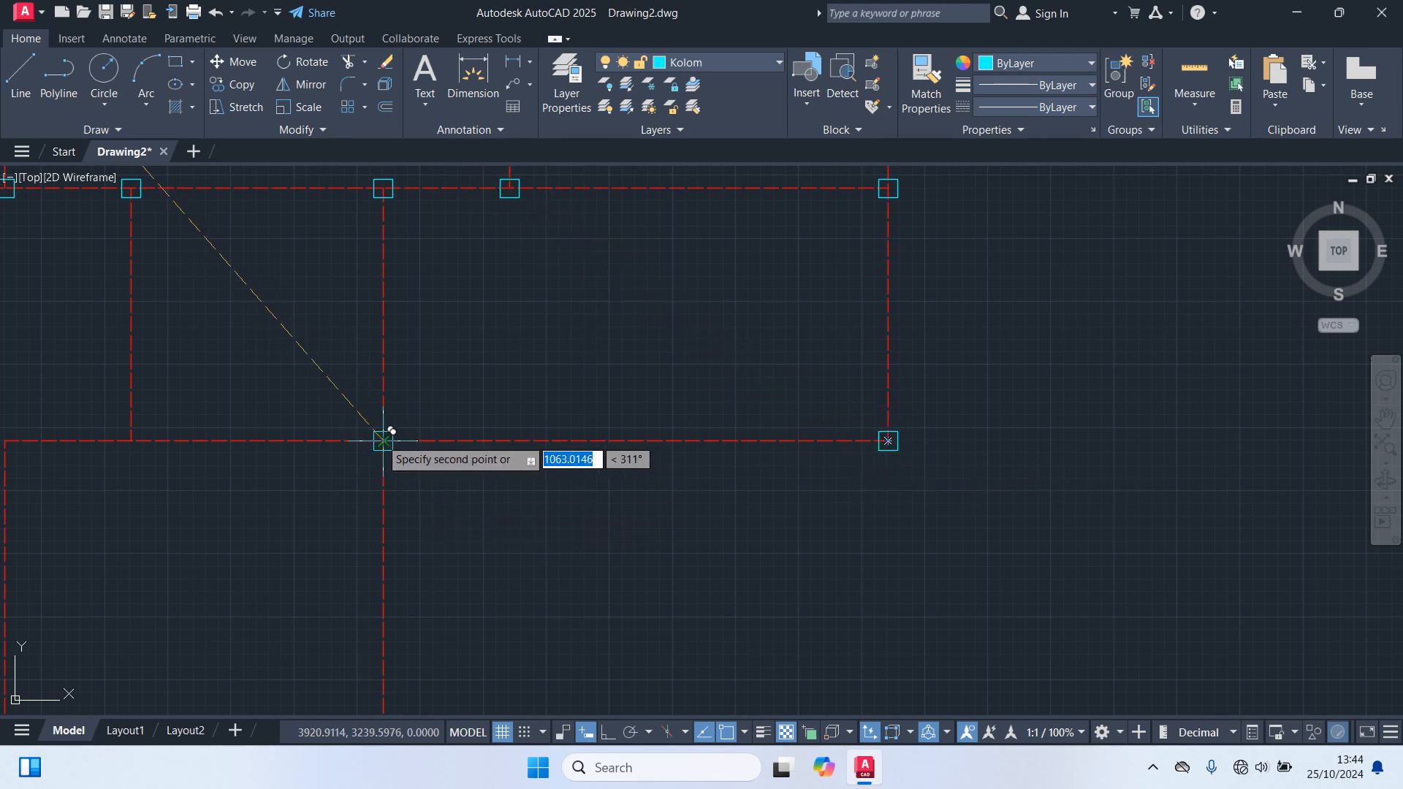
middle_click_drag(458, 489, 1008, 357)
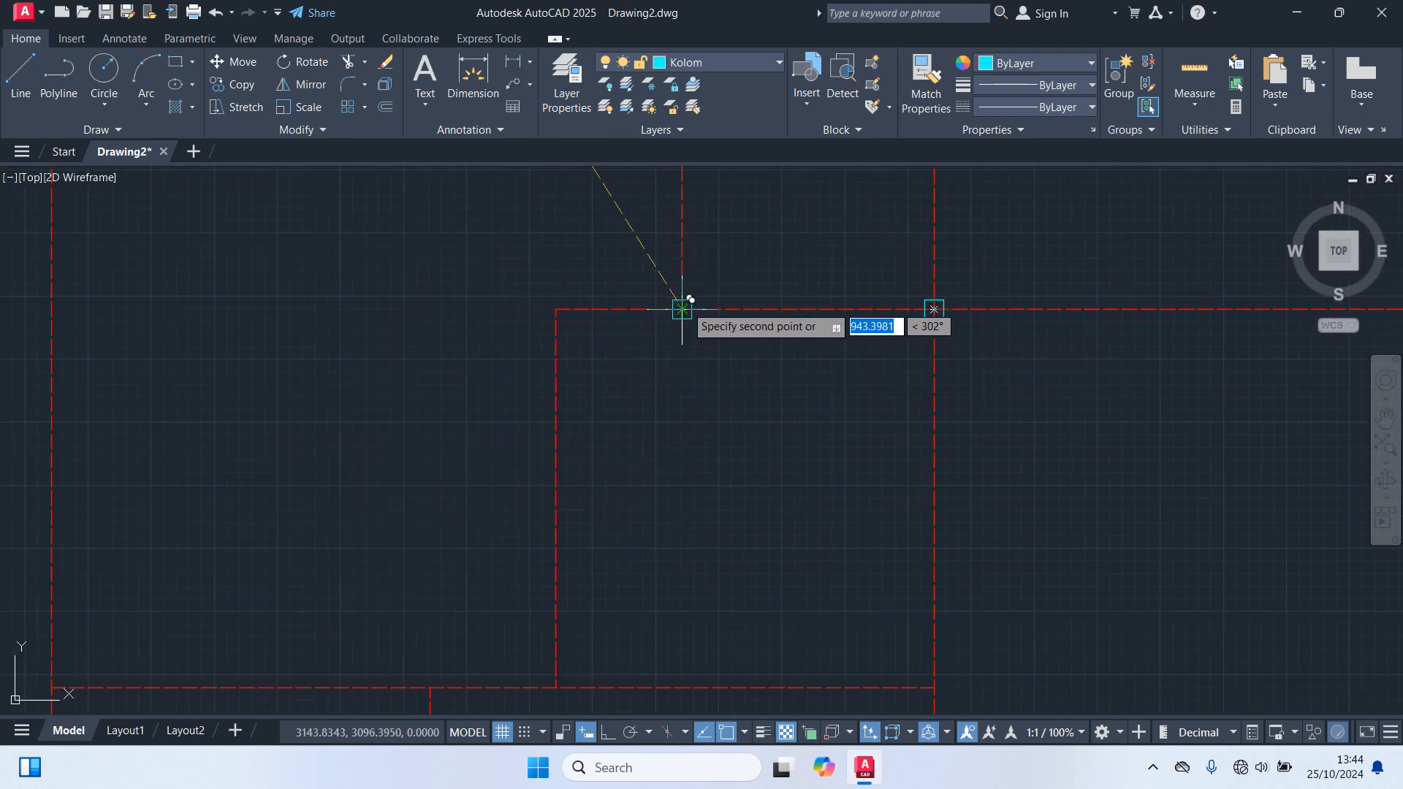
Step: Copy the column onto the four junctions of the lower horizontal axis above the bottom rooms
middle_click_drag(594, 626, 614, 476)
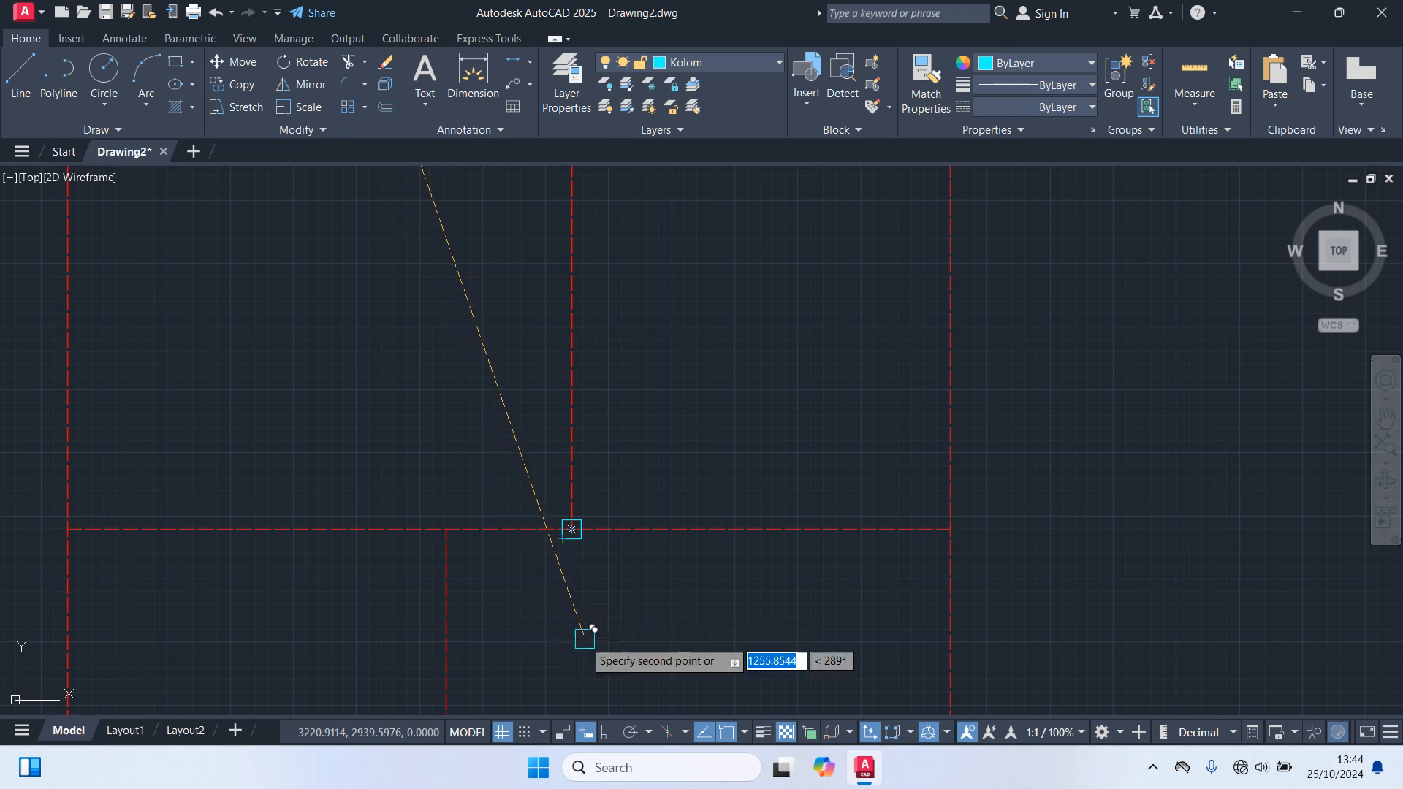
scroll(955, 526, "down", 6)
scroll(596, 611, "up", 6)
scroll(541, 595, "up", 2)
scroll(561, 625, "down", 4)
scroll(774, 657, "up", 4)
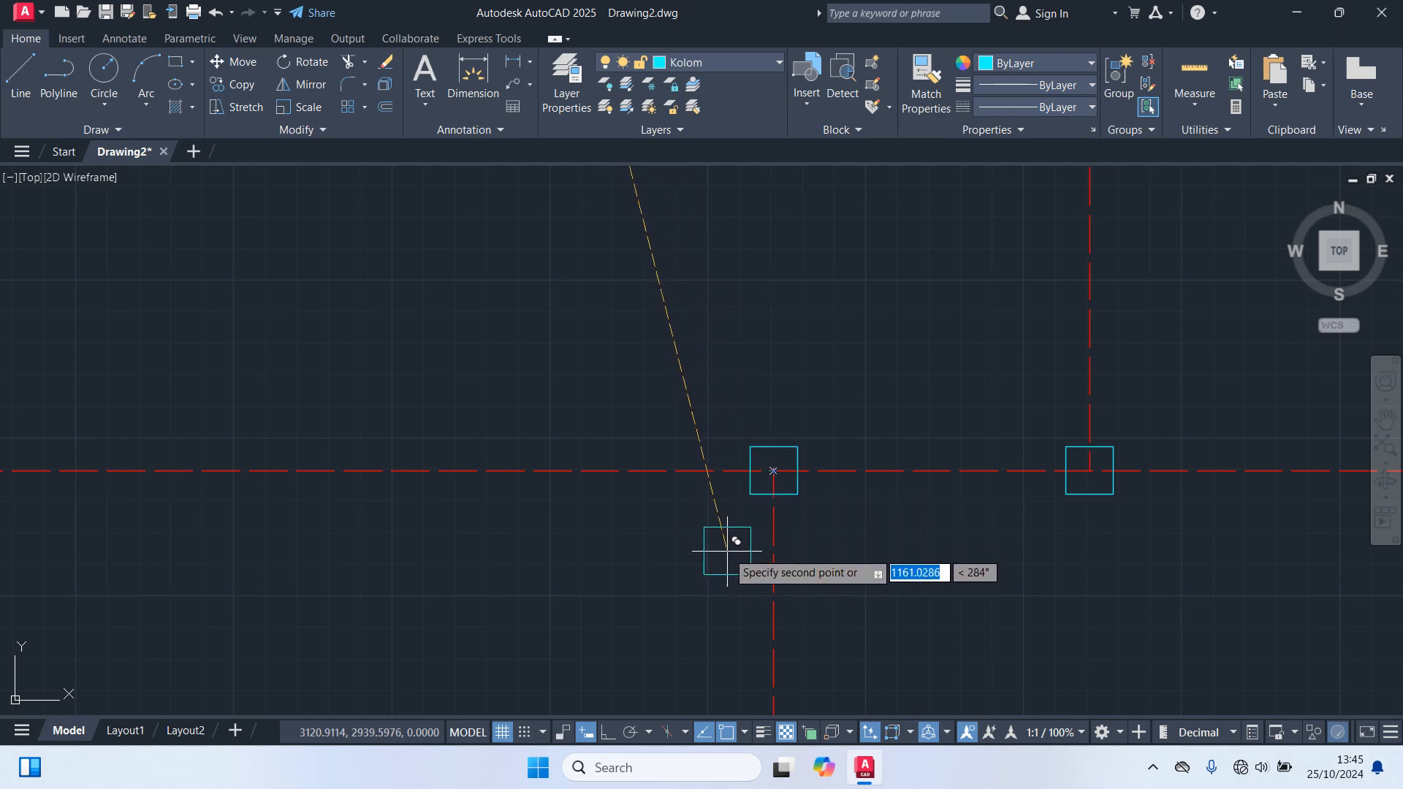
Step: Copy the column onto the two lower corners of the bottom-left room
scroll(752, 519, "down", 3)
scroll(842, 654, "down", 2)
middle_click_drag(842, 654, 752, 361)
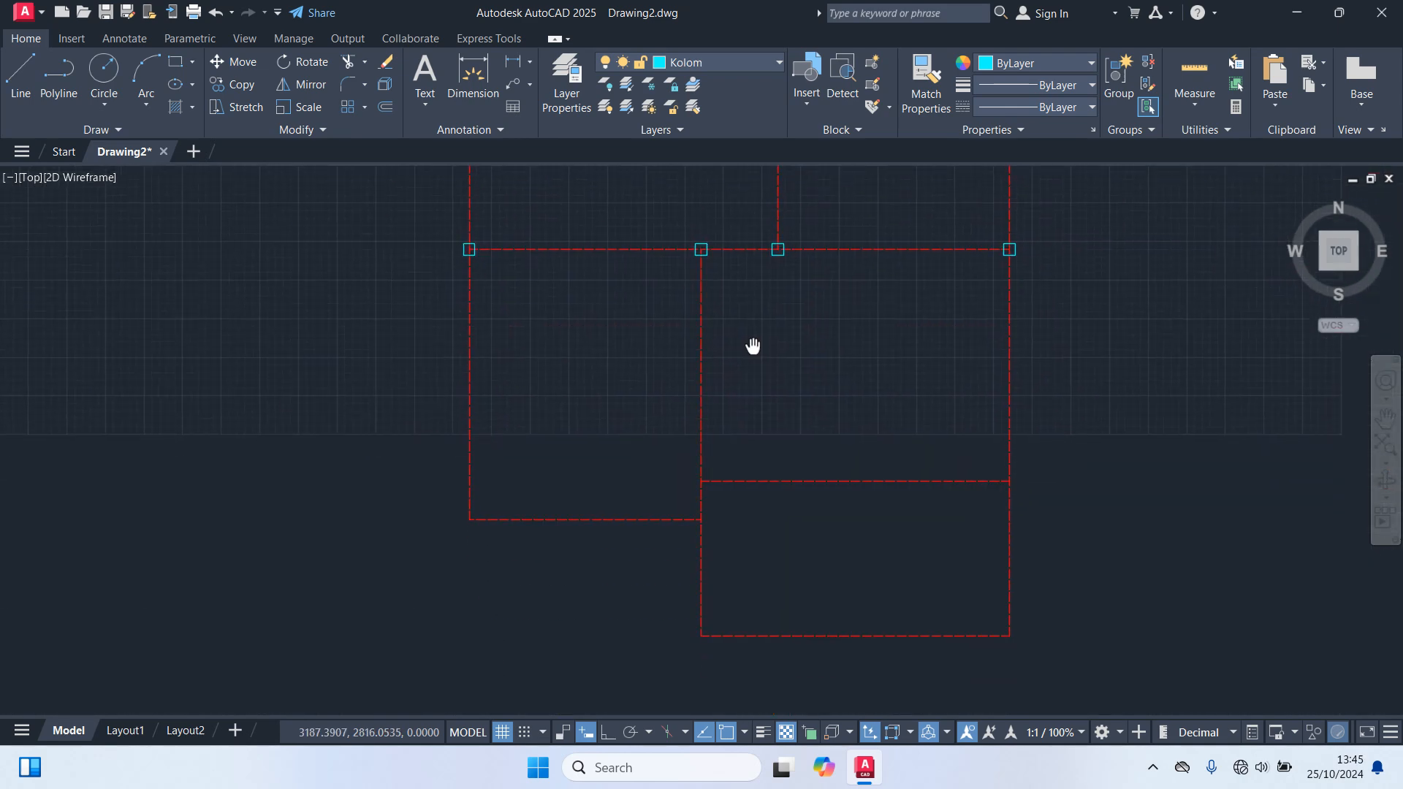
scroll(438, 469, "up", 5)
left_click(447, 444)
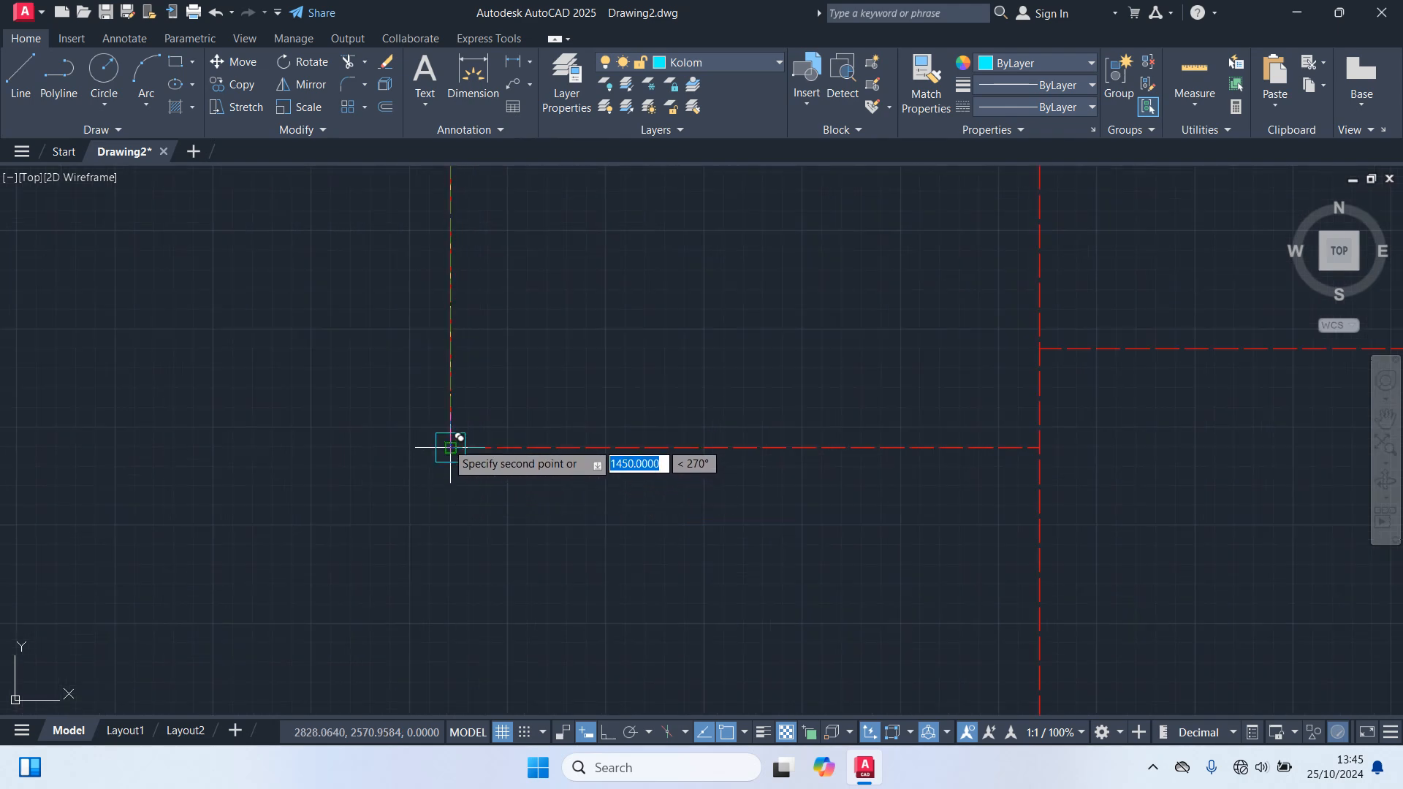
left_click(1039, 447)
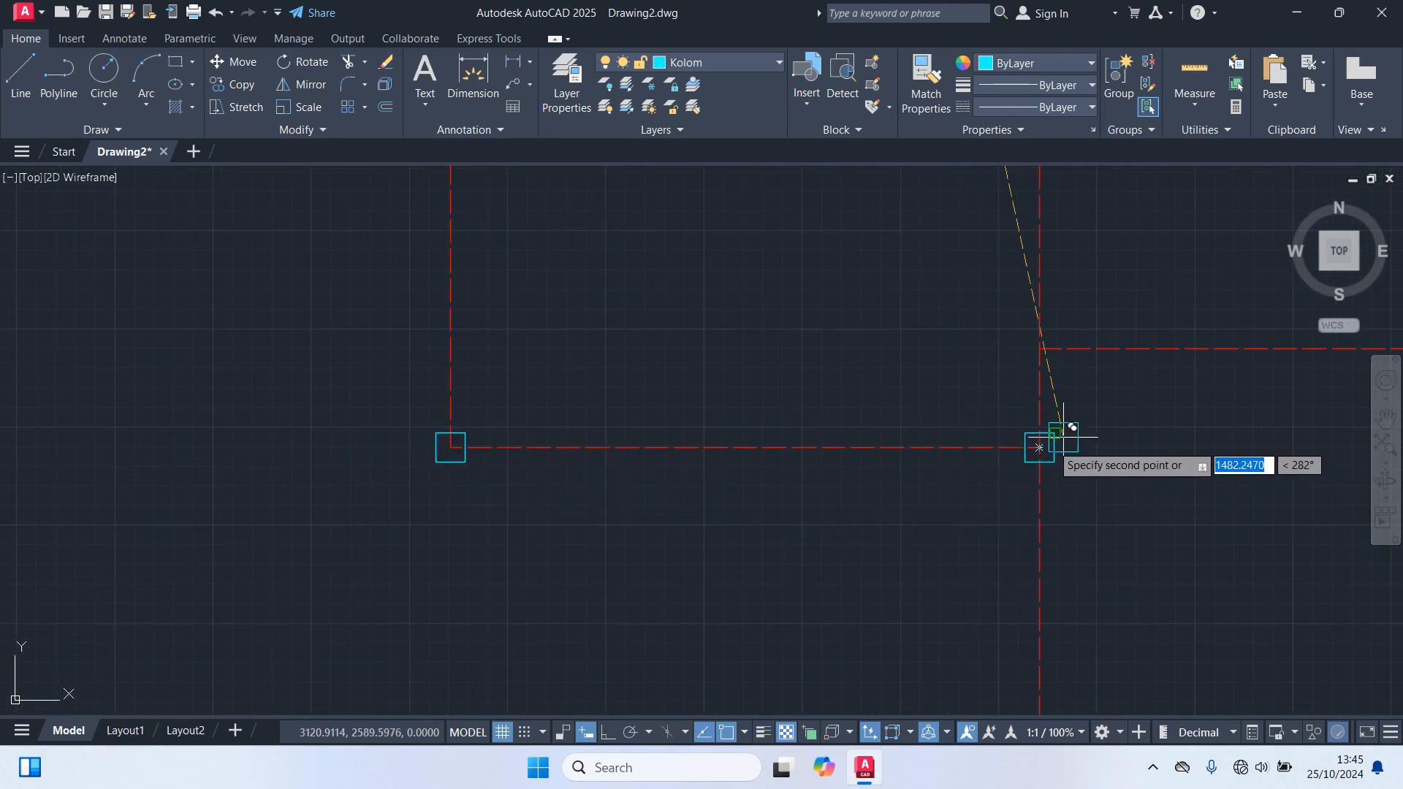
Step: Copy the column onto the four corners of the bottommost room and finish copying
scroll(679, 439, "down", 4)
scroll(688, 439, "up", 4)
left_click(832, 376)
middle_click_drag(894, 565, 902, 489)
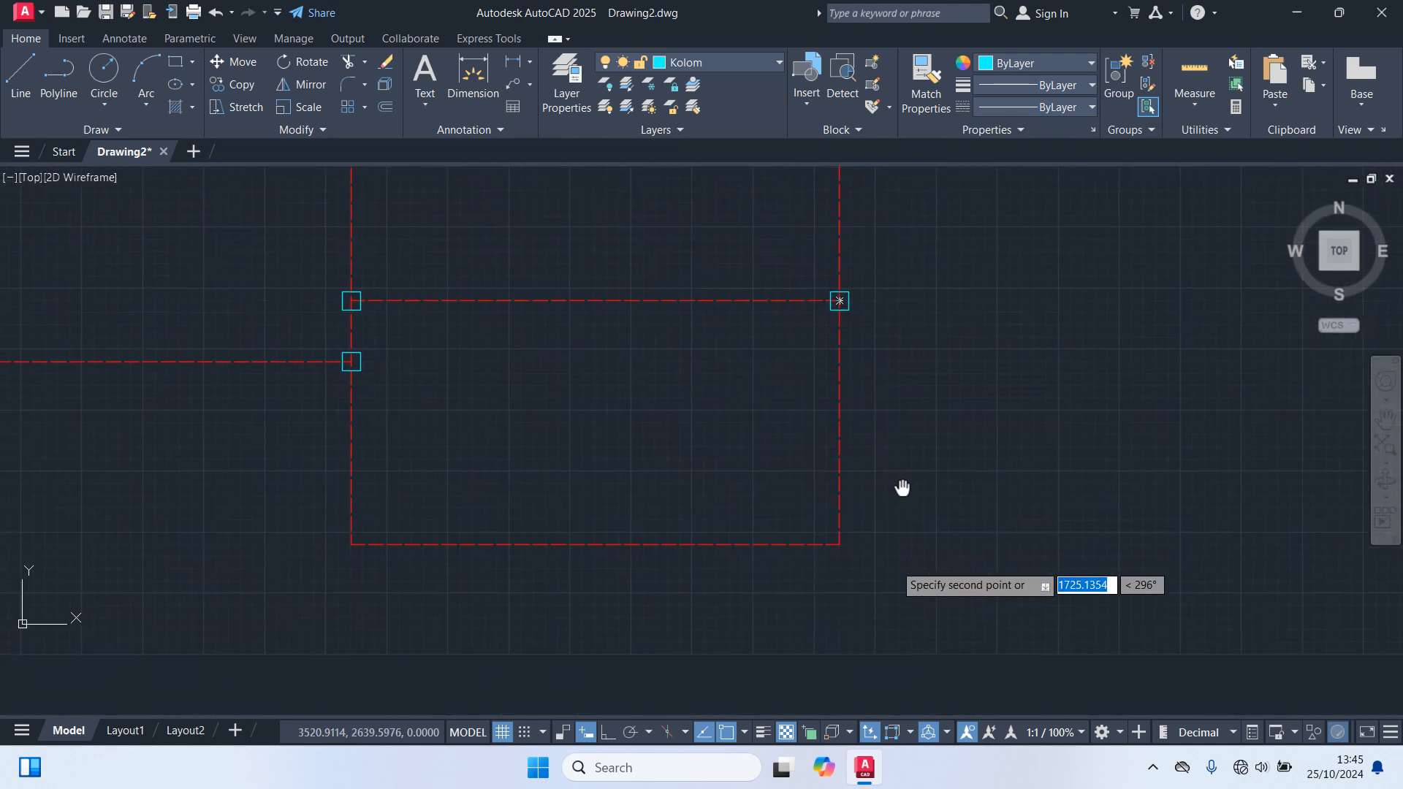
left_click(840, 544)
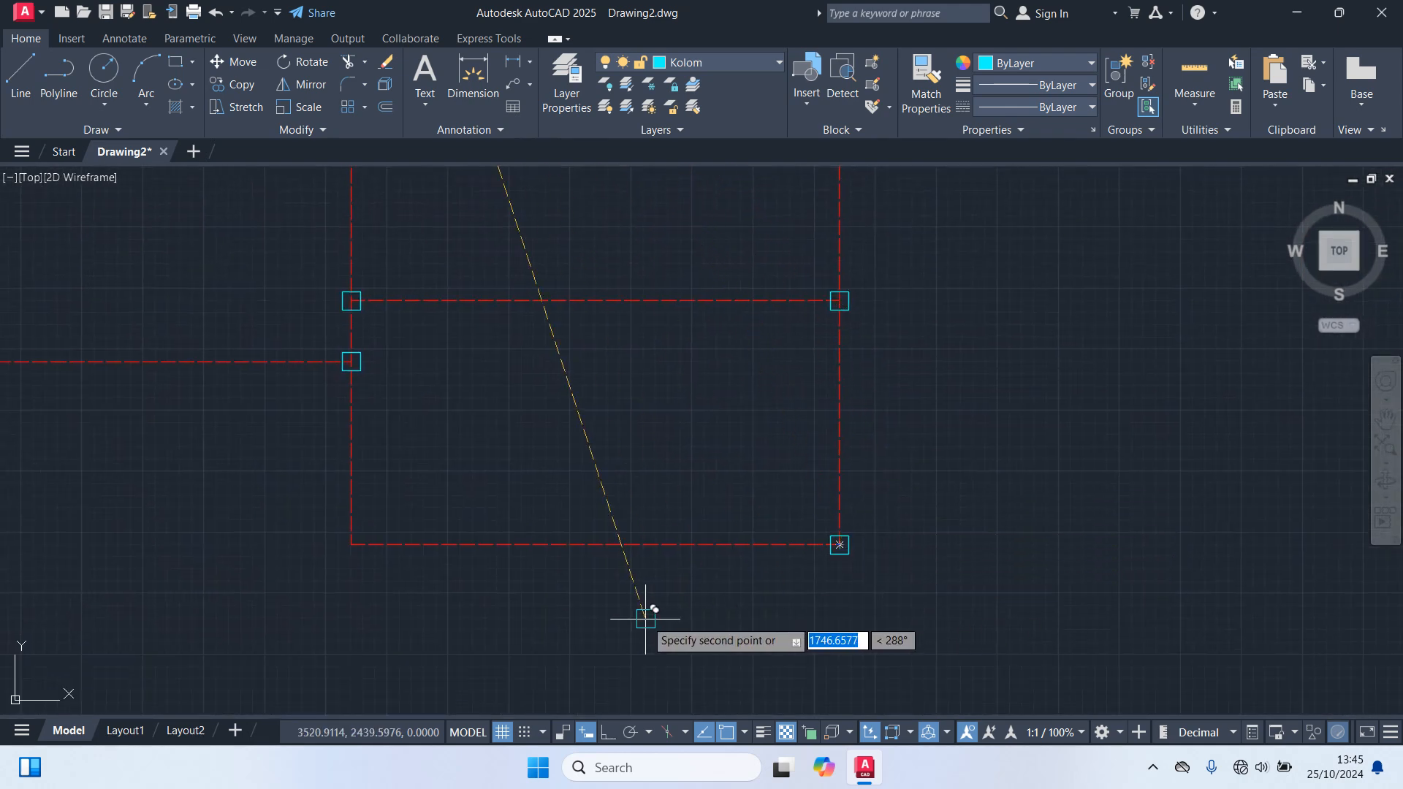
left_click(351, 544)
scroll(682, 647, "down", 5)
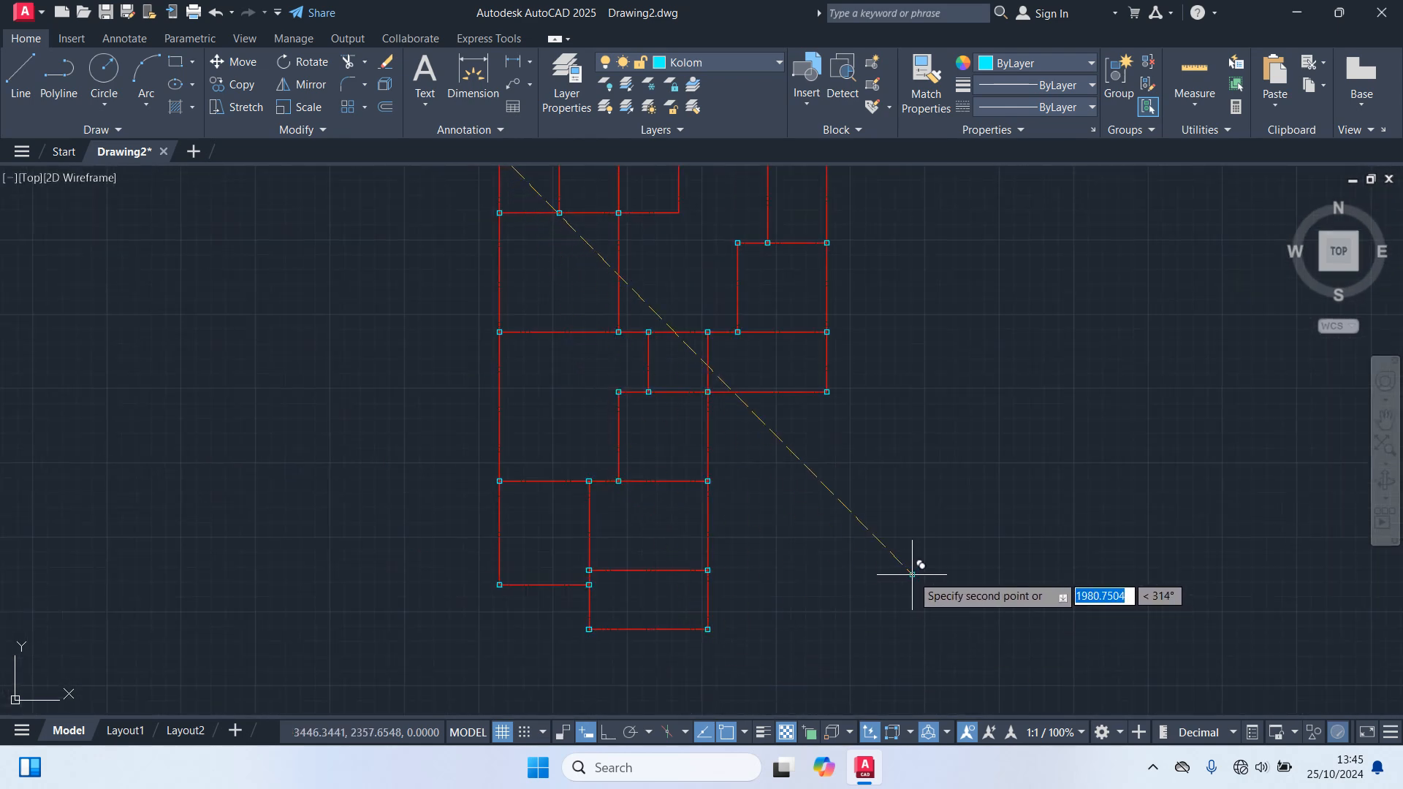
middle_click_drag(912, 575, 869, 628)
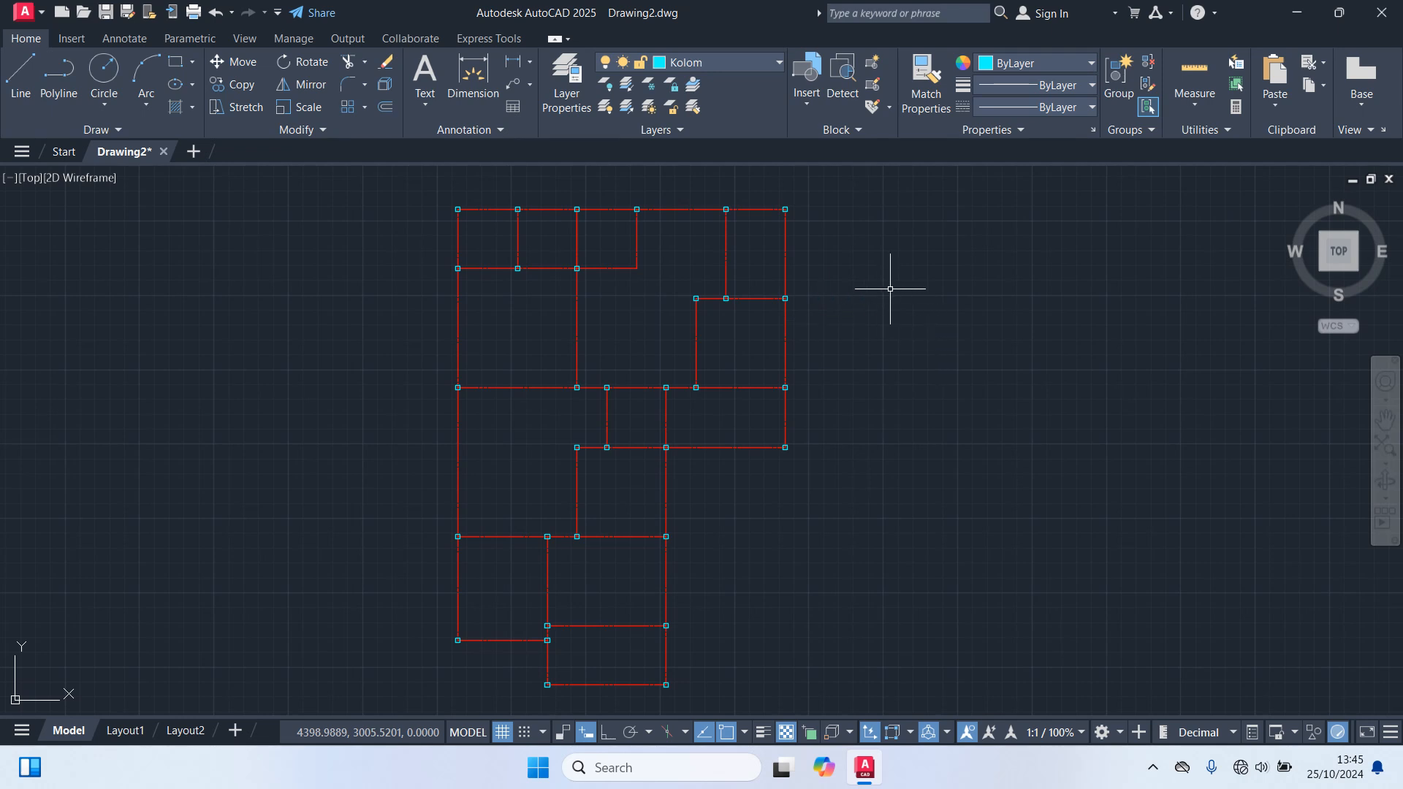
Step: On the Dinding layer, draw an L-shaped wall line from the fourth top column down to the room corner and across to the column at its left
left_click(716, 63)
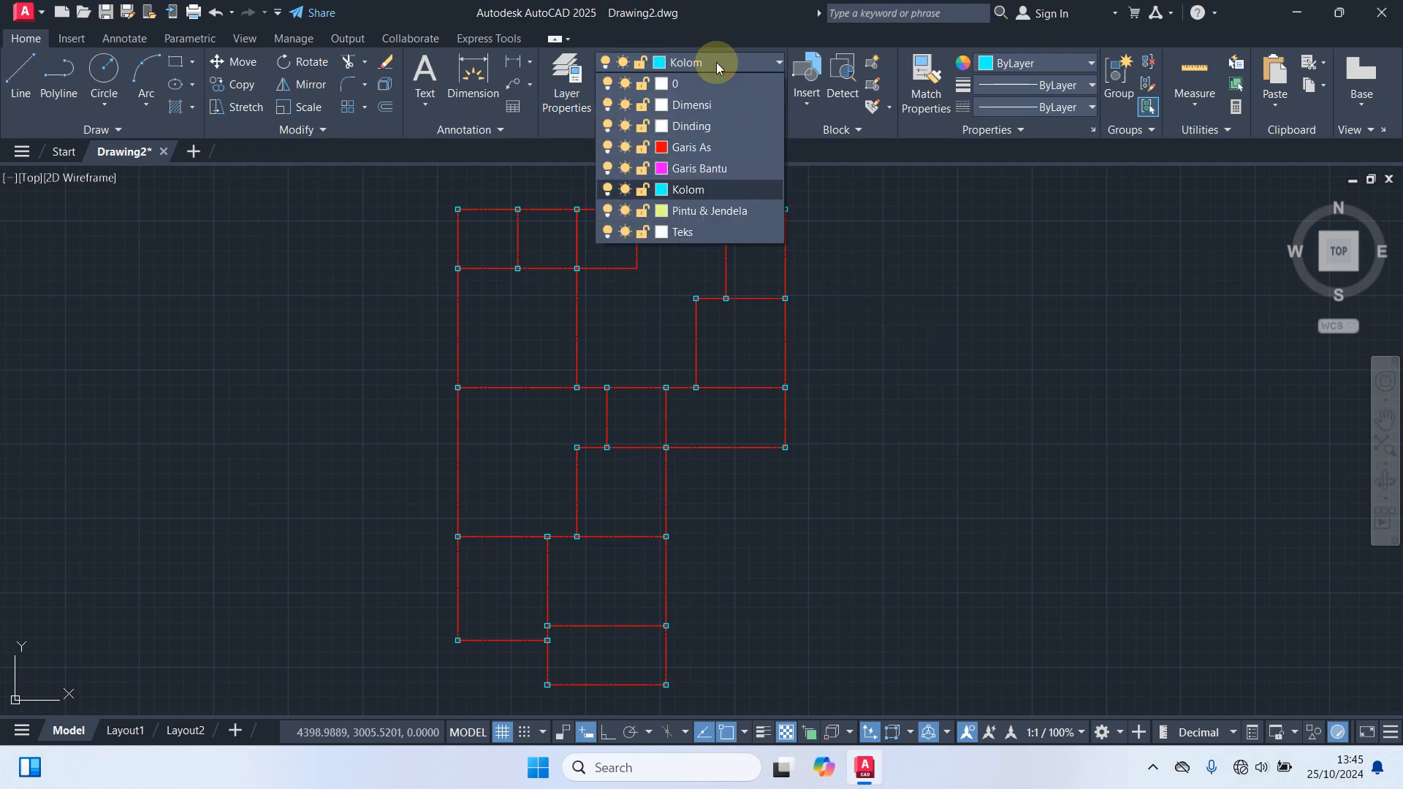
left_click(694, 128)
type("l")
key("Return")
scroll(661, 202, "up", 6)
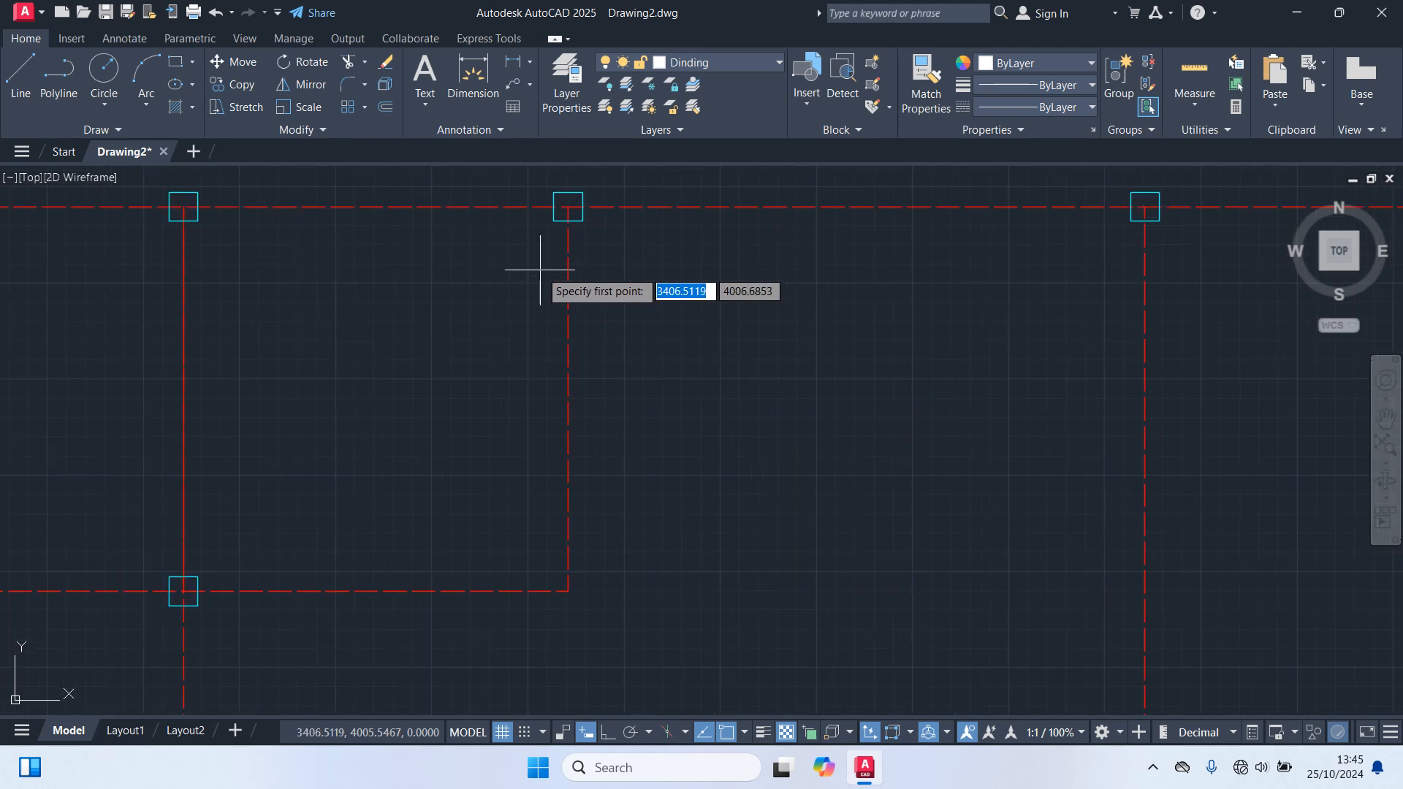
scroll(557, 238, "up", 4)
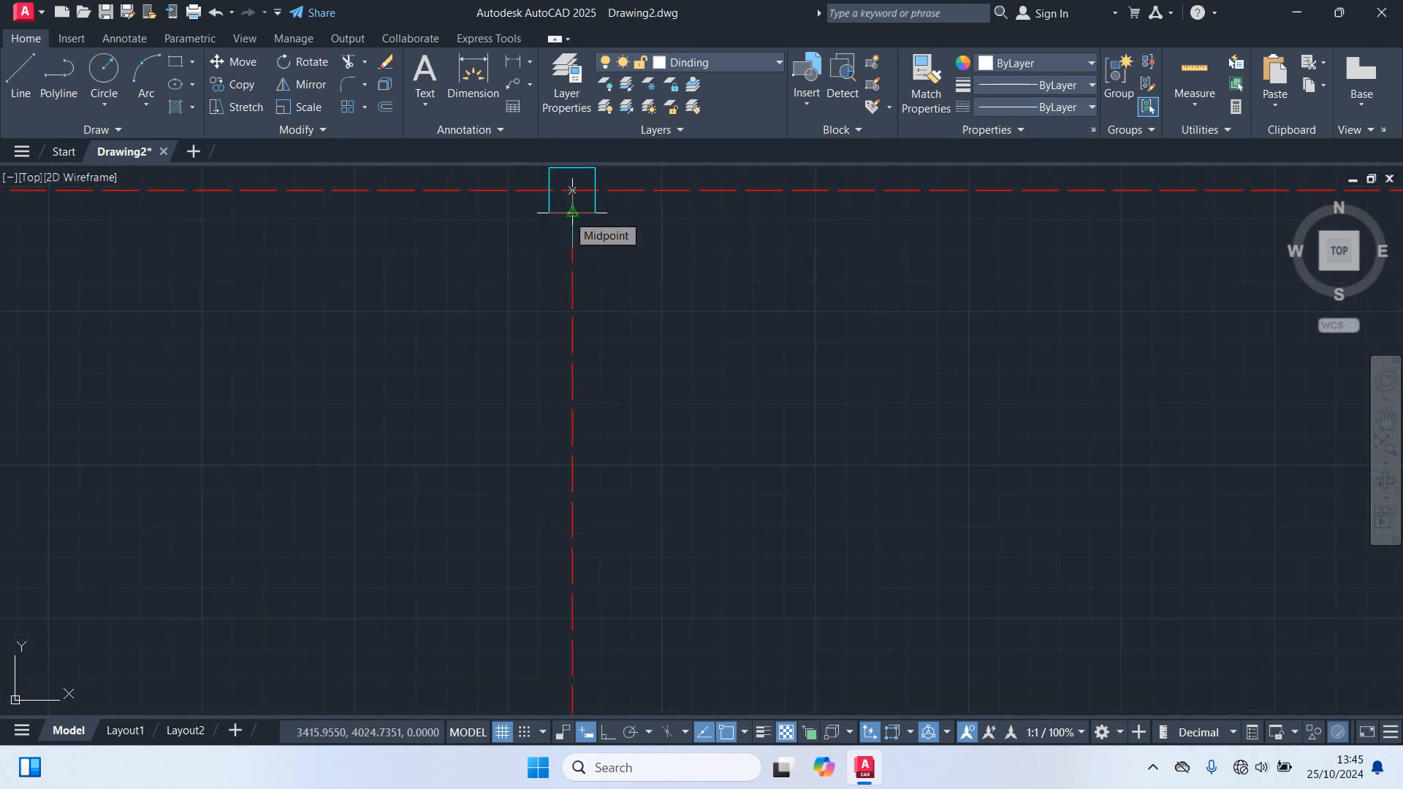
left_click(572, 212)
scroll(685, 450, "down", 2)
middle_click_drag(686, 452, 833, 238)
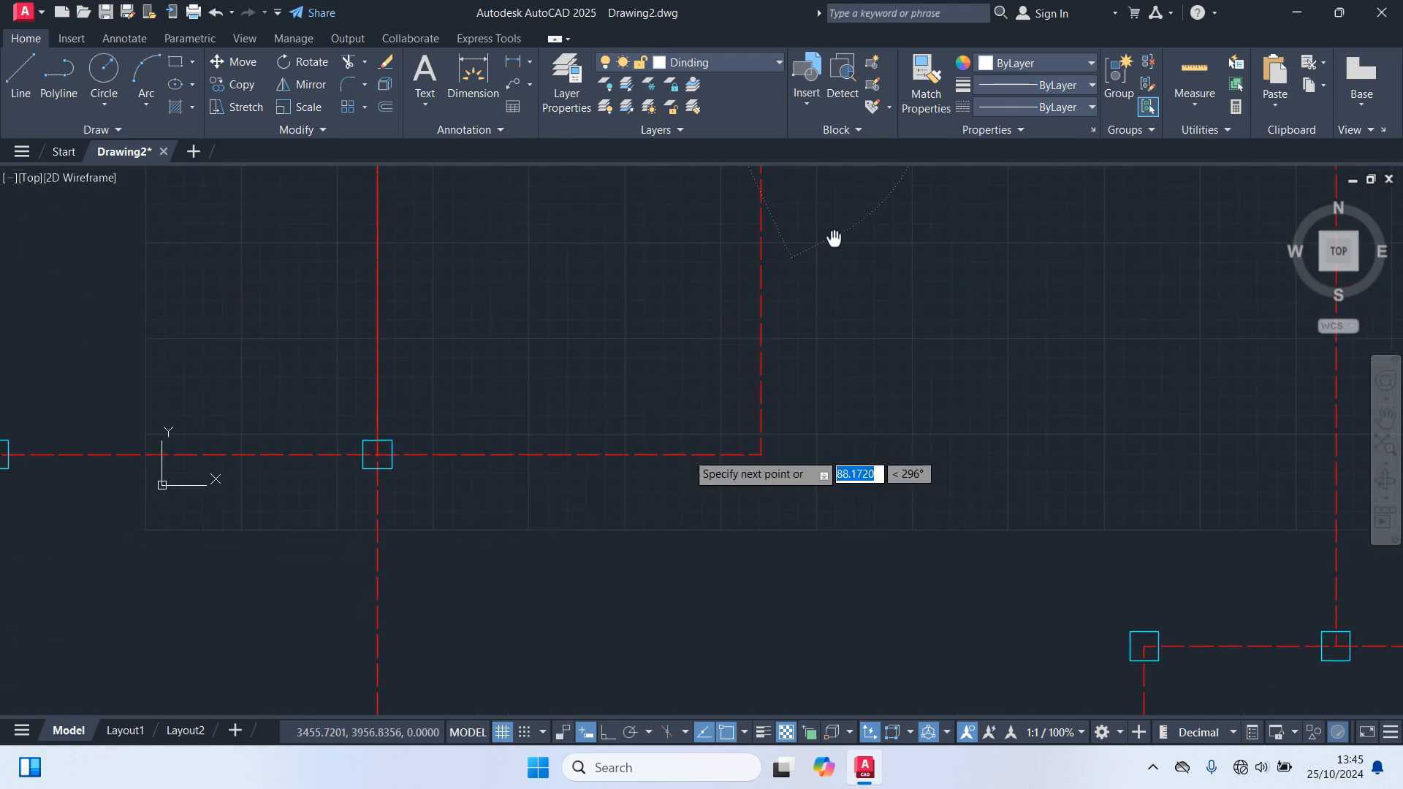
left_click(761, 454)
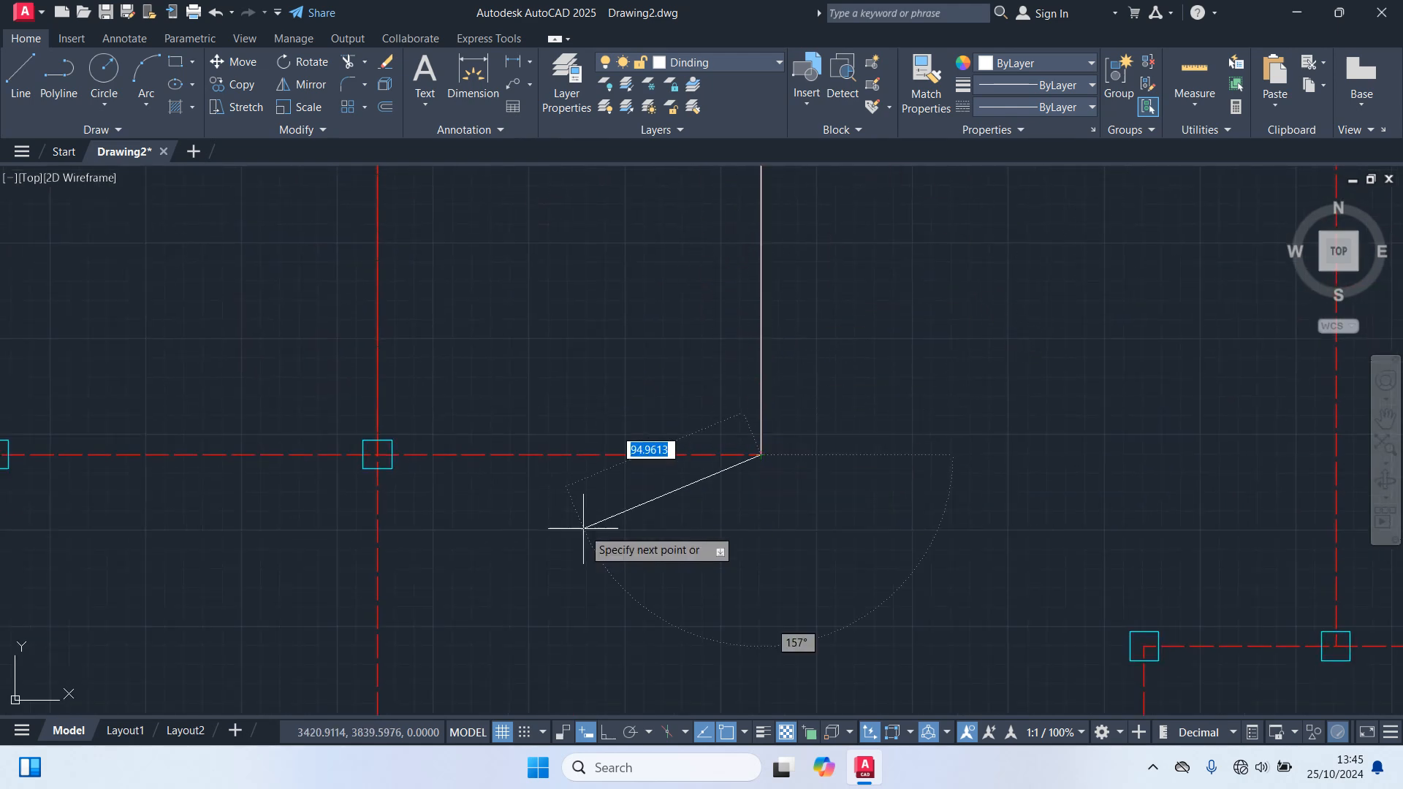
left_click(377, 454)
scroll(623, 551, "down", 5)
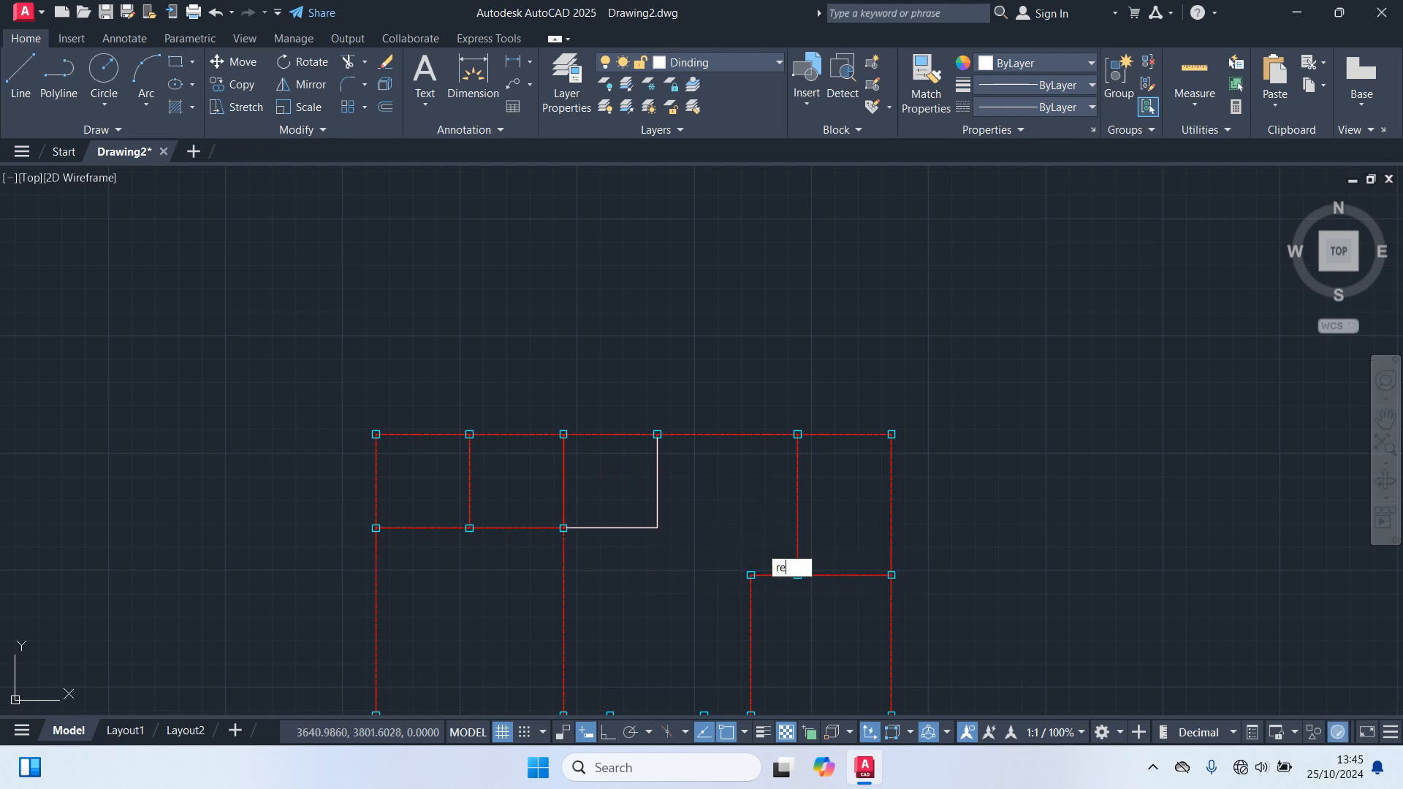
Step: Draw a wall rectangle along the top axis between the upper-left and upper-right corner columns
key("Return")
scroll(369, 409, "up", 5)
left_click(332, 538)
scroll(517, 589, "down", 6)
middle_click_drag(362, 509, 77, 445)
scroll(673, 490, "up", 5)
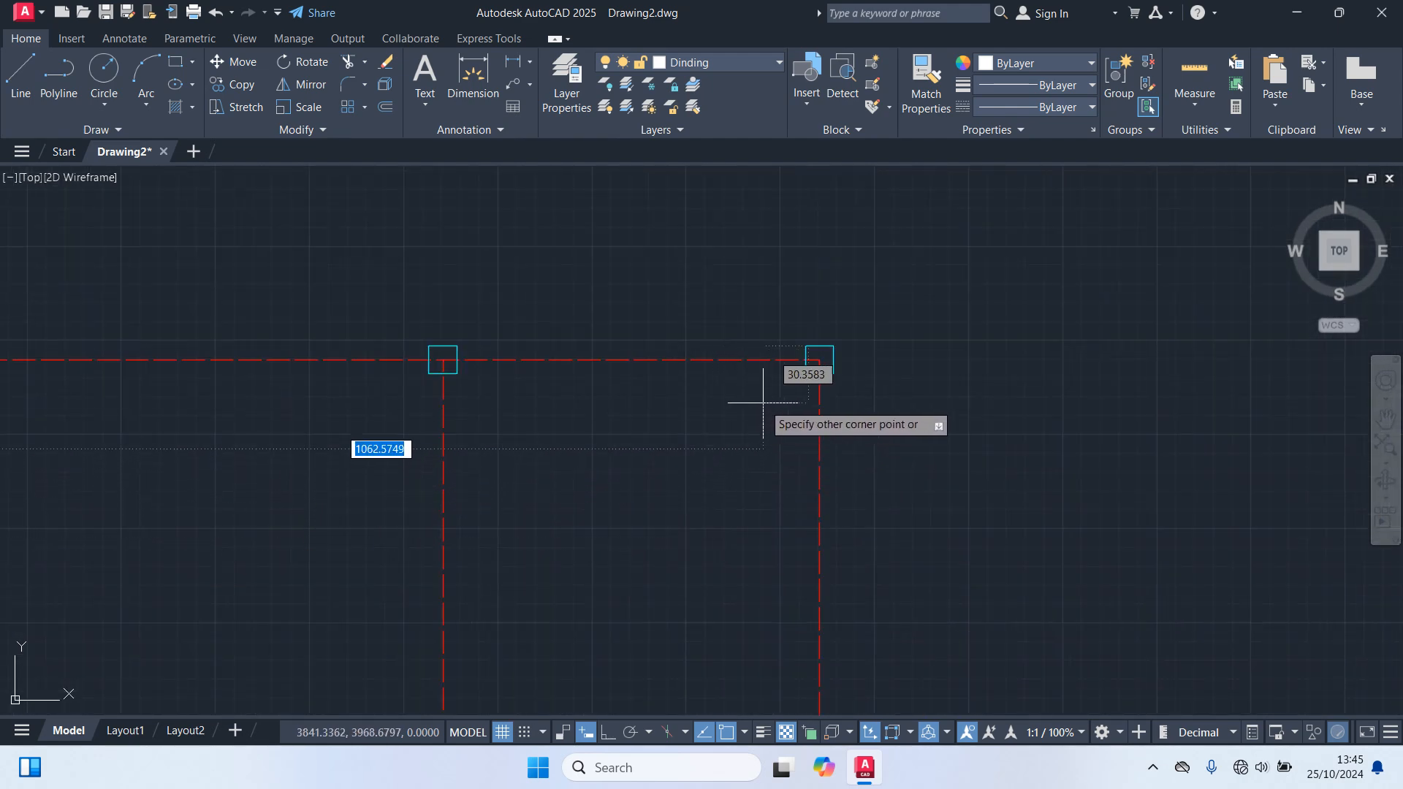
left_click(821, 355)
scroll(957, 396, "down", 6)
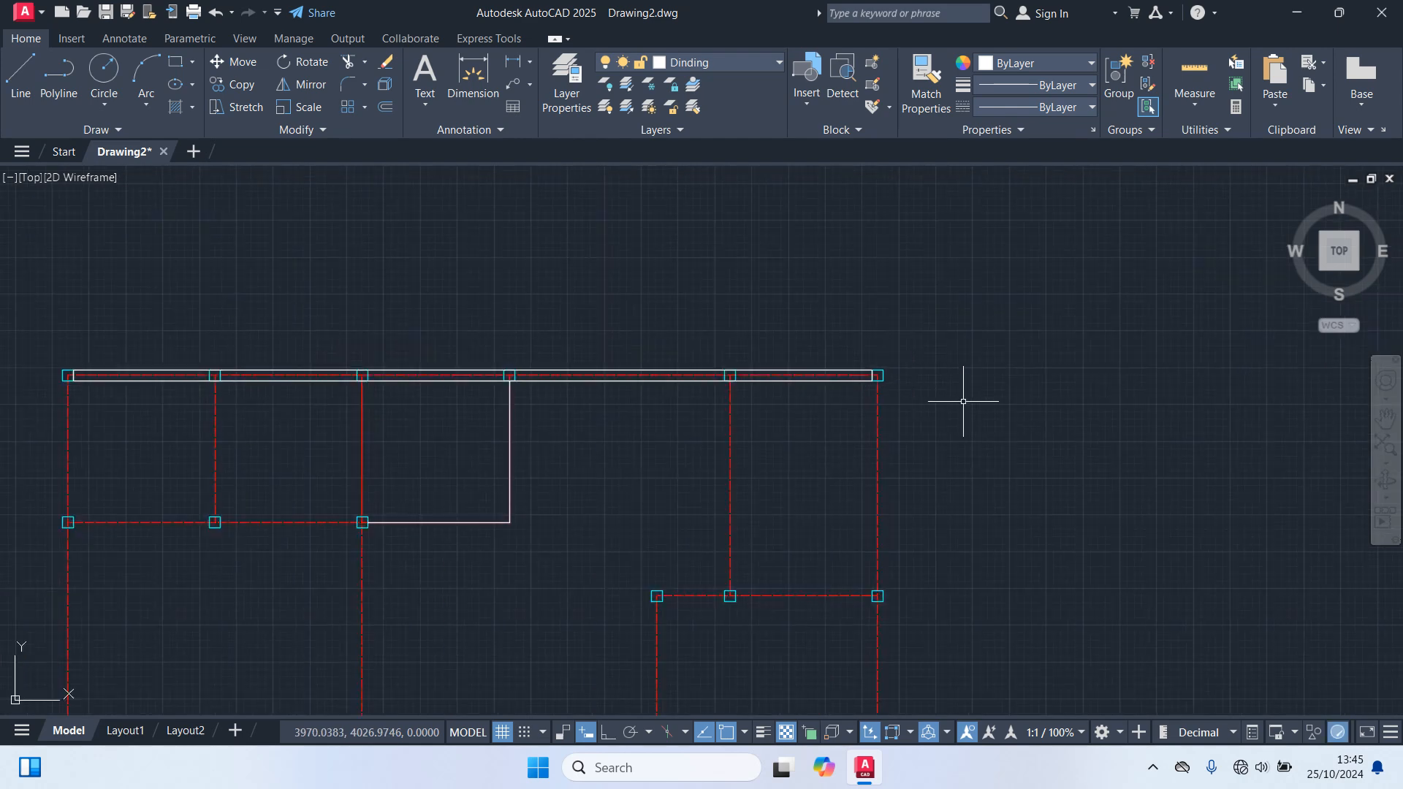
Step: Draw a wall rectangle down the right outer axis from the upper-right corner column to the lowest column on that axis
middle_click_drag(965, 396, 1000, 341)
scroll(1001, 347, "up", 3)
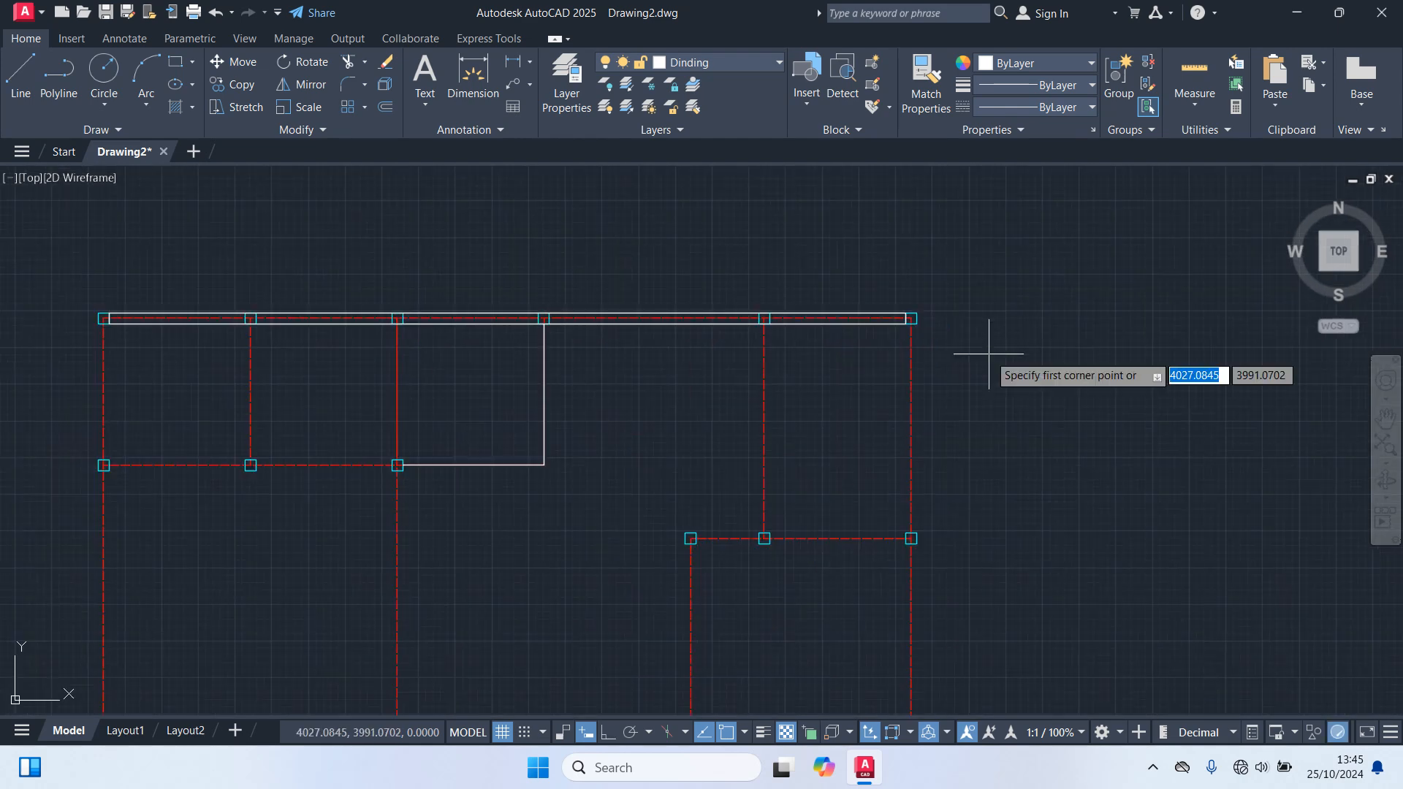
scroll(924, 333, "up", 5)
left_click(879, 311)
scroll(1001, 533, "down", 5)
scroll(917, 210, "down", 8)
scroll(864, 288, "up", 15)
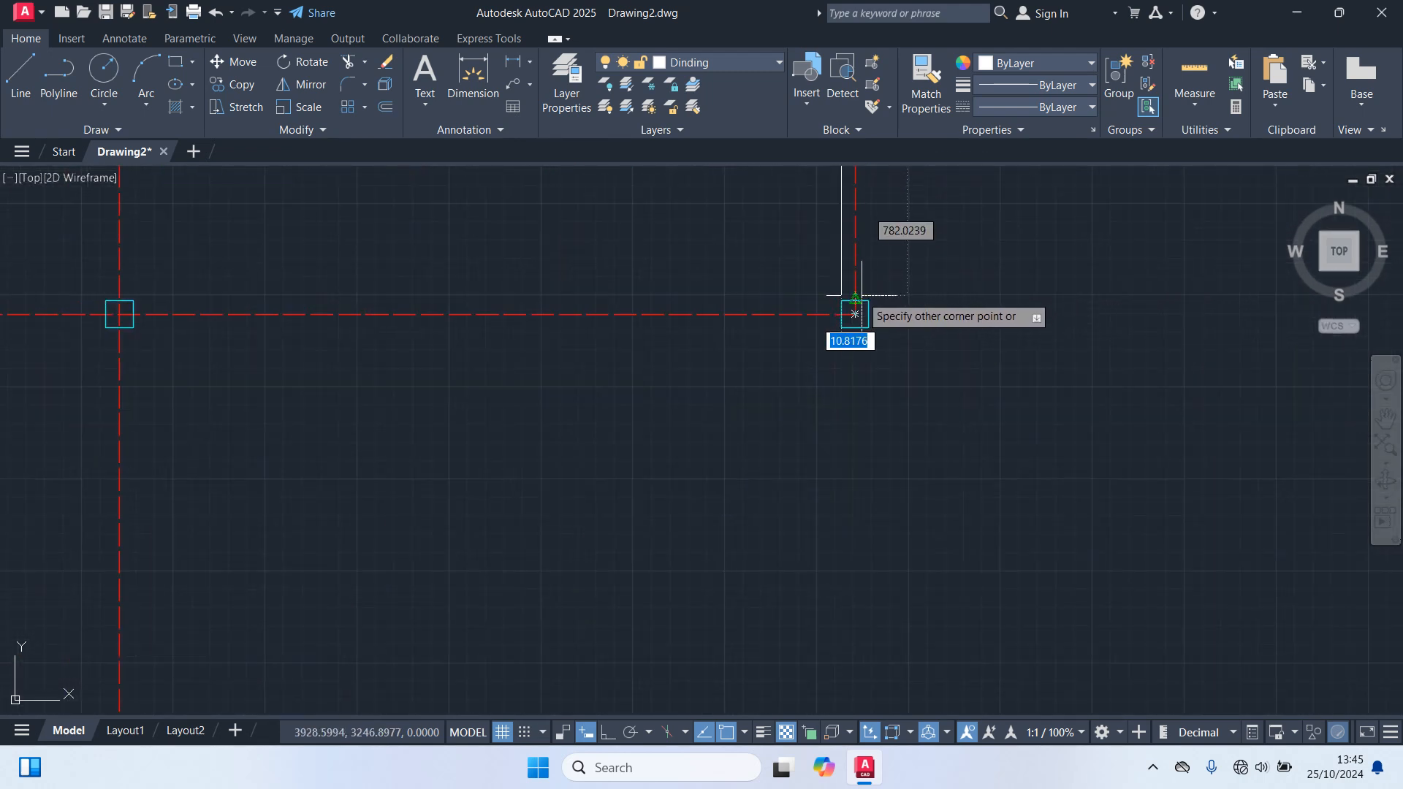
middle_click_drag(928, 317, 1031, 481)
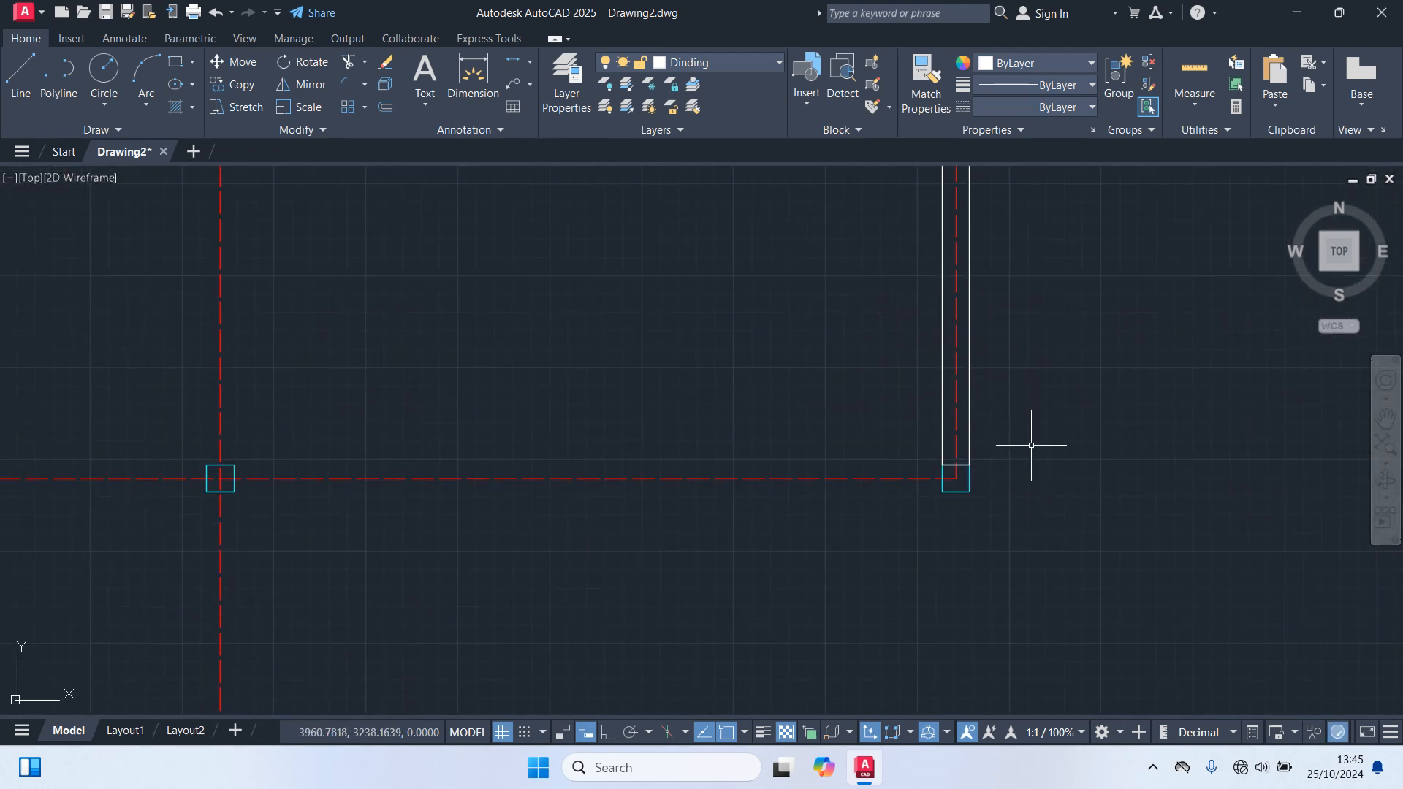
Step: Draw a wall rectangle along the horizontal axis from the right wall's lowest column to the column at the axis's left end
middle_click_drag(372, 521, 795, 493)
scroll(721, 476, "up", 2)
scroll(713, 479, "down", 8)
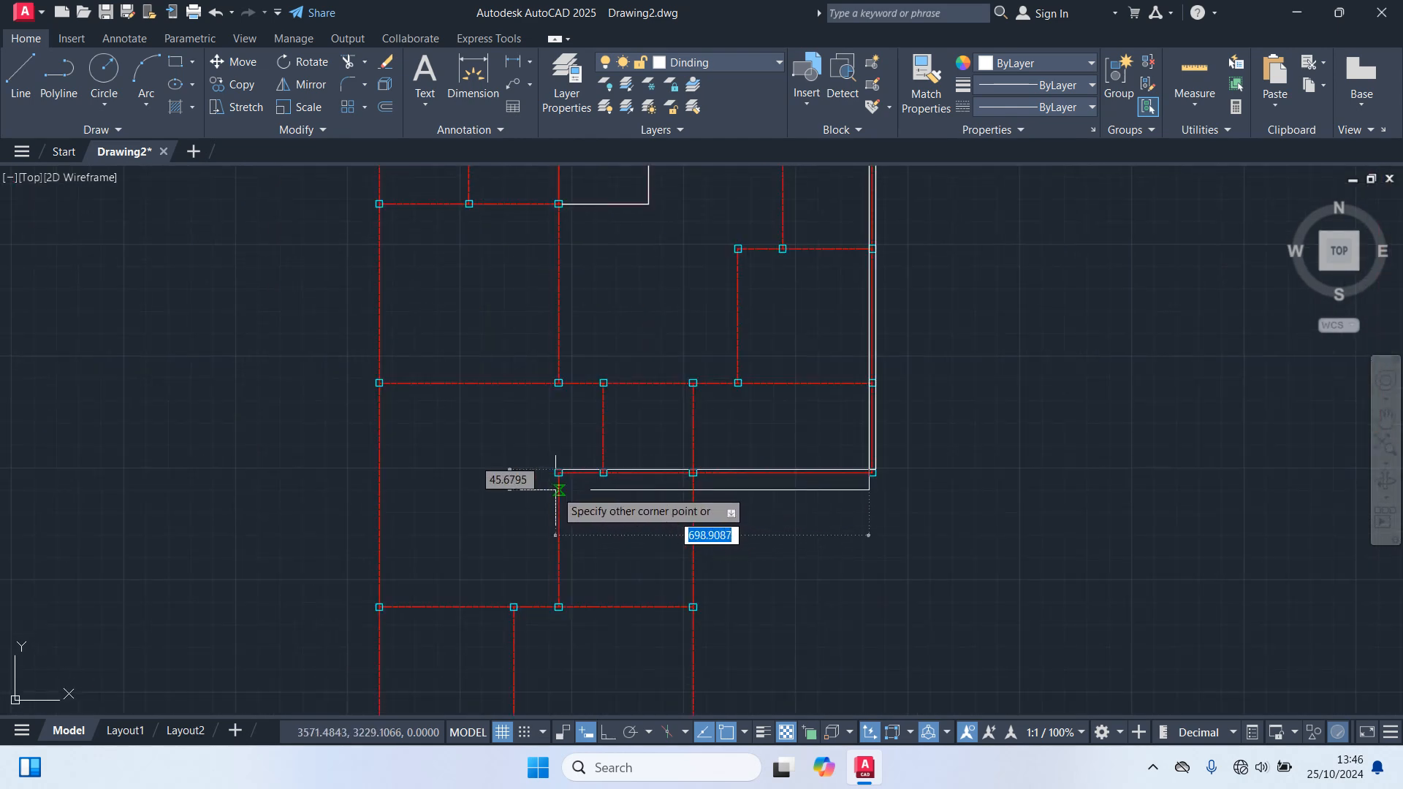
scroll(560, 480, "up", 4)
key("Escape")
left_click(564, 464)
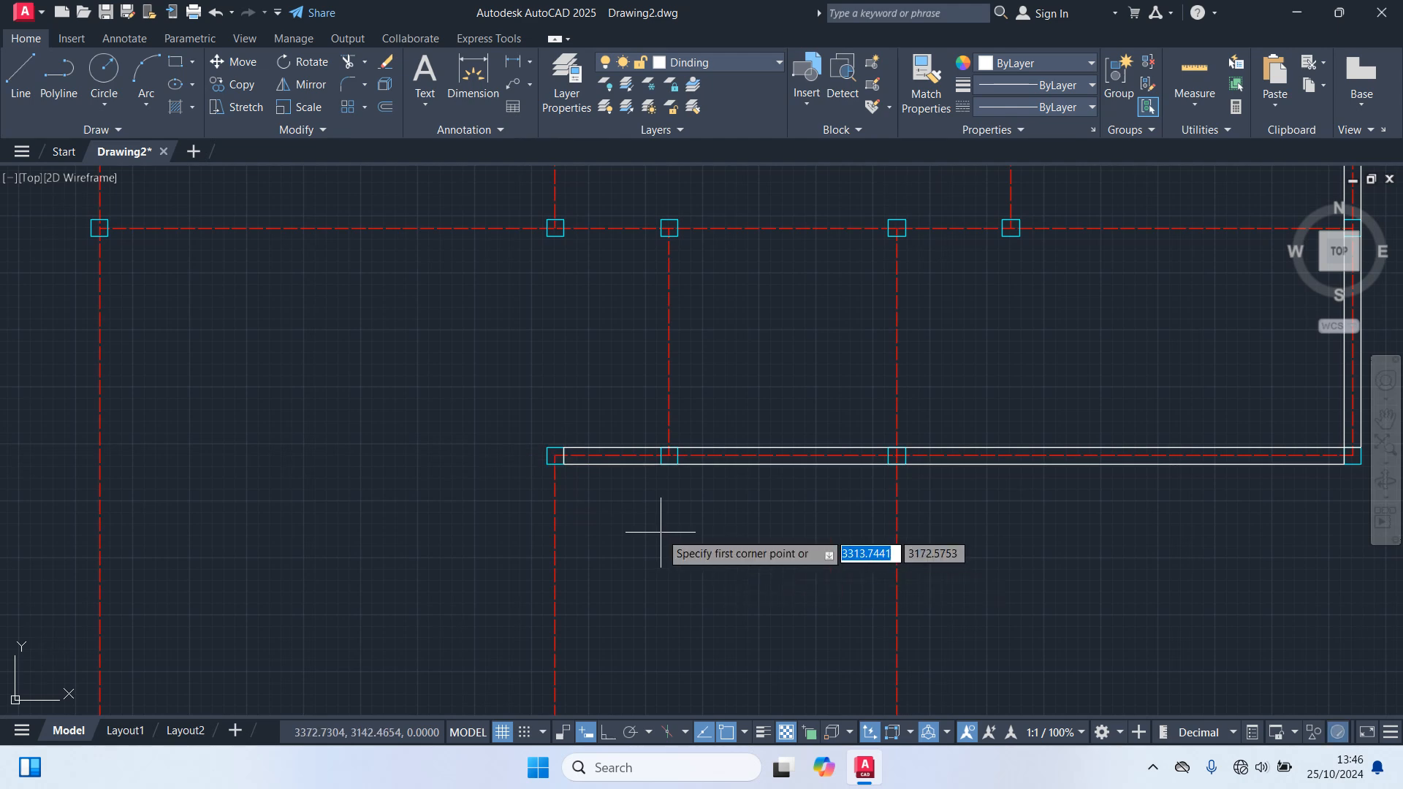
Step: Draw a wall rectangle from the fifth top column down to the middle column on the short horizontal axis below it
middle_click_drag(1087, 239, 968, 628)
scroll(927, 558, "down", 3)
scroll(993, 438, "up", 3)
scroll(886, 276, "up", 3)
left_click(907, 228)
scroll(918, 517, "down", 3)
middle_click_drag(918, 517, 896, 276)
scroll(862, 439, "up", 4)
left_click(882, 499)
Step: Draw a wall rectangle along the short horizontal axis from the right outer wall's column to the column at the axis's left end
scroll(971, 461, "down", 2)
middle_click_drag(958, 466, 784, 438)
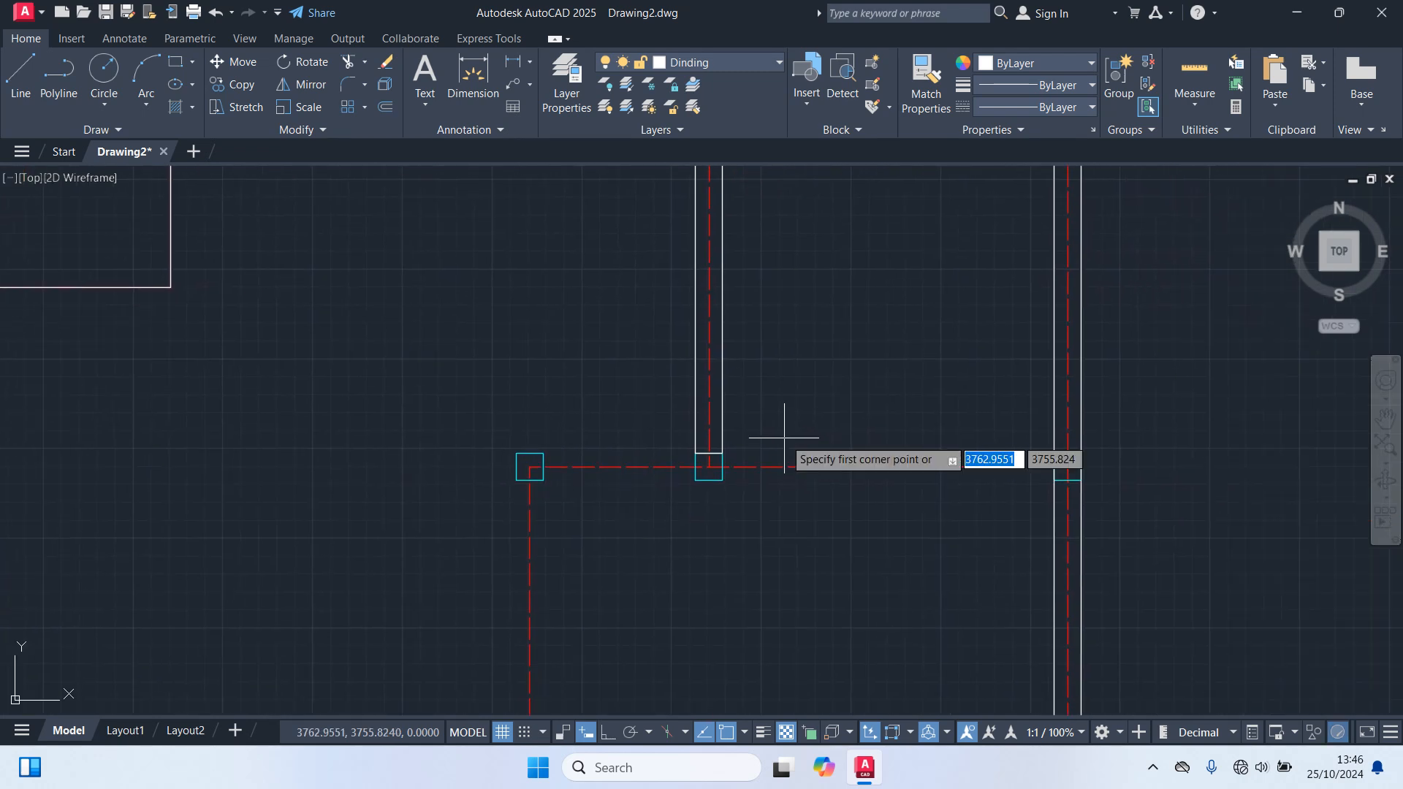
left_click(1067, 467)
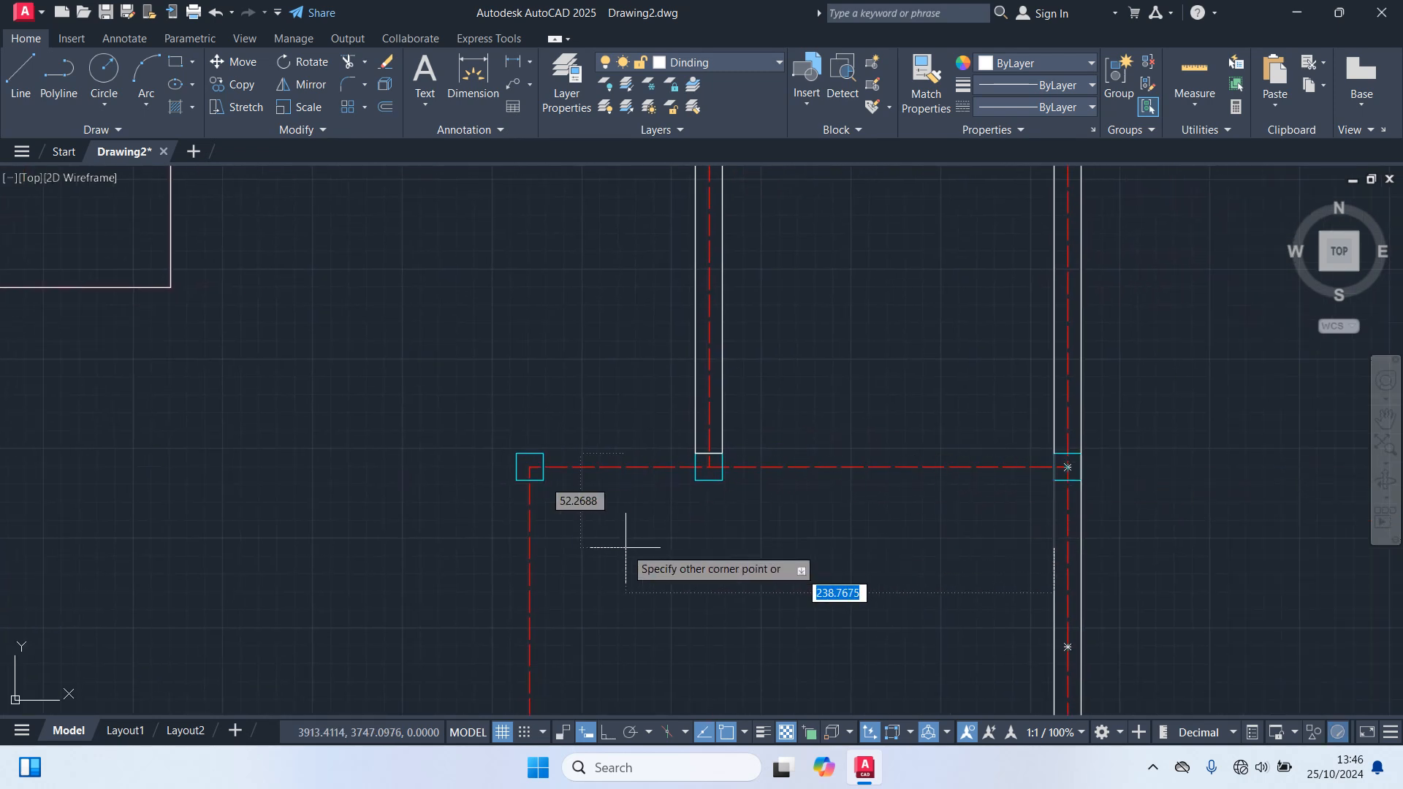
left_click(541, 480)
scroll(611, 526, "down", 3)
Step: Draw a 15 by 285 wall rectangle from the short wall's left-end column down to the column on the long horizontal axis
mouse_move(663, 520)
middle_mouse_down()
mouse_move(687, 527)
mouse_move(824, 325)
middle_mouse_up()
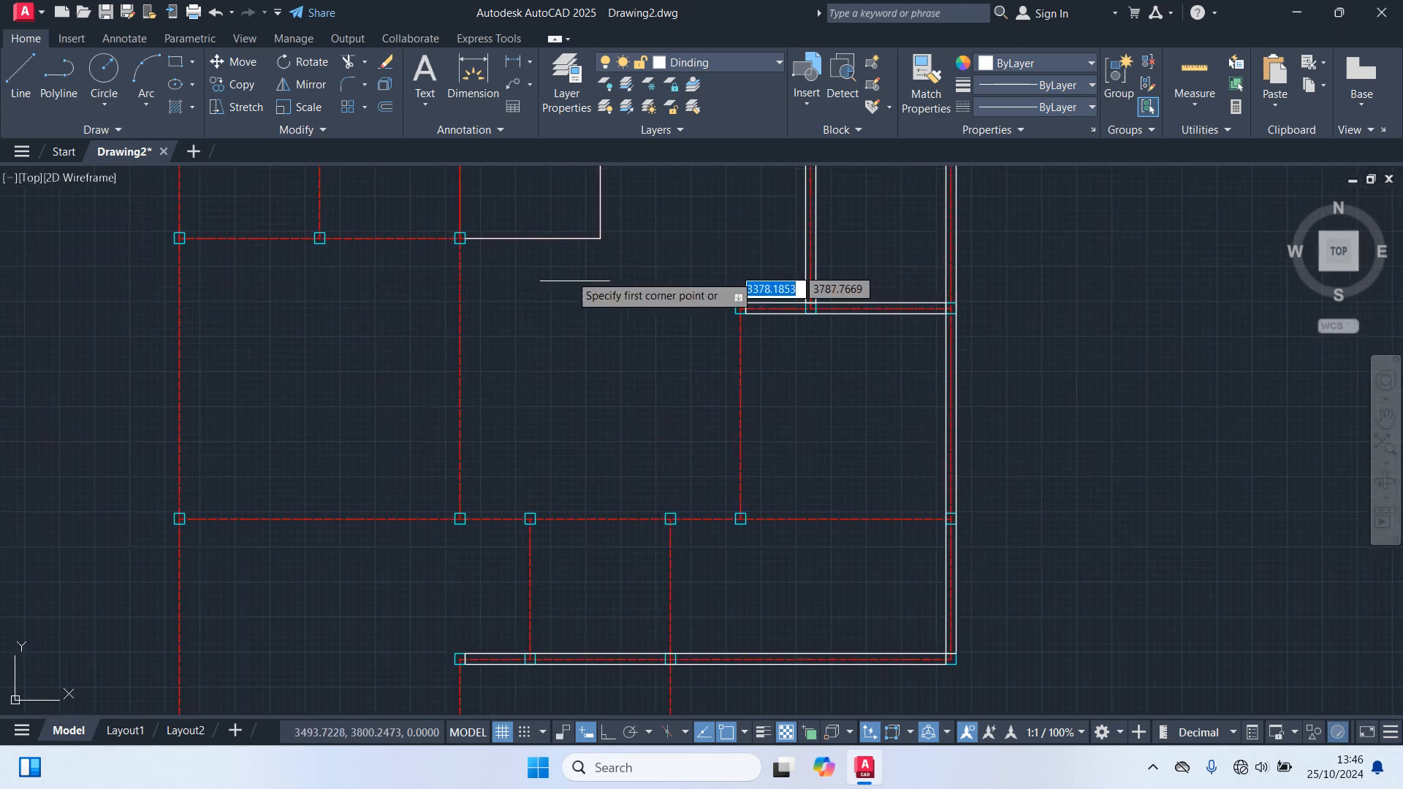
scroll(636, 307, "up", 4)
scroll(892, 322, "down", 3)
scroll(776, 370, "down", 2)
scroll(798, 453, "up", 4)
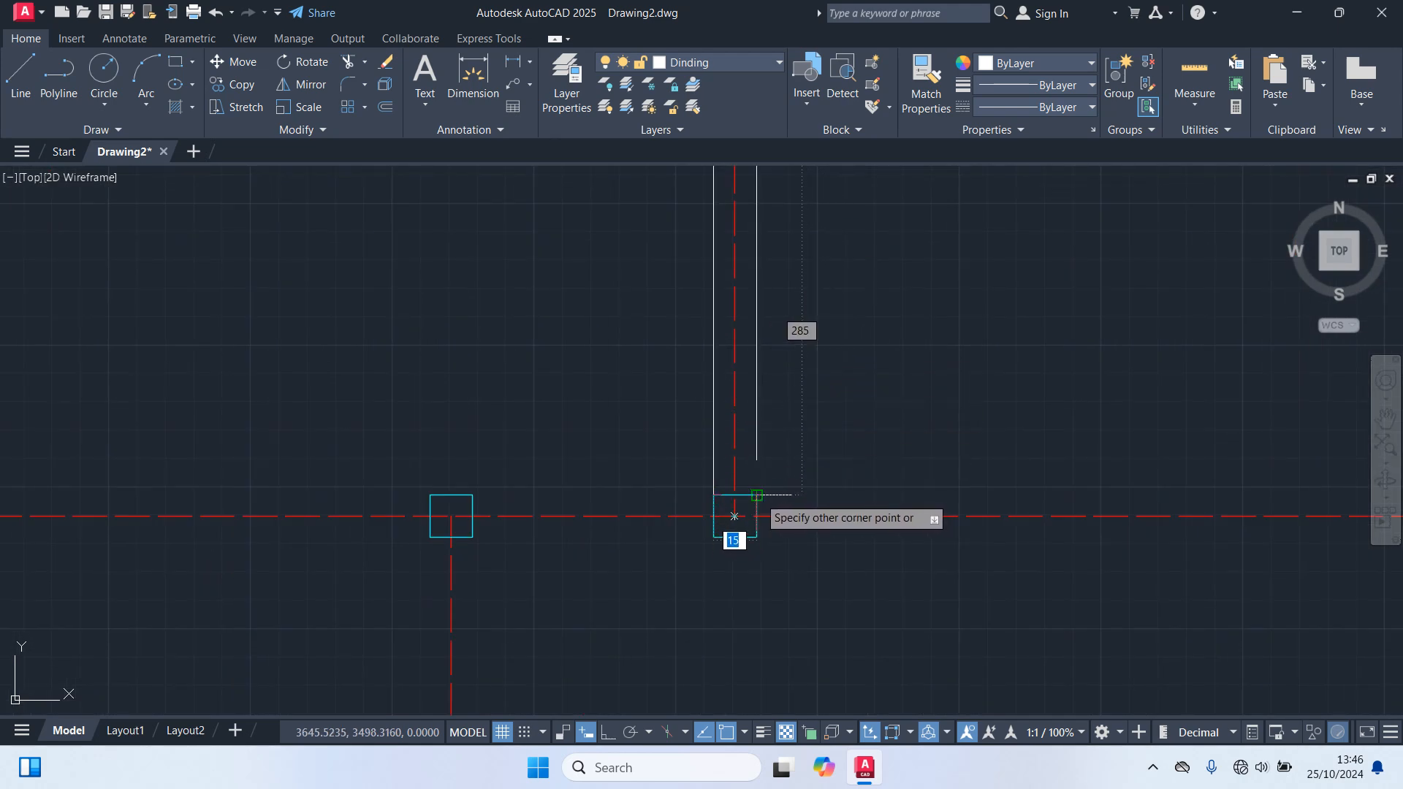
left_click(756, 496)
scroll(867, 419, "down", 5)
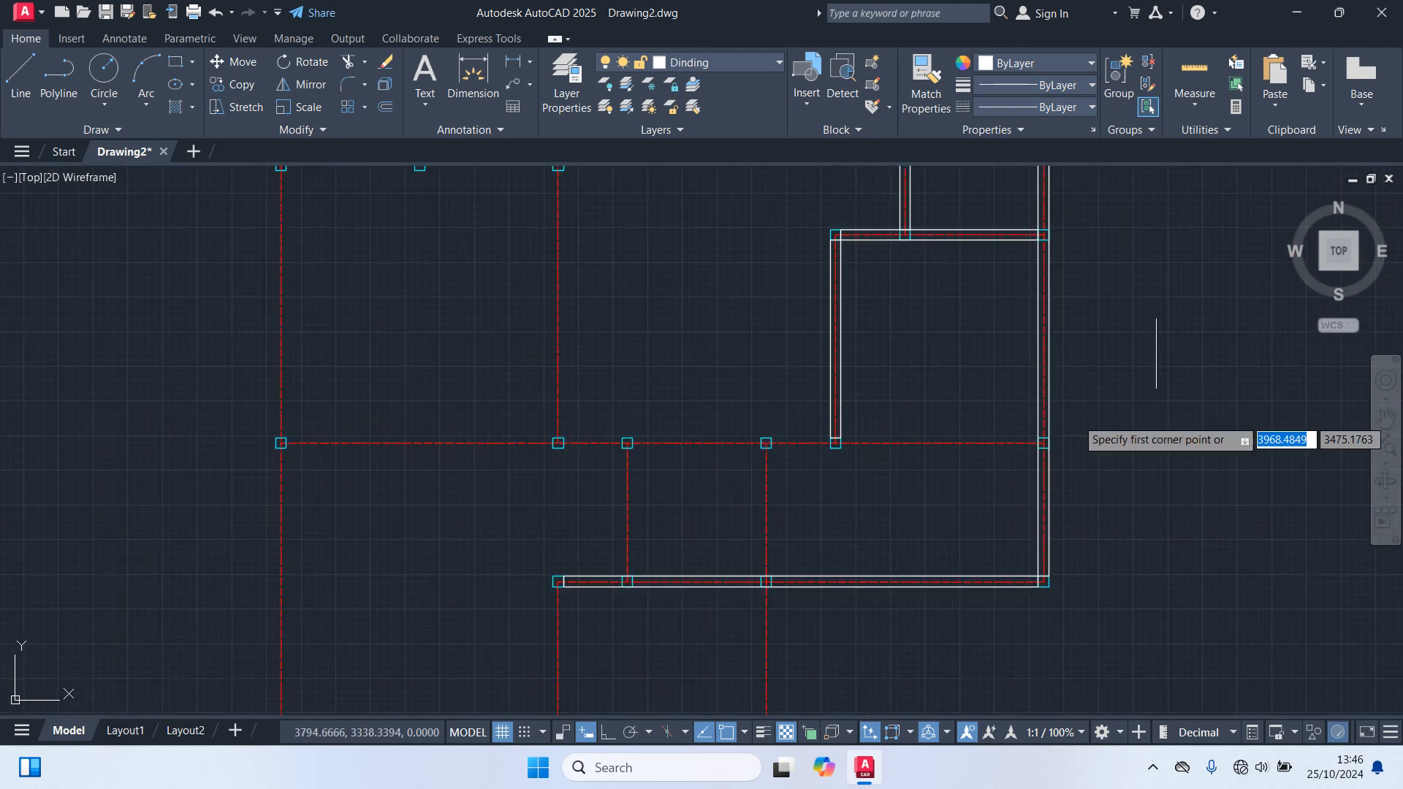
Step: Draw a wall rectangle along the long horizontal axis from the right outer wall's column to the column on the left outer axis
scroll(991, 497, "up", 4)
left_click(1110, 346)
scroll(842, 395, "down", 2)
middle_click_drag(661, 382, 1136, 413)
scroll(725, 466, "up", 1)
scroll(723, 465, "up", 2)
left_click(606, 355)
scroll(723, 438, "down", 6)
middle_click_drag(791, 456, 632, 442)
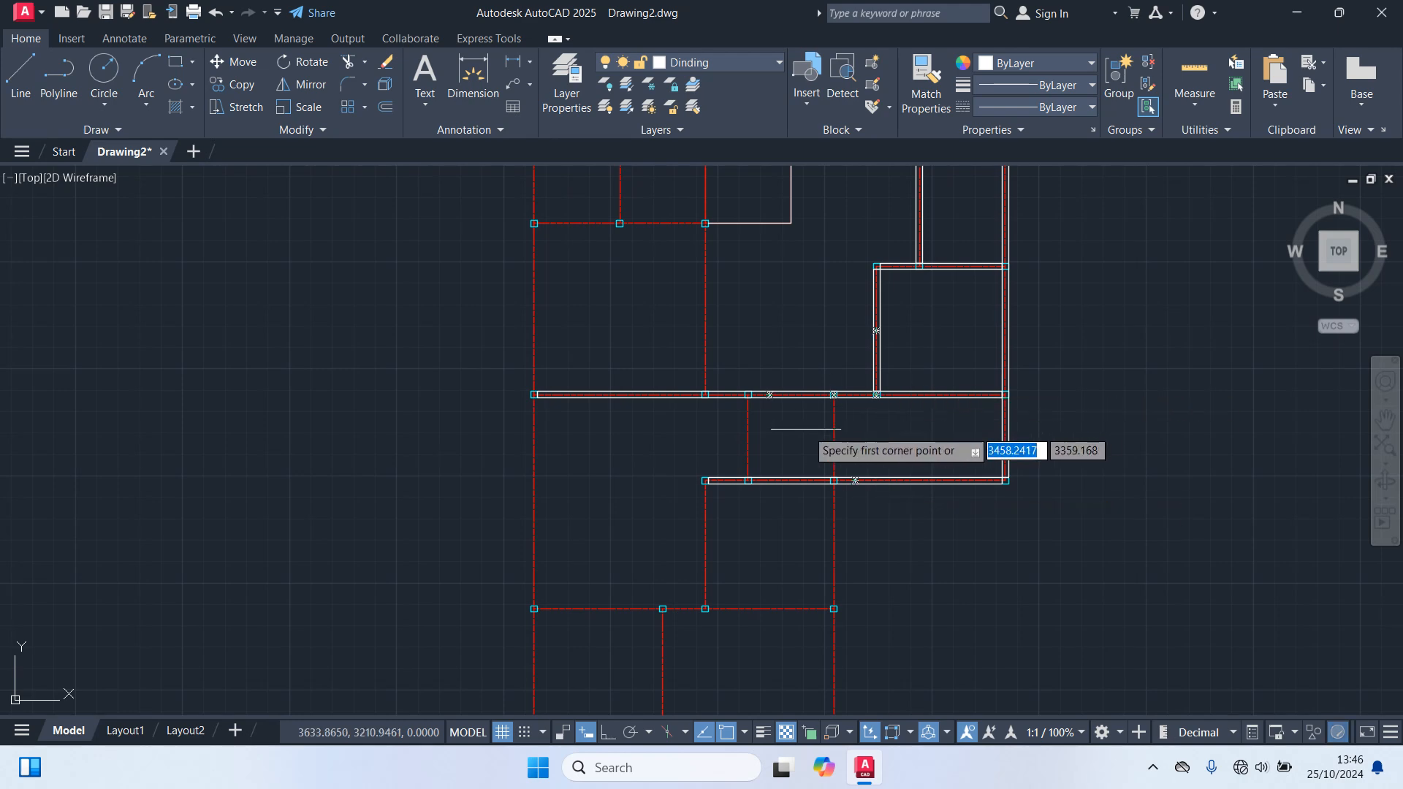
Step: Draw a 15 by 992.5 wall rectangle from the long horizontal wall down the vertical axis to the plan's lowest right column
scroll(705, 401, "up", 7)
scroll(685, 424, "down", 7)
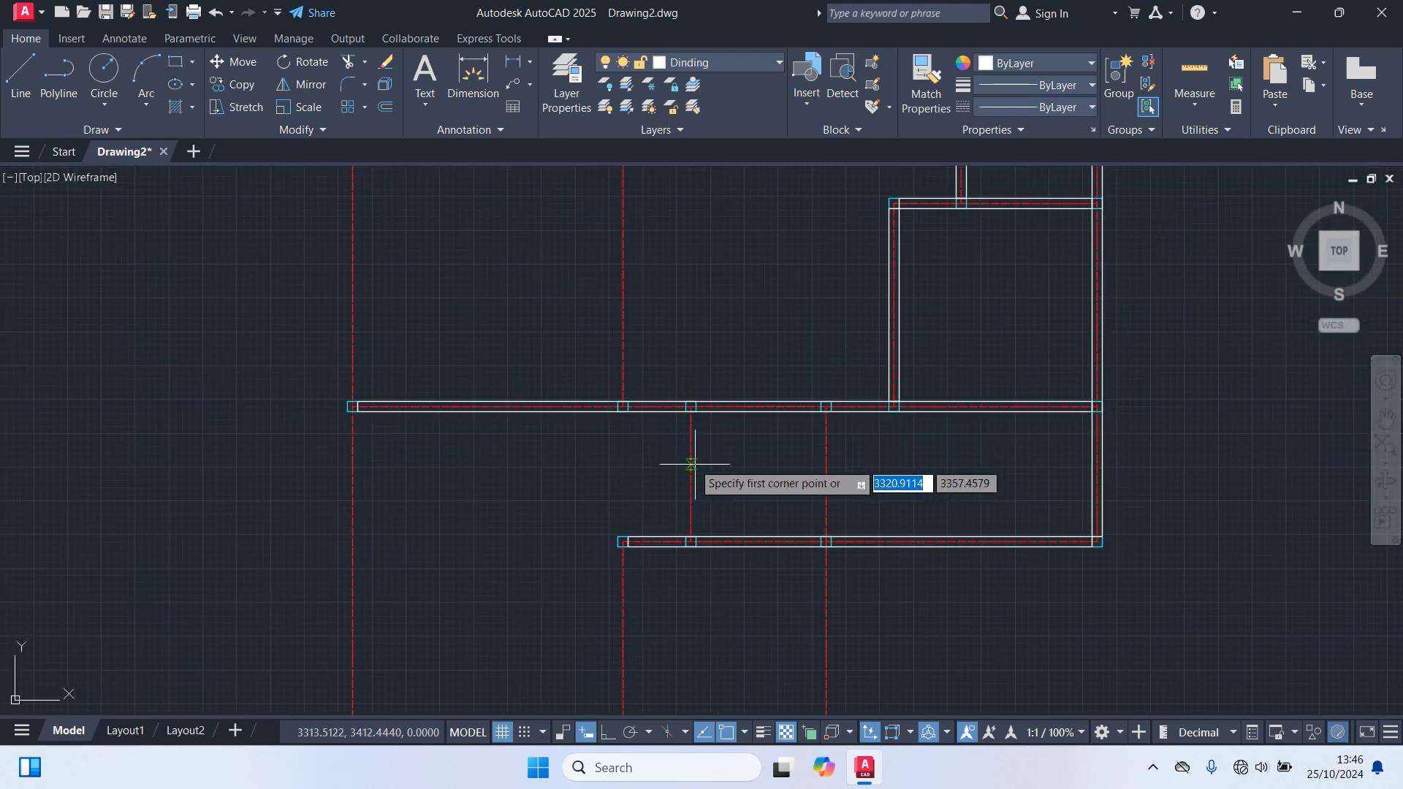
middle_click_drag(752, 457, 779, 348)
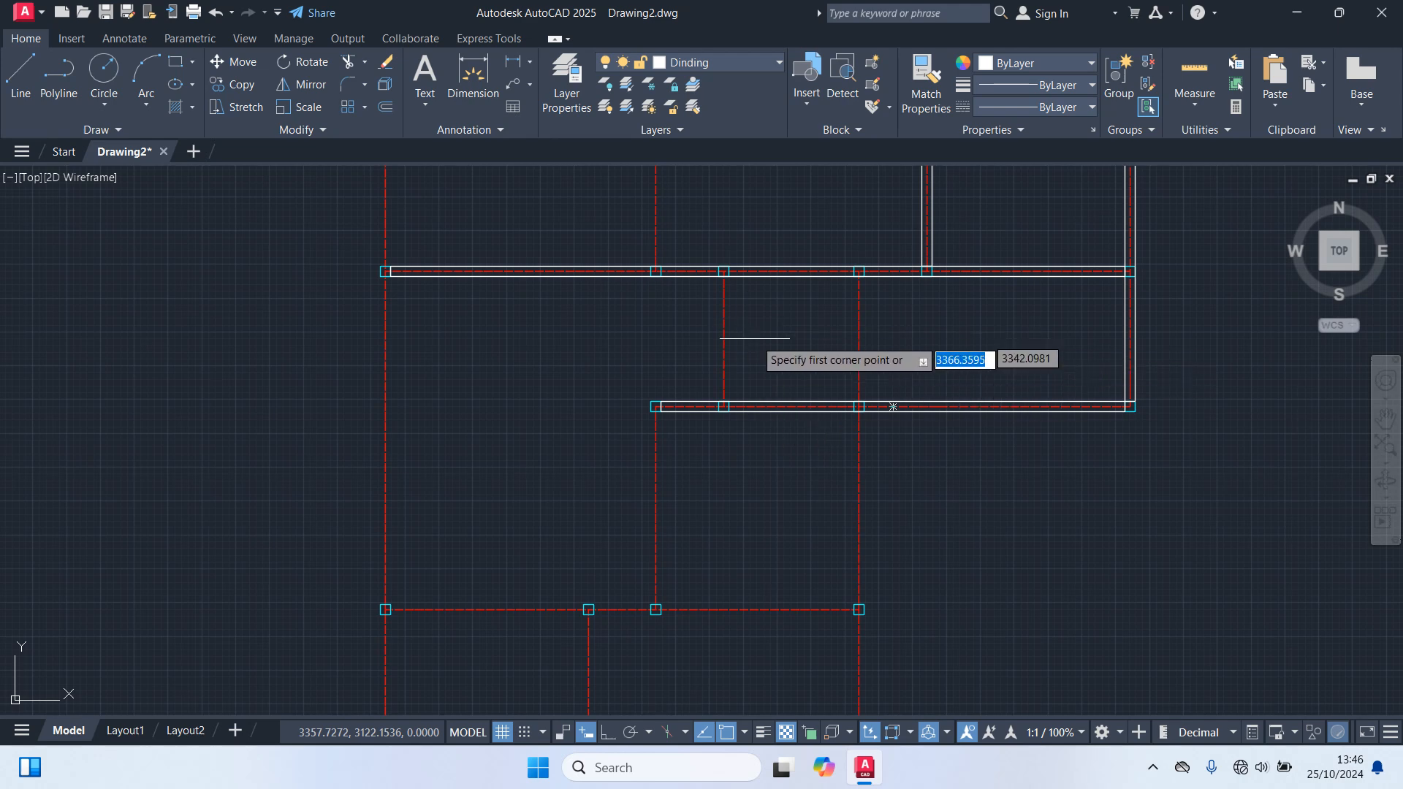
scroll(861, 285, "up", 6)
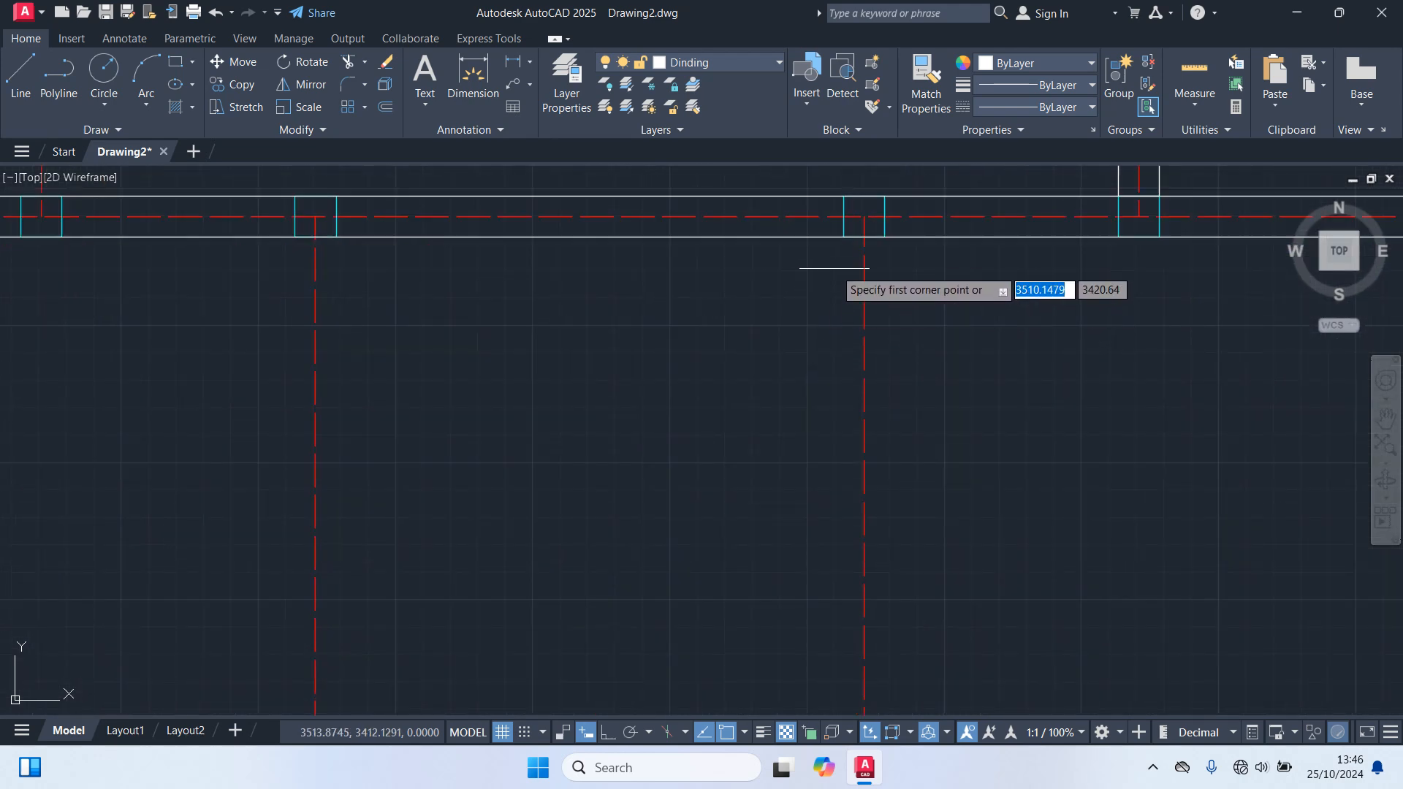
left_click(844, 236)
scroll(874, 303, "down", 6)
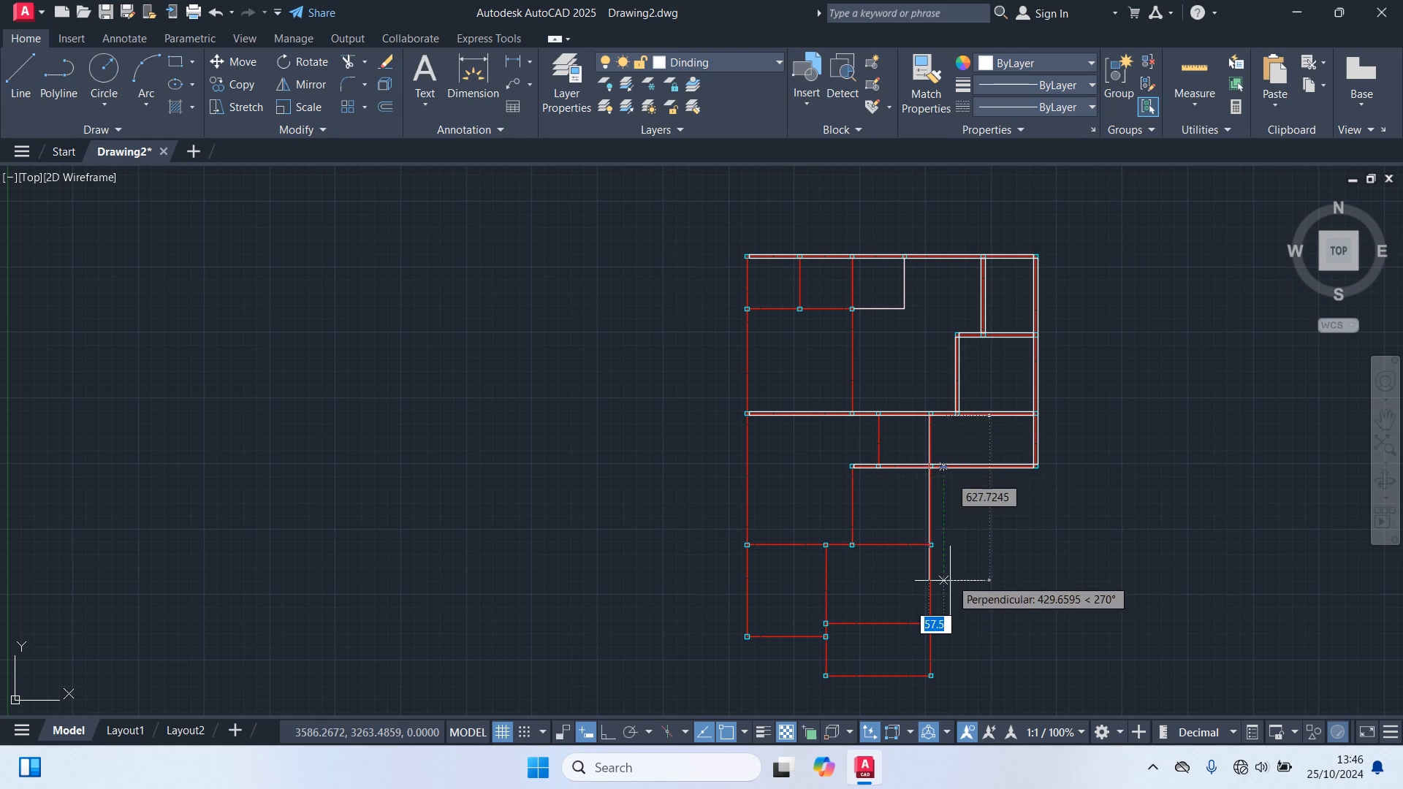
scroll(942, 291, "up", 8)
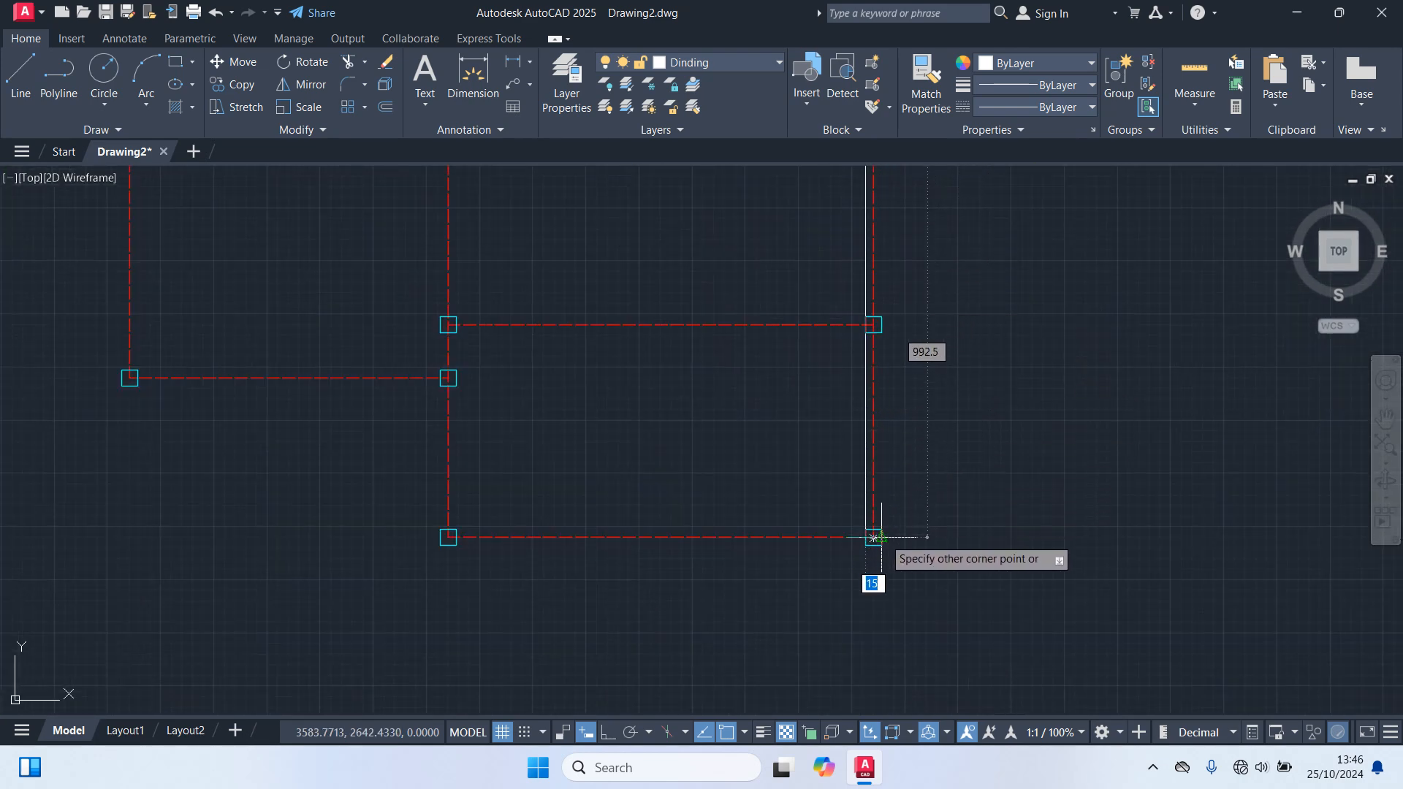
left_click(873, 538)
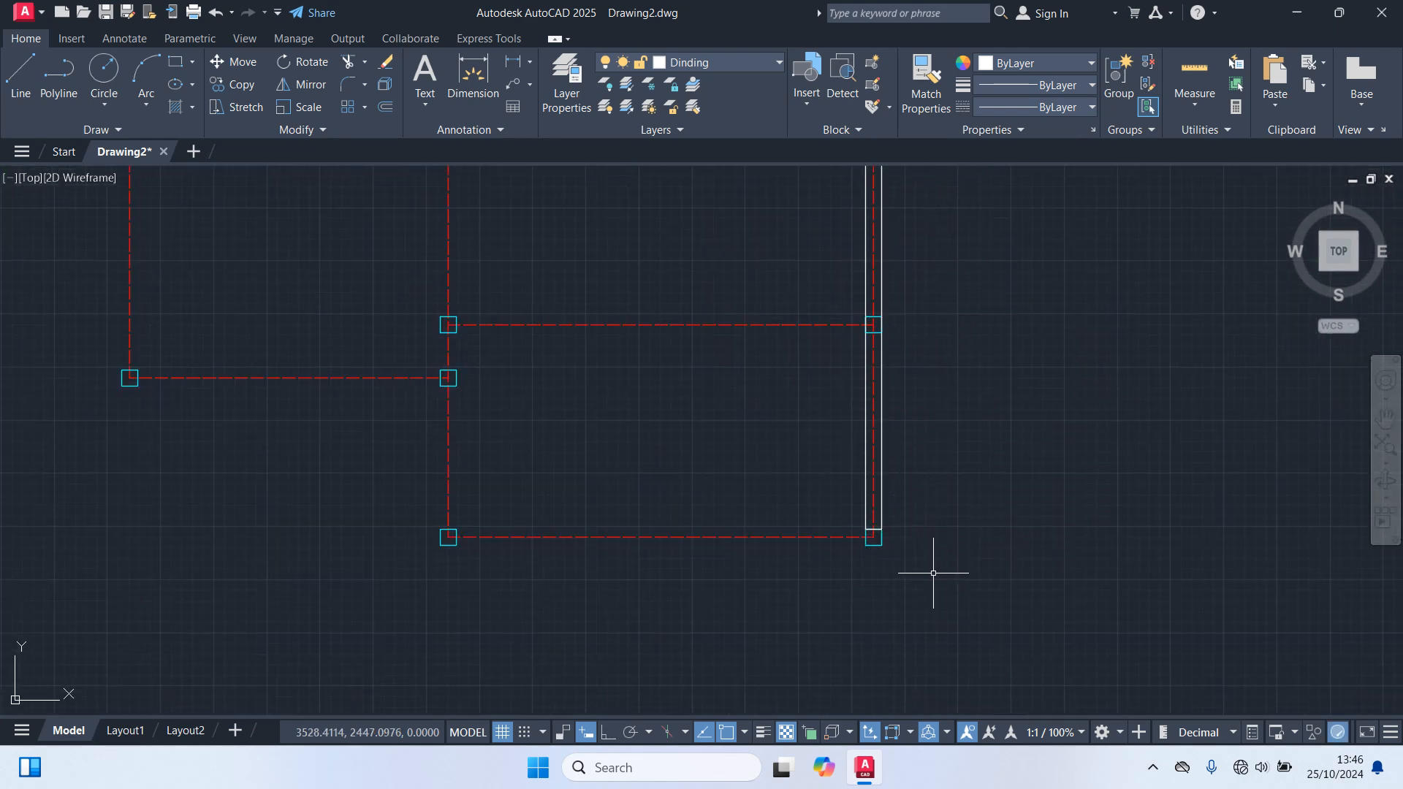
Step: Draw a wall rectangle along the plan's lowest axis between its two bottom corner columns
key("space")
scroll(899, 567, "up", 4)
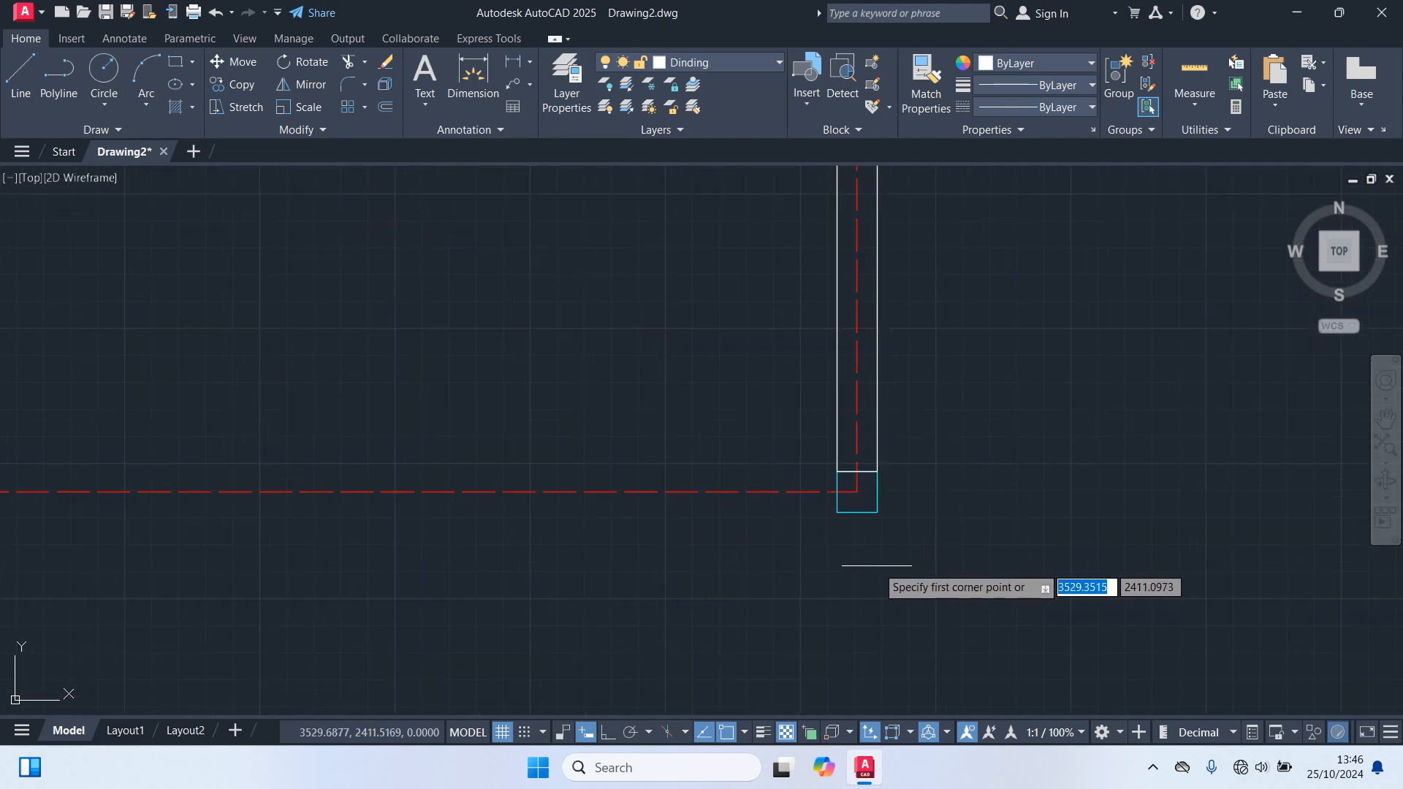
left_click(836, 472)
scroll(1183, 480, "down", 2)
scroll(819, 463, "up", 3)
left_click(819, 463)
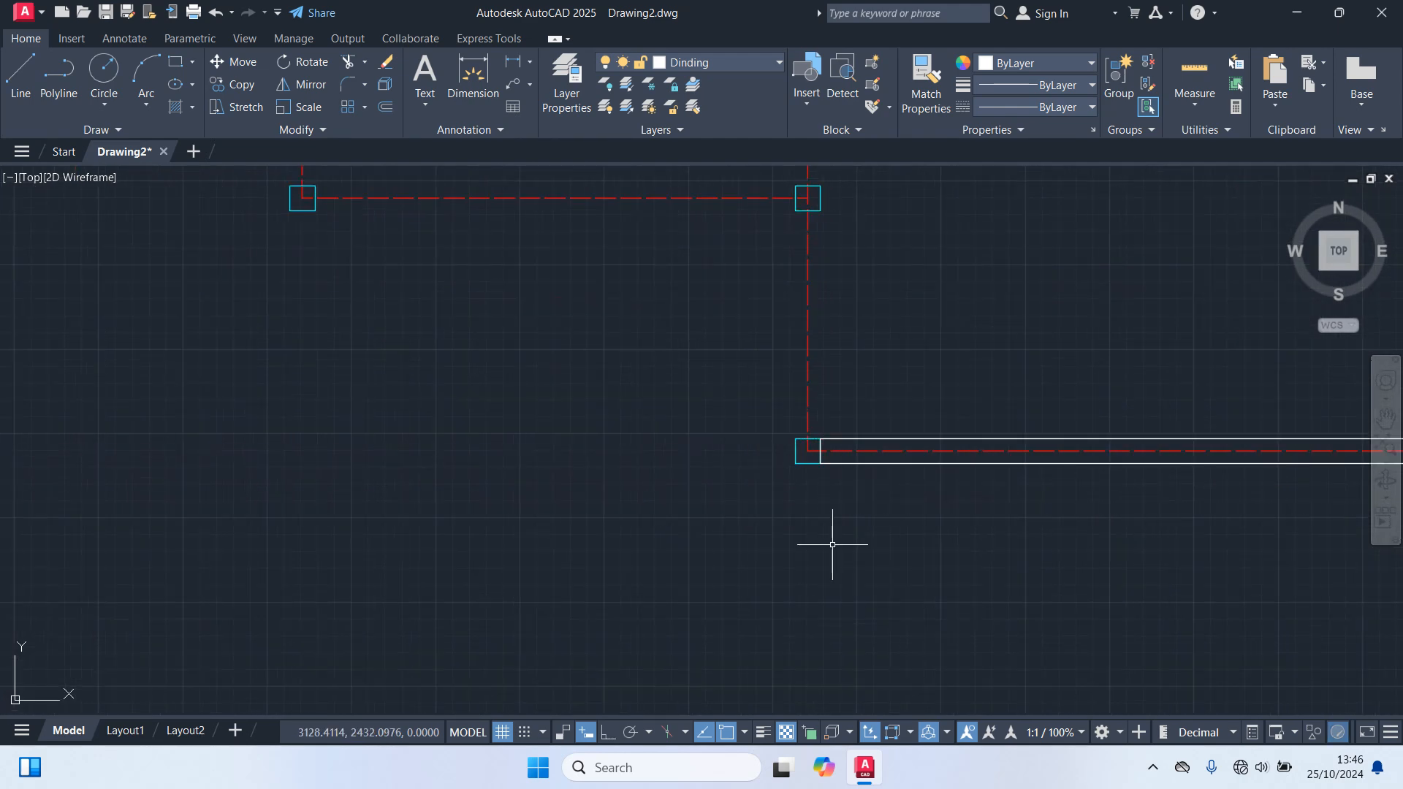
Step: Draw a wall rectangle from the bottom wall's left column up to the column on the next long horizontal axis
left_click(796, 439)
scroll(830, 391, "down", 3)
scroll(833, 523, "up", 3)
scroll(794, 408, "up", 4)
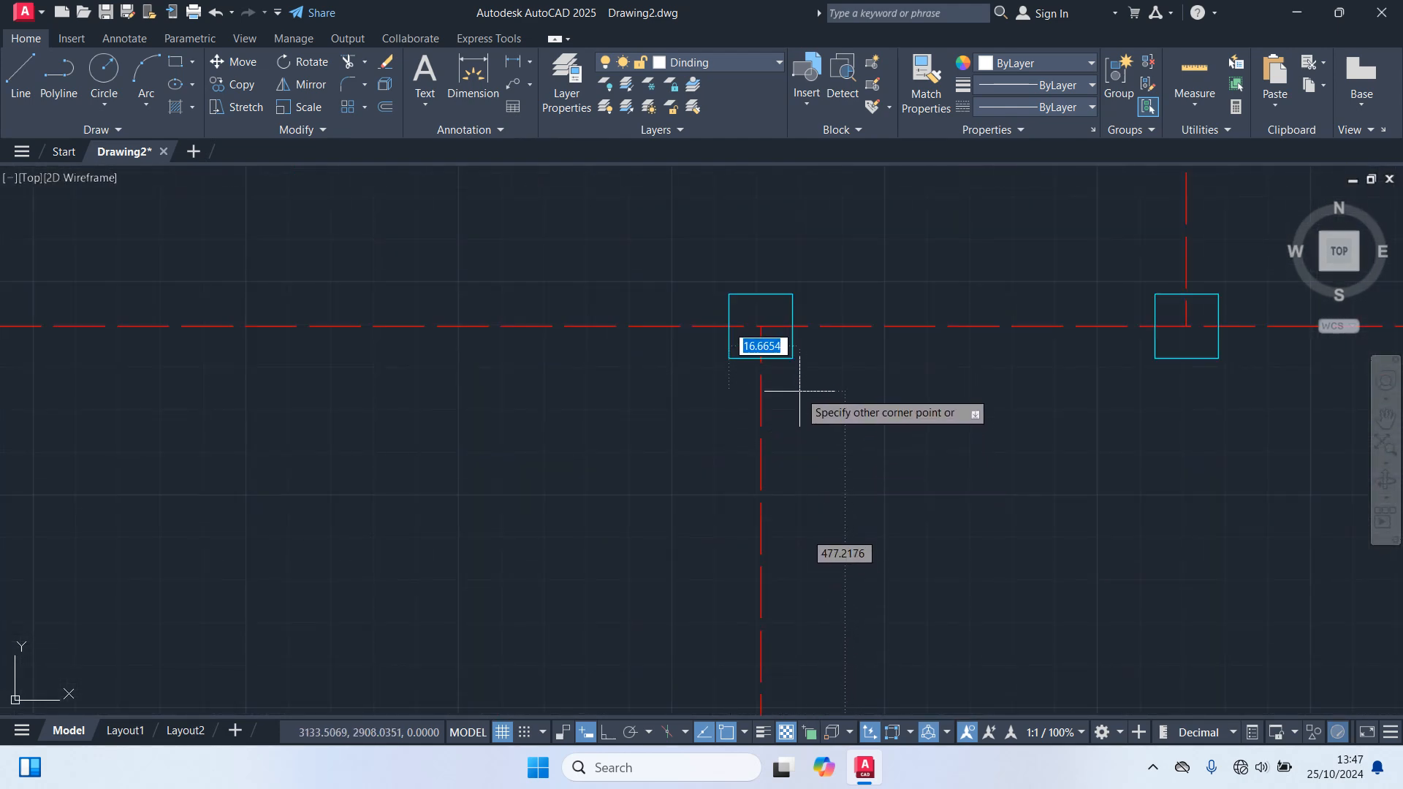
left_click(793, 358)
scroll(902, 444, "down", 8)
Step: Draw a wall rectangle between the two lower vertical walls along the axis just above the bottom wall
middle_click_drag(943, 478, 853, 395)
key("space")
scroll(1072, 550, "up", 6)
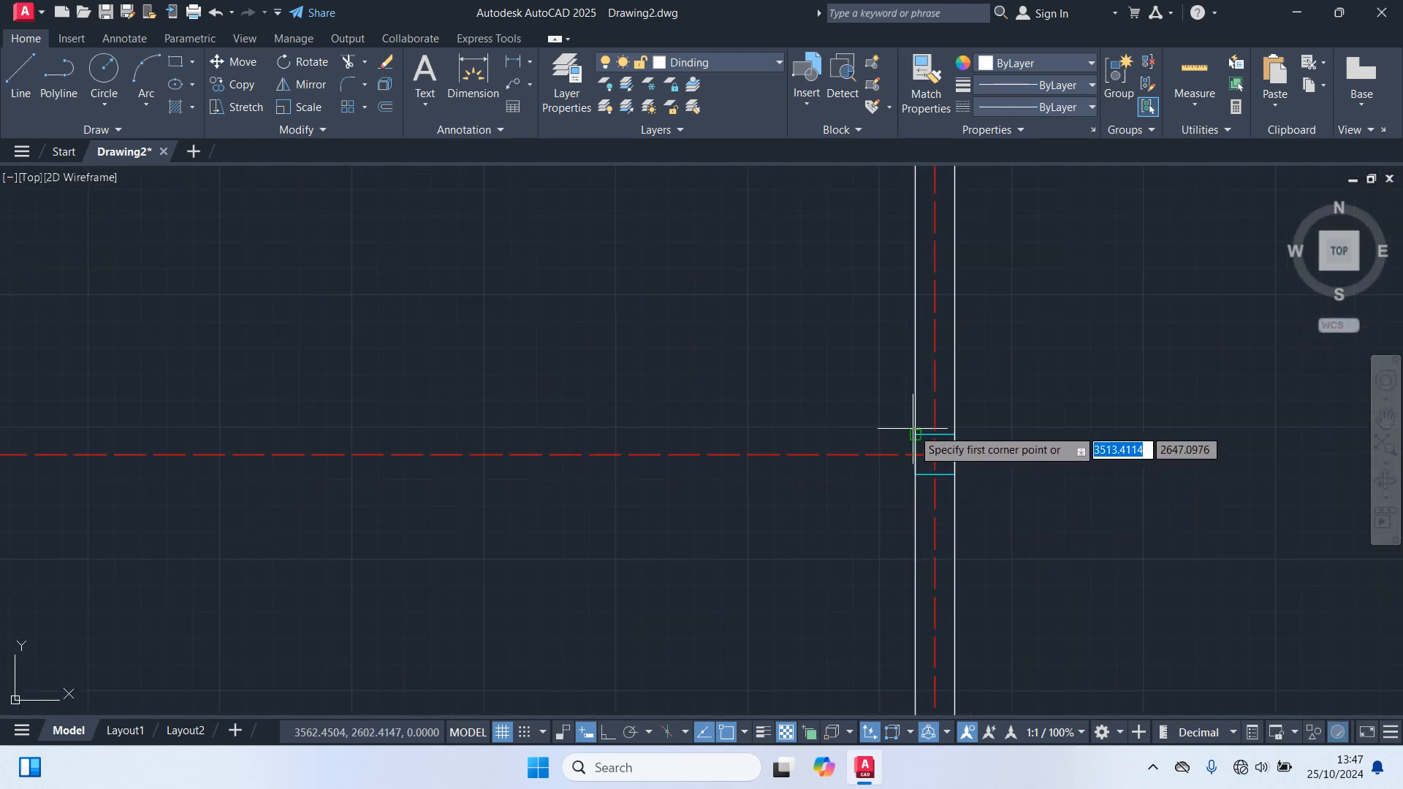
scroll(868, 480, "down", 6)
middle_click_drag(816, 482, 1398, 476)
scroll(1321, 476, "up", 6)
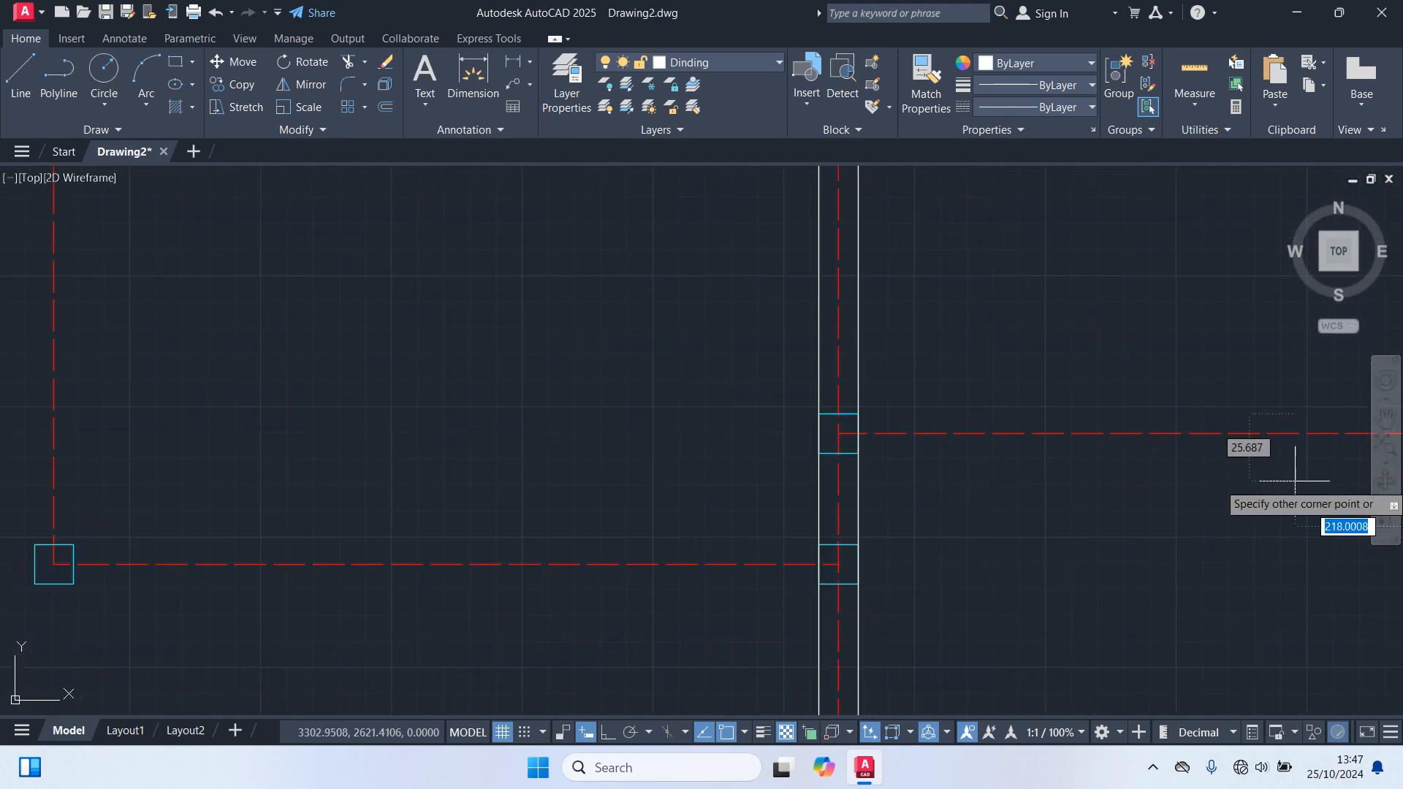
scroll(928, 510, "down", 4)
scroll(909, 501, "up", 2)
Step: Draw a wall rectangle from the lower-left vertical wall's column across to the lowest column on the left outer axis
key("space")
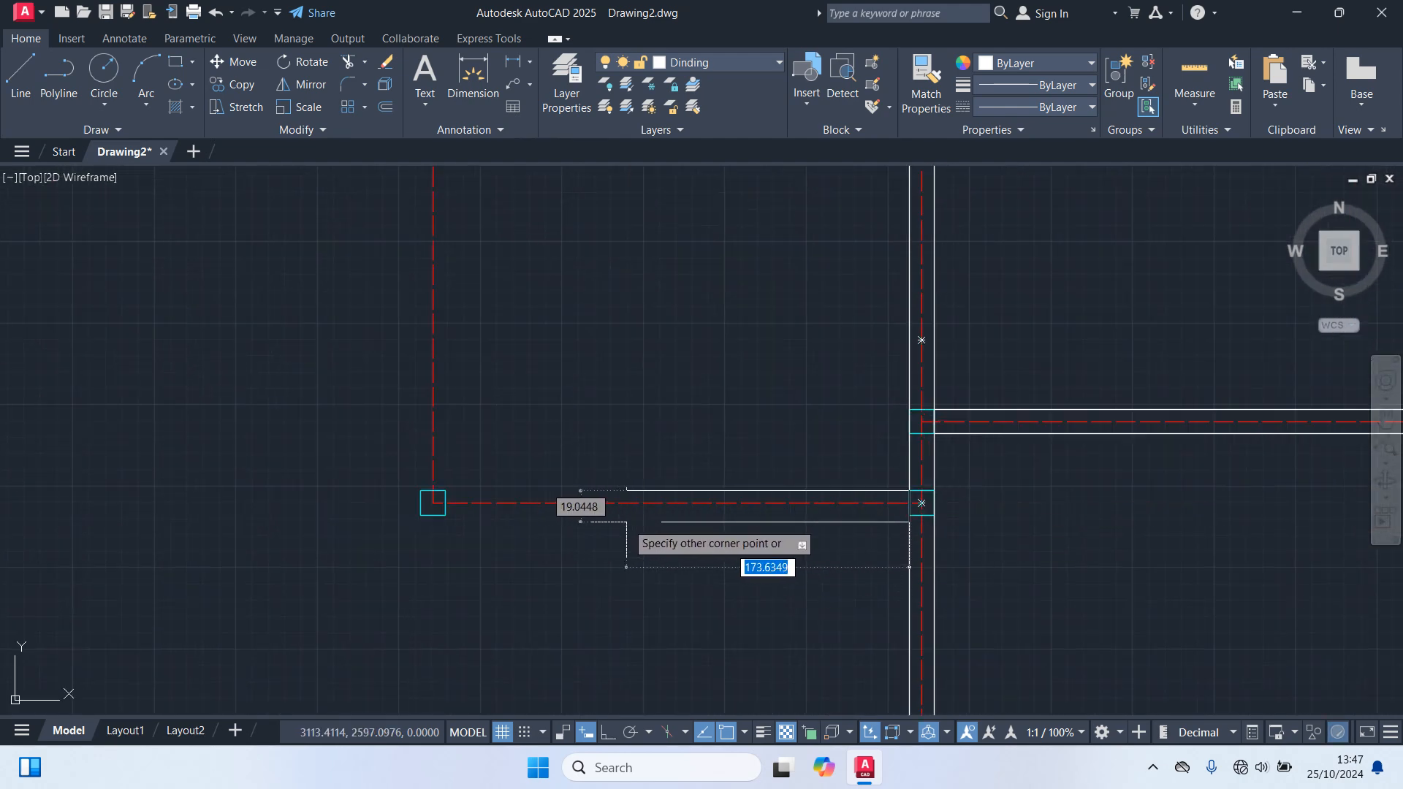
middle_click_drag(614, 515, 989, 422)
left_click(820, 422)
scroll(921, 439, "down", 4)
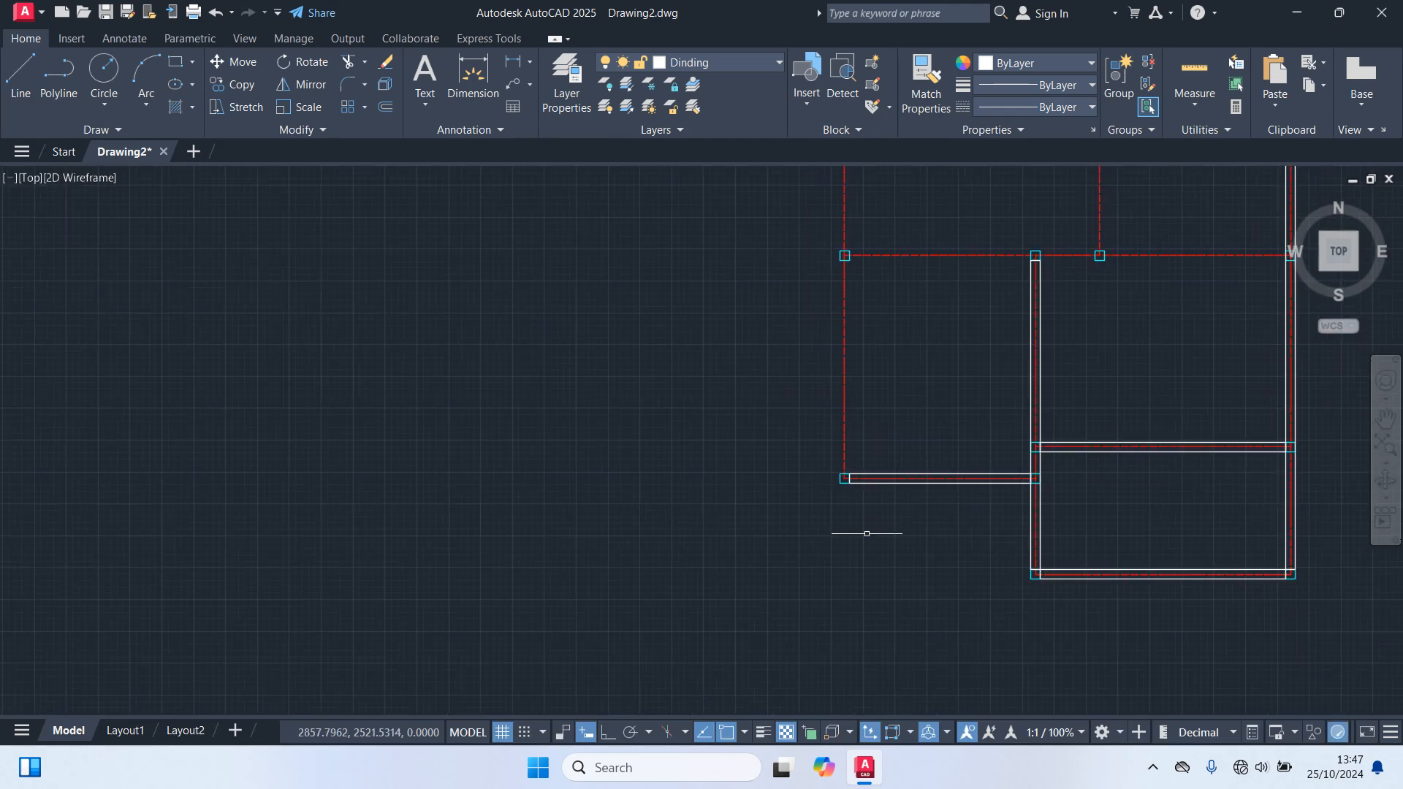
Step: Draw a wall rectangle up the left outer axis from its lowest column to the upper-left corner column
key("space")
scroll(887, 483, "up", 4)
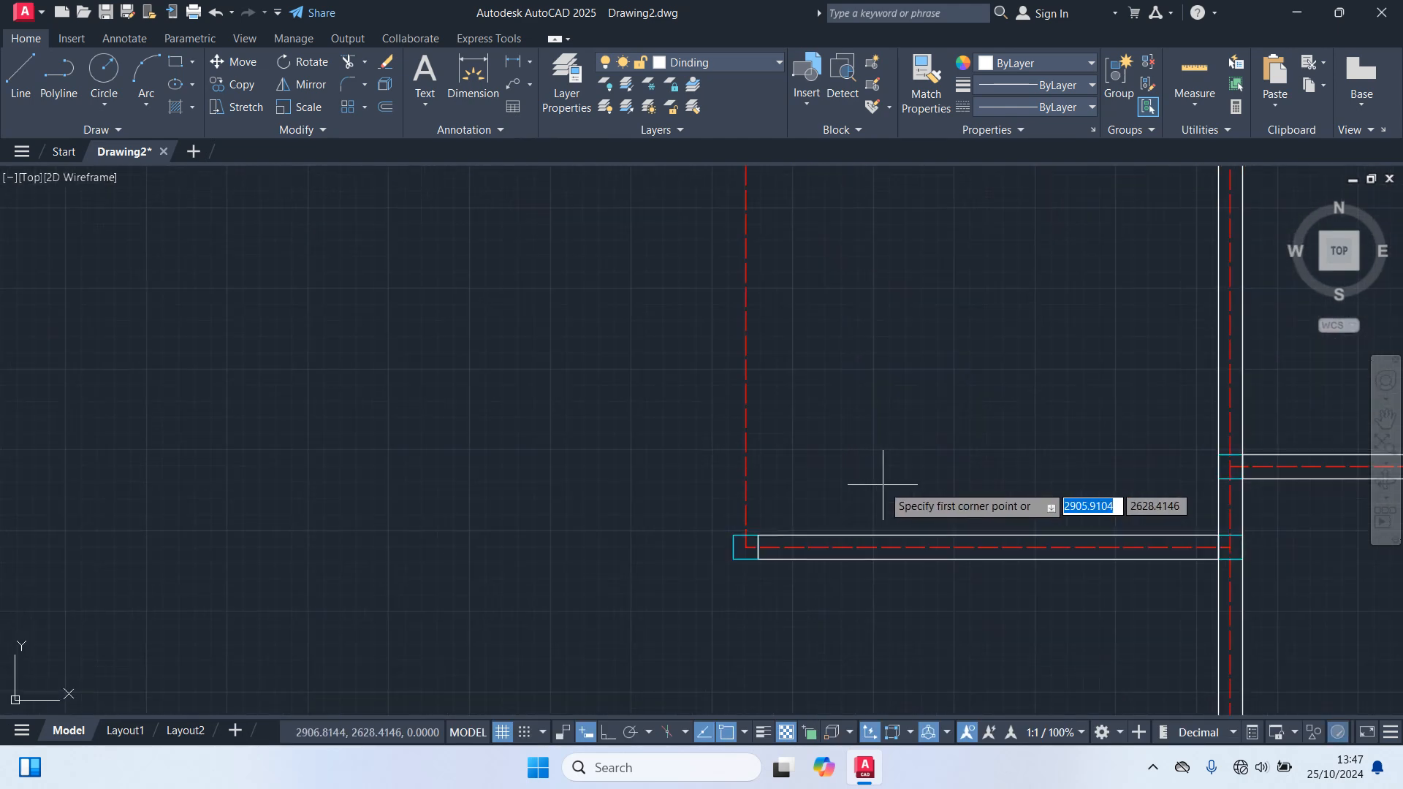
left_click(758, 536)
scroll(771, 443, "down", 3)
middle_click_drag(757, 256, 776, 547)
scroll(777, 508, "down", 2)
scroll(866, 460, "up", 8)
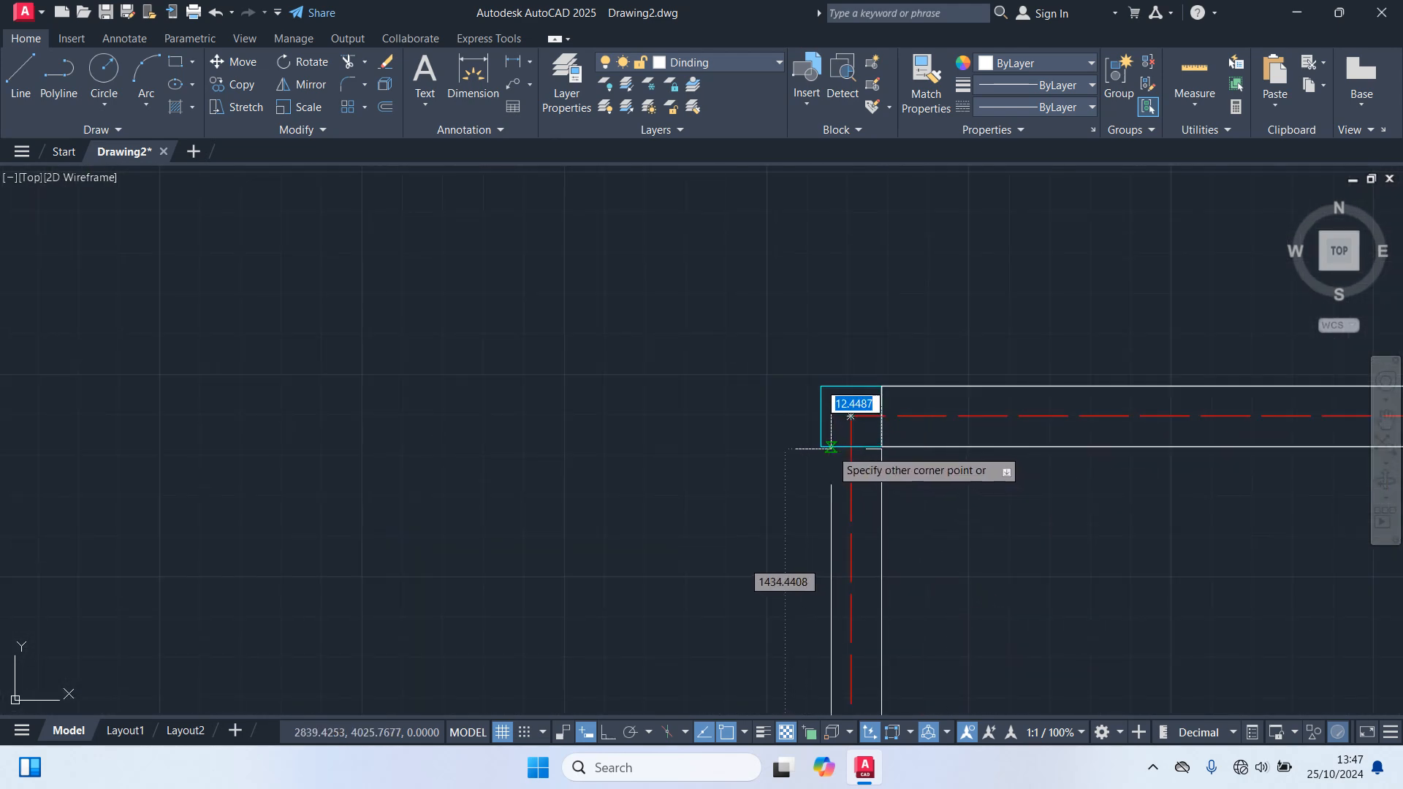
left_click(820, 446)
scroll(939, 476, "down", 6)
Step: Draw a wall rectangle below the two upper-left rooms, from the left outer wall's column to the third column on that axis
middle_click_drag(1024, 549, 662, 384)
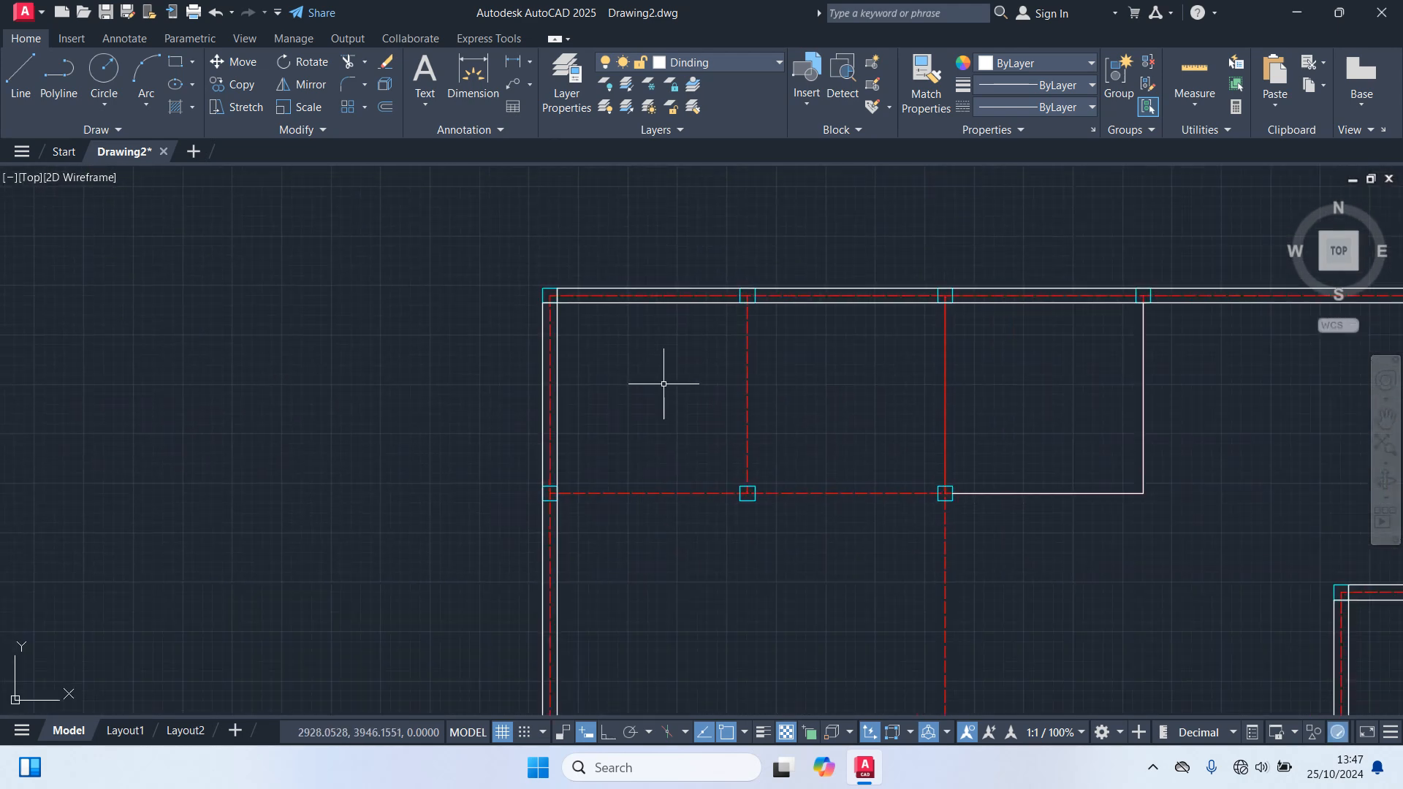
key("space")
scroll(596, 519, "up", 5)
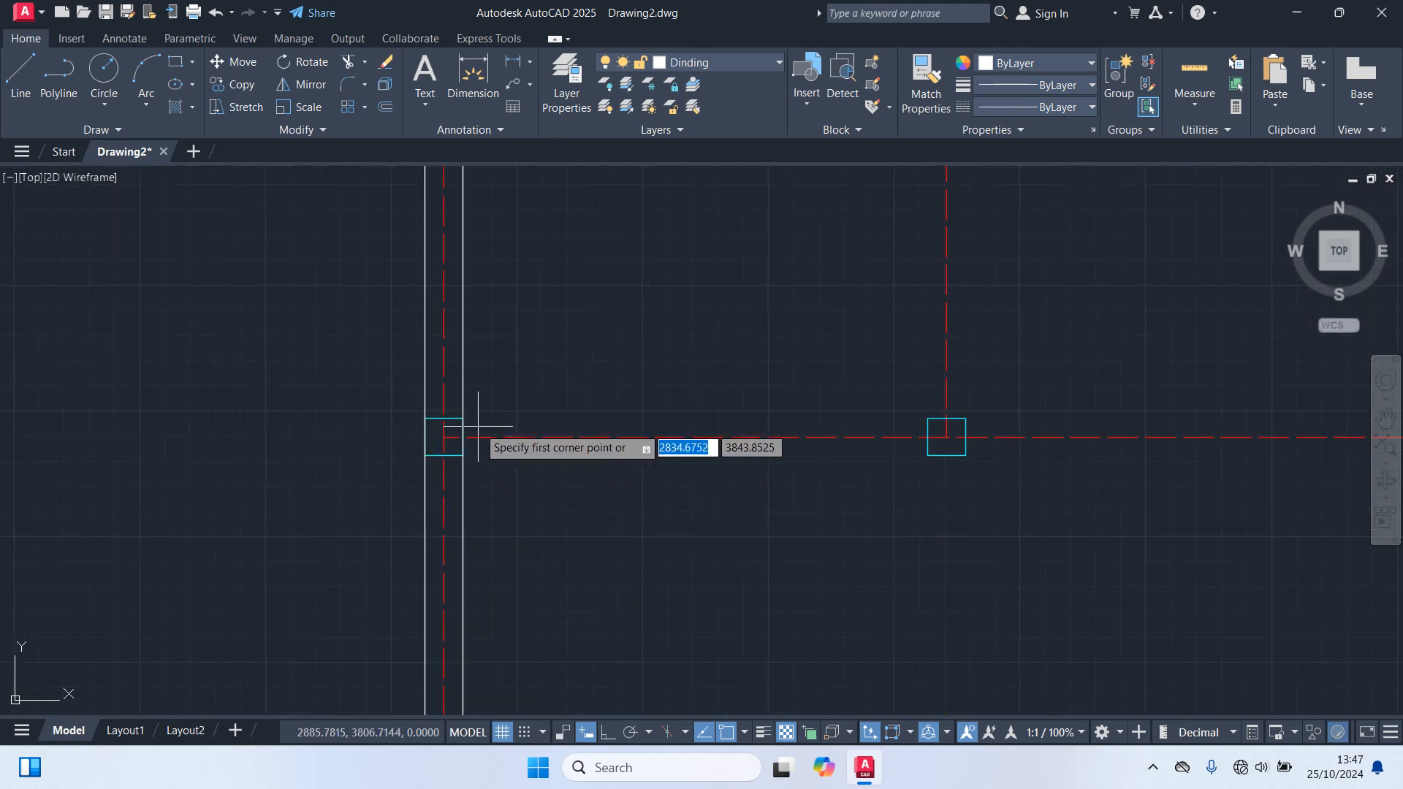
left_click(442, 437)
scroll(783, 501, "down", 4)
scroll(803, 461, "up", 5)
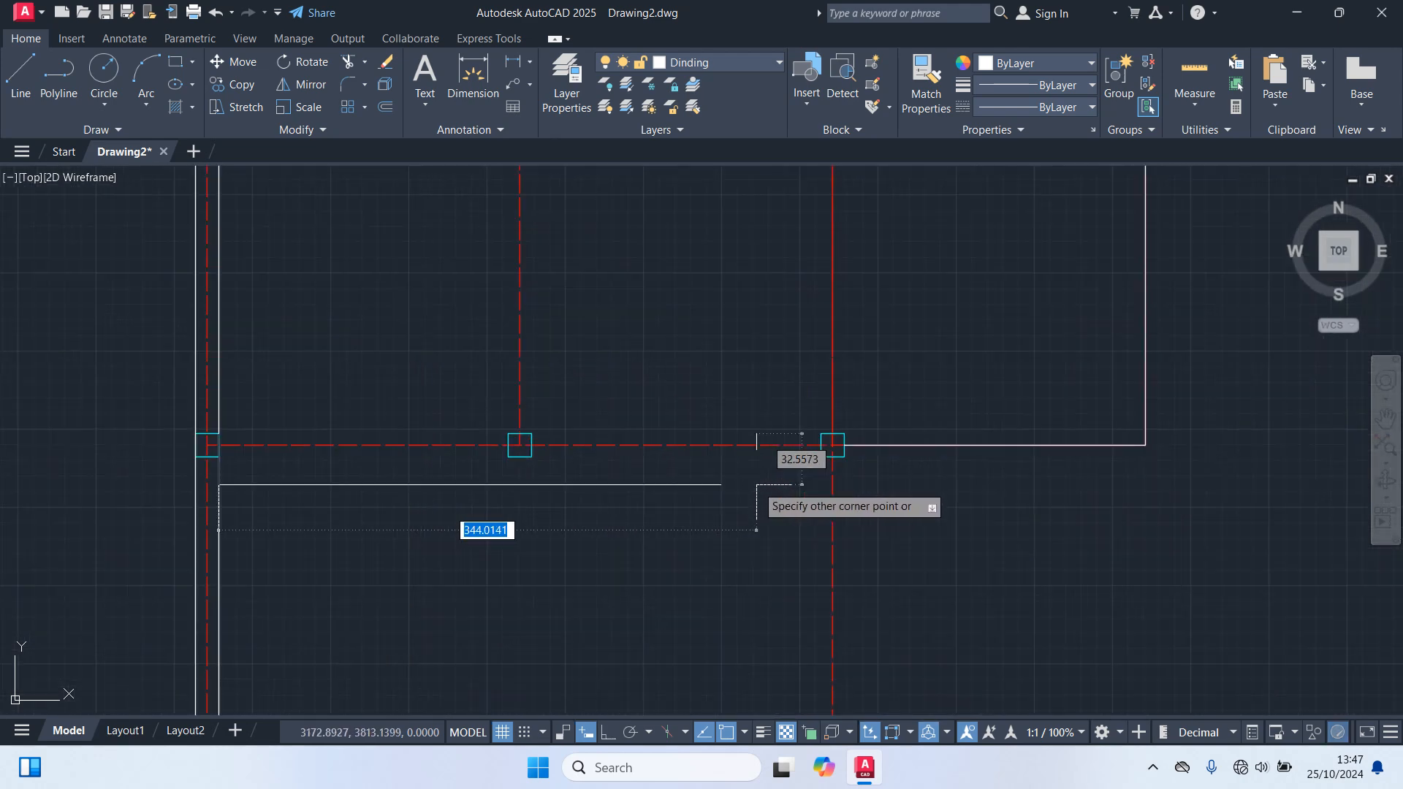
scroll(814, 473, "up", 2)
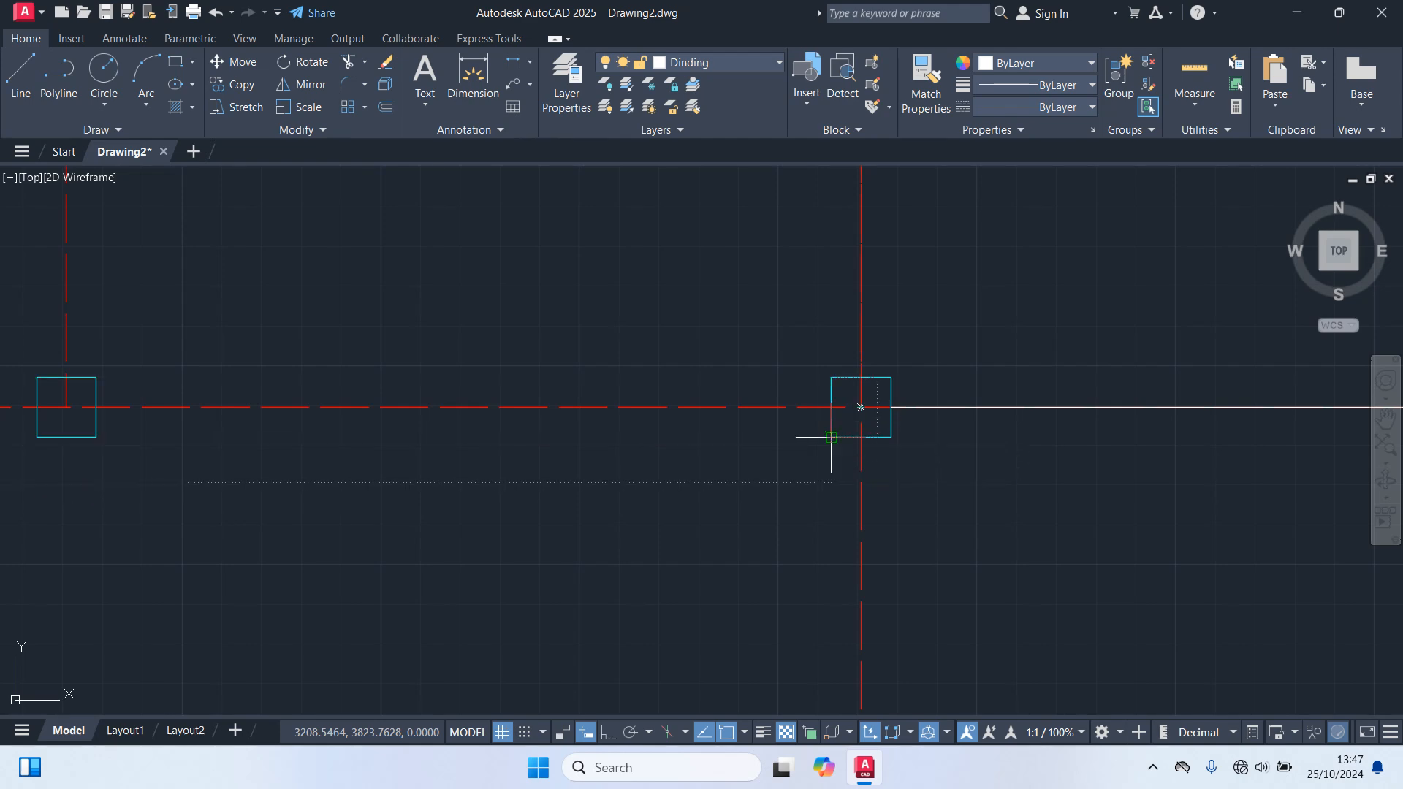
left_click(830, 436)
scroll(805, 494, "down", 3)
Step: Draw a wall rectangle from the second top column down to the new horizontal wall, dividing the two upper-left rooms
scroll(659, 313, "up", 4)
key("space")
scroll(664, 446, "down", 4)
middle_click_drag(668, 501, 762, 310)
scroll(763, 309, "up", 4)
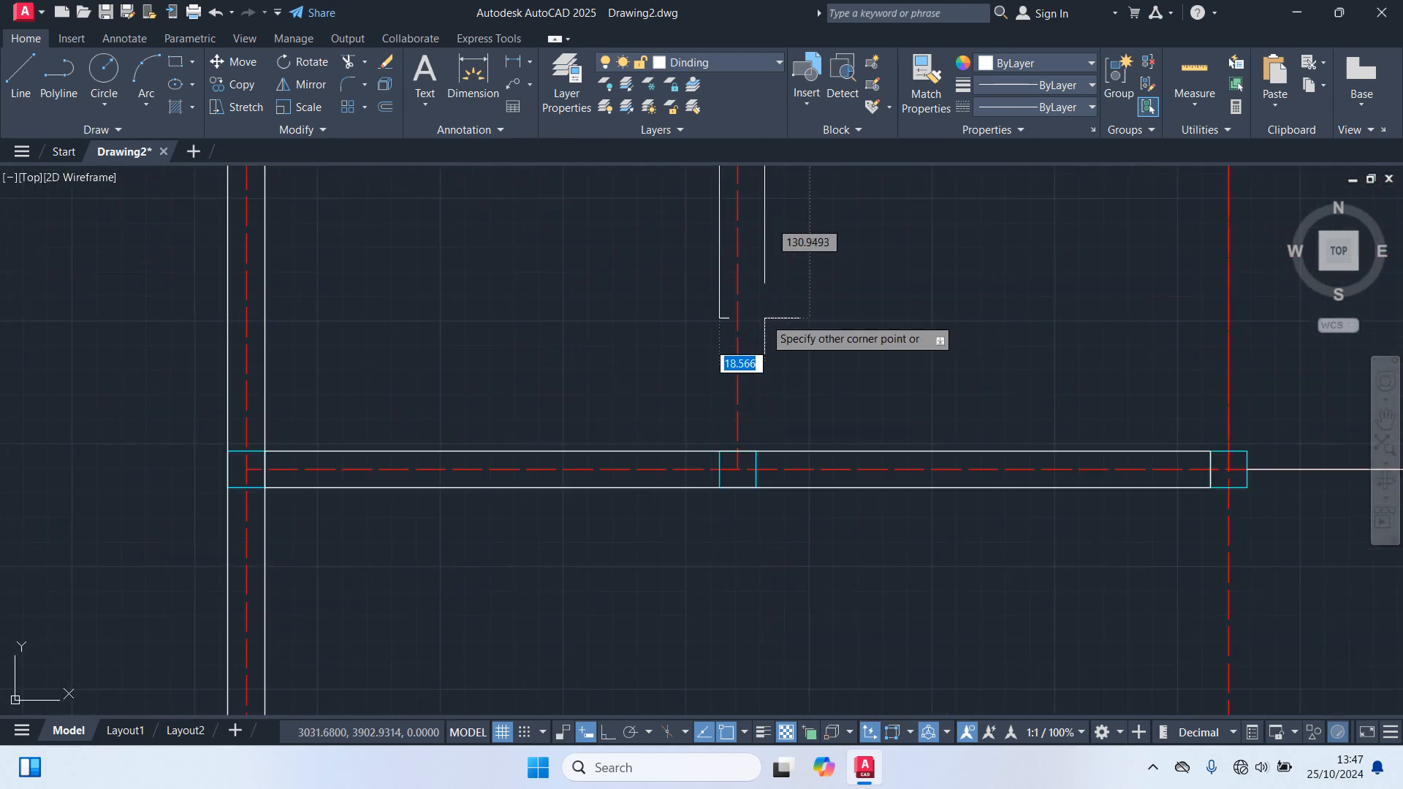
left_click(756, 452)
scroll(804, 511, "down", 5)
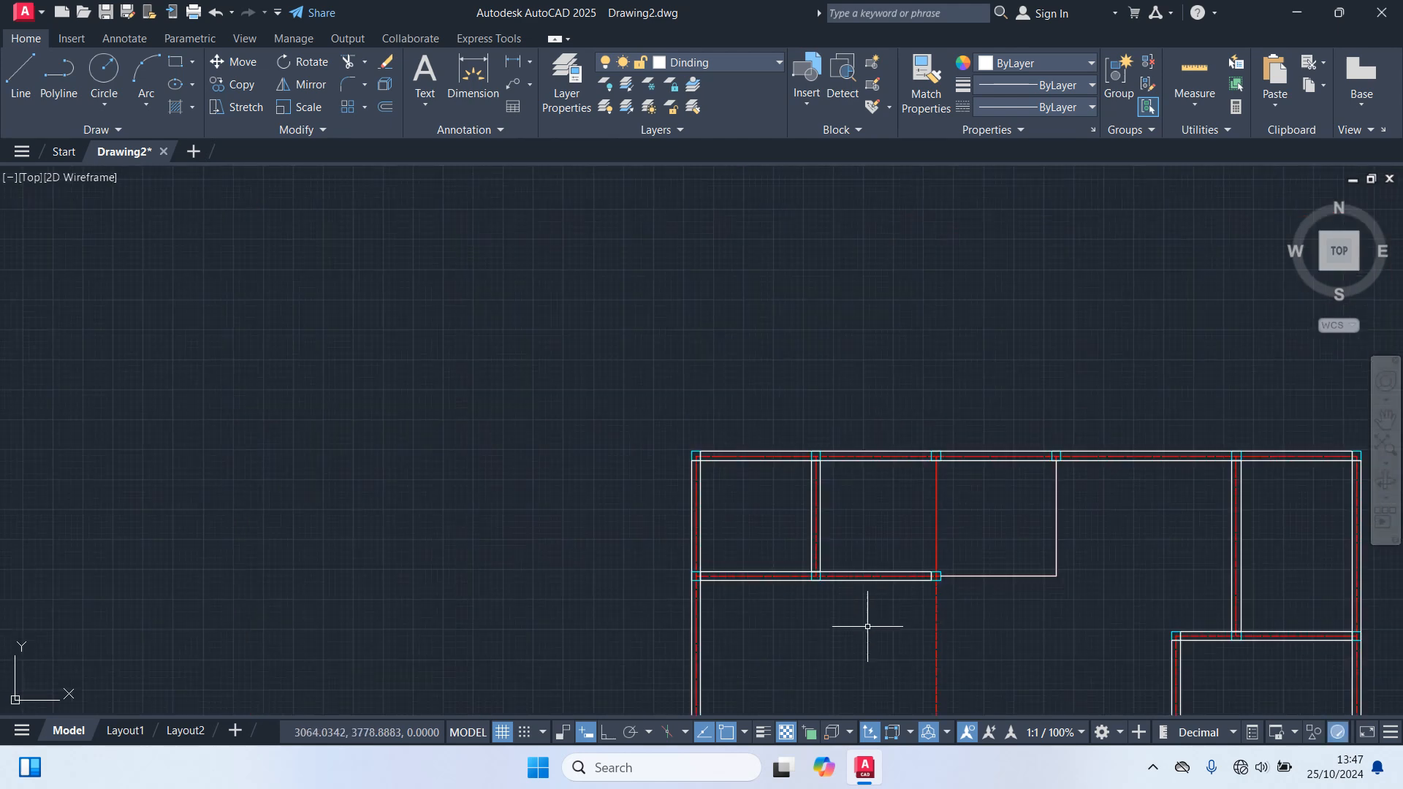
Step: Draw a 15 by 585 wall rectangle from the third top column down to the column on the long horizontal wall
scroll(914, 512, "up", 5)
key("space")
left_click(931, 474)
scroll(1004, 637, "down", 4)
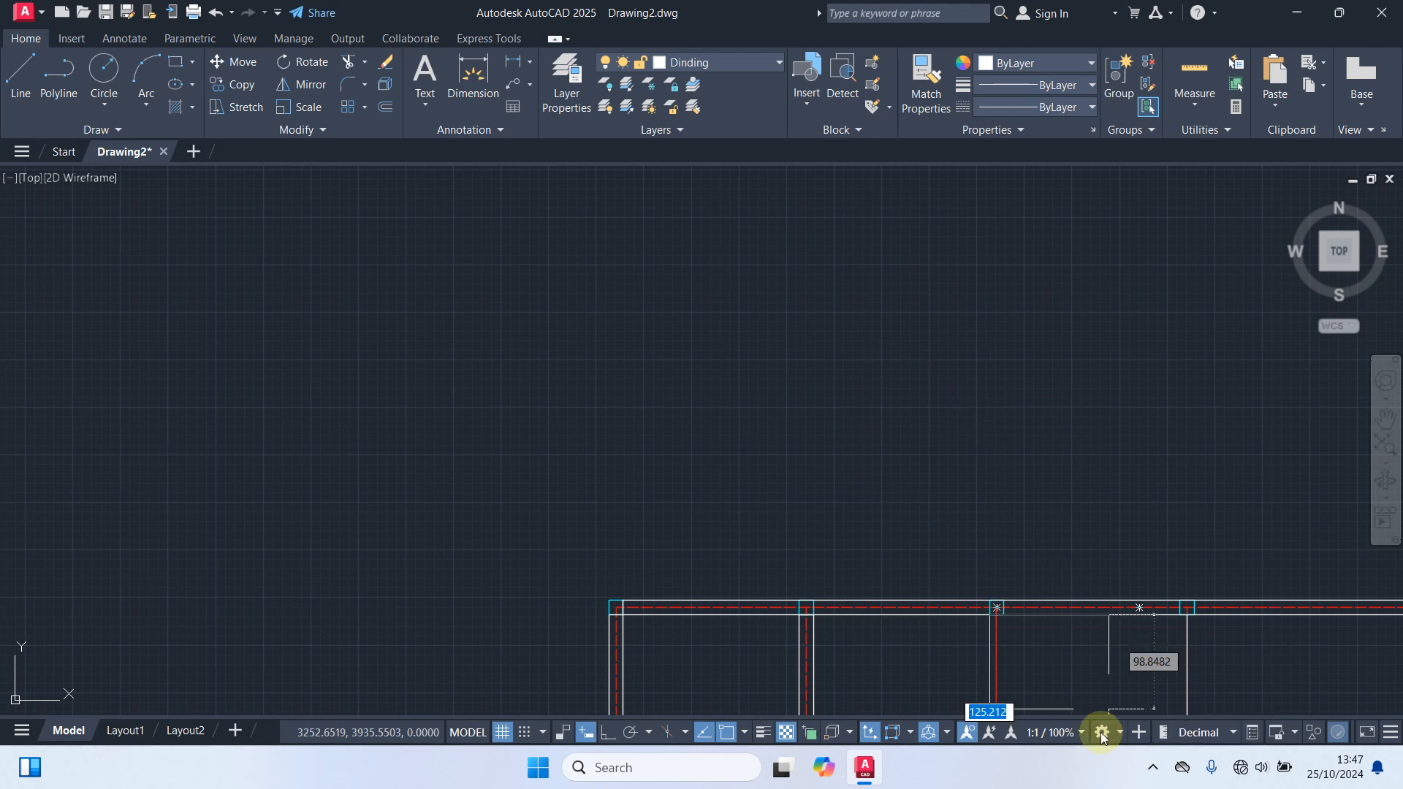
middle_click_drag(1031, 669, 854, 160)
middle_click_drag(857, 575, 852, 266)
scroll(829, 332, "up", 4)
scroll(819, 334, "down", 3)
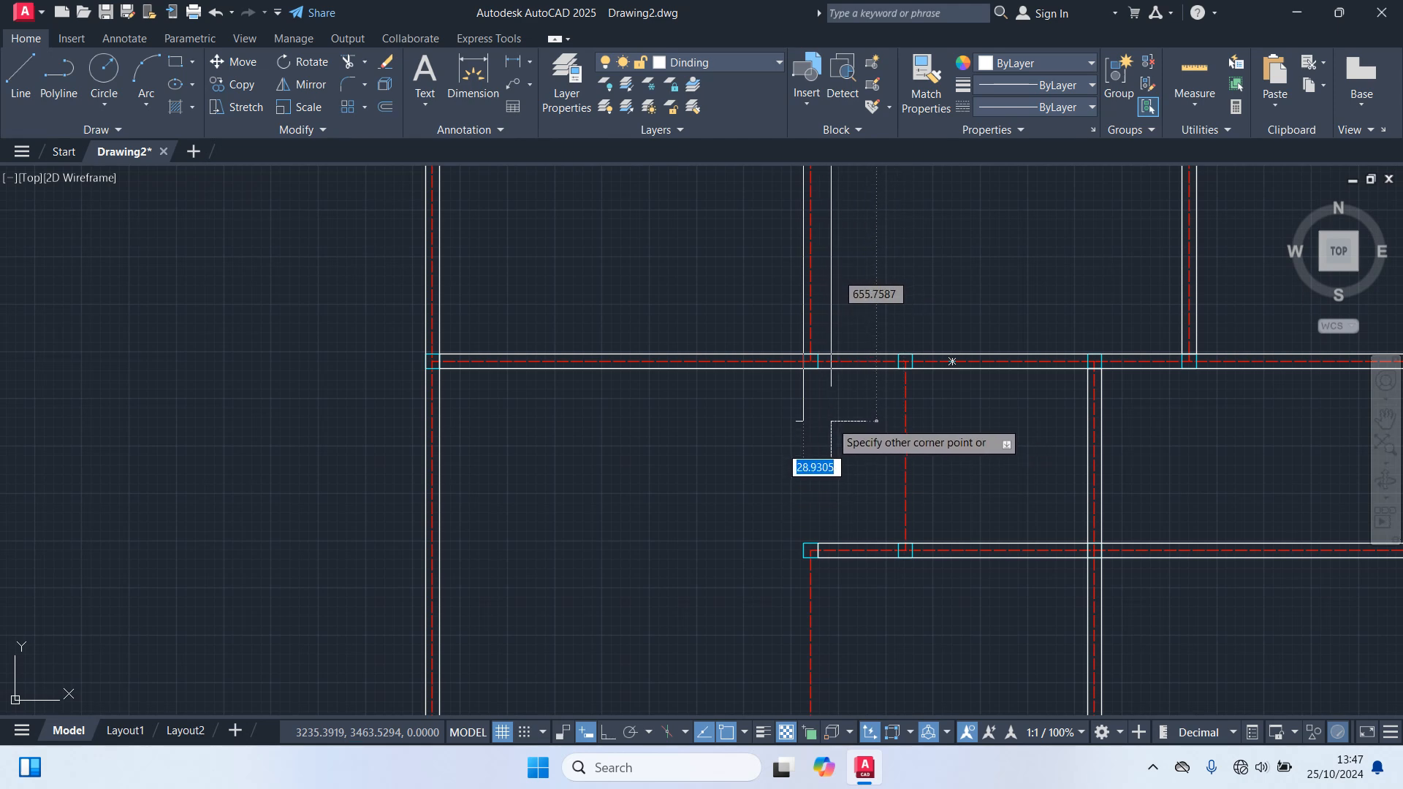
scroll(838, 433, "down", 2)
scroll(817, 504, "up", 4)
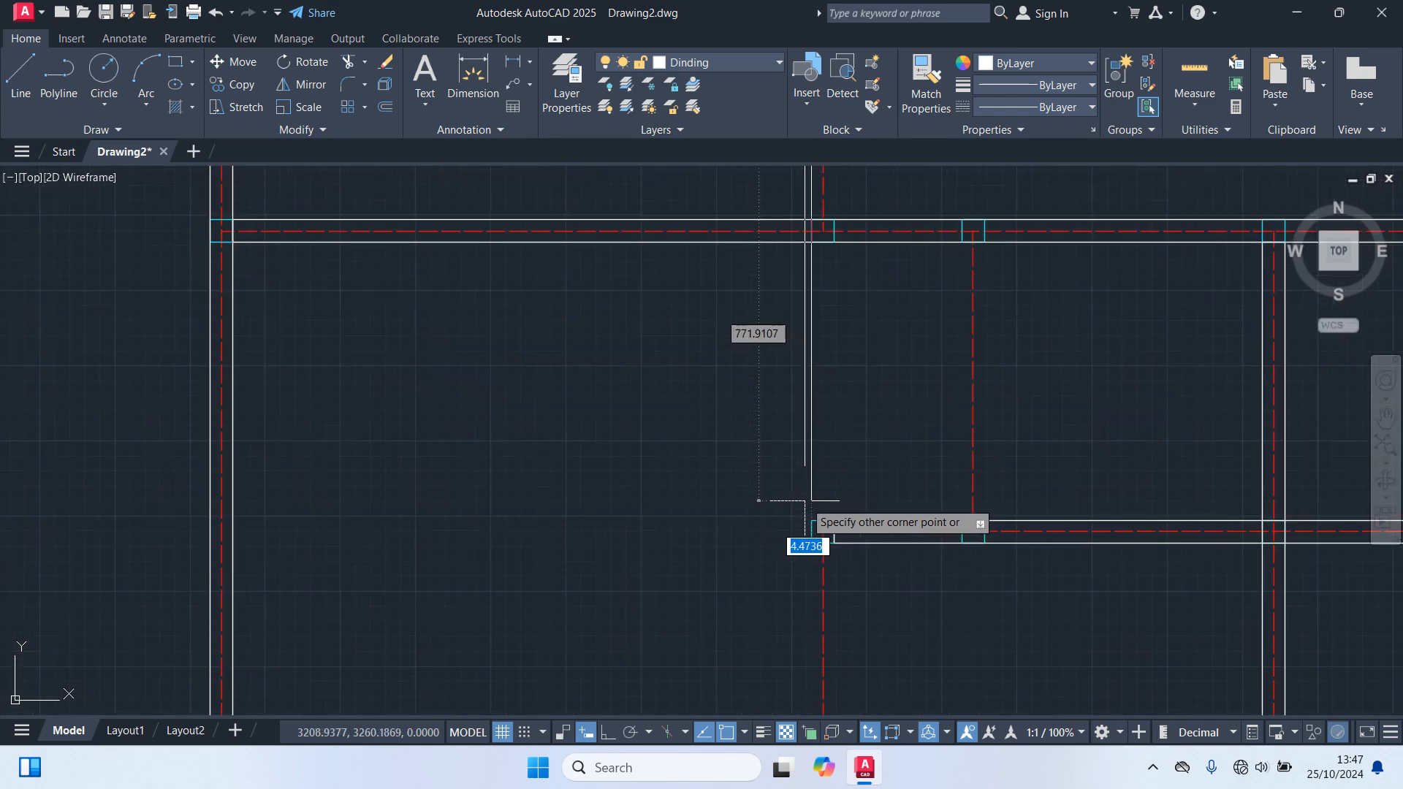
scroll(835, 183, "up", 4)
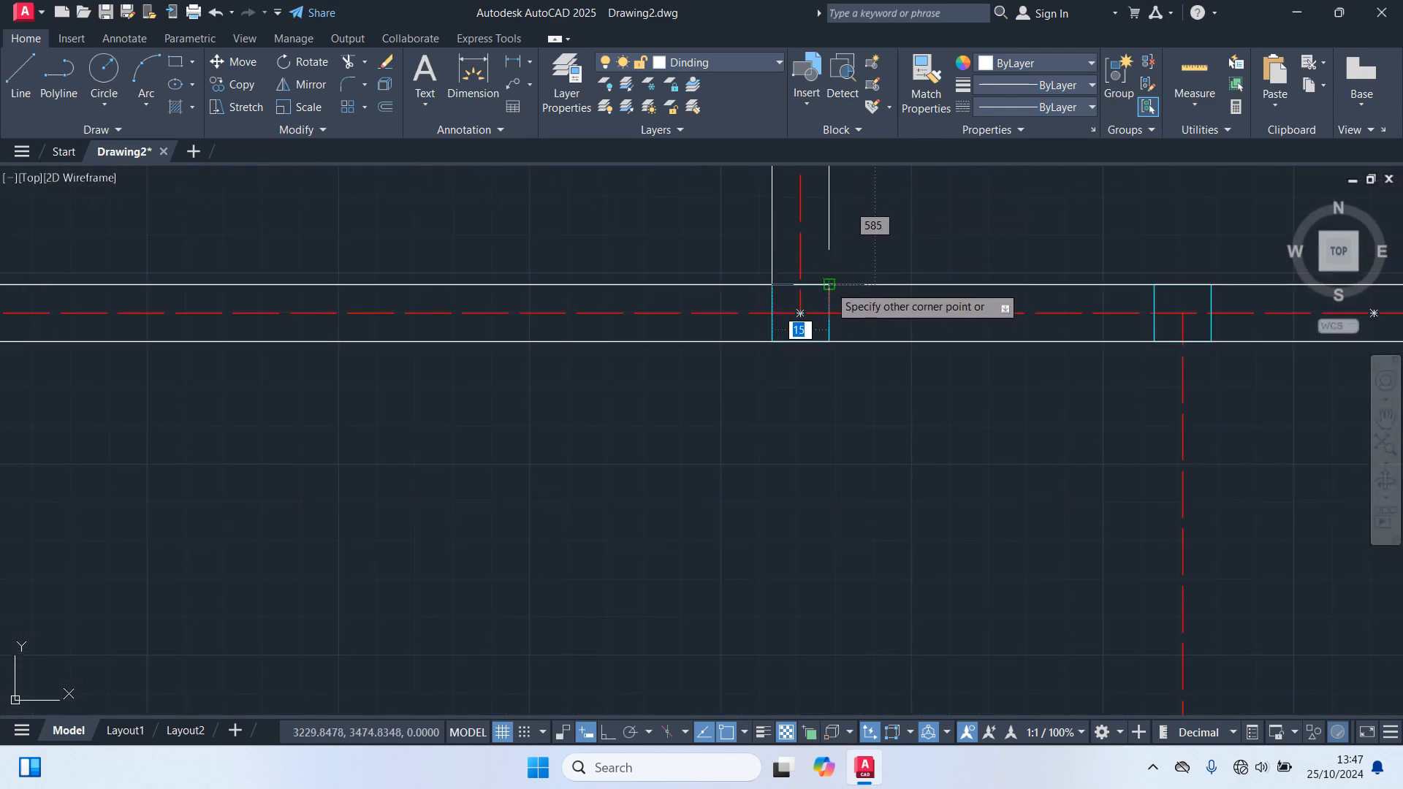
scroll(864, 371, "down", 3)
scroll(898, 463, "up", 2)
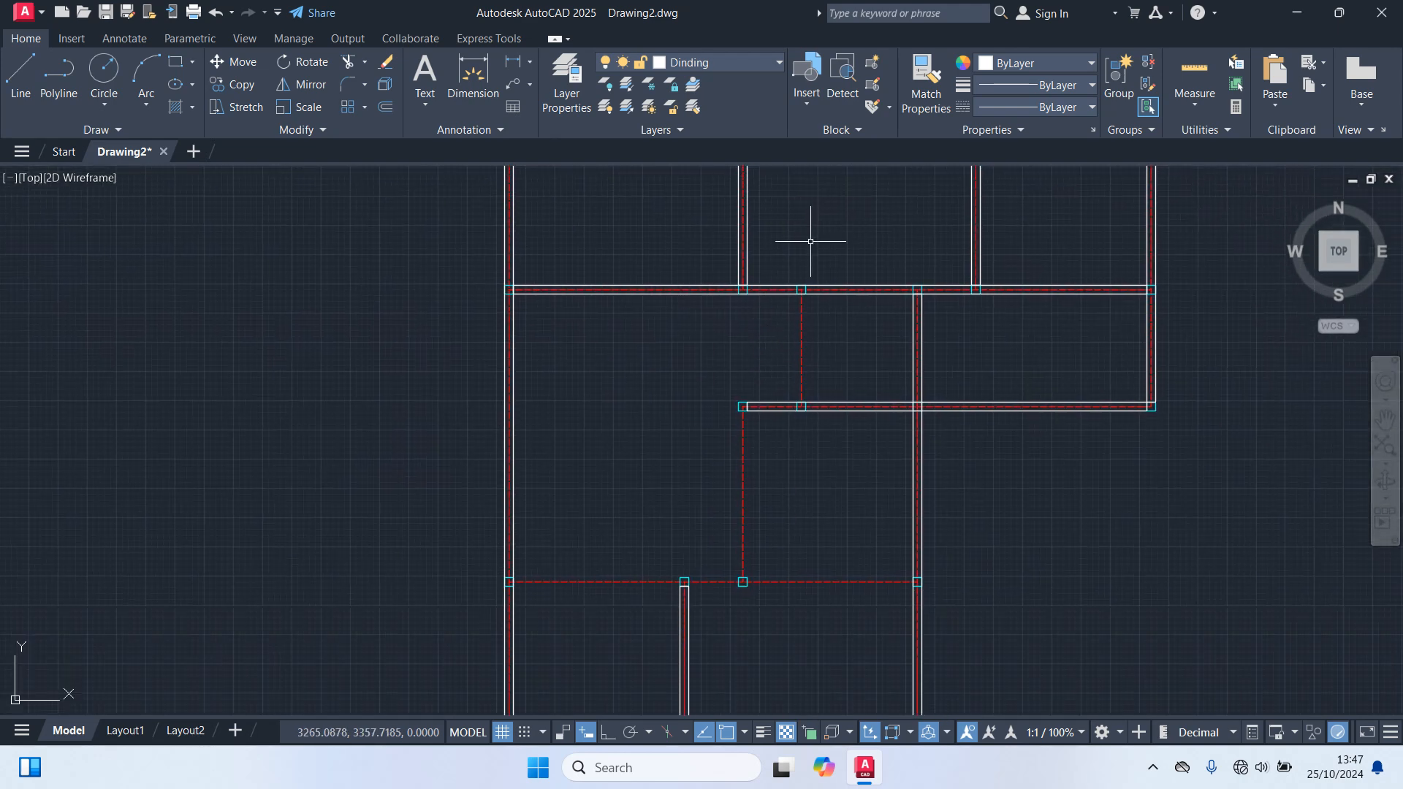
Step: Draw a 15 by 185 wall rectangle along the short vertical axis between the long horizontal wall and the parallel wall below it
scroll(803, 304, "up", 5)
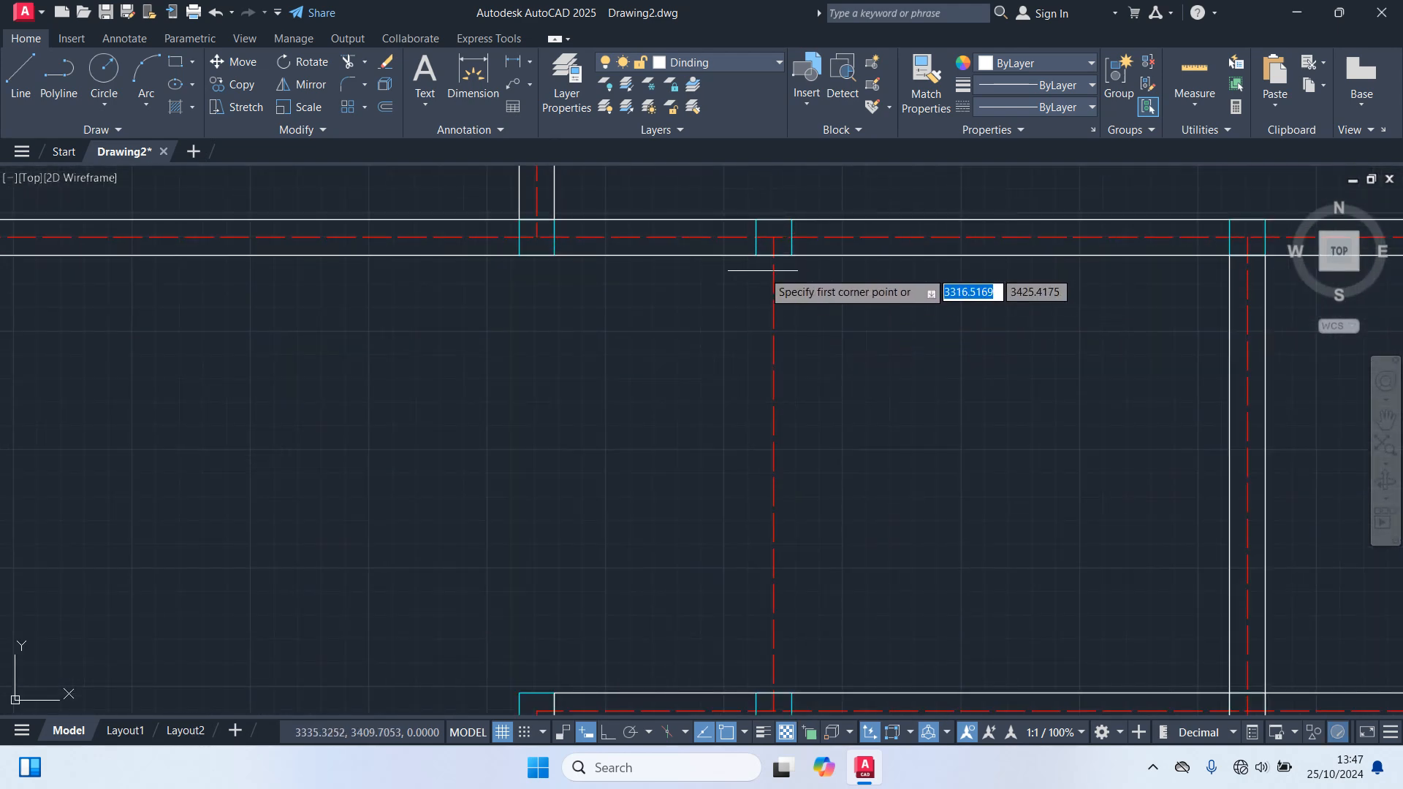
middle_click_drag(767, 526, 756, 260)
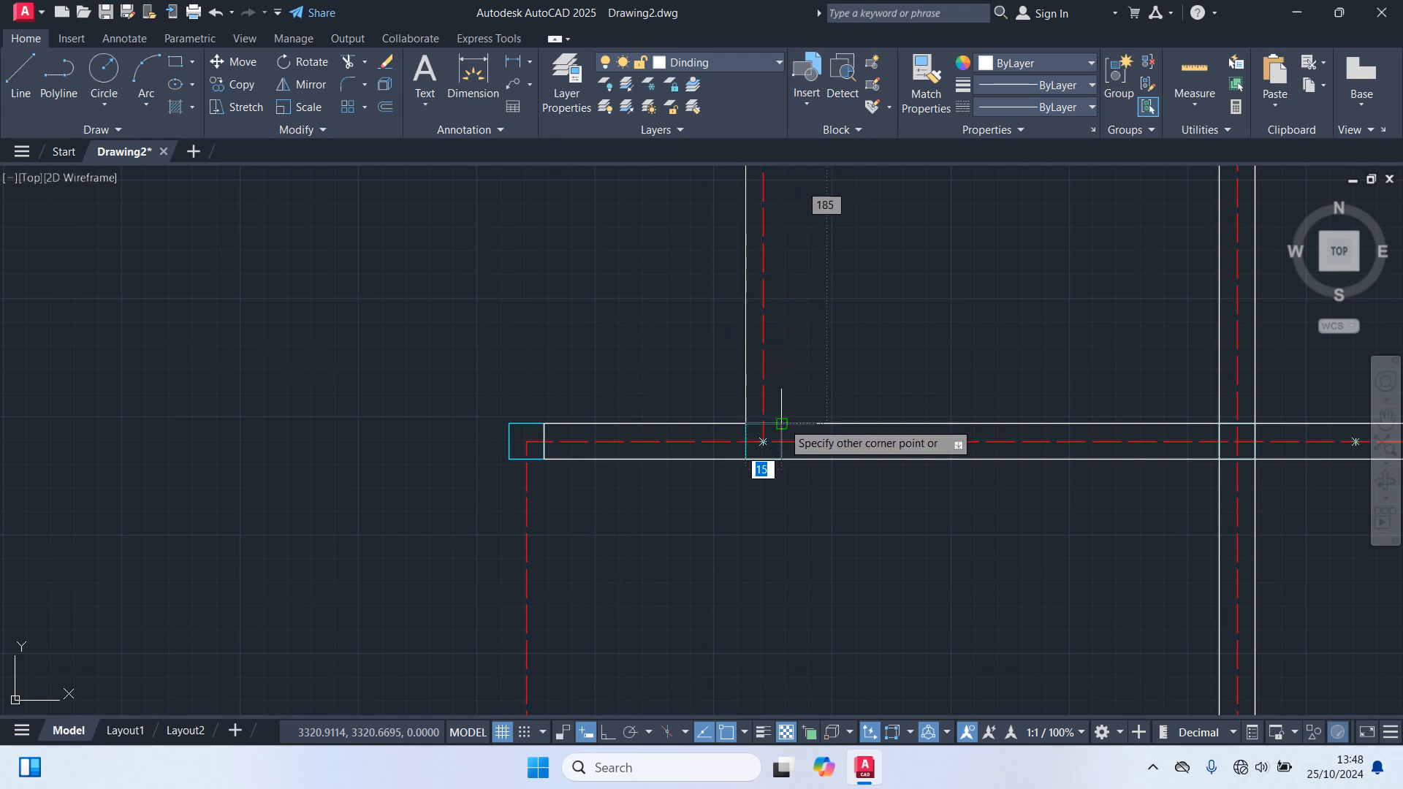
scroll(916, 462, "down", 4)
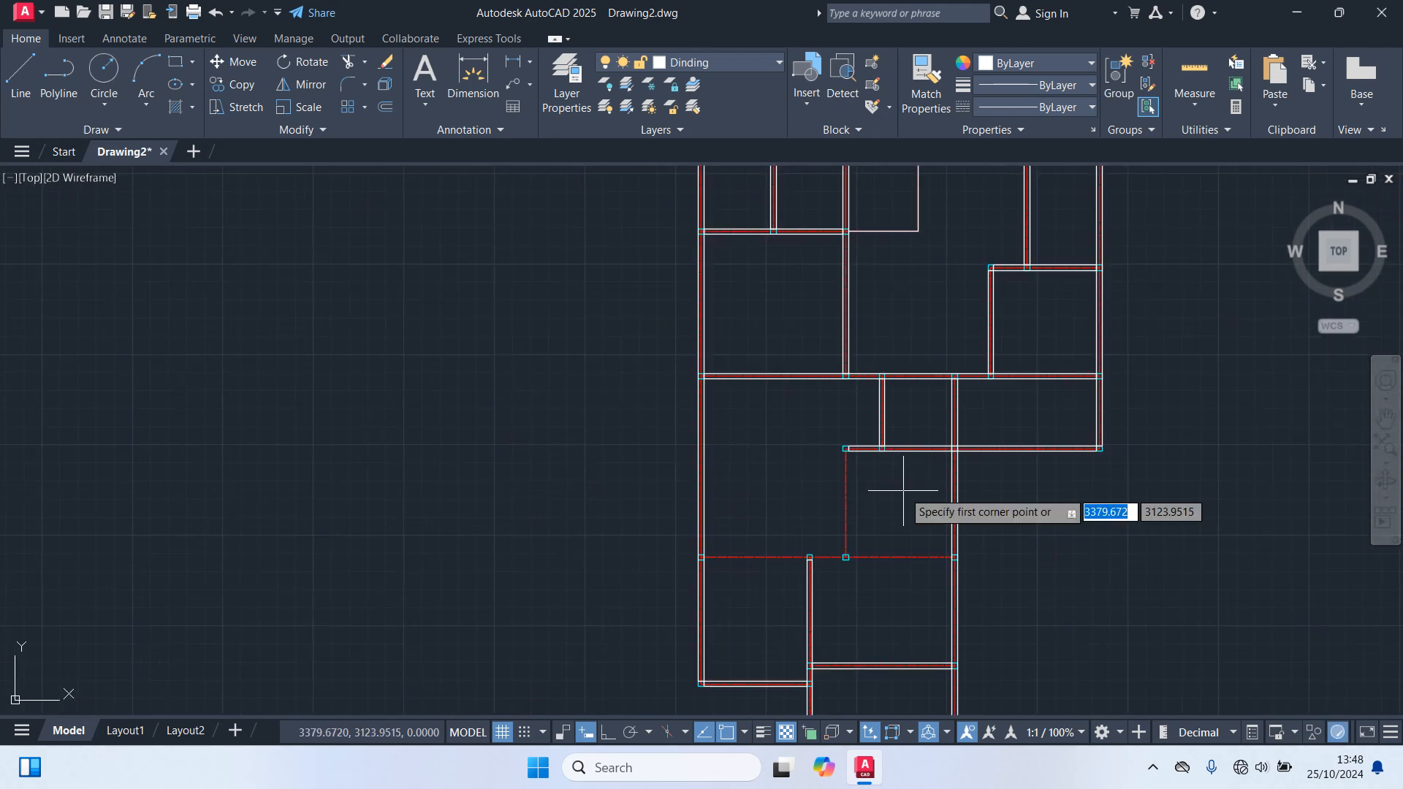
Step: Draw a wall rectangle down the short vertical axis from the lower horizontal wall's left column to the column on the unwalled horizontal axis
scroll(869, 479, "up", 4)
left_click(767, 369)
mouse_move(799, 577)
middle_mouse_down()
mouse_move(787, 533)
mouse_move(662, 679)
middle_mouse_up()
scroll(807, 376, "up", 4)
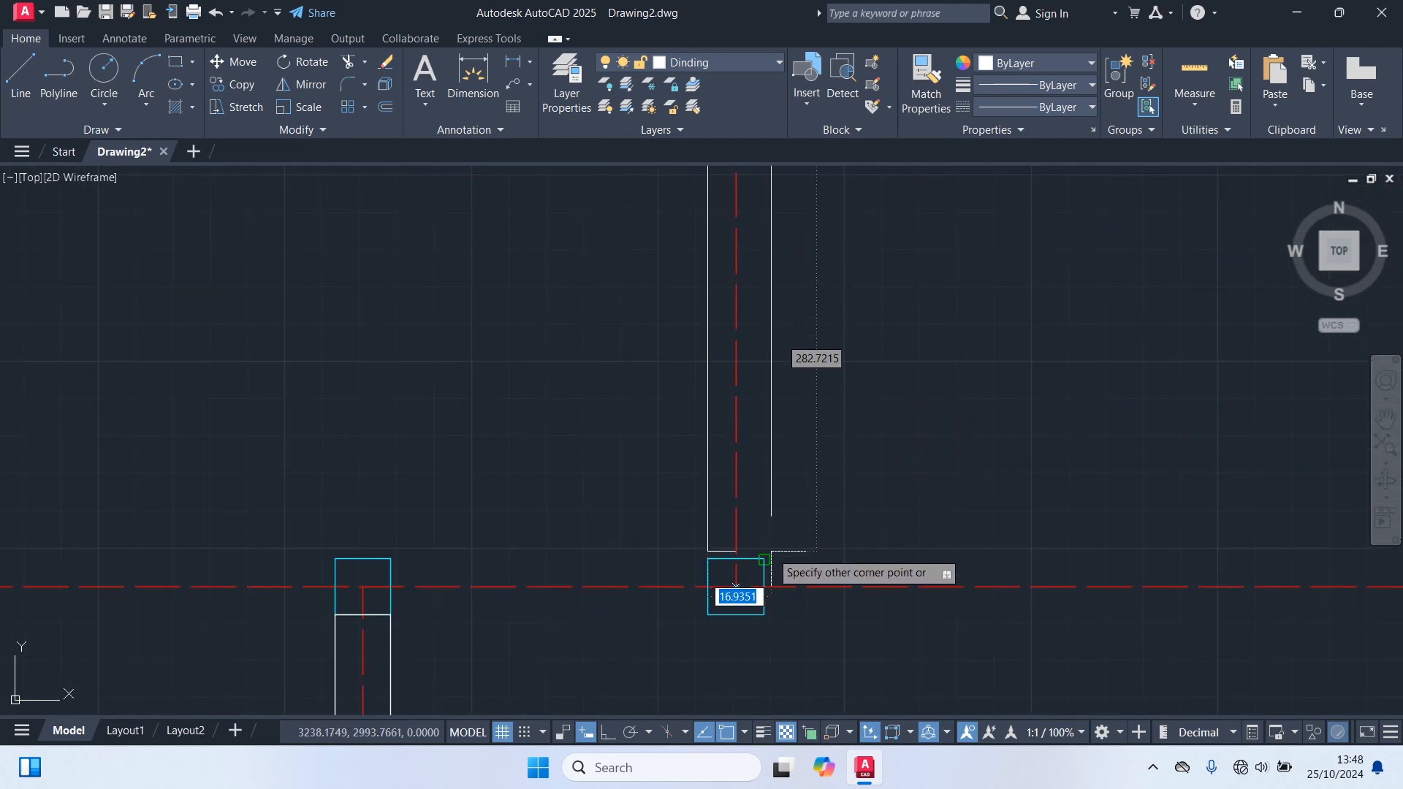
scroll(803, 526, "down", 4)
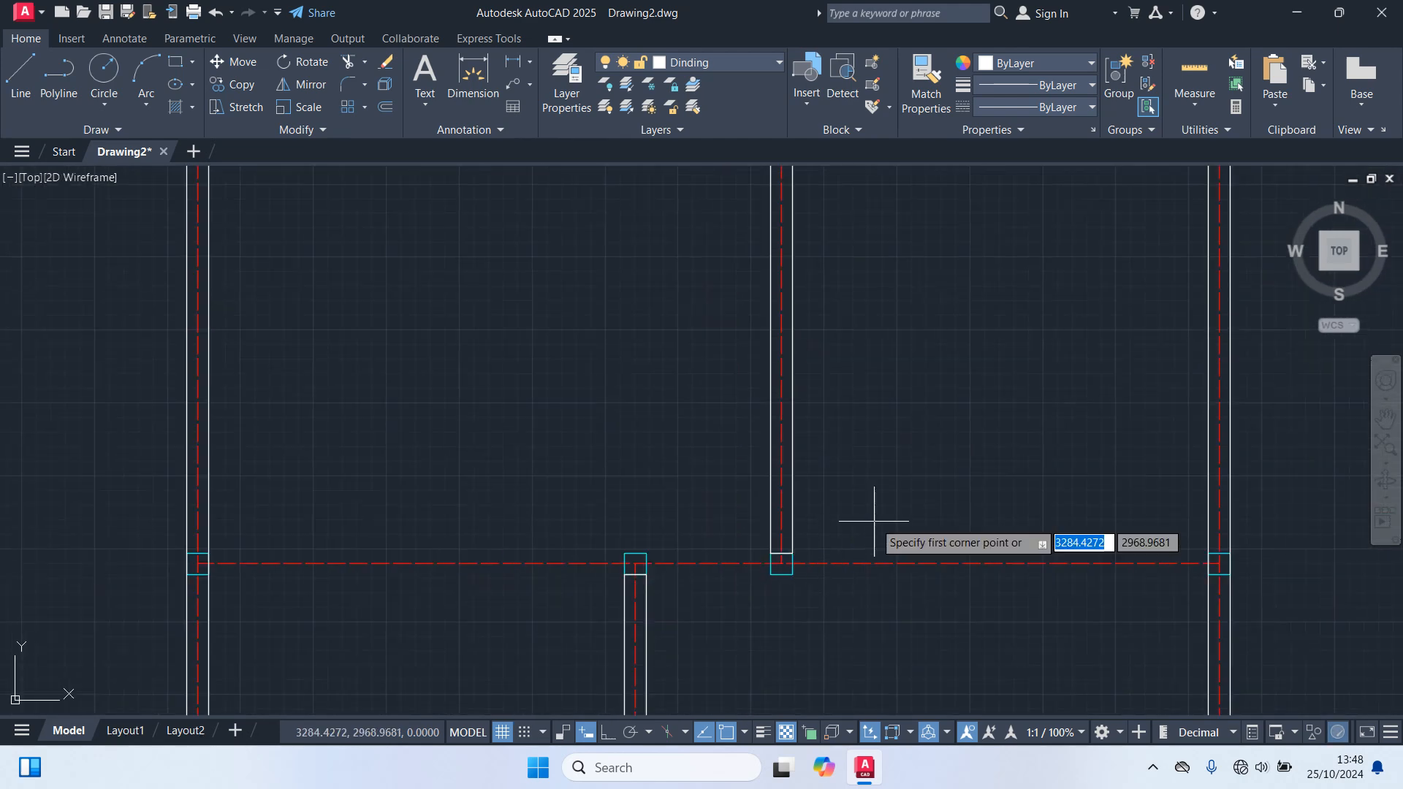
Step: Draw a wall rectangle along the remaining horizontal axis, from the left outer wall's column to the column on the right-hand long vertical wall
scroll(192, 559, "up", 2)
left_click(175, 536)
scroll(782, 604, "down", 3)
scroll(883, 642, "up", 3)
scroll(1003, 594, "up", 4)
left_click(1011, 541)
scroll(941, 509, "down", 6)
Step: Make Pintu & Jendela the current layer
scroll(941, 509, "down", 6)
middle_click_drag(1064, 511, 920, 541)
scroll(917, 546, "down", 2)
scroll(917, 547, "up", 2)
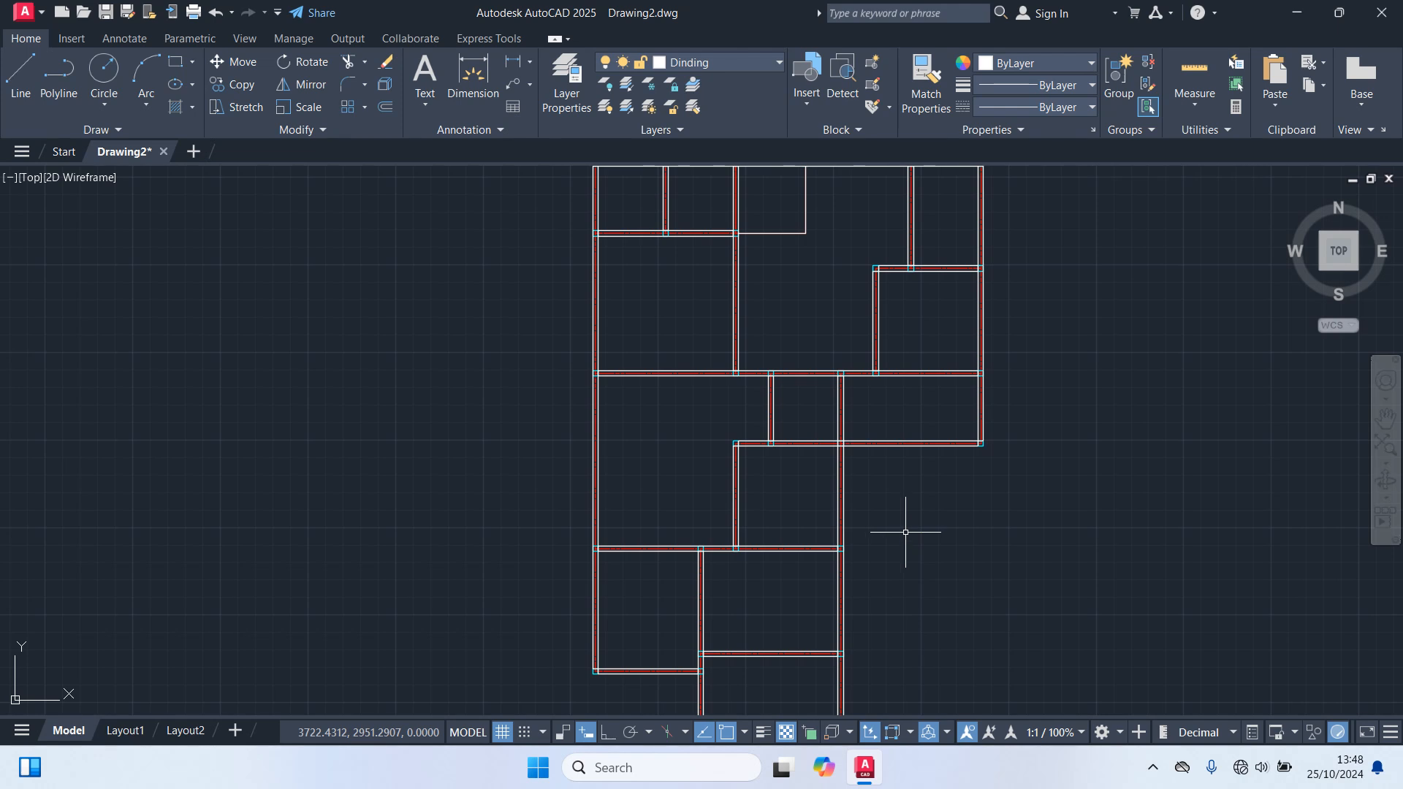
scroll(905, 530, "down", 2)
scroll(904, 529, "up", 2)
middle_click_drag(995, 371, 875, 349)
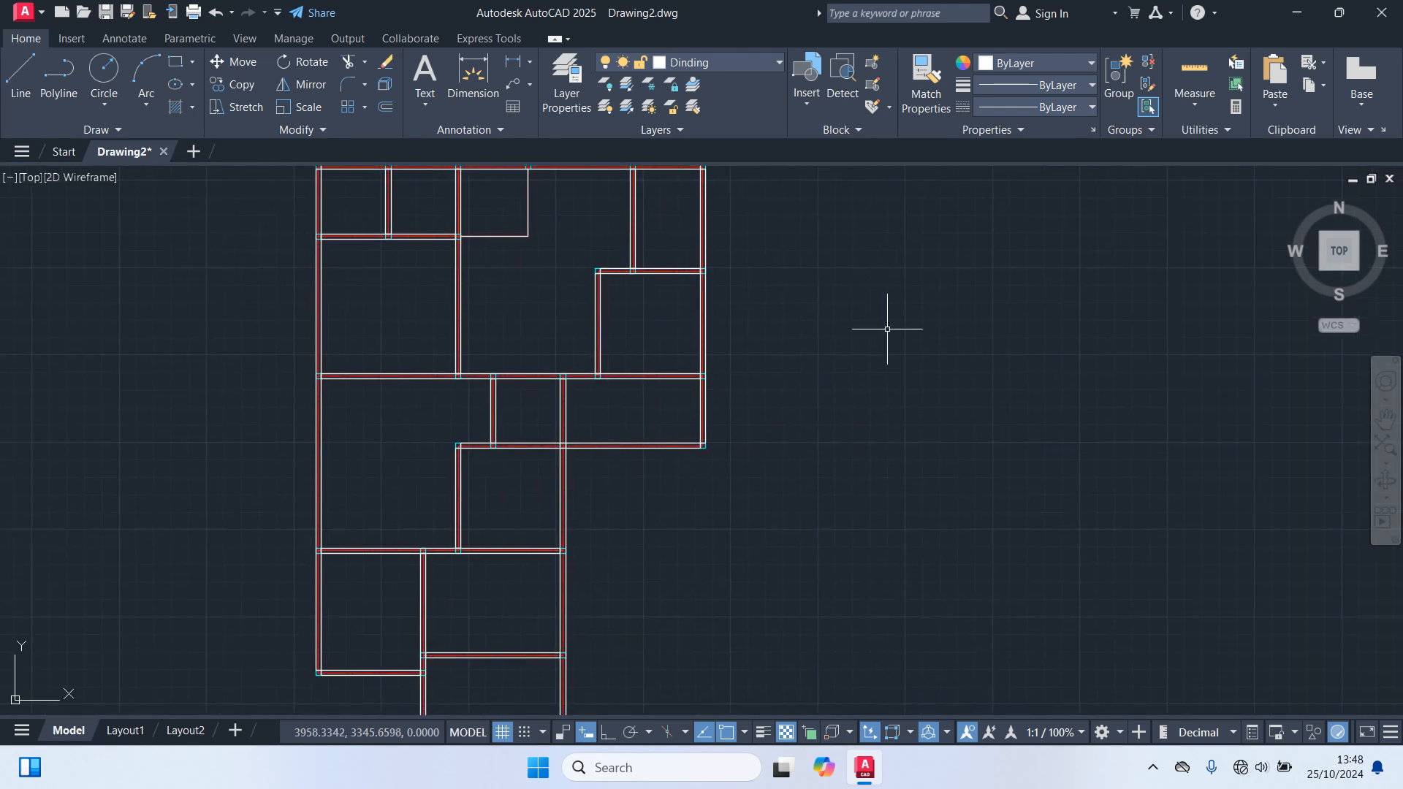
left_click(710, 63)
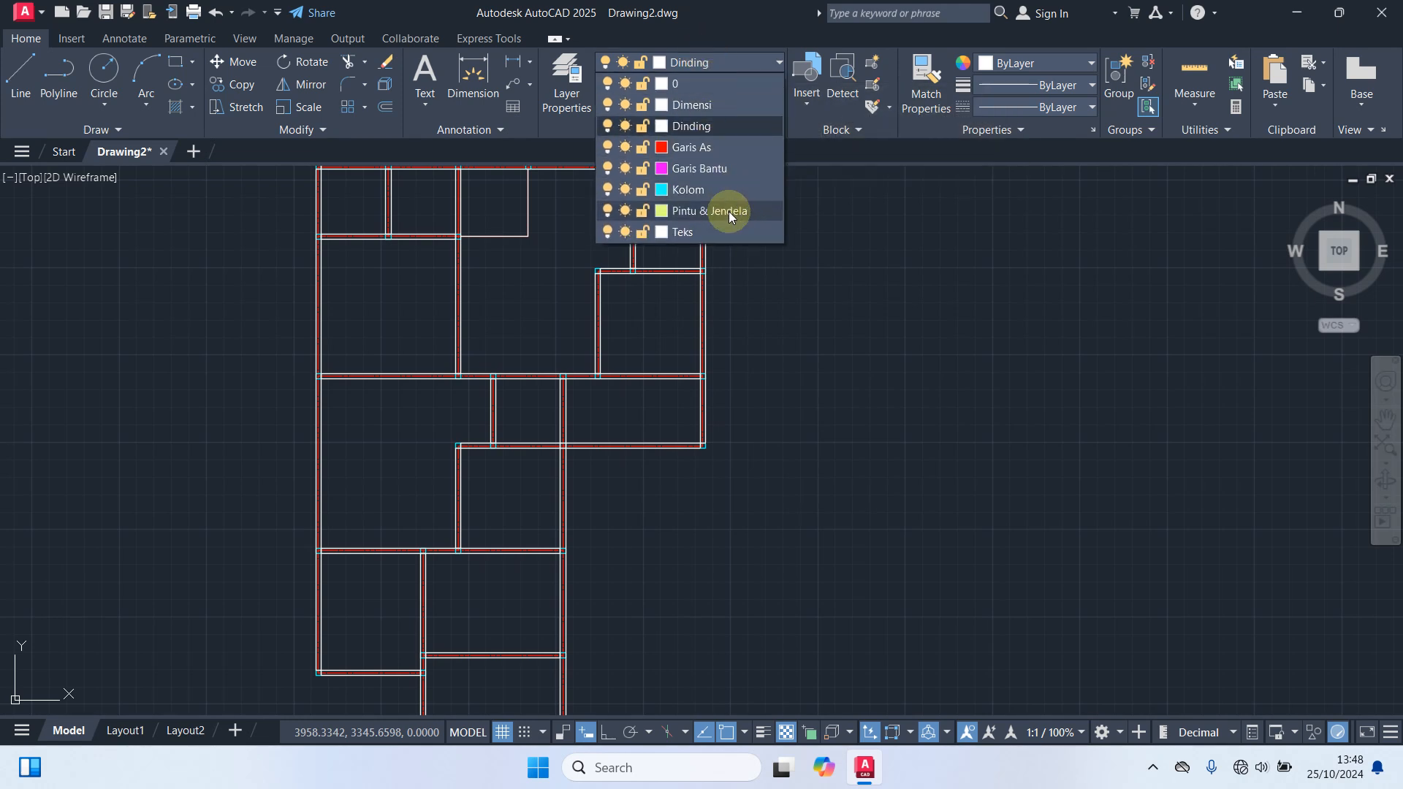
left_click(723, 210)
Step: Draw a 5 by 15 door jamb rectangle in the empty area beside the floor plan
middle_click_drag(882, 358, 849, 382)
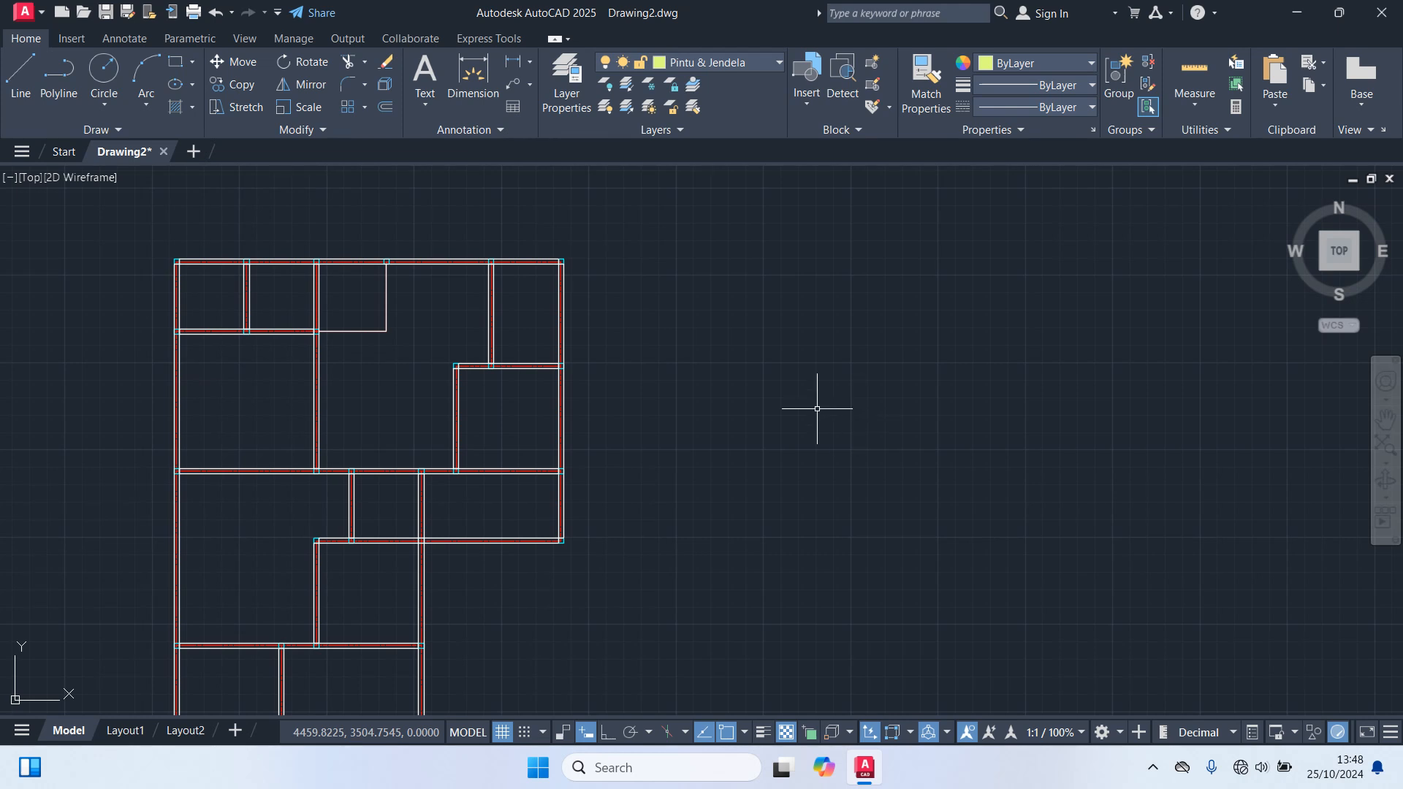
type("rec")
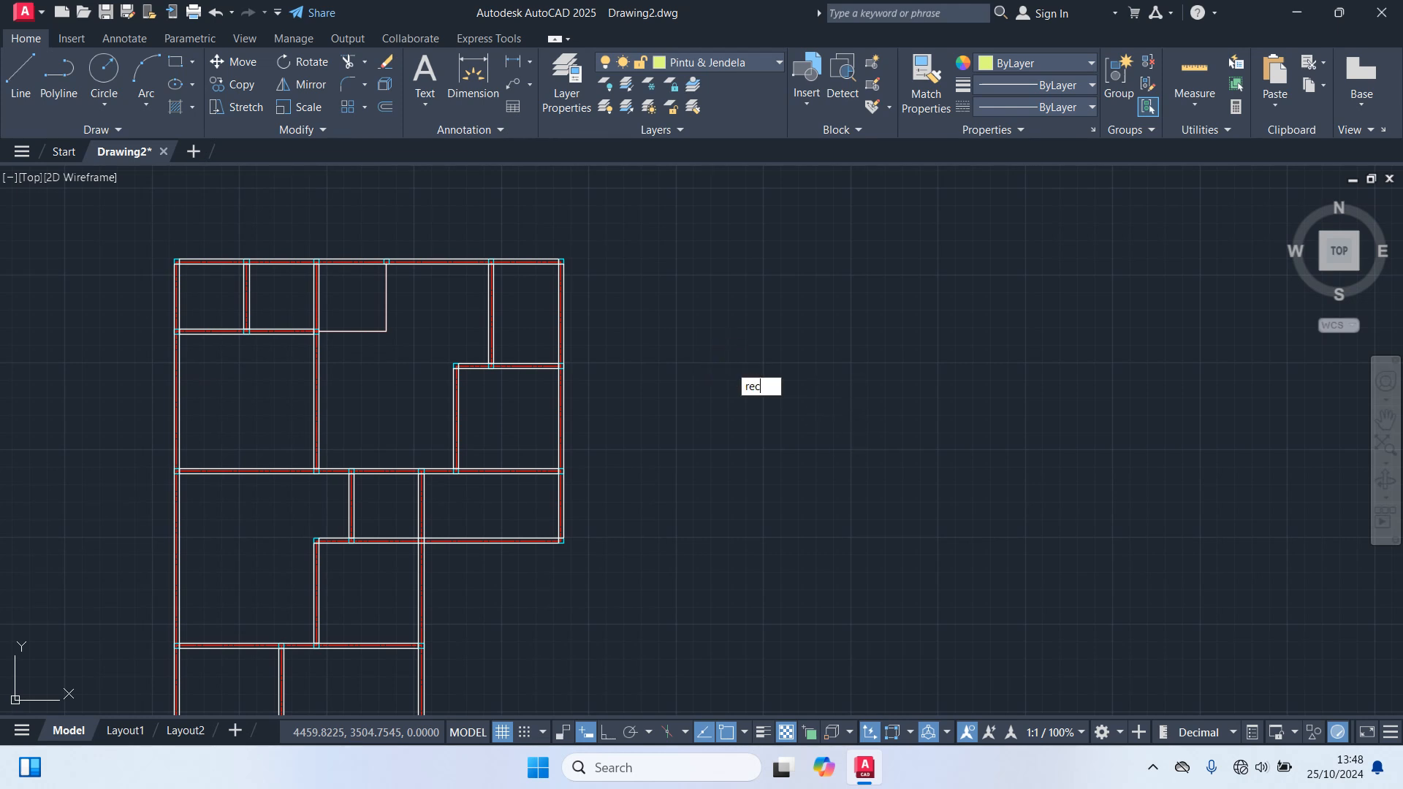
key("Return")
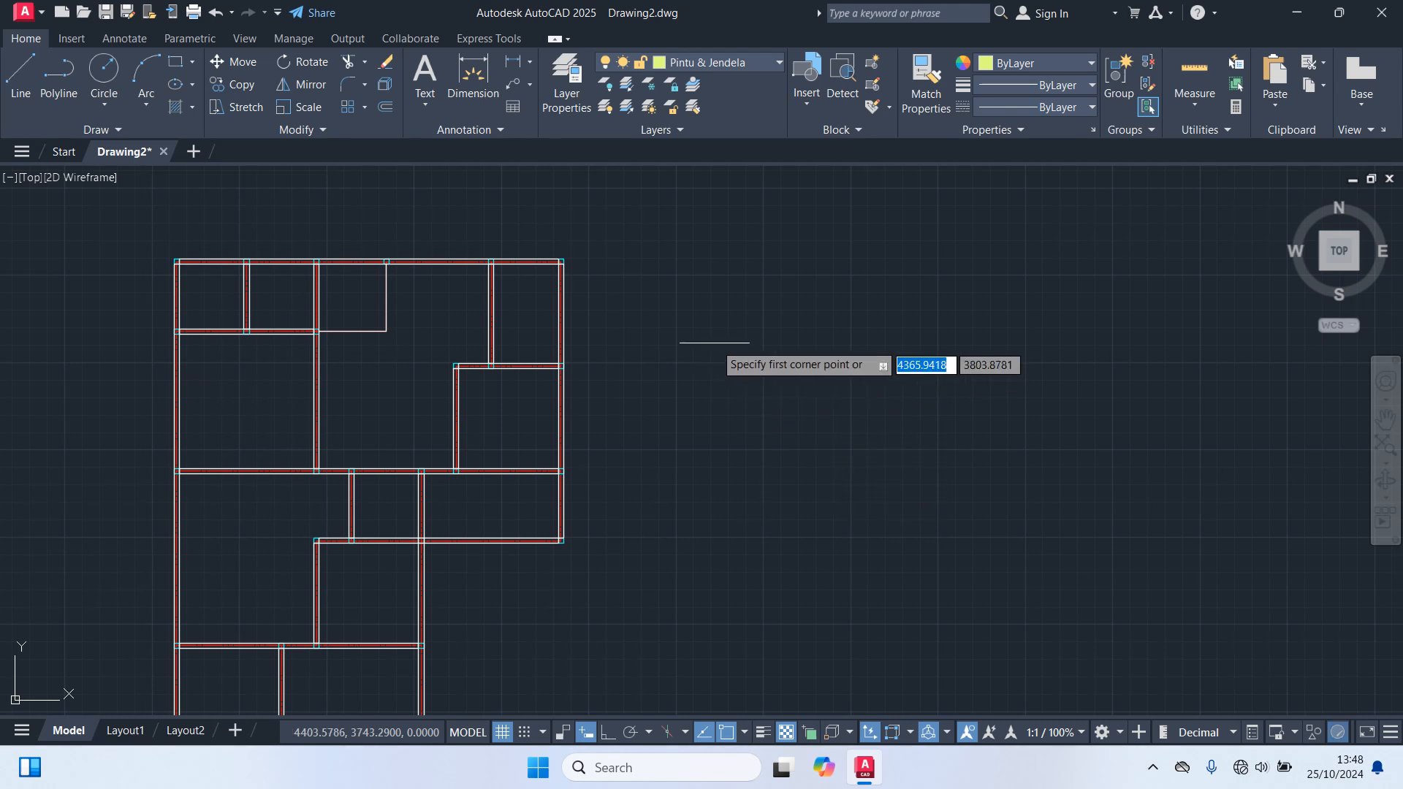
left_click(702, 324)
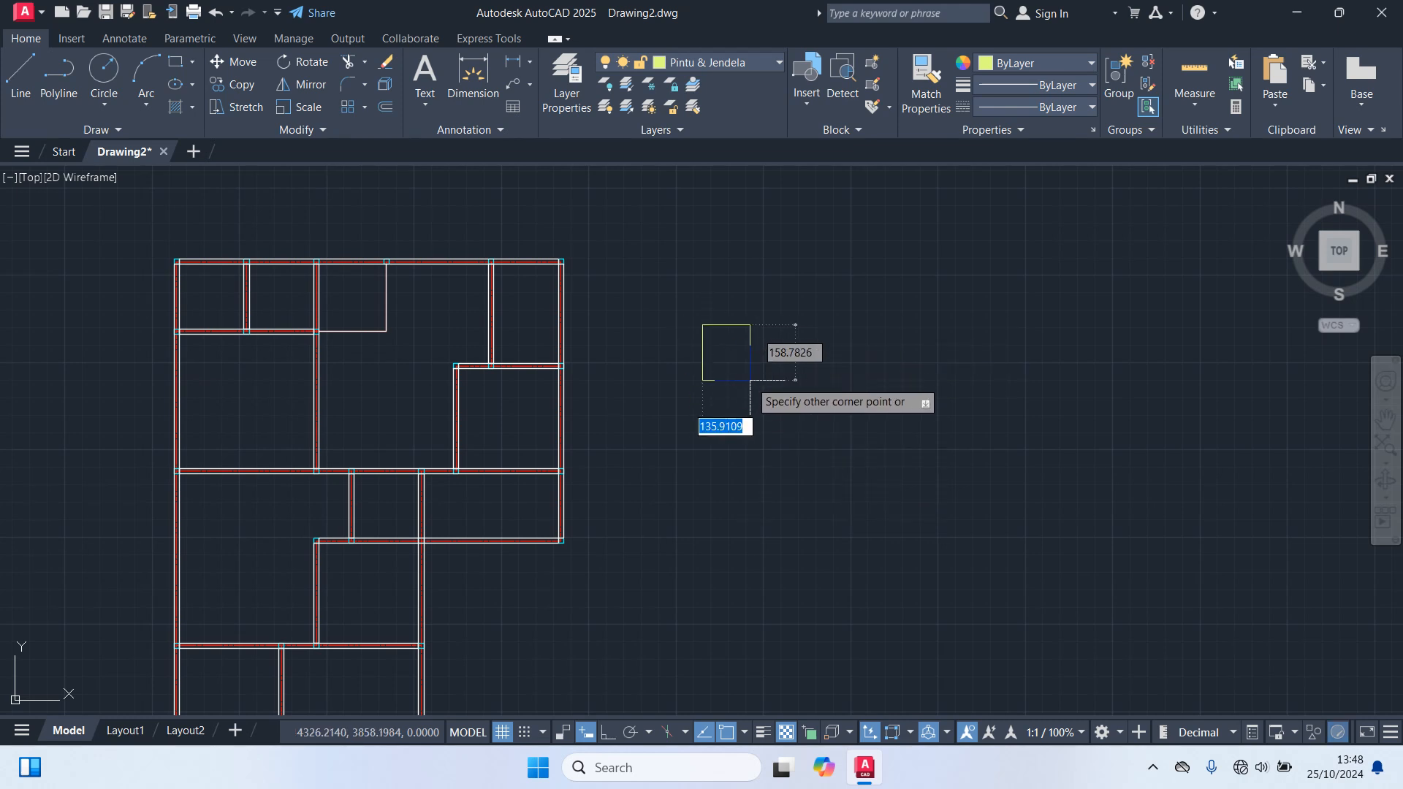
type("5")
key("Tab")
type("1")
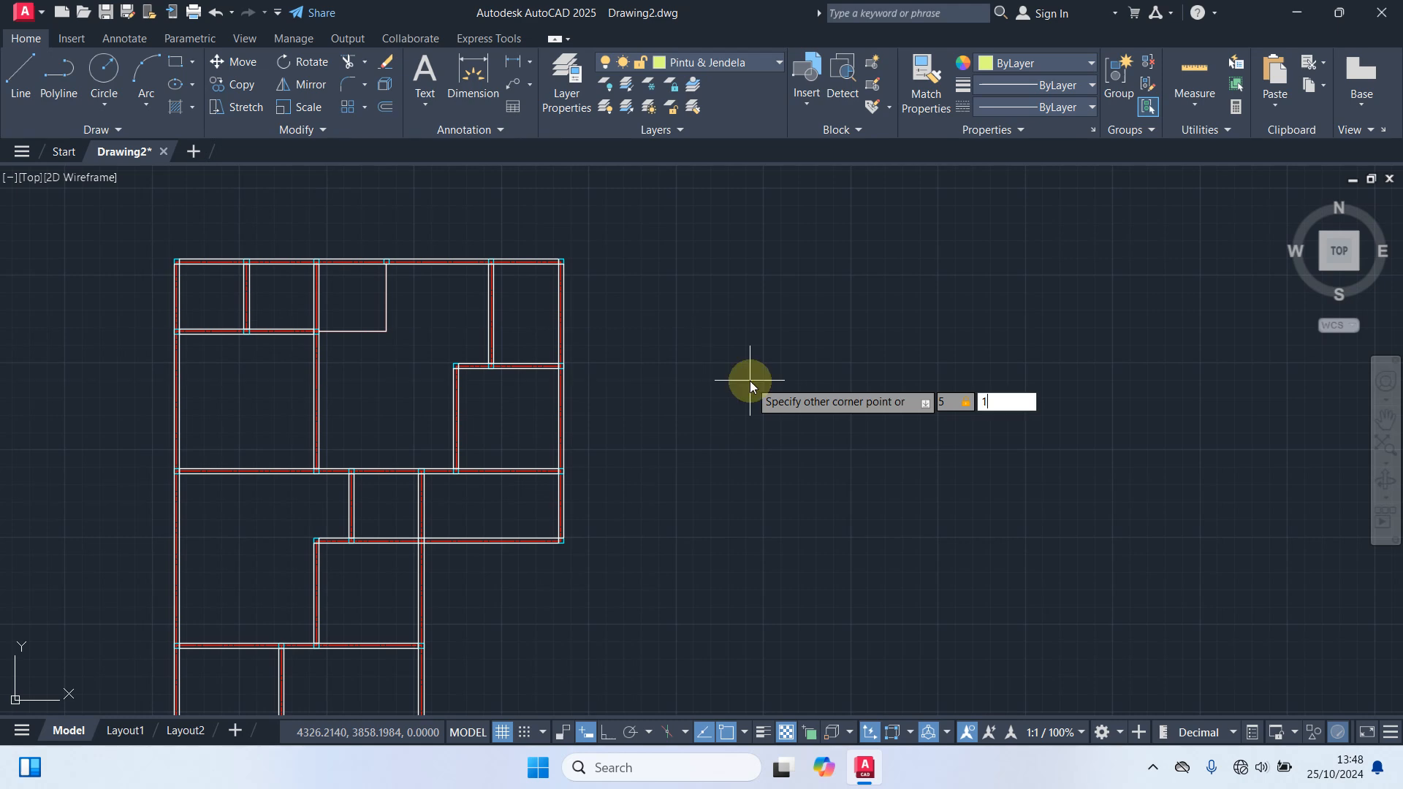
key("Return")
scroll(702, 314, "up", 10)
middle_click_drag(702, 307, 732, 432)
left_click(741, 484)
left_click(640, 387)
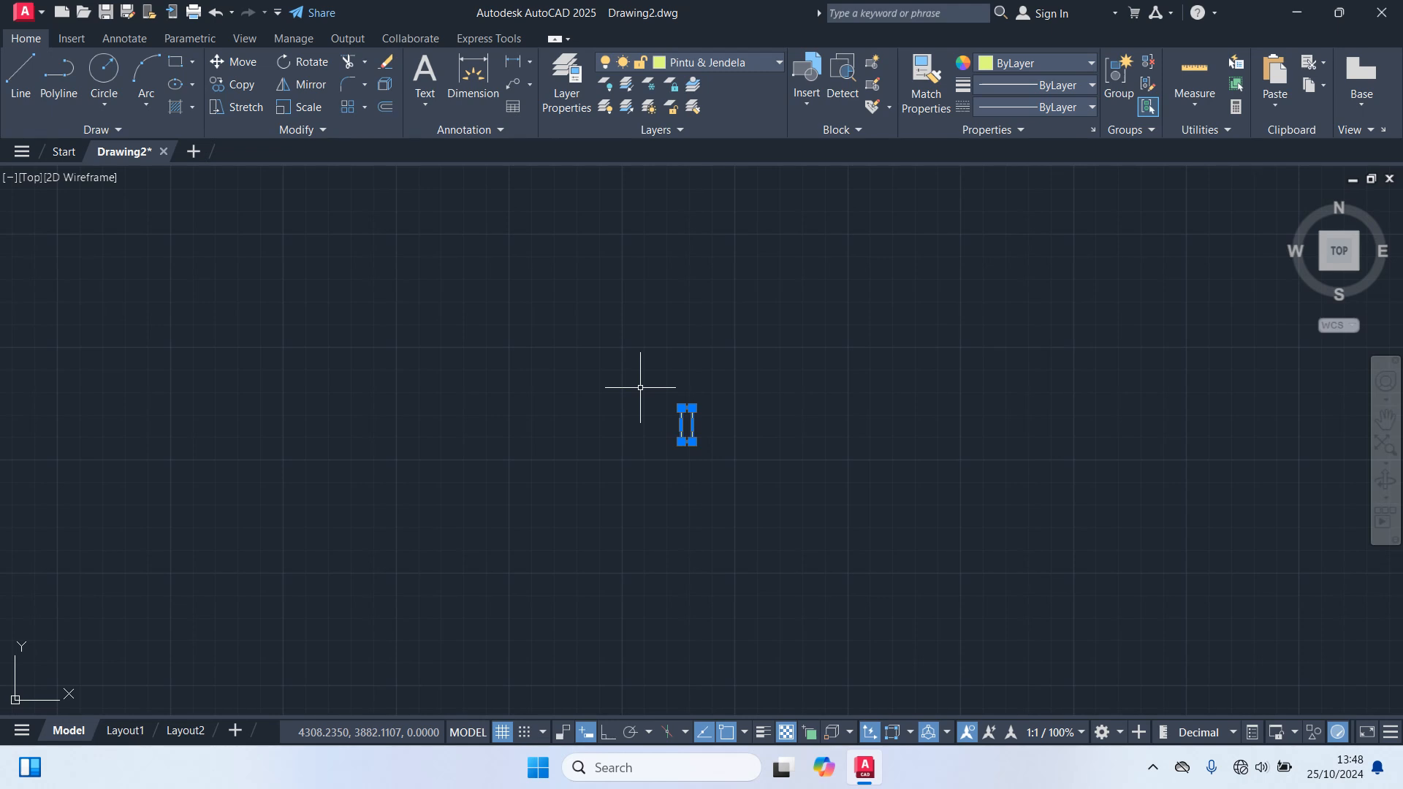
type("co")
key("Return")
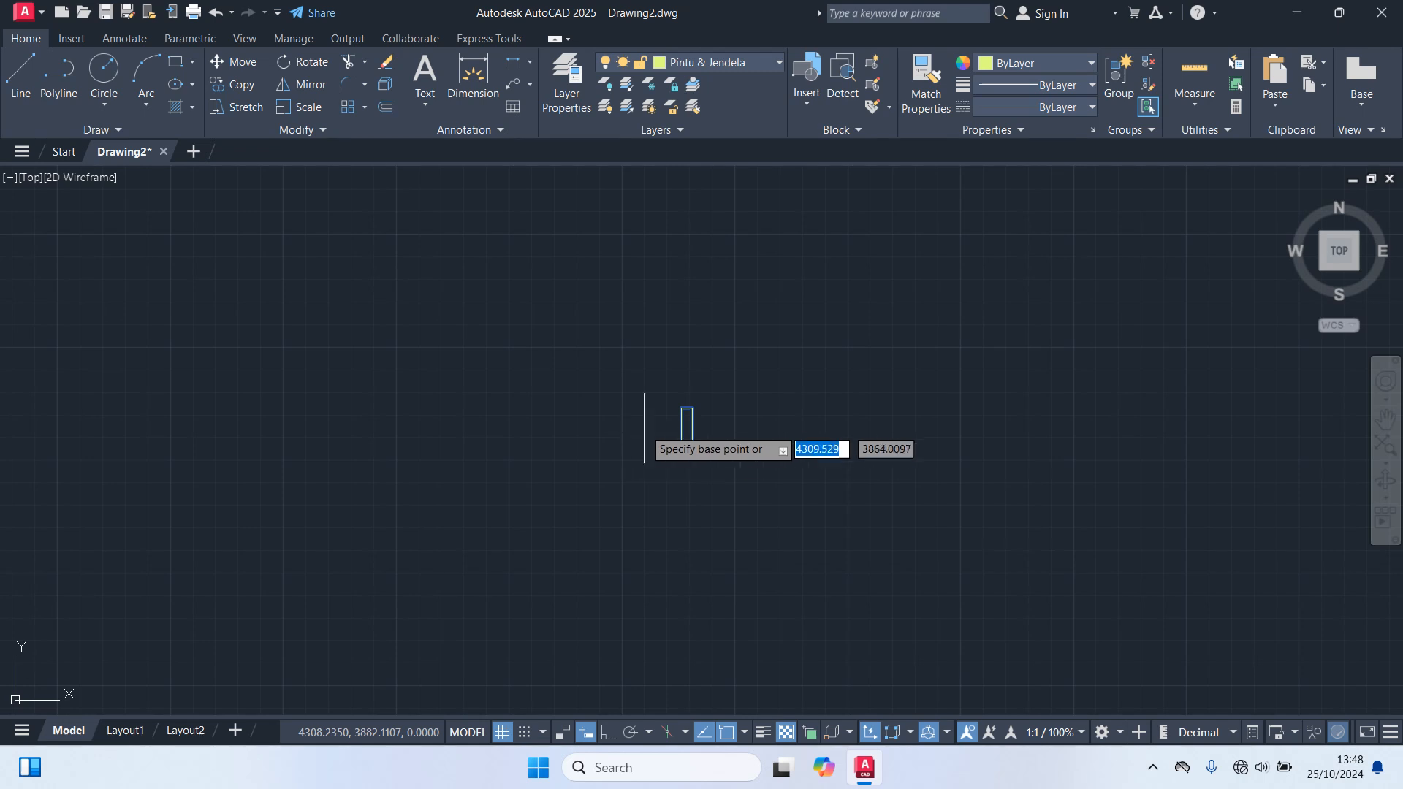
left_click(681, 408)
scroll(682, 409, "up", 5)
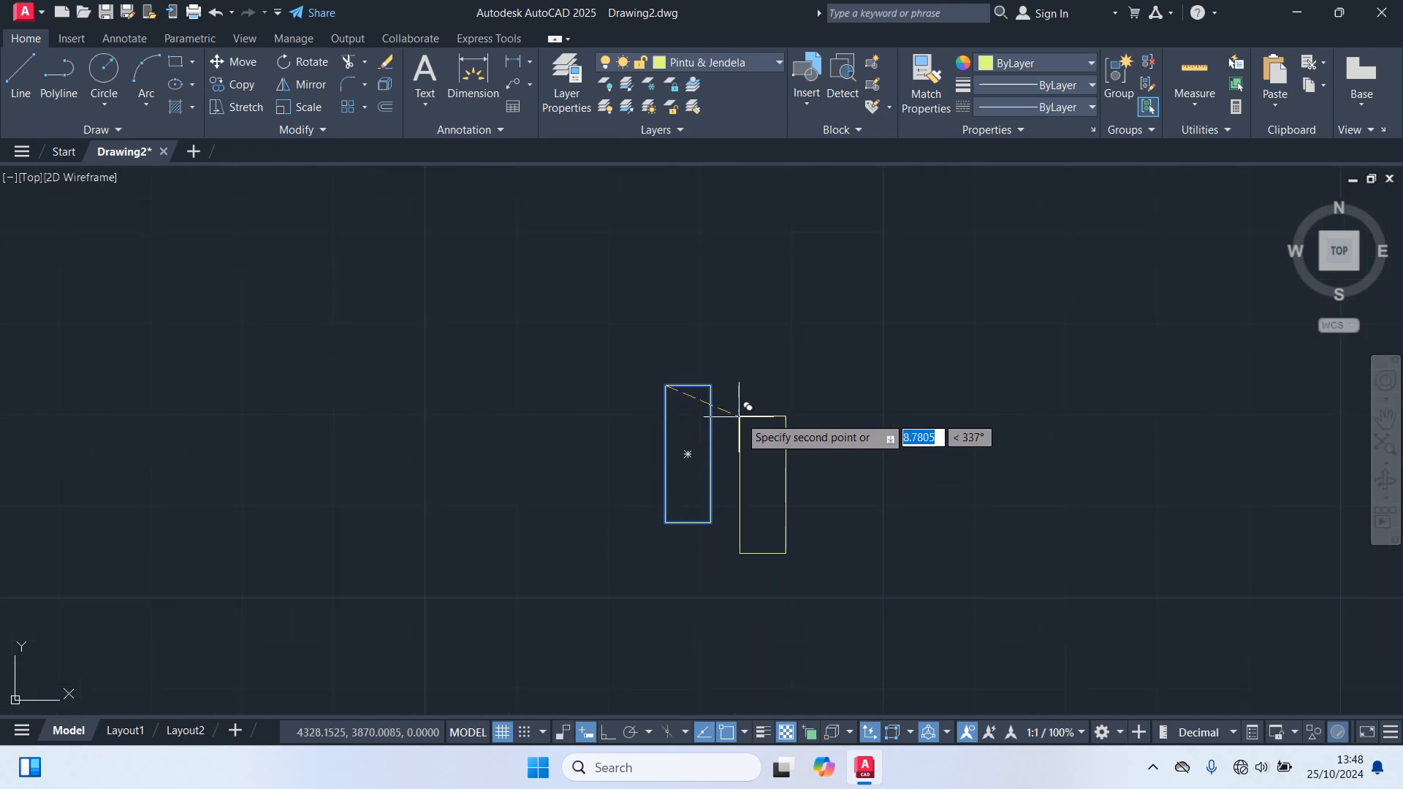
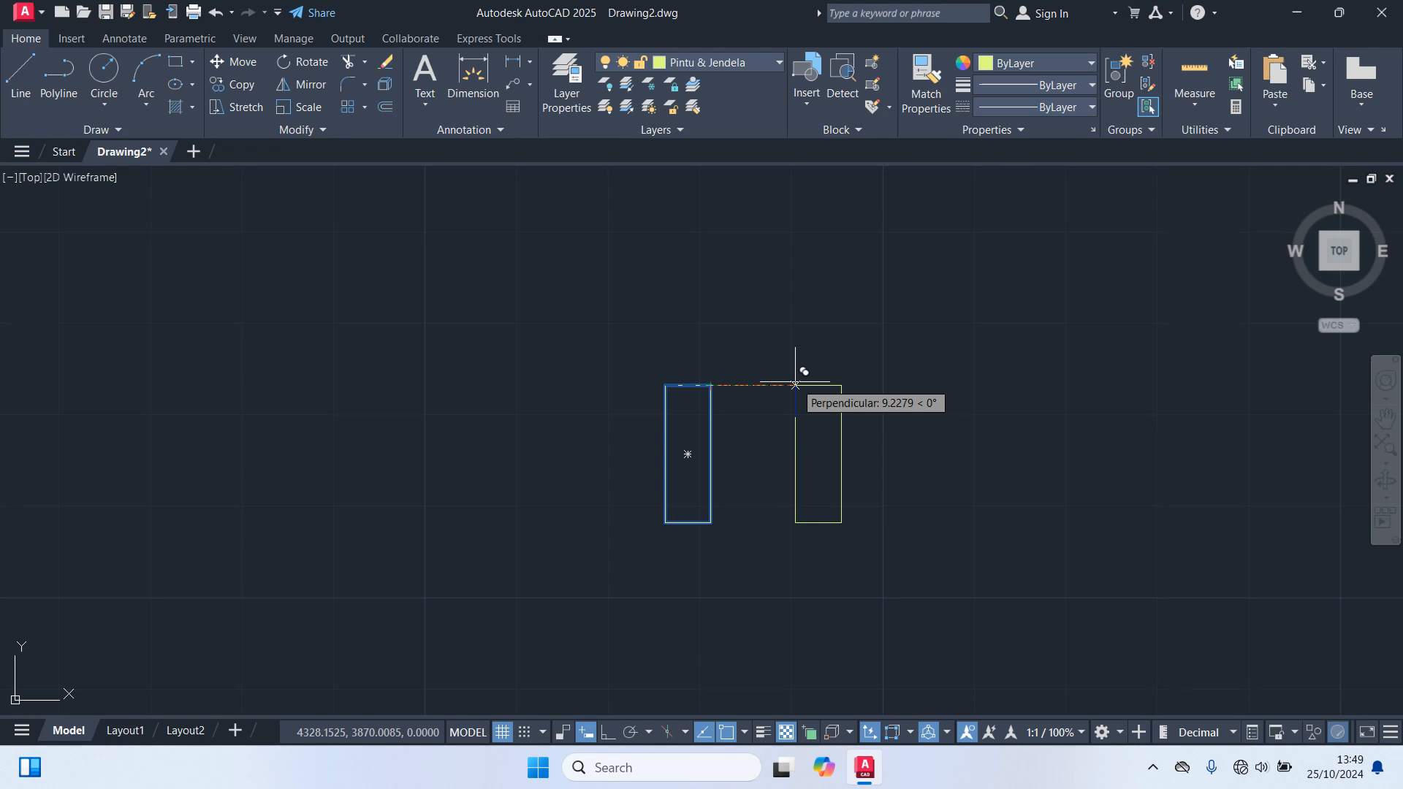
key("Escape")
Step: Copy the 5 by 15 jamb rectangle 80 units horizontally to the right, using its upper-right corner as base point
left_click(662, 504)
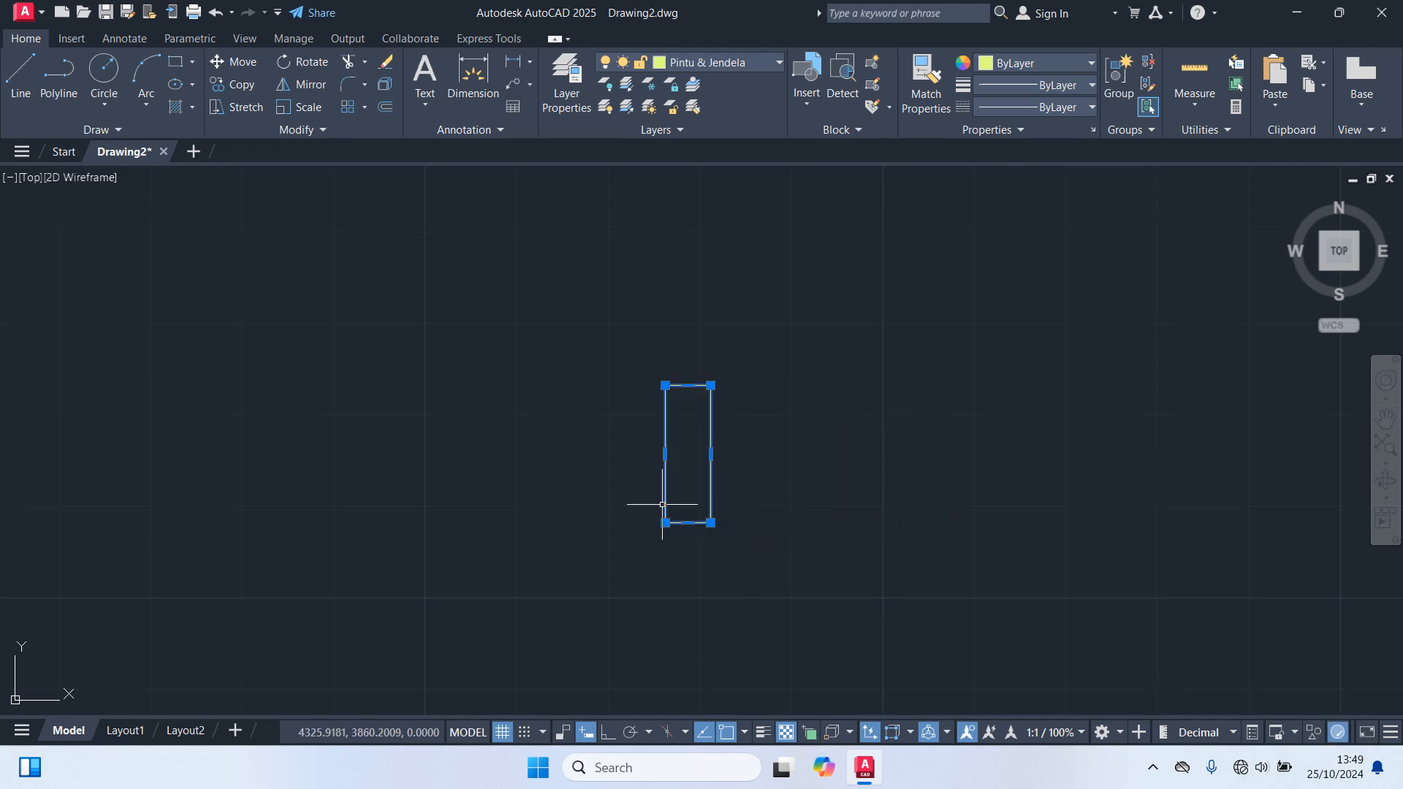
type("co")
key("Return")
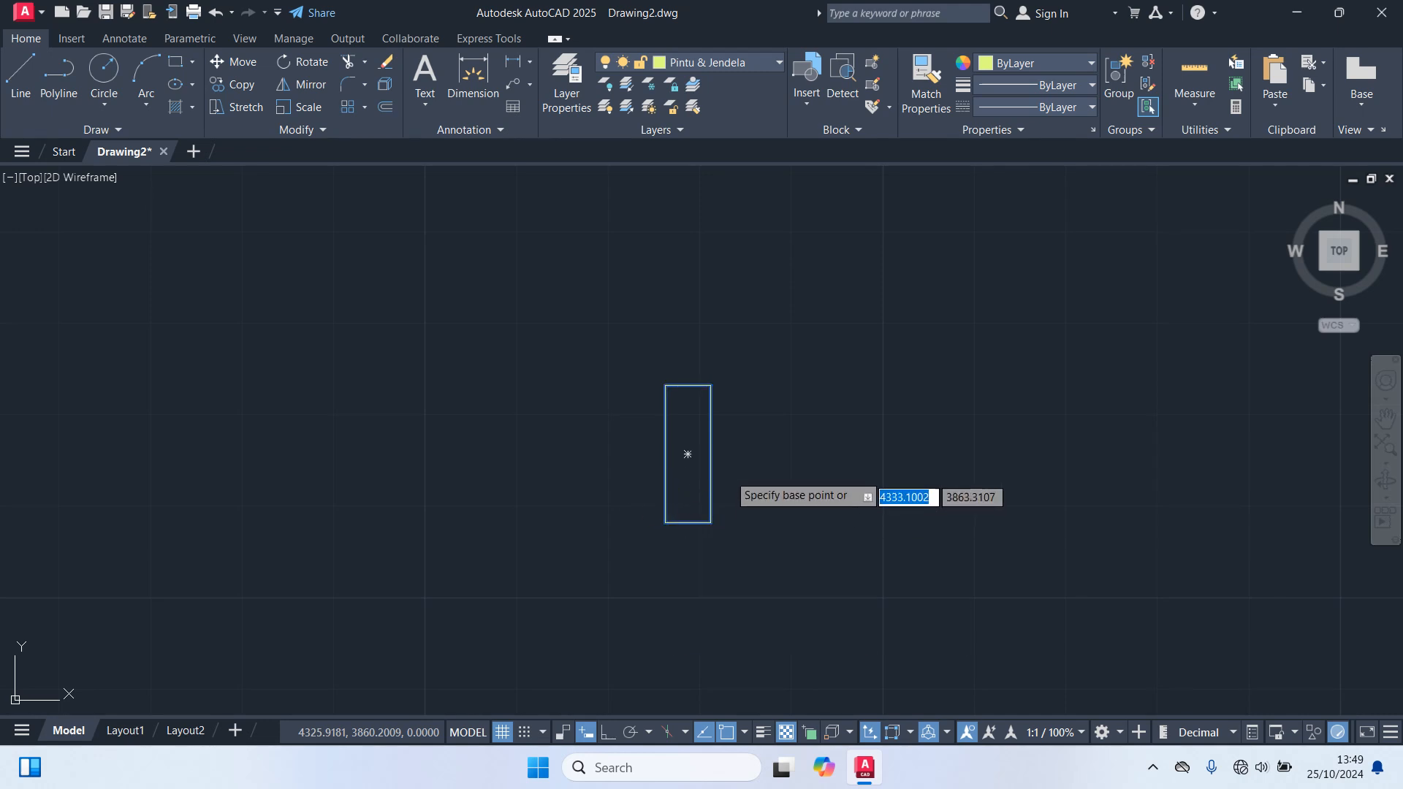
left_click(710, 385)
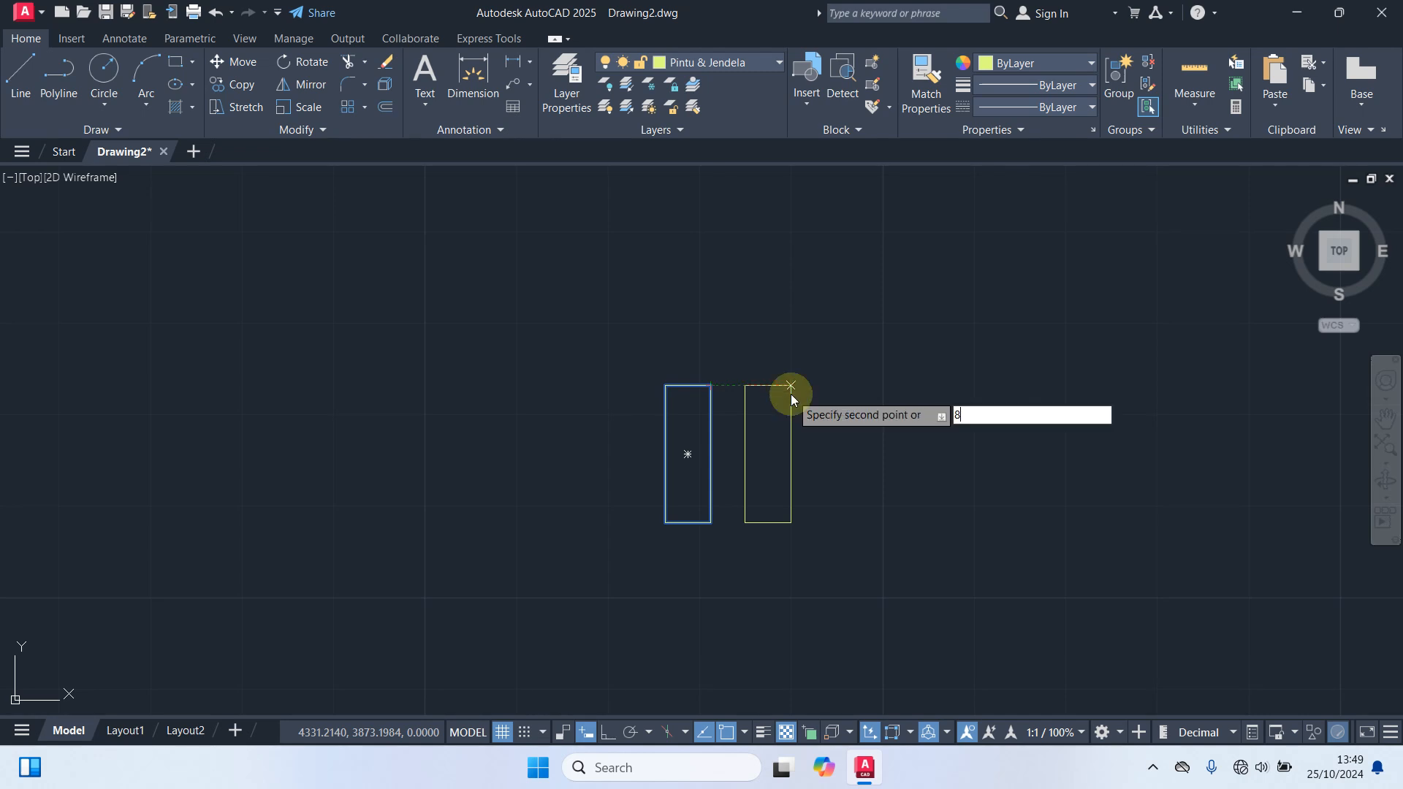
key("Escape")
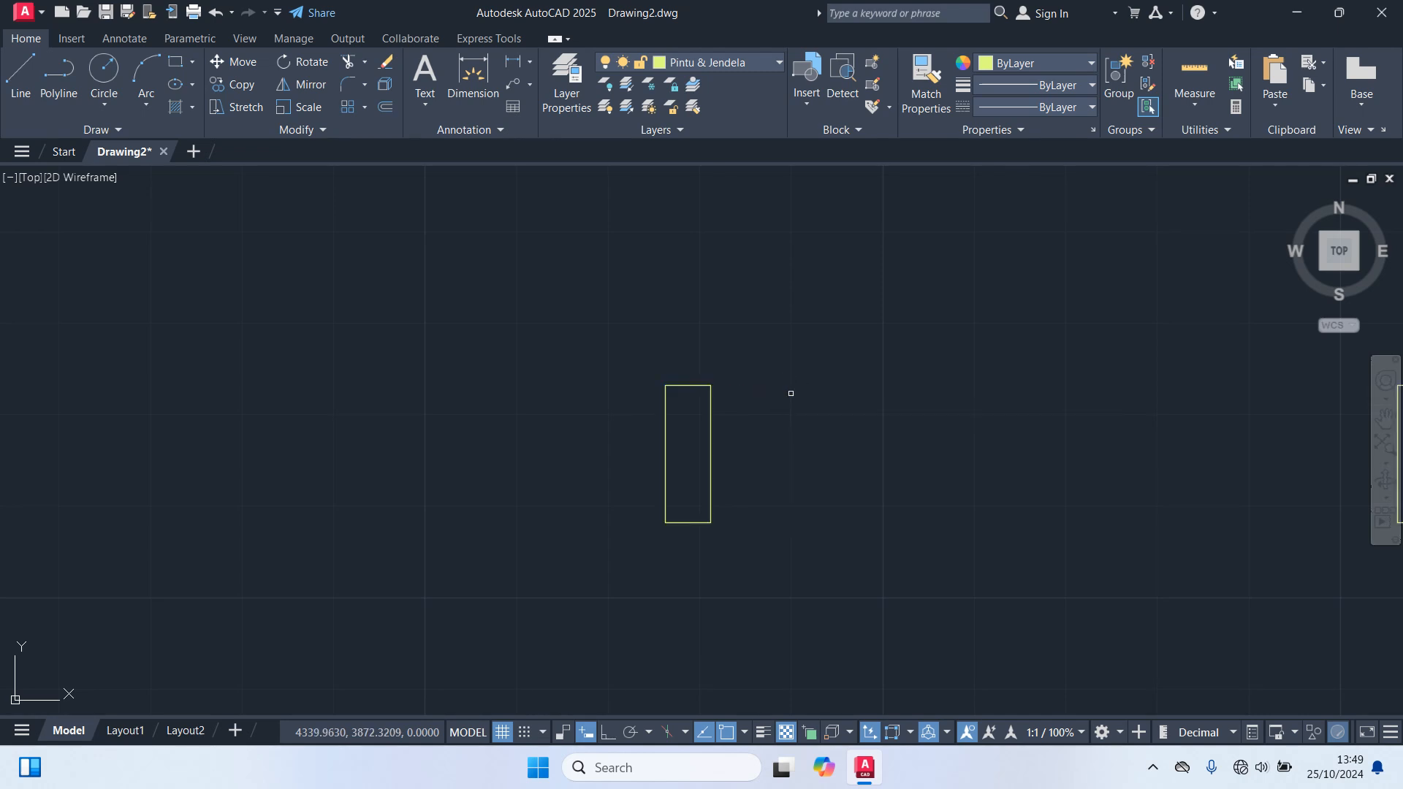
scroll(792, 382, "down", 5)
scroll(913, 404, "up", 2)
middle_click_drag(908, 407, 742, 447)
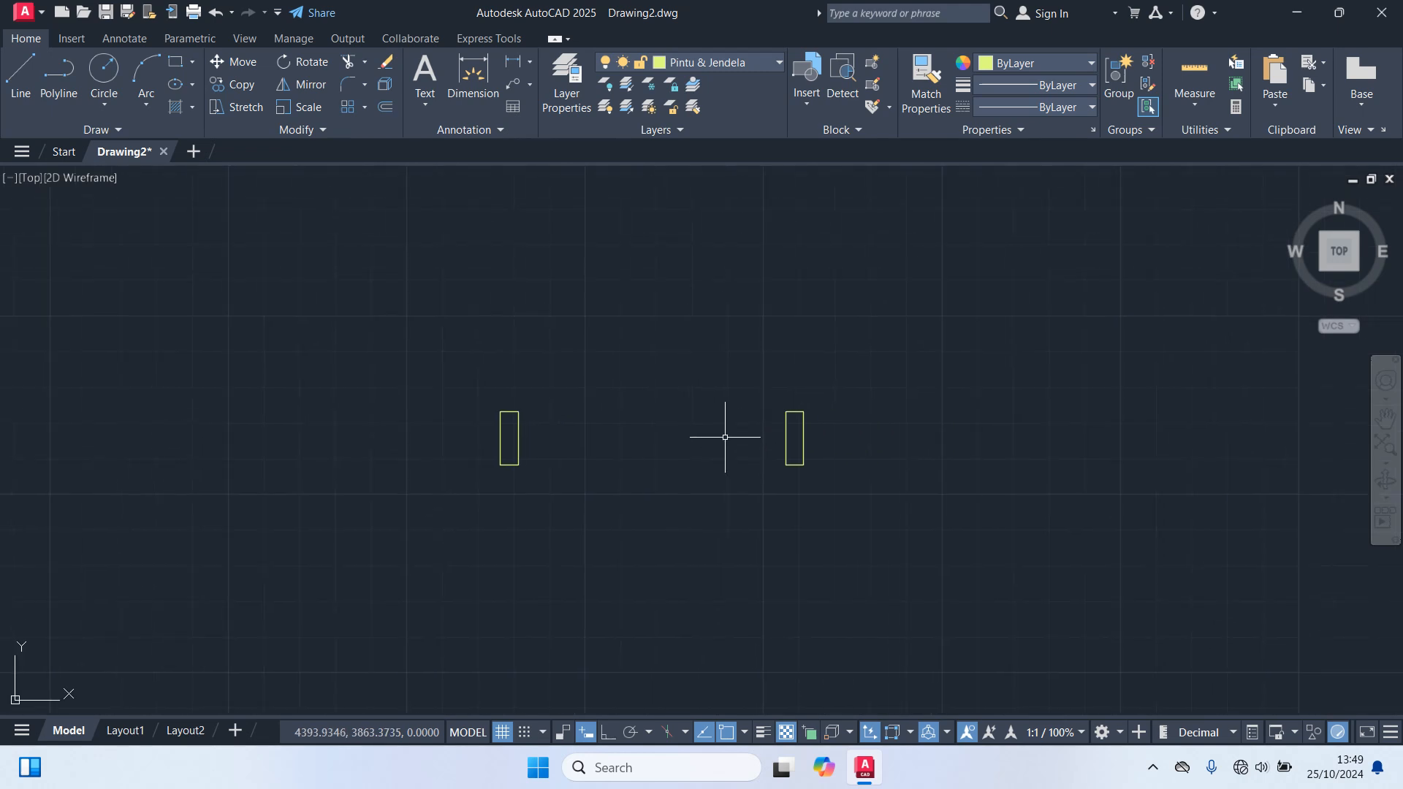
type("l")
key("Return")
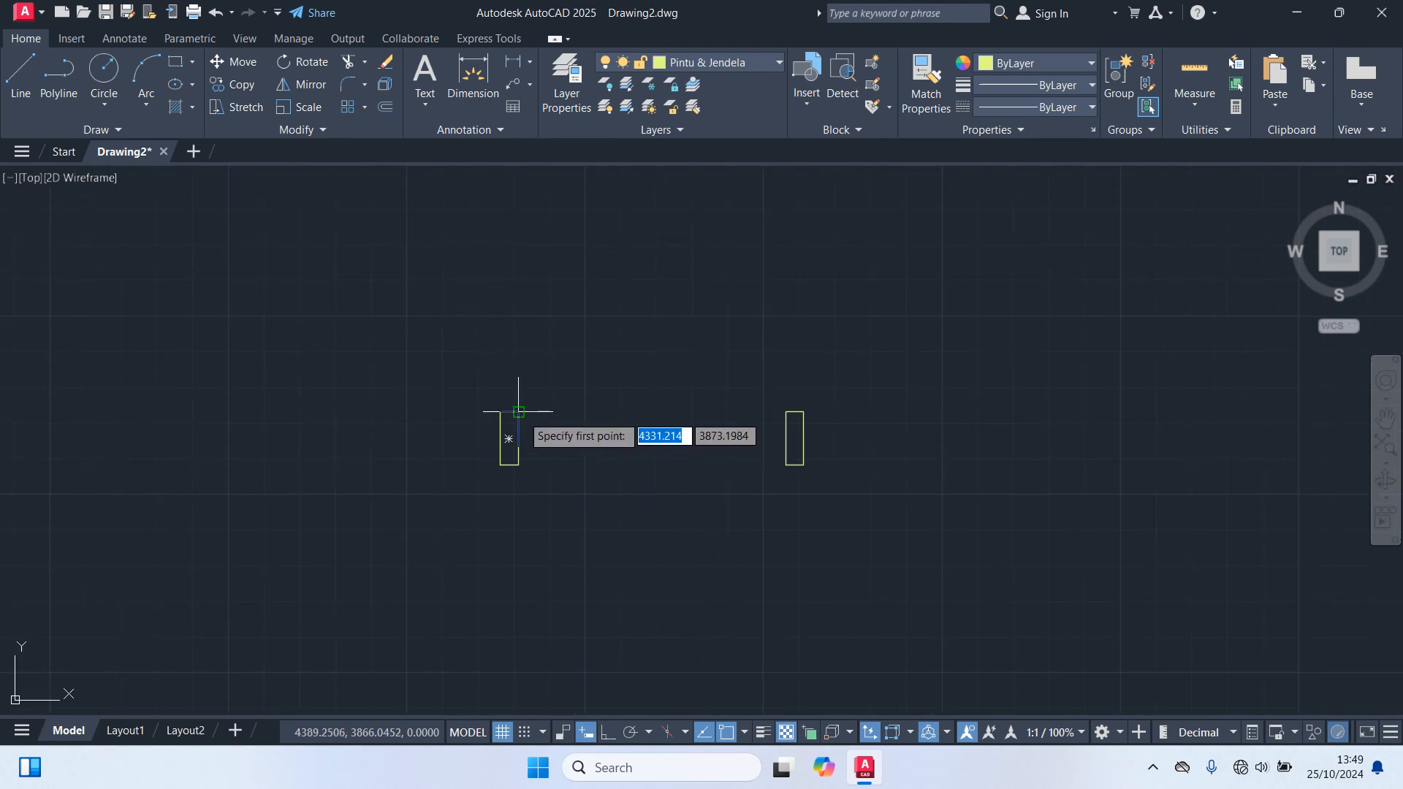
key("Escape")
Step: Dimension the clear opening between the two jambs' inner upper corners as a check and delete that dimension
type("dim")
key("Return")
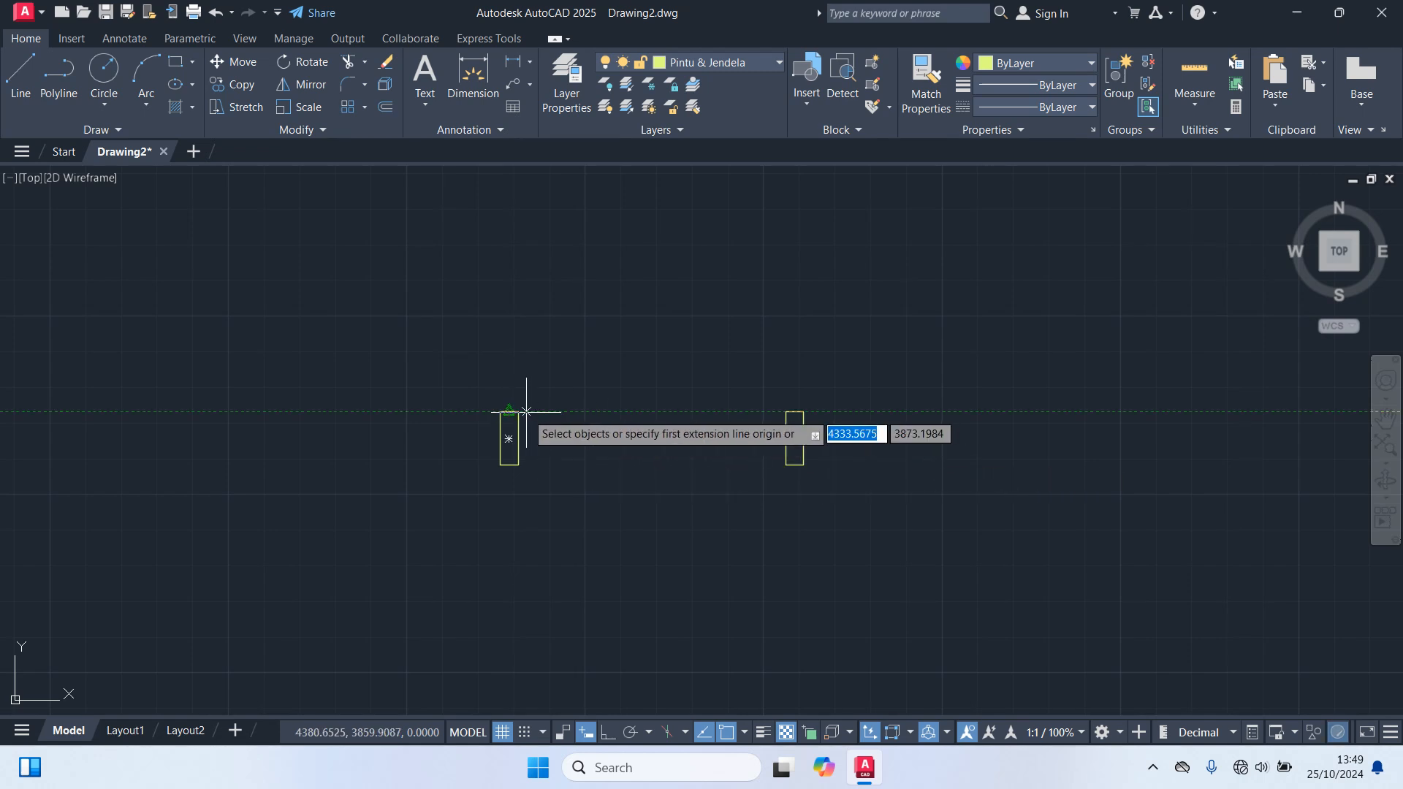
left_click(518, 411)
left_click(786, 411)
left_click(782, 379)
scroll(645, 380, "up", 5)
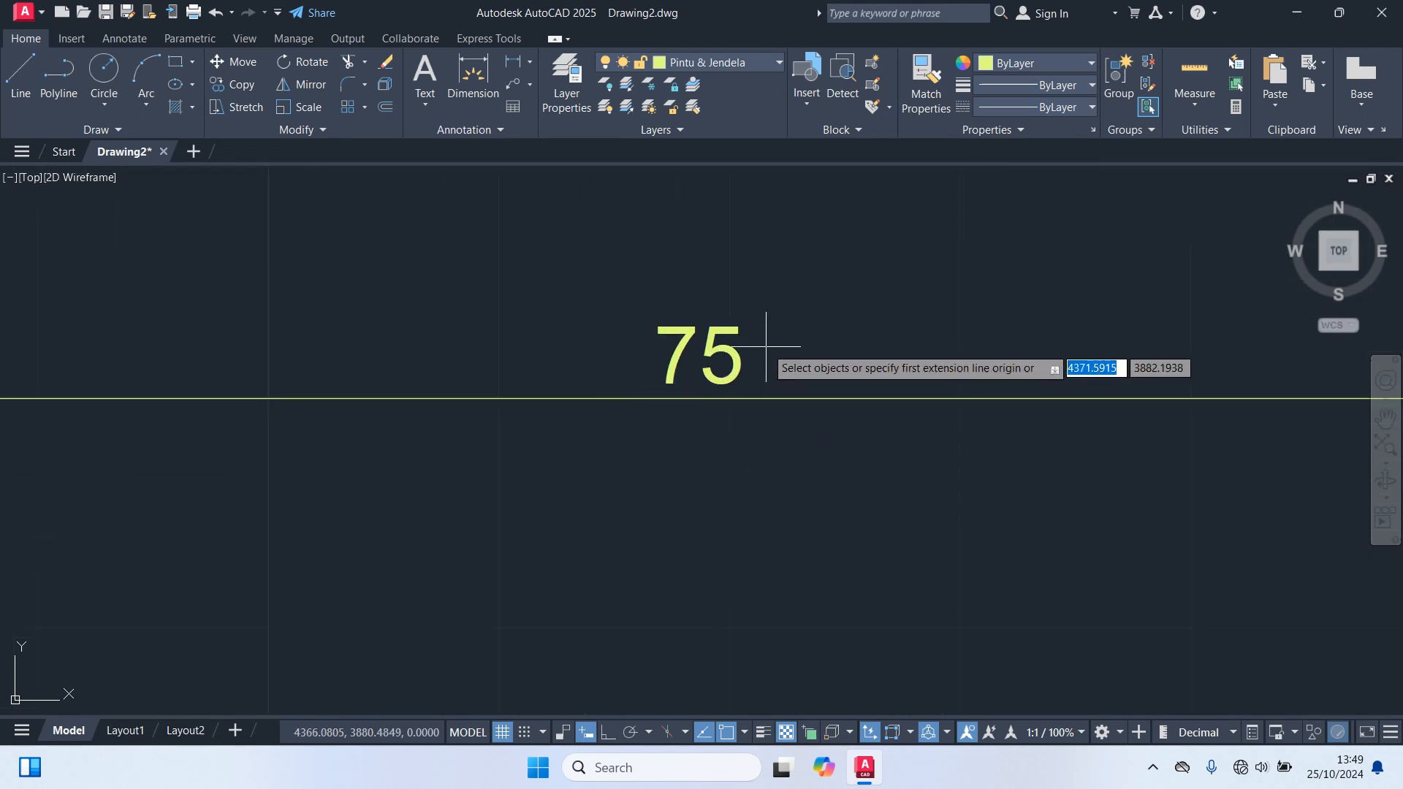
scroll(818, 307, "down", 3)
key("Escape")
left_click(753, 391)
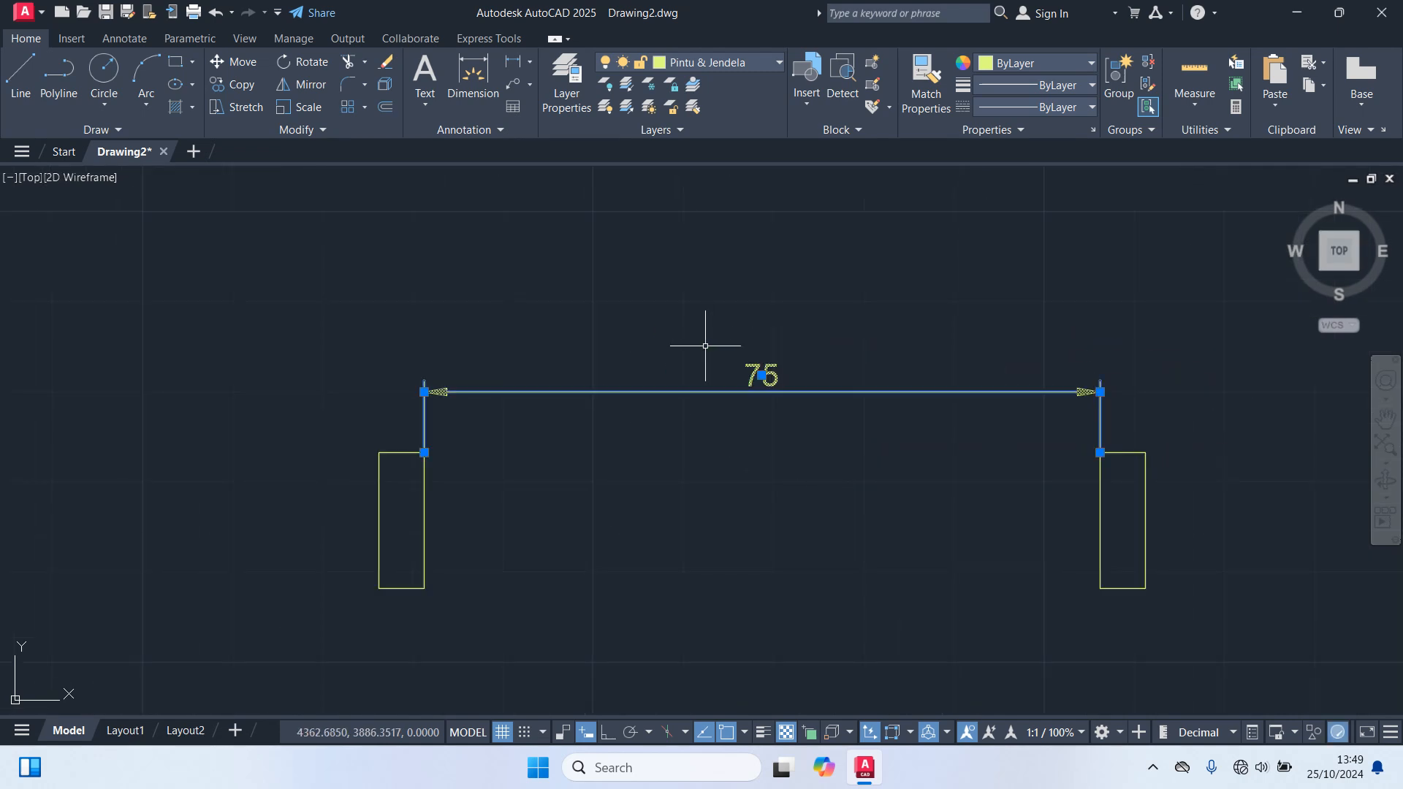
key("Delete")
Step: Draw a 3 by 75 door leaf rectangle in the empty area above the two jambs
scroll(723, 365, "down", 4)
middle_click_drag(800, 282, 746, 476)
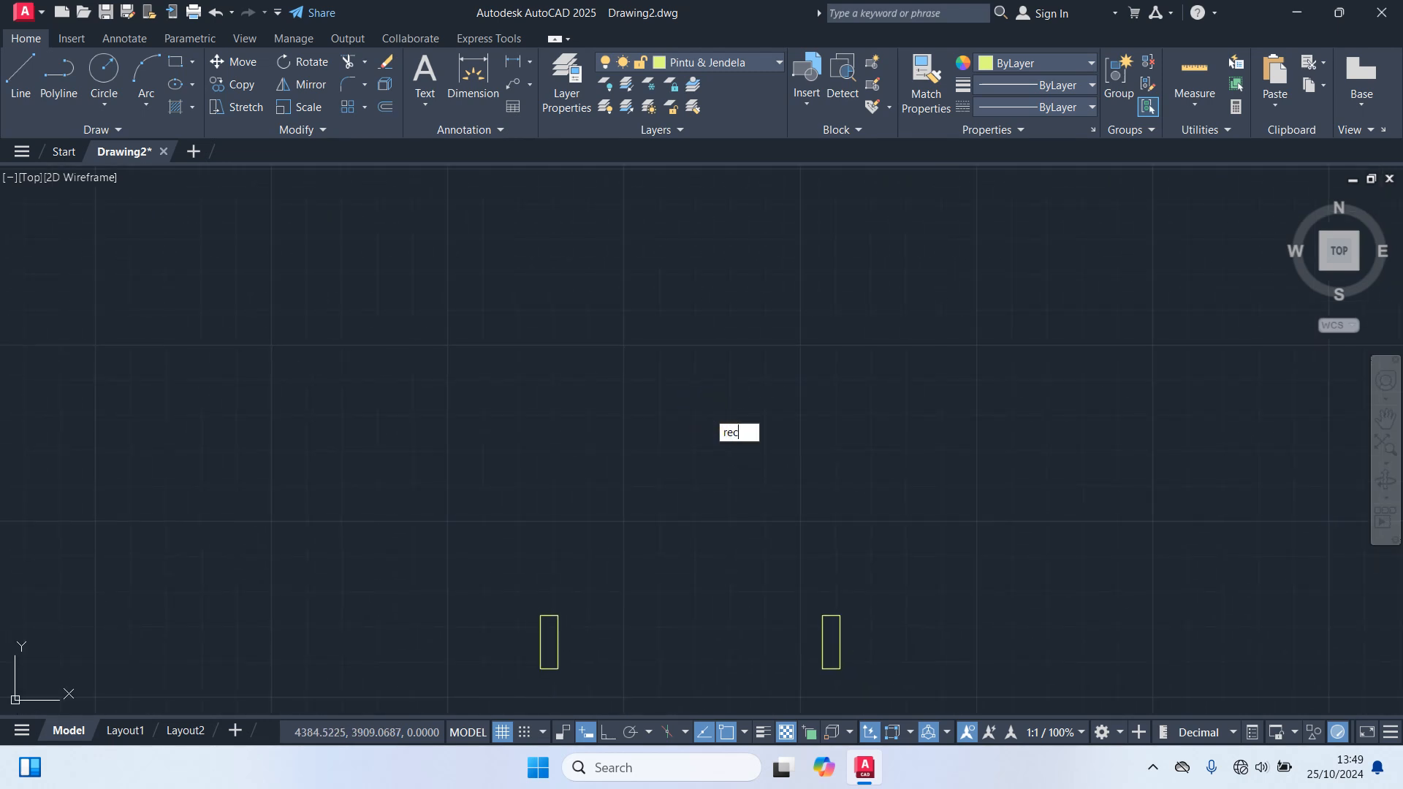
key("Return")
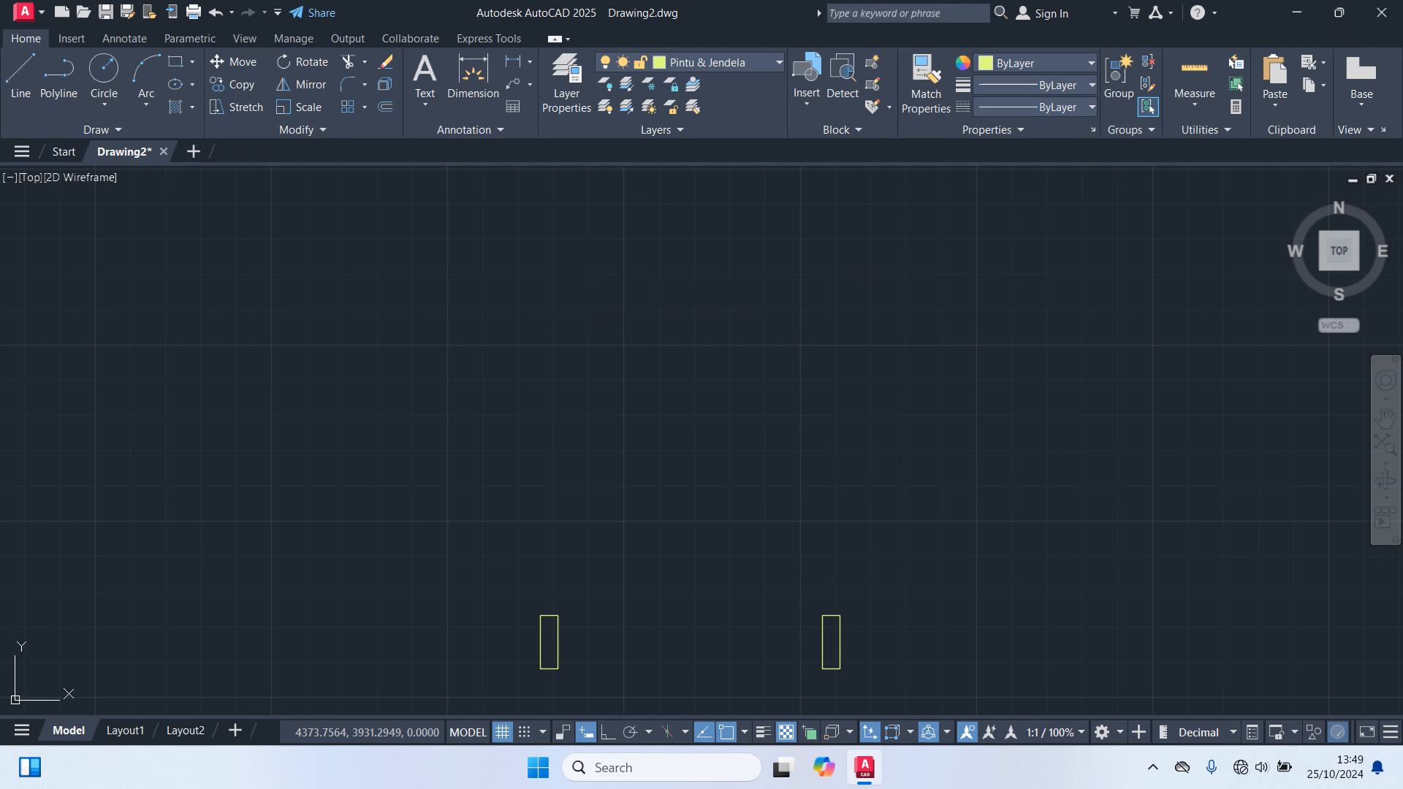
left_click(585, 269)
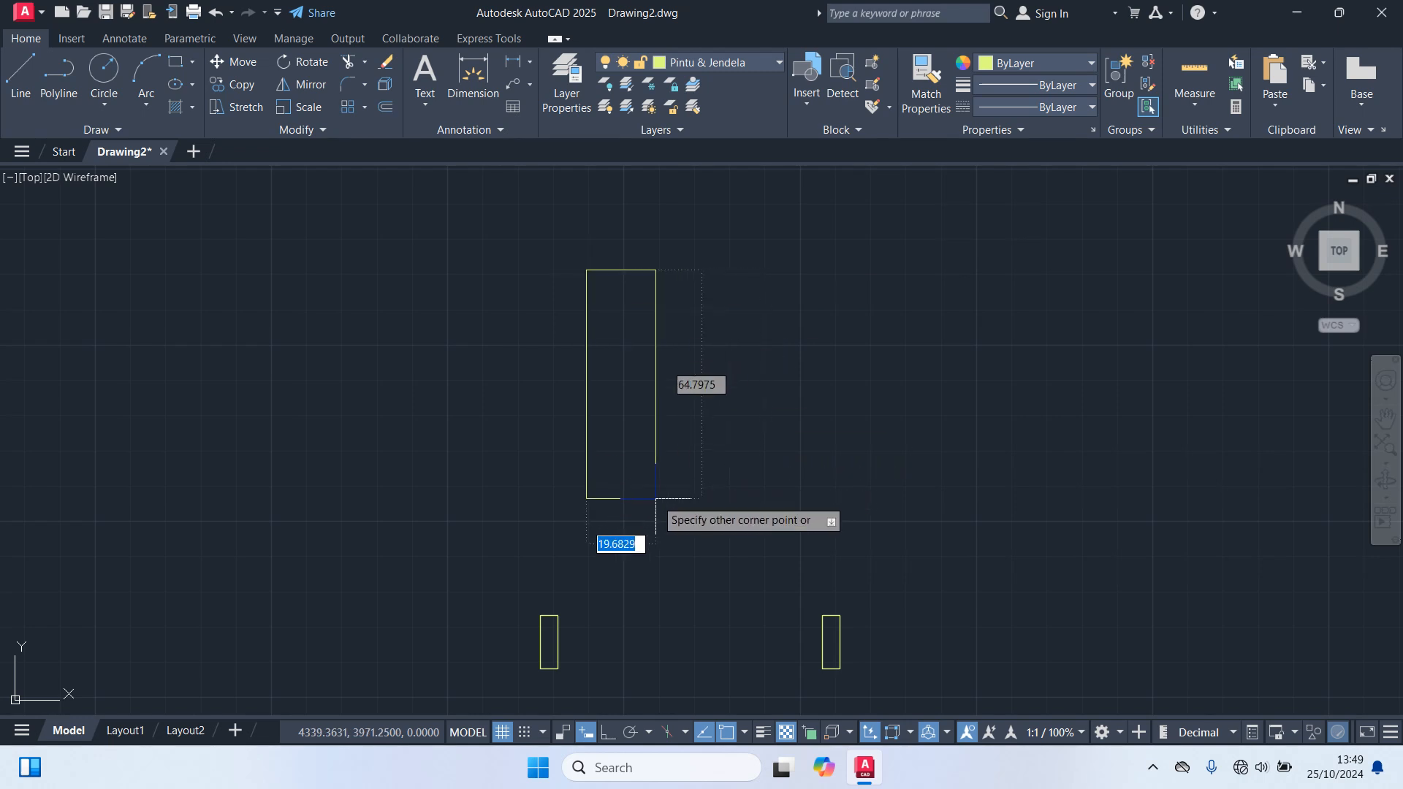
type("3")
key("Tab")
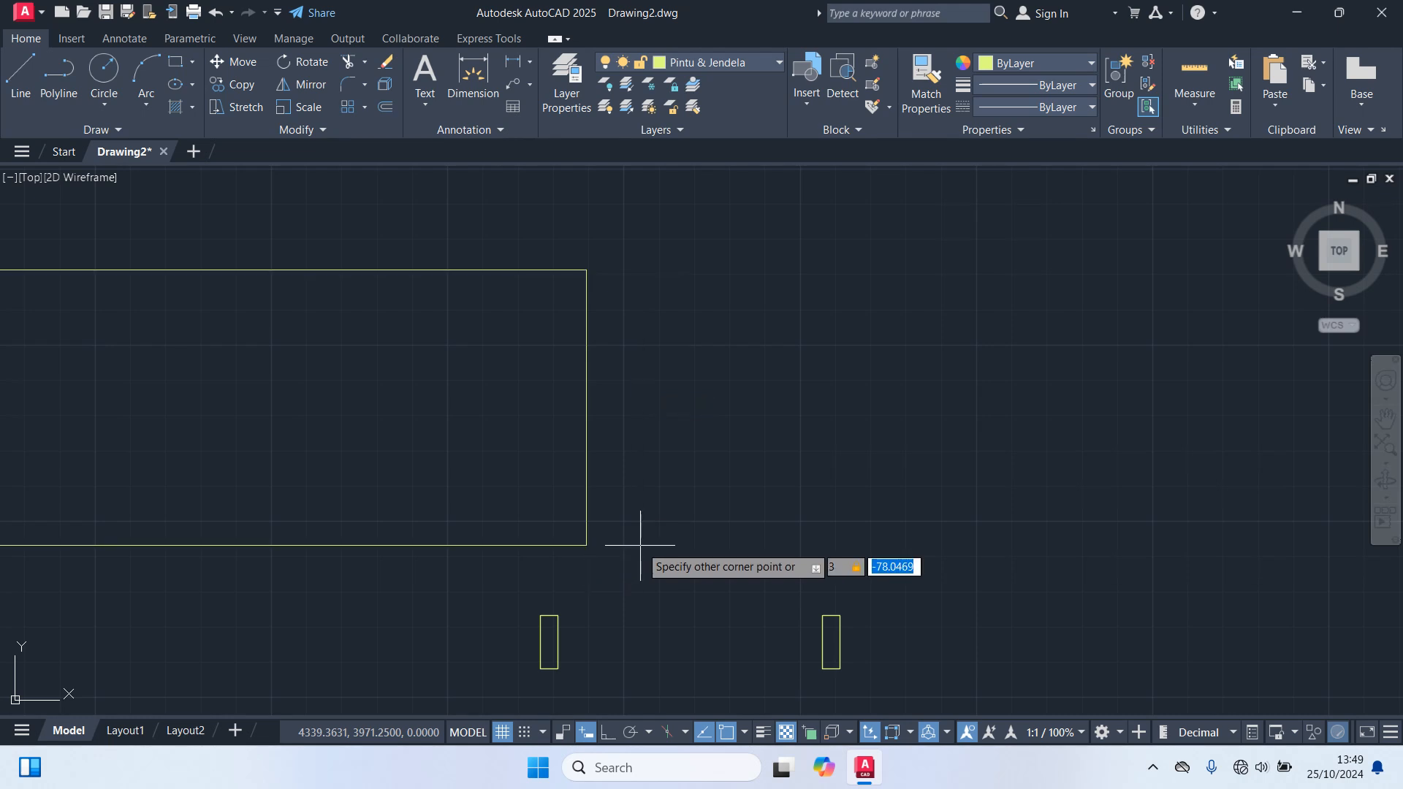
type("75")
key("Return")
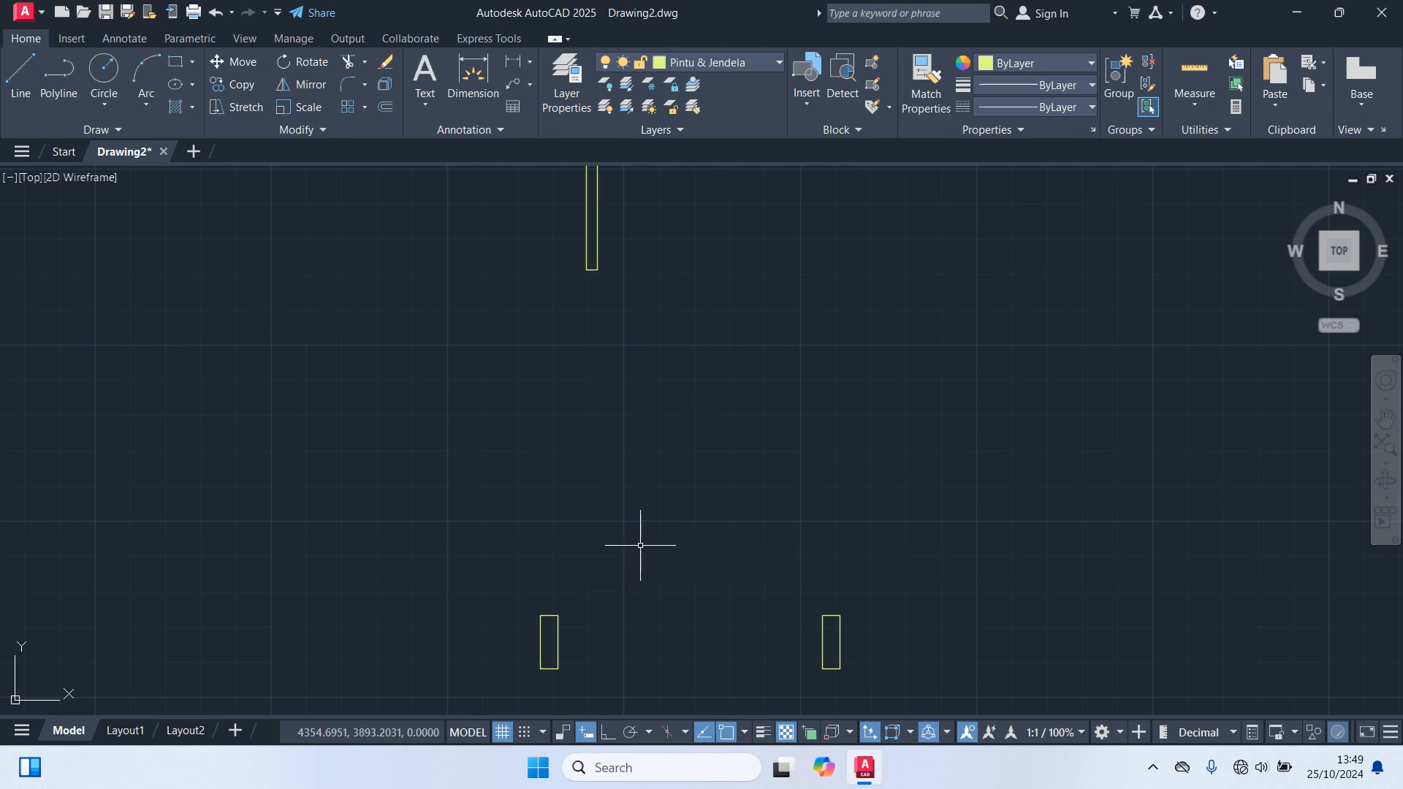
Step: Move the door leaf so its lower-right corner sits on the right jamb's upper-left corner
left_click(661, 354)
left_click(504, 219)
middle_click_drag(500, 214, 495, 360)
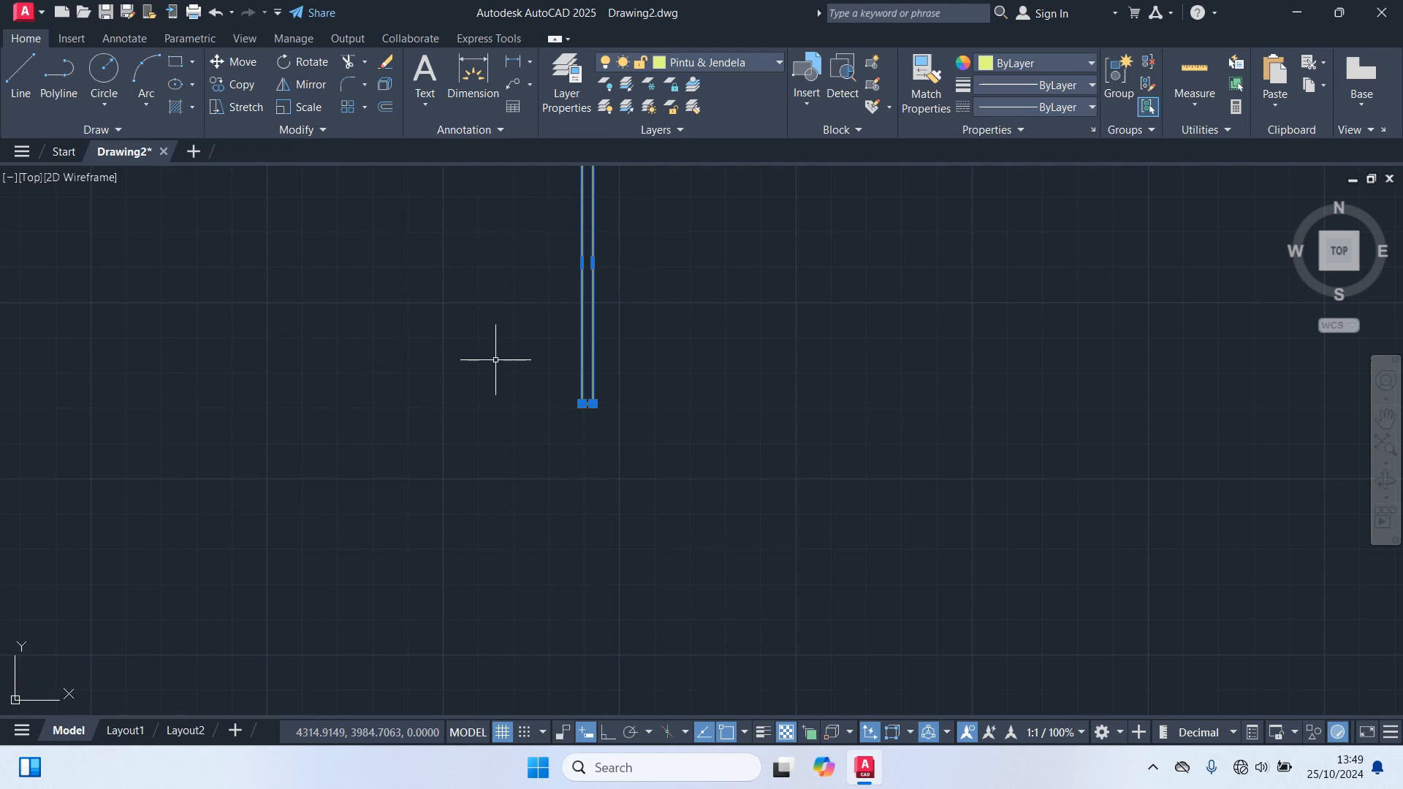
key("Return")
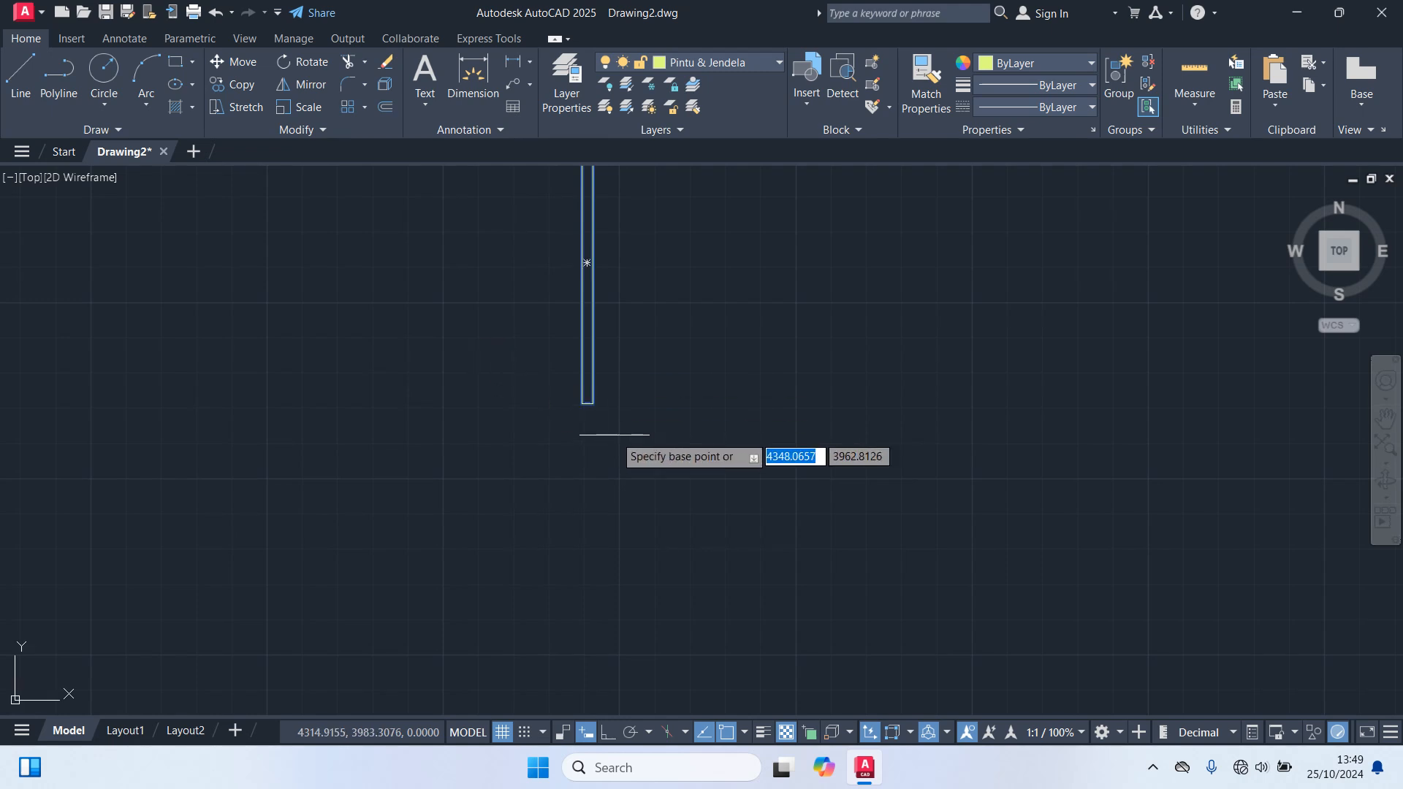
left_click(594, 404)
middle_click_drag(804, 606, 743, 308)
scroll(740, 438, "up", 4)
left_click(783, 468)
scroll(665, 573, "down", 4)
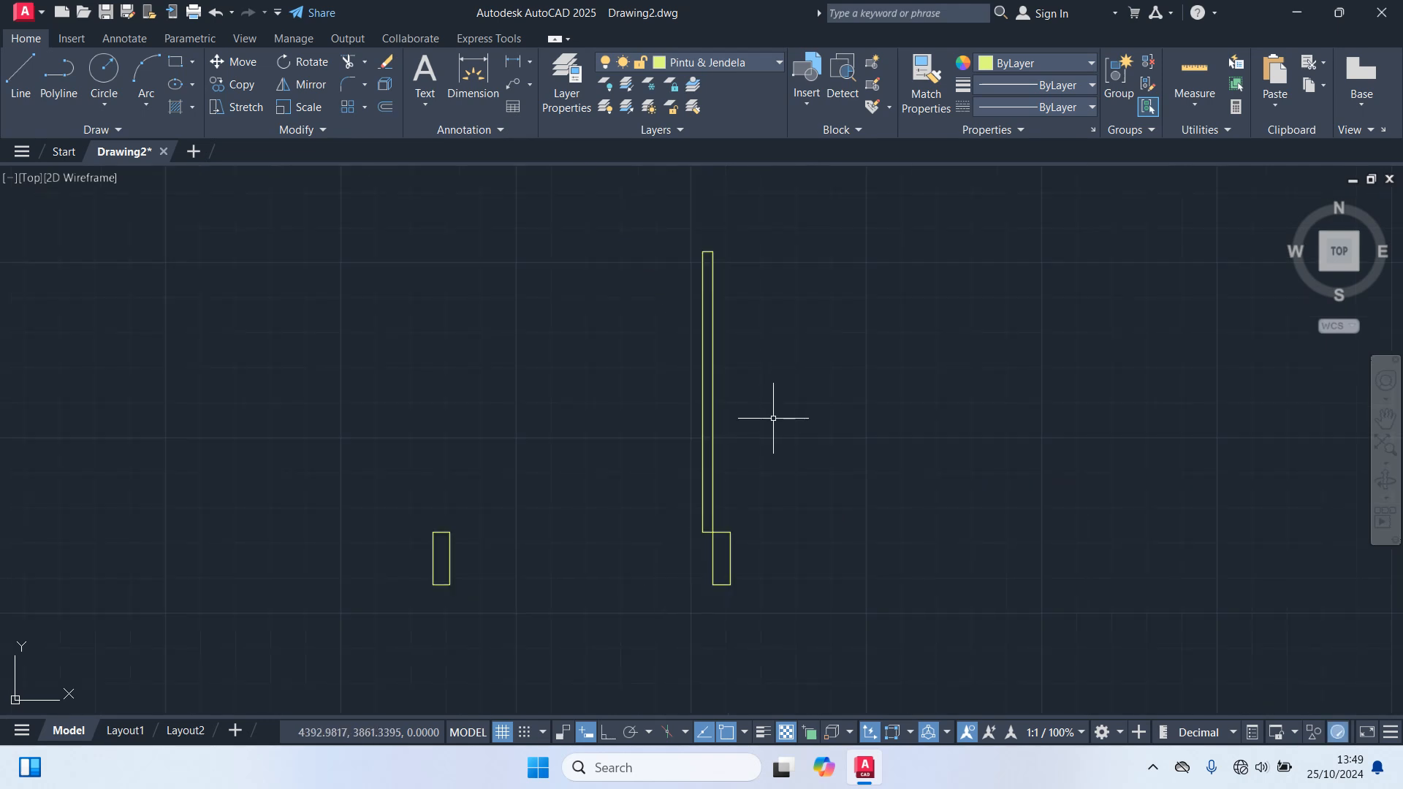
Step: Draw a three-point door swing arc from the leaf's upper-left corner through the left jamb's upper-right corner to its lower-right corner
type("arc")
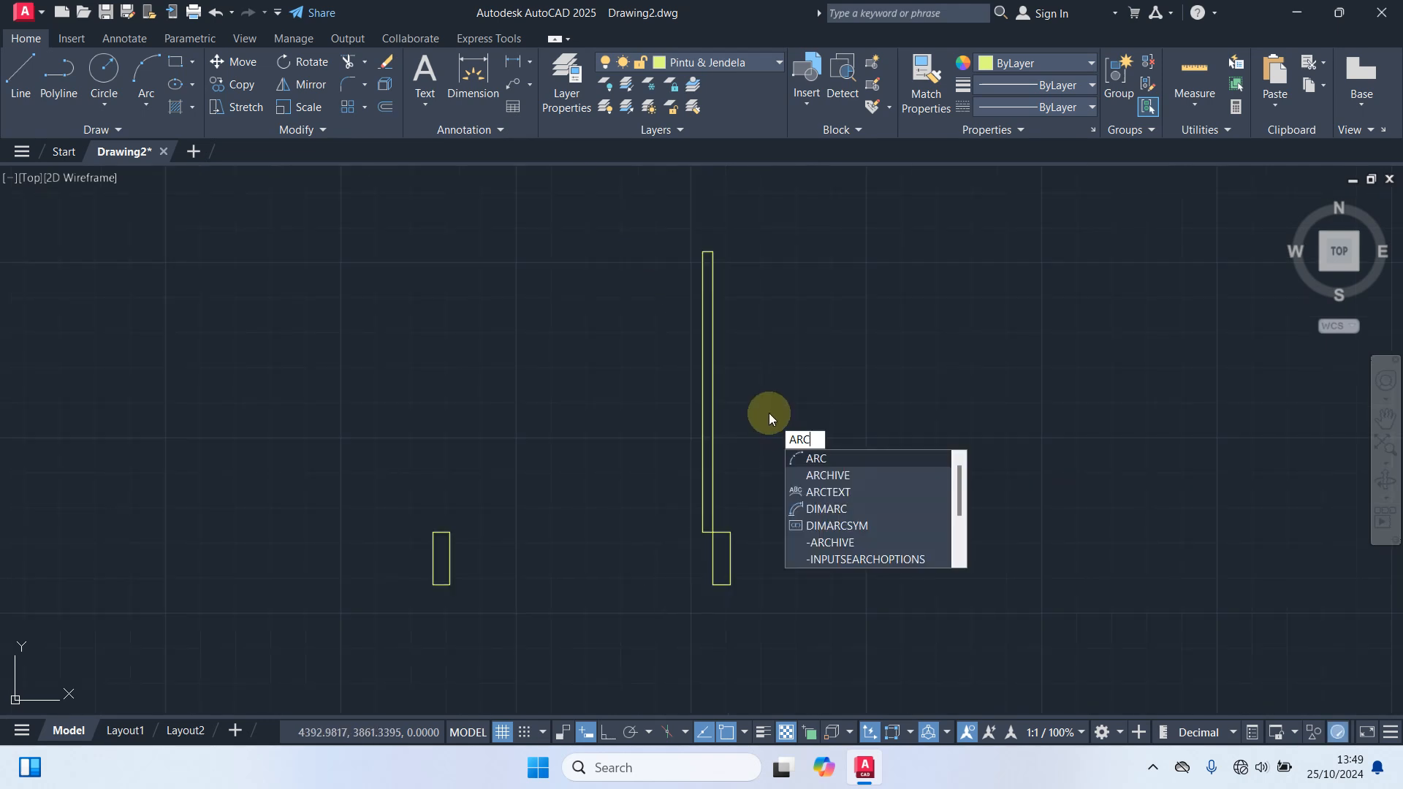
key("Return")
scroll(676, 276, "up", 4)
left_click(738, 217)
scroll(589, 339, "down", 2)
scroll(570, 355, "down", 2)
middle_click_drag(557, 370, 726, 225)
scroll(577, 431, "up", 4)
left_click(488, 447)
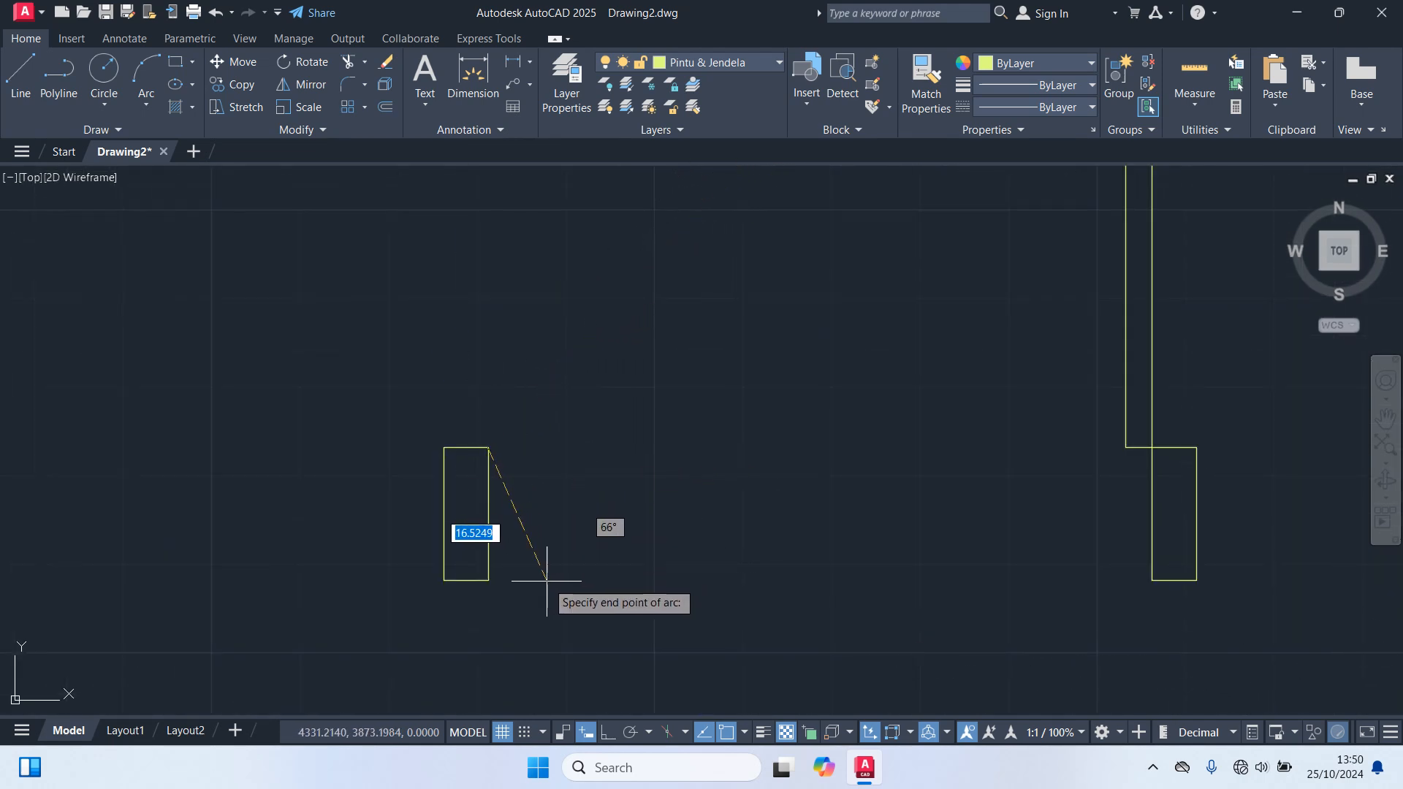
left_click(488, 580)
scroll(511, 541, "up", 4)
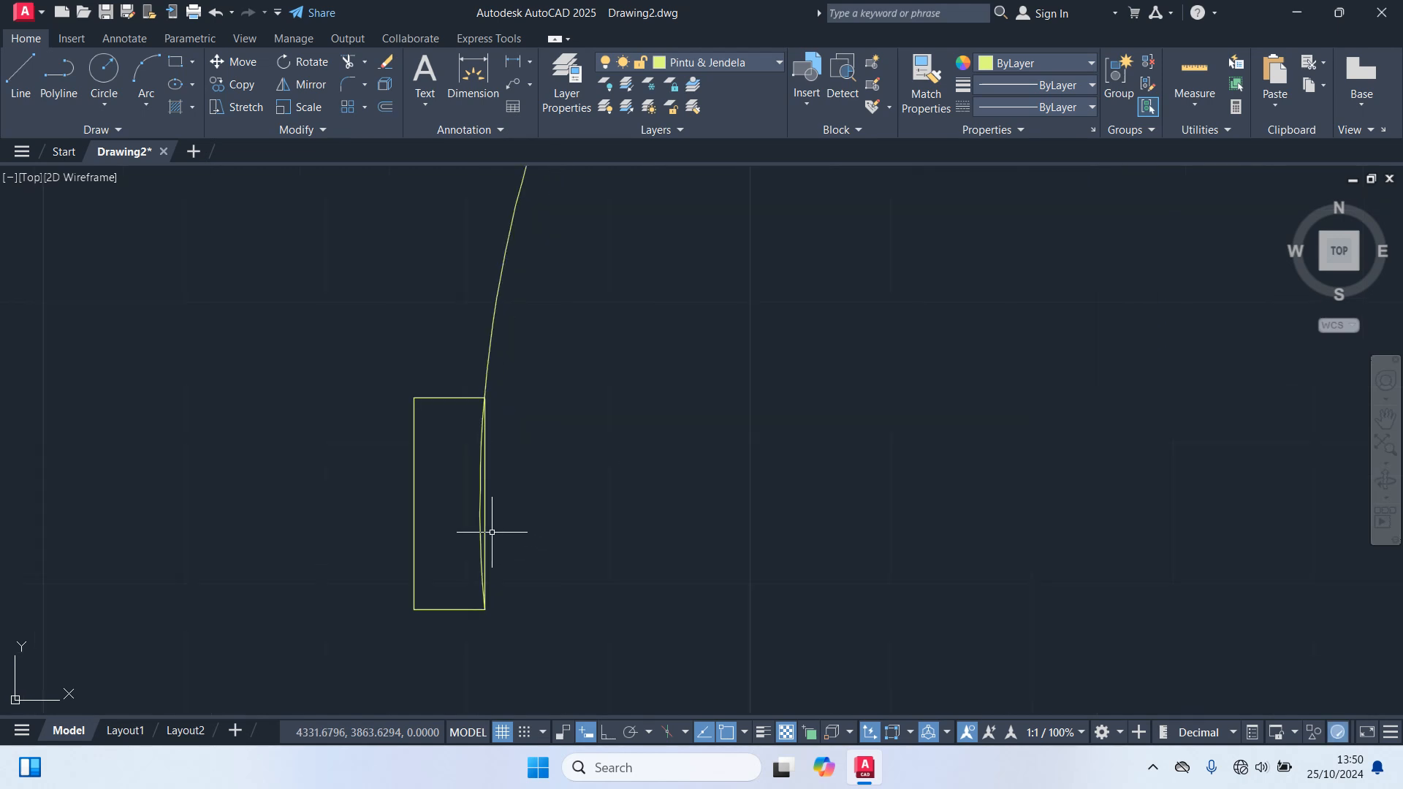
Step: Trim off the part of the swing arc that runs inside the left jamb
key("Return")
left_click(474, 517)
scroll(637, 539, "down", 5)
scroll(691, 542, "down", 3)
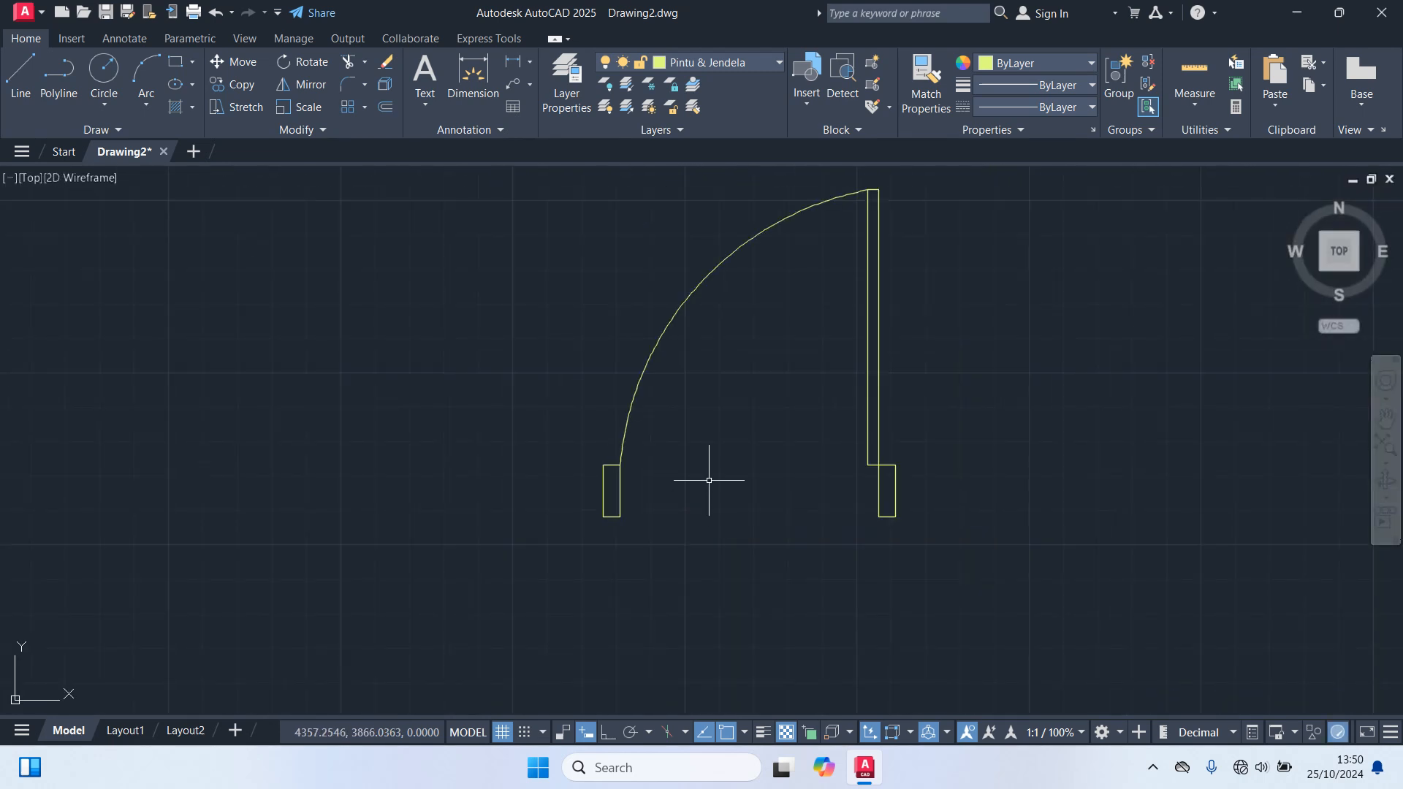
Step: Copy the complete door symbol horizontally into the empty area to the right of the original
scroll(709, 480, "down", 2)
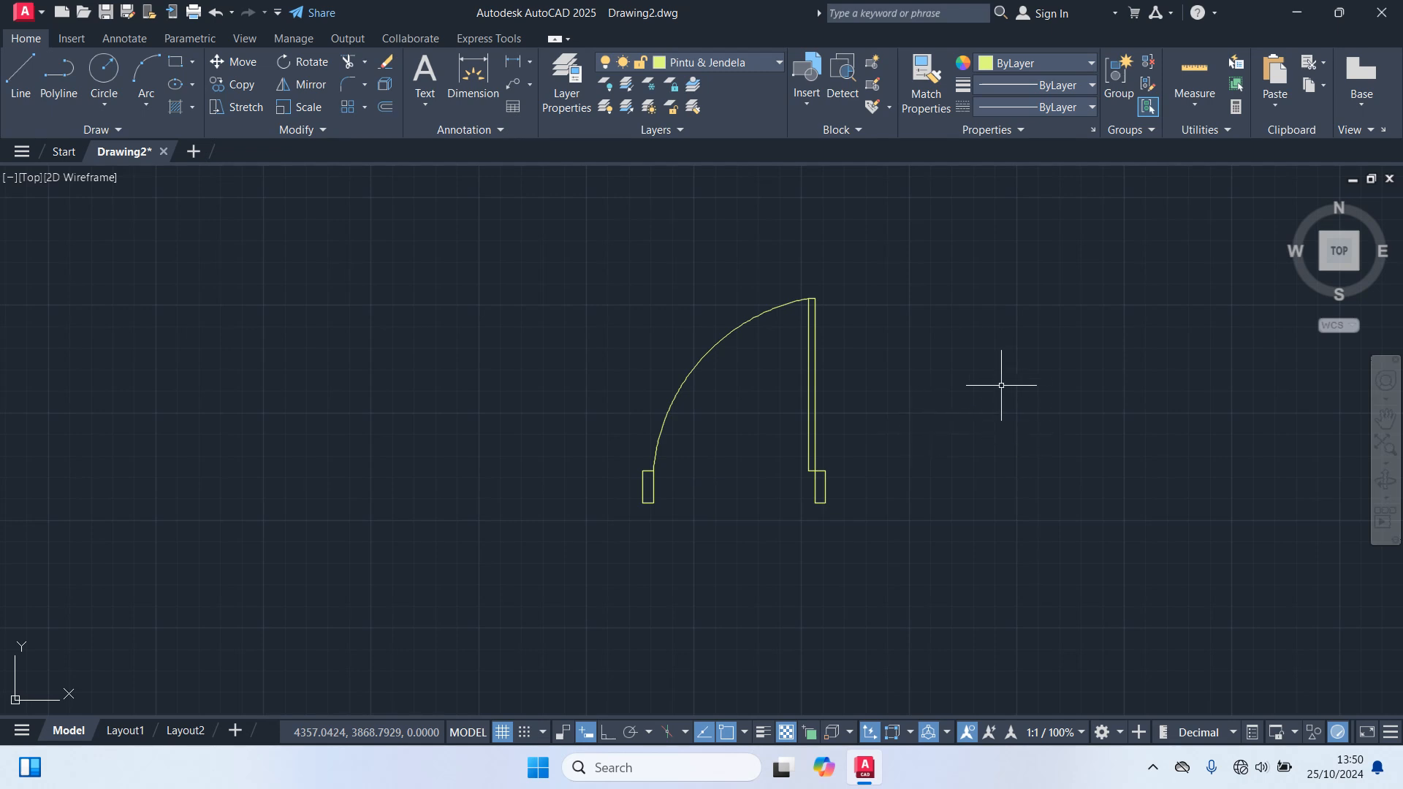
left_click(908, 569)
left_click(559, 236)
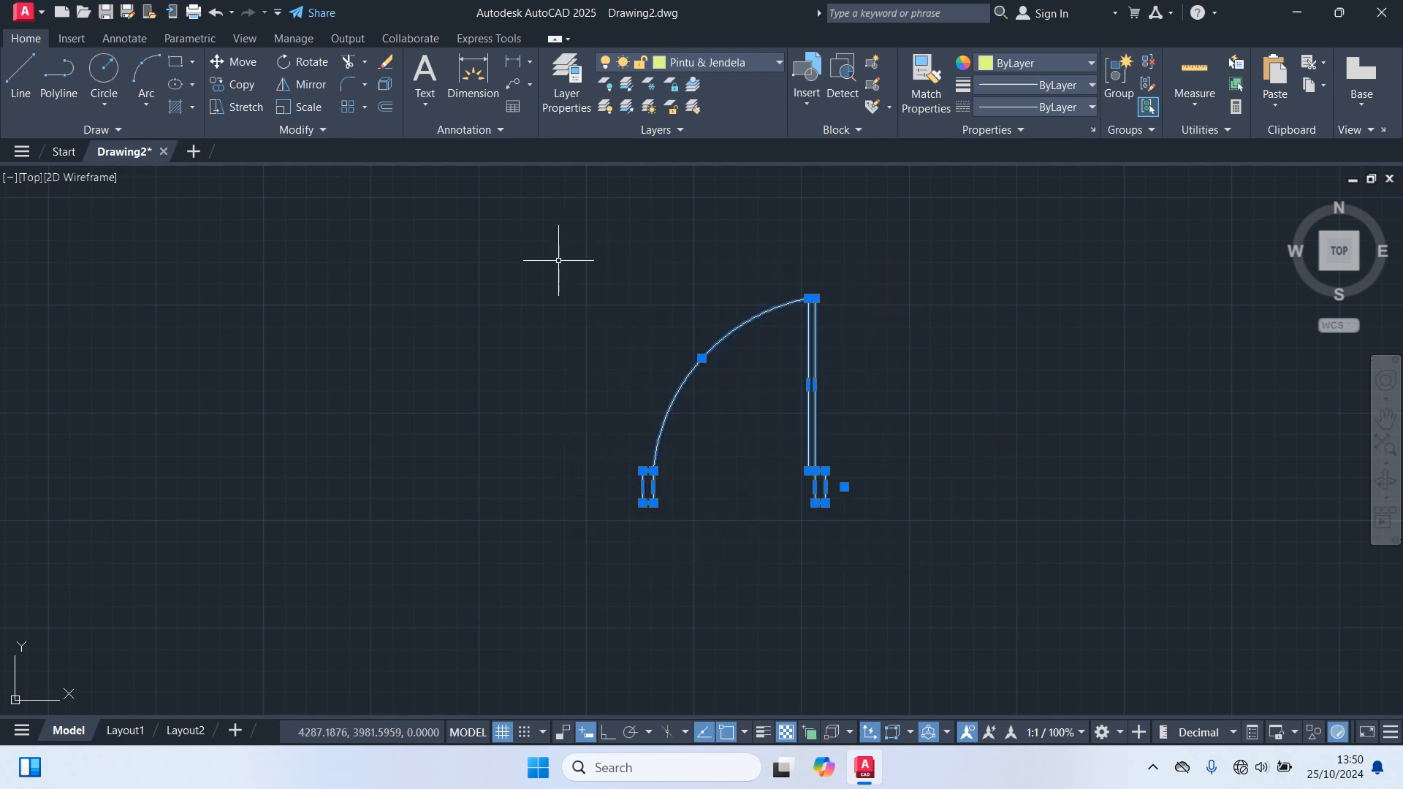
type("co")
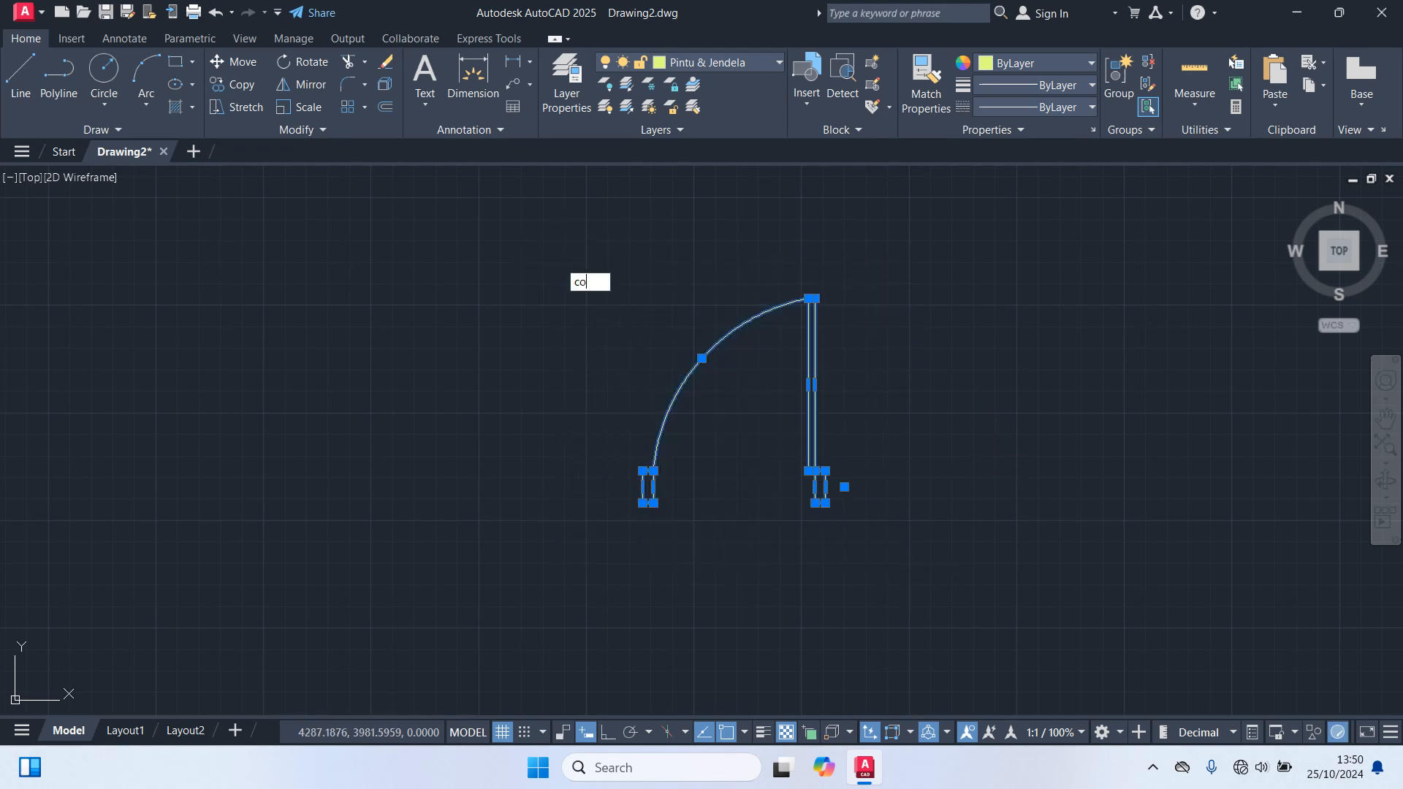
key("Return")
left_click(643, 502)
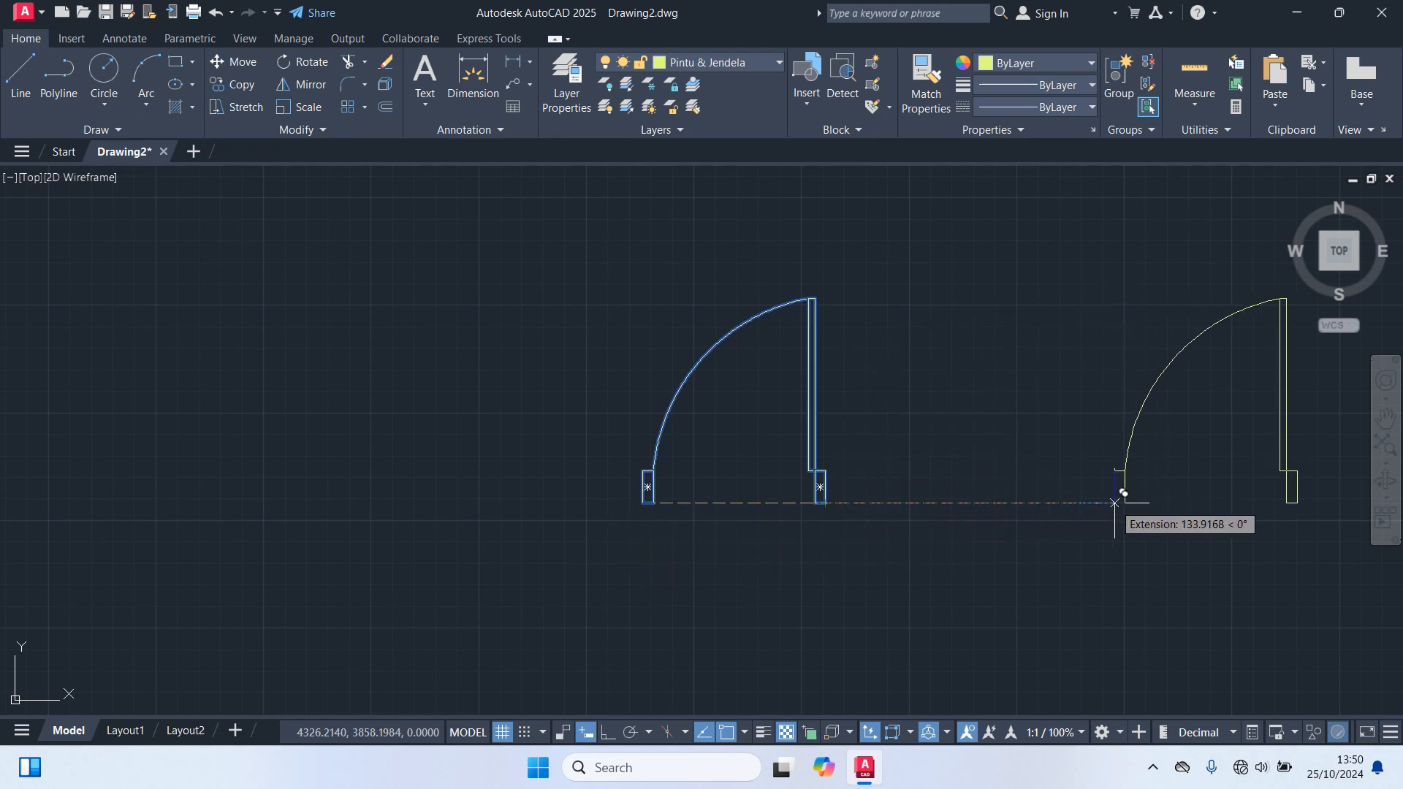
left_click(1173, 503)
middle_click_drag(1175, 503, 360, 548)
key("Escape")
Step: Delete the left jamb of the copied door symbol
middle_click_drag(542, 516, 848, 413)
scroll(849, 413, "up", 2)
scroll(584, 470, "down", 2)
left_click(572, 468)
key("Delete")
Step: Mirror the copied door about a vertical line through its swing arc's lower endpoint, keeping the source, to form a double door
left_click(834, 541)
left_click(491, 206)
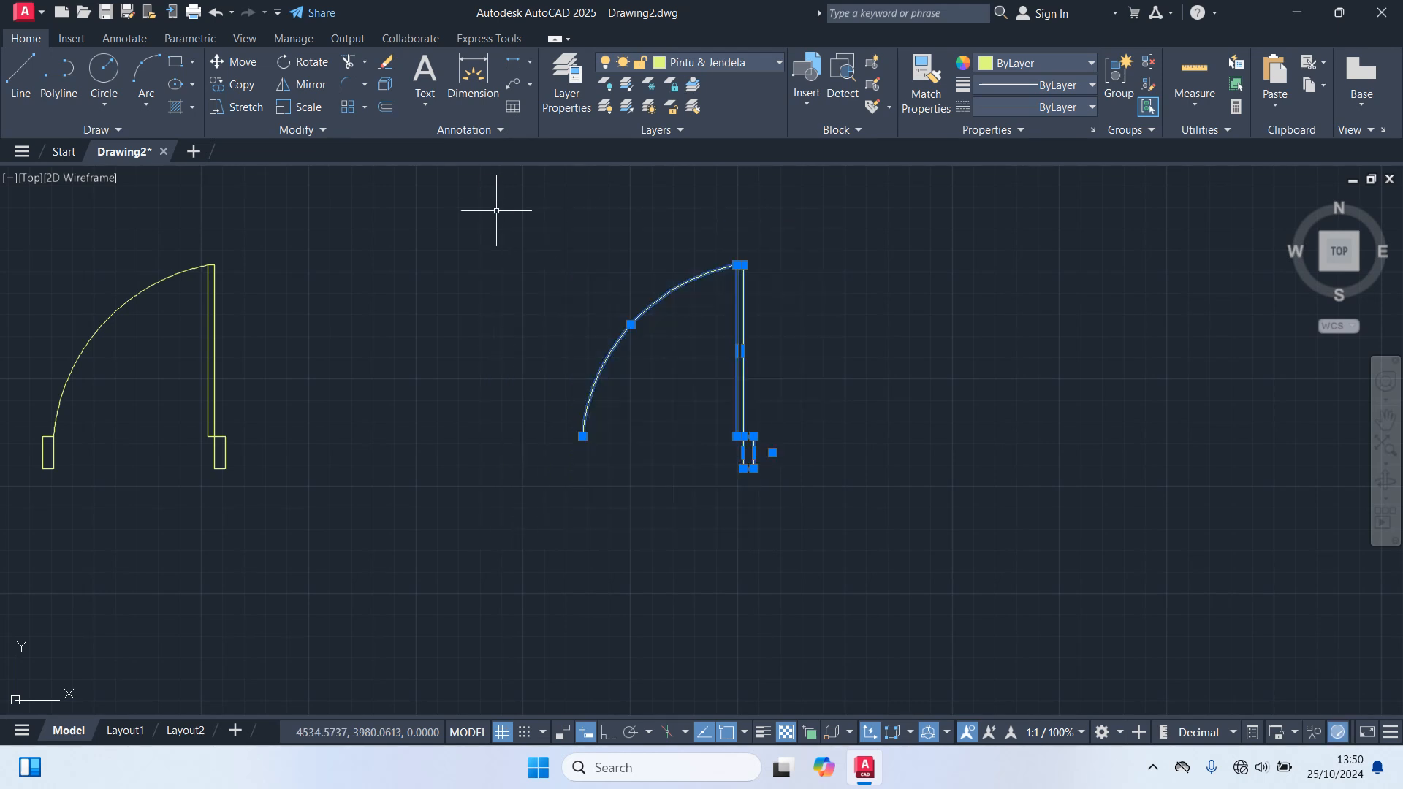
type("mi")
key("Return")
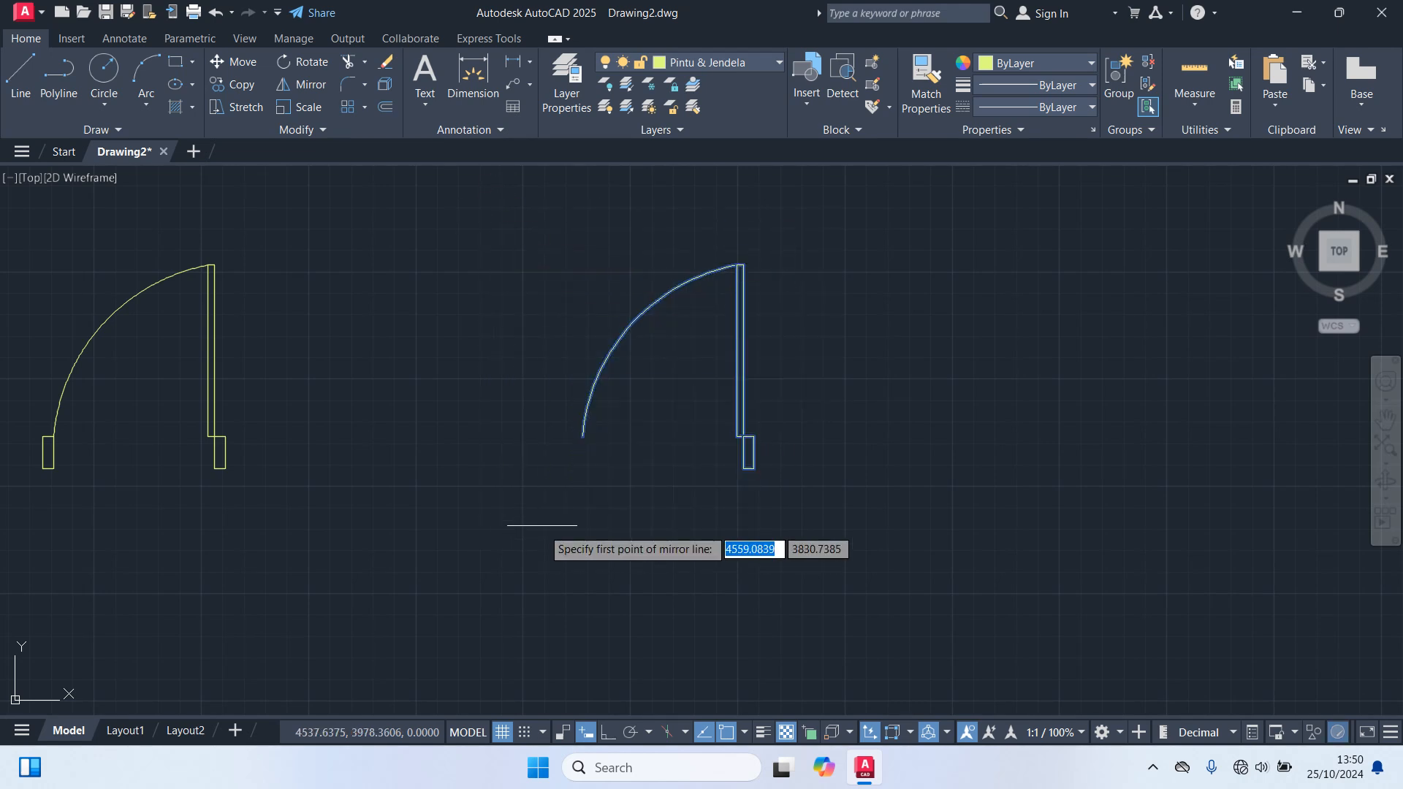
left_click(582, 437)
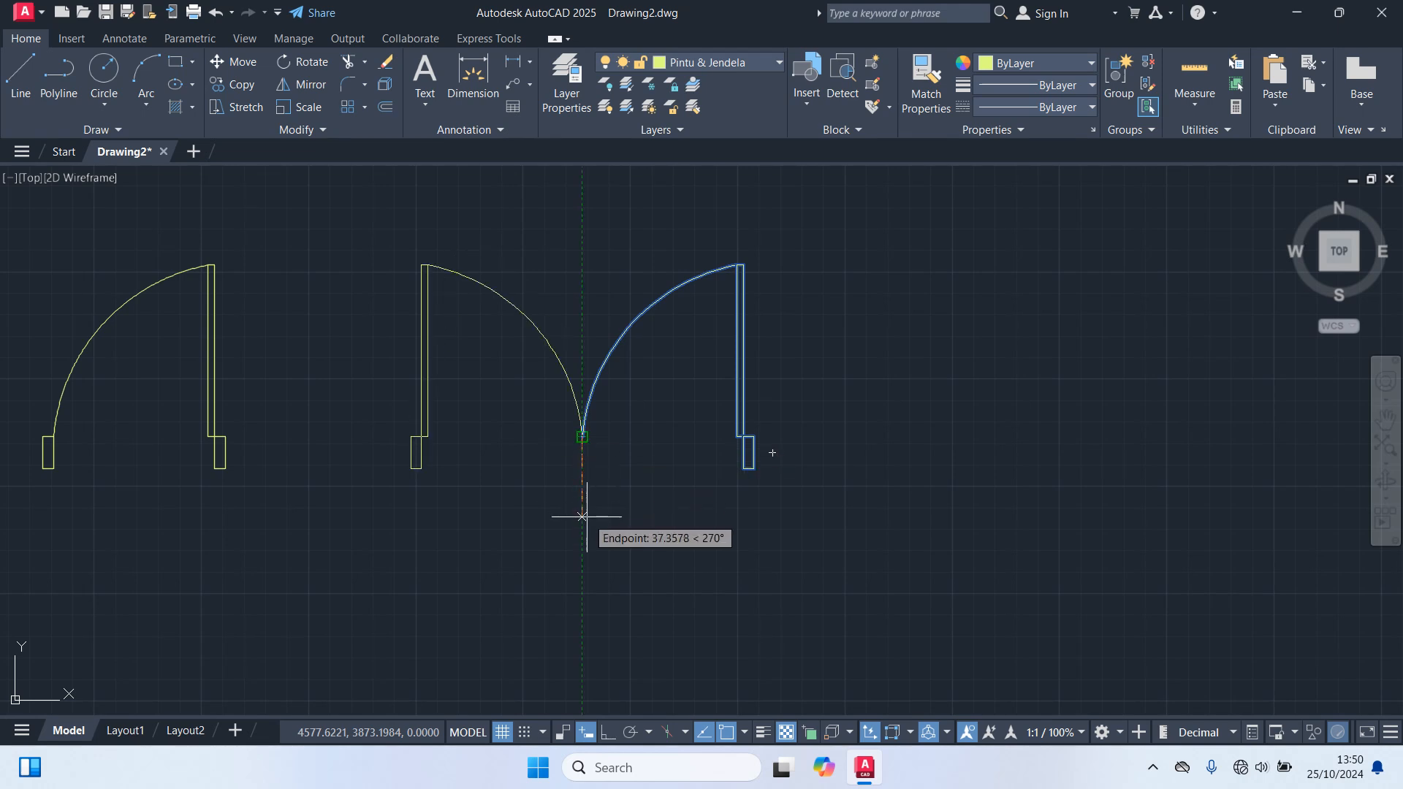
left_click(582, 517)
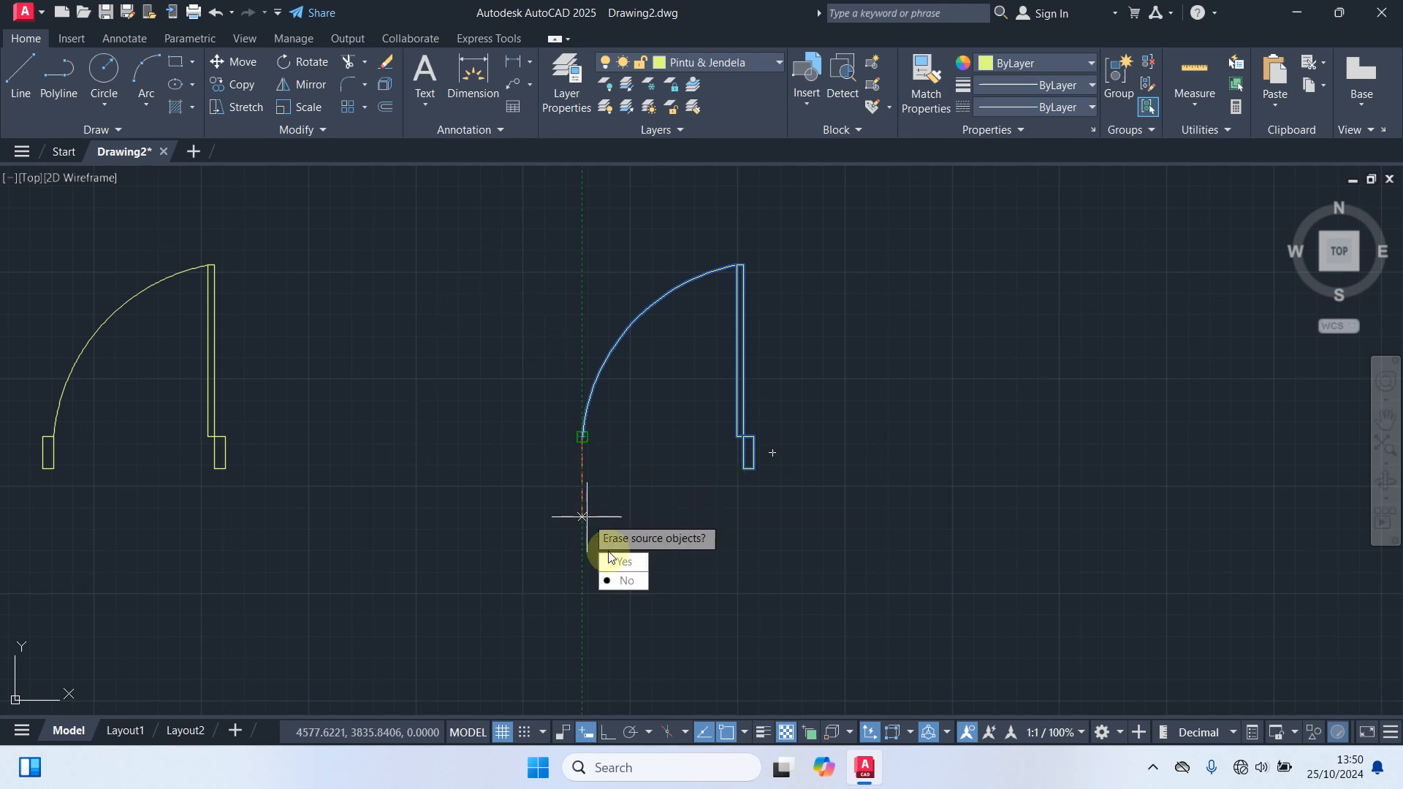
key("Return")
middle_click_drag(642, 370, 916, 408)
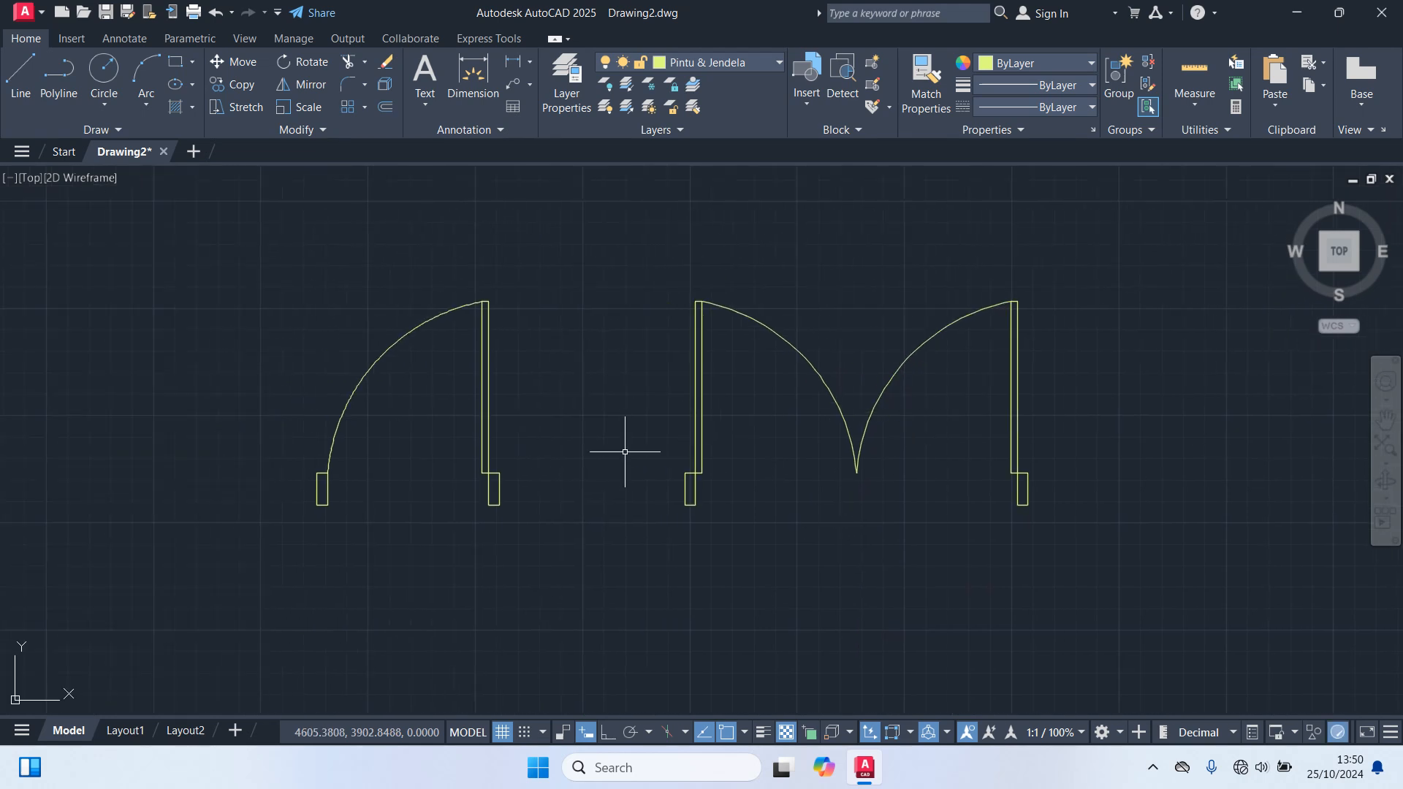
Step: Define the single door as a block named Pintu 1 with its base point at the right jamb's lower-right corner
type("b")
key("Return")
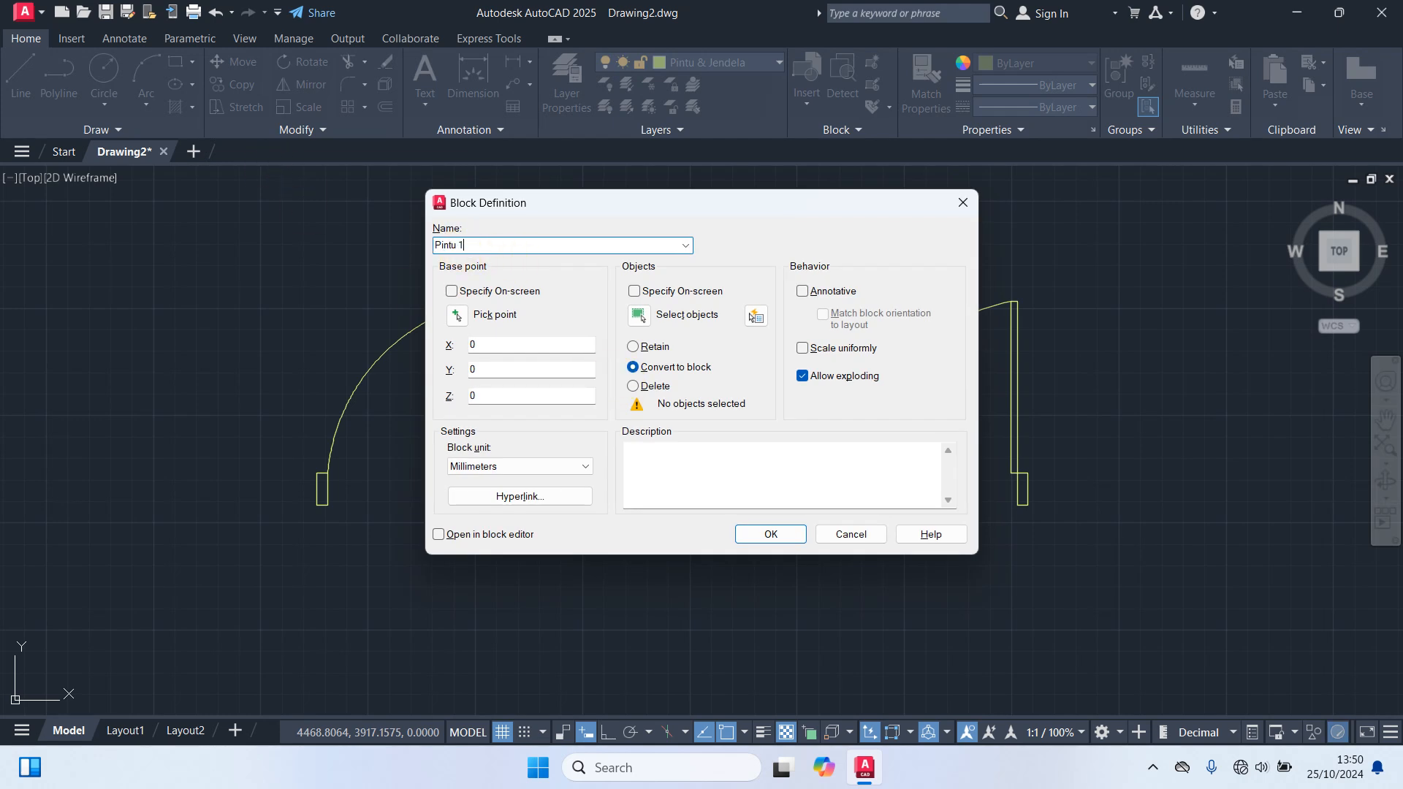
left_click(454, 315)
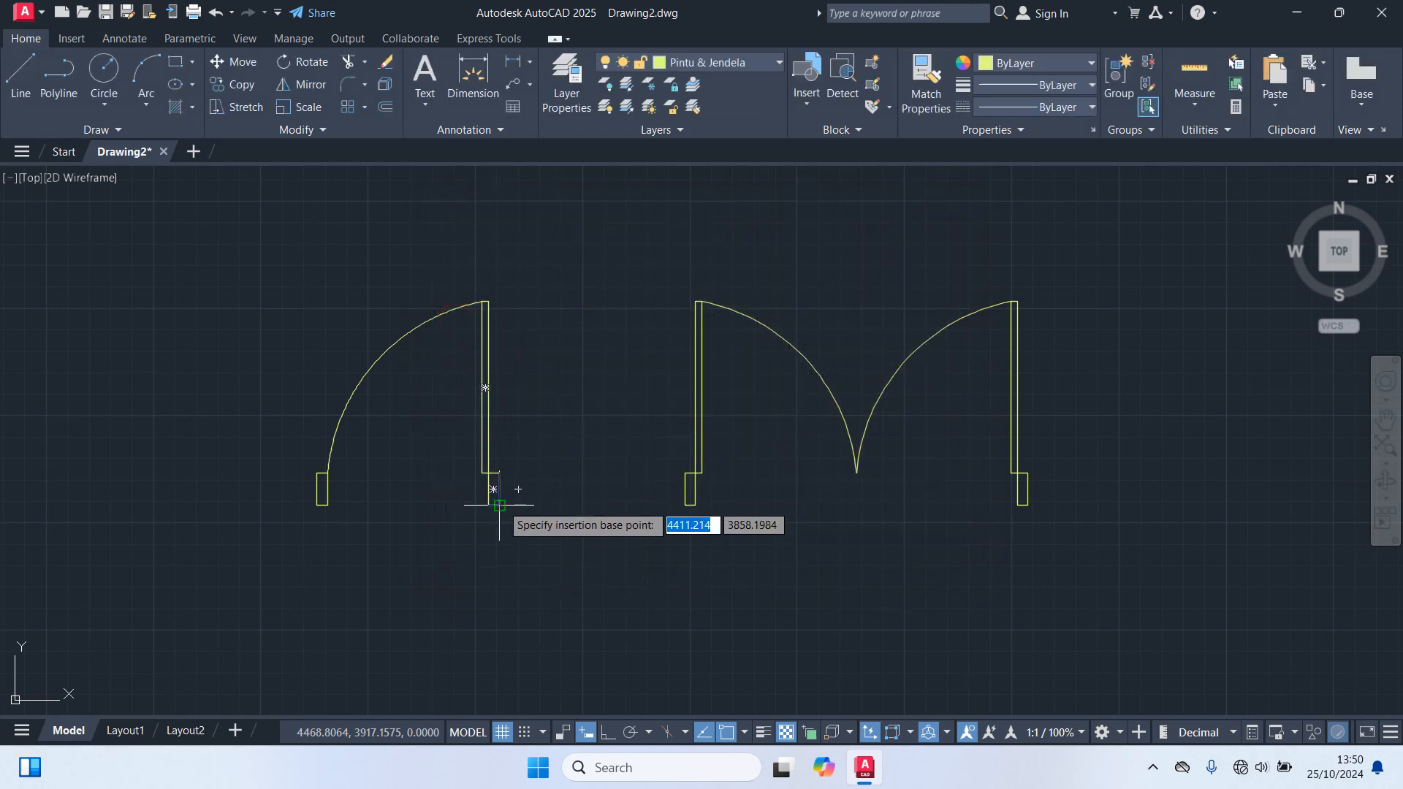
left_click(500, 506)
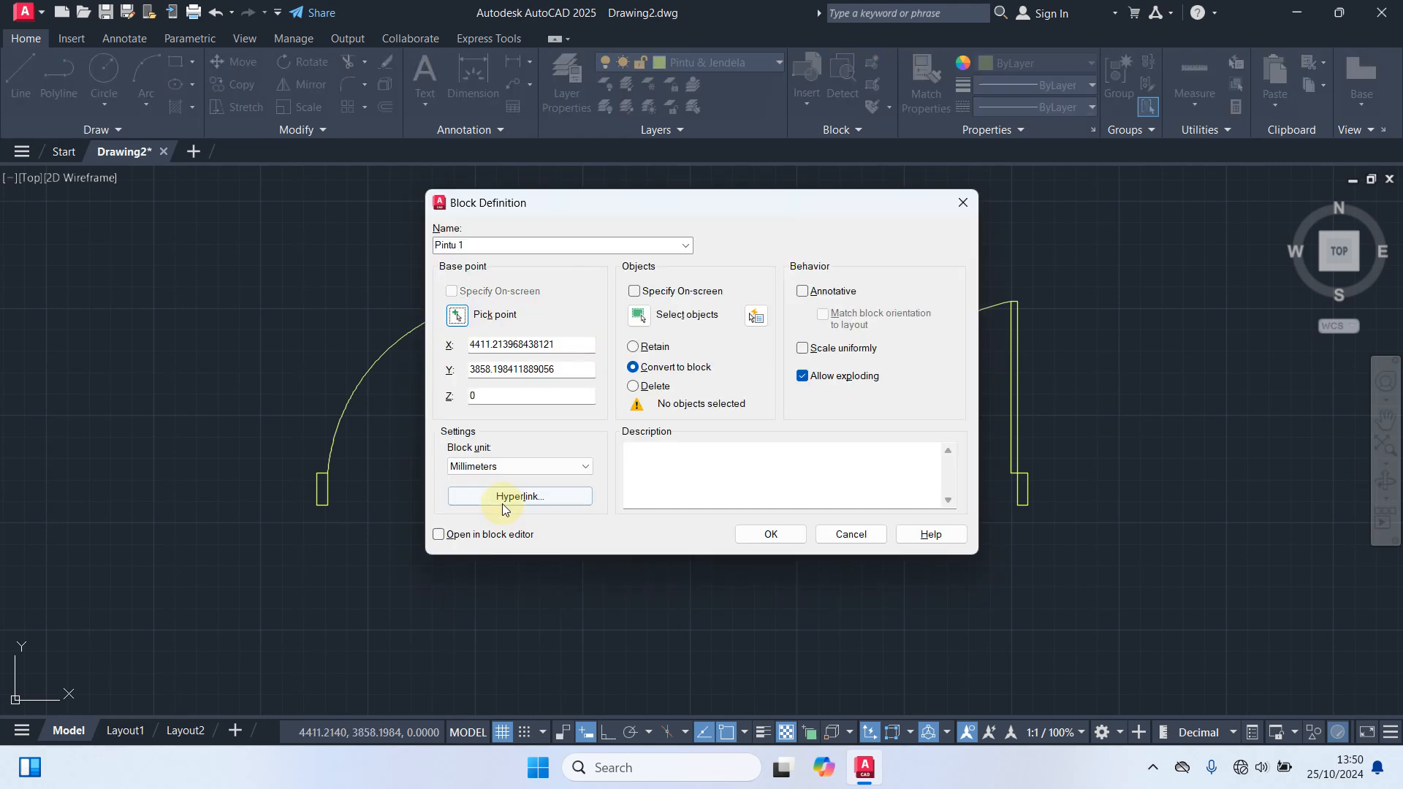
left_click(641, 316)
left_click(552, 549)
left_click(242, 244)
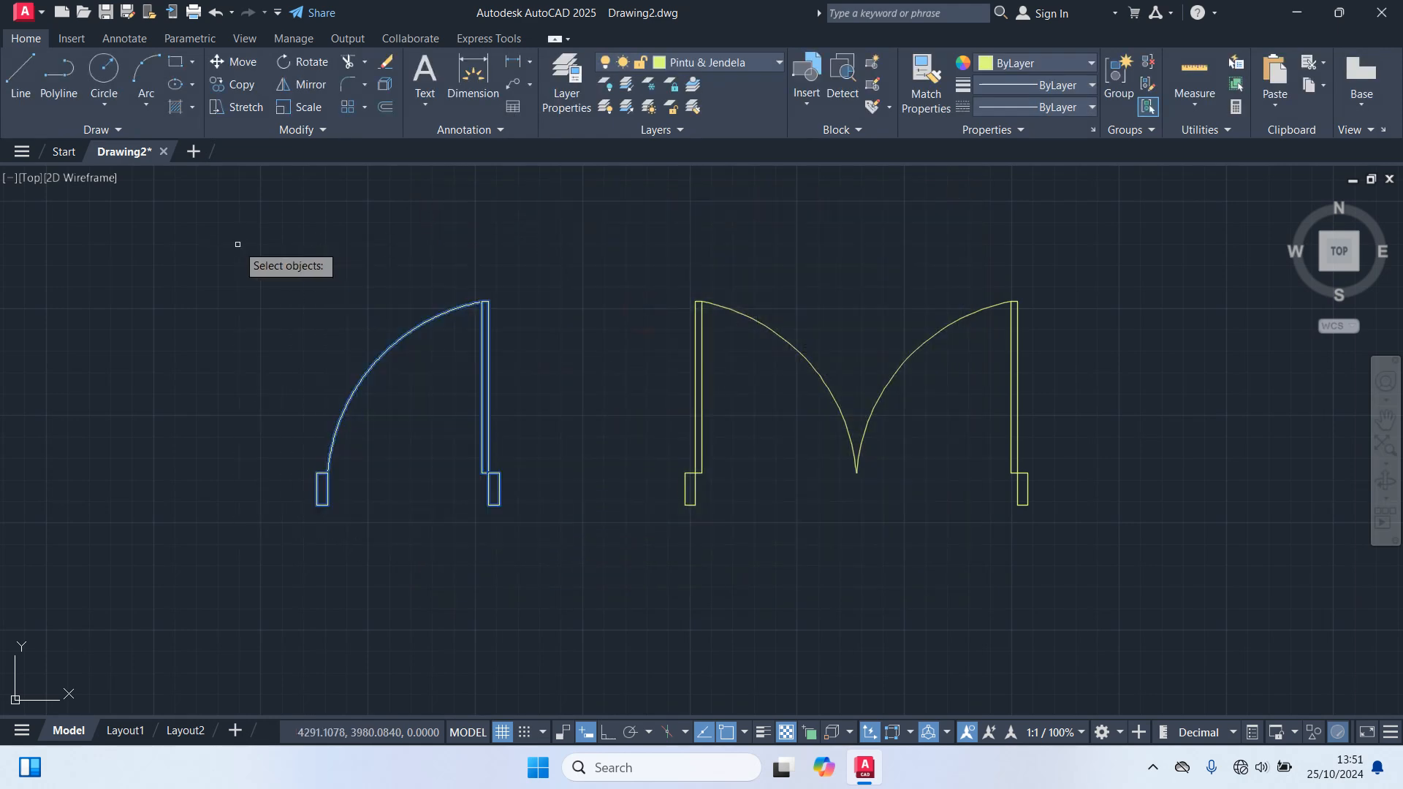
key("Return")
left_click(780, 536)
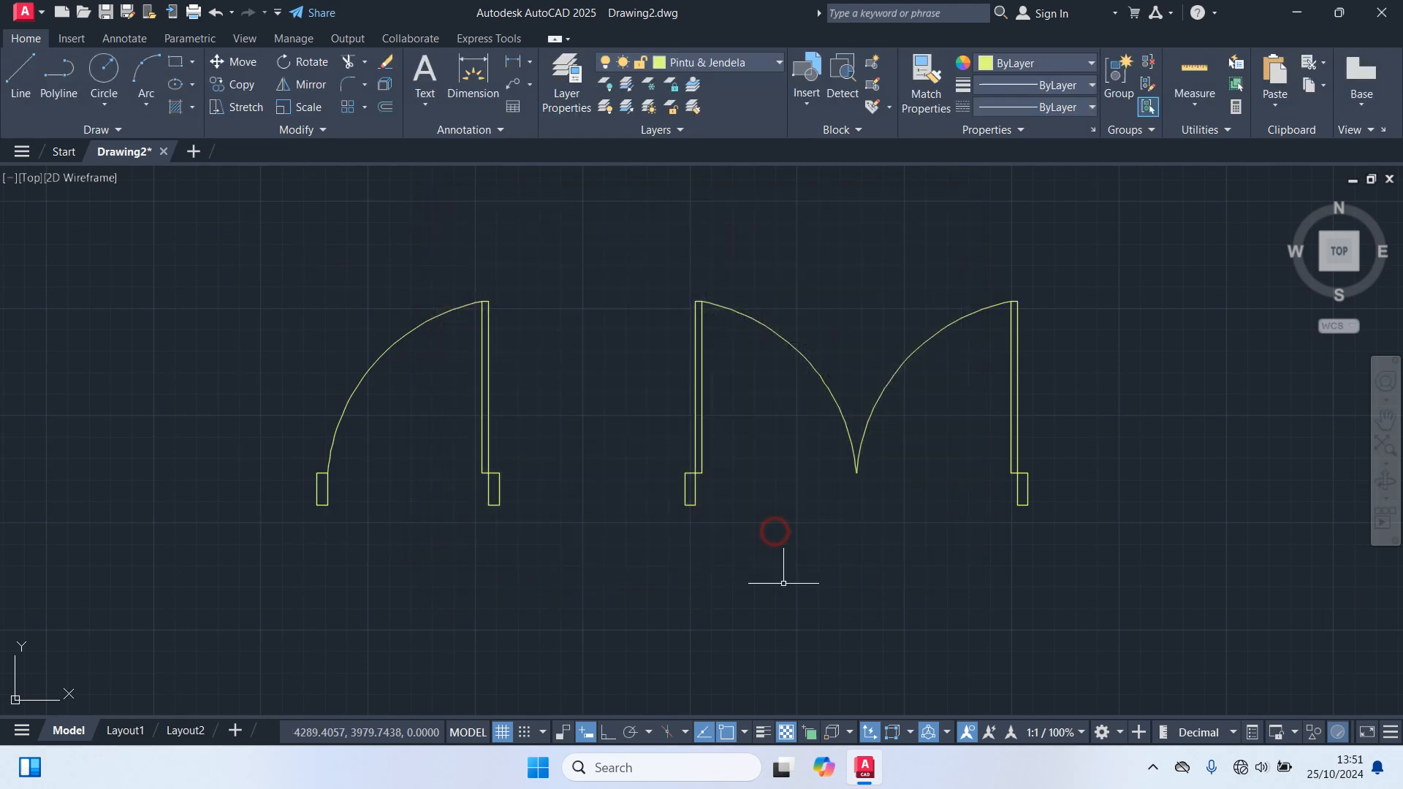
Step: Define the double door as a block named Pintu 2 with its base point where the two swing arcs meet
type("b")
key("Return")
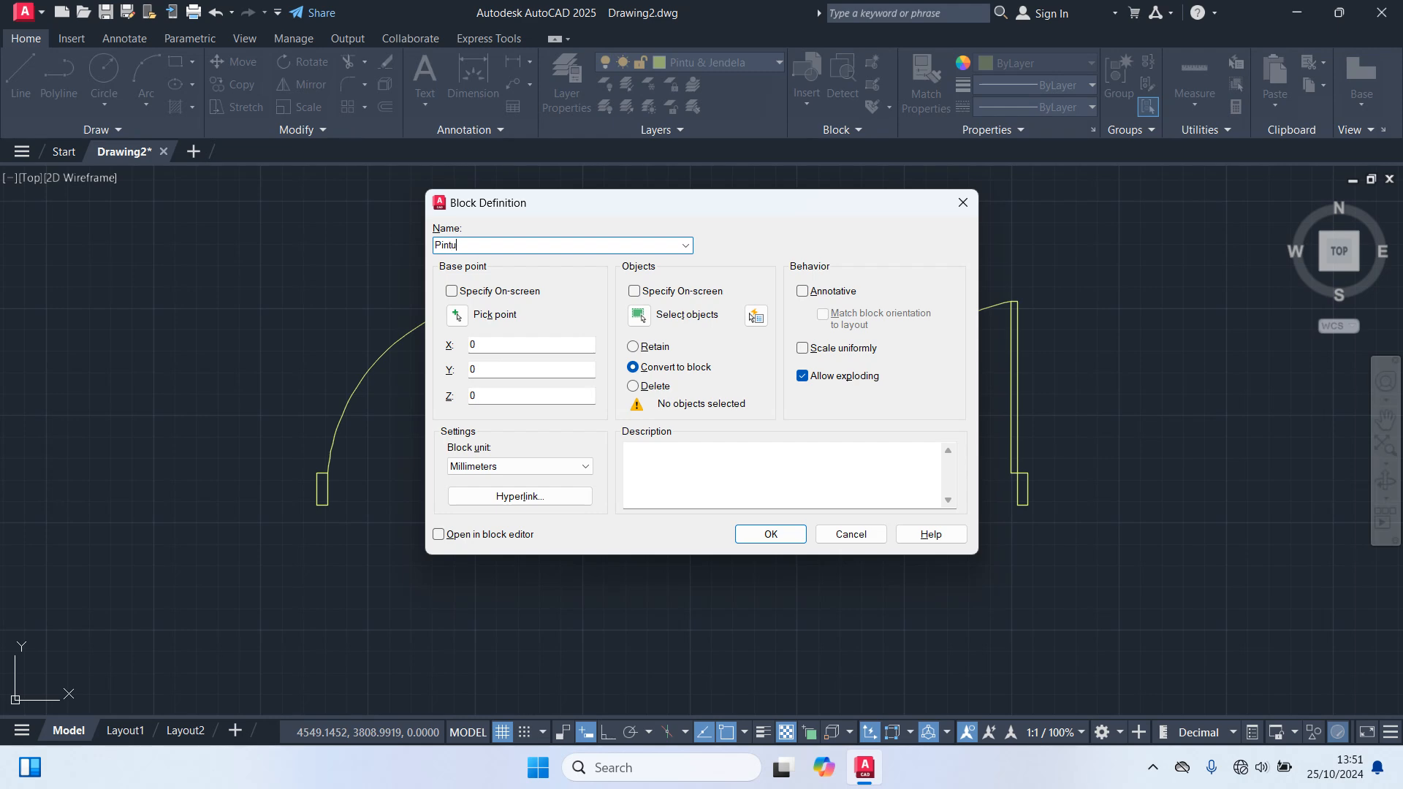
left_click(456, 315)
left_click(856, 473)
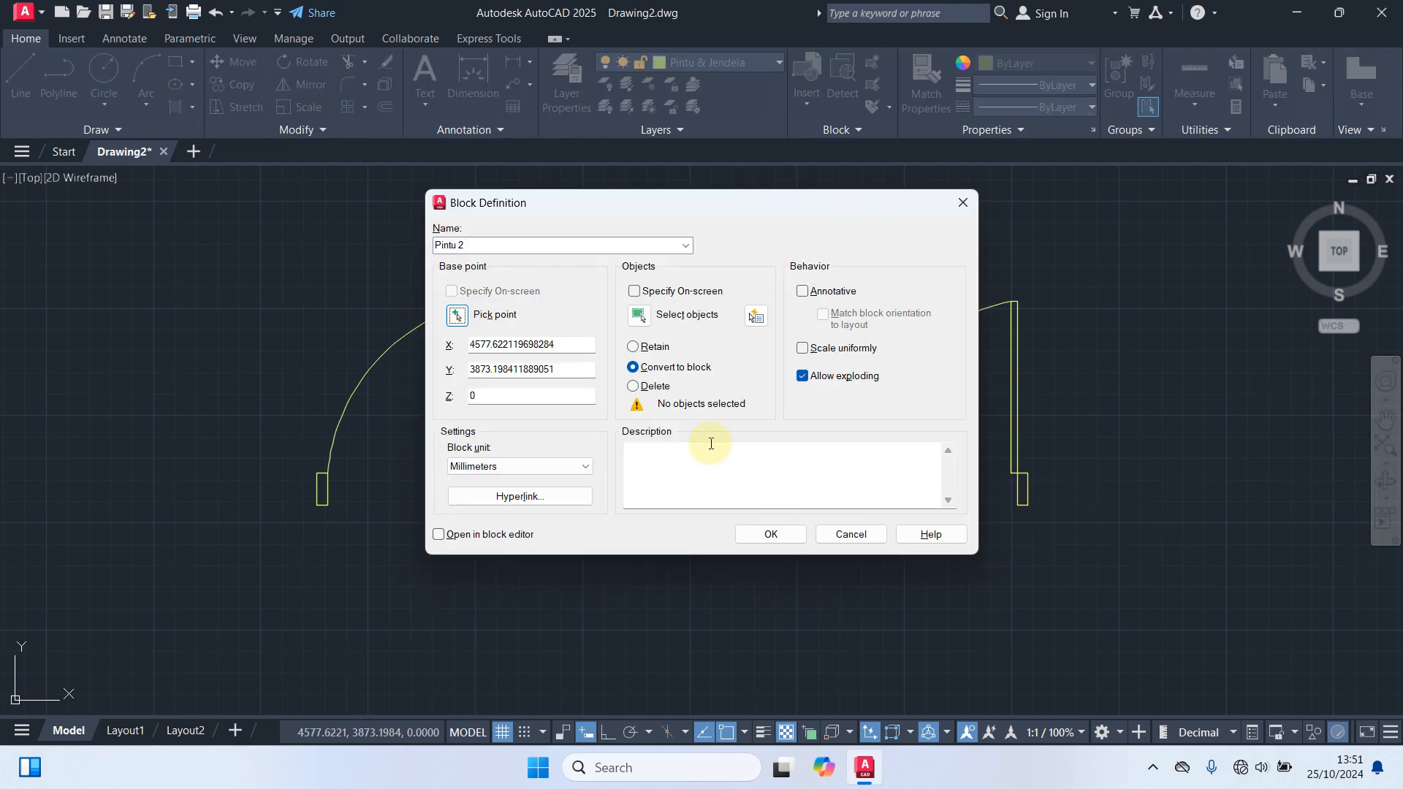
left_click(640, 316)
left_click(1095, 615)
left_click(627, 232)
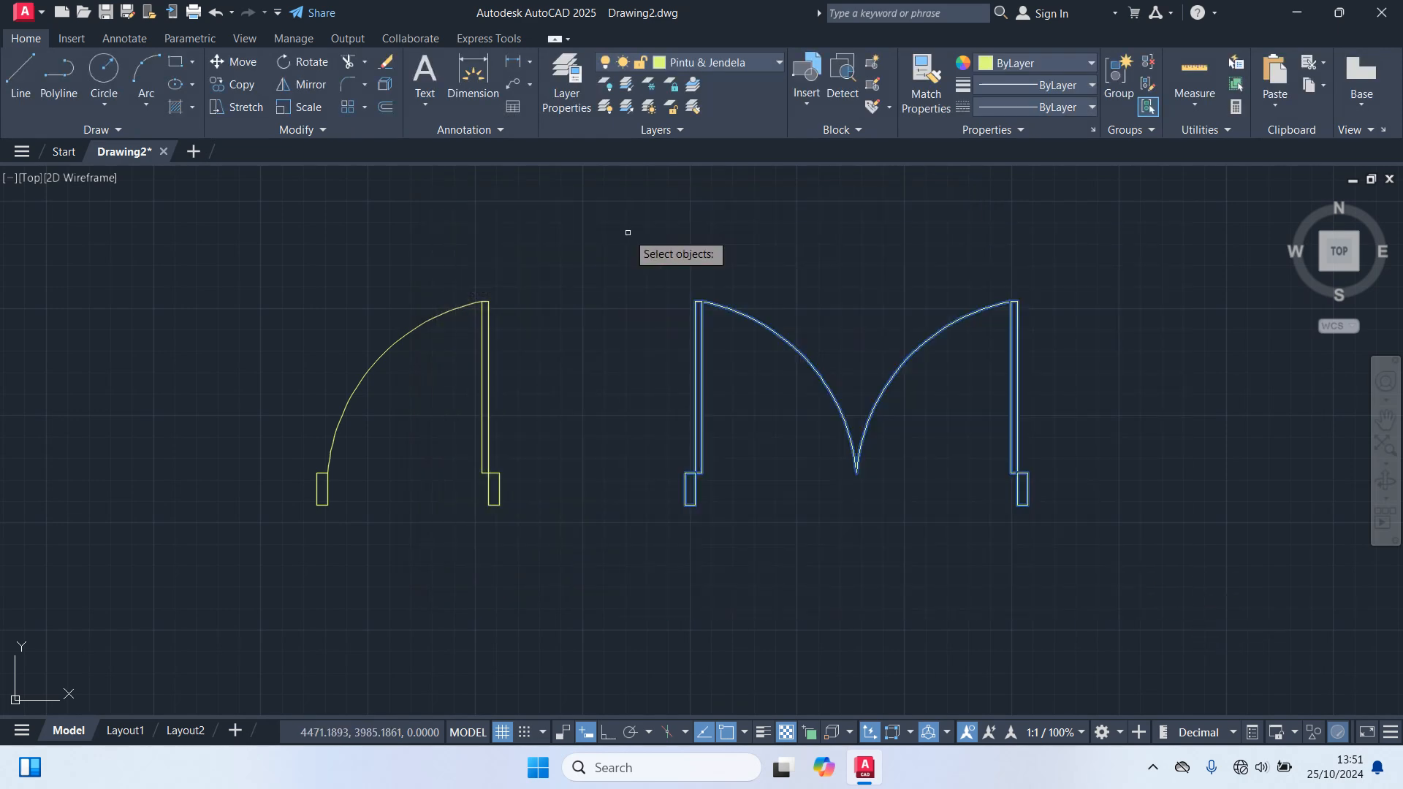
right_click(627, 233)
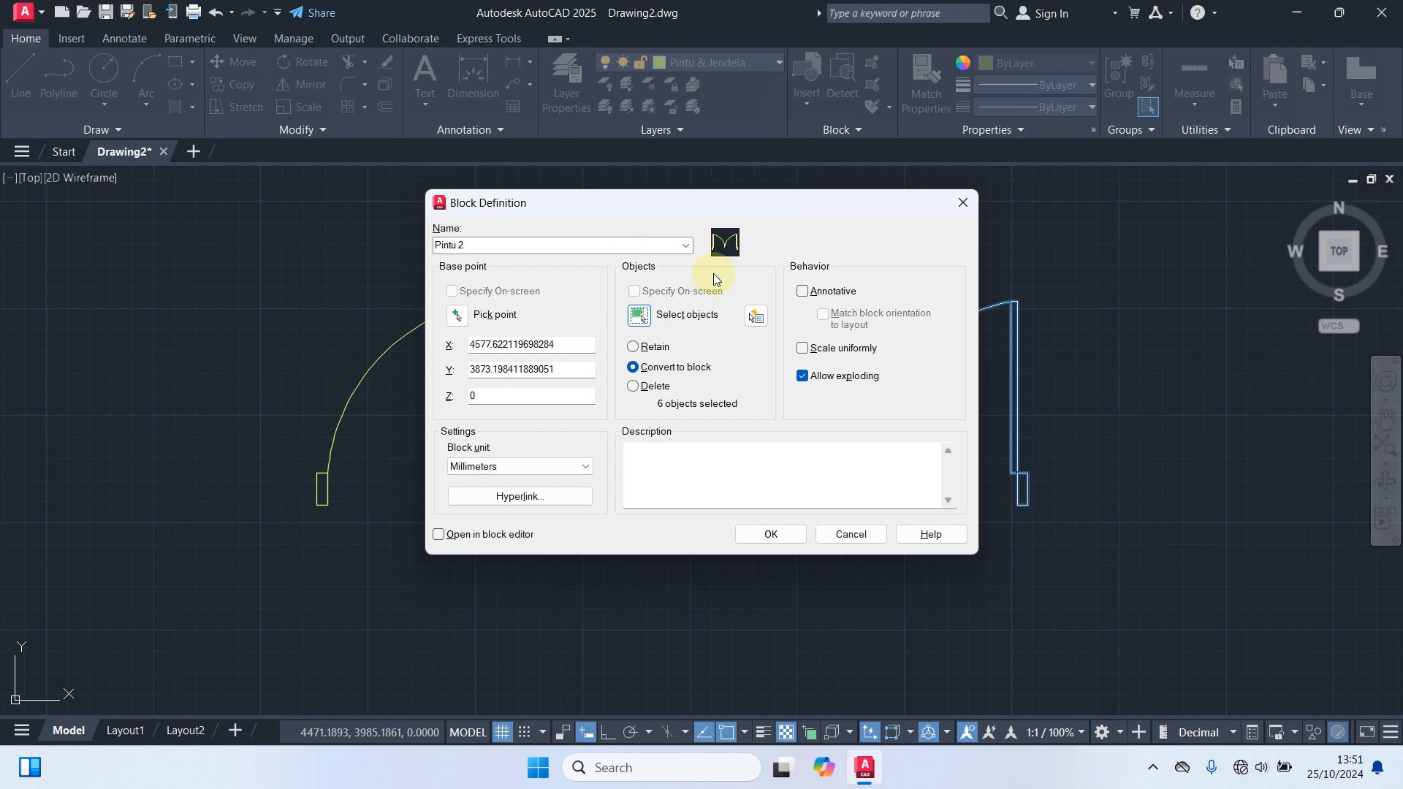
left_click(773, 536)
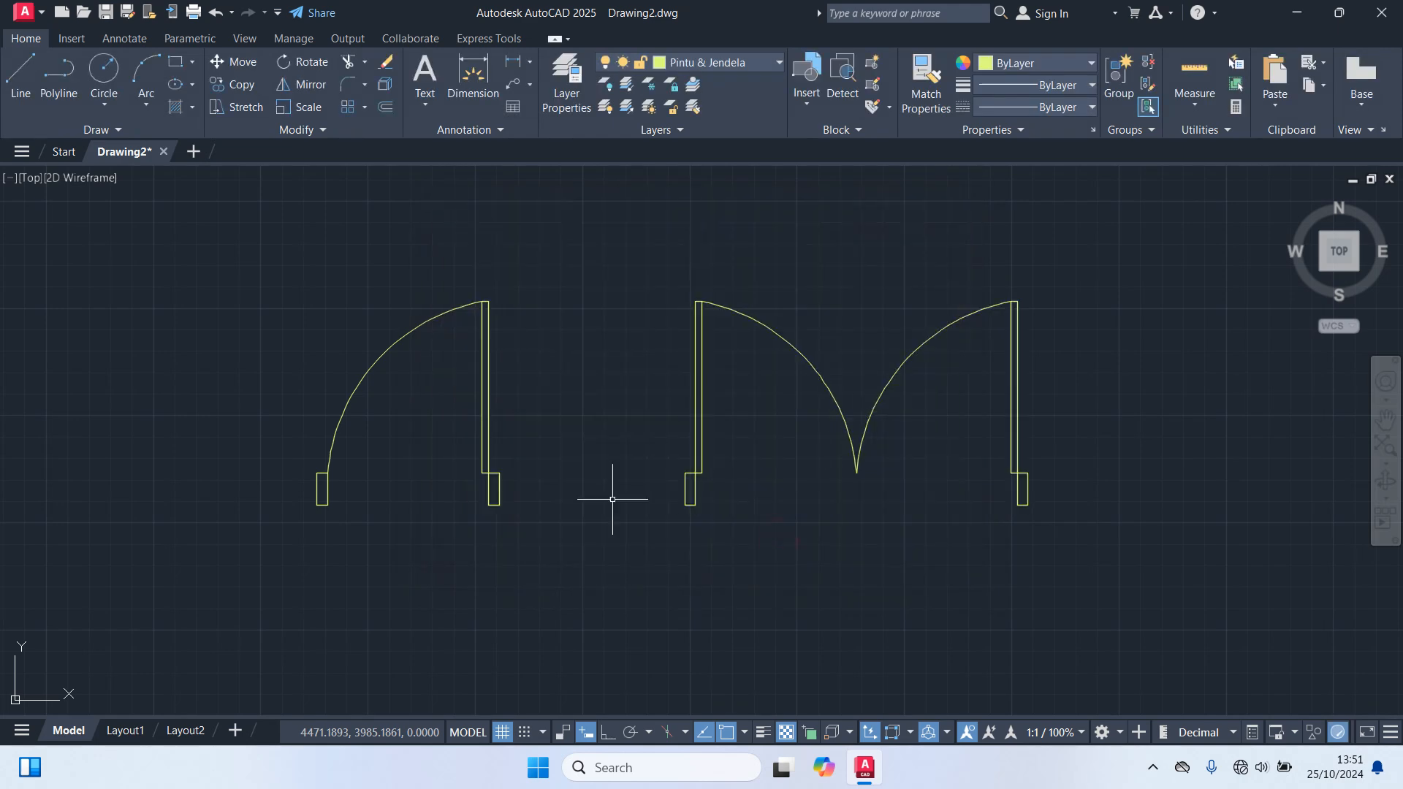
Step: Move the single door symbol horizontally about 130 units away from the double door, towards the floor plan
scroll(952, 417, "down", 2)
middle_click_drag(923, 423, 889, 530)
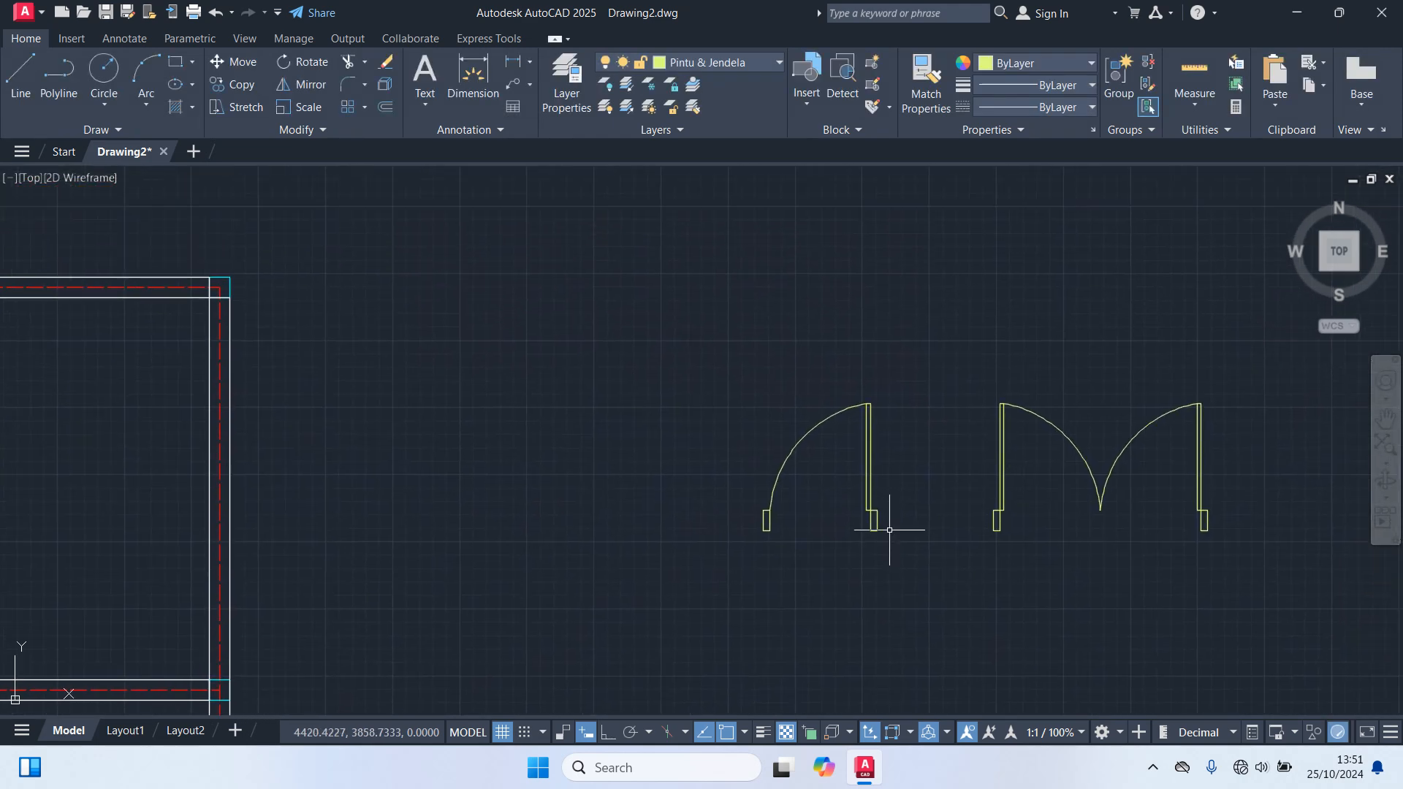
left_click(898, 551)
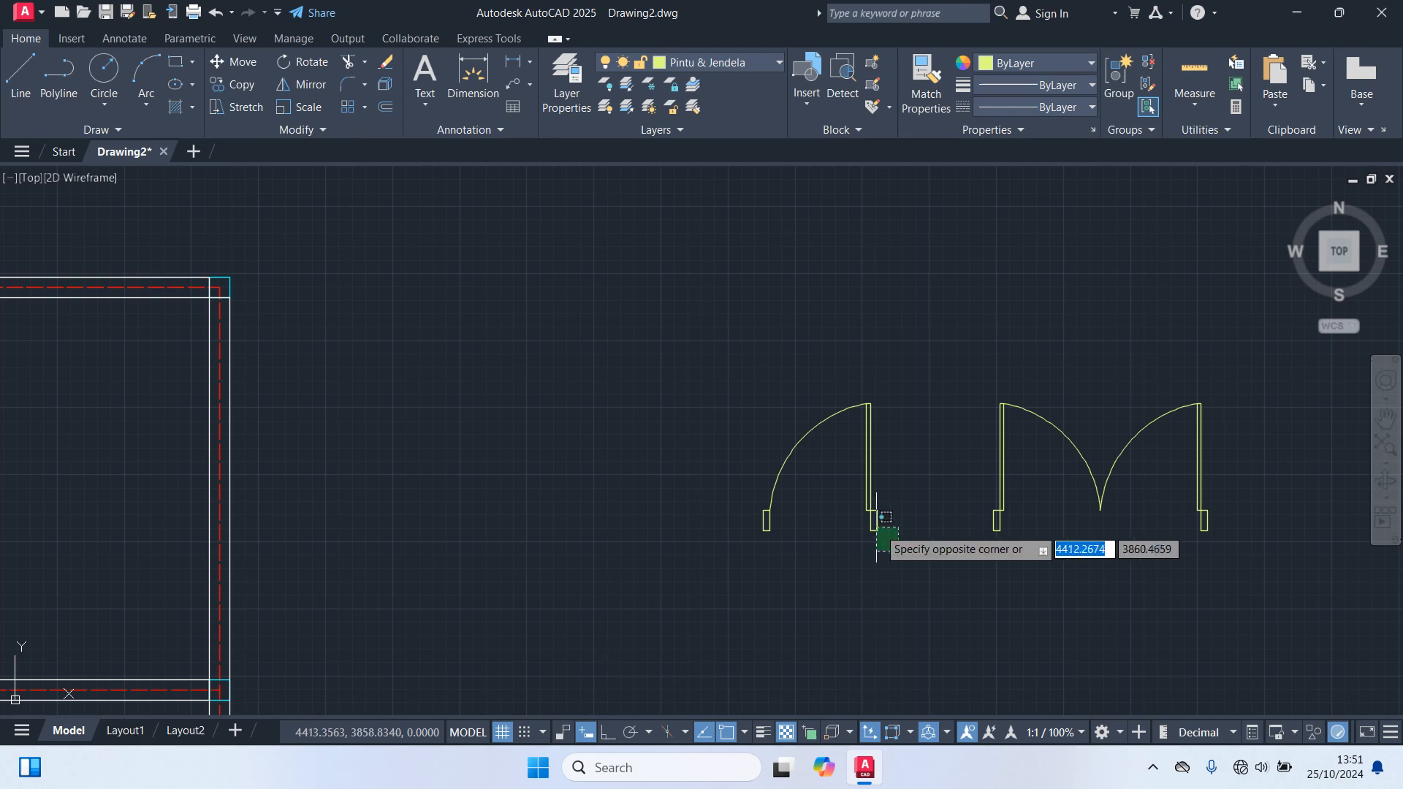
left_click(696, 364)
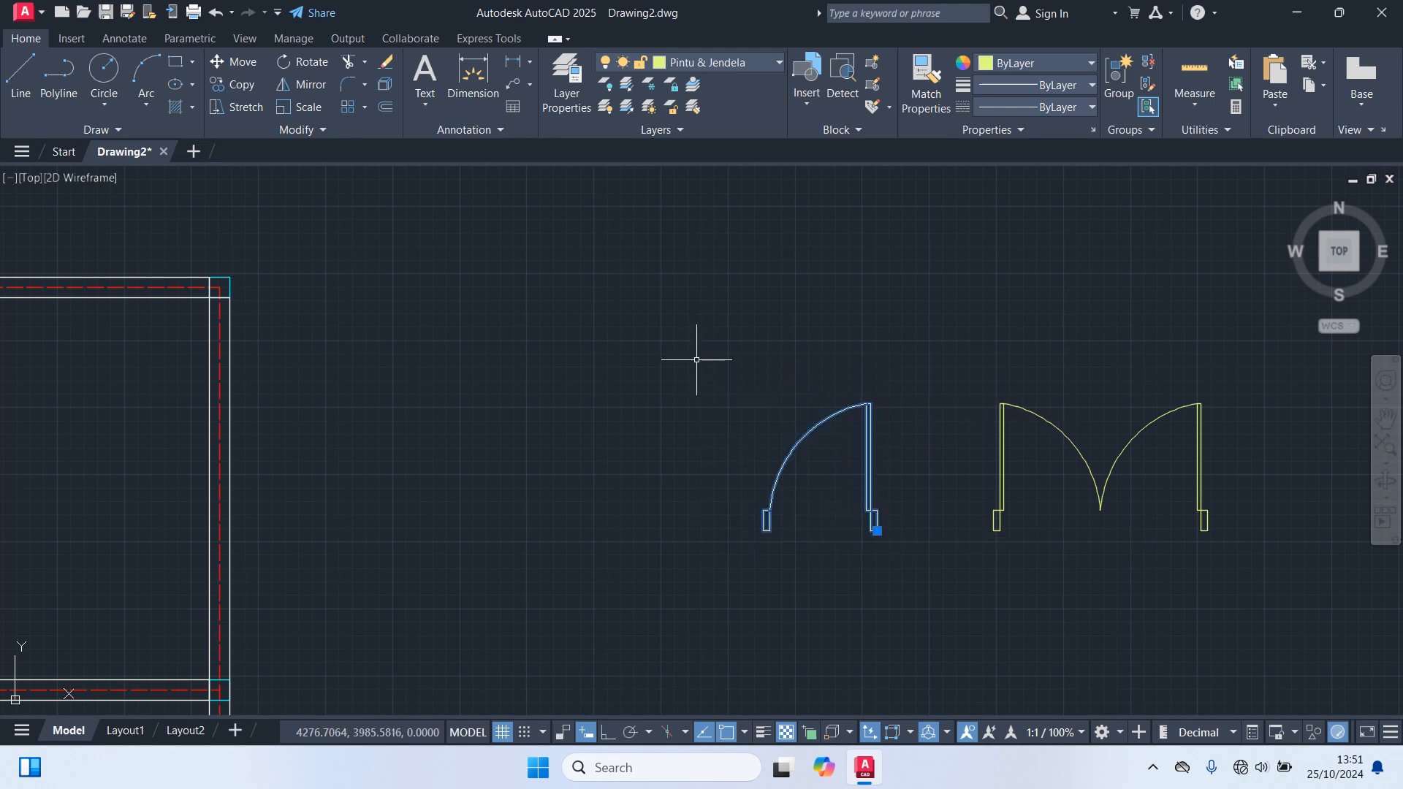
type("m")
key("Return")
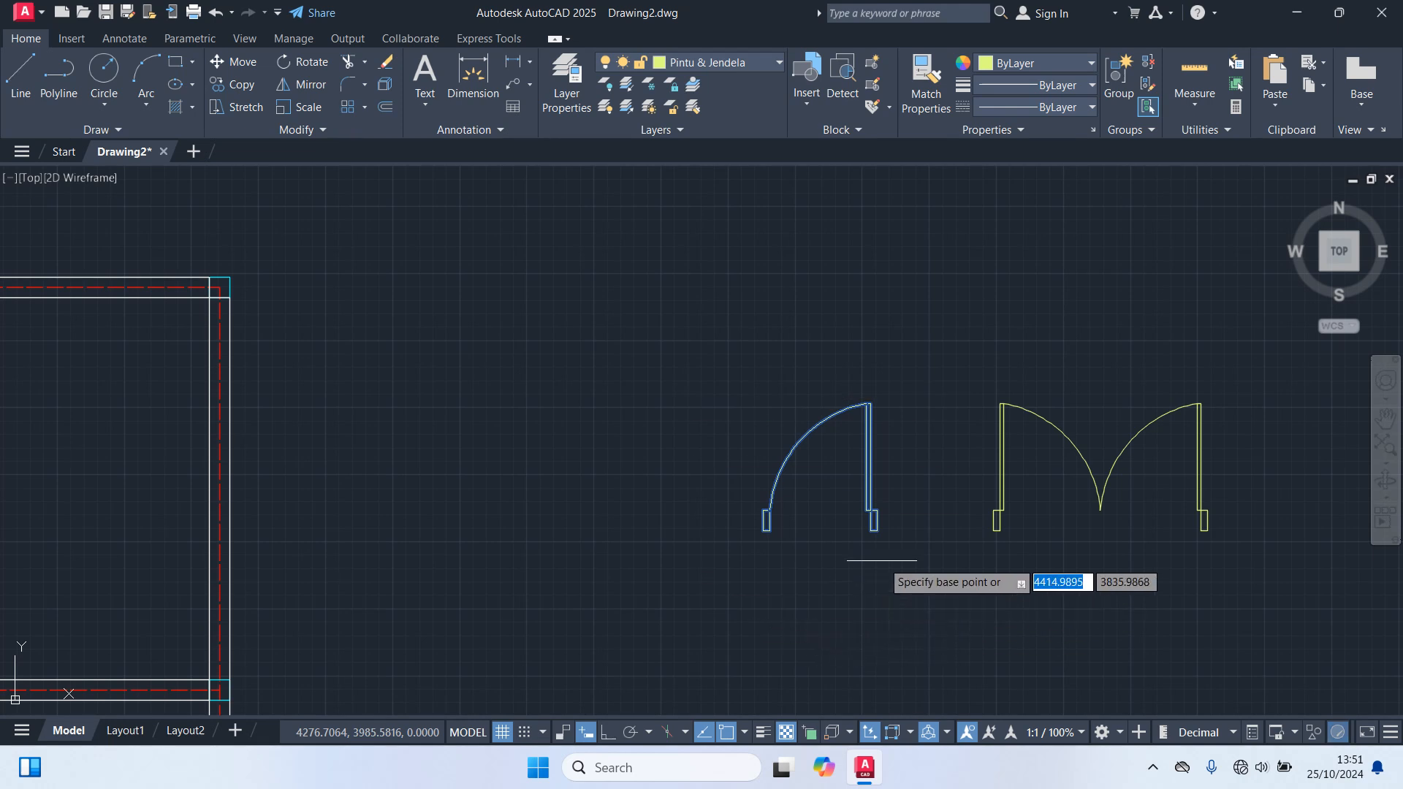
left_click(873, 521)
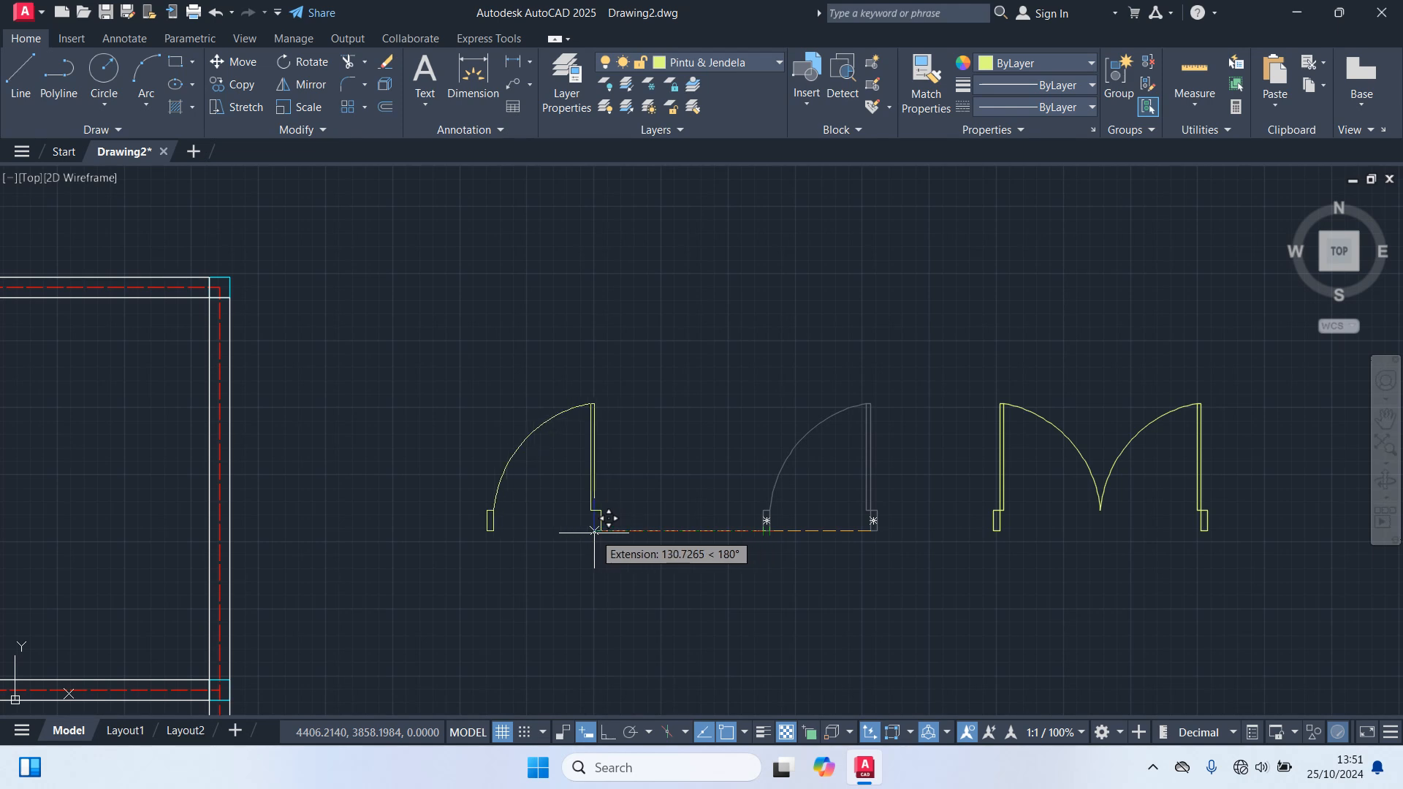
left_click(599, 521)
Step: Mirror the single door across a vertical line through the outer lower corner of its hinge-side jamb, keeping the original
middle_click_drag(643, 532, 748, 509)
left_click(756, 548)
left_click(514, 272)
type("m")
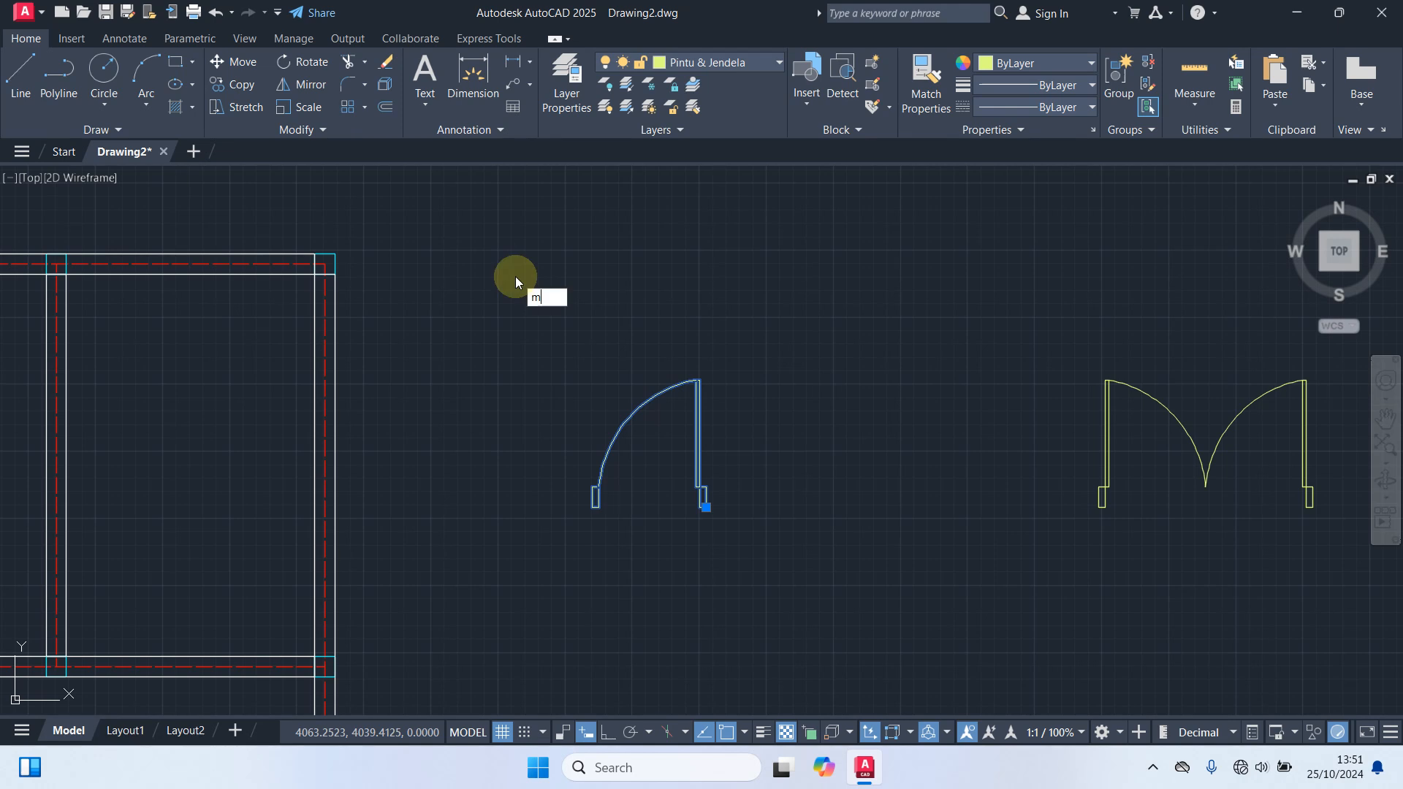
type("i")
key("Return")
scroll(707, 621, "up", 5)
middle_click_drag(704, 432, 743, 673)
left_click(726, 583)
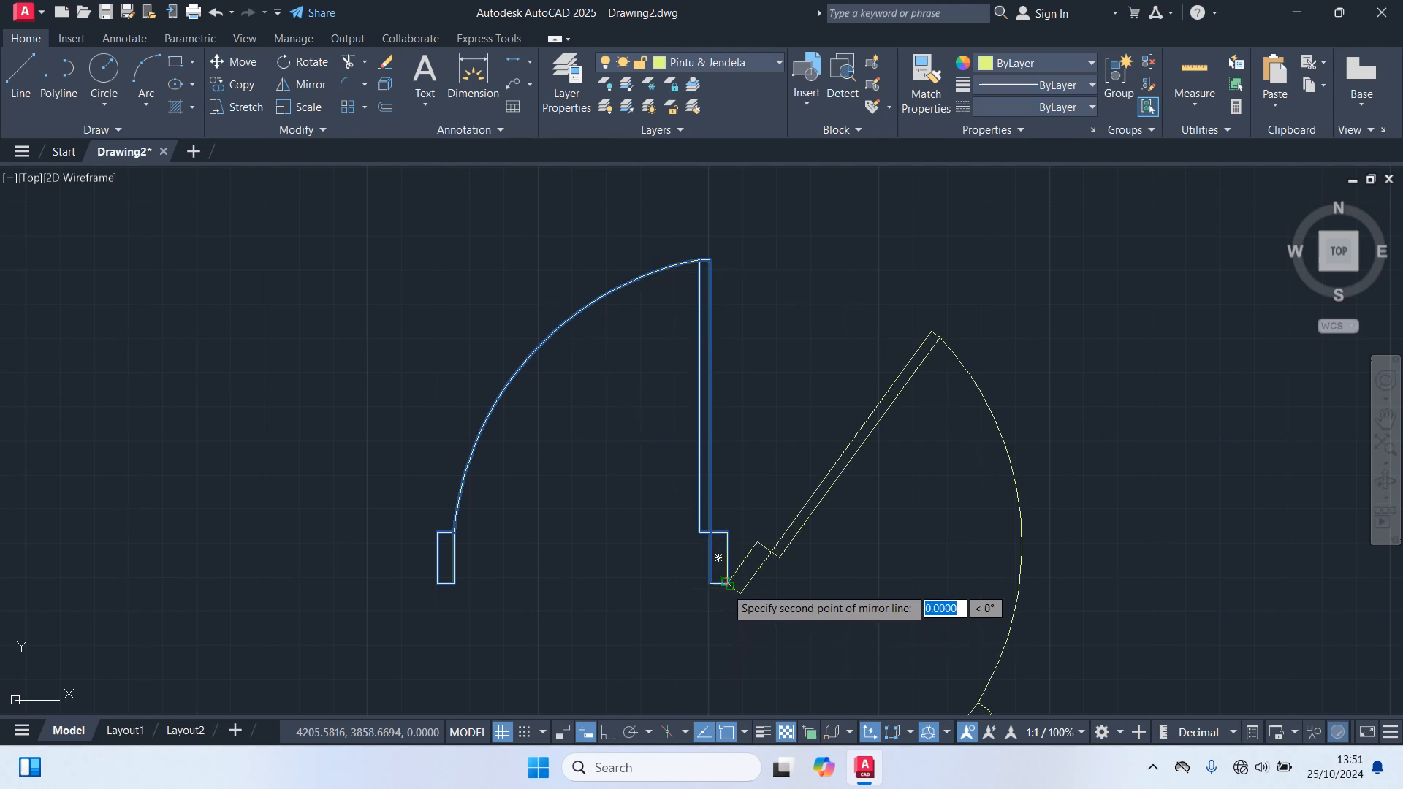
left_click(726, 655)
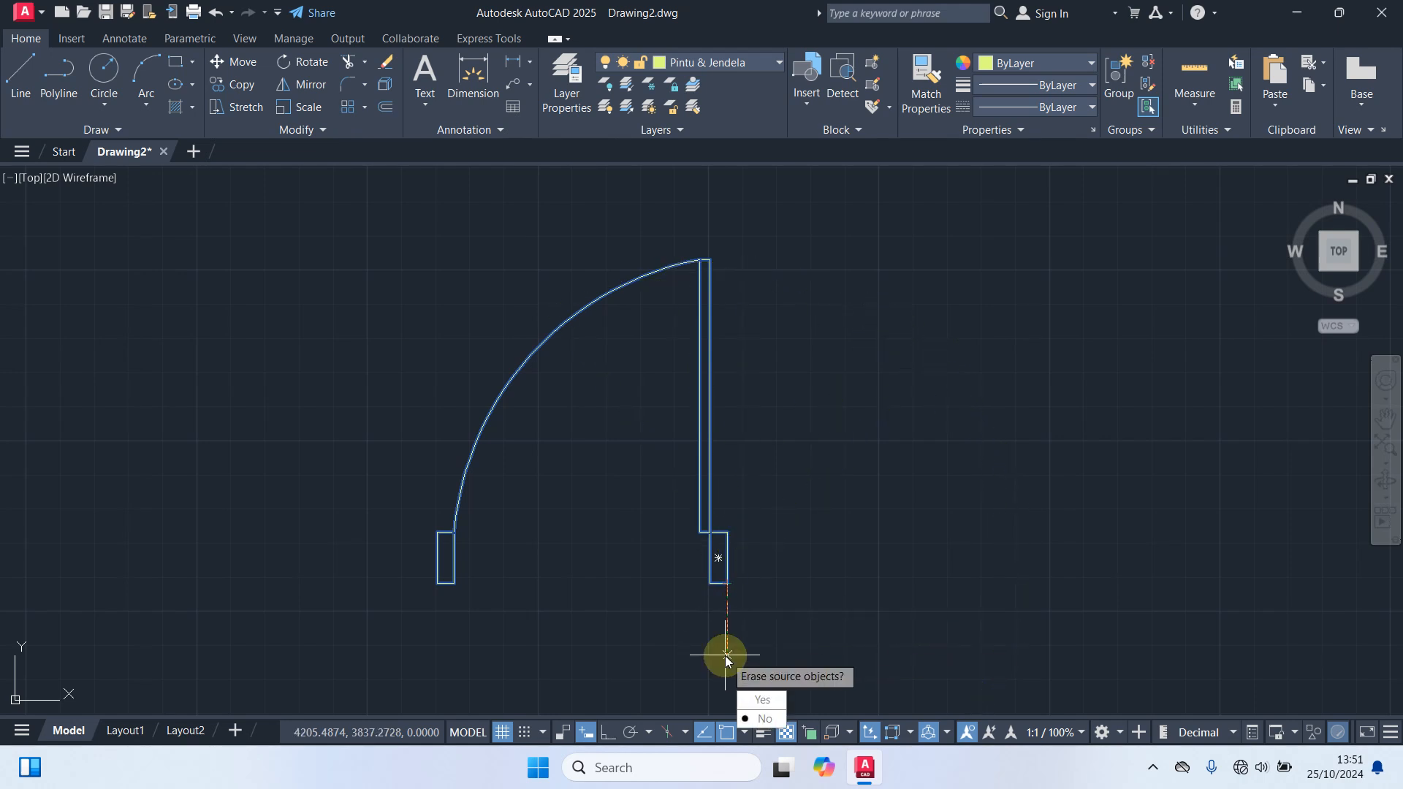
left_click(764, 720)
Step: Mirror the pair of single doors across a horizontal line along the base of their jambs, keeping the originals
scroll(730, 556, "down", 5)
middle_click_drag(767, 532, 804, 469)
left_click(944, 516)
left_click(716, 441)
type("mi")
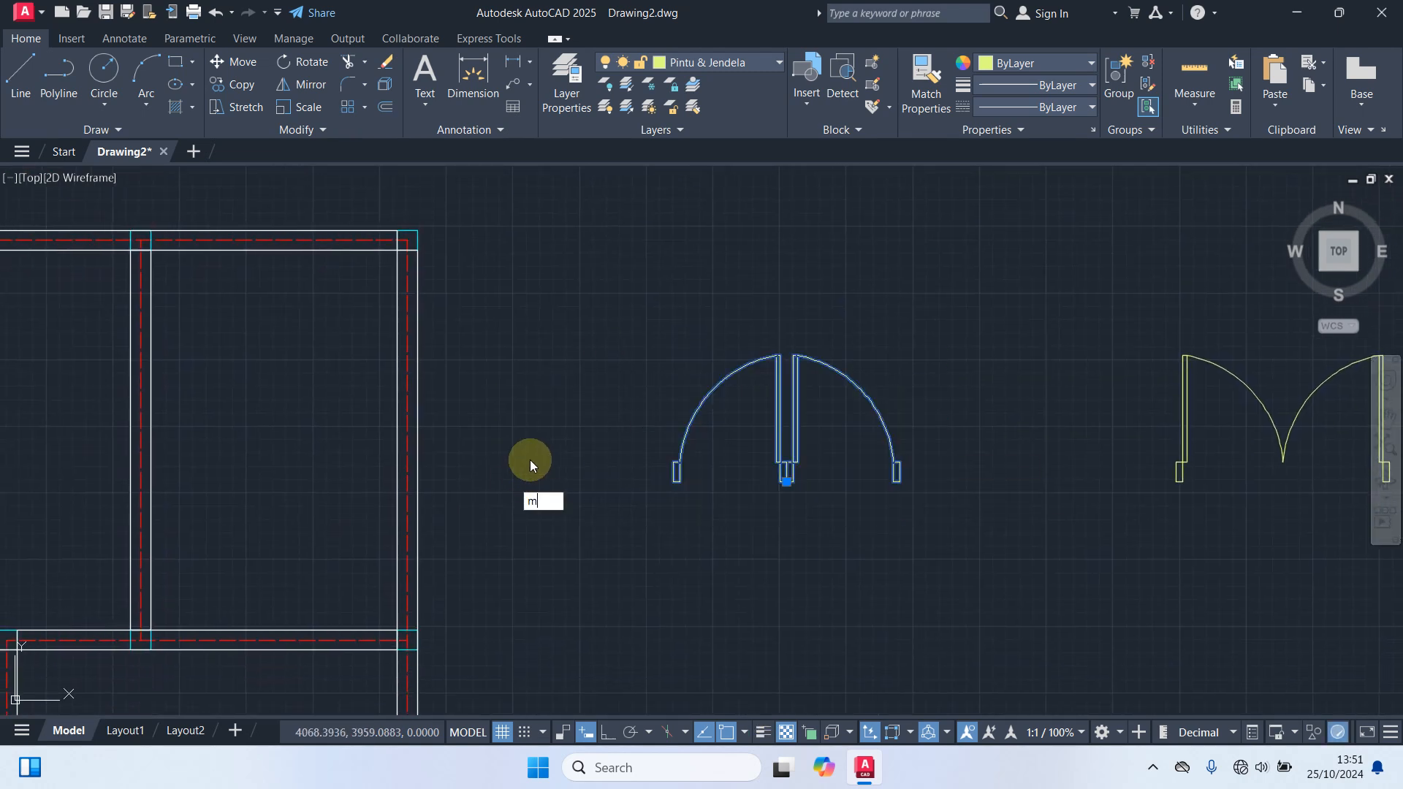
key("Return")
scroll(772, 501, "up", 4)
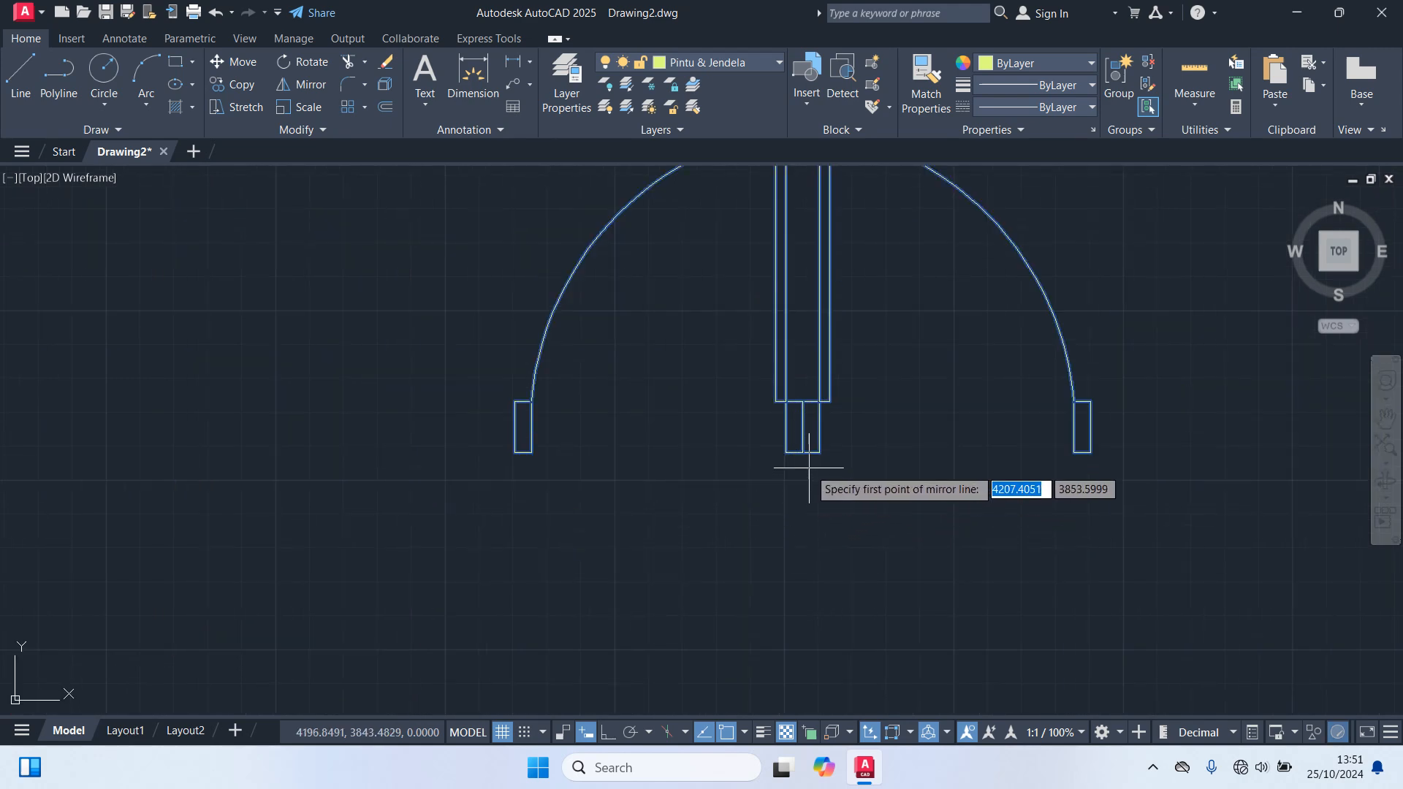
left_click(820, 400)
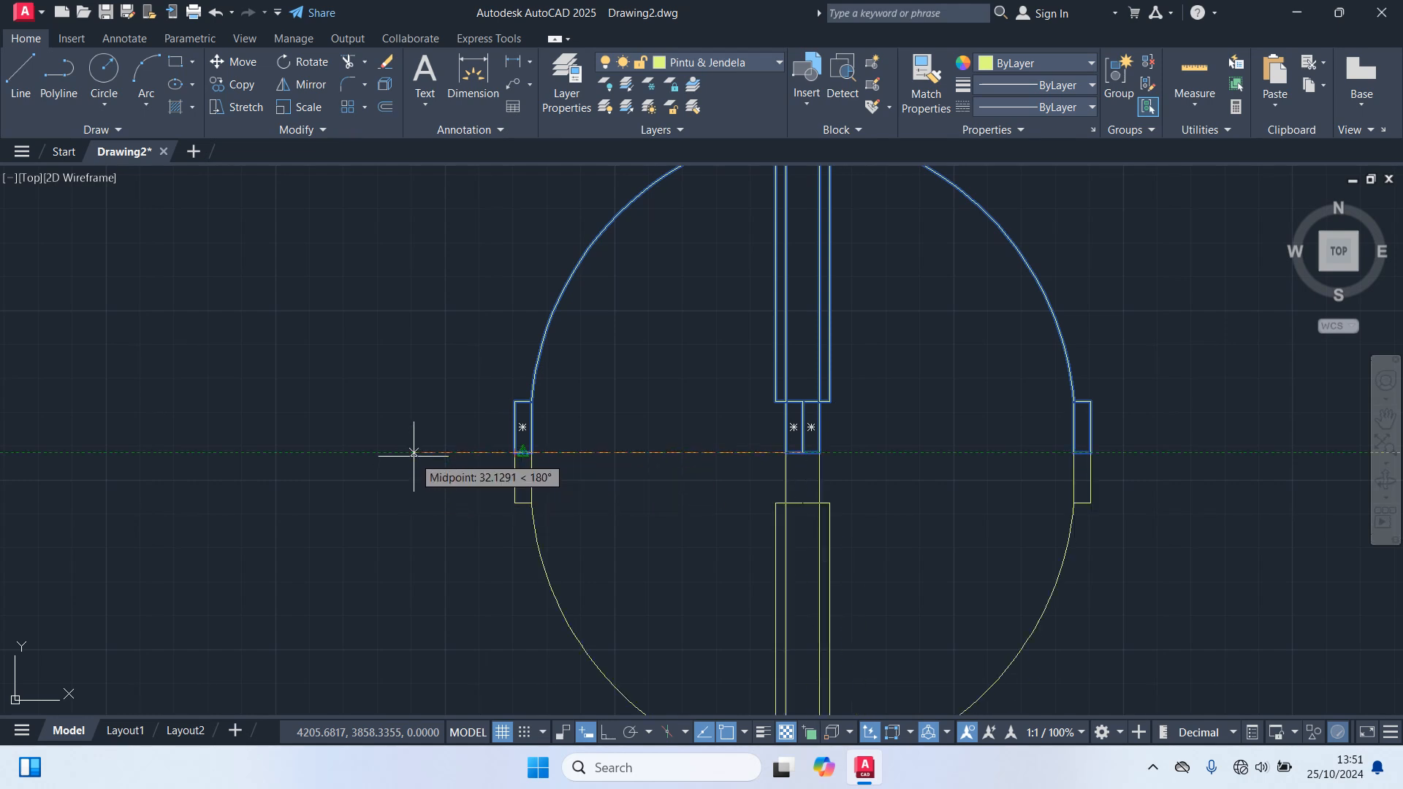
left_click(414, 453)
left_click(452, 516)
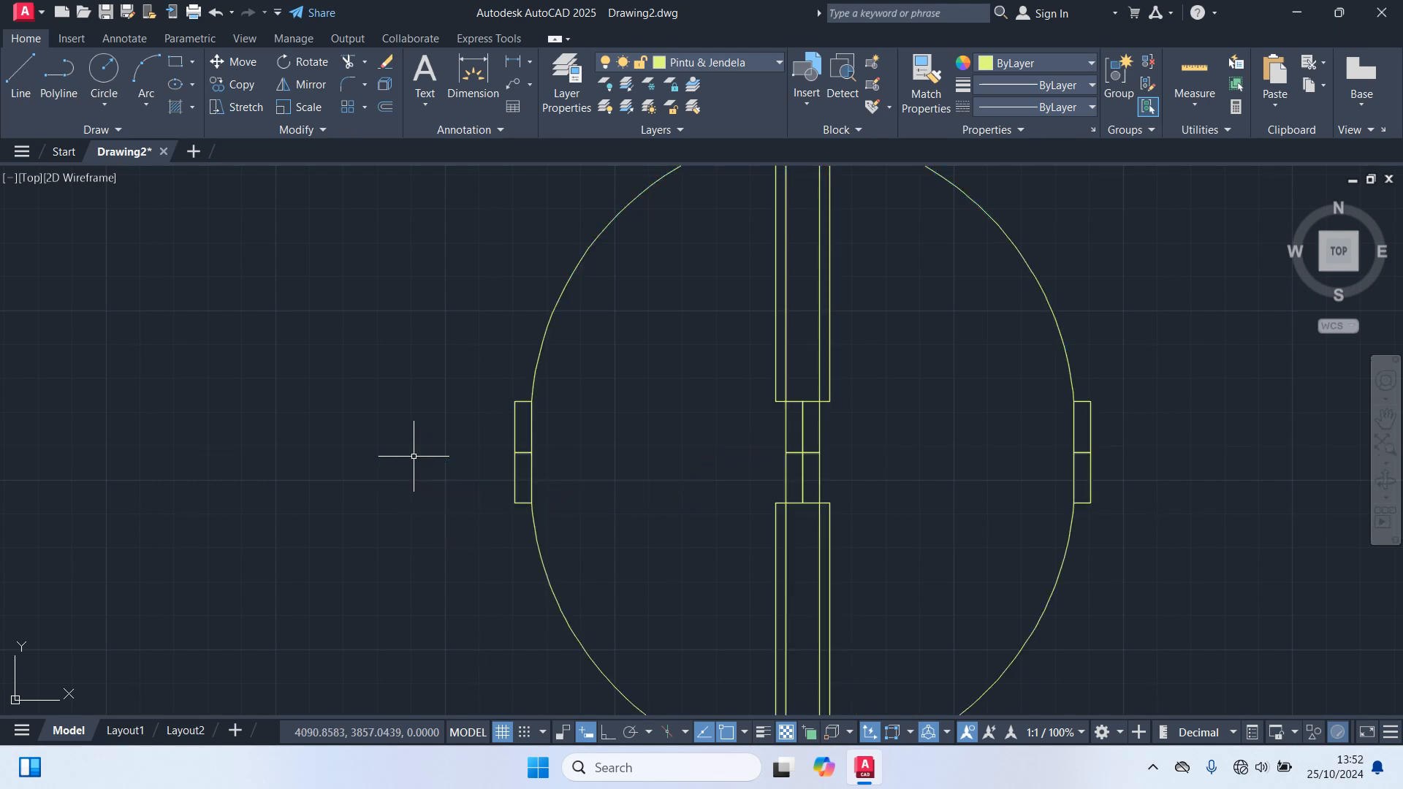
Step: Copy the group of four single doors from its centre to the empty space directly above the original group
scroll(422, 411, "down", 4)
middle_click_drag(722, 392, 783, 439)
left_click(823, 558)
left_click(451, 373)
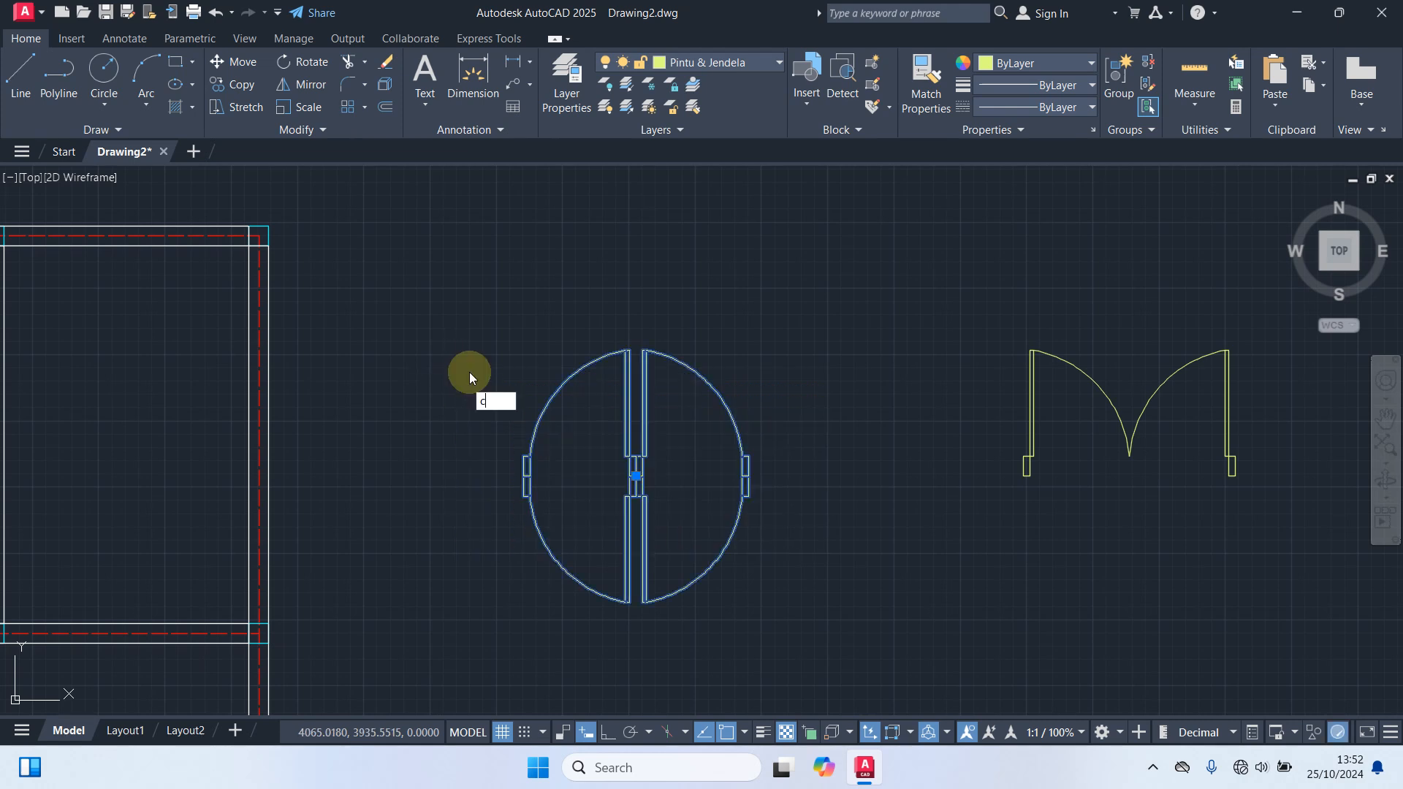
key("Return")
scroll(621, 460, "up", 2)
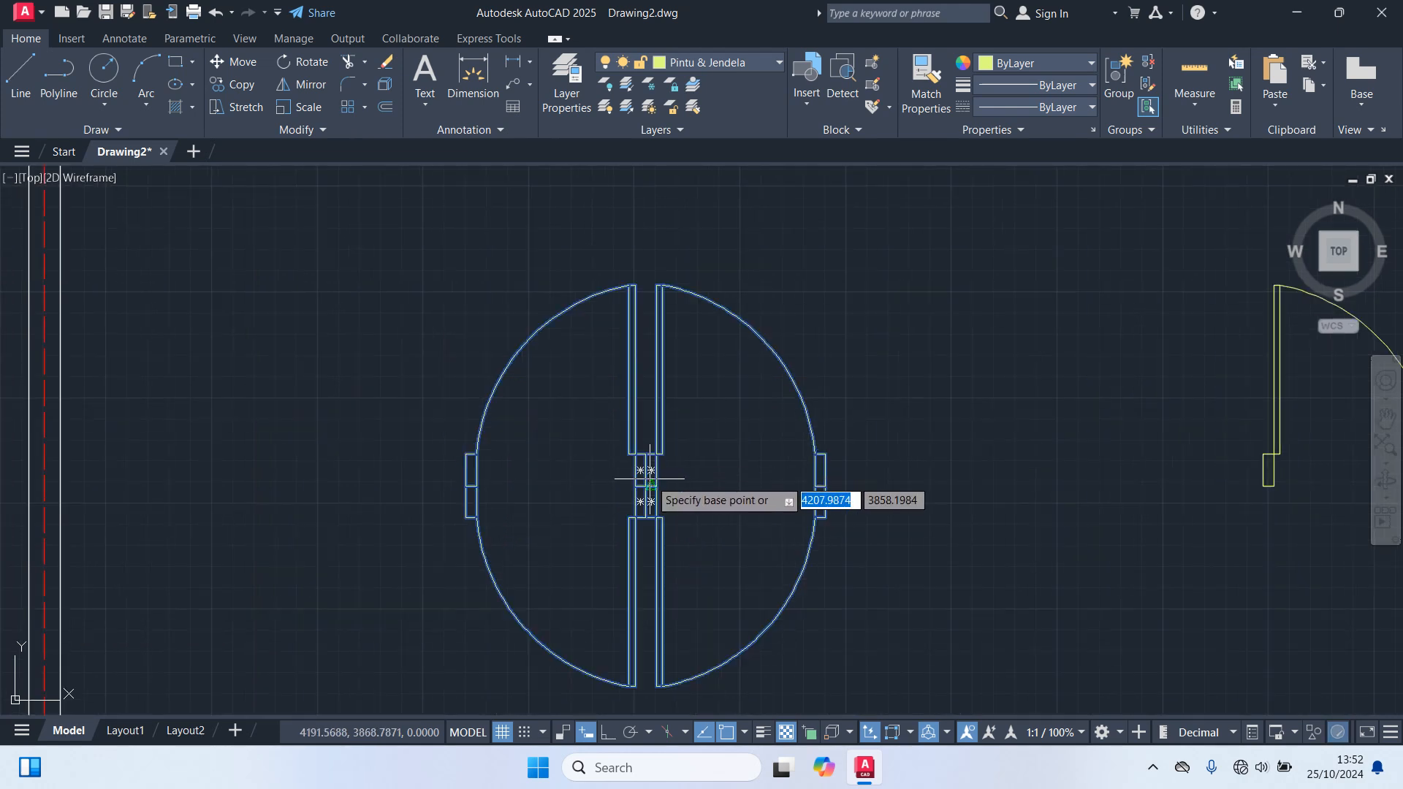
left_click(645, 482)
middle_click_drag(643, 223, 613, 530)
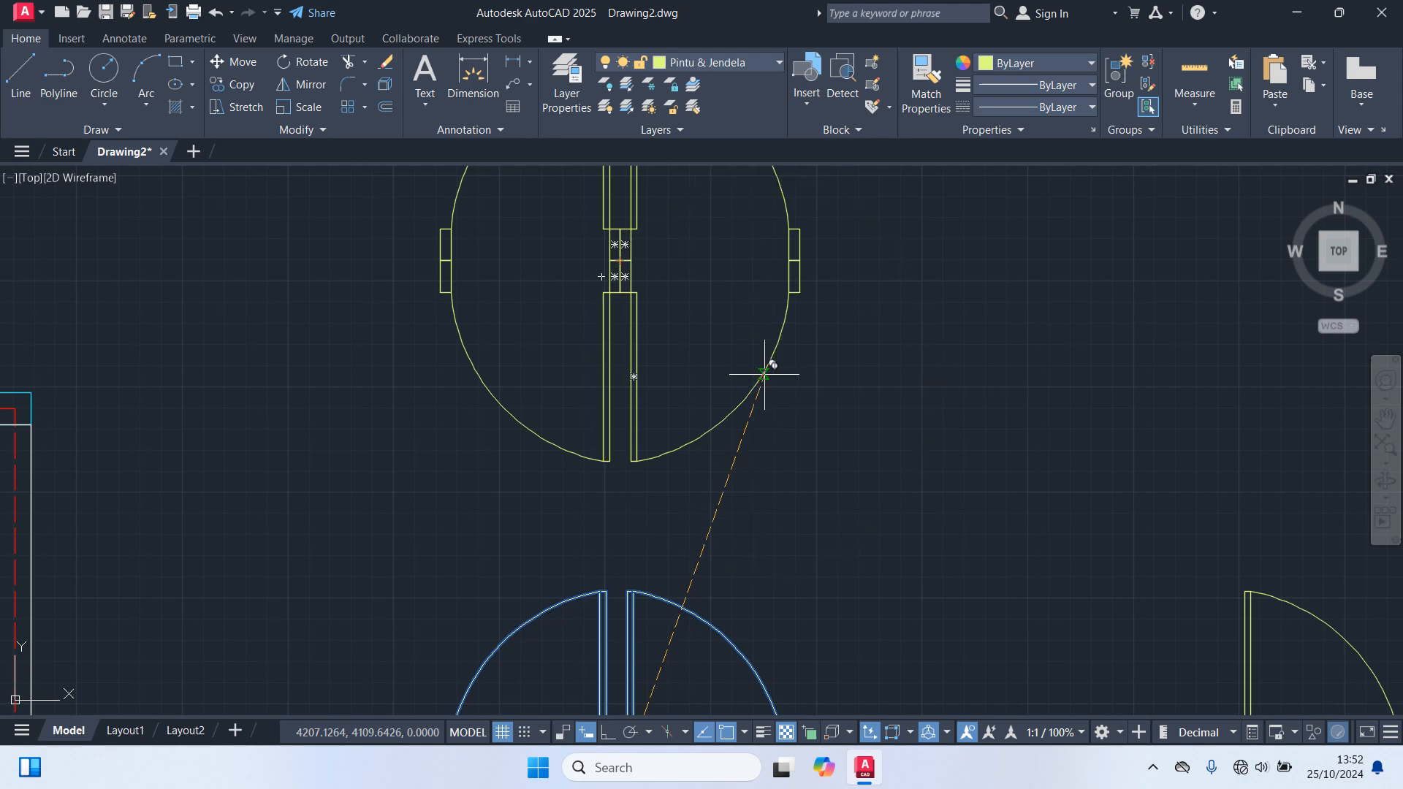
key("Escape")
Step: Rotate the upper copy of the four-door group by 90 degrees about its centre point
scroll(616, 229, "down", 6)
scroll(792, 301, "up", 4)
left_click(725, 448)
left_click(427, 271)
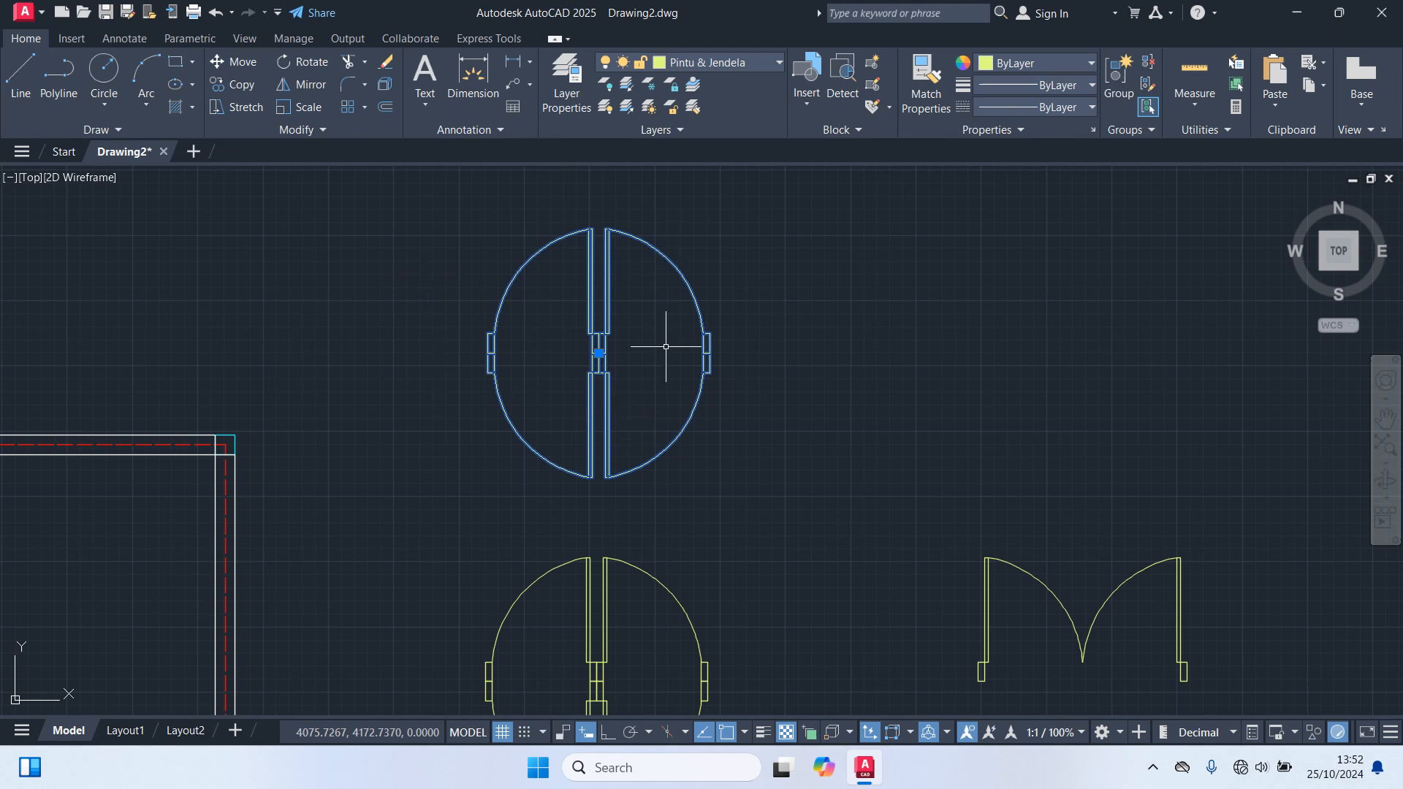
type("ro")
key("Return")
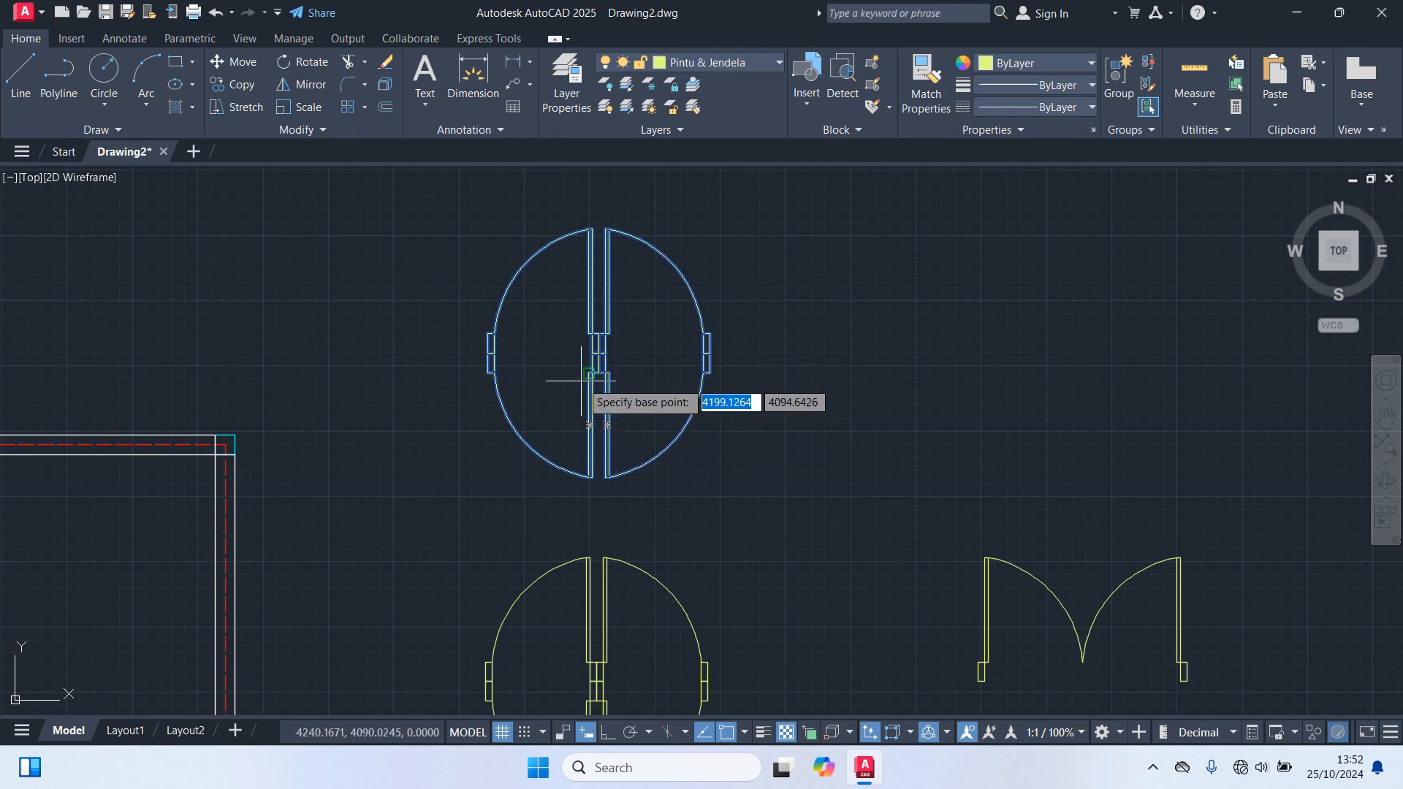
scroll(585, 377, "up", 2)
left_click(606, 338)
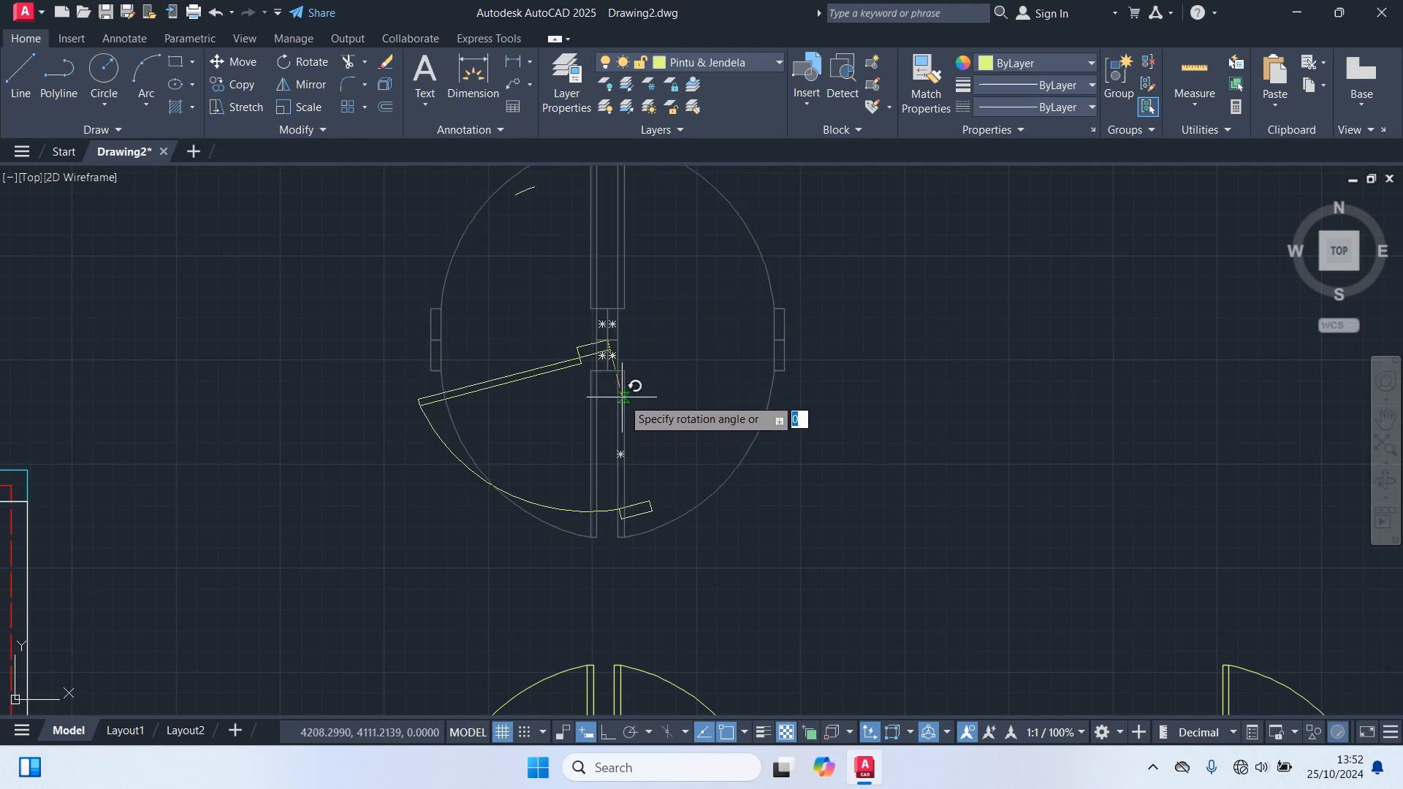
type("90")
key("Return")
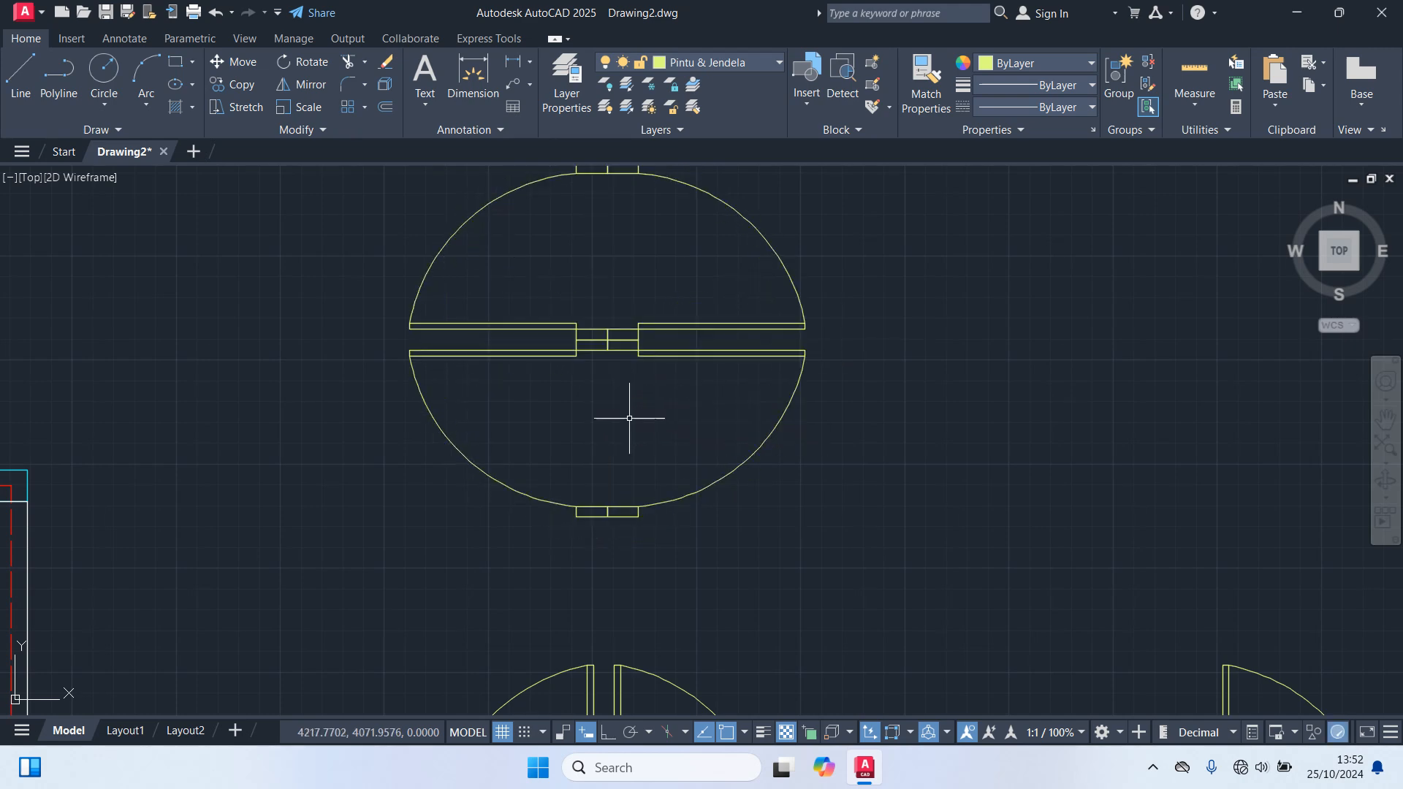
Step: Move the double door symbol closer to the two groups of single doors
scroll(677, 443, "down", 4)
middle_click_drag(803, 496, 793, 412)
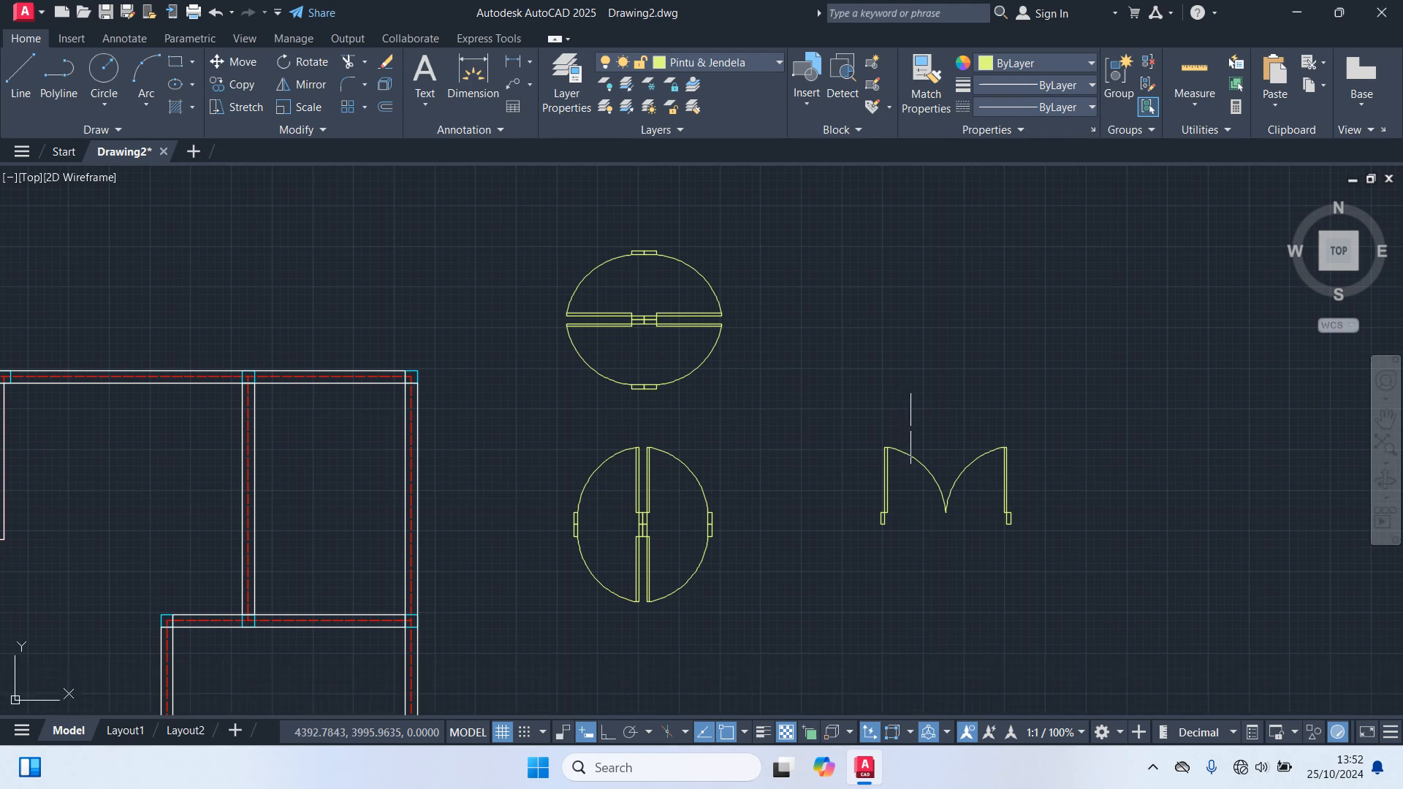
left_click(1084, 559)
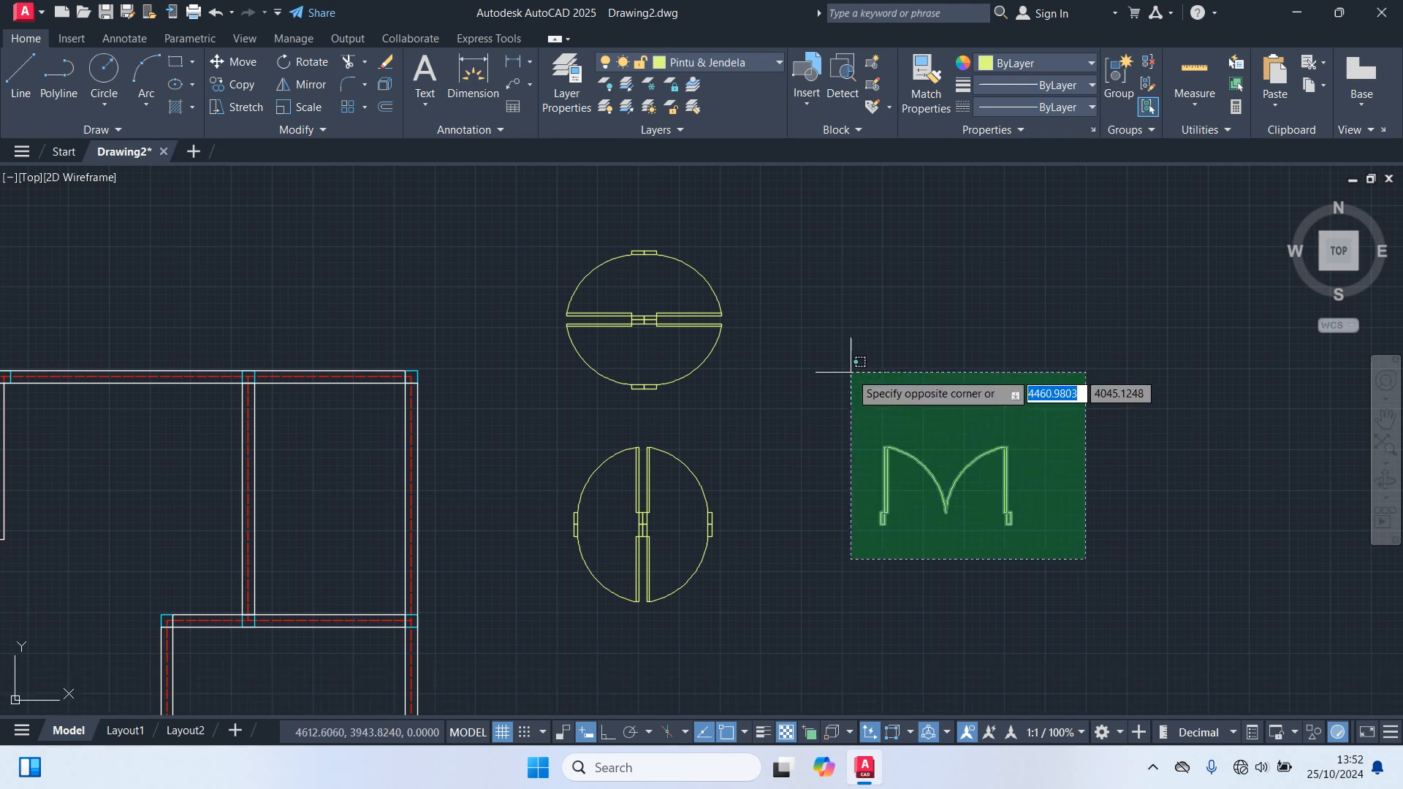
left_click(808, 412)
type("m")
key("Return")
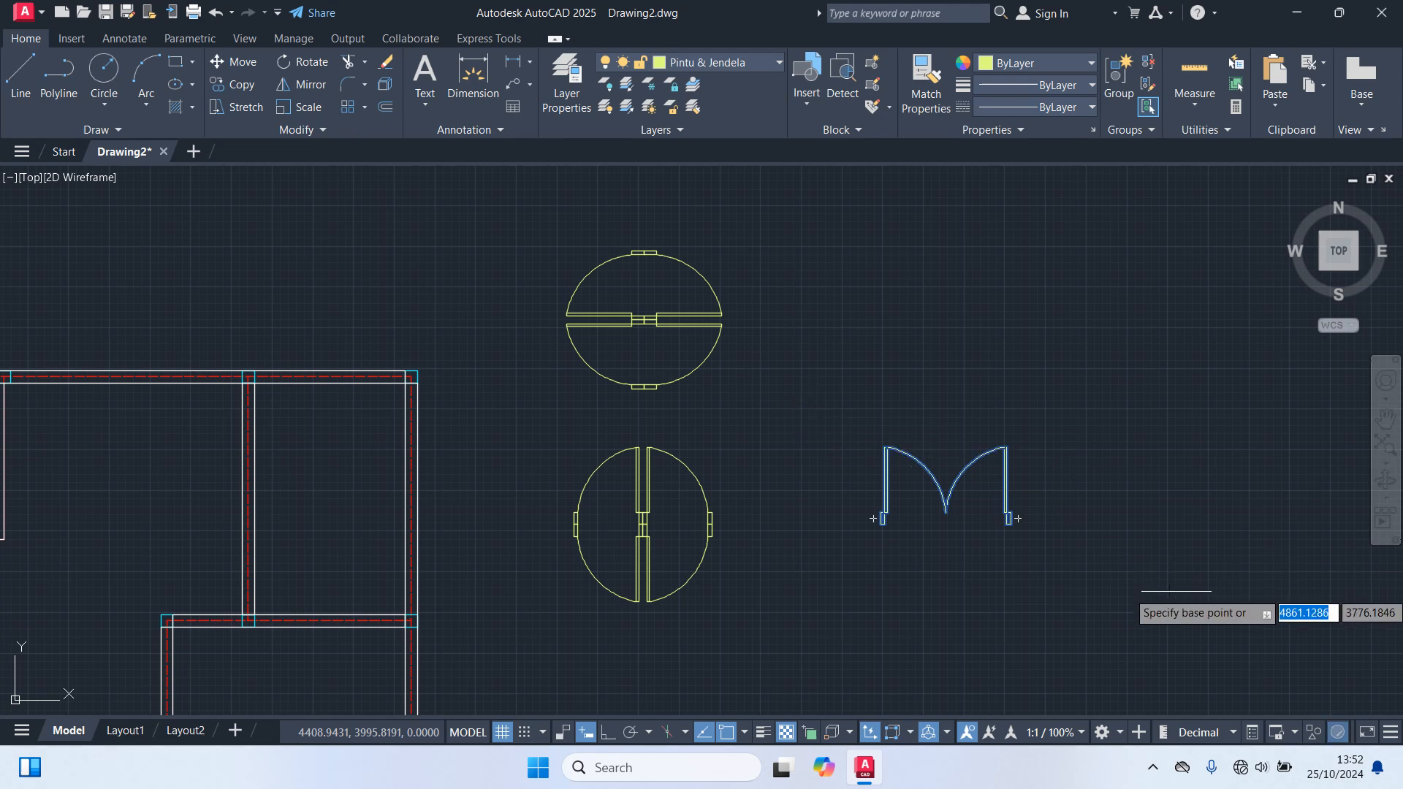
left_click(1176, 590)
key("Escape")
Step: Draw a 5 by 15 rectangle in the empty space below the door groups as a window jamb
middle_click_drag(892, 501, 886, 406)
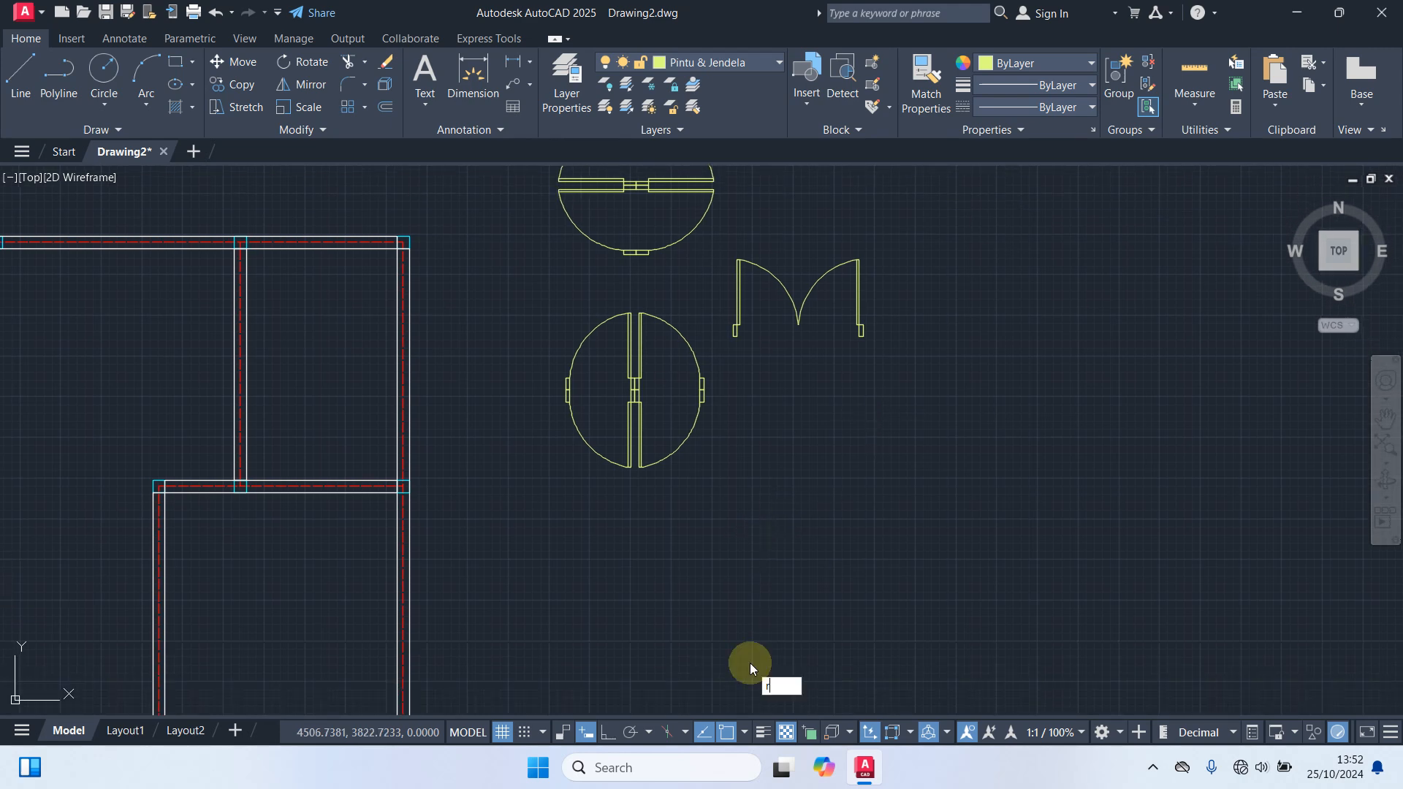
key("Return")
middle_click_drag(729, 590, 770, 406)
left_click(698, 398)
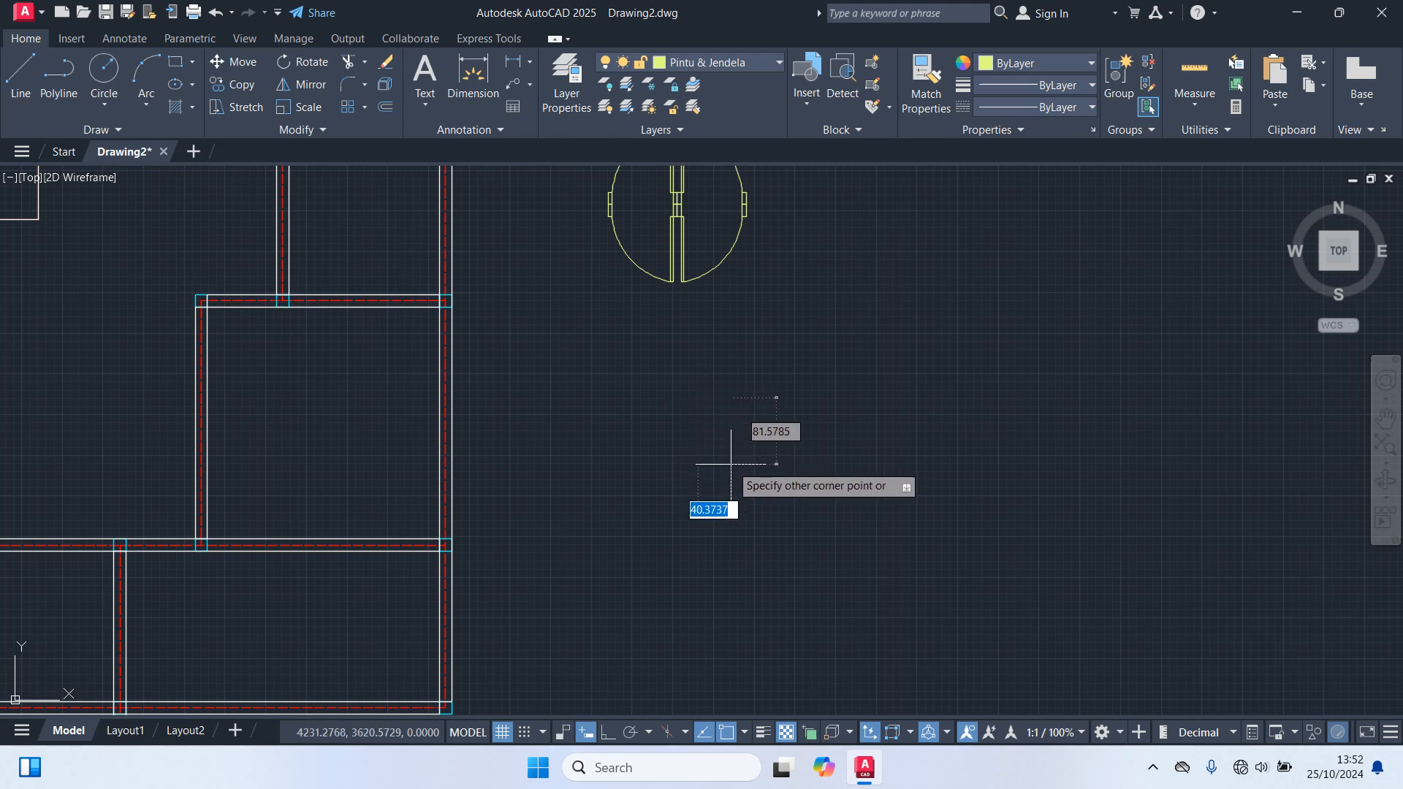
type("5")
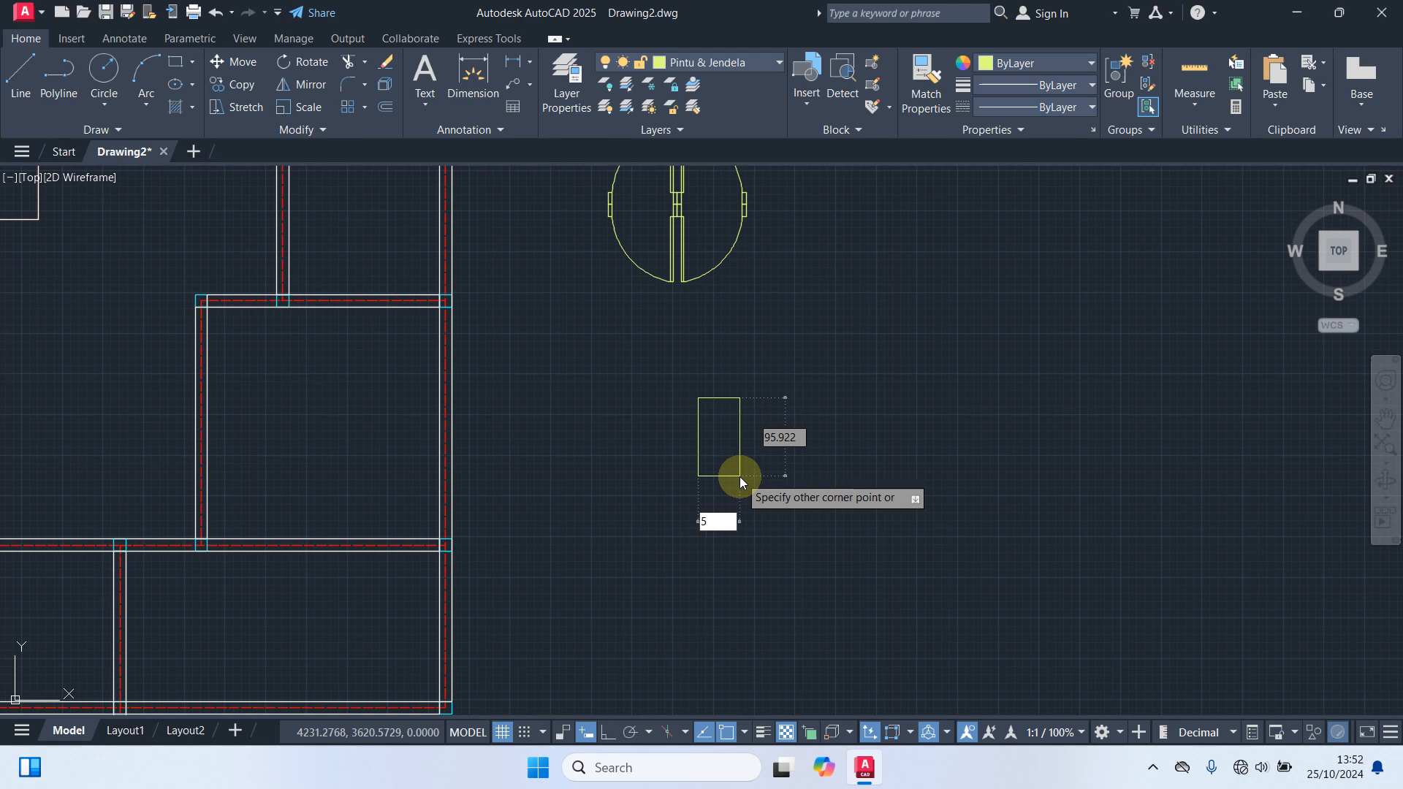
key("Tab")
type("15")
key("Return")
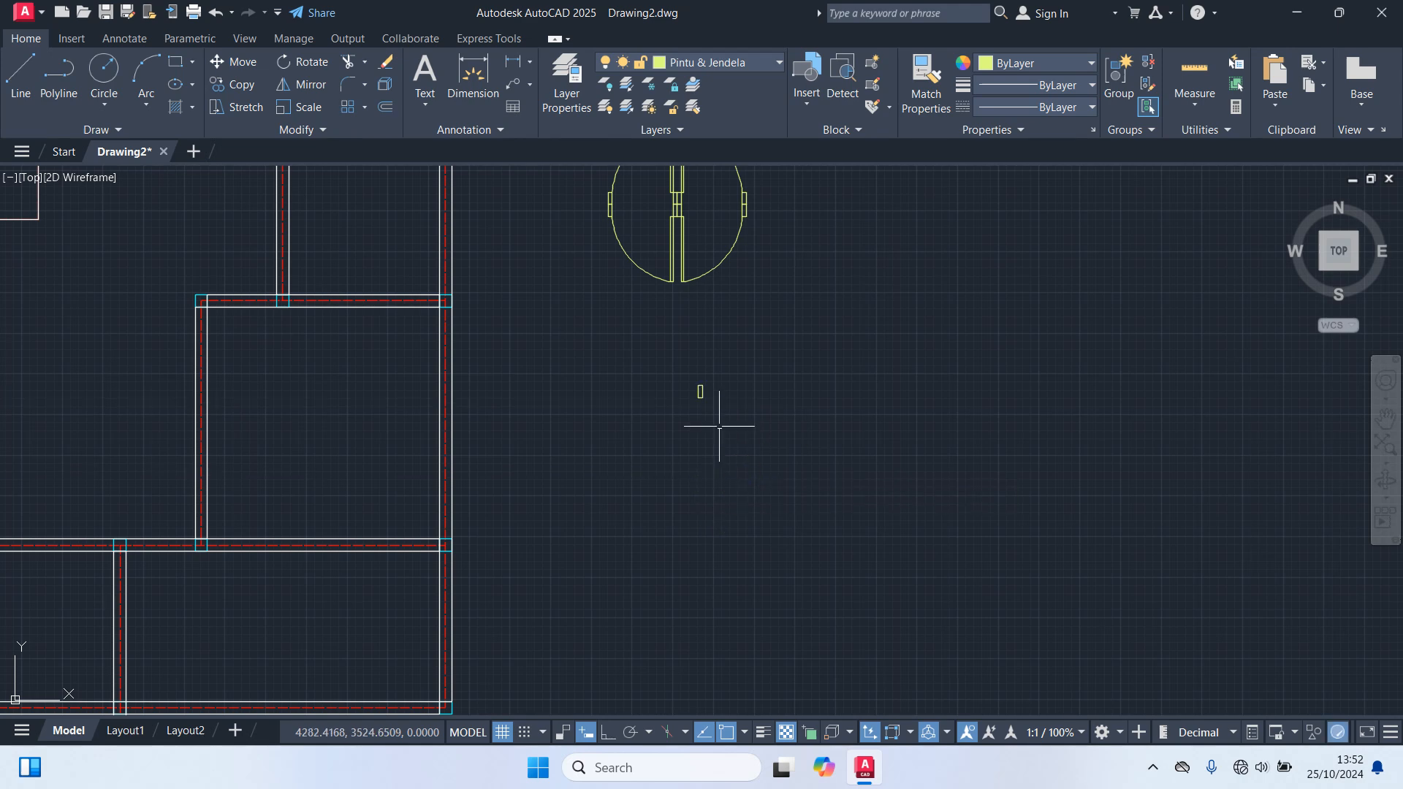
Step: Draw a horizontal line 30 units long outward from the upper right corner of the small rectangle
scroll(697, 398, "up", 5)
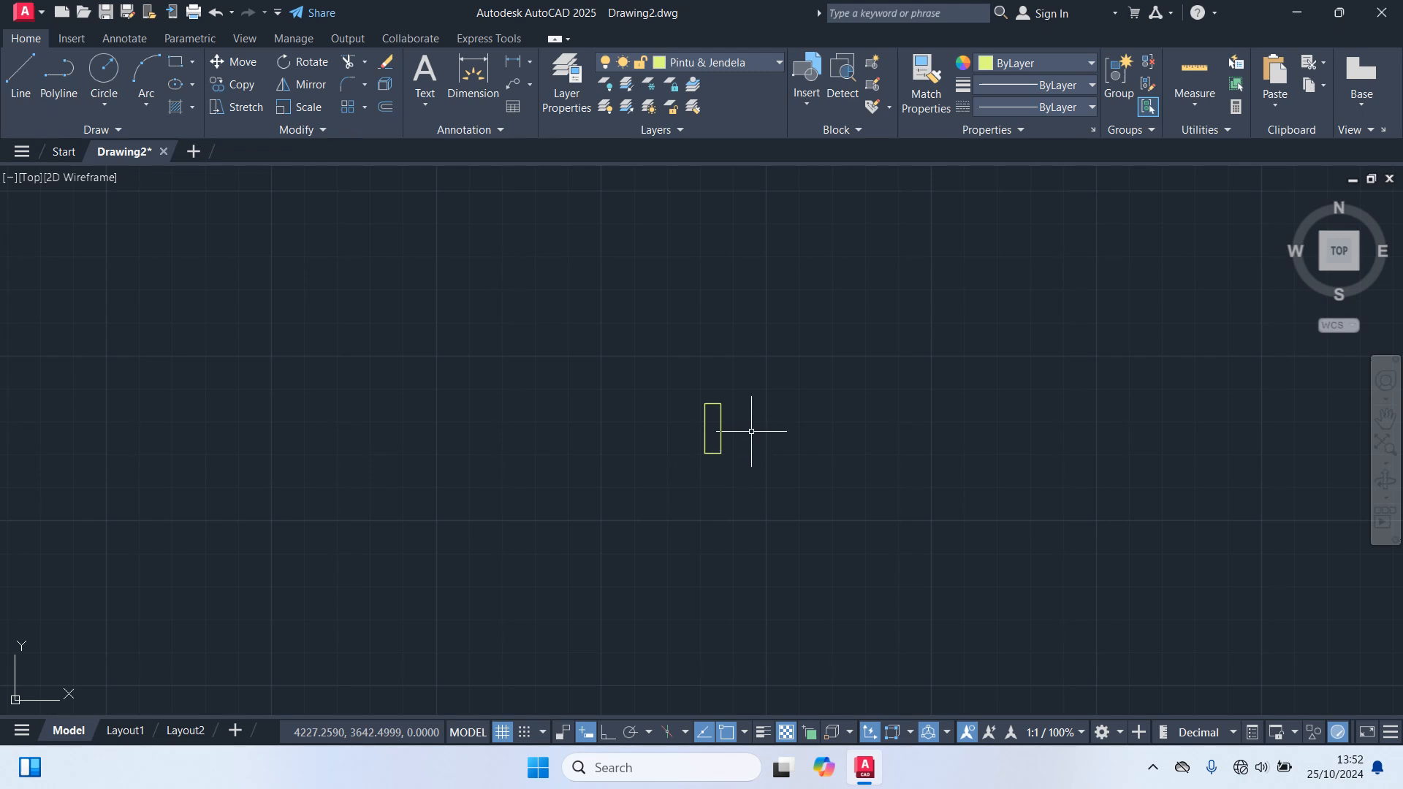
type("l")
key("Return")
scroll(739, 415, "up", 2)
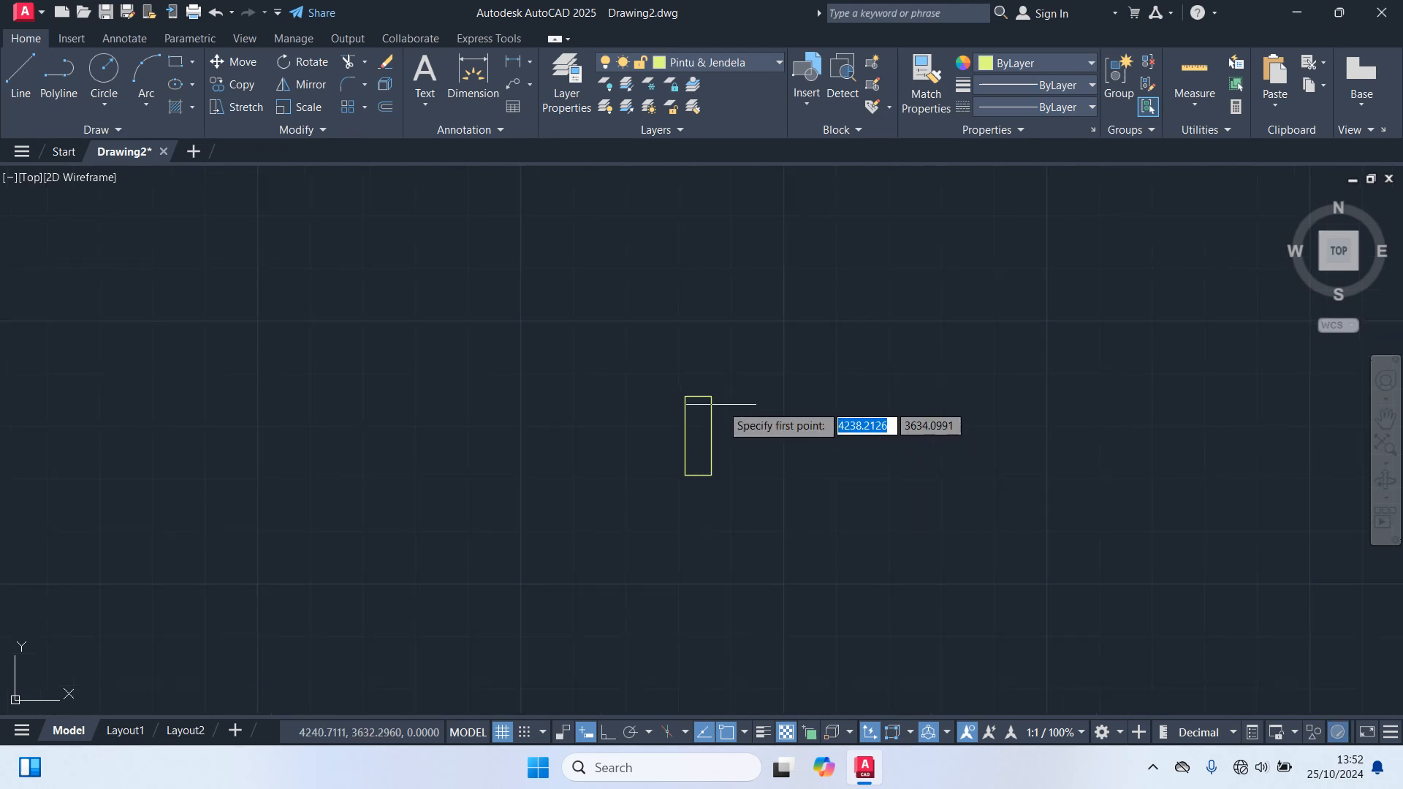
left_click(711, 397)
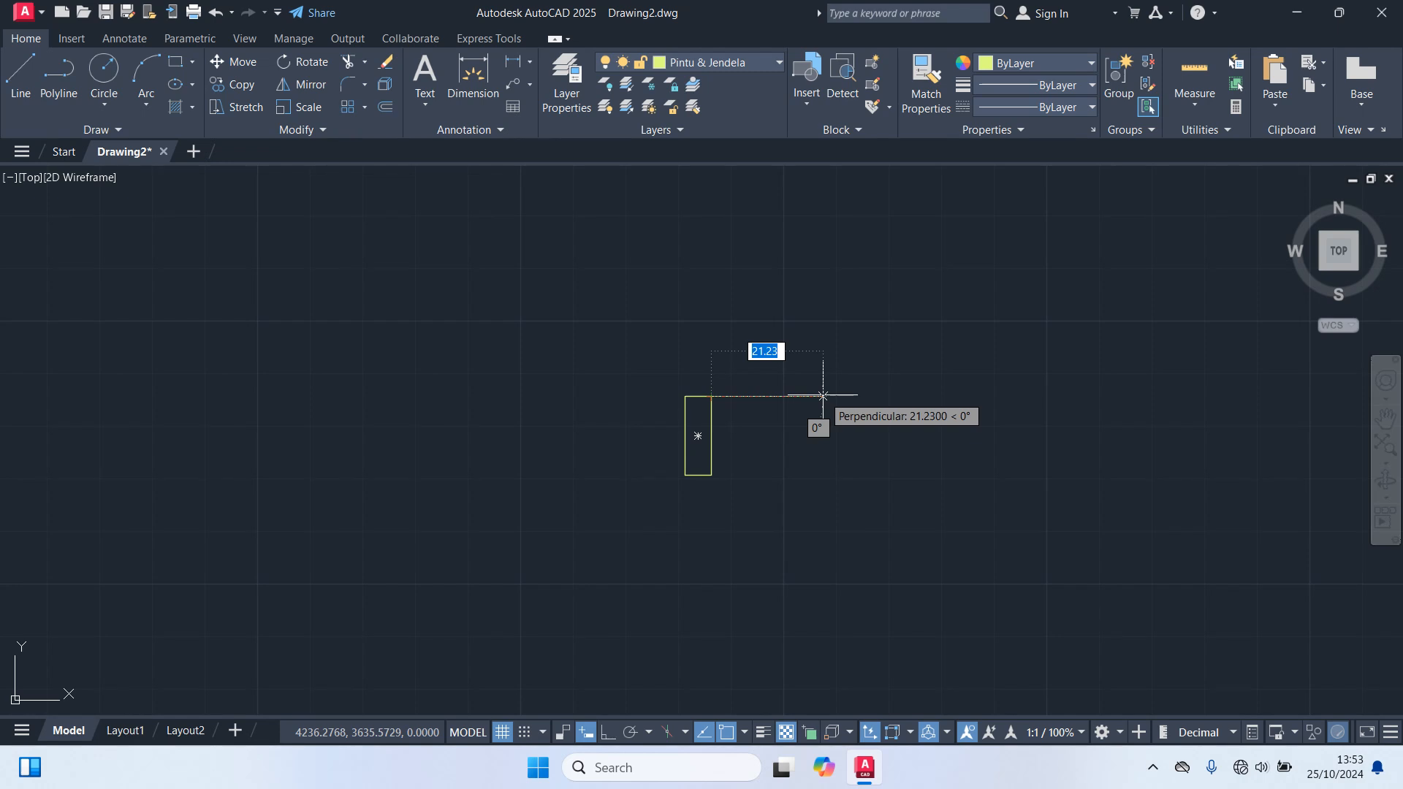
type("30")
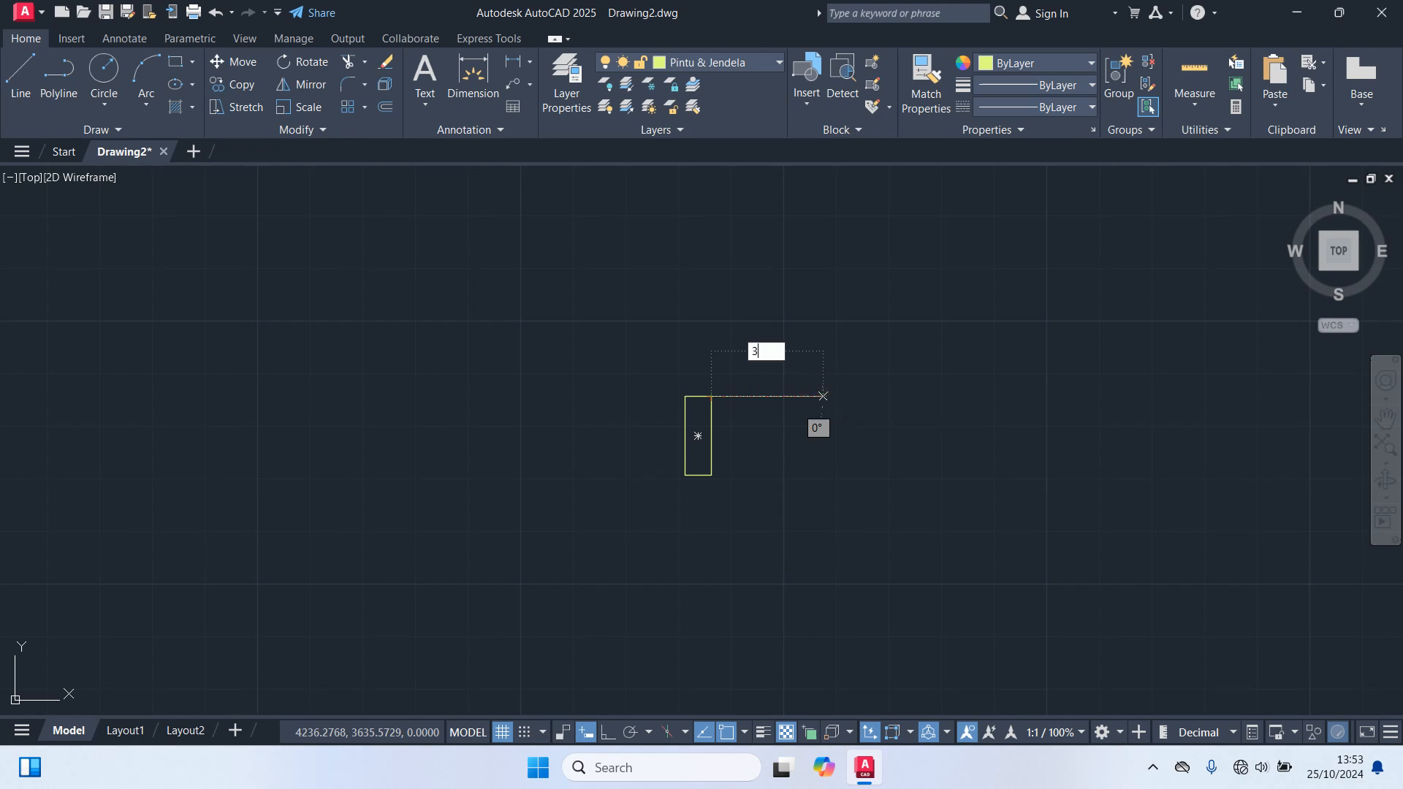
key("Return")
key("Return")
Step: Copy the 30-unit line from the rectangle's upper right corner to its lower right corner
left_click(816, 404)
left_click(772, 355)
type("m")
key("Return")
left_click(711, 396)
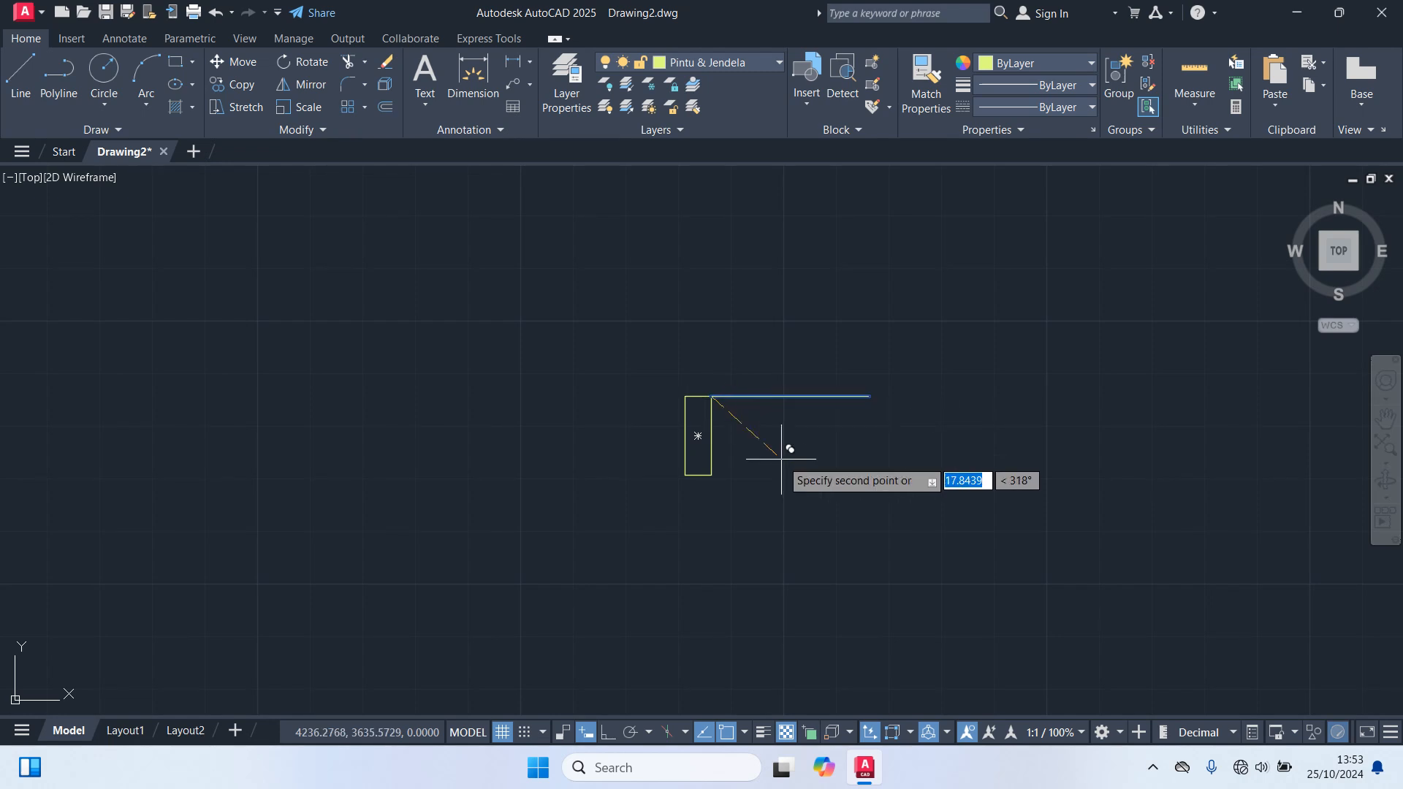
left_click(711, 475)
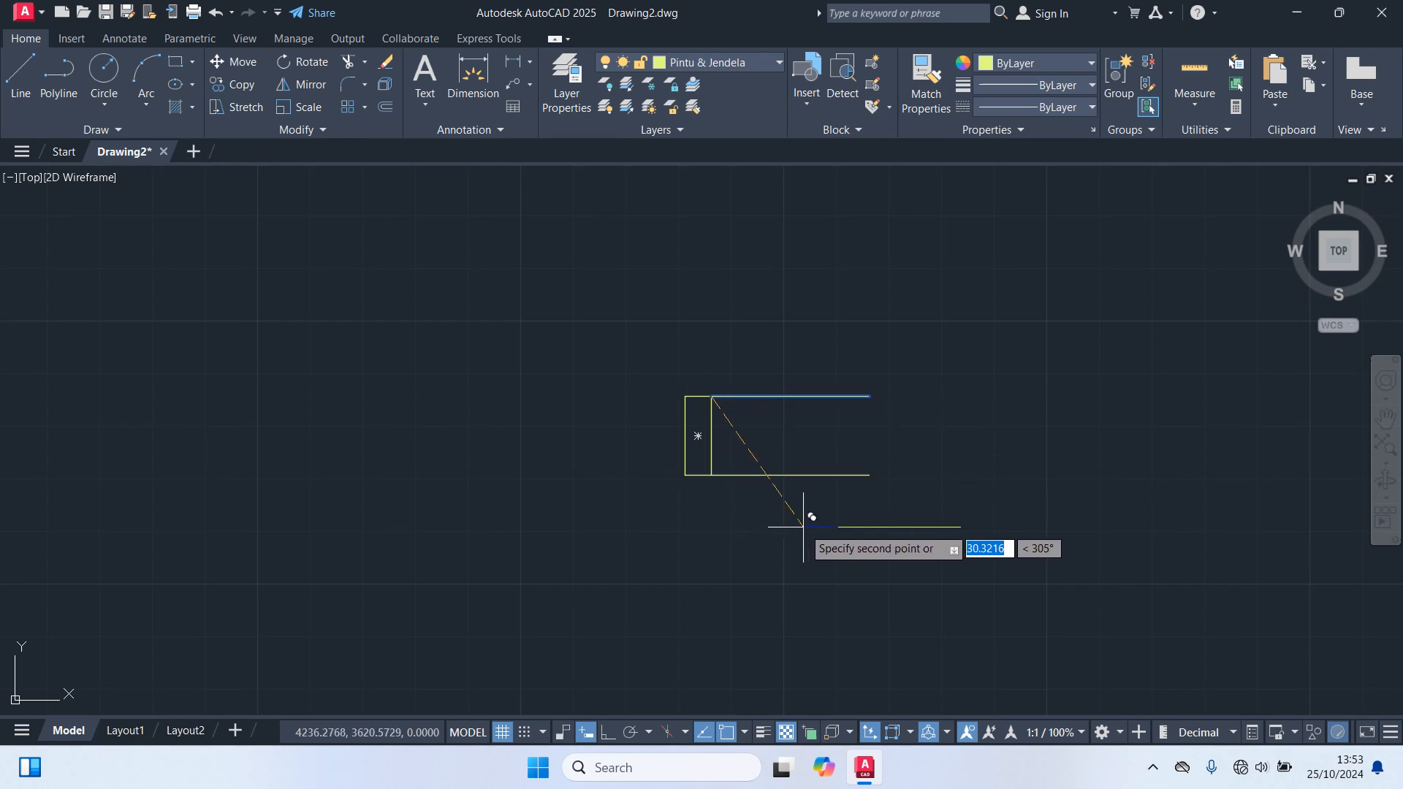
key("Escape")
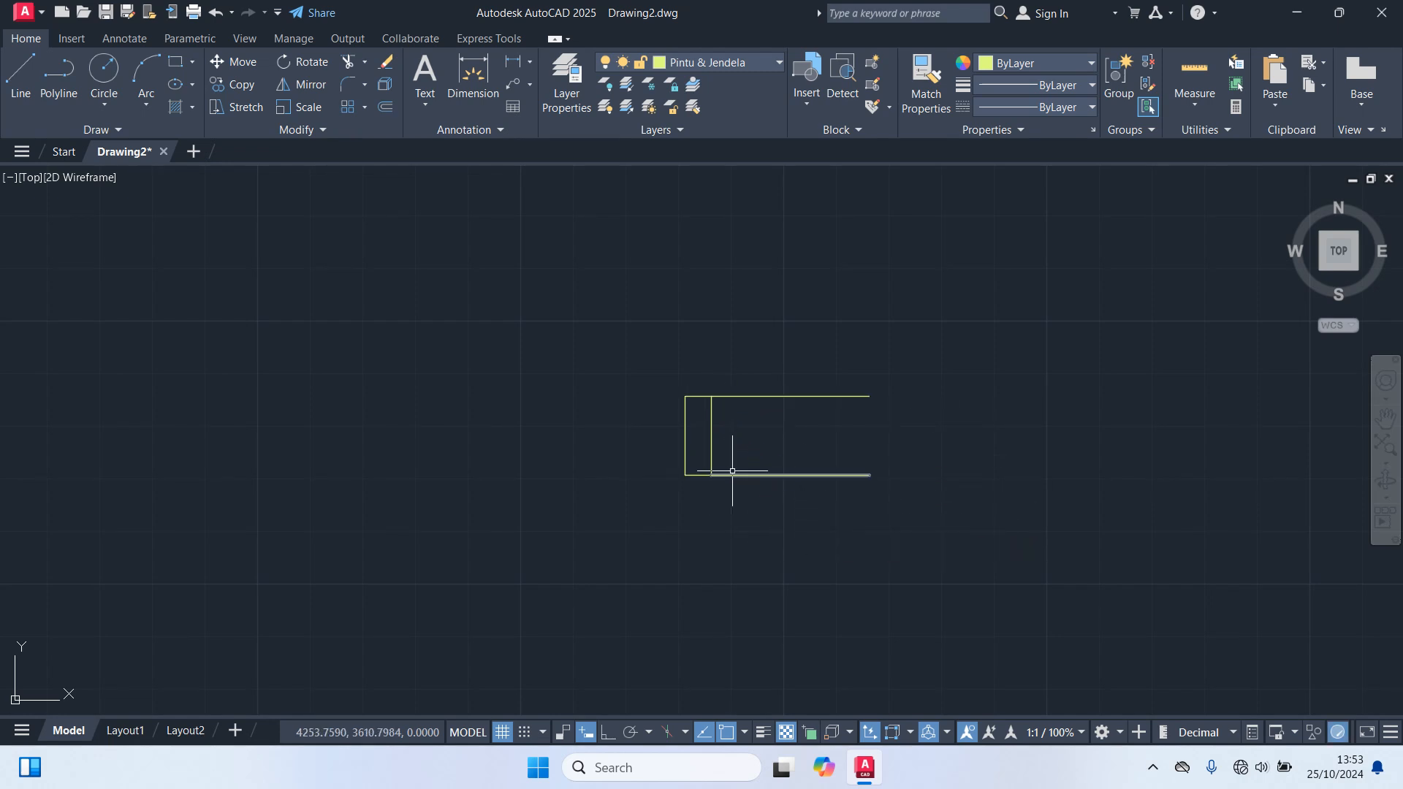
Step: Copy the small jamb rectangle from its upper left corner to the free end of the upper line
left_click(711, 443)
type("co")
key("Return")
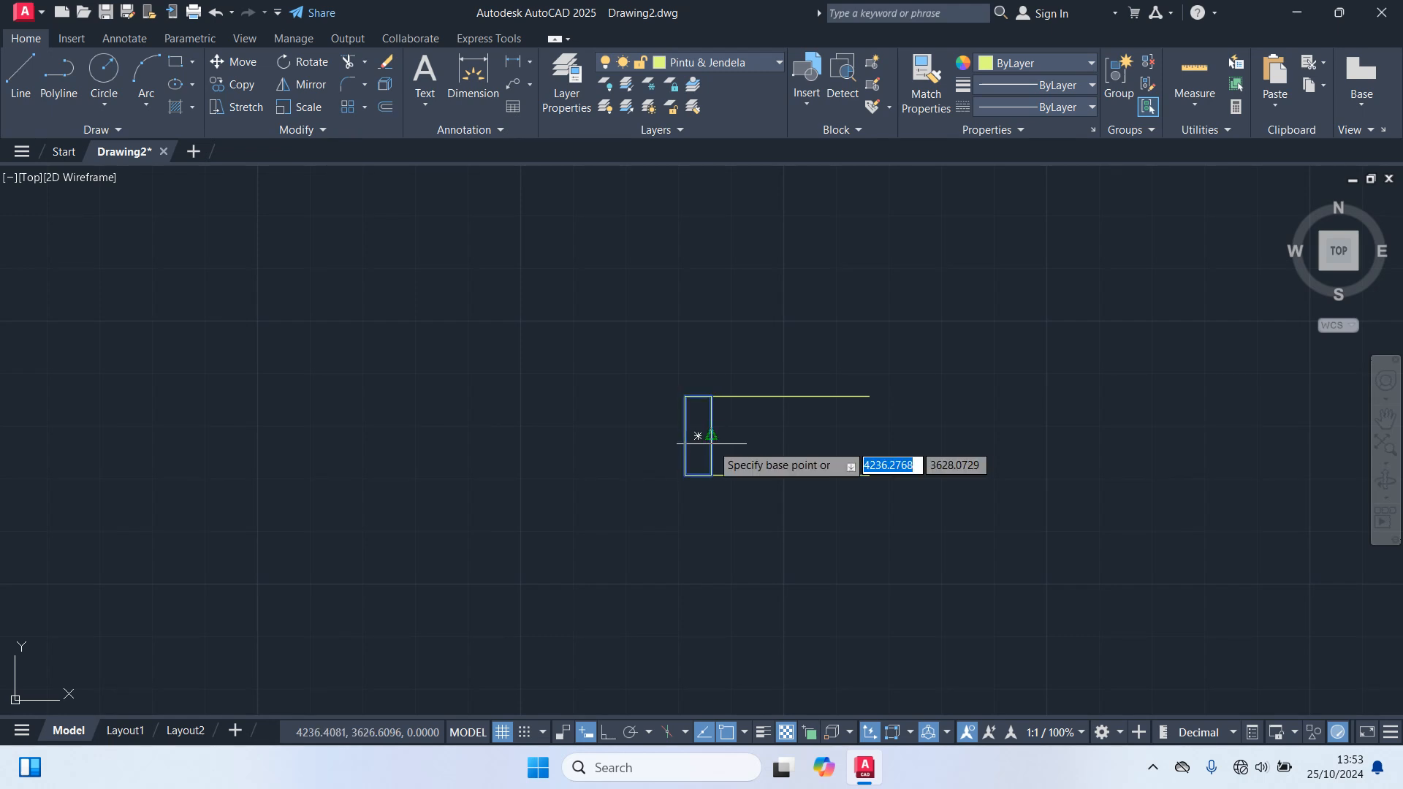
left_click(684, 396)
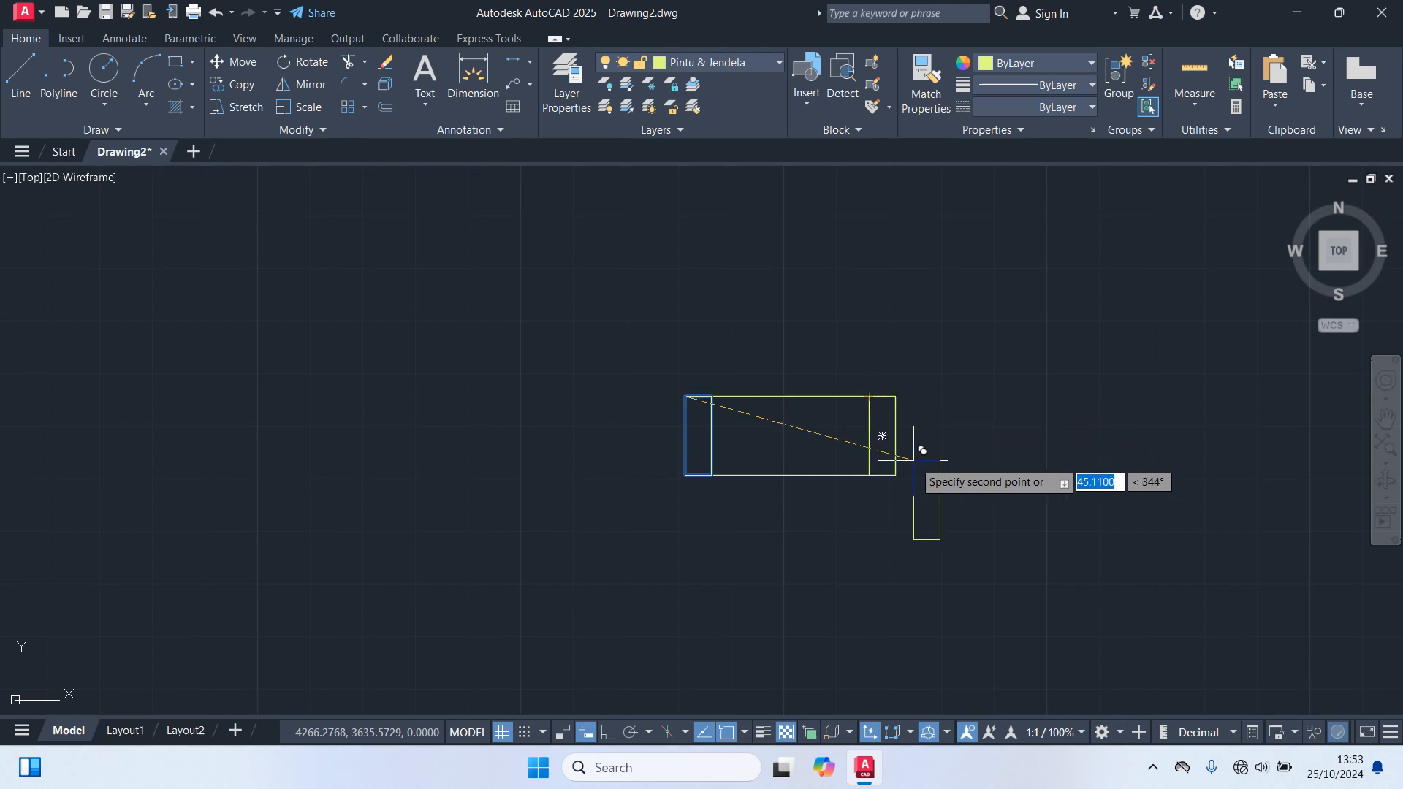
Step: Draw a horizontal line between the facing edge midpoints of the two jambs as the glass line of the small window
left_click(887, 473)
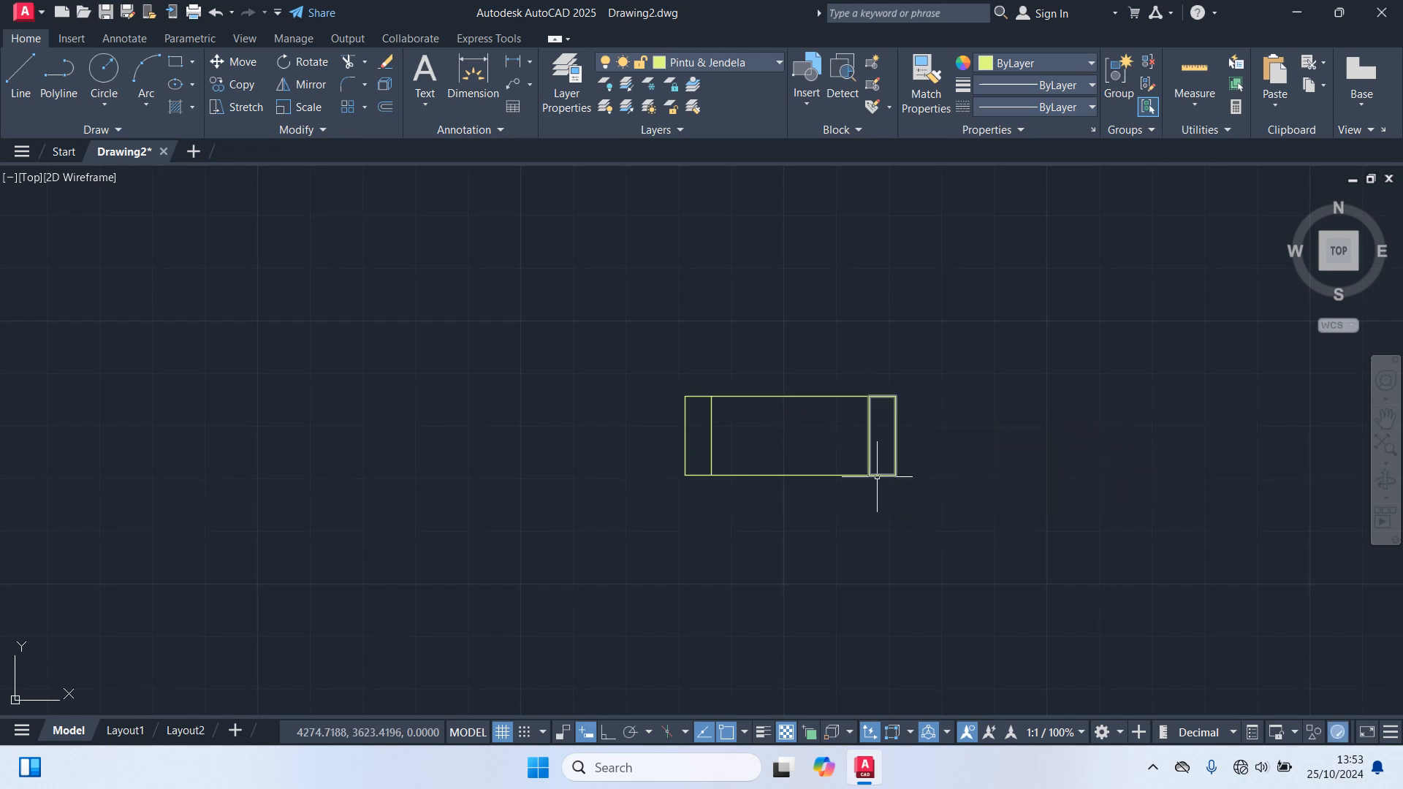
type("l")
key("Return")
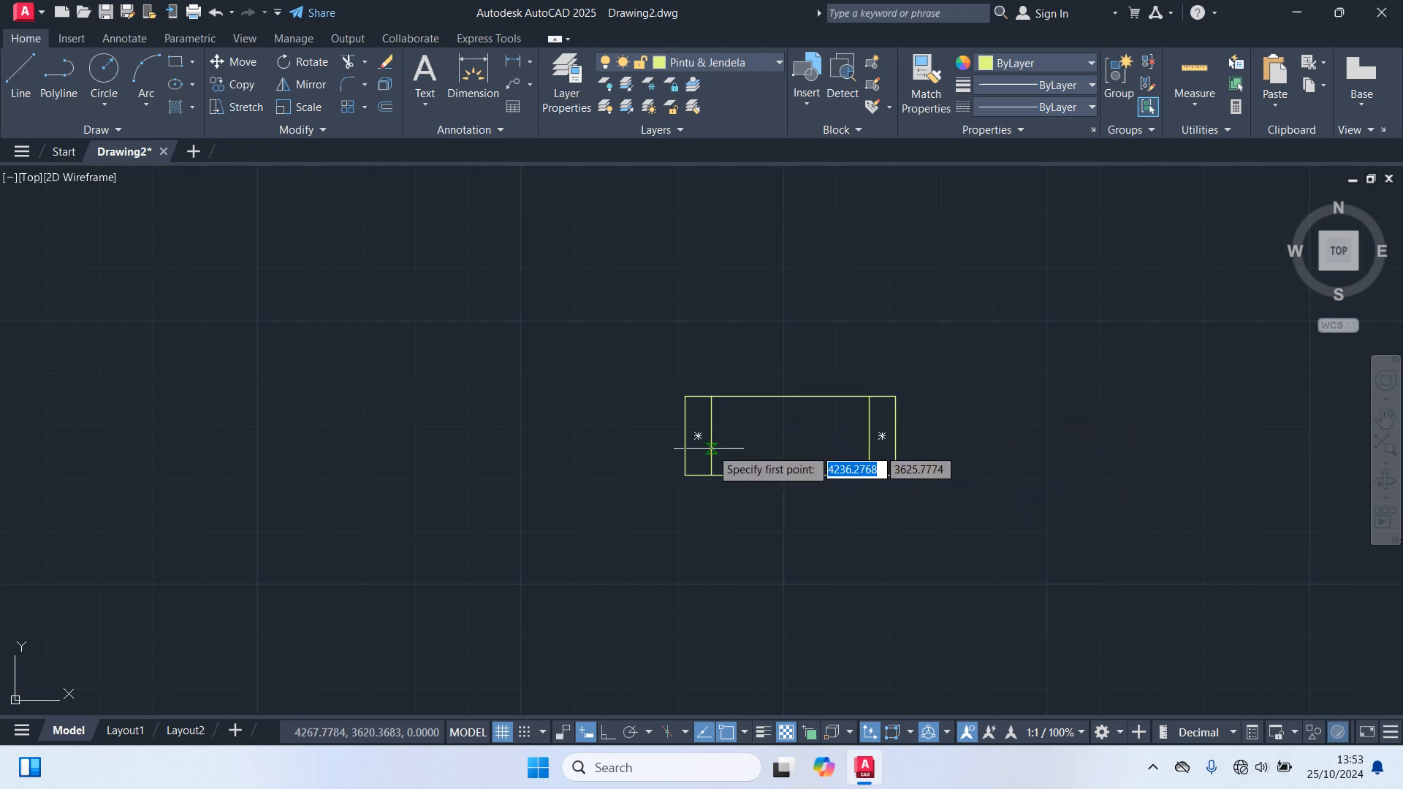
left_click(697, 436)
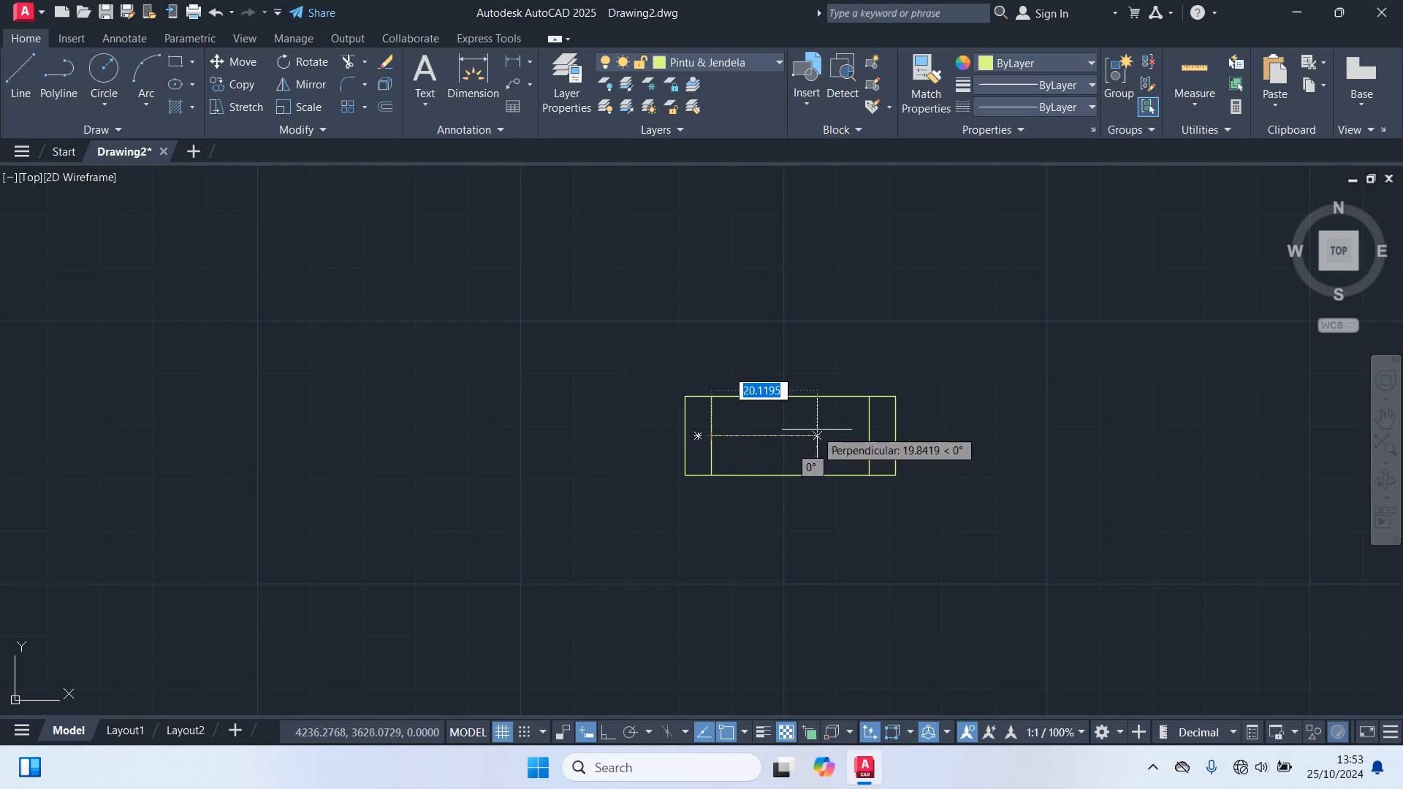
left_click(882, 436)
key("Return")
Step: Copy the small window's left jamb rectangle straight down by about 35 units
left_click(685, 474)
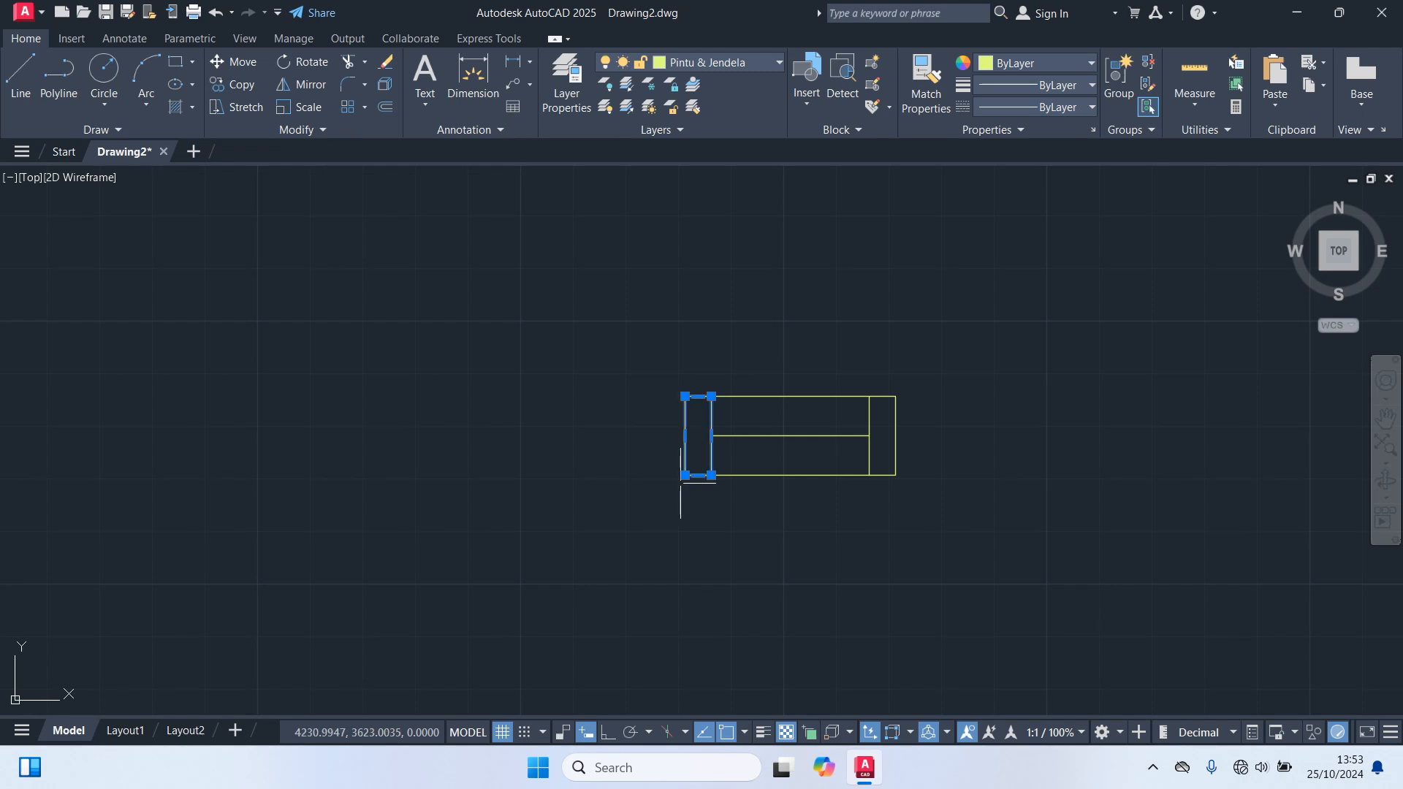
type("co")
key("Return")
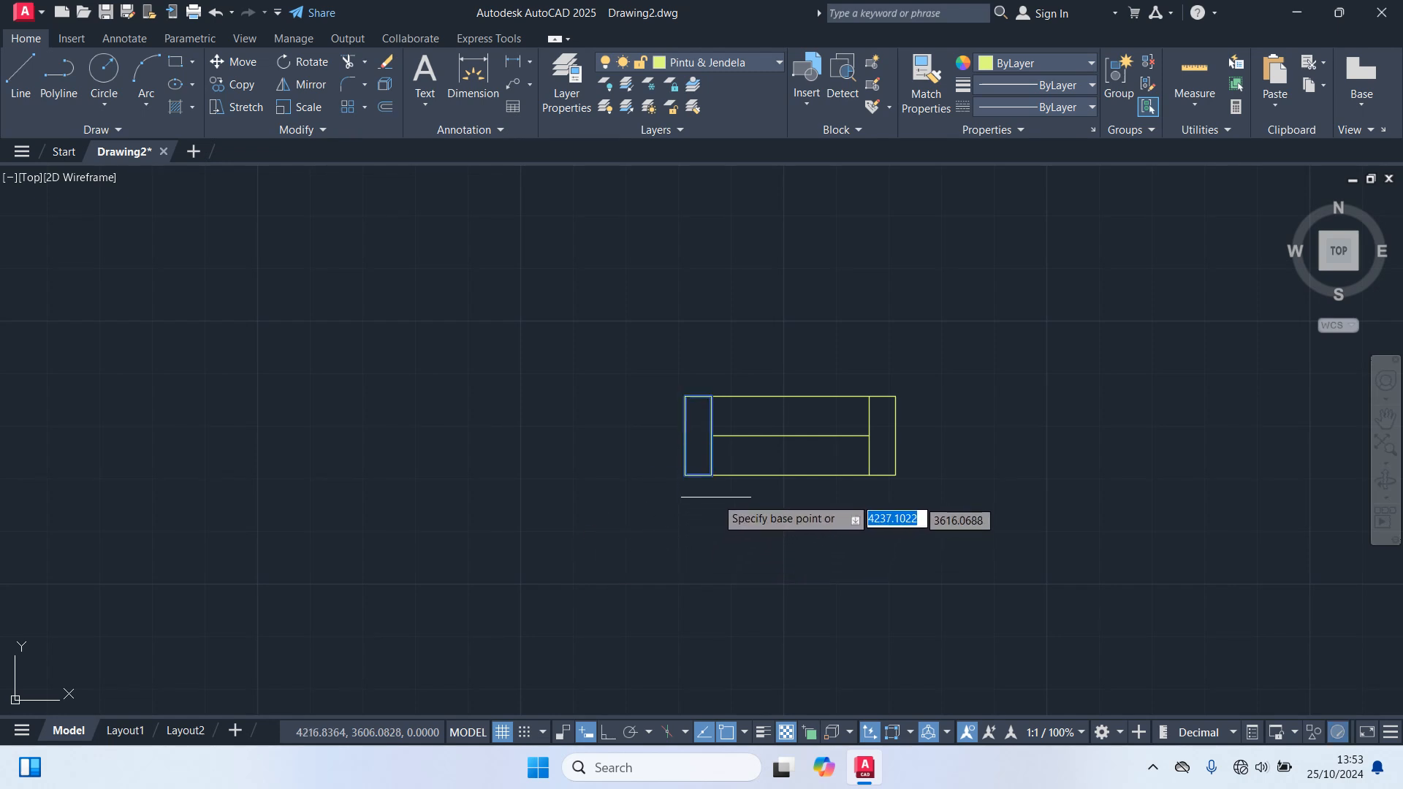
left_click(684, 397)
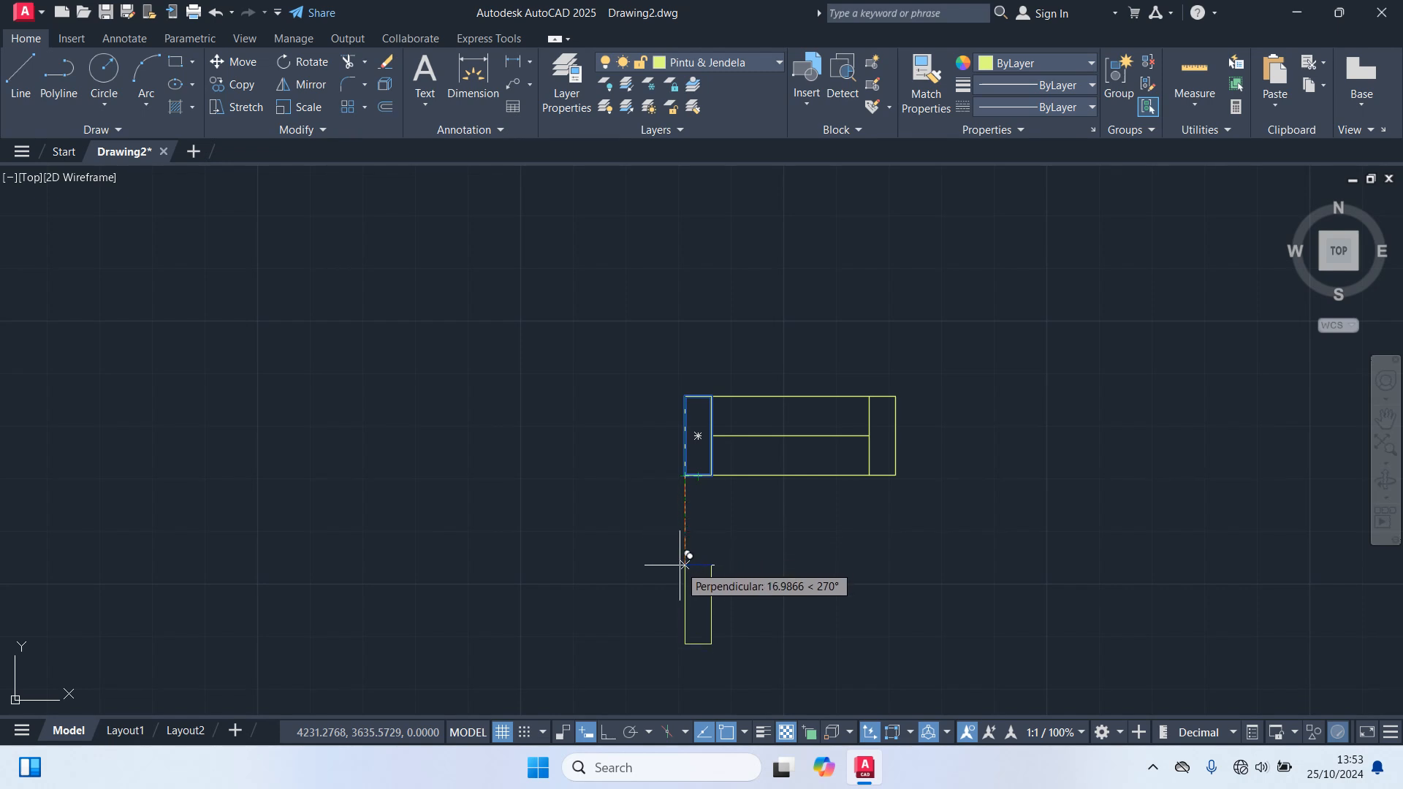
left_click(685, 581)
key("Escape")
Step: Draw a horizontal line 60 units long outward from the copied jamb's upper right corner
middle_click_drag(793, 615, 772, 524)
type("l")
key("Return")
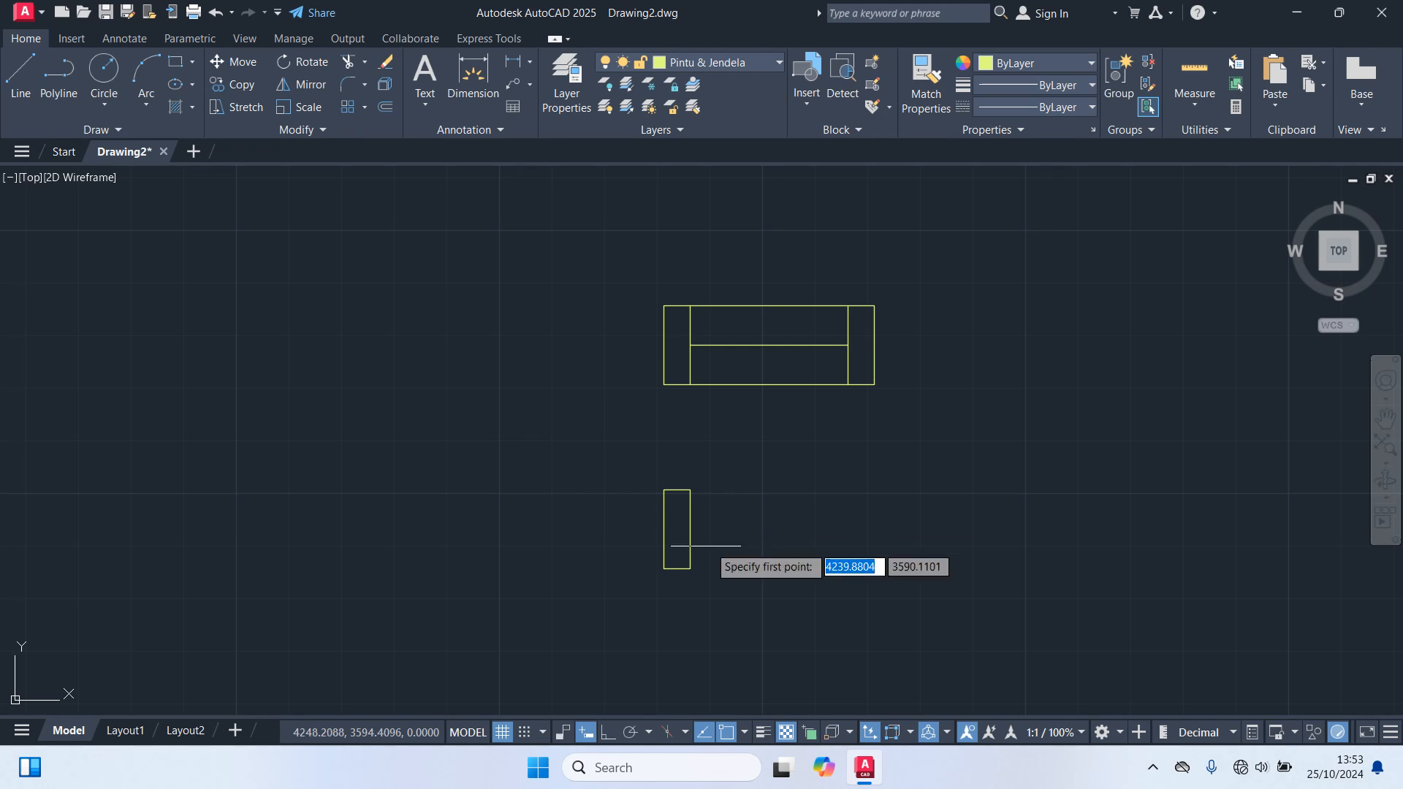
left_click(689, 490)
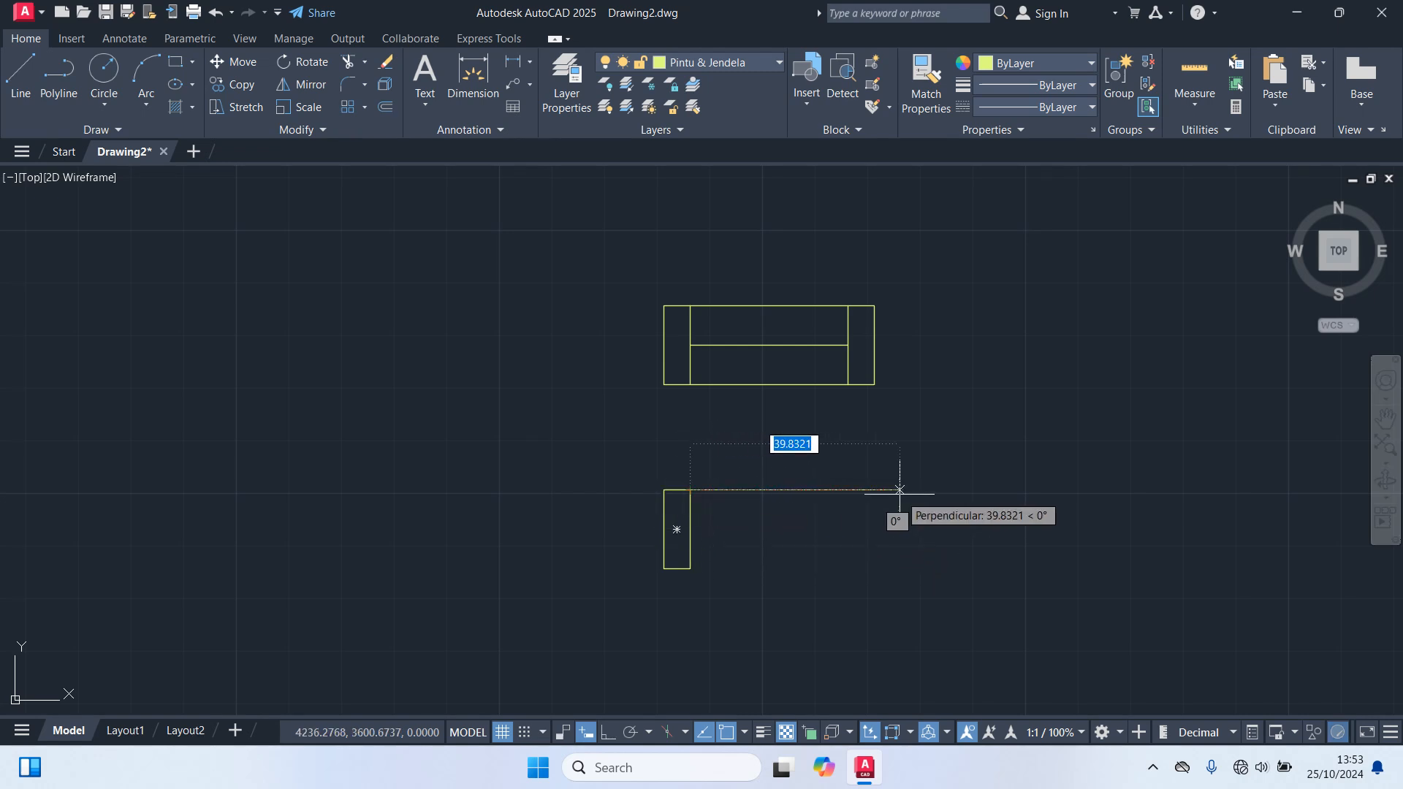
type("60")
key("Return")
key("Return")
Step: Copy the 60-unit line from the jamb's upper right corner to its lower right corner
left_click(819, 489)
type("m")
key("Return")
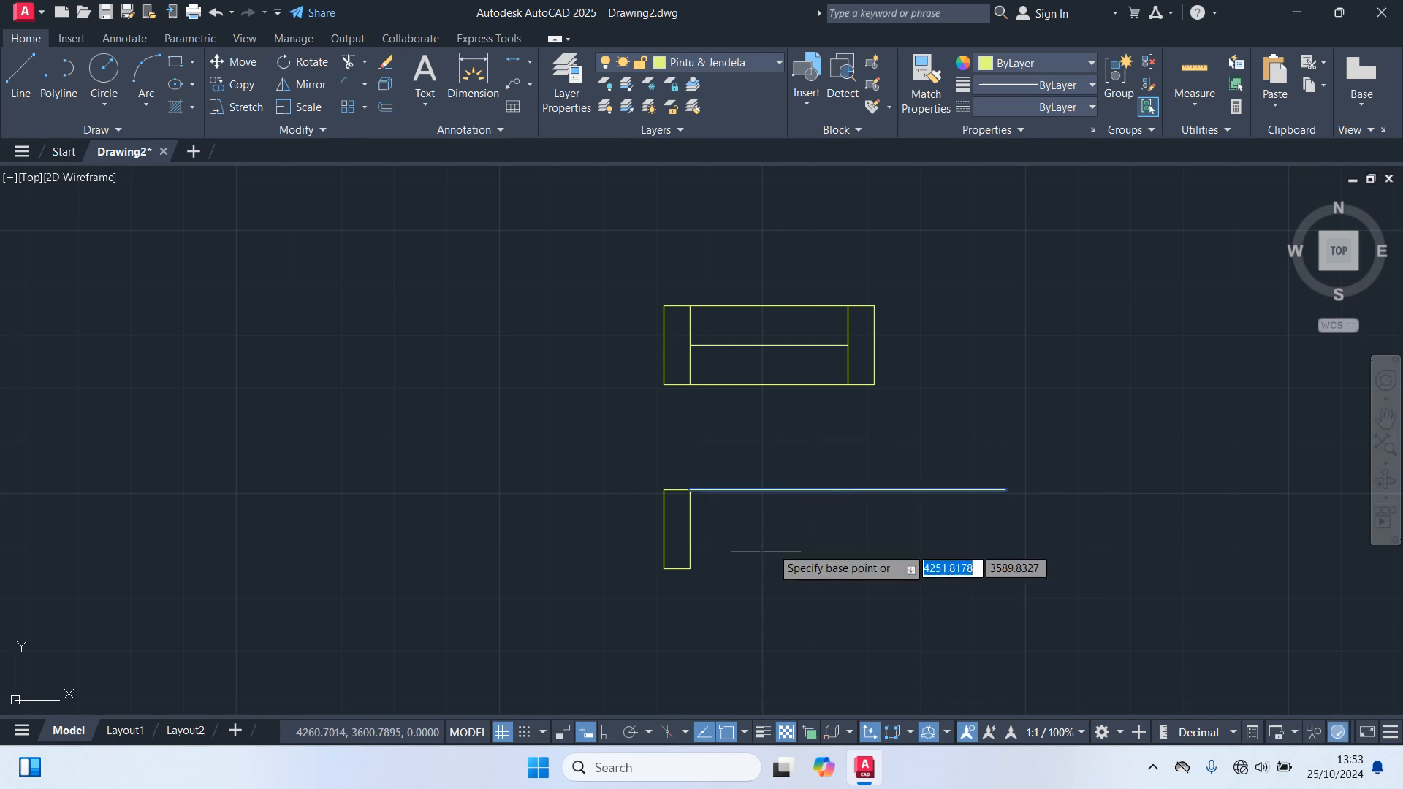
left_click(690, 489)
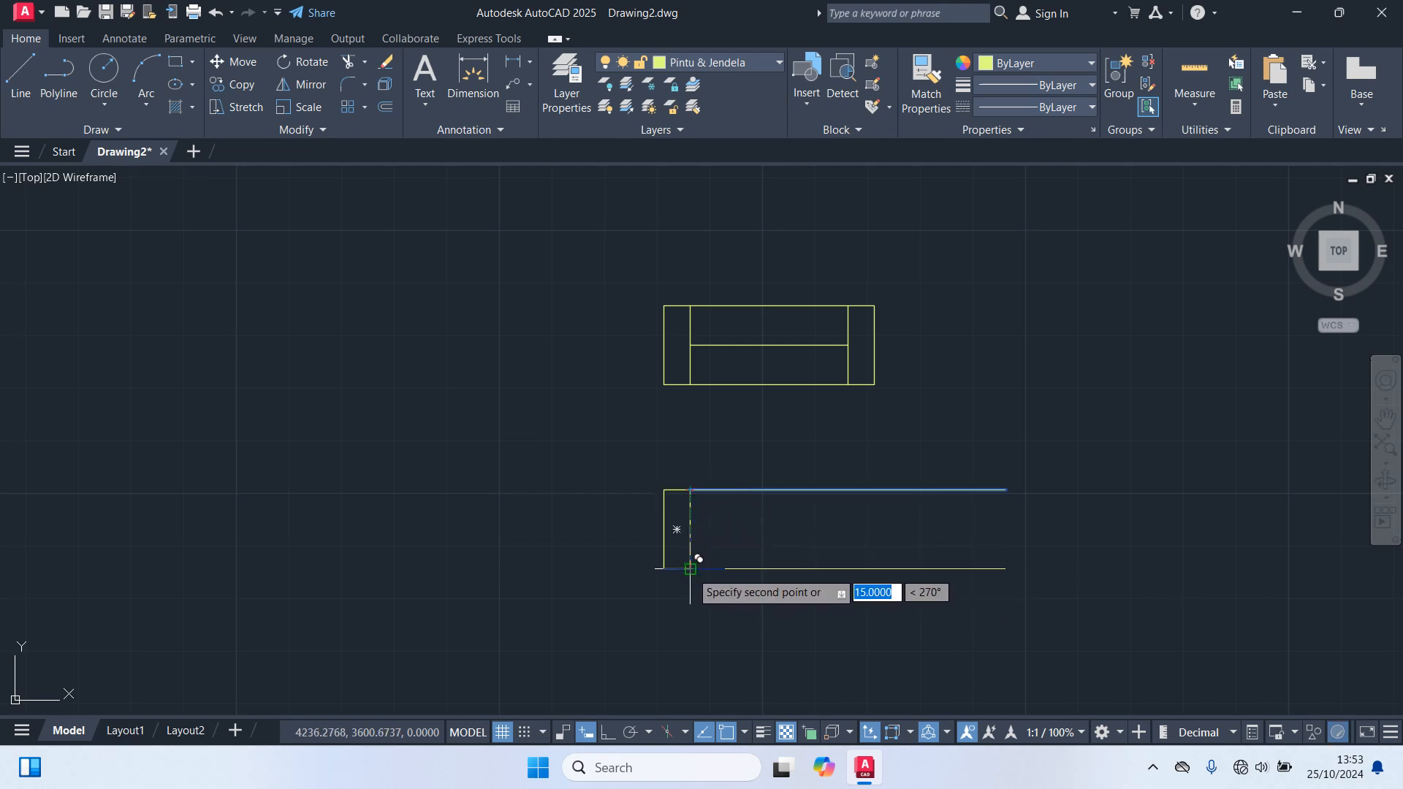
key("Escape")
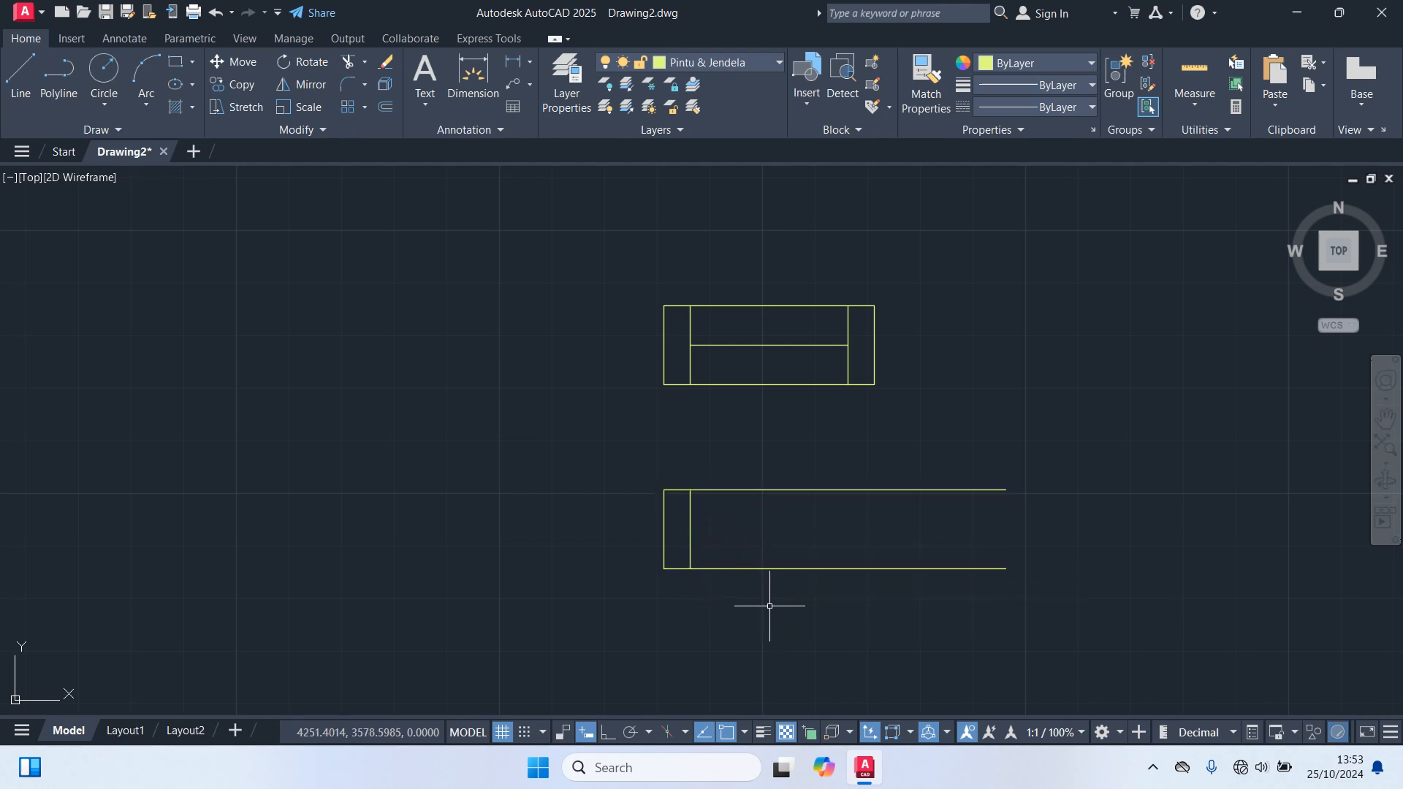
Step: Copy the lower jamb rectangle from its upper left corner to the free end of the upper 60-unit line
left_click(688, 534)
type("COI")
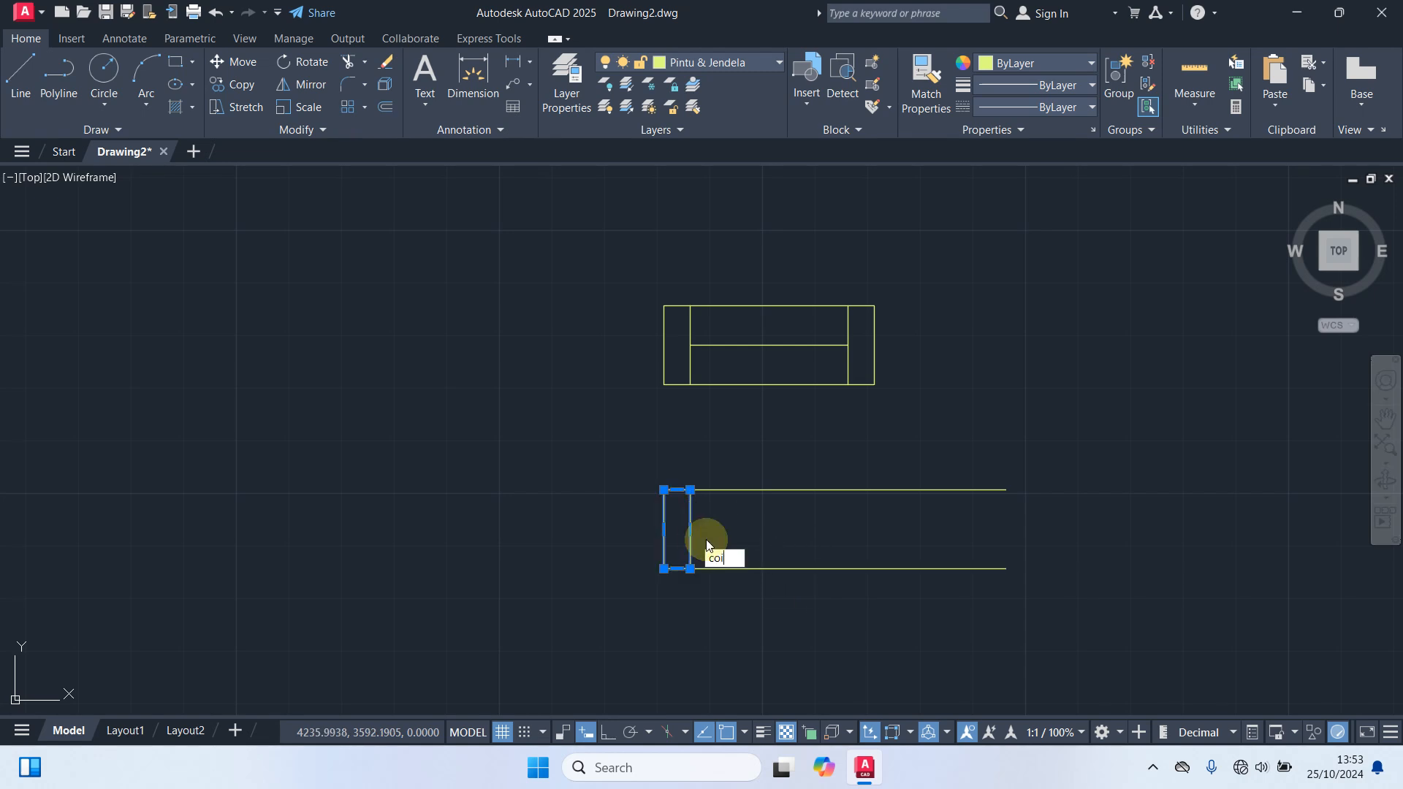
key("BackSpace")
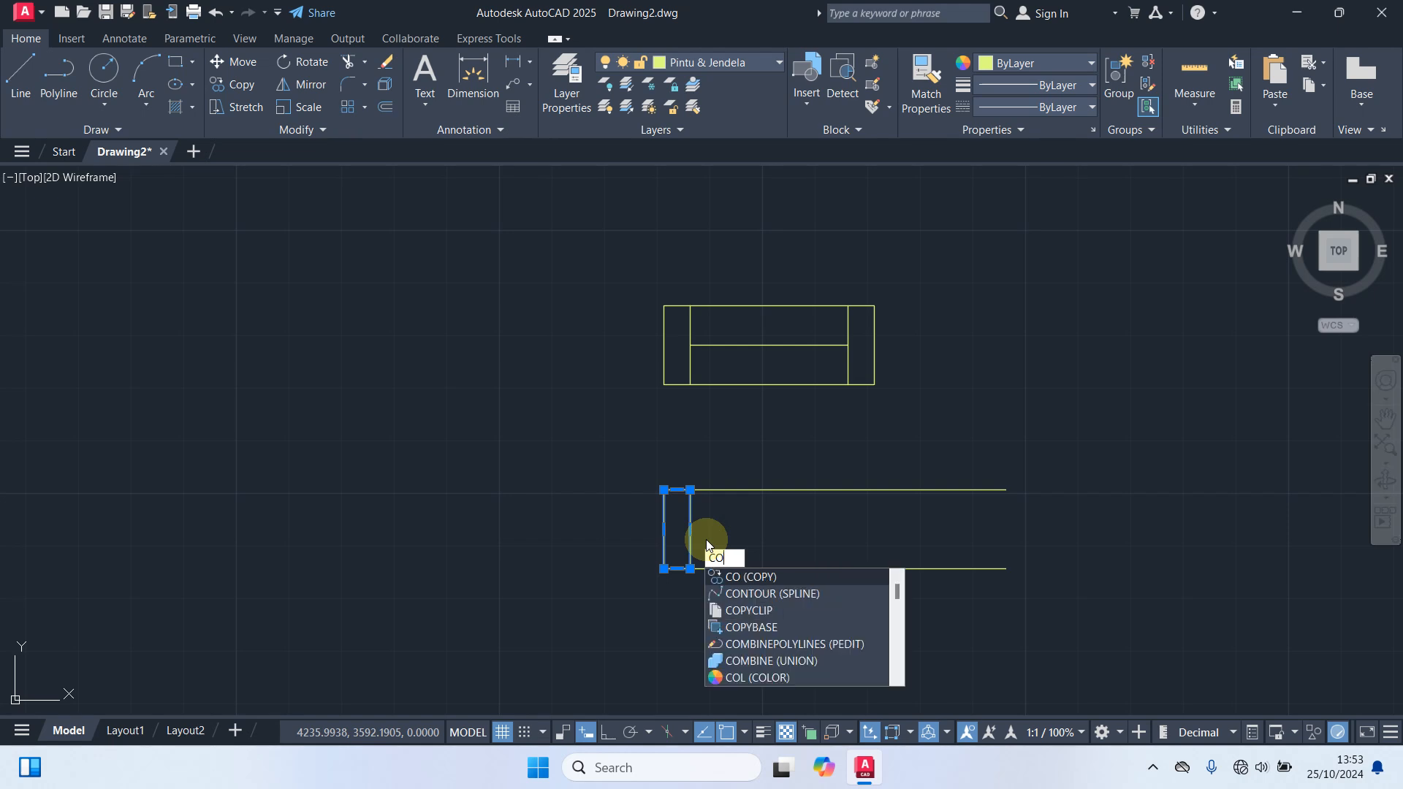
key("Return")
left_click(663, 490)
left_click(1005, 490)
key("Escape")
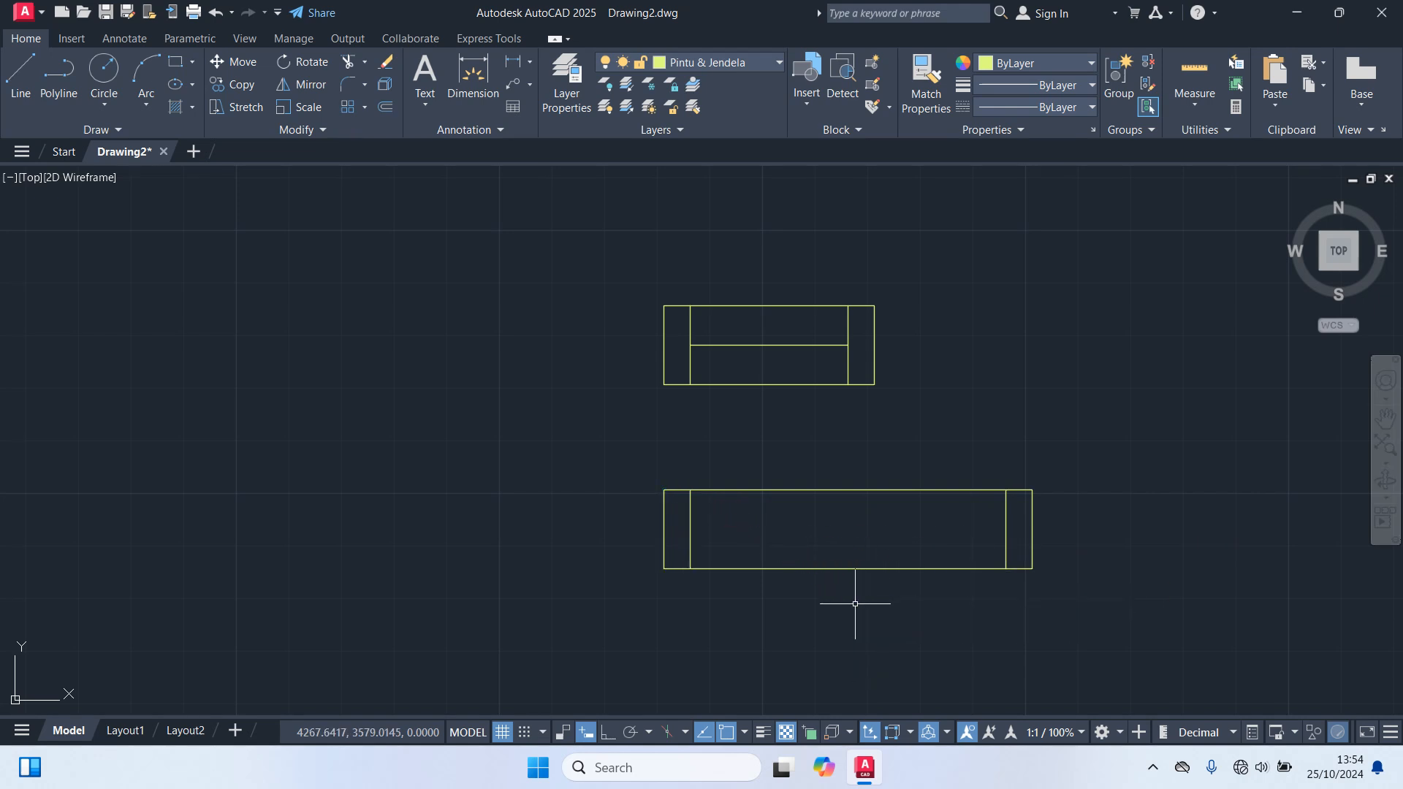
Step: Draw the glass line of the lower window between the facing edge midpoints of its two jambs
type("l")
key("Return")
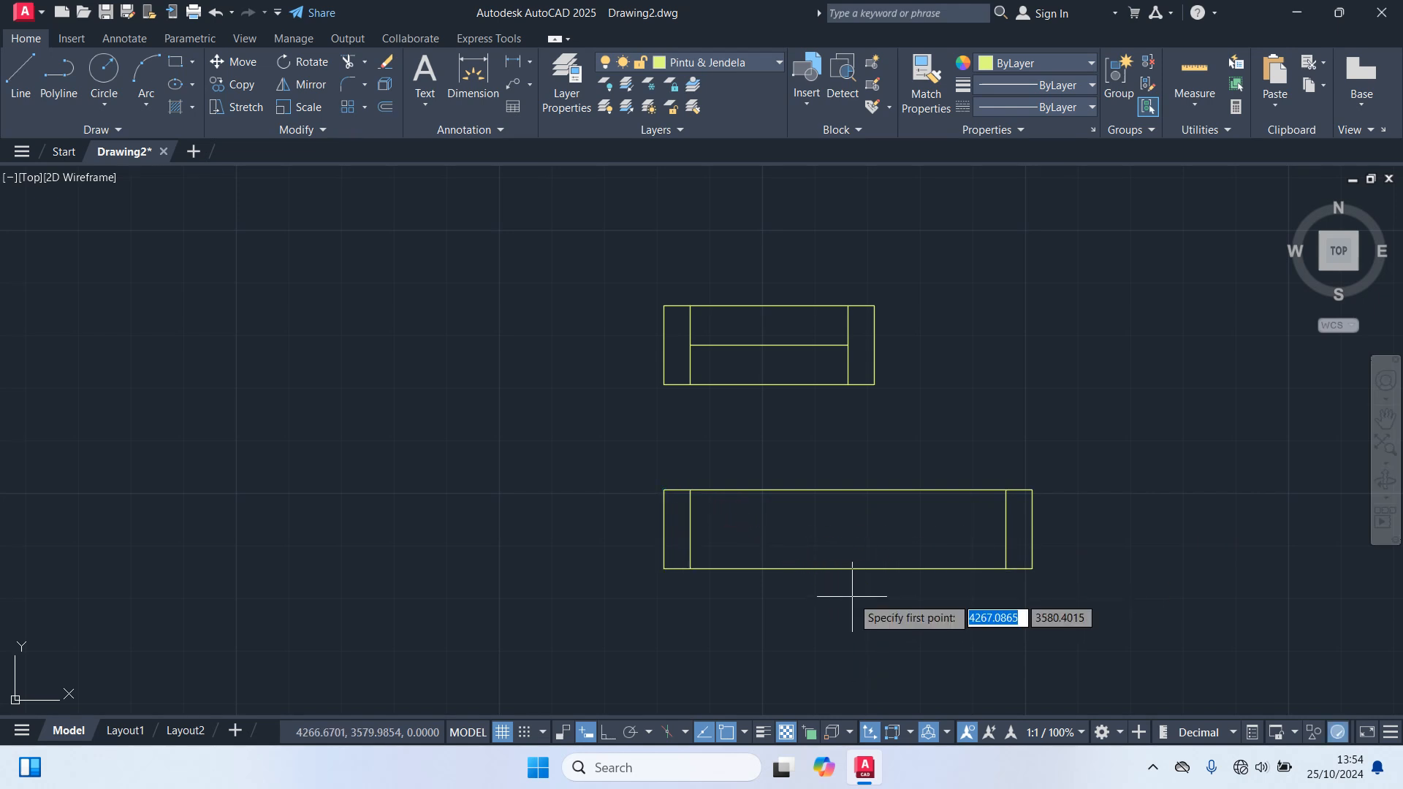
left_click(677, 529)
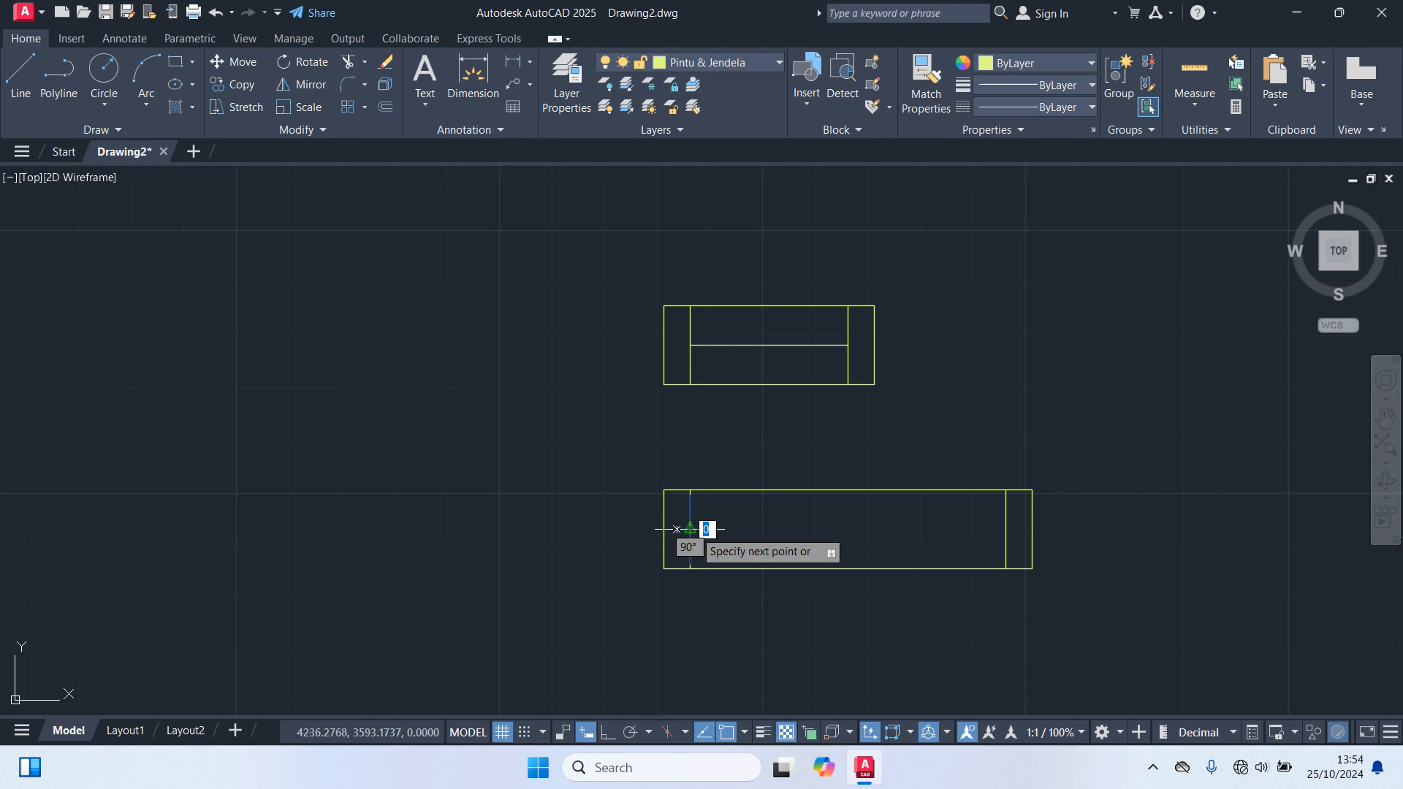
left_click(1005, 529)
key("Escape")
Step: Copy the lower window's lines and right jamb 65 units to the right to form a second bay sharing the middle jamb
middle_click_drag(811, 610, 545, 594)
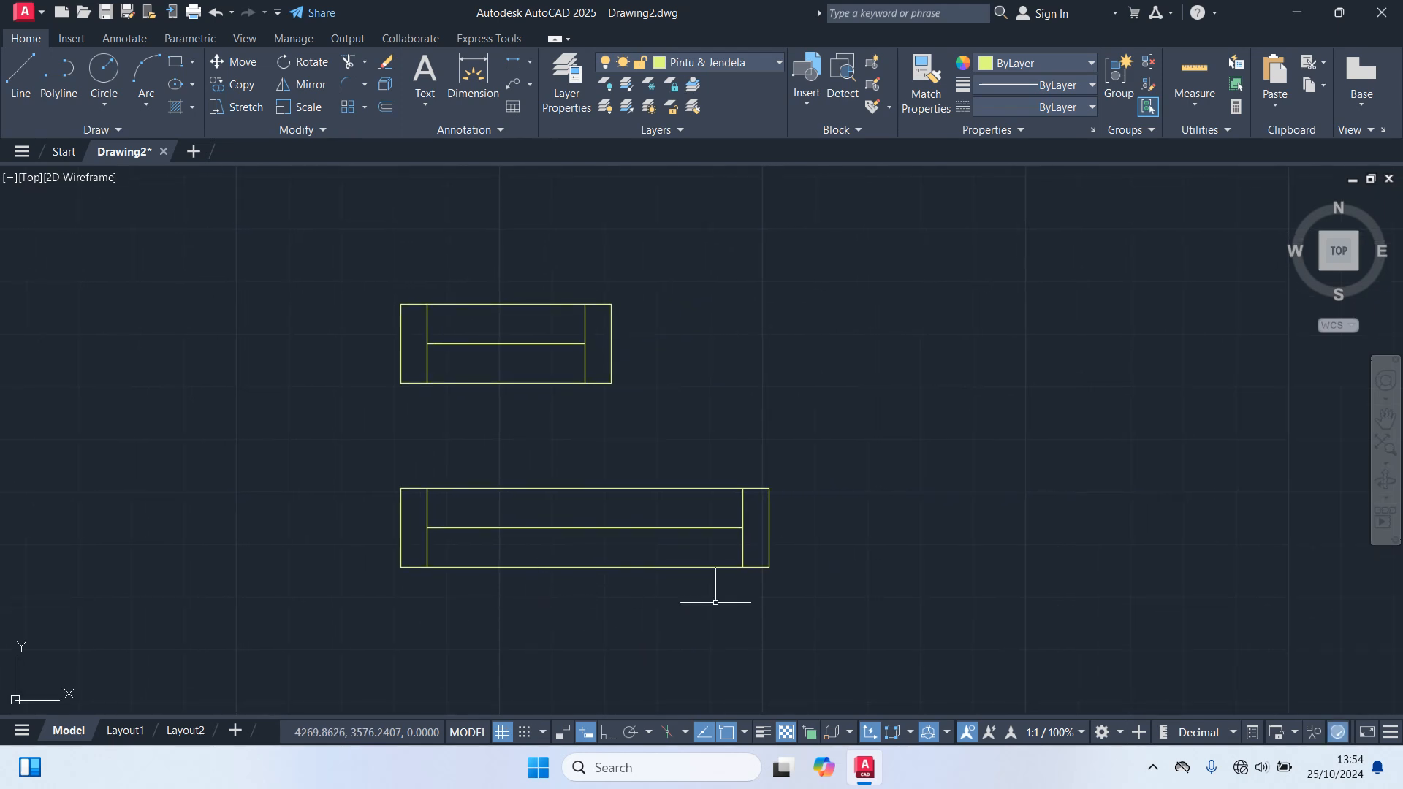
left_click(824, 594)
left_click(593, 462)
type("co")
key("Return")
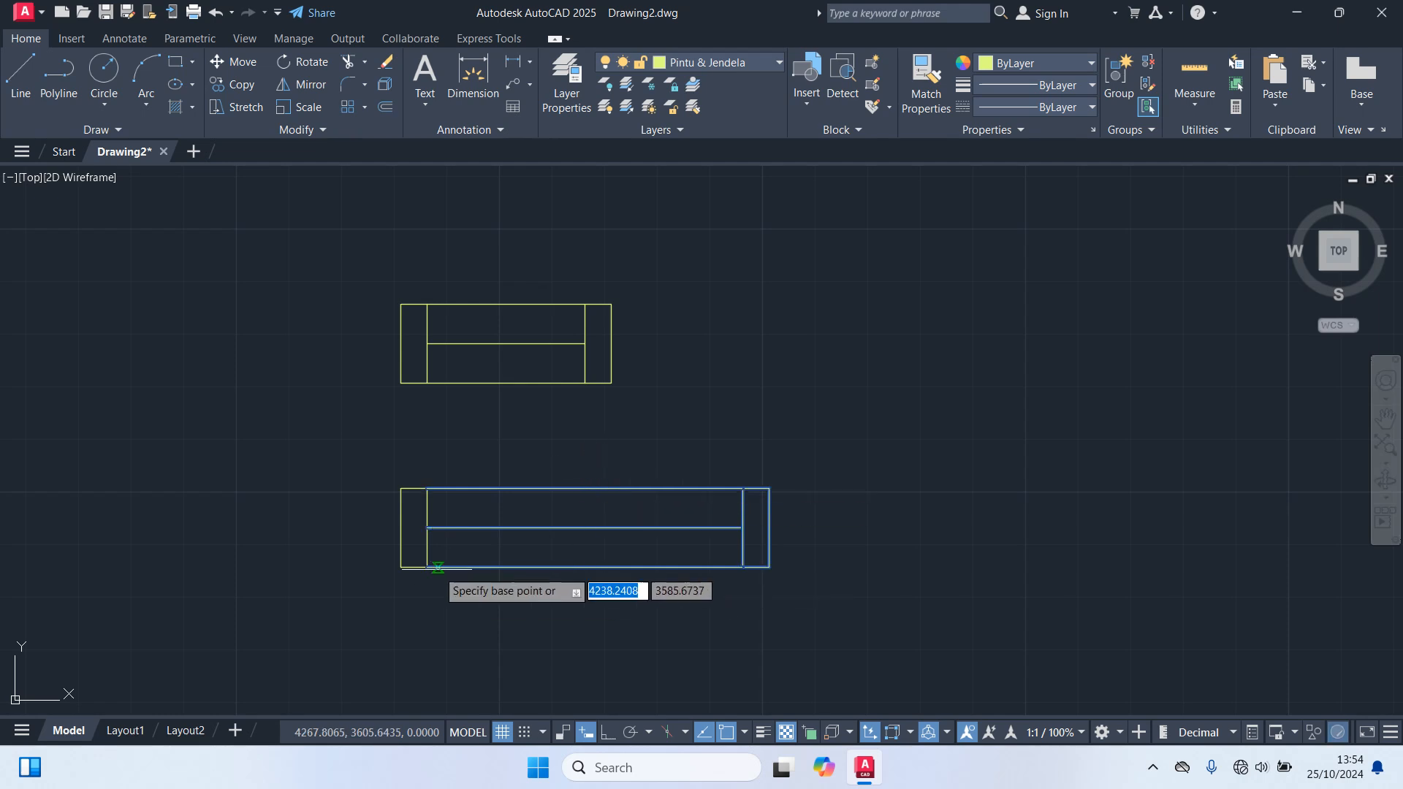
left_click(427, 488)
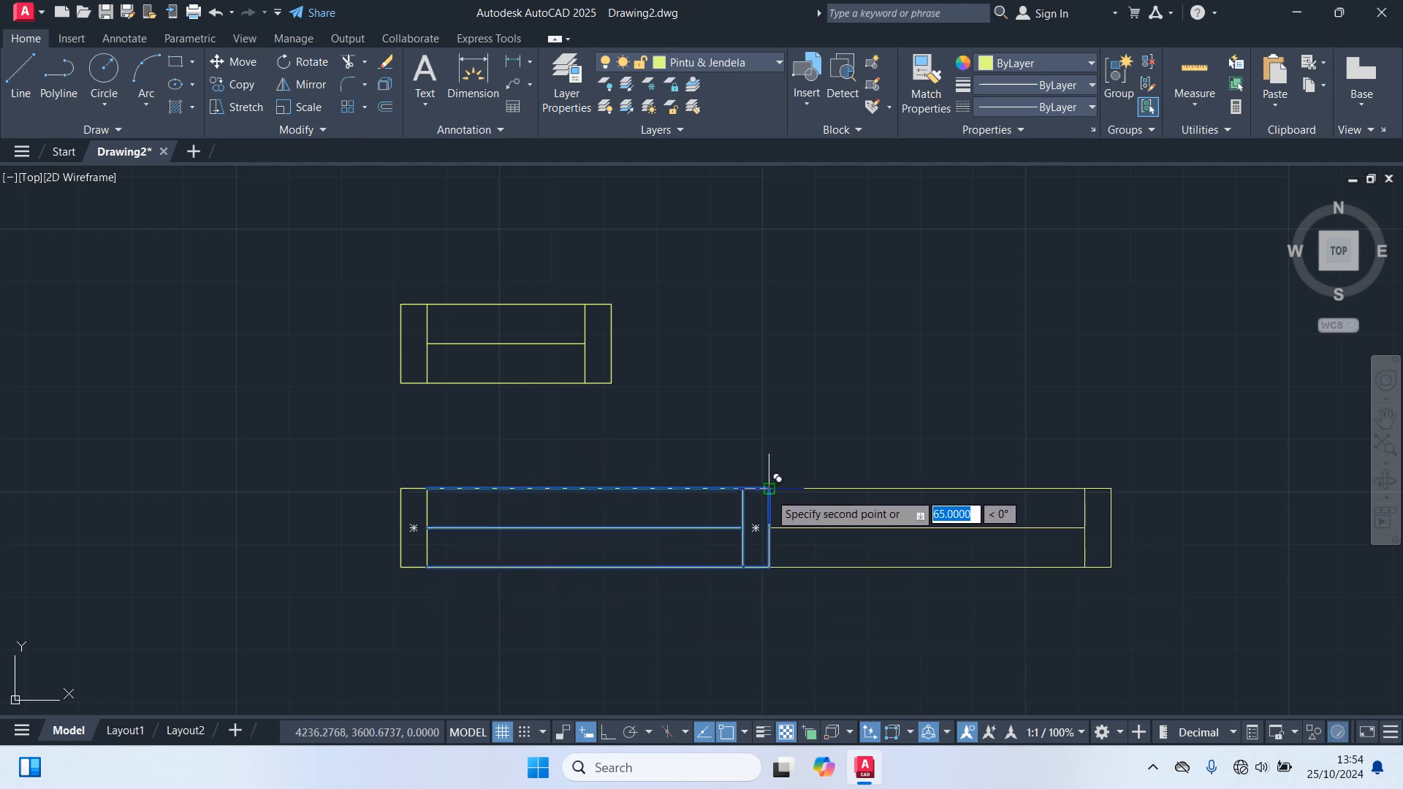
key("Escape")
Step: Define the small single window as the block Jendela 1, with its base point at the midpoint of the glass line
scroll(782, 566, "down", 2)
middle_click_drag(678, 415, 518, 380)
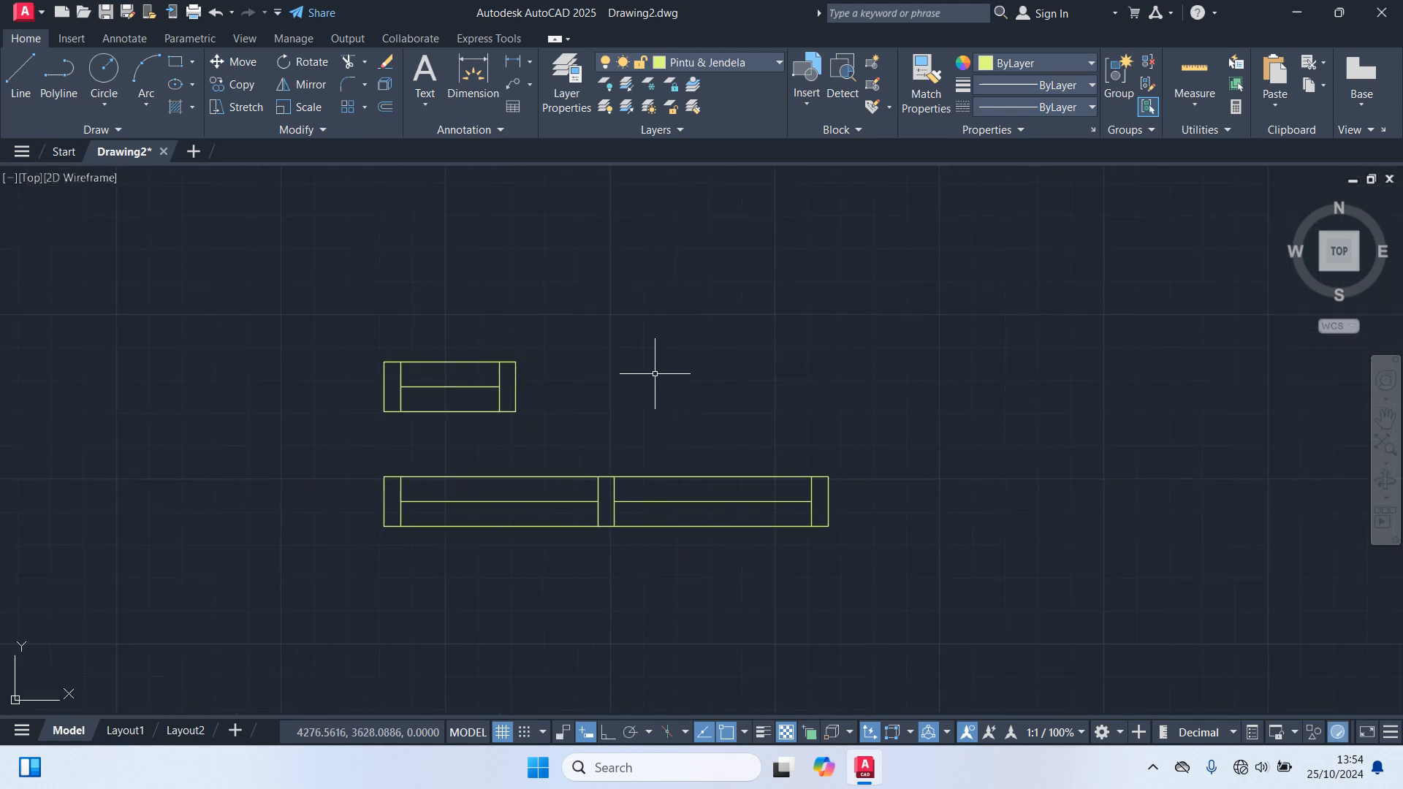
type("b")
key("Return")
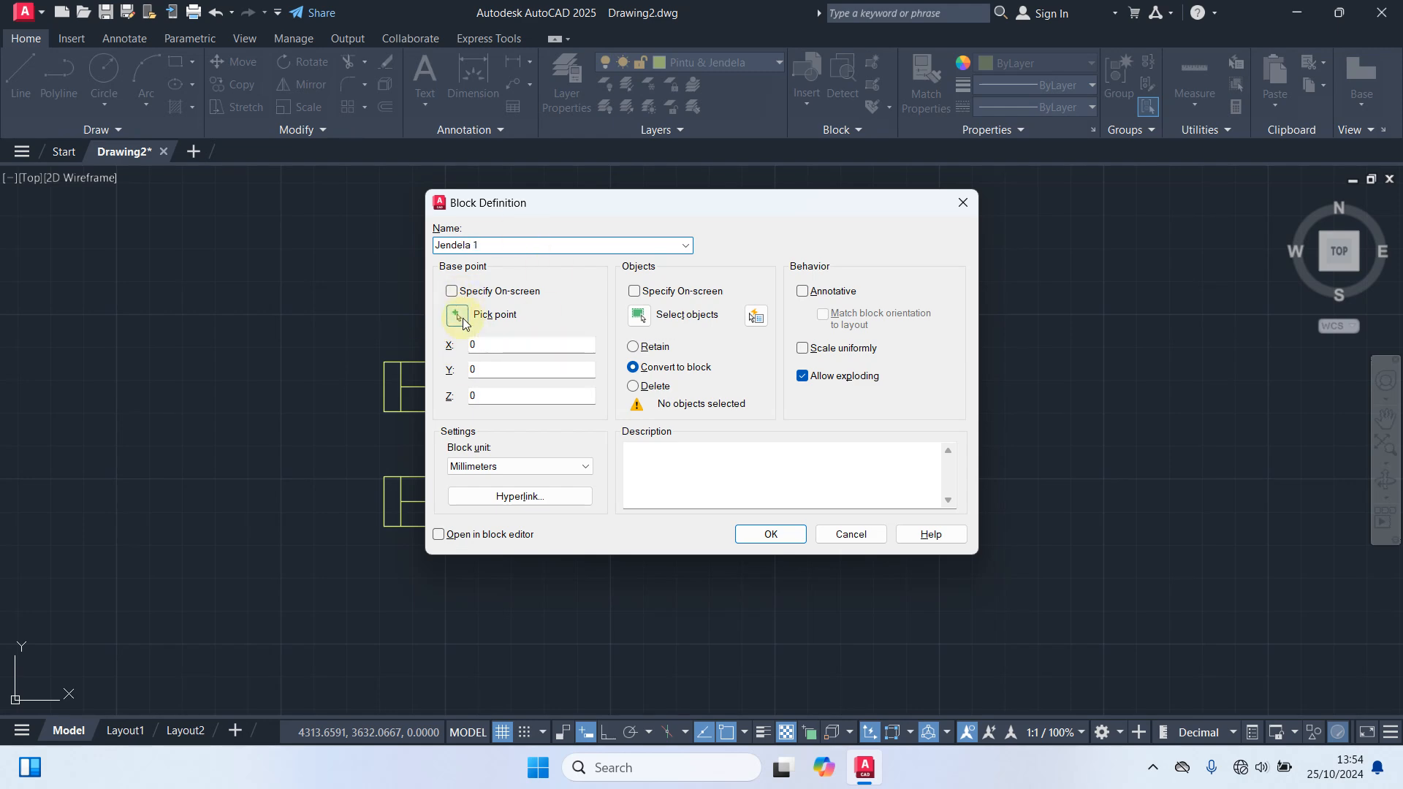
left_click(457, 315)
left_click(450, 386)
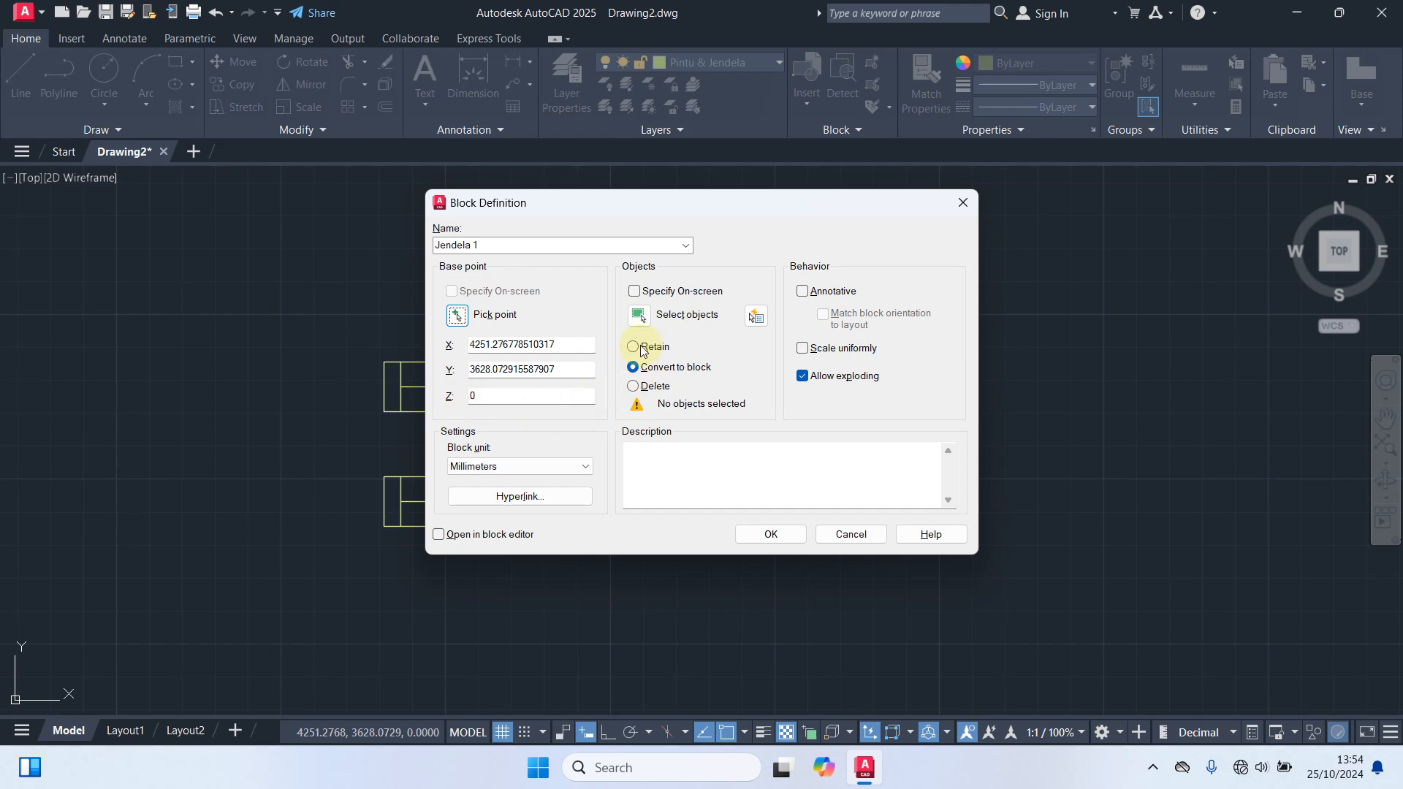
left_click(639, 315)
left_click(558, 431)
left_click(308, 305)
key("Return")
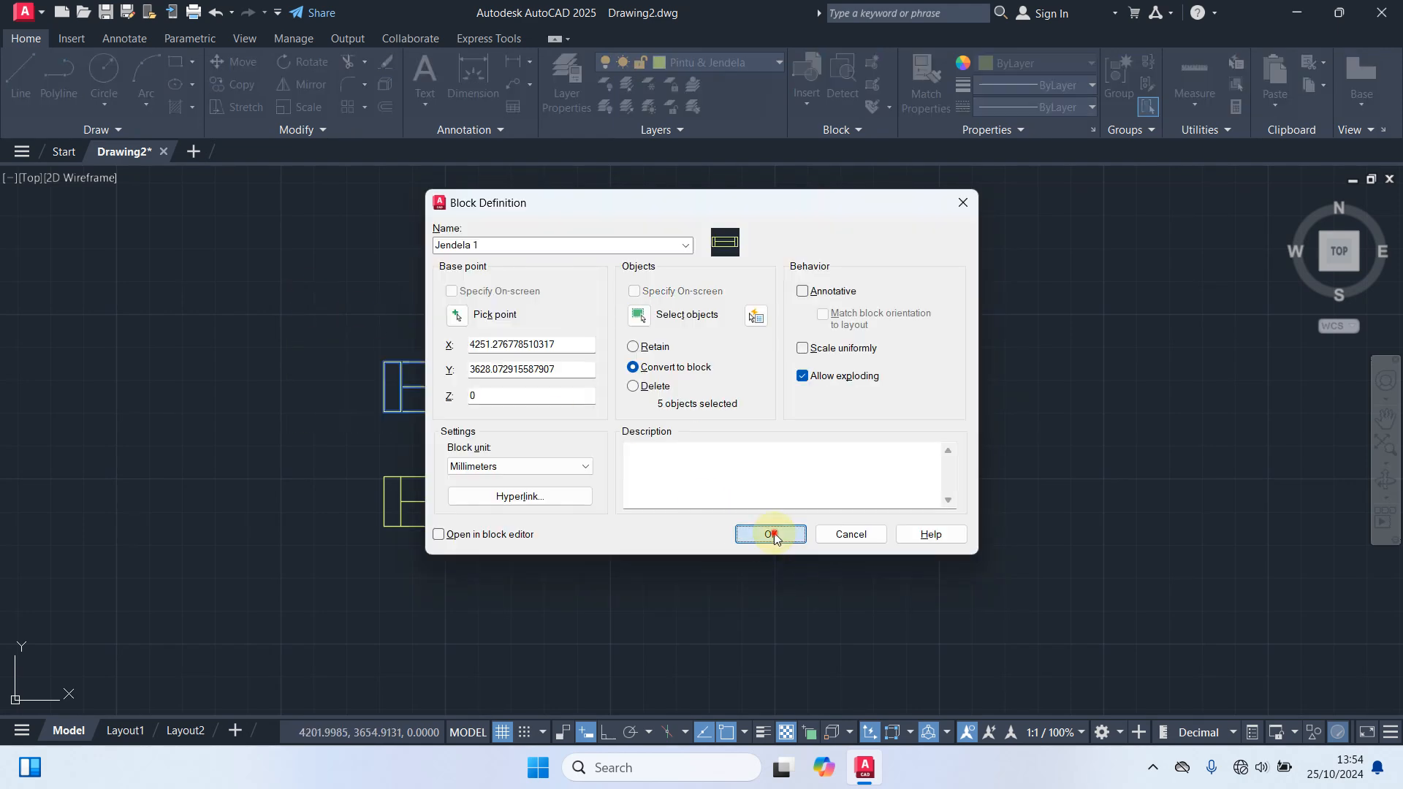
left_click(772, 536)
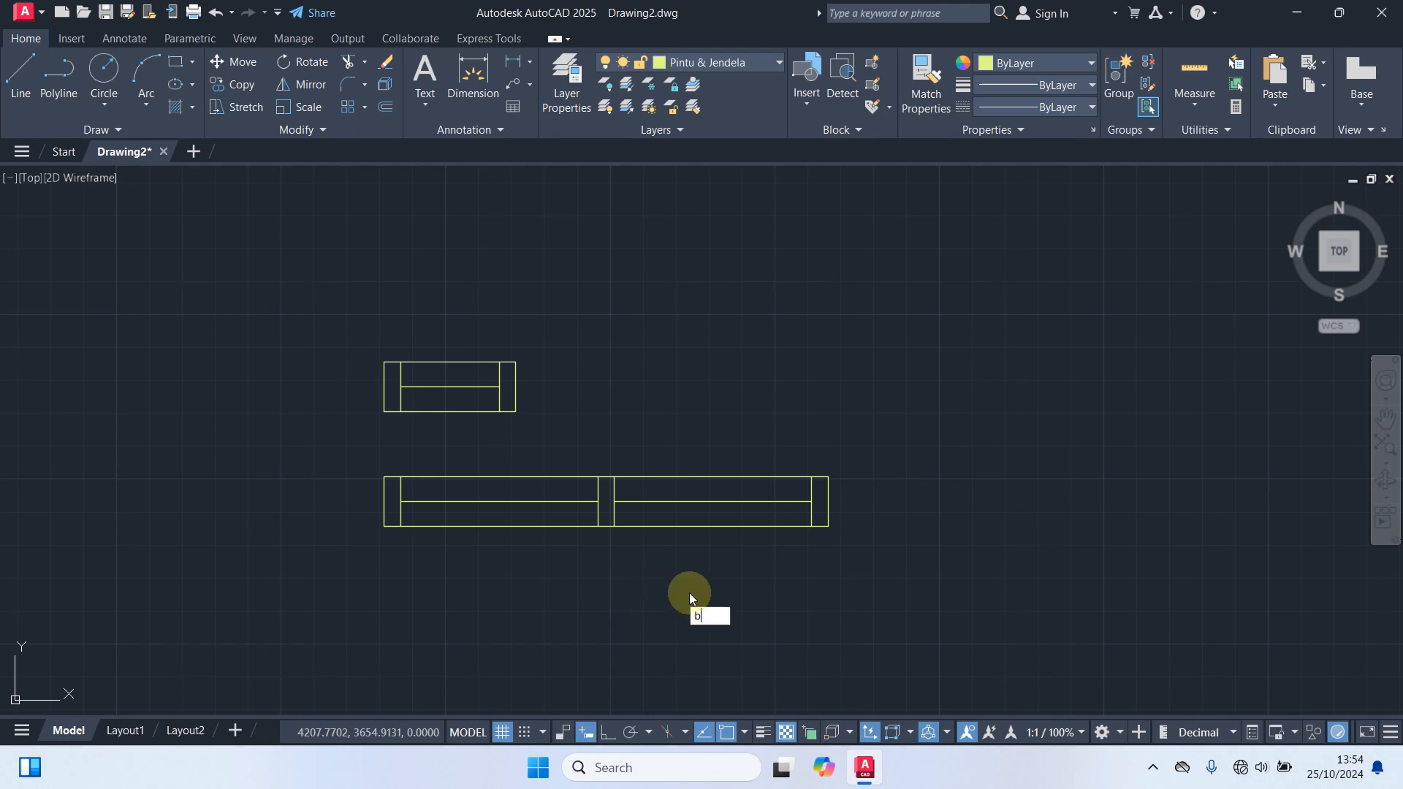
Step: Define the two-bay window as the block Jendela 2, with its base point at the centre of the middle jamb
key("Return")
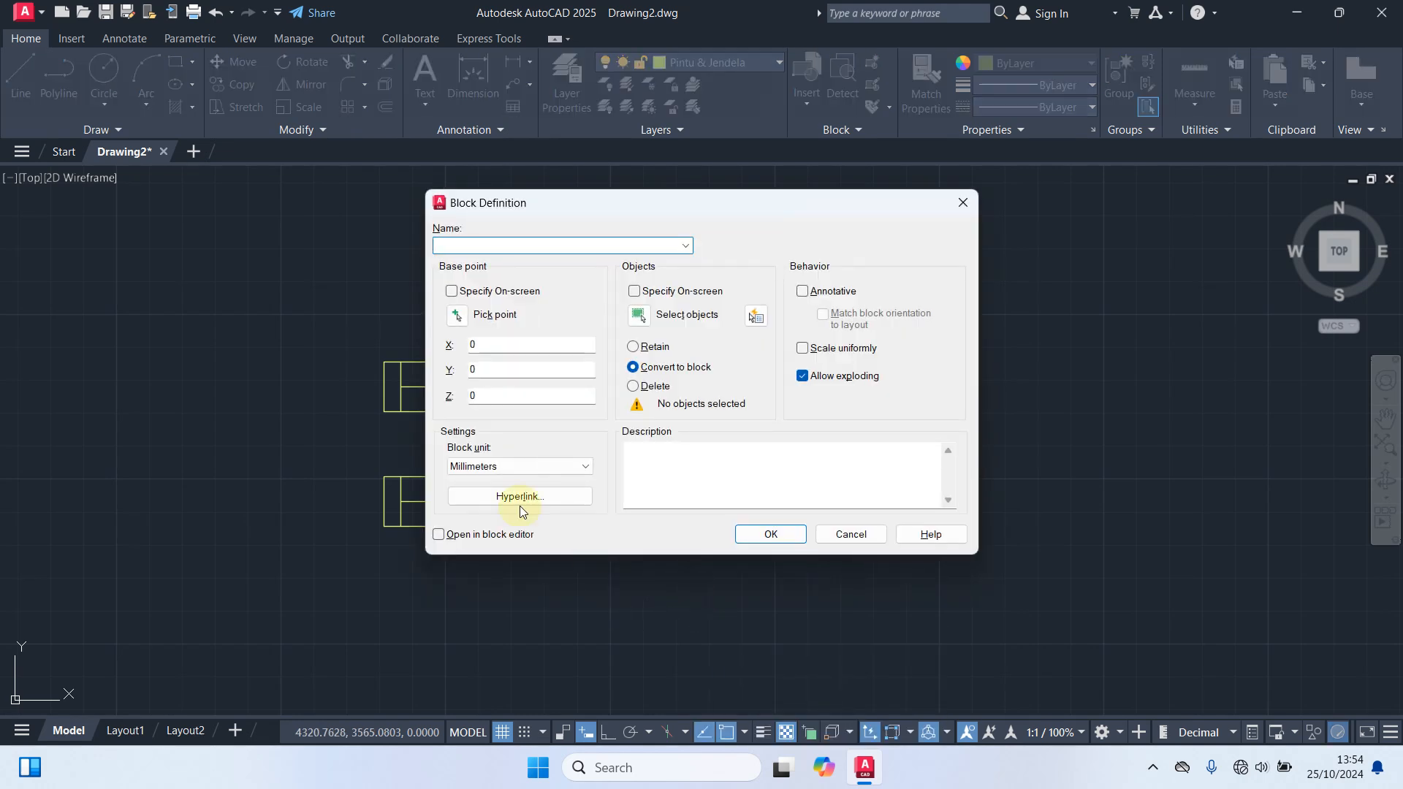
left_click(456, 246)
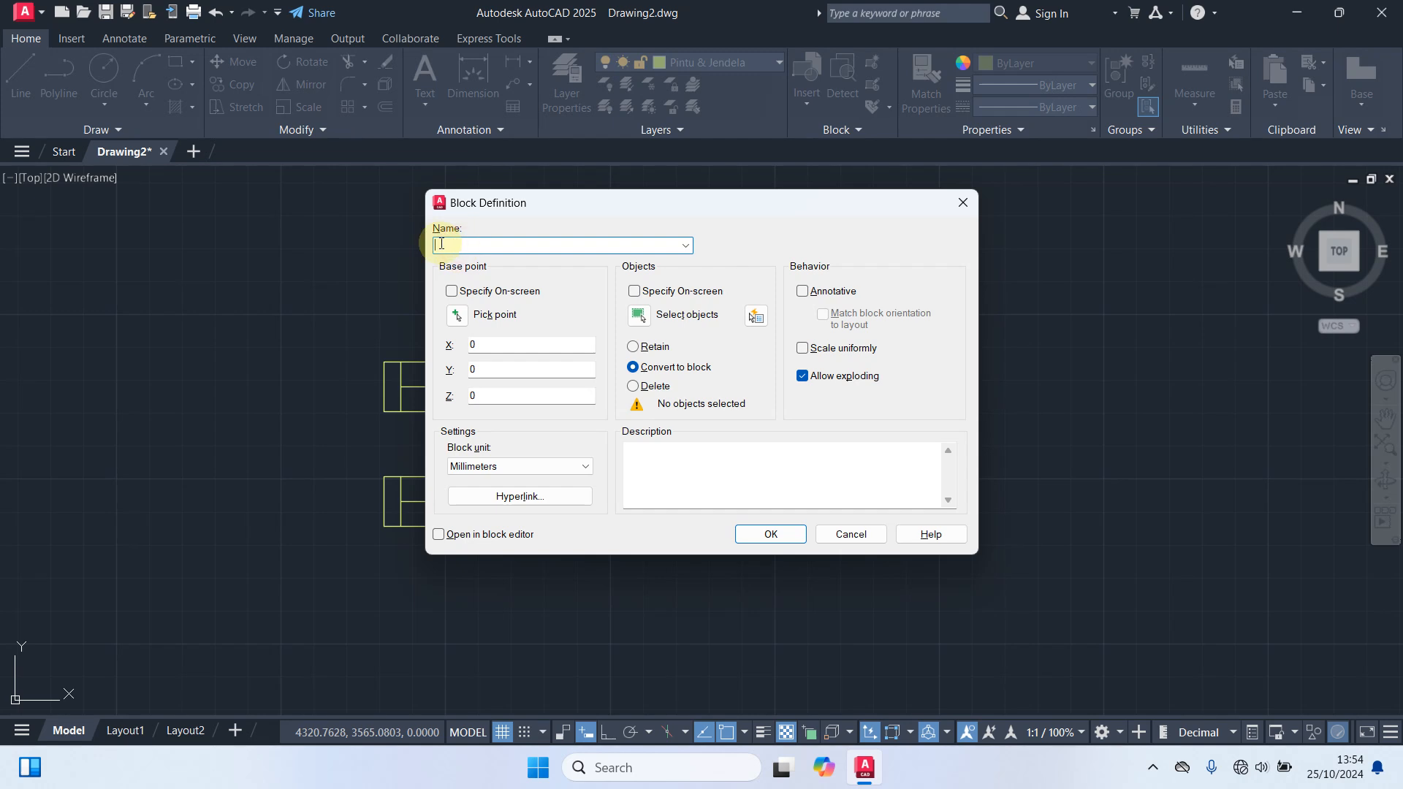
type("Jendela 2")
left_click(471, 324)
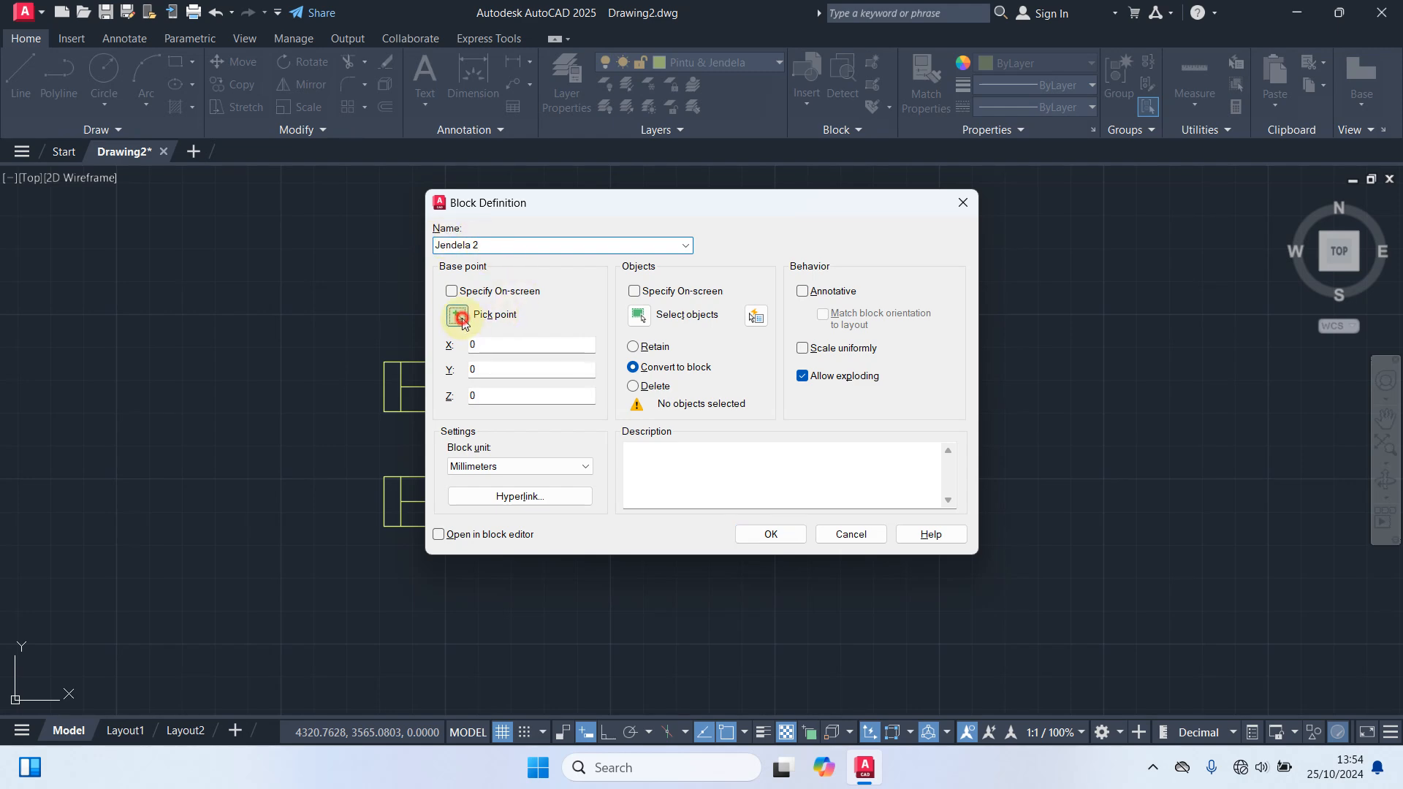
scroll(526, 518, "up", 3)
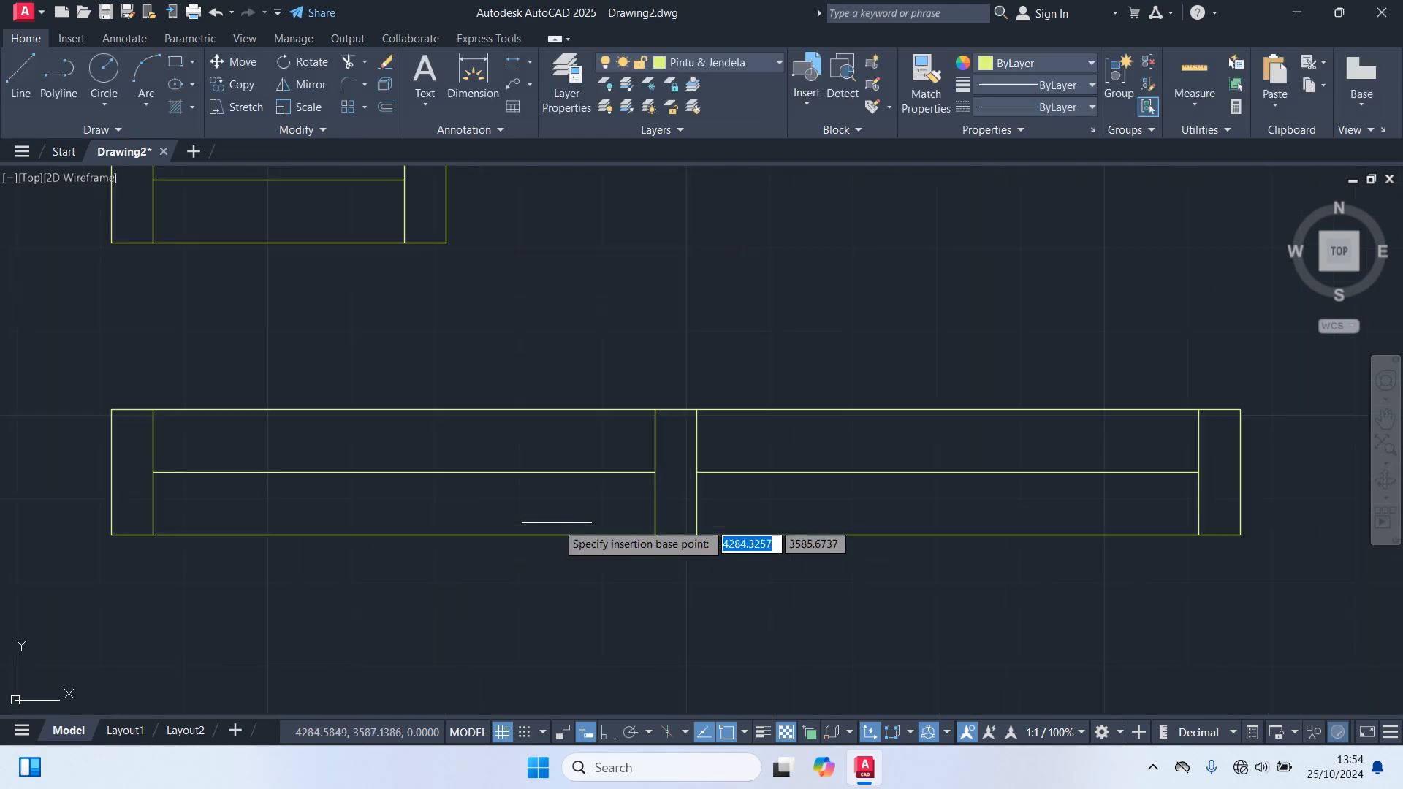
left_click(677, 472)
left_click(643, 324)
scroll(791, 468, "down", 4)
left_click(1028, 549)
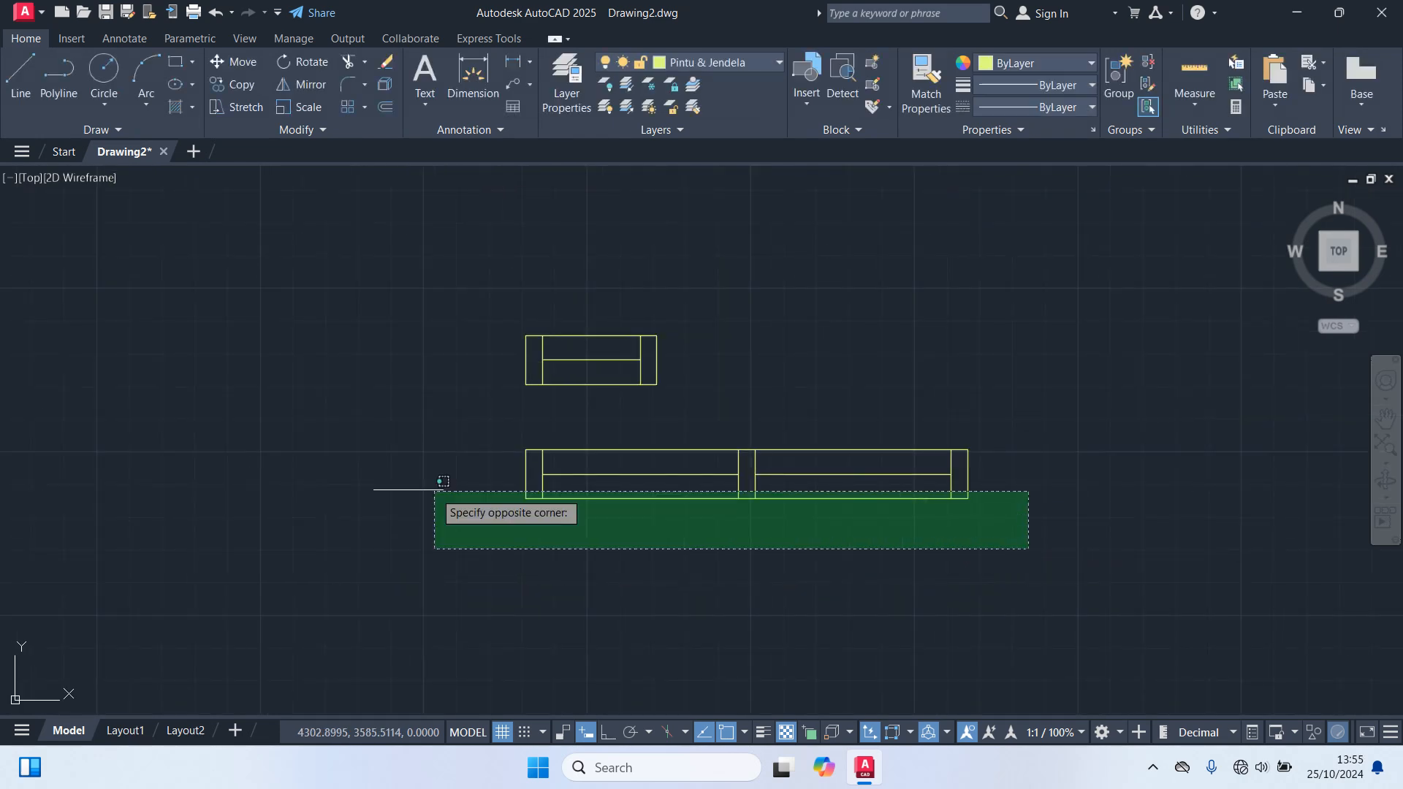
left_click(292, 429)
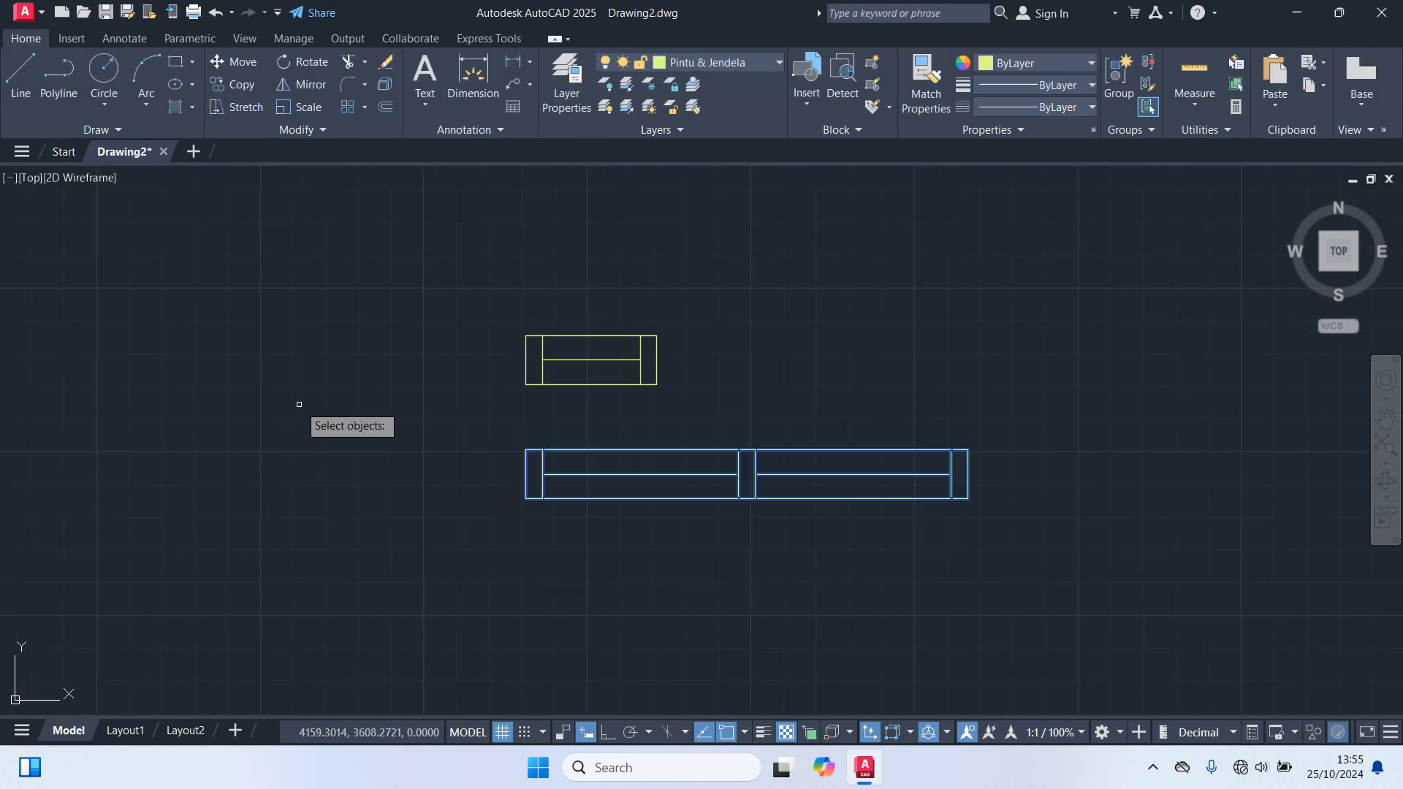
right_click(299, 404)
left_click(783, 536)
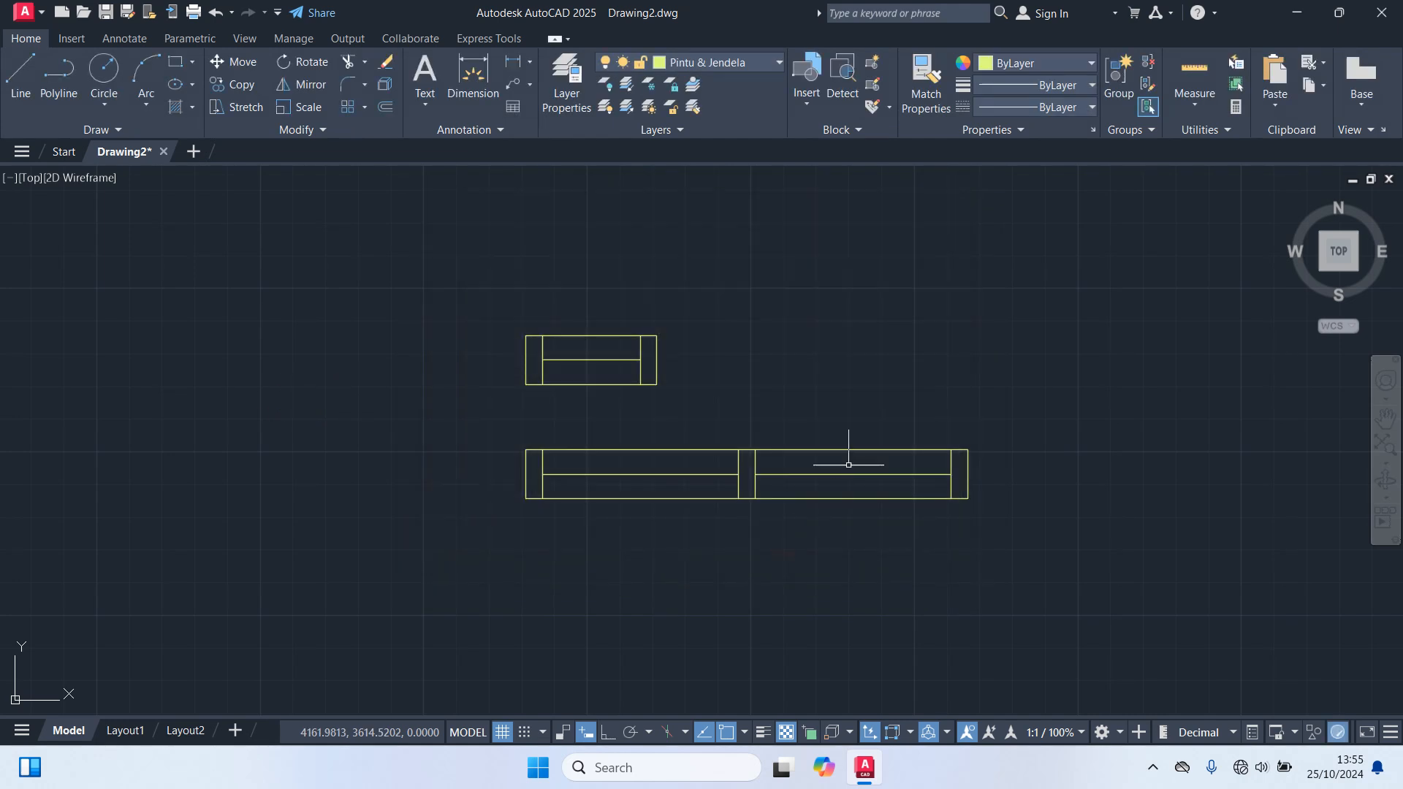
Step: Copy both window blocks horizontally into the empty space to the right of the originals
middle_click_drag(912, 535, 688, 591)
left_click(877, 599)
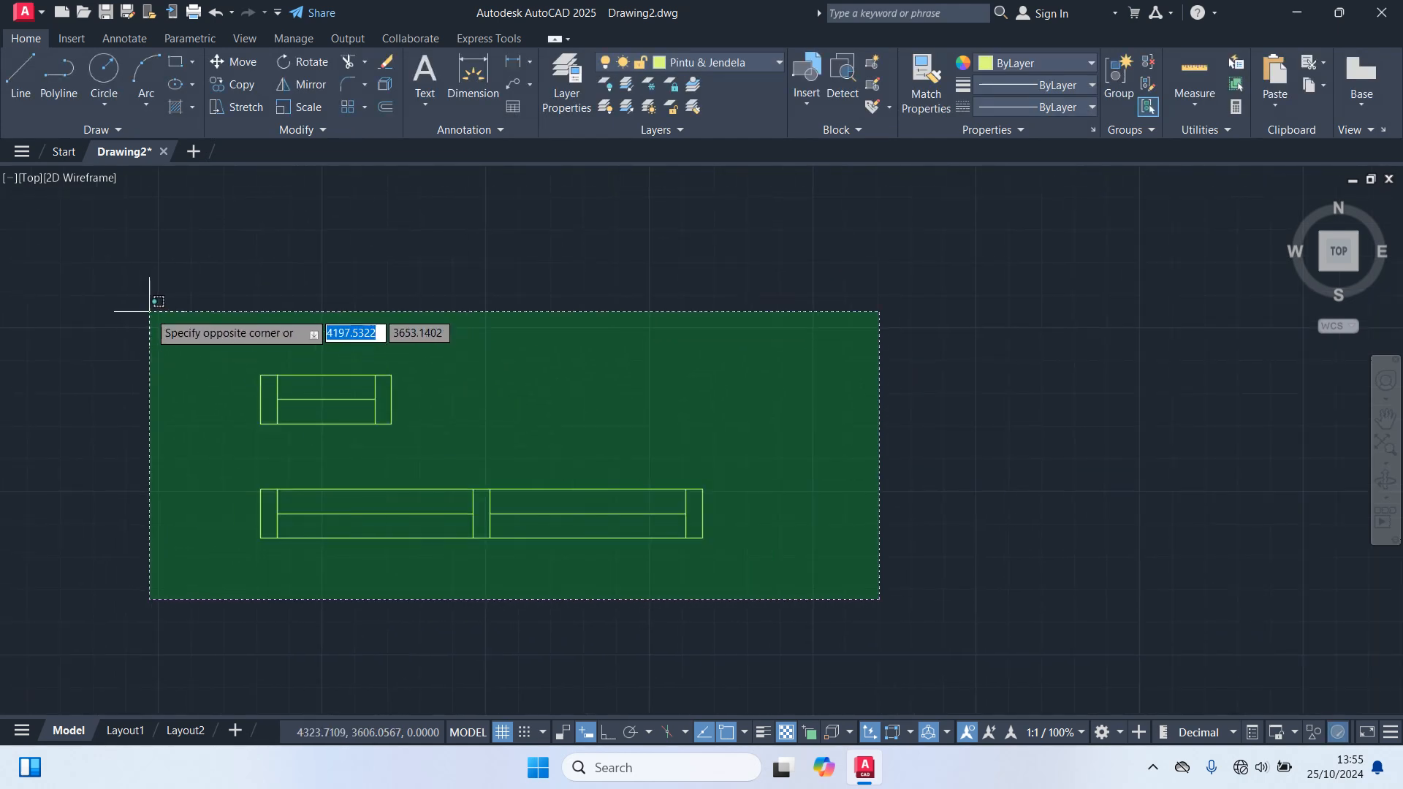
left_click(153, 318)
type("o")
key("Return")
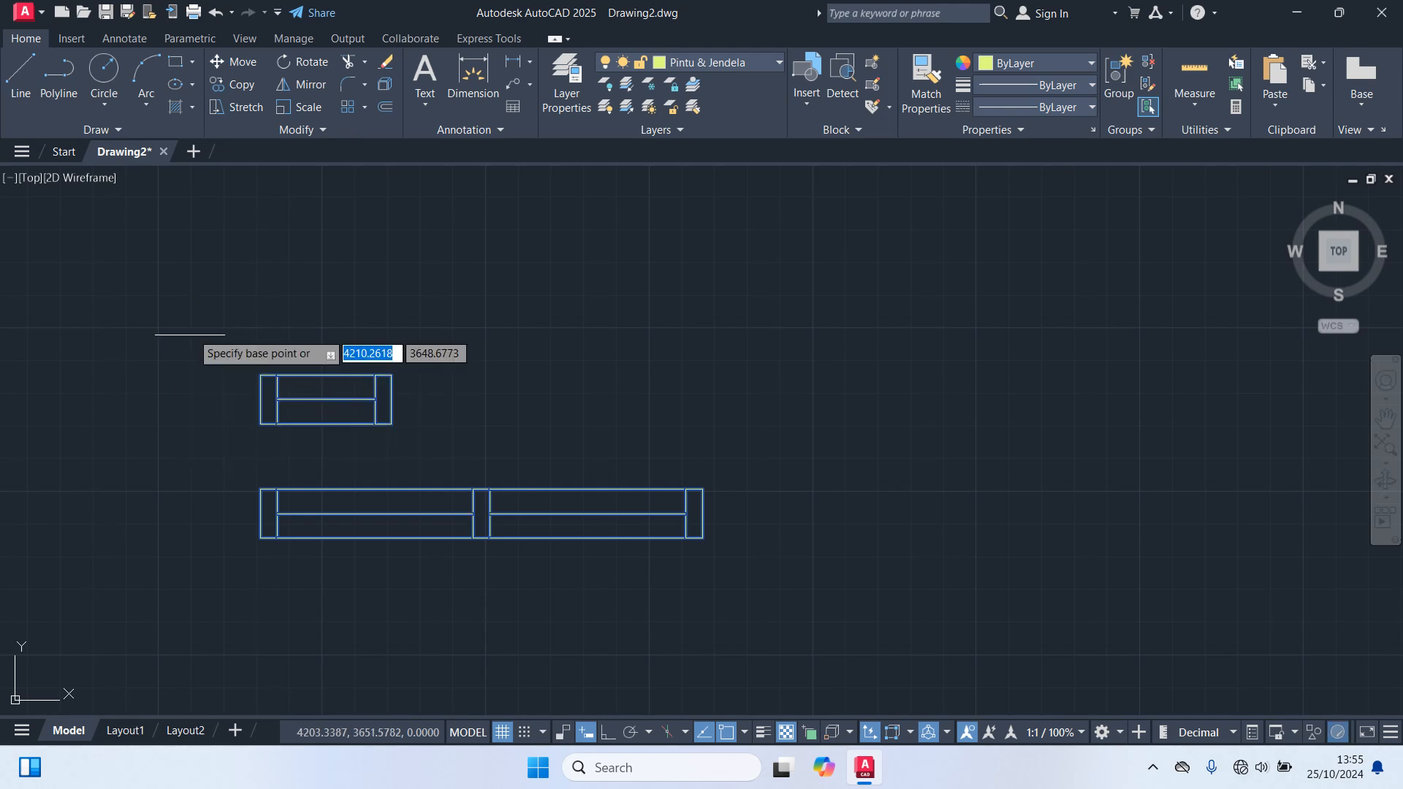
left_click(260, 423)
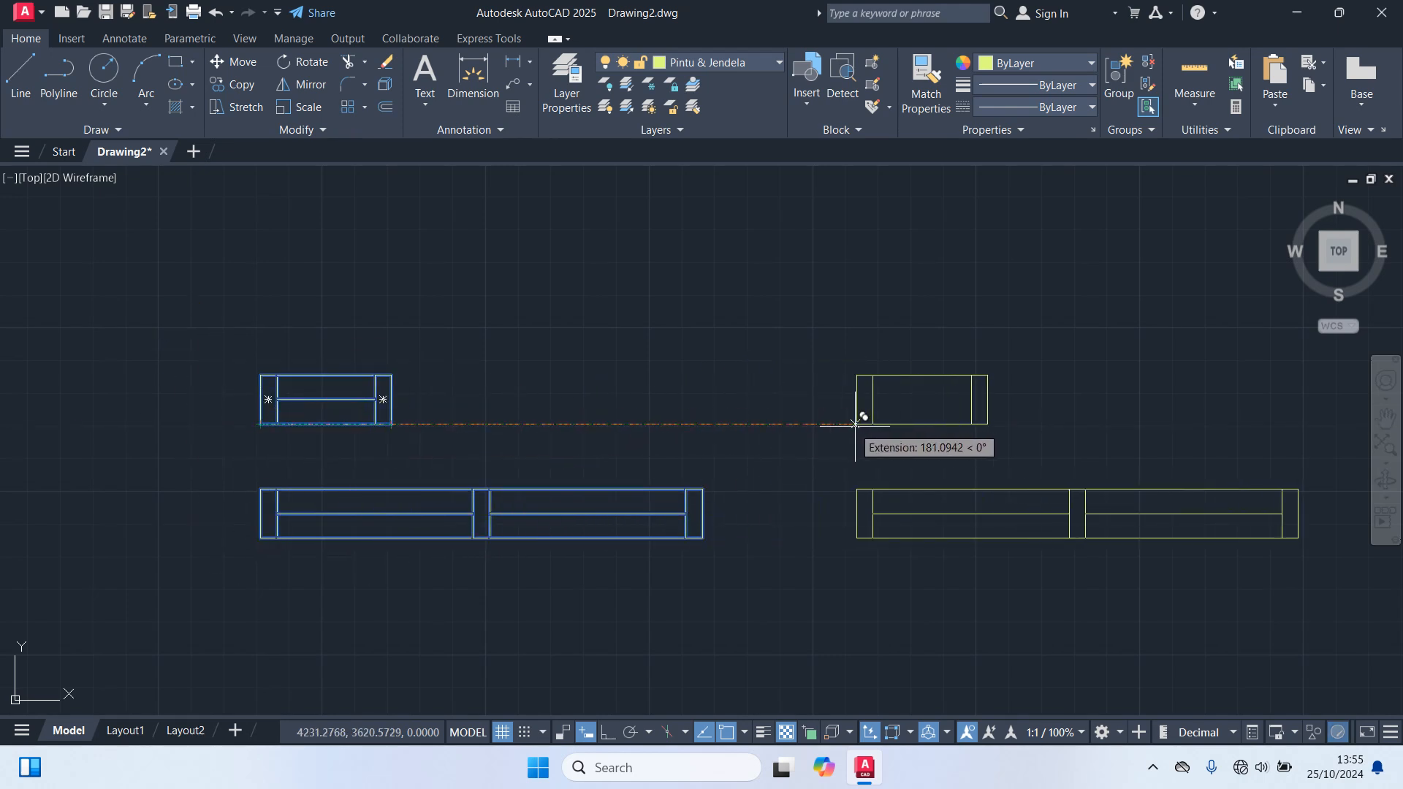
left_click(942, 423)
key("Escape")
Step: Rotate the two copied window blocks 90 degrees about the lower-left corner of the two-bay window
middle_click_drag(911, 542, 602, 551)
left_click(1174, 648)
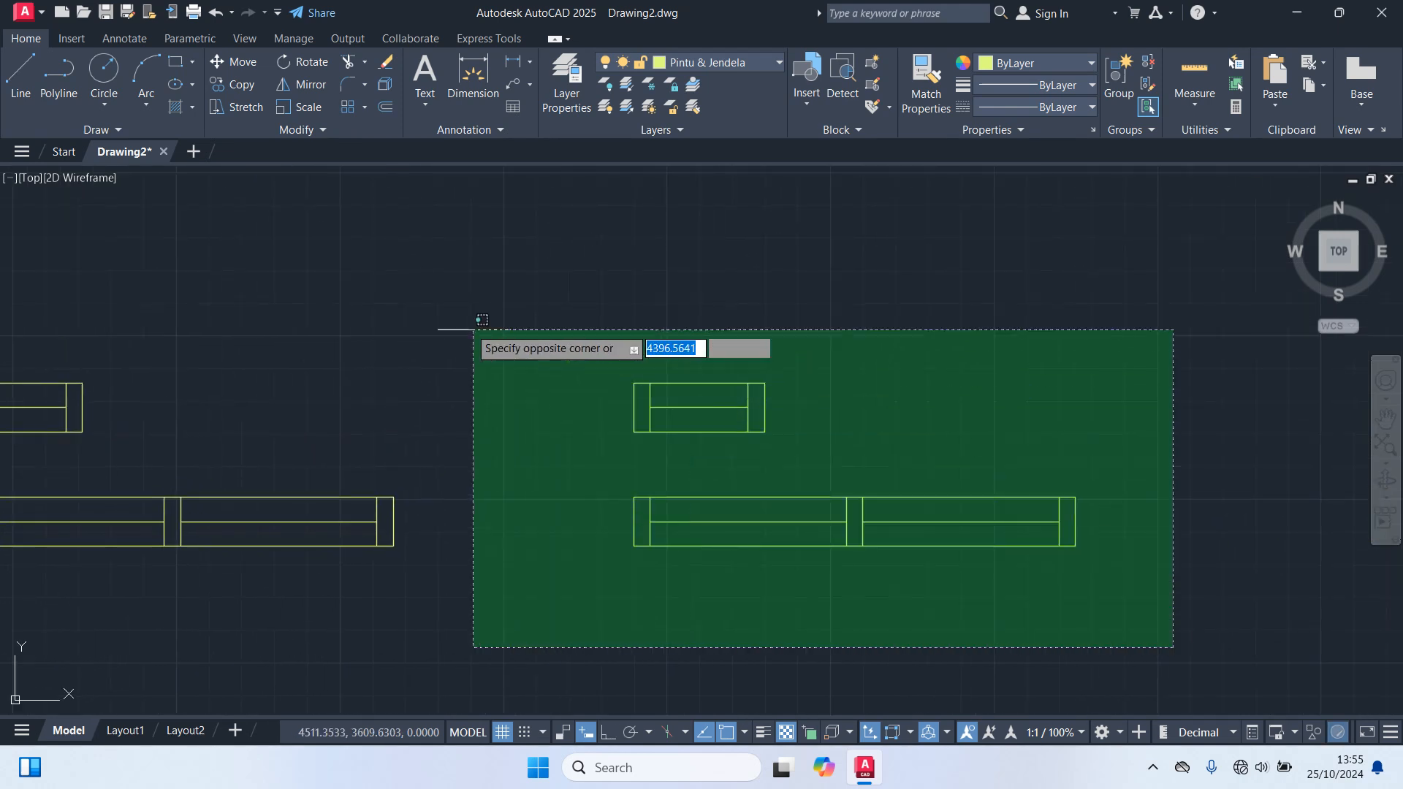
left_click(492, 288)
type("r")
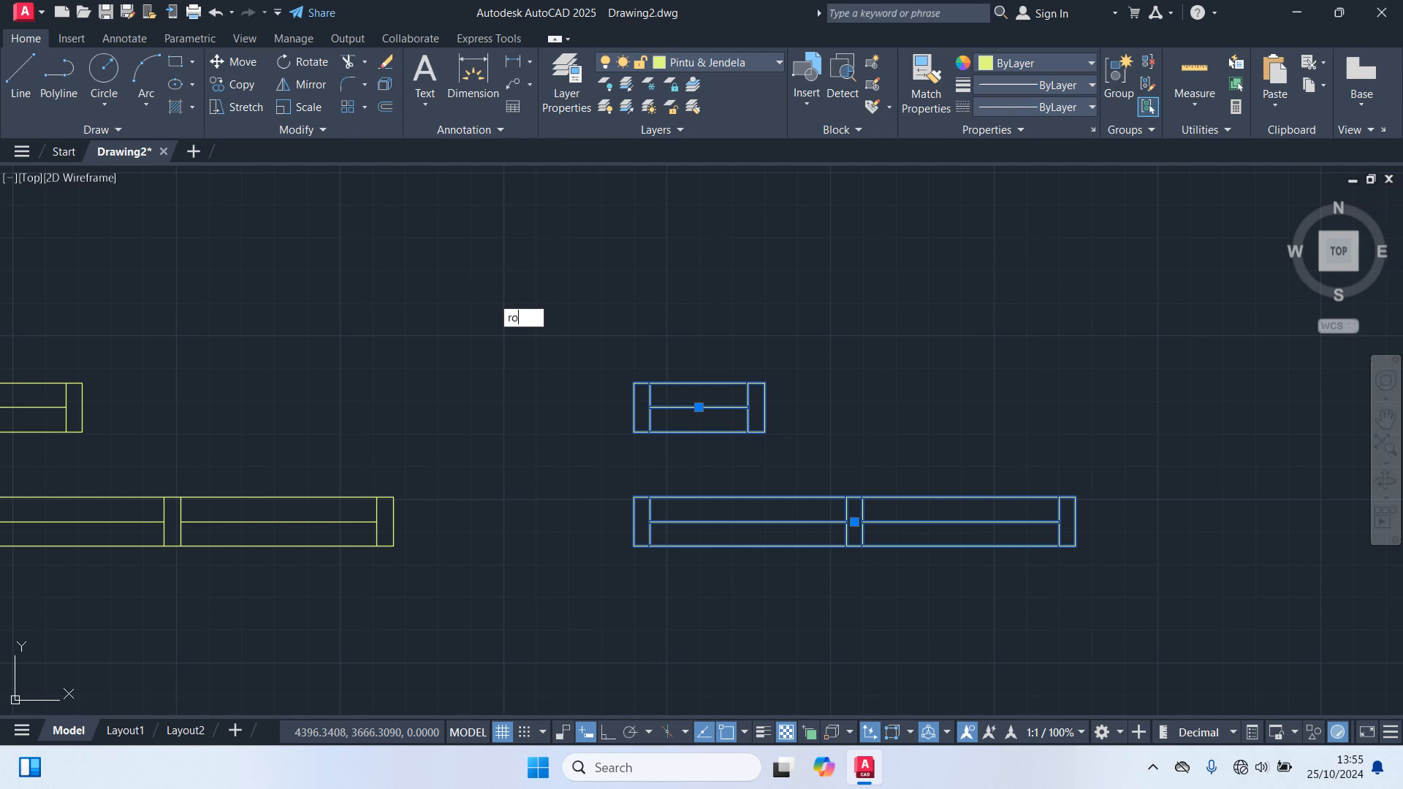
type("o")
key("Return")
left_click(634, 545)
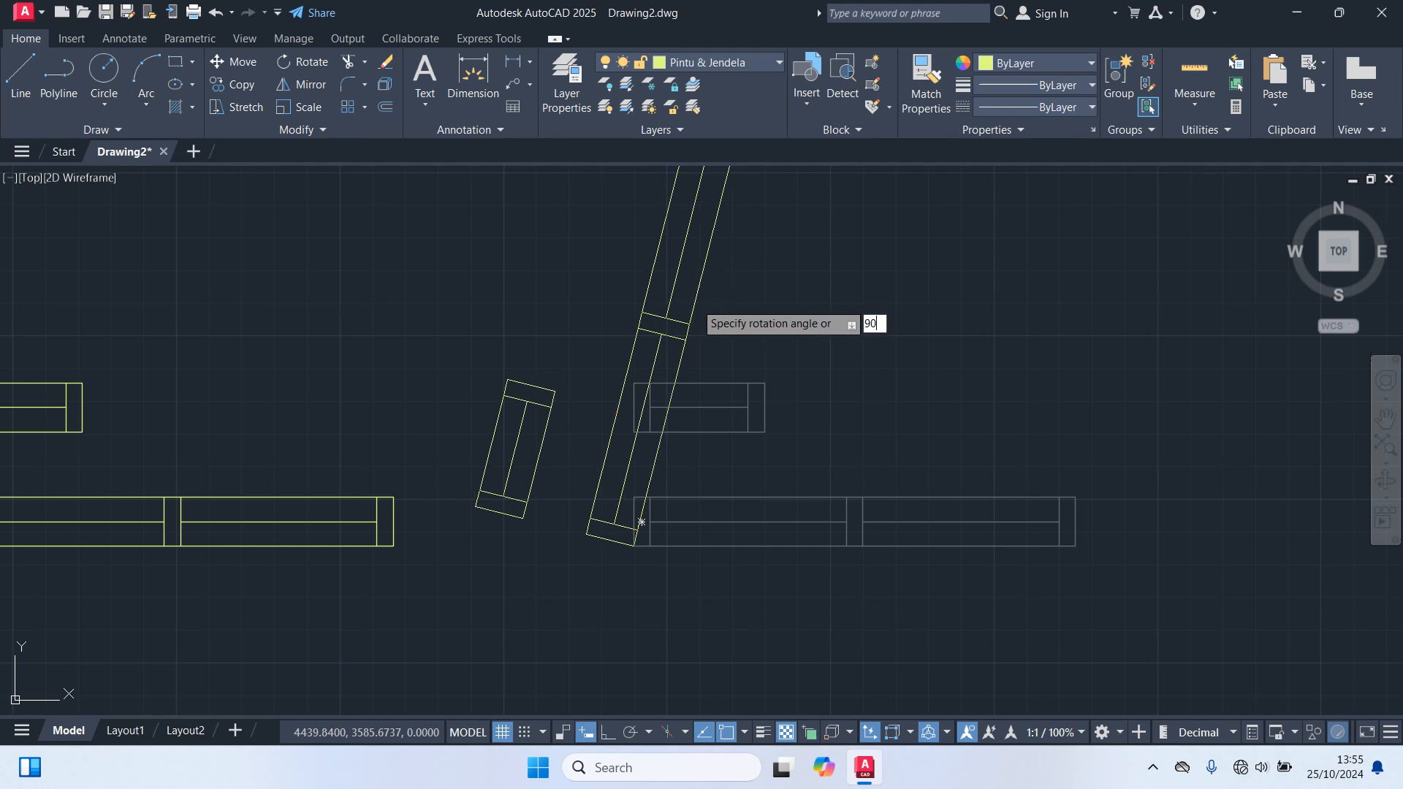
key("Return")
Step: Move all four window blocks up and to the right, into the space beneath the double-door block
scroll(695, 297, "down", 5)
middle_click_drag(714, 401, 730, 486)
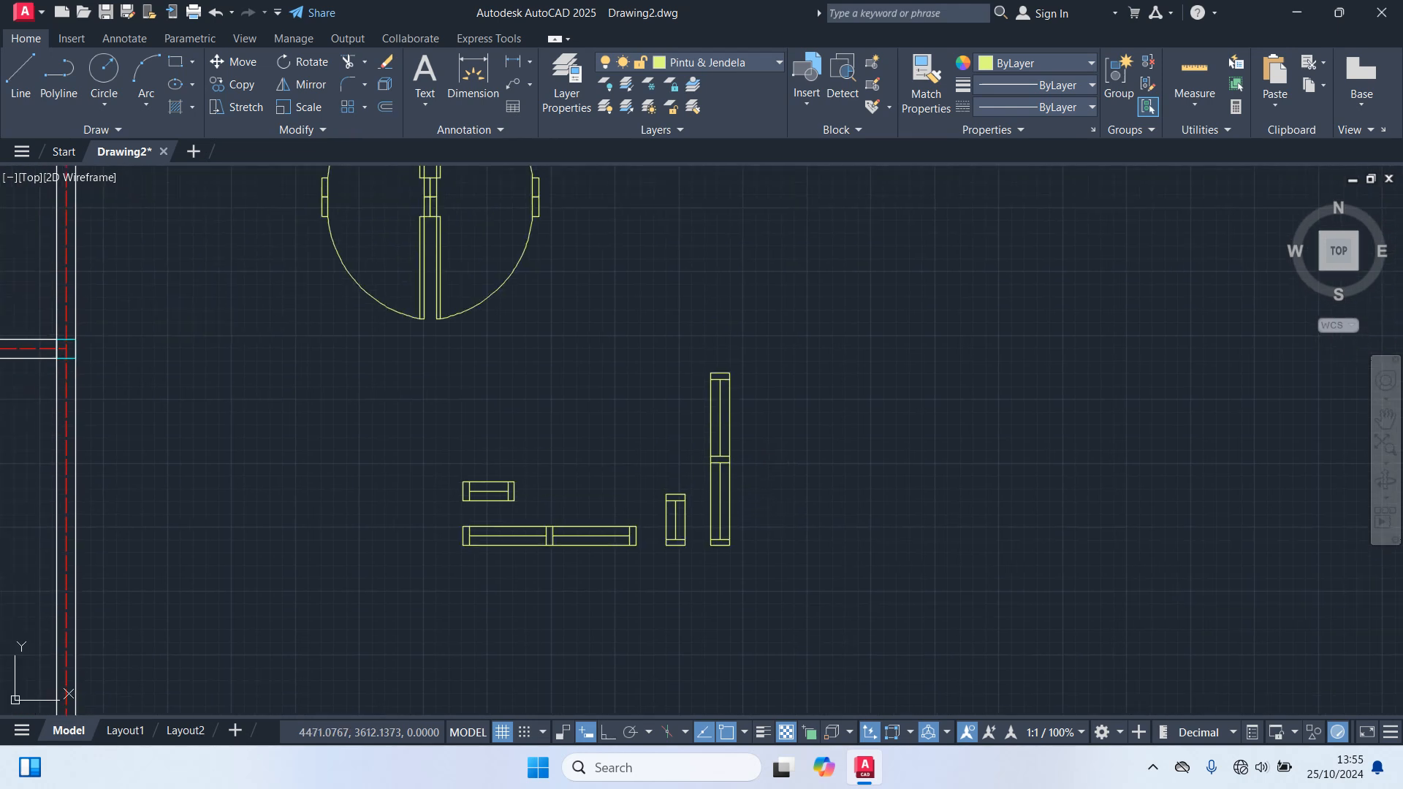
scroll(724, 451, "down", 2)
left_click(854, 622)
left_click(517, 430)
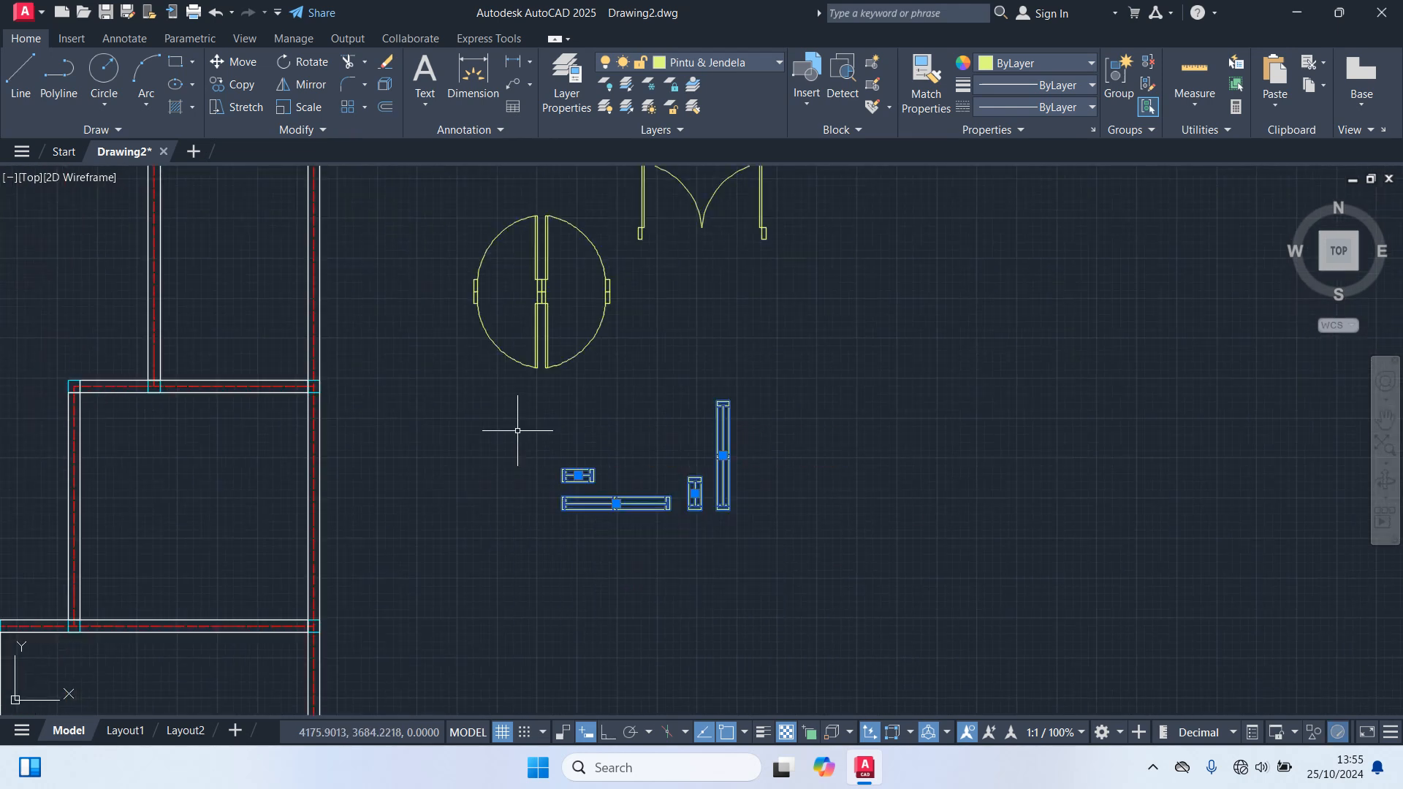
key("m")
key("Return")
left_click(616, 629)
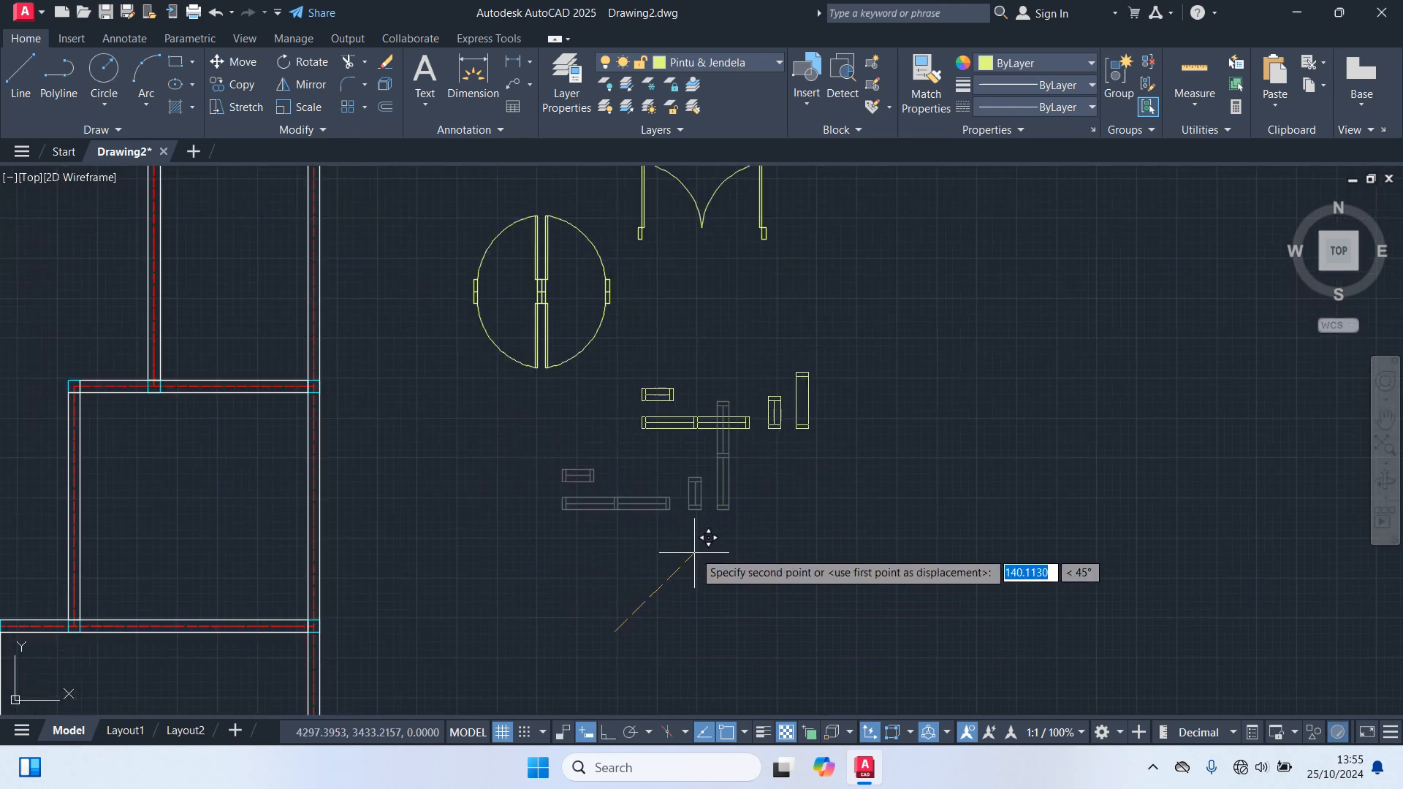
left_click(695, 507)
Step: Copy the double-door block from its base point to the middle of the horizontal wall above the plan's bottom room
scroll(772, 451, "down", 2)
middle_click_drag(811, 424, 1003, 458)
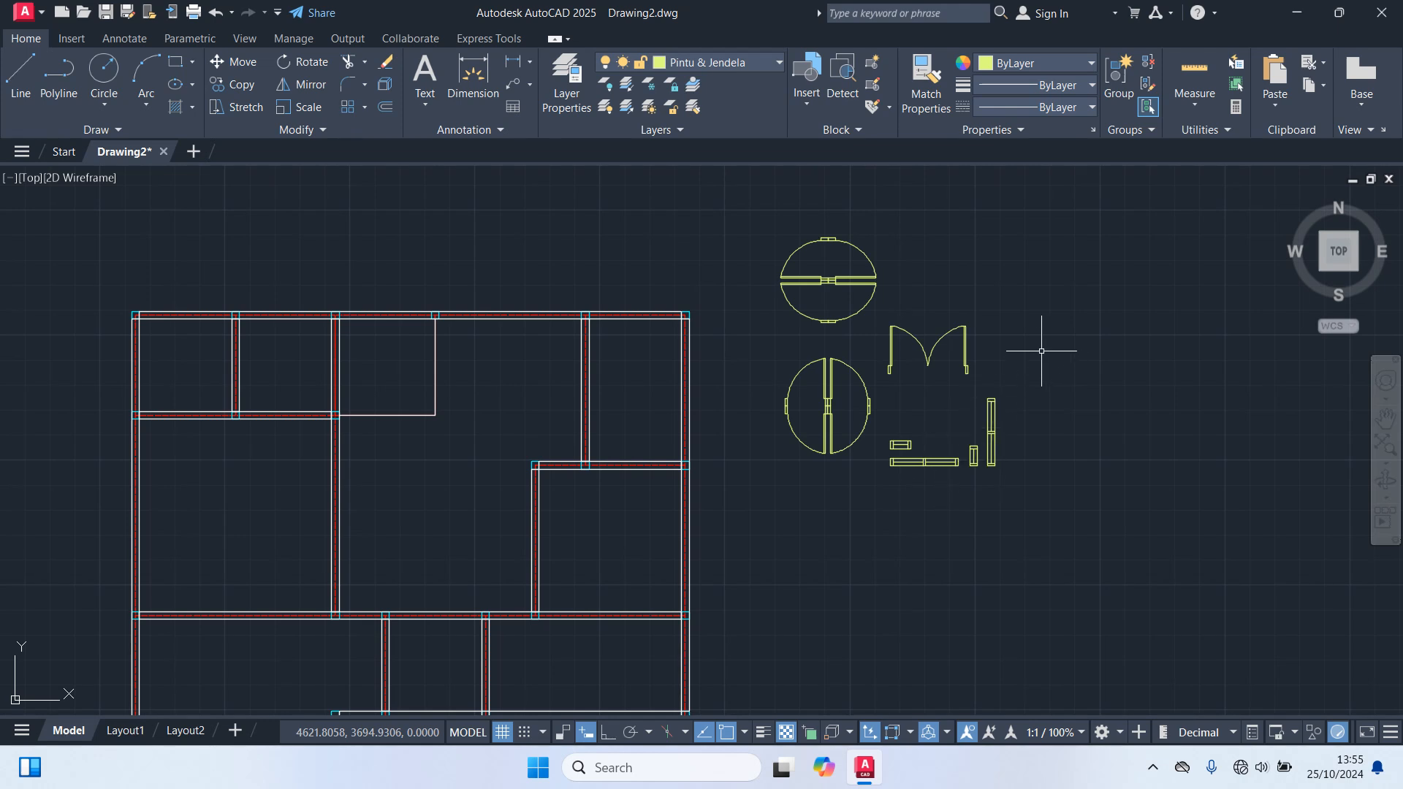
scroll(983, 362, "up", 2)
left_click(903, 345)
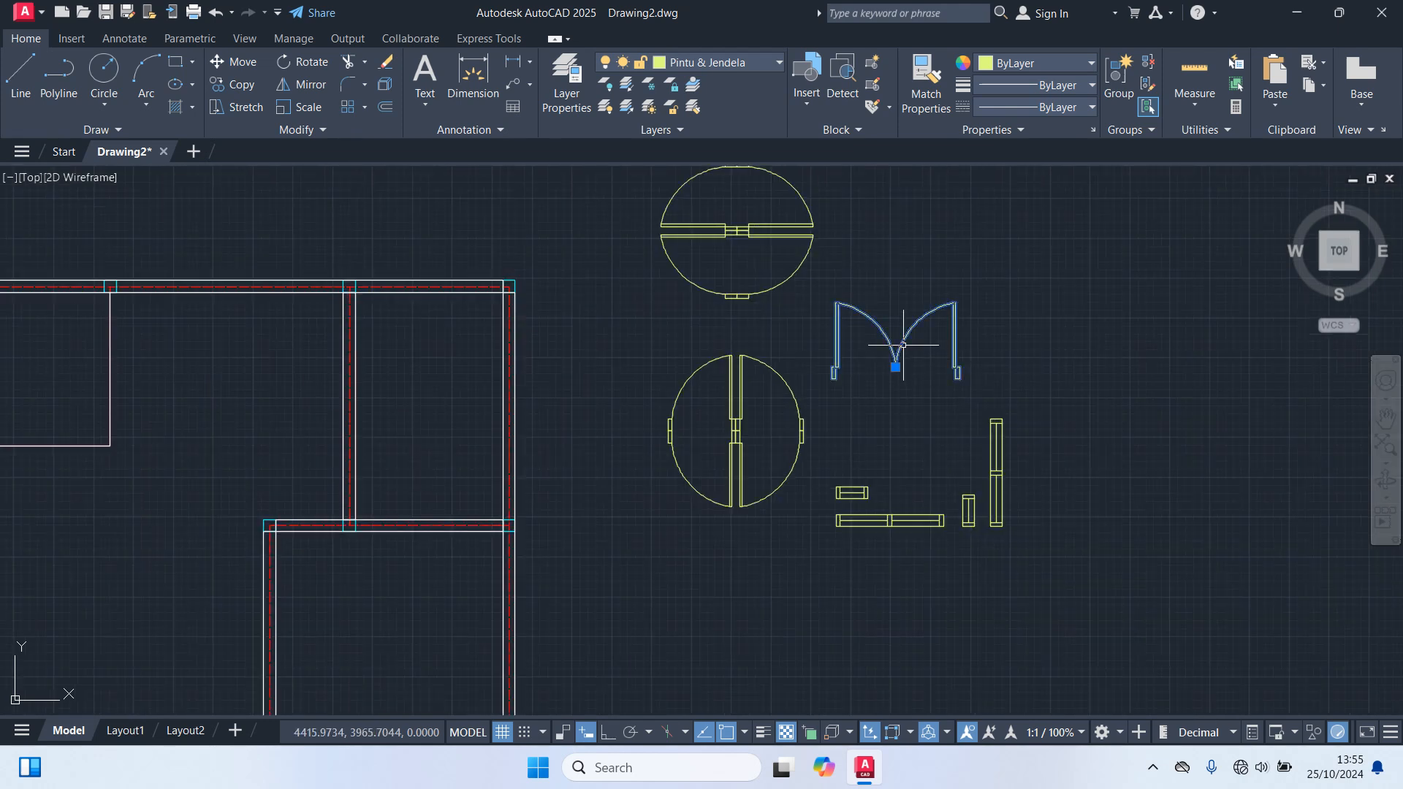
type("co")
key("Return")
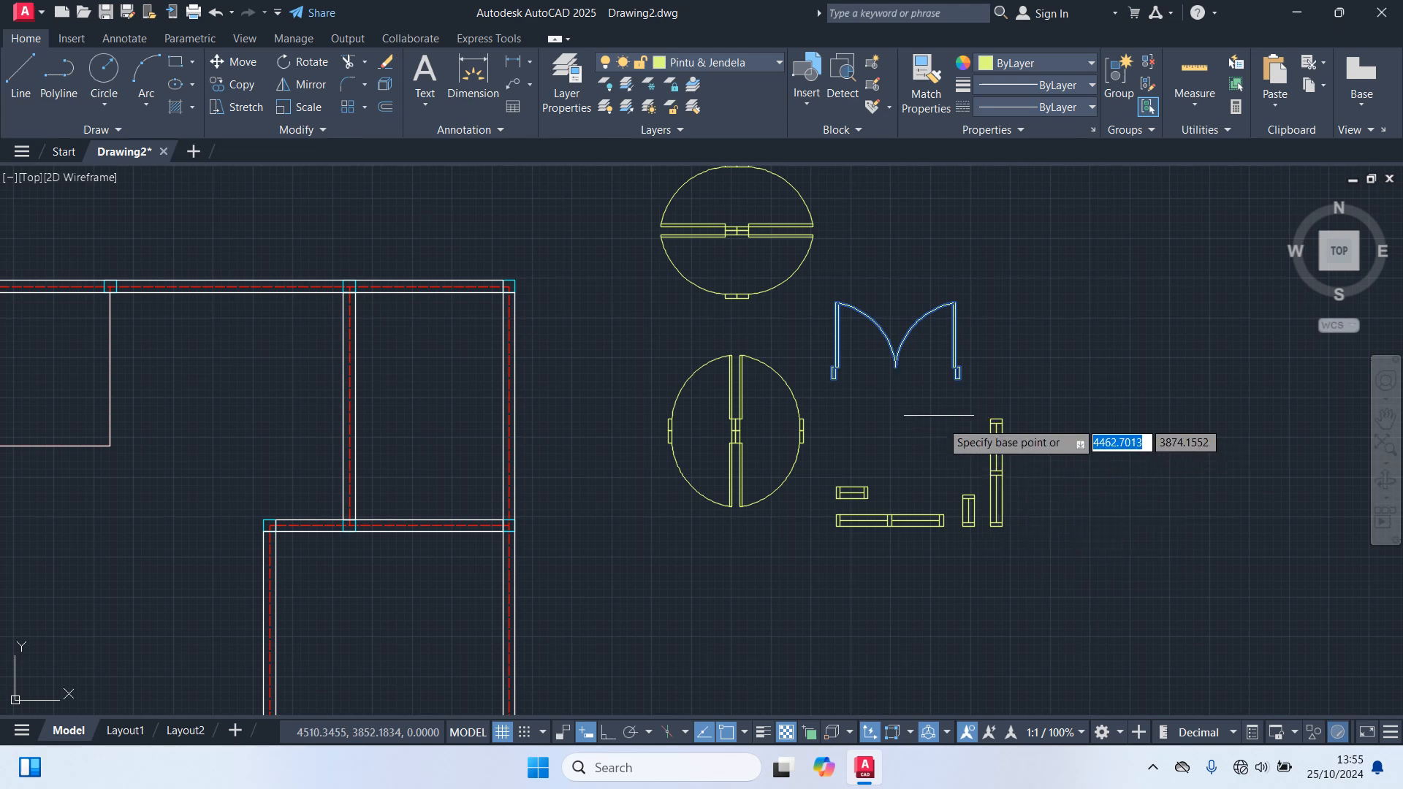
left_click(894, 367)
scroll(1004, 563, "down", 4)
middle_click_drag(1004, 547, 1143, 256)
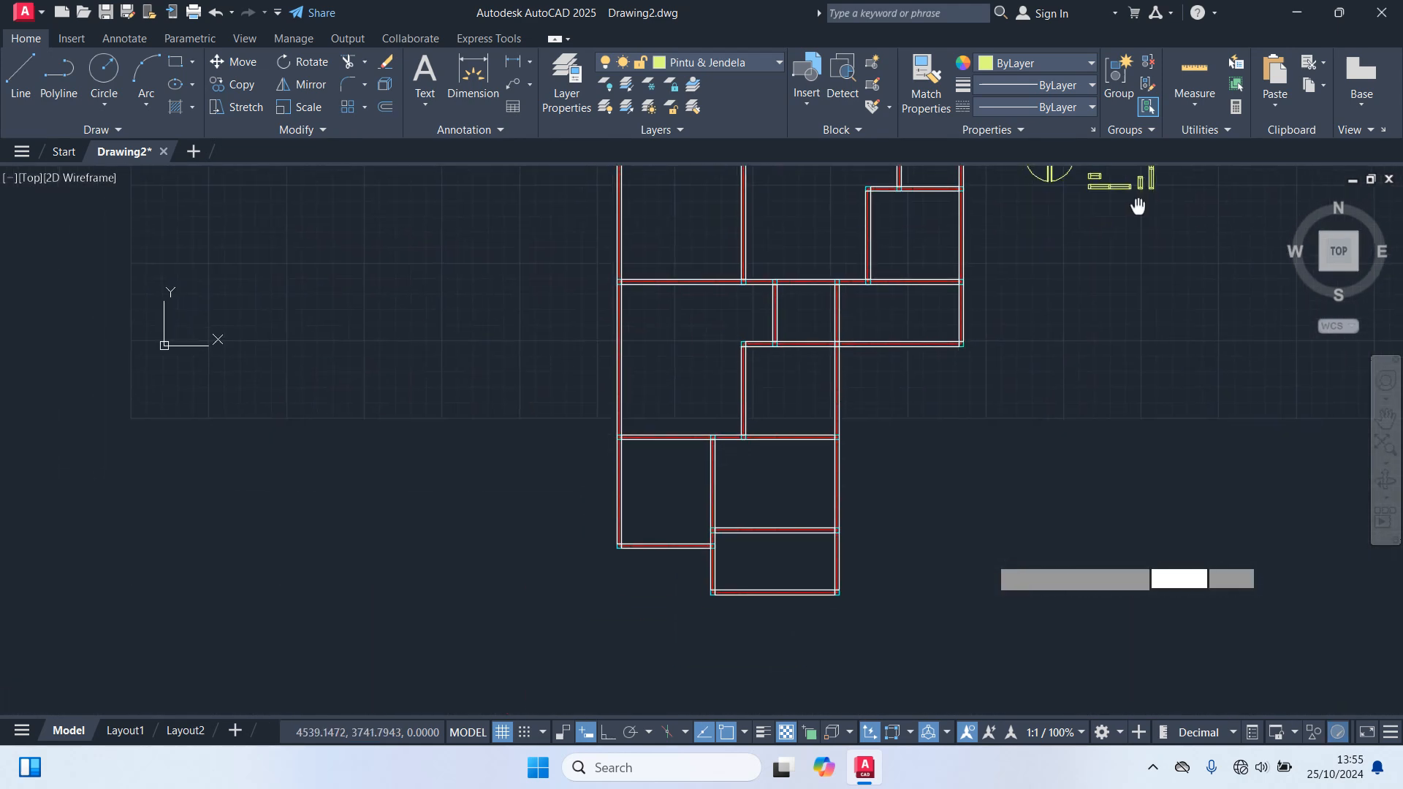
scroll(760, 515, "up", 5)
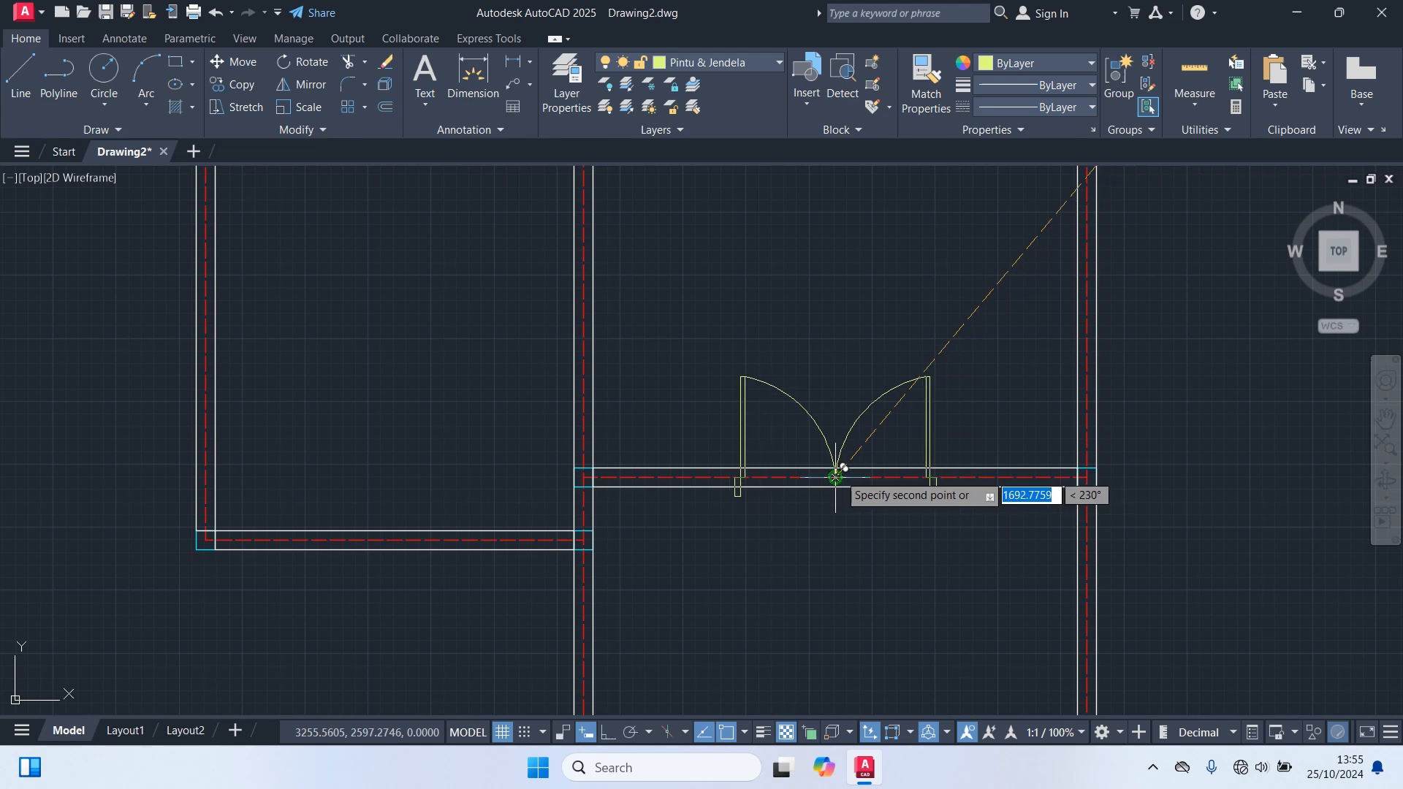
scroll(835, 476, "up", 4)
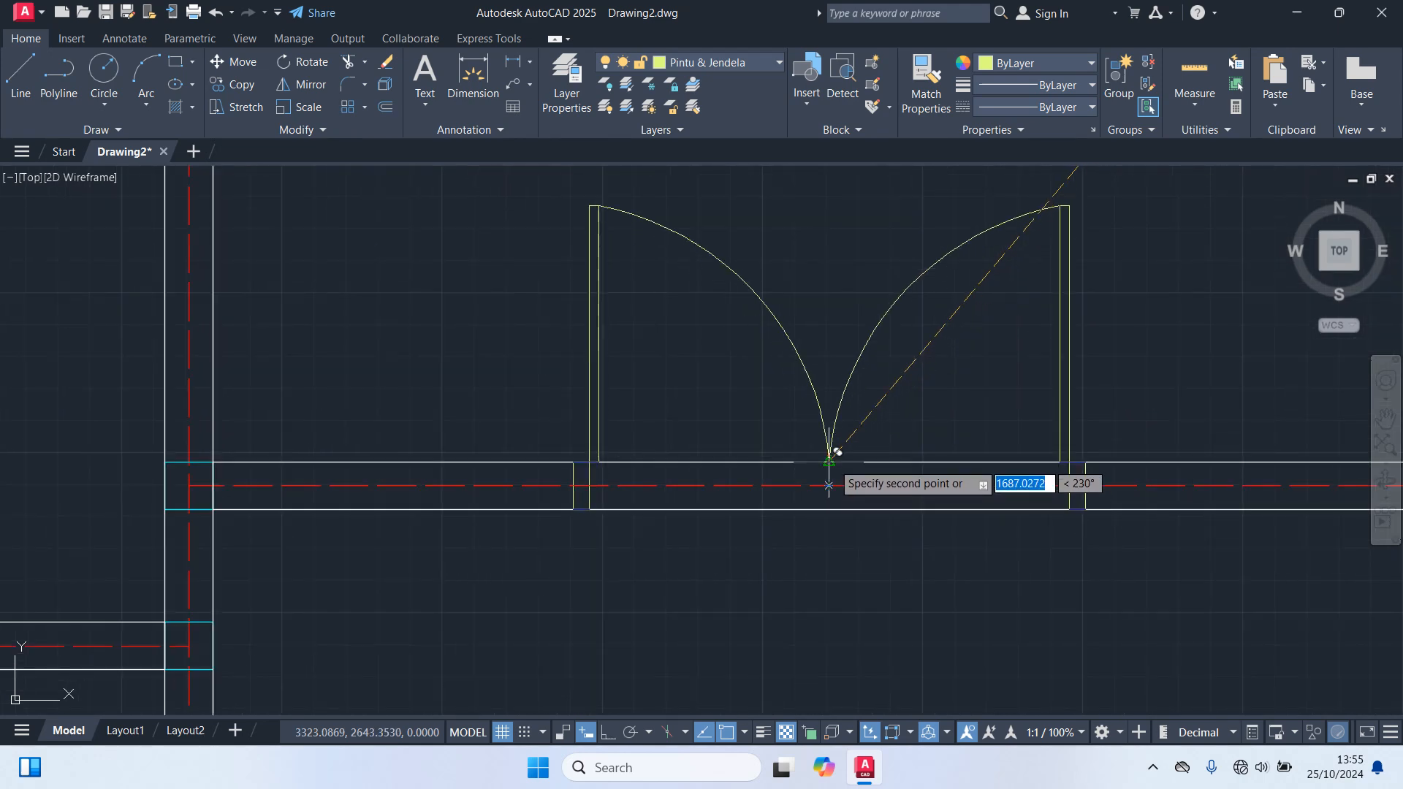
scroll(834, 453, "down", 6)
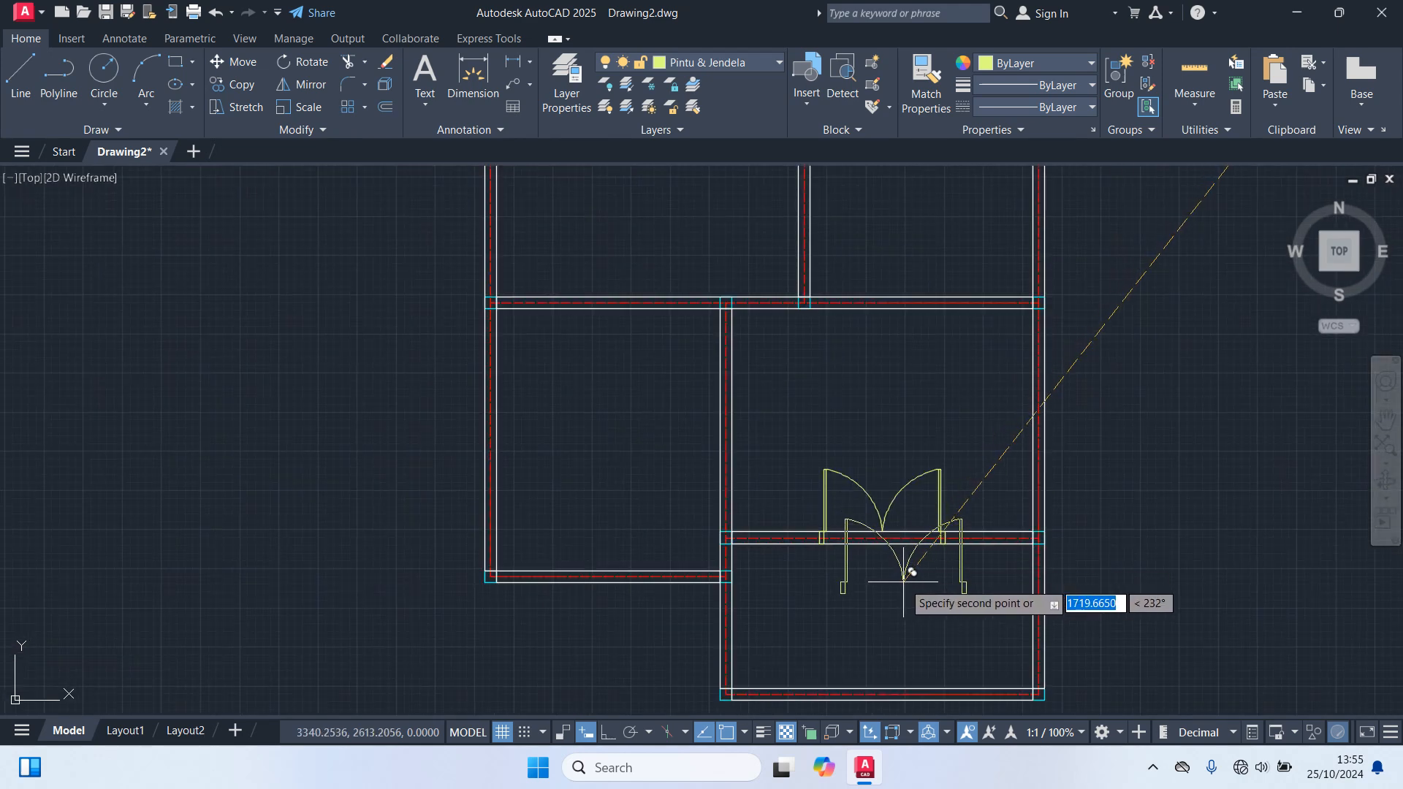
key("Escape")
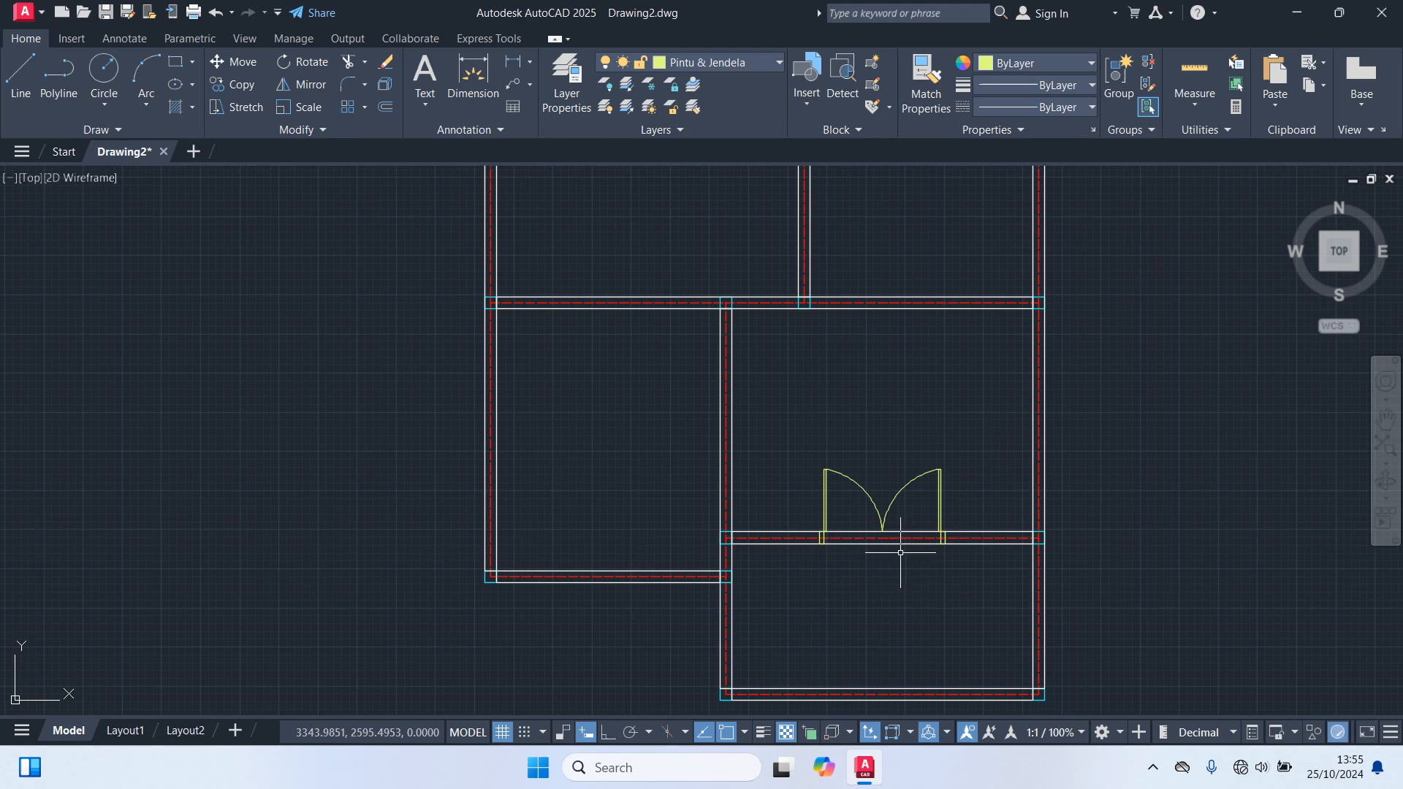
Step: Copy the lower-left single door of the lower door cluster into the lower horizontal wall, its jamb against the left face of the partition below
scroll(900, 553, "down", 4)
middle_click_drag(1065, 368, 983, 475)
scroll(1075, 264, "up", 4)
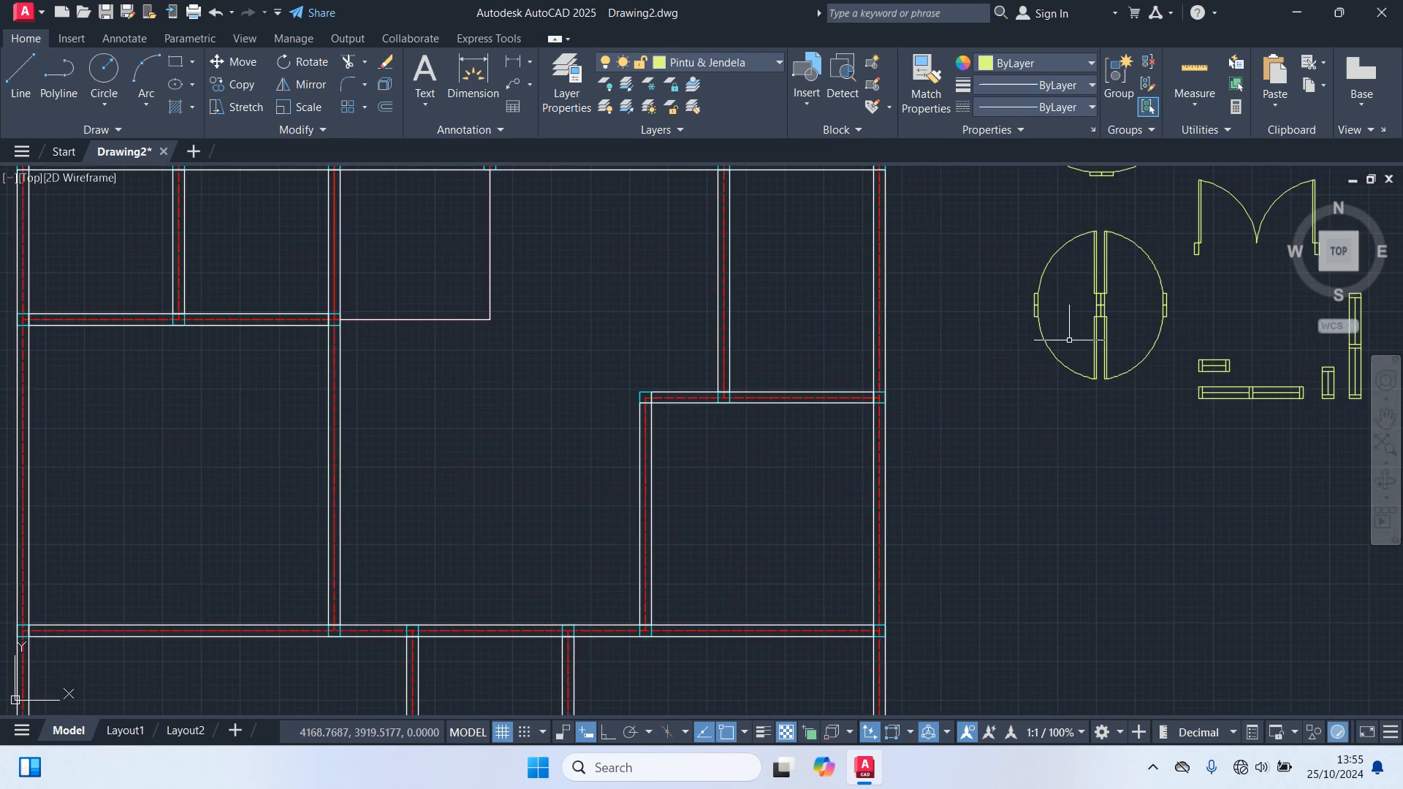
type("co")
key("space")
scroll(1119, 313, "up", 4)
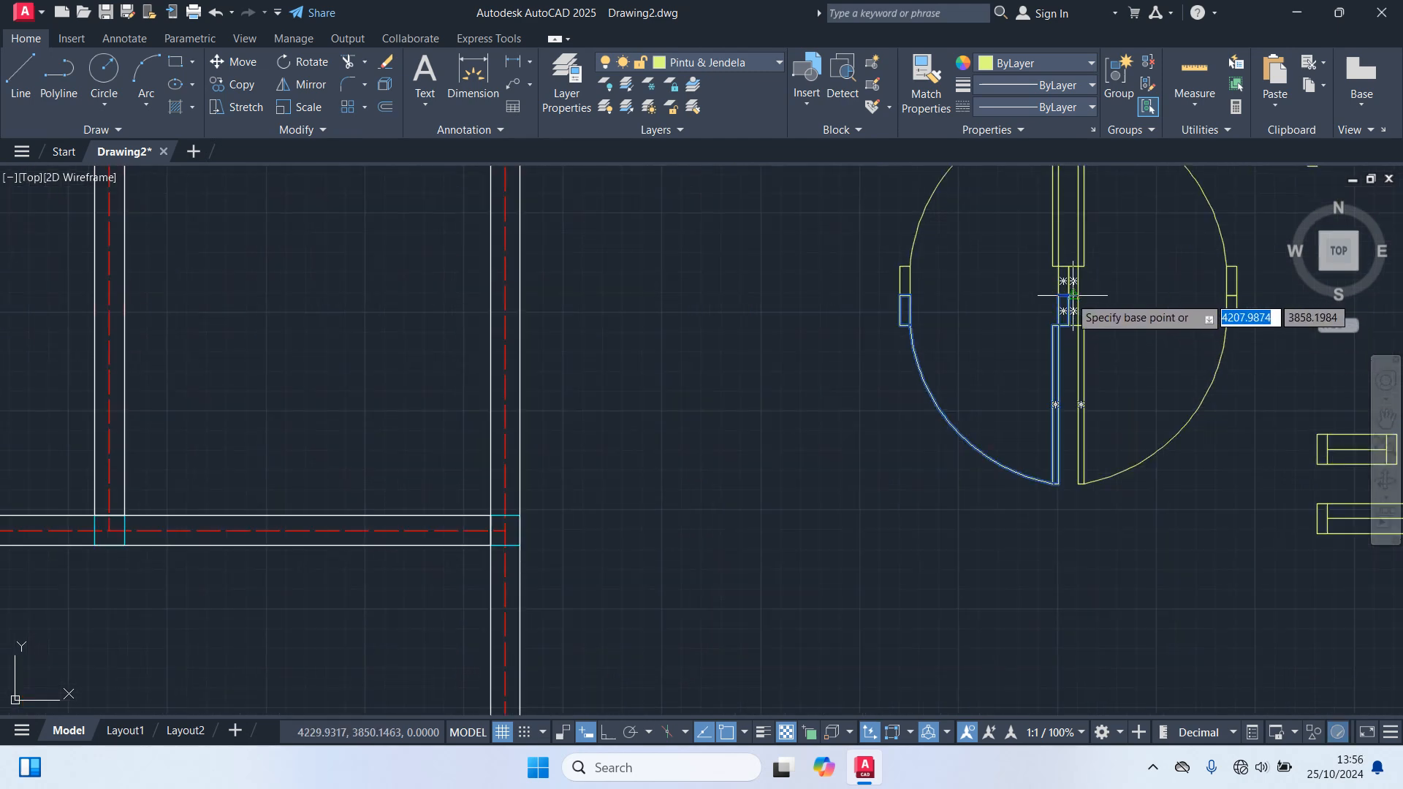
left_click(1063, 310)
scroll(952, 485, "down", 5)
middle_click_drag(952, 485, 1040, 255)
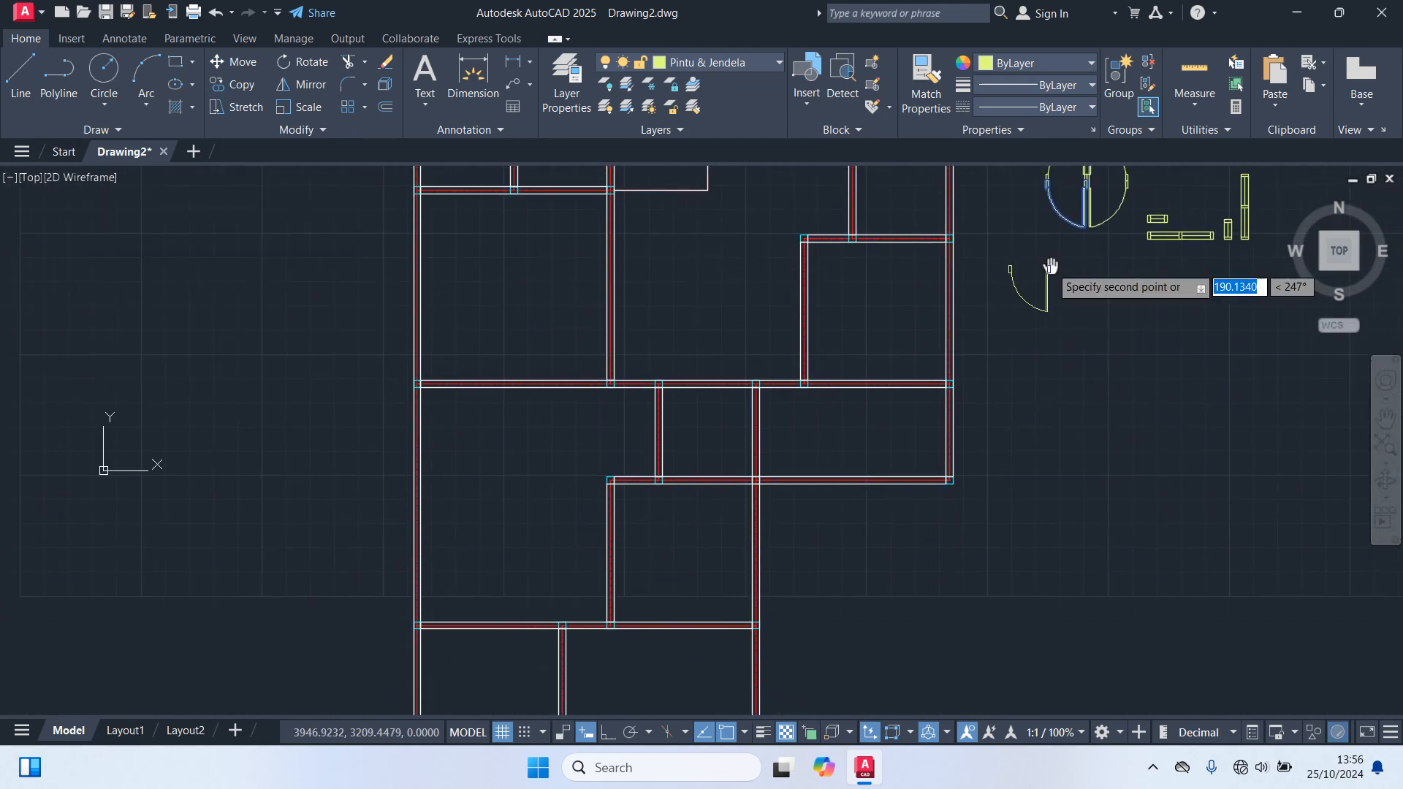
scroll(642, 407, "up", 7)
left_click(776, 336)
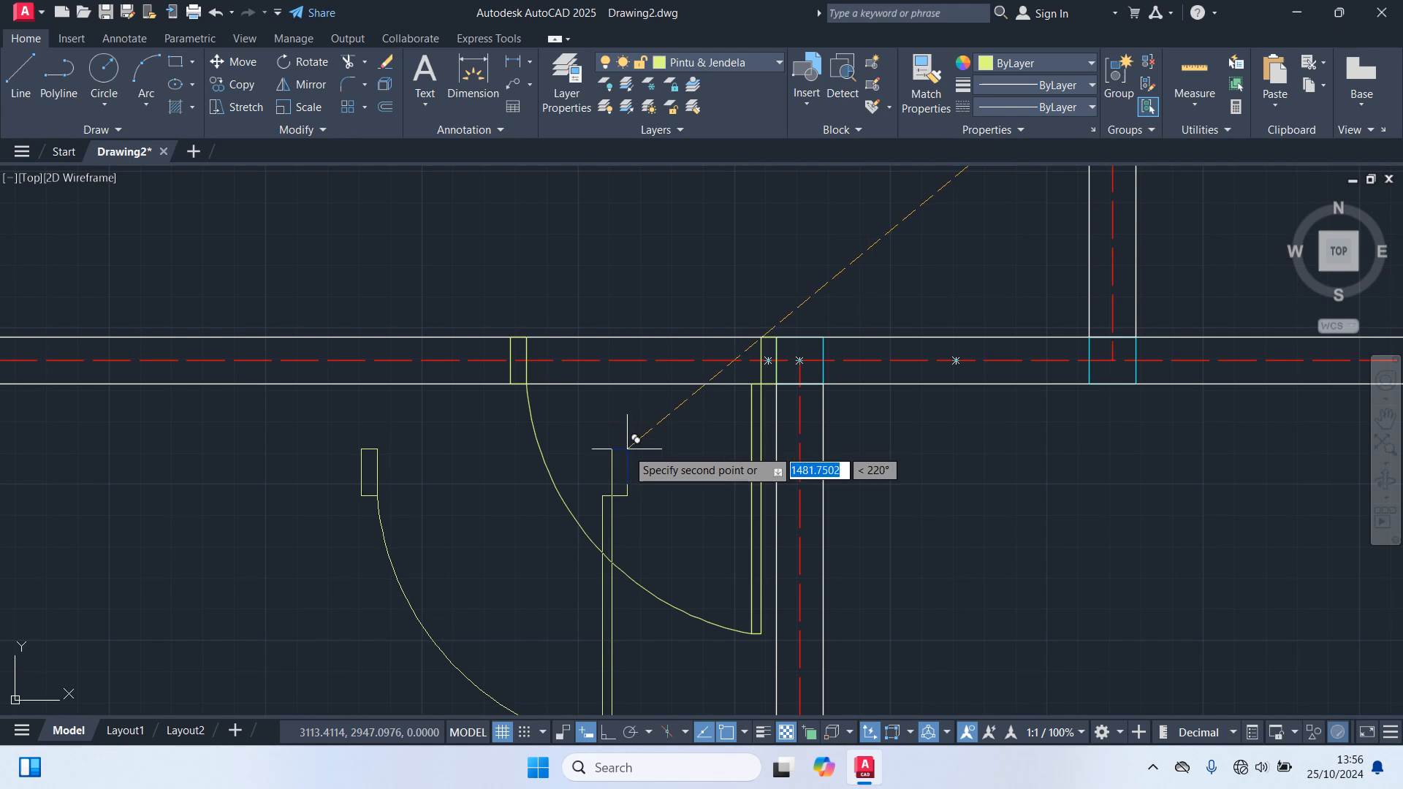
key("Escape")
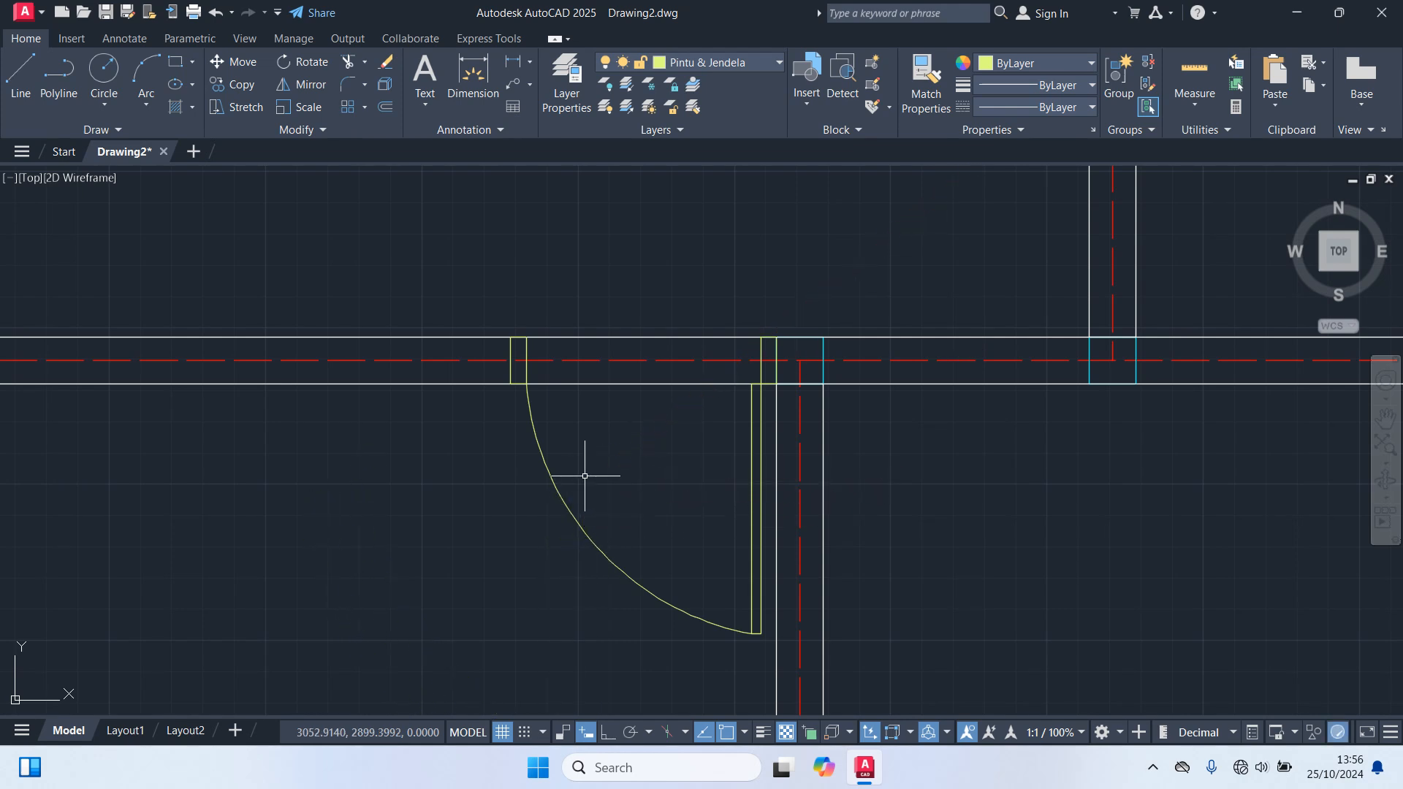
Step: Copy the lower-right single door of the lower cluster into the middle room's top wall, with its jamb against the left wall's inner face
scroll(839, 407, "down", 10)
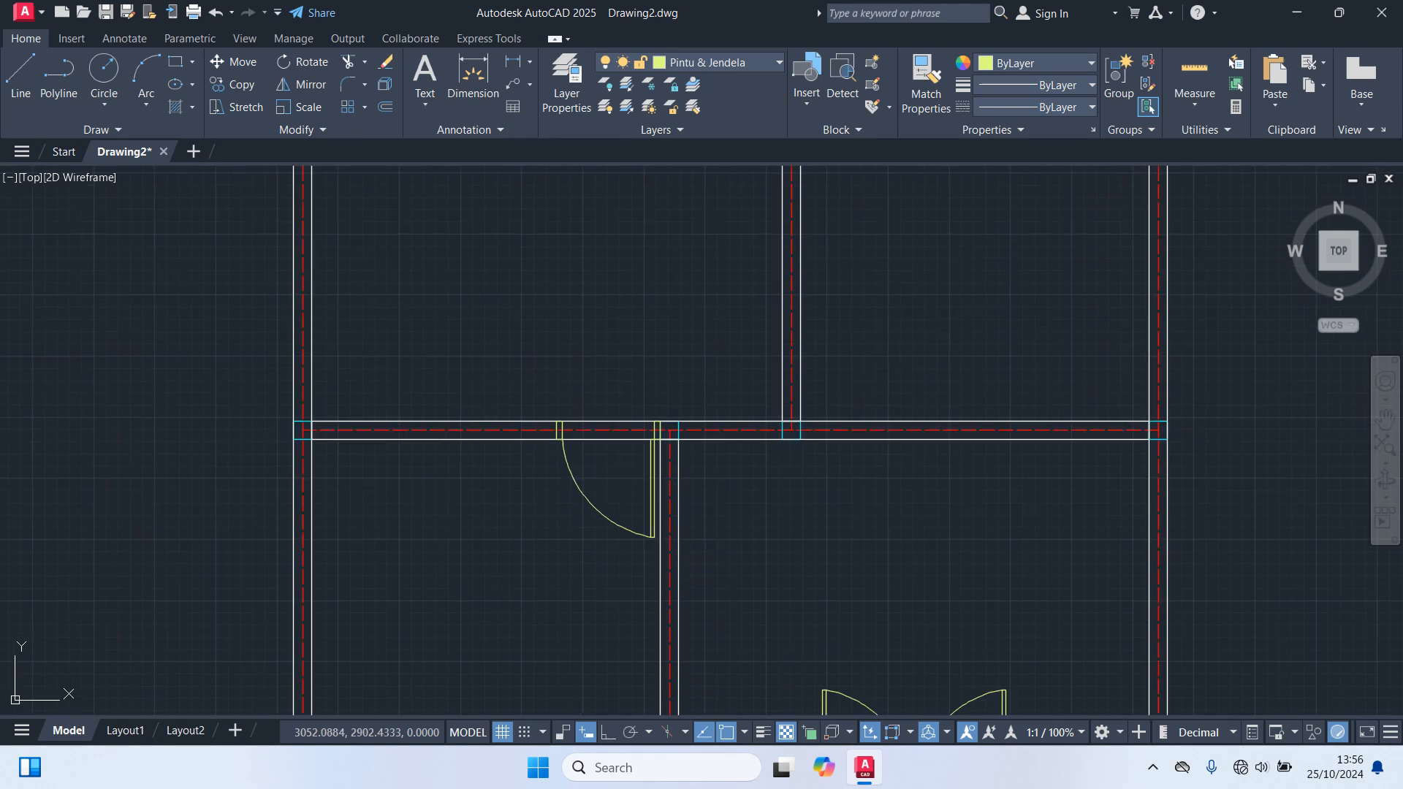
scroll(545, 567, "up", 3)
middle_click_drag(927, 366, 846, 483)
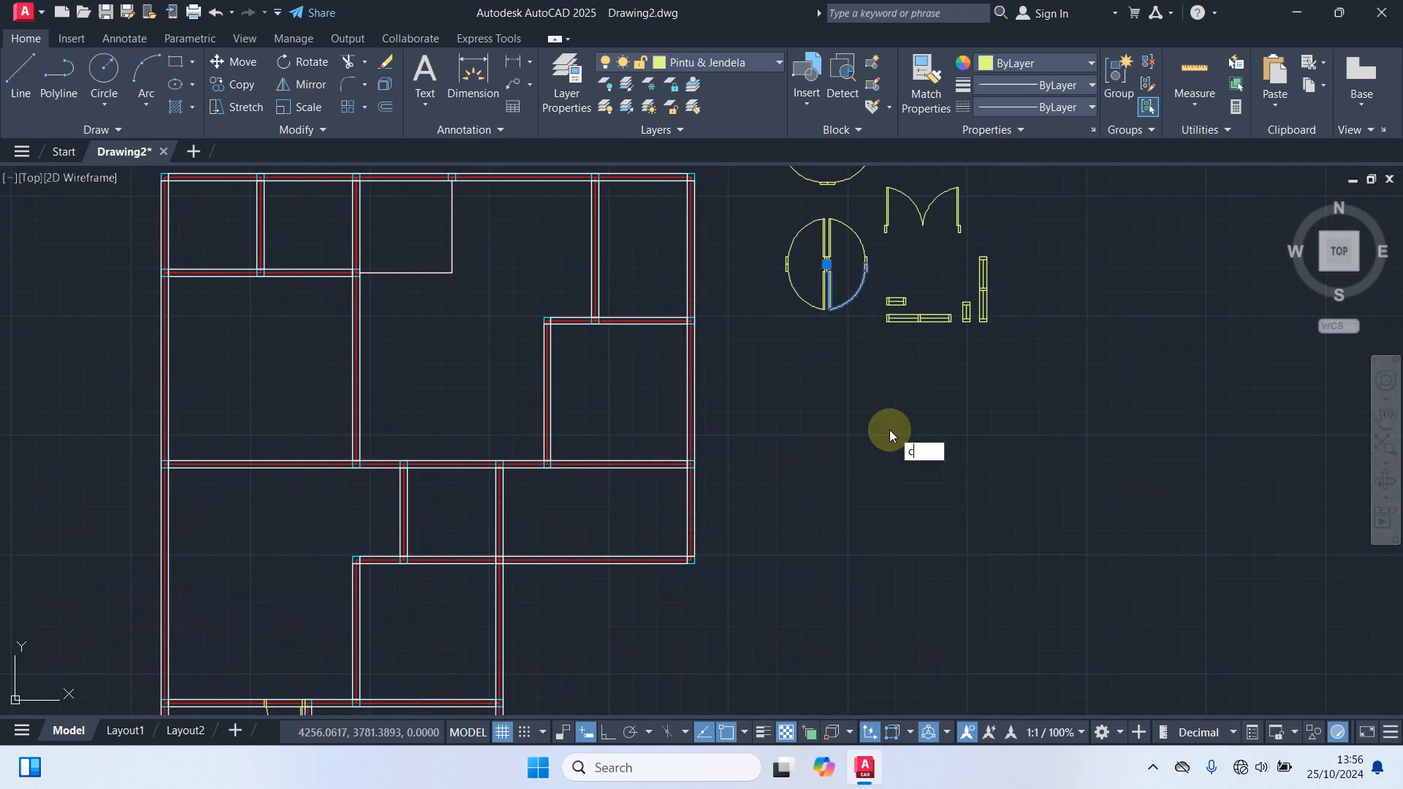
key("Return")
scroll(825, 248, "up", 8)
scroll(800, 436, "up", 3)
left_click(742, 276)
scroll(852, 412, "down", 4)
scroll(702, 532, "down", 5)
middle_click_drag(751, 509, 770, 462)
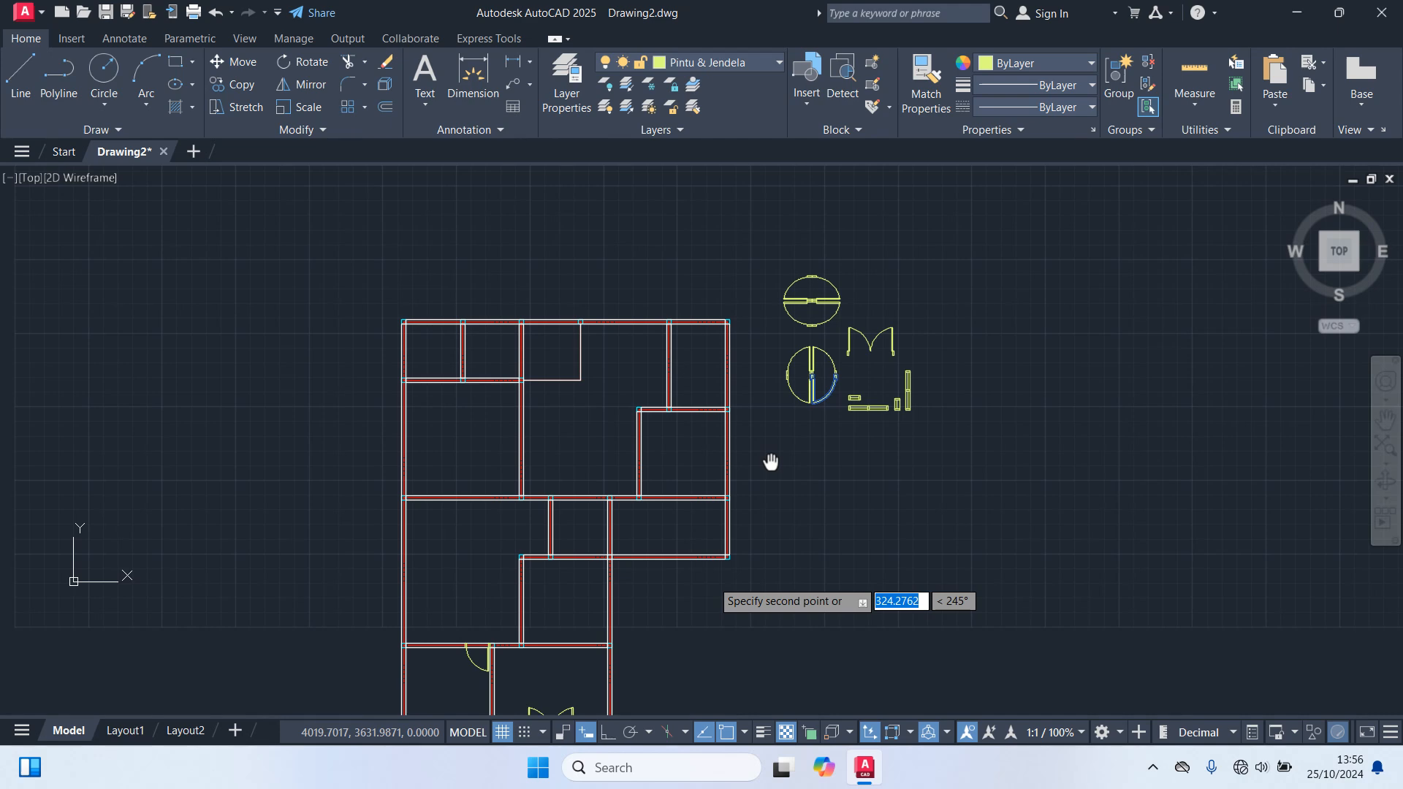
scroll(526, 566, "up", 6)
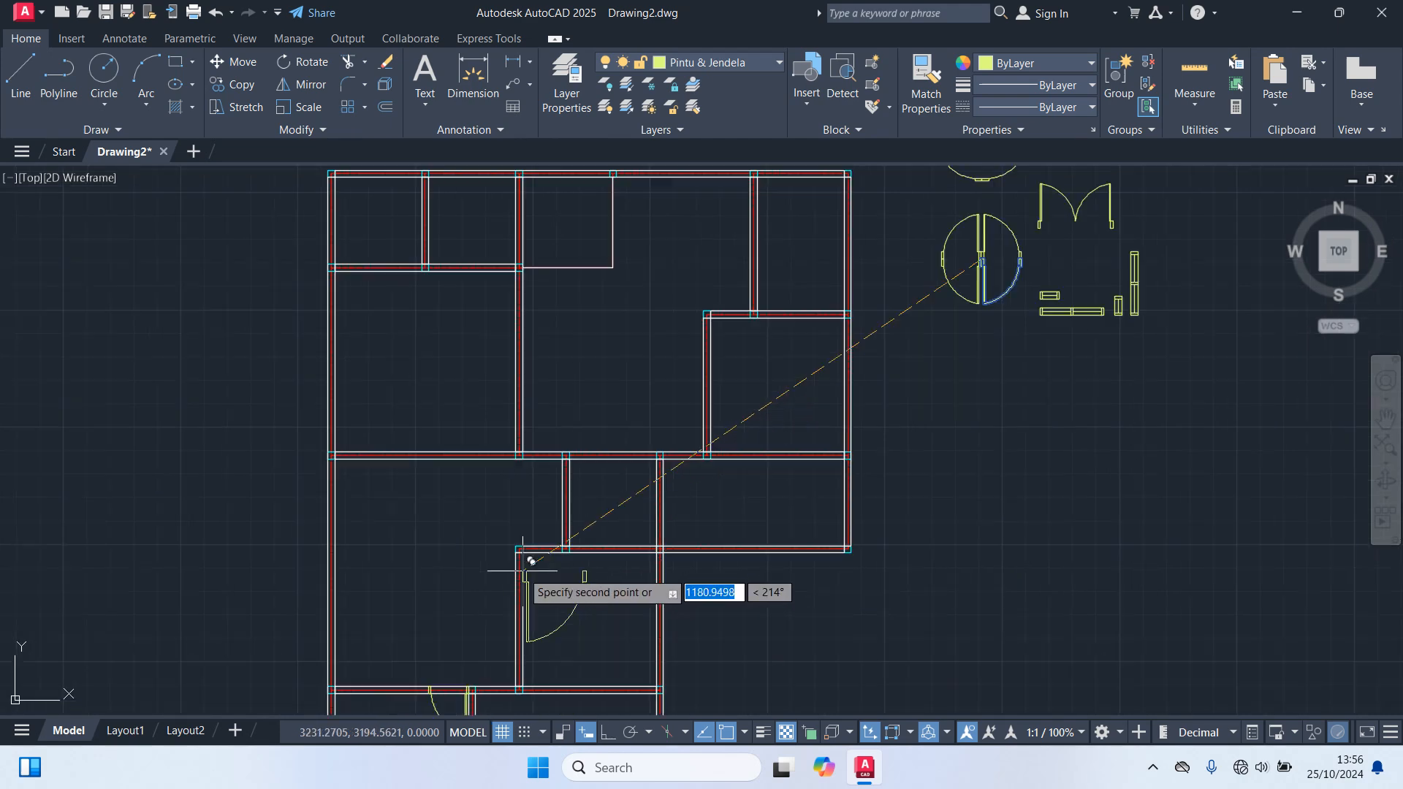
scroll(585, 544, "up", 5)
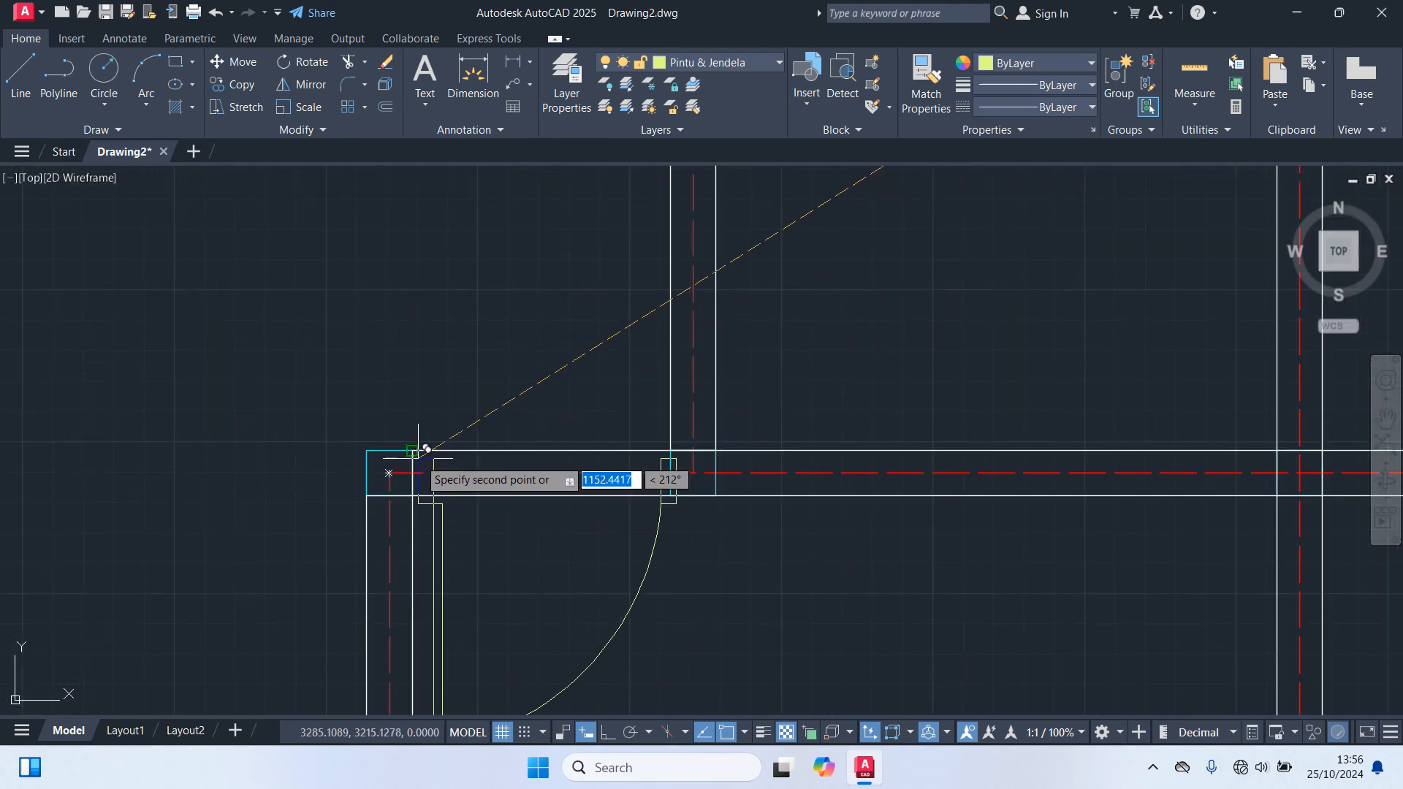
scroll(420, 441, "down", 5)
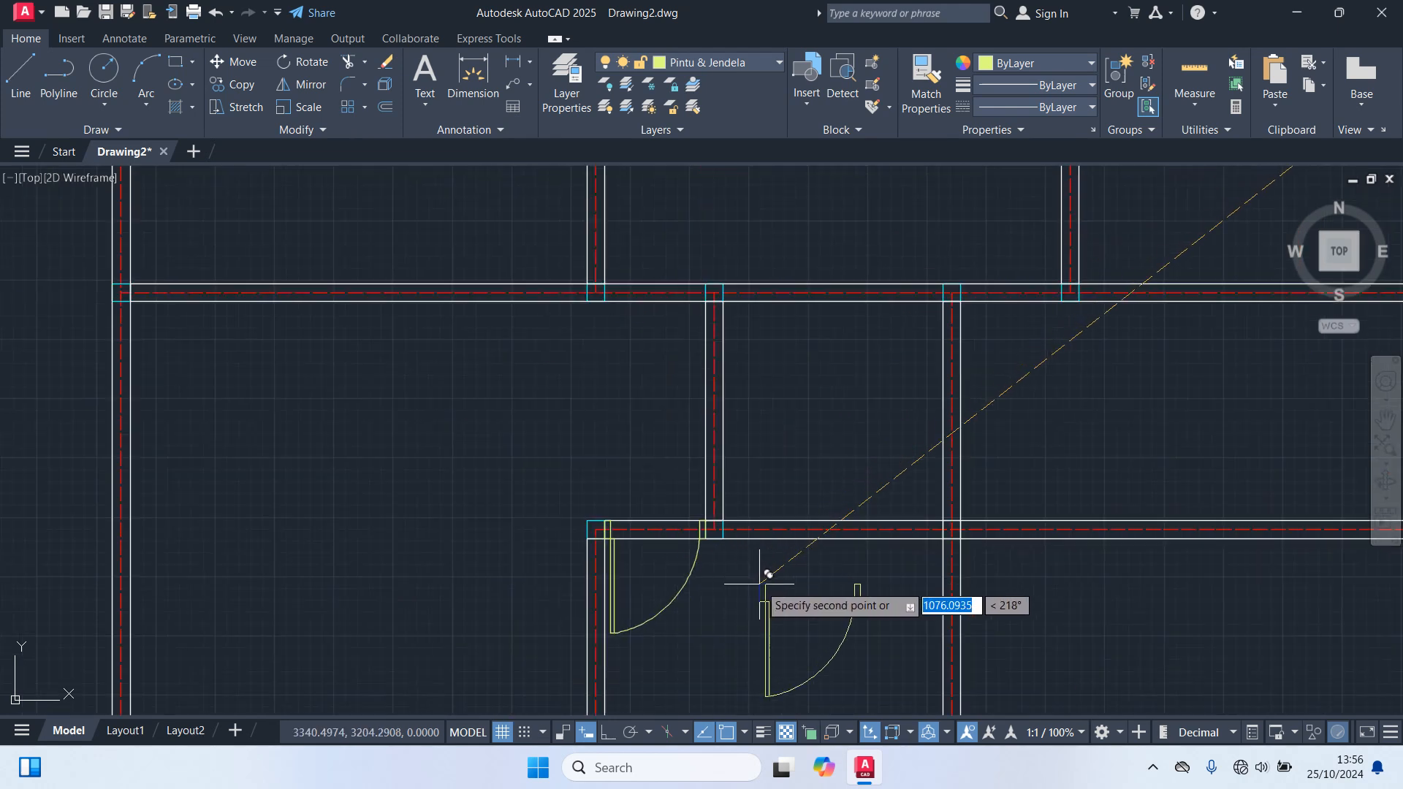
middle_click_drag(769, 575, 761, 522)
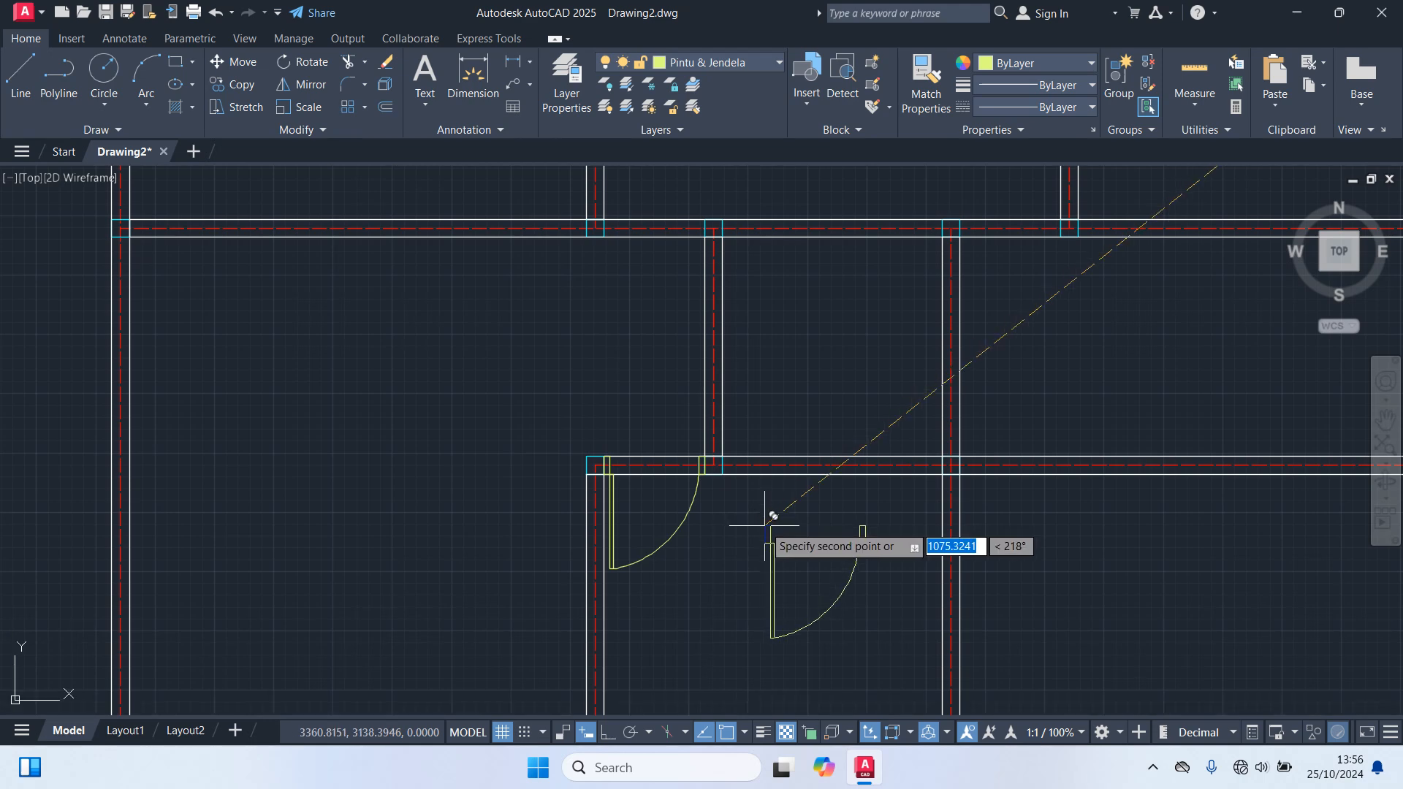
scroll(798, 567, "down", 6)
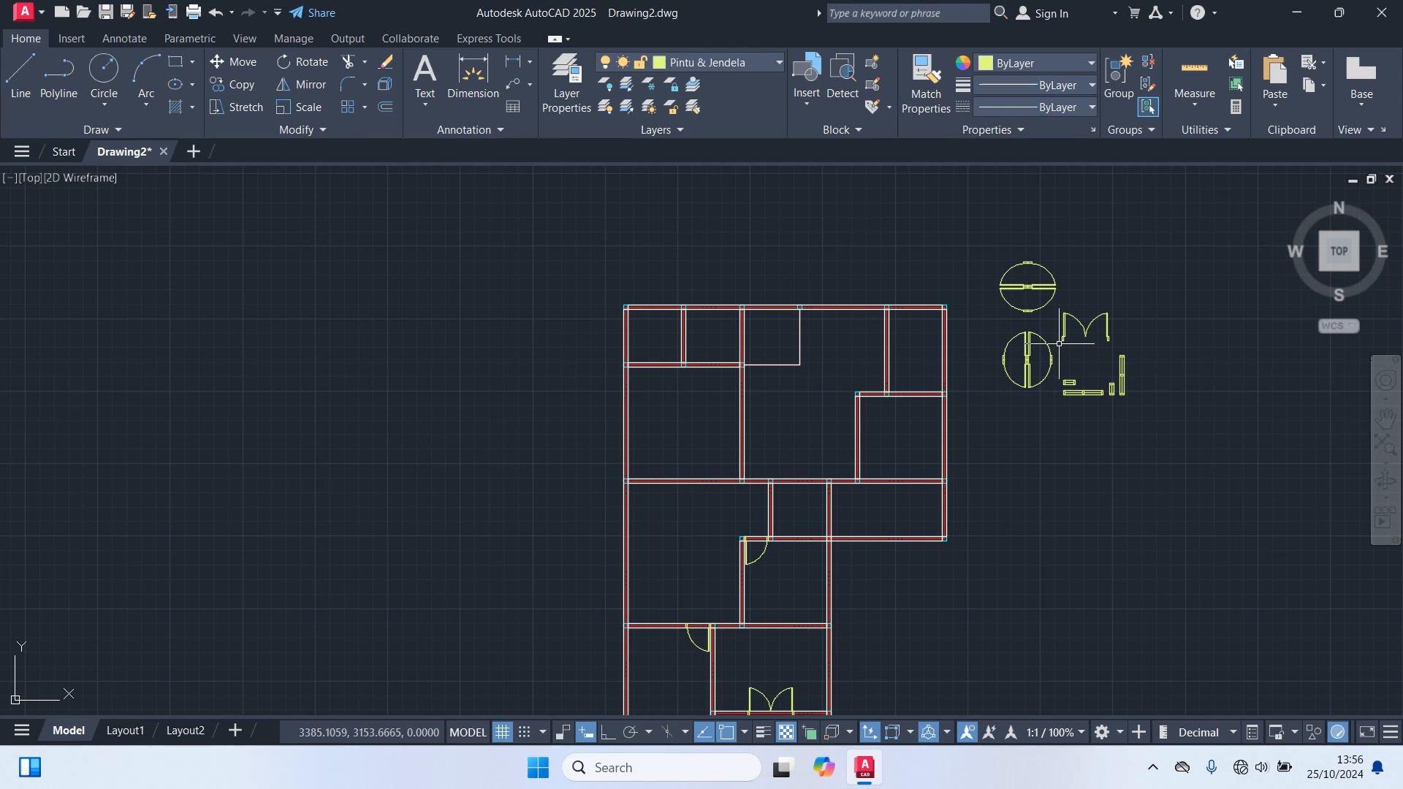
Step: Copy the upper-left single door of the lower cluster into the central horizontal wall, its jamb against the left wall of the right-hand room
scroll(1058, 342, "up", 2)
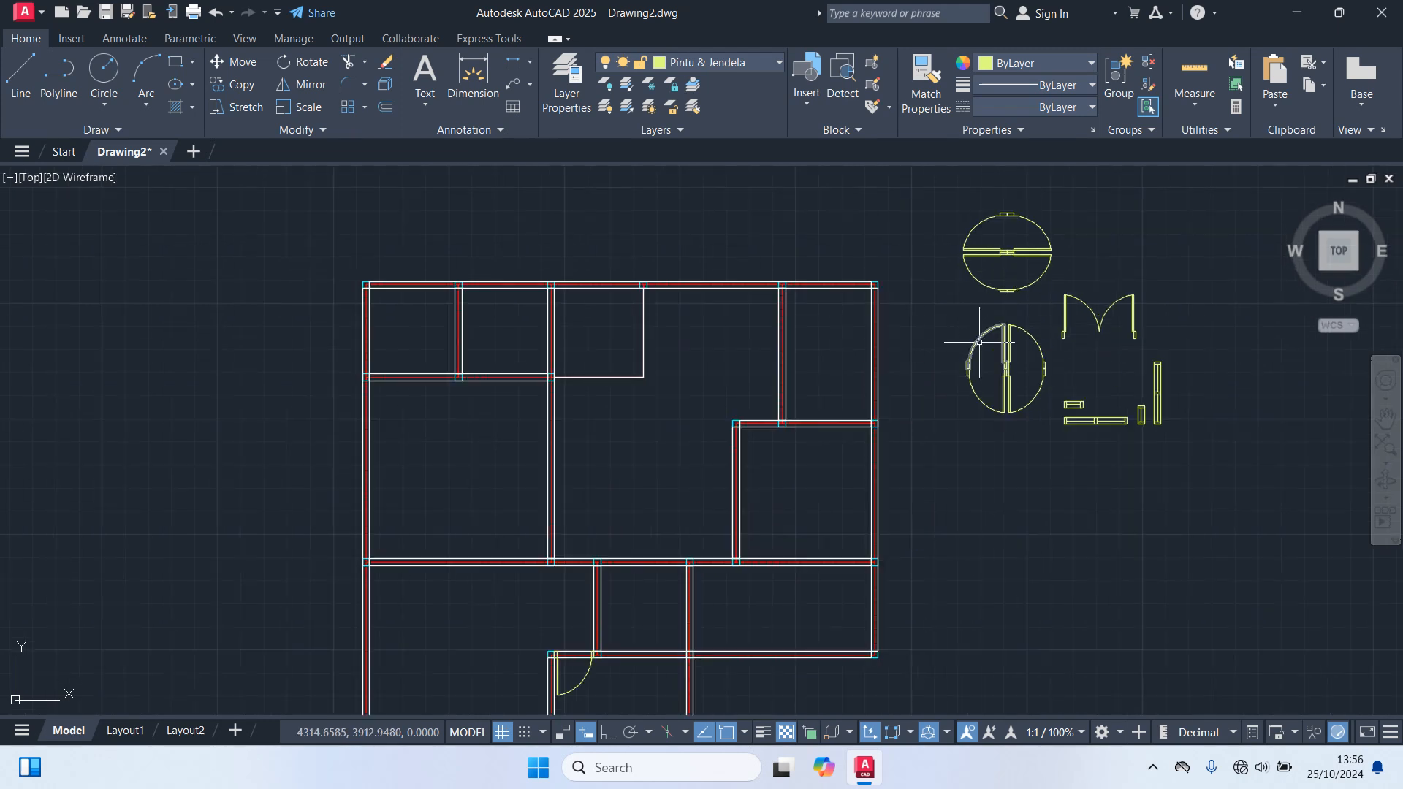
left_click(871, 425)
type("co")
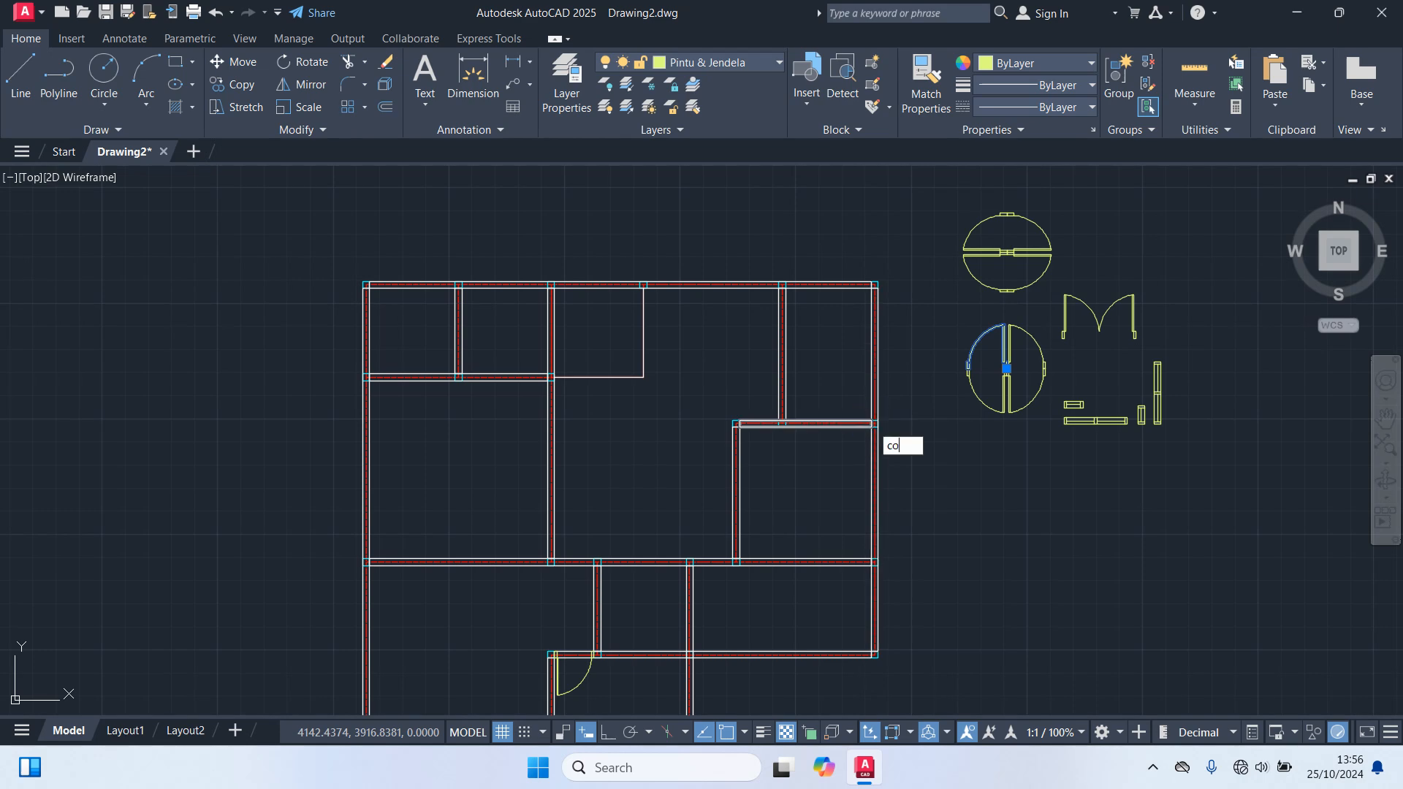
key("Return")
scroll(972, 386, "up", 6)
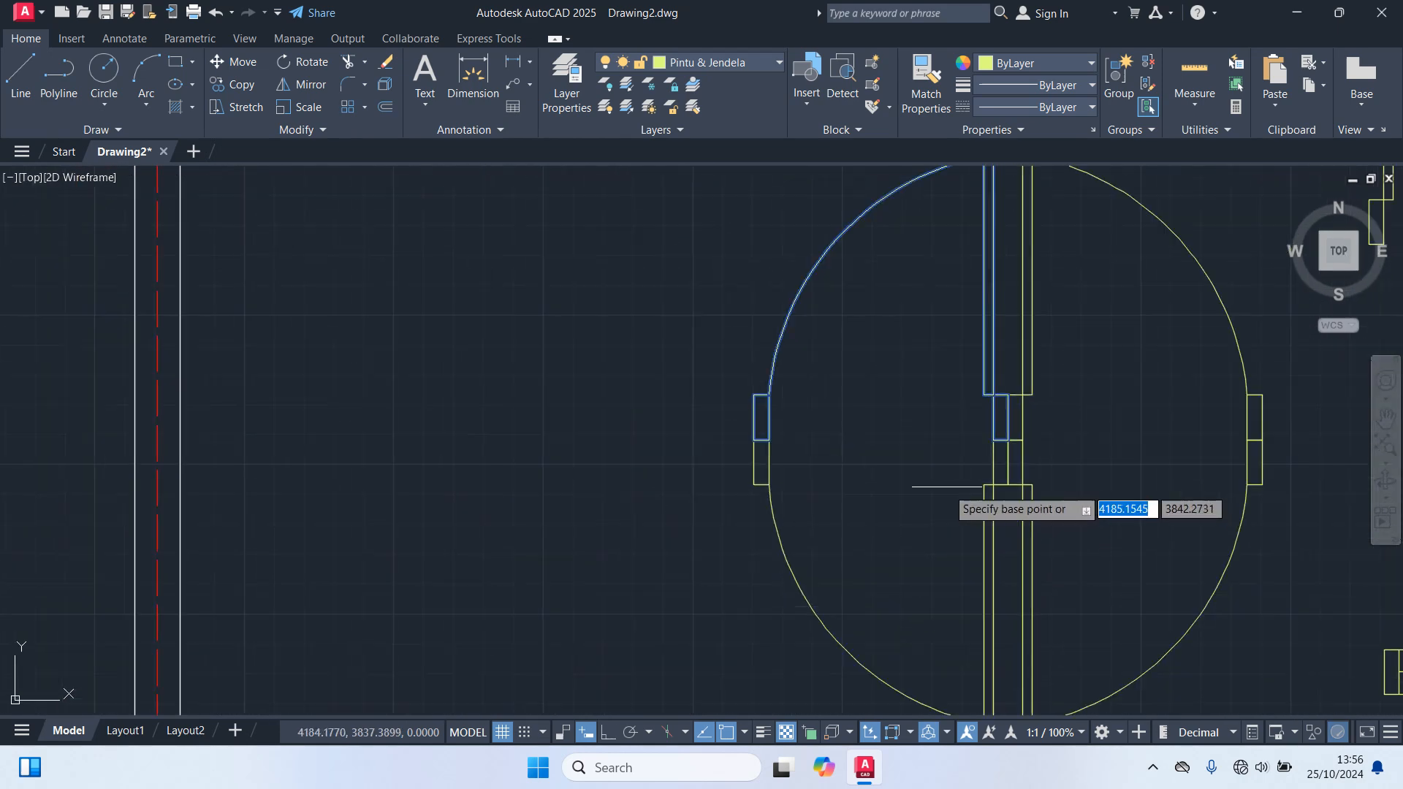
left_click(1018, 439)
scroll(1015, 449, "down", 6)
middle_click_drag(760, 650, 878, 383)
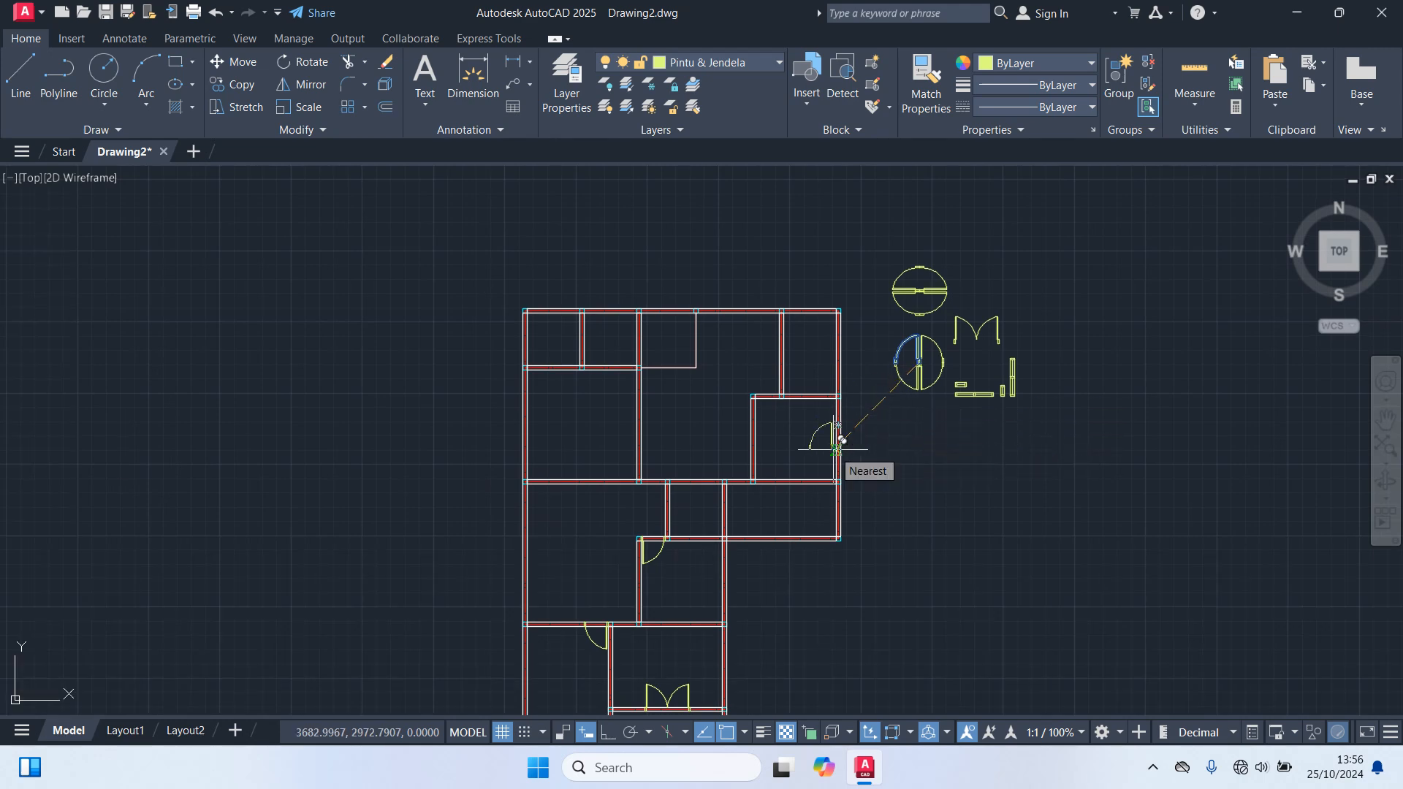
scroll(785, 483, "up", 9)
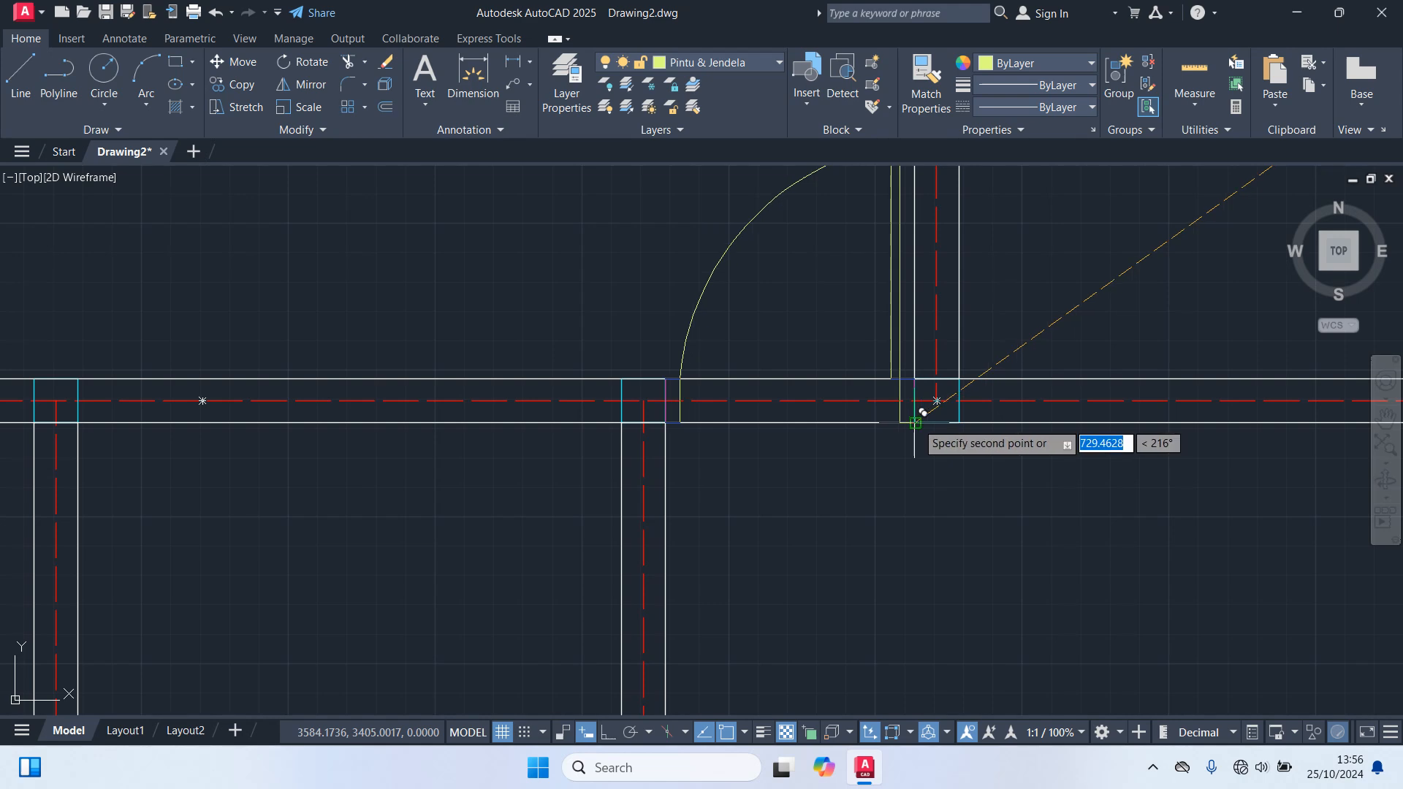
Step: Place another copy of the same door in the bottom wall of the plan's top-left room, against the partition on its right
scroll(922, 412, "down", 7)
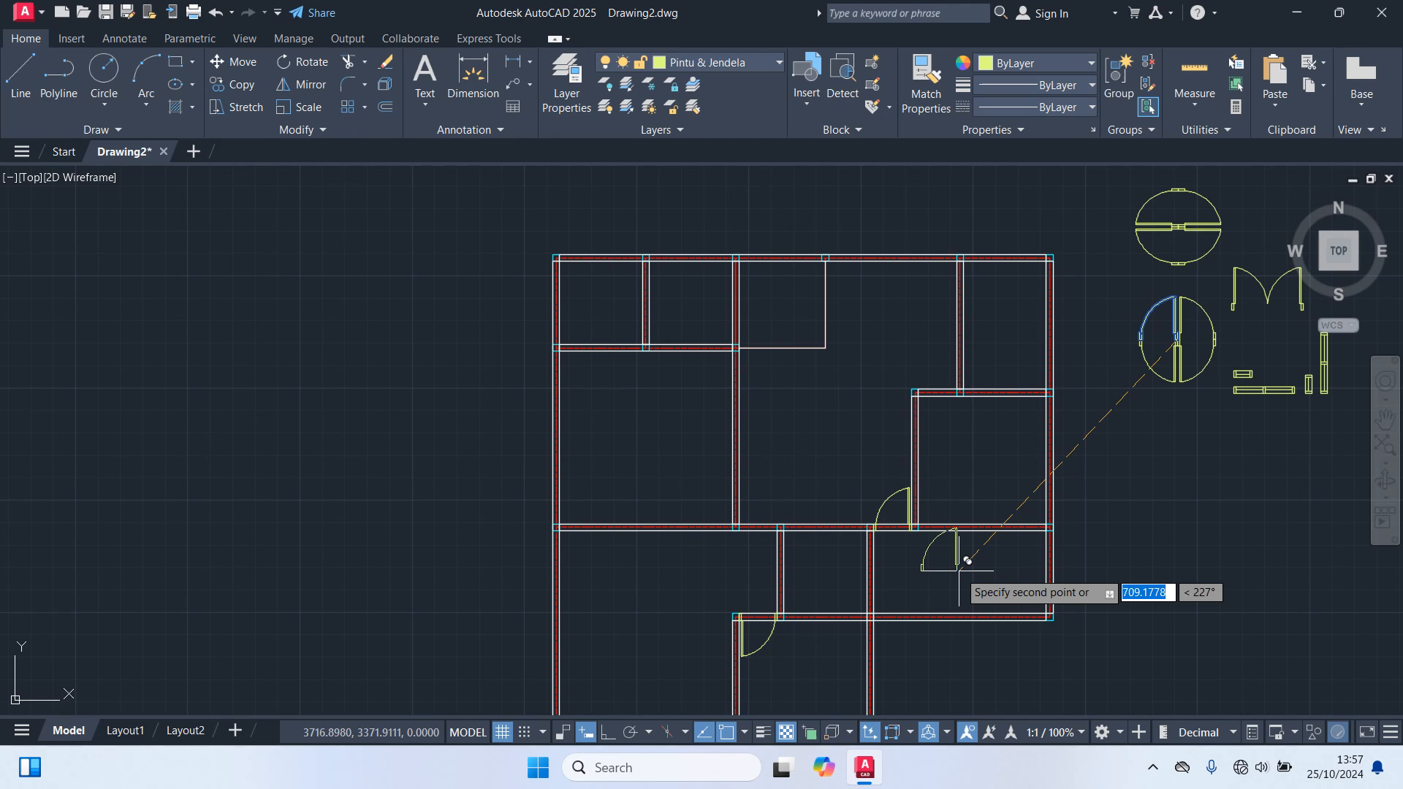
scroll(607, 382, "up", 8)
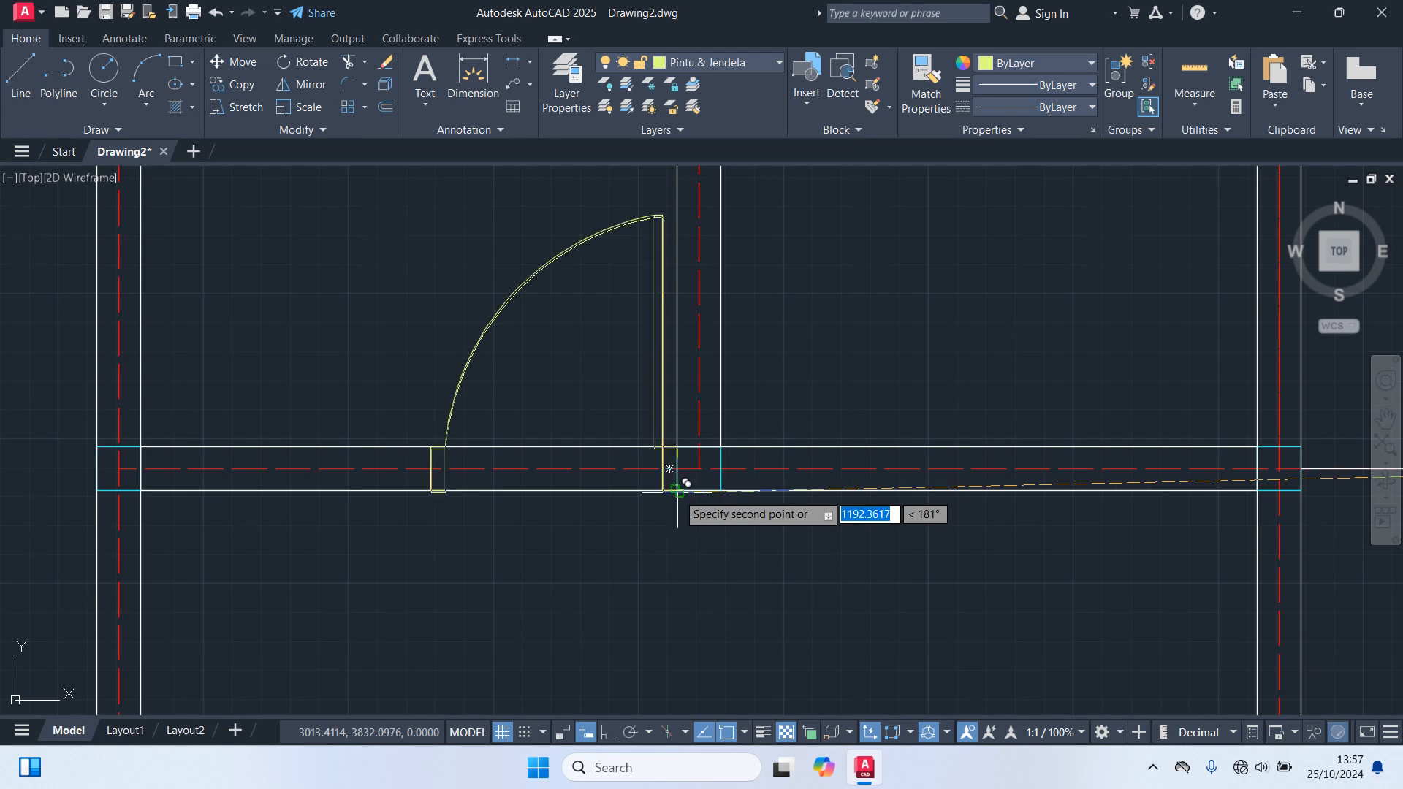
scroll(722, 572, "down", 4)
scroll(722, 573, "down", 2)
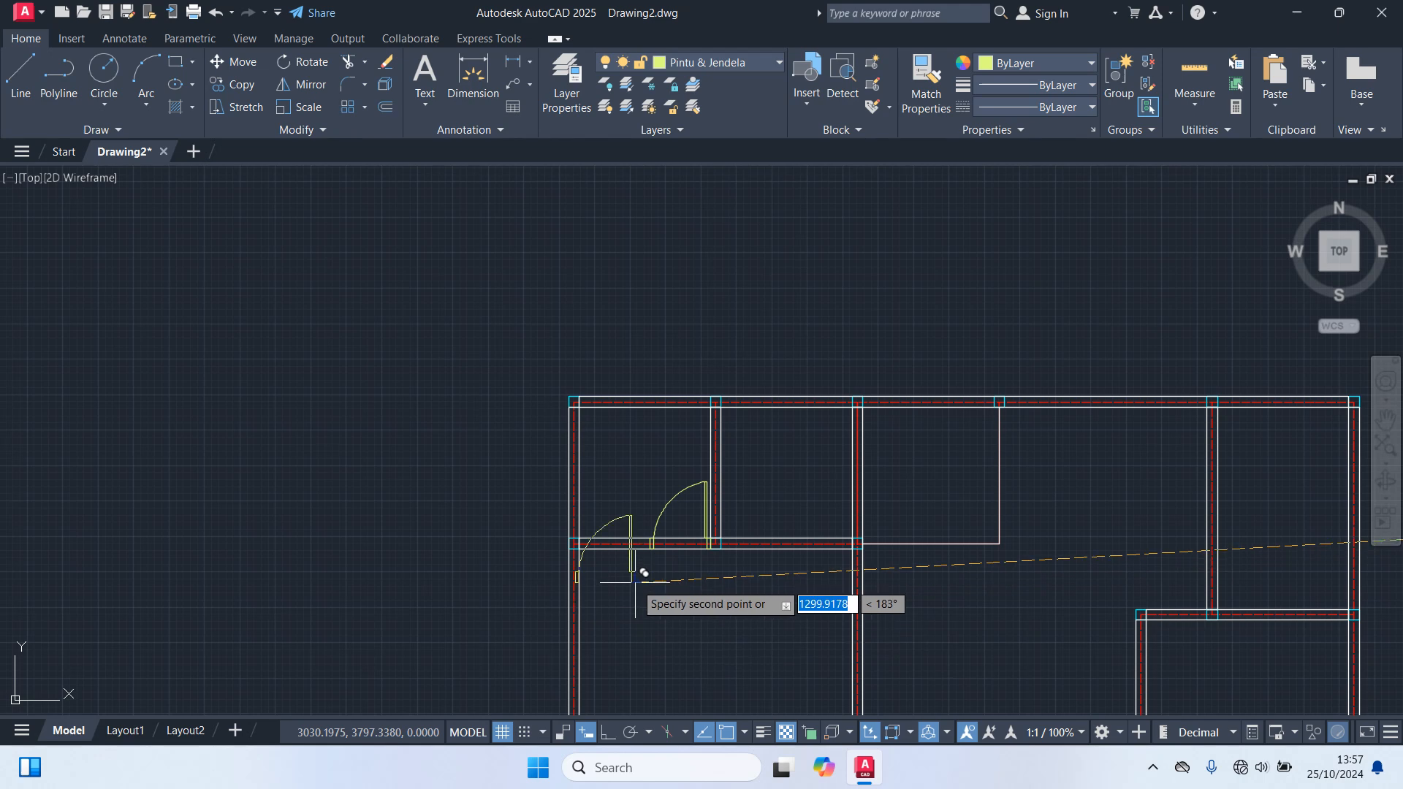
Step: Copy the upper-left single door of the upper door cluster into the right wall of the large left room, its jamb against the wall below
key("Escape")
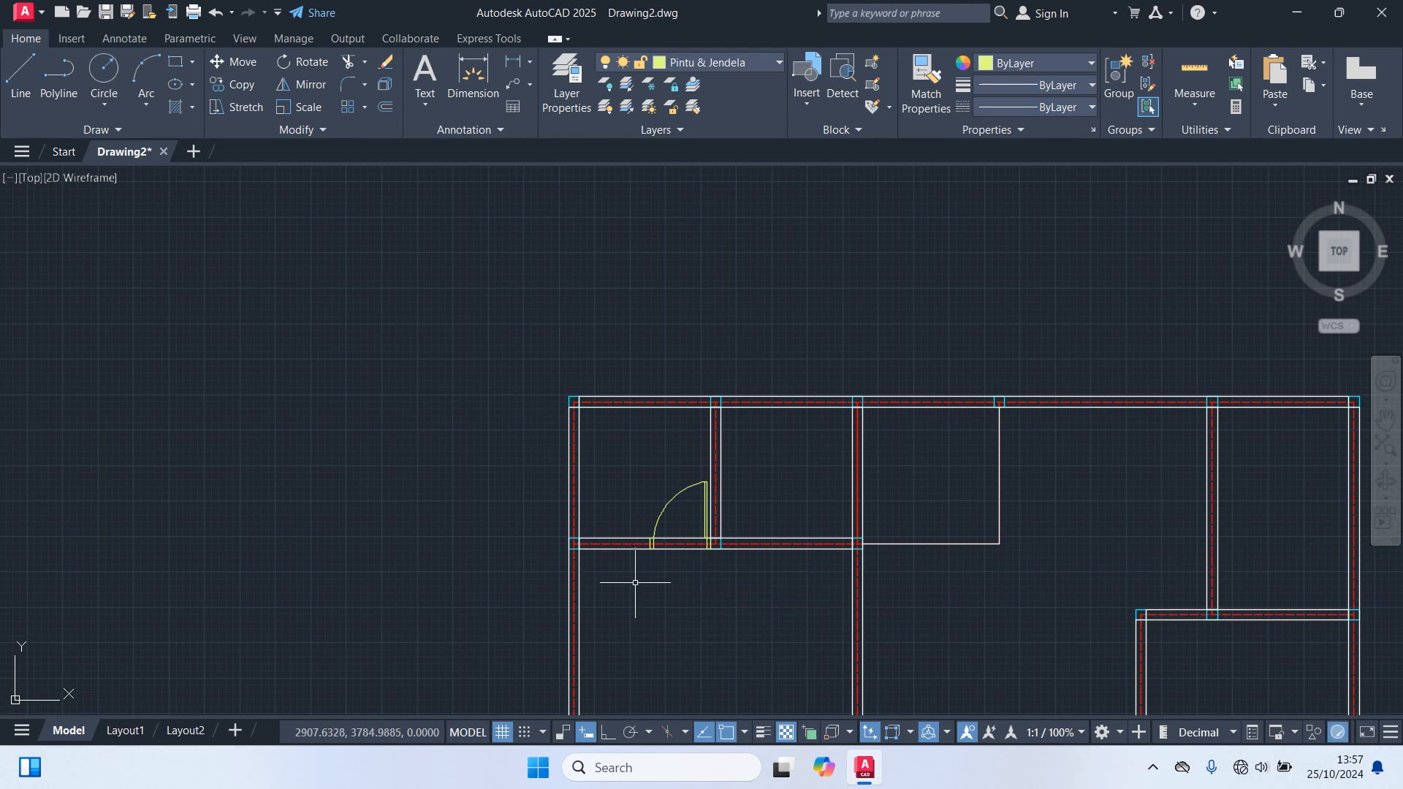
scroll(634, 582, "down", 3)
scroll(604, 501, "up", 2)
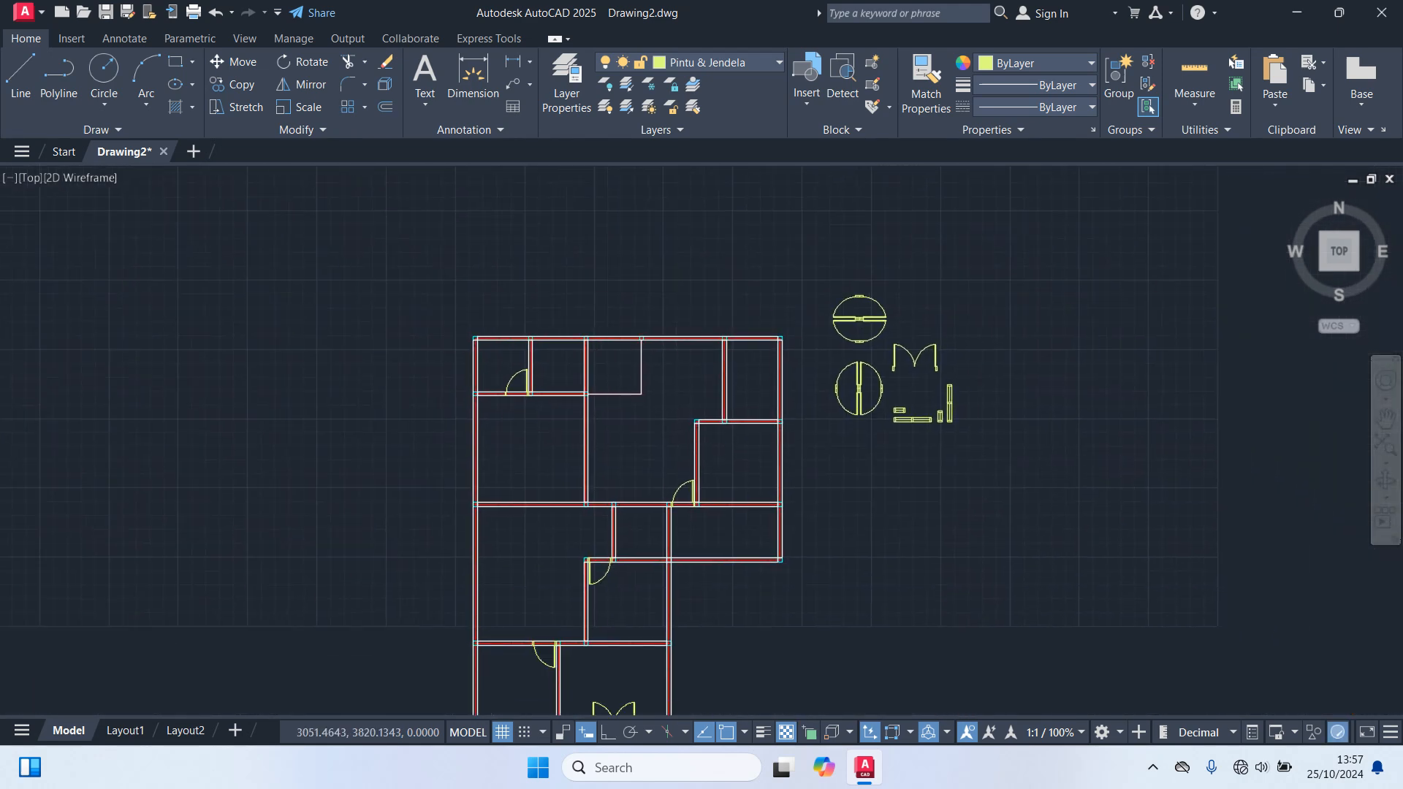
middle_click_drag(543, 449, 540, 355)
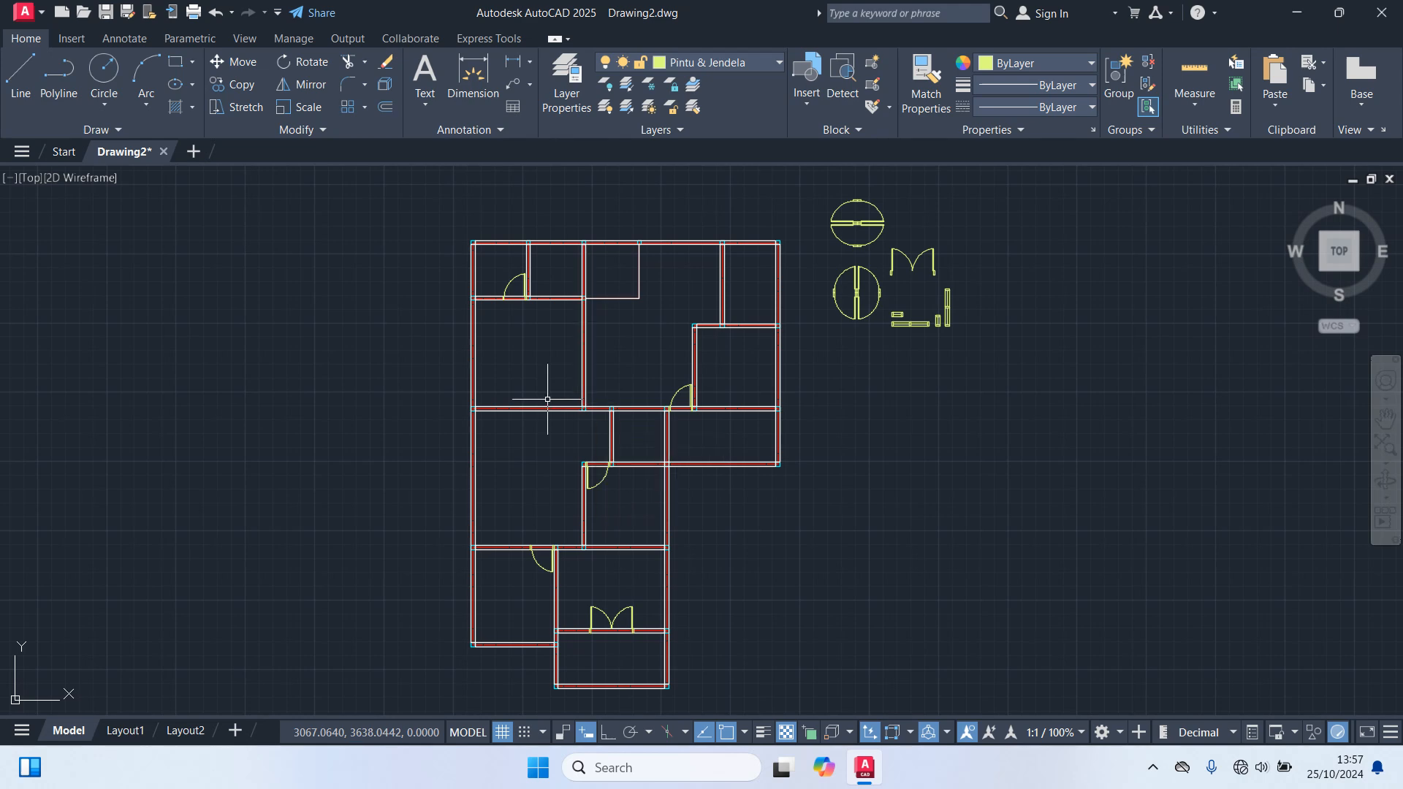
scroll(851, 194, "up", 4)
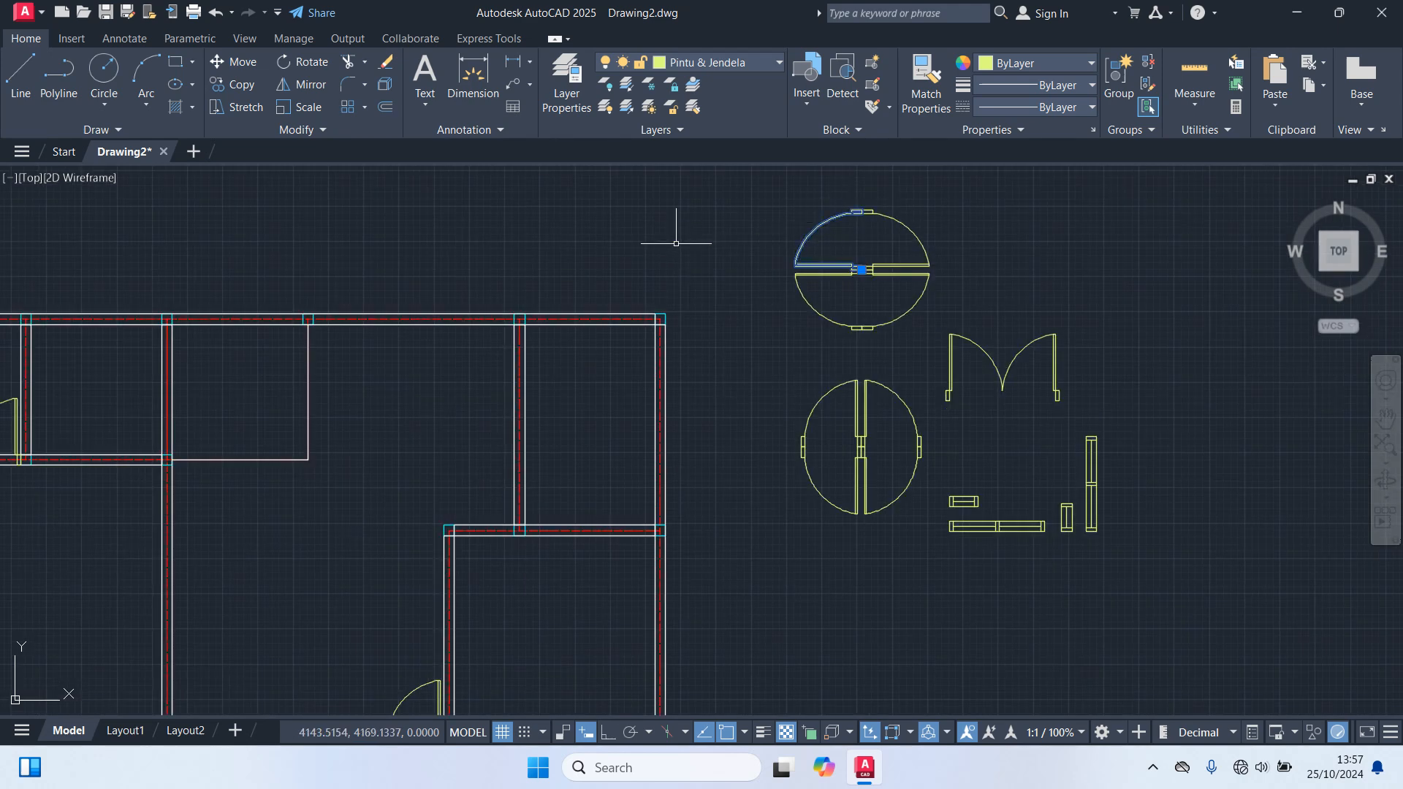
type("o")
key("Return")
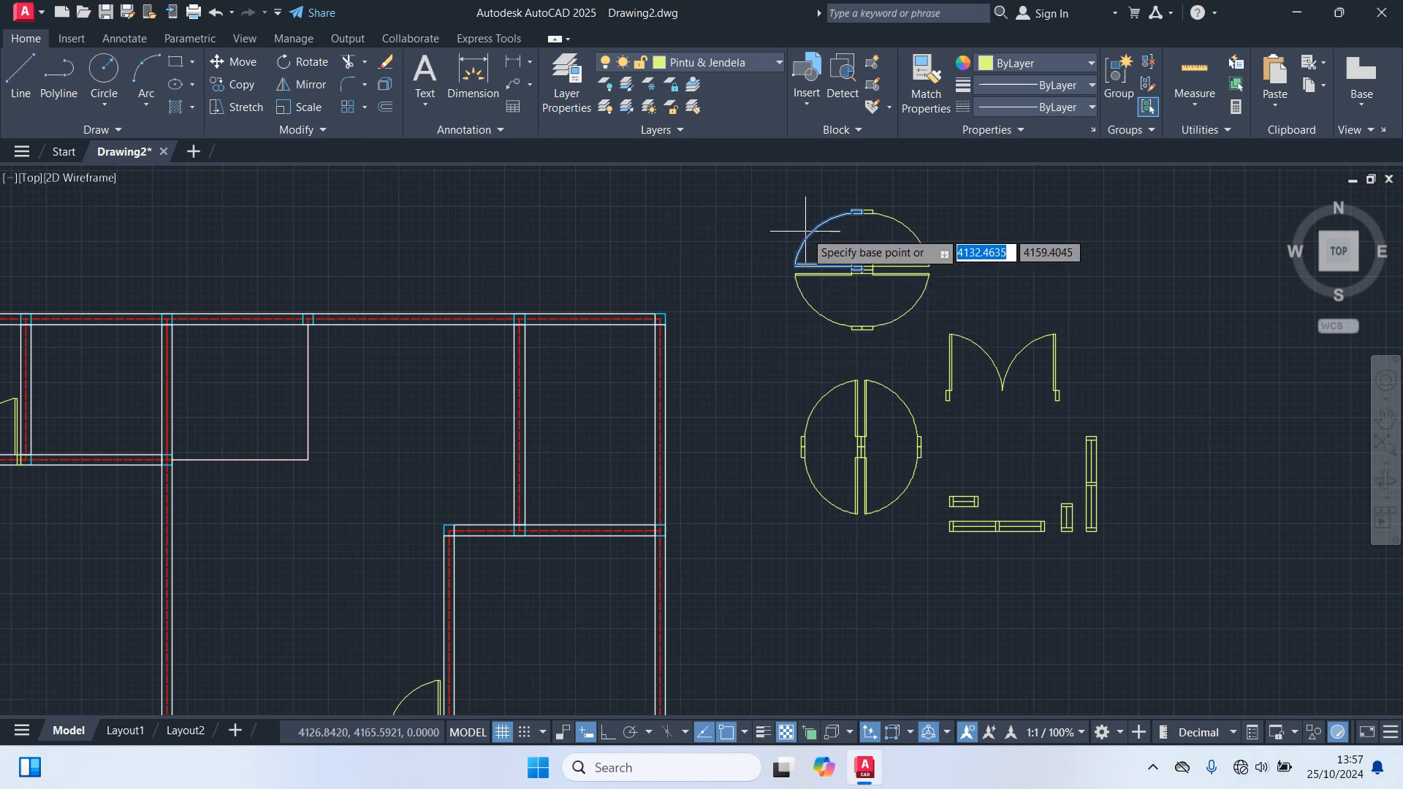
scroll(811, 233, "up", 6)
left_click(1019, 371)
scroll(789, 480, "down", 10)
middle_click_drag(775, 499, 831, 370)
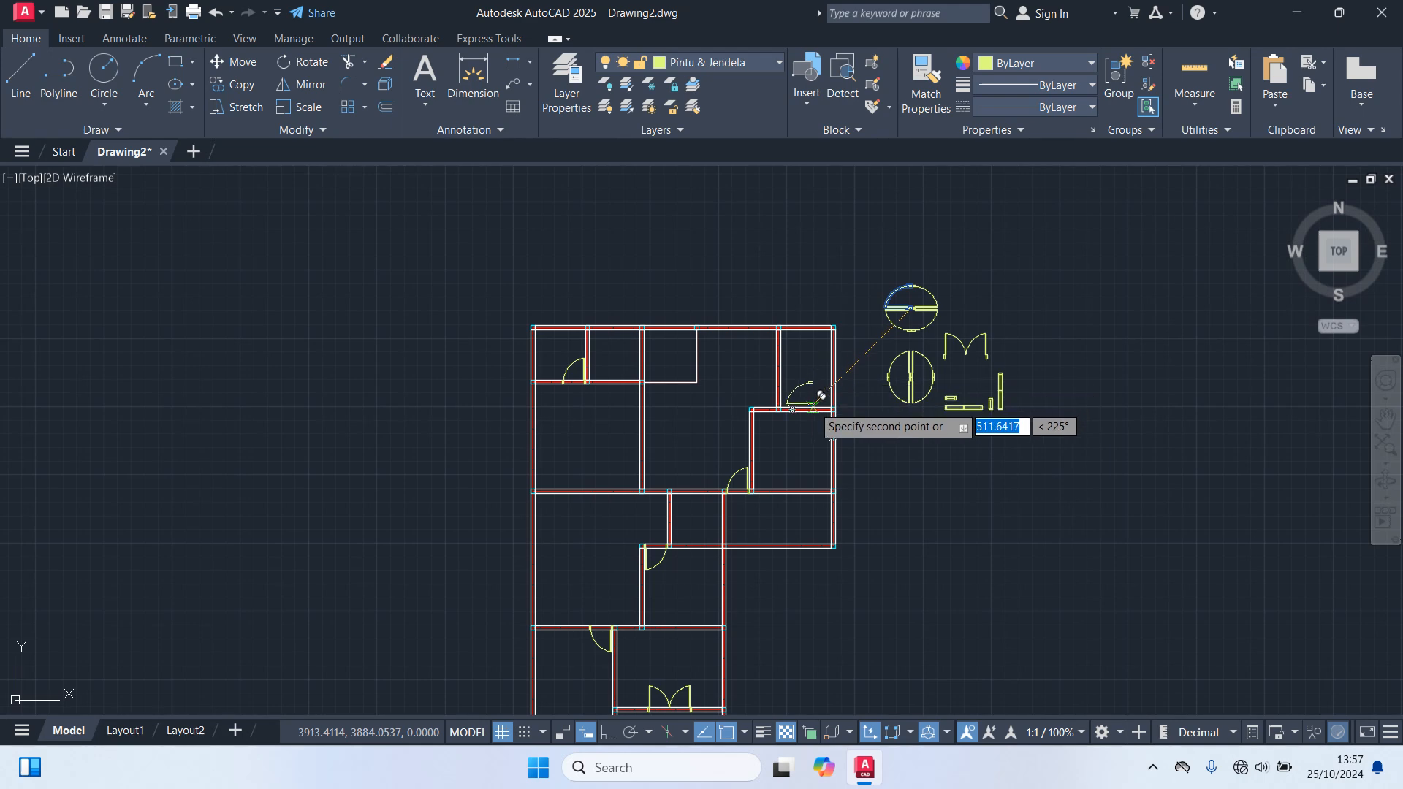
scroll(685, 460, "up", 5)
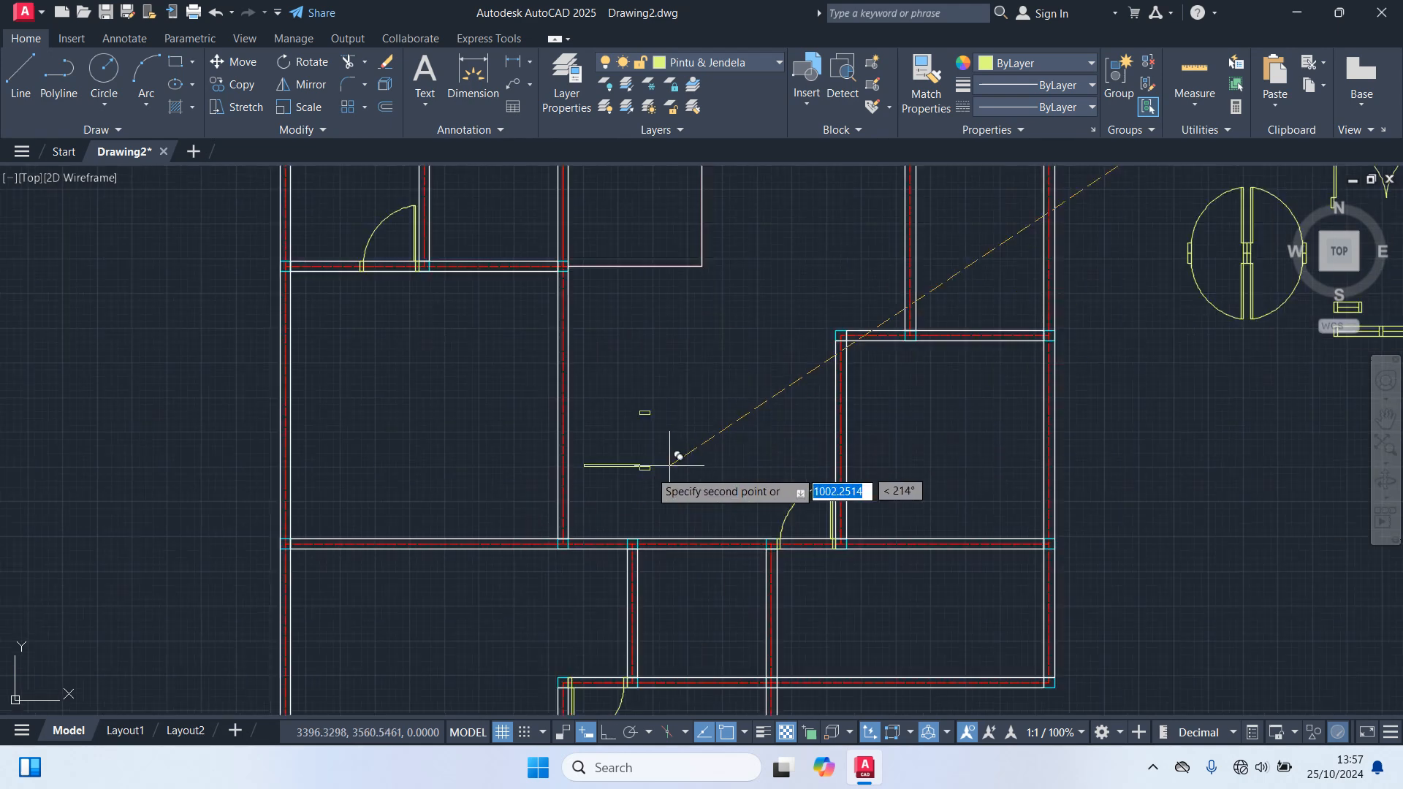
middle_click_drag(622, 479, 739, 361)
scroll(704, 397, "up", 4)
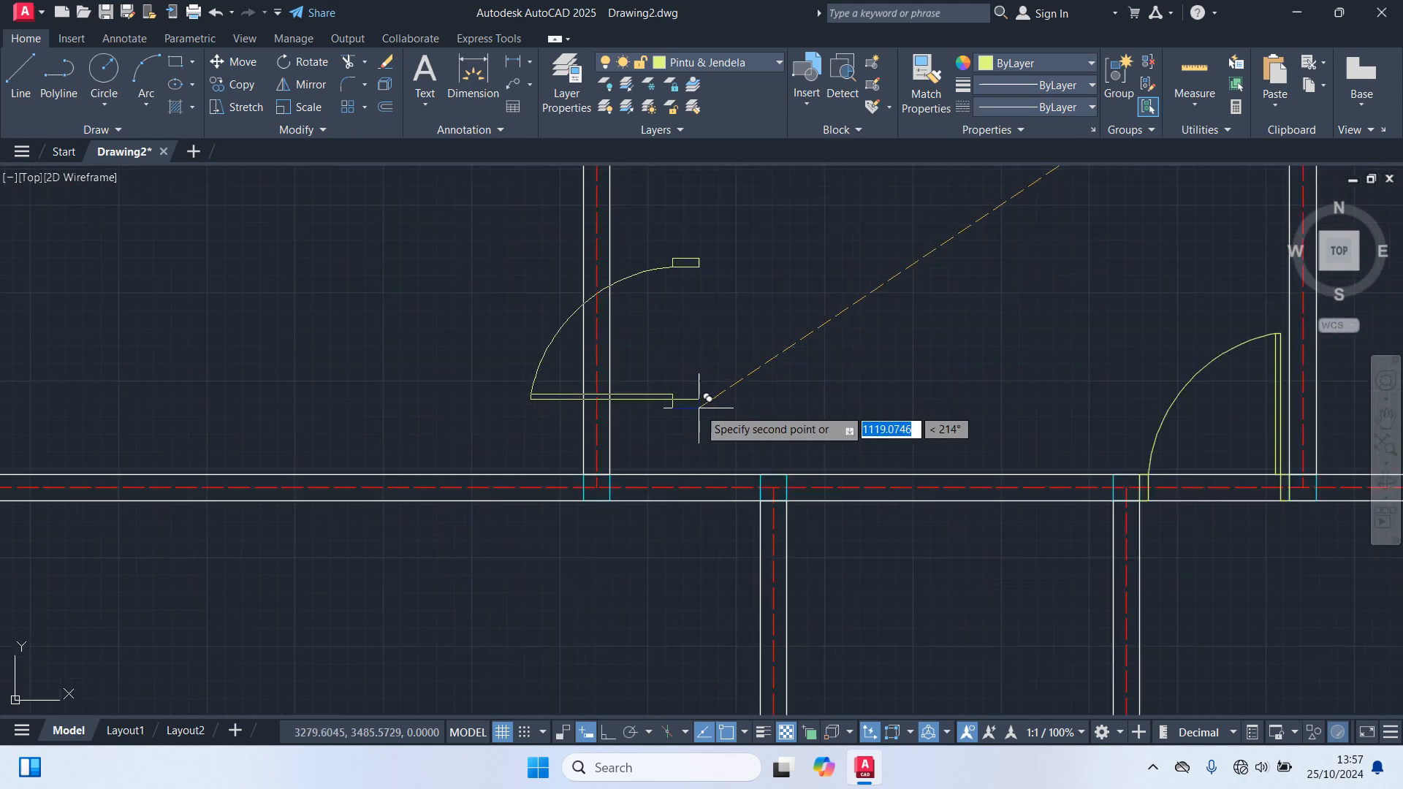
scroll(694, 417, "down", 4)
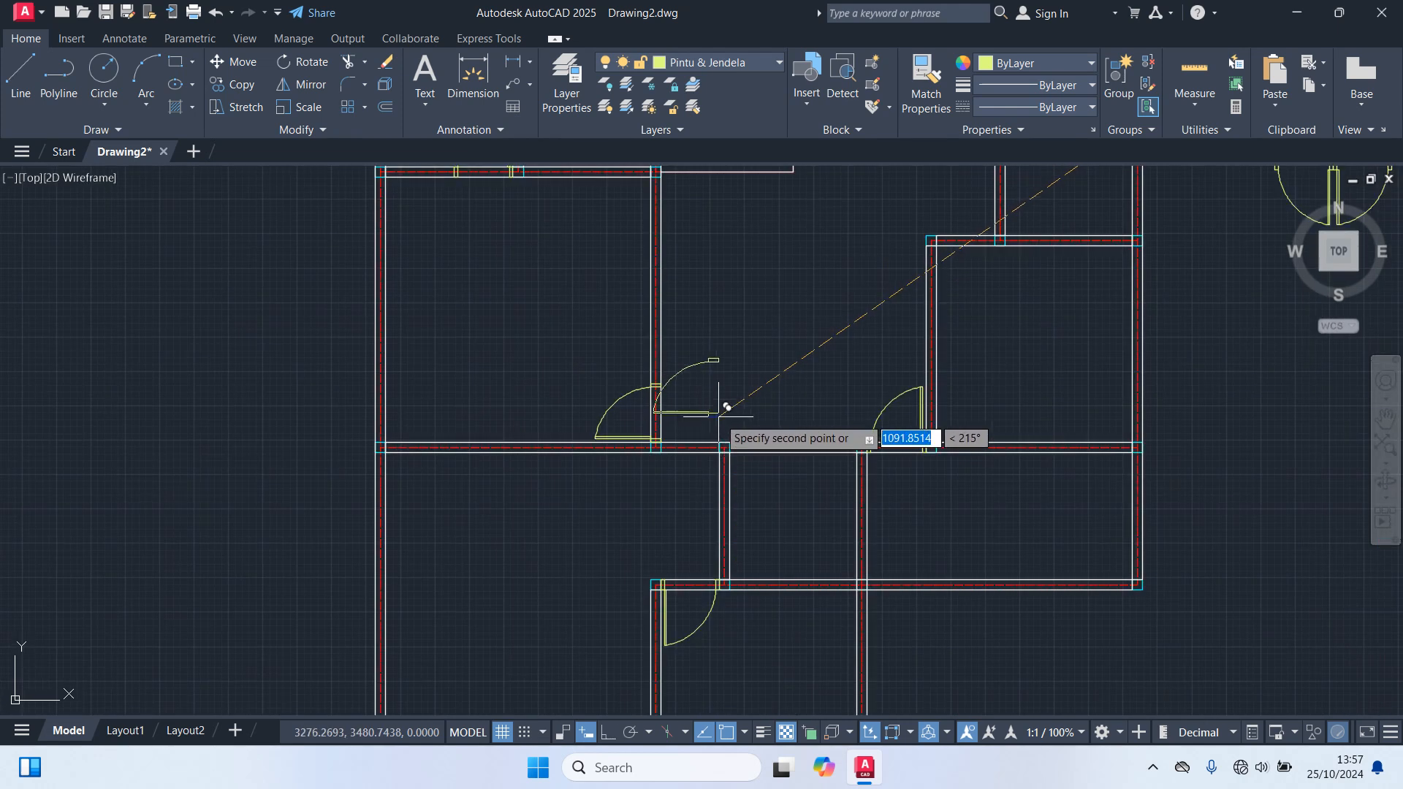
Step: Place another copy of the same door in the right wall of the second top room, its jamb against the room's bottom wall
middle_click_drag(776, 304, 786, 473)
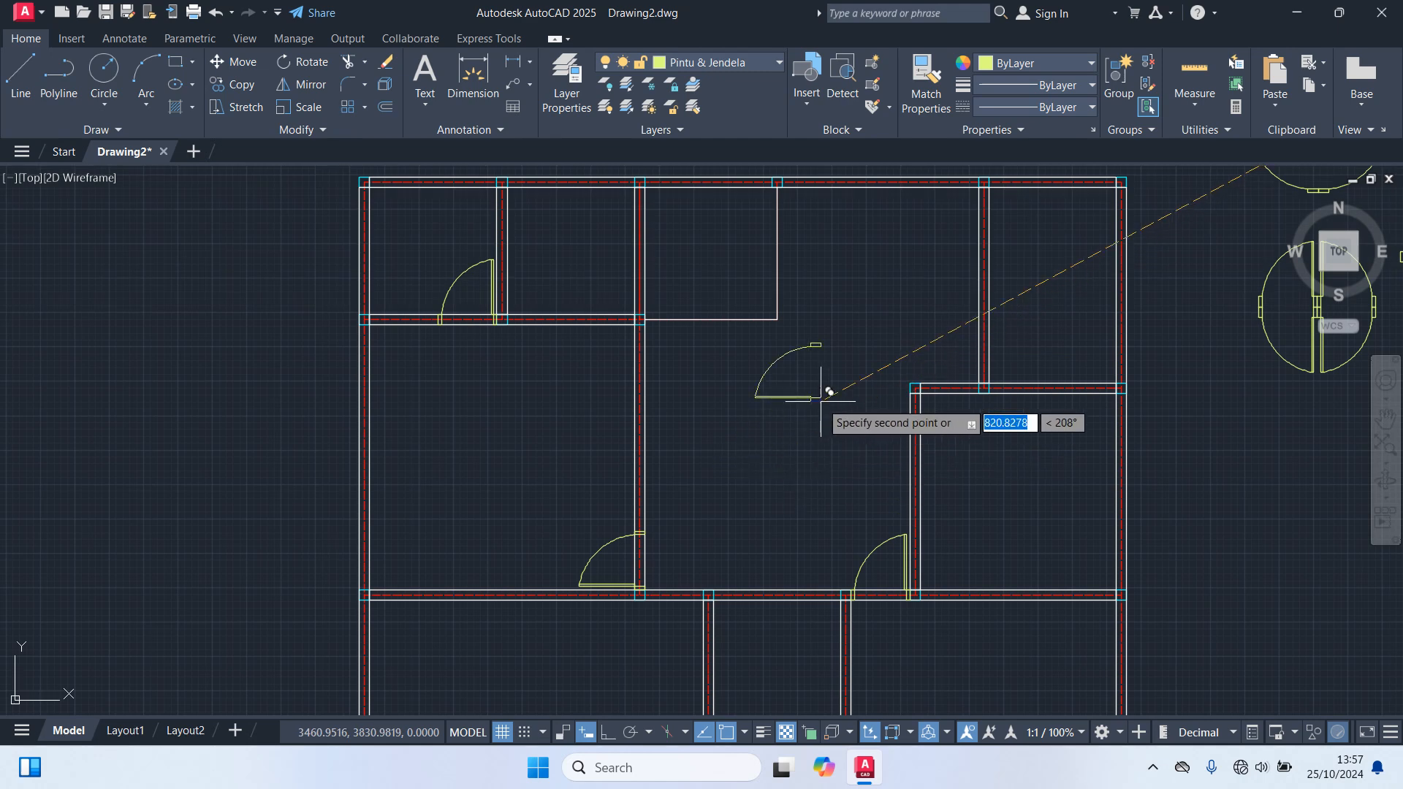
middle_click_drag(778, 385, 795, 469)
scroll(682, 413, "up", 6)
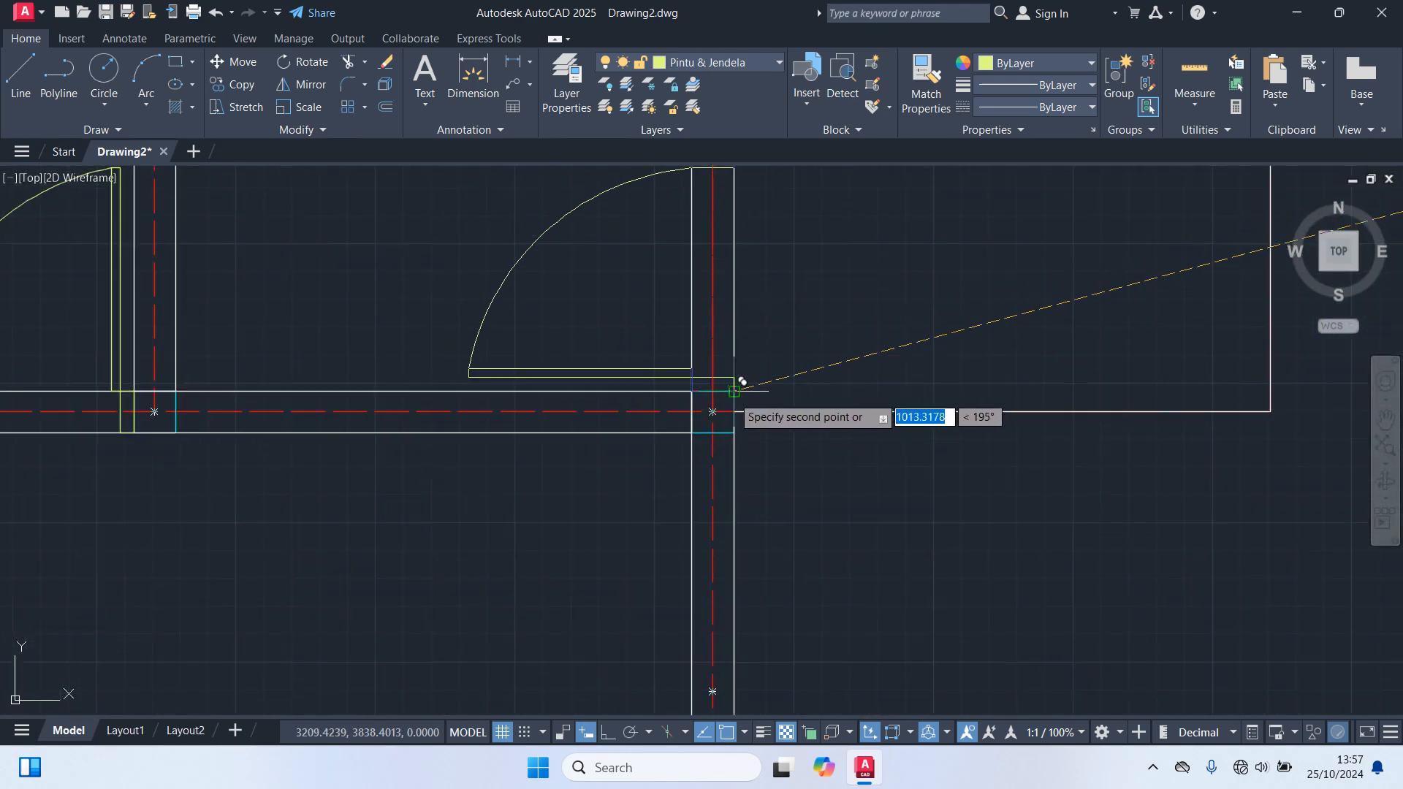
scroll(865, 476, "down", 5)
middle_click_drag(865, 476, 830, 402)
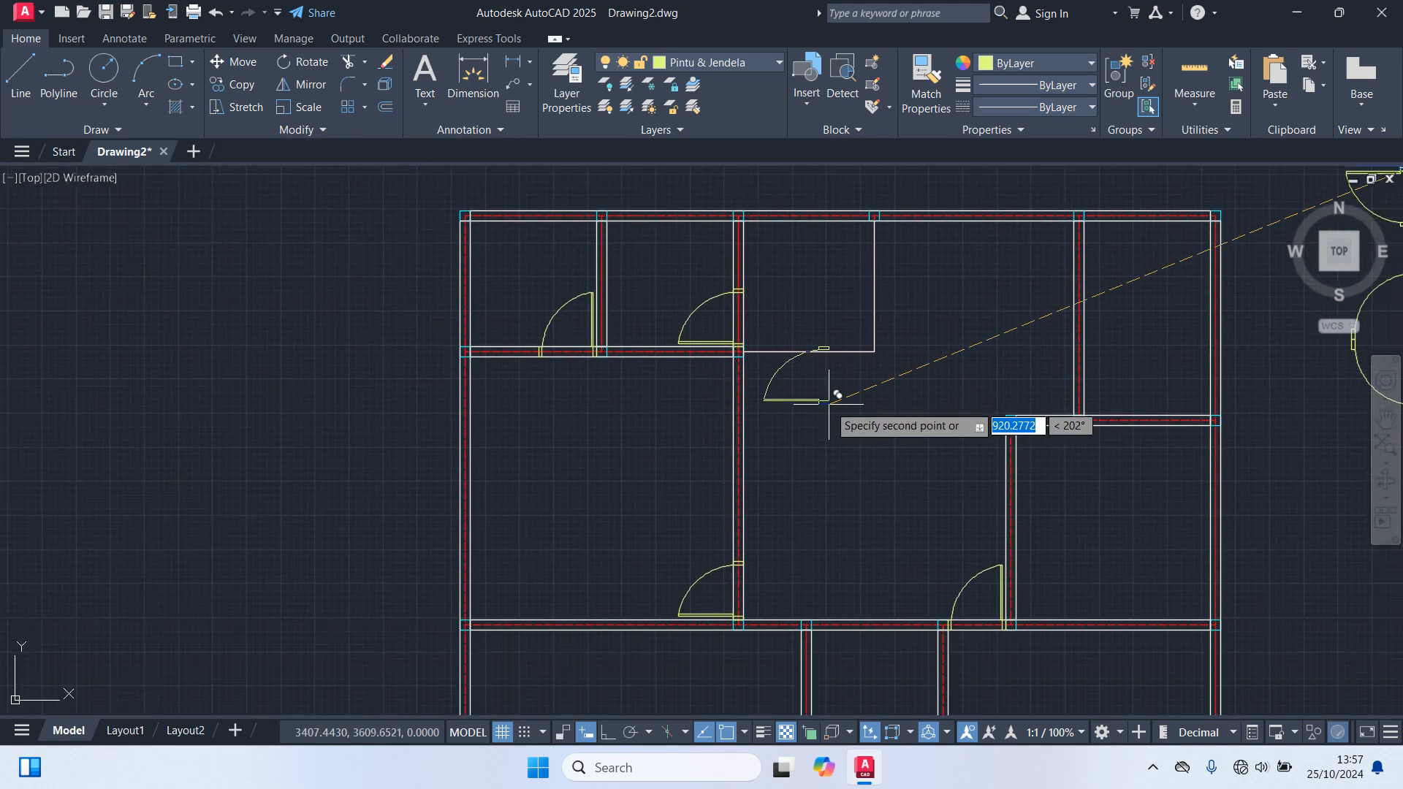
key("Escape")
Step: Copy the lower-right single door of the upper cluster into the left wall of the right-hand room, its jamb against the room's top wall
scroll(800, 403, "down", 2)
middle_click_drag(801, 379, 761, 217)
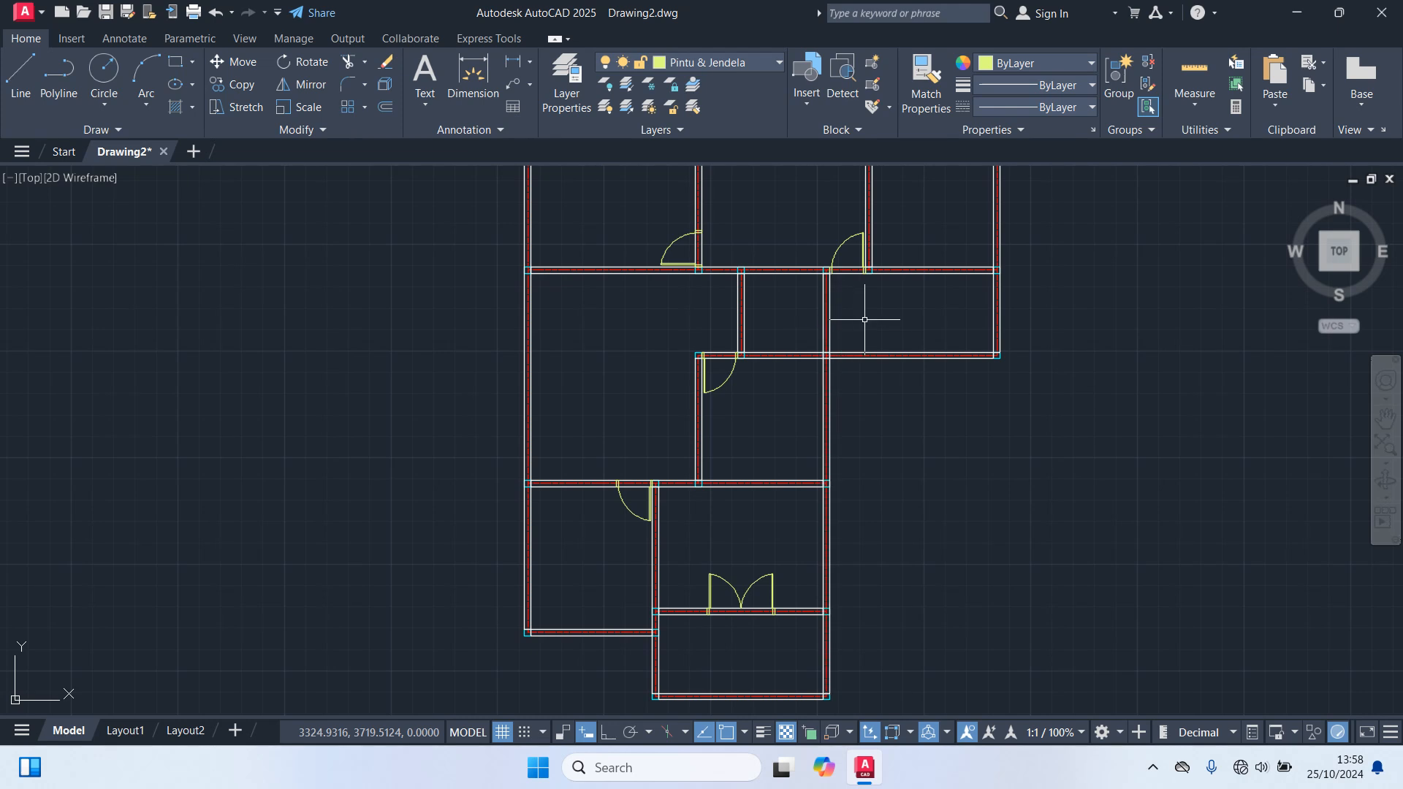
scroll(873, 305, "down", 2)
middle_click_drag(864, 363, 831, 502)
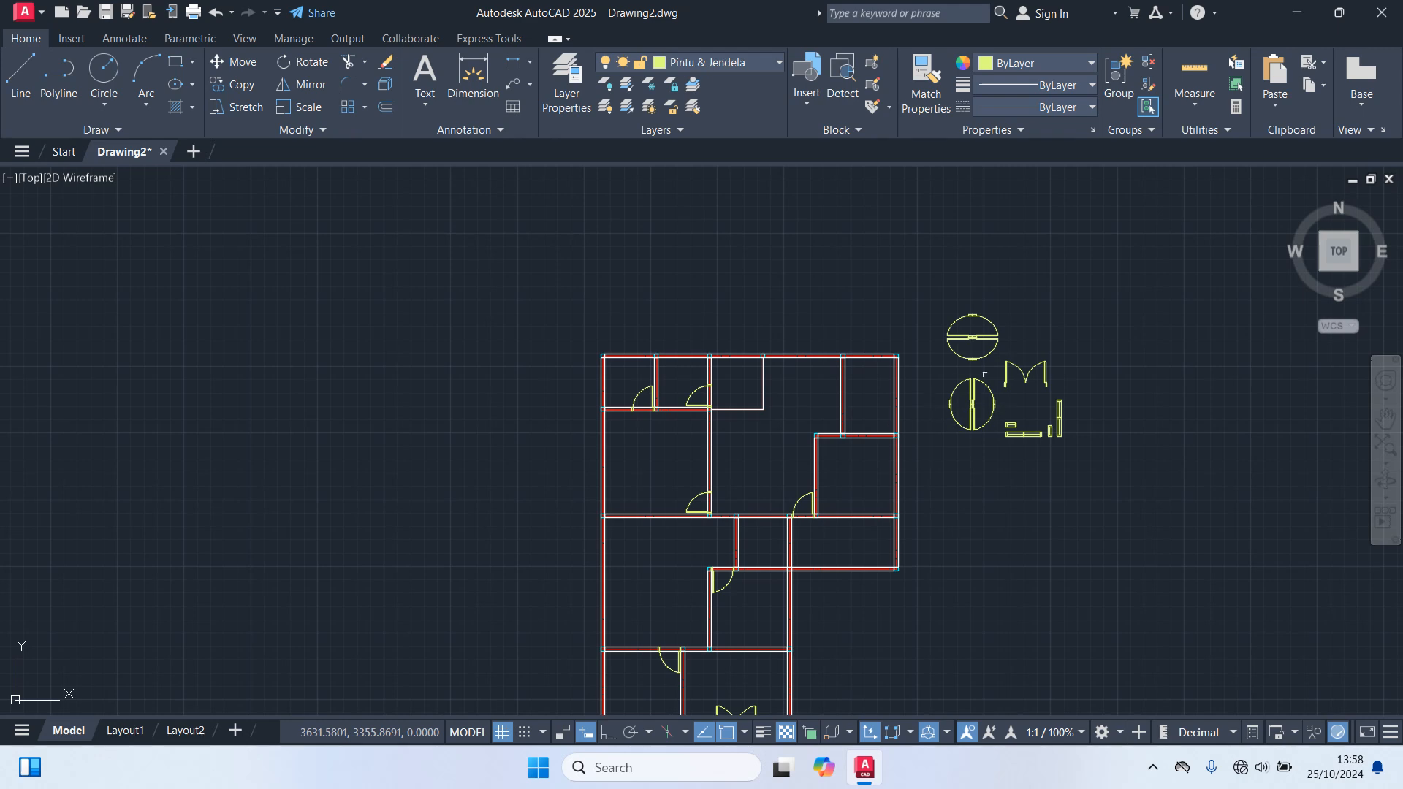
scroll(985, 356, "up", 4)
left_click(983, 350)
type("co")
key("Return")
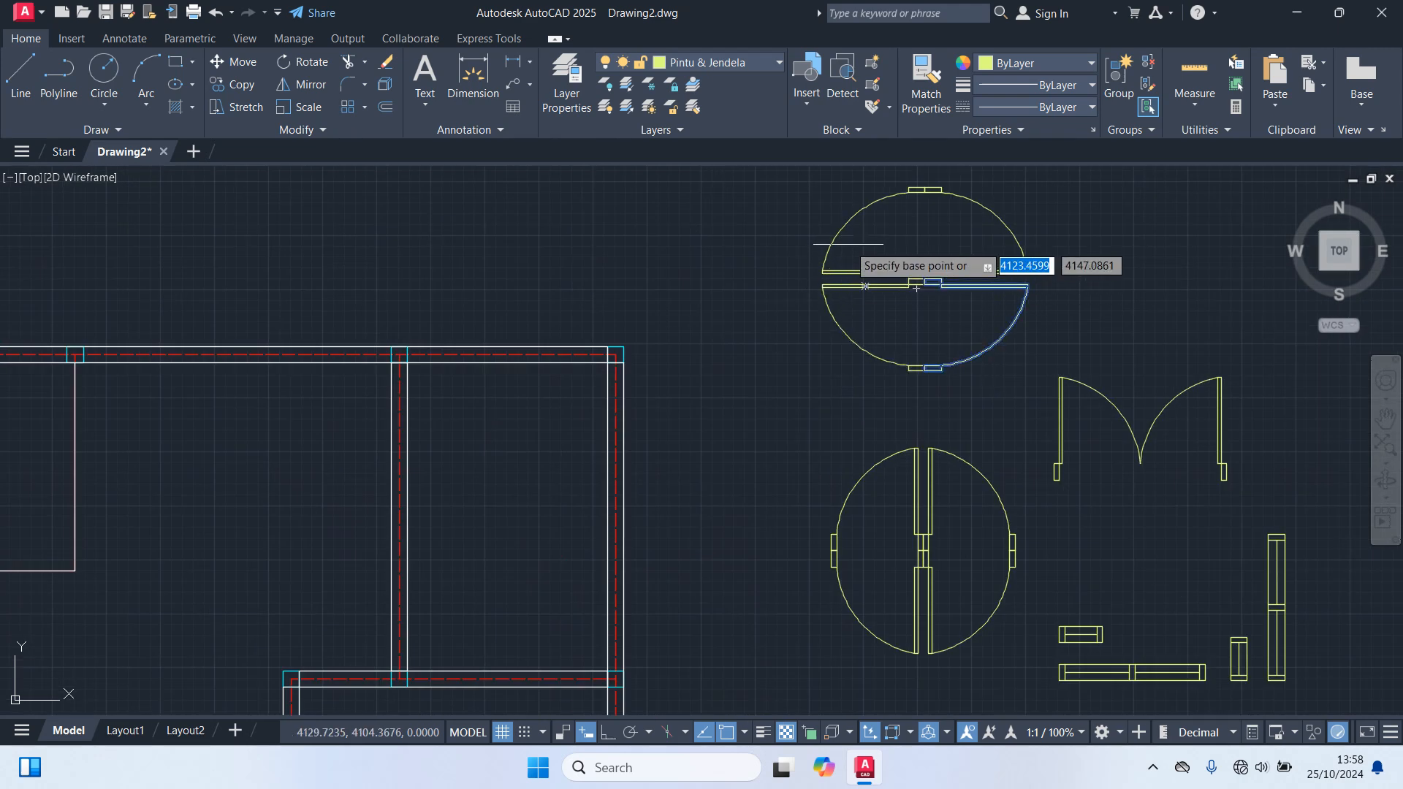
scroll(881, 276, "up", 4)
left_click(1057, 310)
scroll(862, 544, "down", 4)
scroll(731, 512, "up", 6)
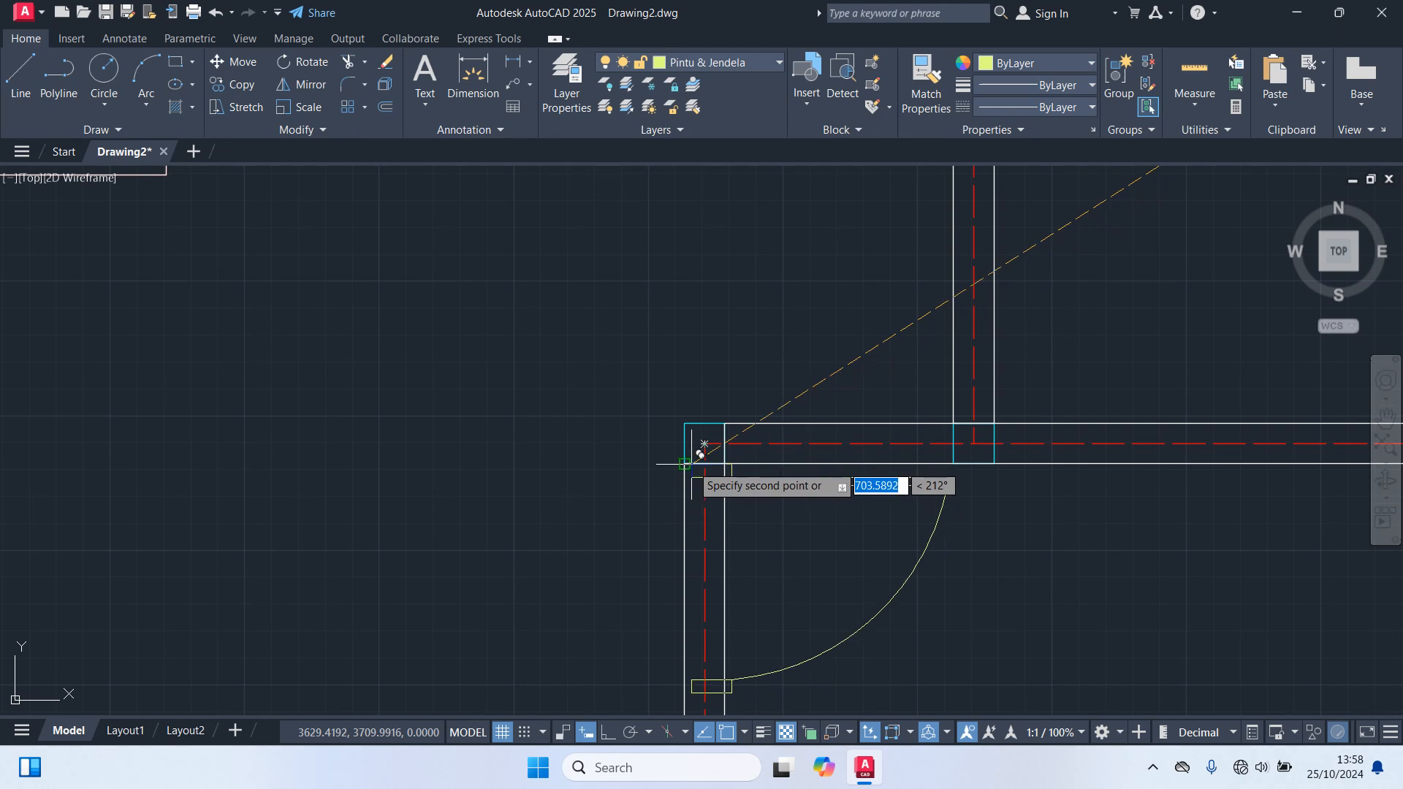
left_click(693, 453)
scroll(942, 536, "down", 3)
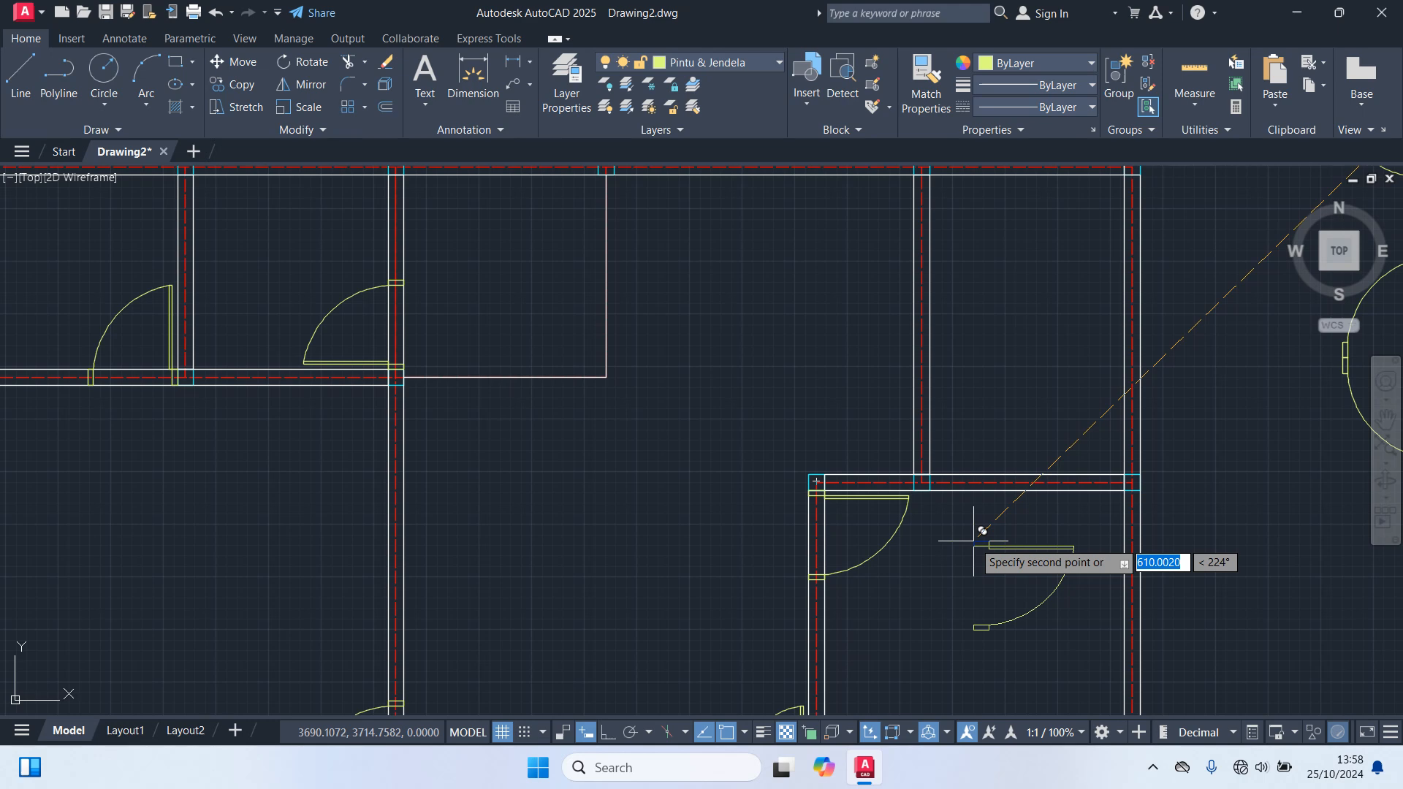
key("Escape")
Step: Copy the upper-right single door of the upper cluster into the left wall of the top-right room, its jamb against the wall below
scroll(973, 541, "down", 4)
middle_click_drag(973, 540, 891, 534)
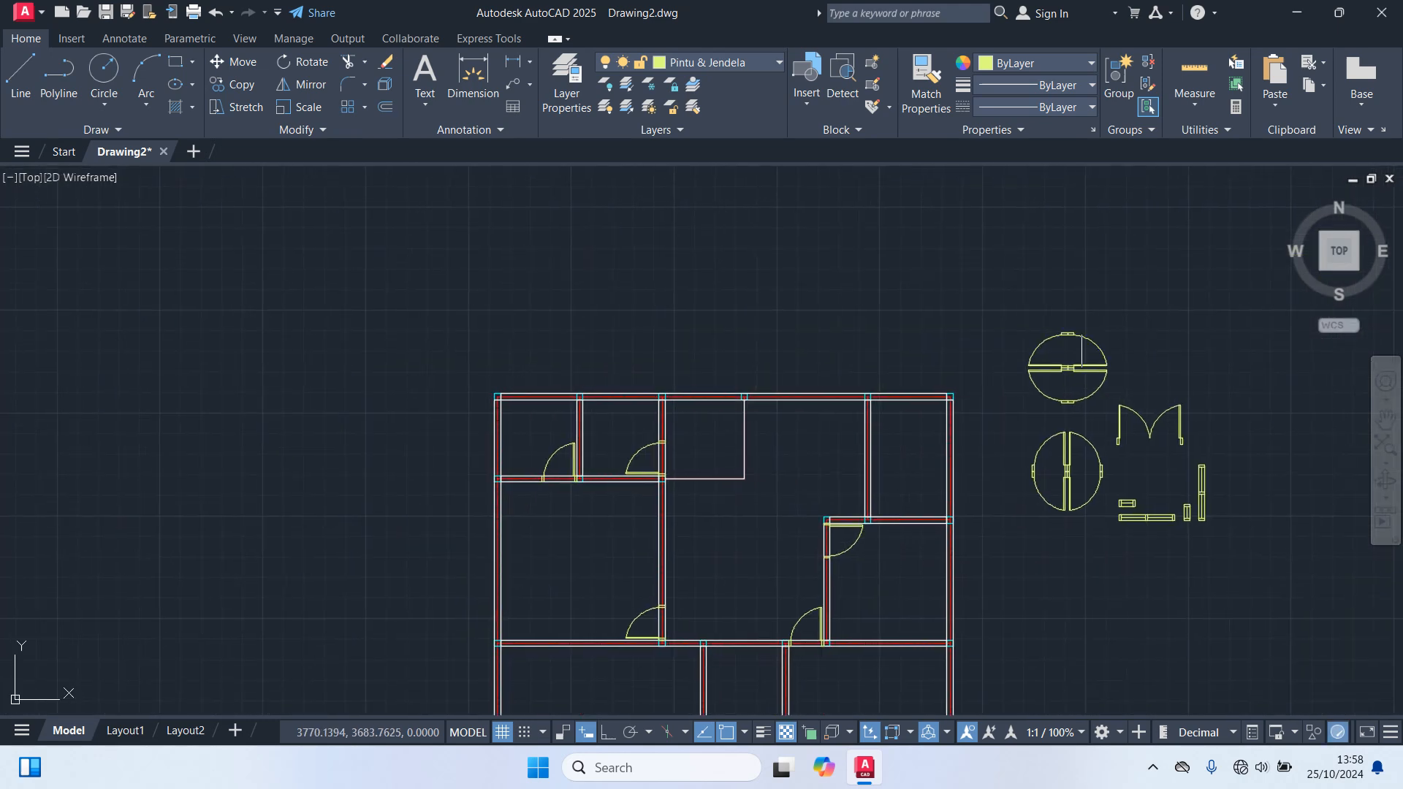
scroll(1081, 332, "up", 2)
left_click(1064, 324)
type("c")
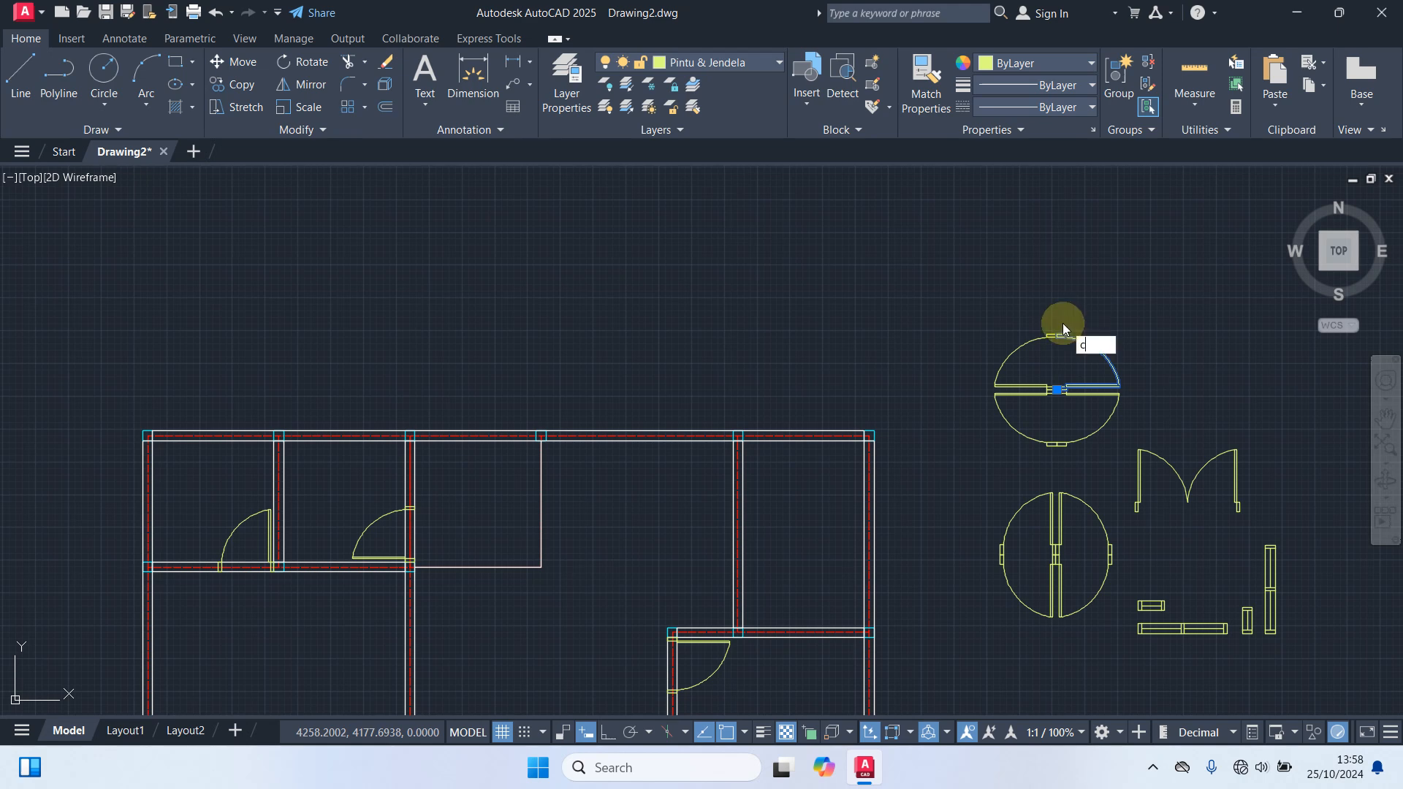
type("o")
key("Return")
scroll(1074, 372, "up", 5)
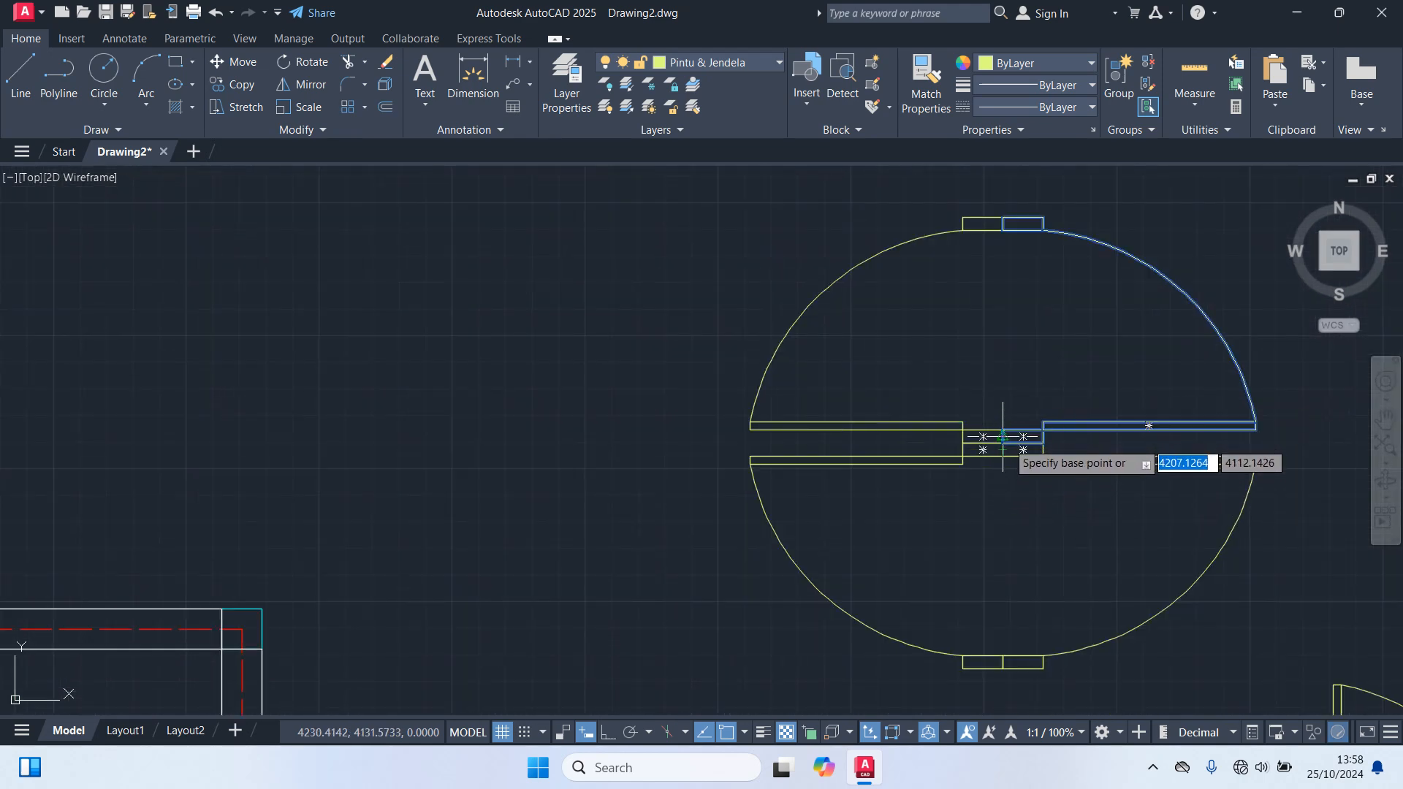
left_click(1002, 448)
scroll(830, 532, "down", 6)
scroll(762, 507, "up", 3)
scroll(762, 505, "up", 2)
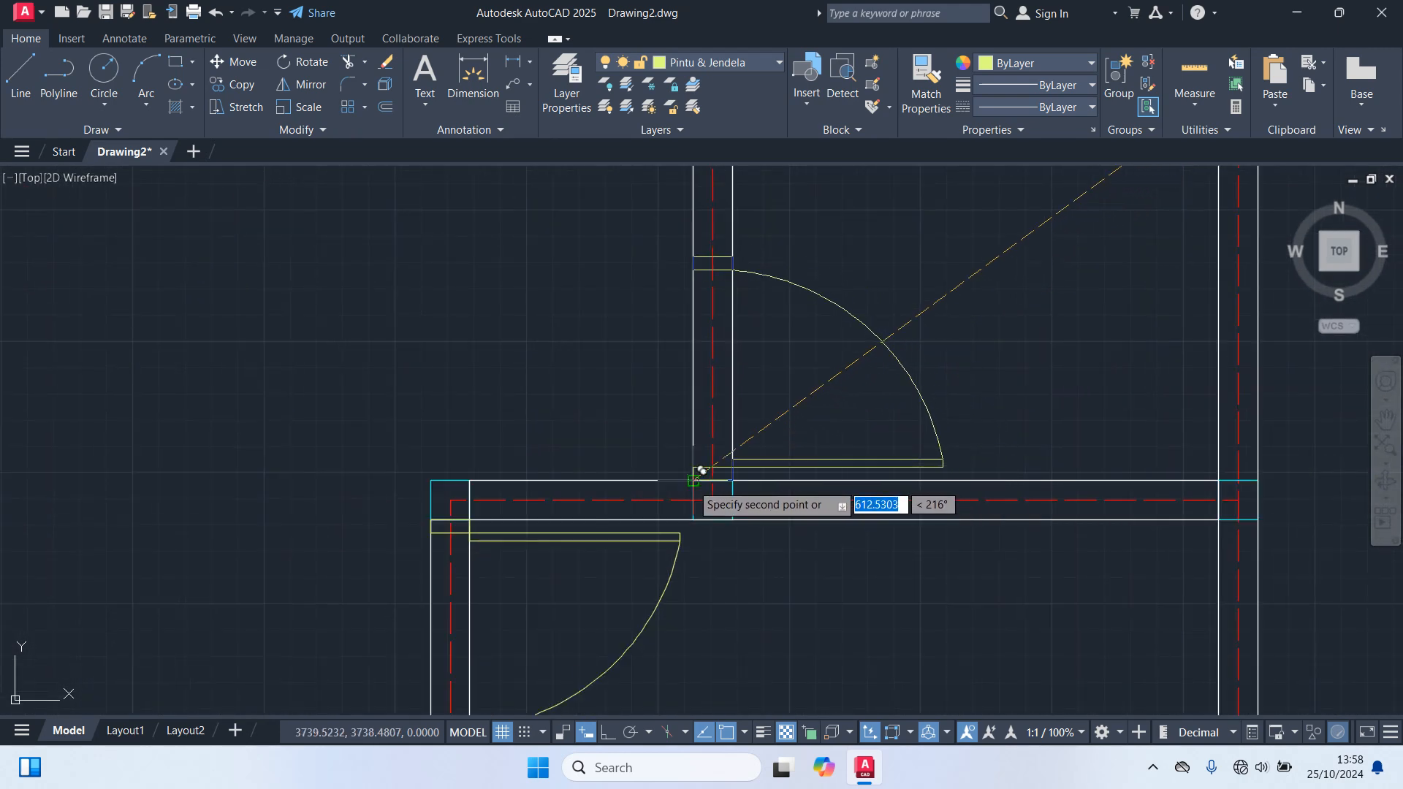
scroll(705, 473, "down", 5)
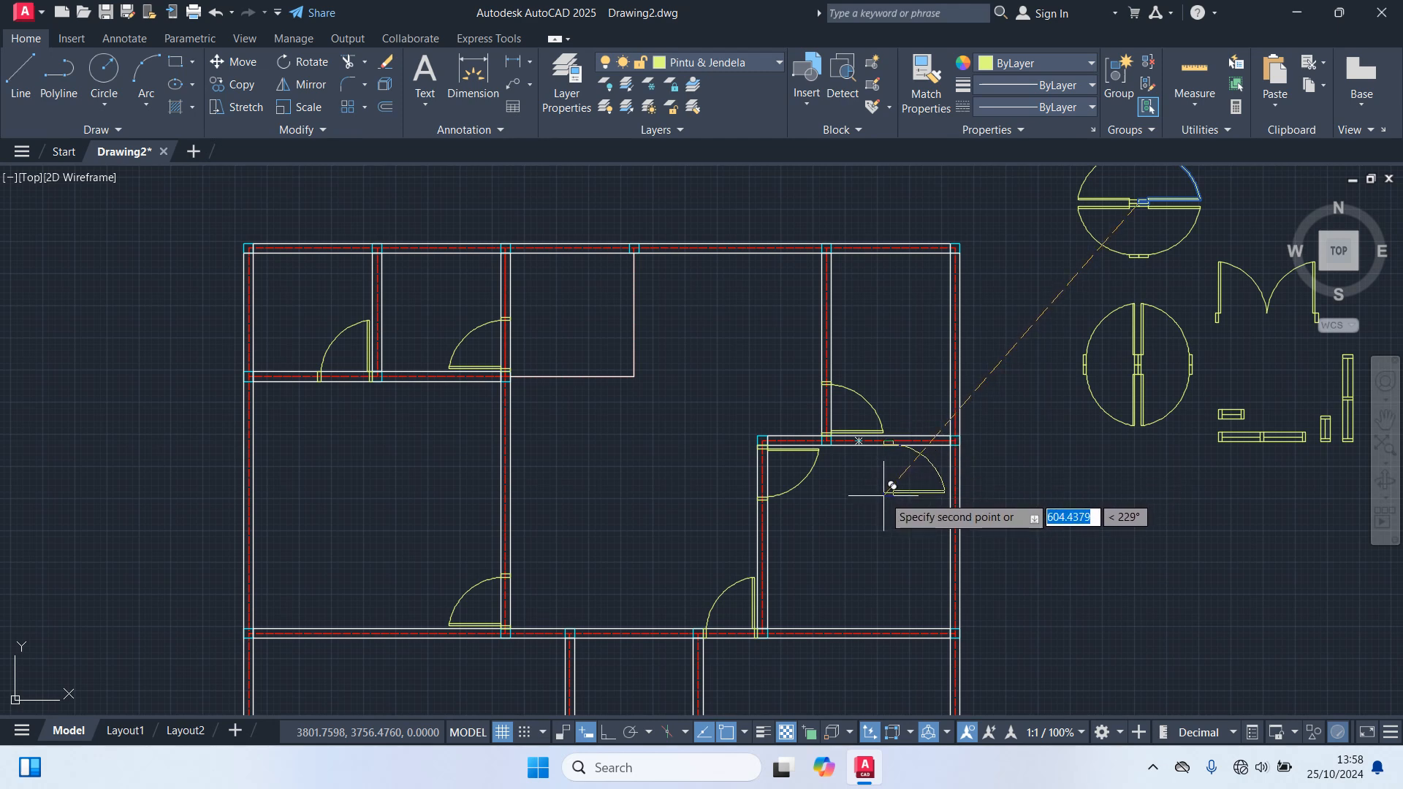
key("Escape")
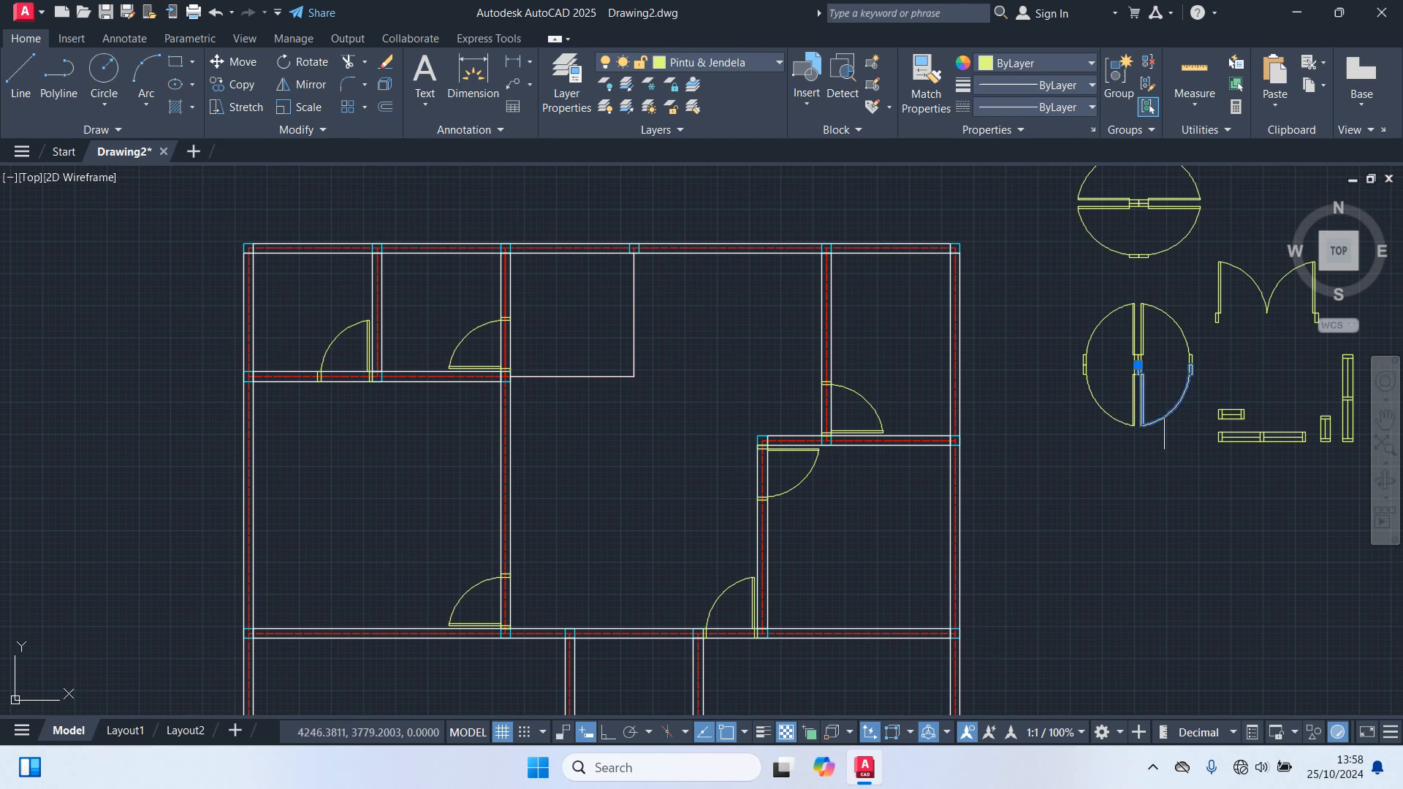
Step: Copy the lower-right single door of the lower cluster into the plan's top wall, its jamb against the column at the thin rectangle's upper-right corner
scroll(1143, 395, "up", 2)
type("co")
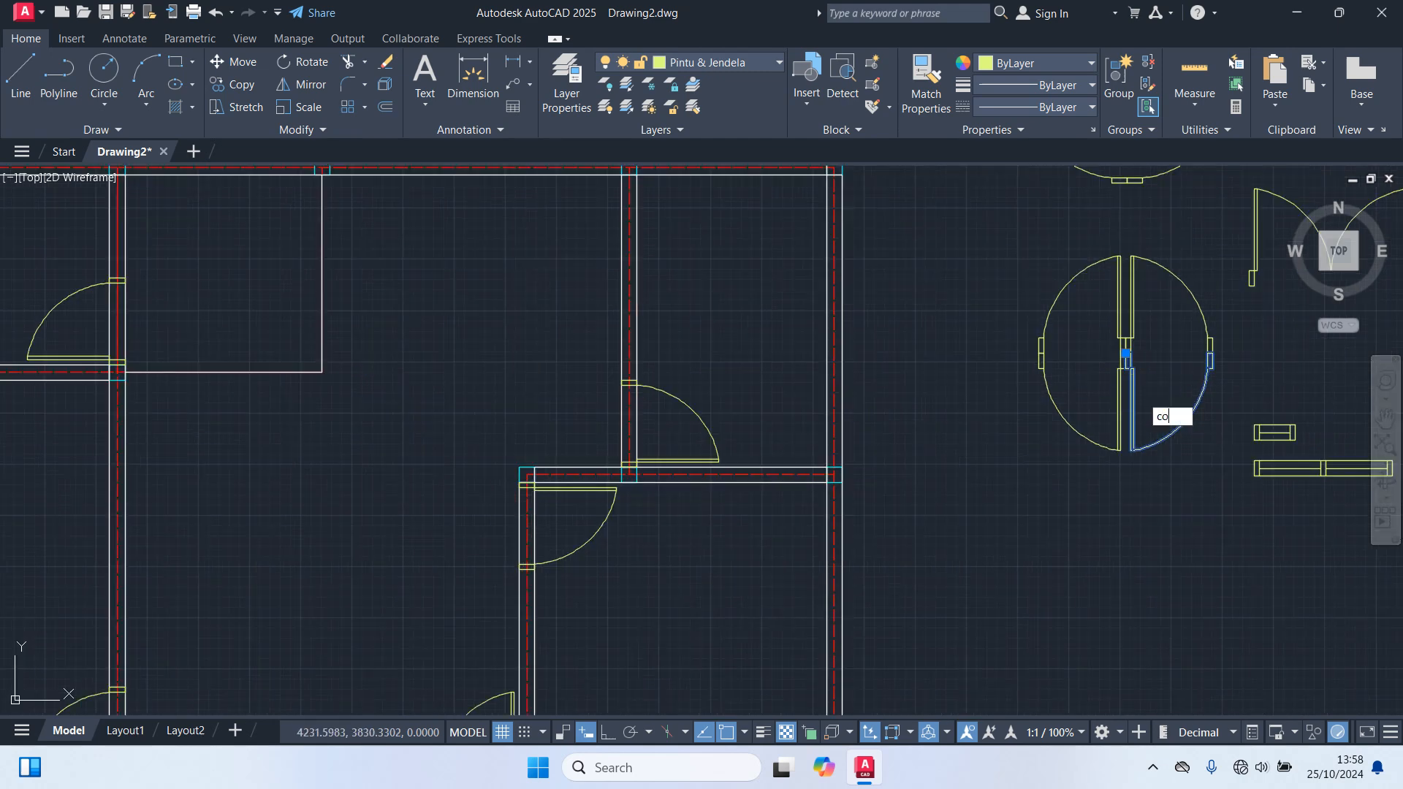
key("Return")
scroll(1130, 386, "up", 3)
left_click(1115, 286)
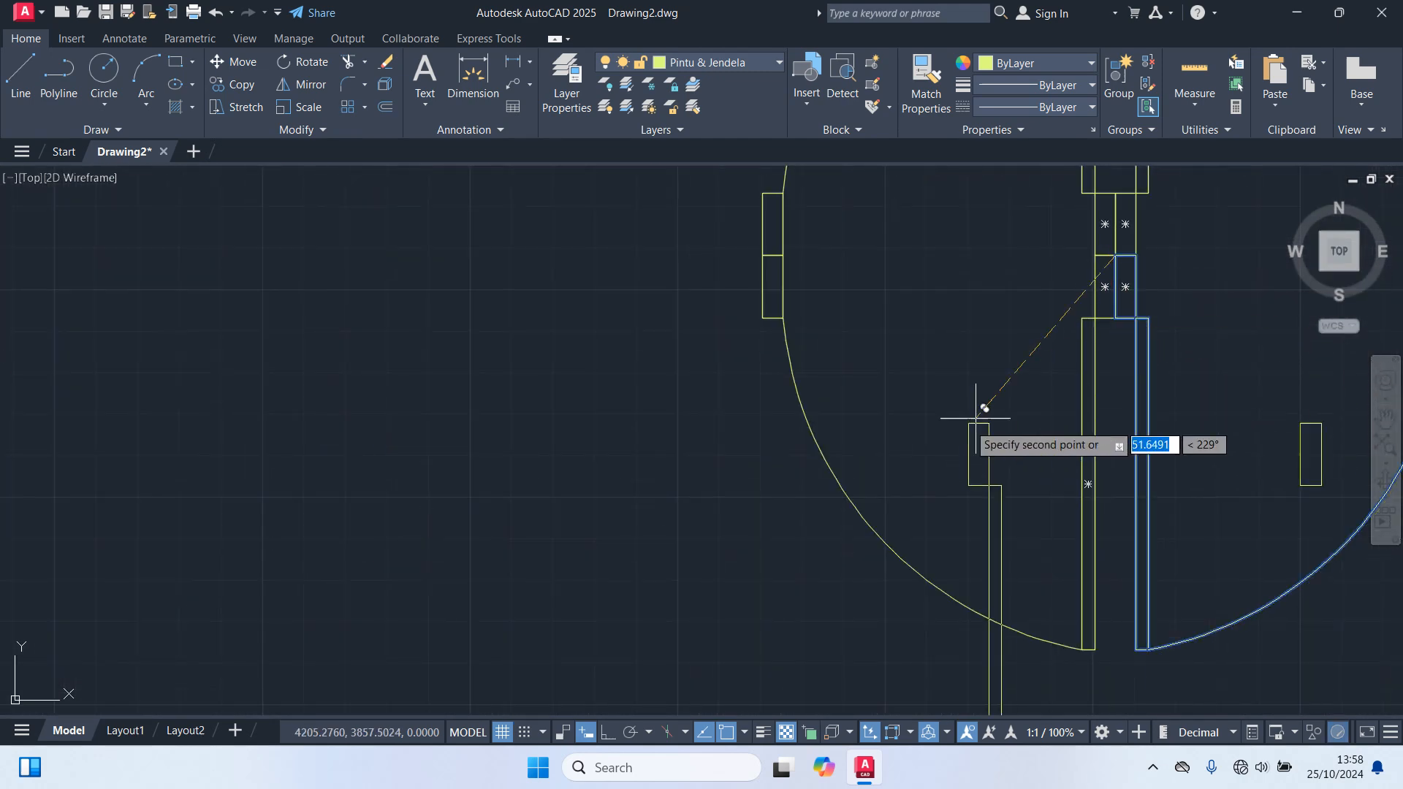
scroll(891, 475, "down", 5)
scroll(668, 391, "up", 8)
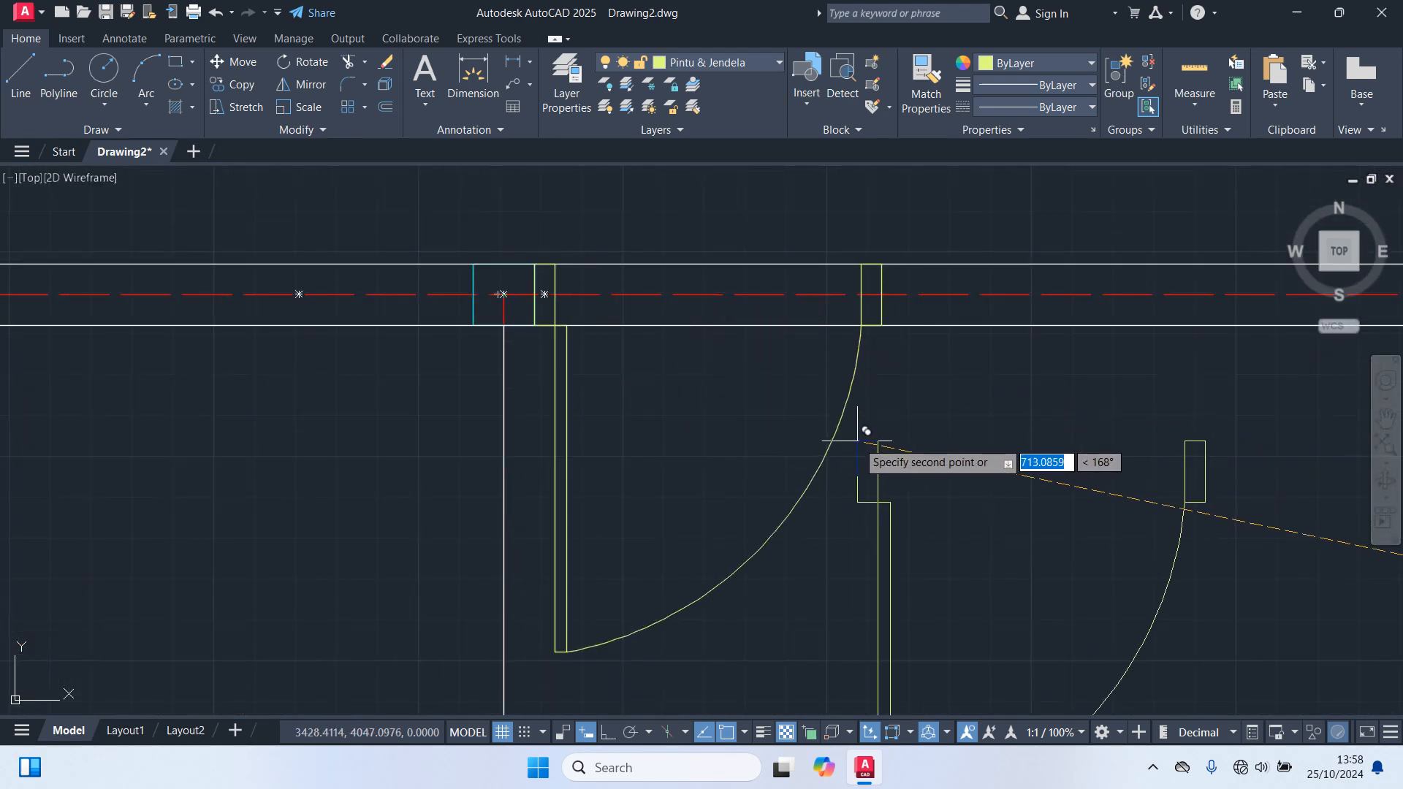
scroll(873, 464, "down", 5)
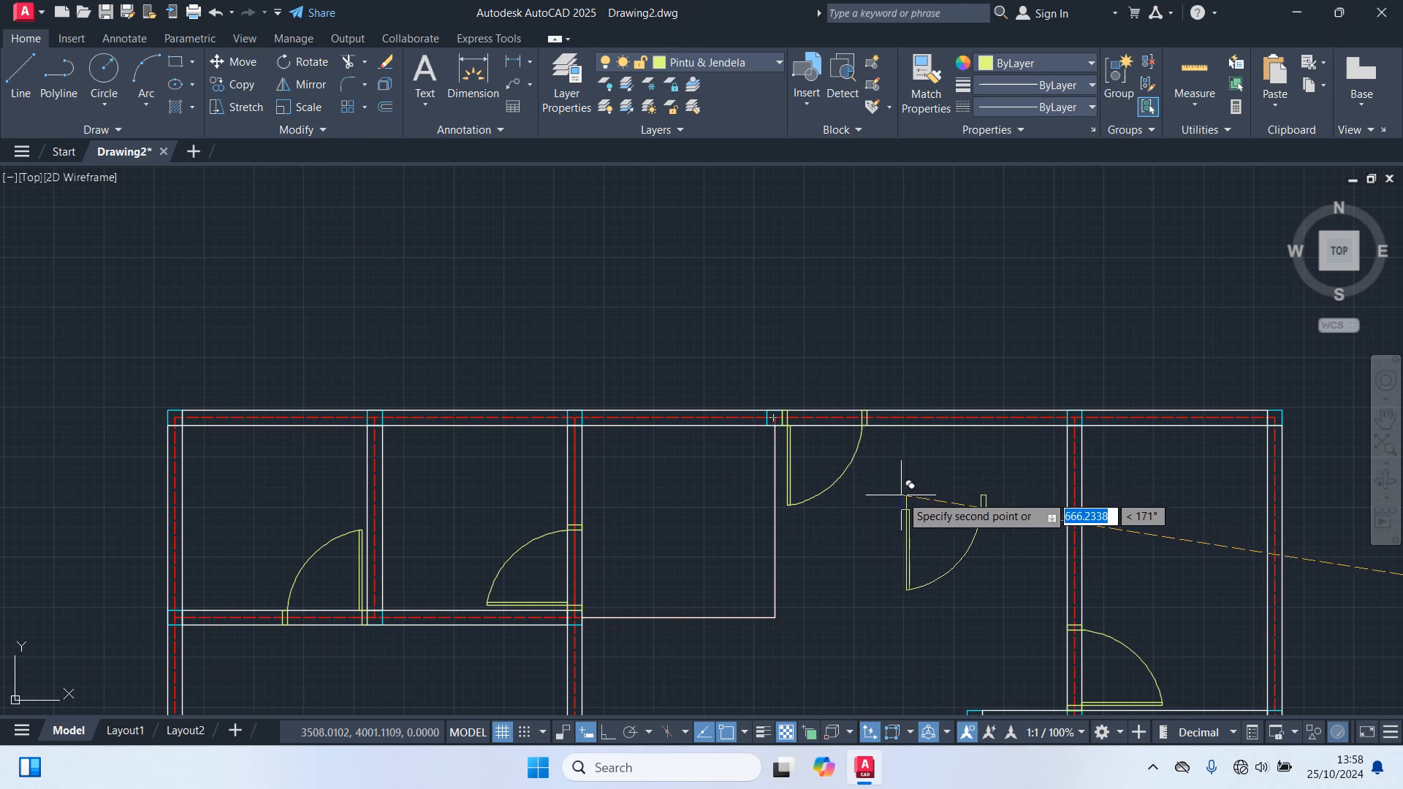
key("Escape")
scroll(905, 501, "down", 4)
middle_click_drag(907, 504, 929, 169)
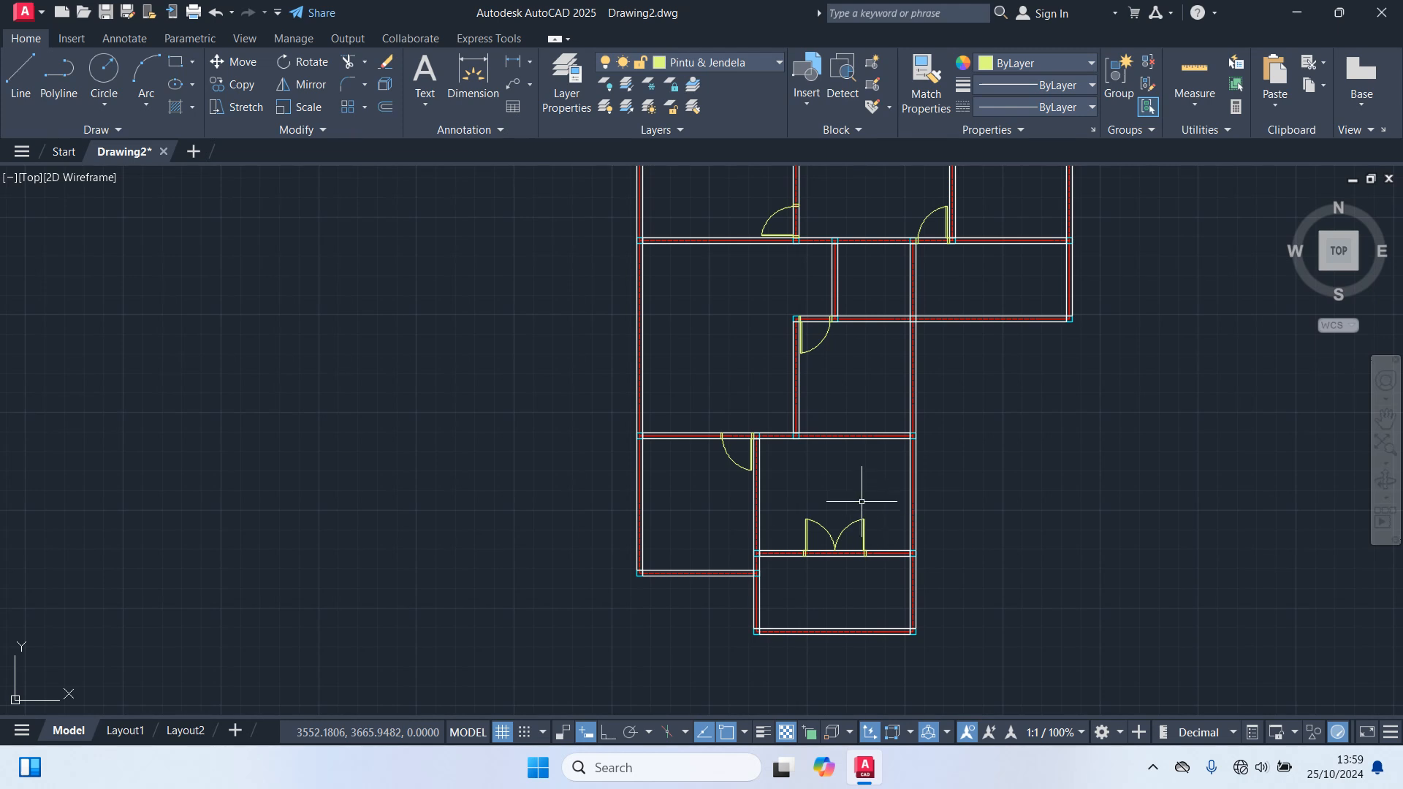
middle_click_drag(836, 409, 845, 536)
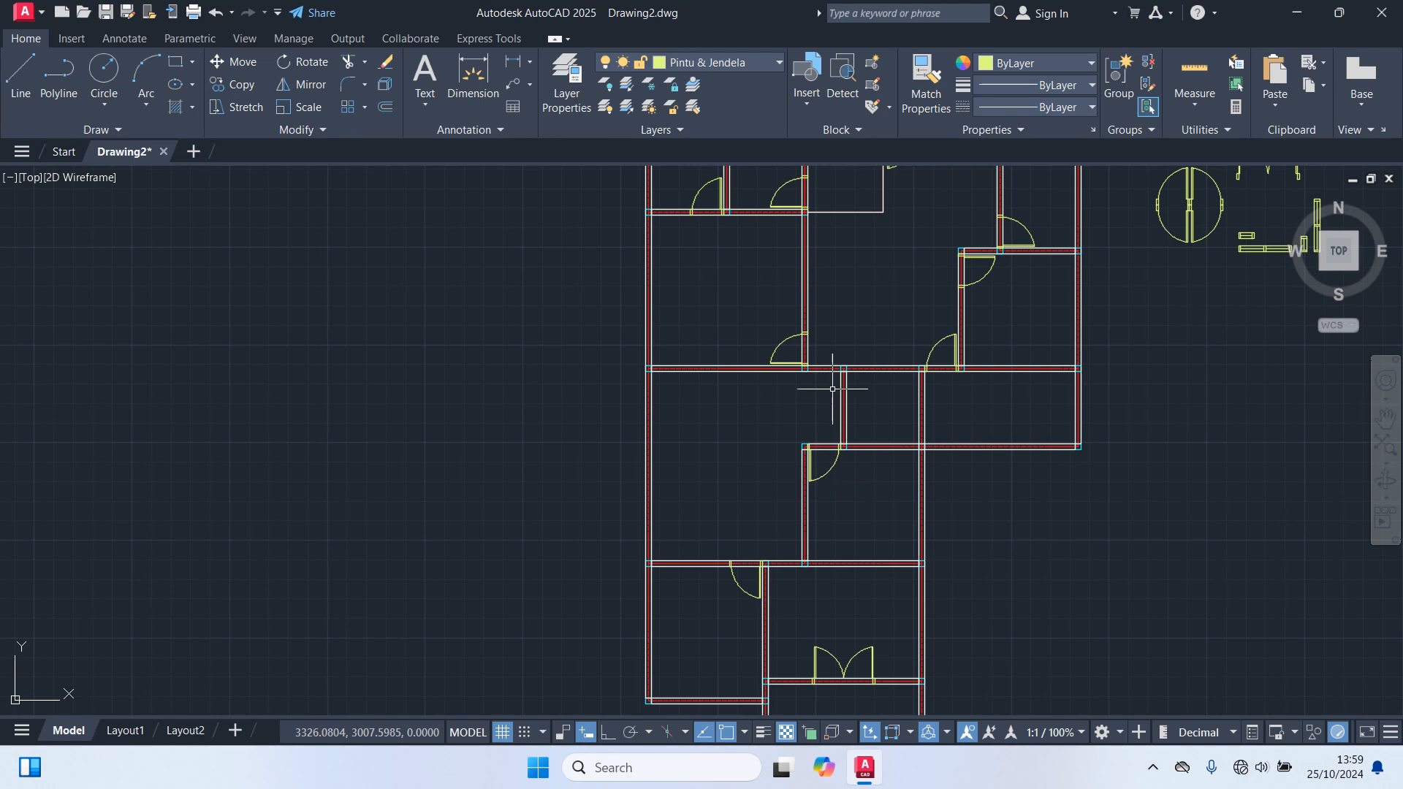
middle_click_drag(832, 389, 811, 443)
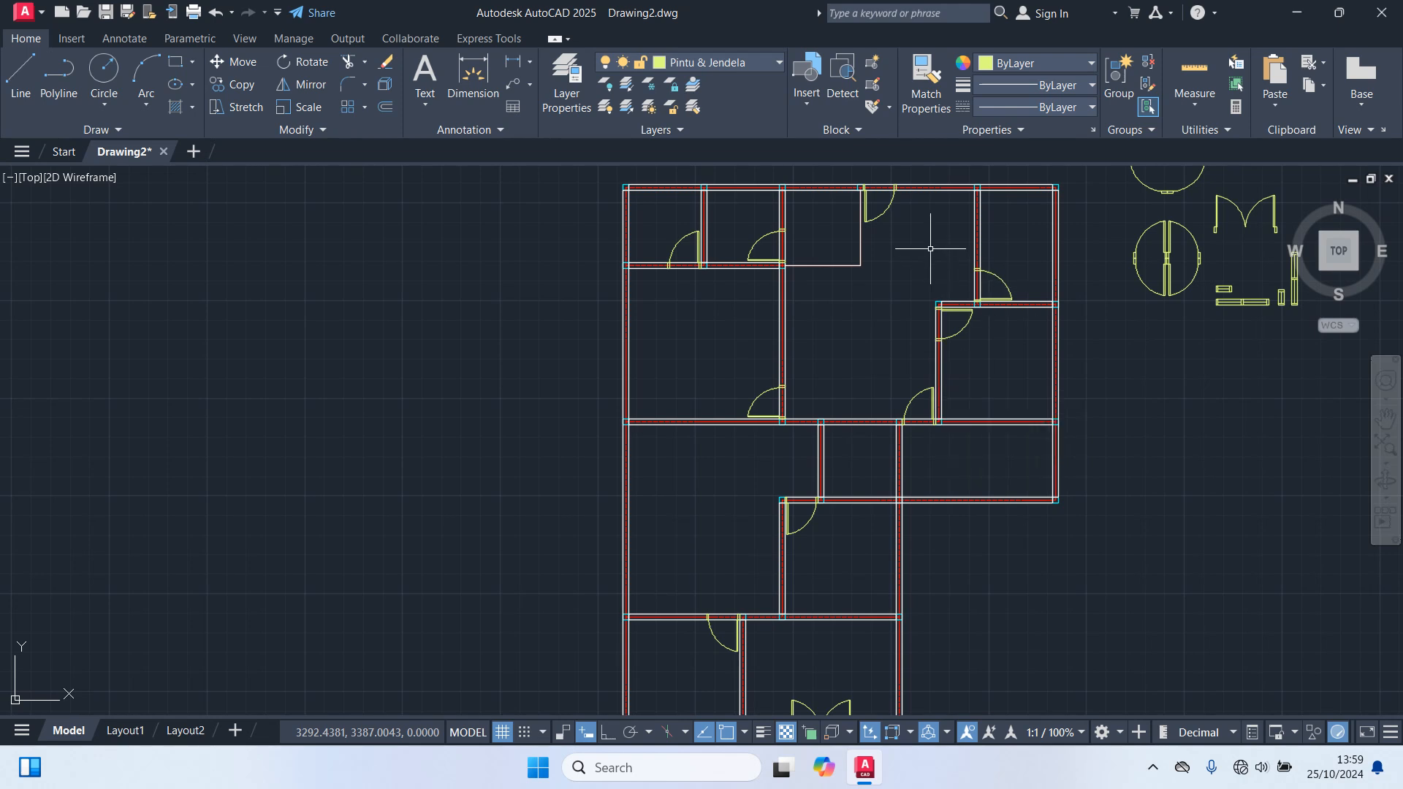
scroll(832, 290, "down", 5)
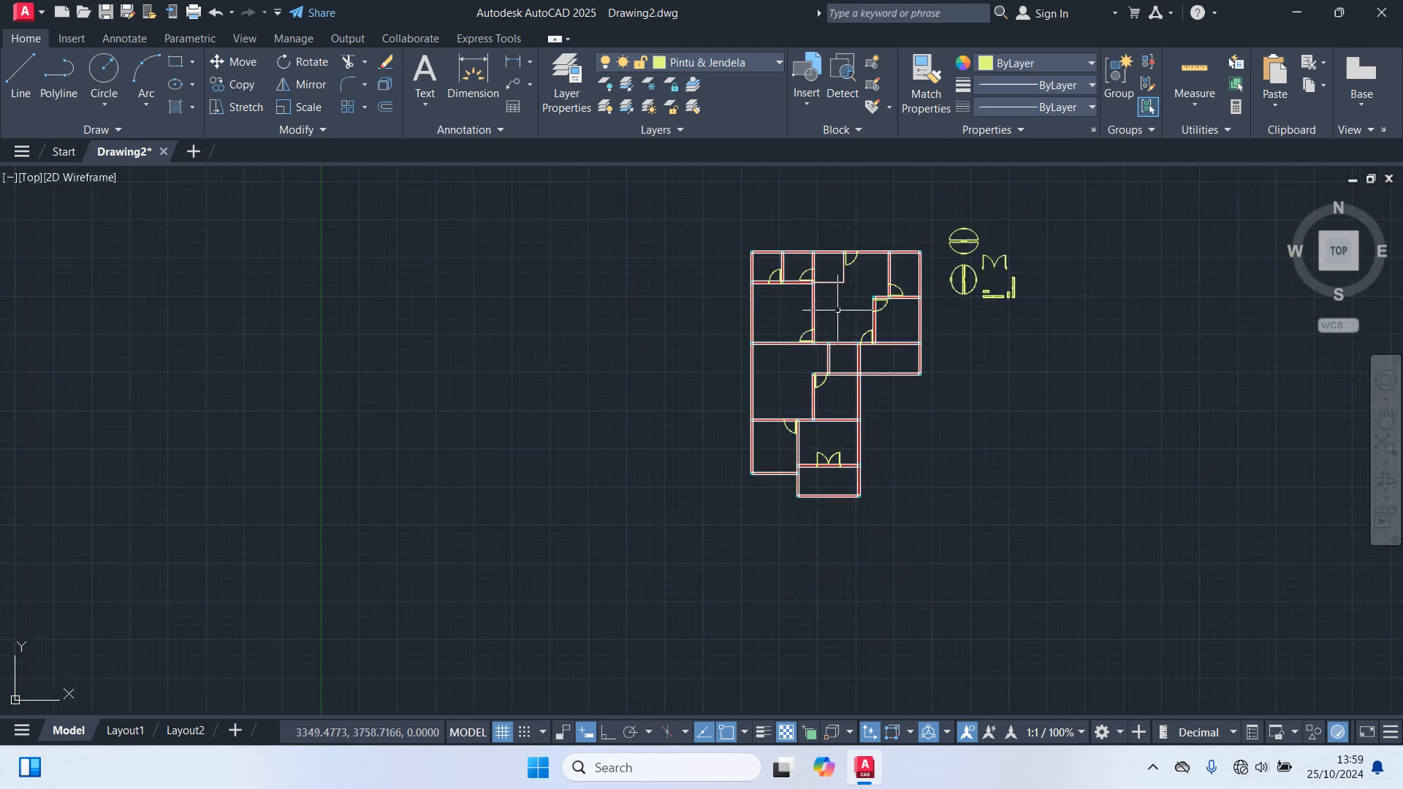
Step: Copy the small horizontal window by its centre into the wall on both sides of the double door
scroll(833, 433, "up", 3)
middle_click_drag(1123, 389, 1019, 544)
scroll(1008, 328, "up", 5)
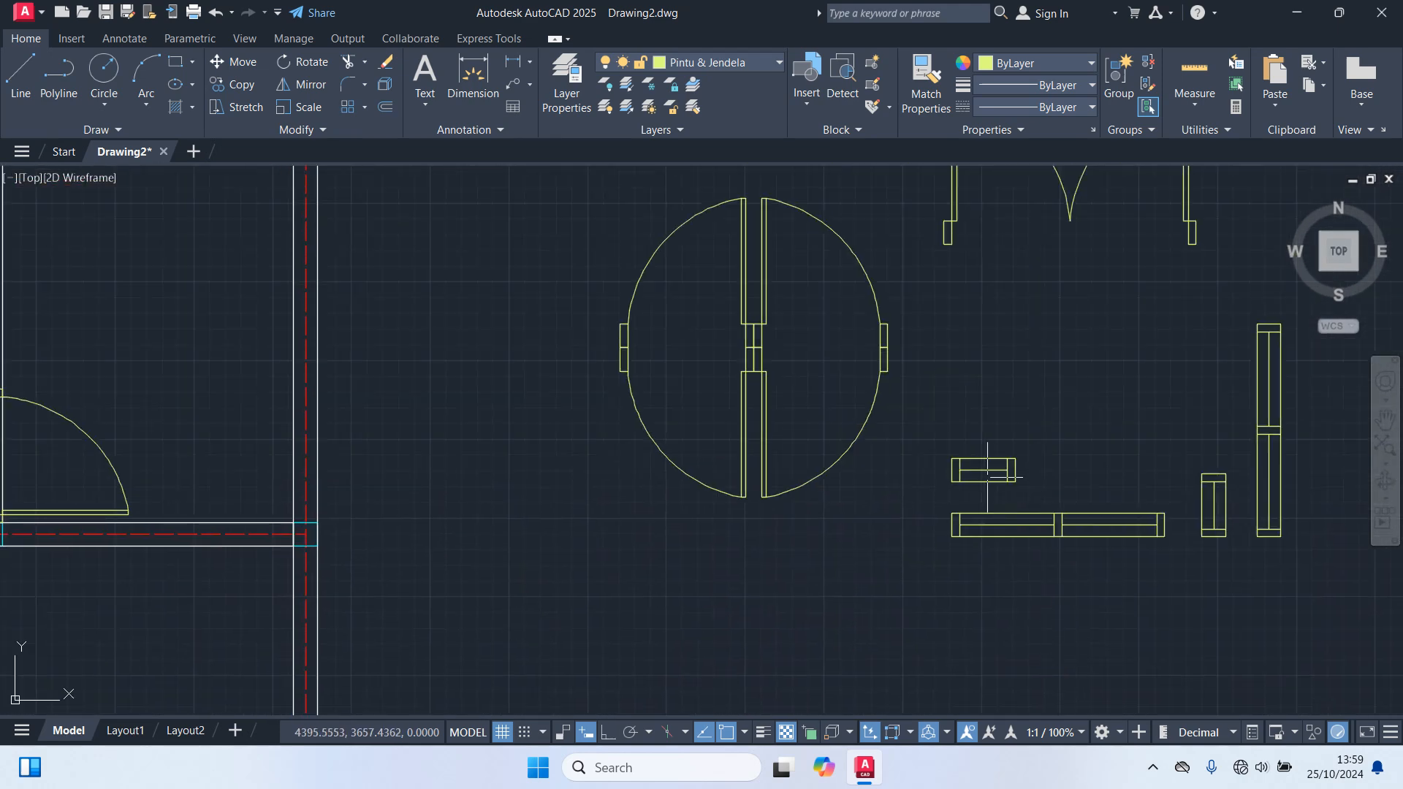
left_click(975, 470)
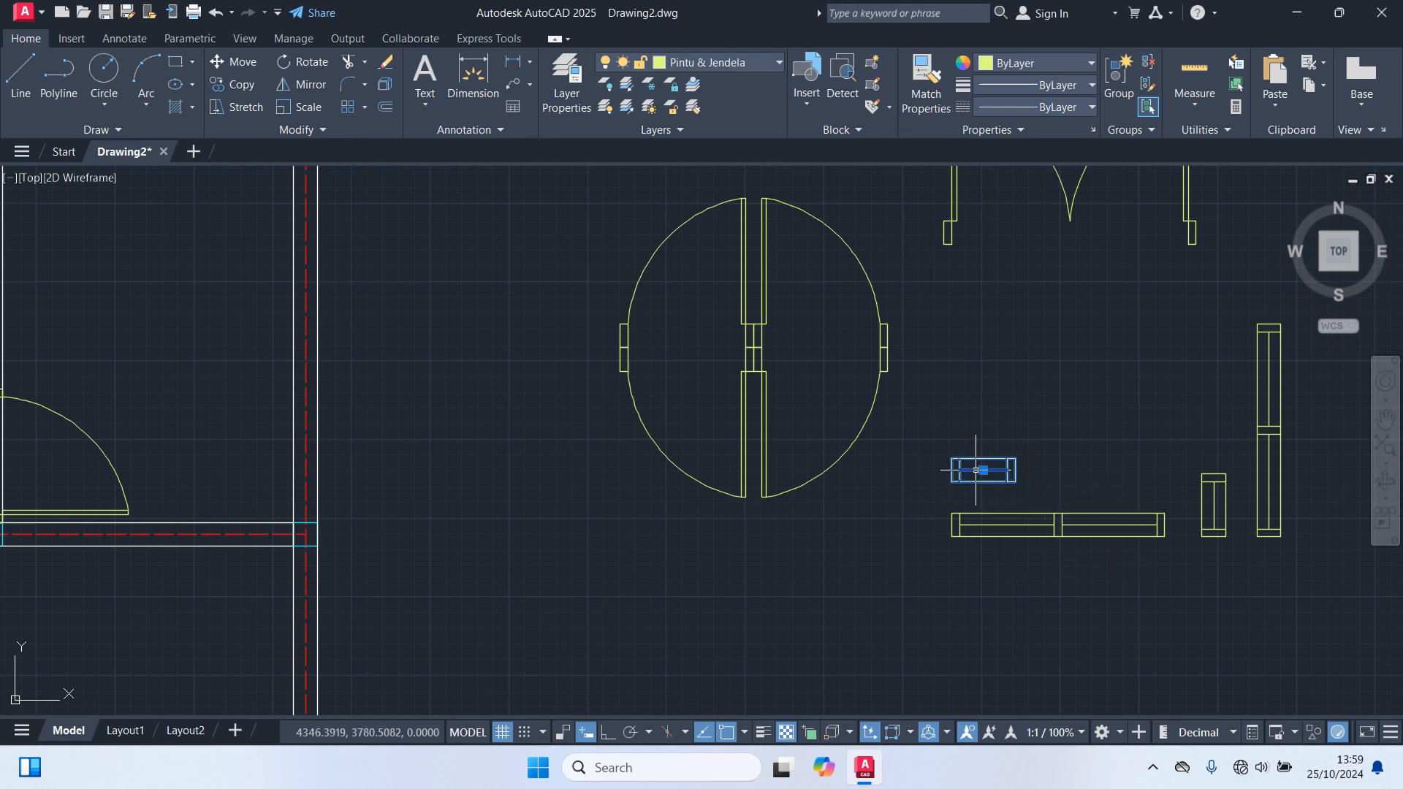
type("m")
key("Return")
scroll(981, 521, "up", 2)
left_click(984, 441)
scroll(904, 601, "down", 4)
middle_click_drag(833, 640, 969, 281)
middle_click_drag(807, 581, 995, 364)
scroll(908, 441, "up", 3)
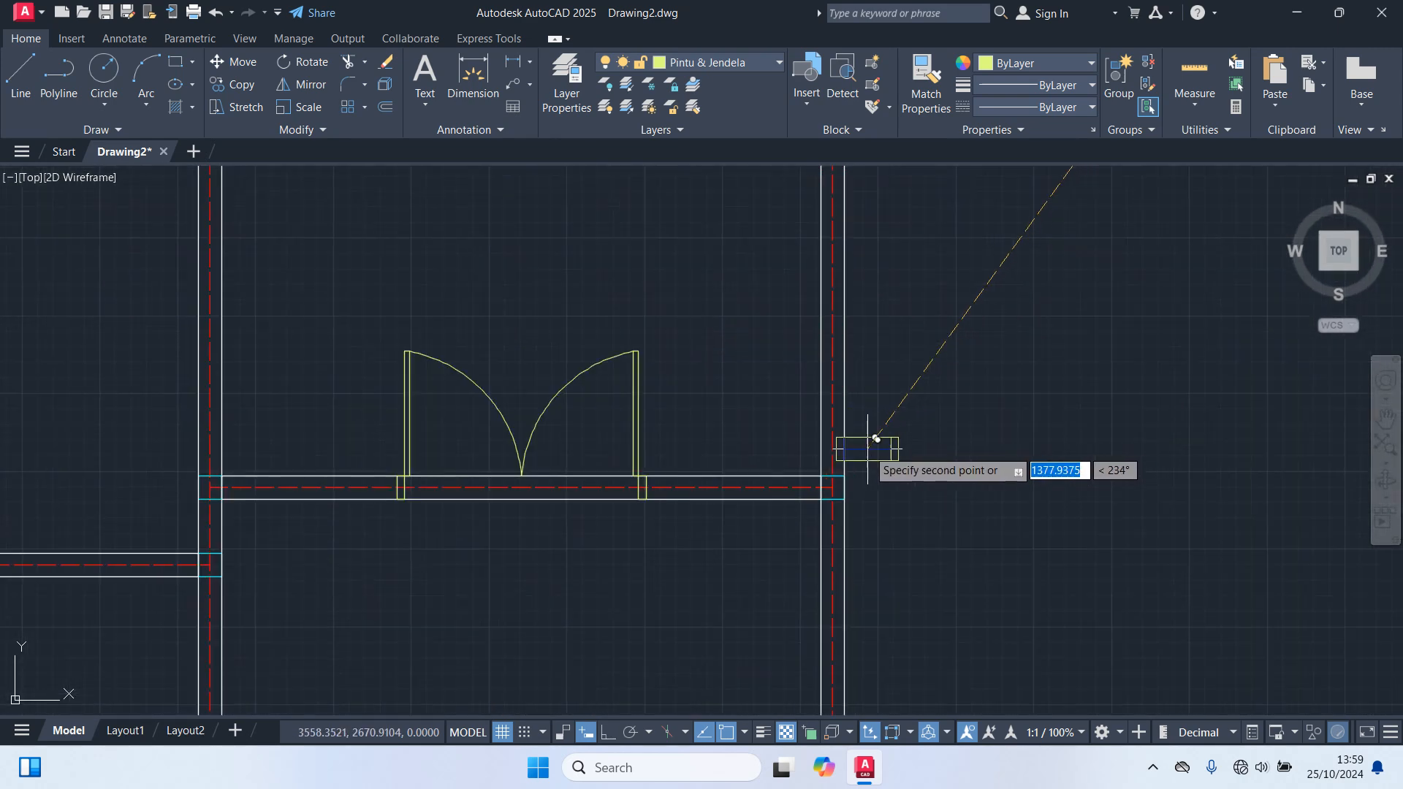
scroll(746, 502, "up", 1)
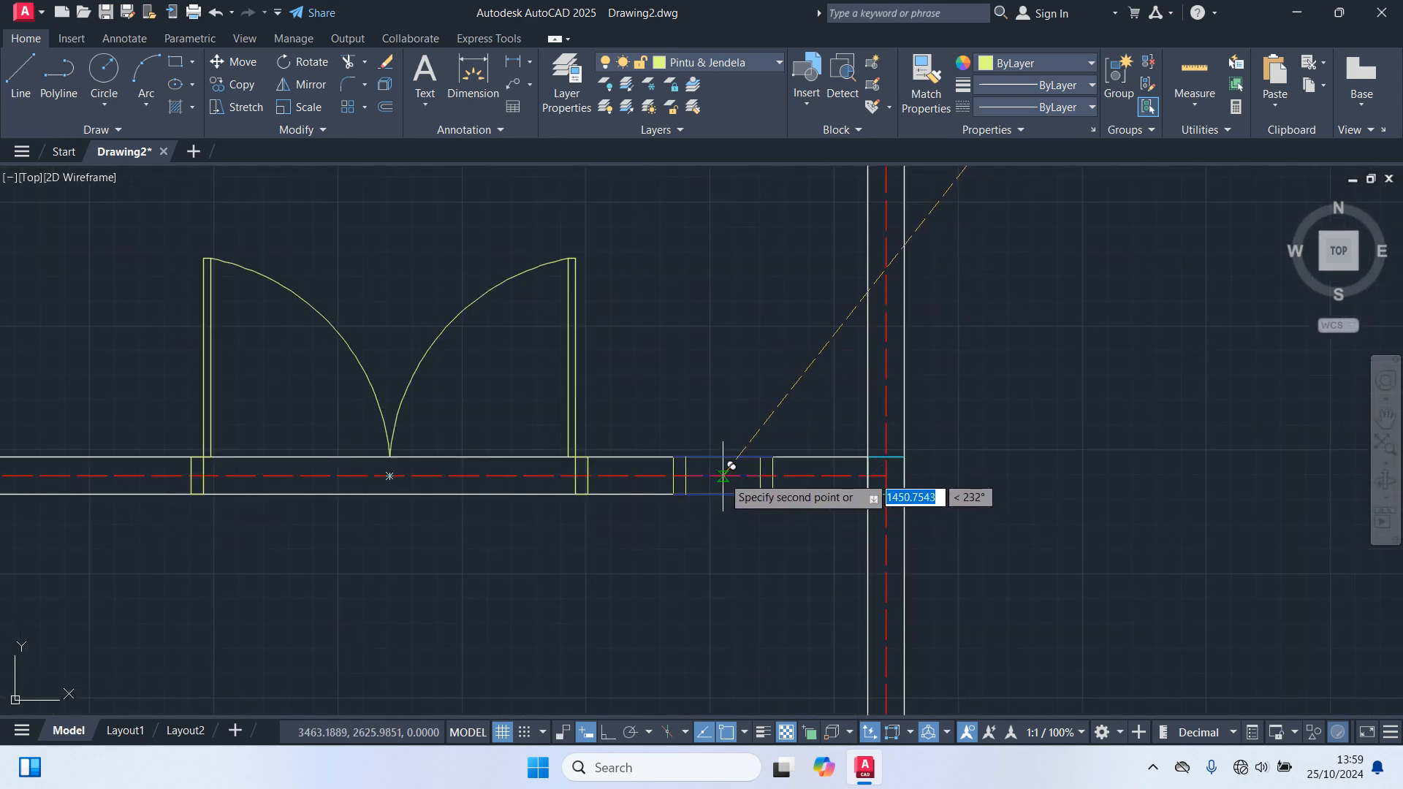
middle_click_drag(623, 549, 1099, 474)
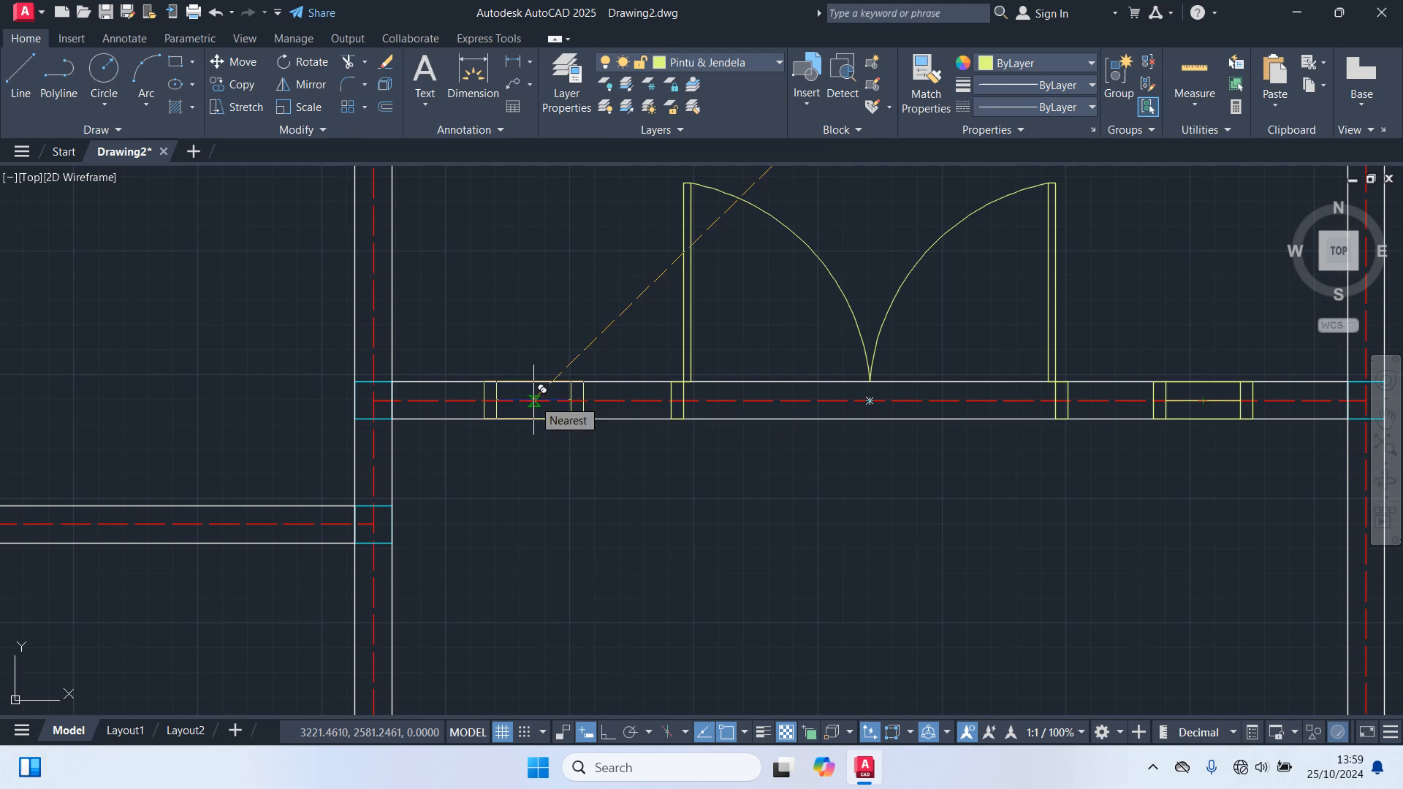
Step: Place another copy of the small horizontal window in the top wall of the top-right room
scroll(661, 534, "down", 6)
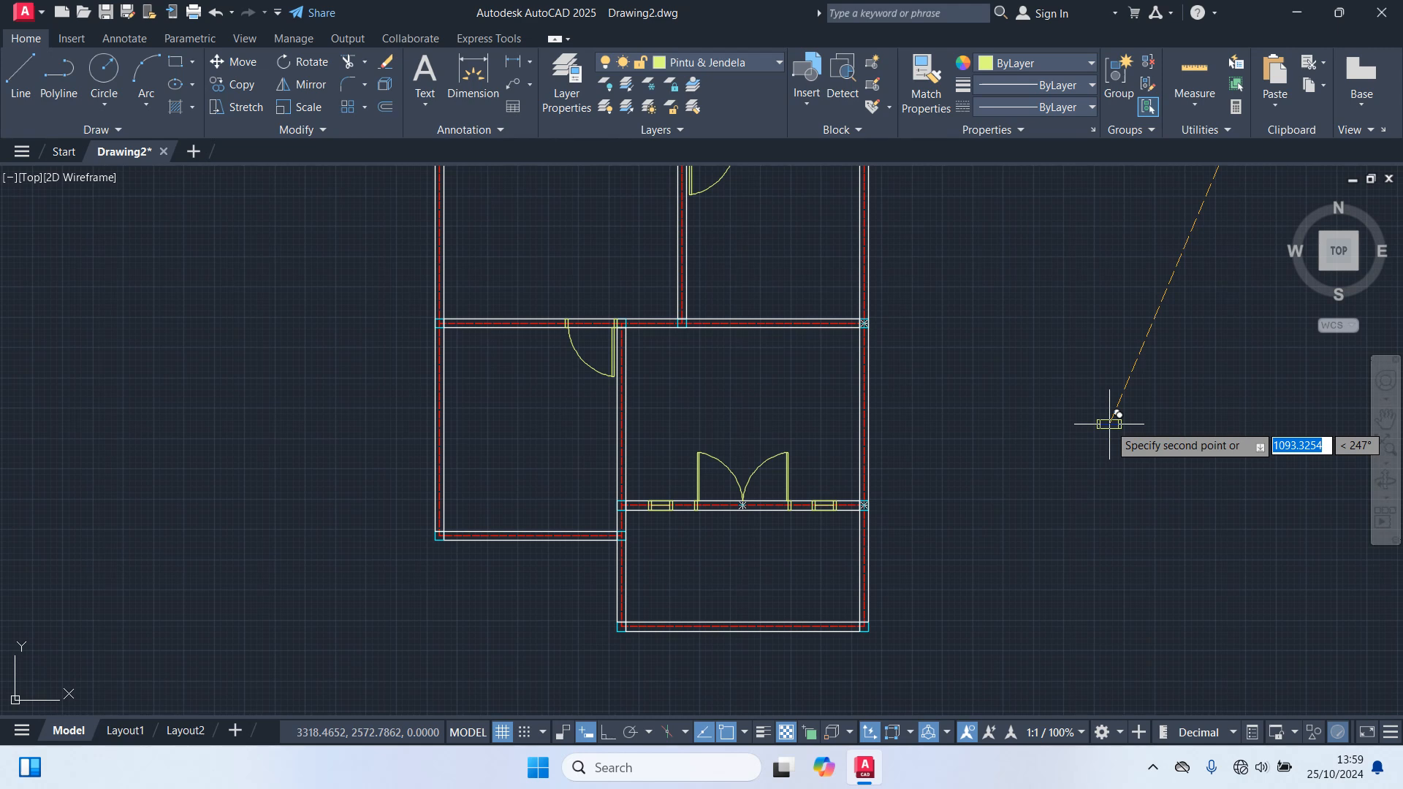
middle_click_drag(1059, 383, 1135, 773)
middle_click_drag(1090, 327, 956, 590)
scroll(982, 325, "up", 7)
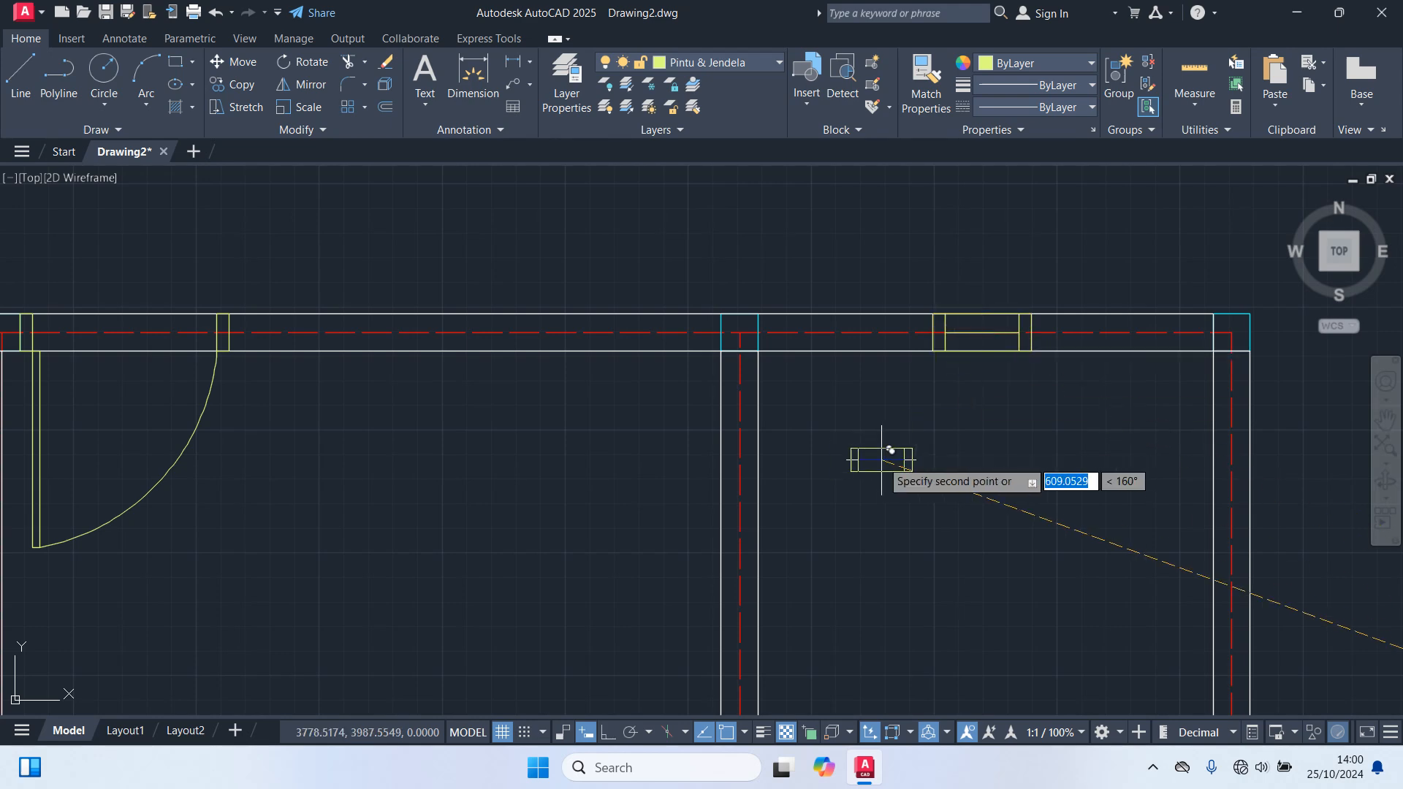
Step: Place a copy of the small horizontal window in the top wall above the thin rectangle
scroll(883, 450, "down", 4)
middle_click_drag(881, 454, 1169, 381)
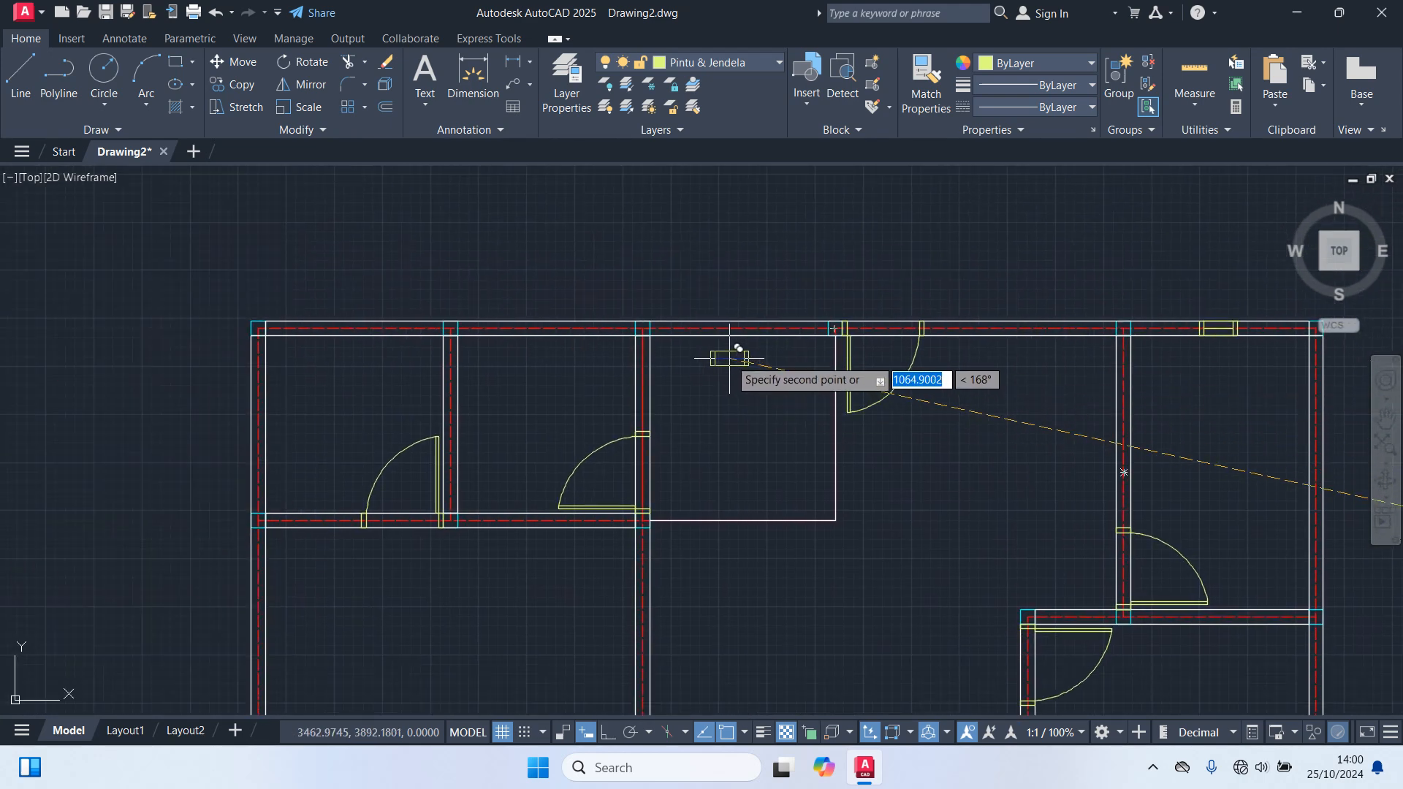
scroll(720, 344, "up", 4)
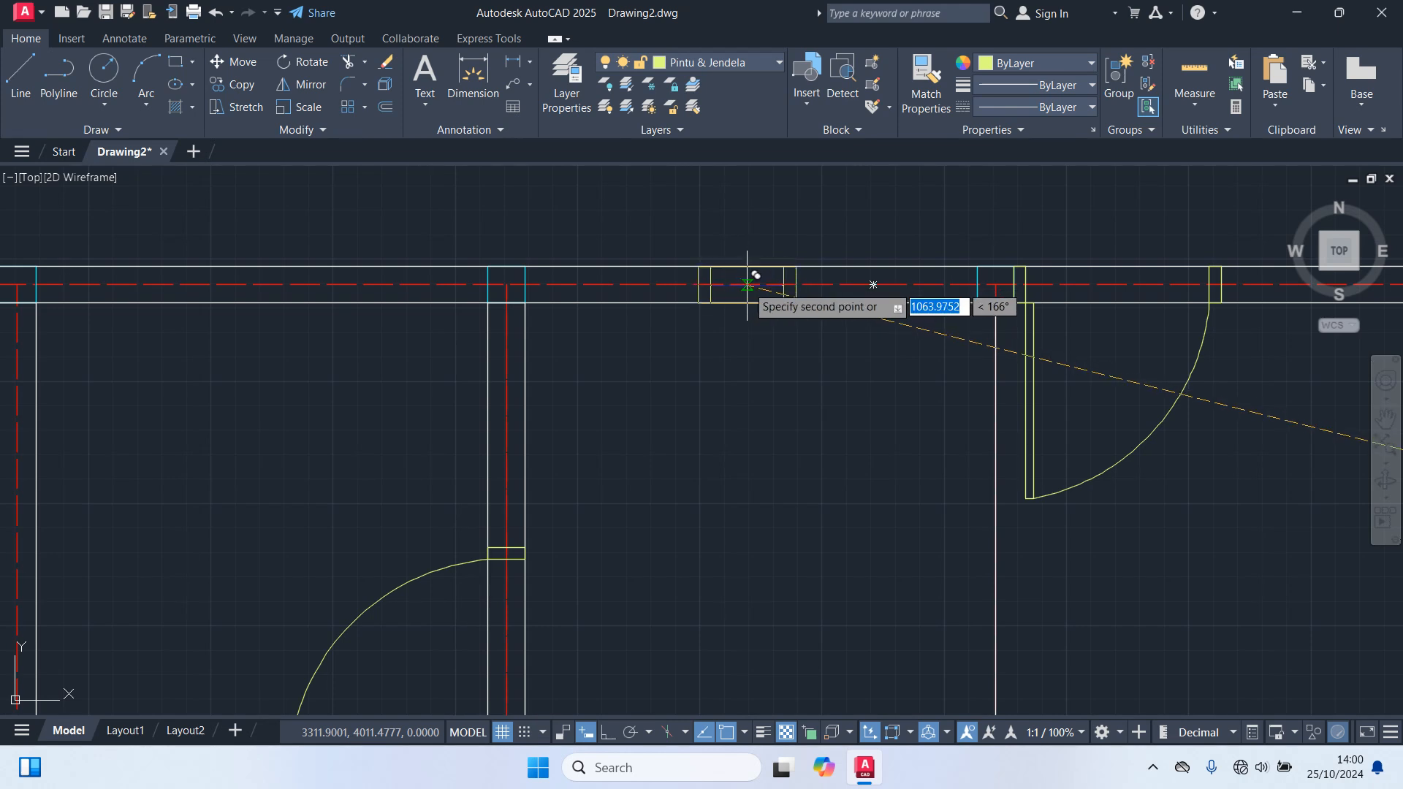
Step: Place copies of the small horizontal window in the top walls of the two small top-left rooms and finish copying
middle_click_drag(684, 429, 1271, 460)
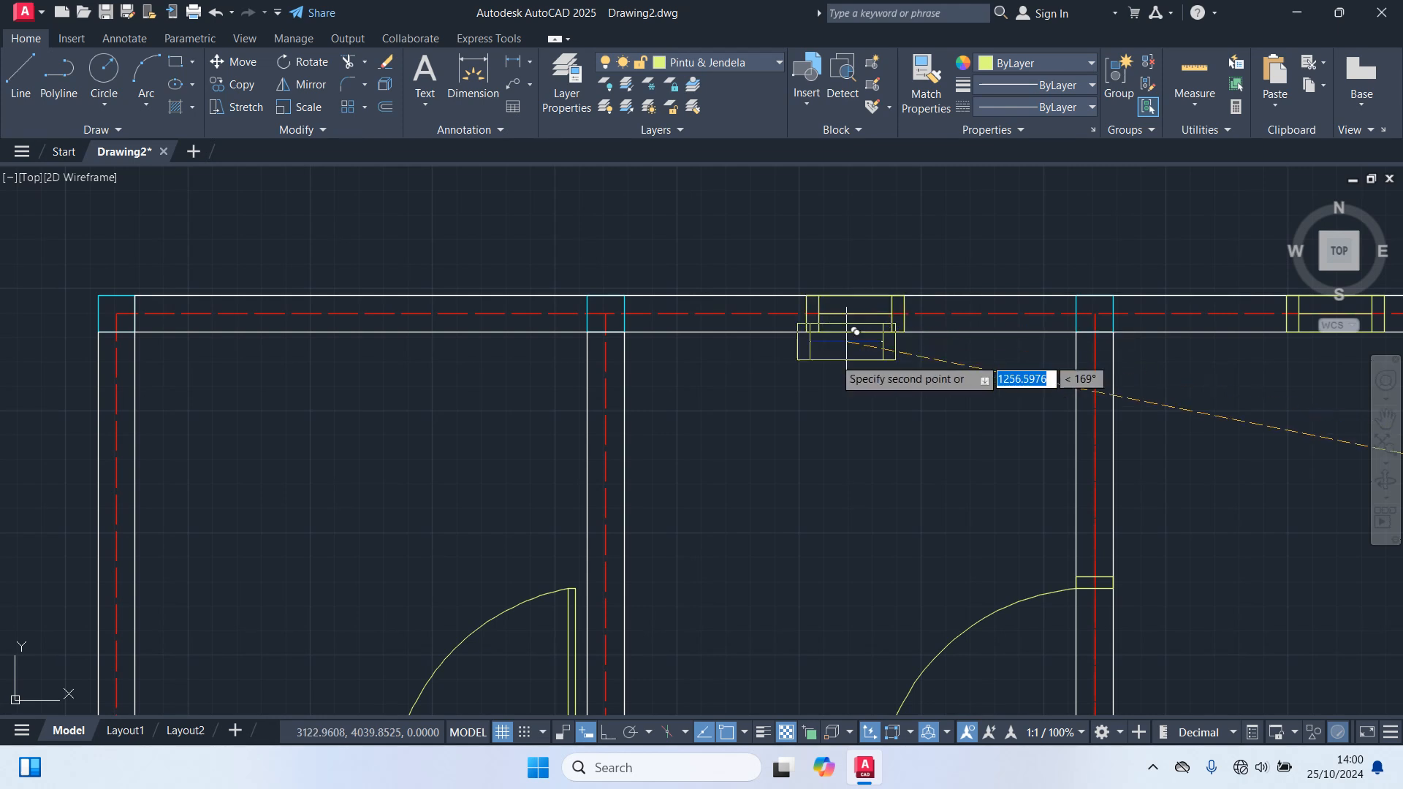
middle_click_drag(669, 473, 1192, 518)
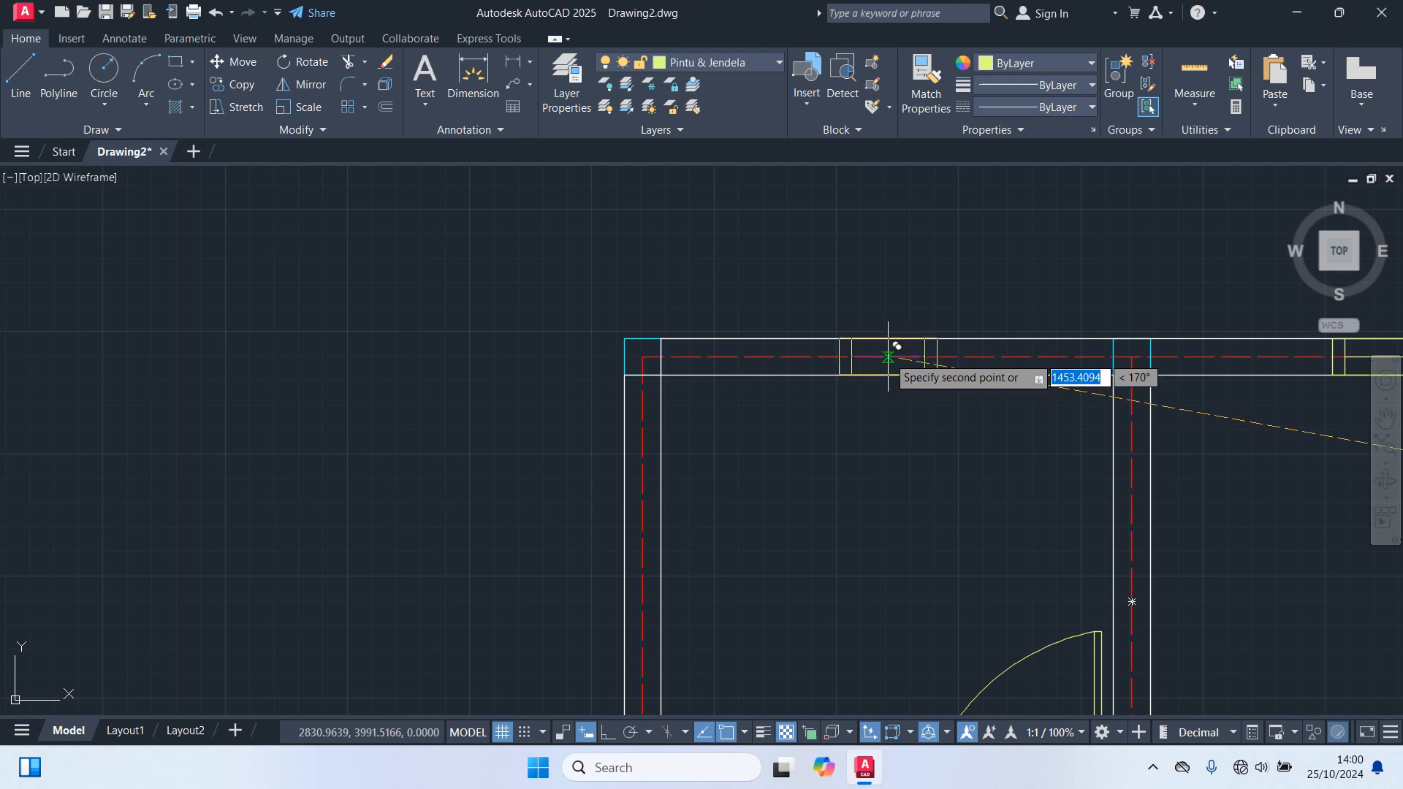
scroll(843, 484, "down", 4)
middle_click_drag(844, 528, 610, 344)
key("Escape")
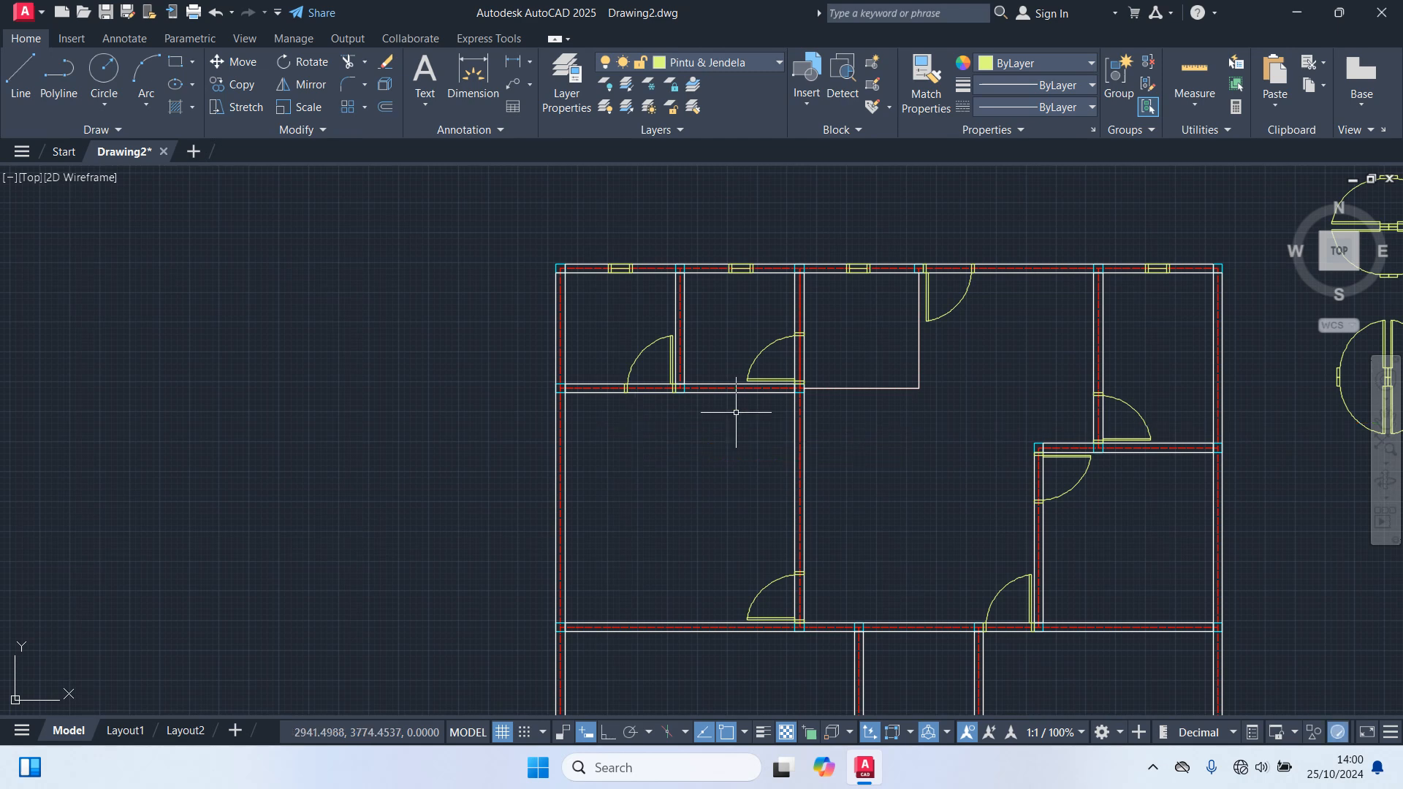
Step: Copy the short vertical window by its centre into the vertical wall below the right-hand room's outer door, about midway along the wall section
scroll(863, 403, "down", 2)
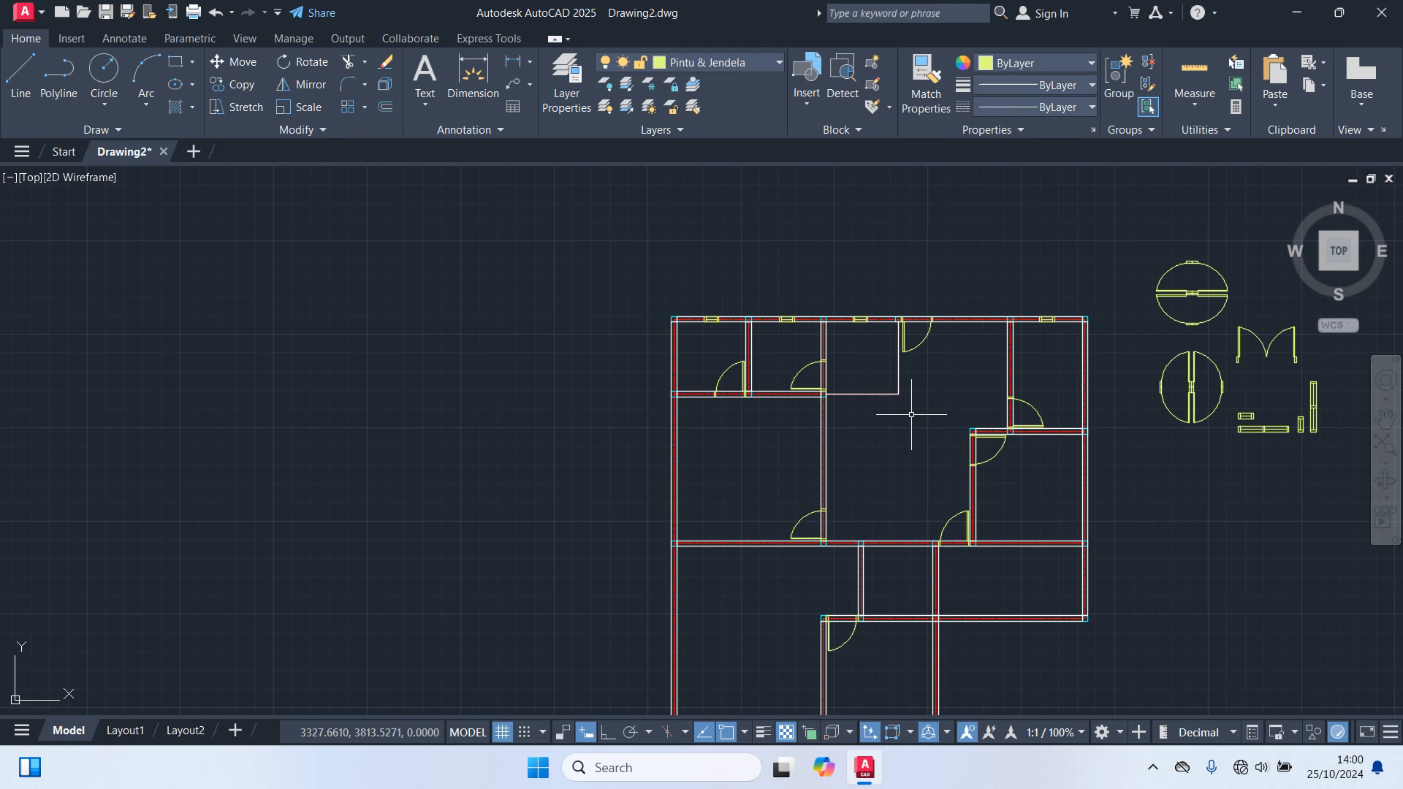
scroll(1012, 362, "down", 2)
scroll(1181, 427, "up", 8)
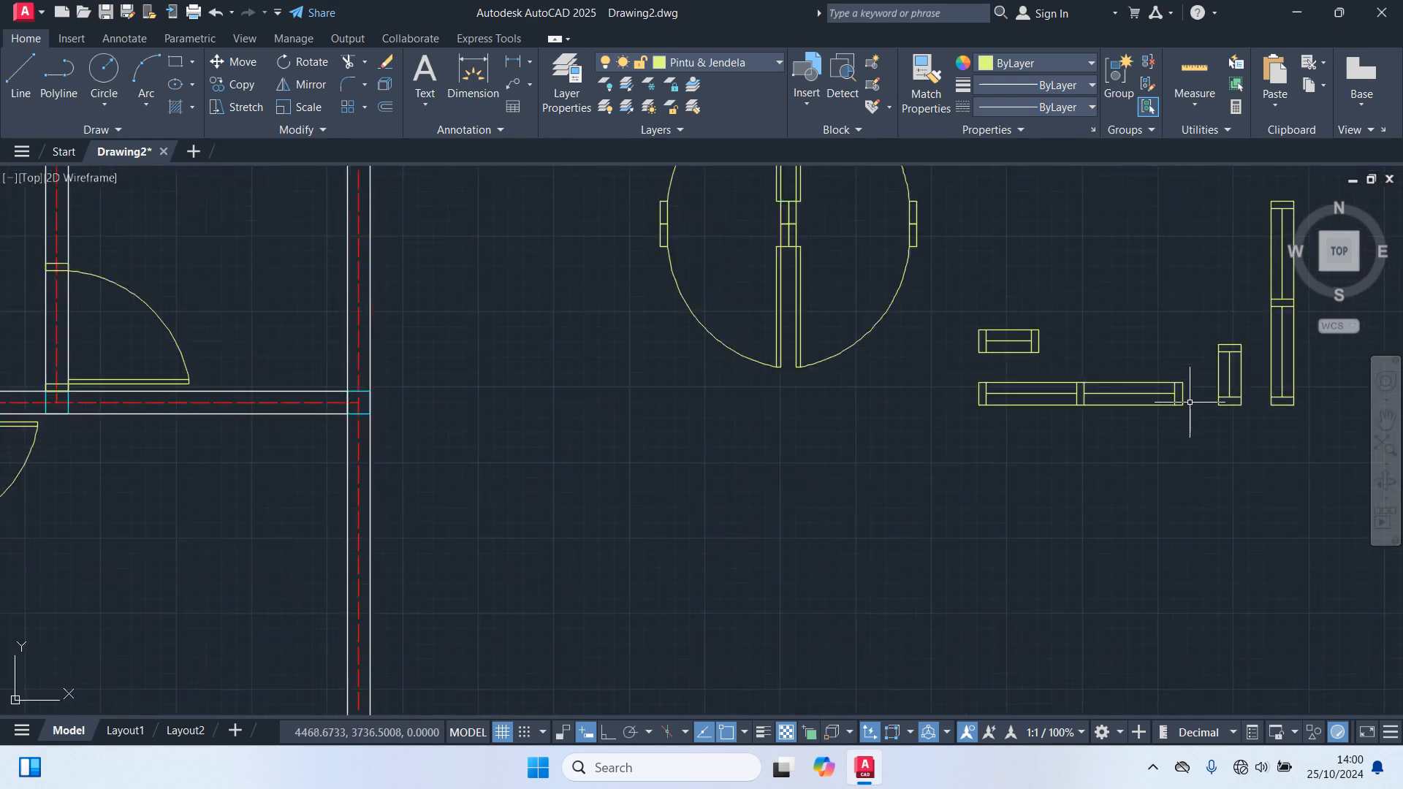
left_click(1229, 402)
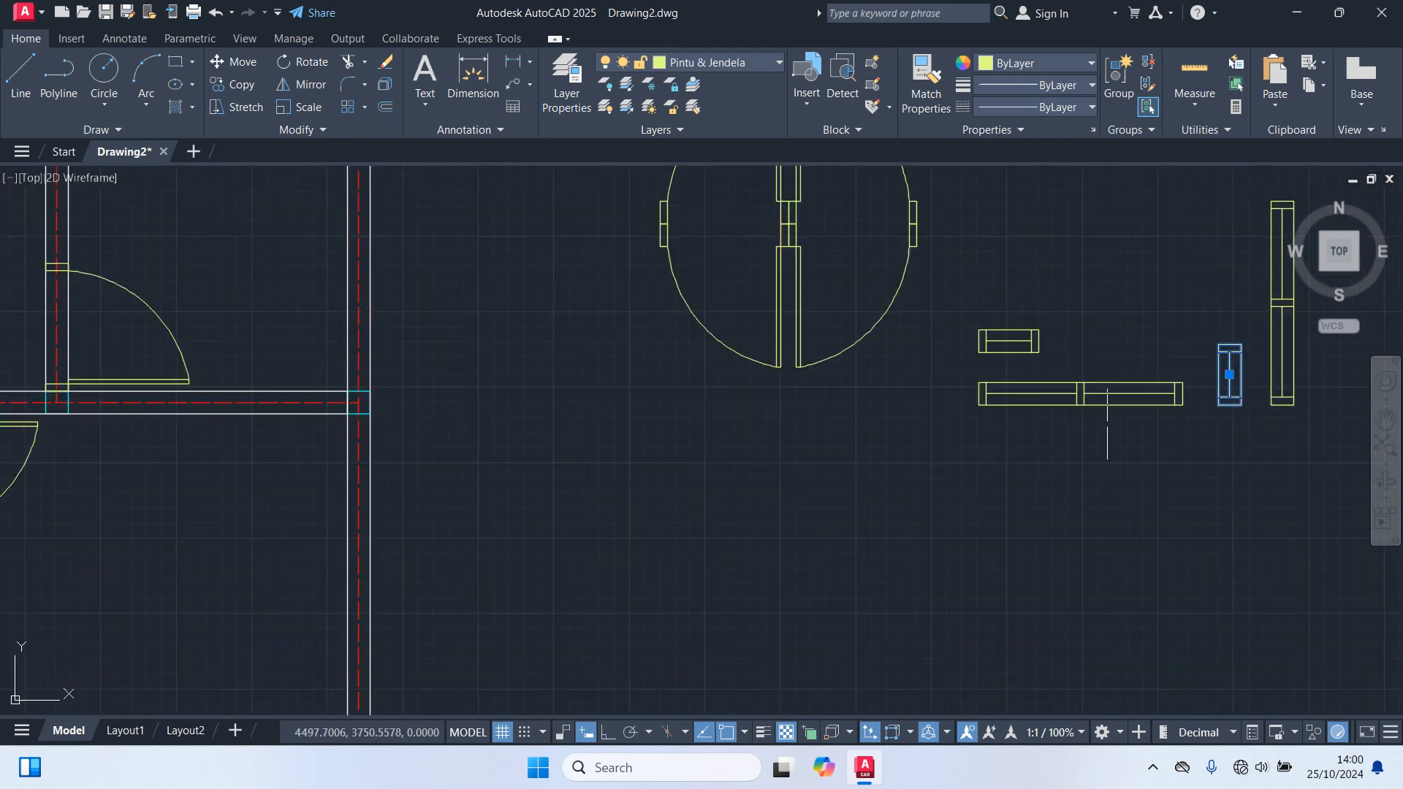
type("m")
key("Return")
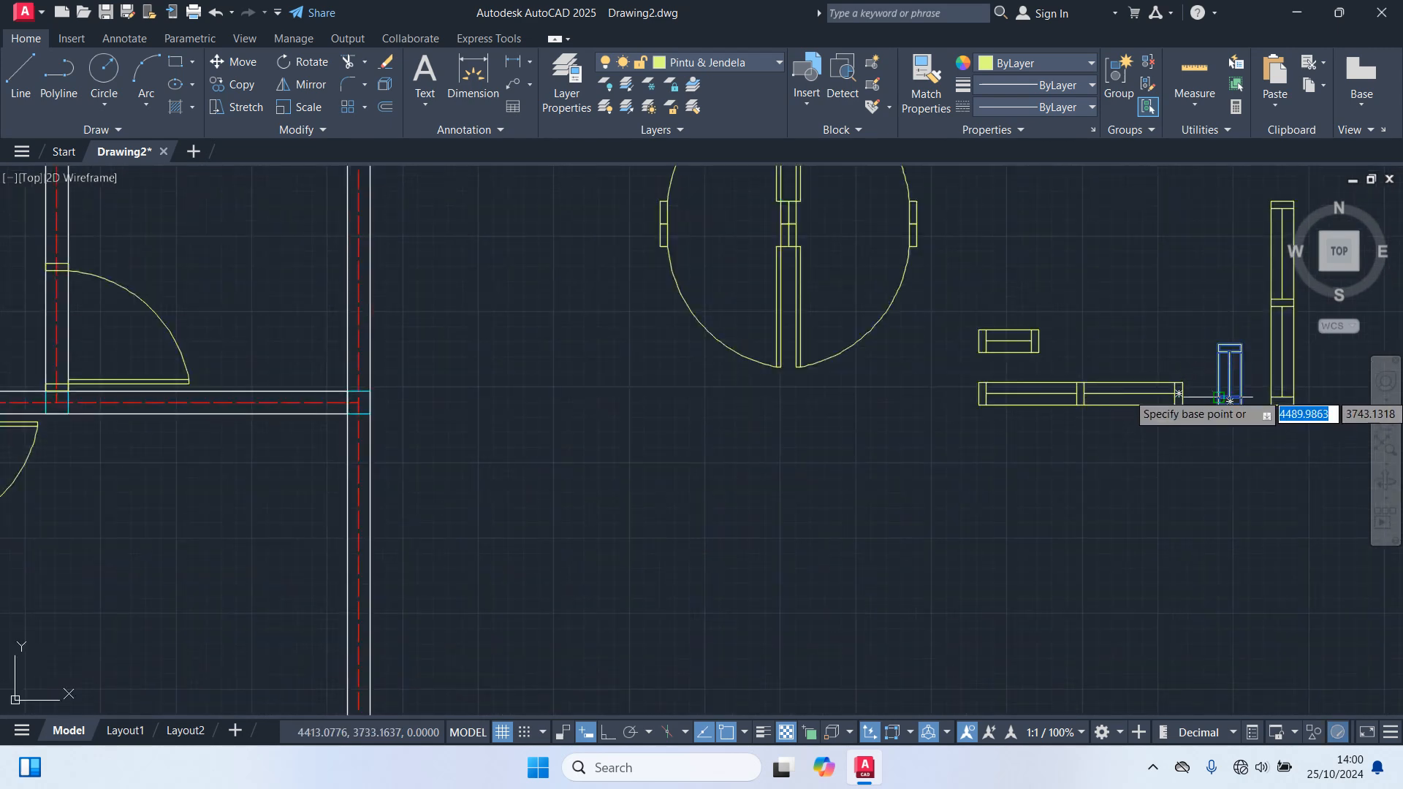
left_click(1227, 377)
scroll(884, 495, "down", 4)
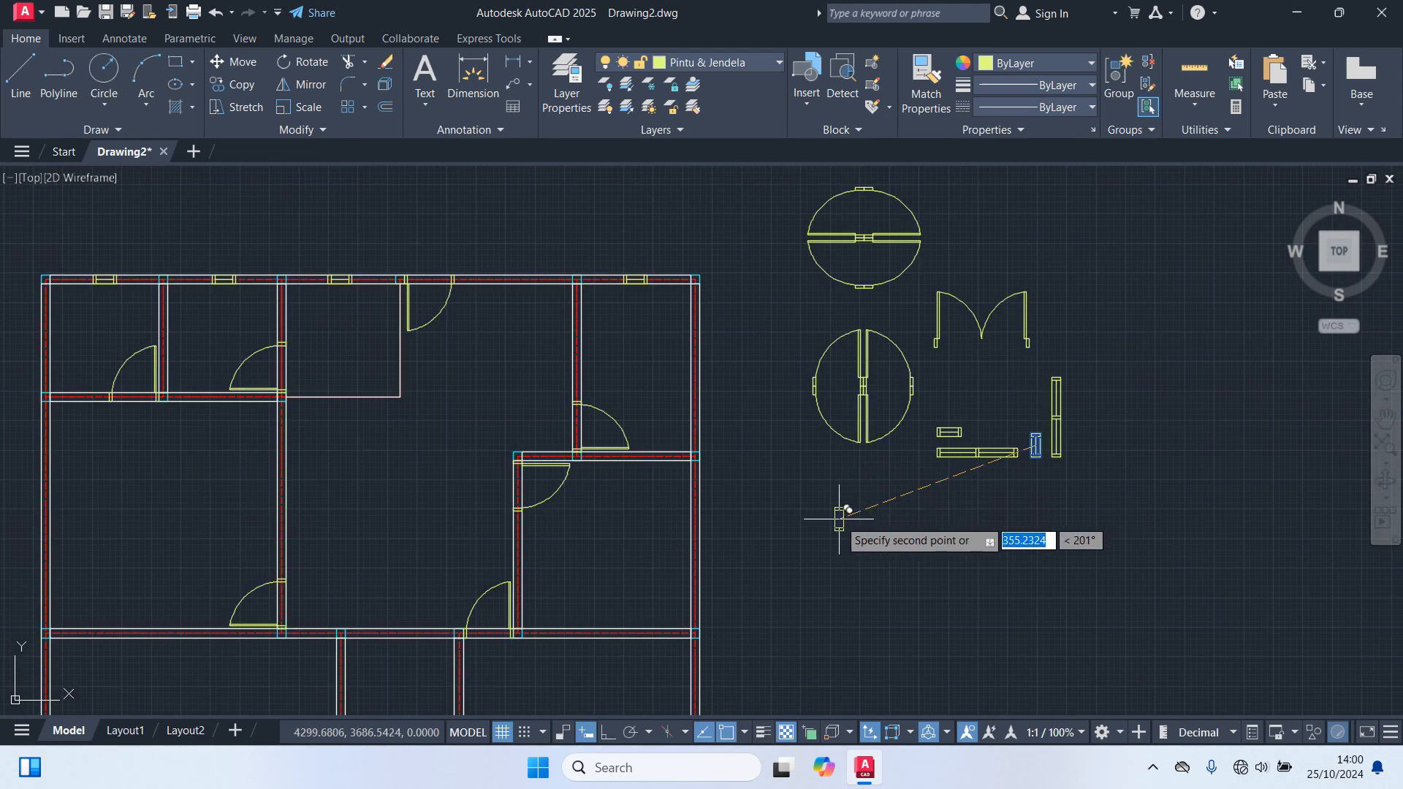
scroll(862, 494, "down", 4)
scroll(776, 505, "up", 8)
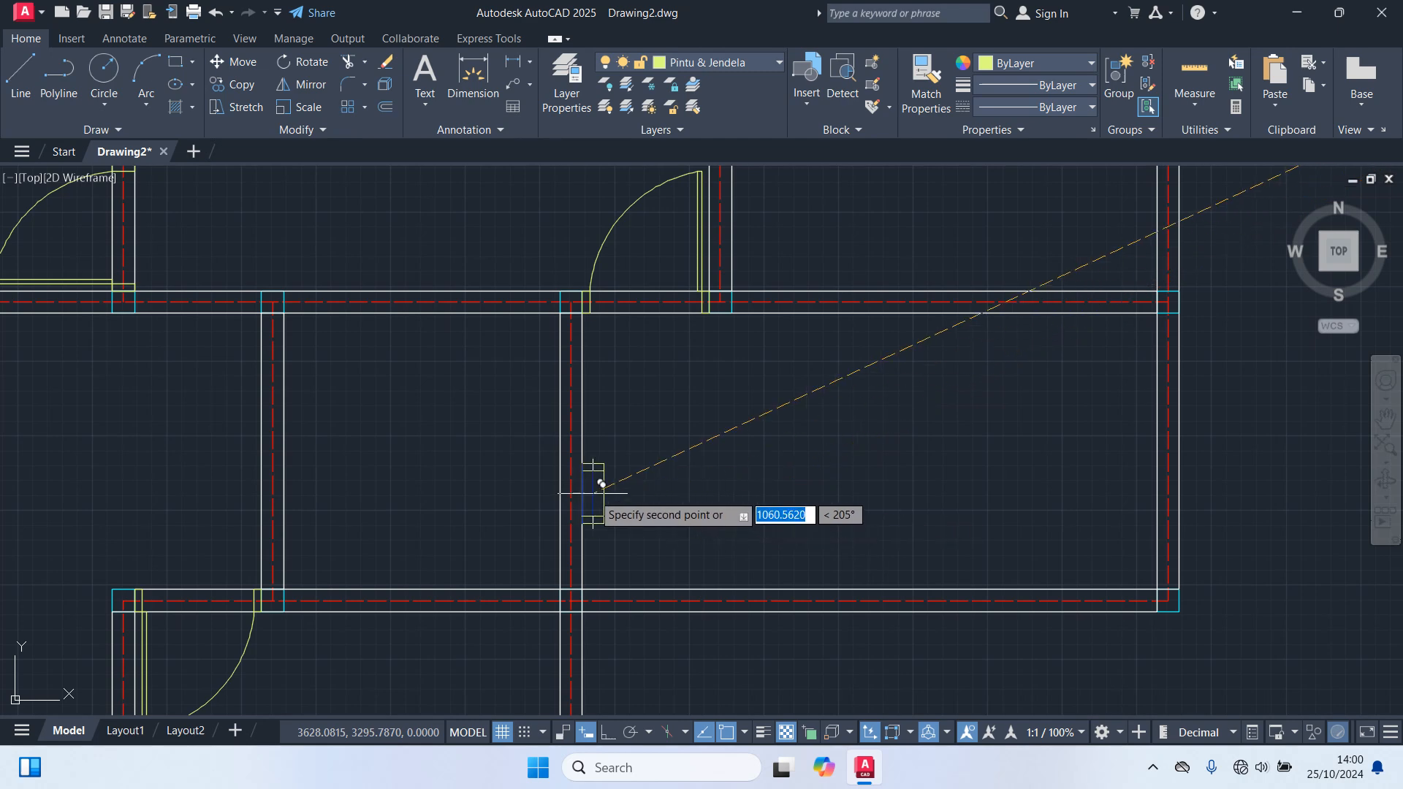
scroll(592, 488, "up", 2)
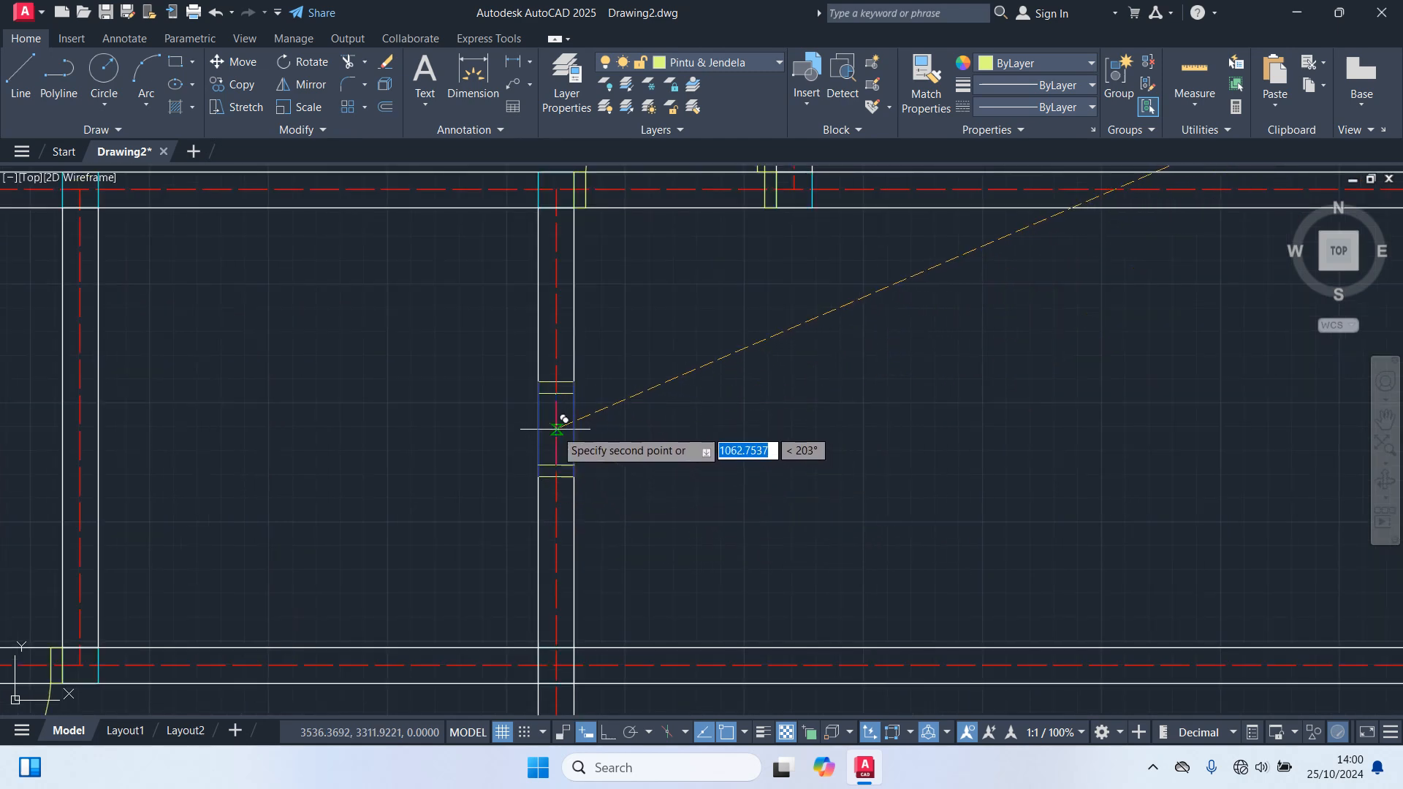
scroll(657, 449, "down", 6)
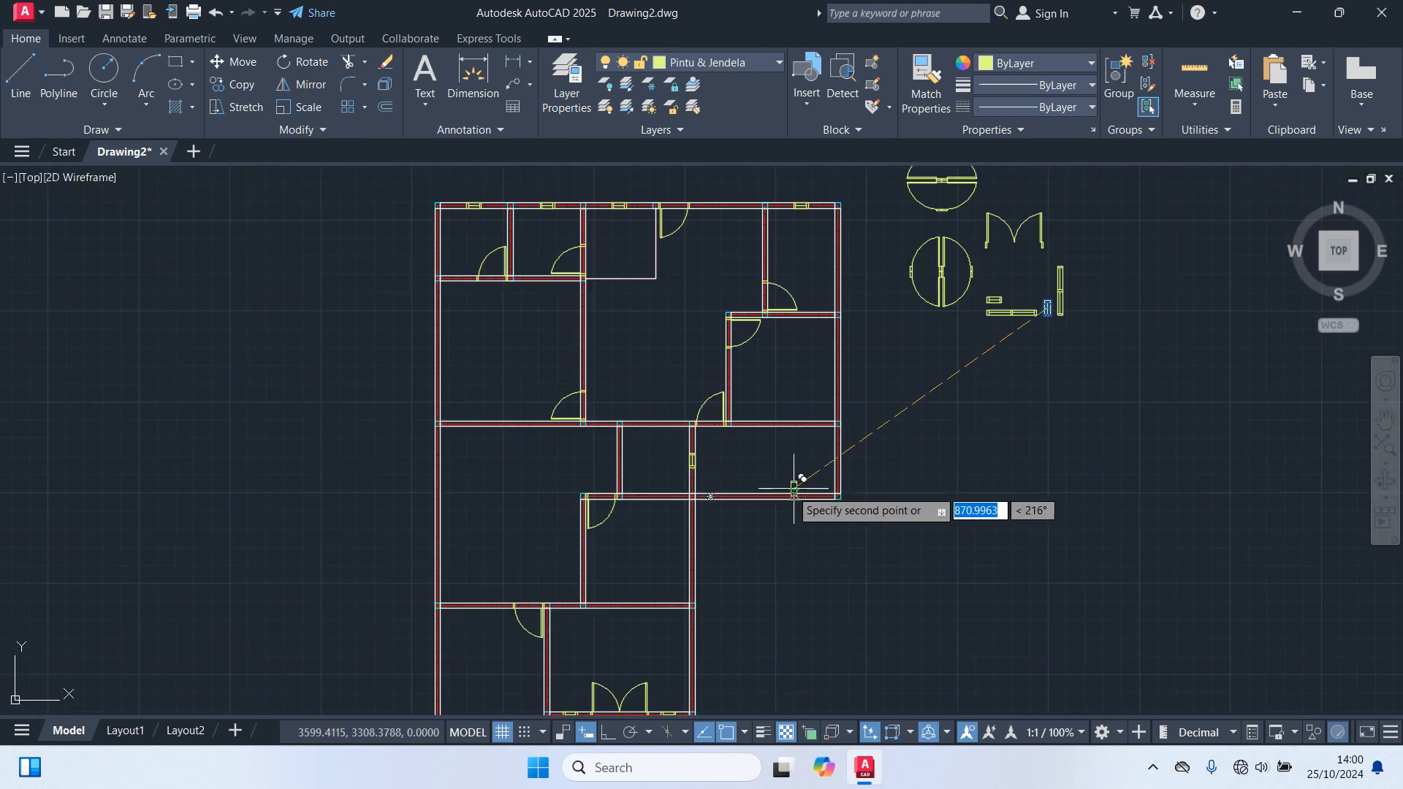
key("Escape")
Step: Copy the long horizontal two-pane window by its centre into the middle of the bottom-left room's bottom wall
scroll(986, 596, "down", 2)
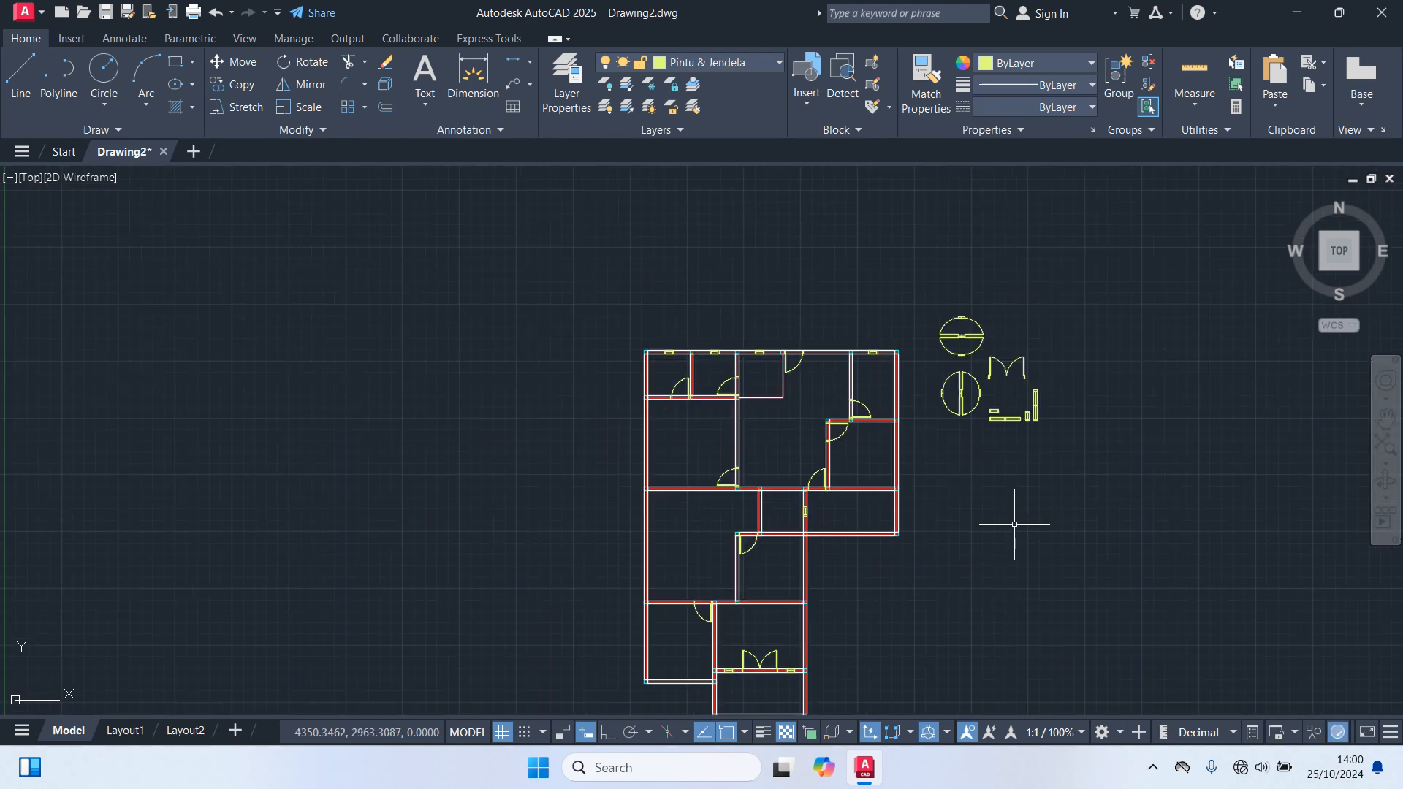
scroll(1008, 469, "up", 5)
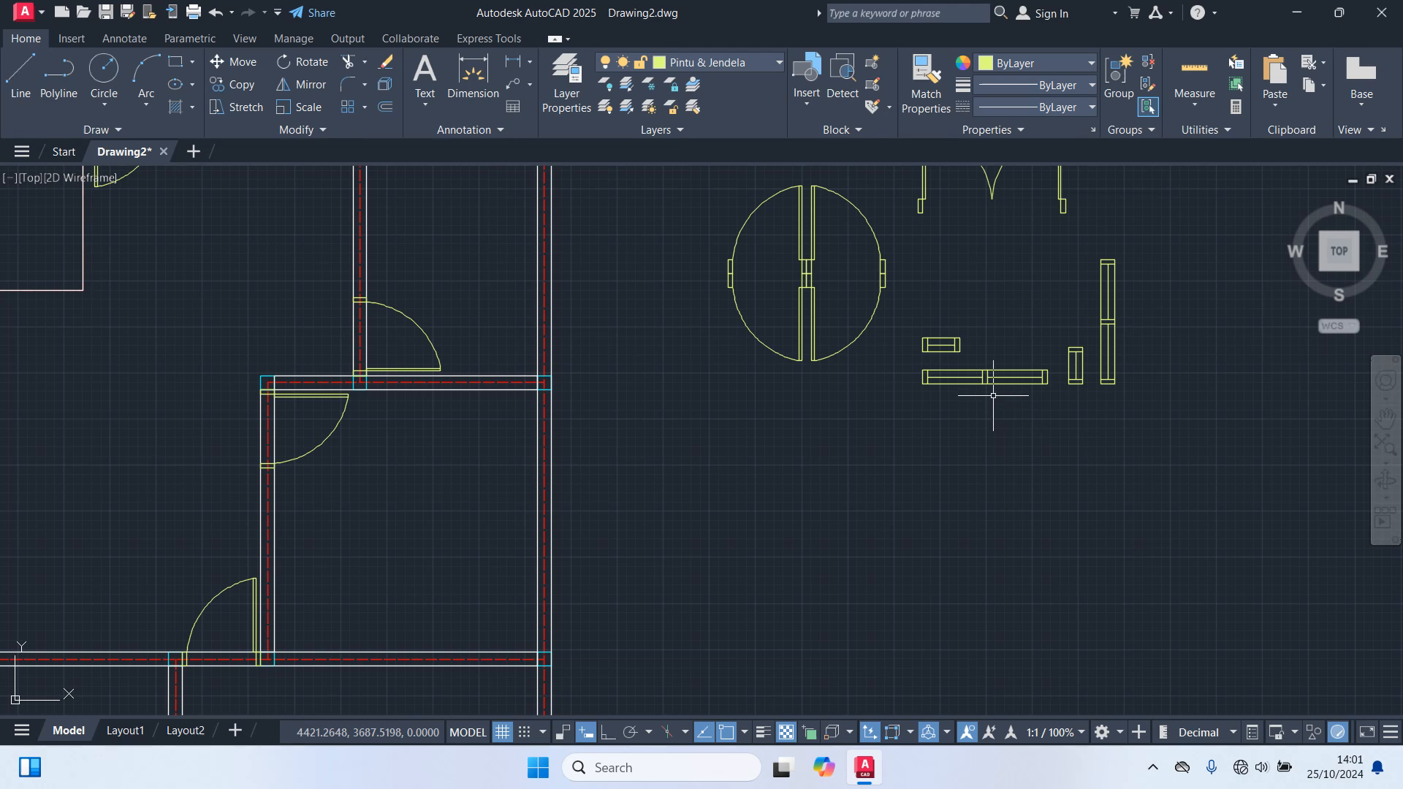
left_click(982, 381)
scroll(997, 409, "up", 4)
type("c")
key("Return")
scroll(946, 299, "up", 5)
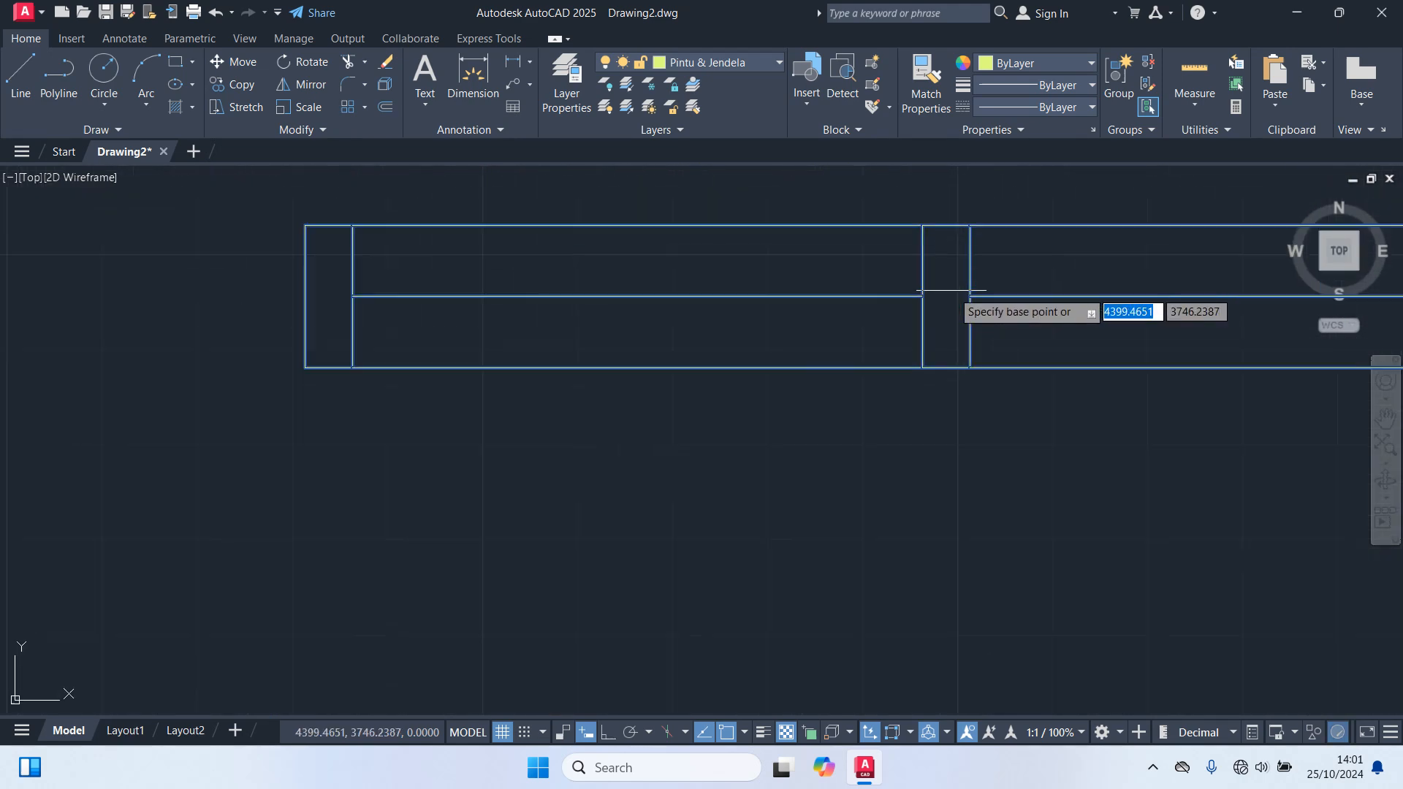
left_click(940, 299)
scroll(1002, 479, "down", 12)
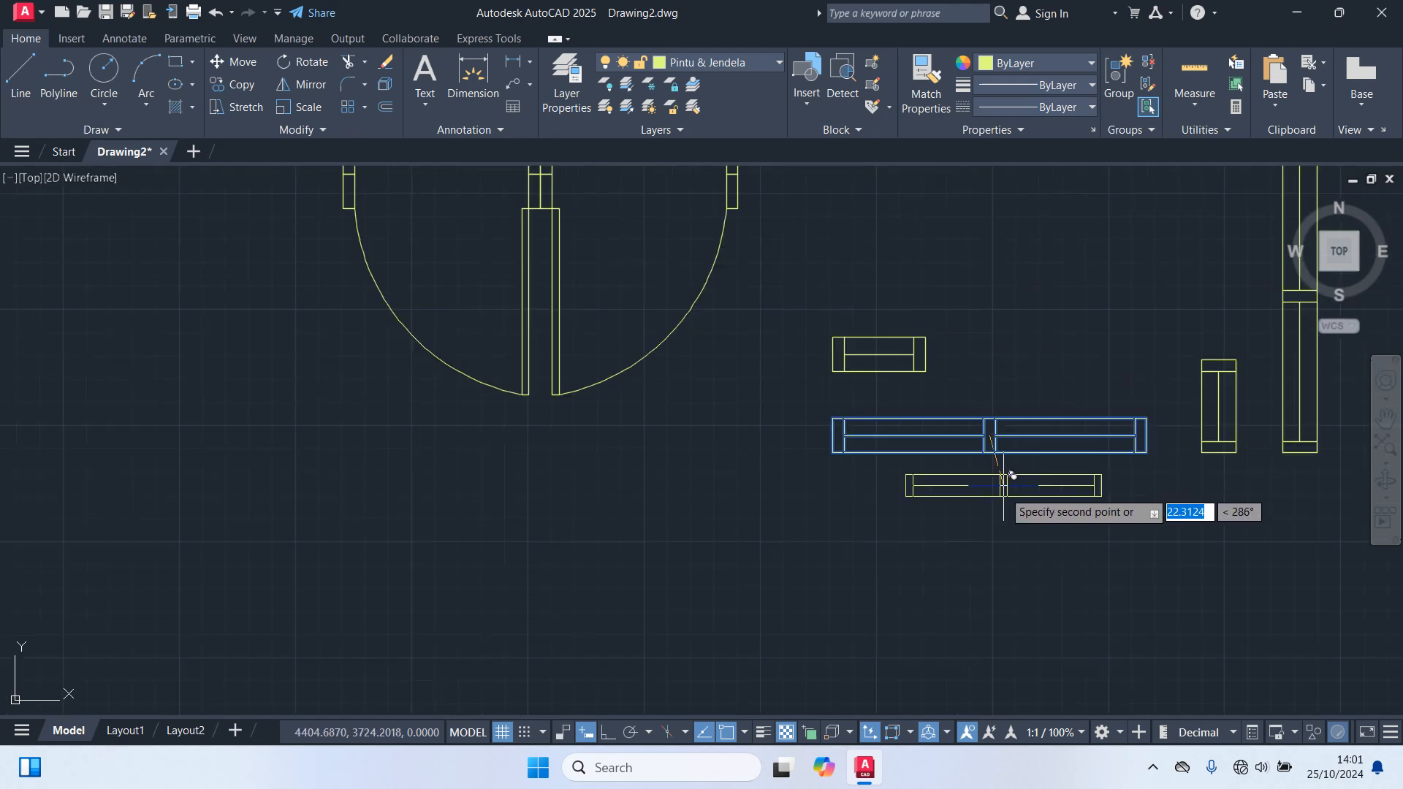
middle_click_drag(906, 585, 972, 408)
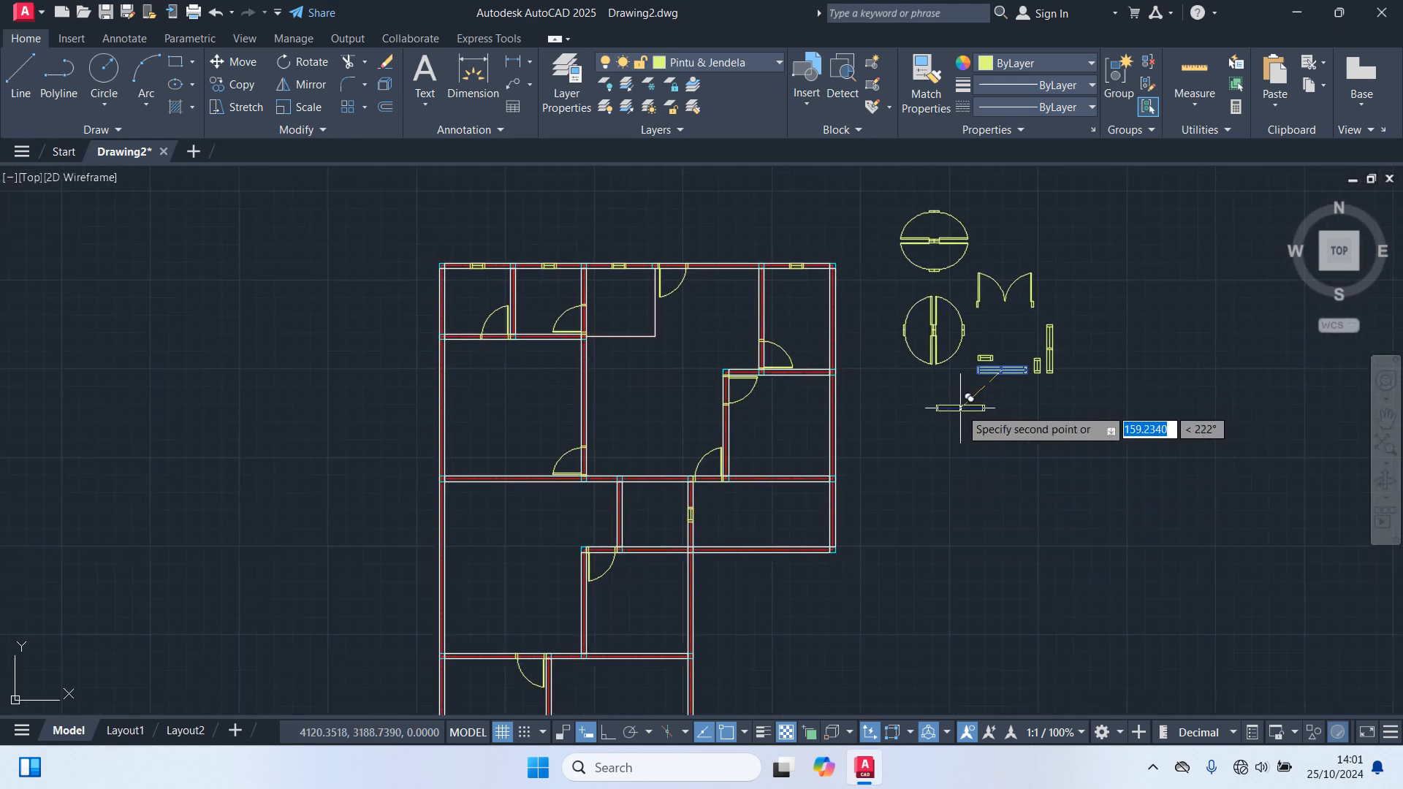
middle_click_drag(689, 523, 804, 234)
scroll(584, 504, "up", 6)
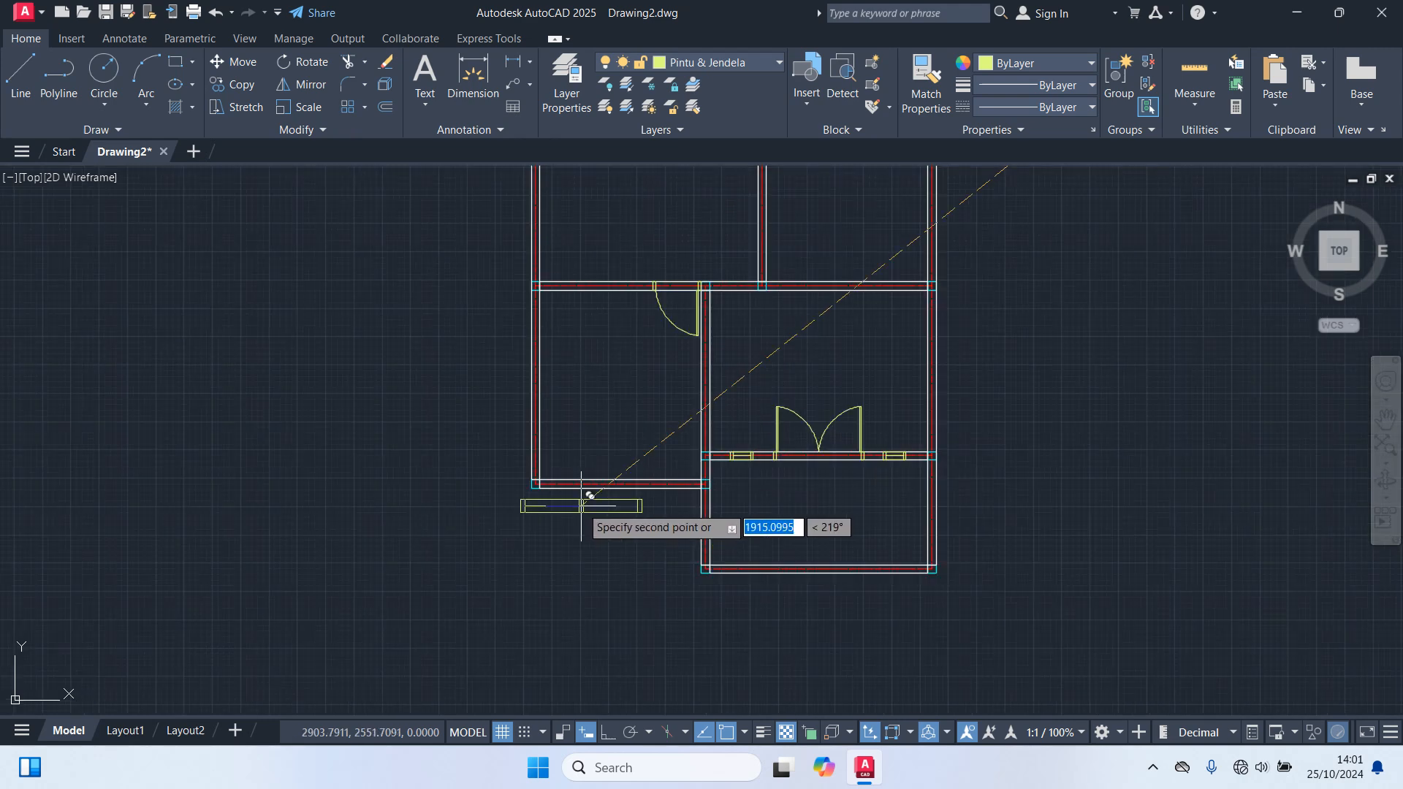
scroll(650, 463, "up", 2)
left_click(690, 442)
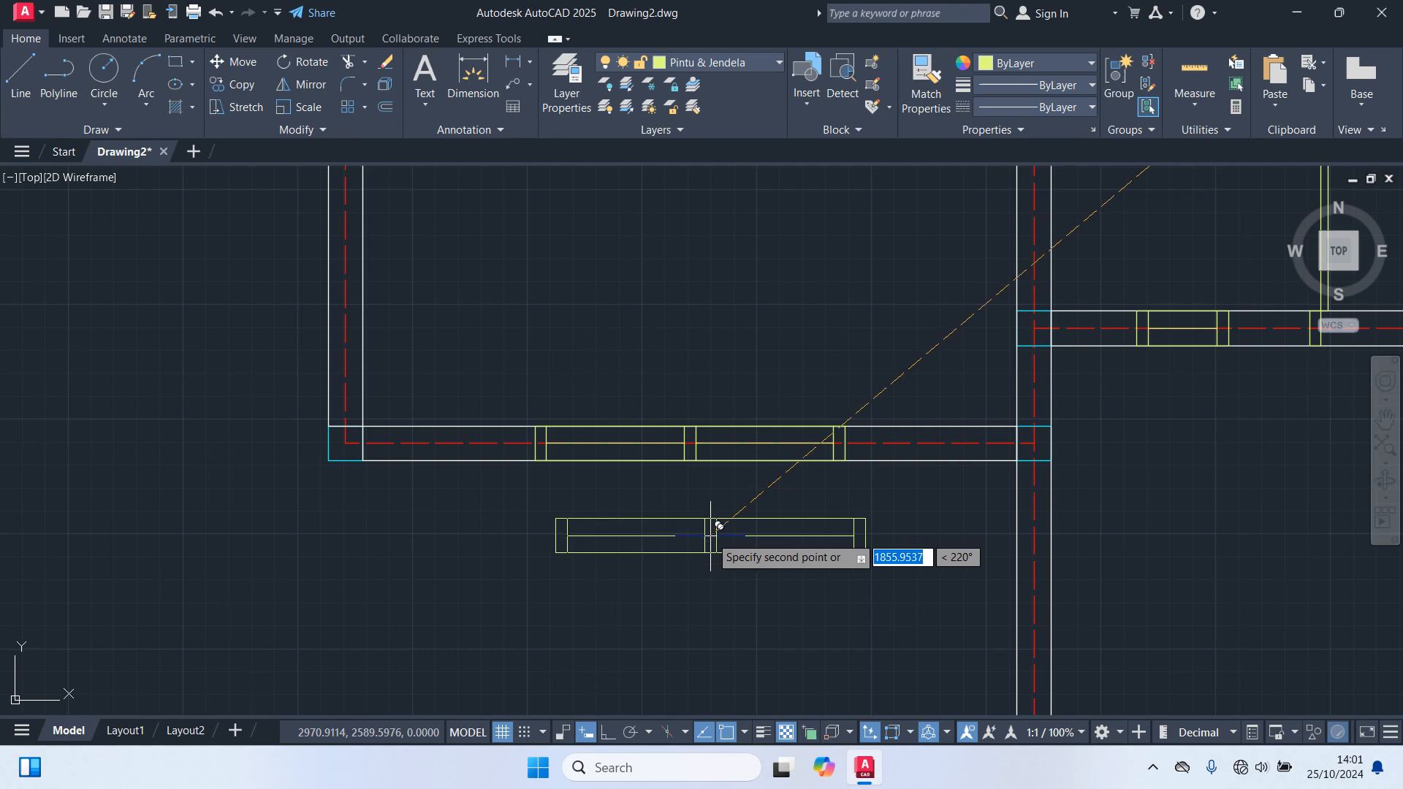
Step: Place another copy of the long horizontal window in the bottom wall of the right-hand room and finish copying
scroll(710, 535, "down", 5)
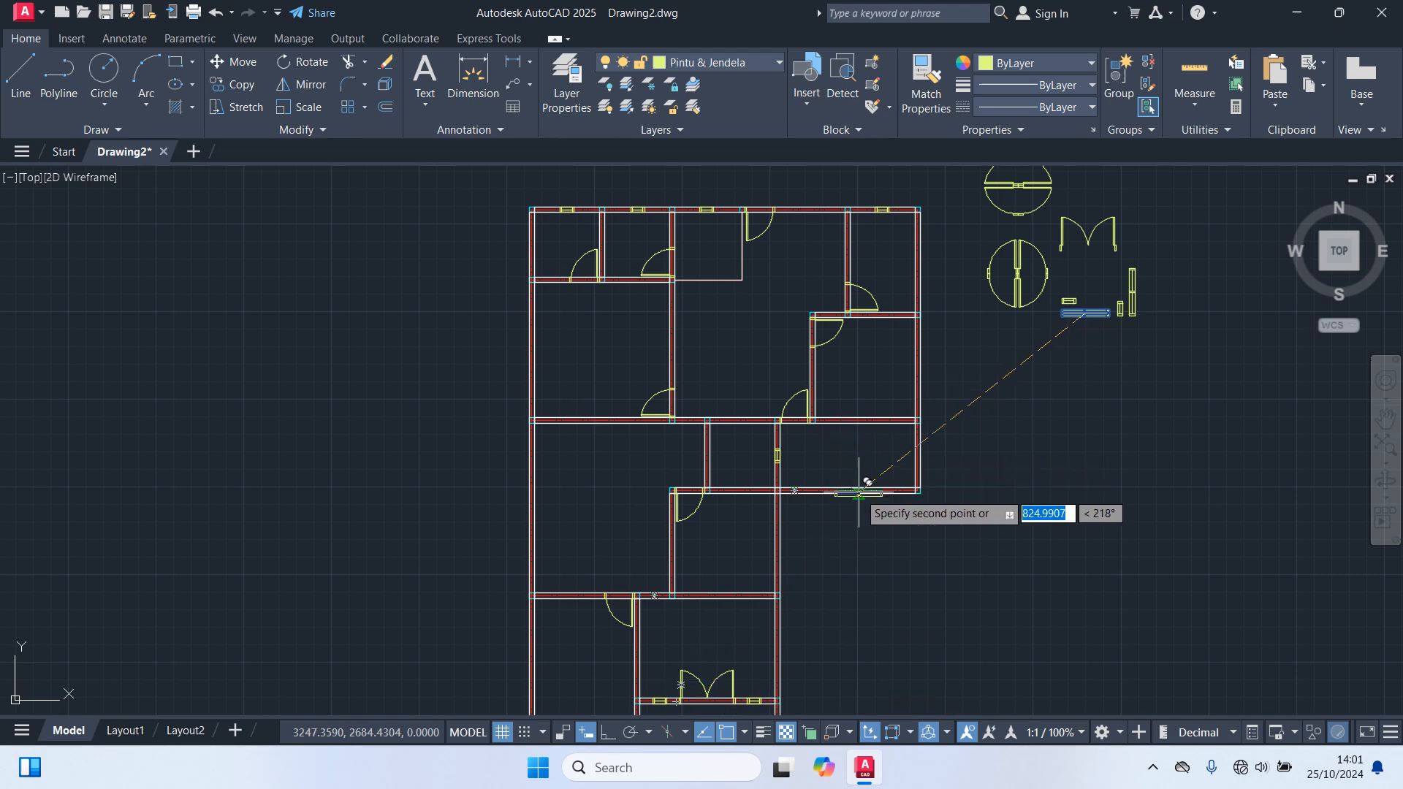
scroll(859, 470, "up", 8)
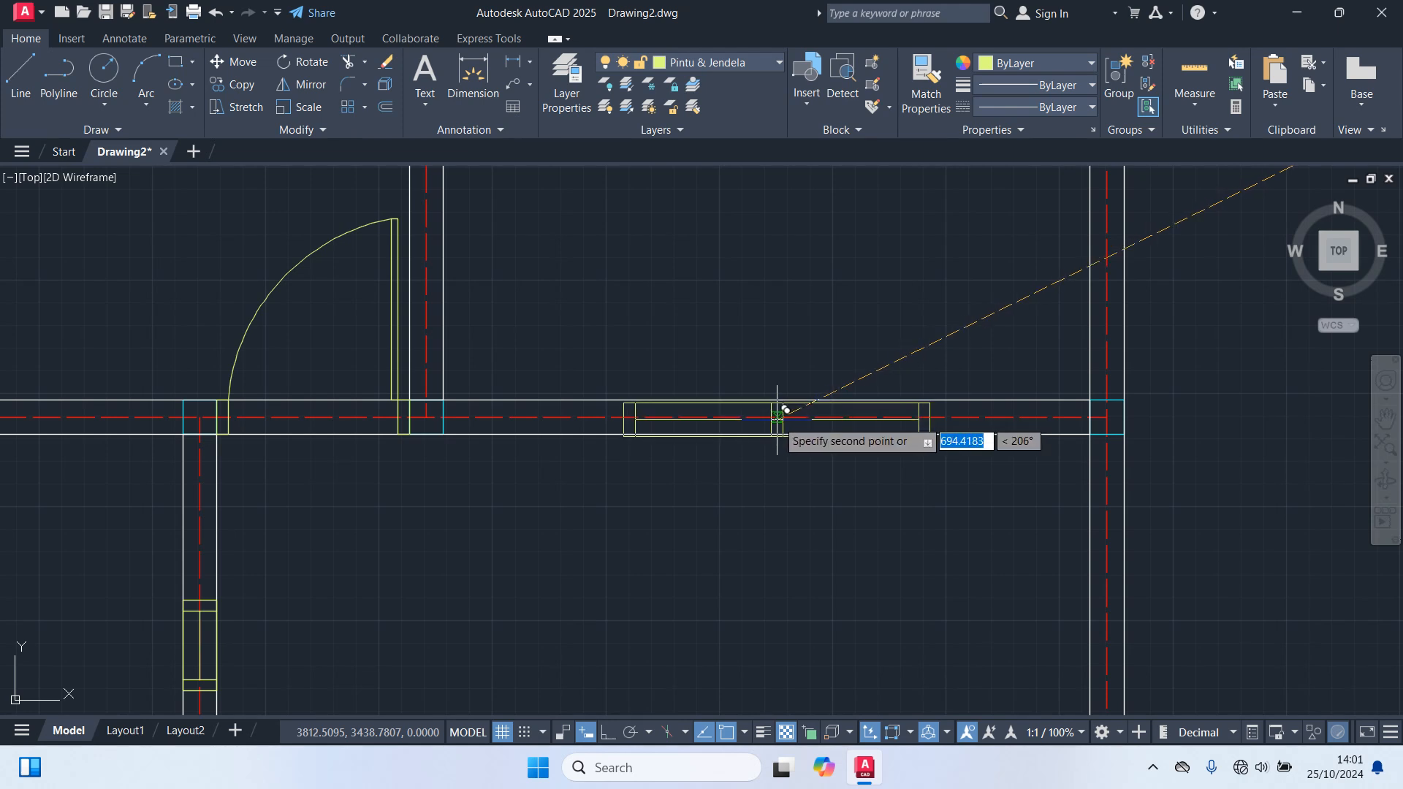
scroll(780, 443, "down", 3)
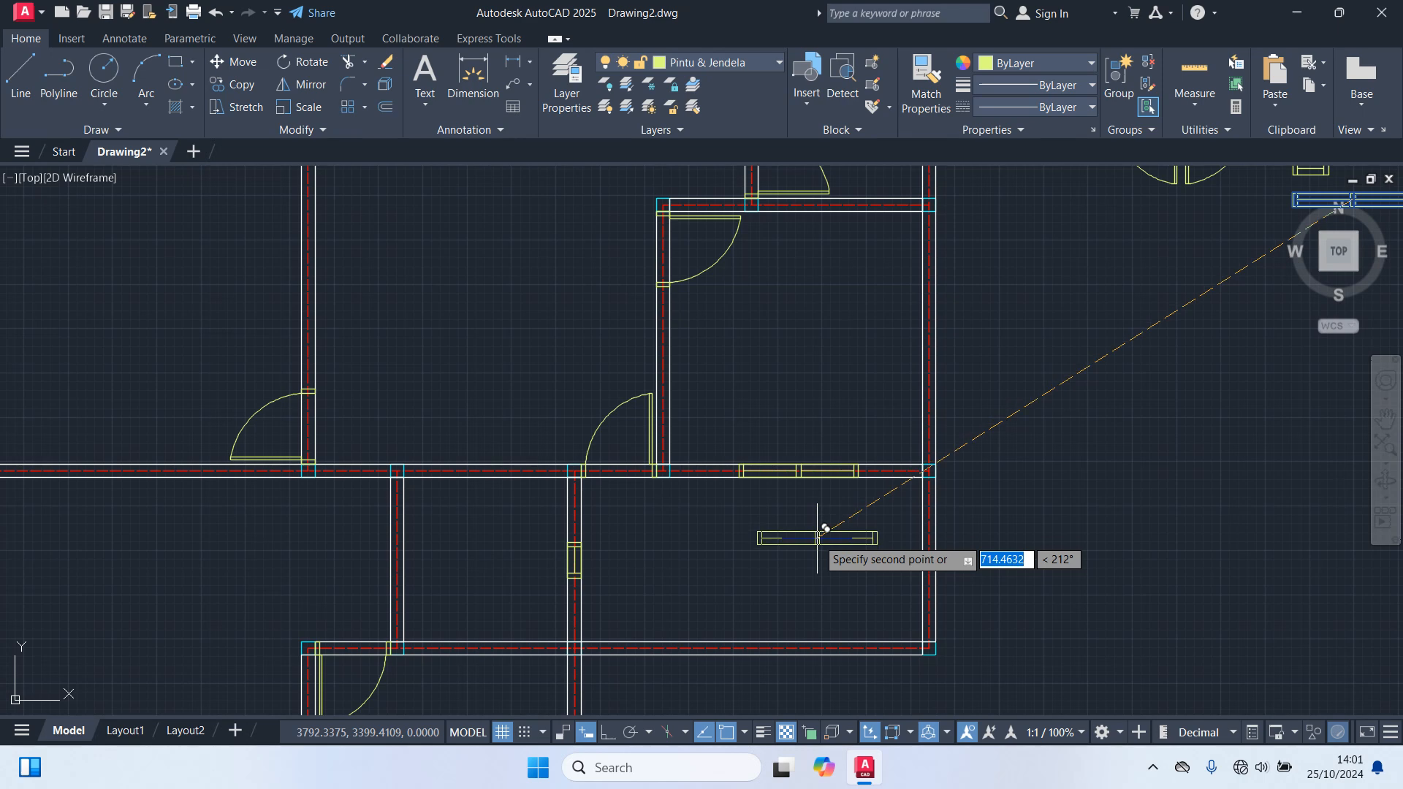
scroll(817, 538, "down", 5)
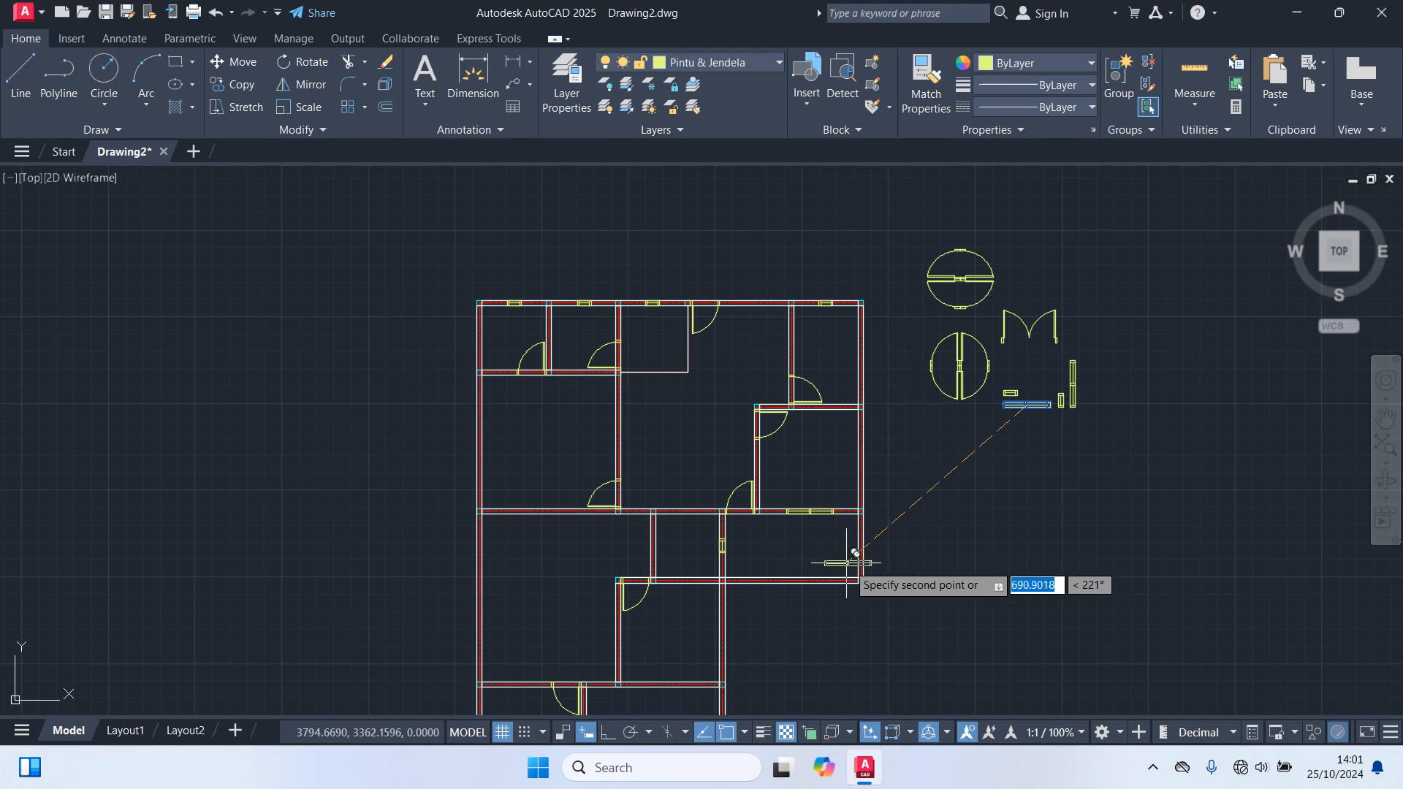
key("Escape")
Step: Copy the long vertical two-pane window by its centre into the right wall of the room below the right-hand outer room
scroll(1061, 405, "up", 6)
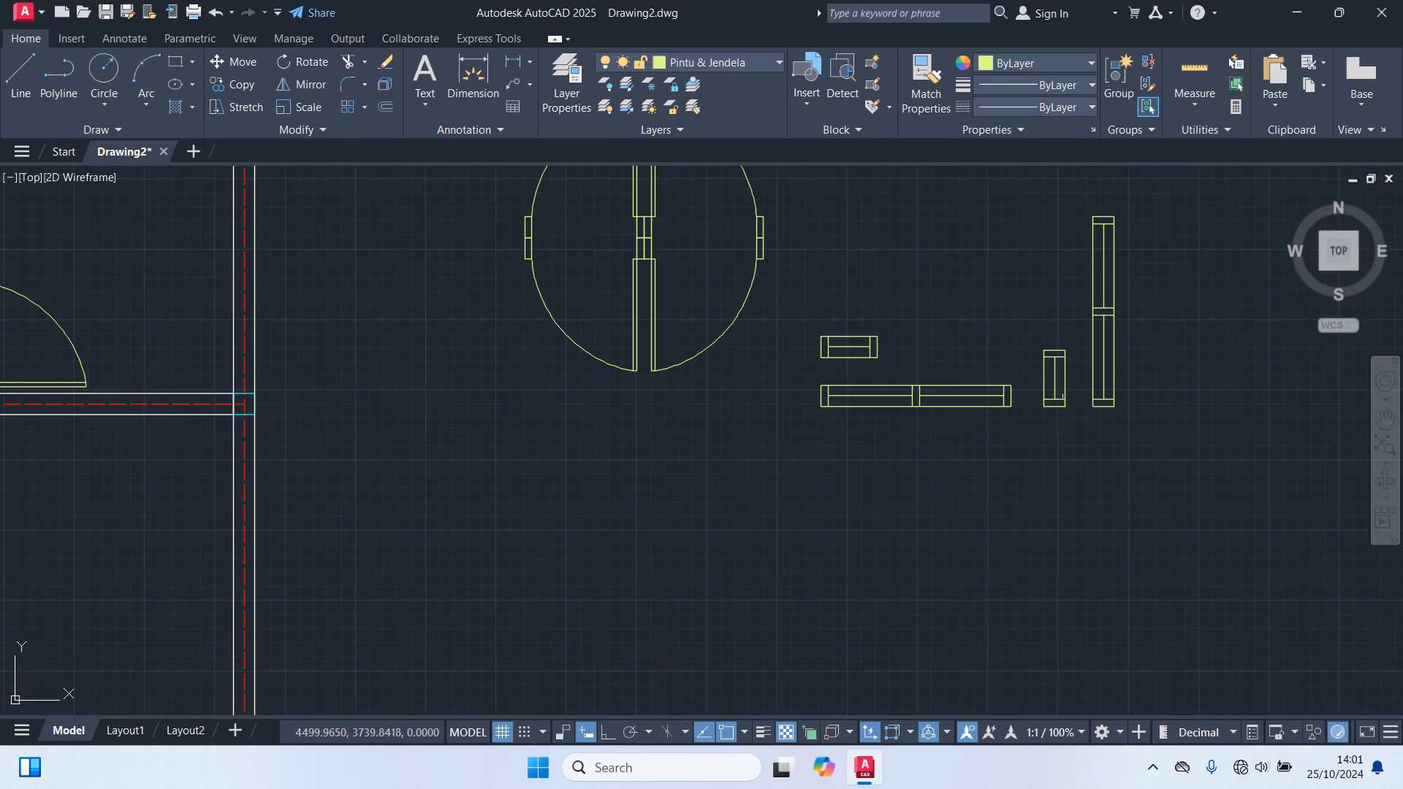
left_click(1099, 350)
type("co")
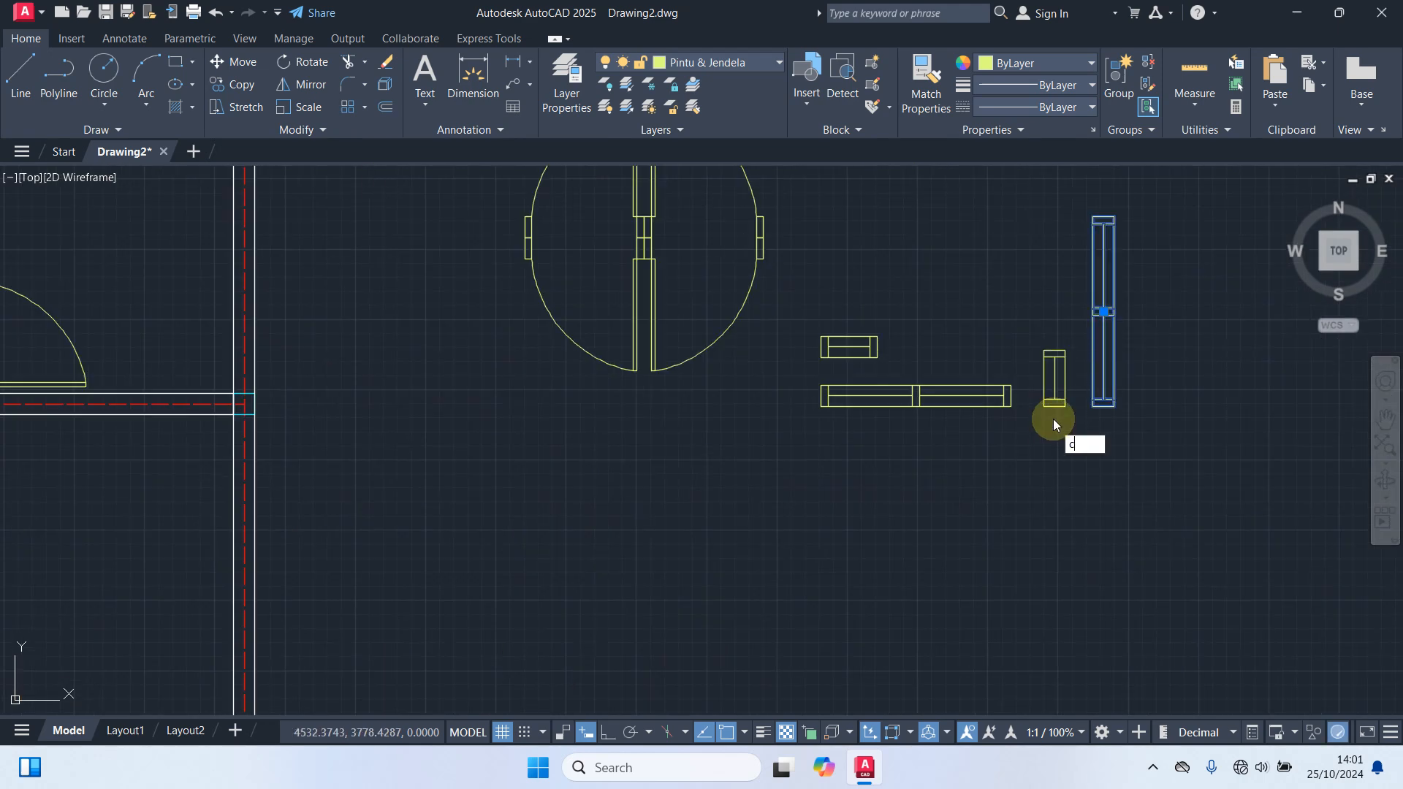
key("Return")
scroll(1101, 302, "up", 5)
scroll(1108, 342, "down", 6)
left_click(934, 493)
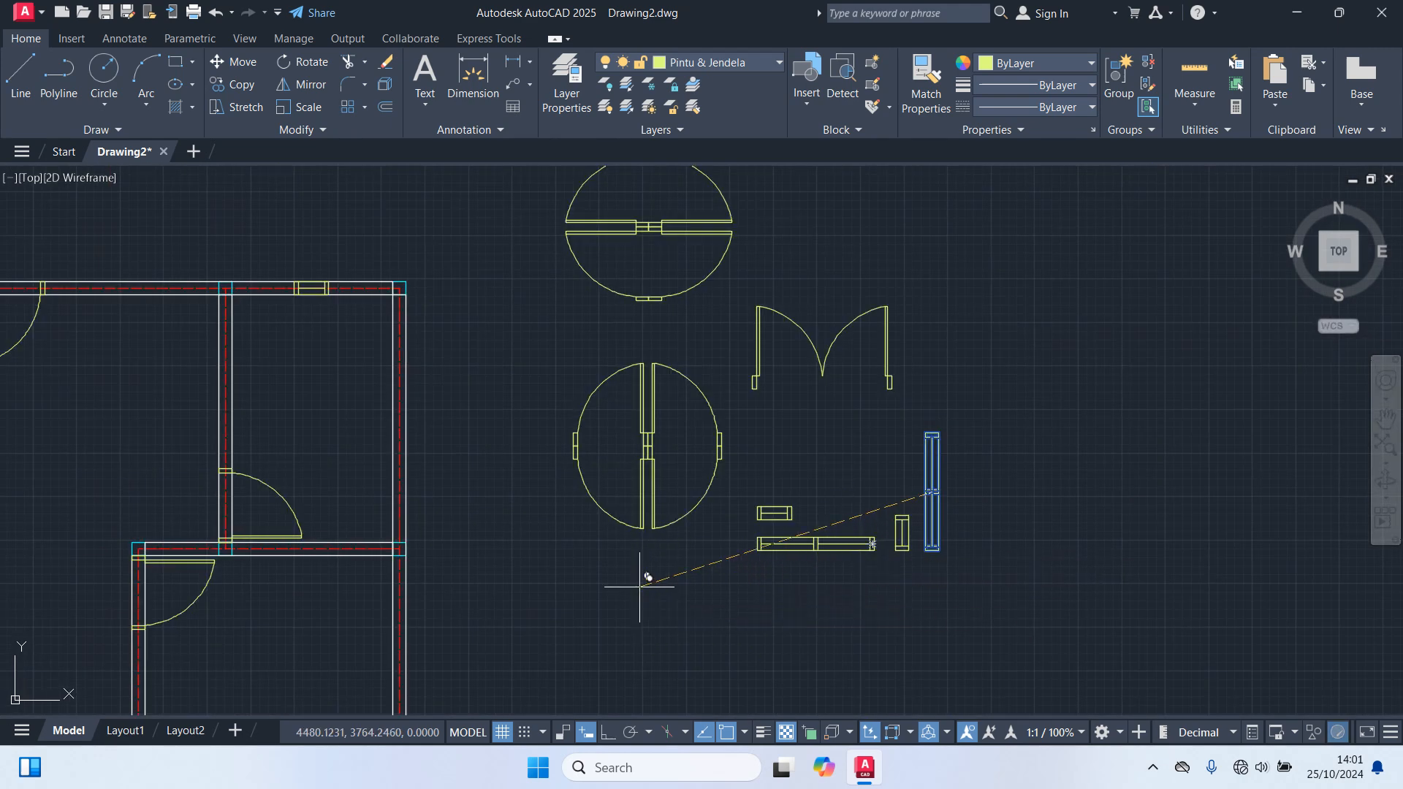
middle_click_drag(648, 577, 640, 587)
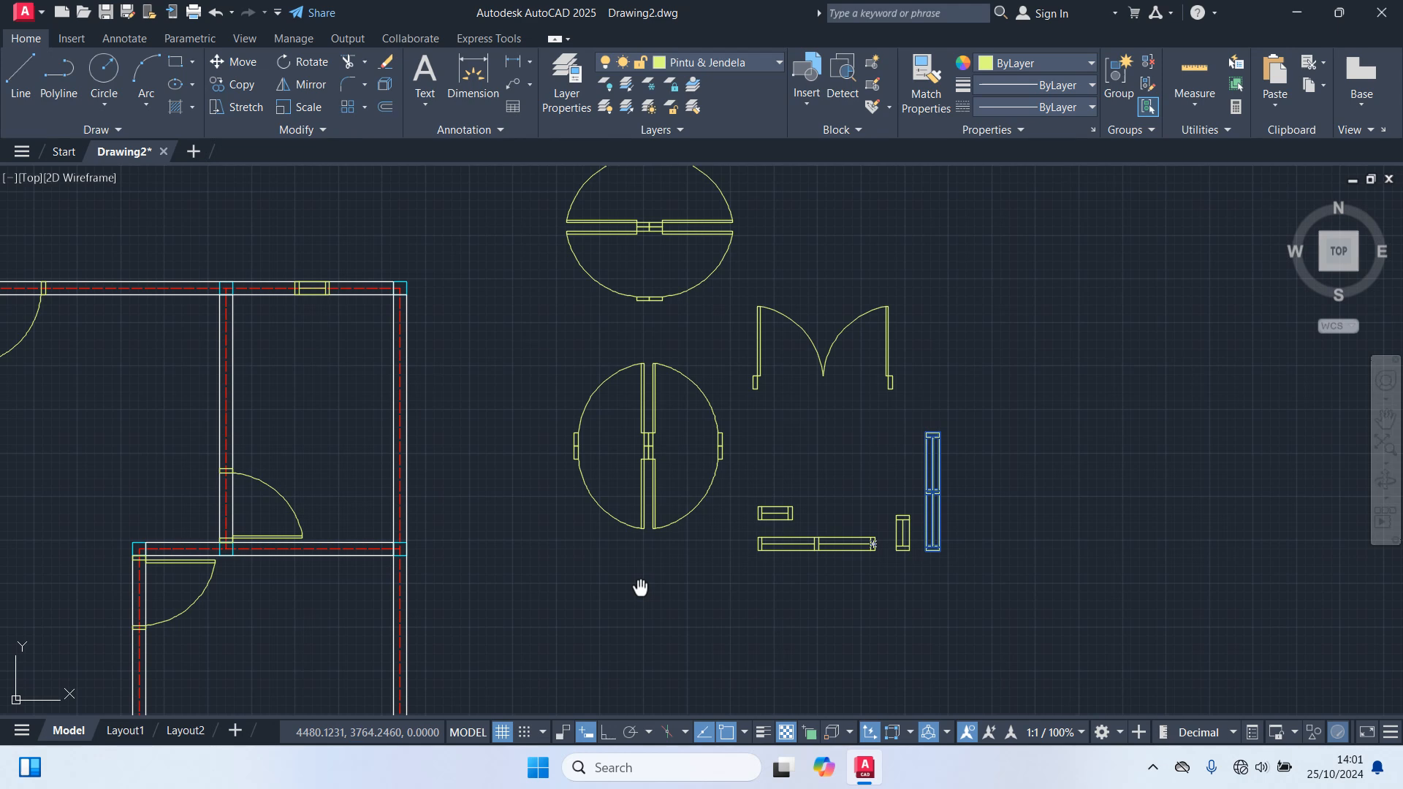
middle_click_drag(640, 587, 814, 87)
scroll(722, 394, "down", 2)
middle_click_drag(725, 427, 914, 324)
scroll(631, 408, "up", 3)
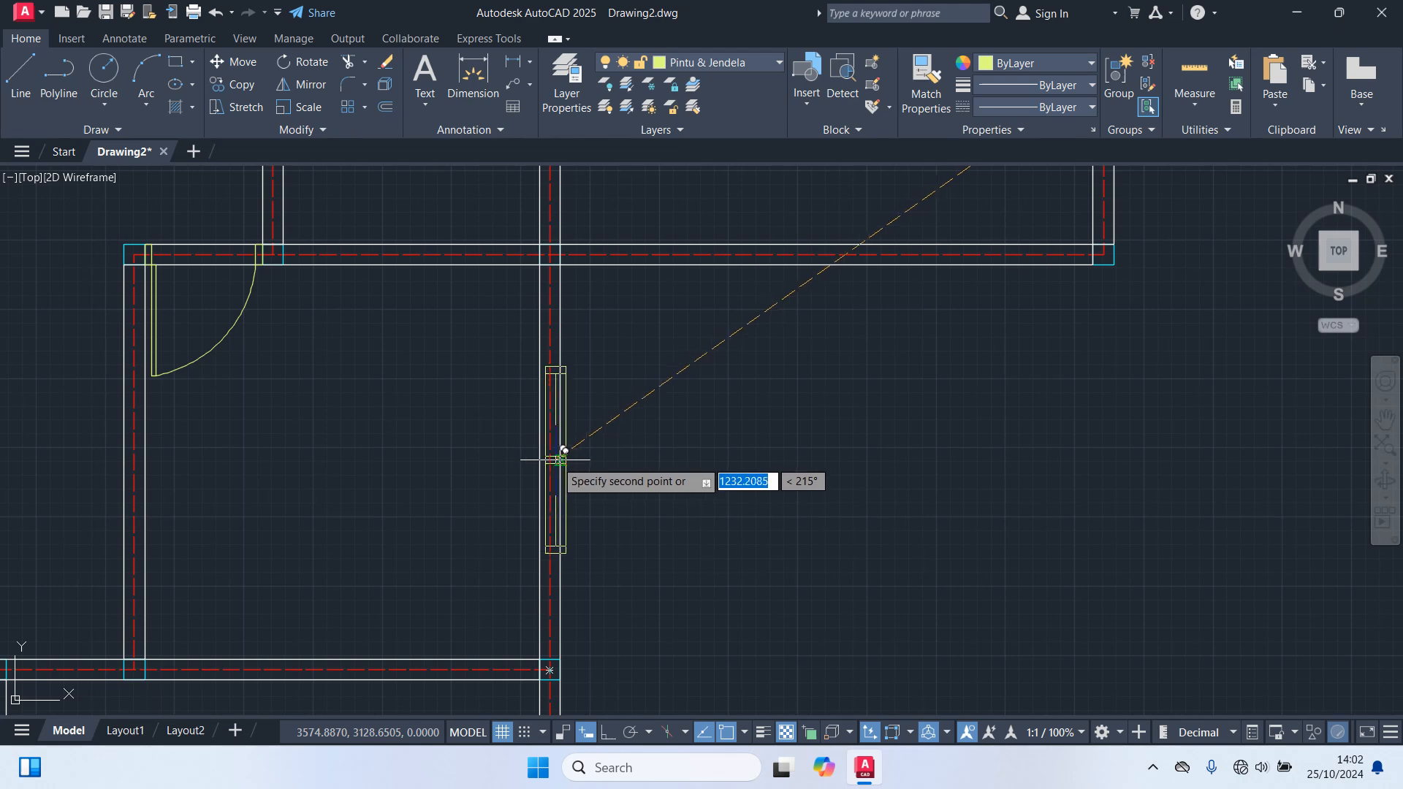
left_click(550, 466)
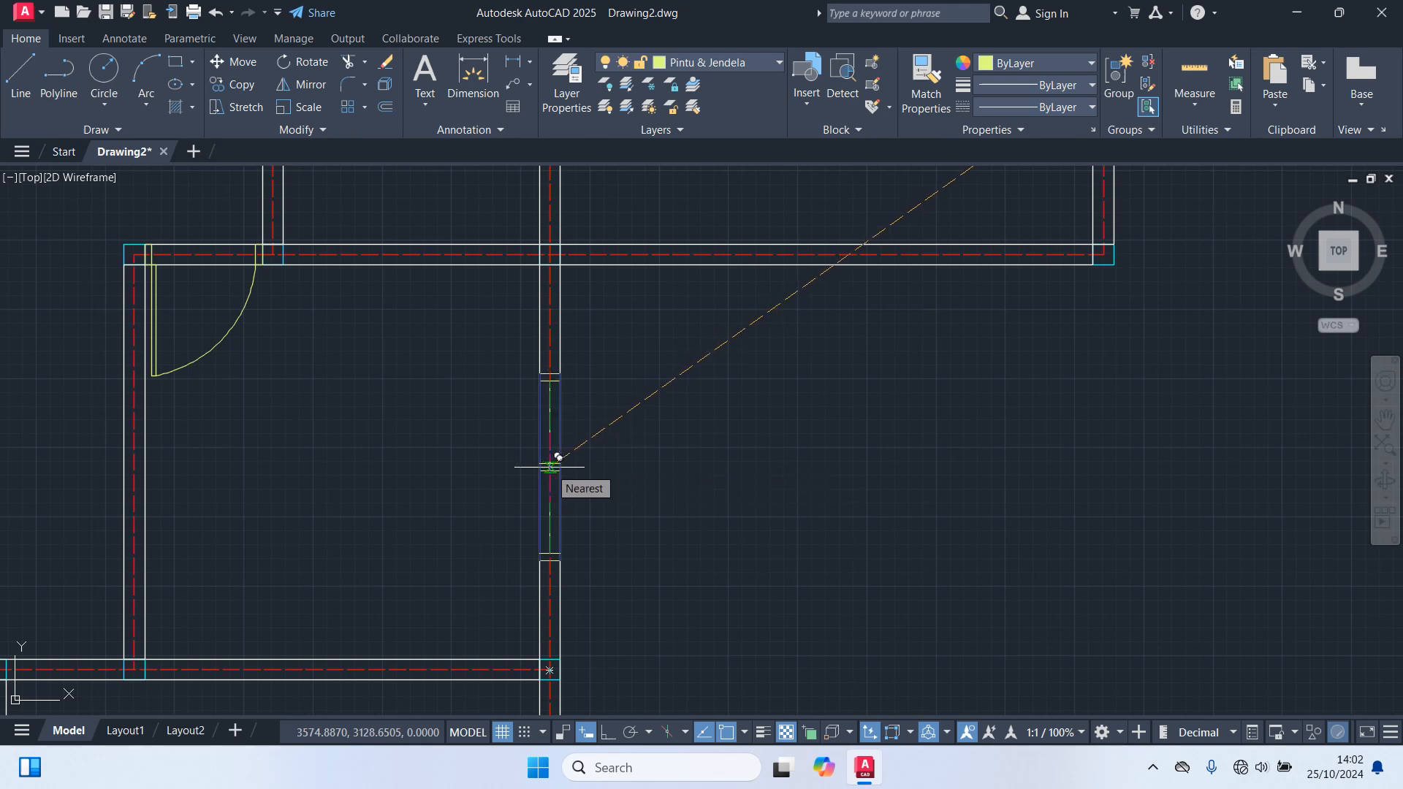
Step: Place another copy of the long vertical window in the left outer wall of the large middle-left room
scroll(672, 475, "down", 4)
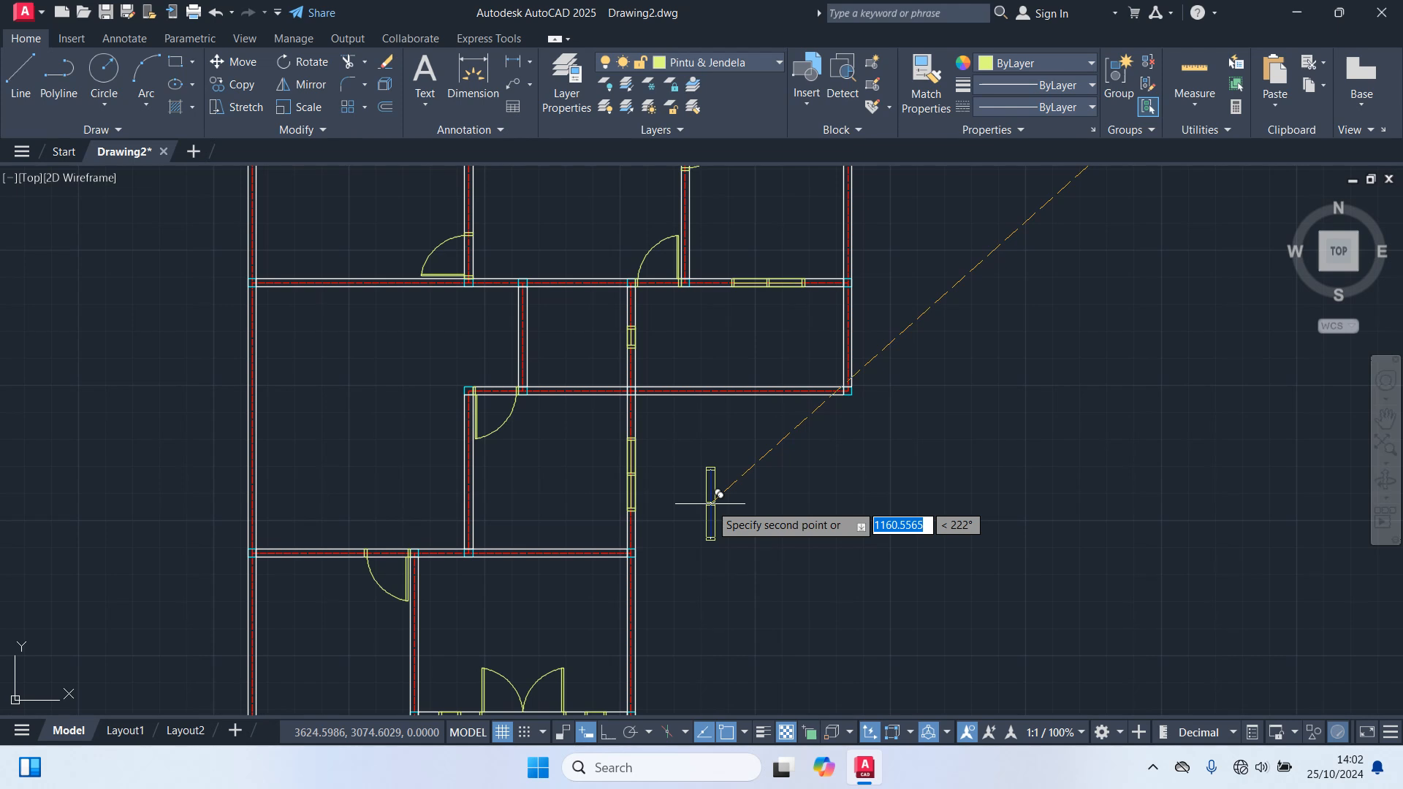
middle_click_drag(458, 449, 783, 469)
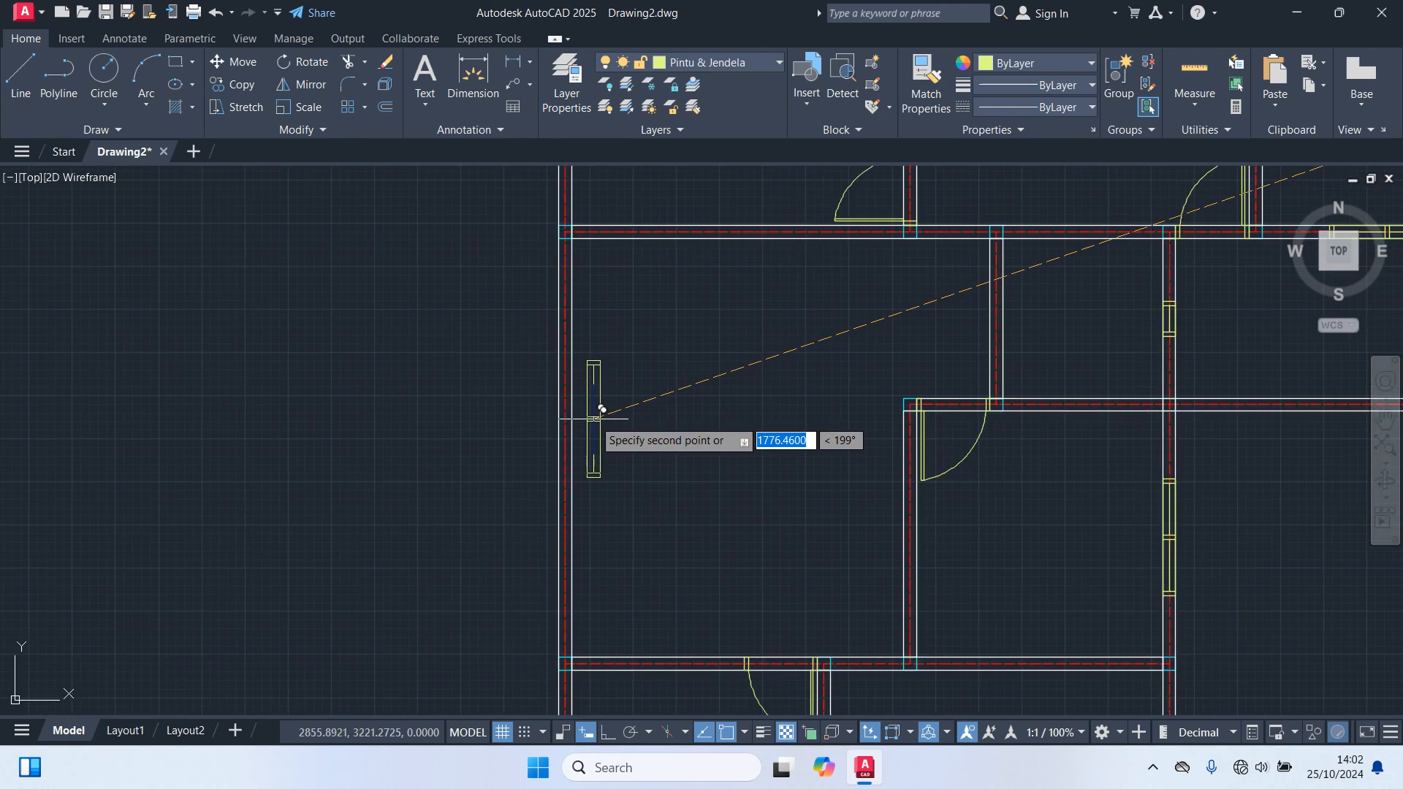
scroll(567, 407, "up", 4)
scroll(610, 465, "down", 2)
middle_click_drag(611, 466, 637, 419)
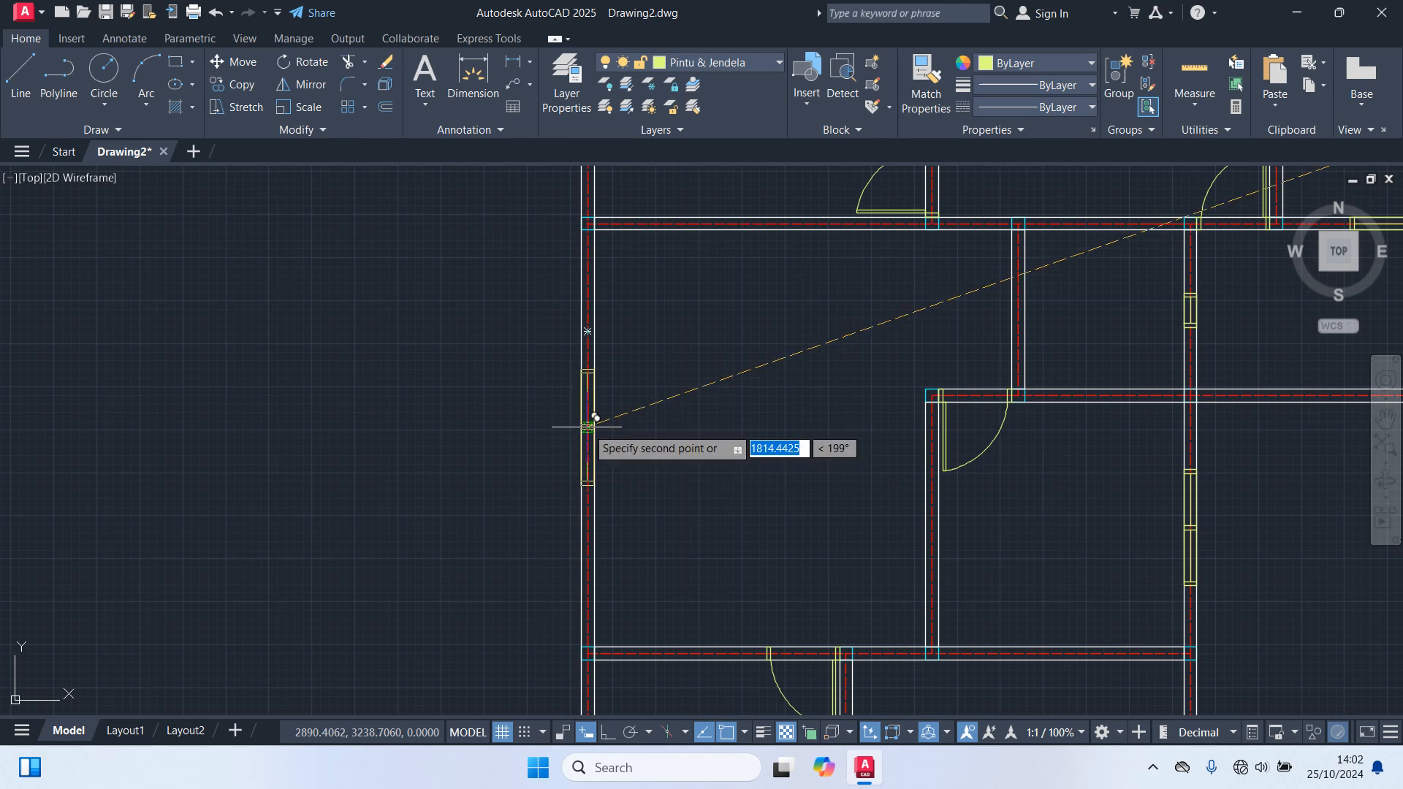
scroll(648, 413, "up", 4)
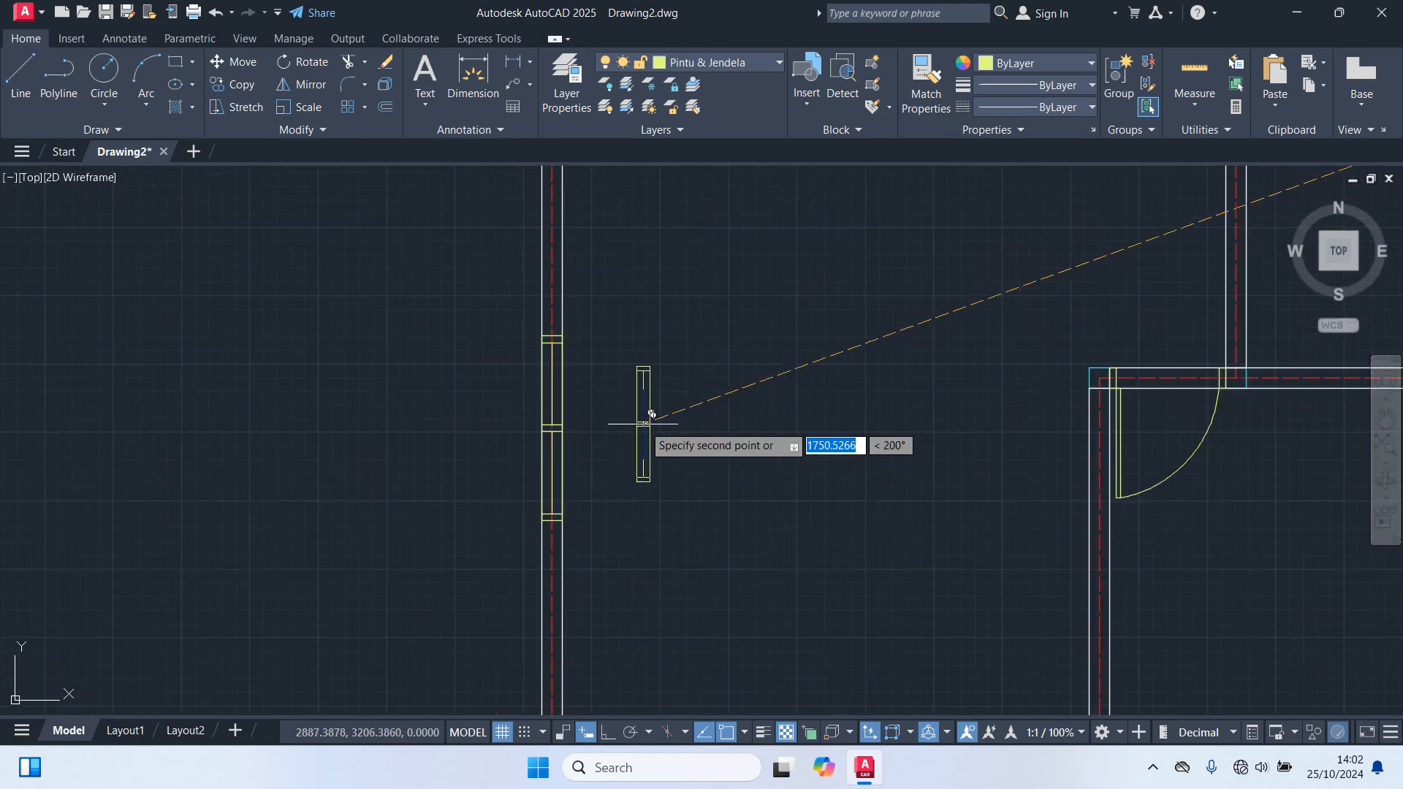
Step: Place a copy of the long vertical window in the left outer wall of the upper-left room and finish copying
scroll(646, 423, "down", 6)
middle_click_drag(696, 354, 704, 583)
scroll(626, 363, "up", 2)
scroll(635, 357, "up", 1)
scroll(668, 395, "down", 1)
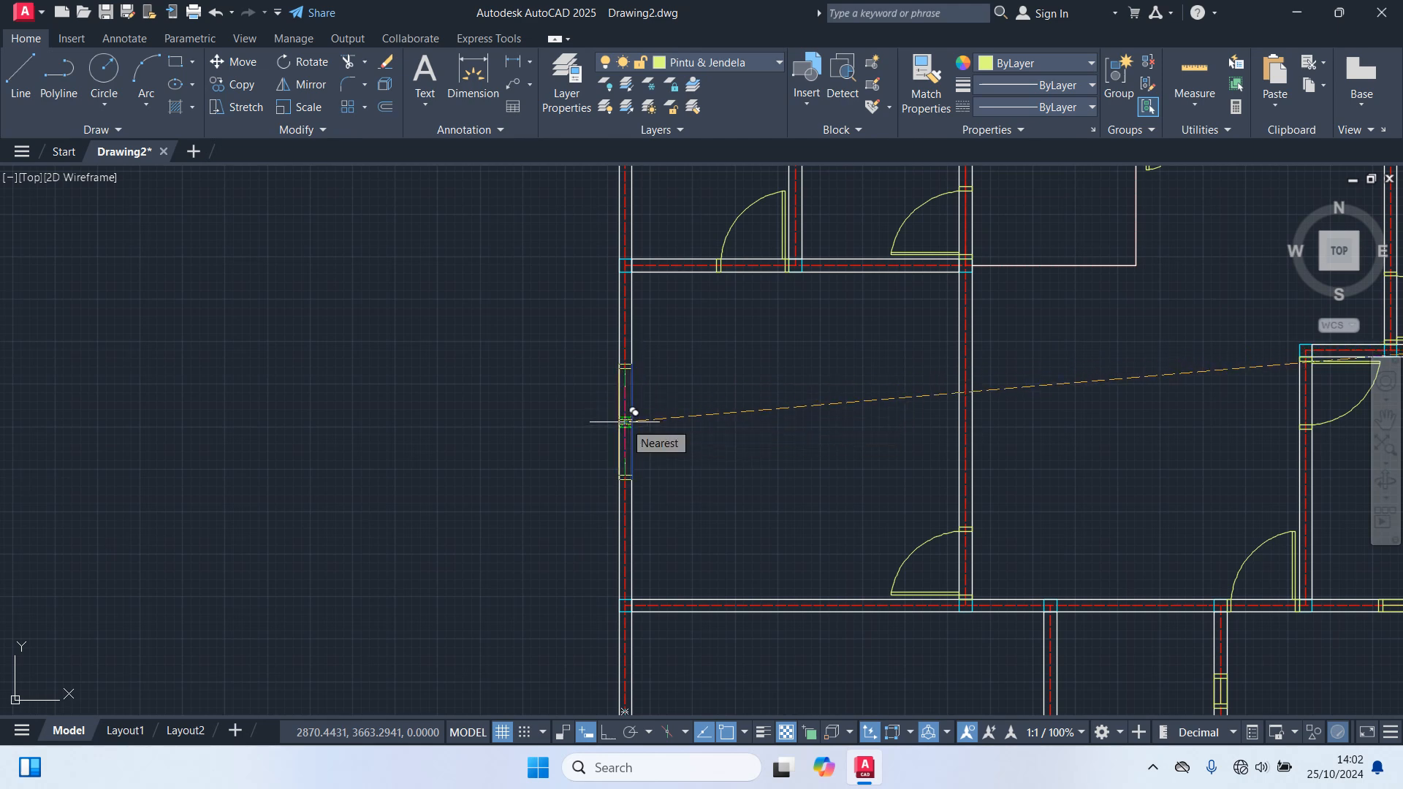
scroll(690, 402, "up", 7)
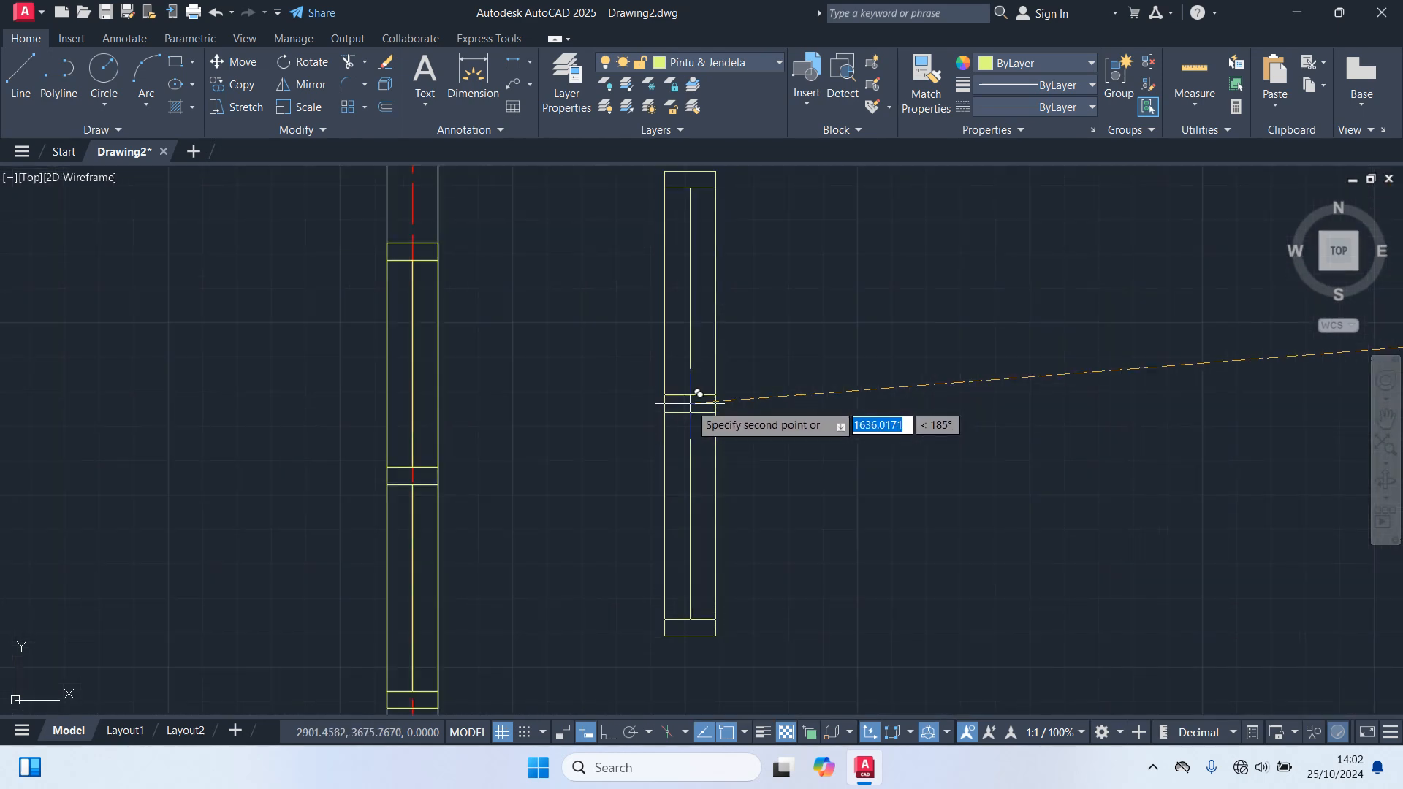
scroll(690, 402, "down", 7)
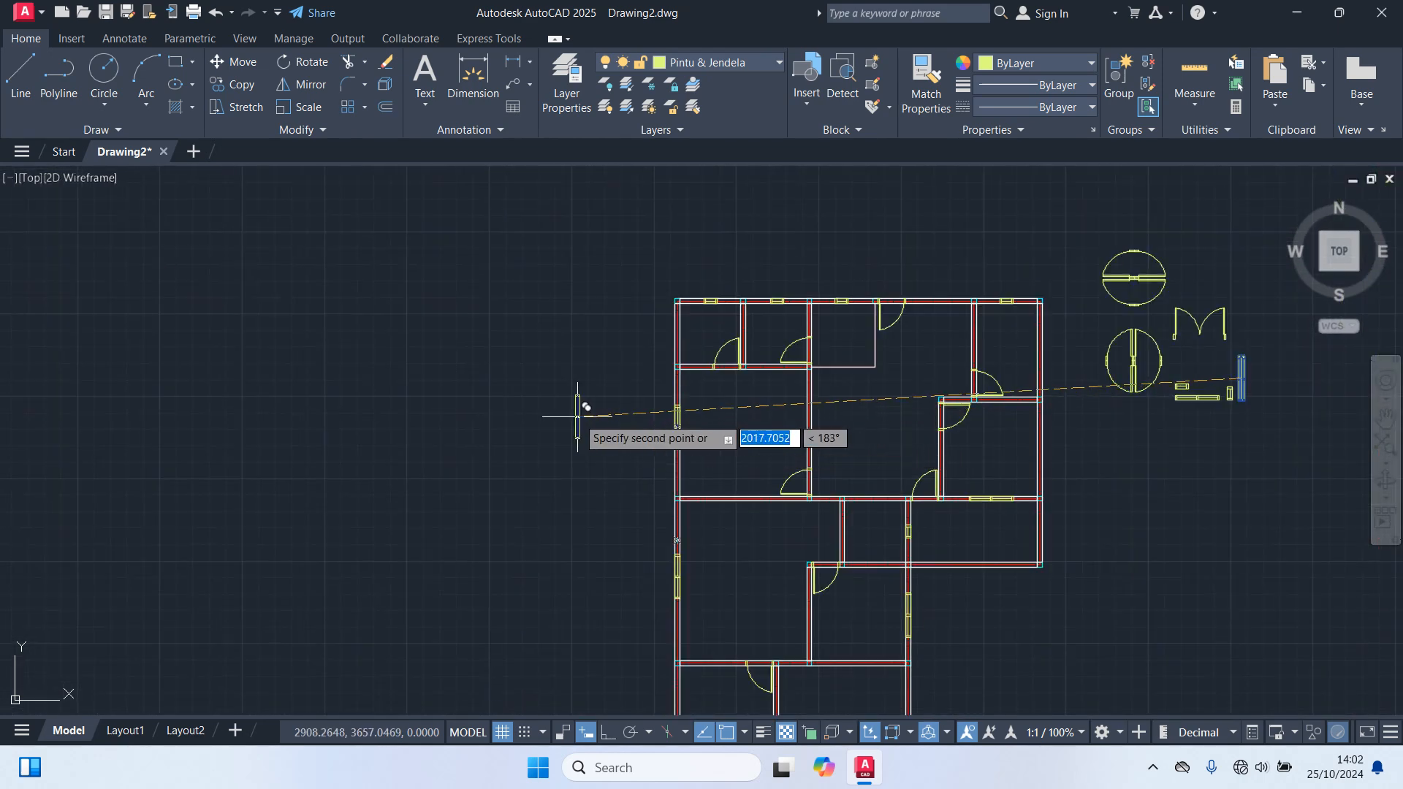
key("Escape")
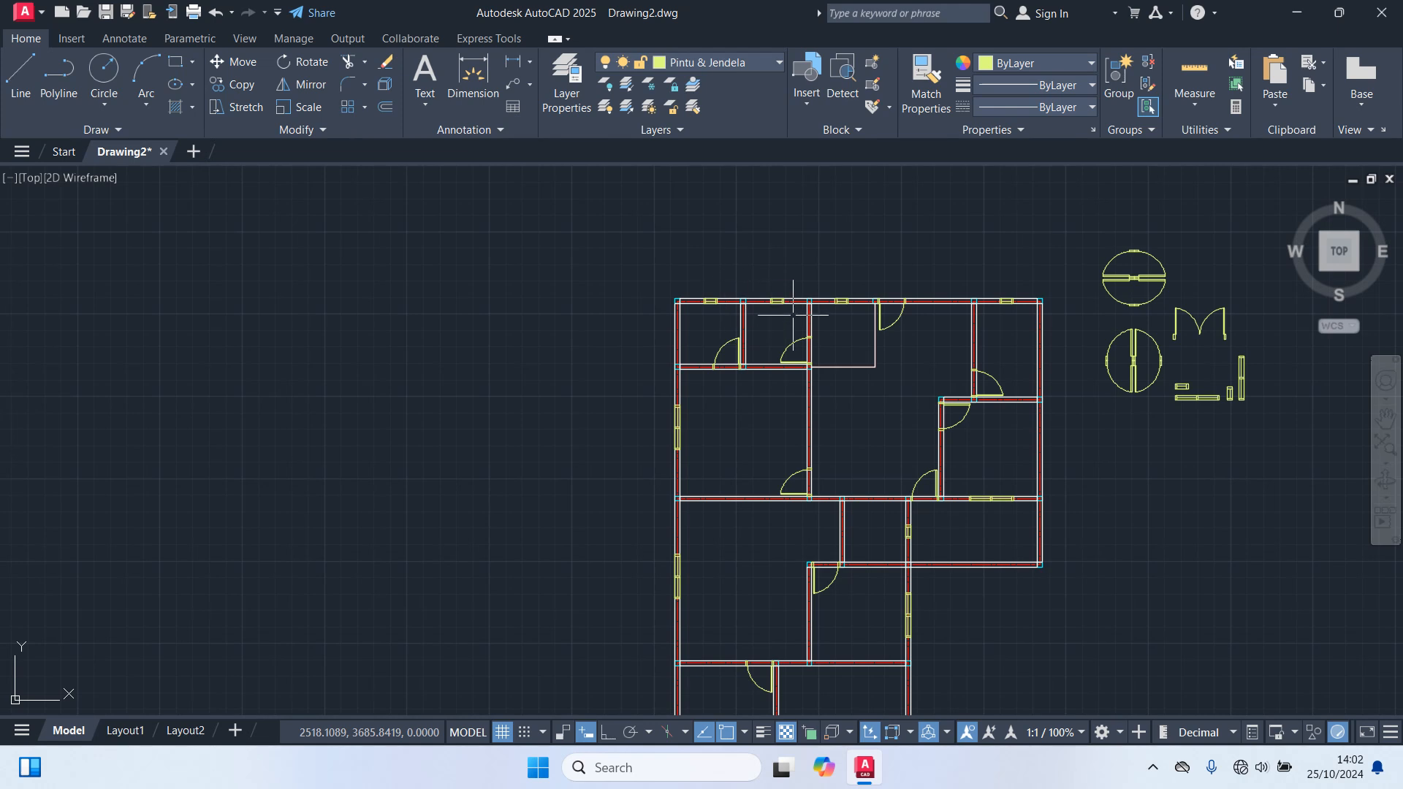
Step: Review the doors and windows placed across the floor plan, from the bottom rooms up to the top wall
middle_click_drag(878, 418, 818, 275)
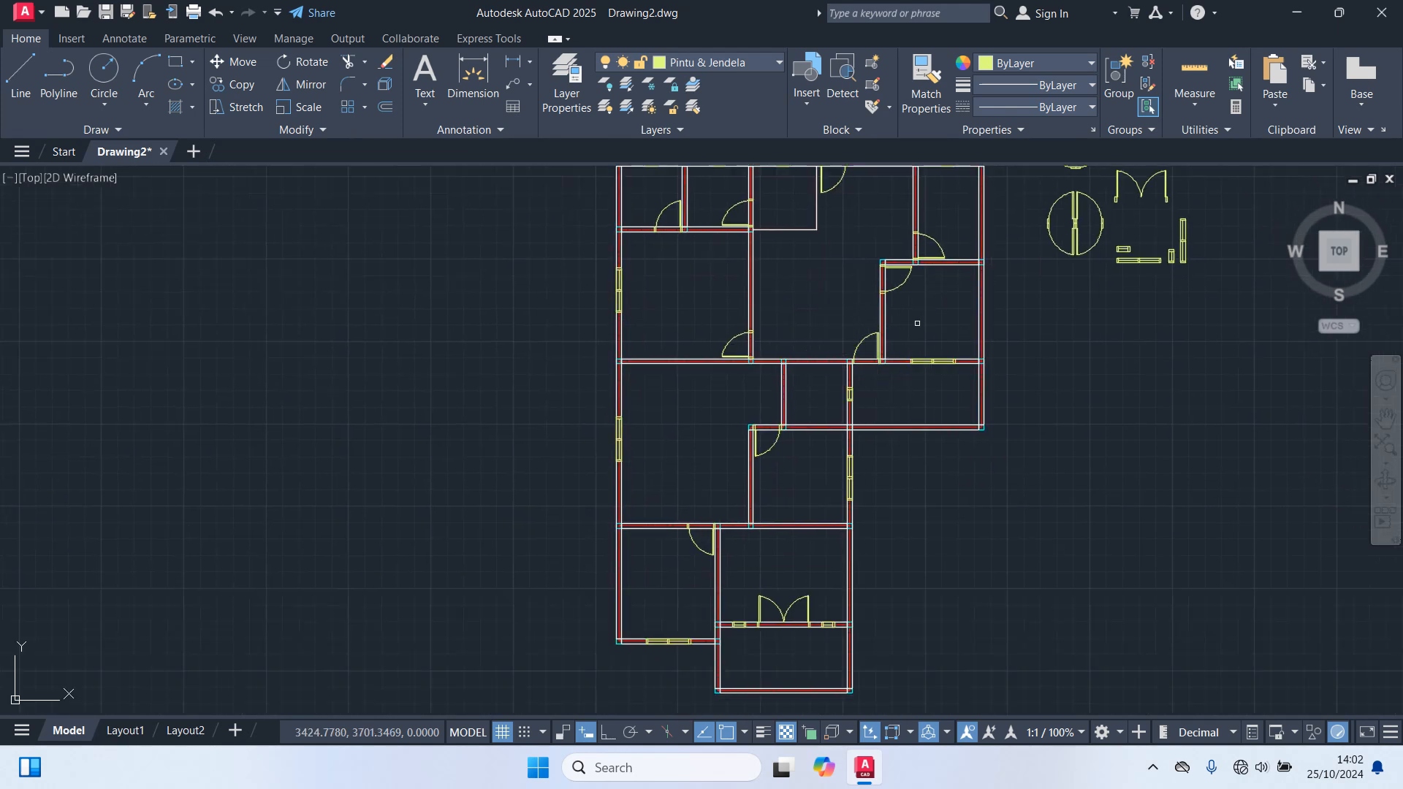
scroll(760, 612, "up", 4)
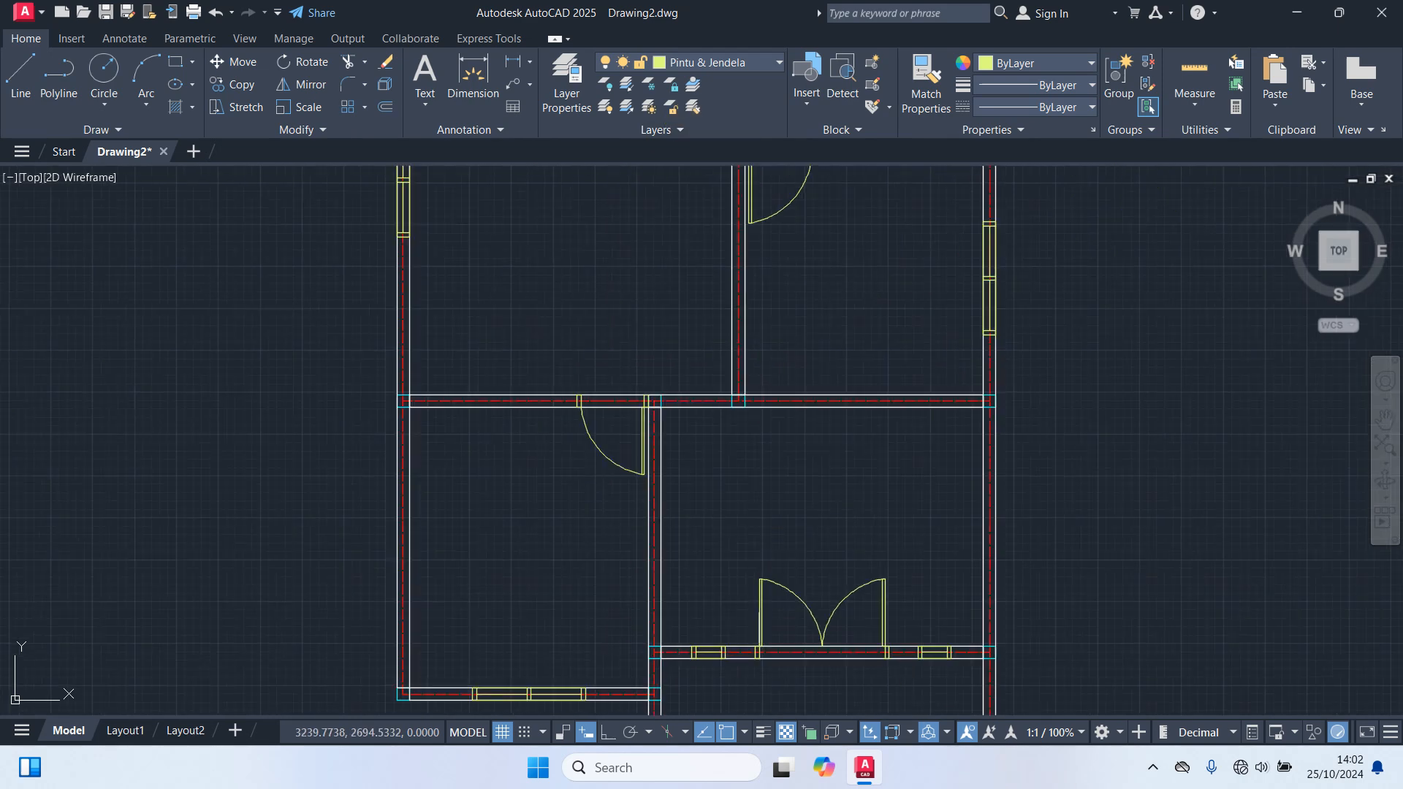
scroll(833, 526, "down", 2)
middle_click_drag(685, 518, 655, 619)
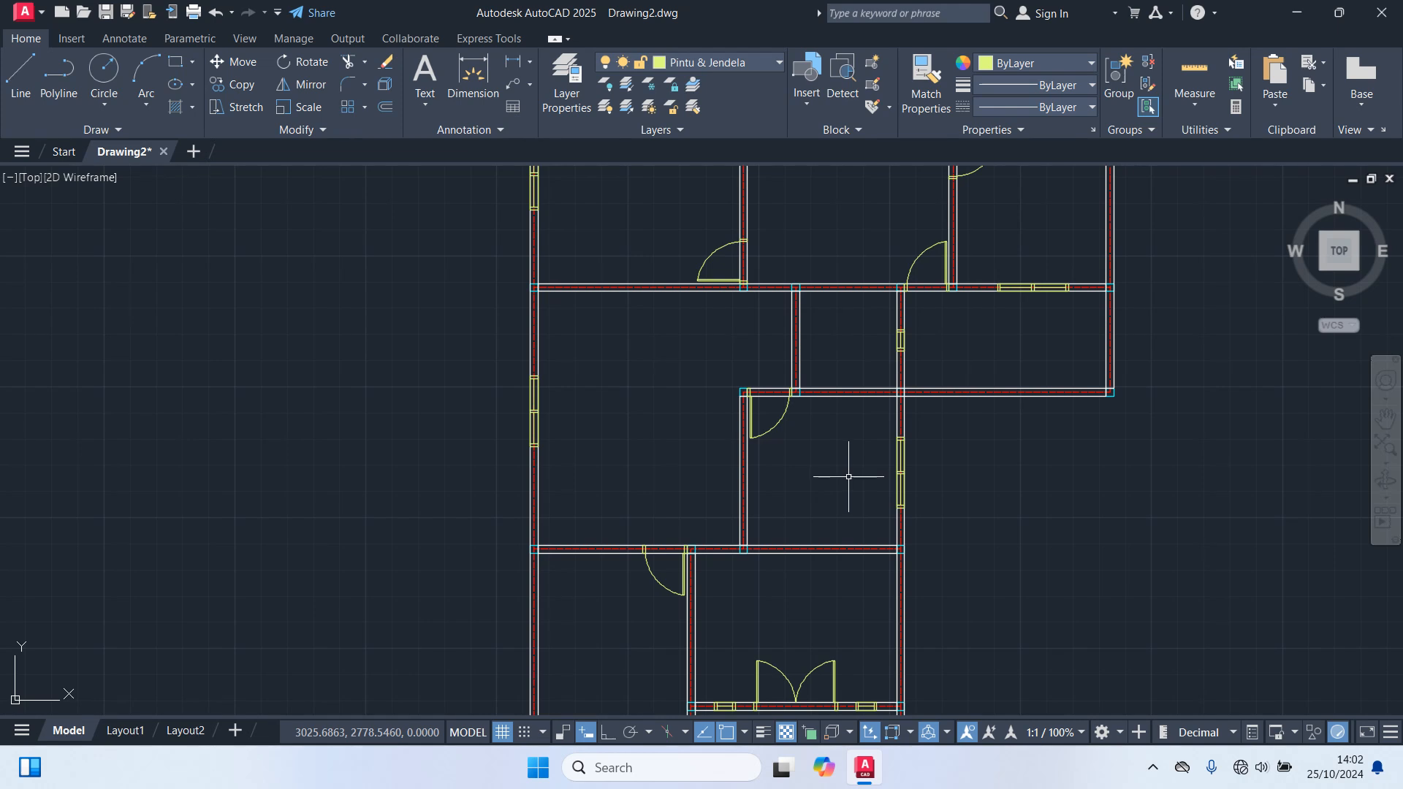
middle_click_drag(656, 448, 595, 507)
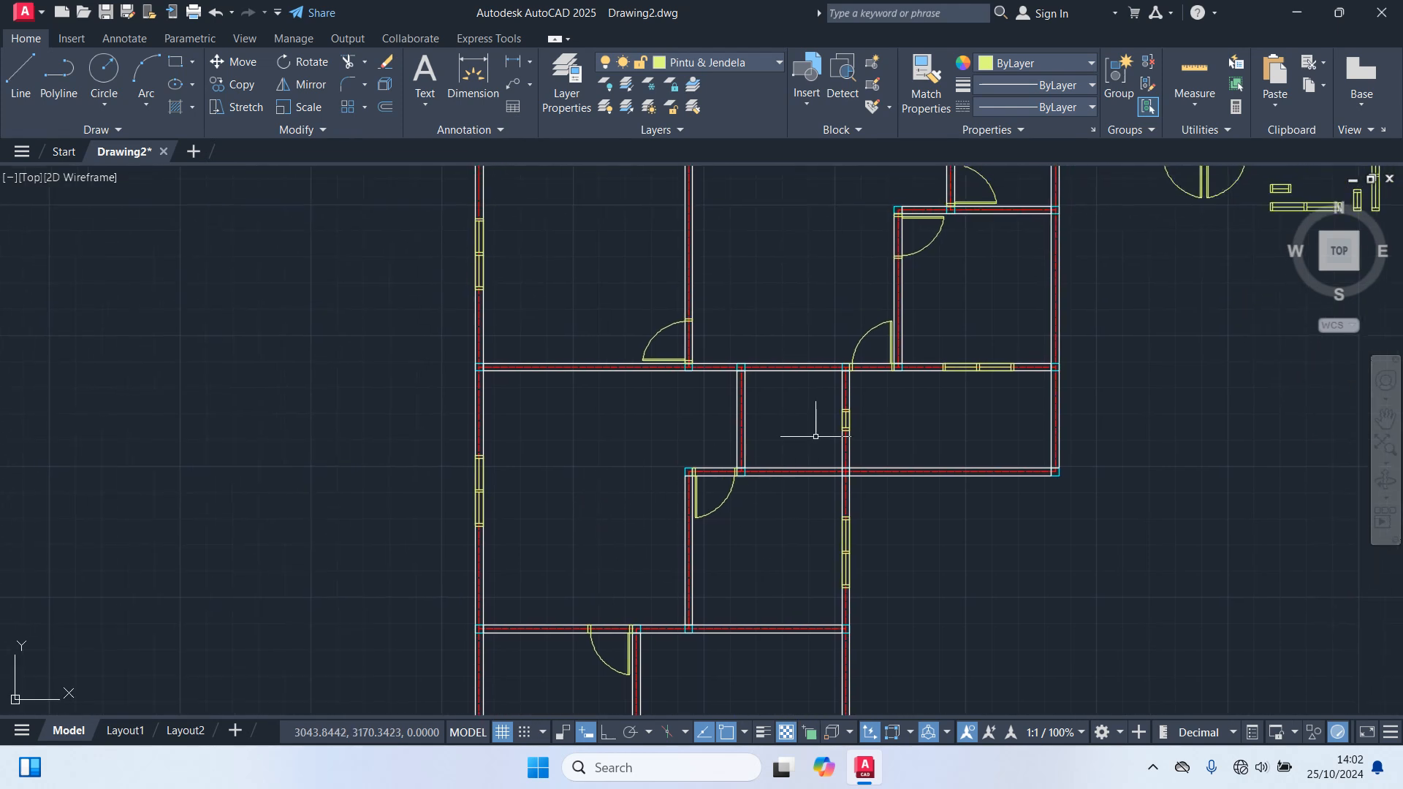
middle_click_drag(823, 431, 758, 529)
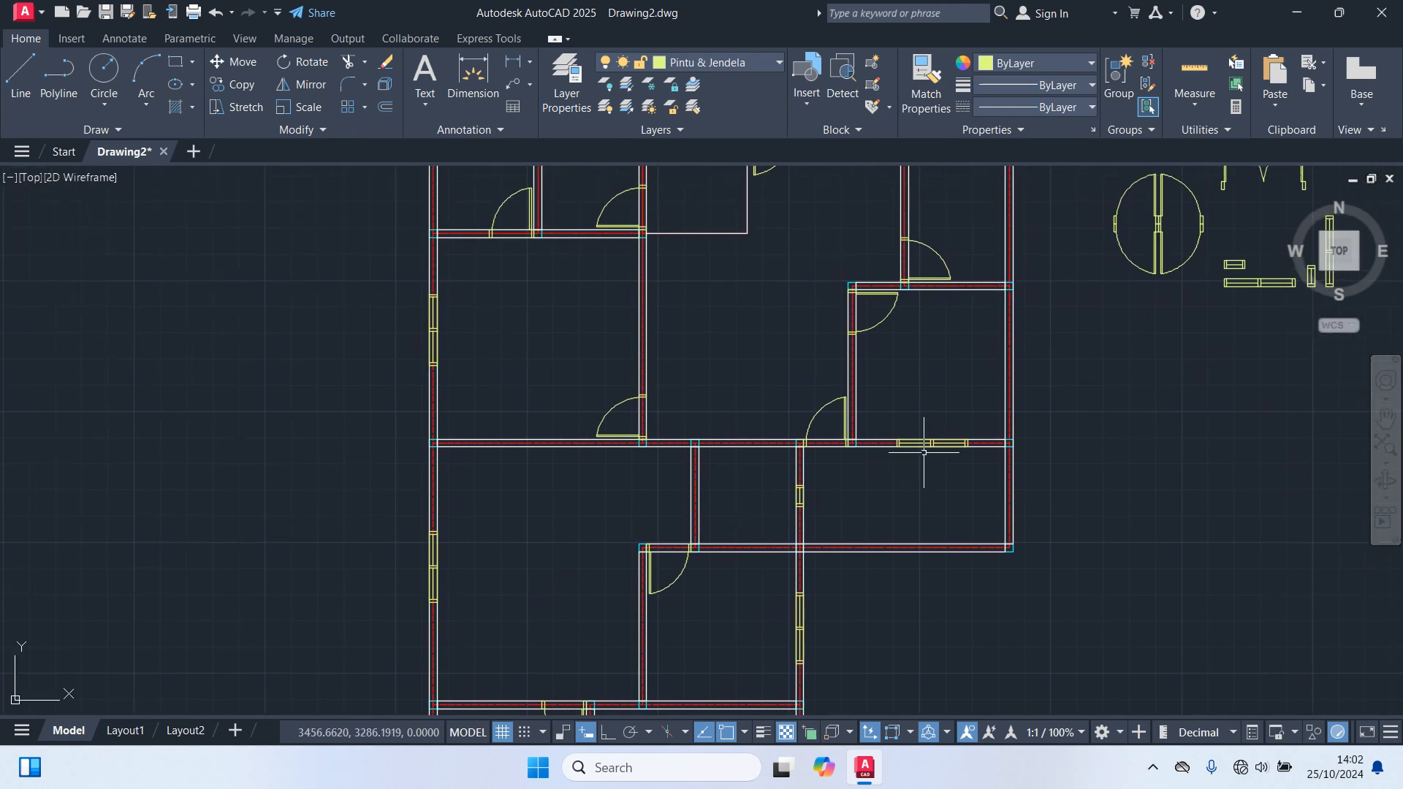
middle_click_drag(953, 395, 937, 508)
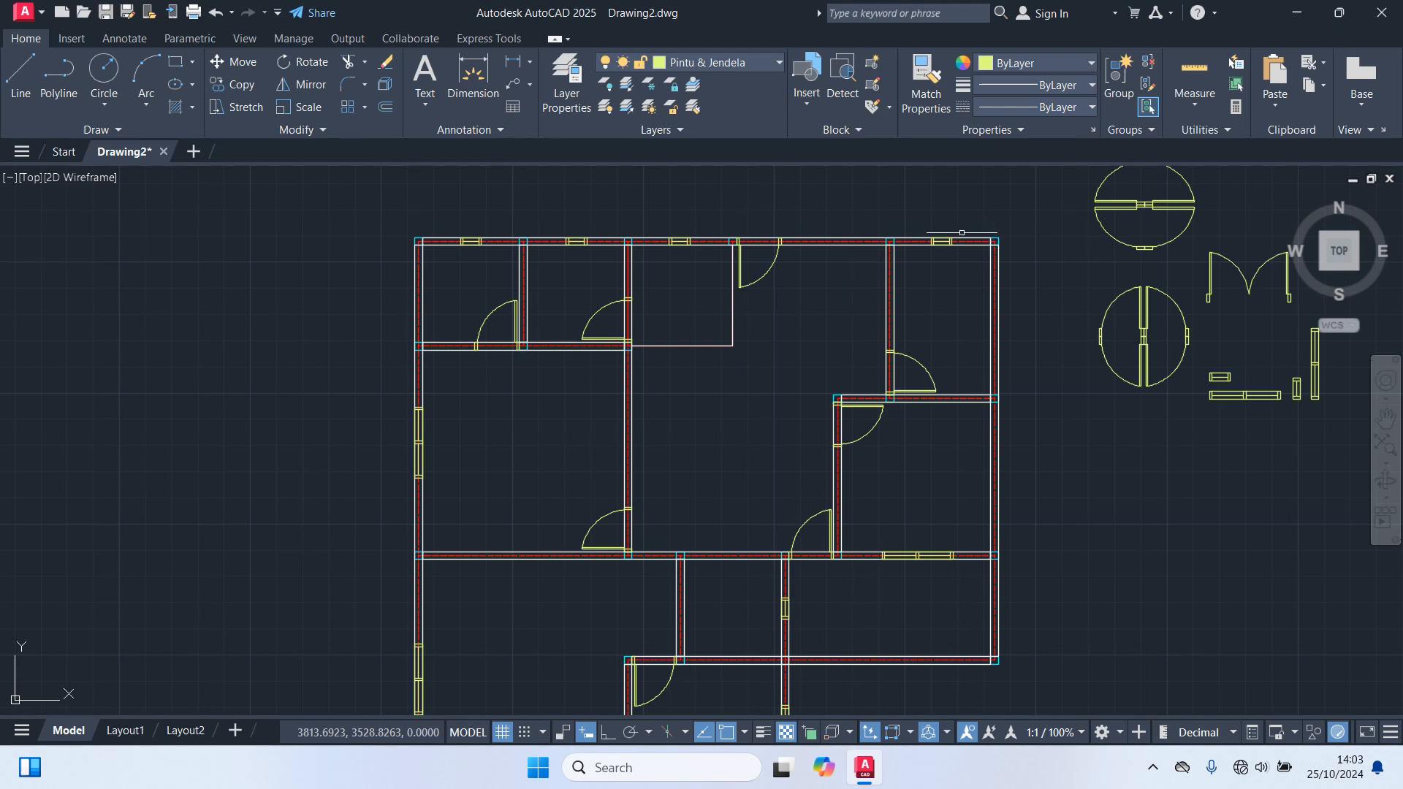
Step: Copy the long horizontal two-pane window by its centre into the top wall, between the outer door and the top-right room, and finish copying
scroll(1196, 339, "up", 4)
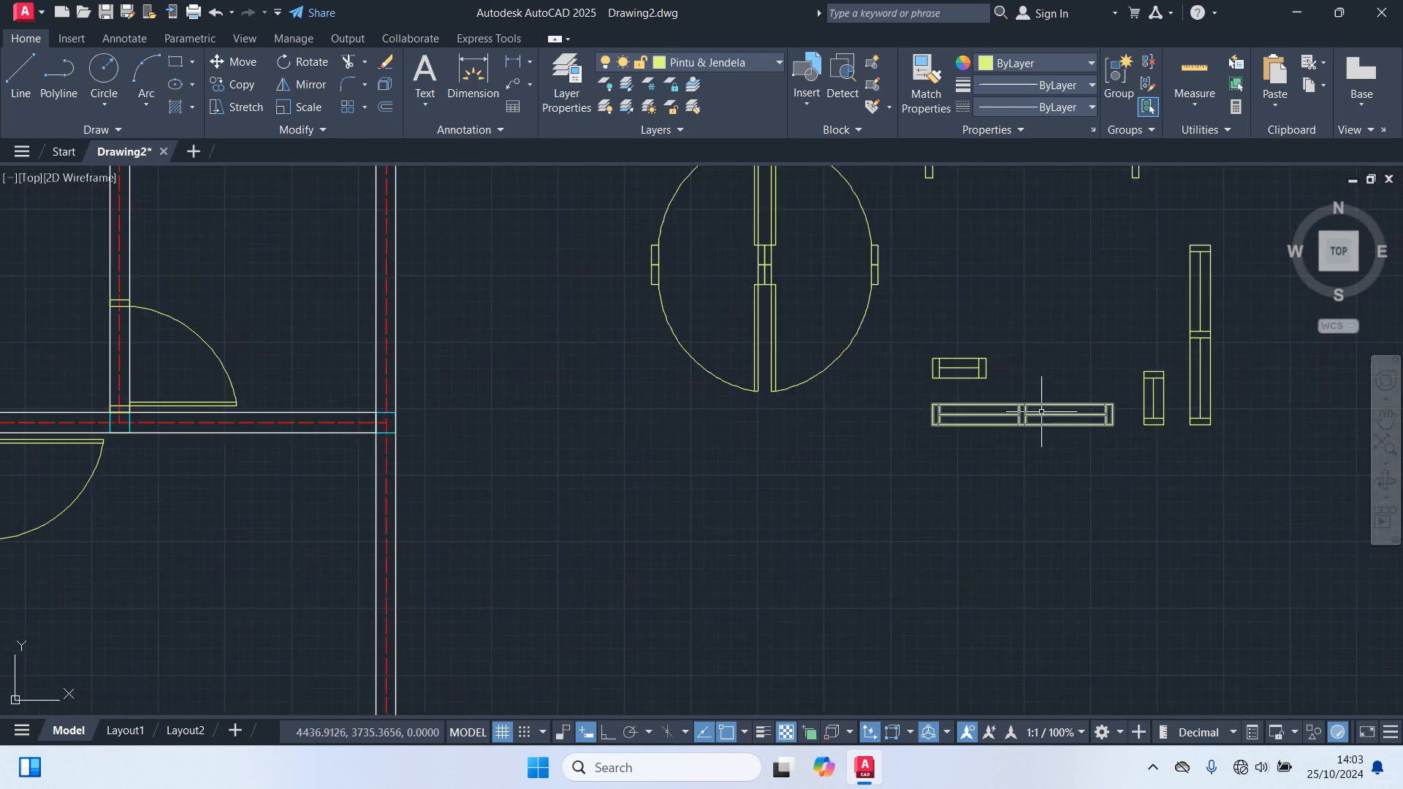
left_click(1040, 404)
type("co")
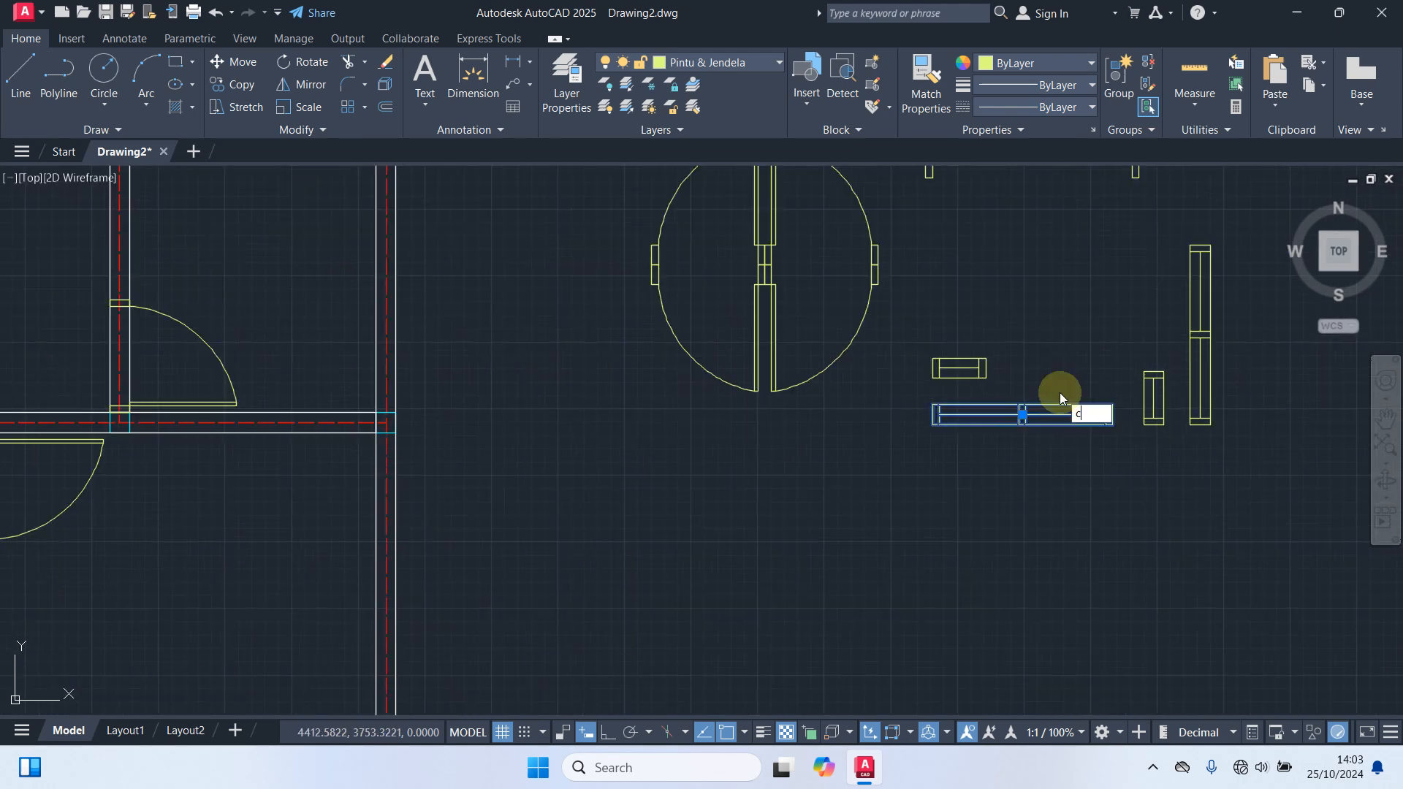
key("Return")
scroll(1015, 389, "up", 2)
scroll(1019, 394, "up", 2)
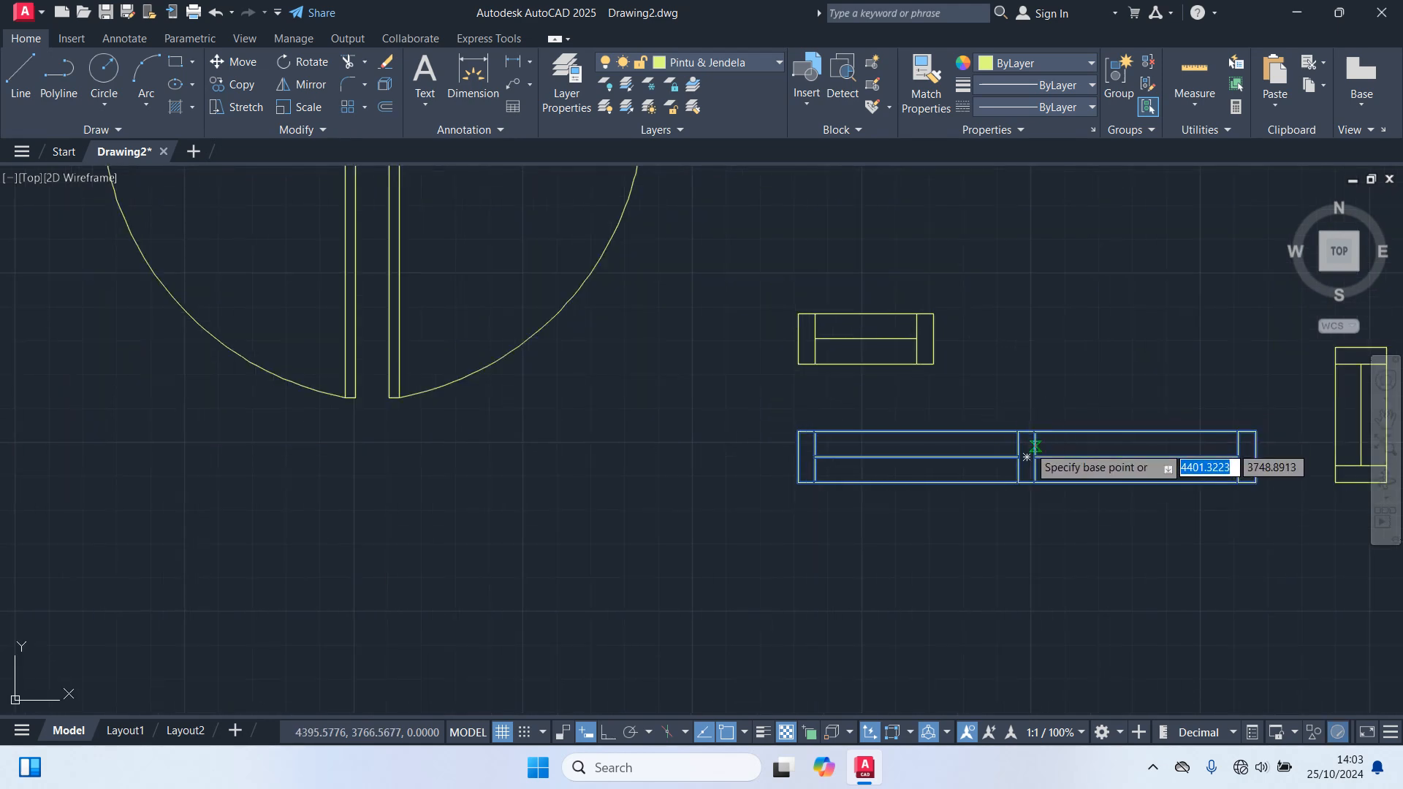
left_click(1023, 462)
scroll(877, 605, "down", 6)
middle_click_drag(464, 378, 1002, 535)
scroll(913, 511, "up", 3)
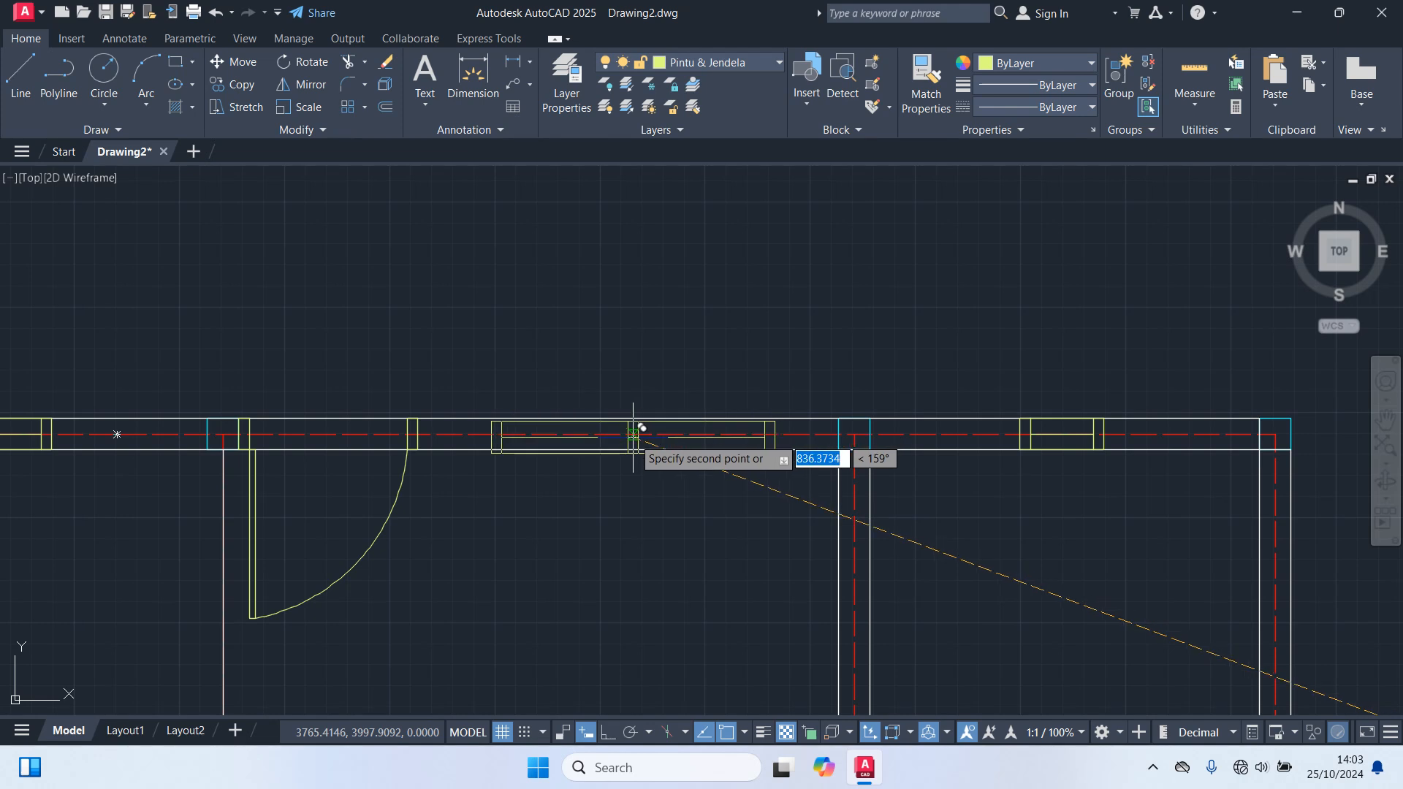
scroll(634, 427, "up", 2)
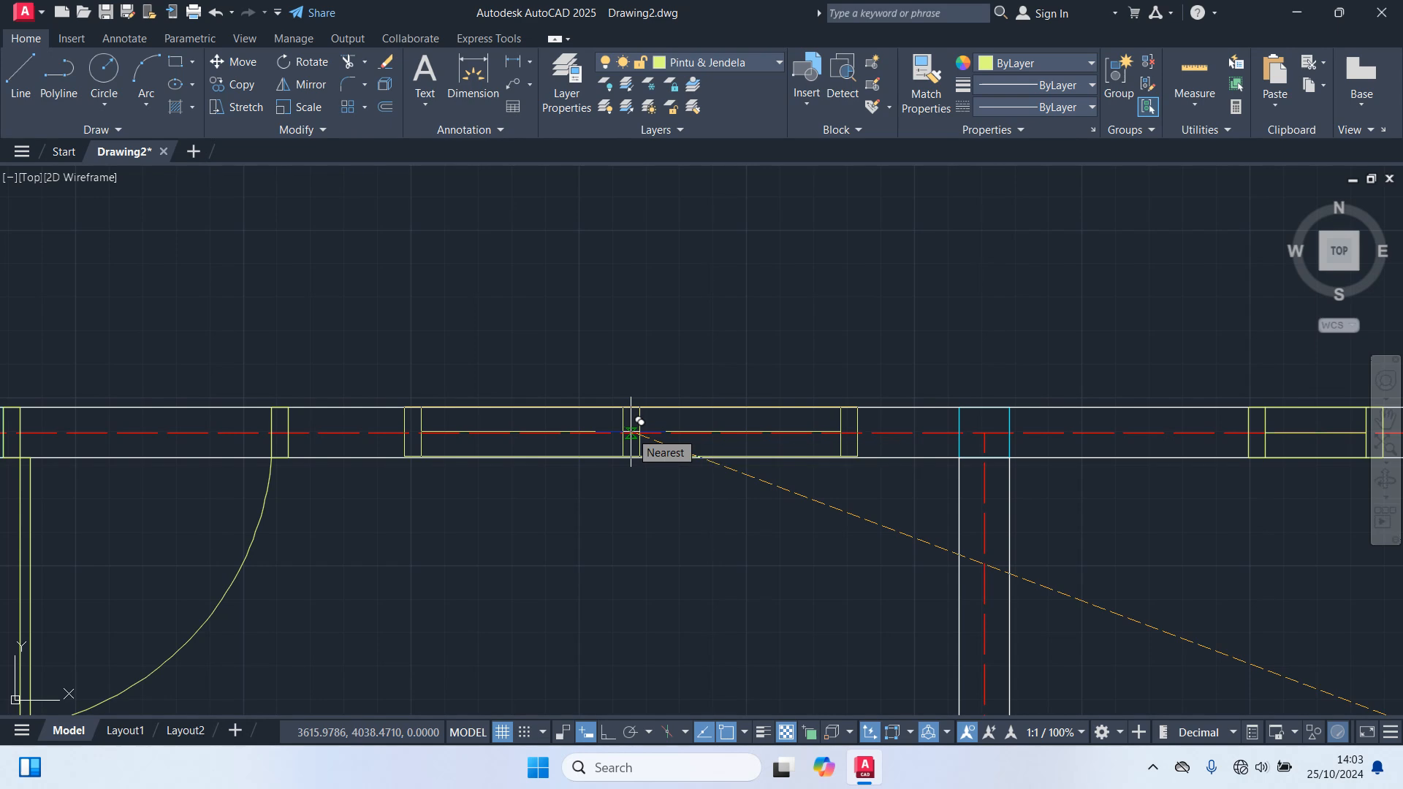
scroll(628, 433, "down", 8)
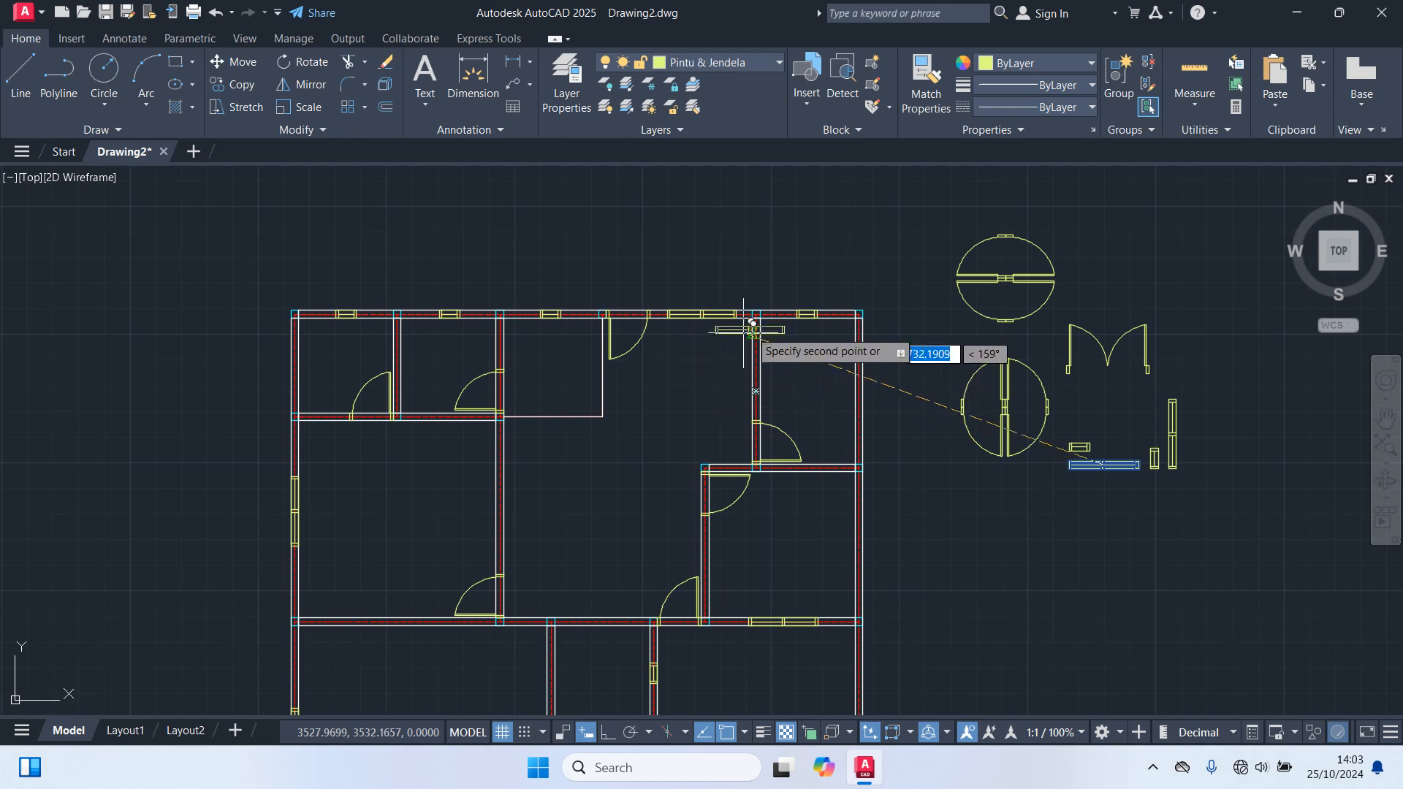
key("Escape")
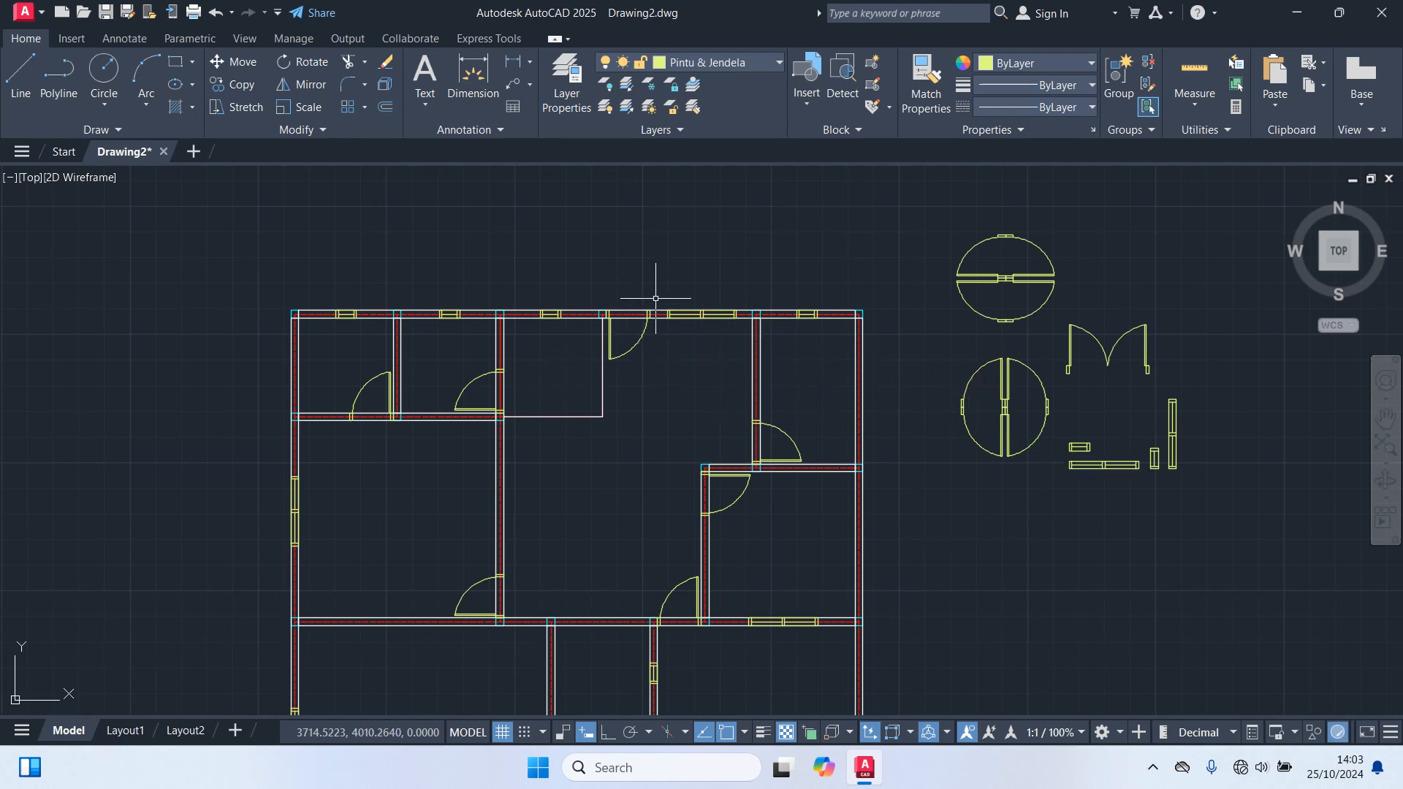
Step: Trim away the upper line of the bottom wall of the right-hand room with the long horizontal window above it
scroll(655, 298, "down", 2)
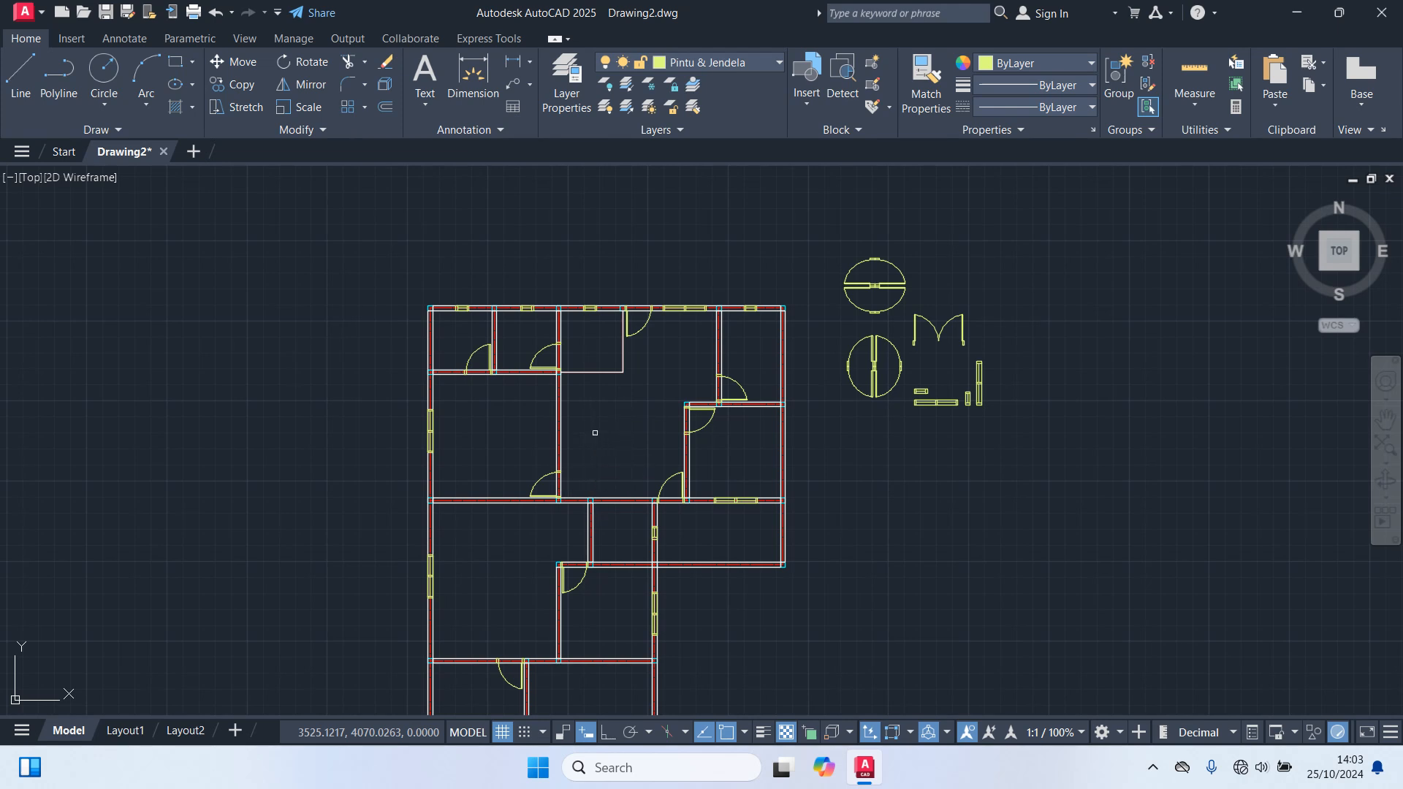
middle_click_drag(596, 404, 624, 354)
type("tr")
key("Return")
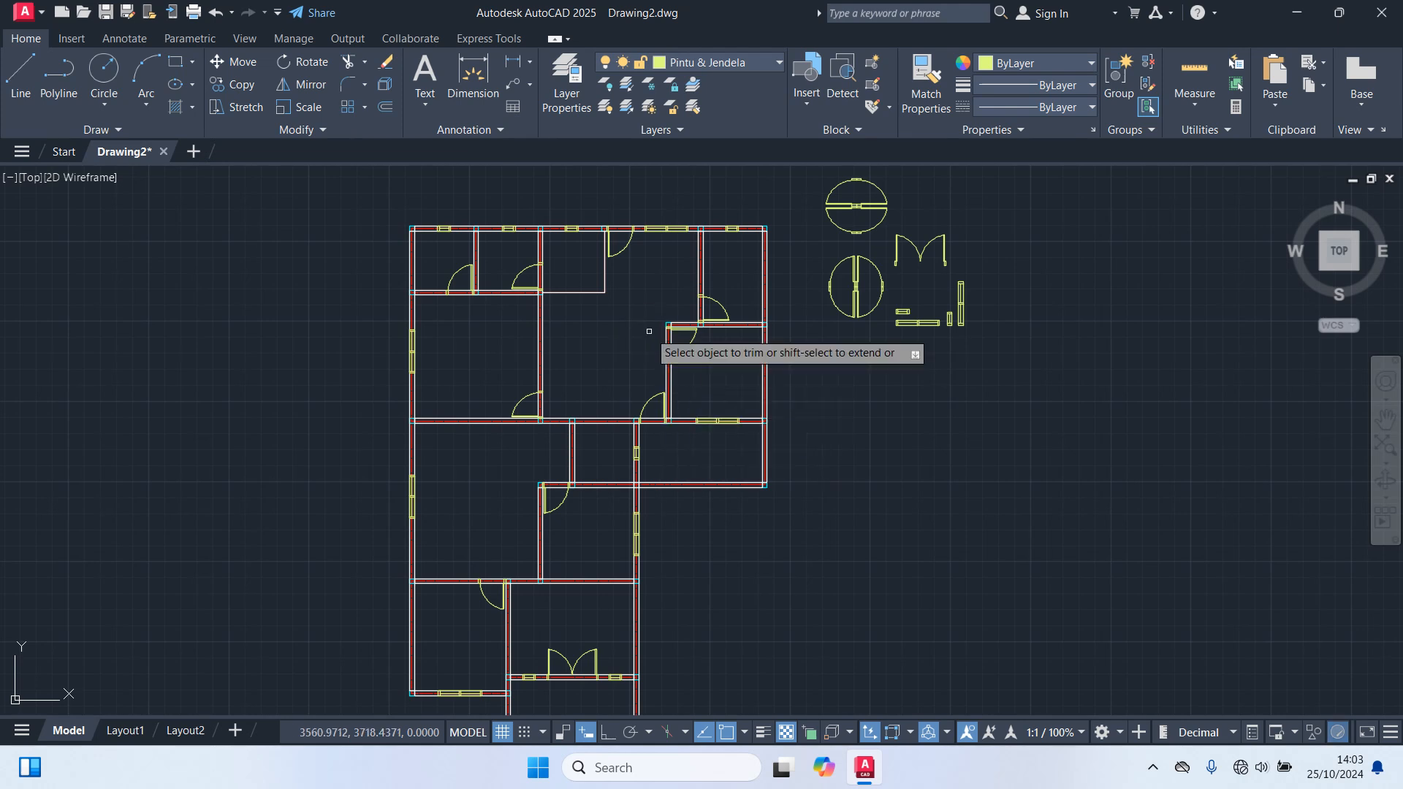
scroll(643, 466, "up", 6)
left_click(713, 528)
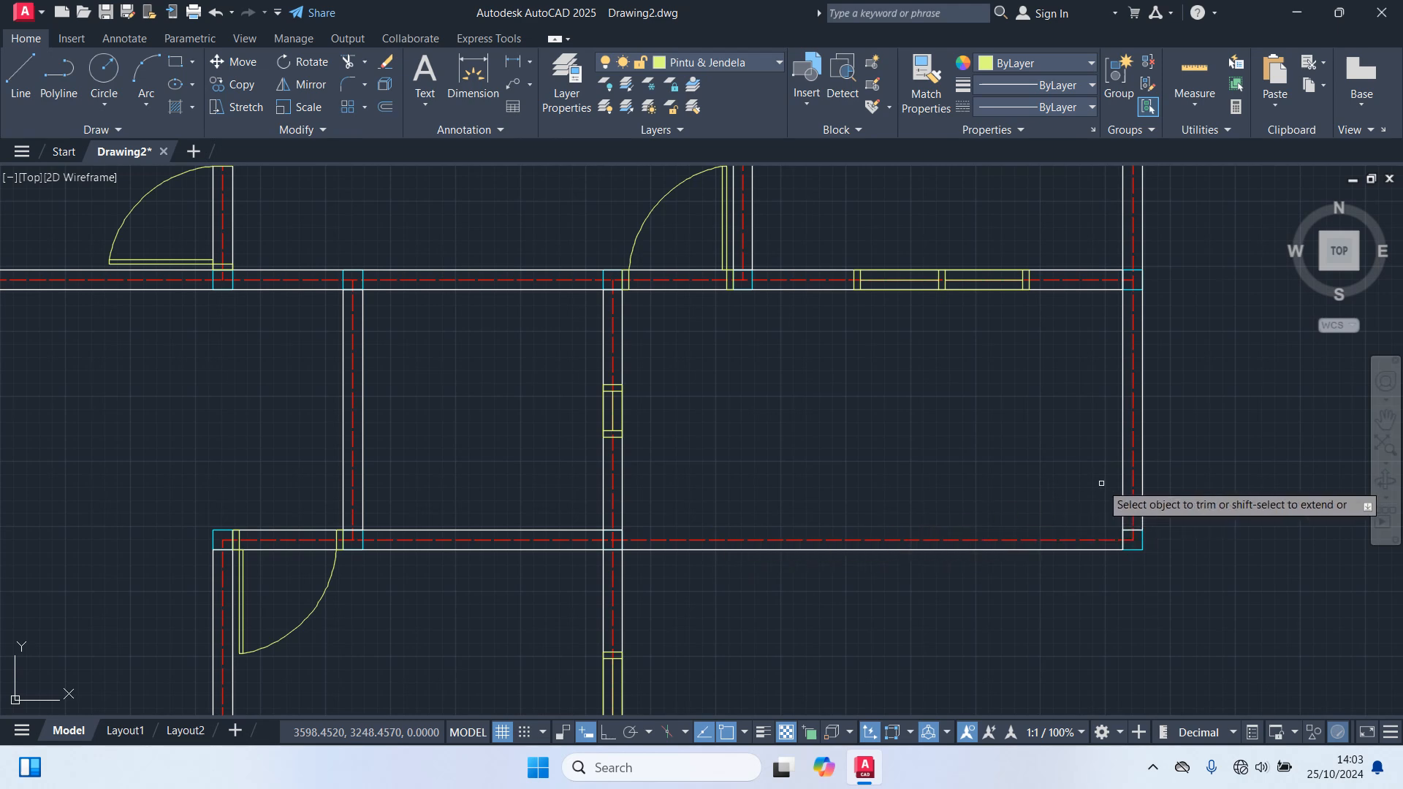
Step: Trim away the inner wall lines of the terrace below the double door
scroll(1021, 500, "down", 6)
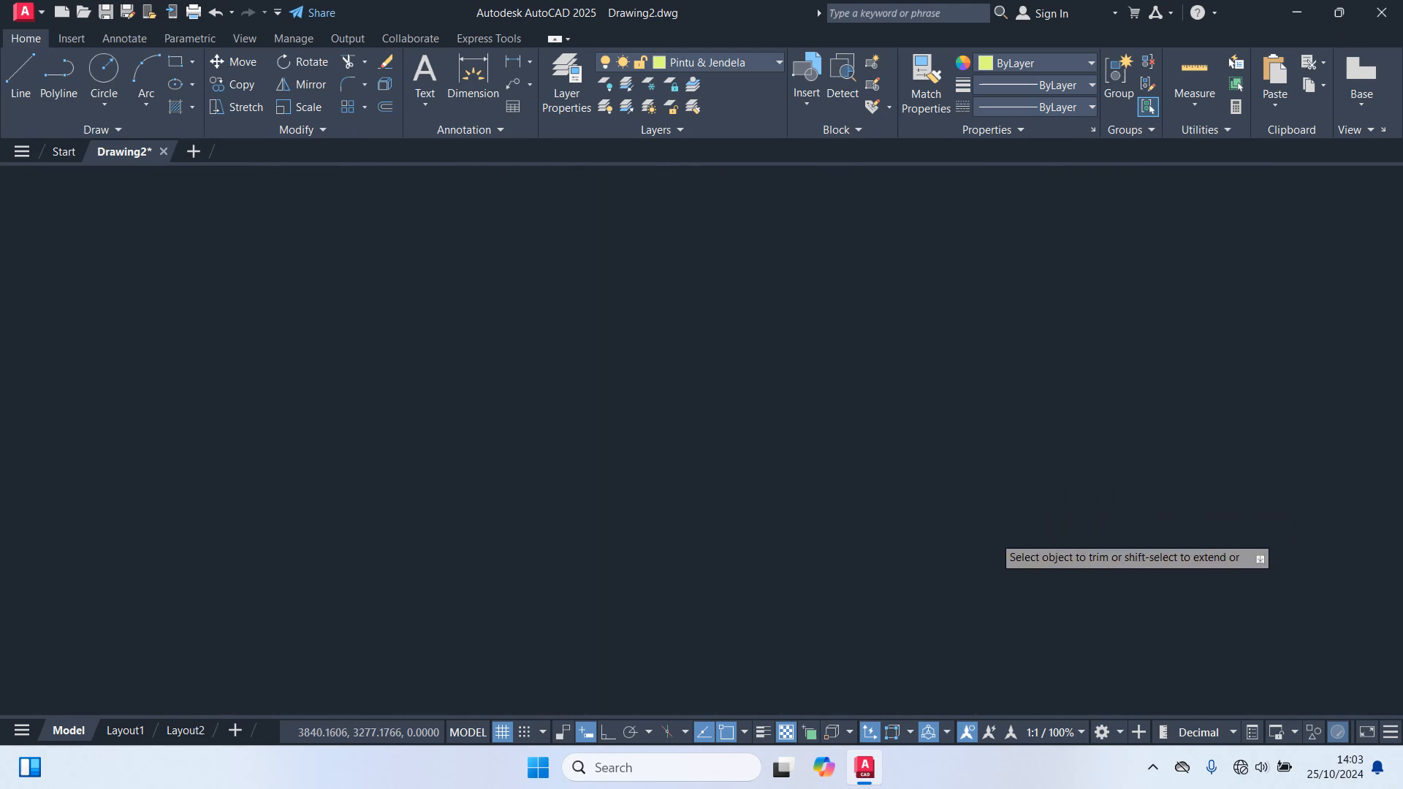
scroll(946, 472, "up", 2)
middle_click_drag(895, 537, 1000, 225)
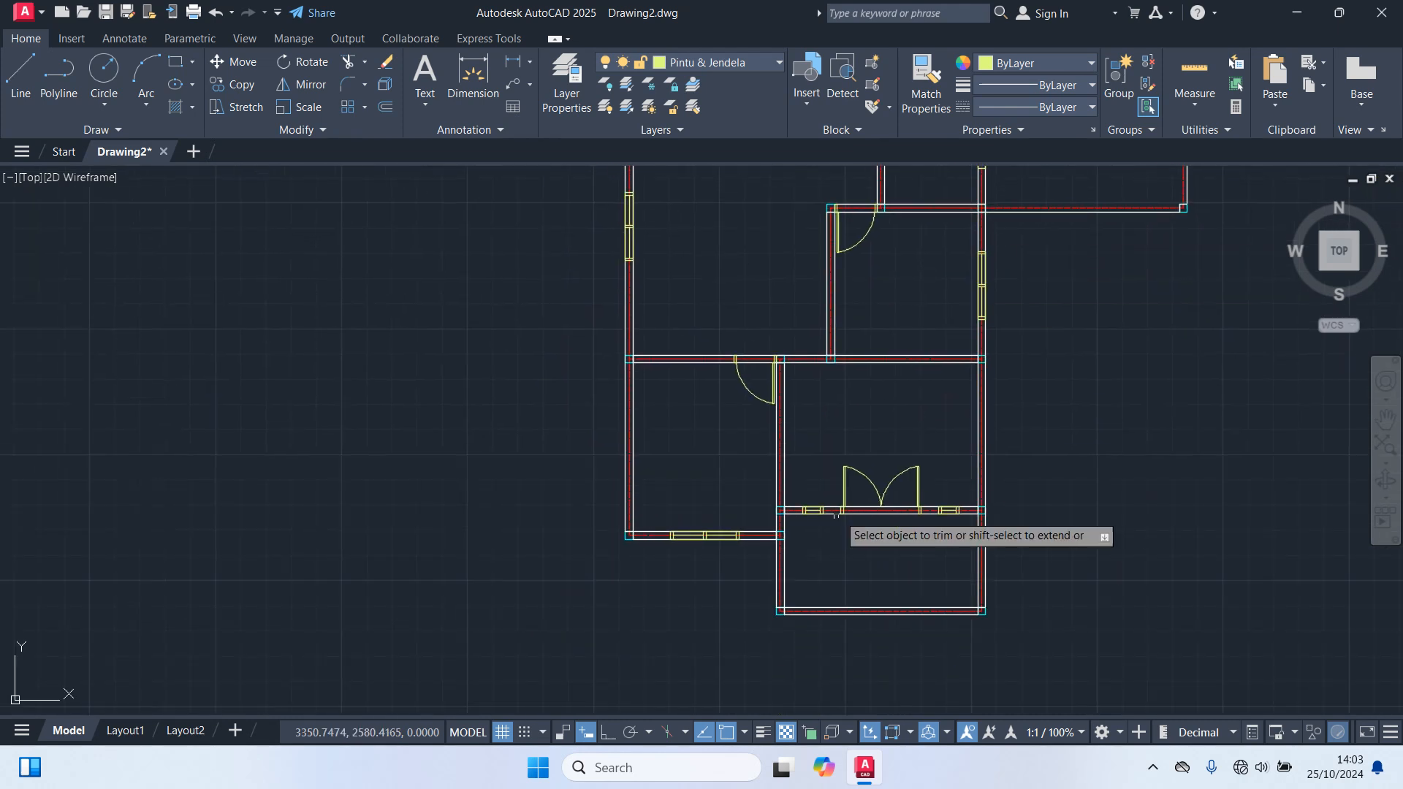
scroll(762, 601, "up", 2)
left_click(794, 588)
middle_click_drag(861, 592, 759, 495)
scroll(760, 494, "up", 2)
left_click(777, 522)
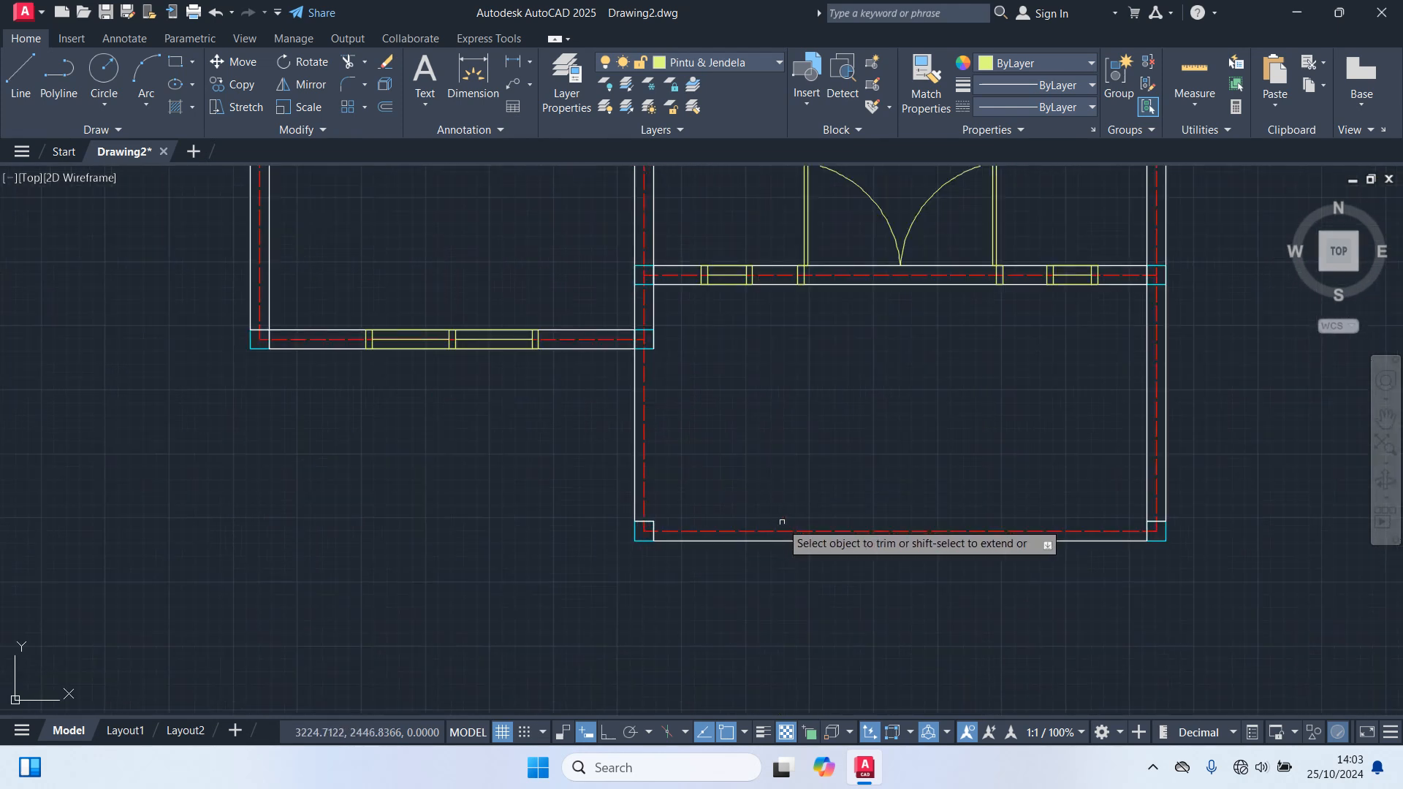
Step: Trim the wall lines crossing the double-door opening above the terrace
middle_click_drag(1041, 386, 965, 552)
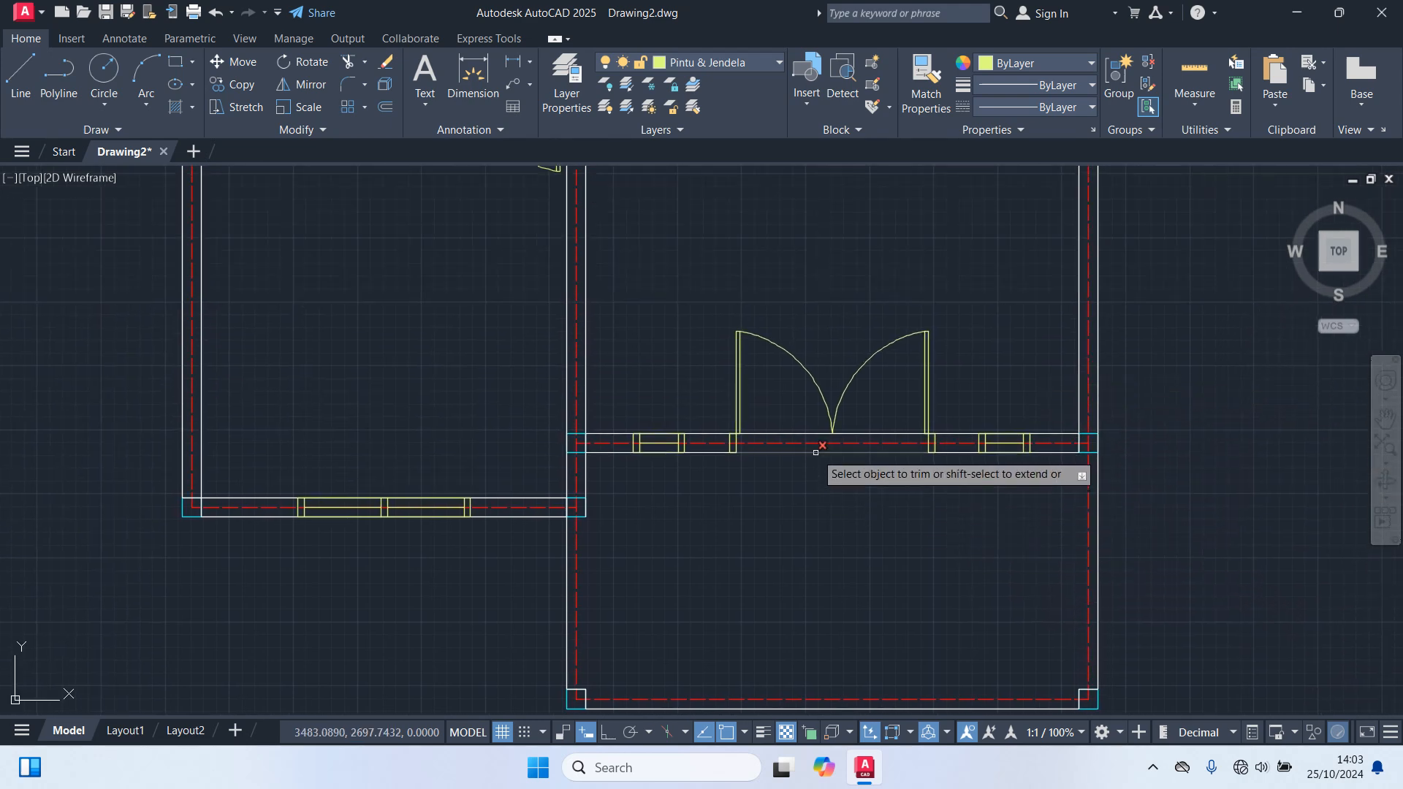
scroll(786, 488, "down", 2)
middle_click_drag(690, 274, 661, 465)
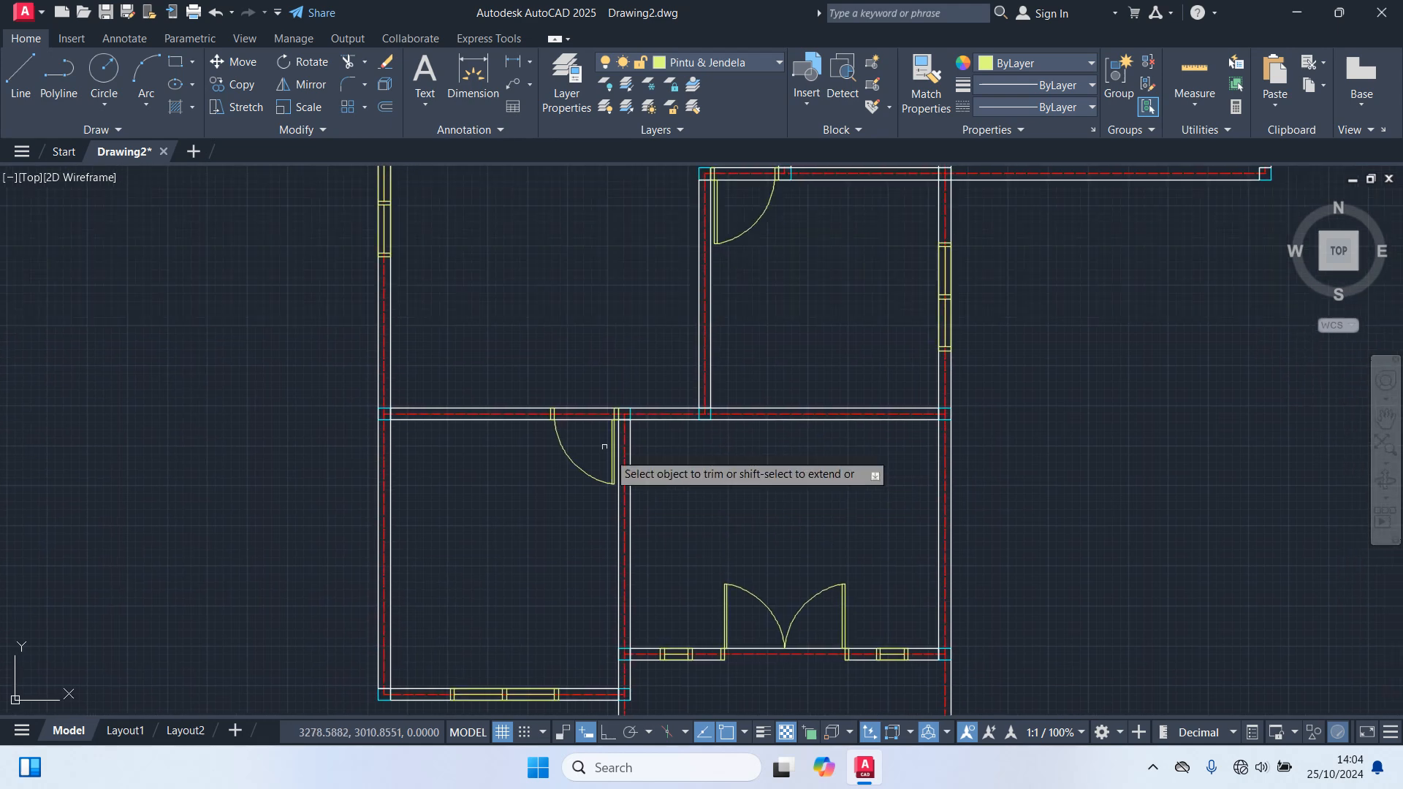
Step: Trim the wall lines across the door openings of the bottom-left room, the middle room and the covered area on the right
scroll(594, 406, "up", 2)
left_click(594, 406)
scroll(595, 400, "down", 3)
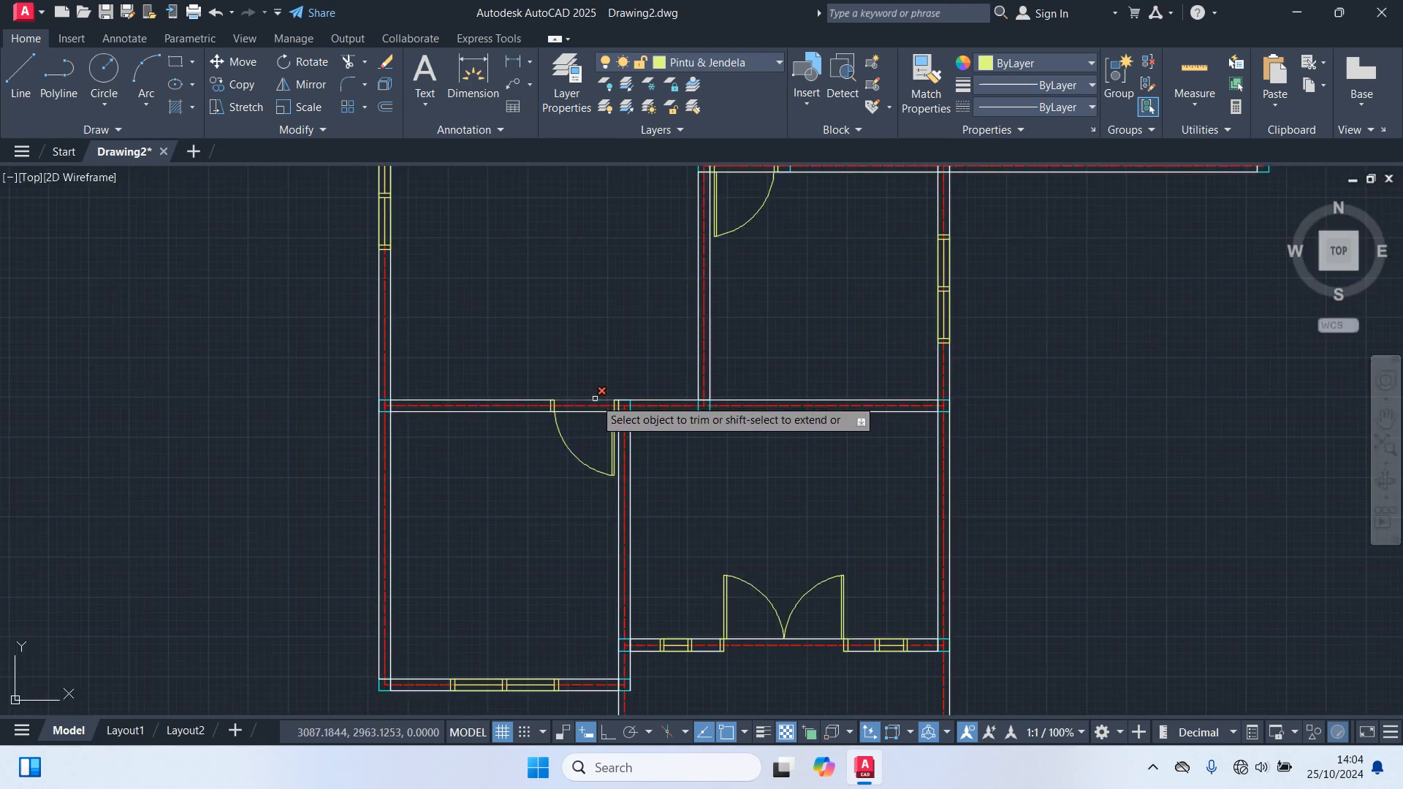
middle_click_drag(777, 347, 650, 447)
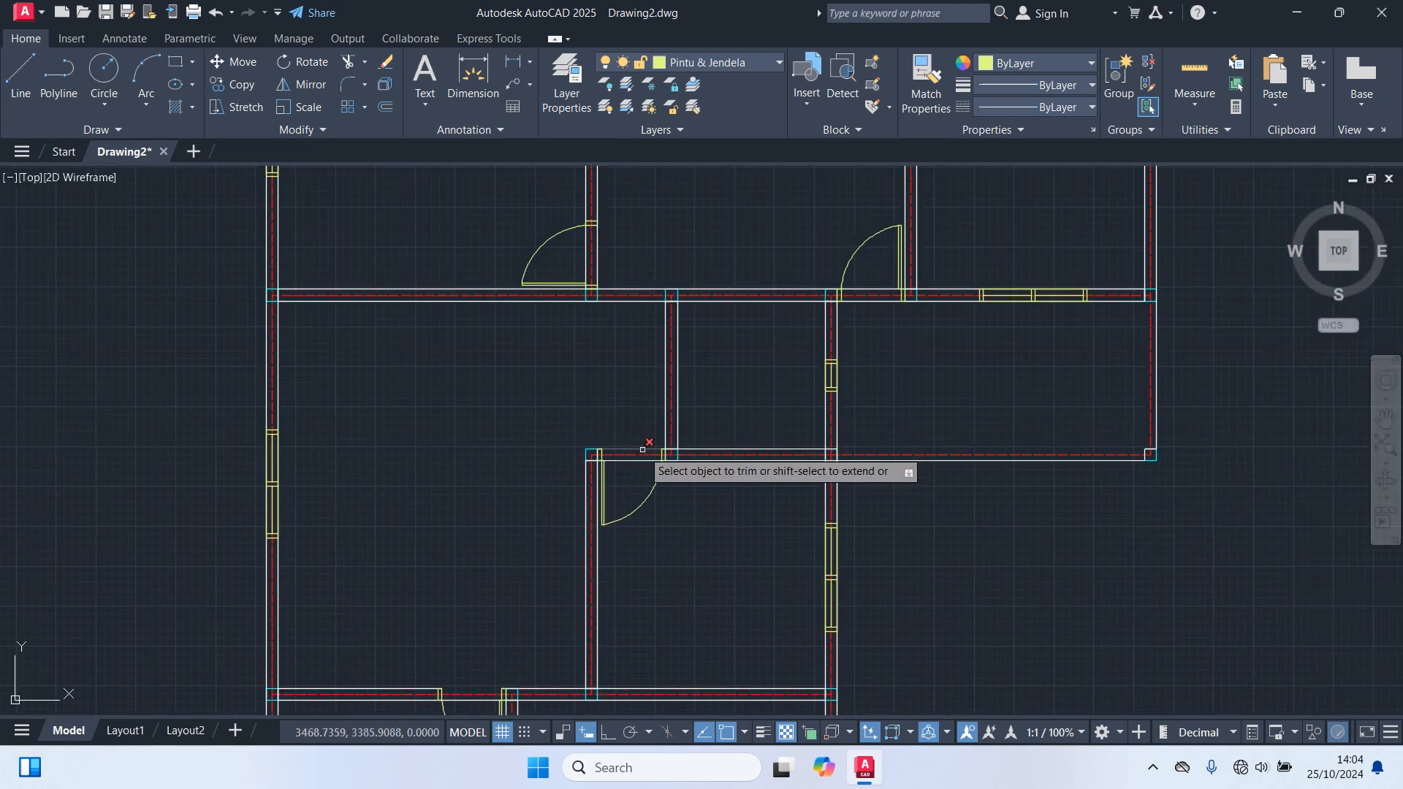
left_click(646, 448)
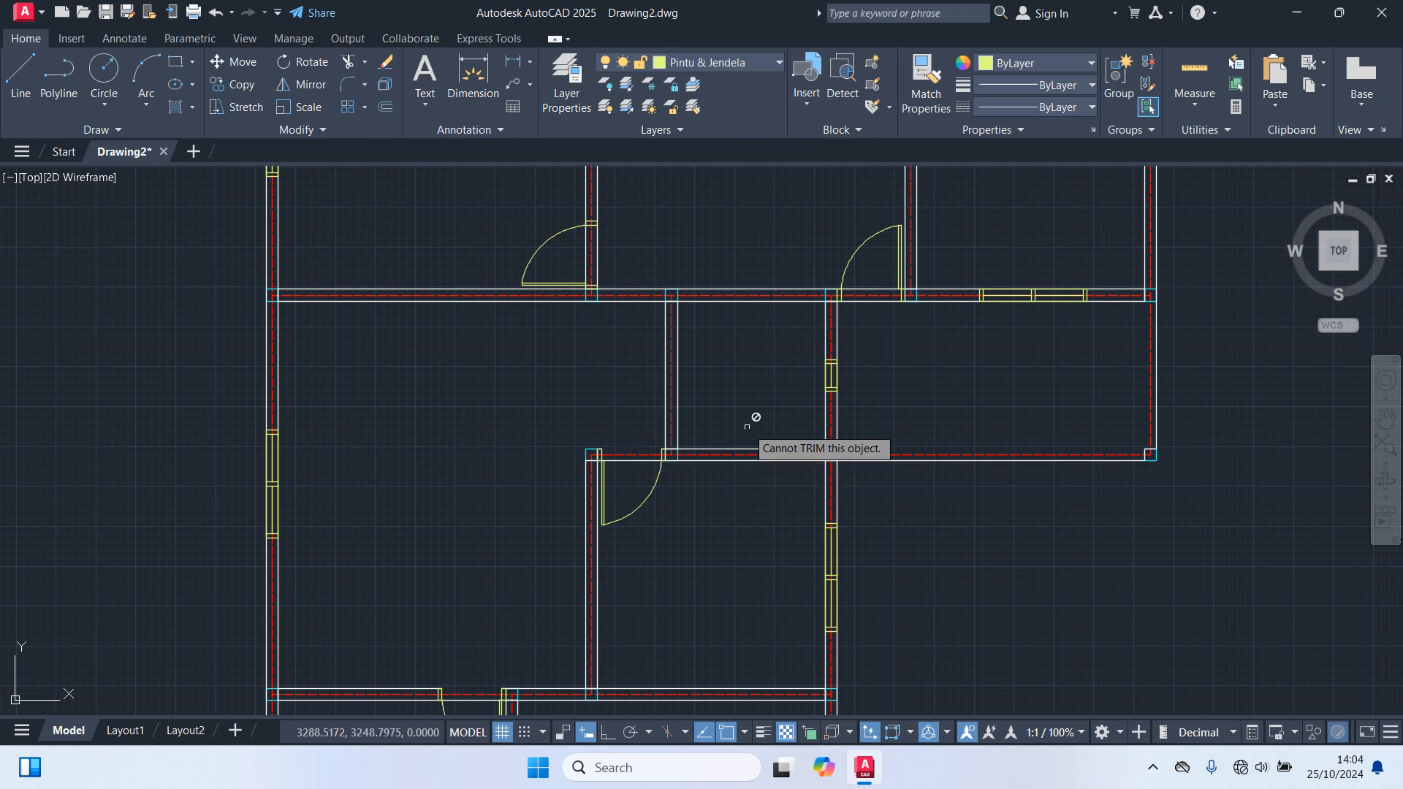
left_click(878, 300)
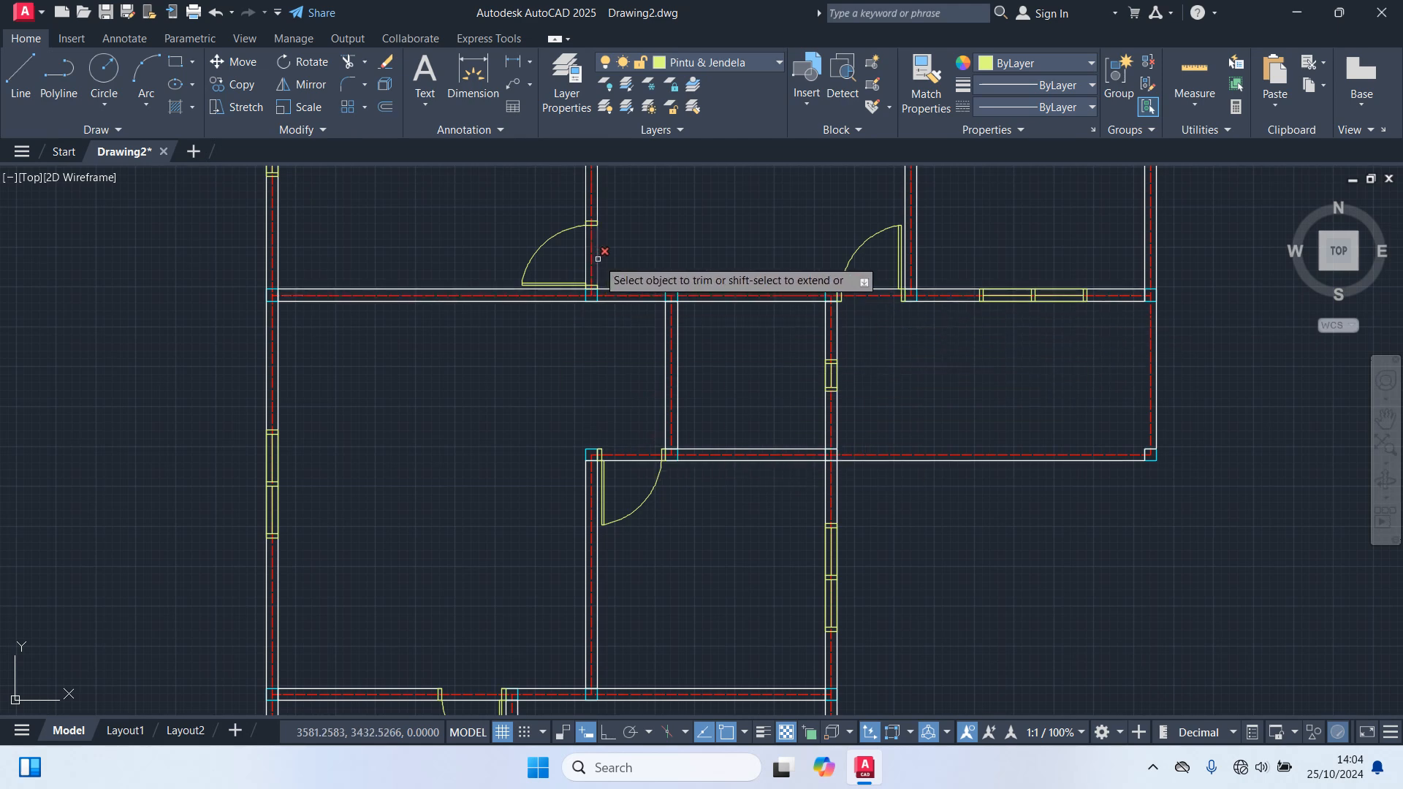
Step: Trim the wall lines across the door openings of the upper rooms on both sides of the plan
middle_click_drag(603, 272, 625, 542)
left_click(816, 398)
scroll(817, 402, "up", 5)
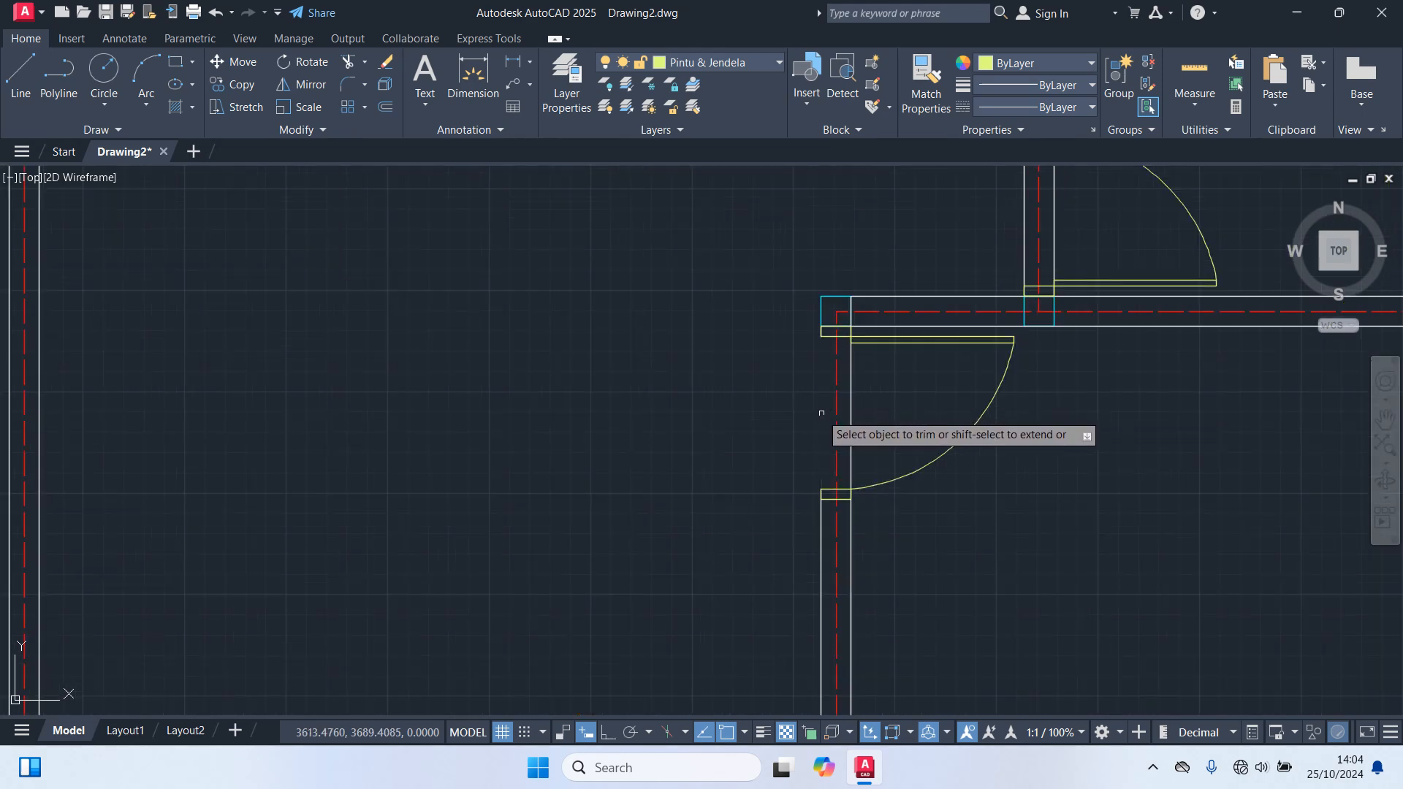
middle_click_drag(956, 253, 845, 468)
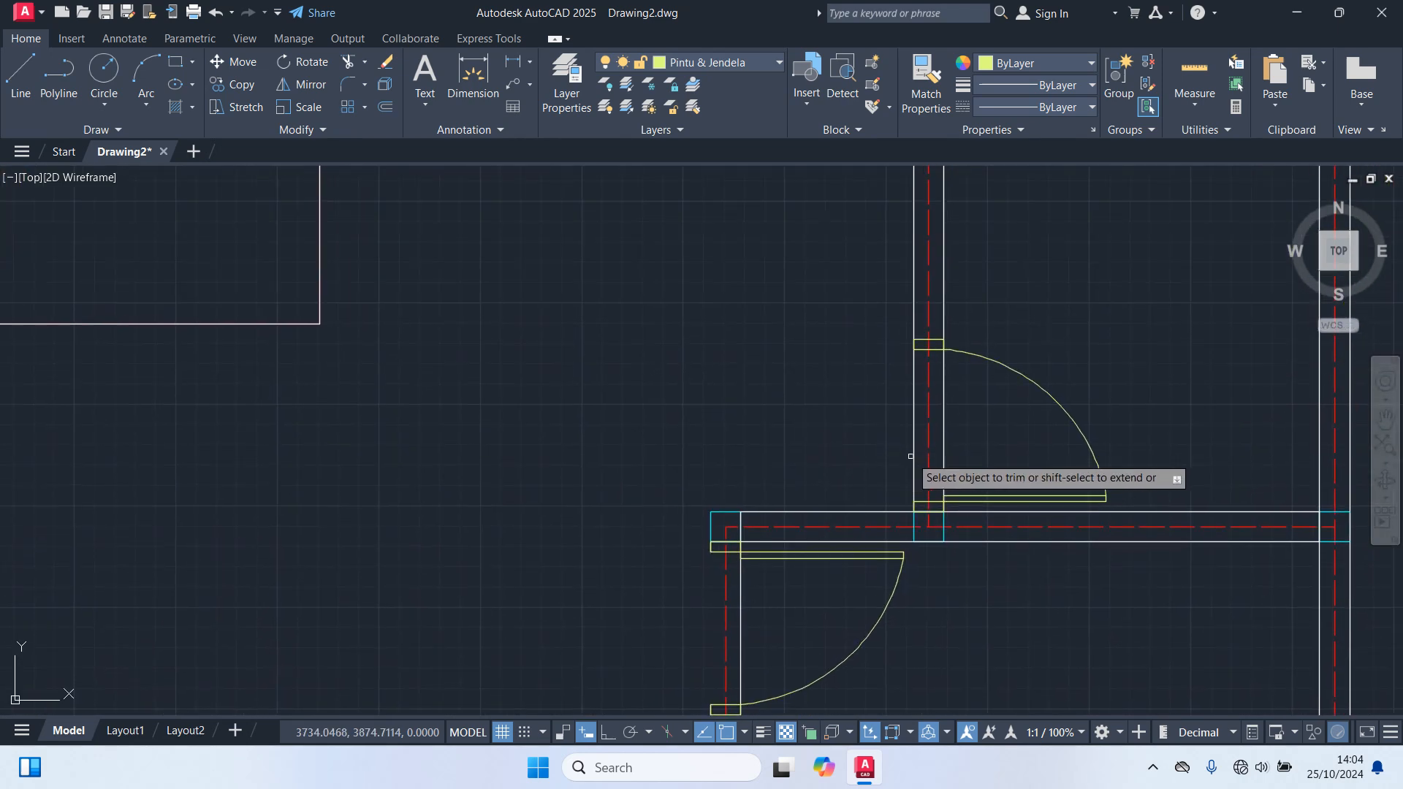
scroll(876, 460, "down", 4)
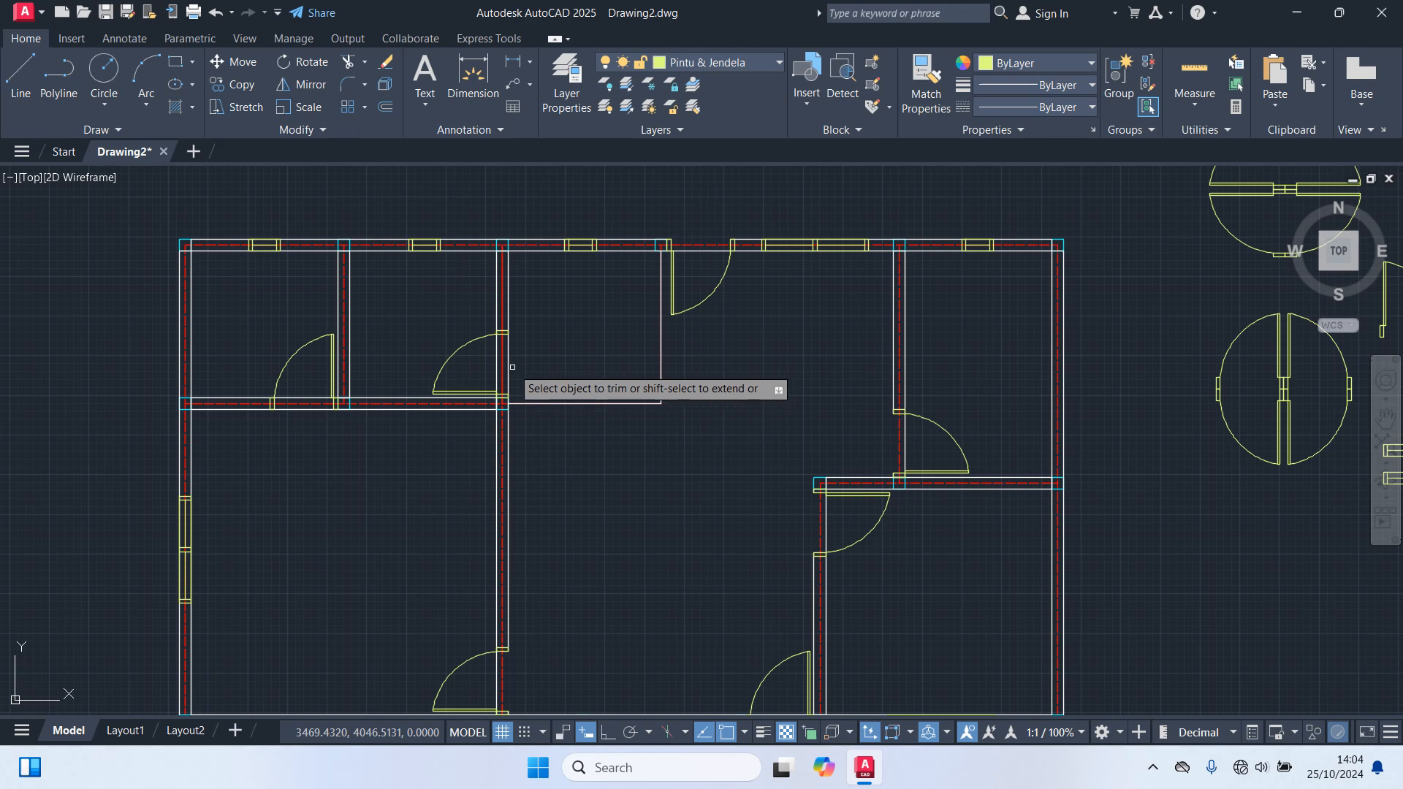
left_click(314, 409)
scroll(531, 488, "down", 1)
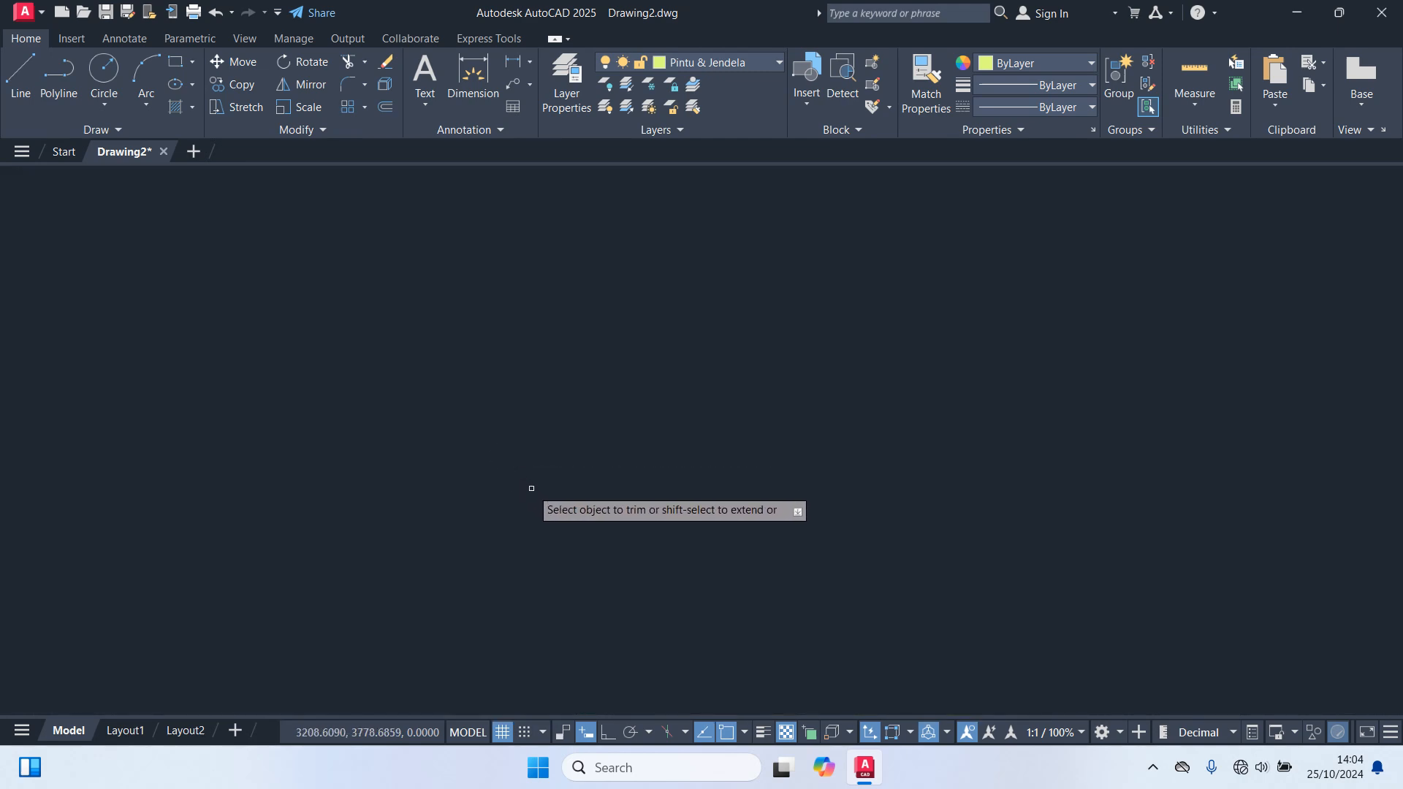
Step: Trim both lines of the horizontal wall between the upper-left bedroom's lower corner column and the small central room's upper-left column
middle_click_drag(573, 491, 611, 275)
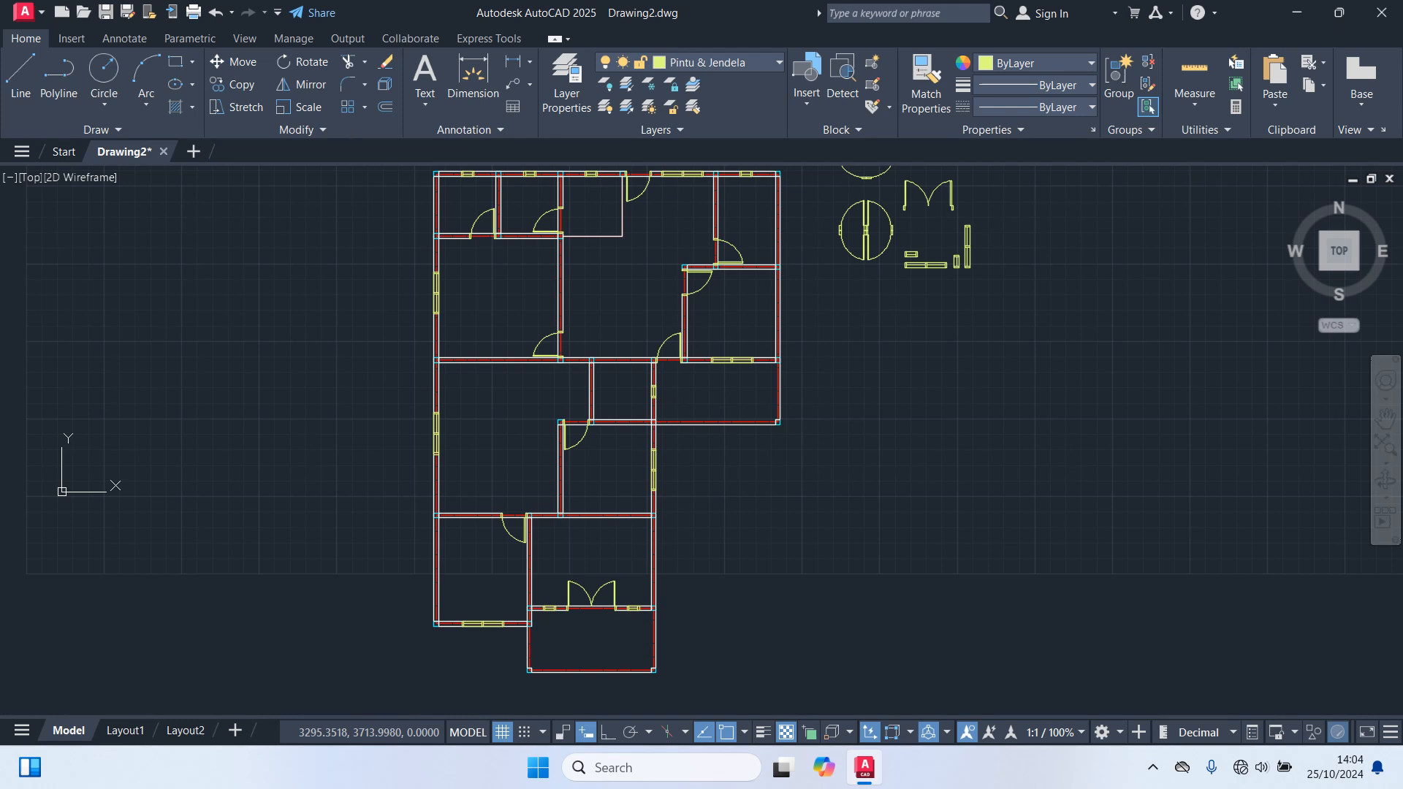
middle_click_drag(628, 294, 601, 390)
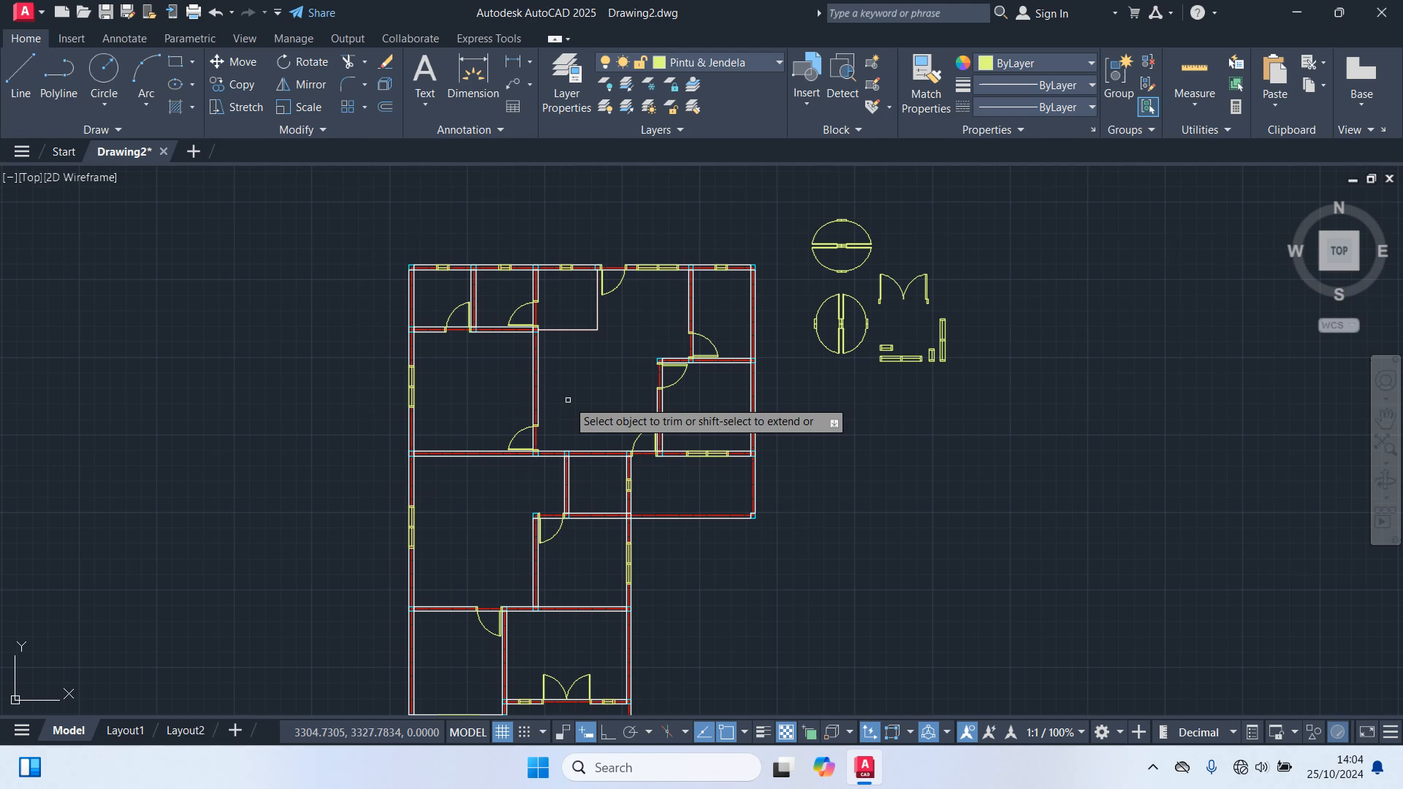
scroll(560, 467, "up", 4)
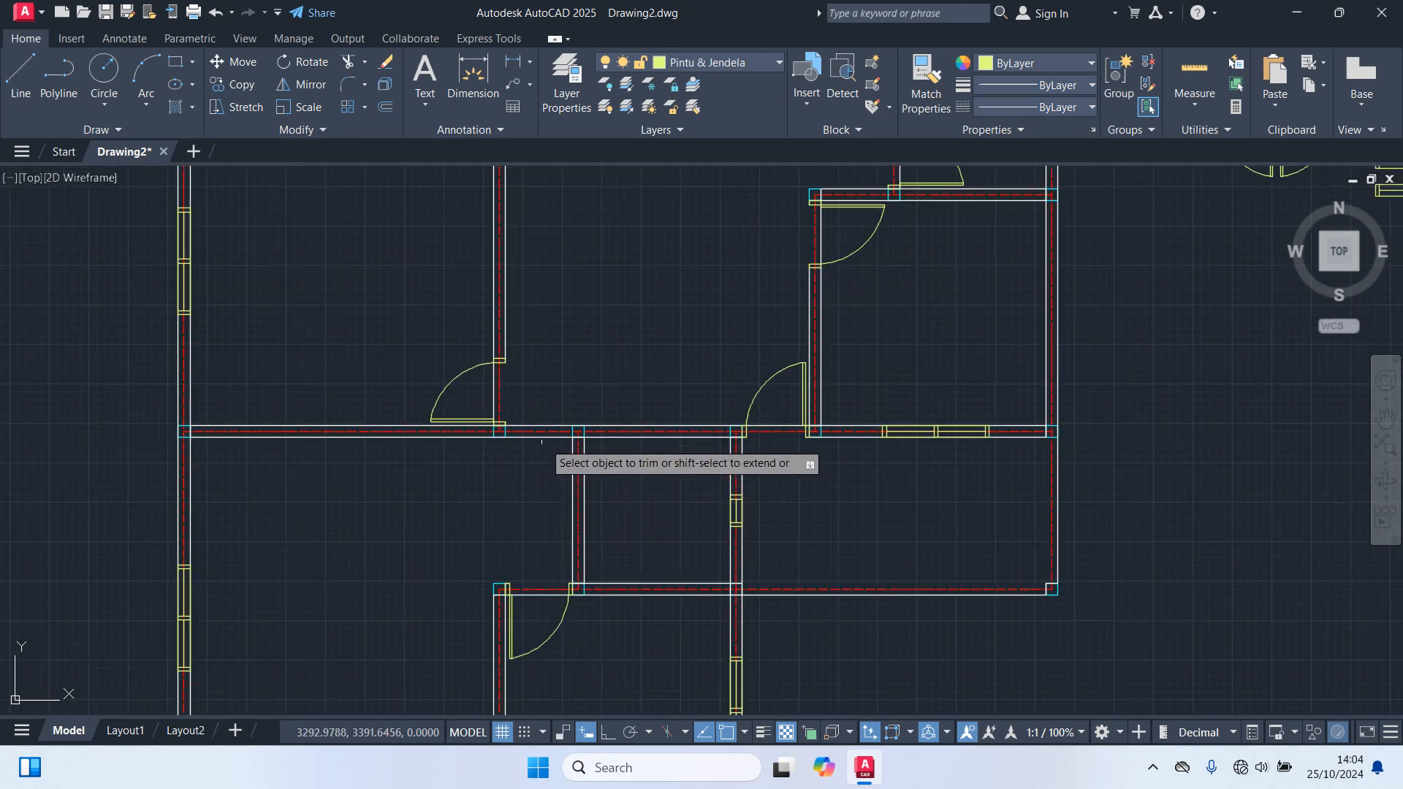
left_click(543, 425)
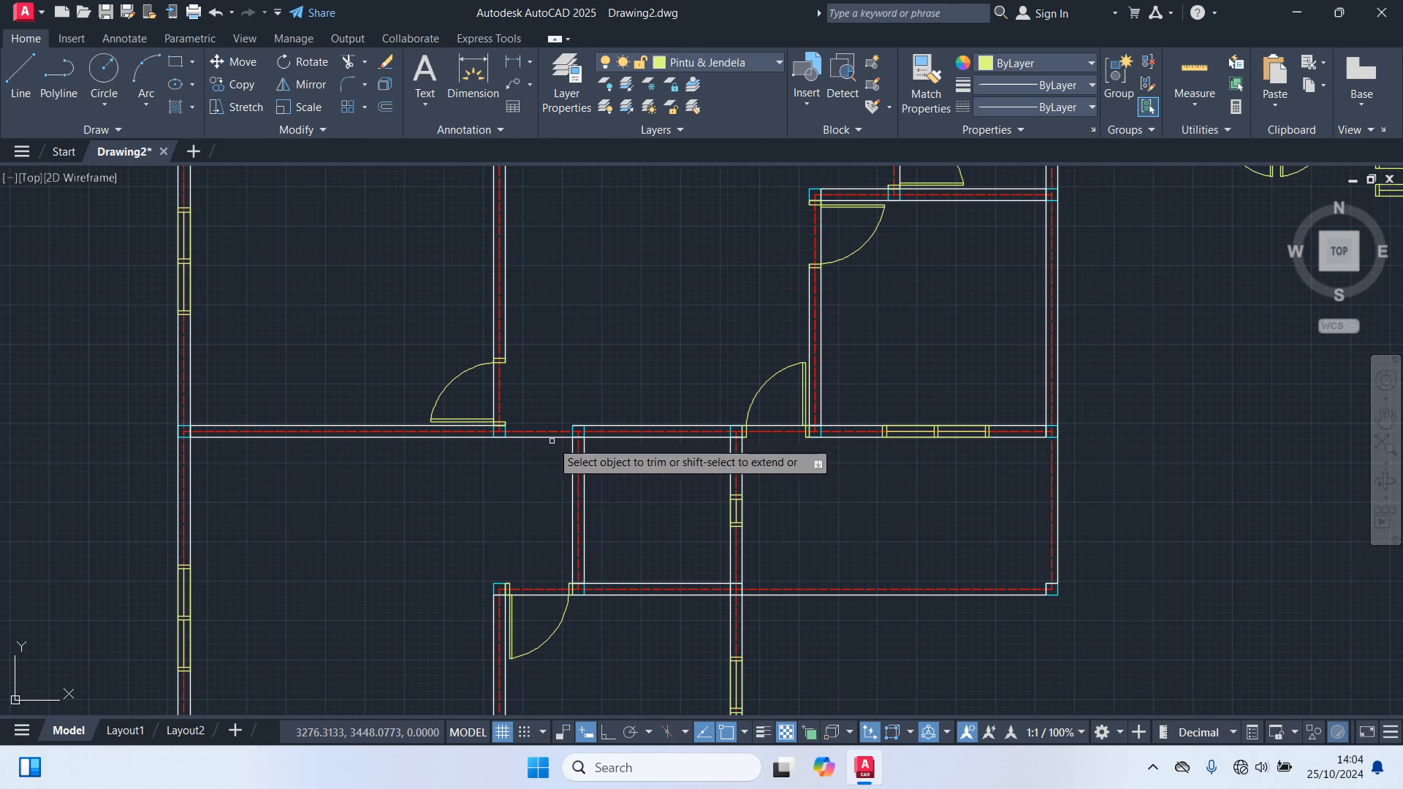
left_click(554, 435)
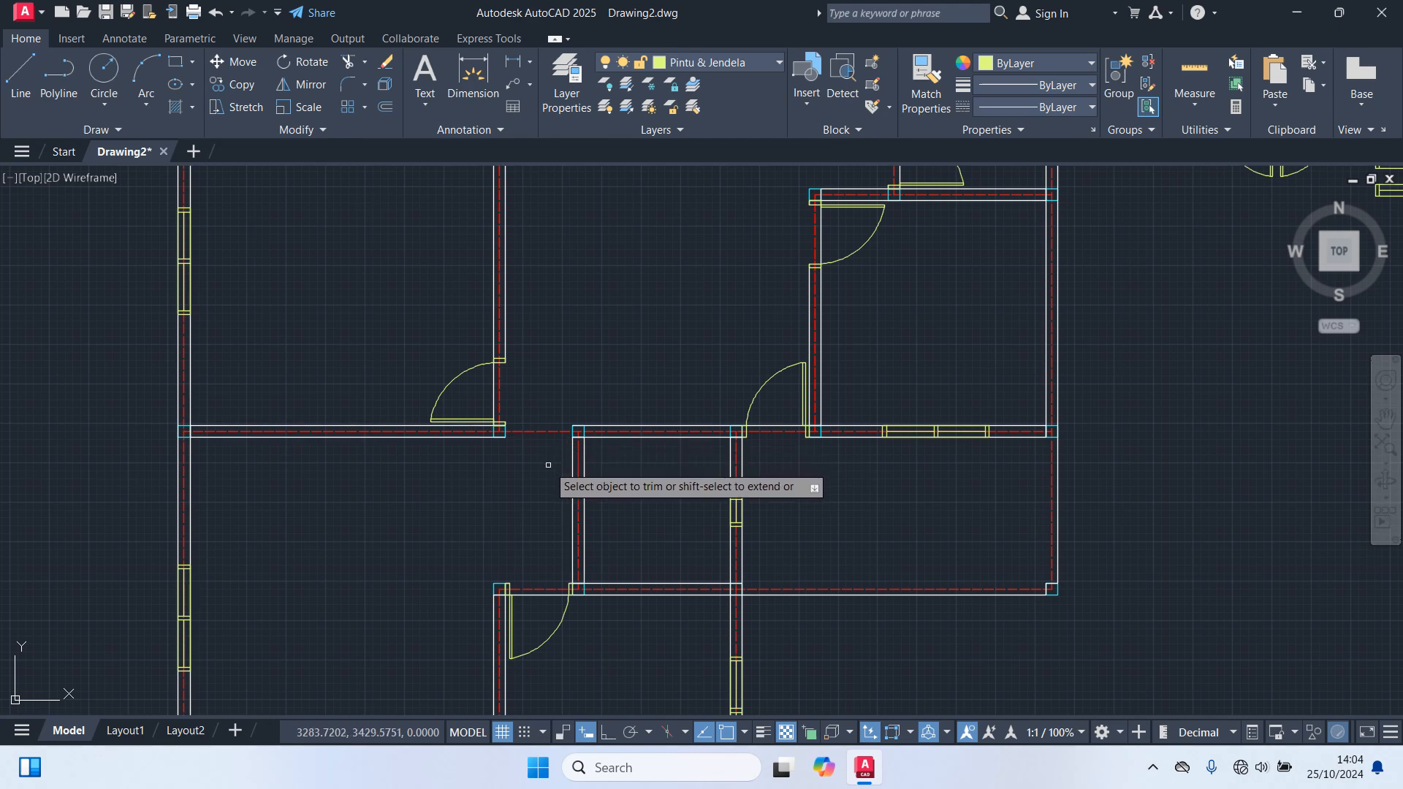
Step: Trim the wall lines between the bottom-left room's door corner and the middle room's lower-left column, and finish trimming
middle_click_drag(531, 599, 758, 186)
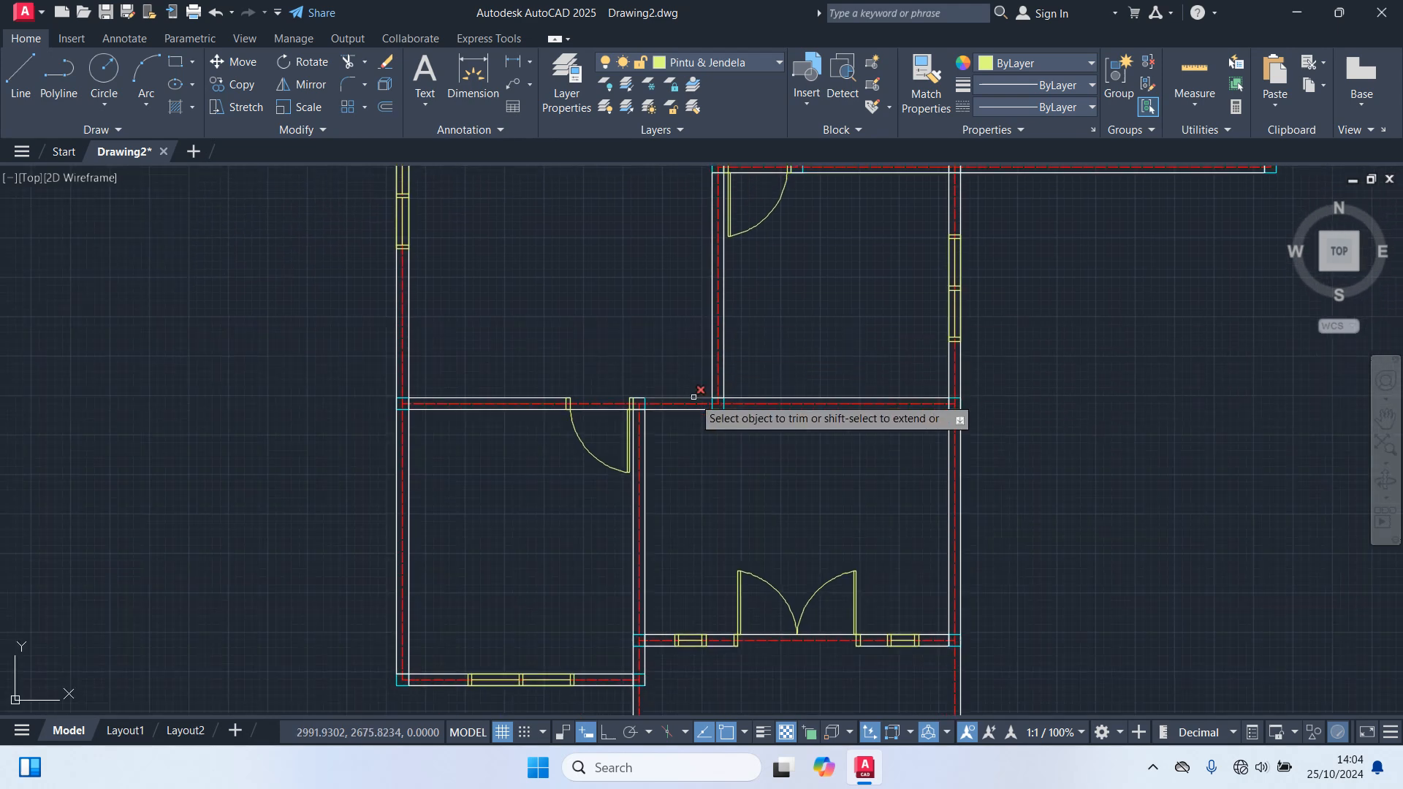
left_click(693, 397)
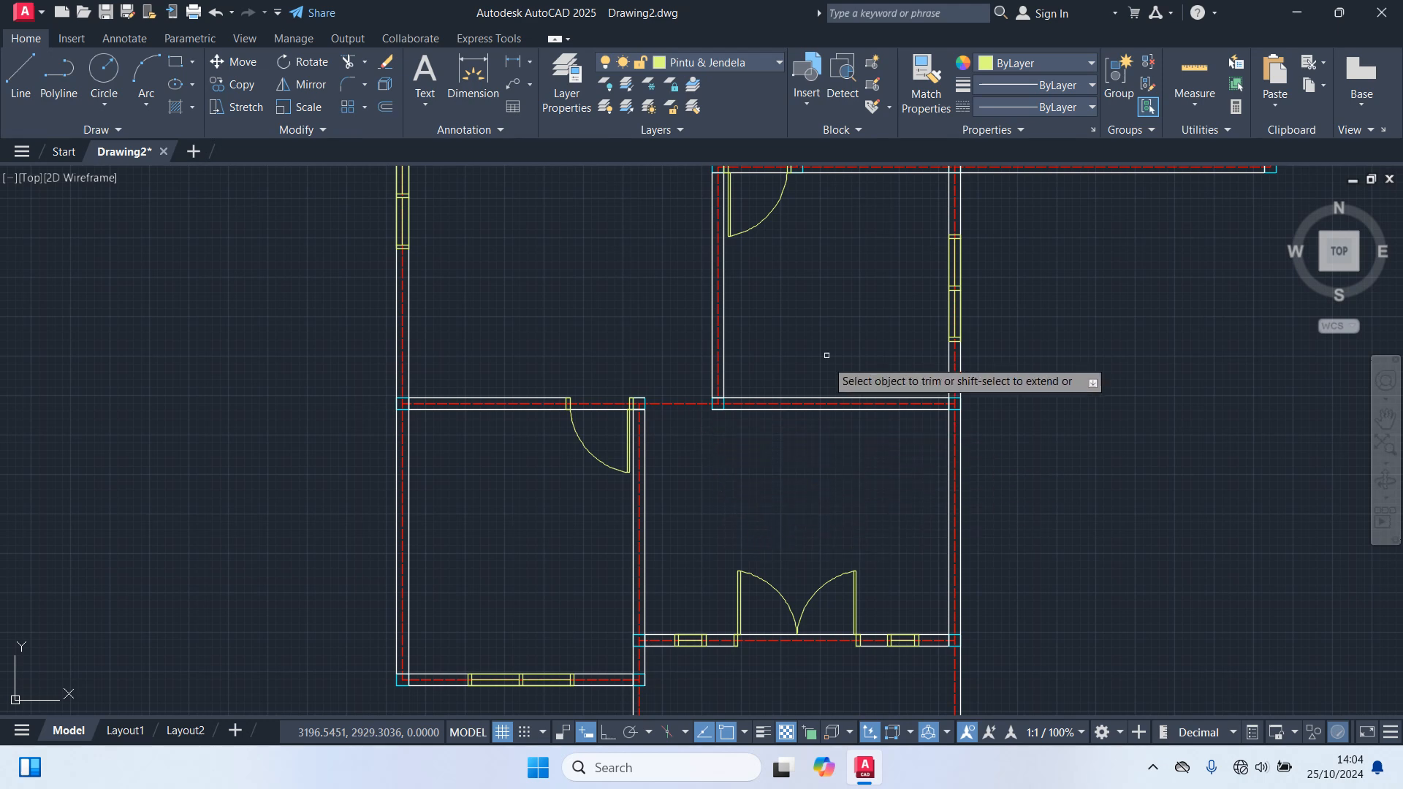
middle_click_drag(835, 331, 786, 594)
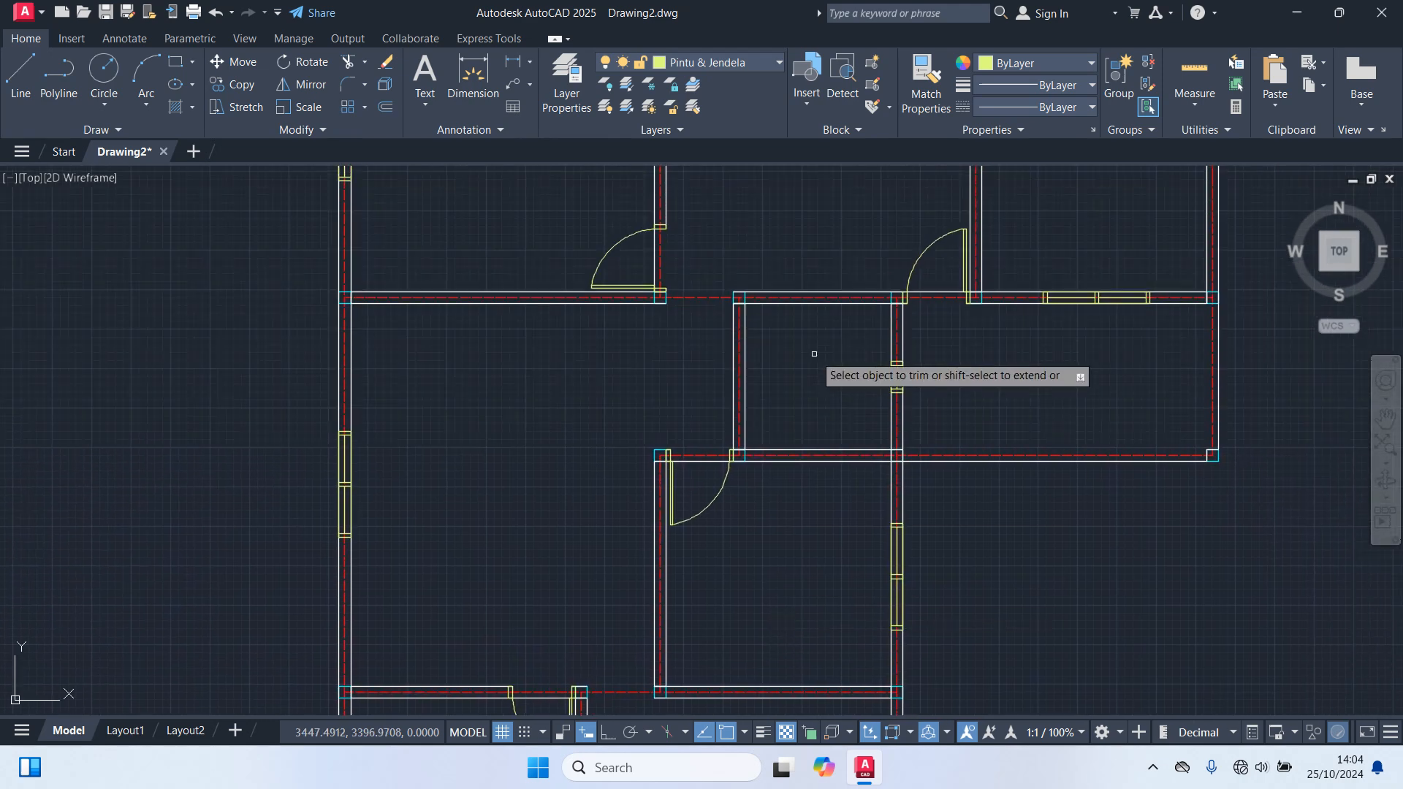
key("Escape")
Step: Shorten the small central room's left wall by moving its upper edge 100 units down along the axis line
scroll(828, 340, "up", 2)
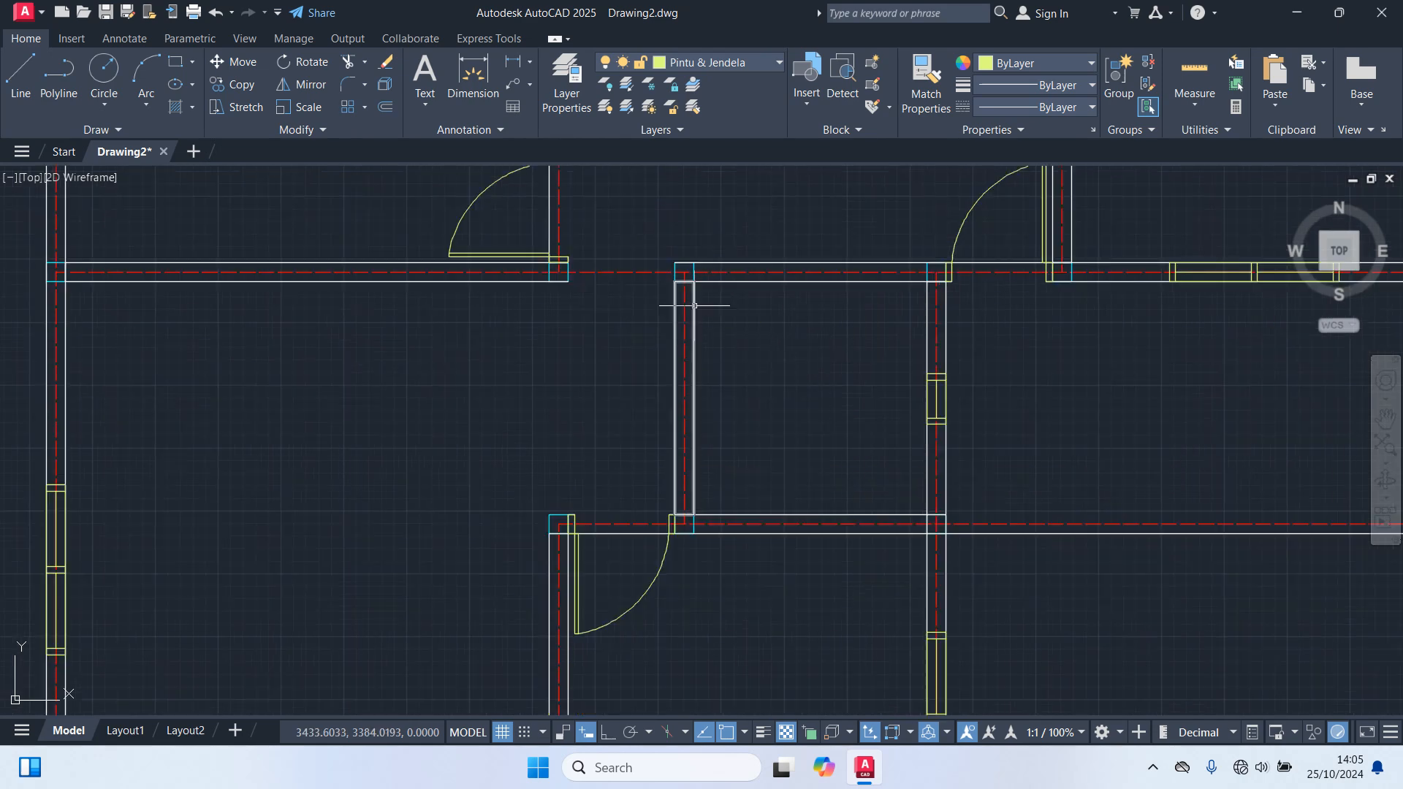
left_click(694, 305)
scroll(701, 308, "up", 4)
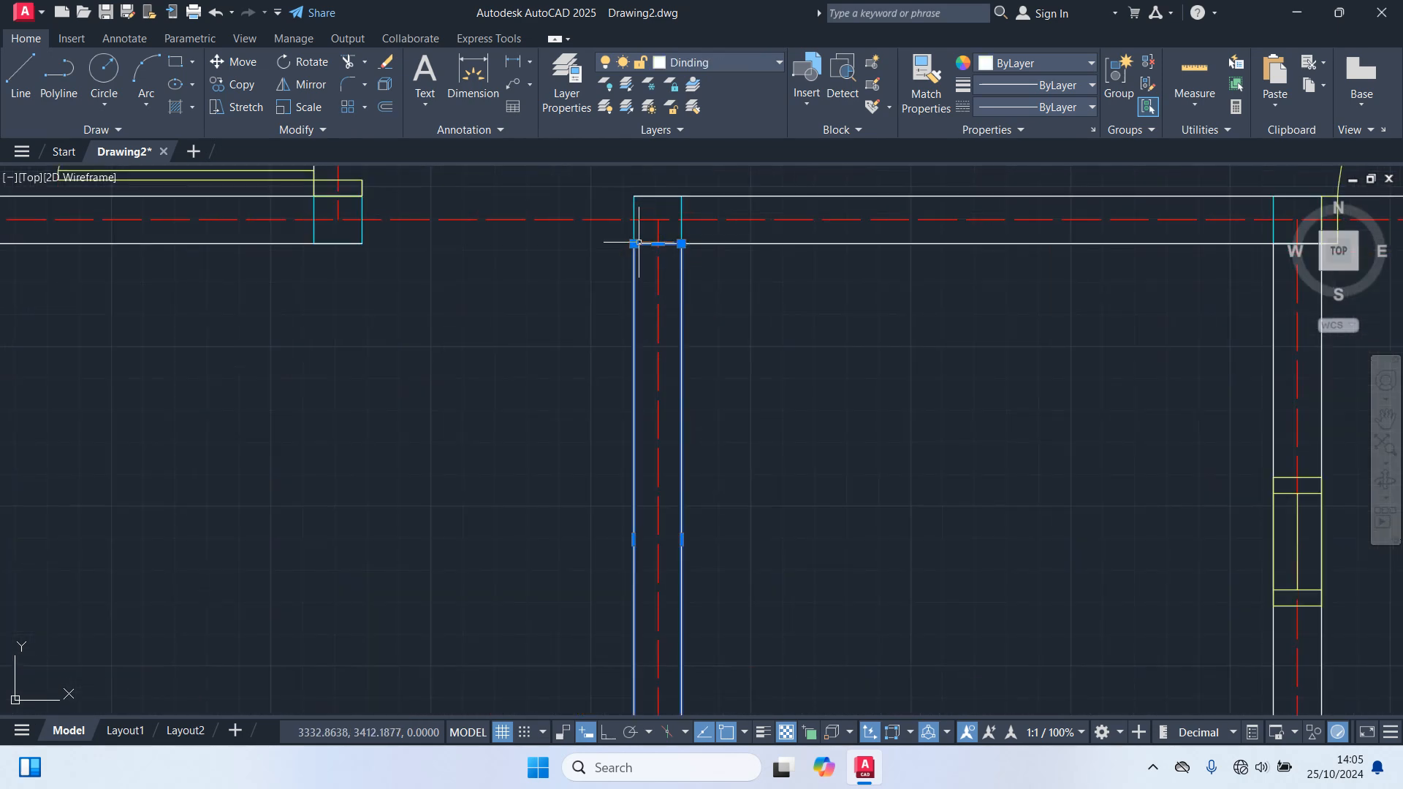
left_click(656, 244)
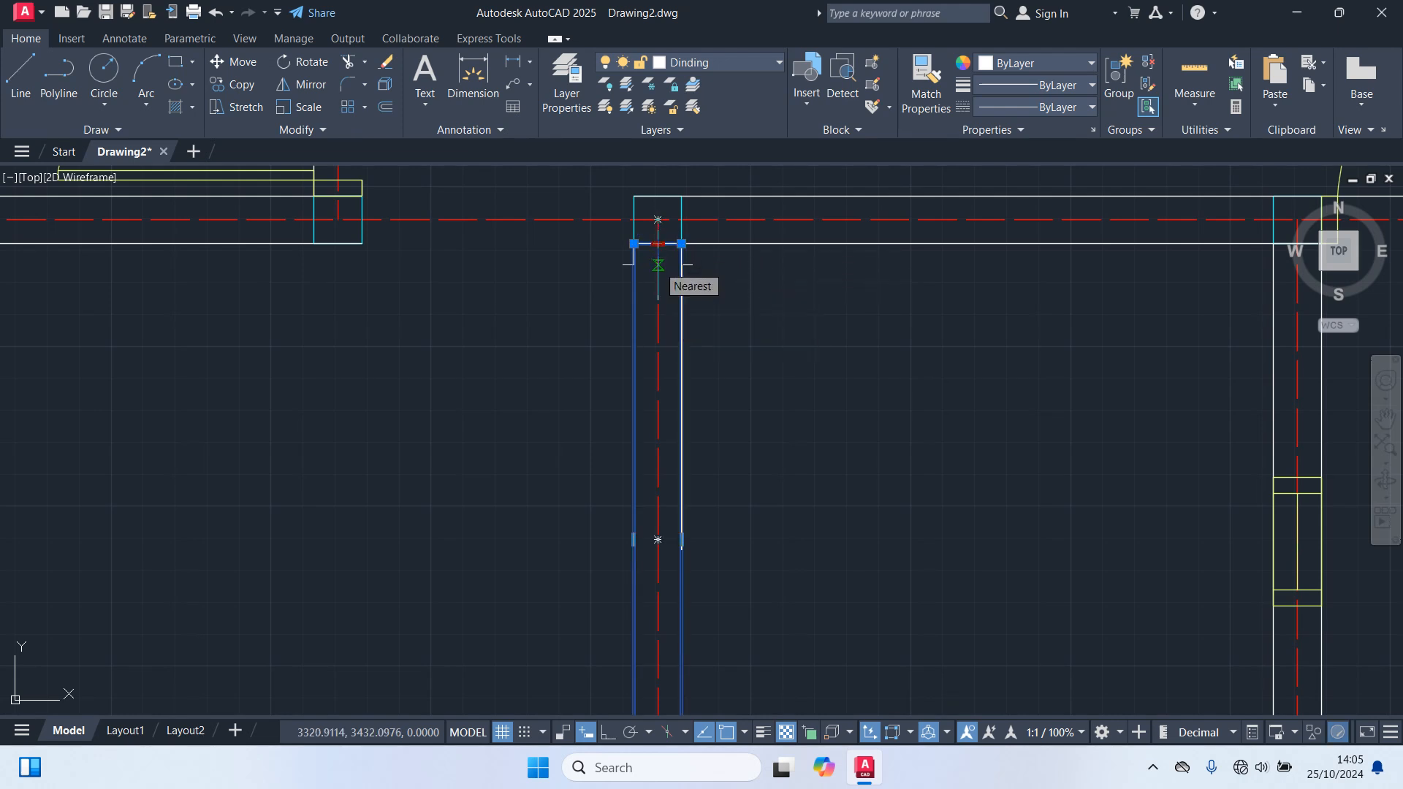
type("100")
key("Return")
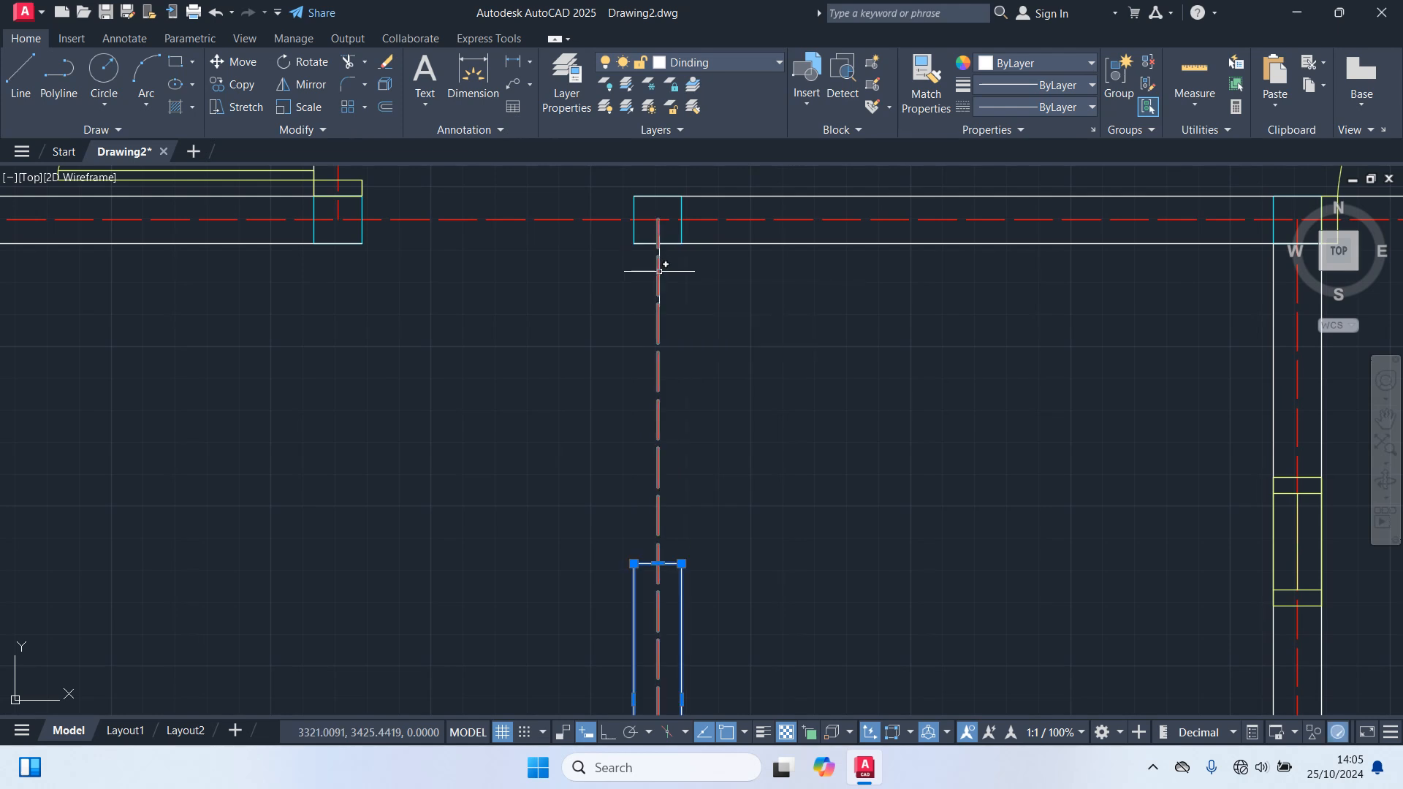
scroll(775, 412, "down", 4)
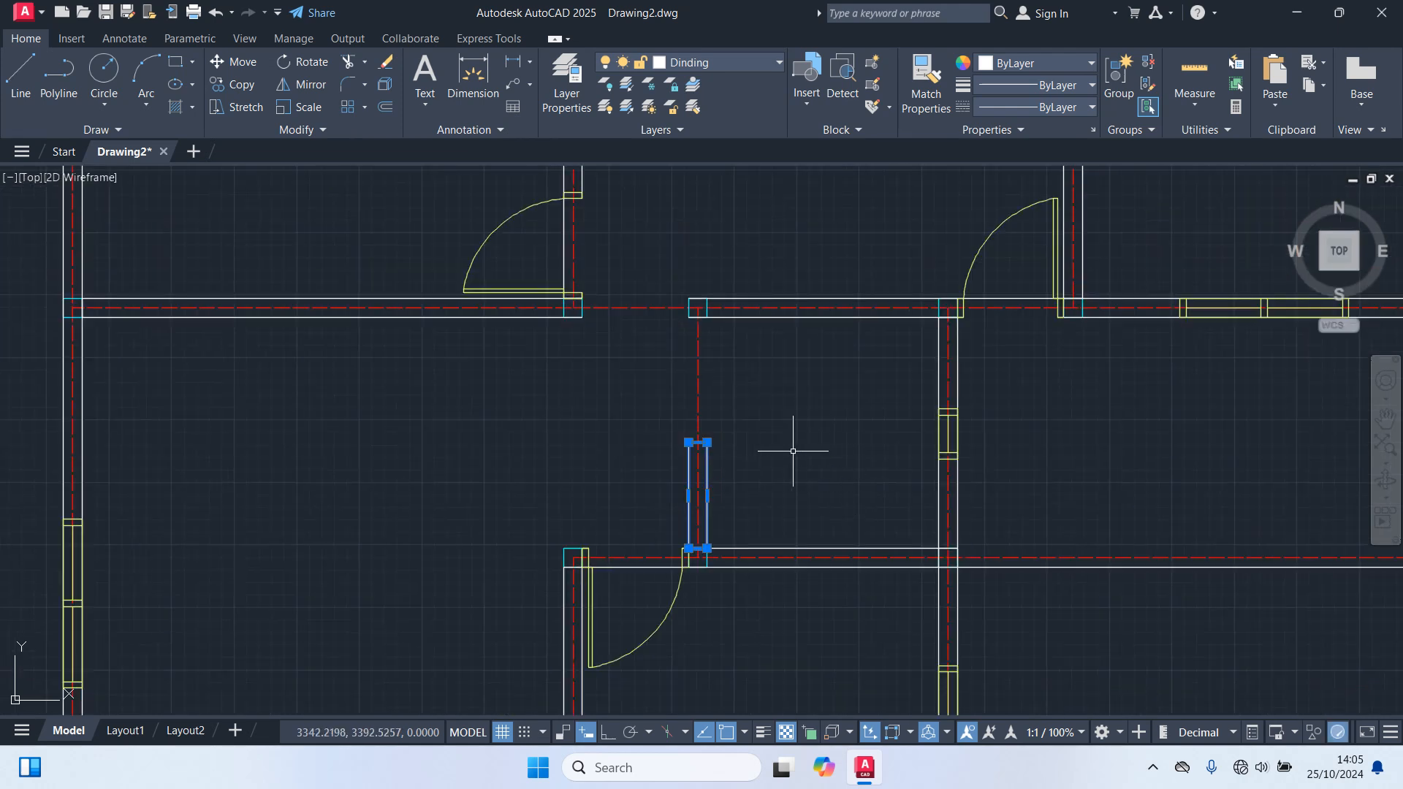
key("Escape")
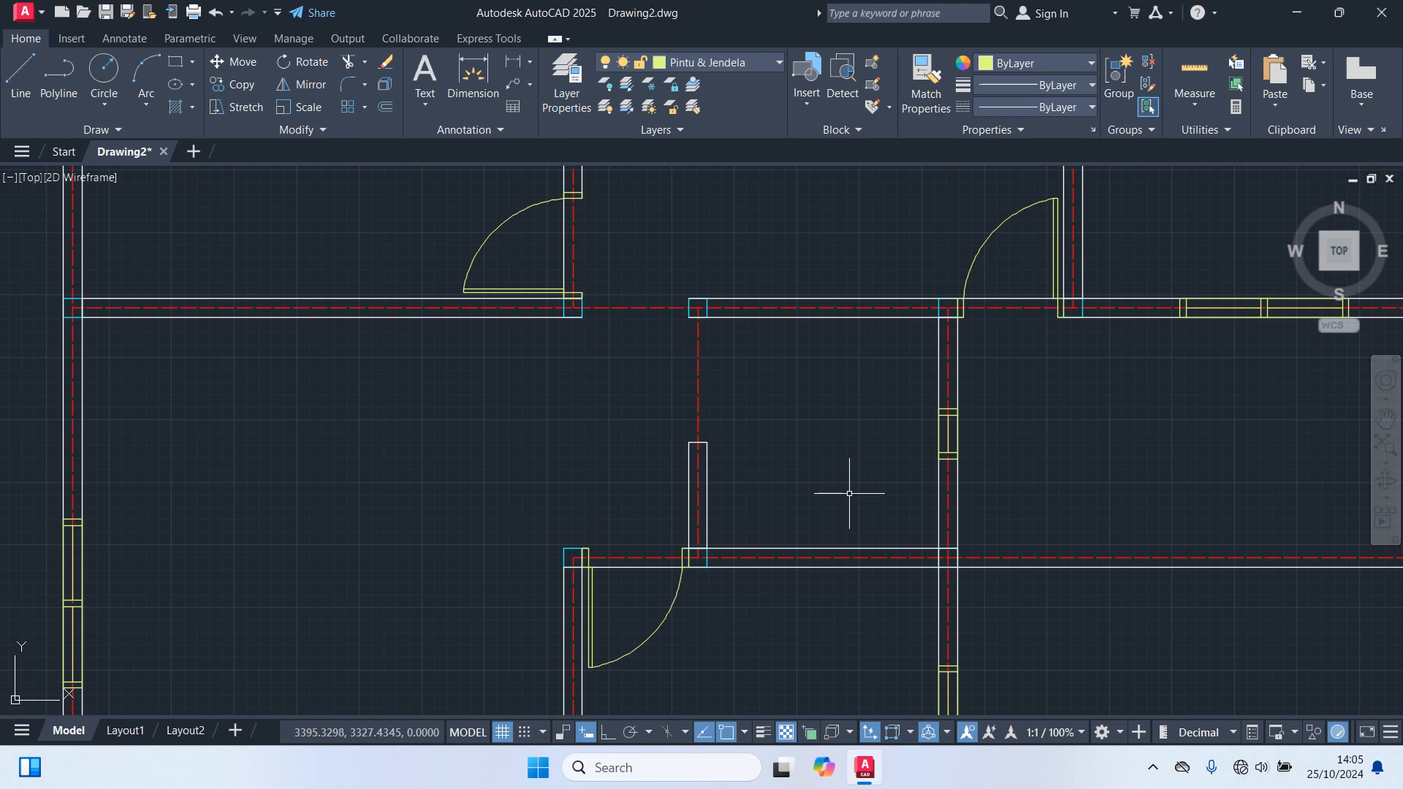
Step: Review the wall openings, doors and windows across the whole floor plan, from the terrace up to the top rooms
scroll(836, 431, "down", 5)
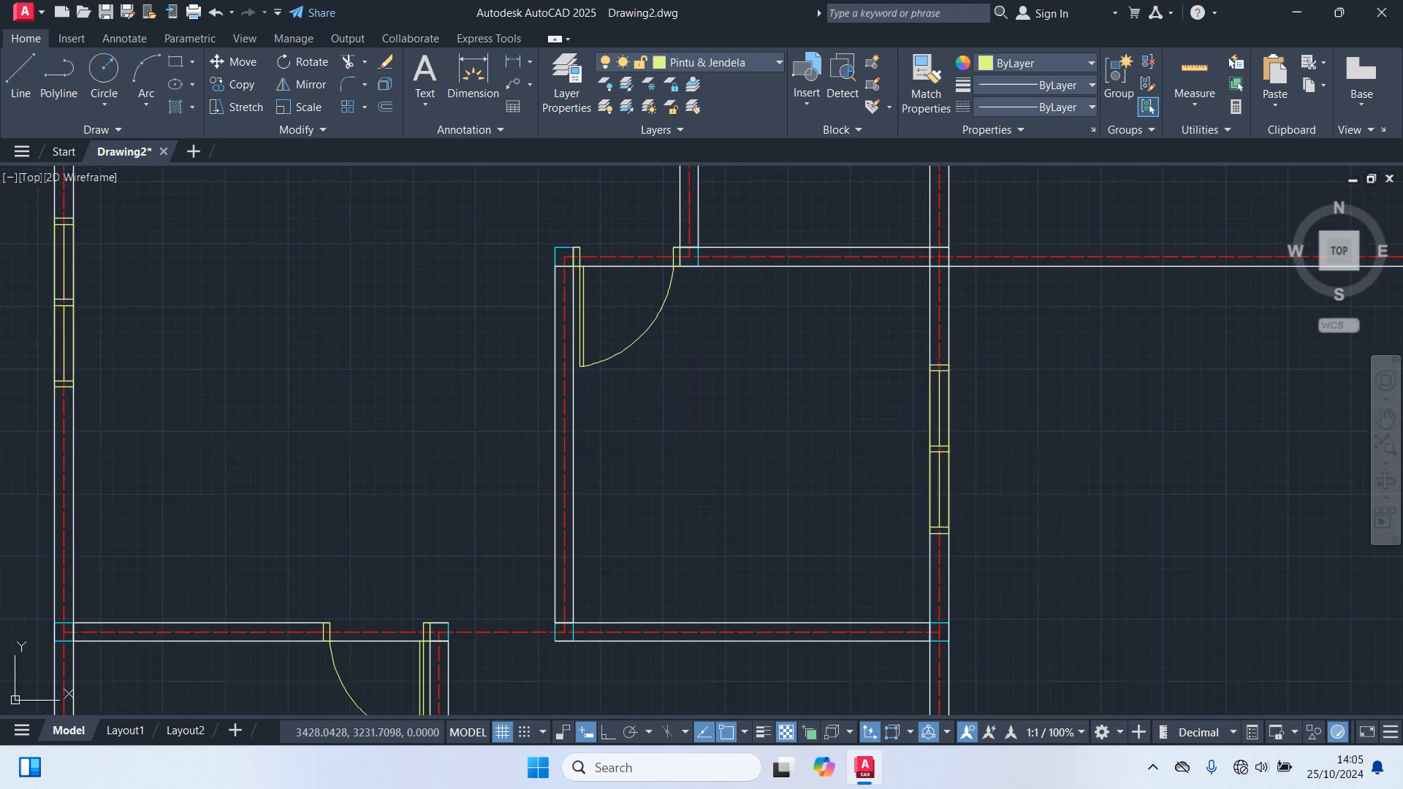
middle_click_drag(771, 564, 779, 427)
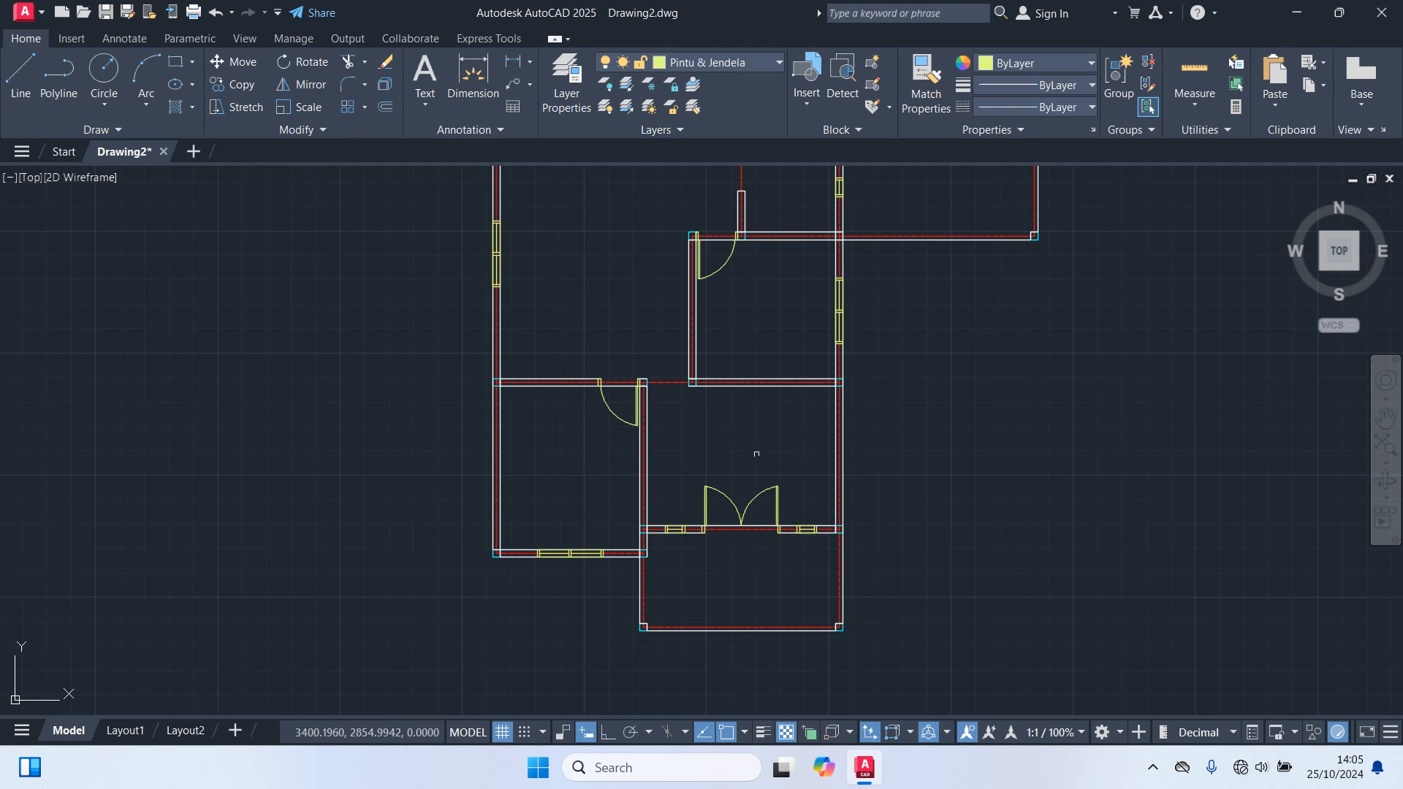
middle_click_drag(683, 441, 735, 542)
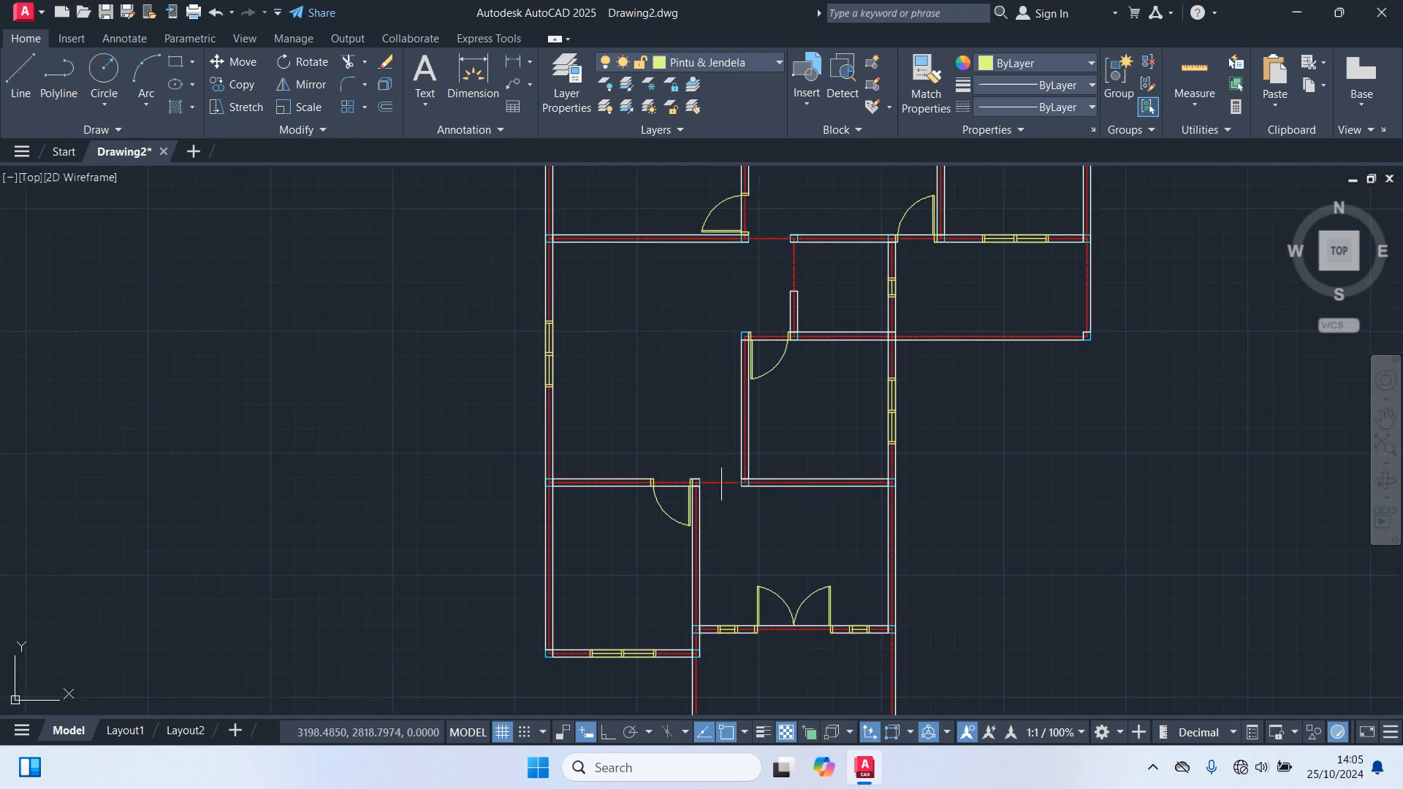
middle_click_drag(684, 411, 692, 498)
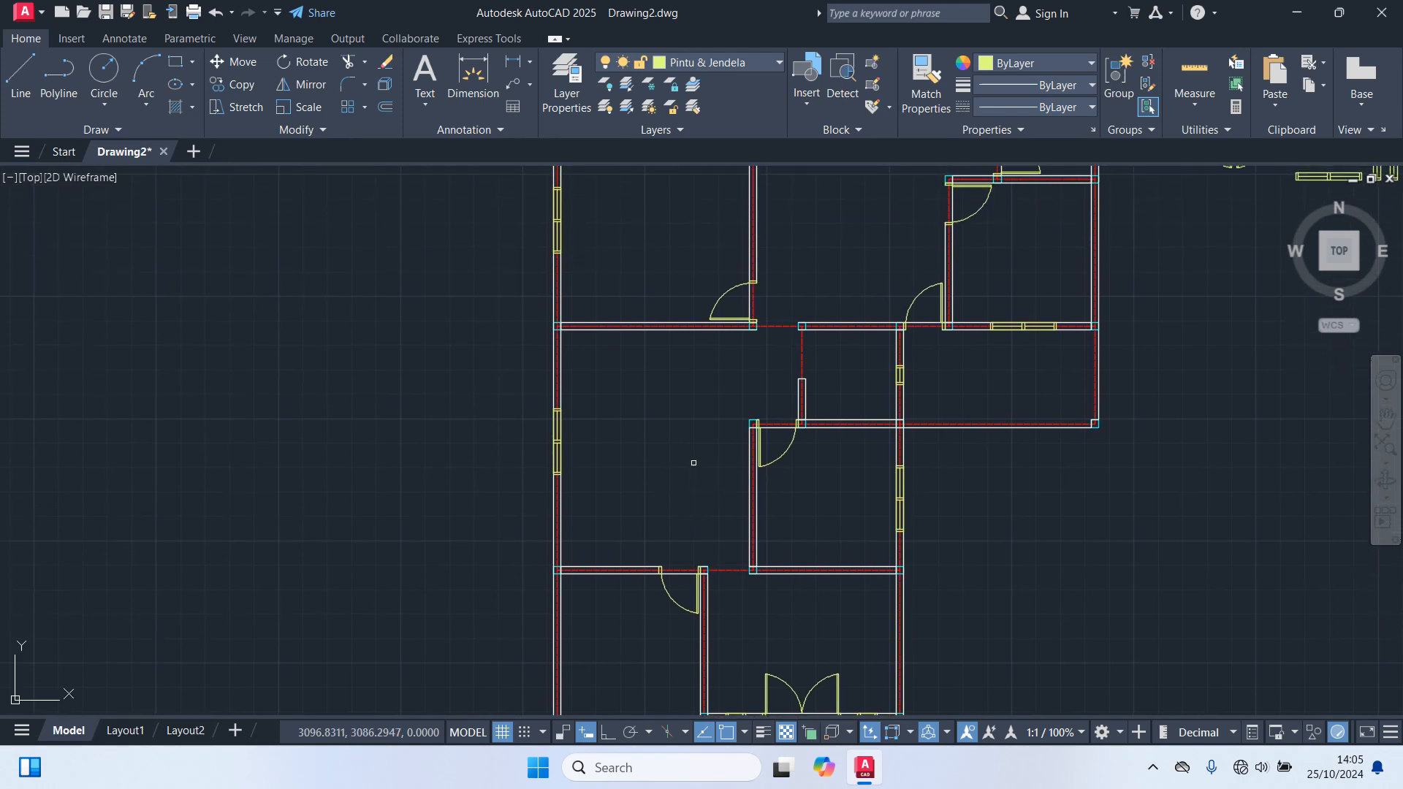
middle_click_drag(757, 374, 725, 480)
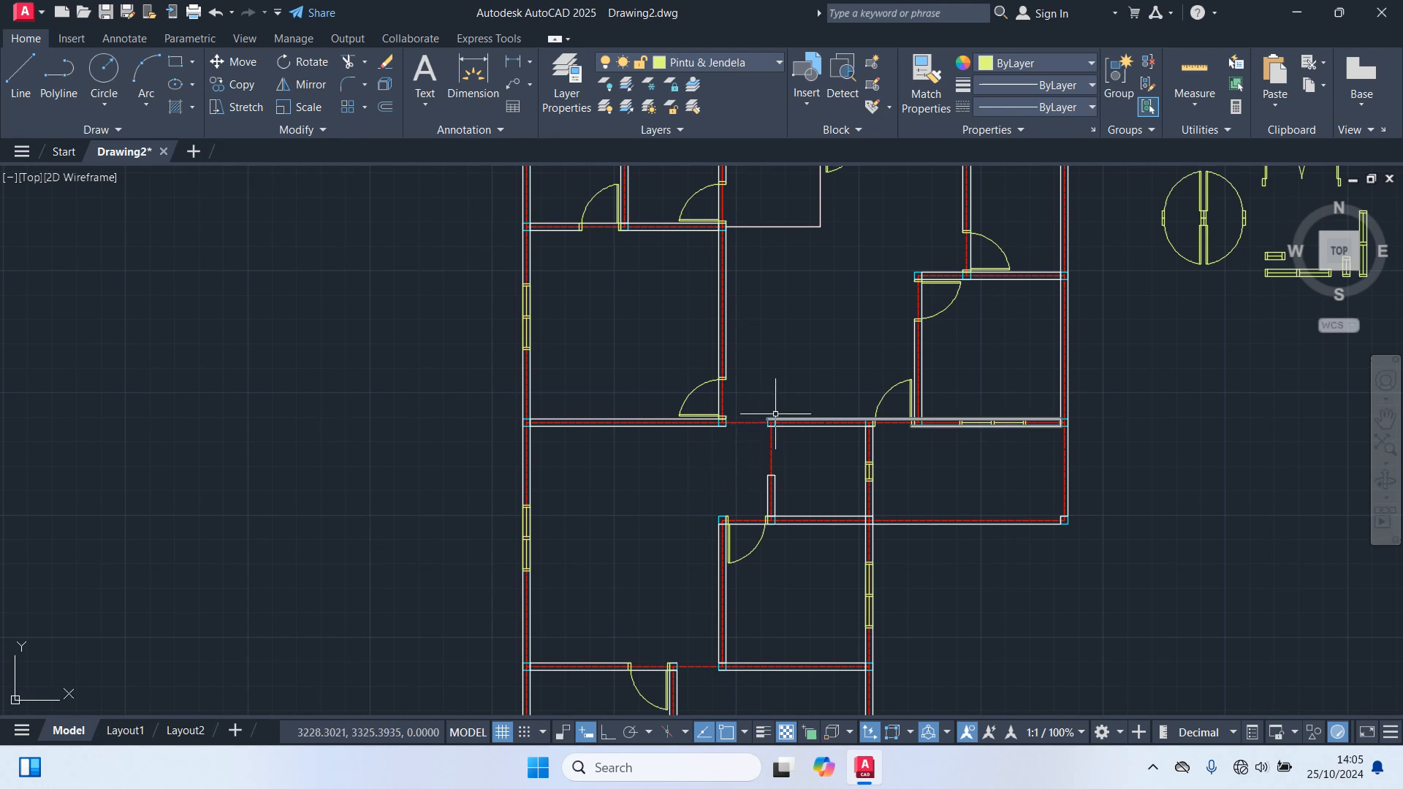
middle_click_drag(820, 369, 808, 472)
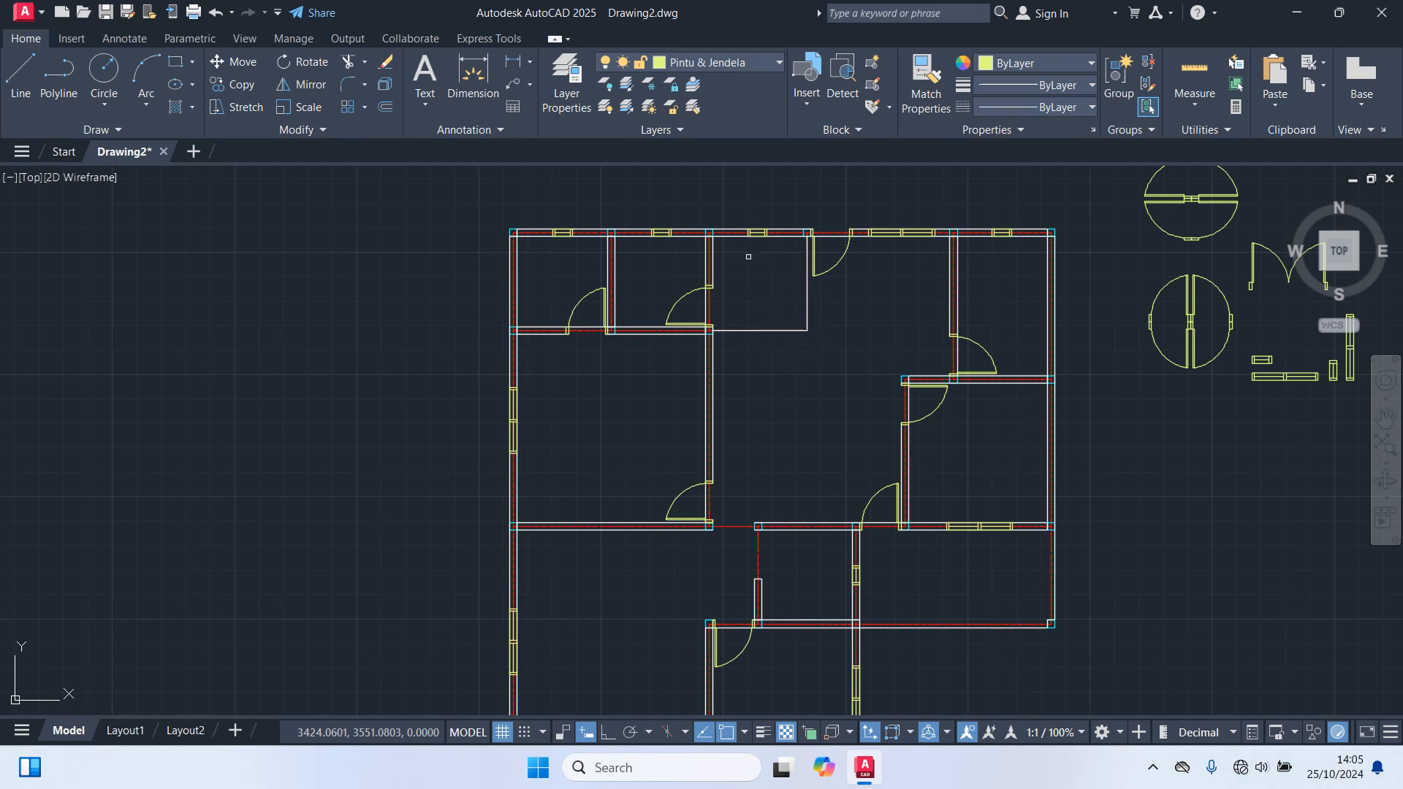
scroll(748, 262, "down", 2)
middle_click_drag(788, 343, 715, 304)
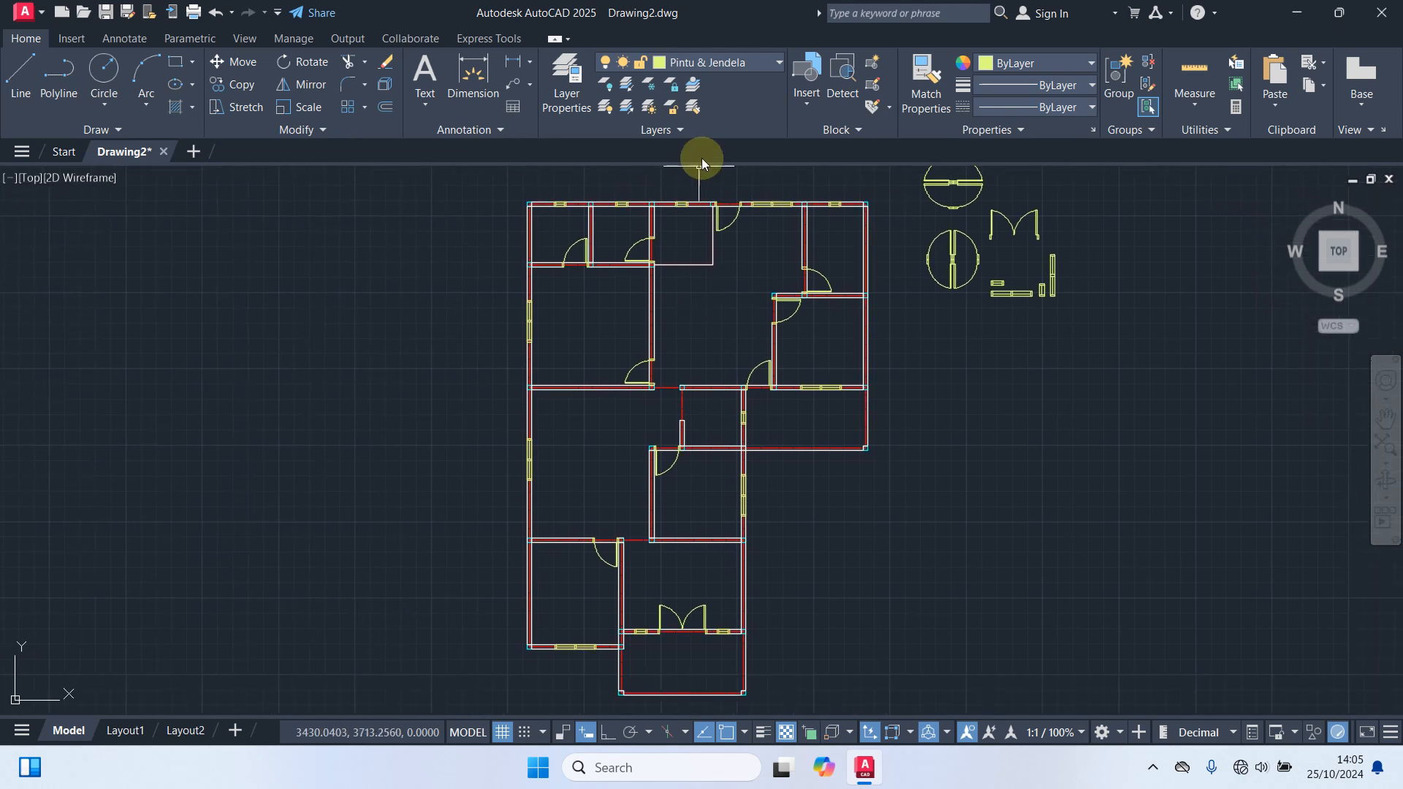
Step: Make Garis Bantu the current layer and delete the spare door and window blocks beside the floor plan
left_click(734, 64)
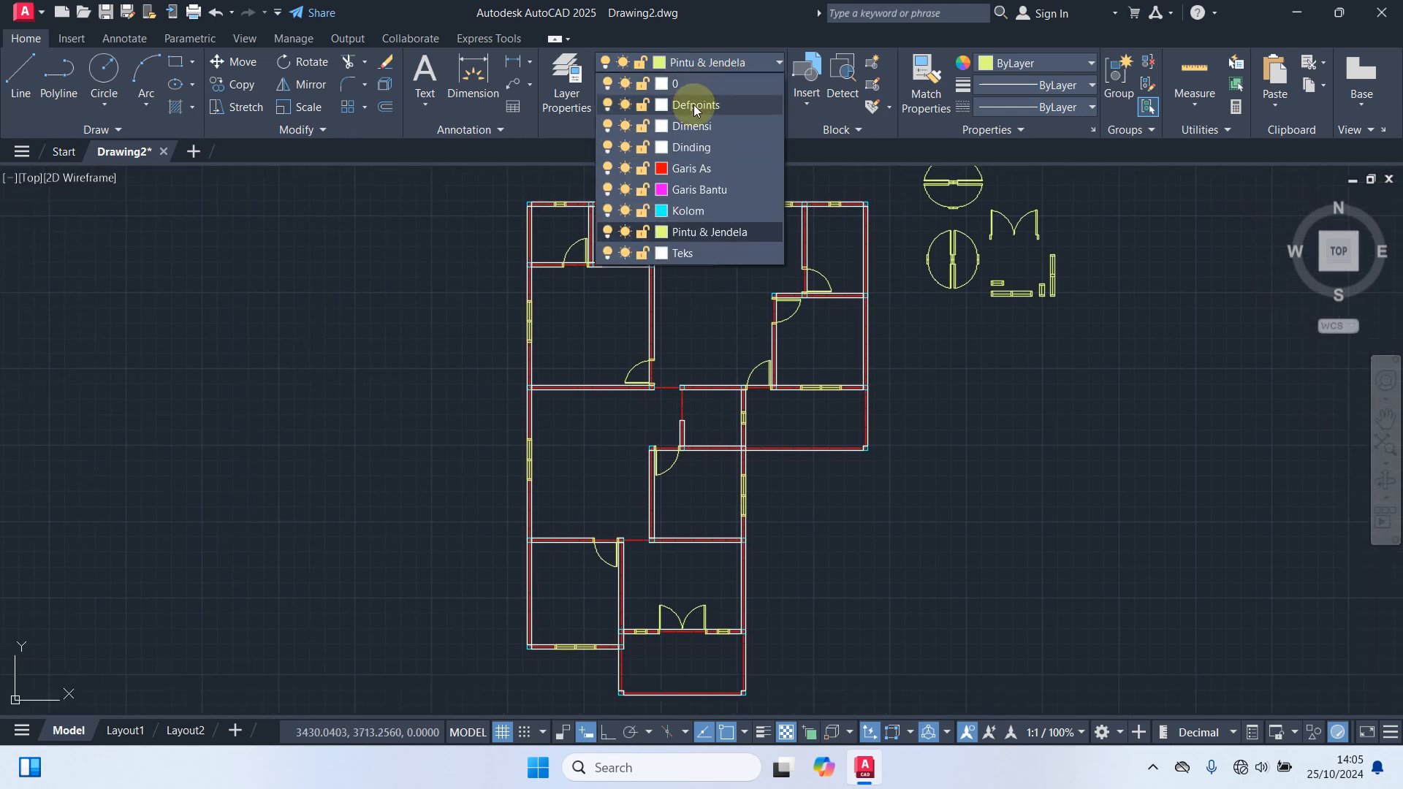
left_click(714, 191)
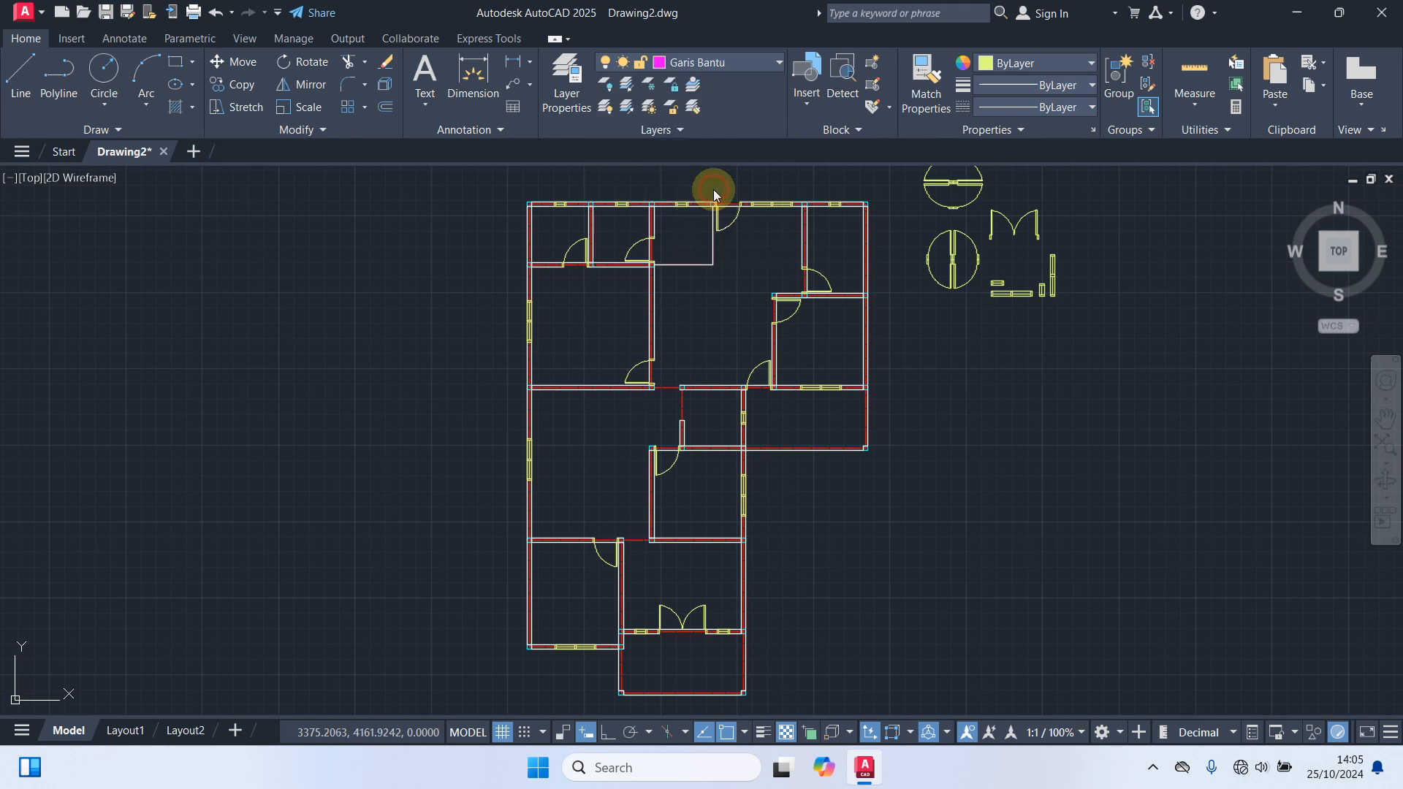
left_click(1121, 335)
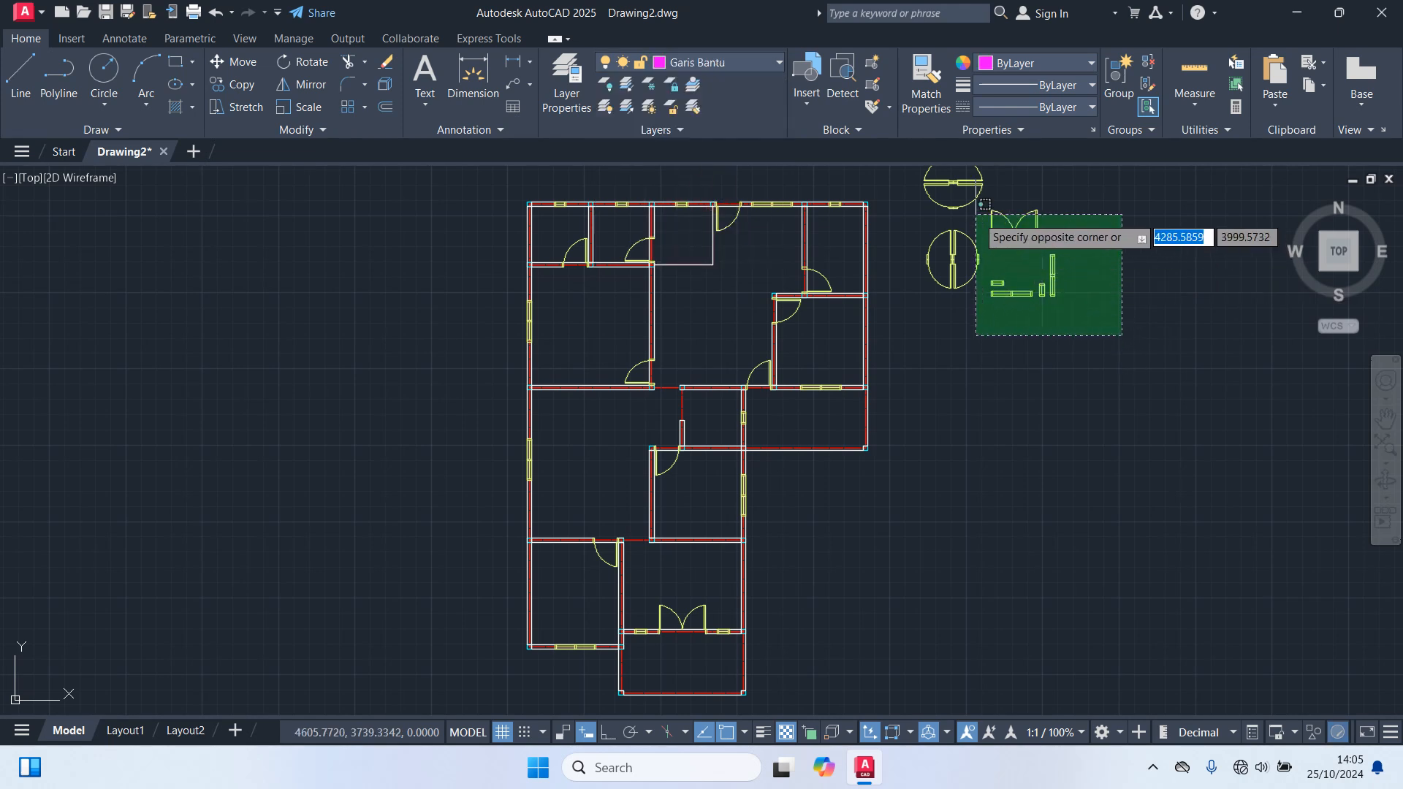
left_click(919, 169)
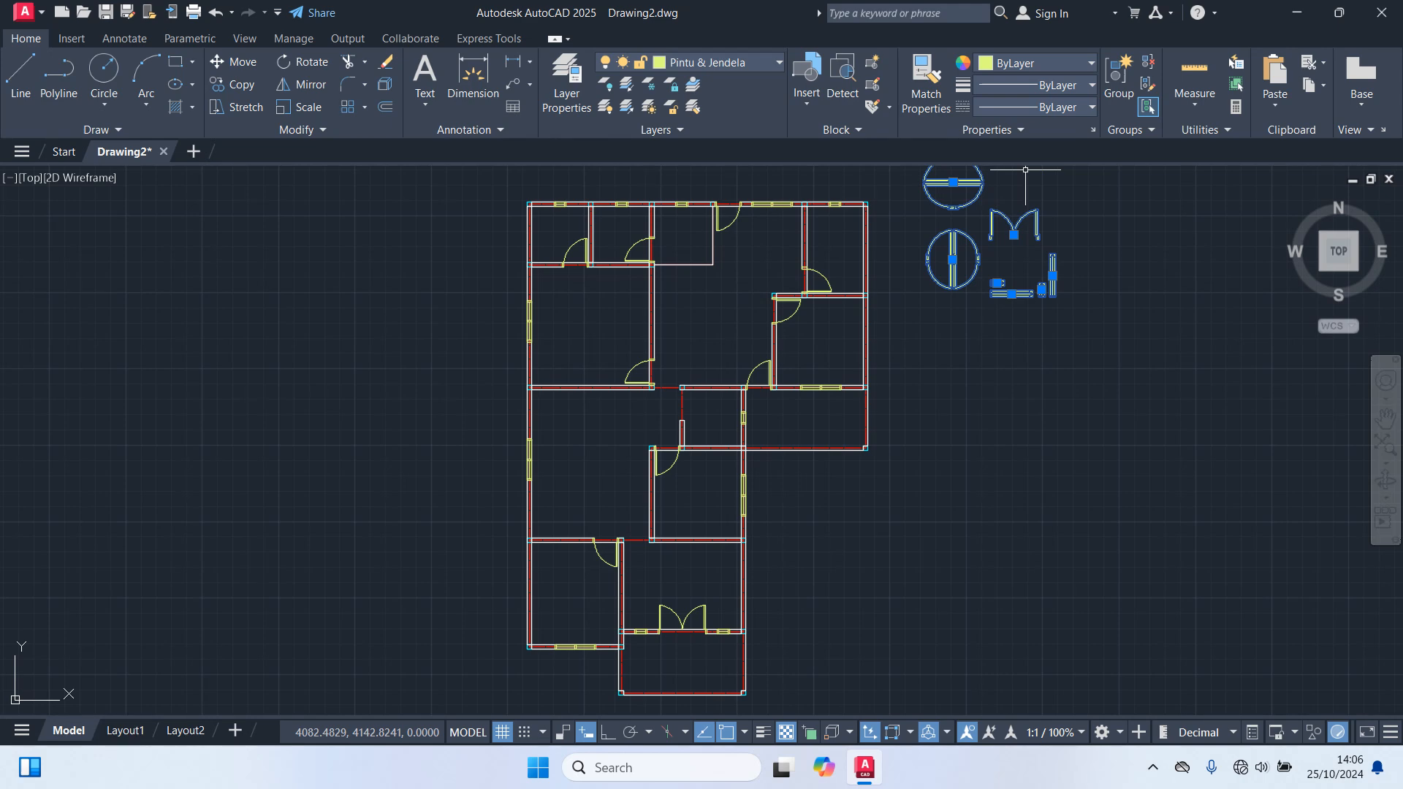
key("Delete")
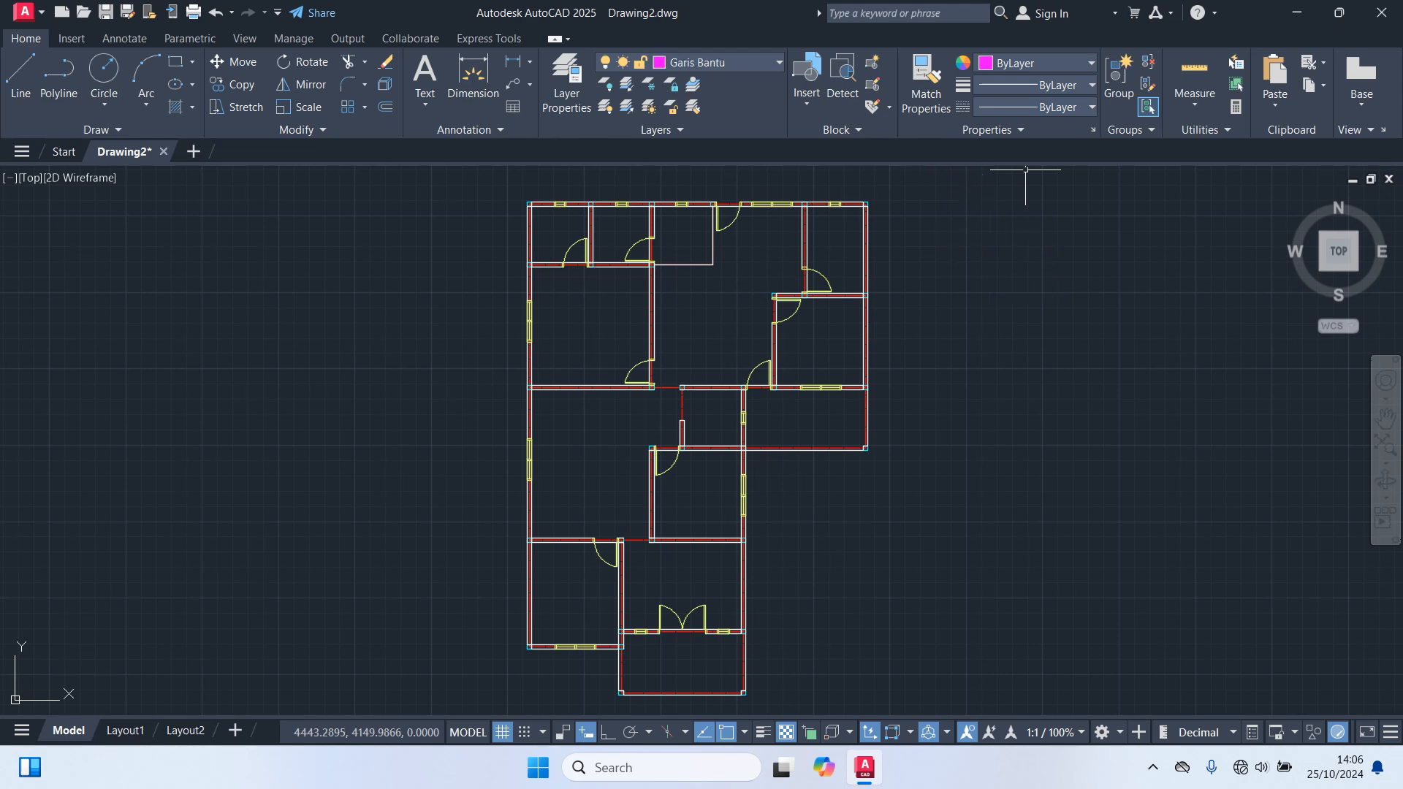
middle_click_drag(481, 205, 505, 374)
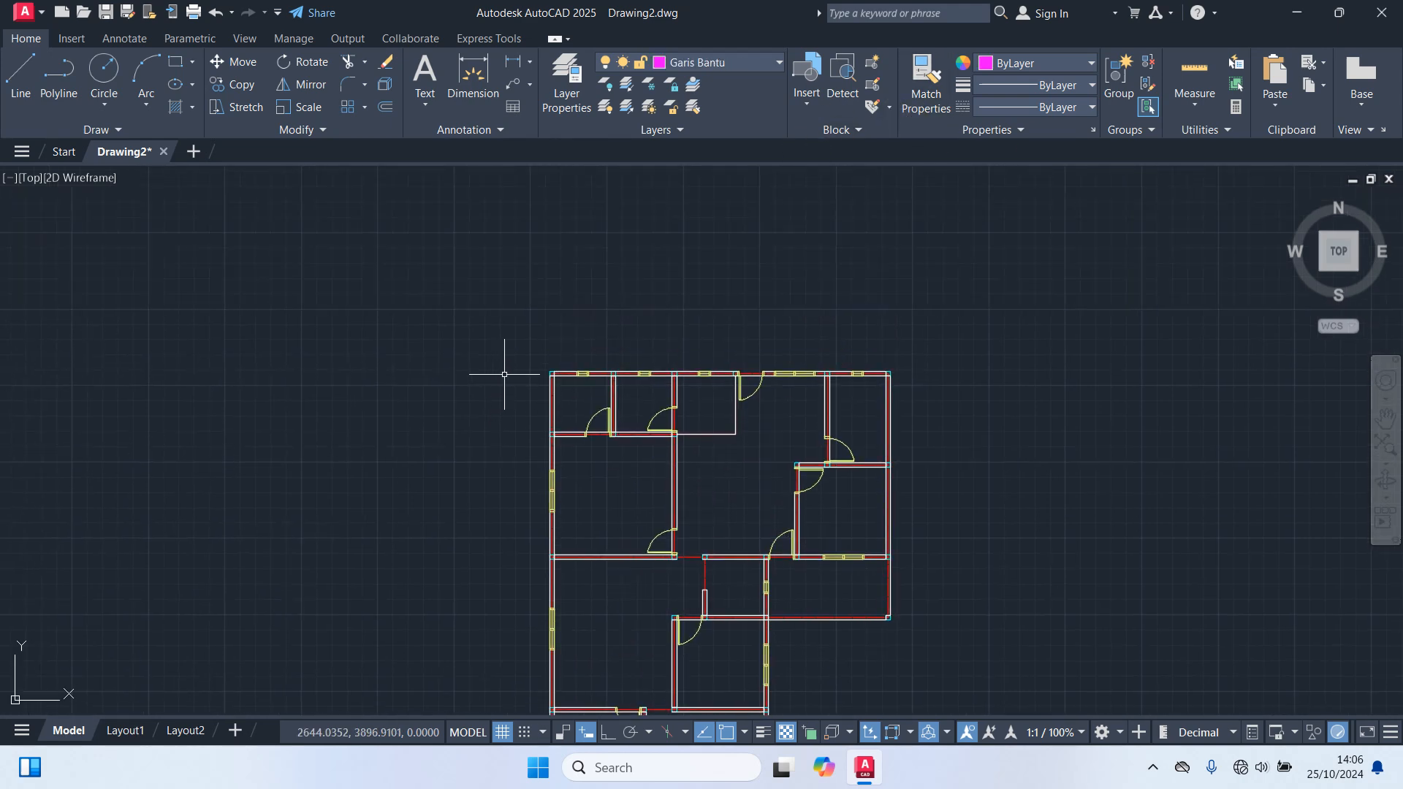
Step: Draw two 50-unit guide lines from the axis intersection at the plan's top-left corner, one upward and one leftward
scroll(504, 374, "up", 6)
type("l")
key("Return")
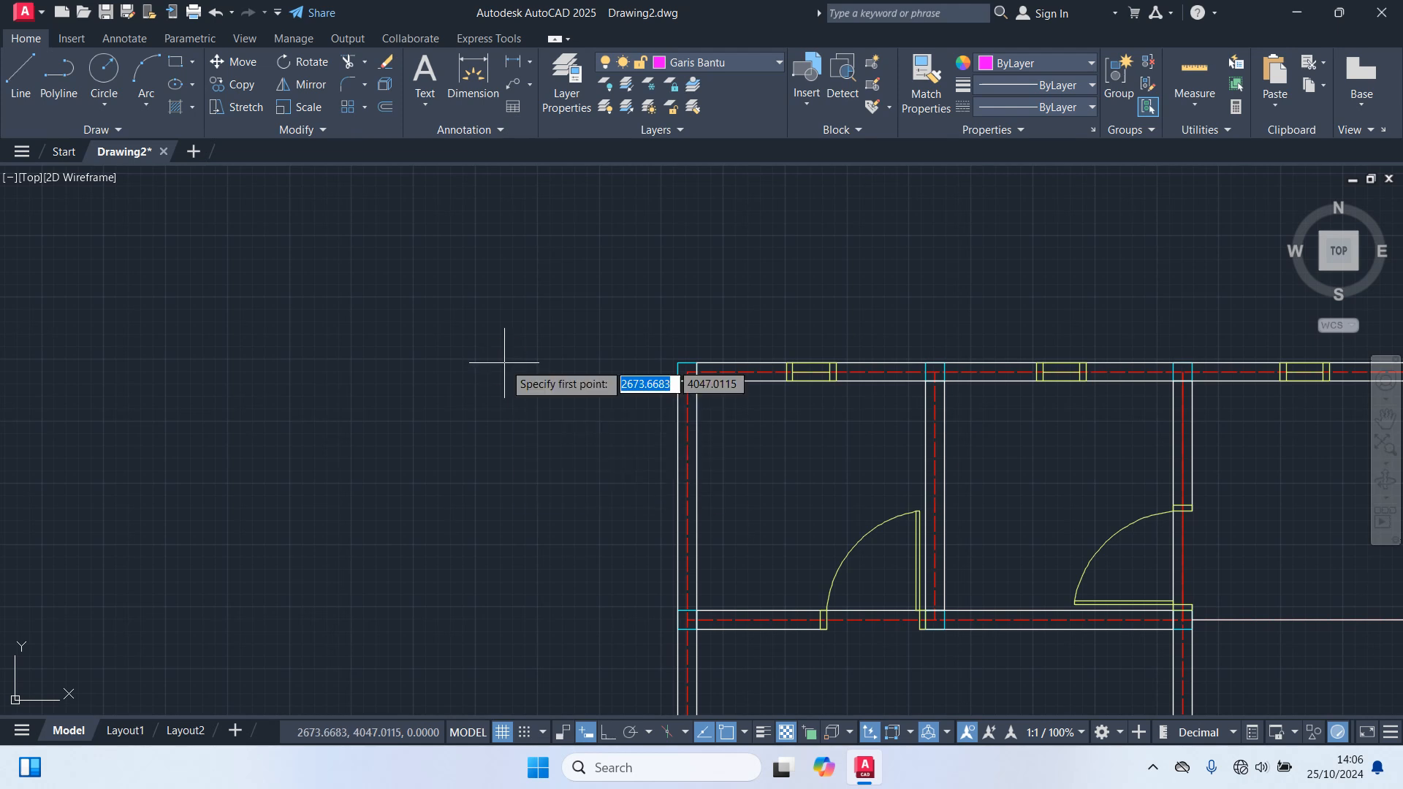
scroll(803, 374, "up", 4)
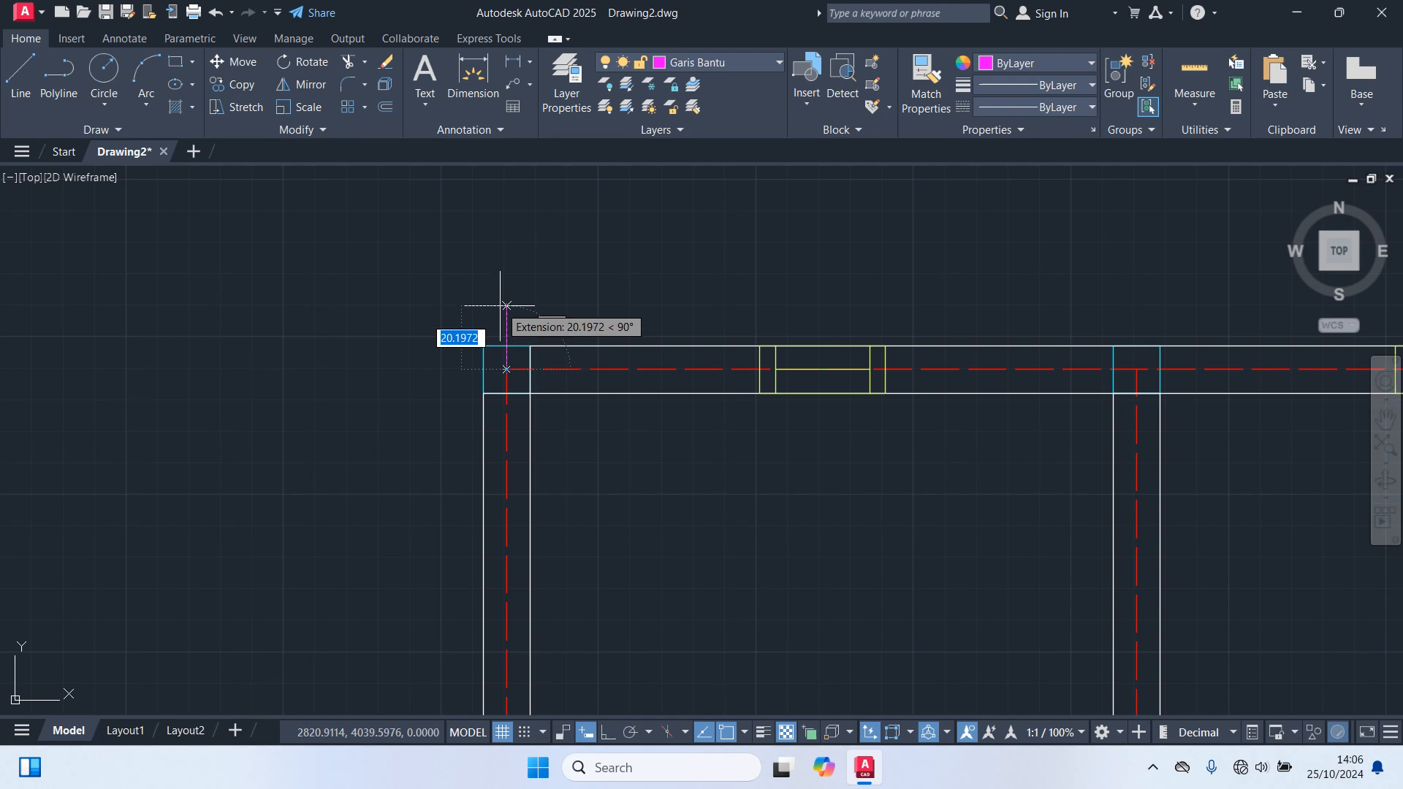
type("50")
key("Return")
key("Return")
key("Return")
left_click(506, 369)
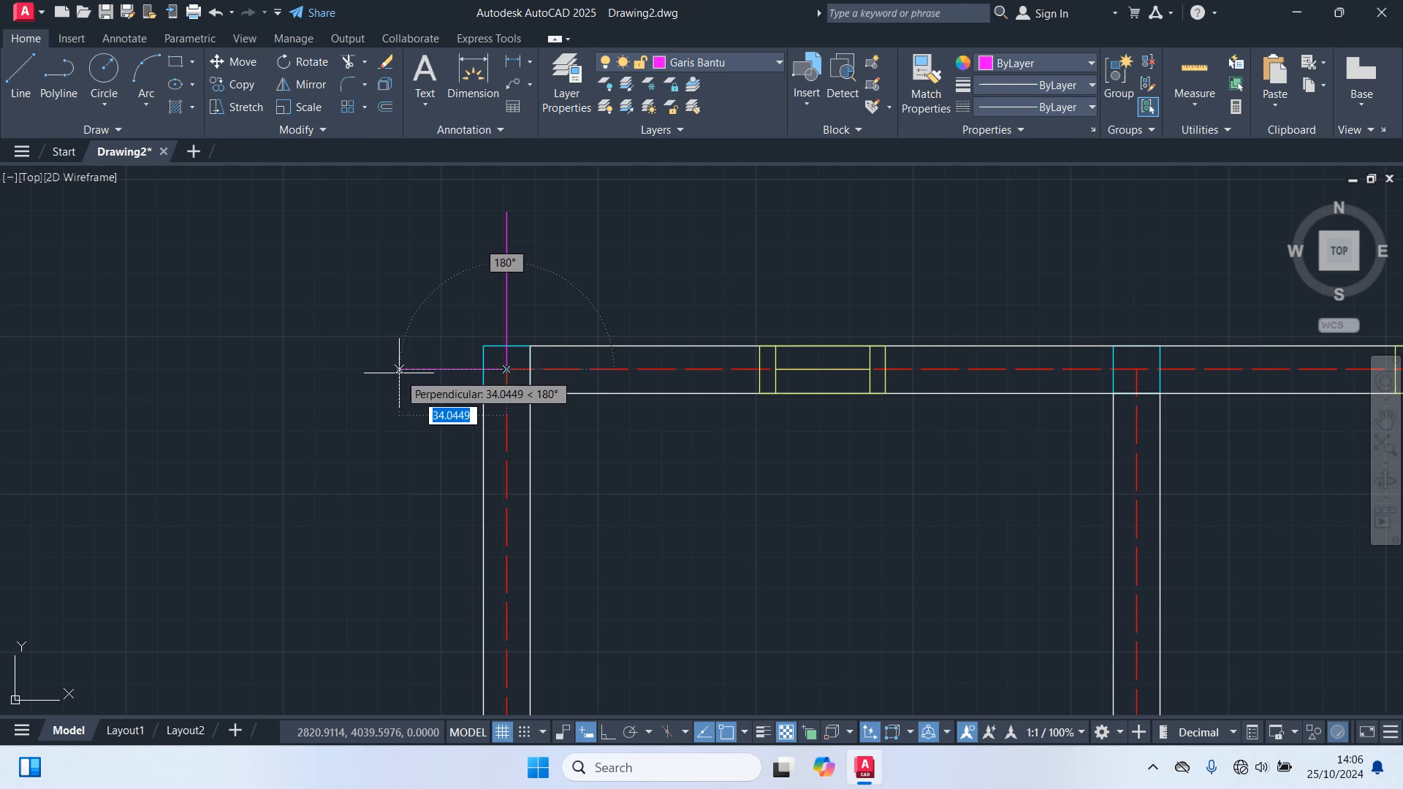
type("50")
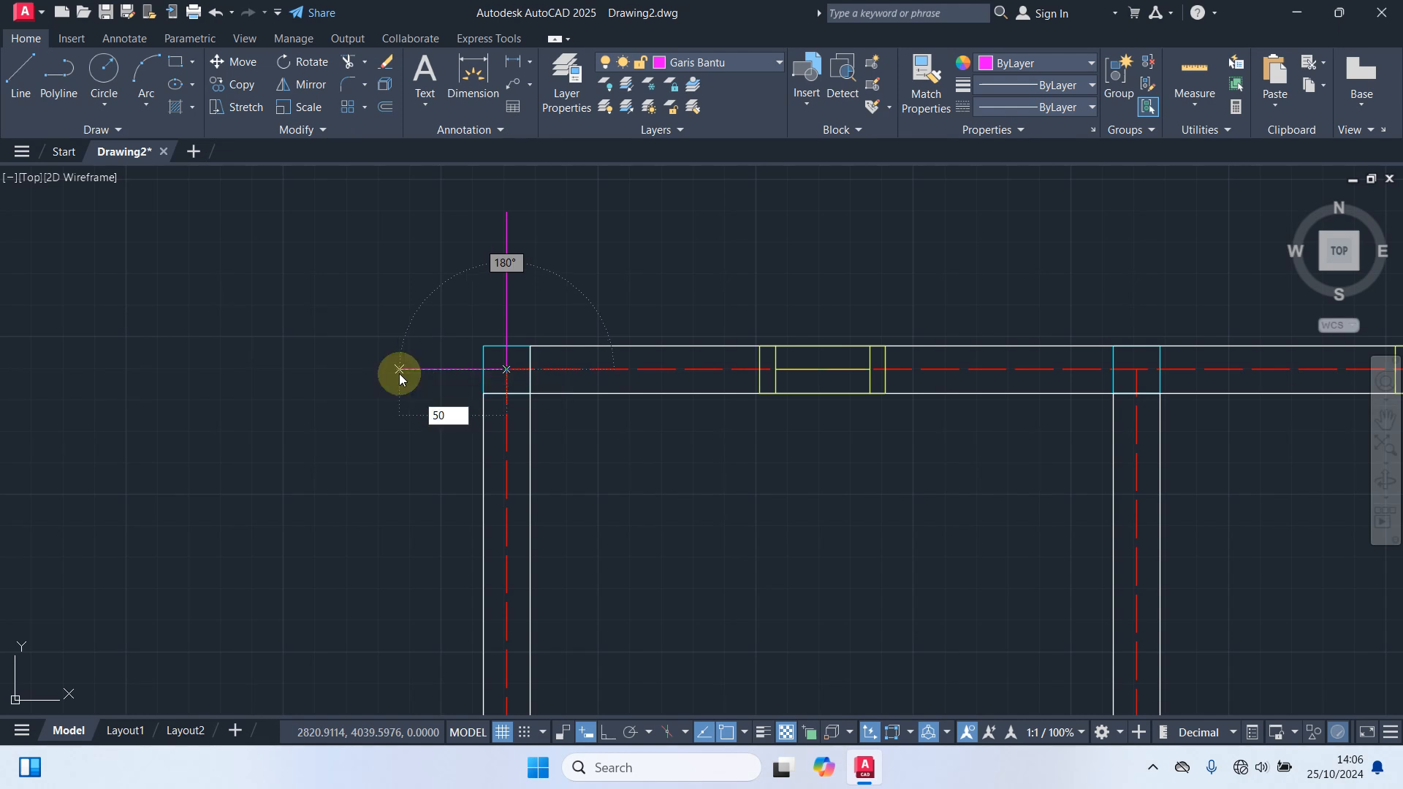
key("Return")
Step: Draw a 50-unit guide line upward and a matching one rightward from the axis intersection at the plan's top-right corner
scroll(391, 417, "down", 3)
middle_click_drag(974, 389, 251, 385)
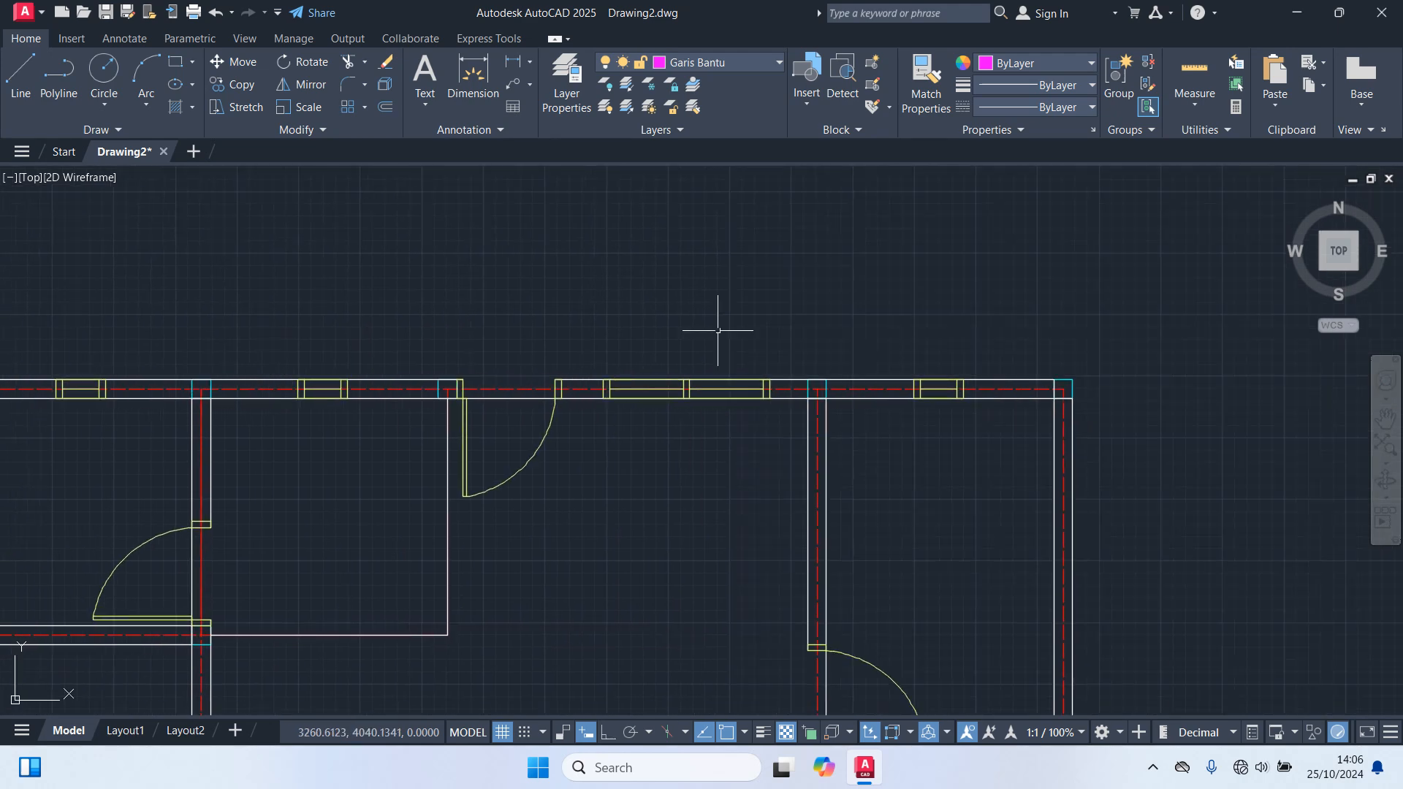
scroll(1124, 404, "up", 4)
key("Return")
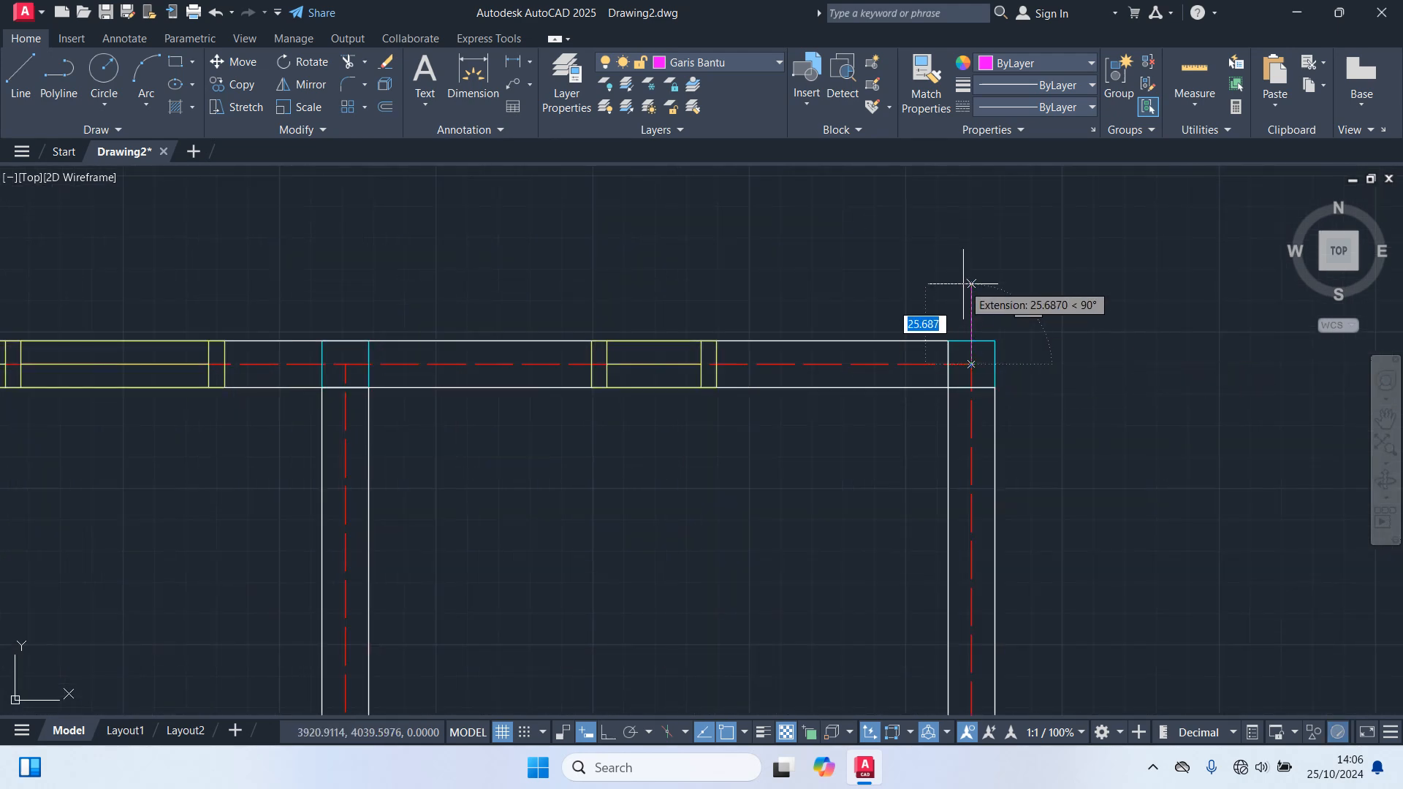
type("50")
key("Return")
key("Return")
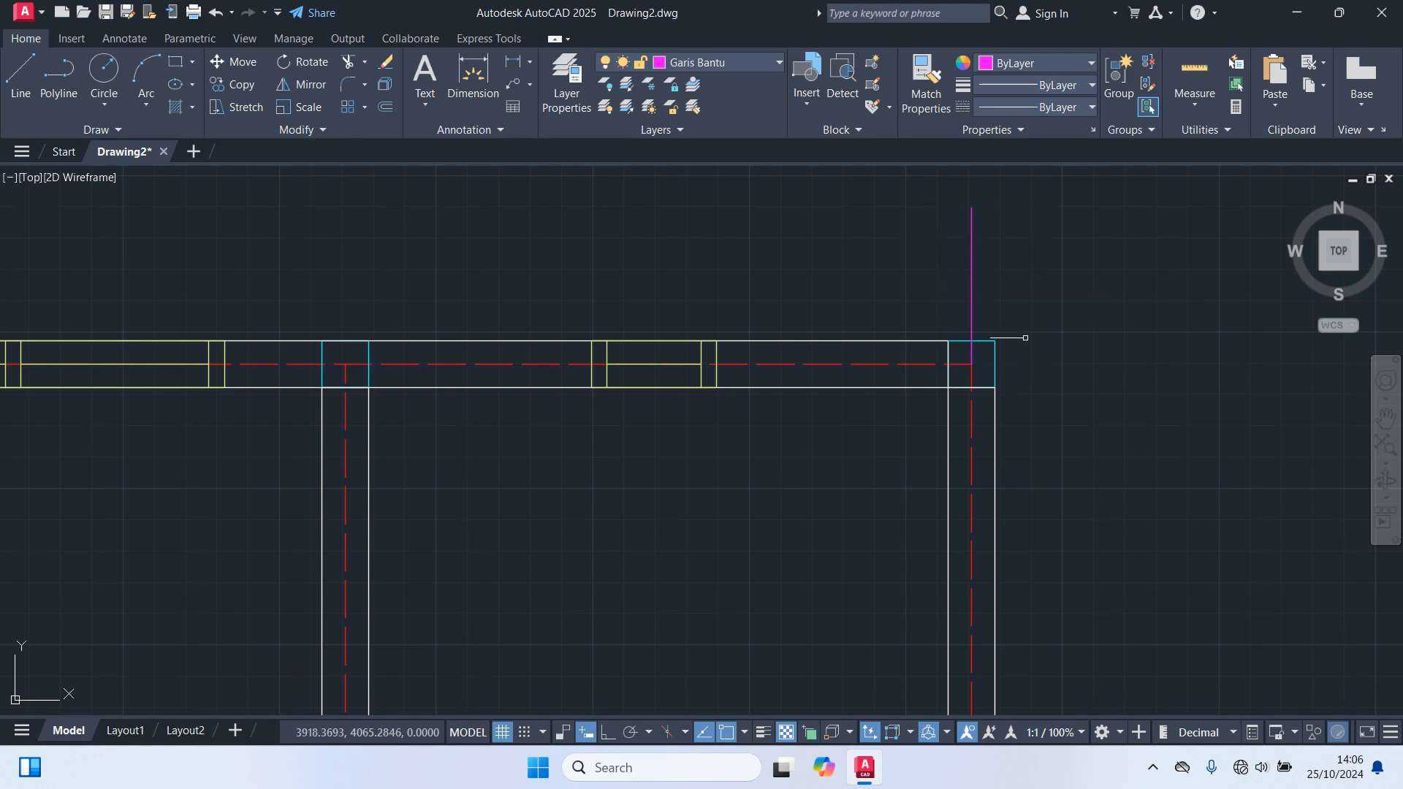
key("Return")
left_click(972, 364)
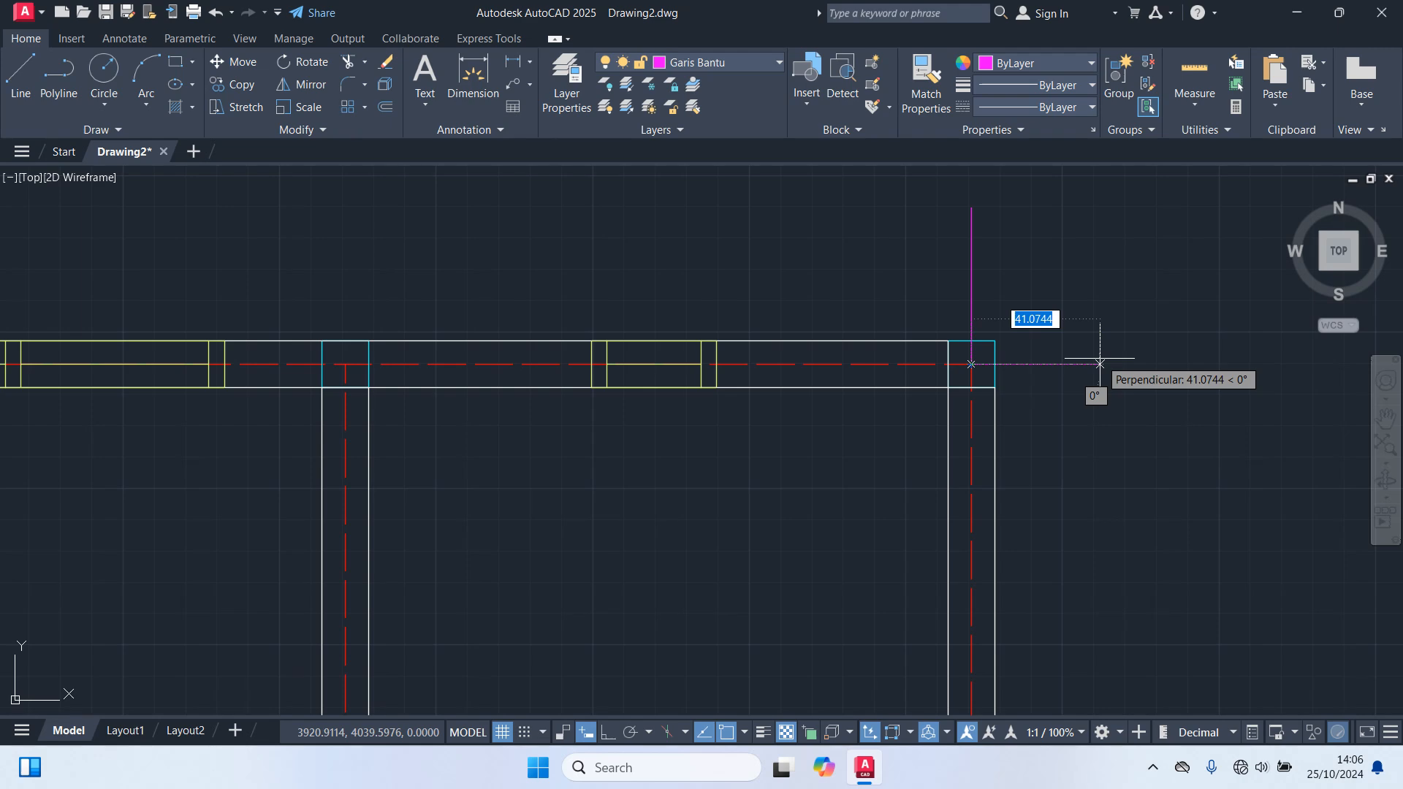
type("5")
key("Return")
key("Return")
Step: Draw two 50-unit guide lines from the axis intersection at the terrace's bottom-right corner, one downward and one rightward
scroll(1095, 369, "down", 3)
middle_click_drag(1126, 552, 1141, 77)
scroll(1134, 245, "down", 2)
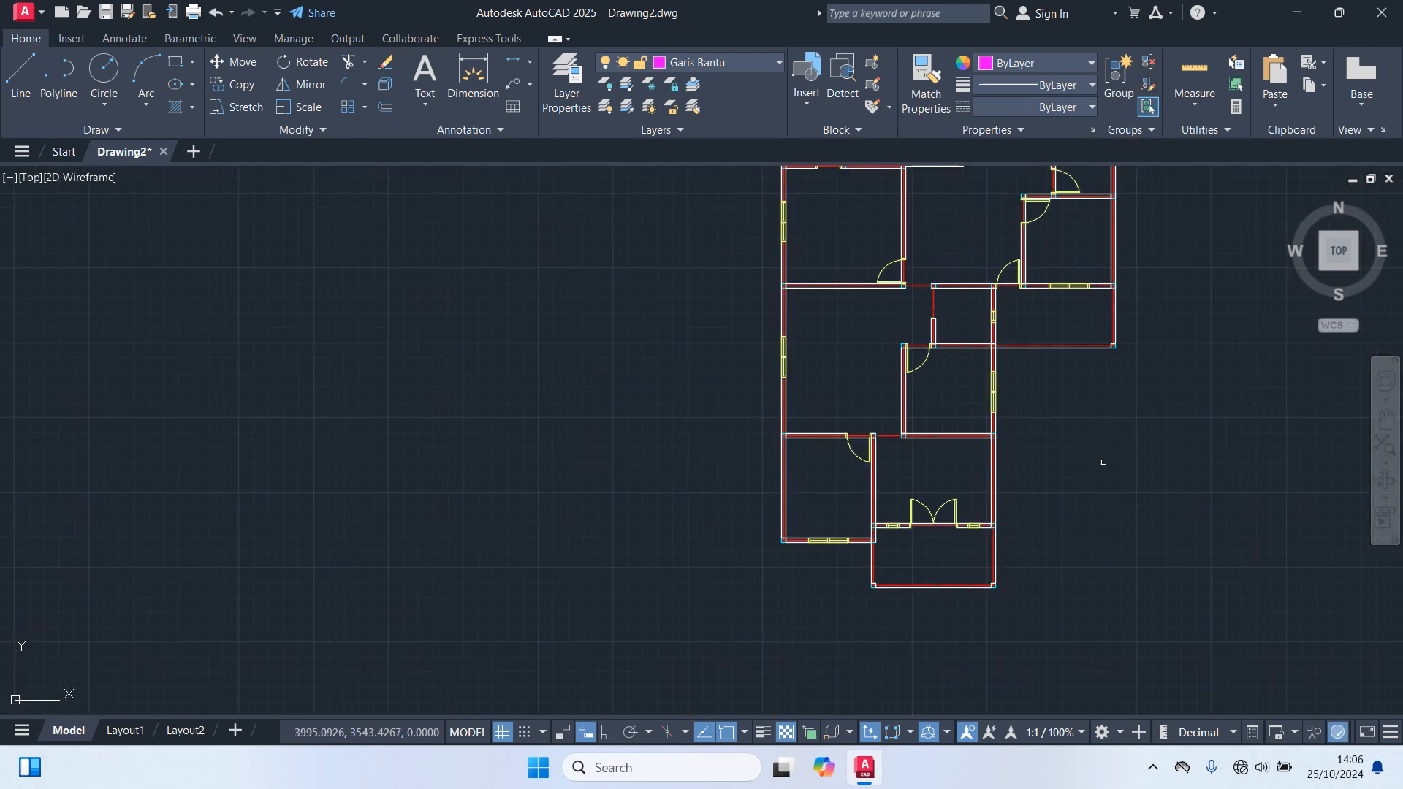
middle_click_drag(1054, 574, 1083, 511)
scroll(1030, 504, "up", 6)
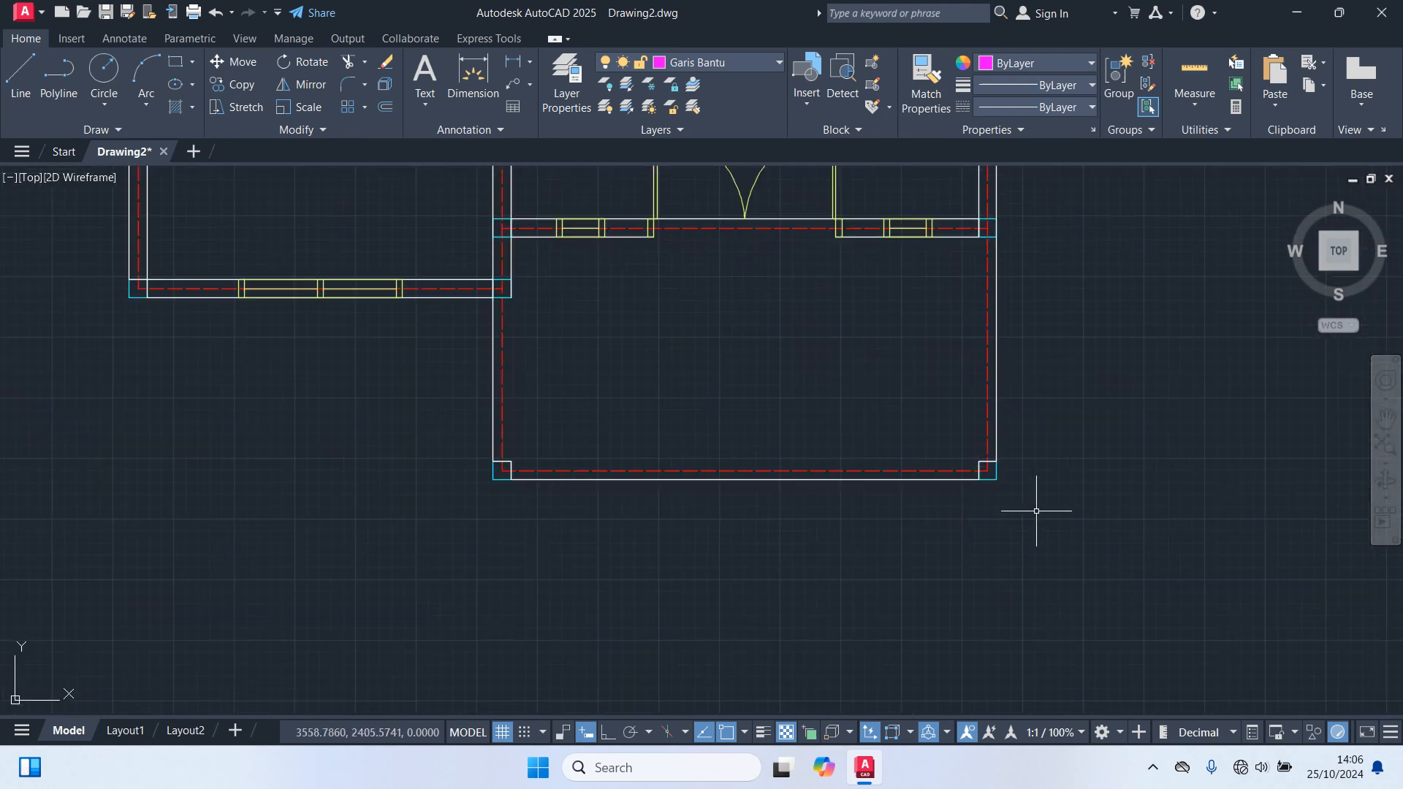
scroll(1006, 485, "up", 3)
key("Return")
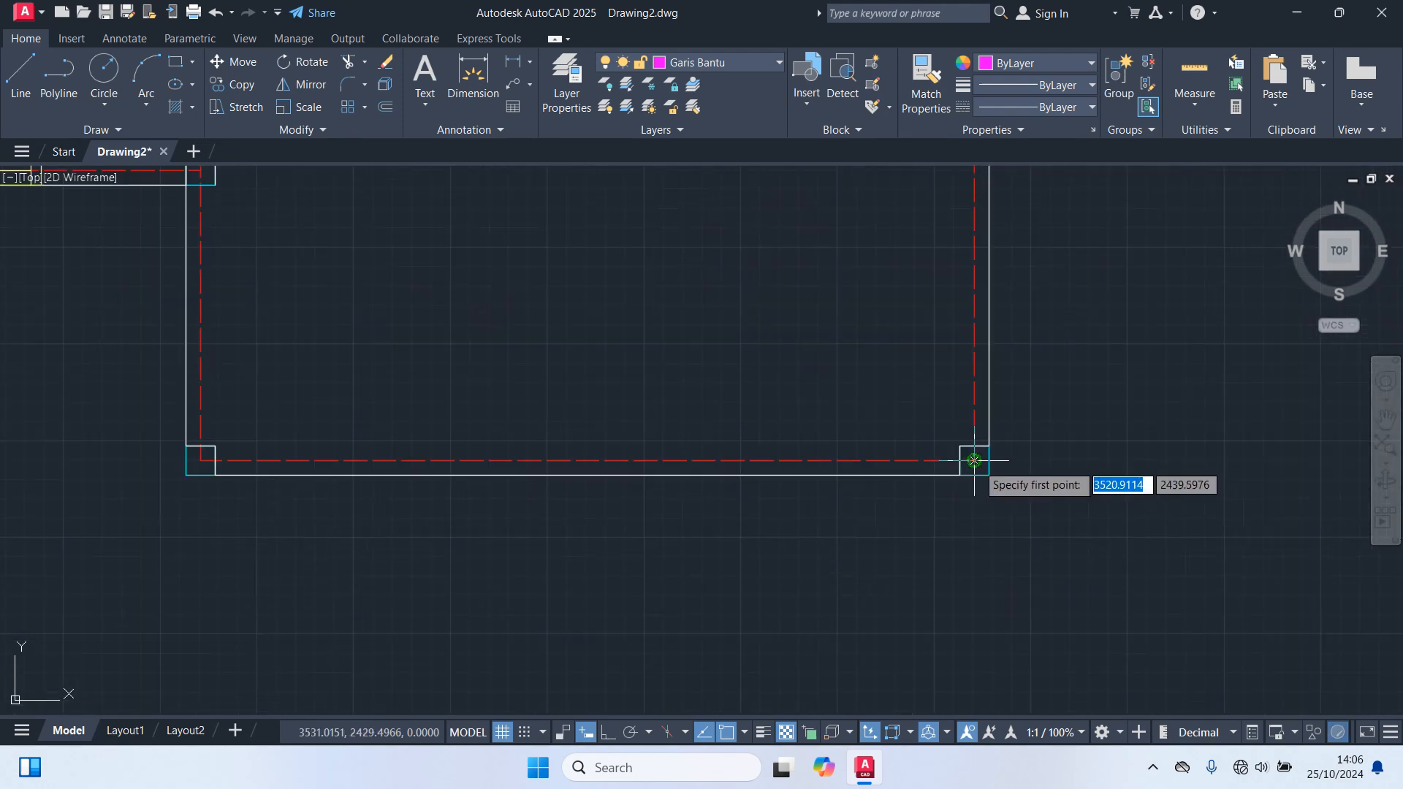
left_click(974, 483)
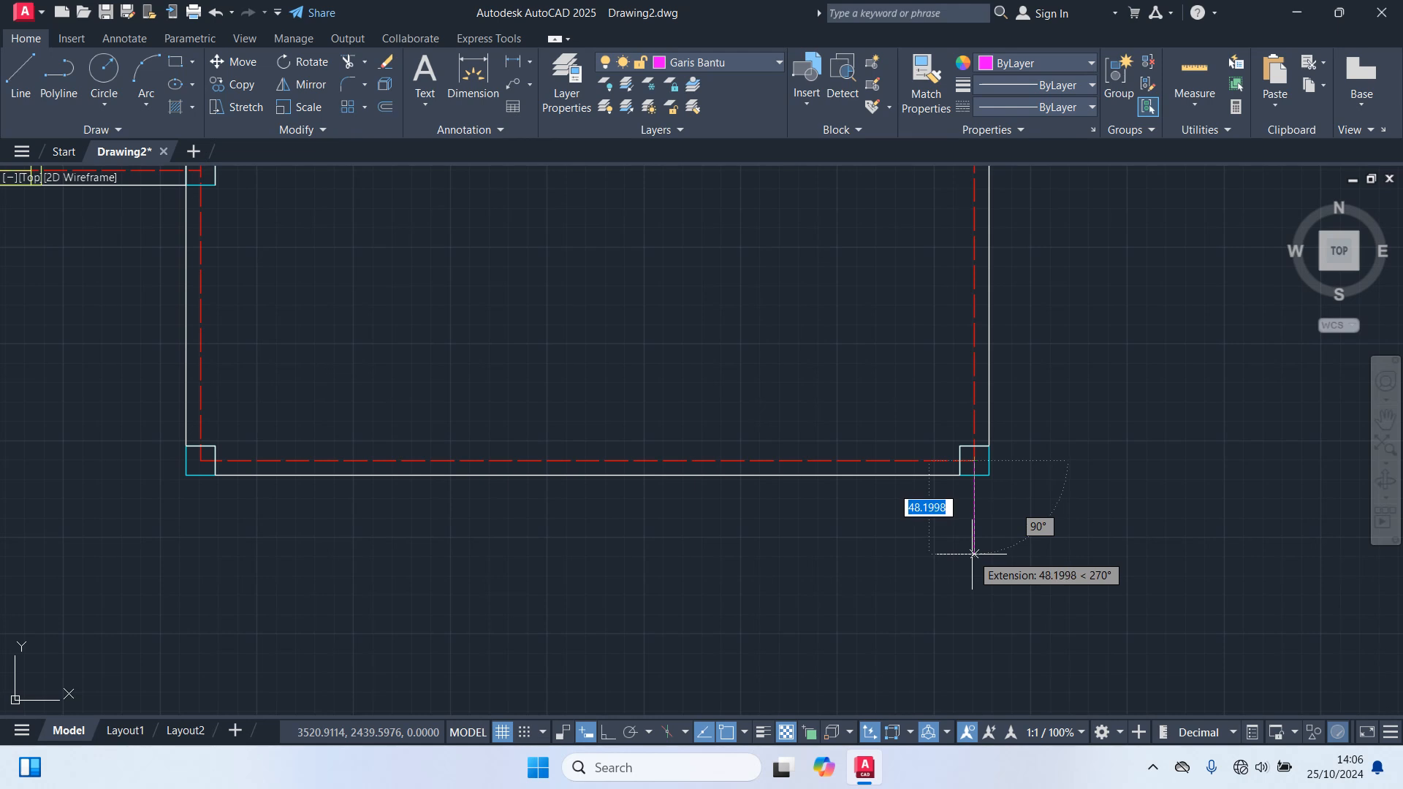
type("50")
key("Return")
key("Return")
key("Return")
left_click(974, 461)
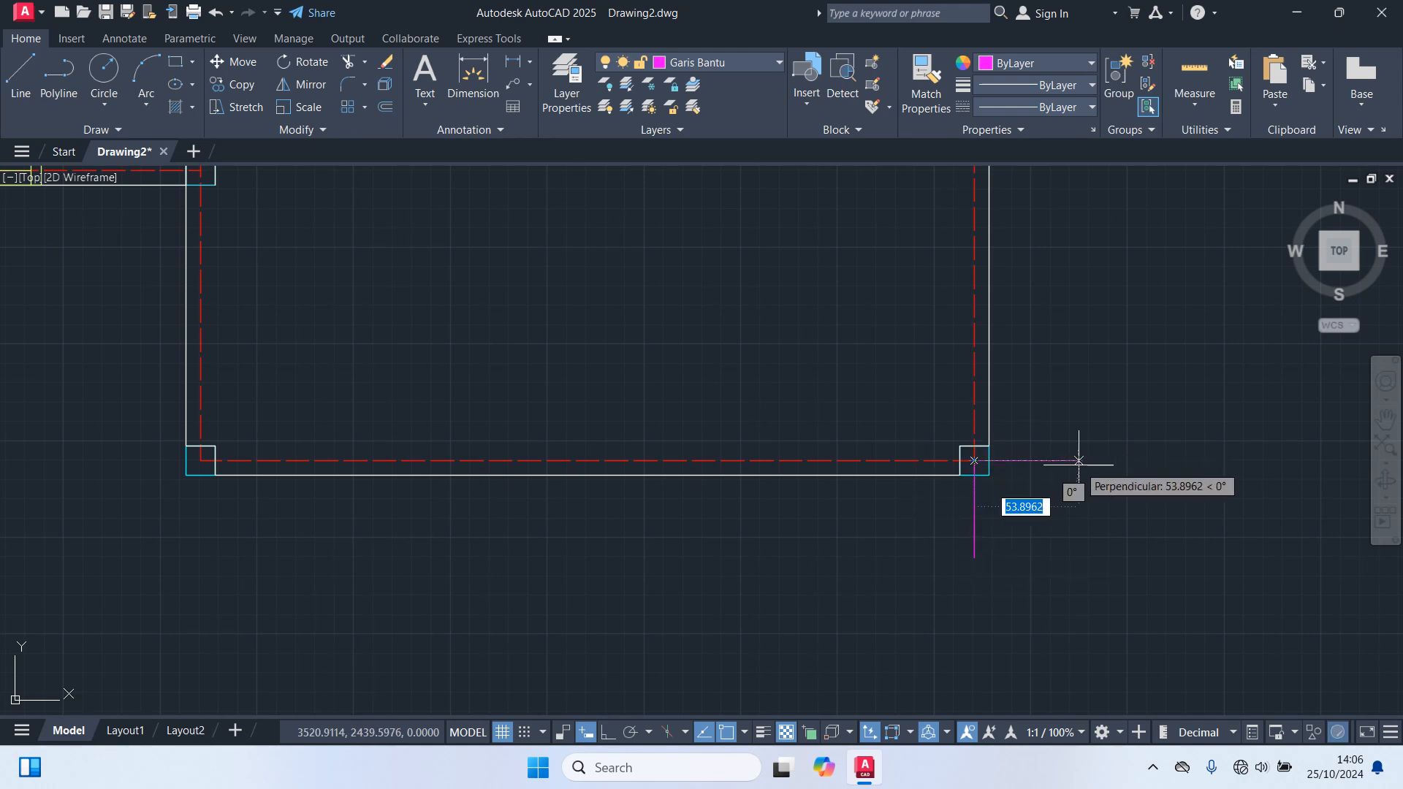
type("50")
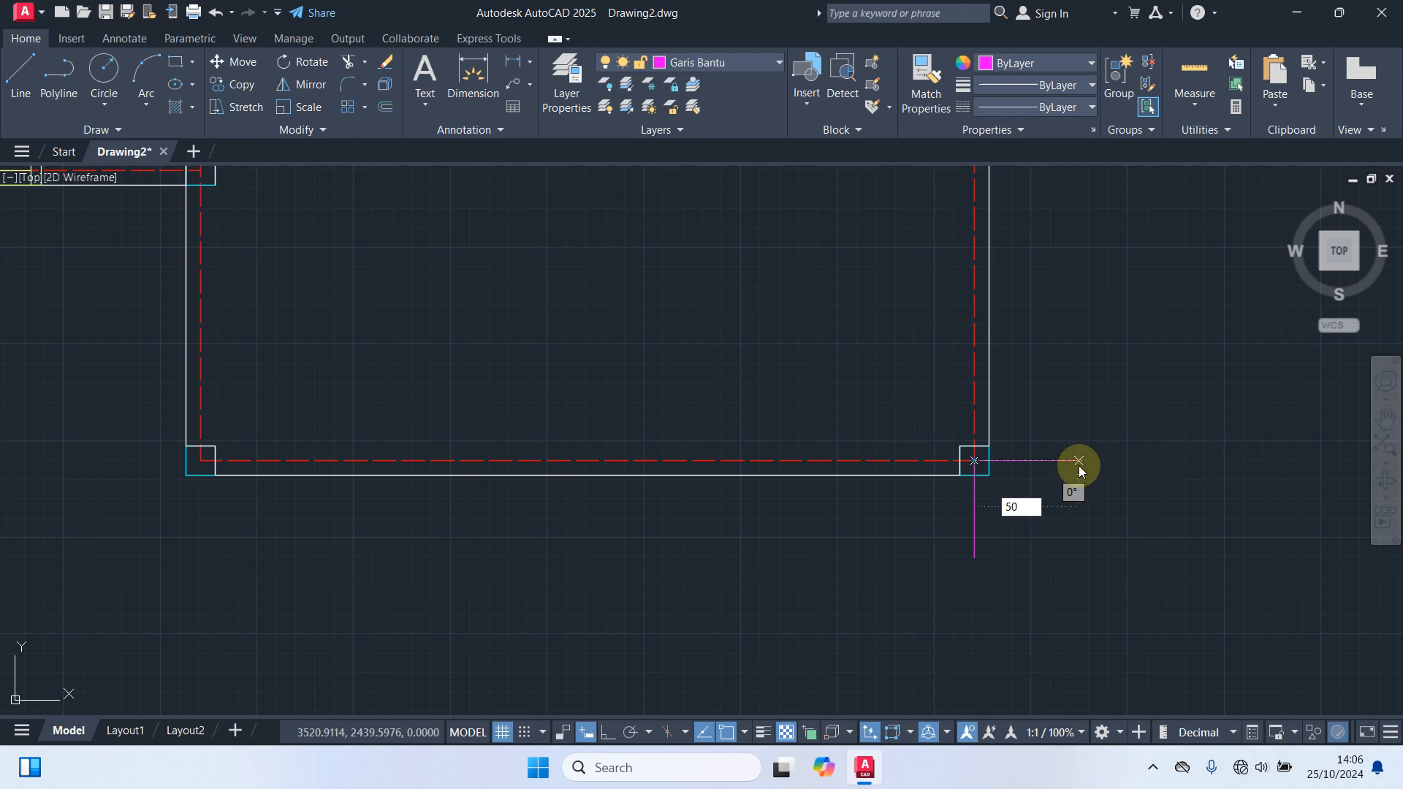
key("Return")
key("Return")
Step: Draw two 50-unit guide lines from the axis intersection at the terrace's bottom-left corner, one downward and one leftward
middle_click_drag(314, 517, 1014, 392)
key("Return")
left_click(900, 335)
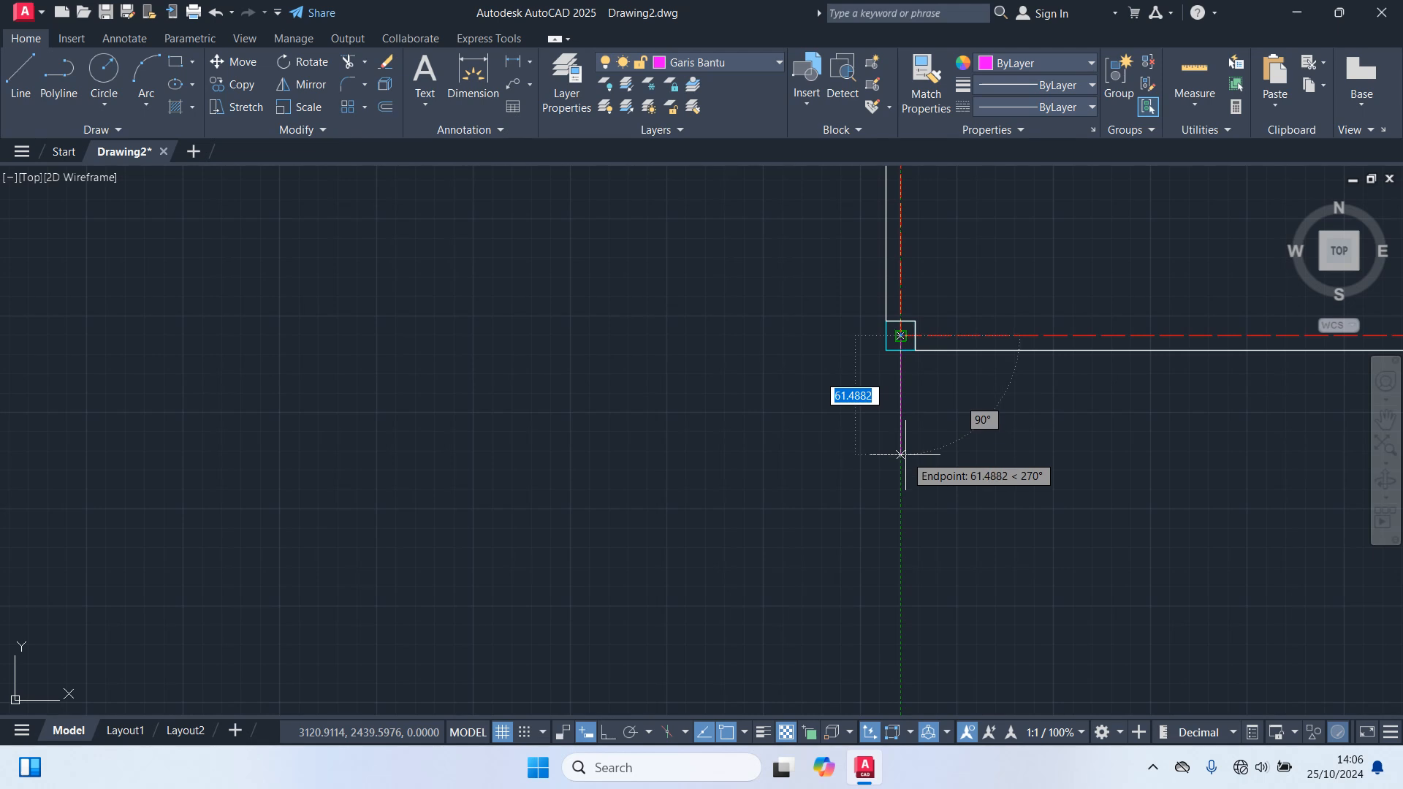
type("50")
key("Return")
key("Return")
key("Return")
left_click(900, 335)
type("50")
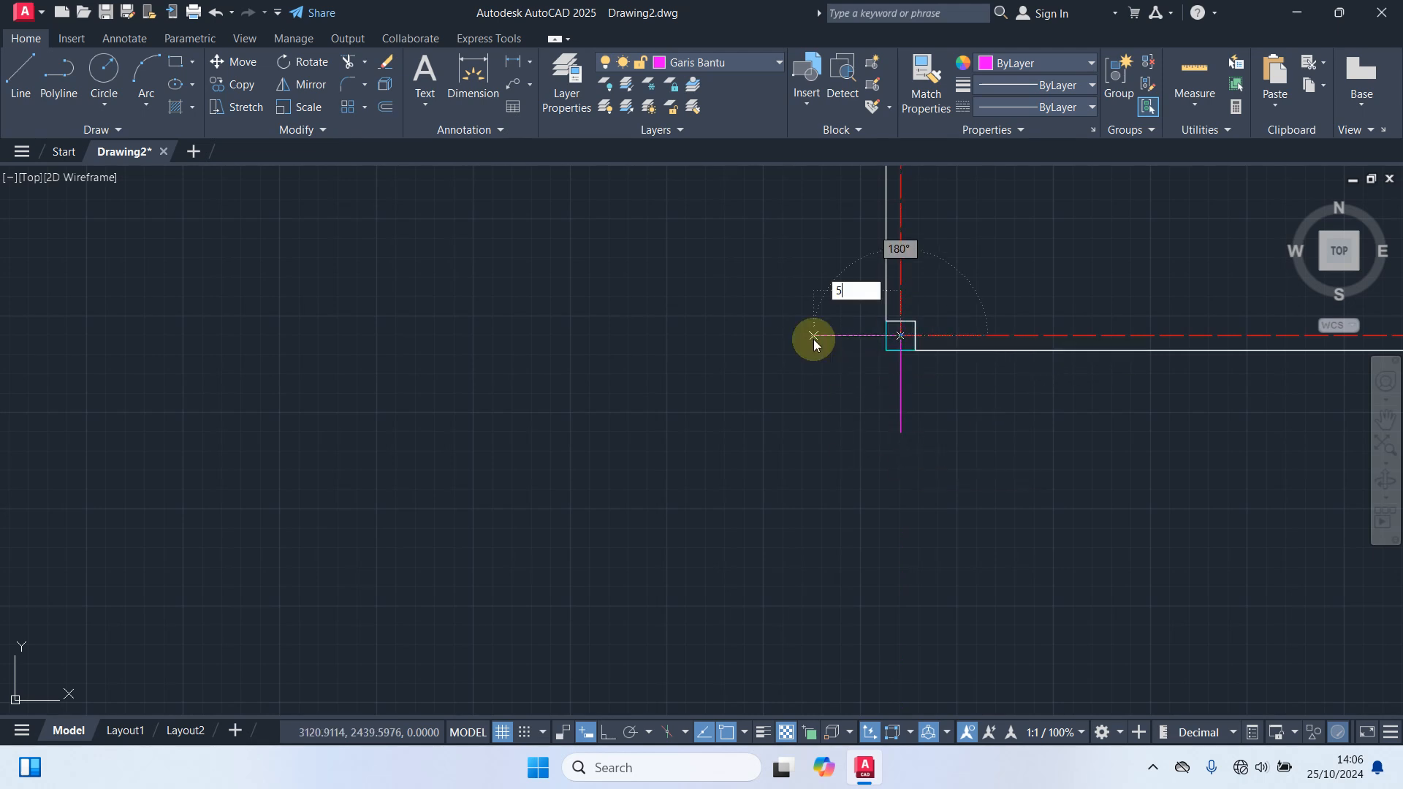
key("Return")
key("Return")
Step: Draw a long vertical guide line down from the bottom-left room's lower-left axis corner to well below the terrace
scroll(808, 422, "down", 2)
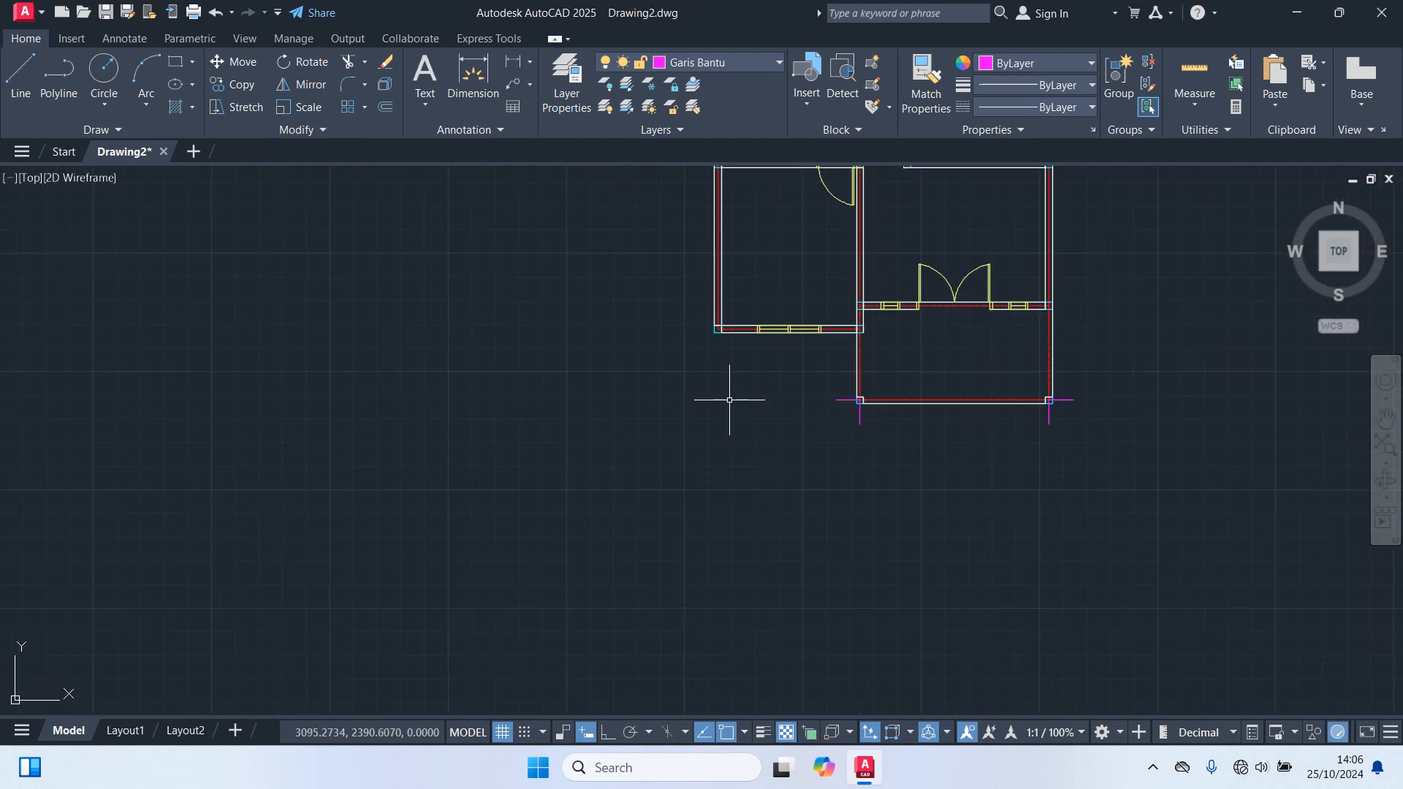
type("l")
key("Return")
scroll(680, 365, "up", 4)
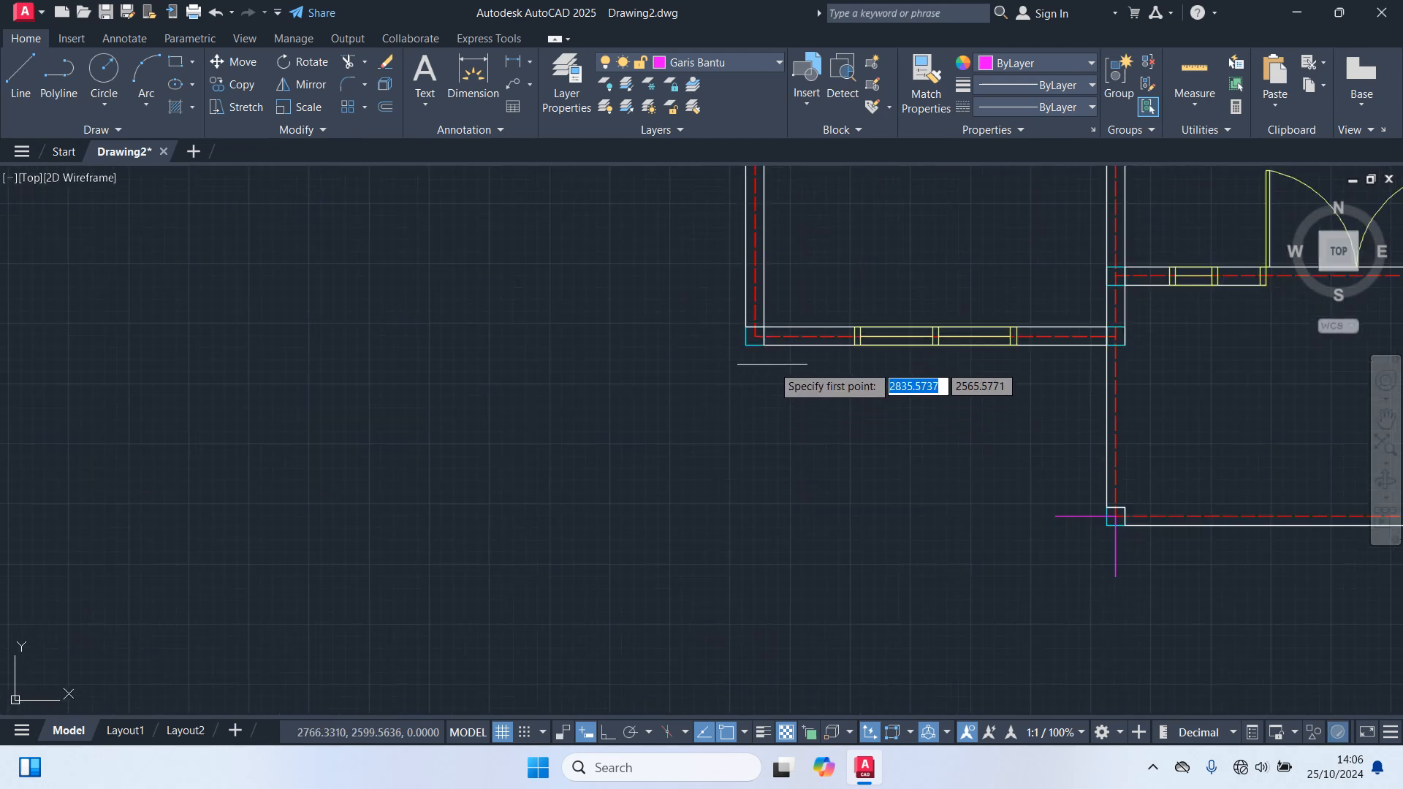
left_click(755, 336)
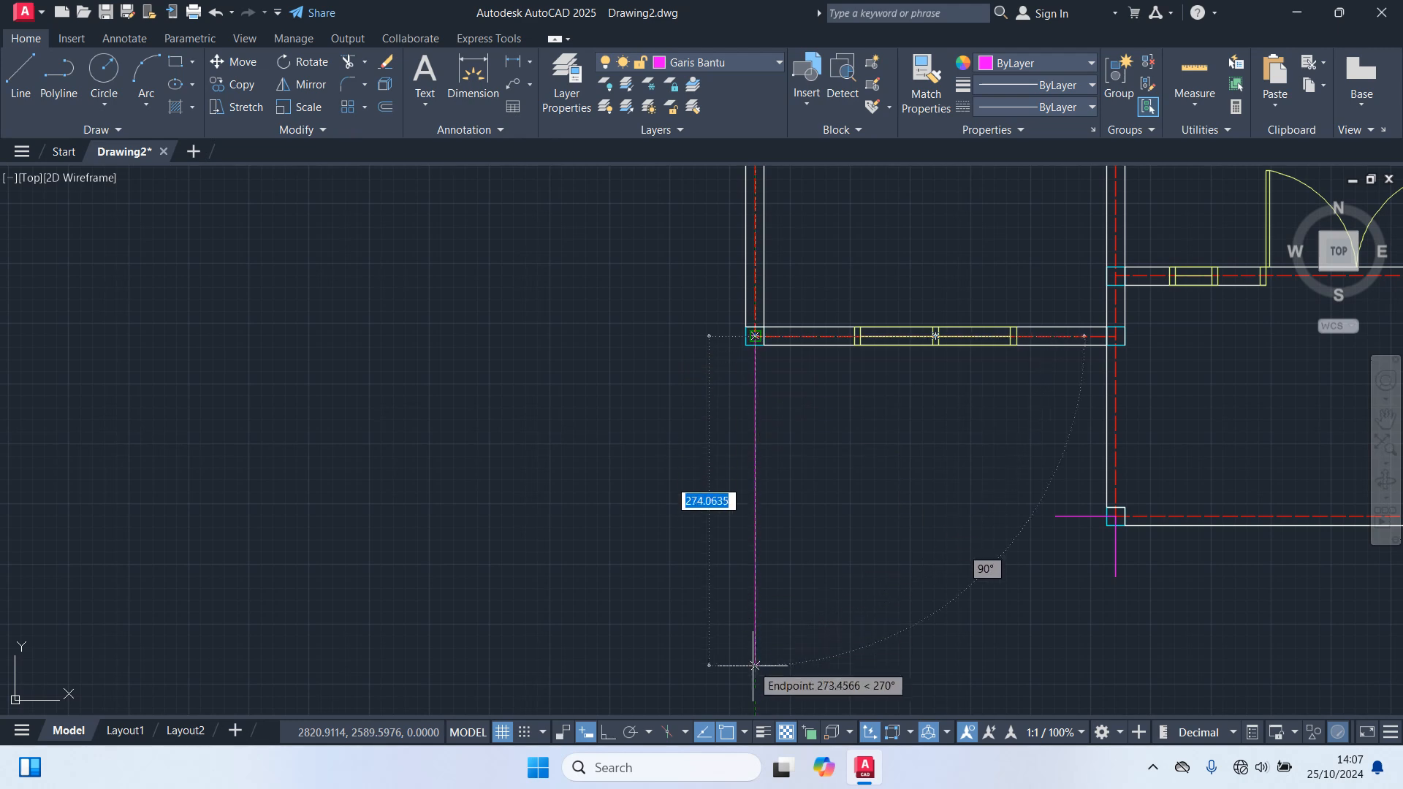
left_click(754, 703)
key("Return")
Step: Draw a long vertical guide line with Ortho down from the right wing's lower-right axis corner to below the terrace level
scroll(1016, 646, "down", 4)
middle_click_drag(1220, 585, 877, 585)
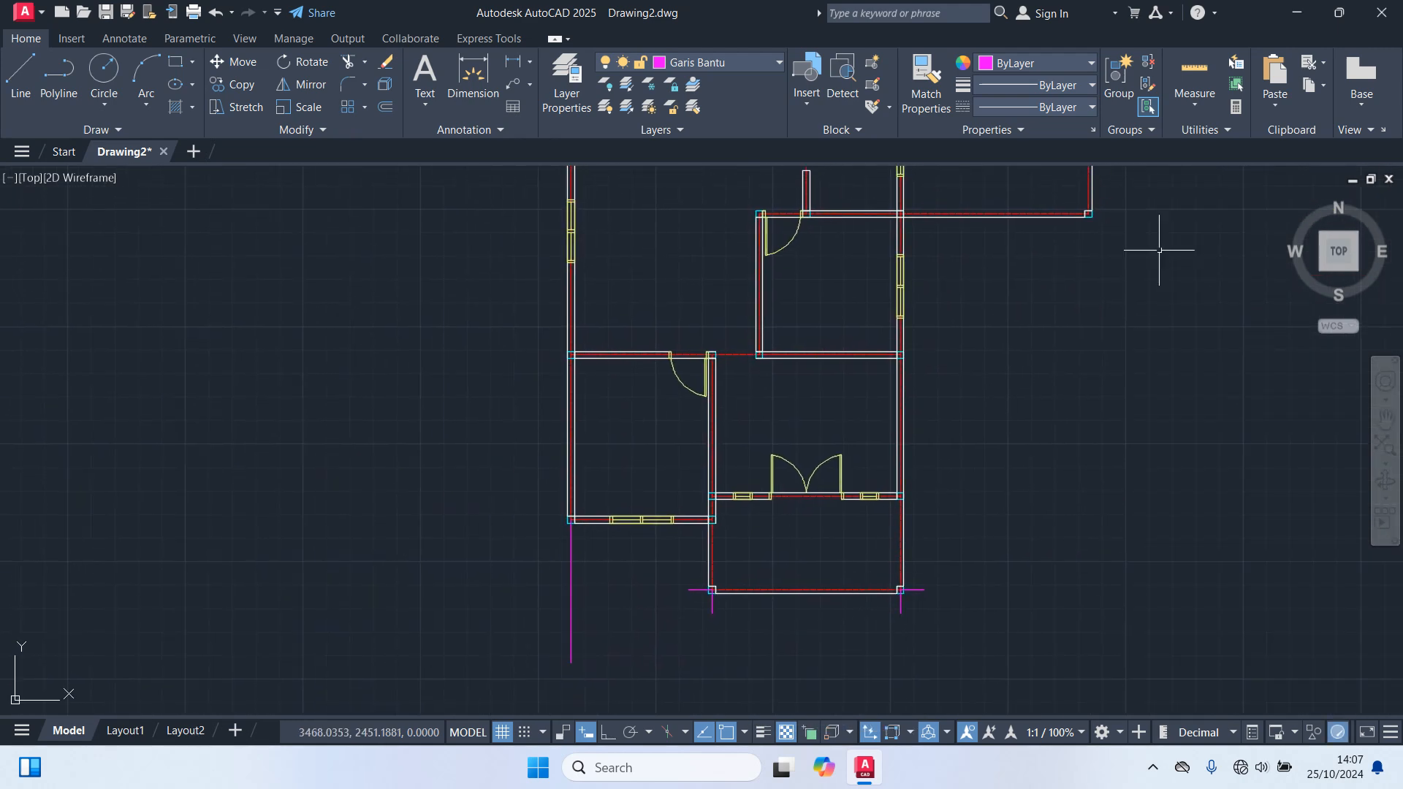
scroll(1097, 215, "up", 5)
scroll(1086, 325, "up", 3)
key("Return")
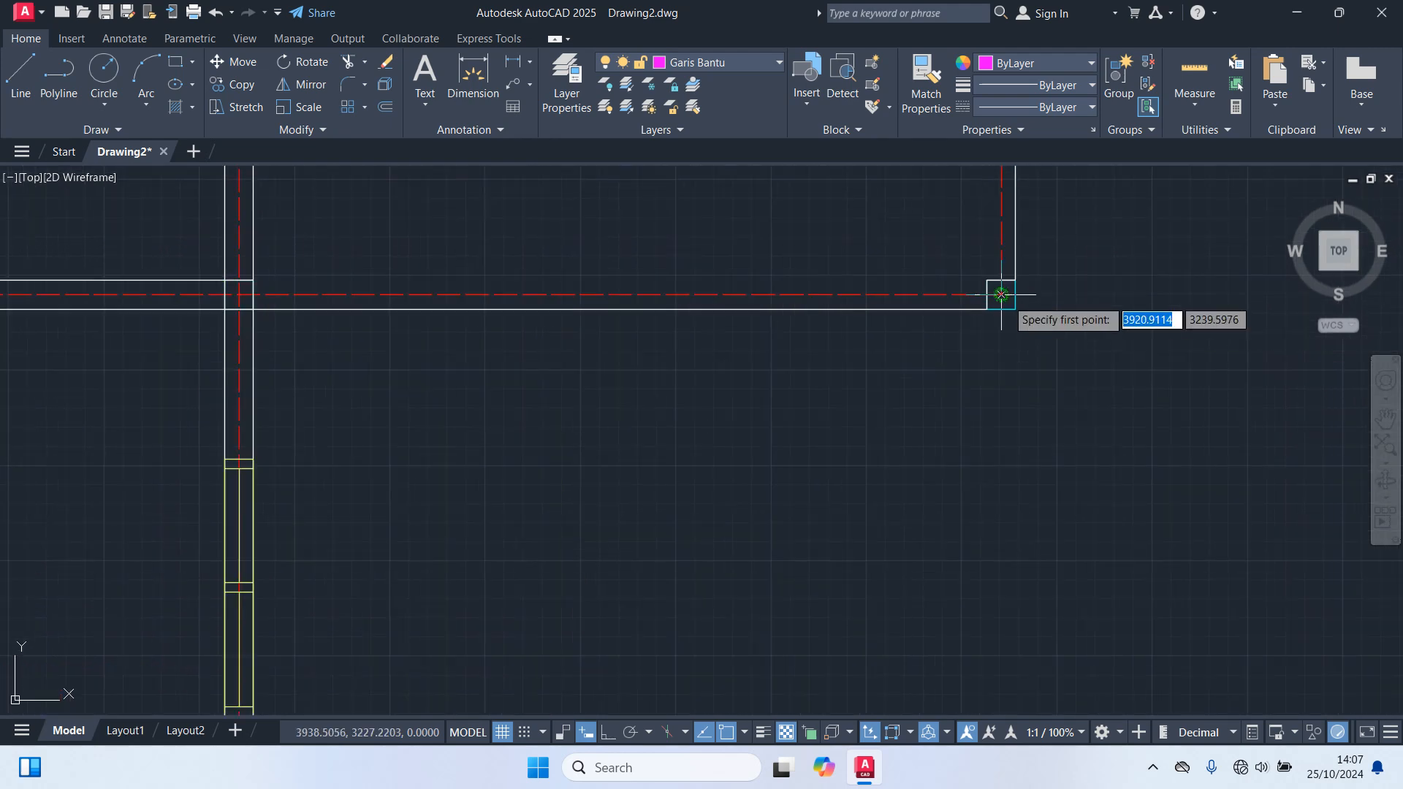
left_click(1000, 295)
scroll(1015, 599, "down", 4)
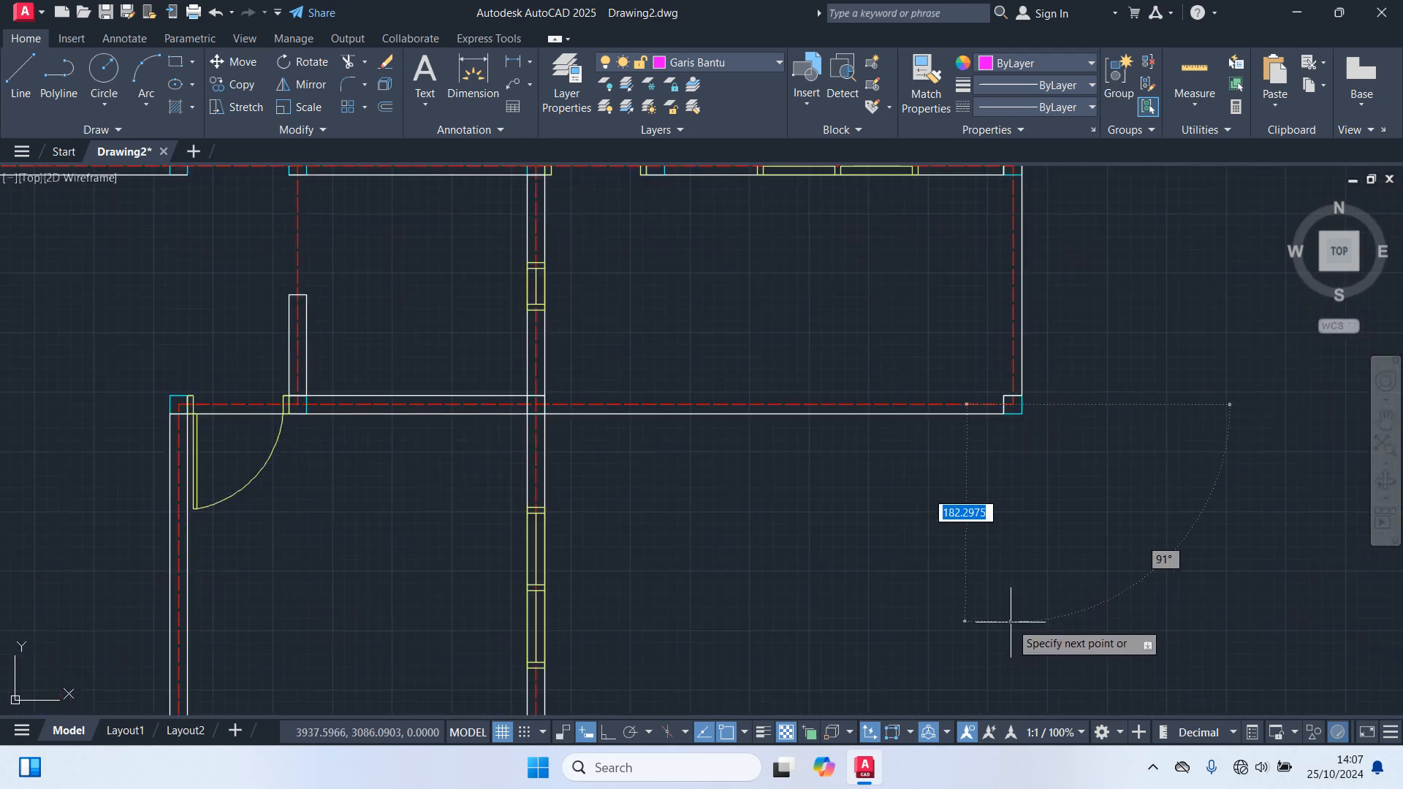
mouse_move(1015, 654)
middle_mouse_down()
mouse_move(1022, 376)
mouse_move(1029, 412)
middle_mouse_up()
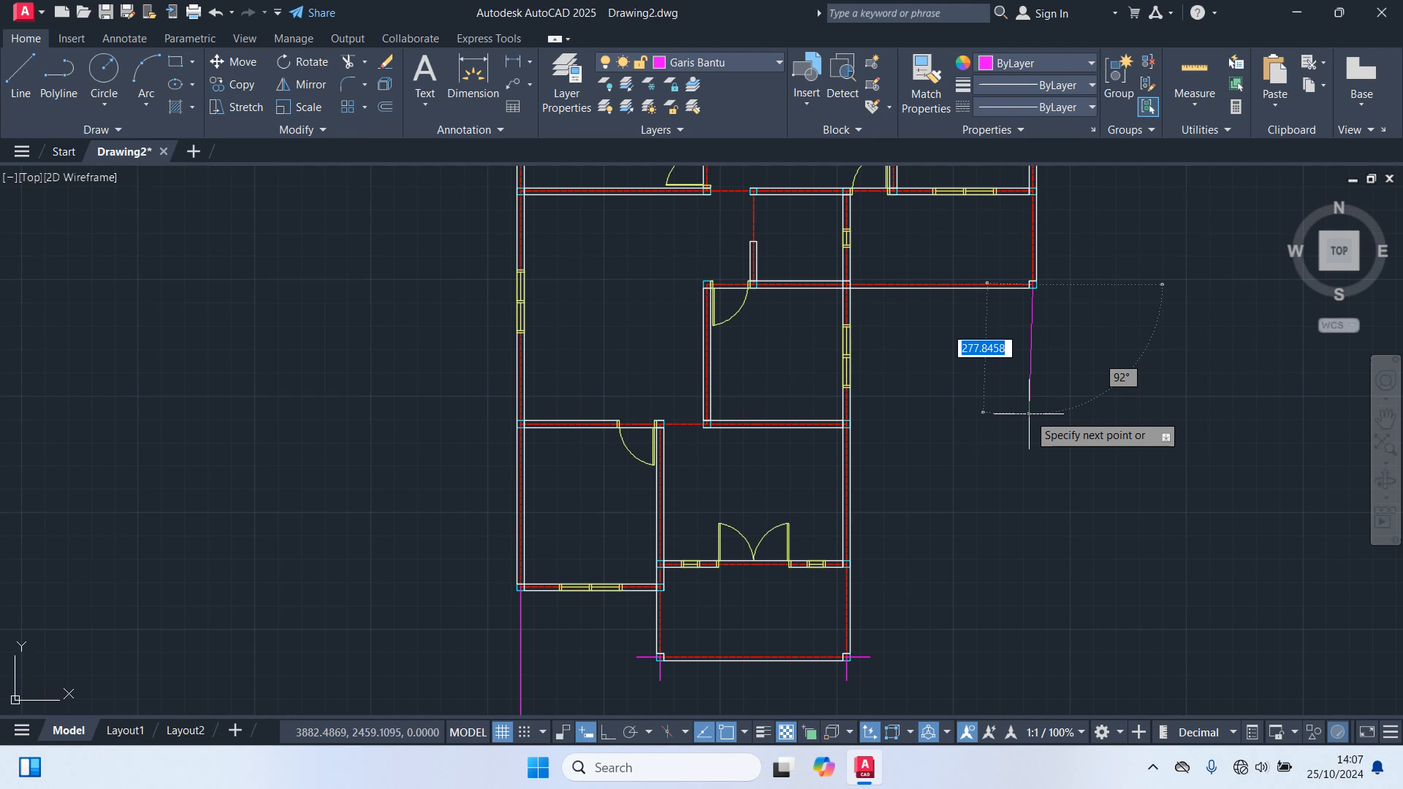
middle_click_drag(1014, 576, 1074, 332)
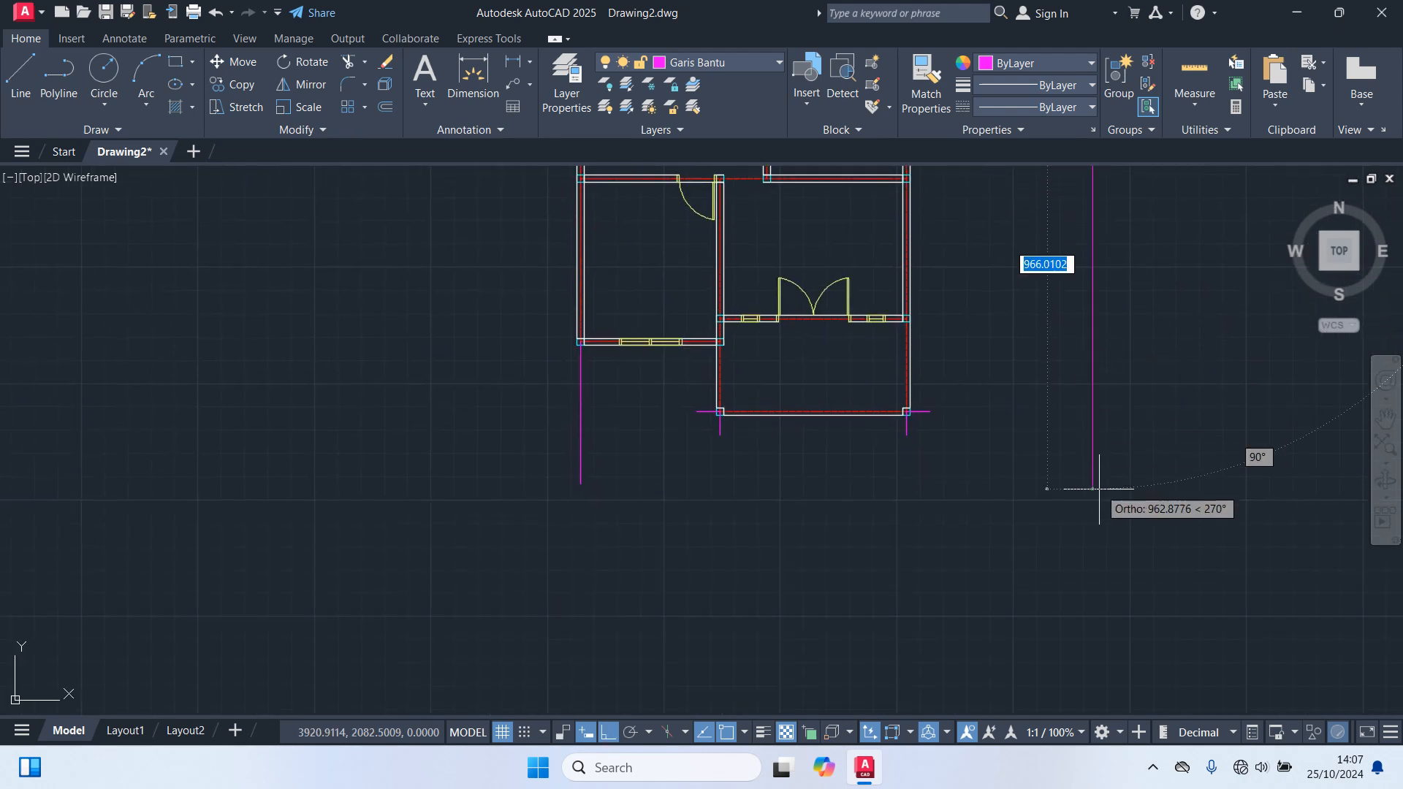
left_click(1091, 537)
key("Escape")
Step: Move the two short guide lines at the terrace's bottom-left corner 300 units left, onto the left vertical guide line
scroll(1098, 475, "down", 2)
middle_click_drag(1147, 374, 1141, 468)
scroll(788, 533, "up", 4)
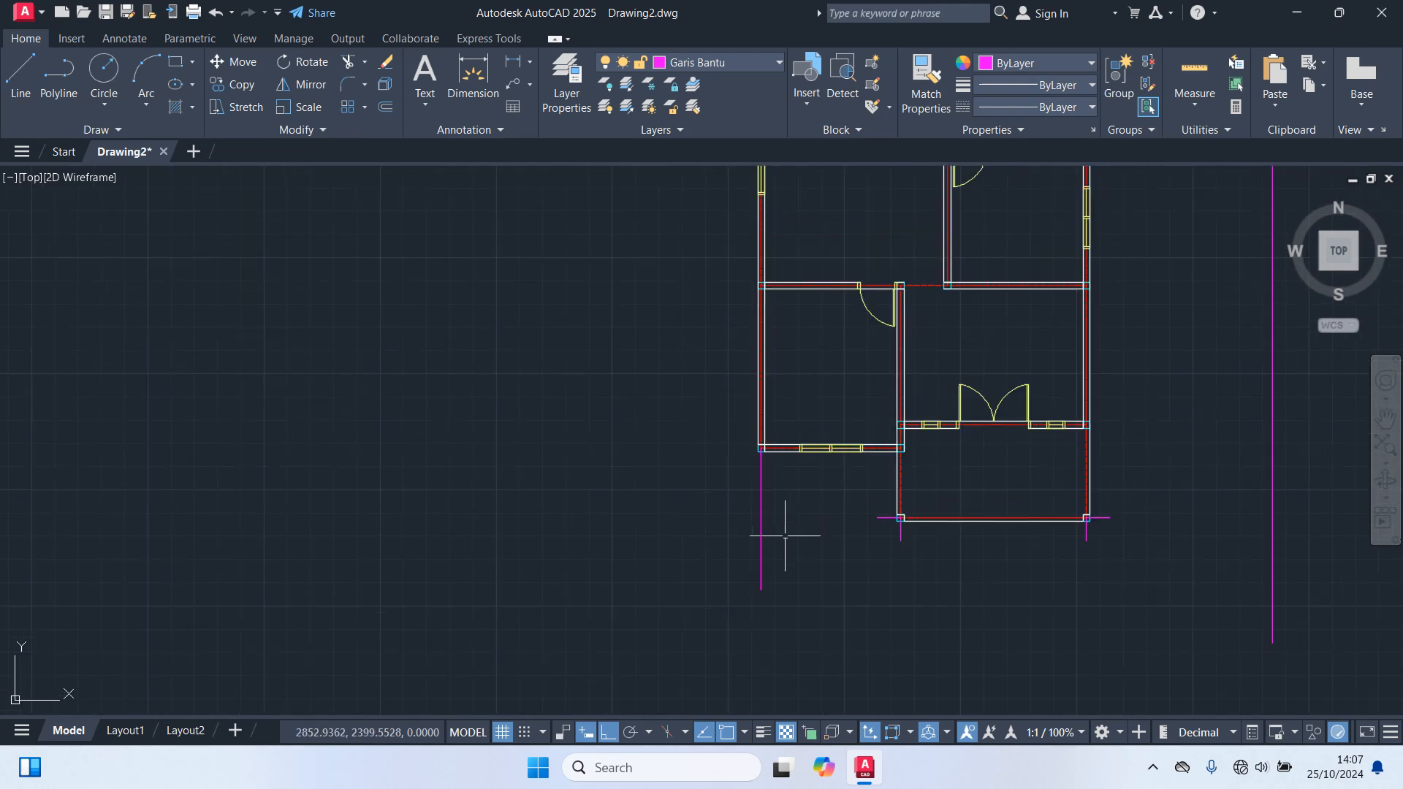
scroll(986, 522, "up", 2)
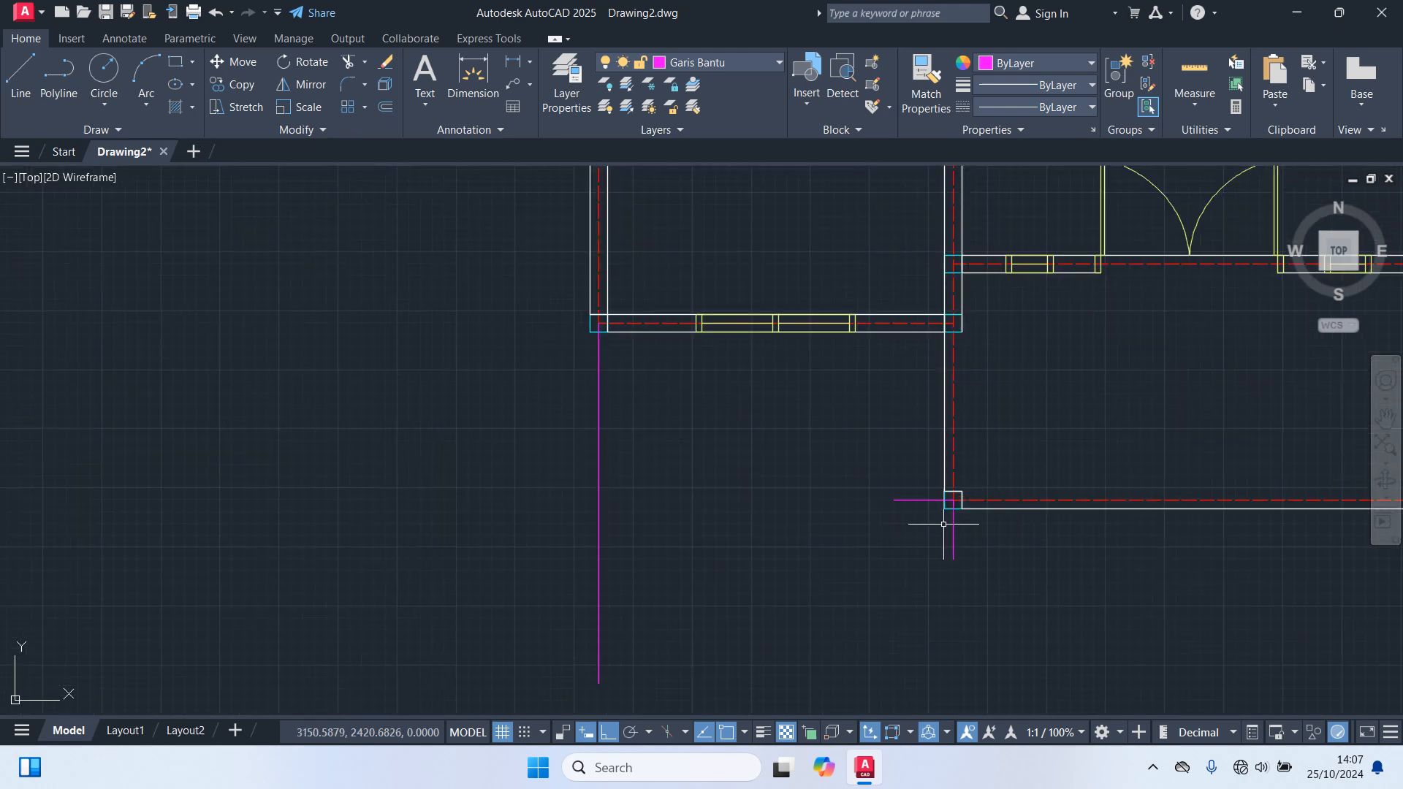
left_click(966, 567)
left_click(932, 541)
left_click(906, 500)
type("m")
key("Return")
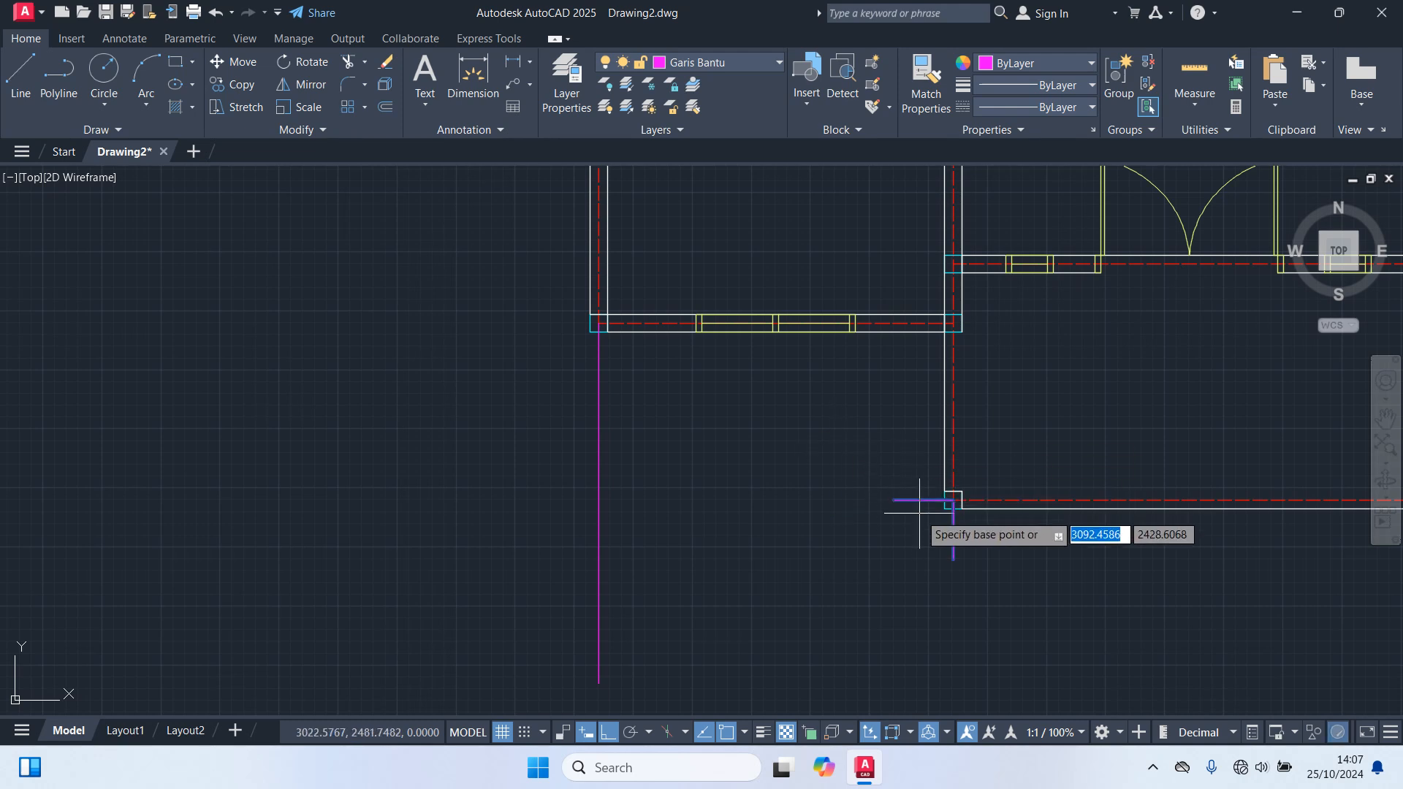
scroll(924, 504, "up", 2)
left_click(971, 491)
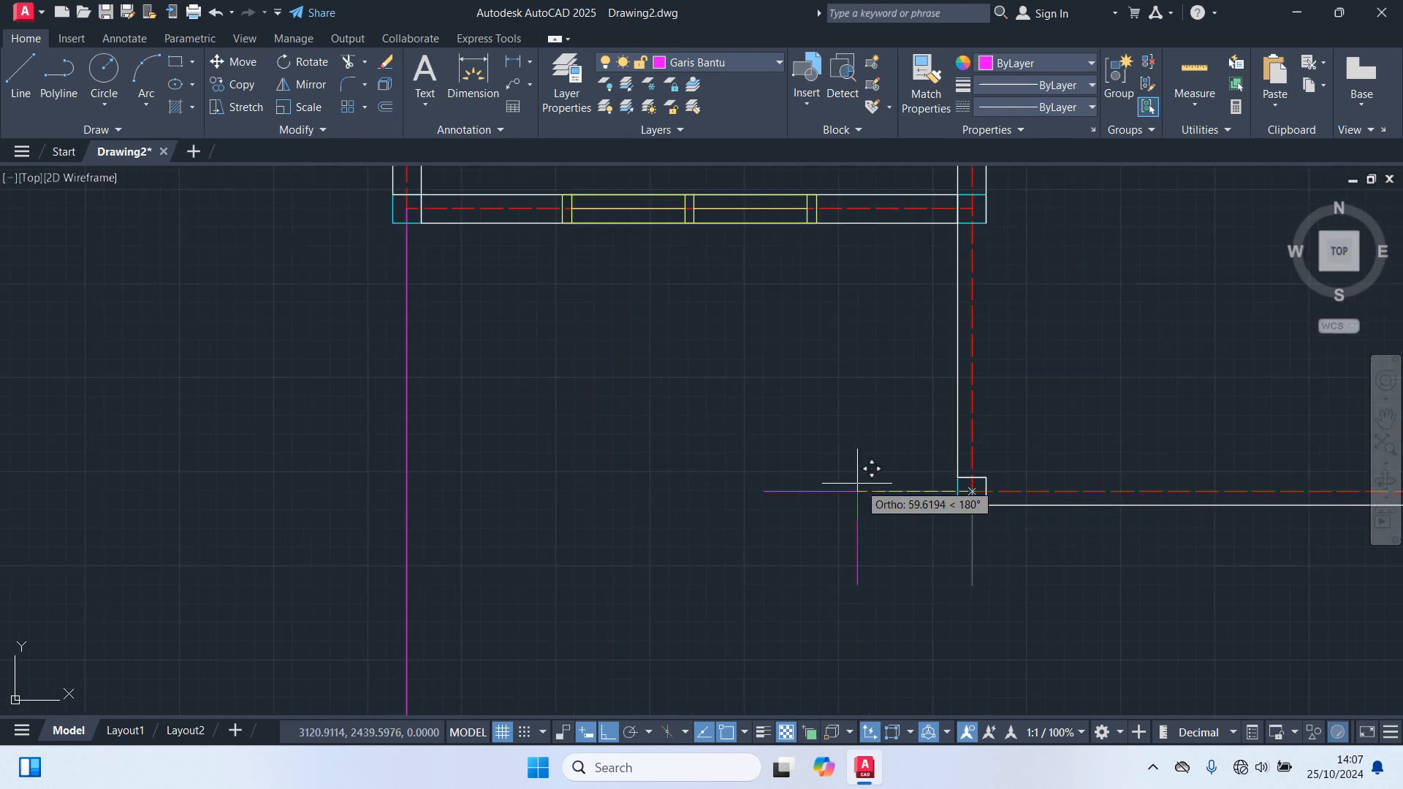
type("300")
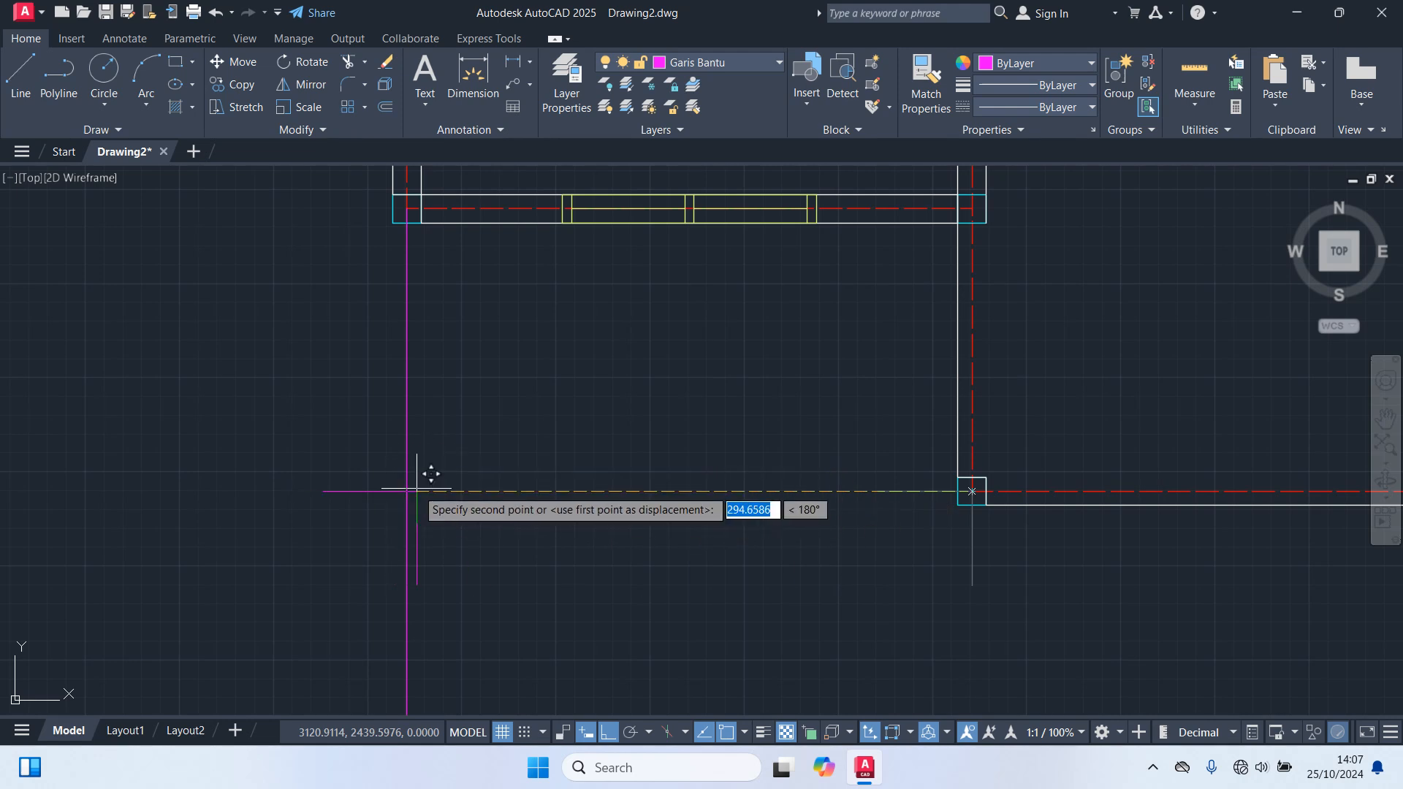
key("Return")
Step: Move the two short guide lines at the terrace's bottom-right corner horizontally right, onto the long right vertical guide line
scroll(869, 540, "down", 2)
middle_click_drag(1027, 560, 857, 504)
middle_click_drag(1190, 481, 871, 495)
left_click(949, 476)
left_click(918, 529)
type("m")
key("Return")
scroll(892, 475, "up", 4)
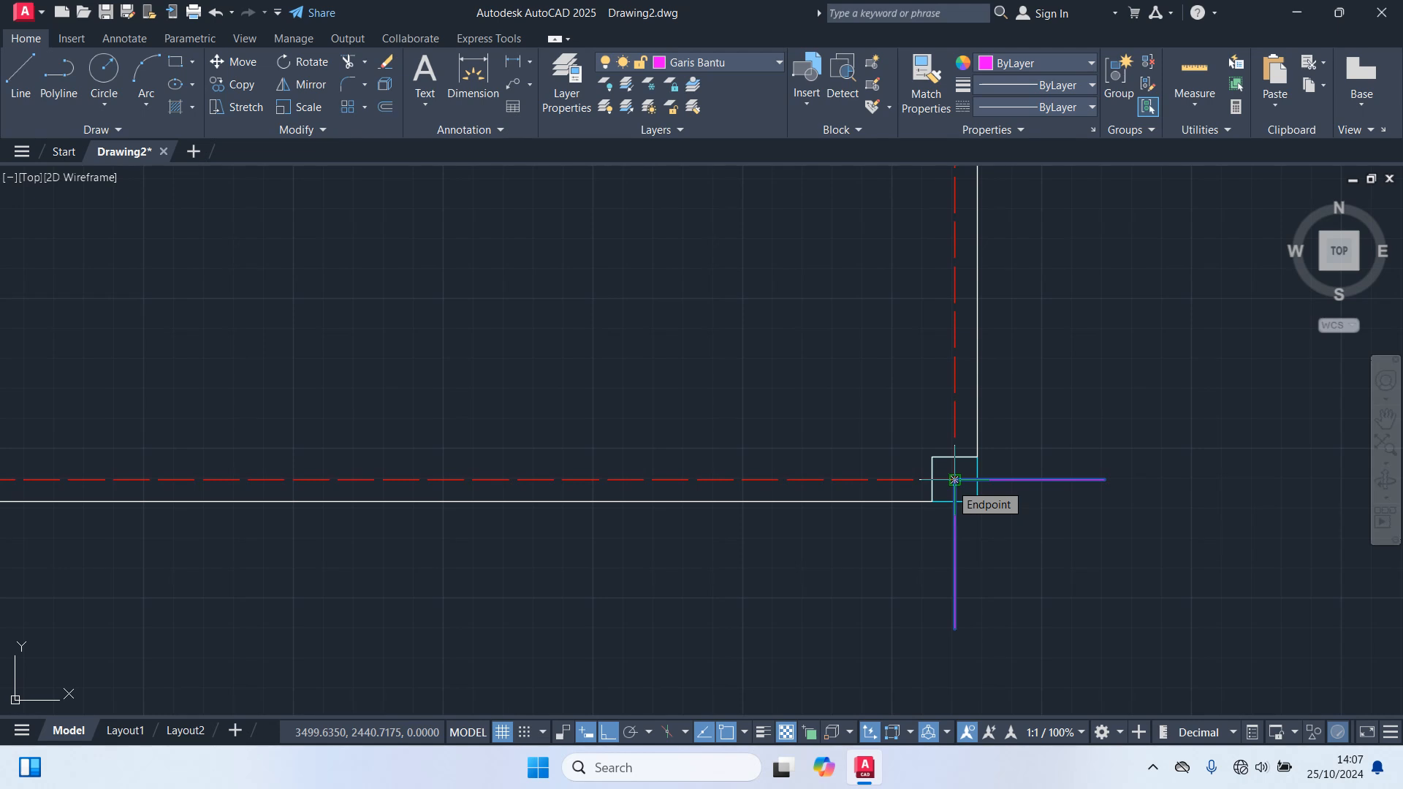
left_click(954, 479)
middle_click_drag(1169, 476, 743, 429)
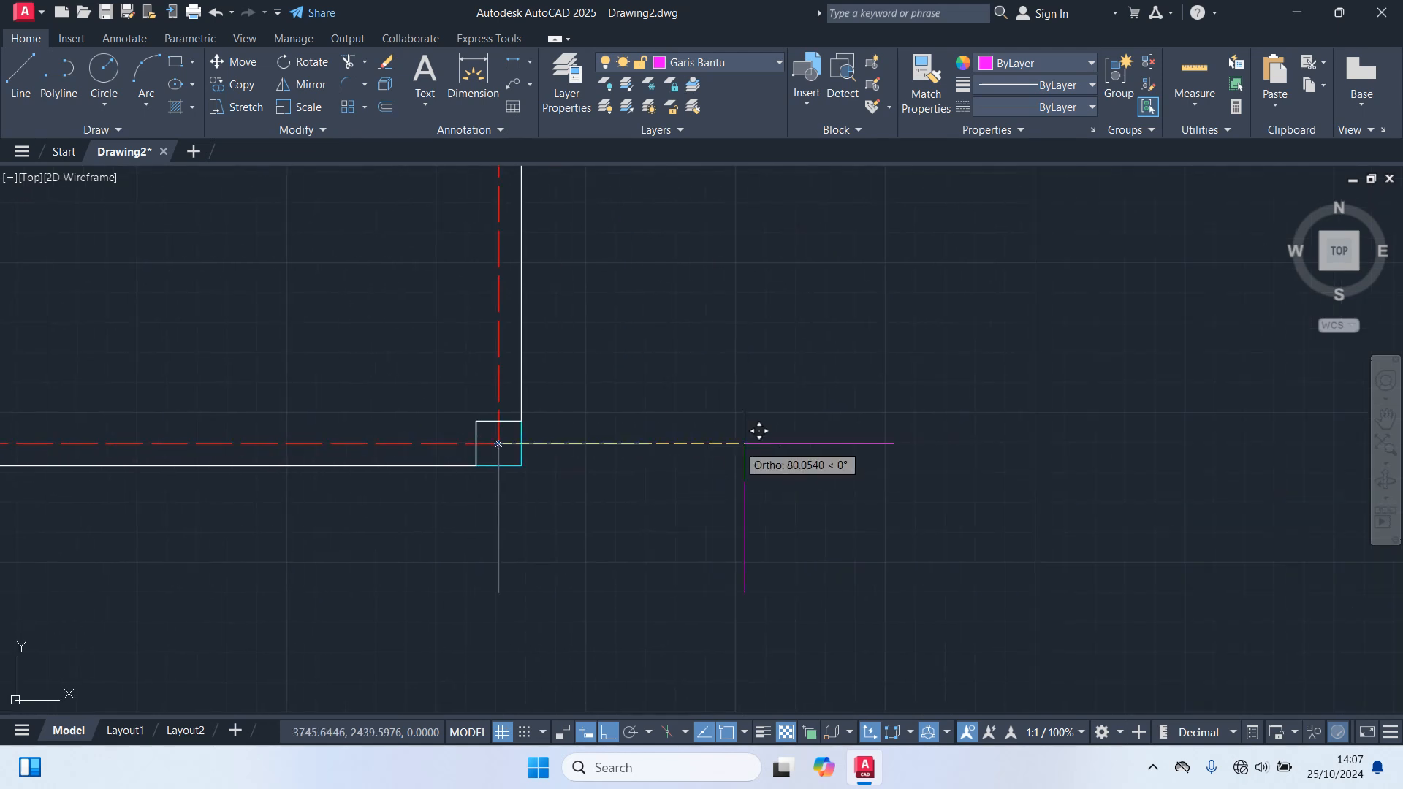
scroll(1097, 433, "down", 2)
middle_click_drag(1097, 433, 645, 429)
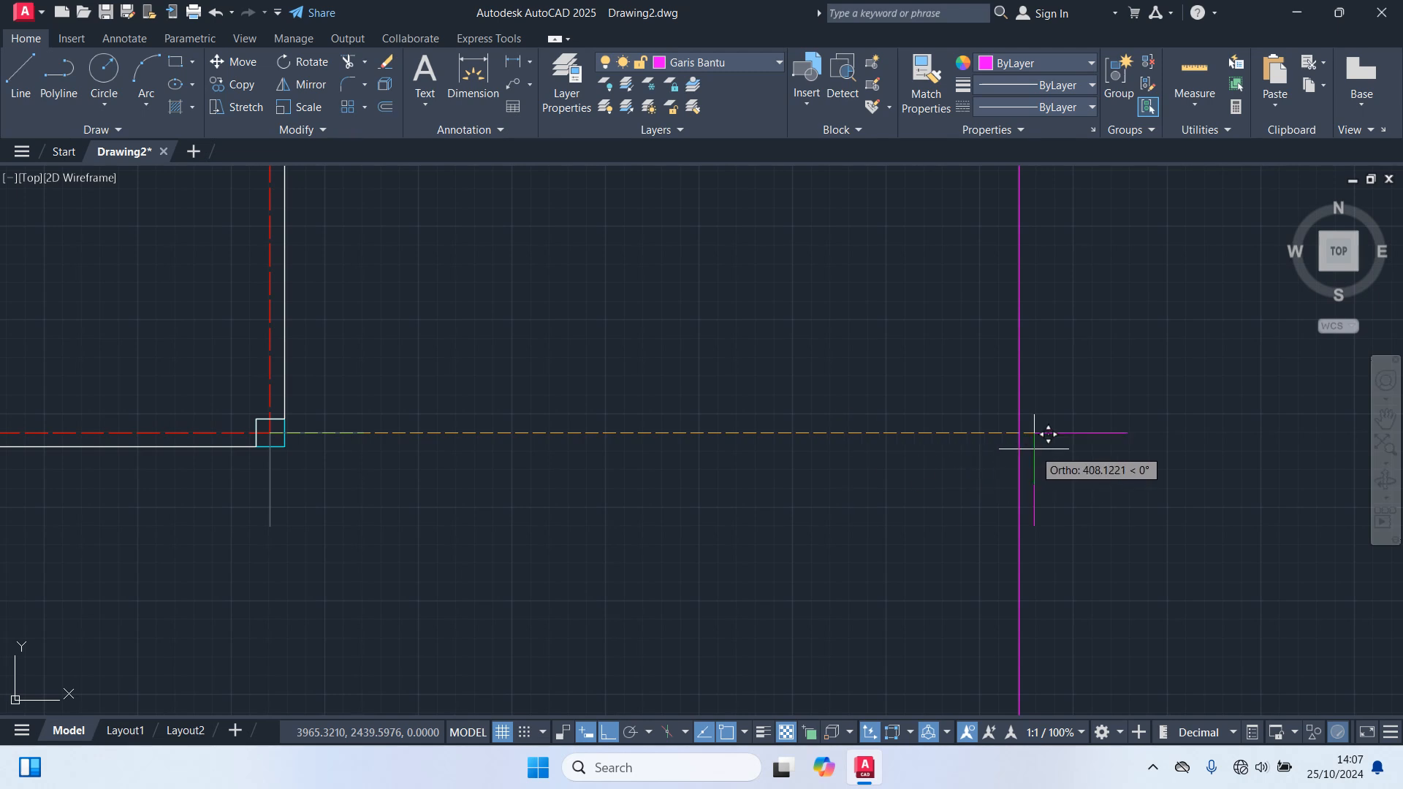
left_click(1016, 438)
Step: Delete the two long vertical guide lines below the plan, keeping the short corner guide lines
scroll(867, 476, "down", 4)
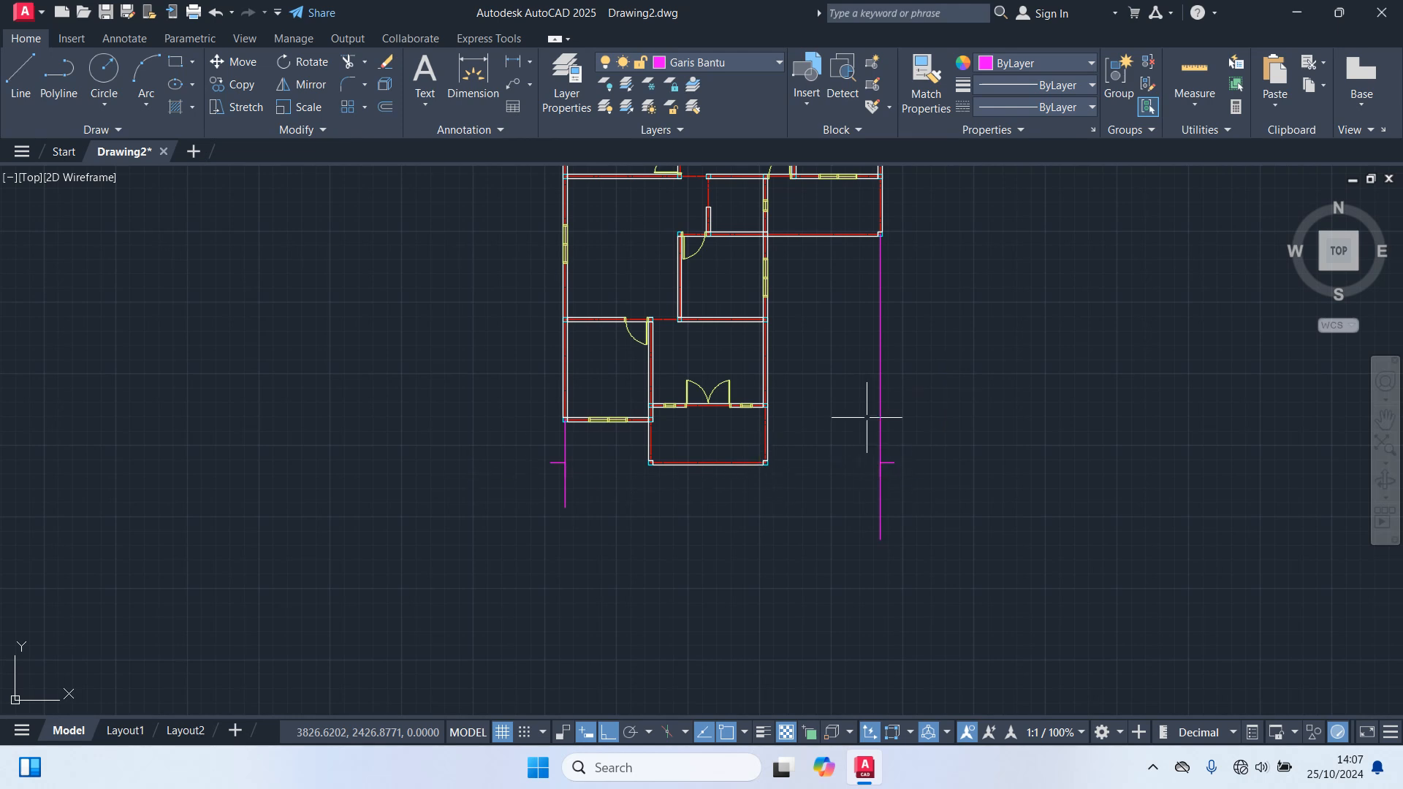
left_click(882, 366)
left_click(811, 326)
scroll(561, 434, "up", 2)
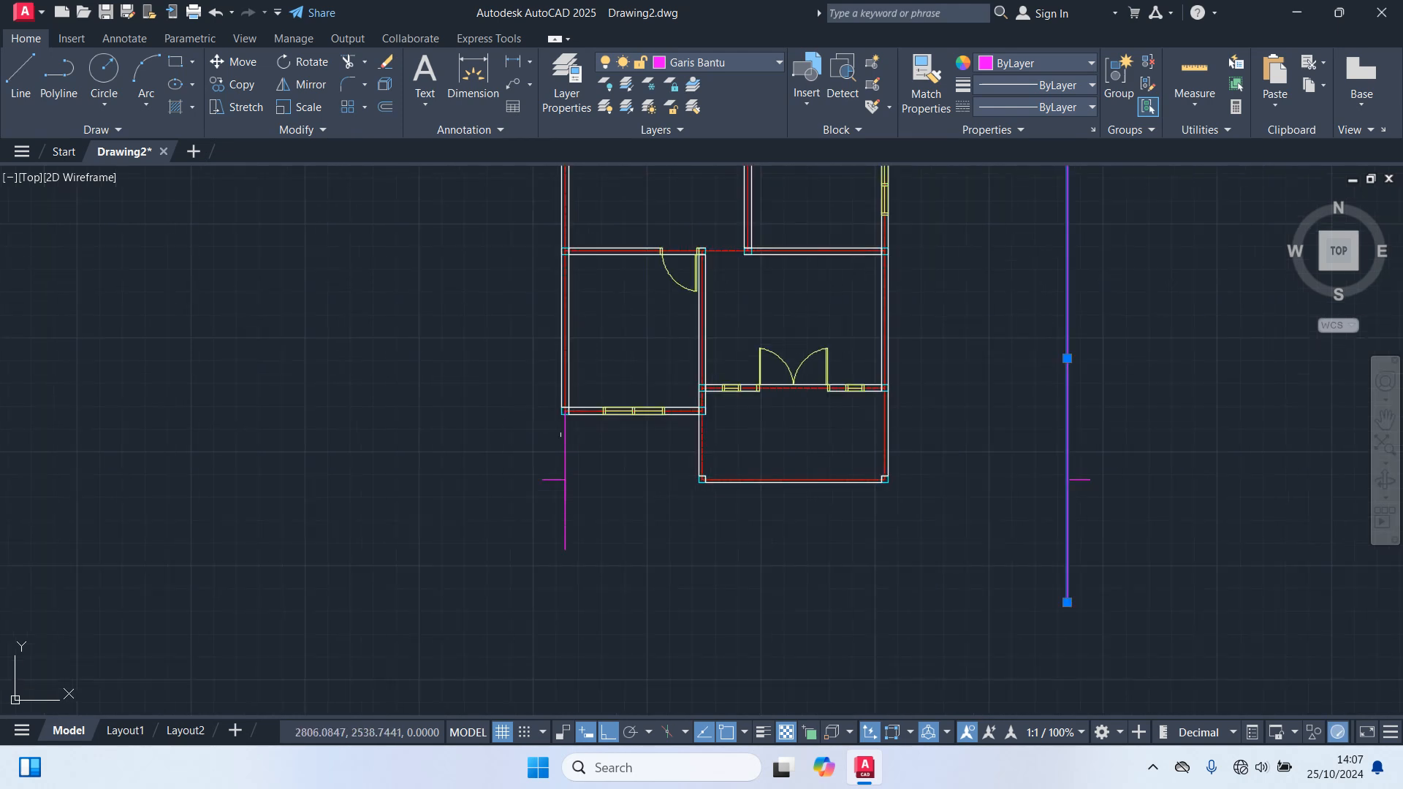
left_click(565, 432)
key("Delete")
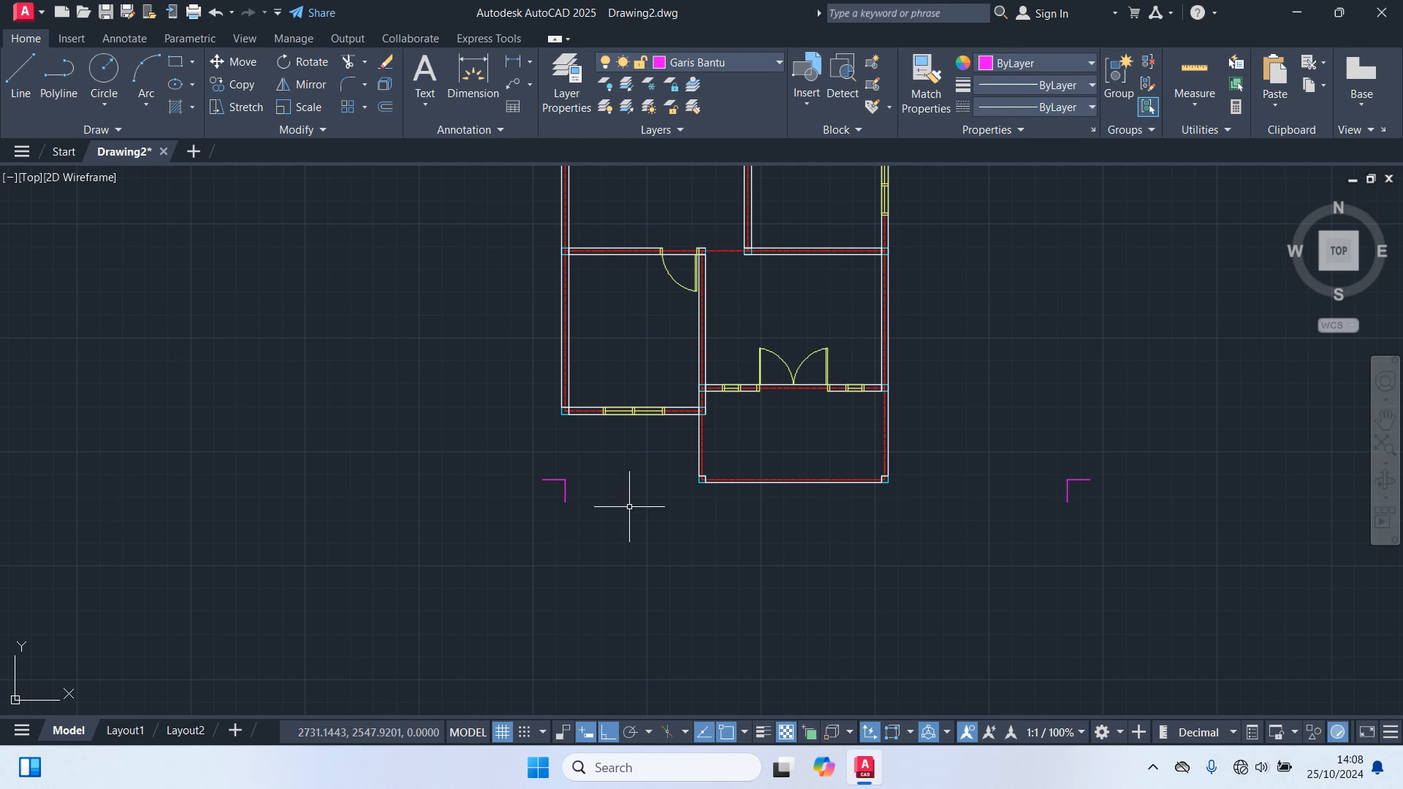
Step: Copy the short vertical guide line at the lower-left corner horizontally to the terrace's bottom-left and bottom-right axis corners
scroll(629, 505, "up", 2)
scroll(811, 446, "down", 2)
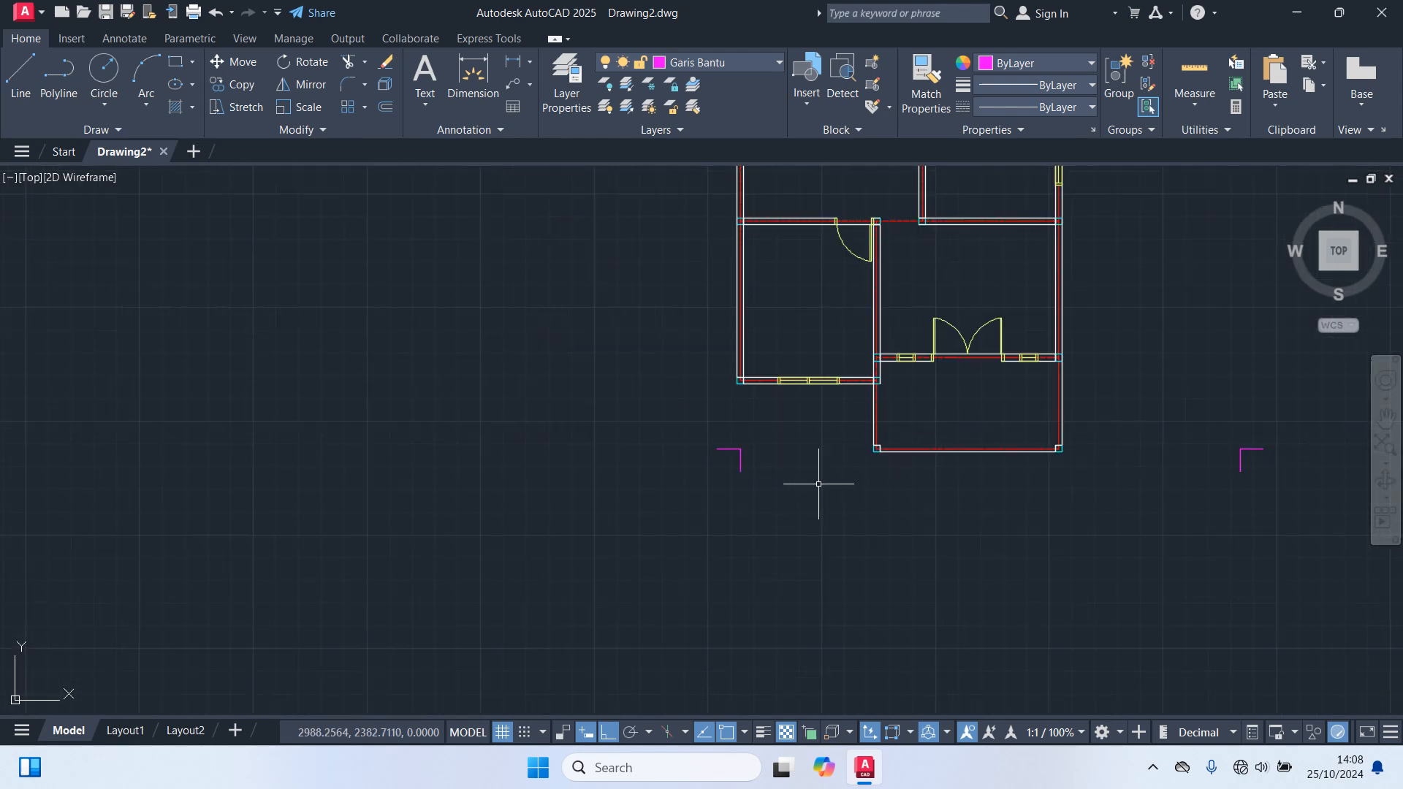
middle_click_drag(830, 464, 817, 762)
middle_click_drag(964, 304, 905, 170)
scroll(668, 545, "up", 4)
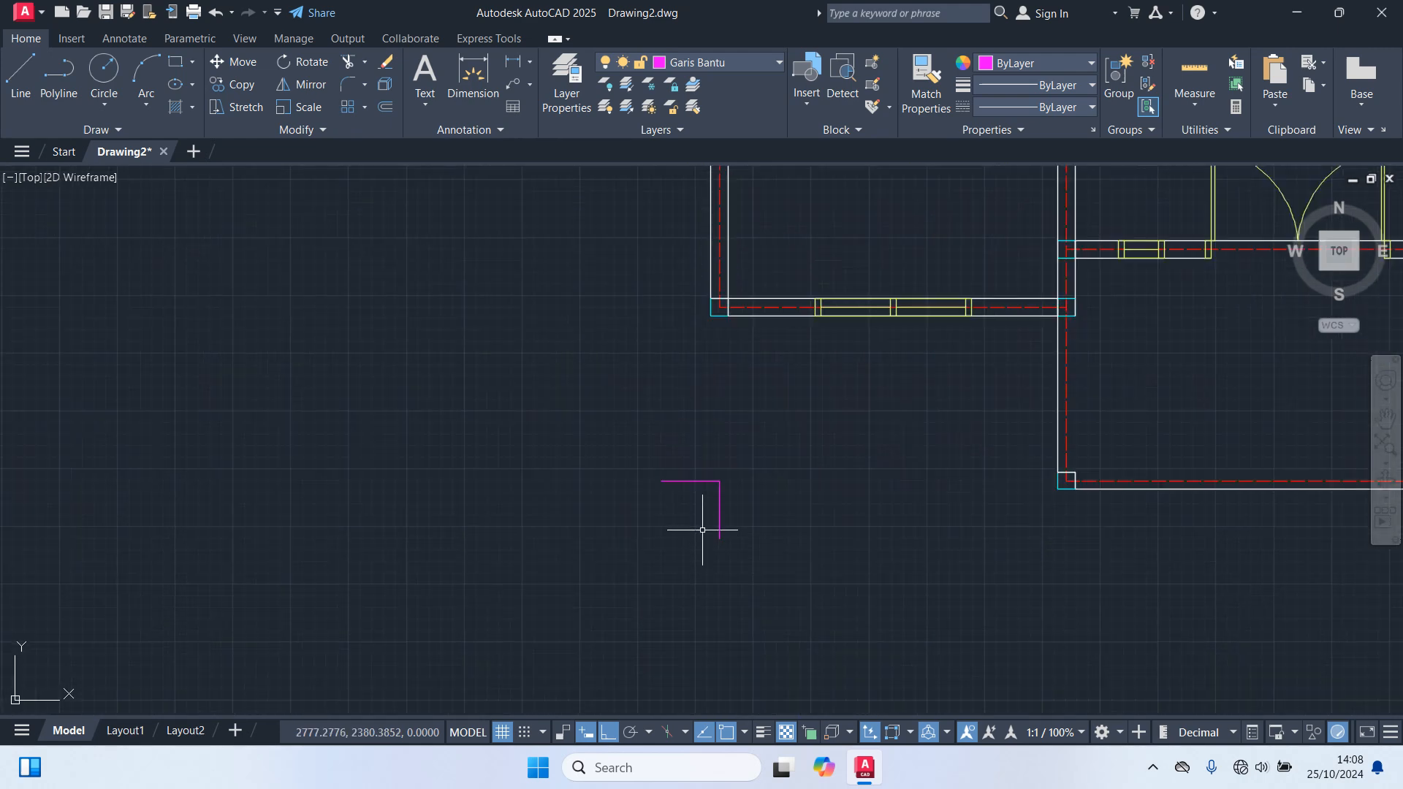
left_click(718, 526)
type("co")
key("Return")
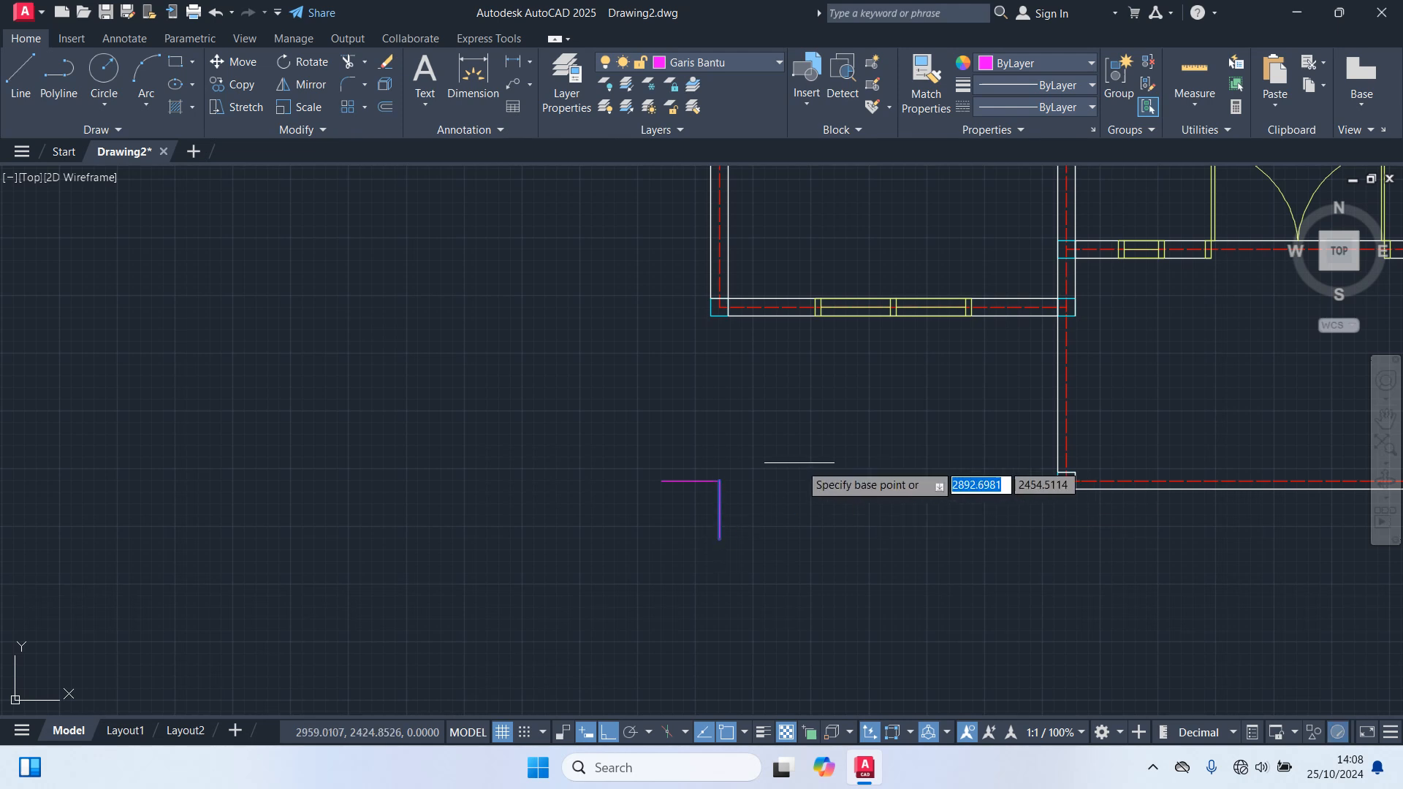
left_click(719, 481)
middle_click_drag(1122, 522, 999, 526)
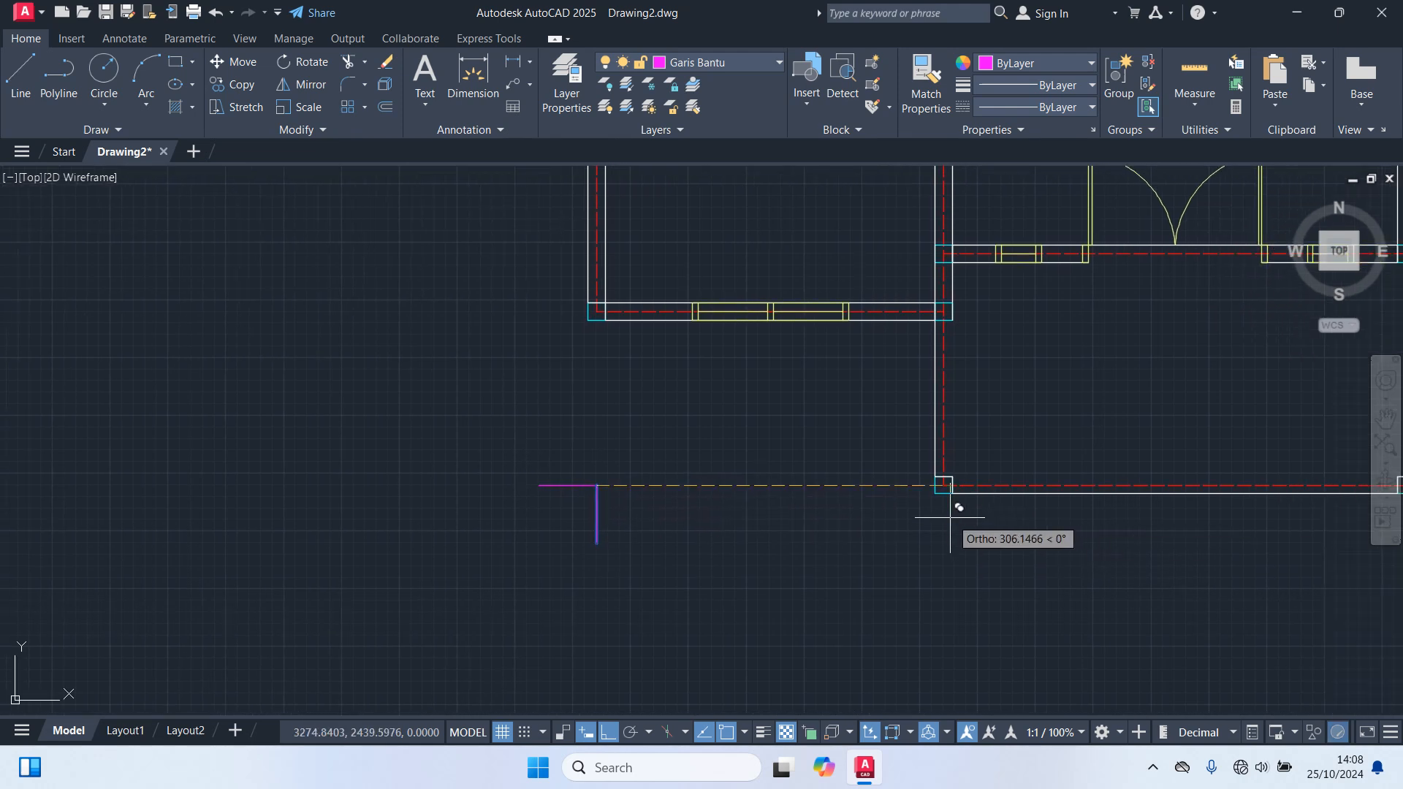
left_click(951, 476)
scroll(1045, 543, "down", 2)
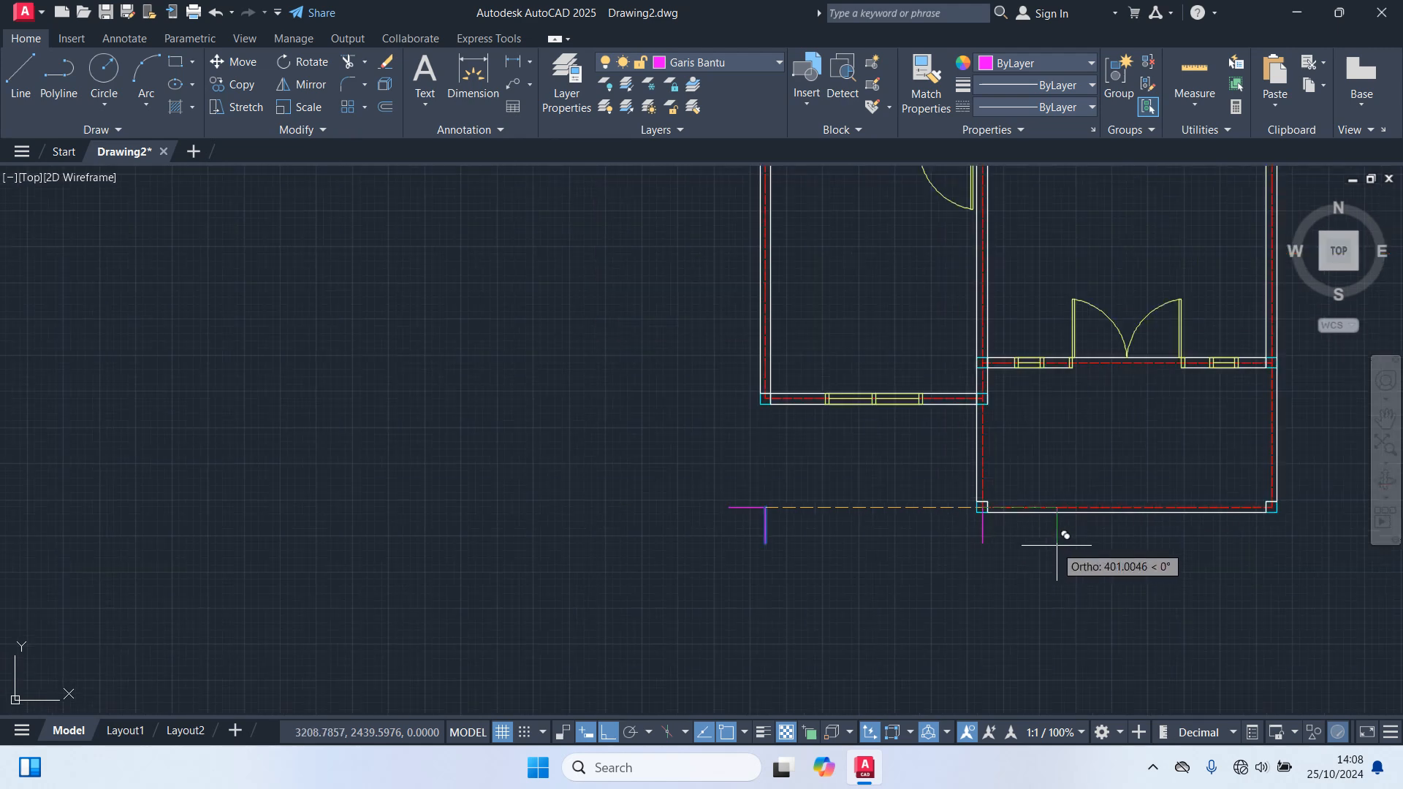
scroll(1238, 508, "up", 5)
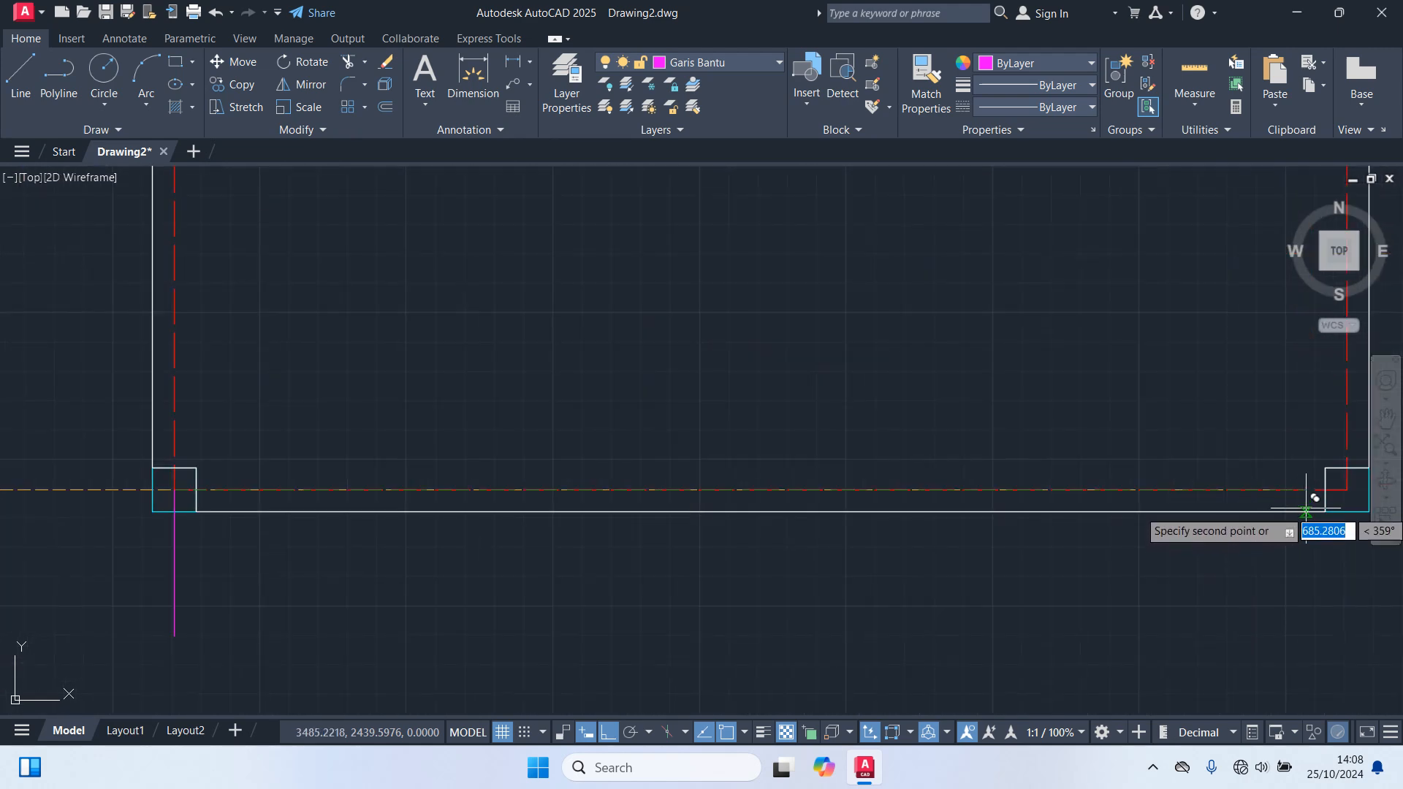
left_click(1346, 490)
Step: Place another copy of the short vertical guide line below the terrace, aligned with the left wall axis of the middle room above
scroll(1205, 529, "down", 8)
scroll(1022, 548, "up", 2)
middle_click_drag(867, 554, 1036, 594)
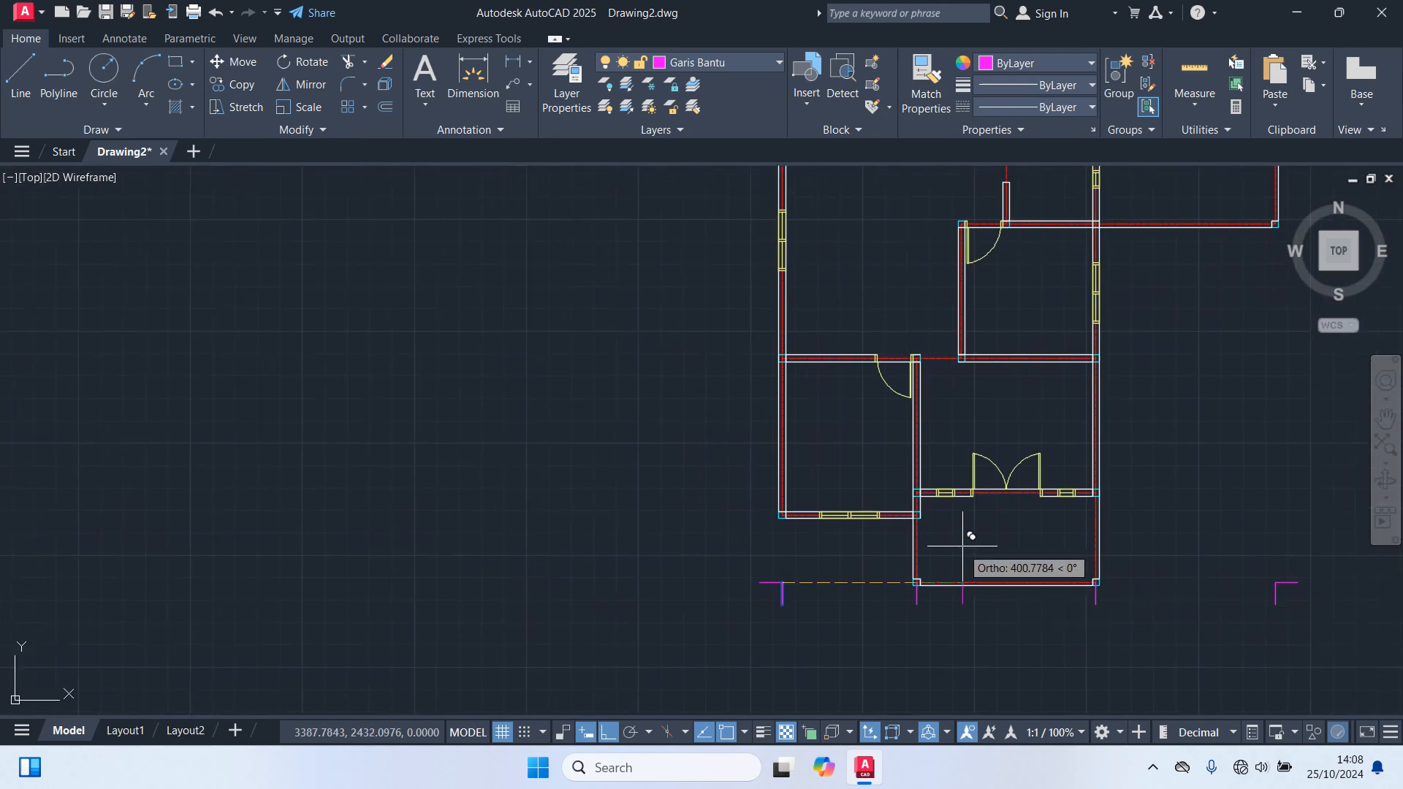
left_click(974, 582)
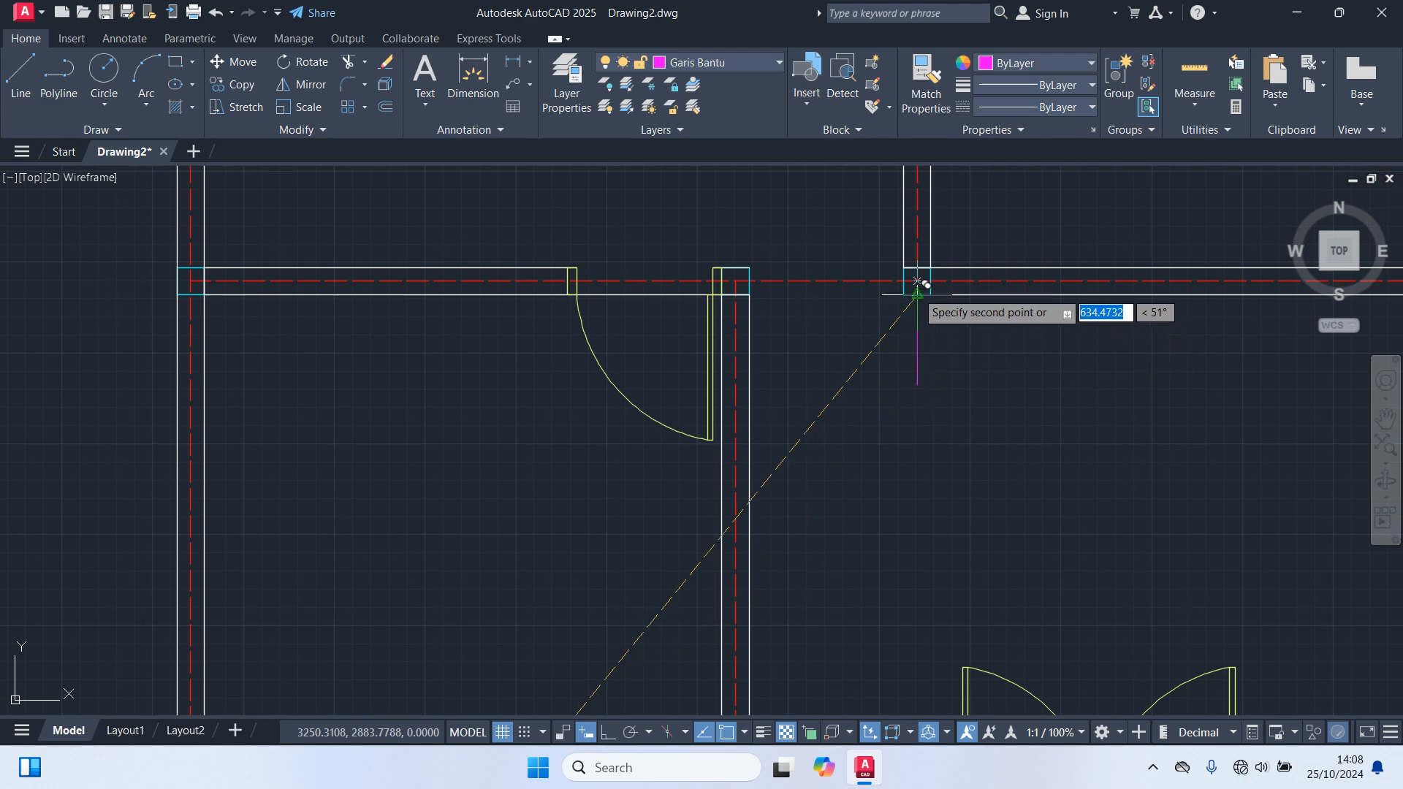
middle_click_drag(917, 510, 933, 382)
scroll(935, 464, "down", 6)
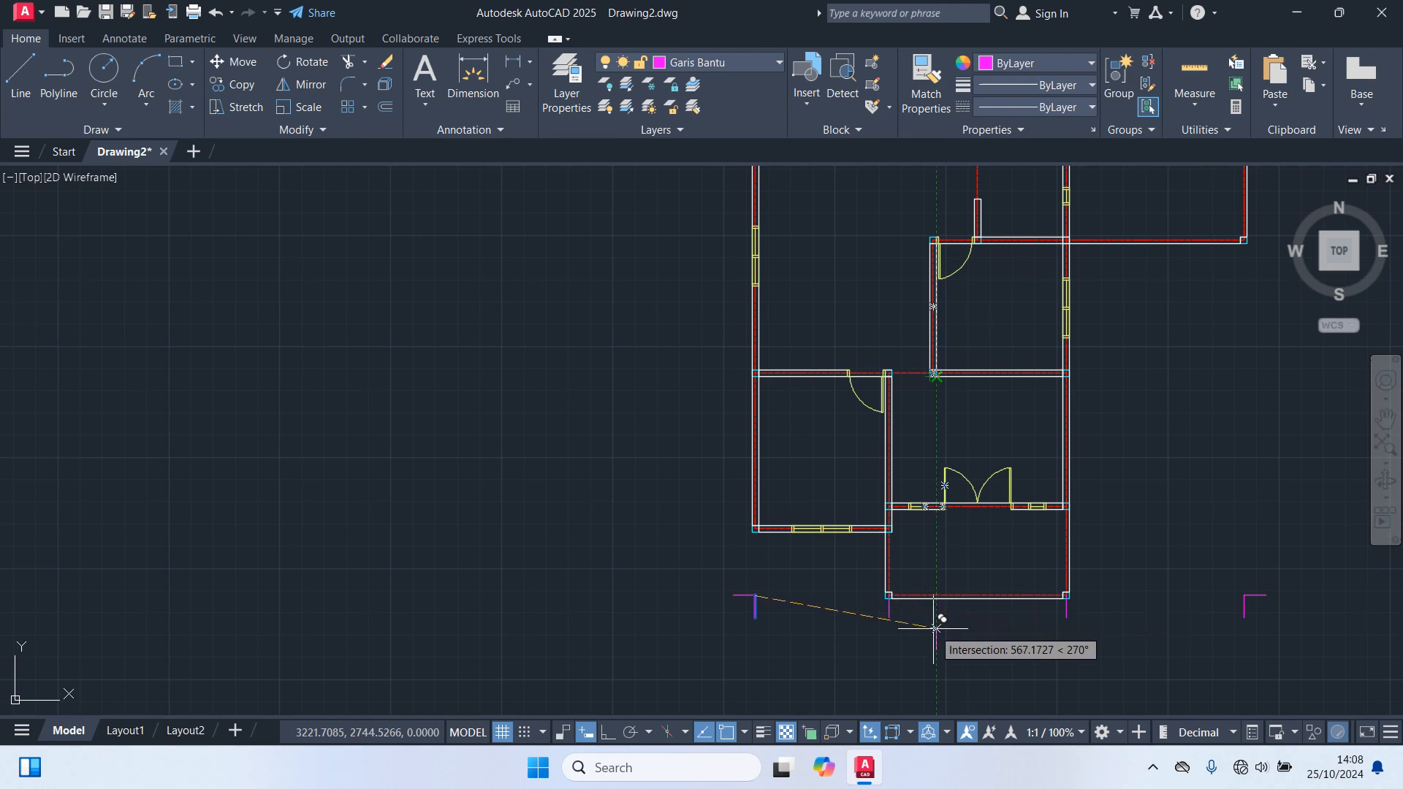
key("Escape")
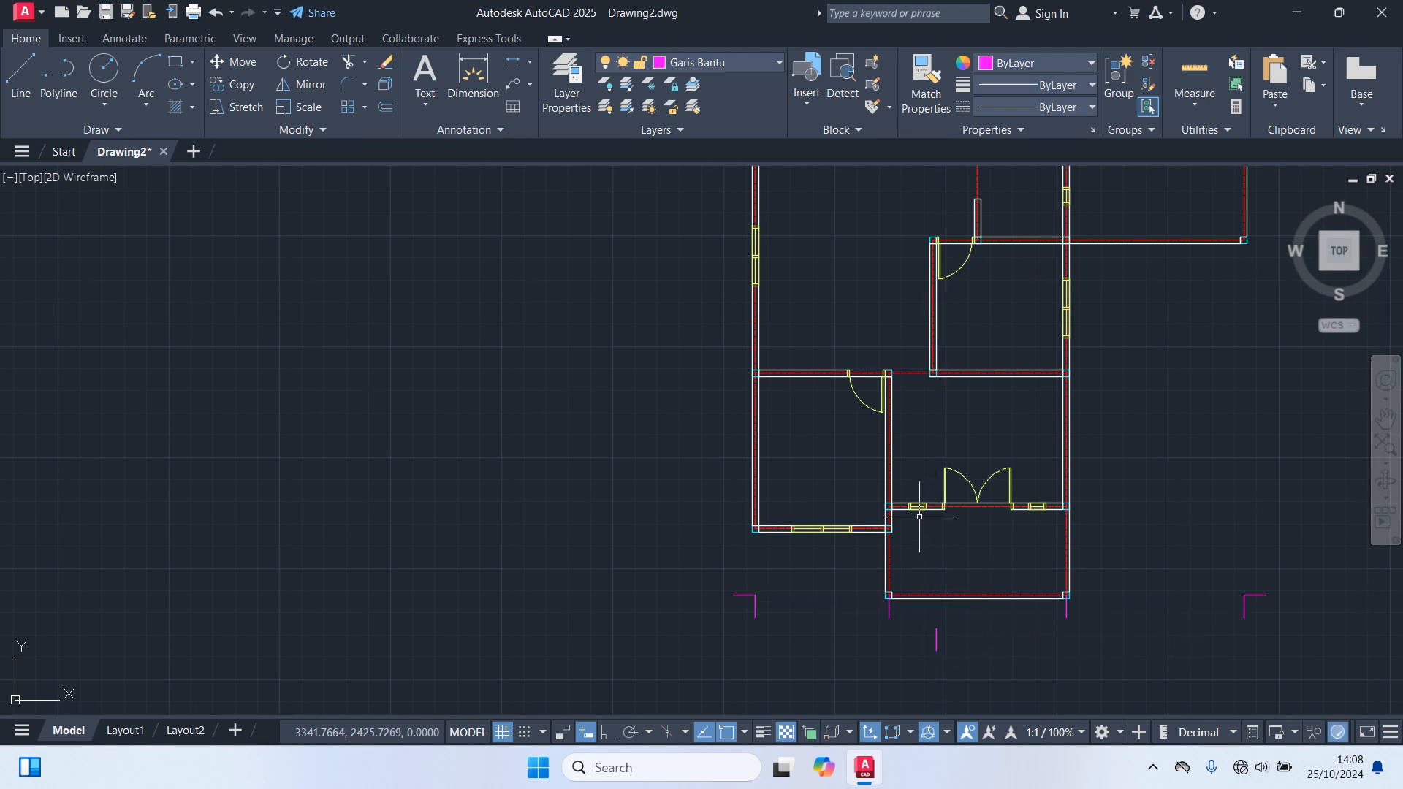
Step: Draw a long vertical line with Ortho from the middle room's lower-left axis corner down past the terrace's bottom edge
key("Return")
scroll(935, 376, "up", 4)
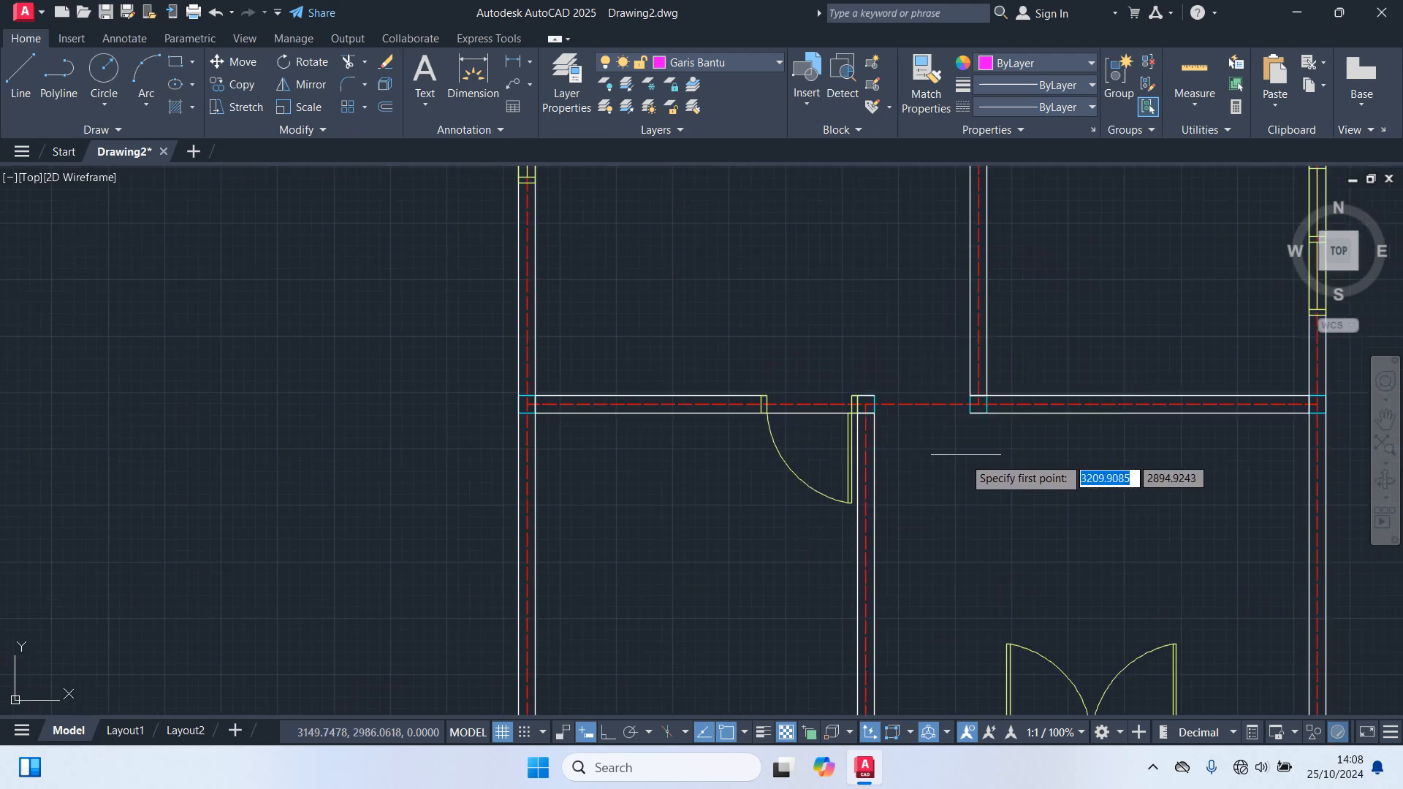
left_click(978, 404)
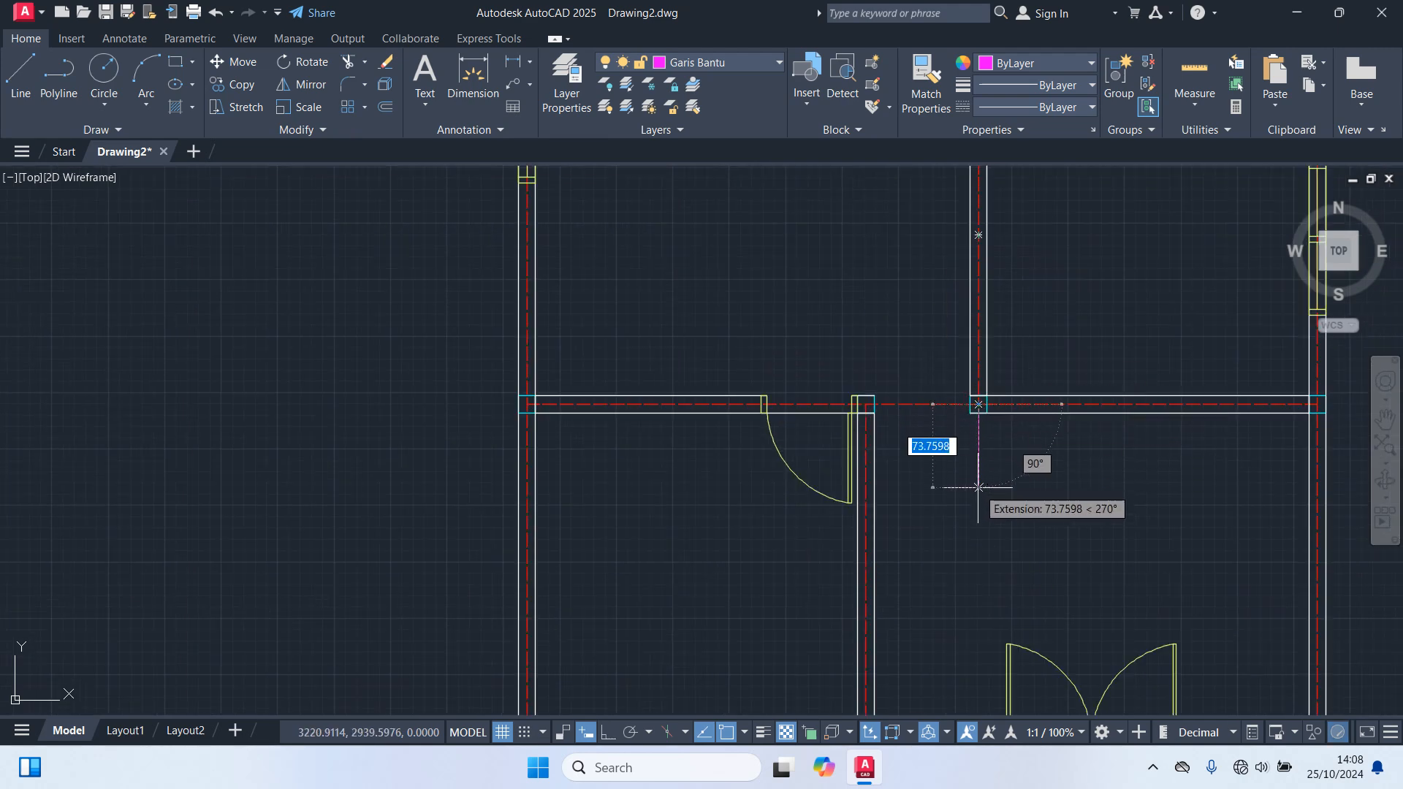
key("F8")
scroll(976, 606, "down", 2)
middle_click_drag(989, 541, 1010, 222)
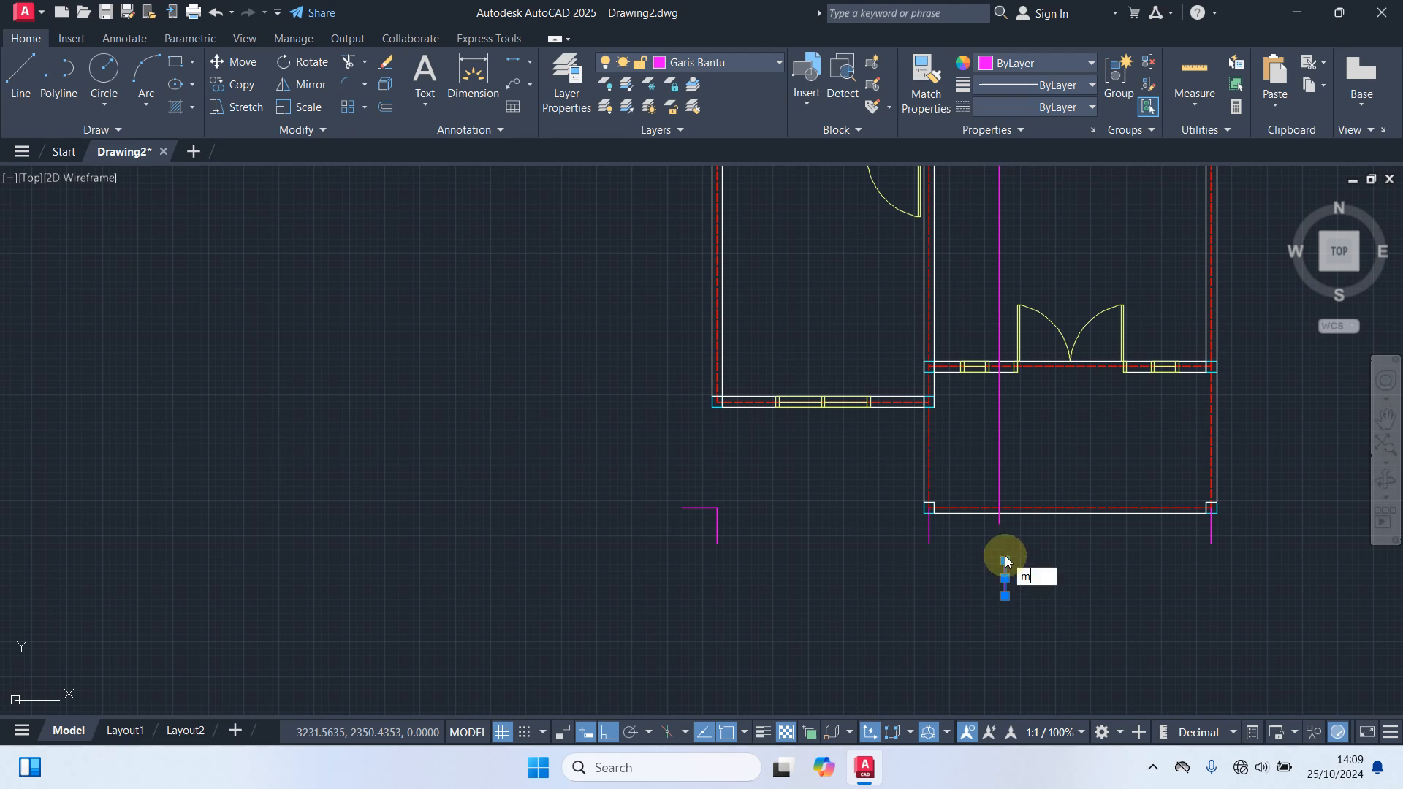
Step: Move the loose short guide line below the terrace up onto the long vertical line, at the terrace's bottom axis
key("Return")
left_click(1004, 561)
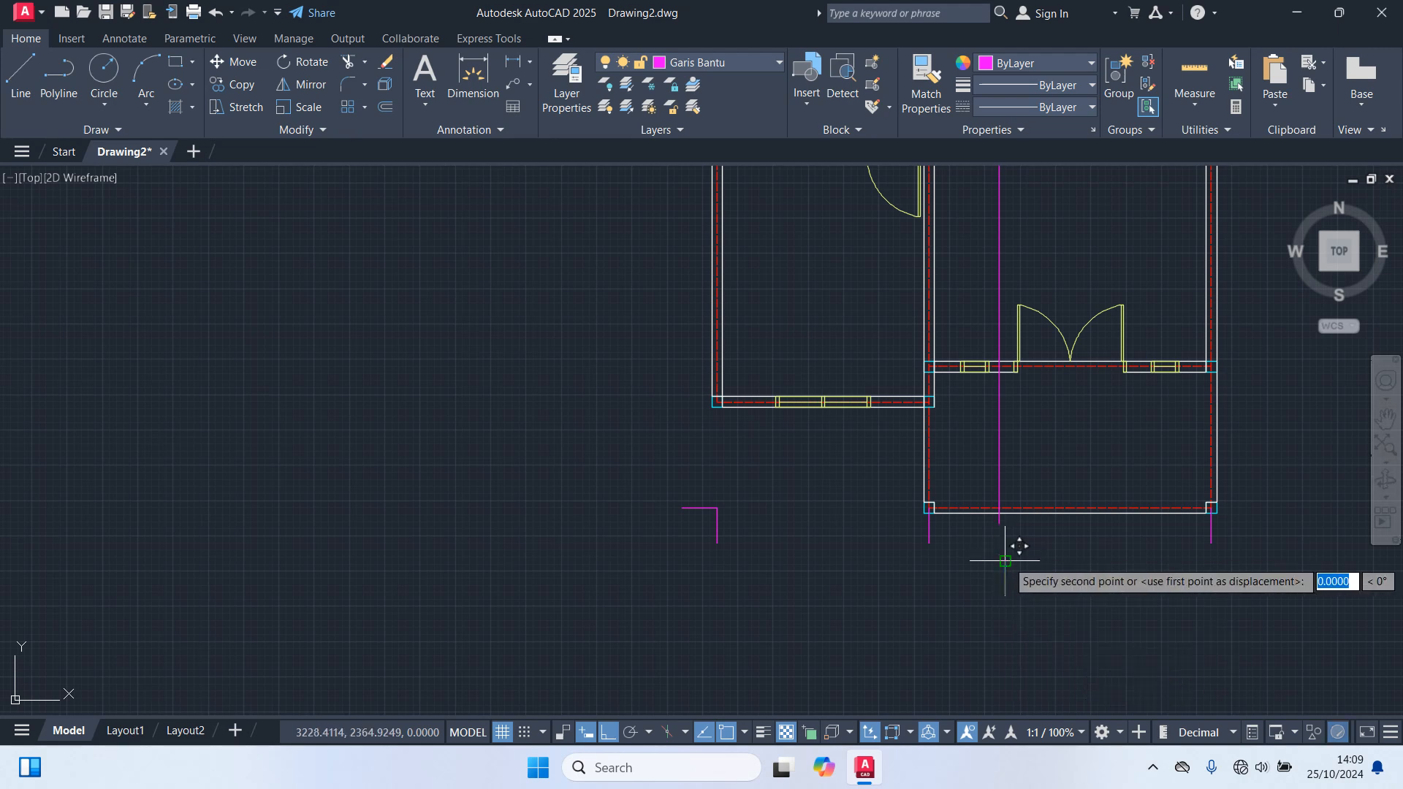
scroll(1011, 526, "up", 5)
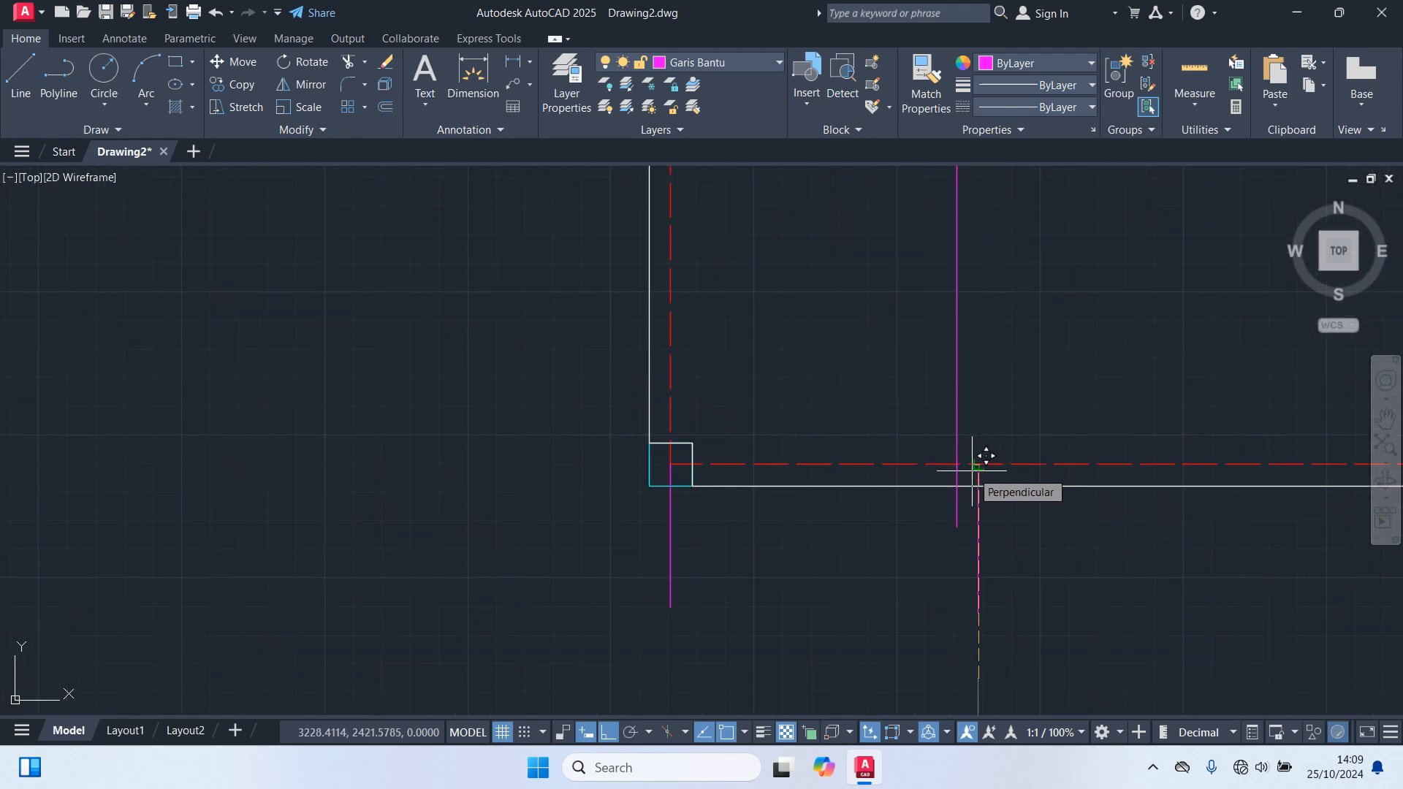
left_click(970, 462)
Step: Delete the long vertical construction line crossing the terrace, keeping the short guide line beneath it
scroll(1038, 568, "down", 5)
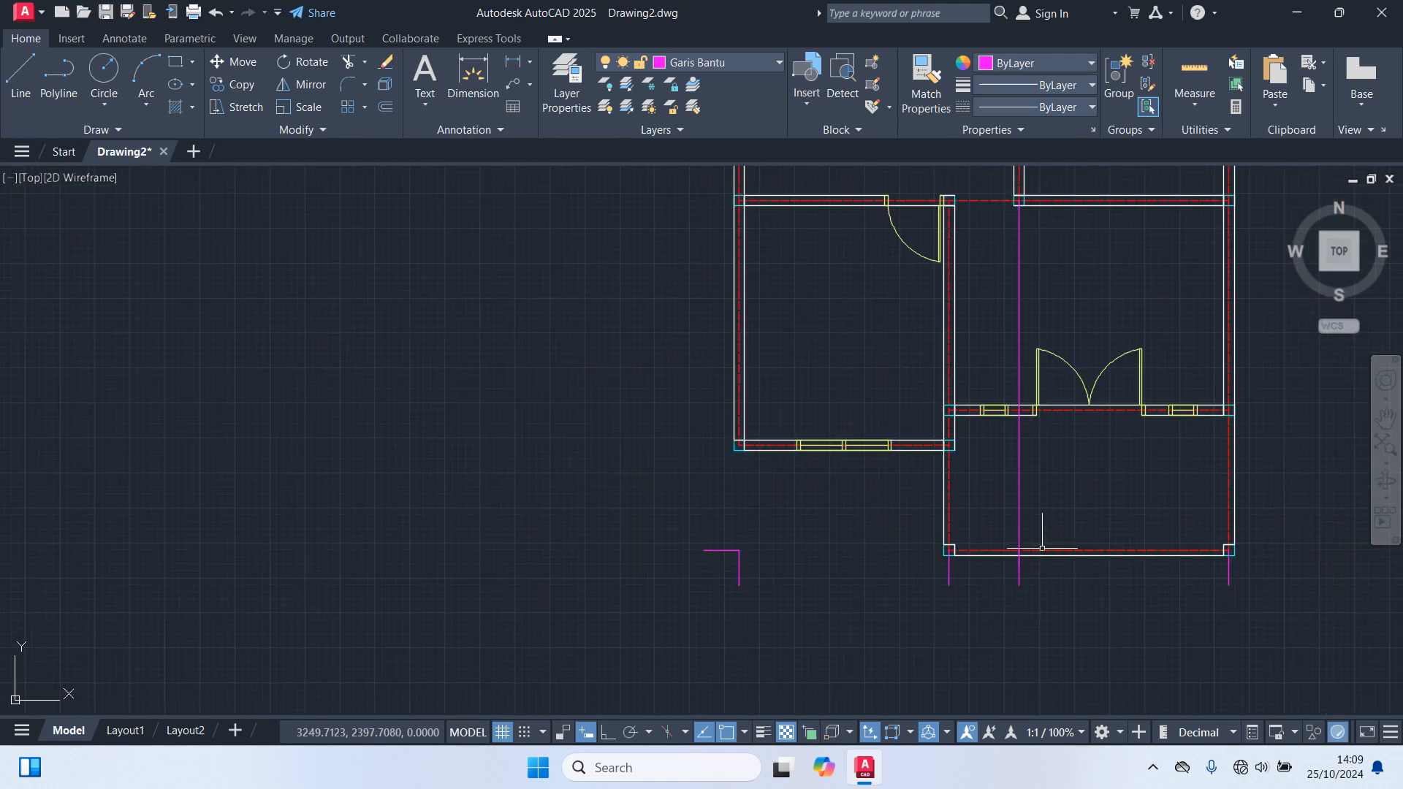
left_click(1054, 498)
left_click(983, 482)
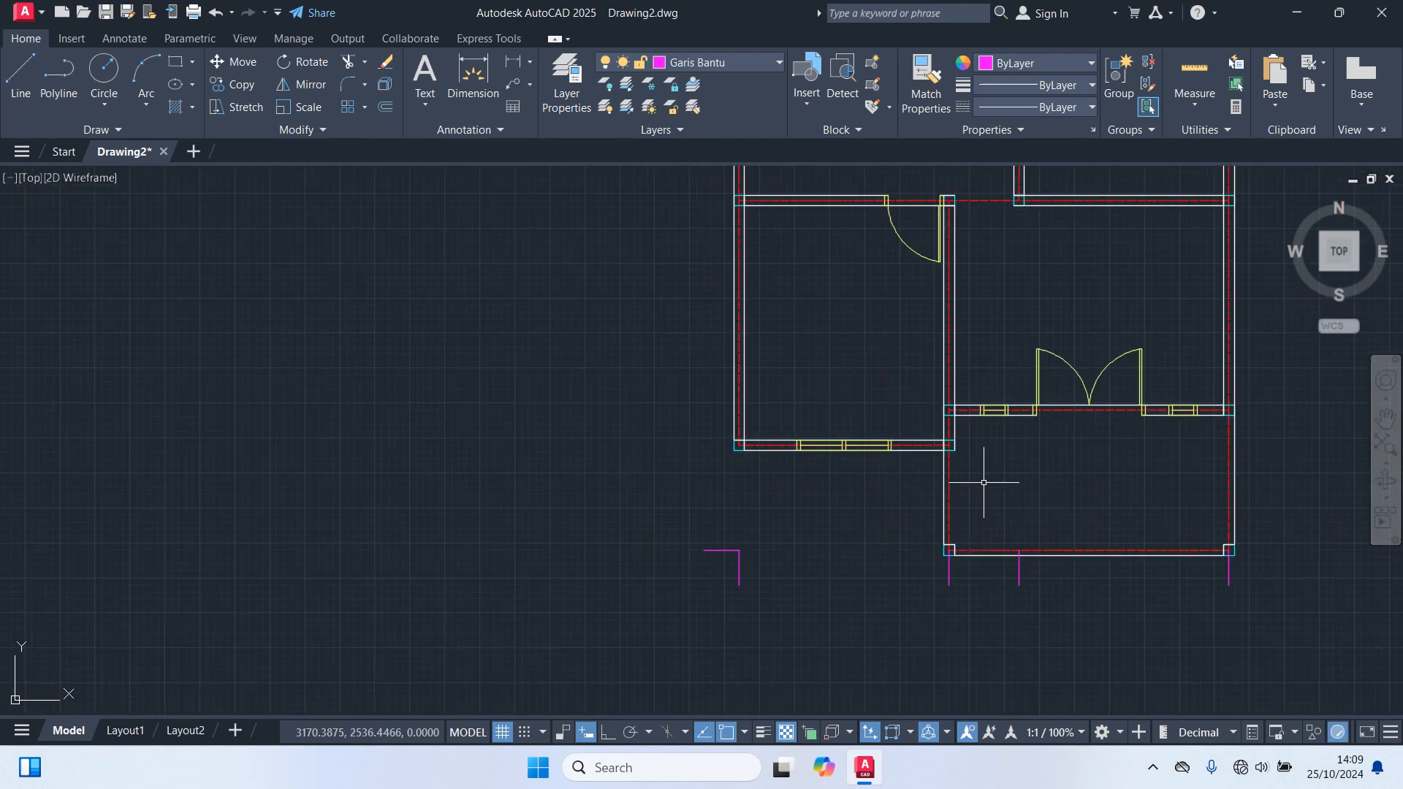
Step: Inspect the wall axes and guide lines across the floor plan, from the terrace to the upper outer wall
scroll(1007, 500, "down", 2)
middle_click_drag(1208, 410, 1031, 421)
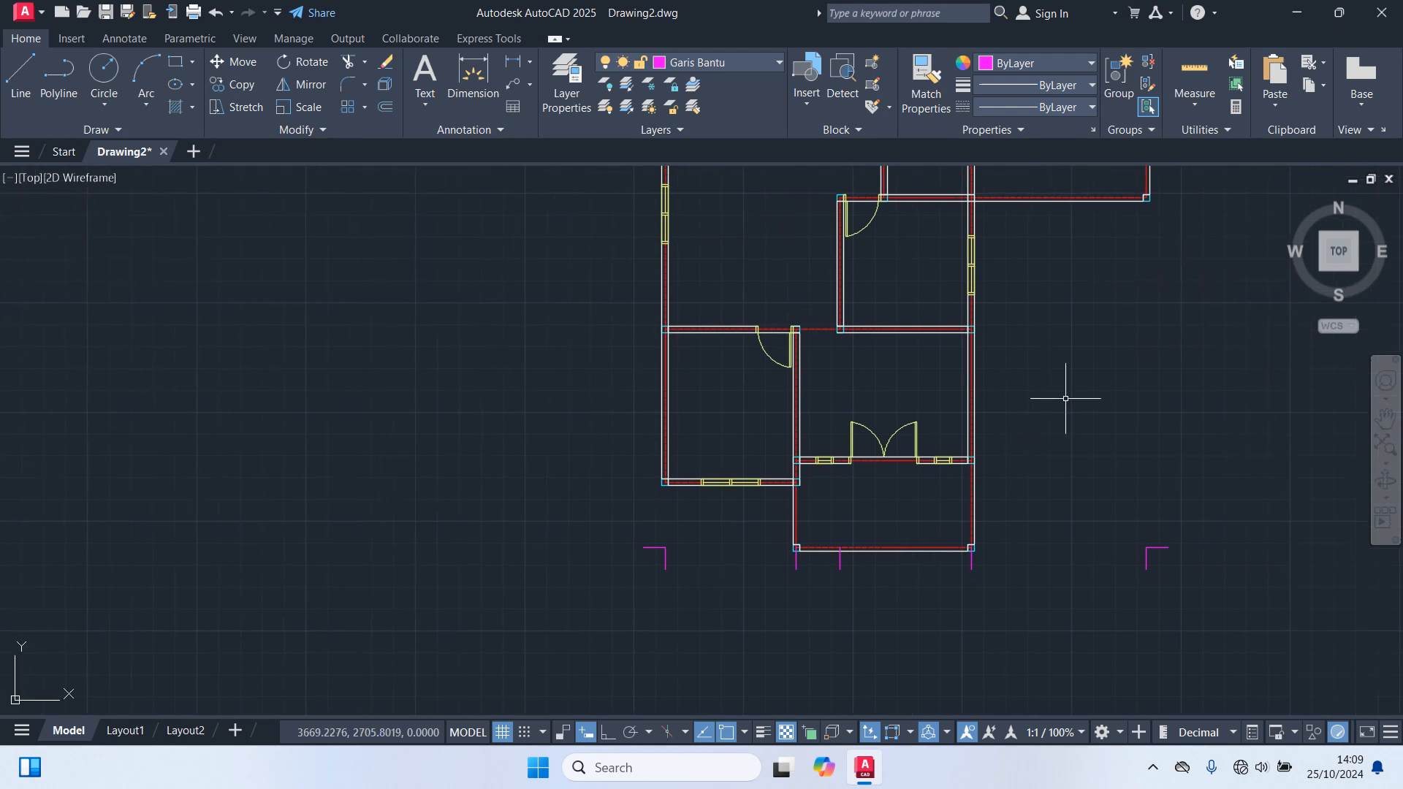
scroll(1067, 415, "down", 2)
middle_click_drag(1106, 384, 1062, 470)
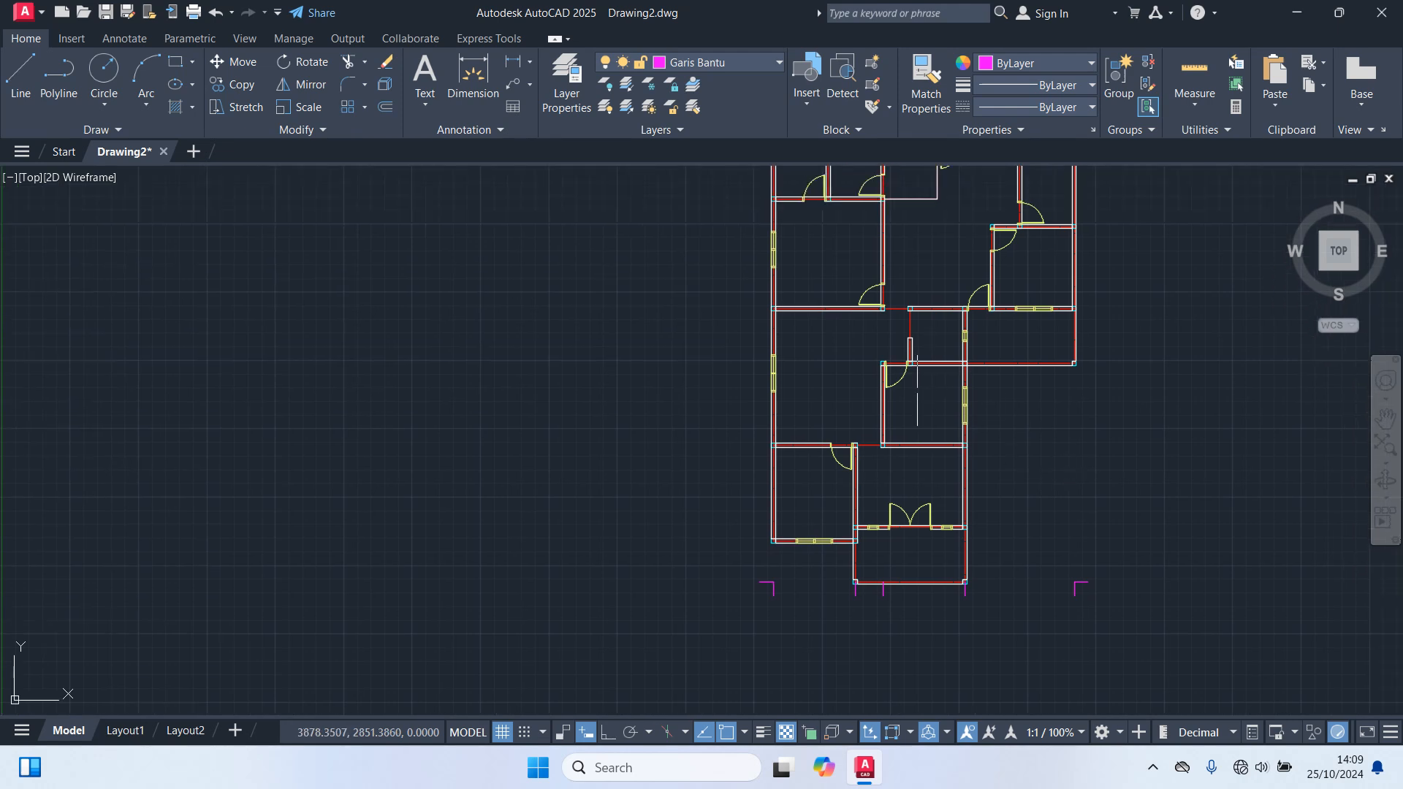
scroll(881, 368, "up", 4)
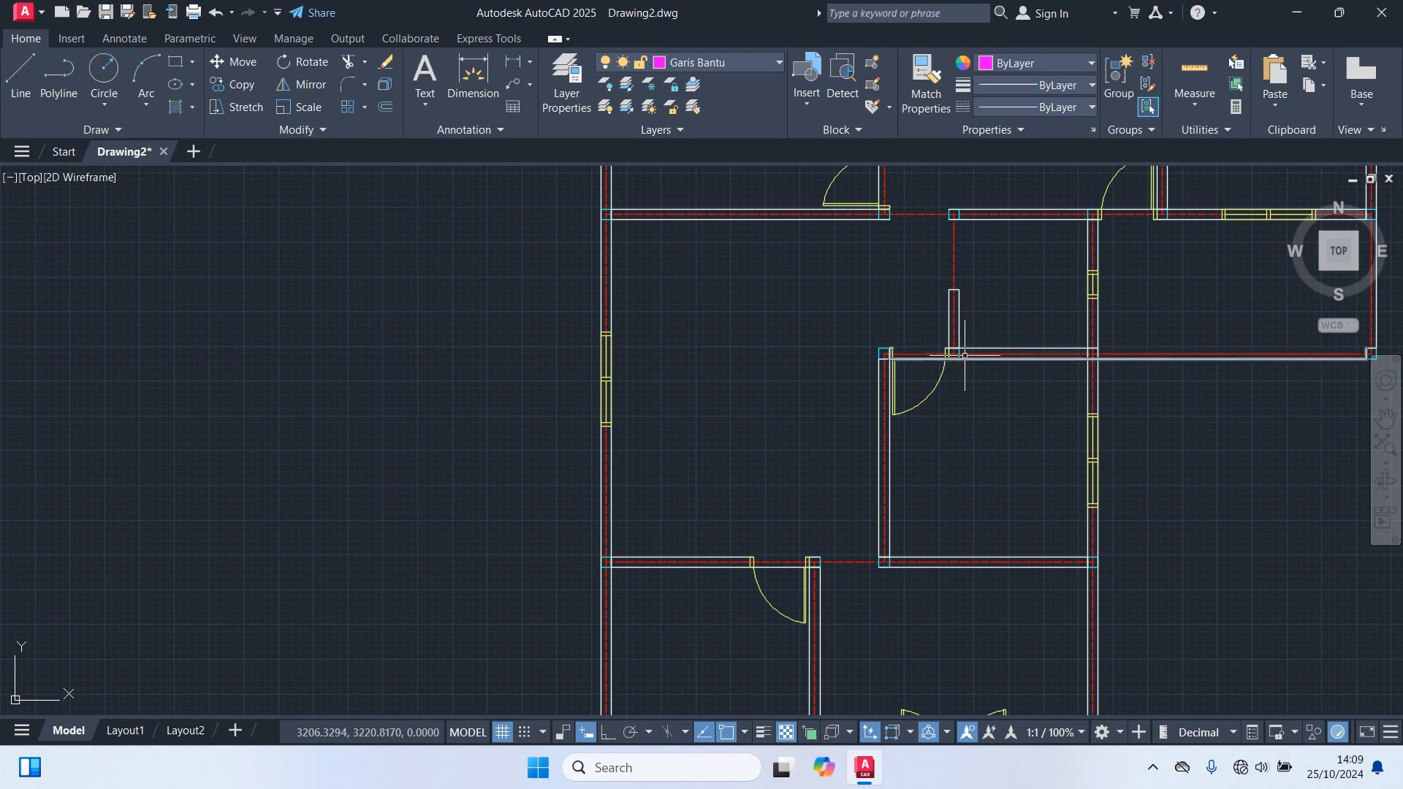
scroll(950, 524, "down", 4)
scroll(940, 325, "up", 3)
mouse_move(937, 445)
middle_mouse_down()
mouse_move(928, 664)
mouse_move(930, 548)
mouse_move(893, 788)
middle_mouse_up()
middle_click_drag(909, 268, 922, 313)
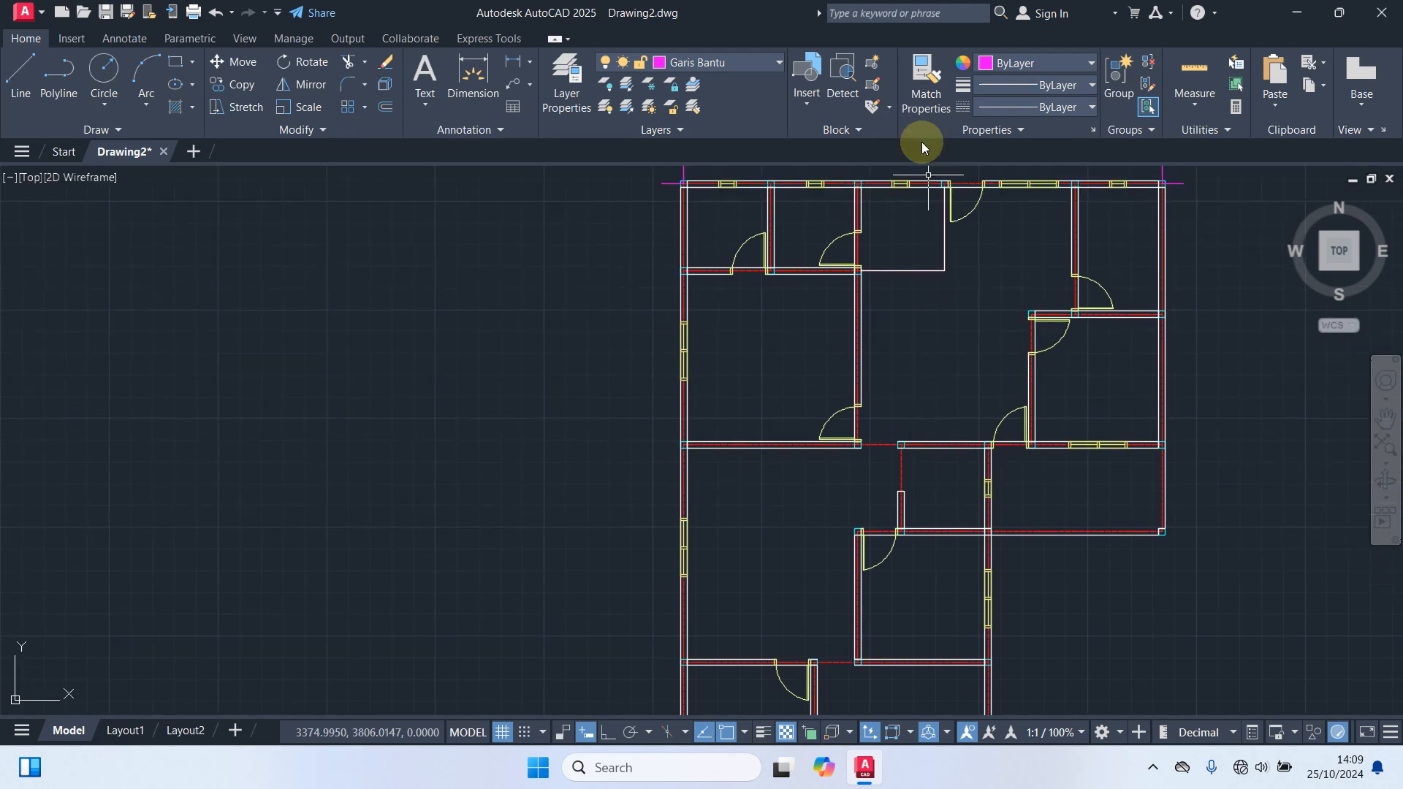
middle_click_drag(923, 373, 919, 203)
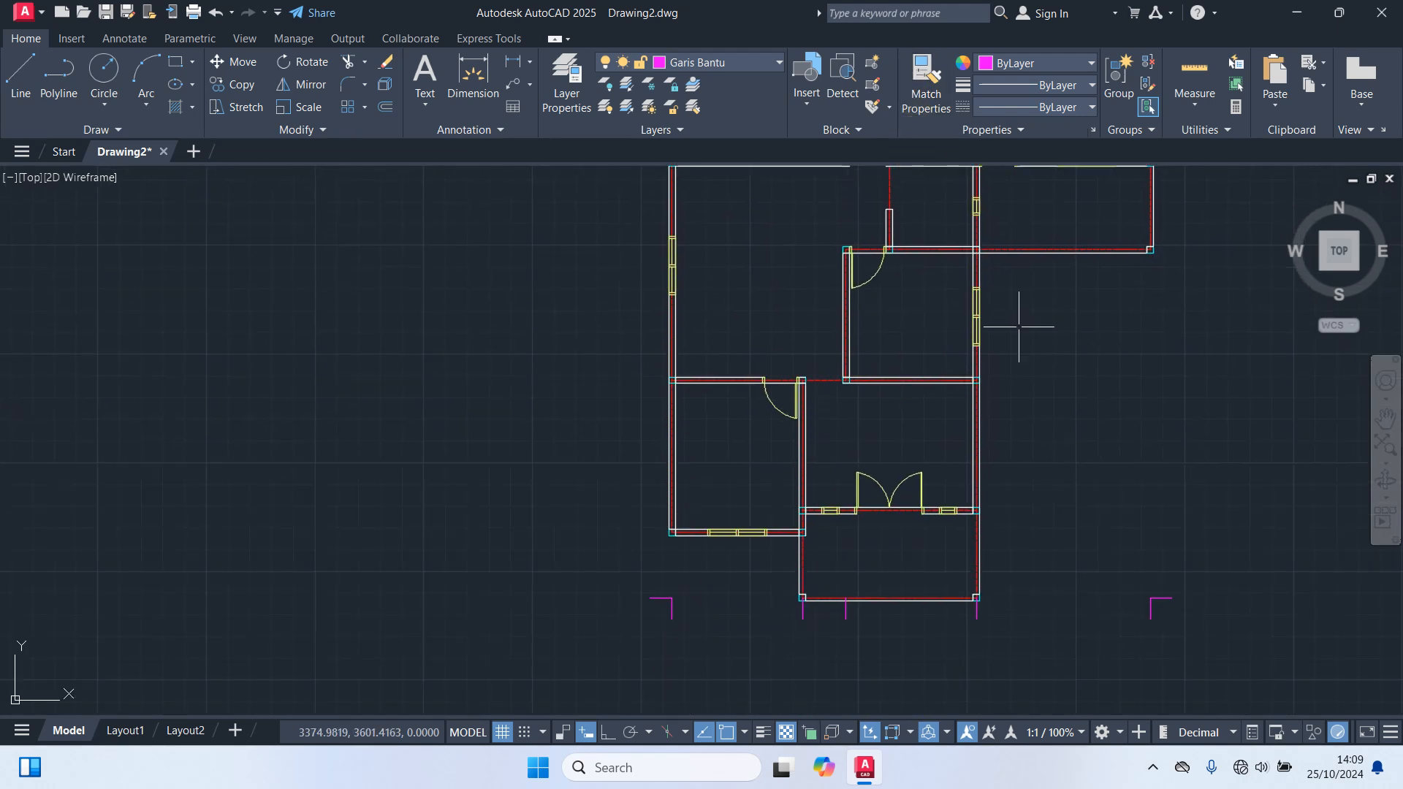
Step: Copy the short horizontal guide line at the lower-right corner upward, level with the axis of the double-door wall
scroll(1157, 617, "up", 2)
left_click(1198, 593)
left_click(1171, 557)
type("co")
key("Return")
scroll(1117, 607, "up", 3)
middle_click_drag(1117, 607, 1018, 613)
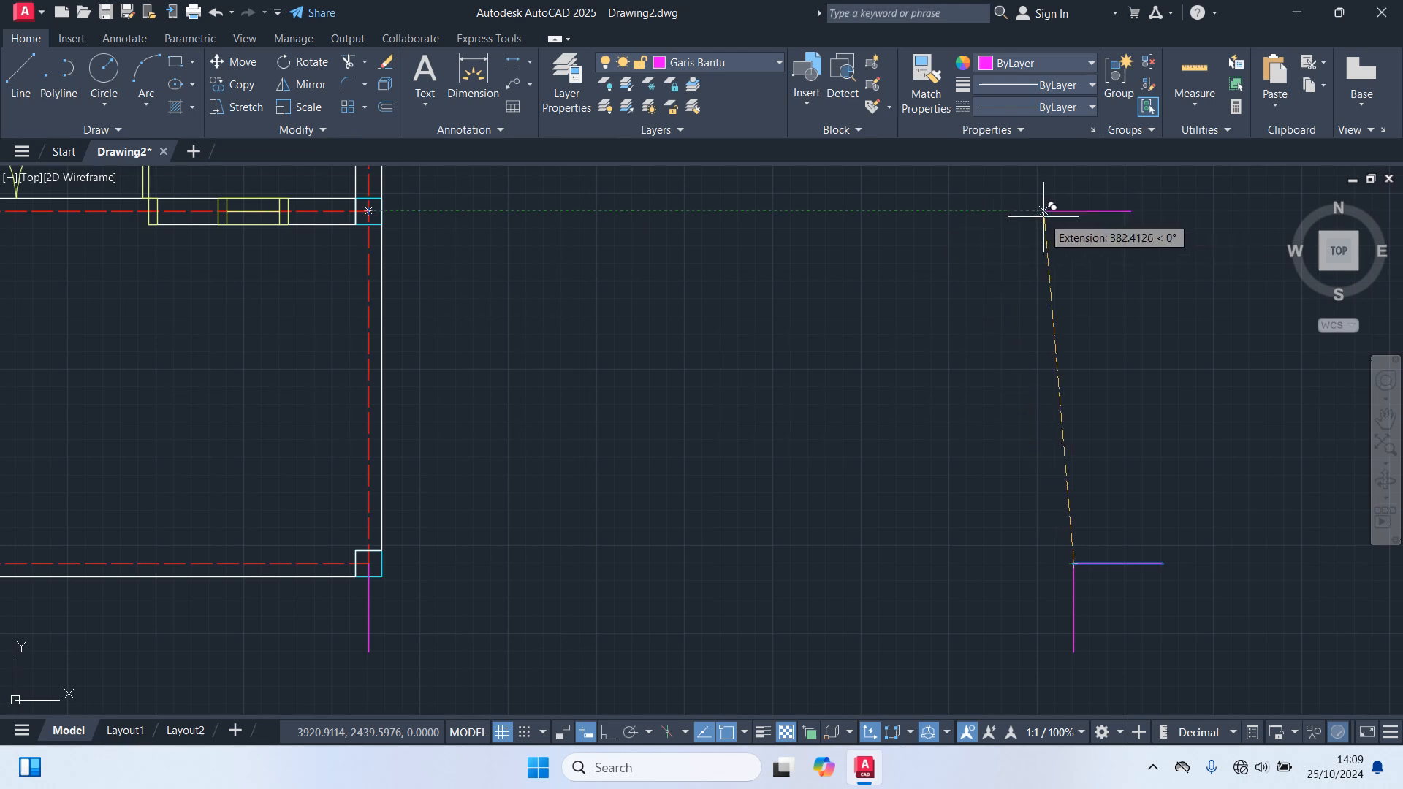
scroll(1078, 219, "down", 4)
mouse_move(1074, 304)
middle_mouse_down()
mouse_move(1067, 379)
mouse_move(1008, 539)
middle_mouse_up()
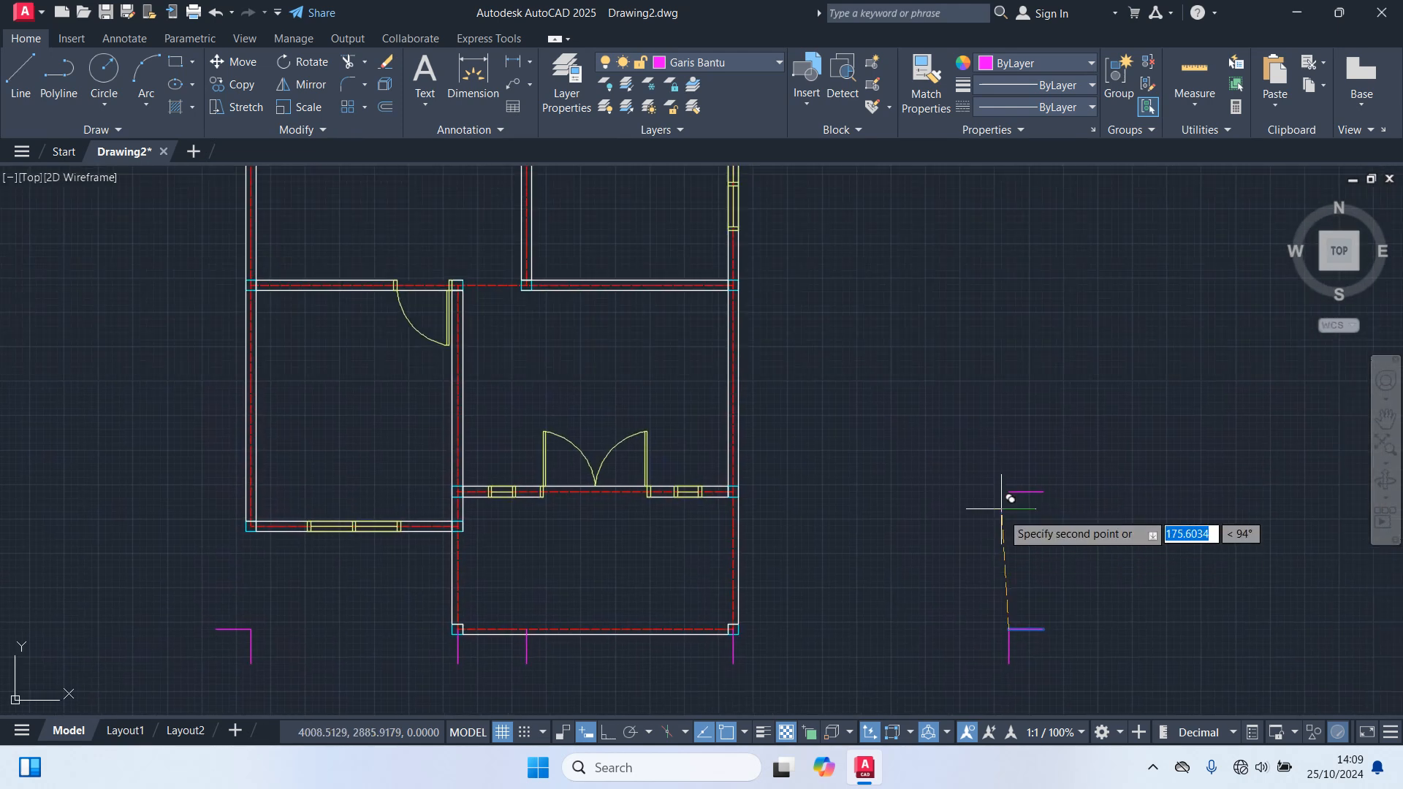
Step: Copy the horizontal helper tick along the plan's right side to the double-door wall axis and the next wall axis above it
scroll(1015, 466, "up", 2)
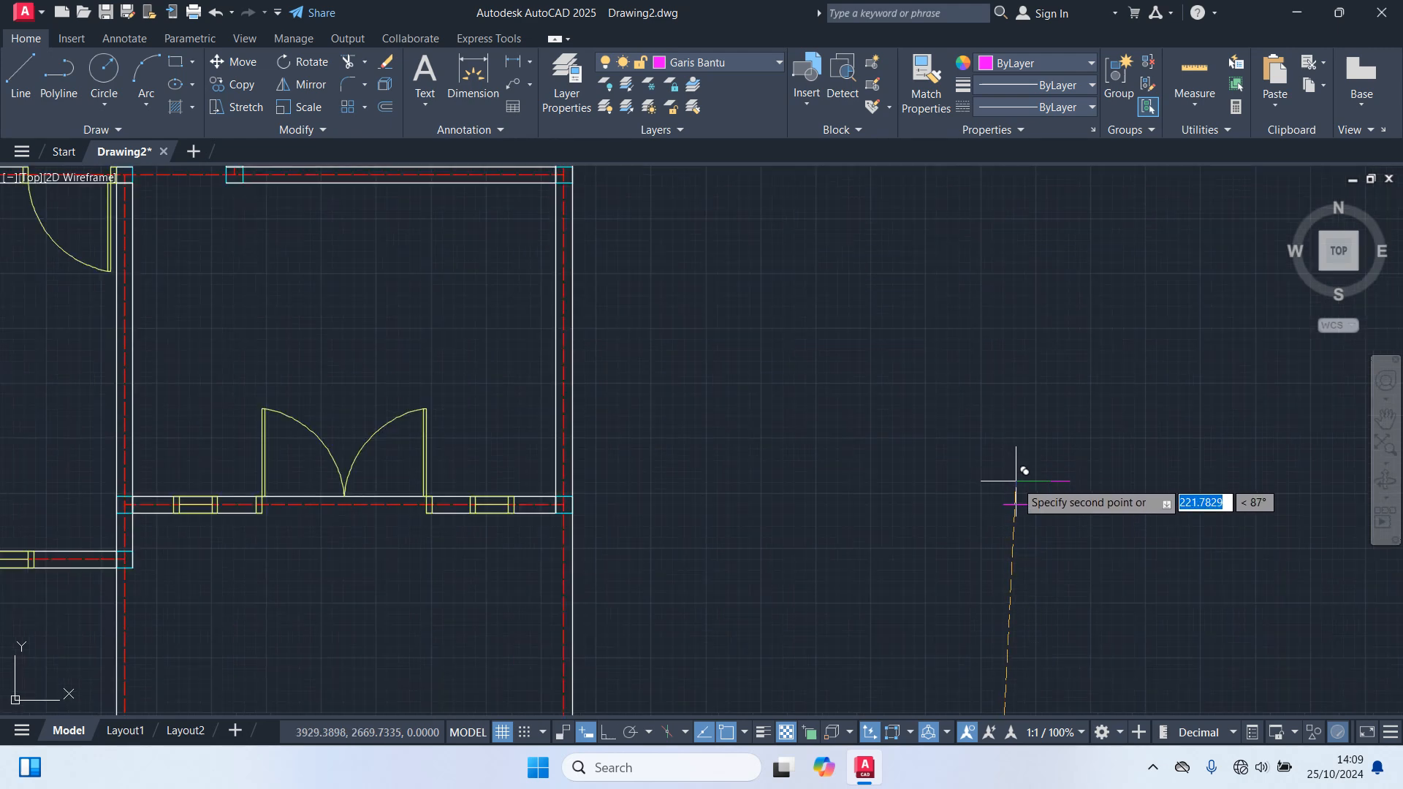
left_click(1004, 504)
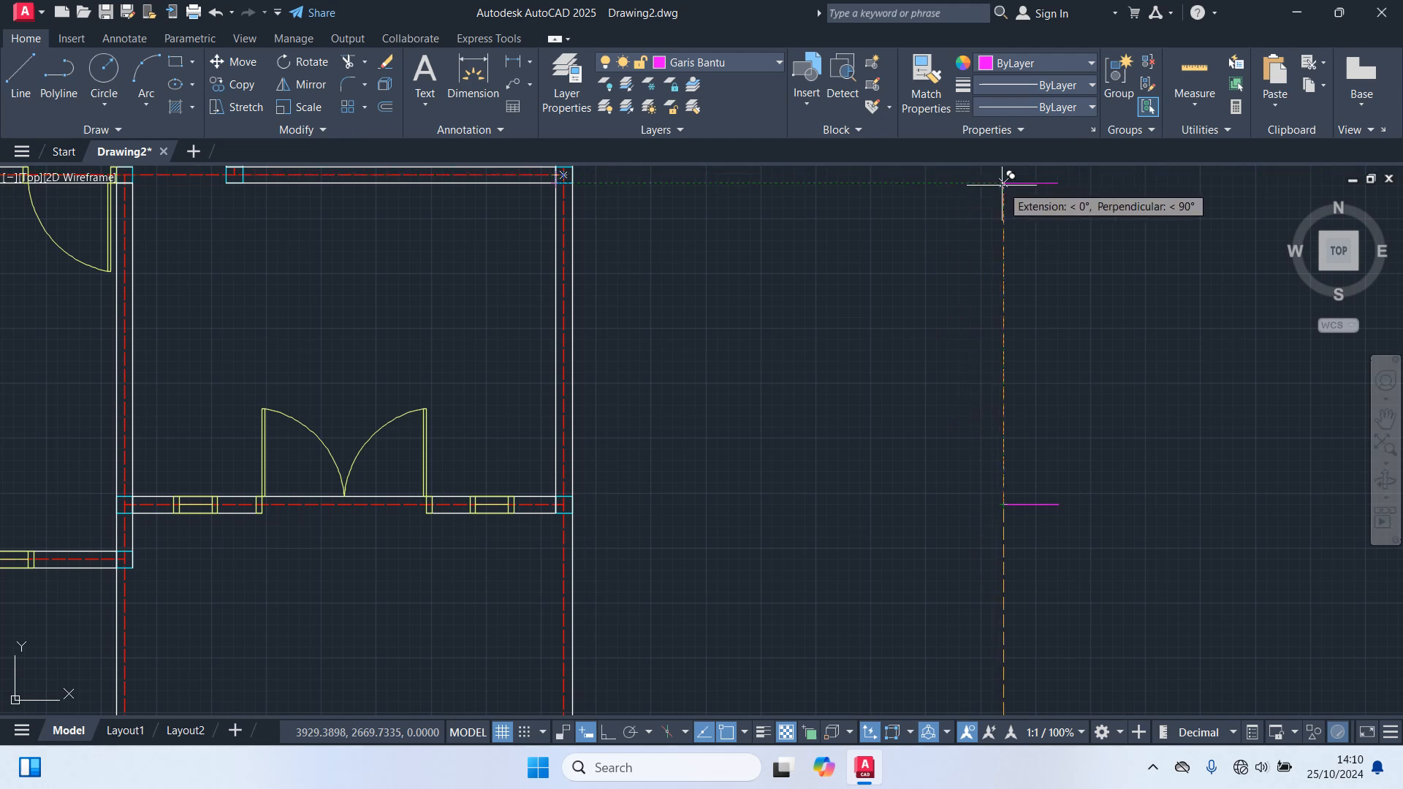
left_click(1004, 183)
scroll(1049, 241, "down", 2)
middle_click_drag(1052, 273, 1002, 485)
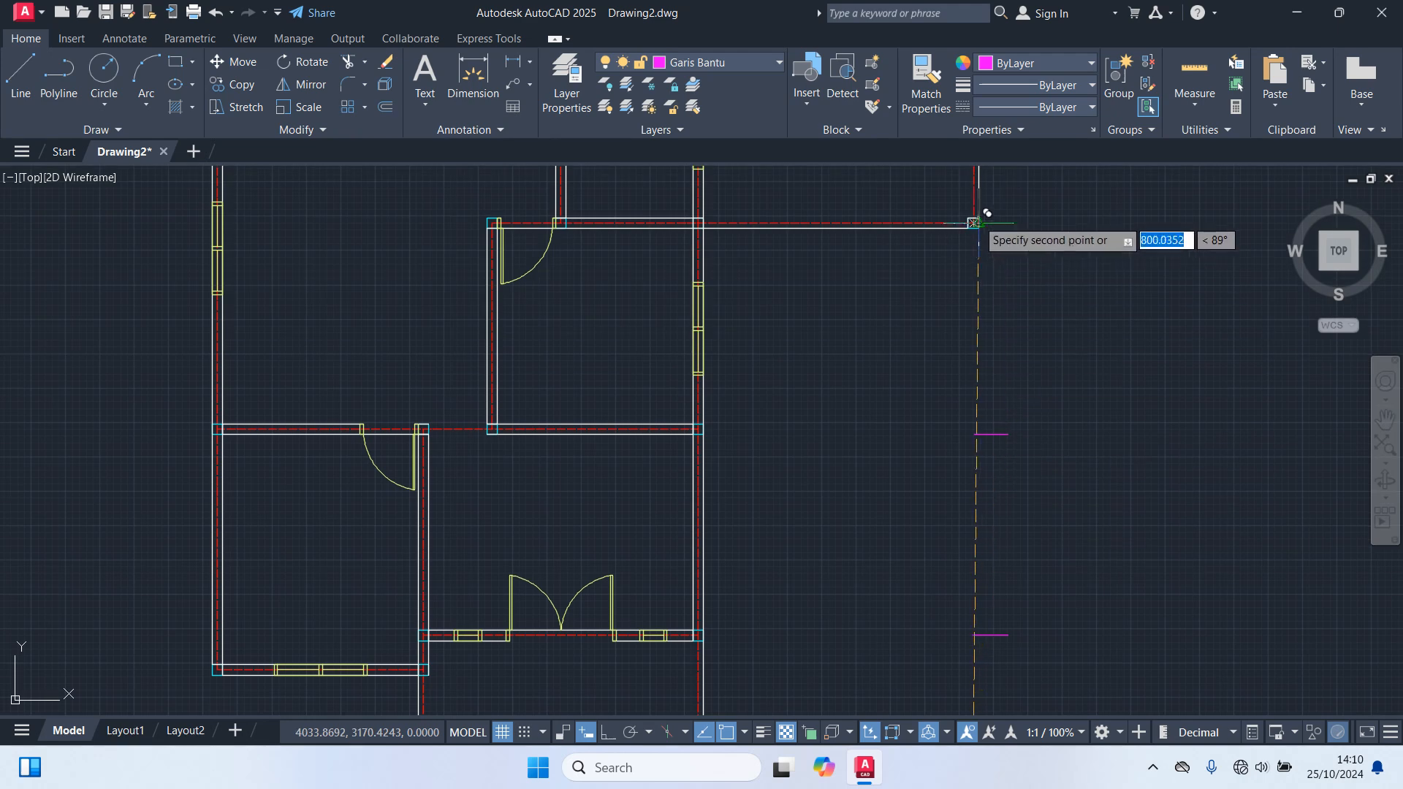
Step: Copy the same tick to the three remaining wall axes up the right side, starting at the outer corner, and finish copying
scroll(957, 409, "up", 4)
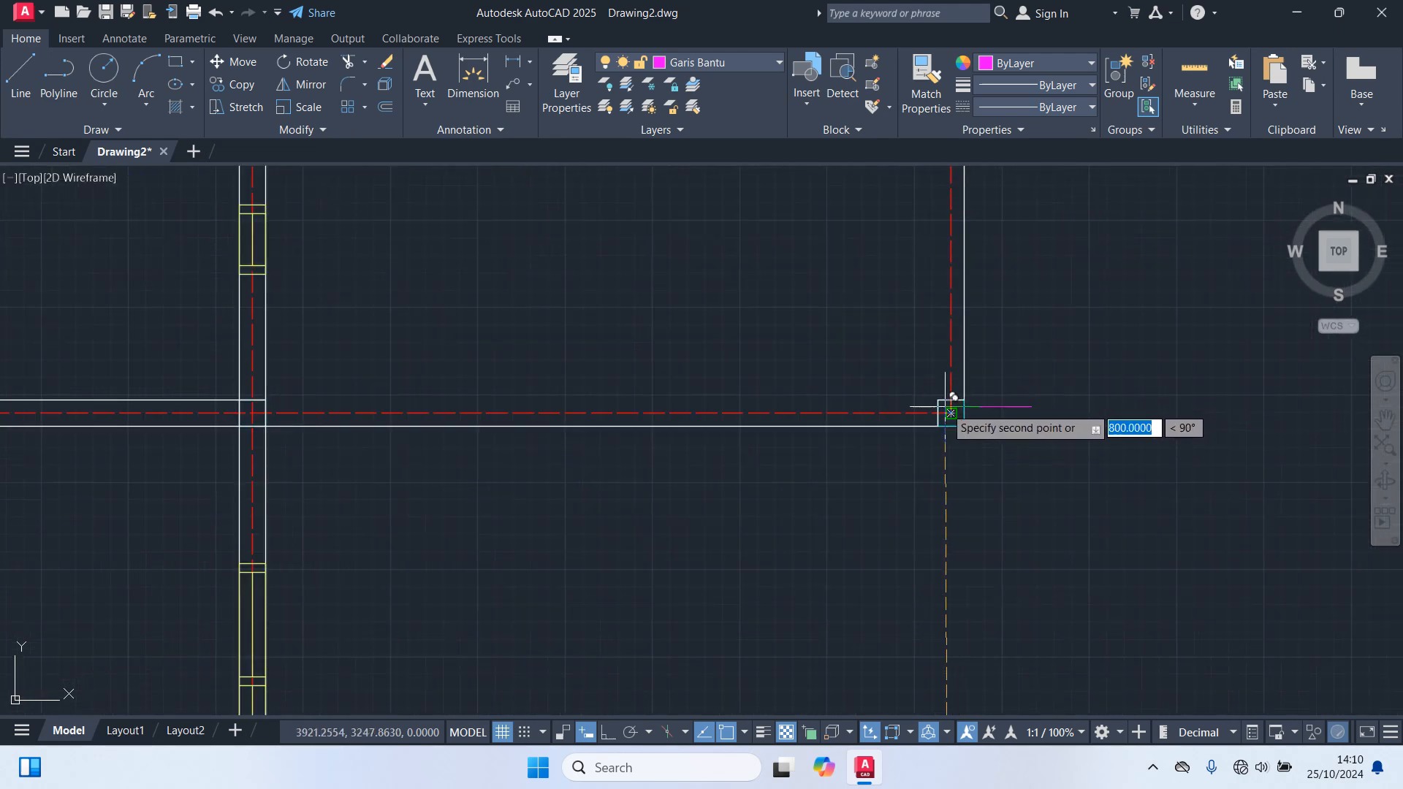
scroll(1015, 417, "down", 4)
scroll(1019, 438, "up", 5)
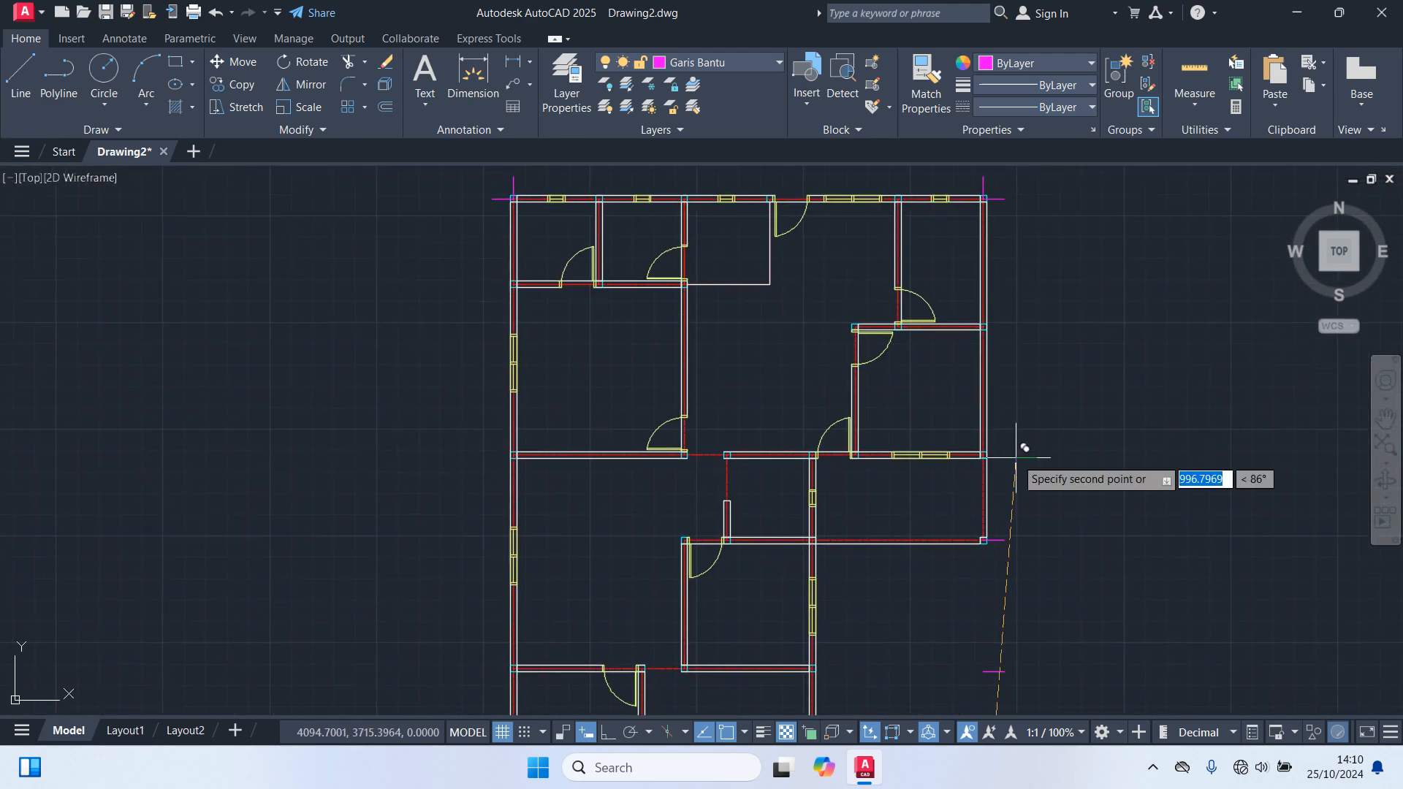
scroll(1000, 367, "down", 4)
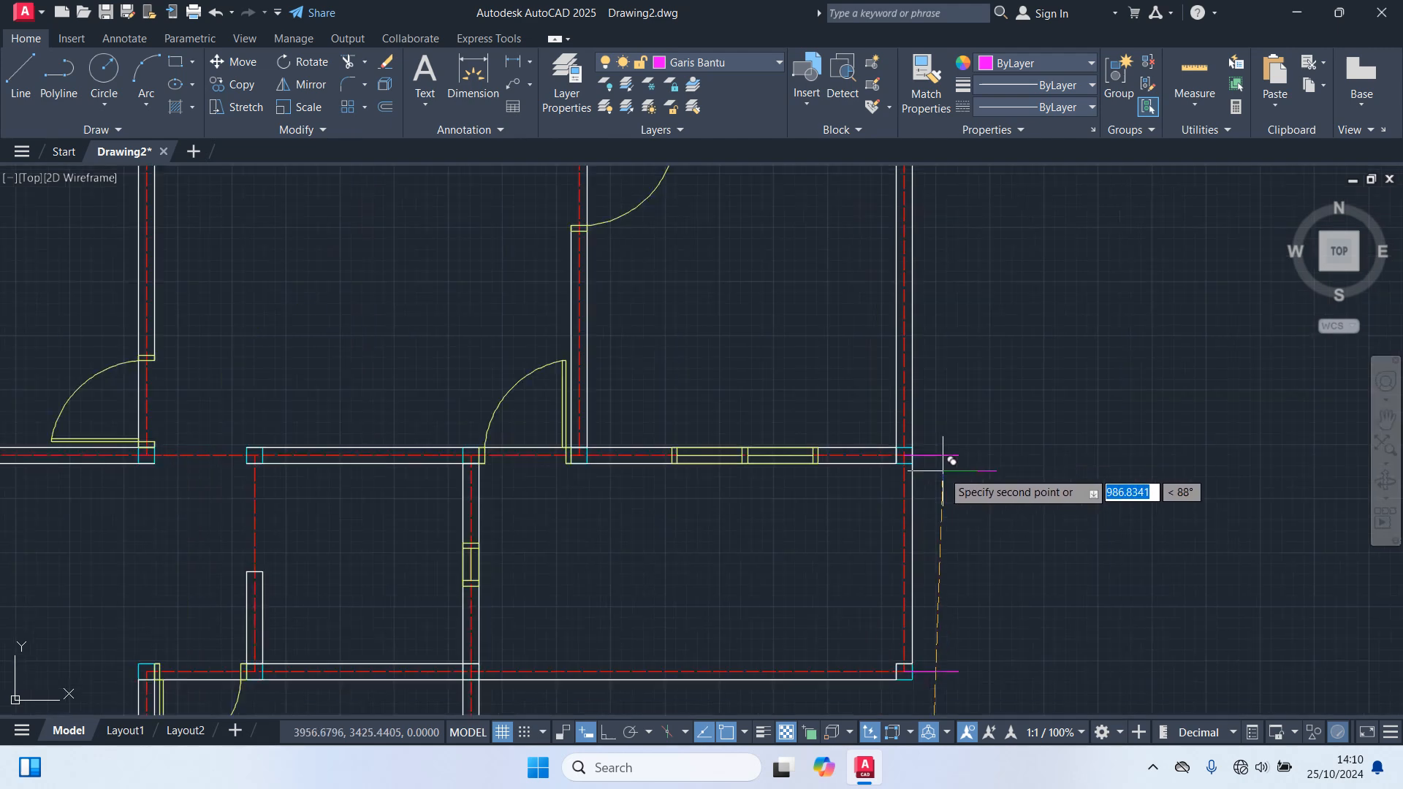
scroll(1000, 367, "up", 5)
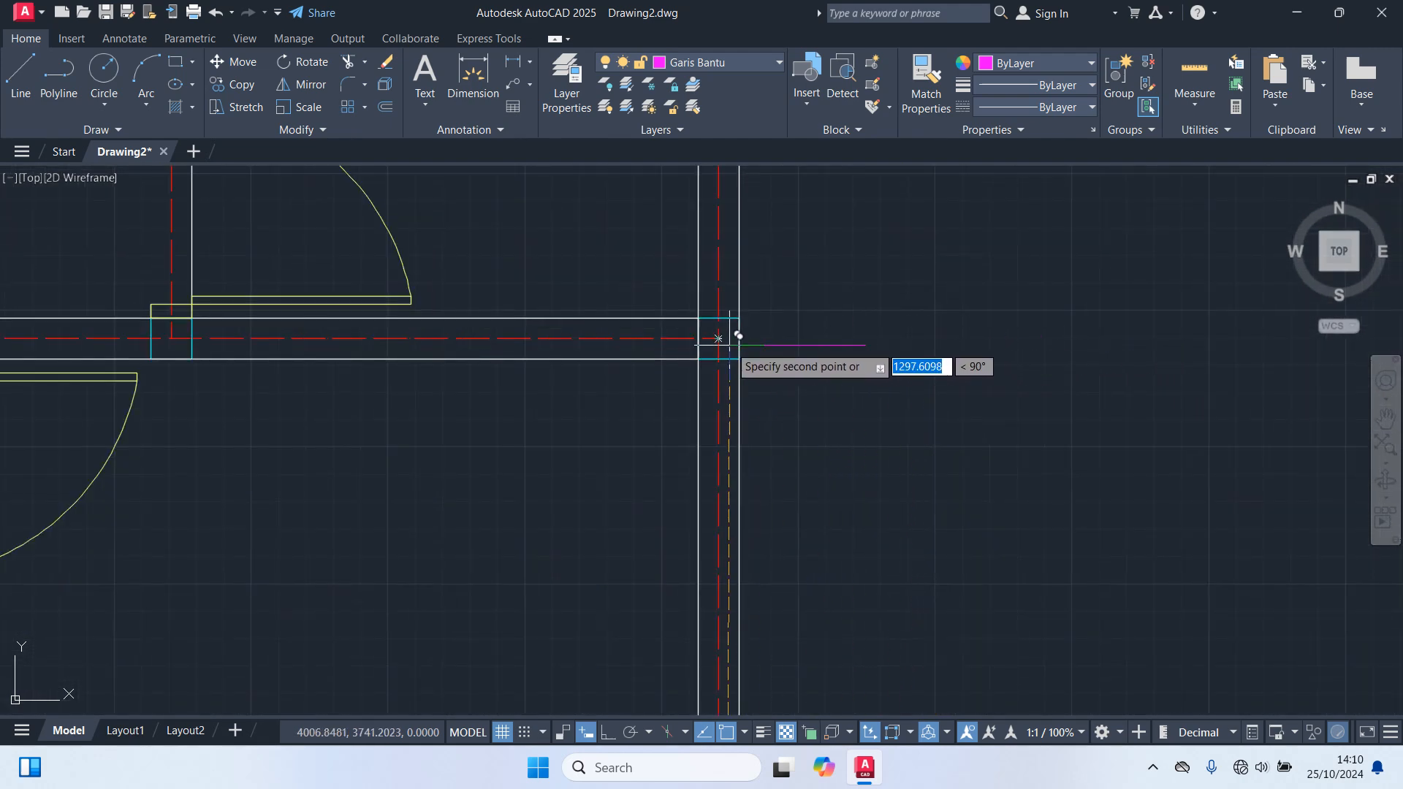
scroll(913, 409, "down", 4)
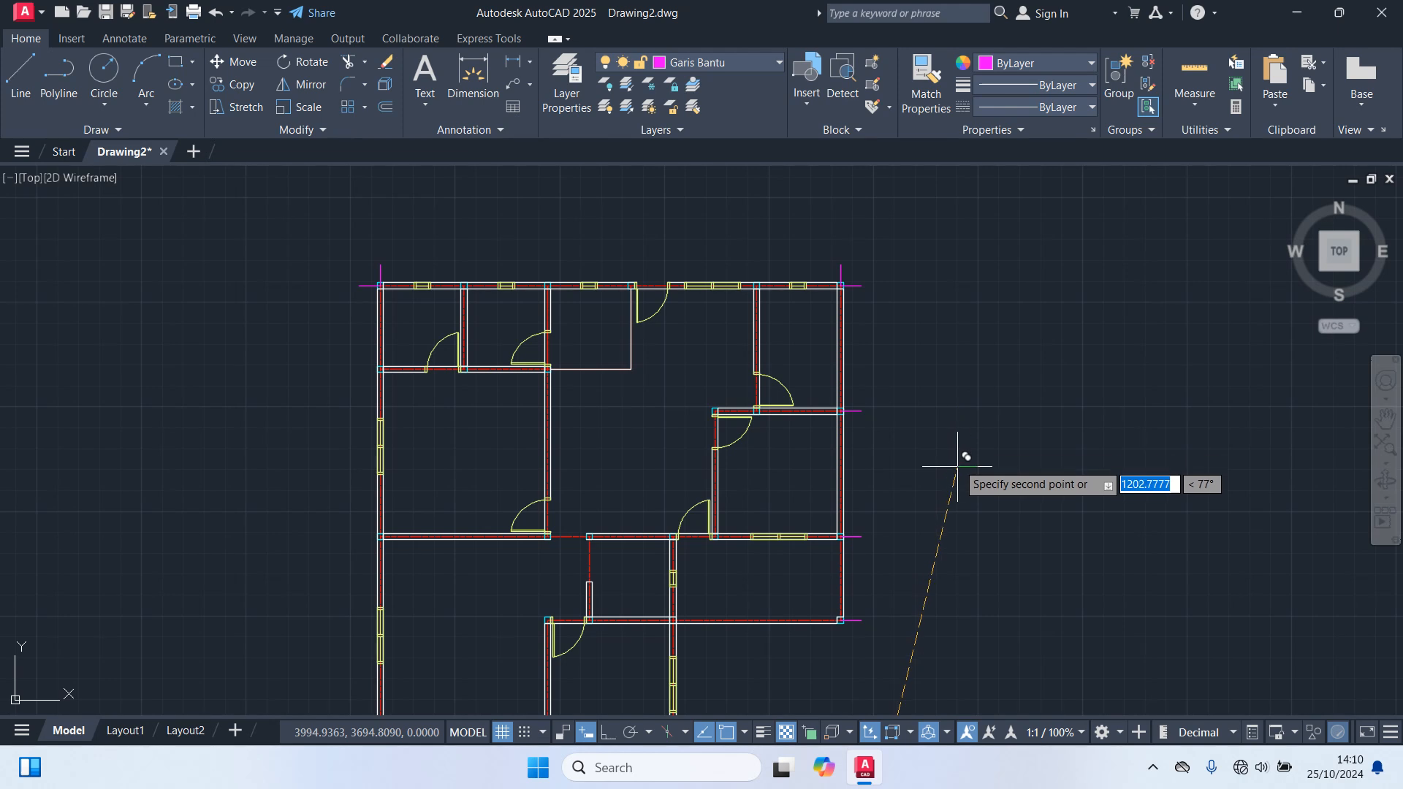
middle_click_drag(971, 515, 981, 337)
key("Escape")
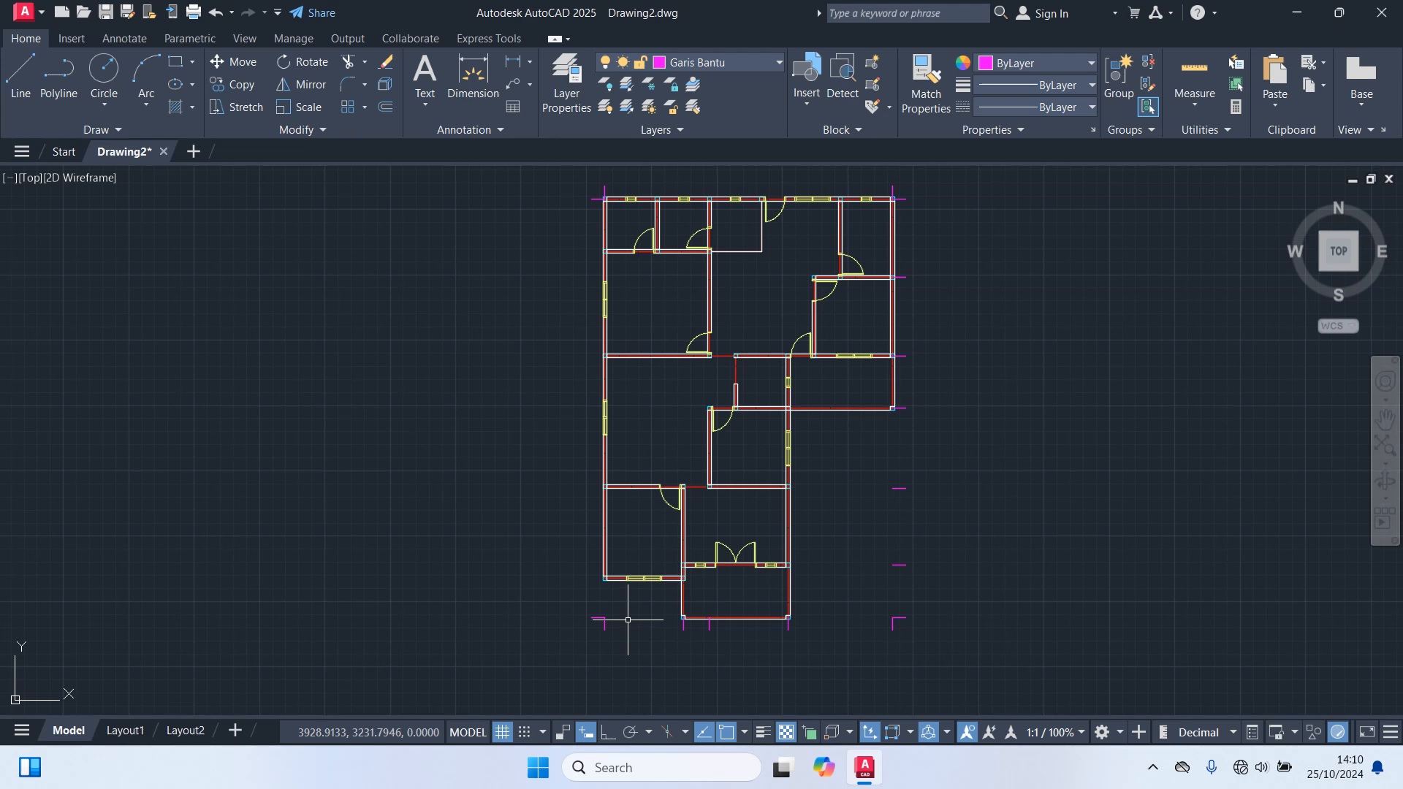
Step: Copy the lower-left horizontal helper tick from its inner endpoint to the lower and upper wall axes of the front-left room
scroll(597, 636, "up", 4)
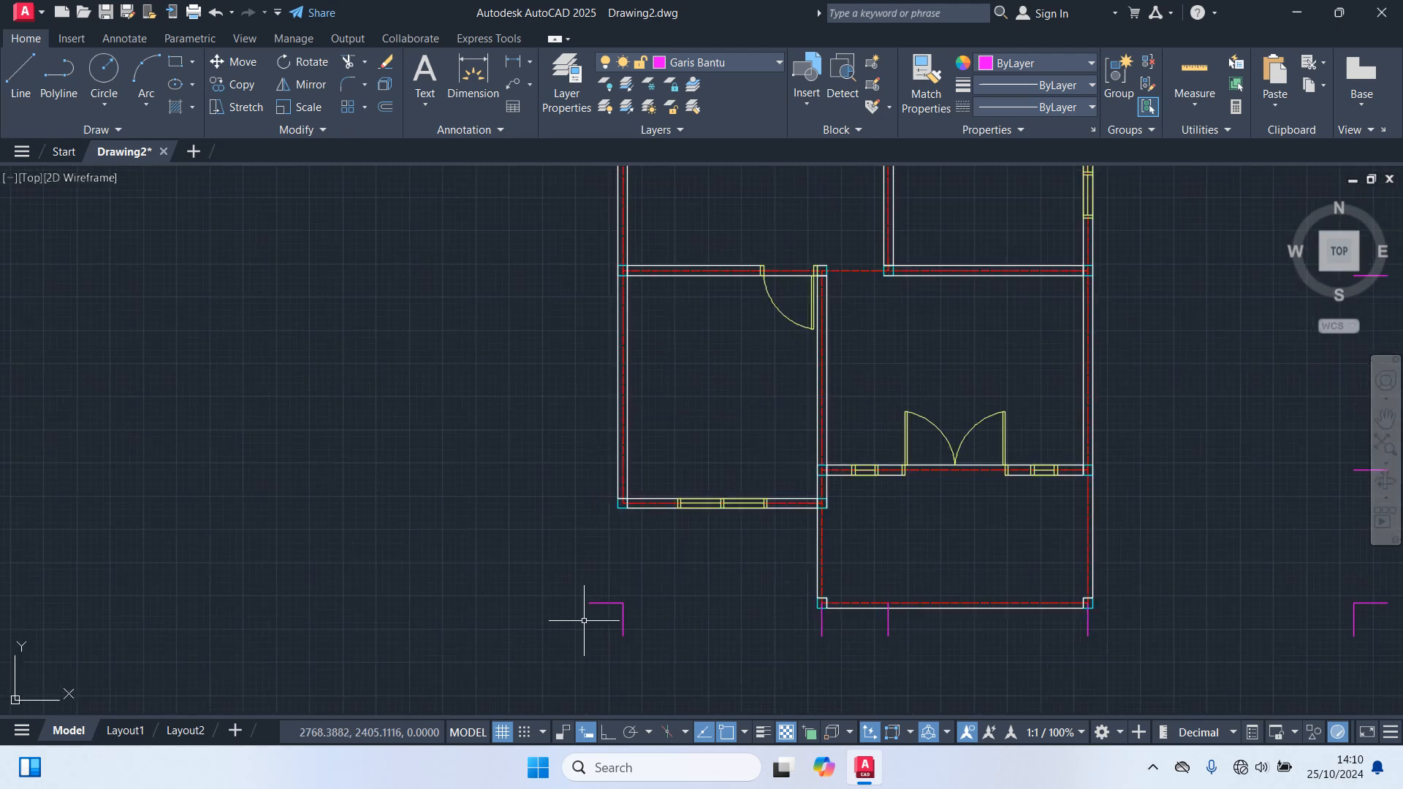
scroll(583, 615, "up", 4)
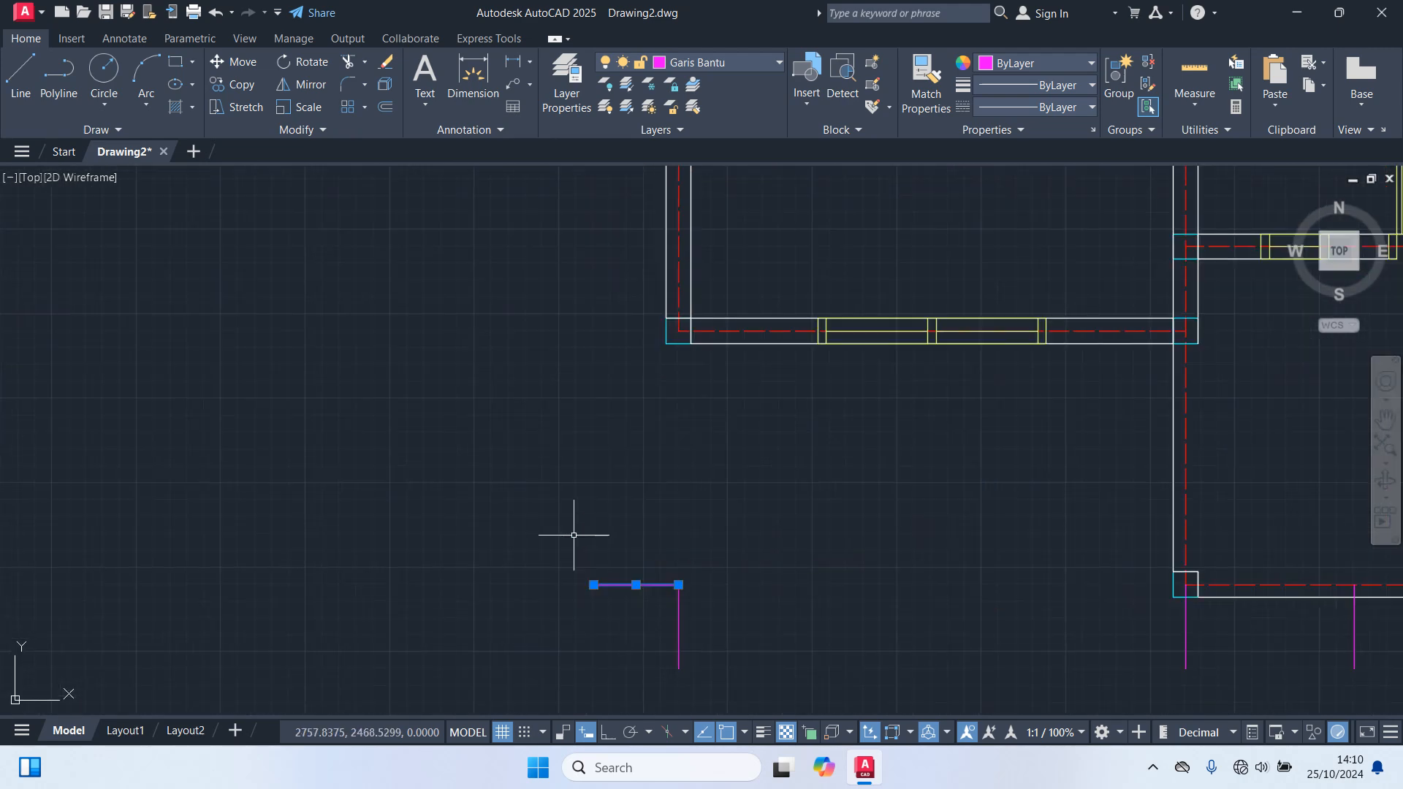
key("Return")
left_click(679, 584)
left_click(678, 331)
scroll(624, 429, "down", 3)
middle_click_drag(595, 320, 668, 536)
scroll(694, 511, "up", 3)
scroll(667, 486, "down", 6)
middle_click_drag(599, 446, 678, 593)
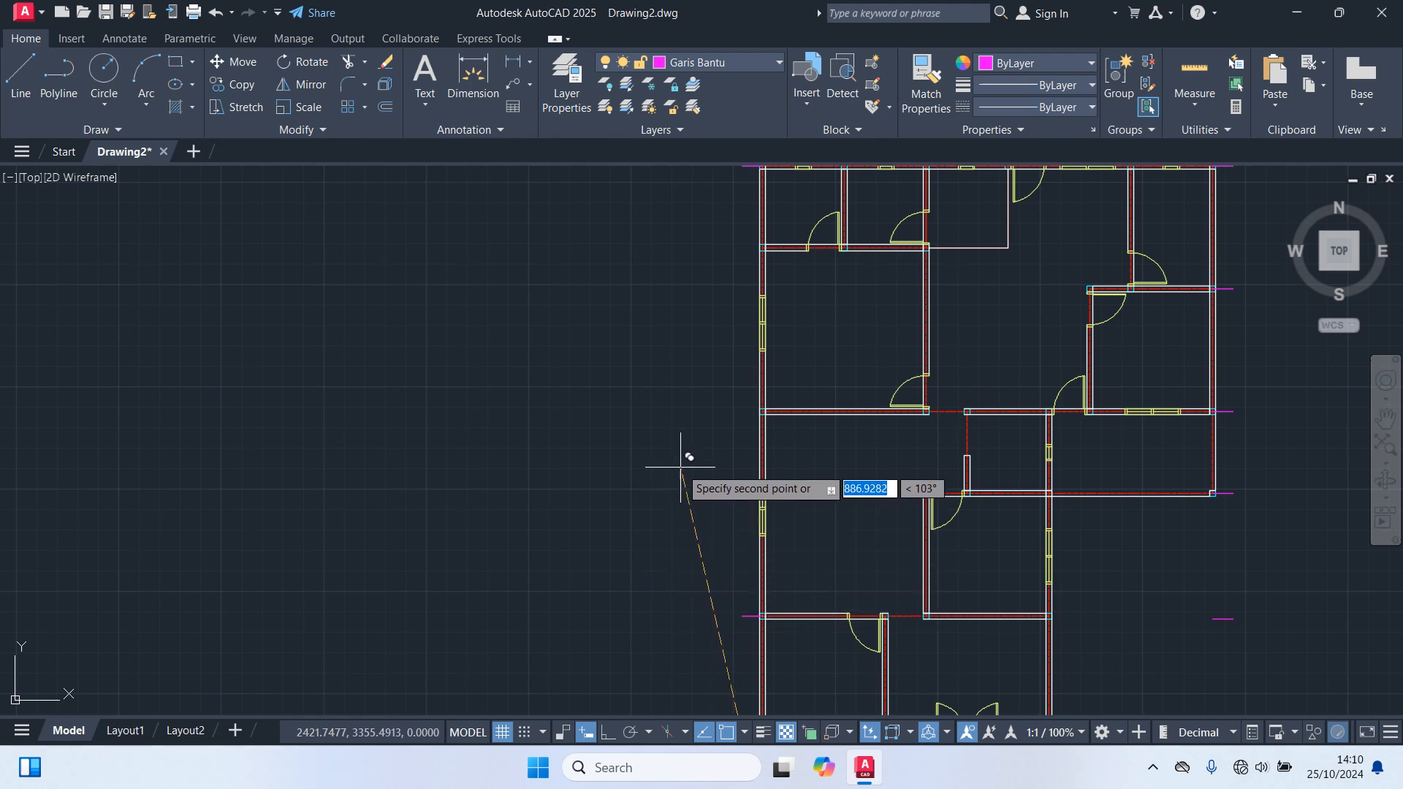
Step: Copy the horizontal tick to the next two wall axes up the left side and finish copying
scroll(698, 434, "up", 4)
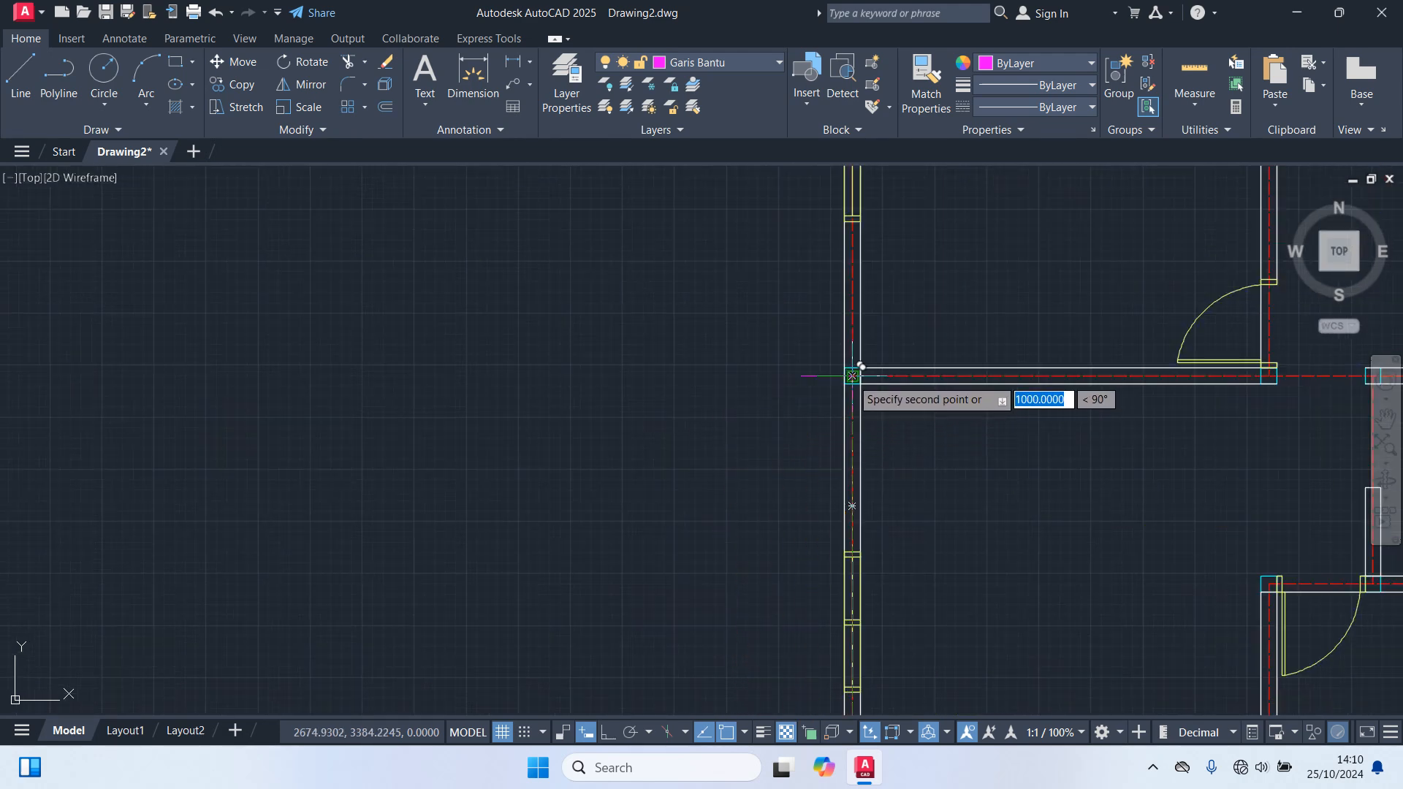
scroll(739, 438, "down", 3)
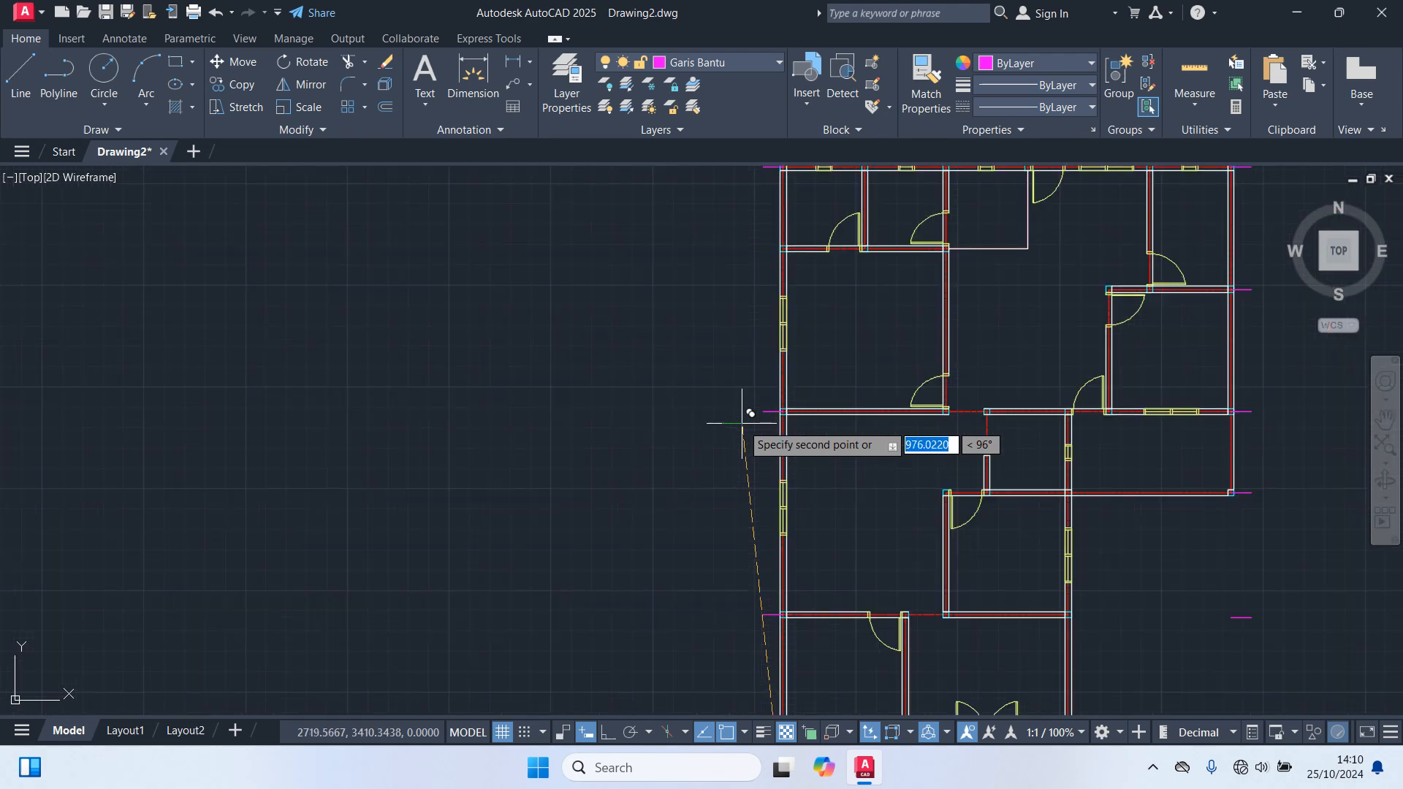
middle_click_drag(732, 357, 764, 460)
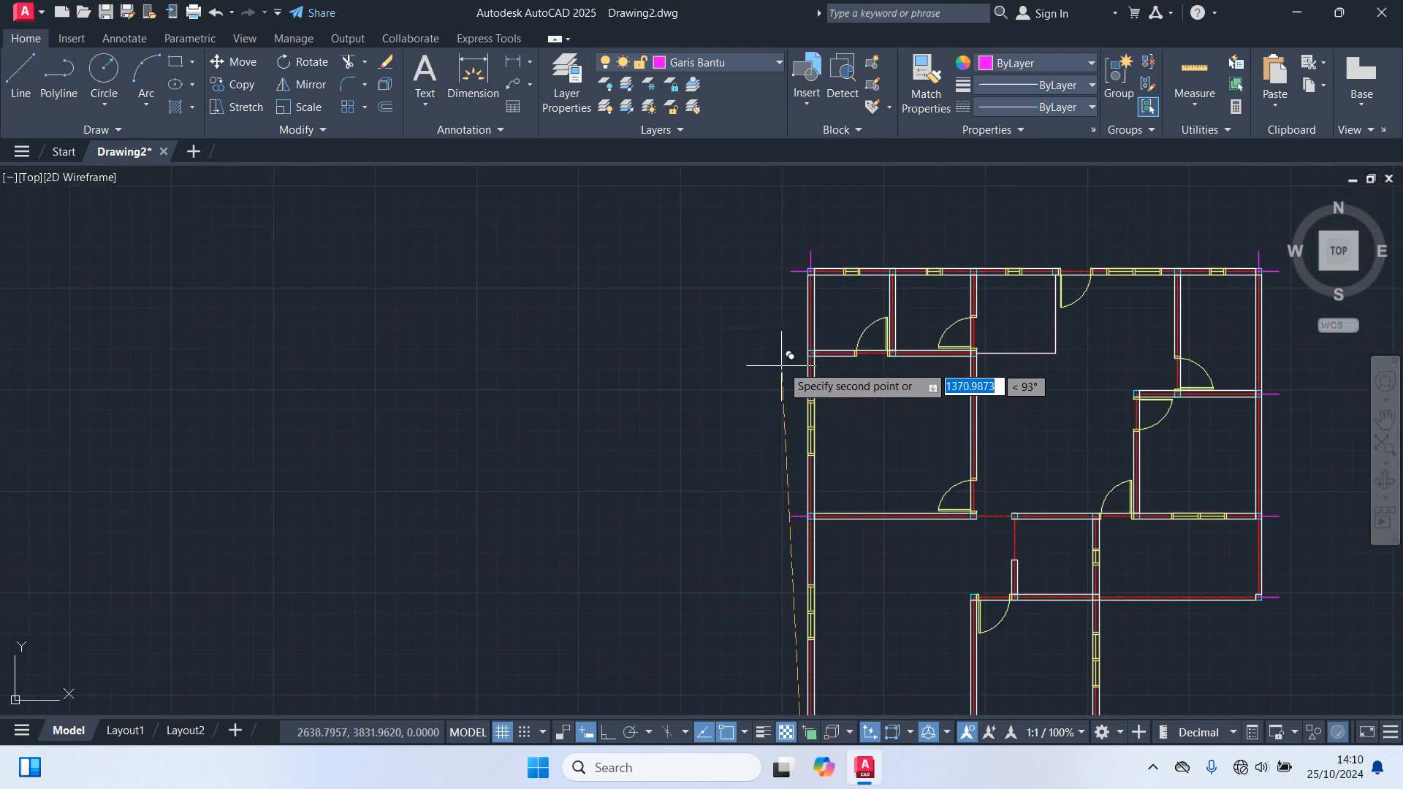
scroll(785, 365, "up", 5)
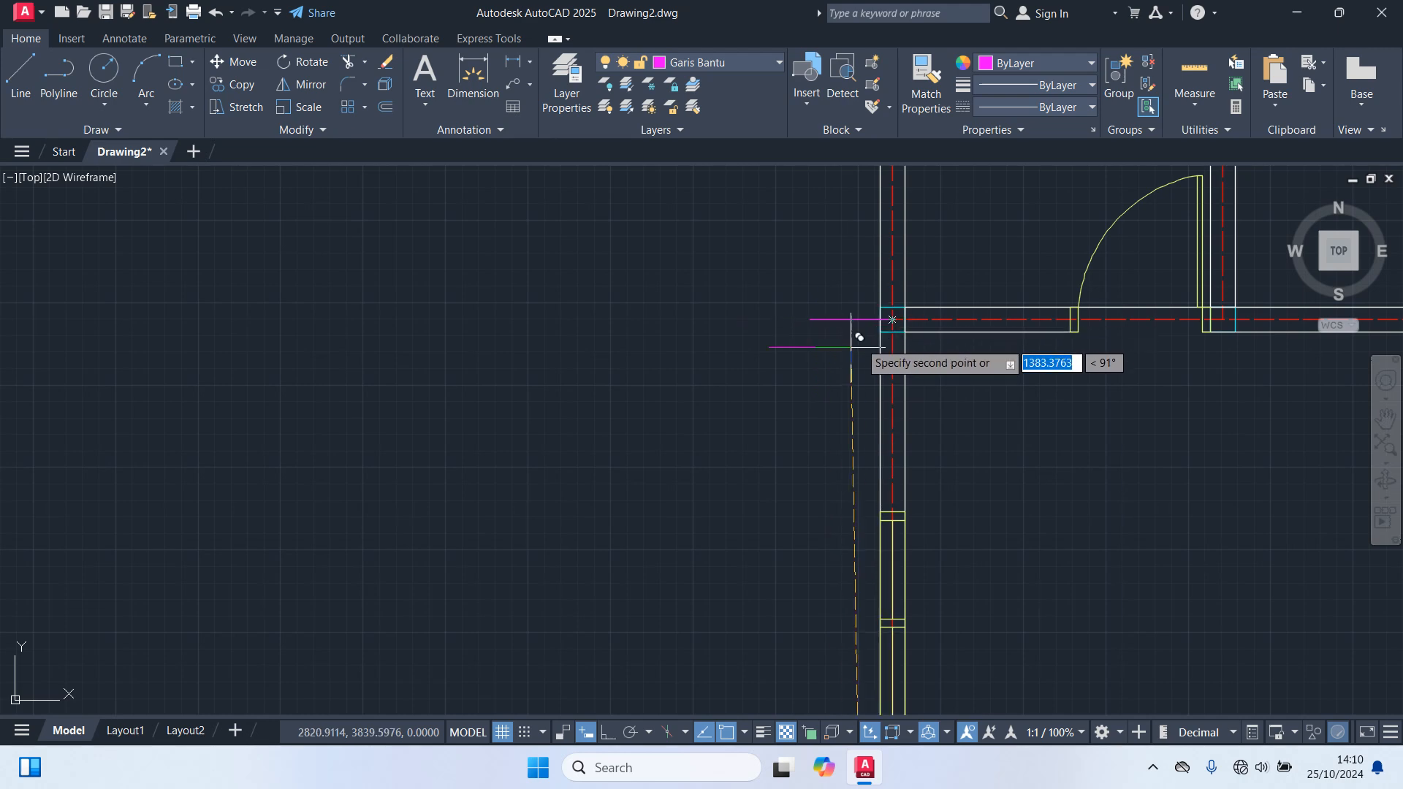
scroll(887, 321, "down", 4)
key("Escape")
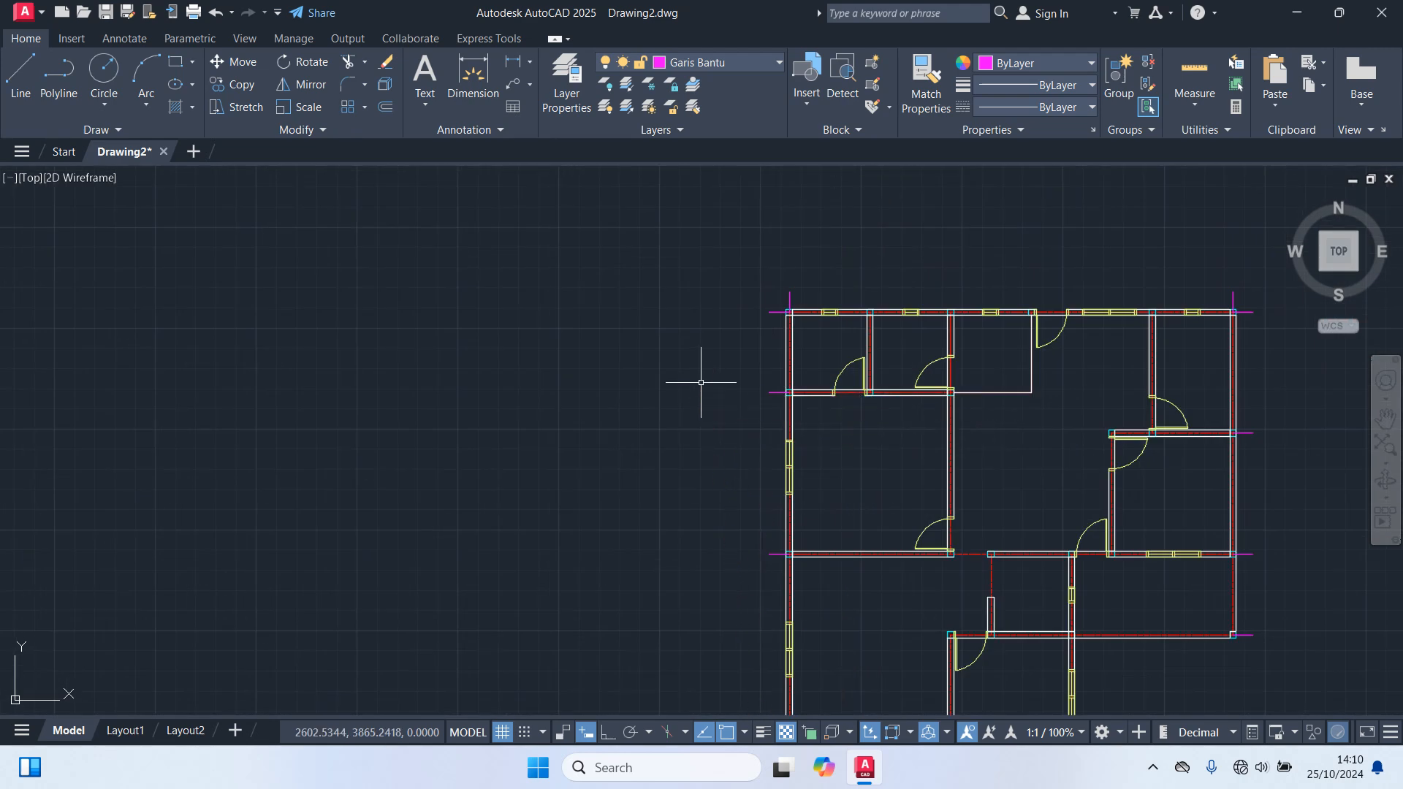
Step: Copy the vertical helper tick at the top-left corner, from its lower endpoint, to the first interior wall axis along the top wall
middle_click_drag(745, 350, 554, 514)
scroll(592, 444, "up", 4)
left_click(626, 446)
left_click(525, 387)
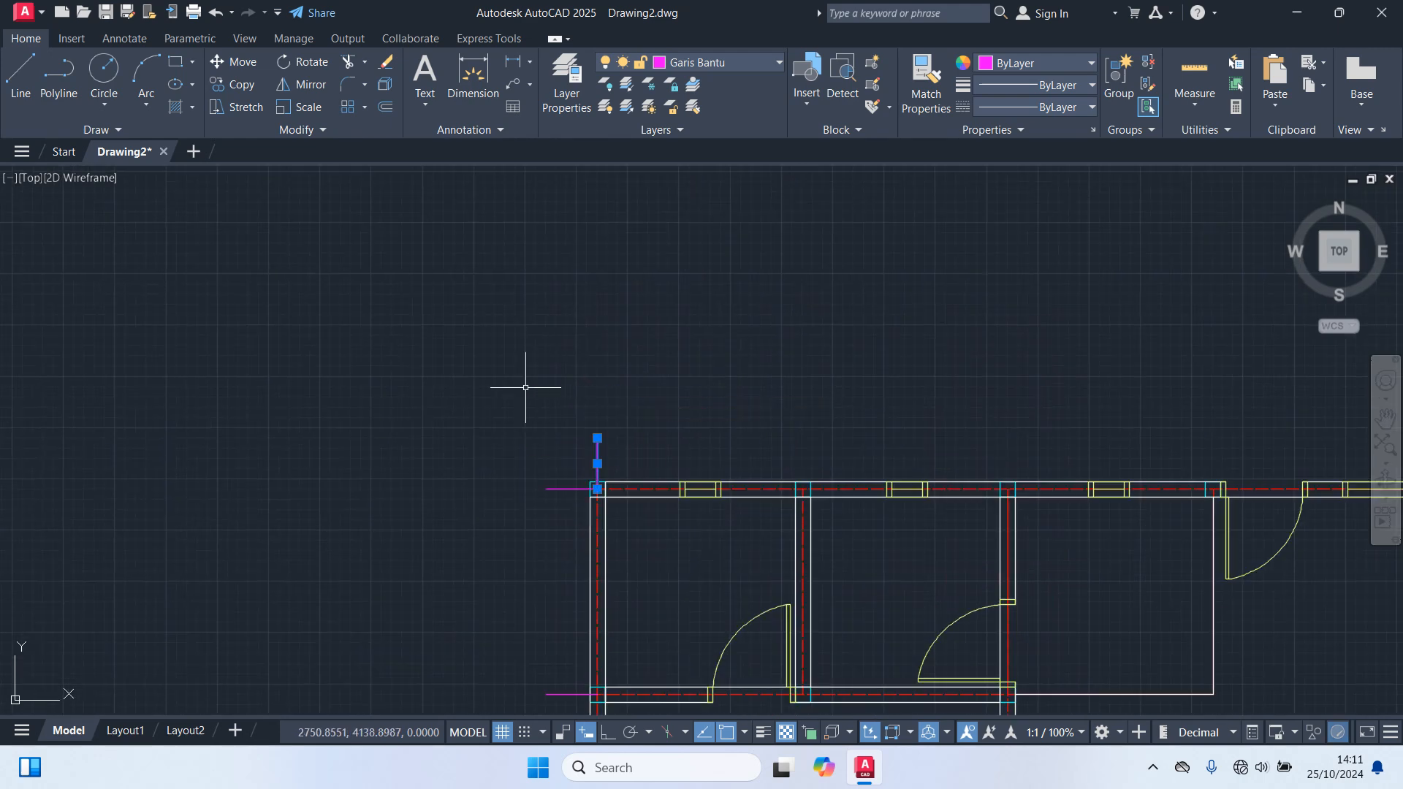
key("Return")
scroll(594, 446, "up", 4)
left_click(593, 434)
scroll(851, 542, "down", 2)
middle_click_drag(851, 542, 670, 454)
scroll(762, 399, "up", 2)
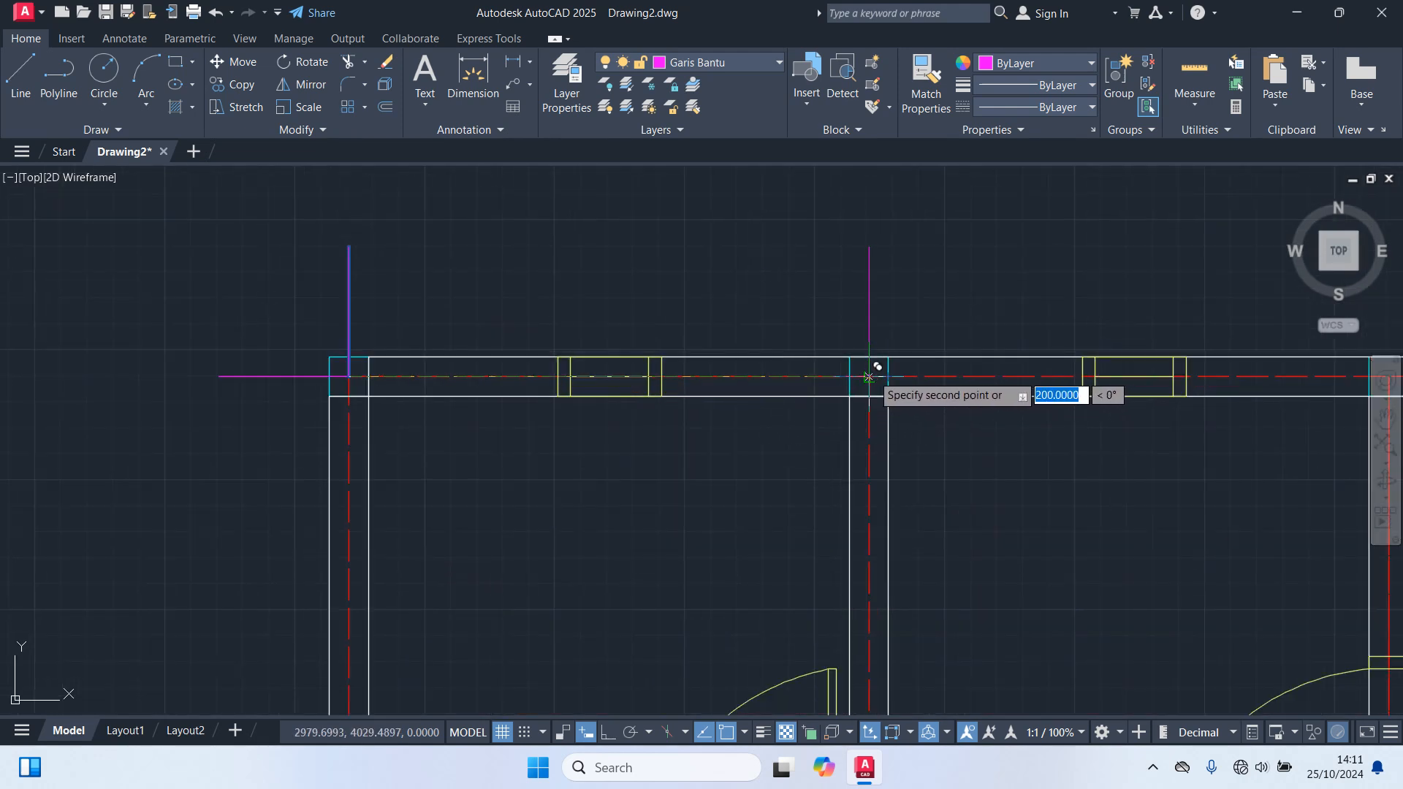
Step: Copy the vertical tick to the second interior wall, the open square's right edge and the rightmost interior wall along the top
scroll(880, 376, "down", 3)
middle_click_drag(955, 464, 731, 465)
scroll(564, 471, "up", 4)
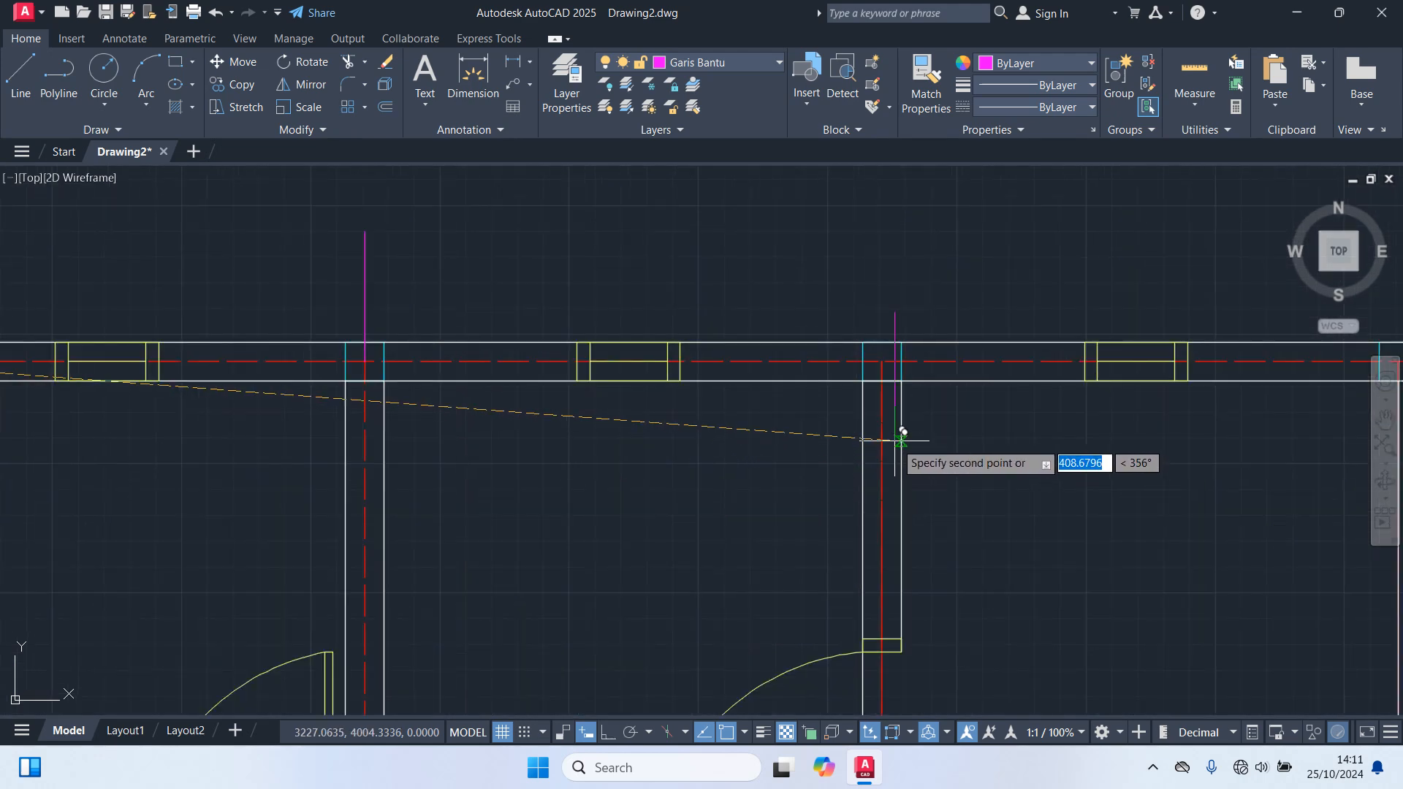
scroll(950, 468, "down", 5)
scroll(783, 420, "up", 3)
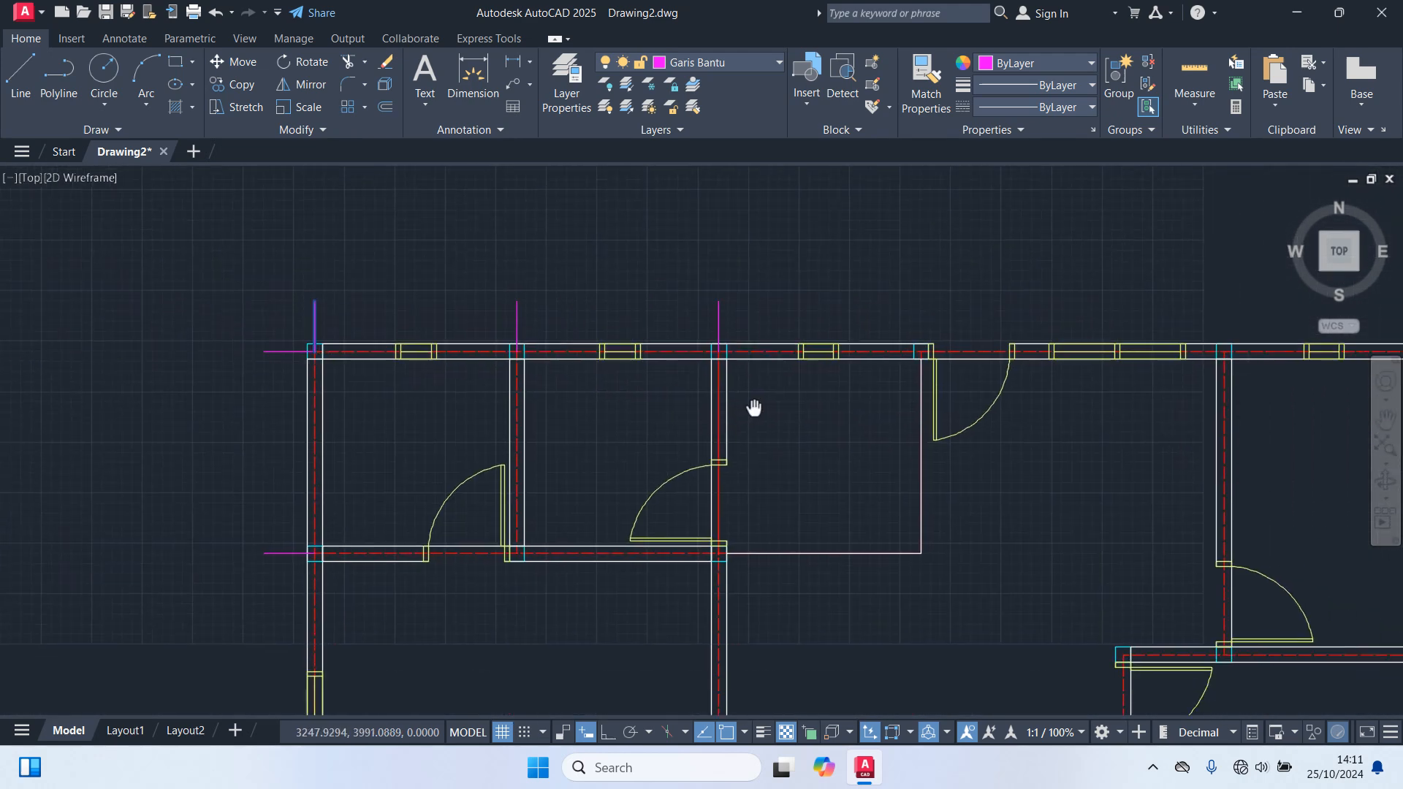
scroll(876, 354, "up", 3)
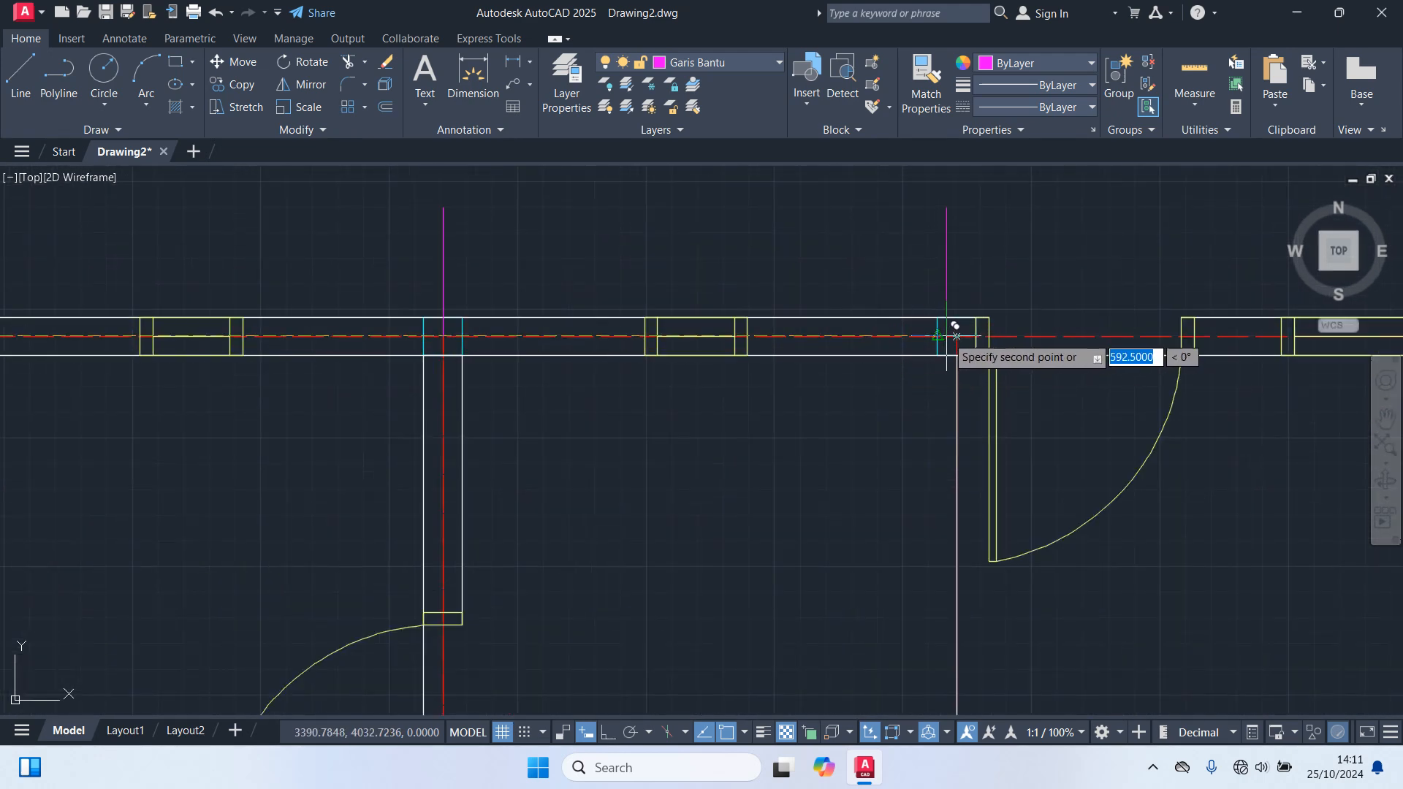
scroll(830, 423, "down", 5)
scroll(495, 382, "up", 2)
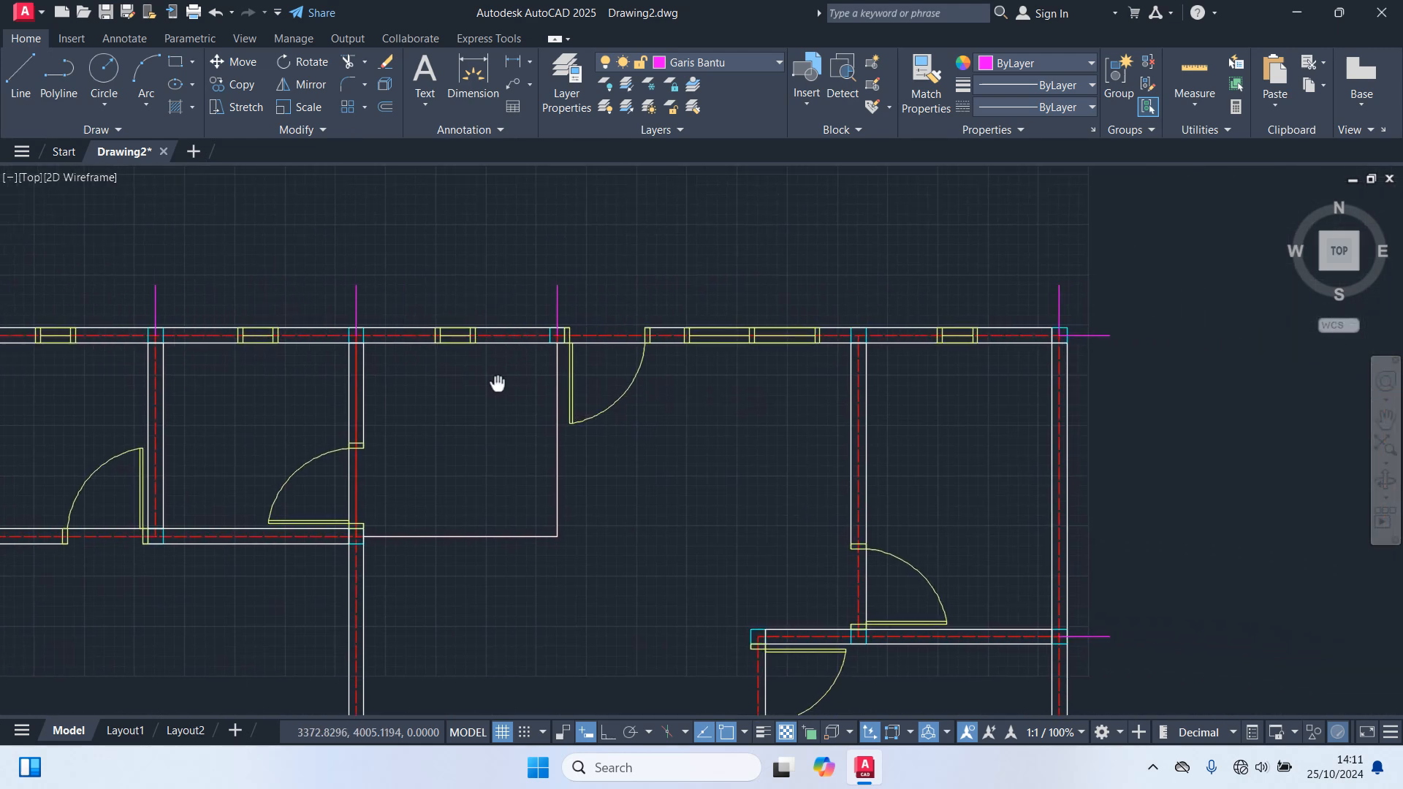
scroll(865, 371, "up", 3)
scroll(748, 423, "down", 6)
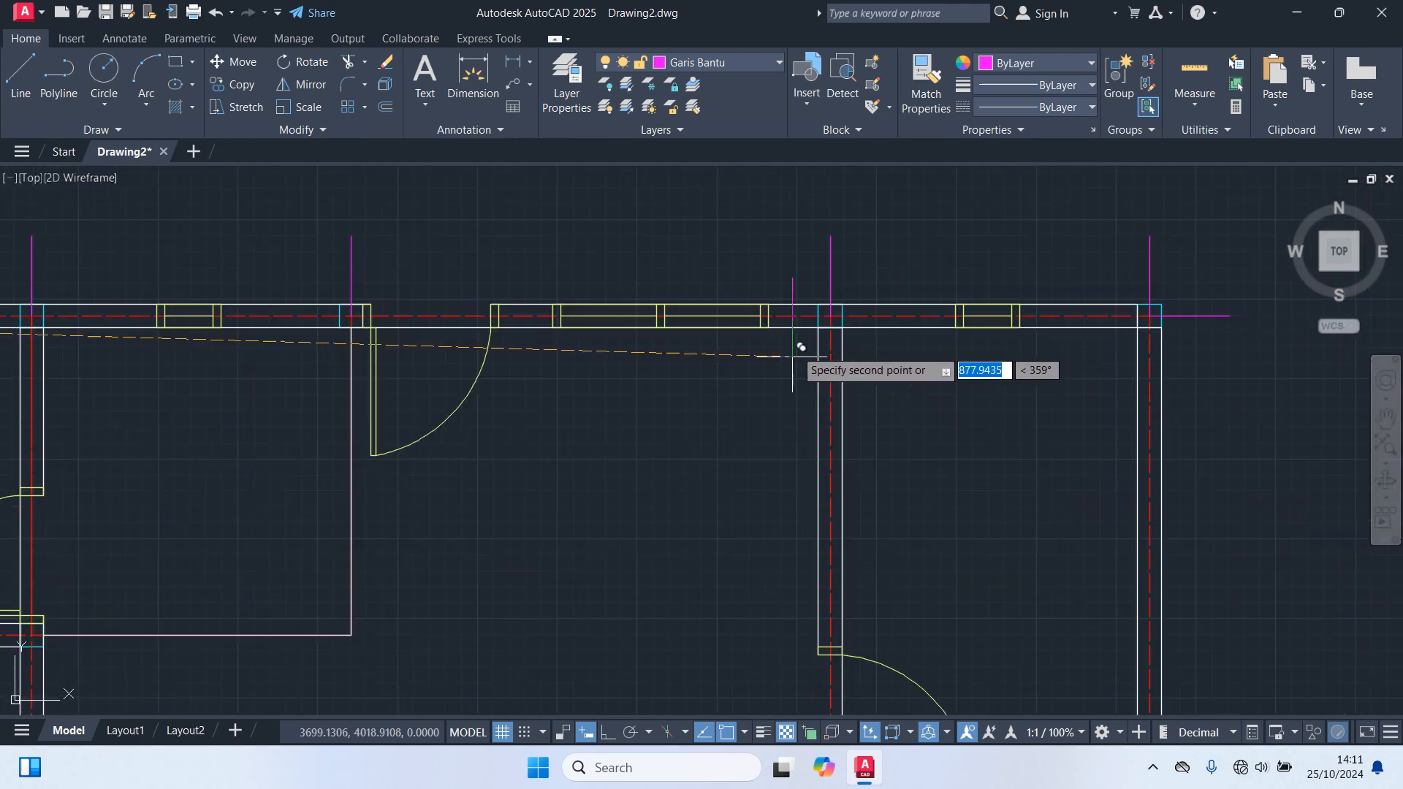
Step: Place another copy of the vertical tick on the top wall, in line with the short central wall below, and finish copying
middle_click_drag(747, 423, 839, 486)
scroll(774, 565, "up", 2)
middle_click_drag(771, 570, 813, 519)
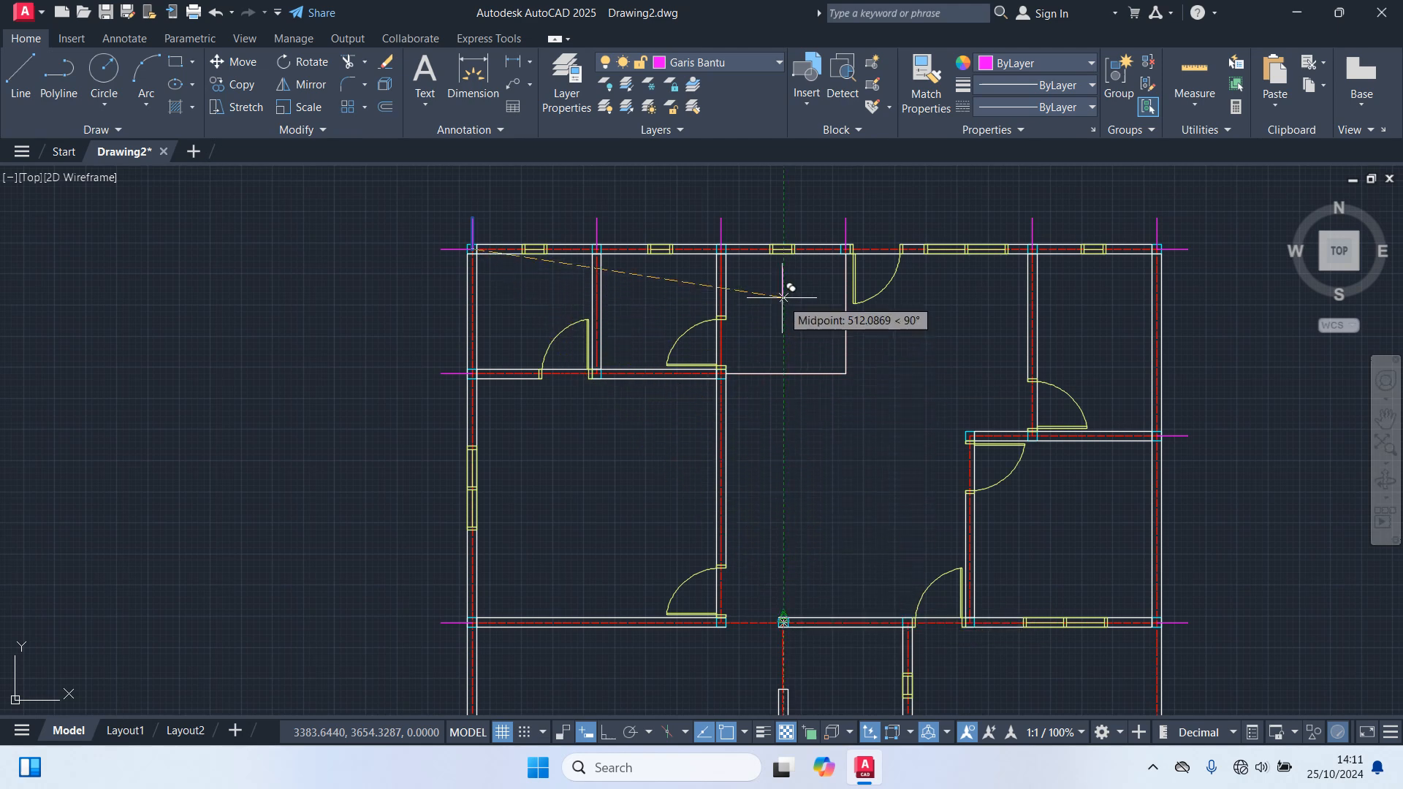
left_click(782, 248)
key("Escape")
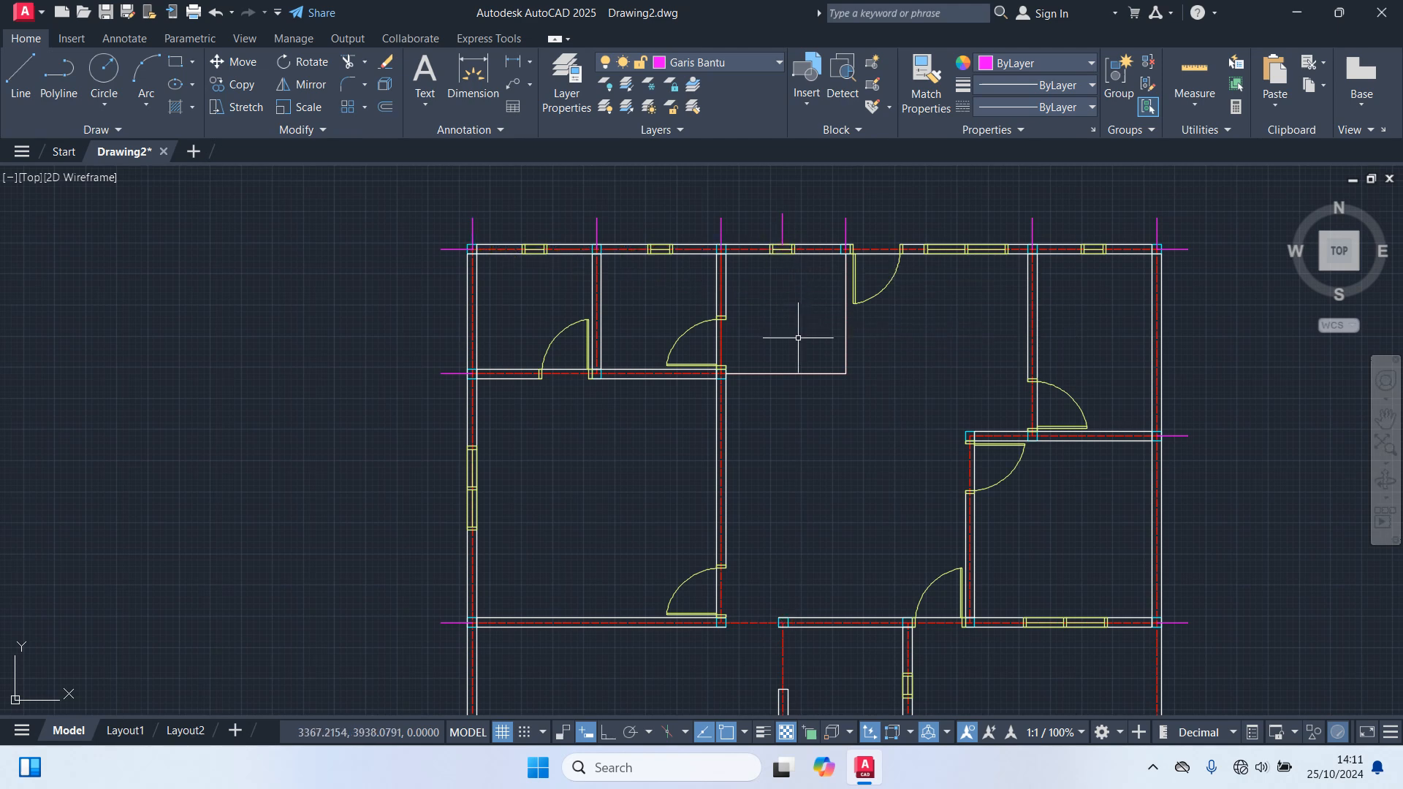
Step: With Ortho on, draw a vertical guide line from the short central wall's upper axis end up past the top wall
type("l")
key("Return")
scroll(774, 631, "up", 6)
left_click(830, 586)
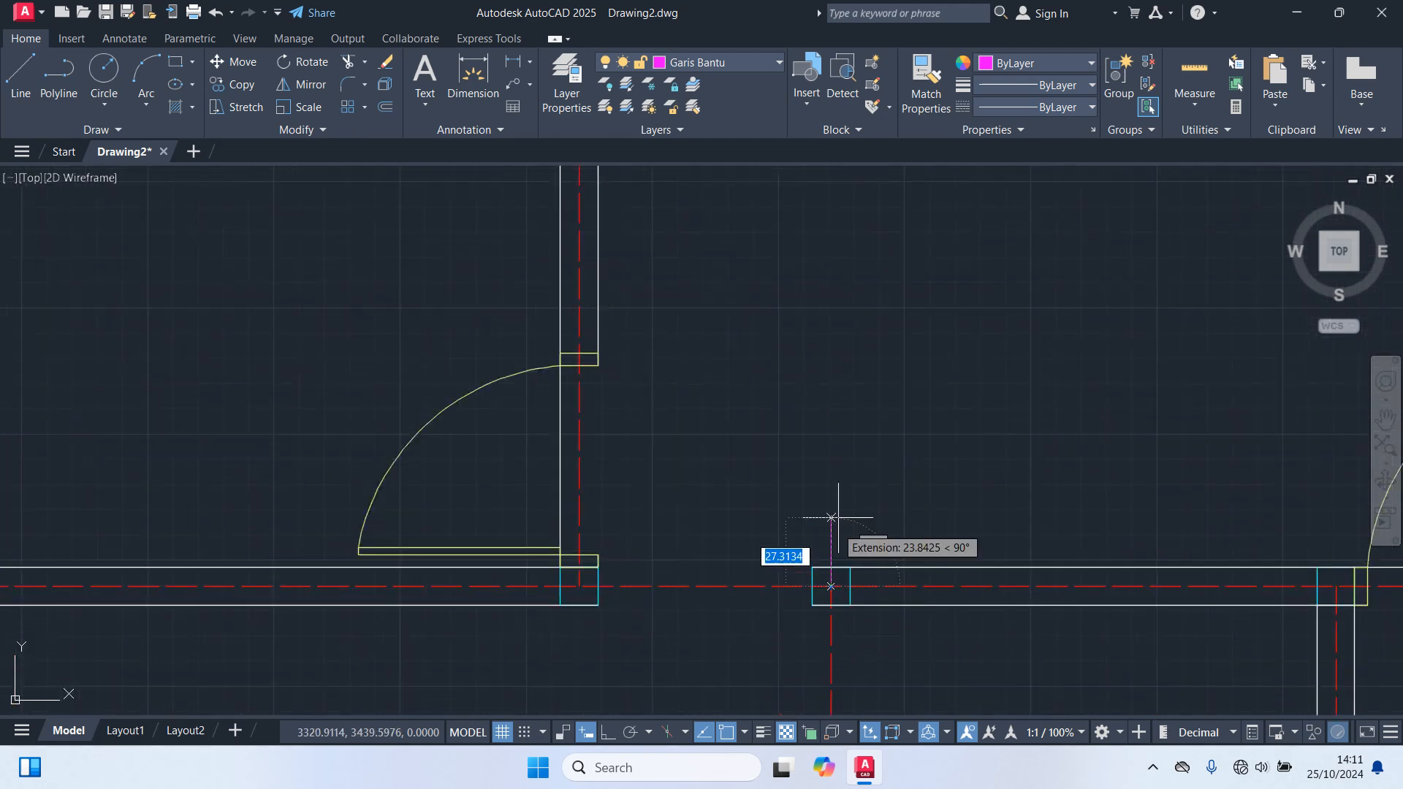
key("F8")
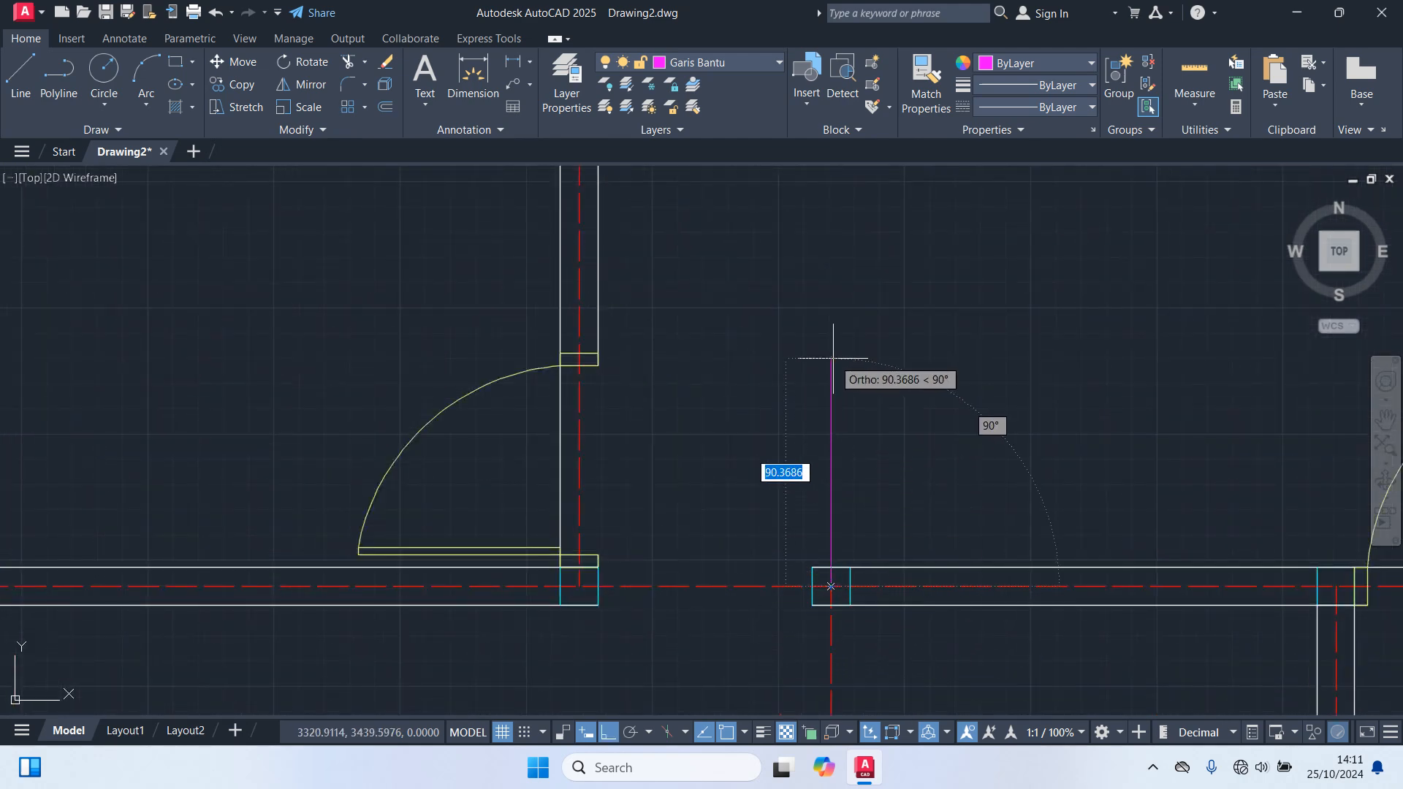
scroll(826, 307, "down", 5)
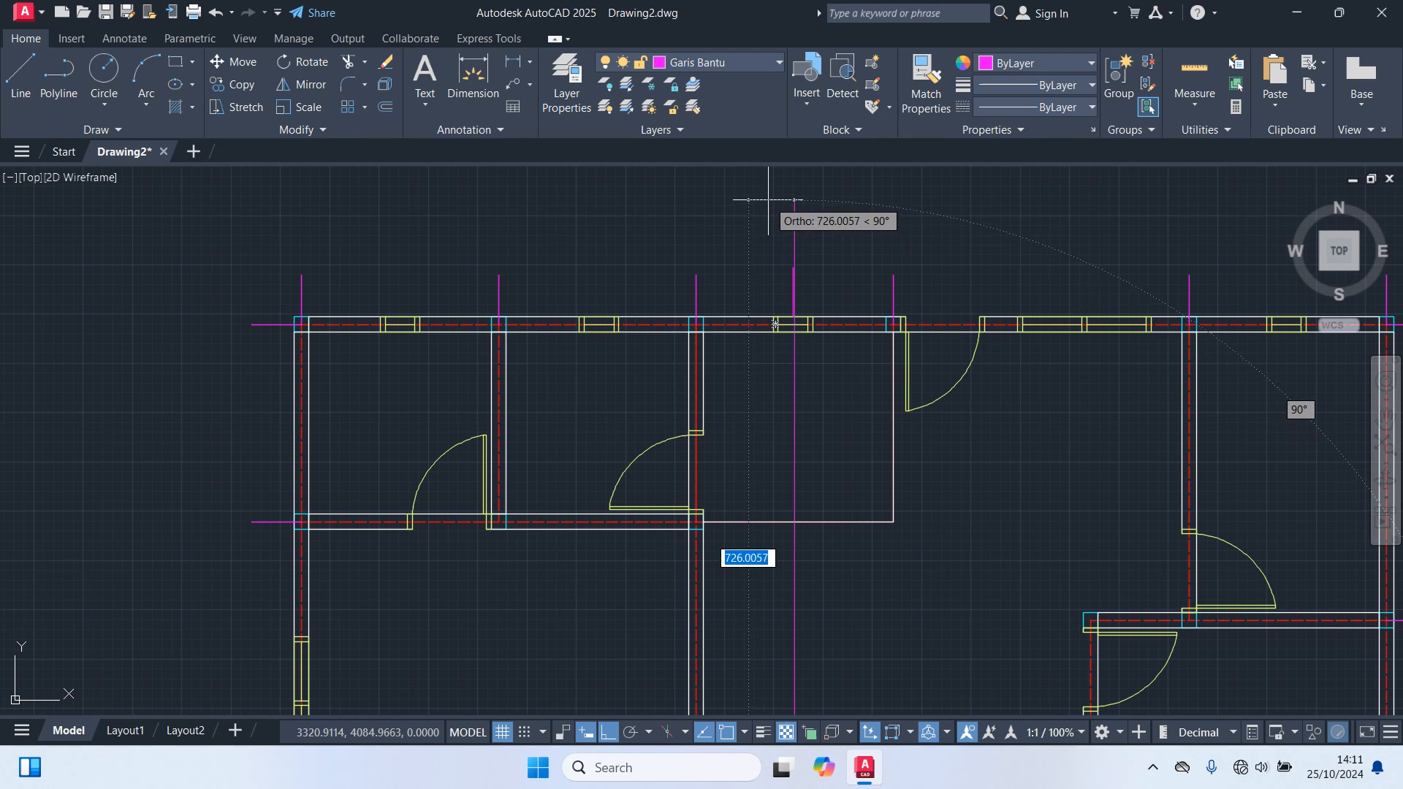
left_click(761, 182)
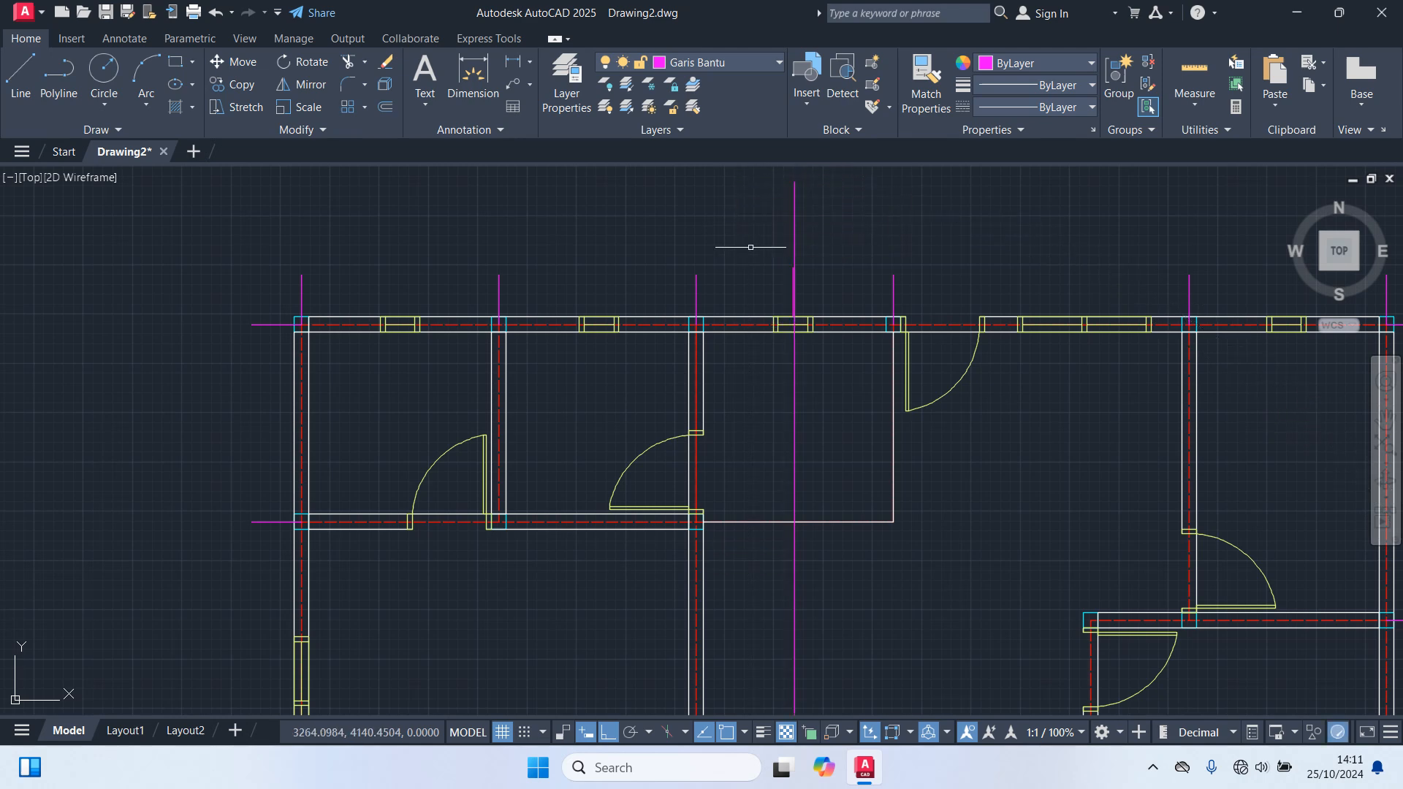
Step: Move the misaligned vertical tick from its lower endpoint onto the intersection of the guide line and the top wall's axis
scroll(739, 233, "up", 3)
scroll(843, 436, "up", 4)
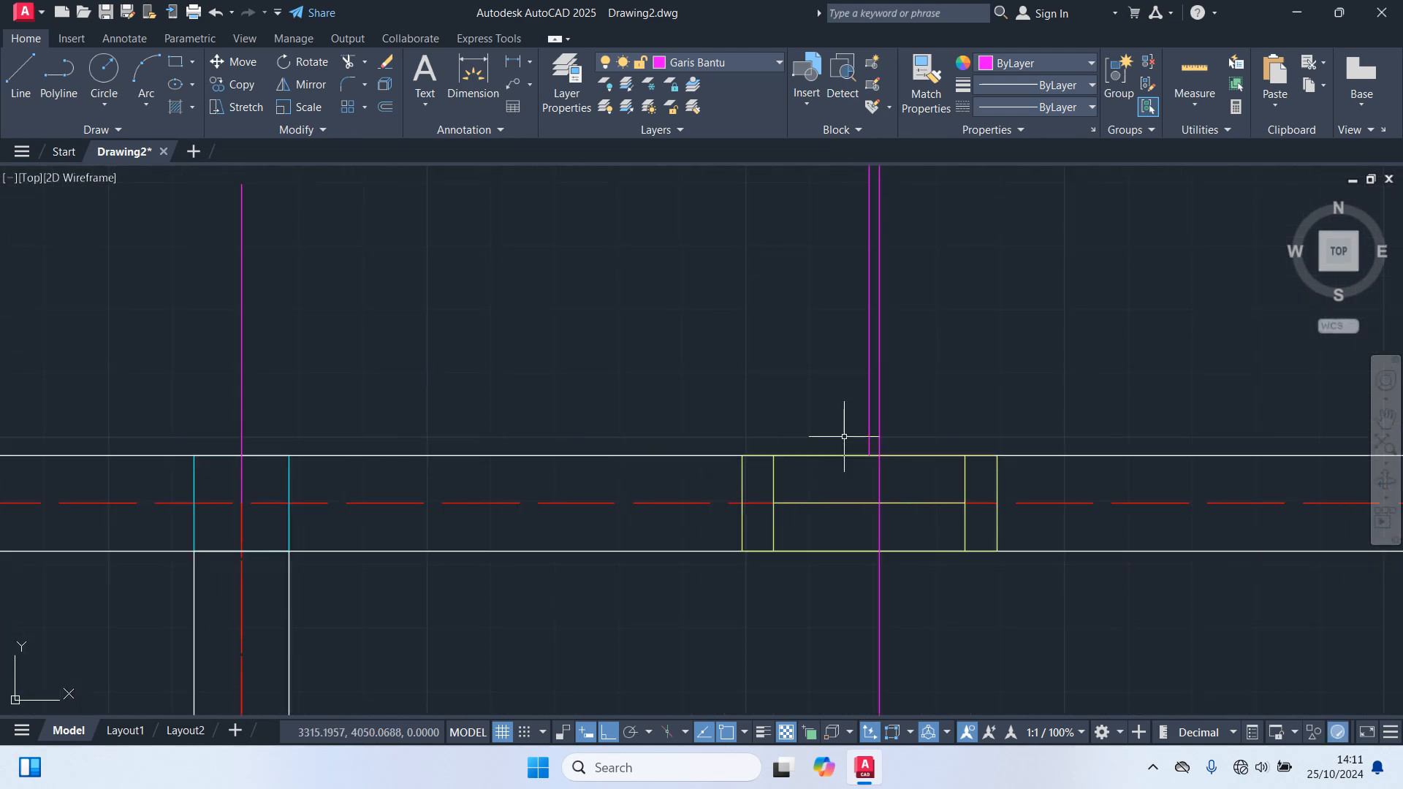
scroll(780, 470, "down", 4)
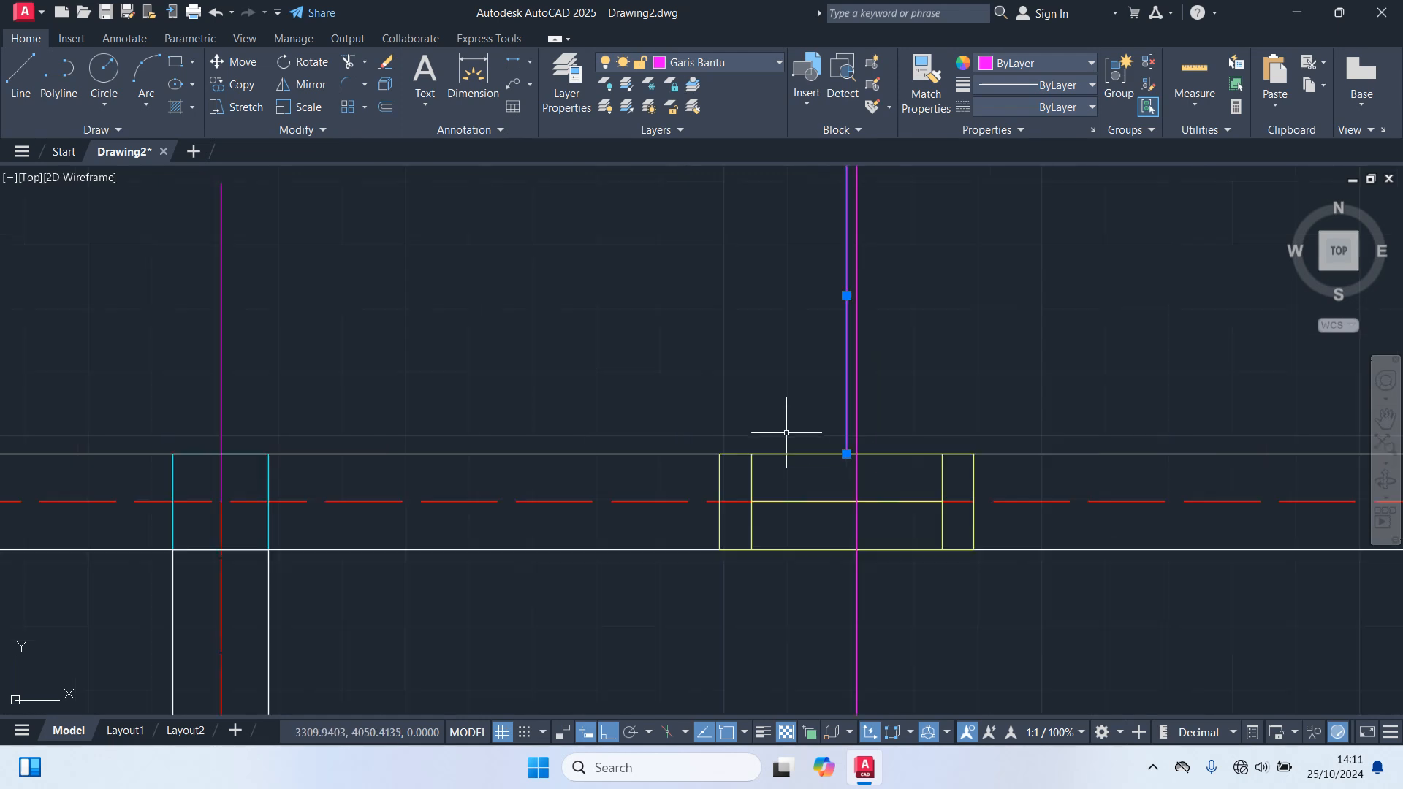
key("Return")
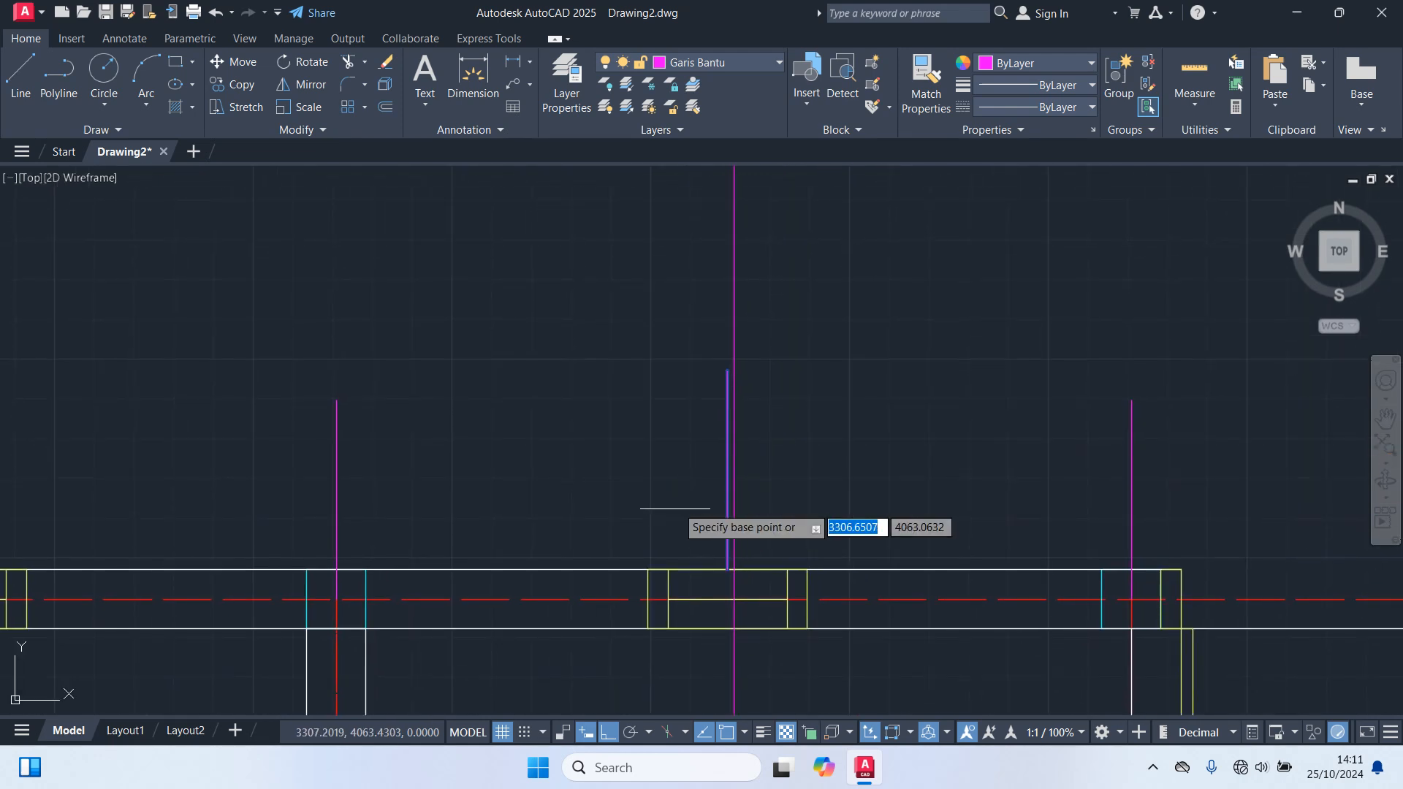
scroll(726, 591, "up", 4)
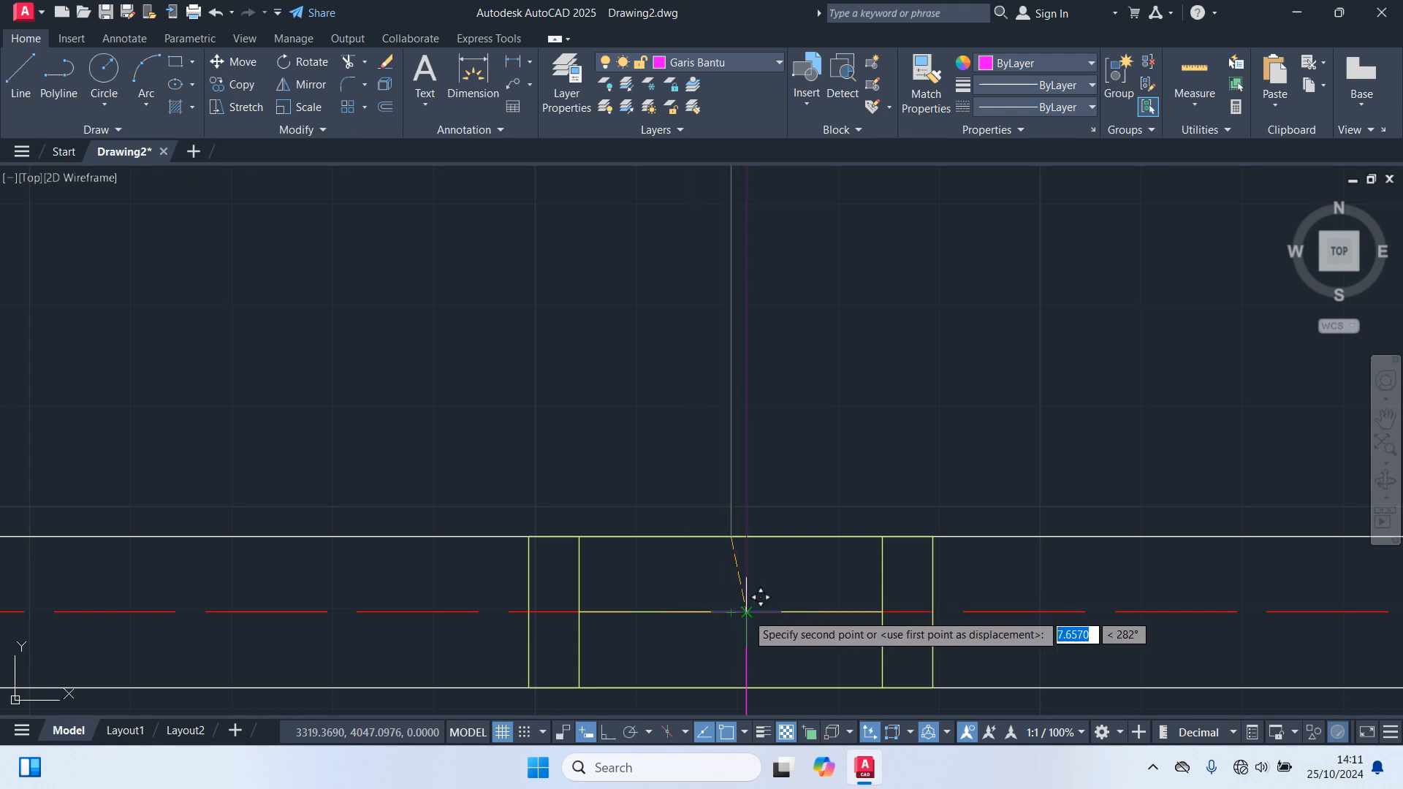
left_click(760, 597)
scroll(828, 577, "down", 4)
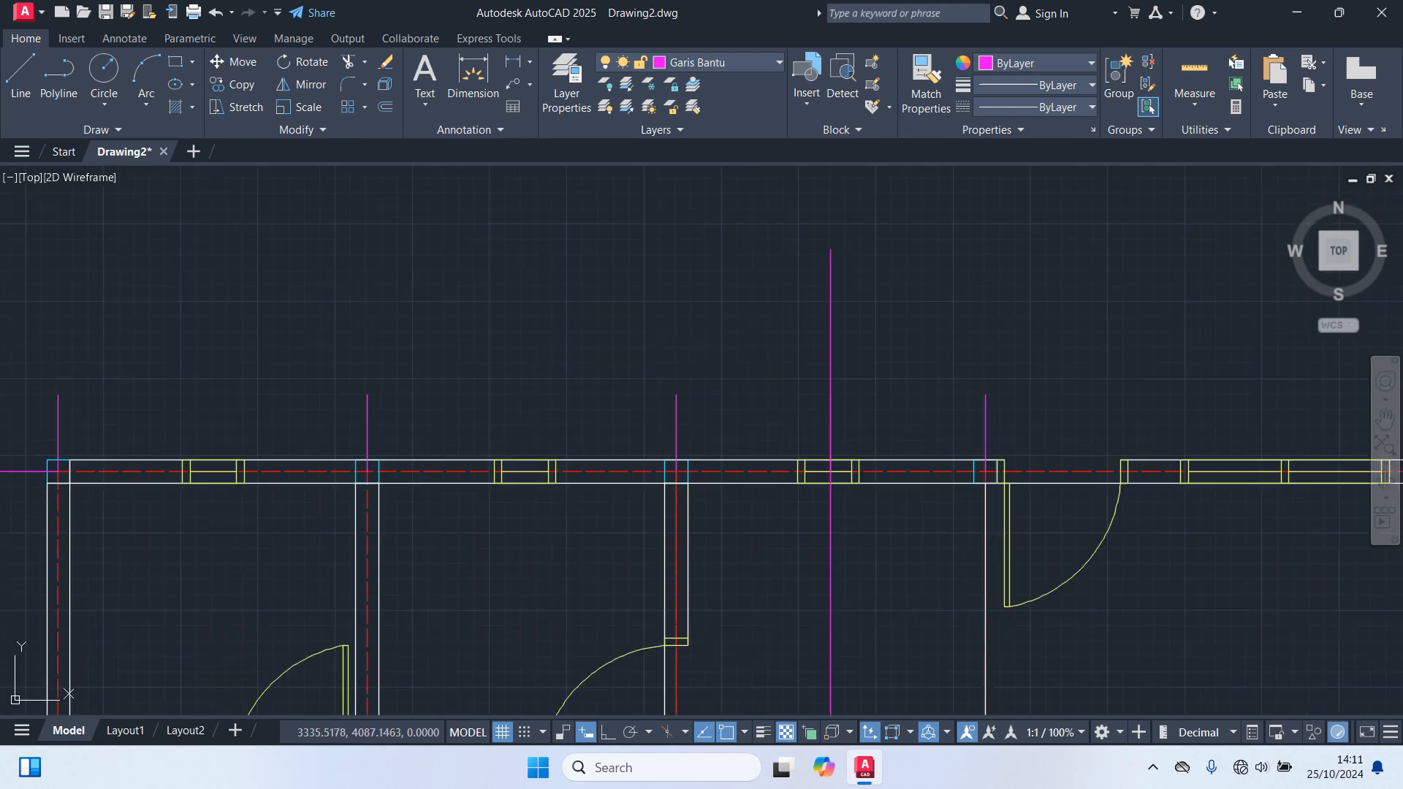
Step: Delete the vertical guide line that runs through the window beside the open square on the top wall
middle_click_drag(873, 334, 891, 461)
left_click(878, 389)
left_click(761, 300)
key("Delete")
scroll(813, 297, "down", 5)
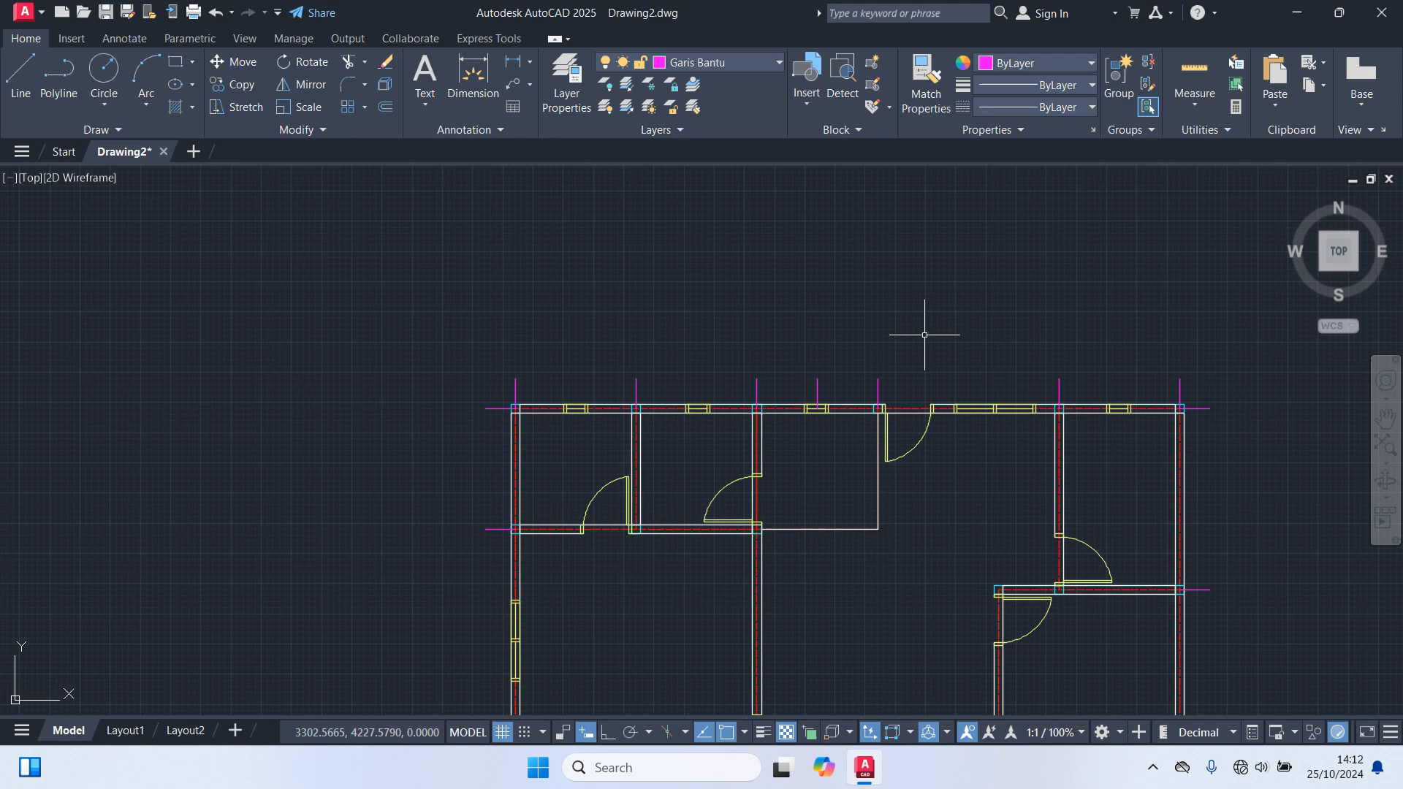
Step: Draw a vertical guide line from the axis intersection atop the small central room's right wall to well above the plan's top wall
scroll(924, 335, "down", 4)
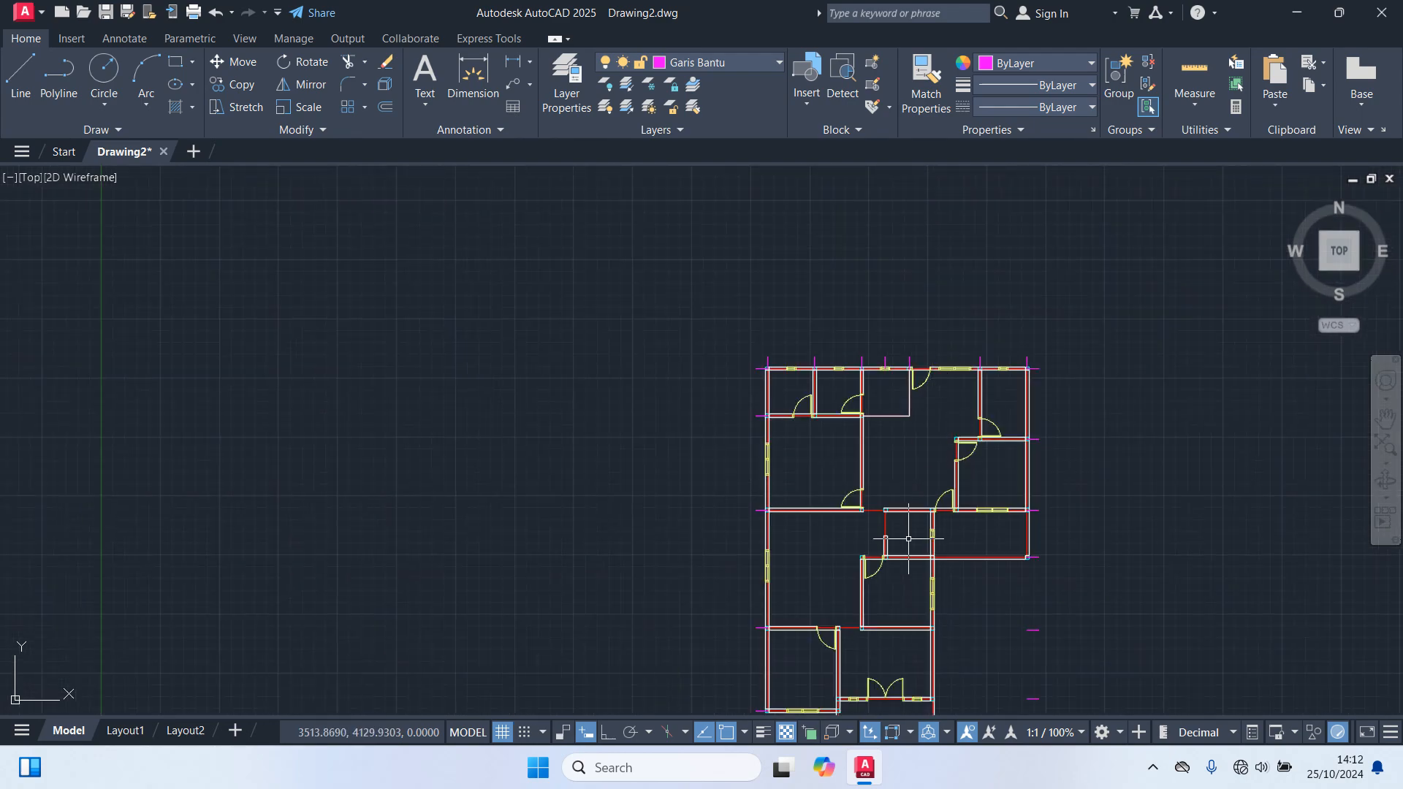
middle_click_drag(908, 539, 900, 355)
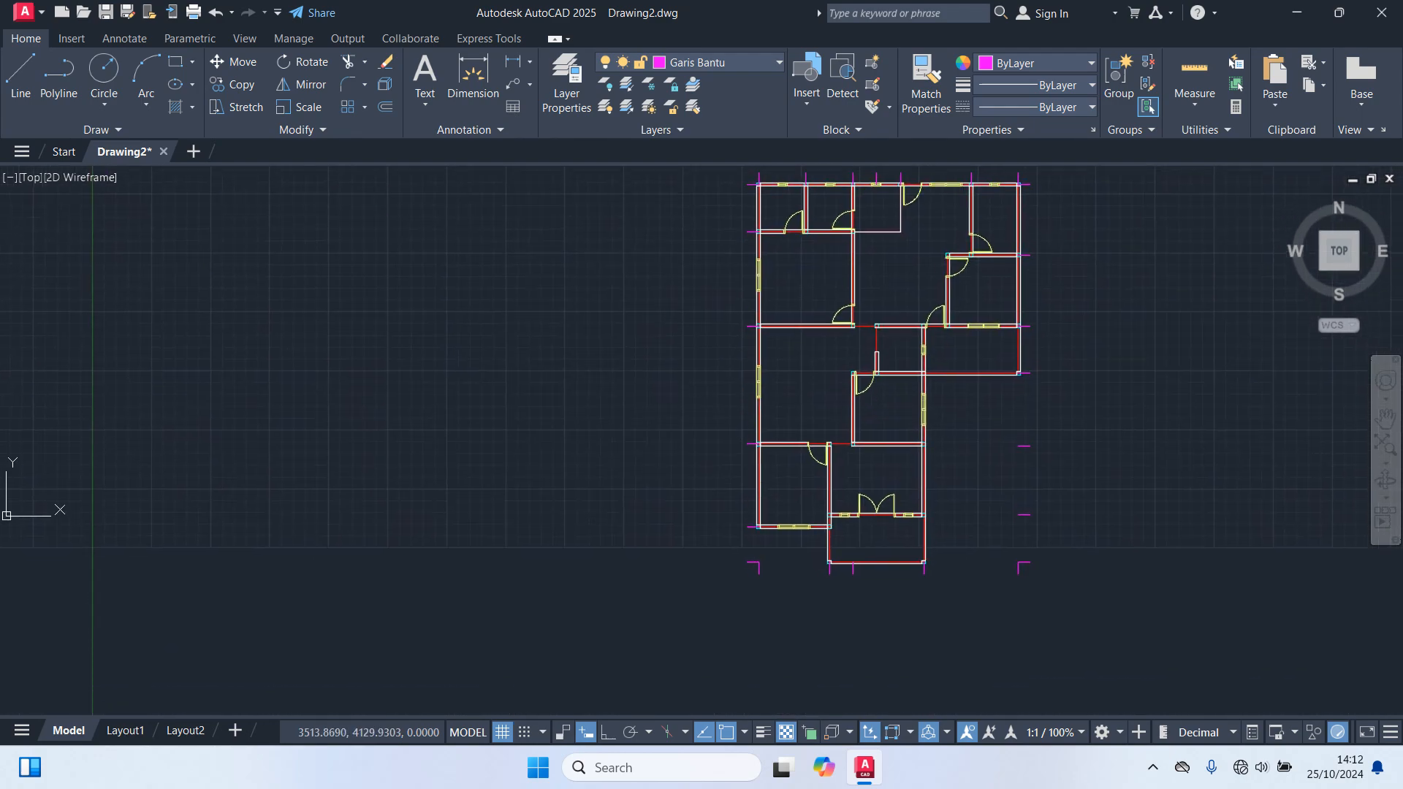
middle_click_drag(883, 423, 883, 467)
scroll(883, 467, "up", 6)
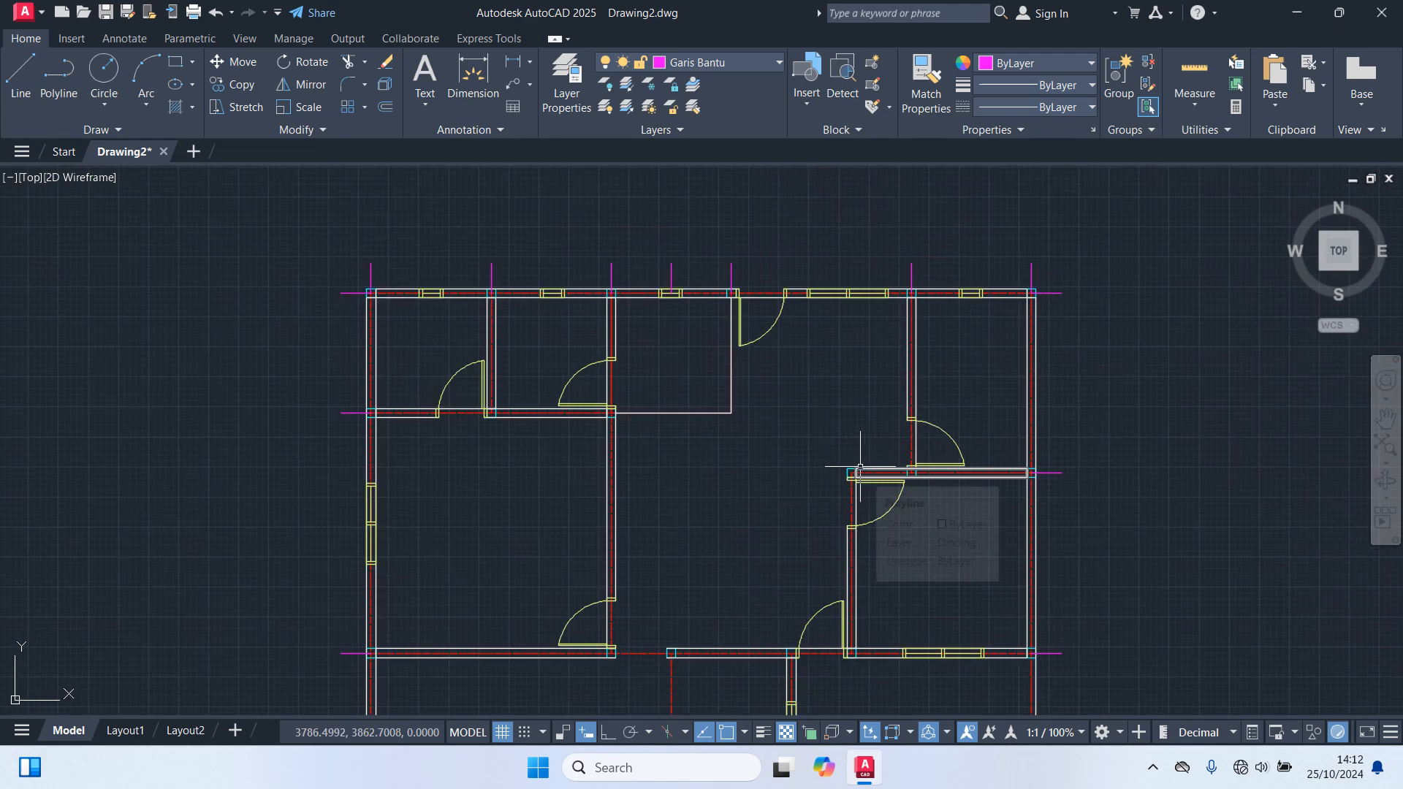
scroll(859, 468, "down", 2)
middle_click_drag(840, 474, 786, 364)
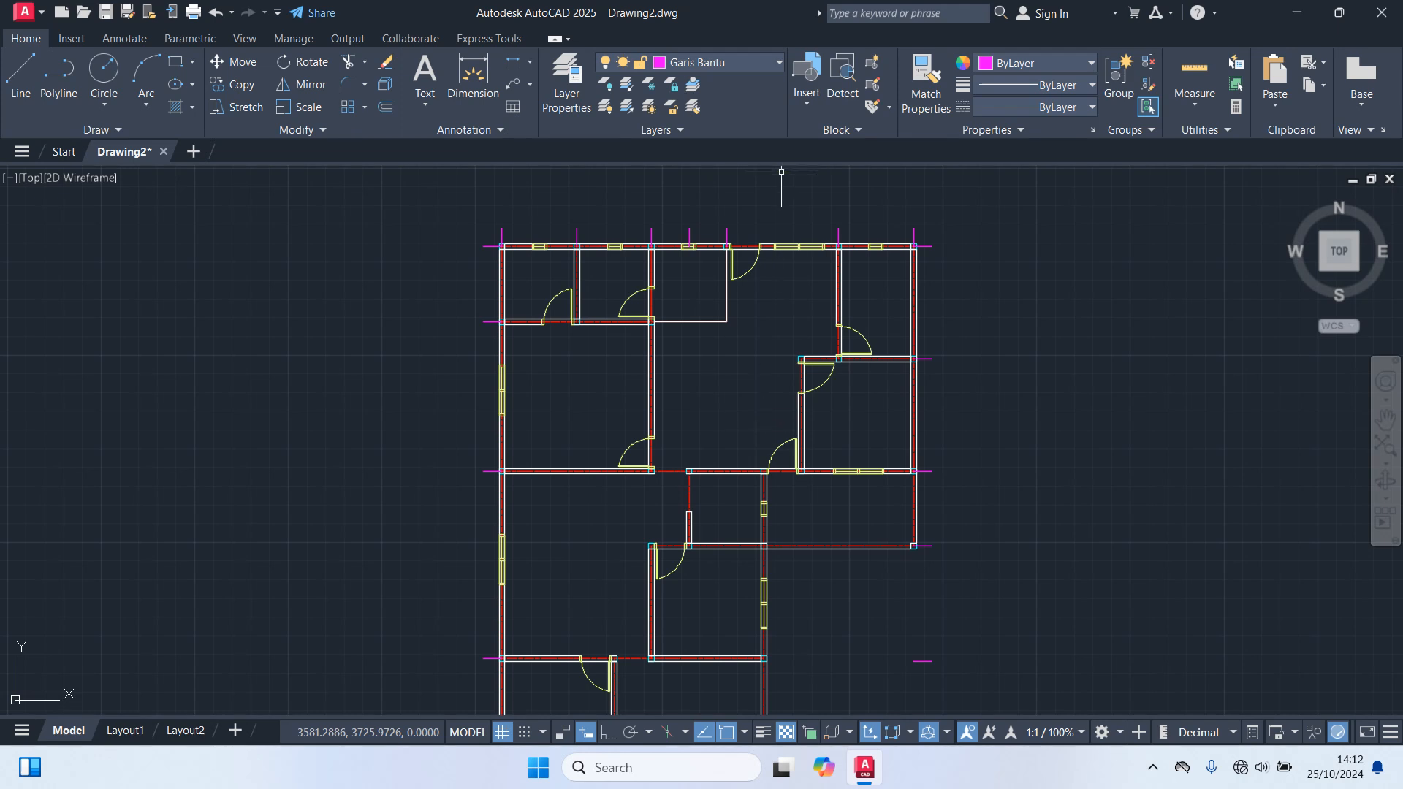
middle_click_drag(735, 512, 796, 471)
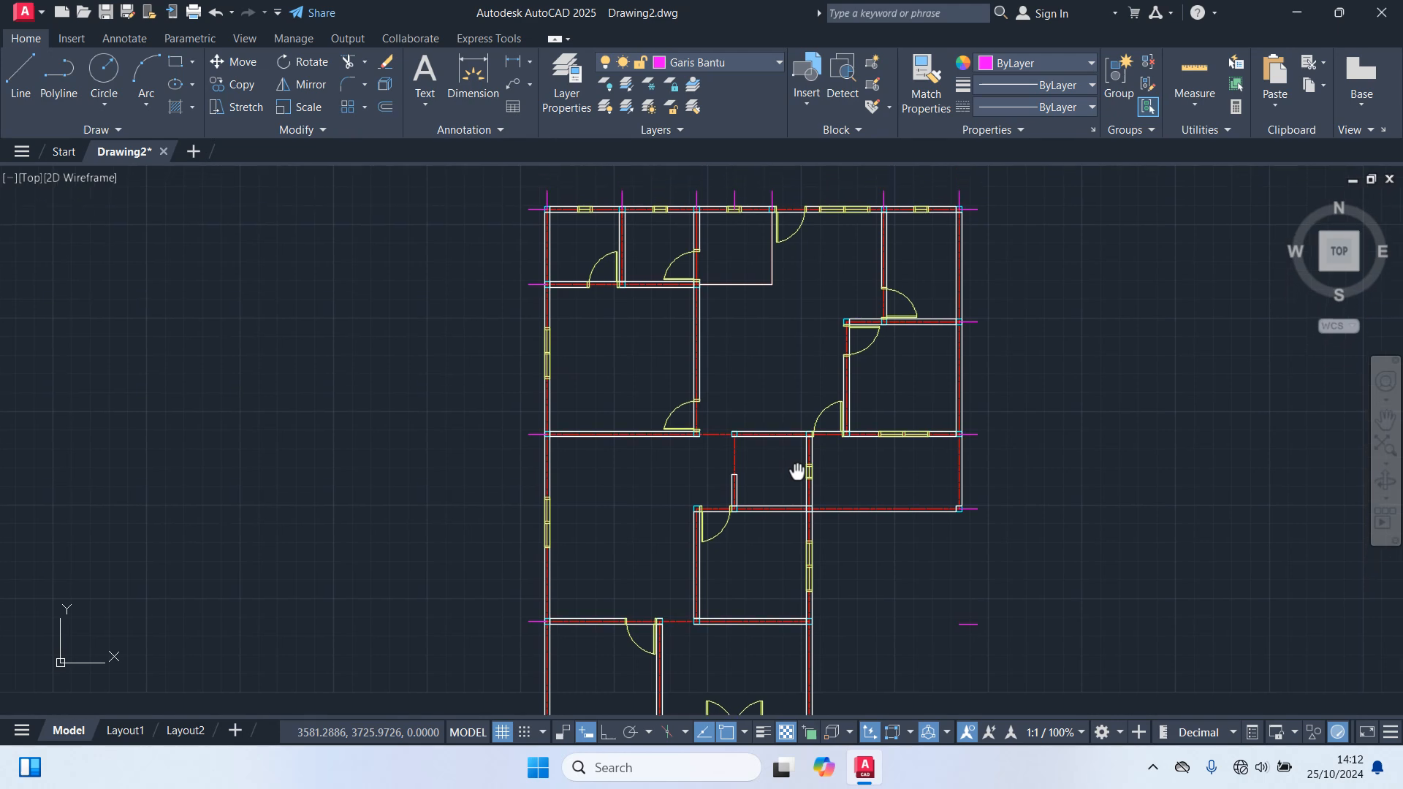
type("l")
key("Return")
scroll(804, 384, "up", 4)
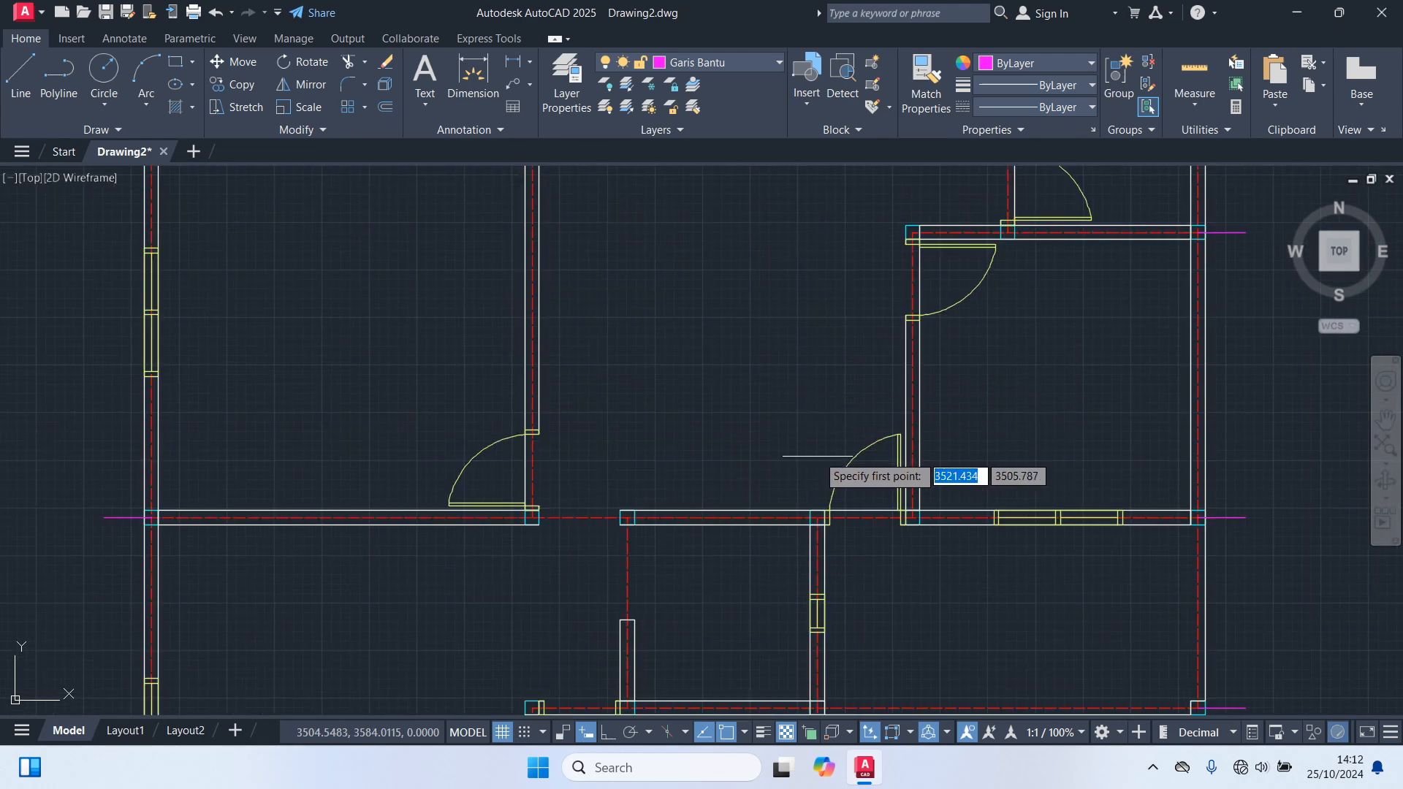
left_click(817, 517)
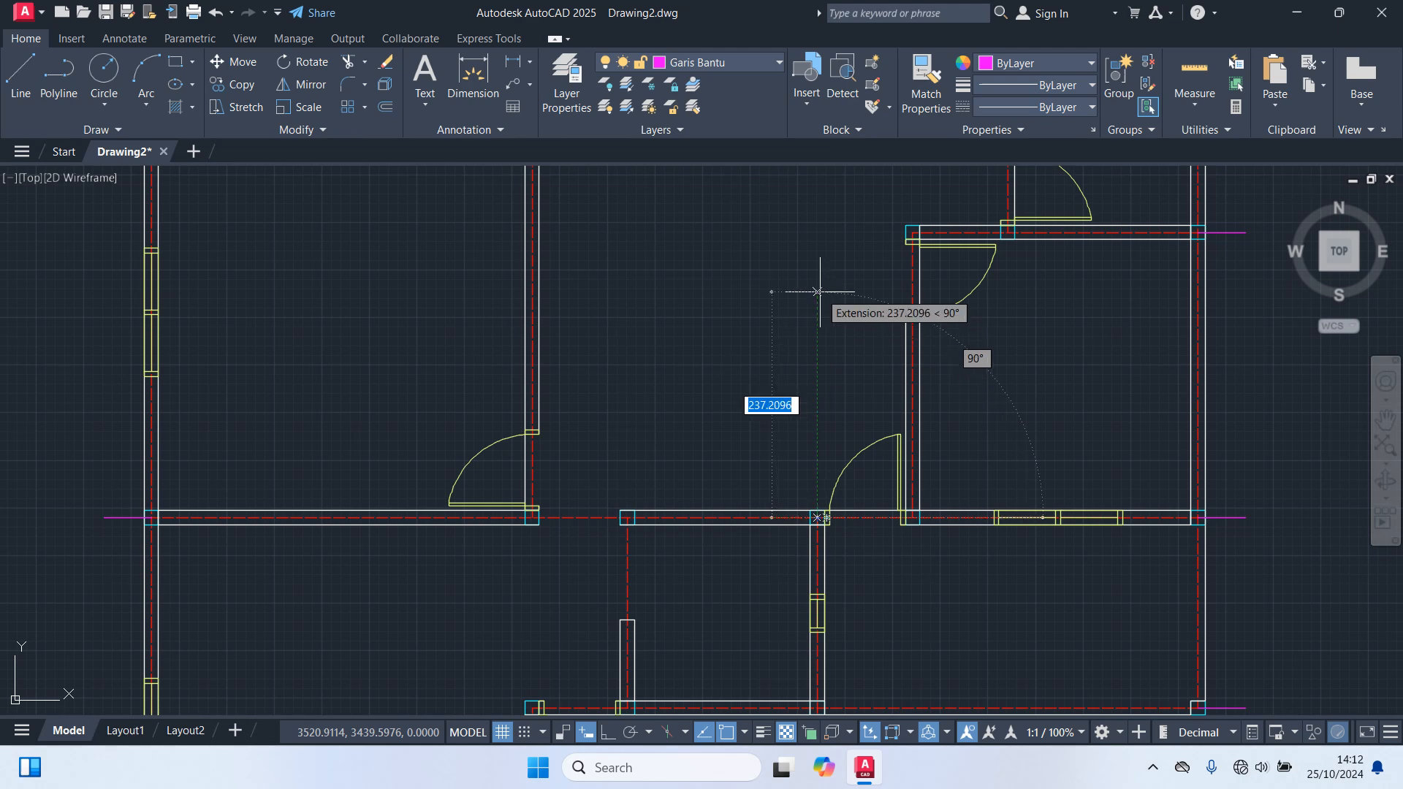
scroll(816, 273, "down", 4)
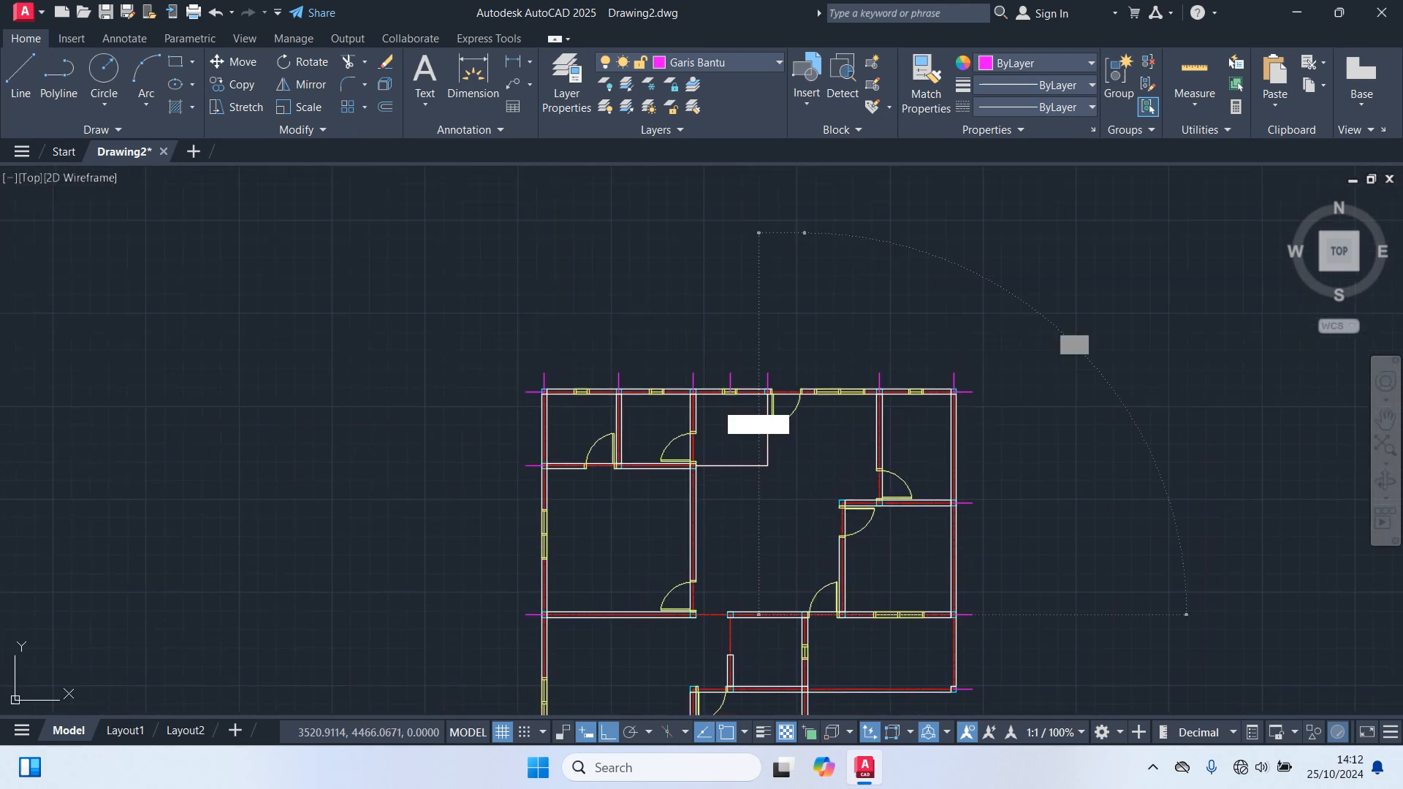
left_click(799, 266)
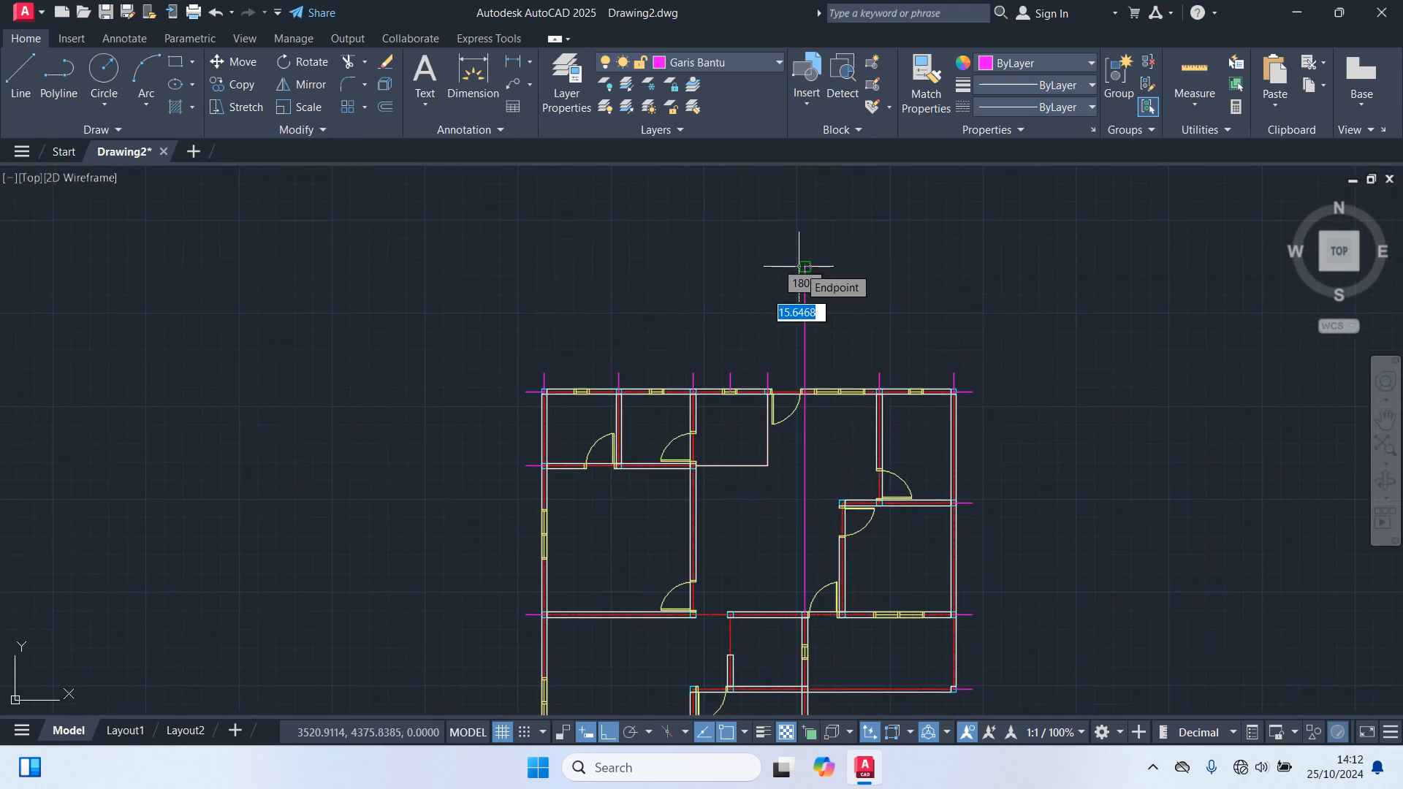
key("Escape")
Step: Draw a second vertical guide line from the upper axis end of the middle-right room's left wall to above the top wall
type("l")
key("Return")
scroll(804, 543, "up", 6)
left_click(959, 385)
mouse_move(962, 206)
middle_mouse_down()
mouse_move(958, 605)
mouse_move(940, 675)
middle_mouse_up()
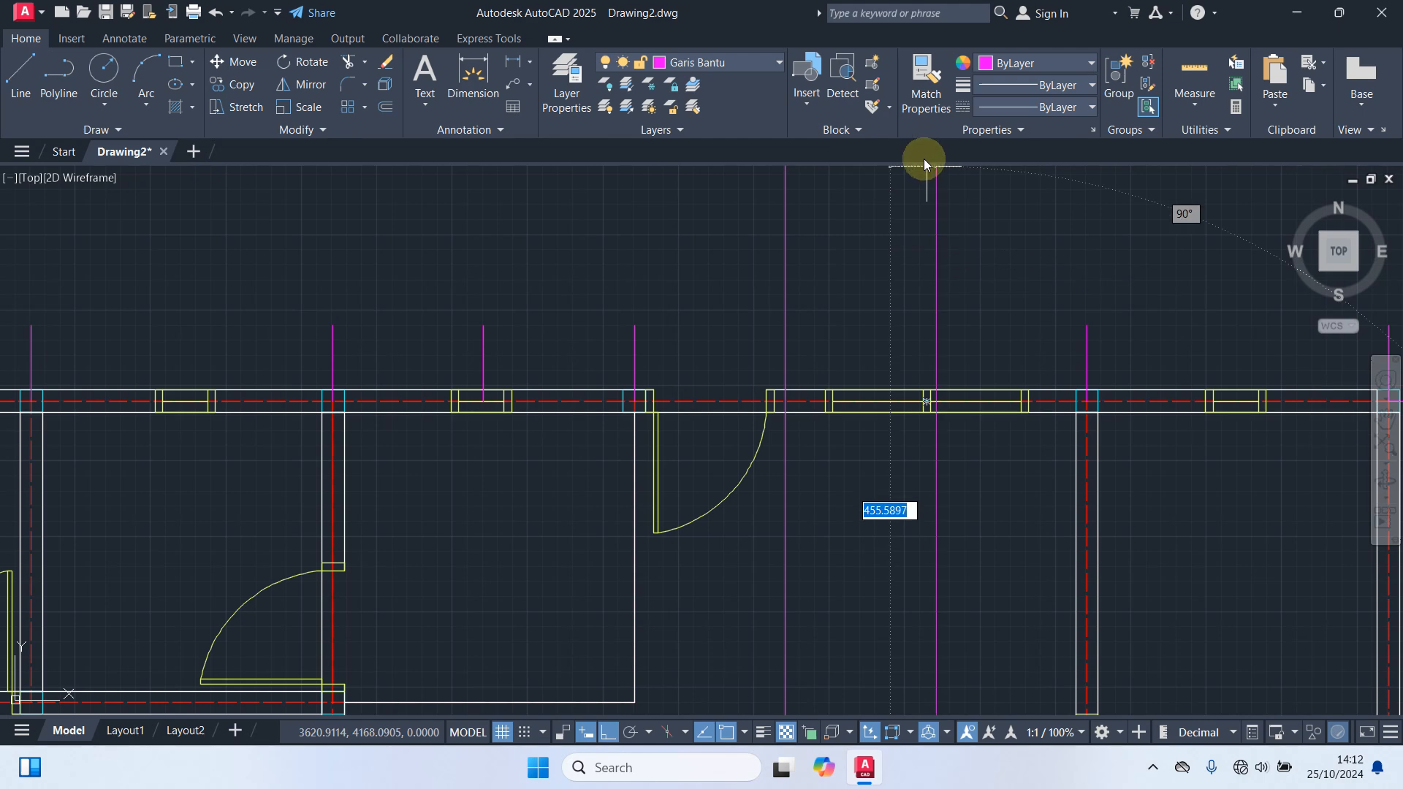
left_click(936, 207)
key("Escape")
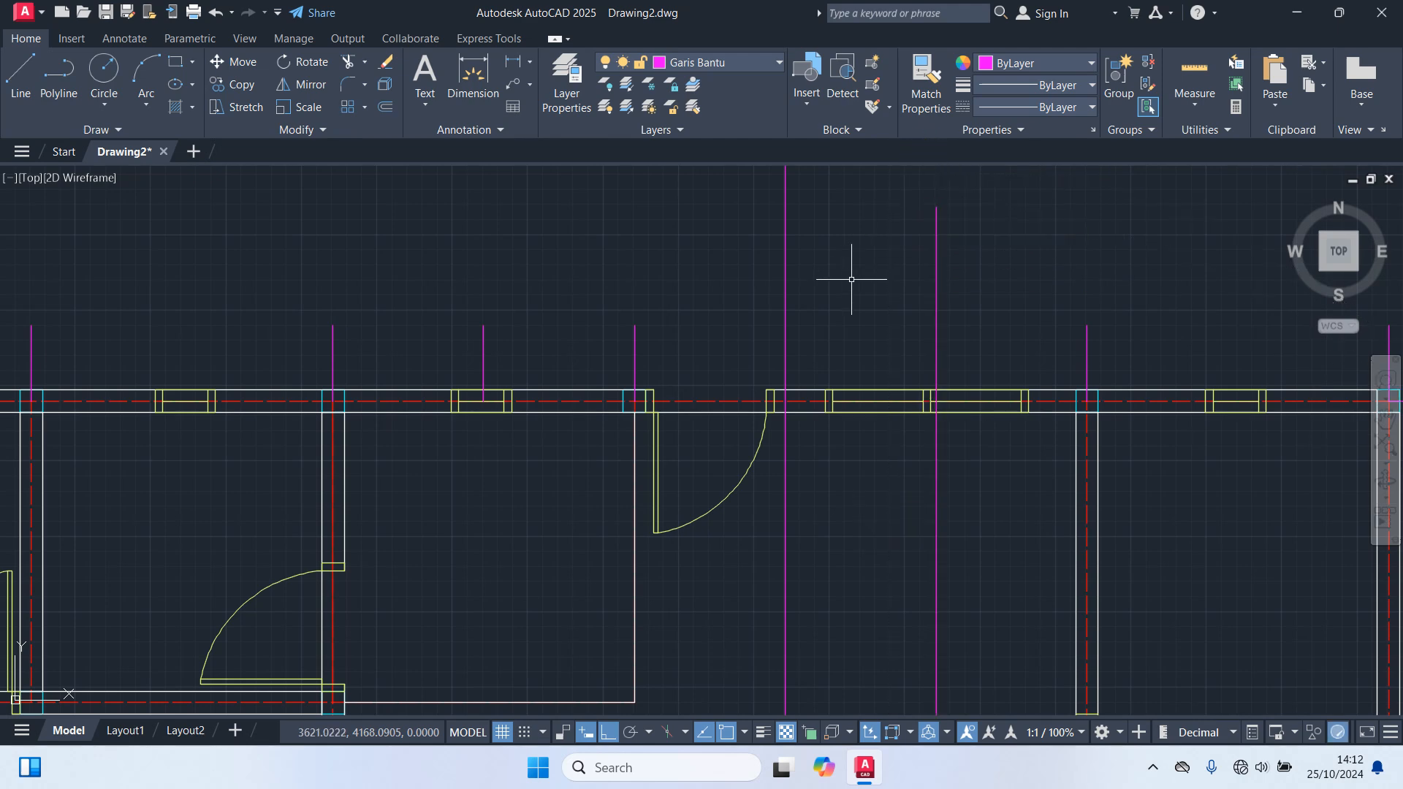
Step: Copy the tick at the open square's right edge from its lower endpoint onto both guide lines' intersections with the top wall axis
left_click(672, 363)
left_click(580, 294)
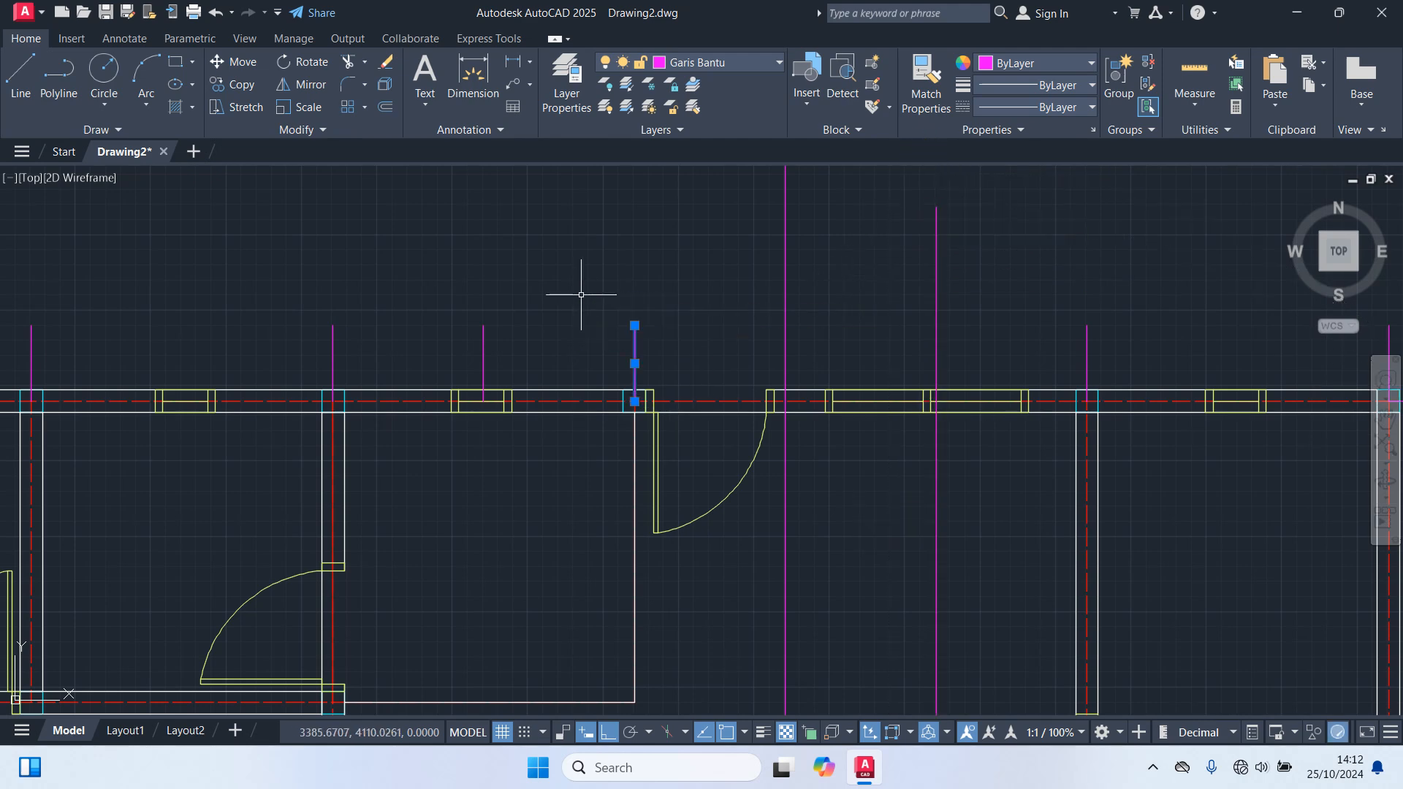
type("o")
key("Return")
scroll(621, 409, "up", 2)
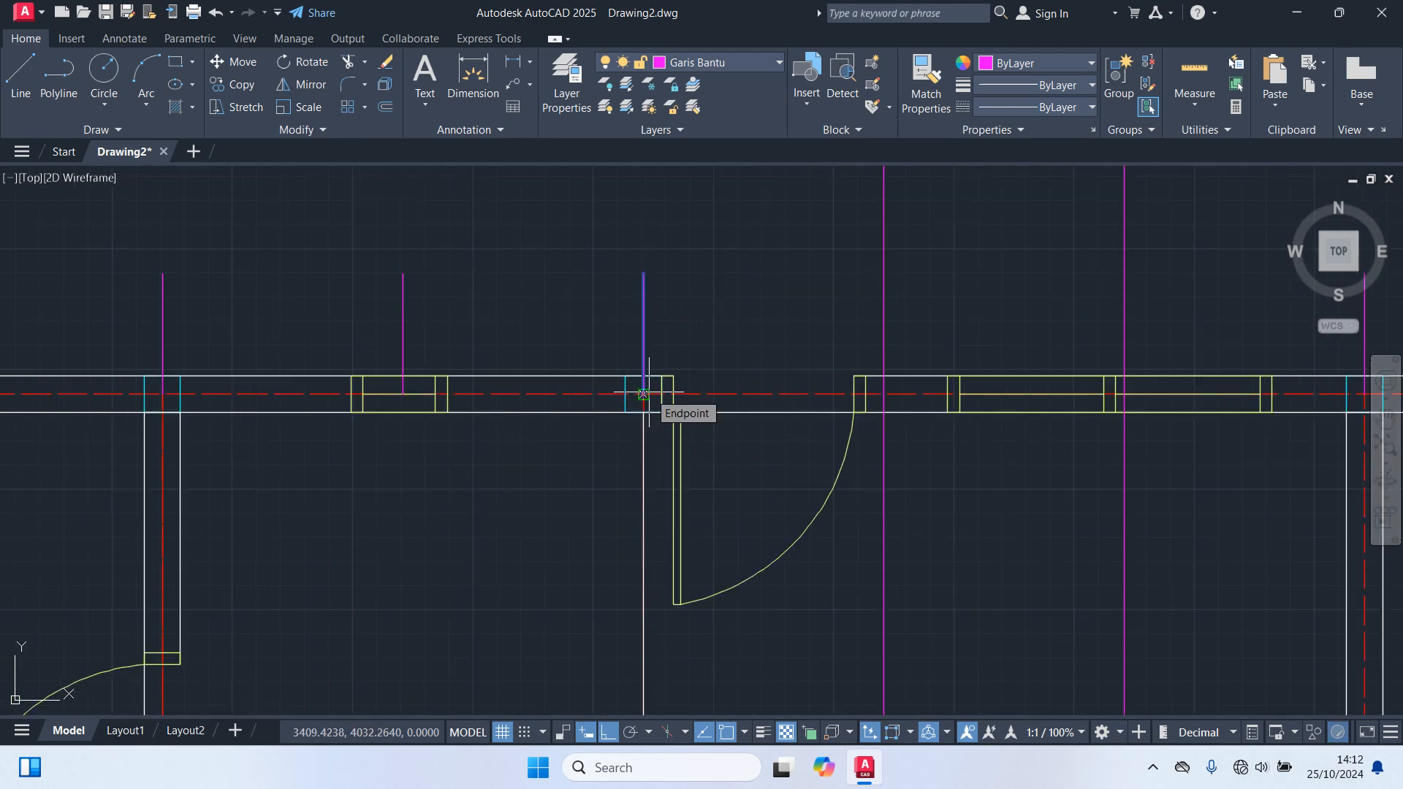
left_click(644, 395)
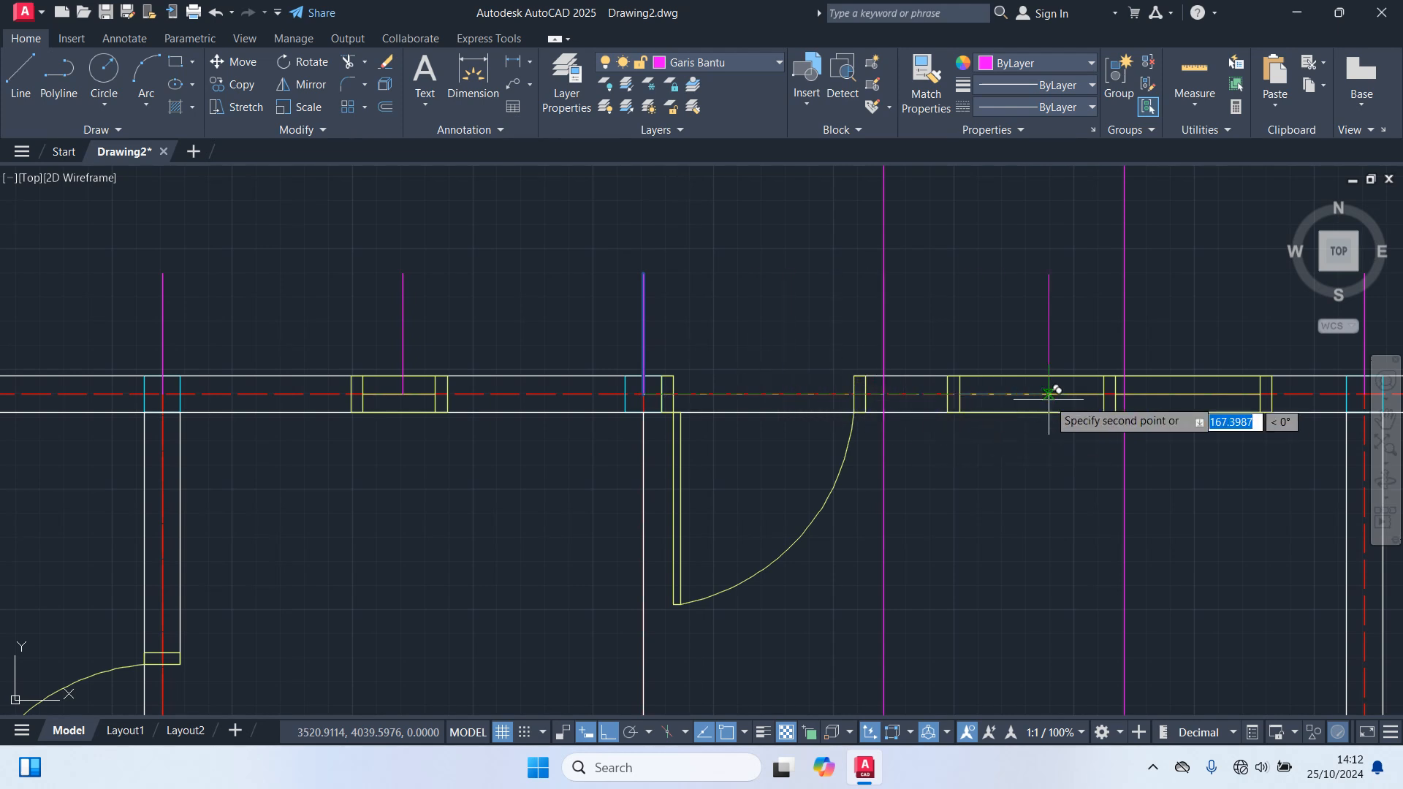
left_click(1206, 395)
Step: Delete both long vertical guide lines, keeping the short ticks on the top wall
scroll(1078, 575, "down", 5)
left_click_drag(1078, 575, 653, 389)
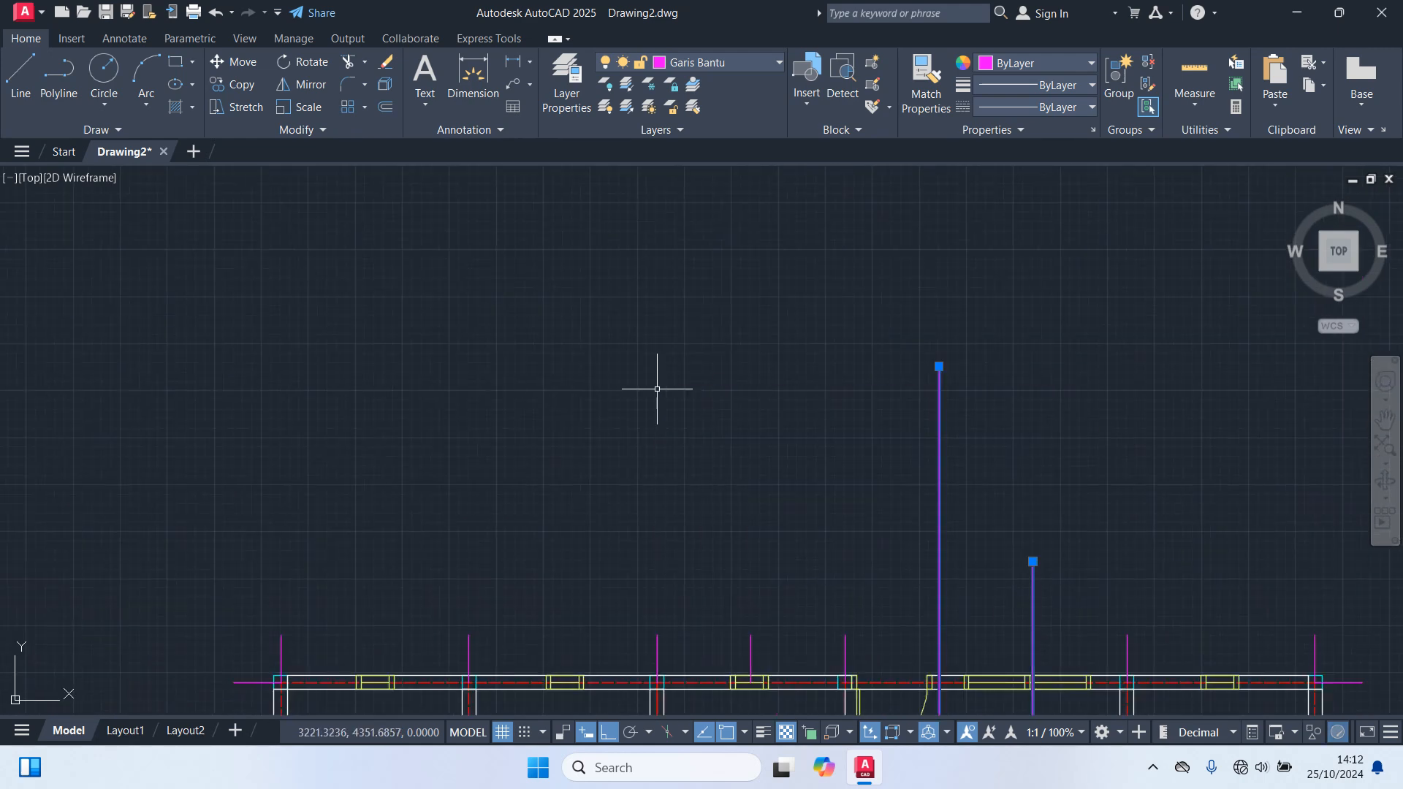
key("Delete")
scroll(654, 389, "down", 5)
scroll(740, 511, "up", 2)
middle_click_drag(723, 555, 820, 275)
scroll(819, 311, "down", 2)
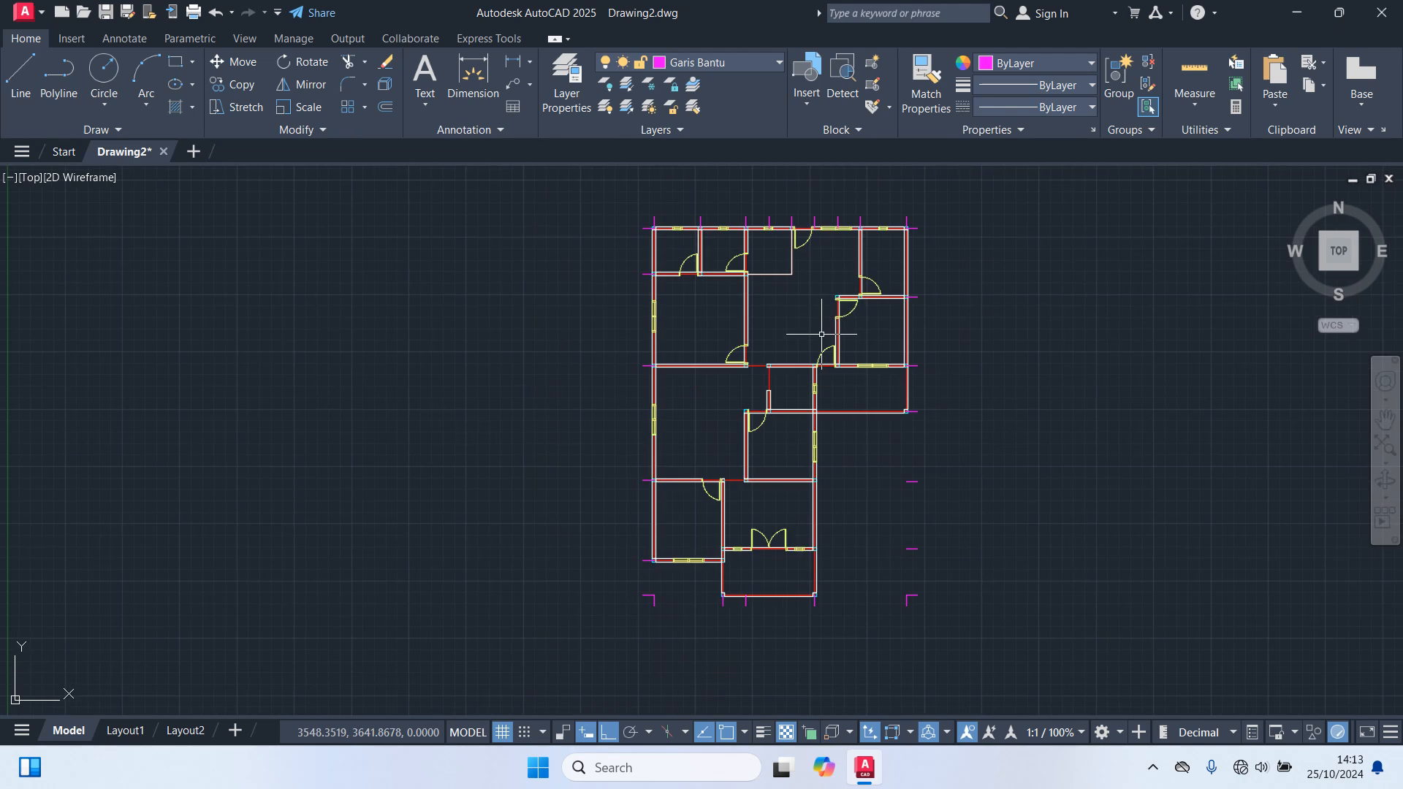
Step: Create a row of quick dimensions across all the magenta ticks on the top wall, with the dimension line just above them
scroll(838, 202, "up", 2)
middle_click_drag(839, 192, 831, 287)
type("dim")
key("Return")
scroll(957, 294, "up", 2)
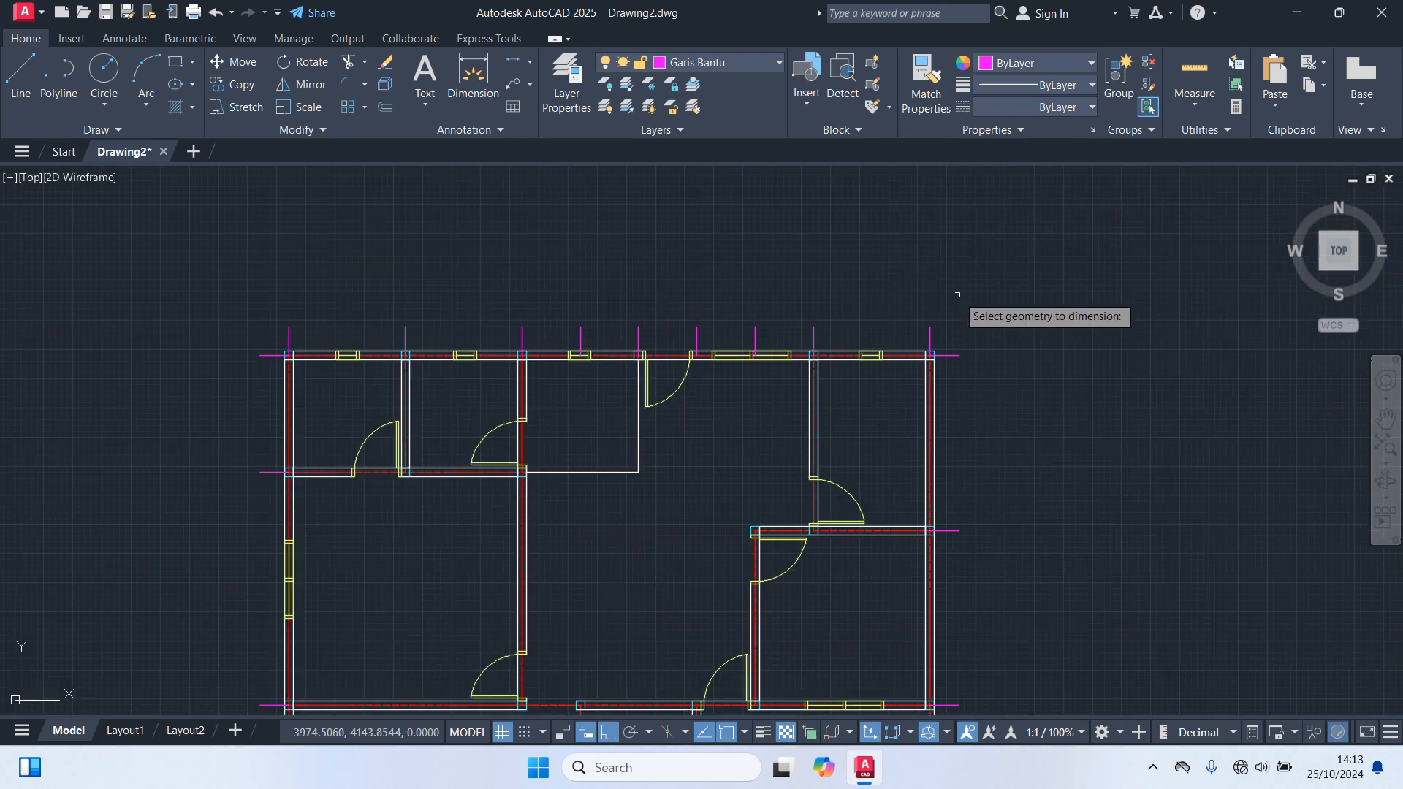
left_click(954, 341)
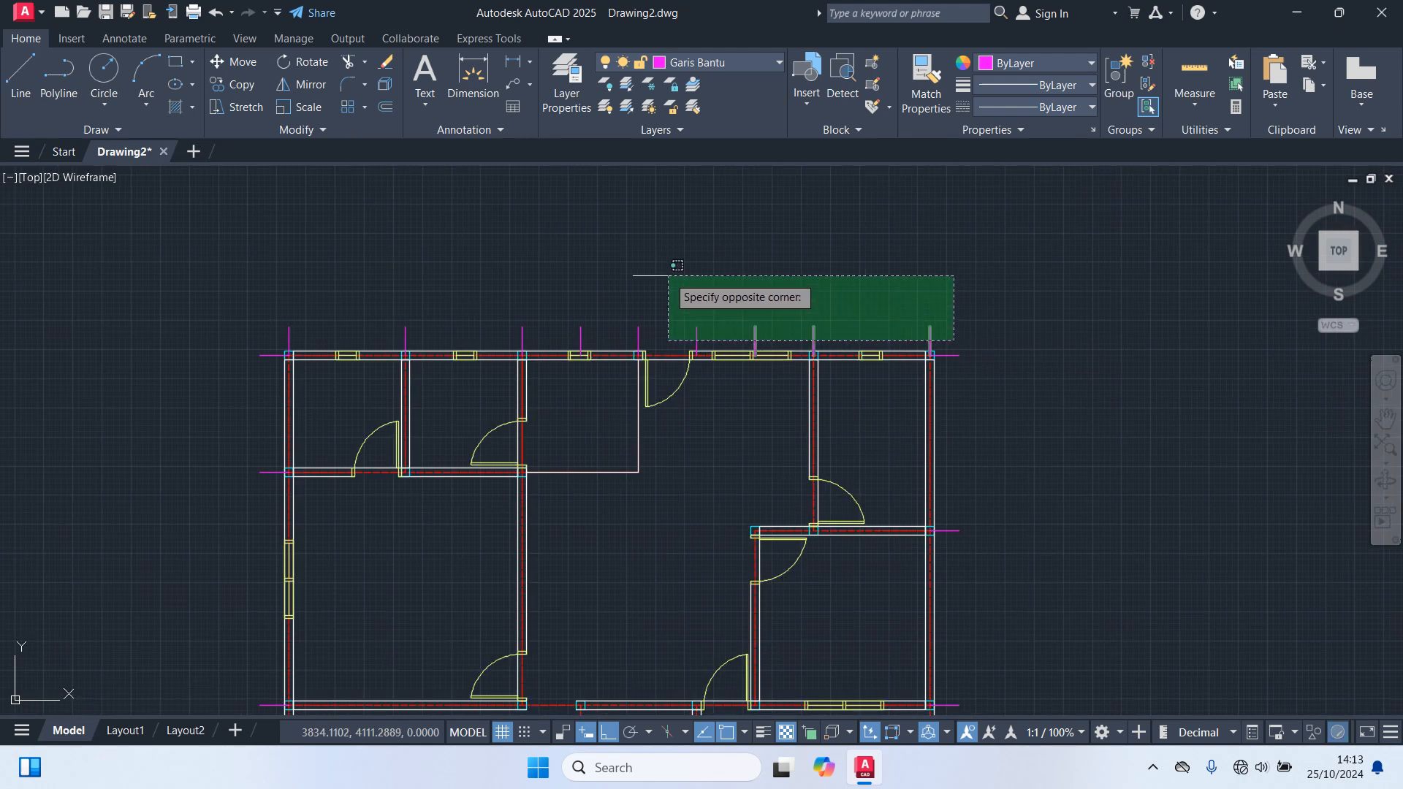
left_click(212, 242)
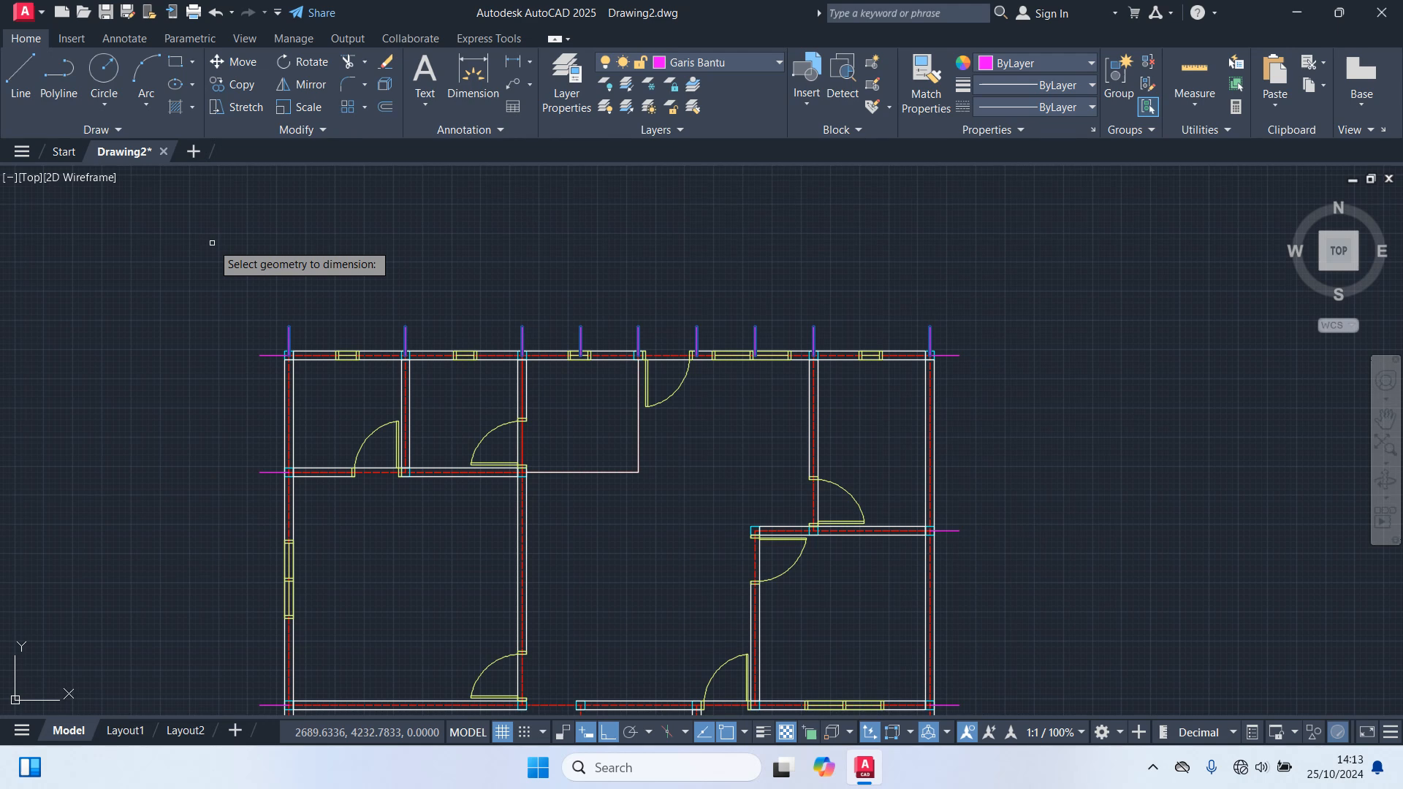
middle_click_drag(219, 251, 236, 319)
key("Return")
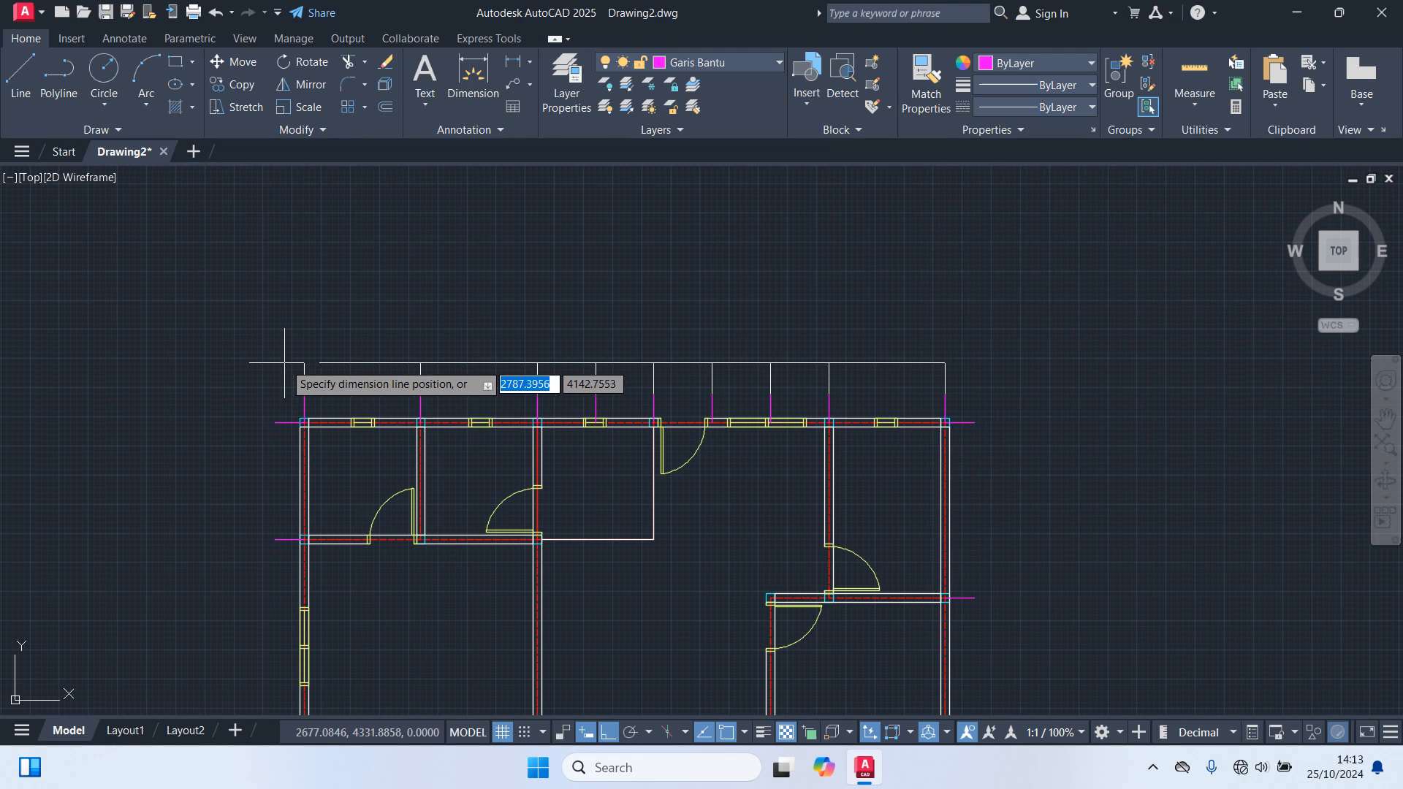
left_click(284, 362)
Step: Check the dimension text size, and delete the whole row of dimensions above the top wall
scroll(620, 392, "up", 6)
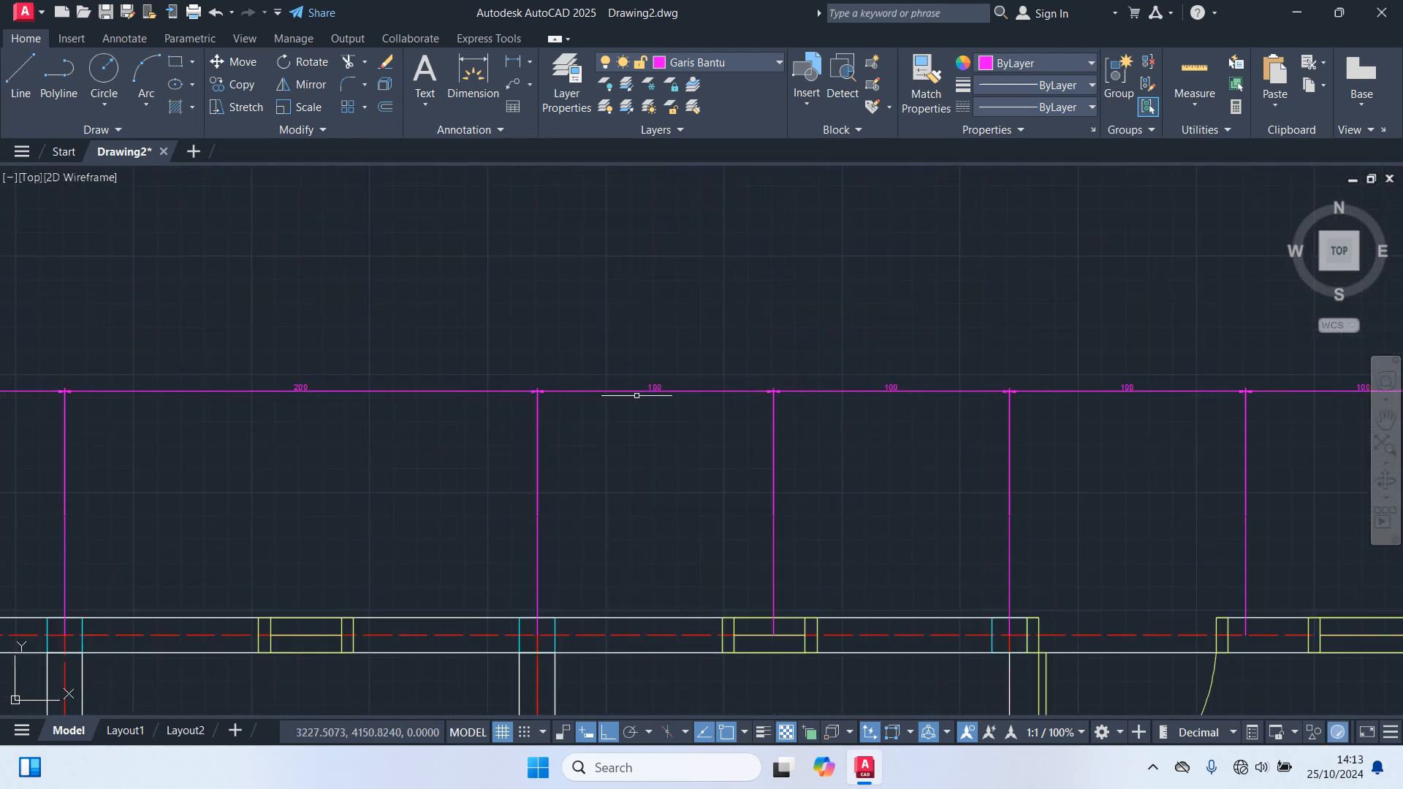
scroll(692, 398, "up", 4)
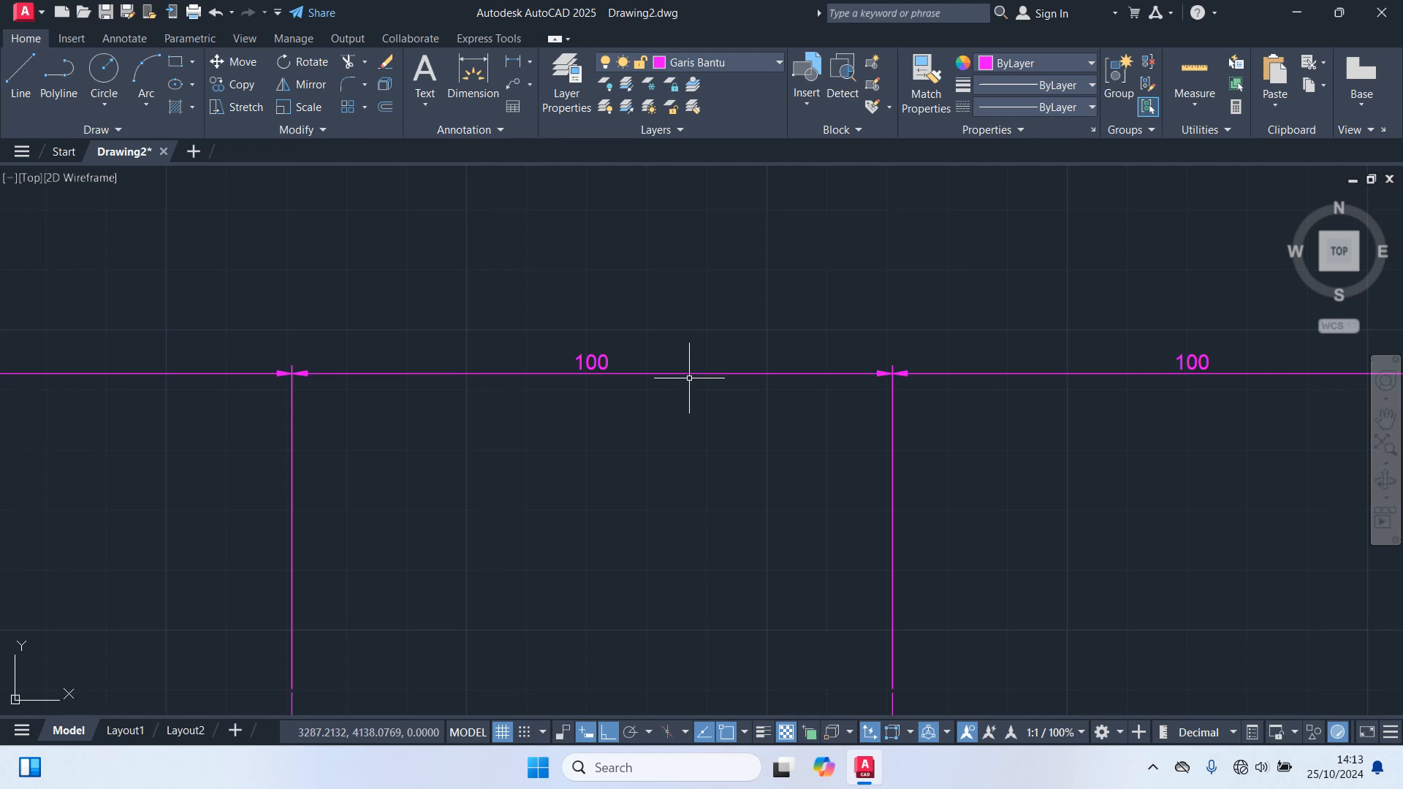
scroll(703, 353, "down", 7)
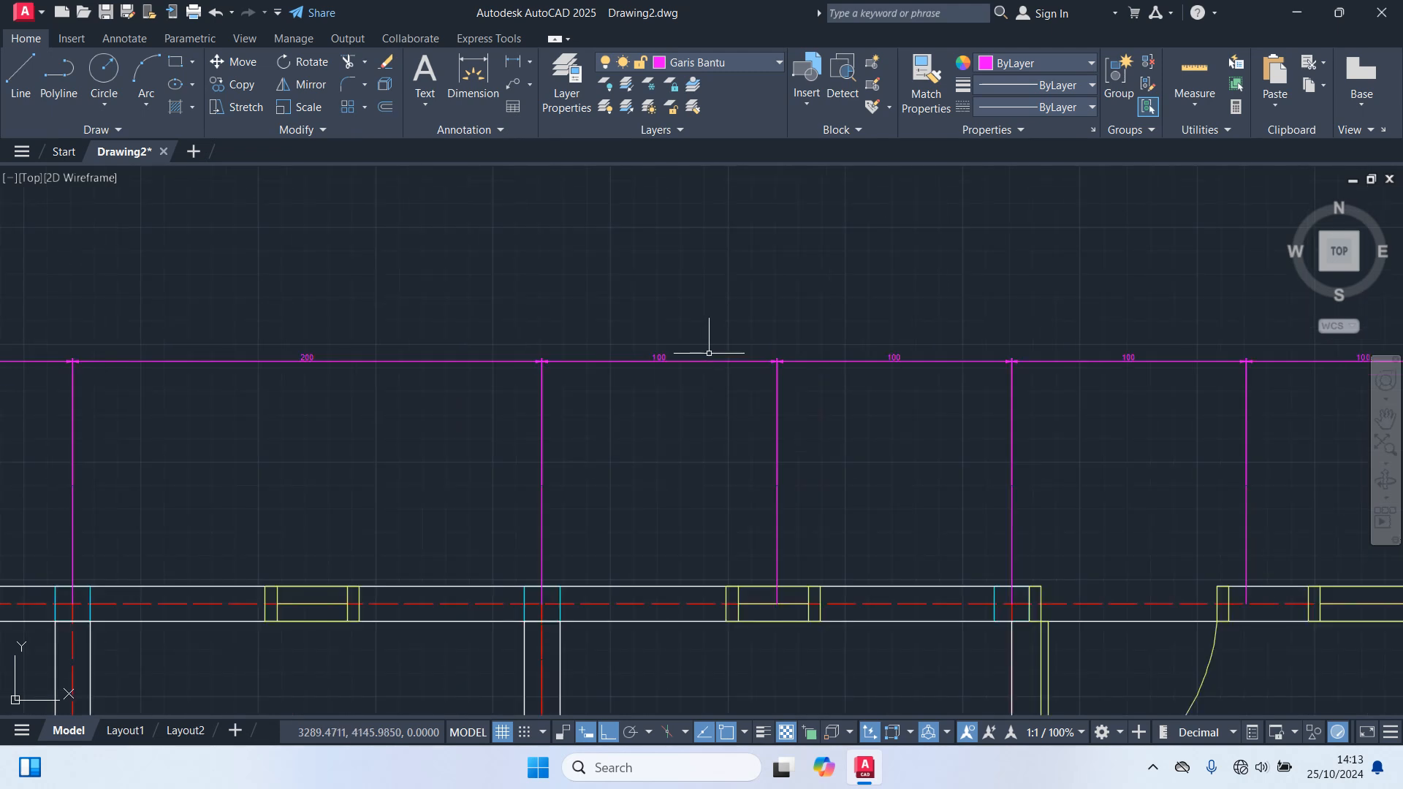
scroll(919, 354, "down", 3)
left_click(1246, 372)
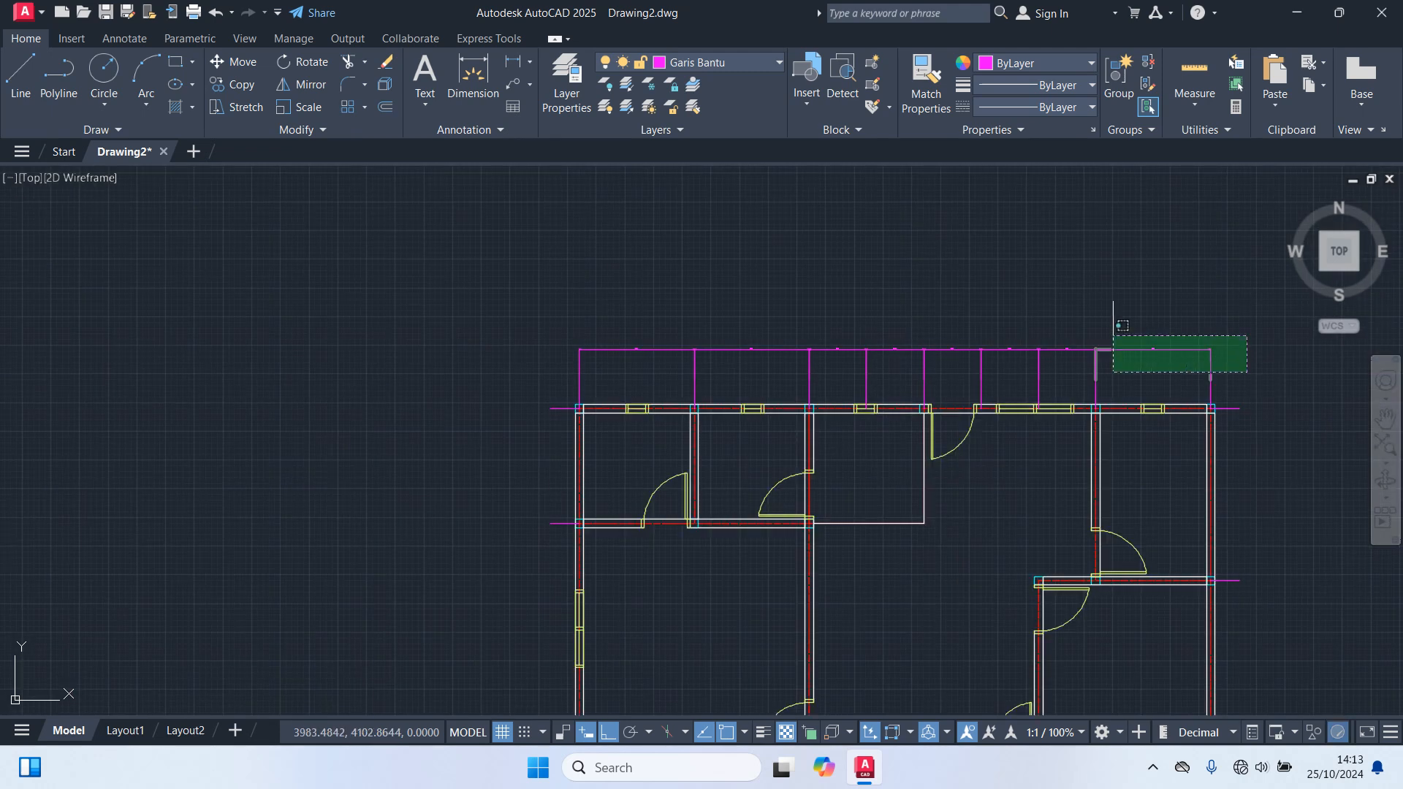
left_click(450, 265)
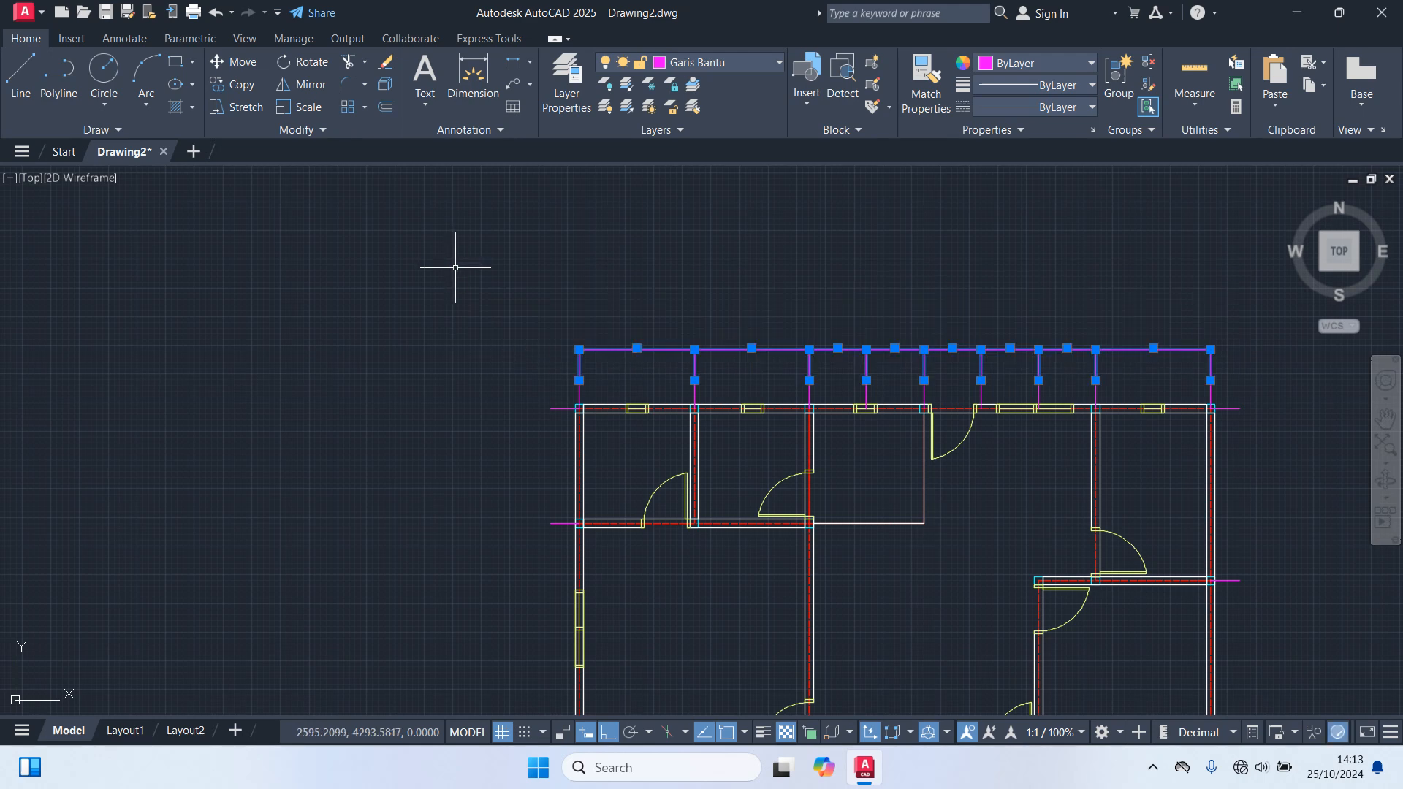
key("Delete")
Step: Make Dimensi the current layer
scroll(486, 271, "down", 4)
middle_click_drag(898, 282, 908, 220)
left_click(752, 65)
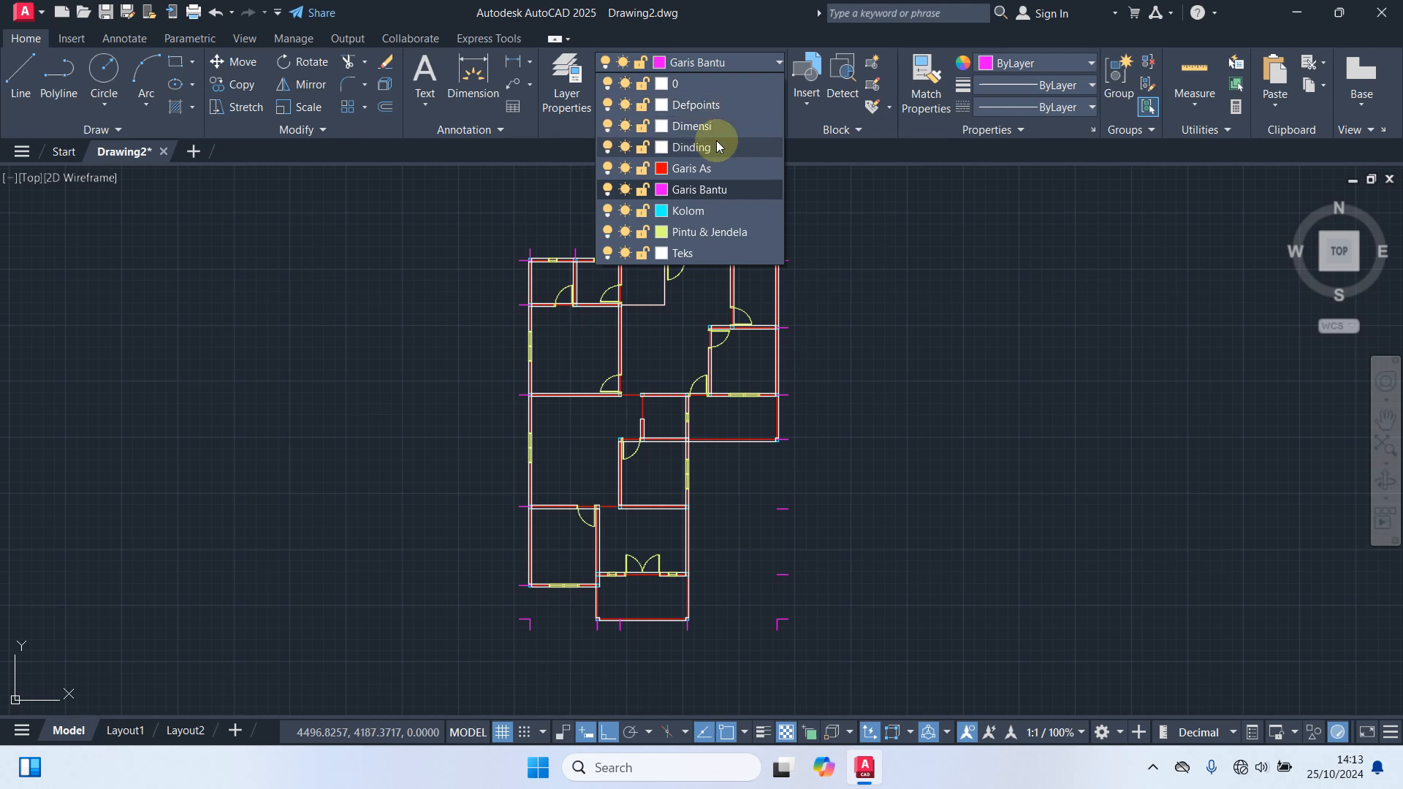
left_click(724, 130)
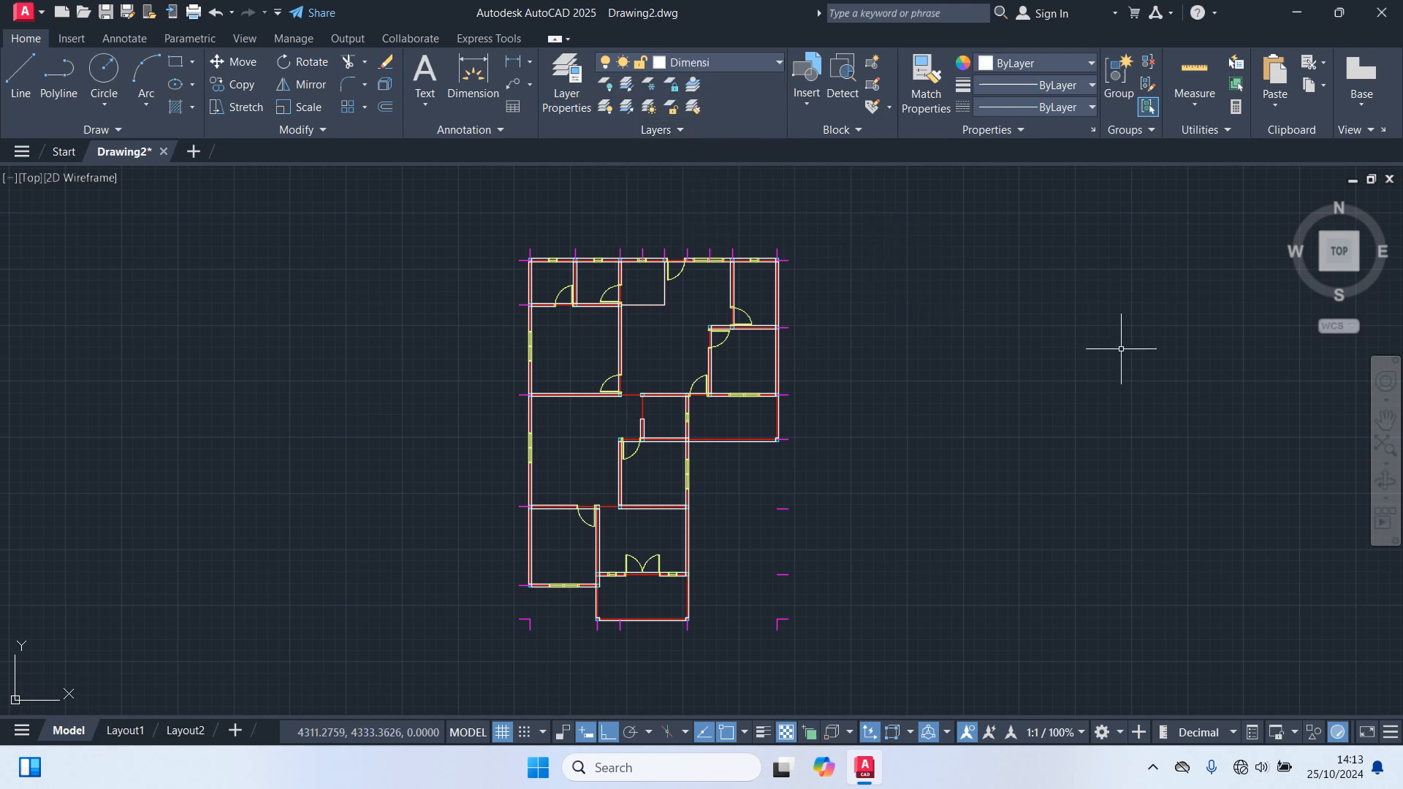
Step: Create a new dimension style named Skala 100, starting from ISO-25 and used for all dimensions
key("Return")
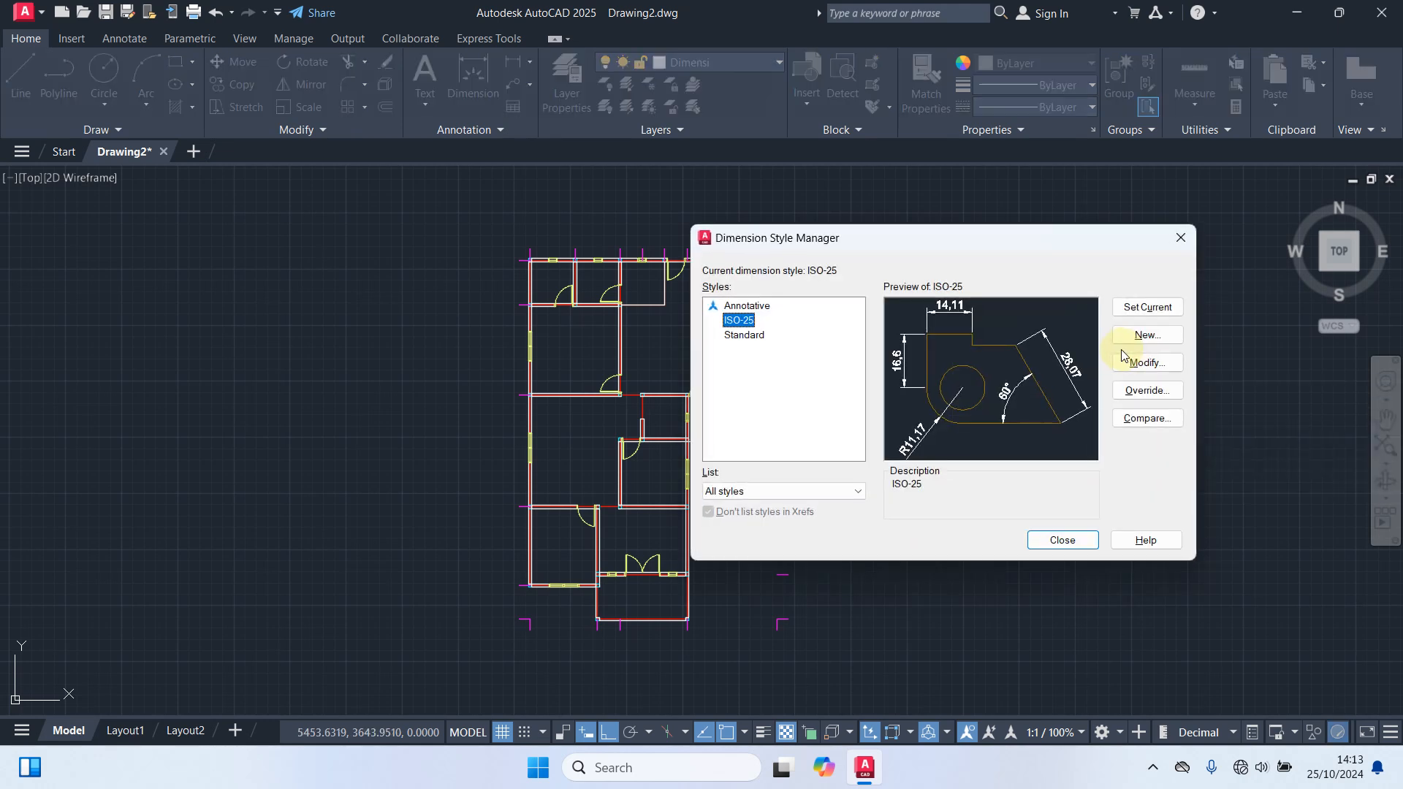
left_click(1147, 335)
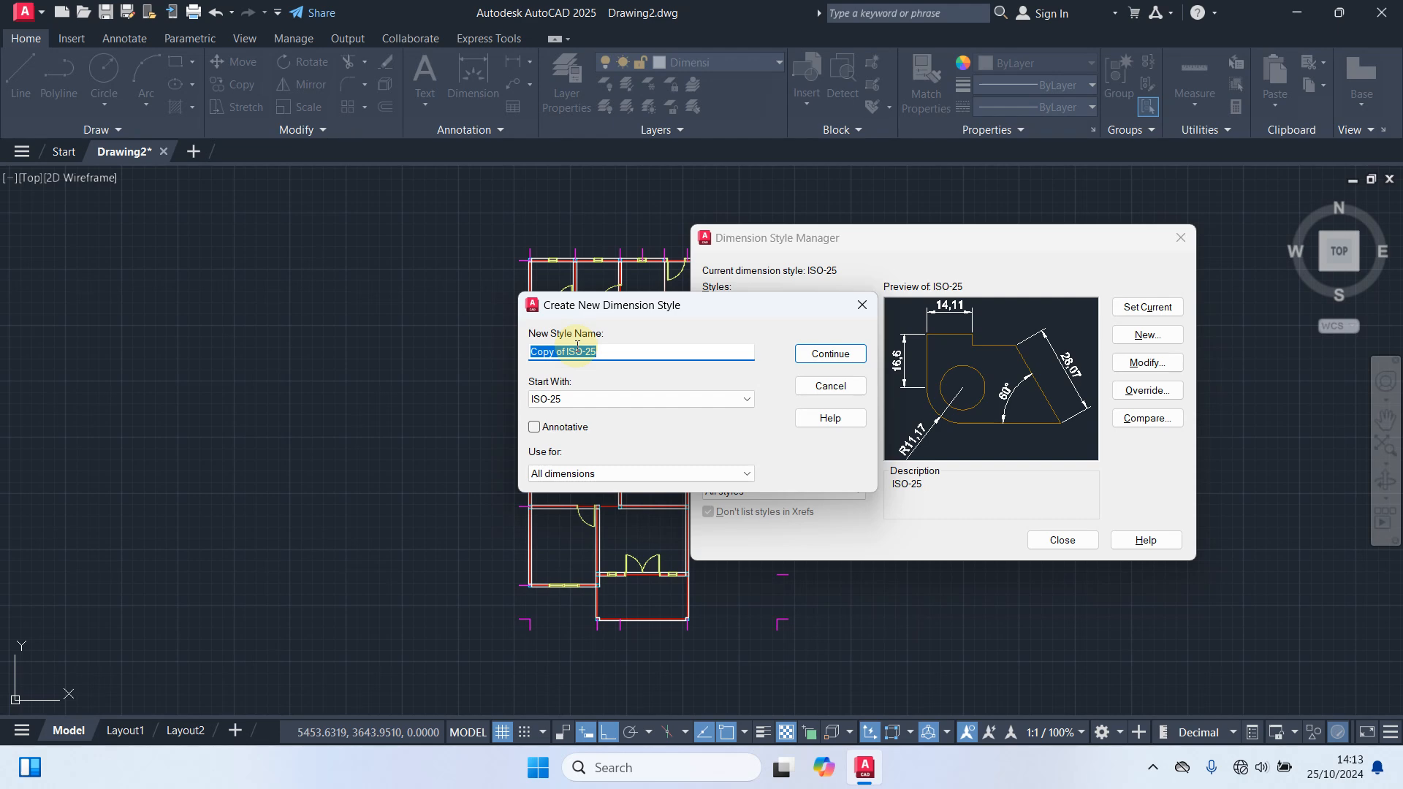
type("Skala 100")
left_click(824, 354)
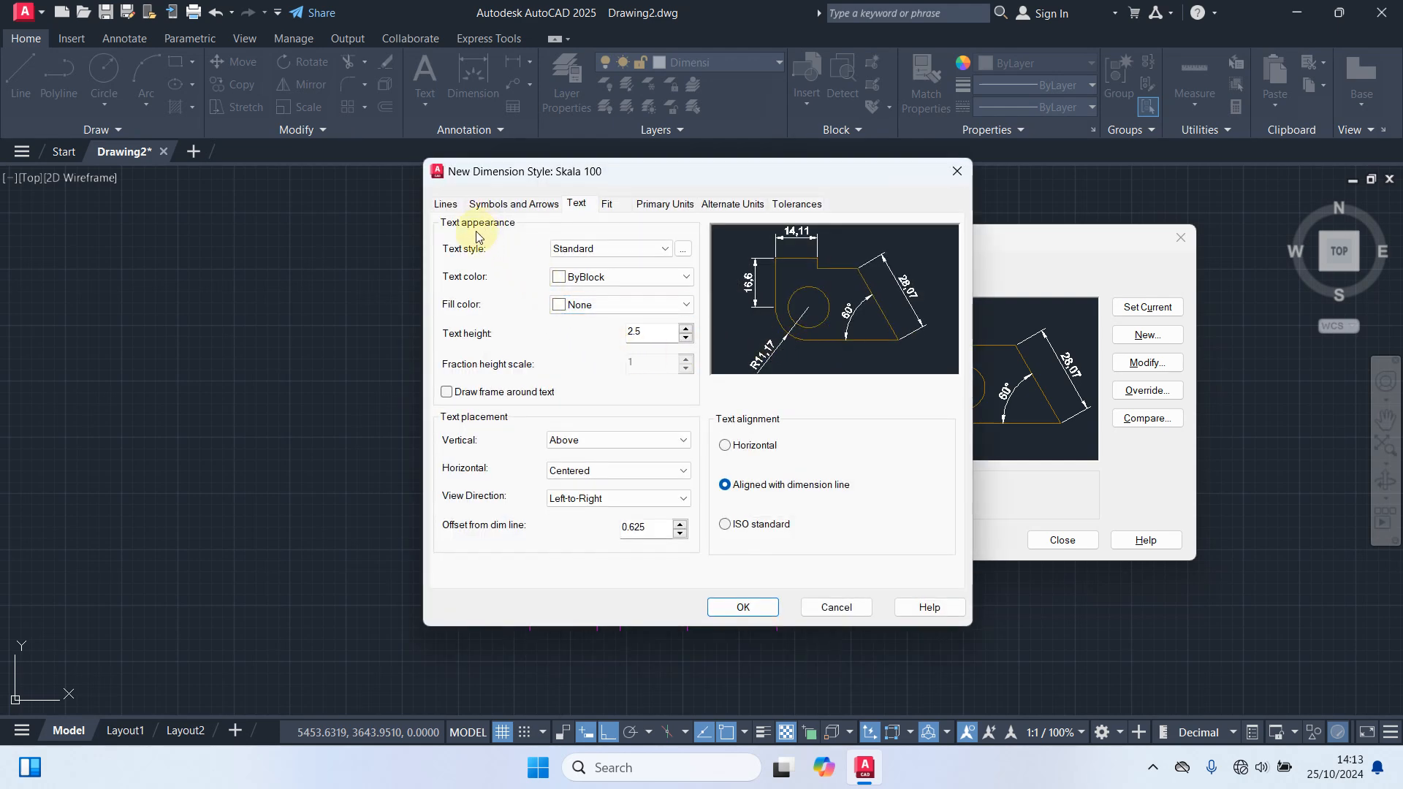
left_click(637, 248)
left_click(638, 249)
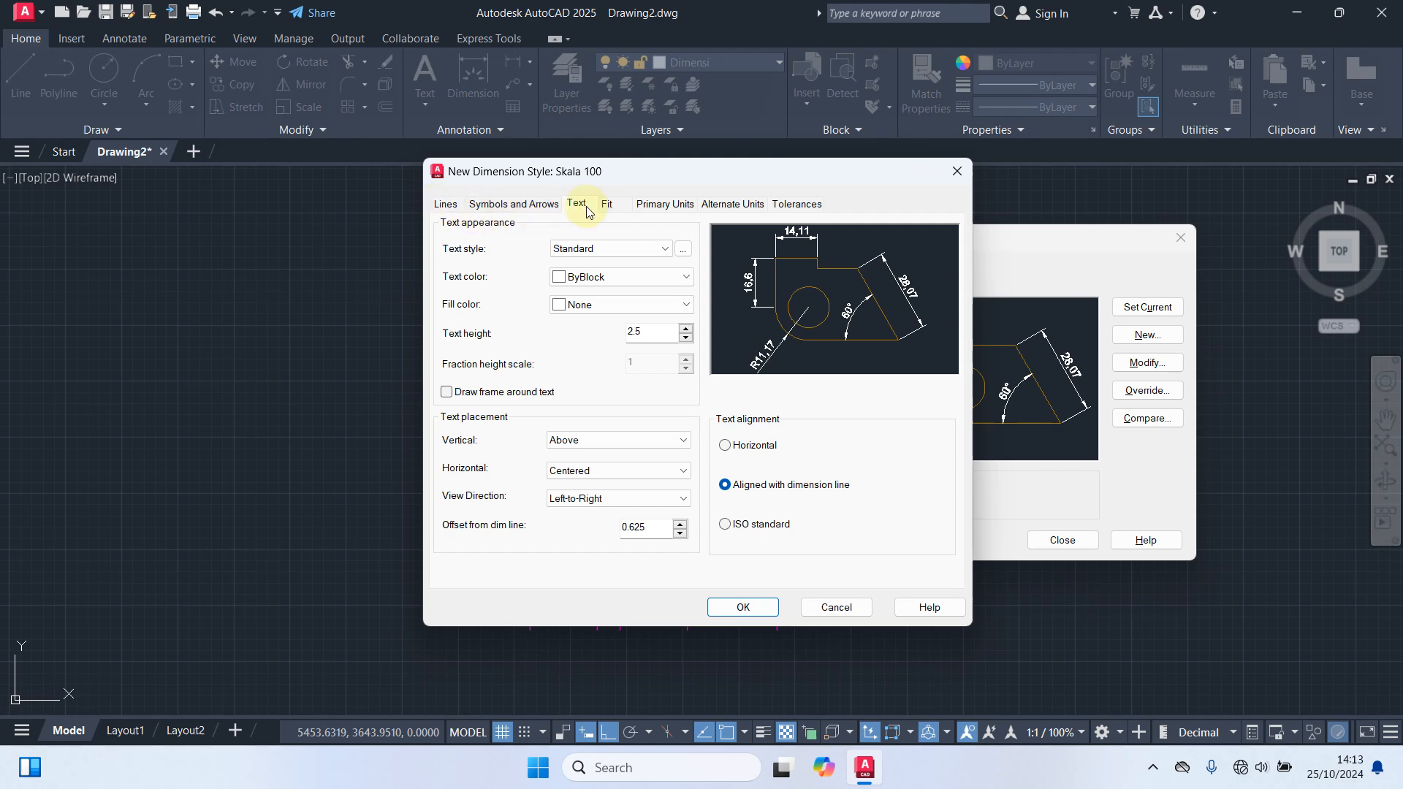
Step: Set the dimension line color of the Skala 100 style to Cyan
left_click(443, 206)
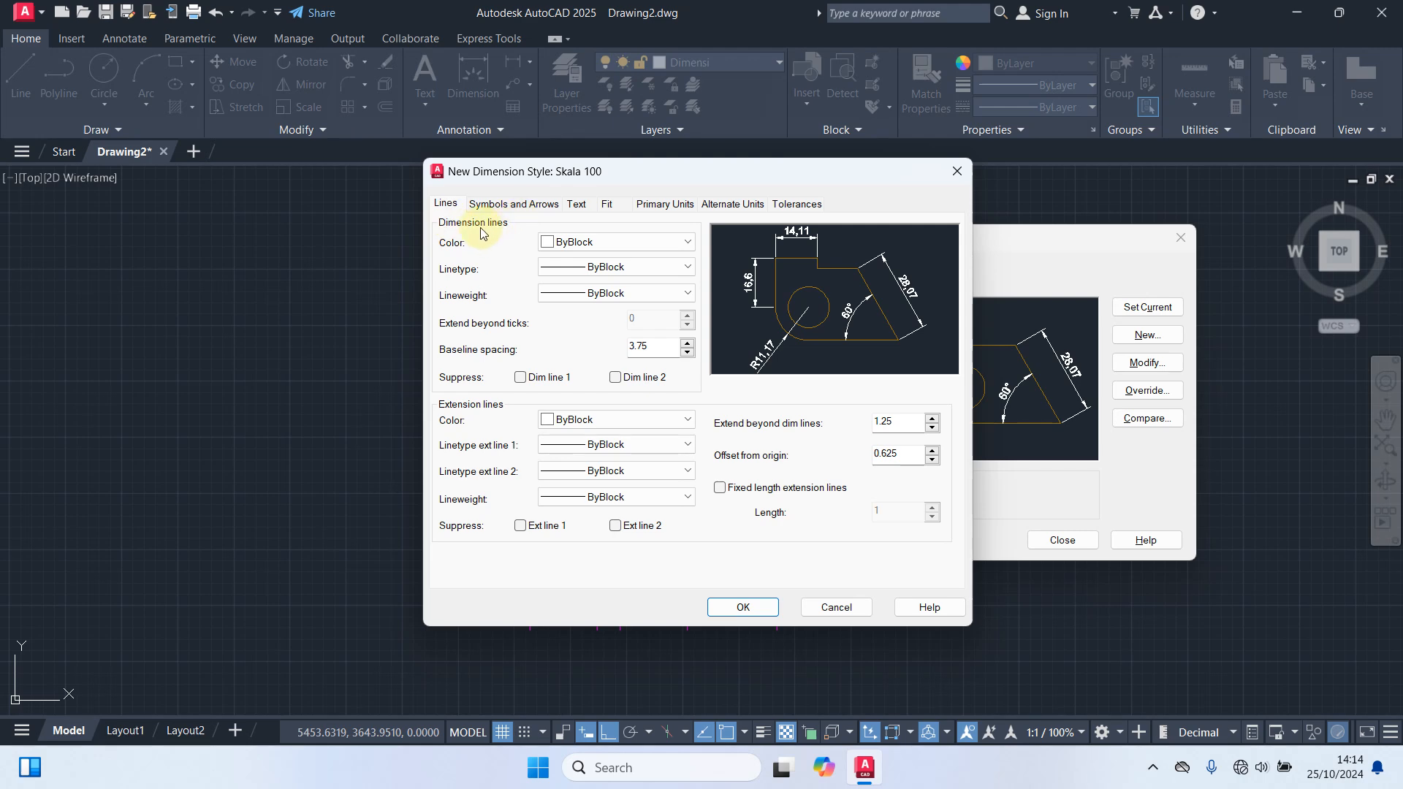
left_click(614, 242)
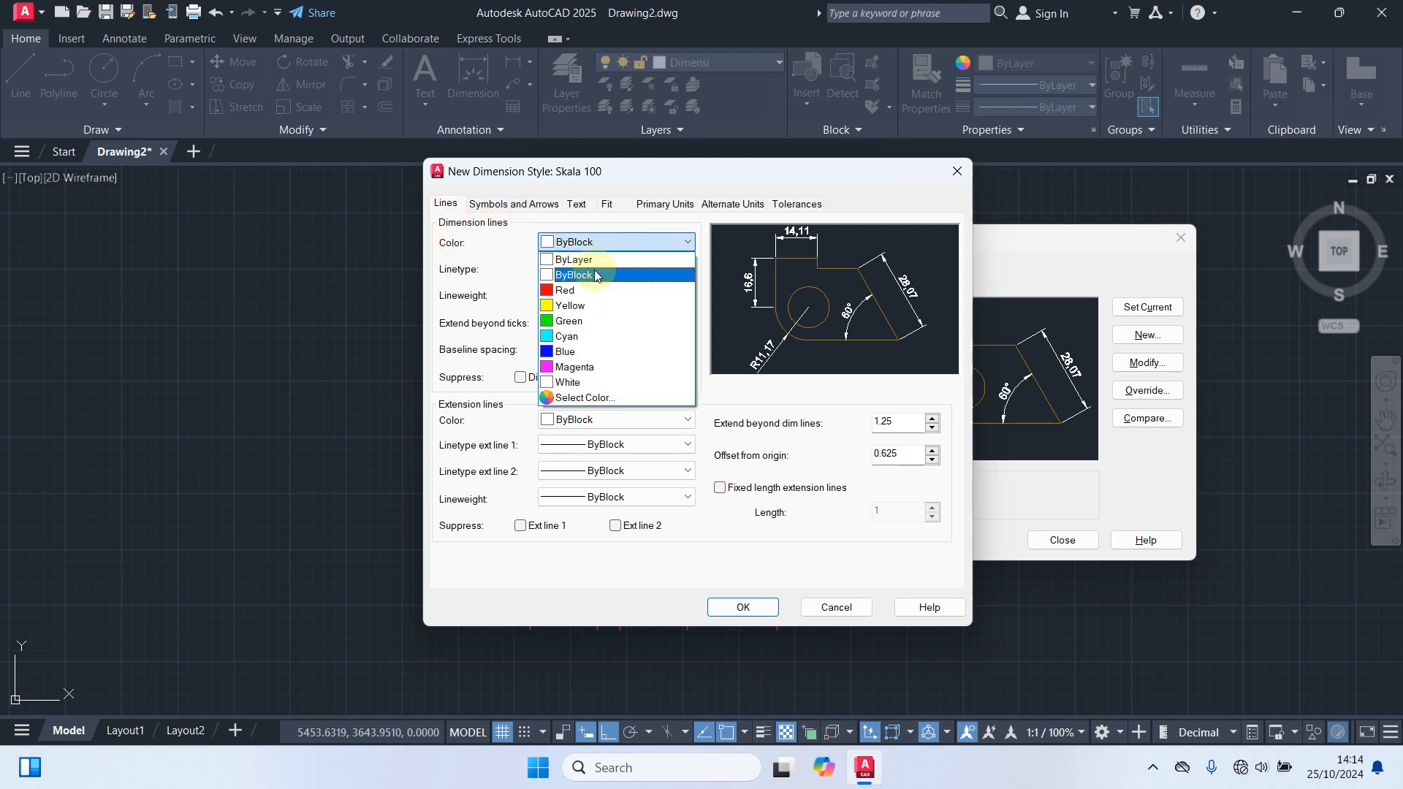
left_click(576, 340)
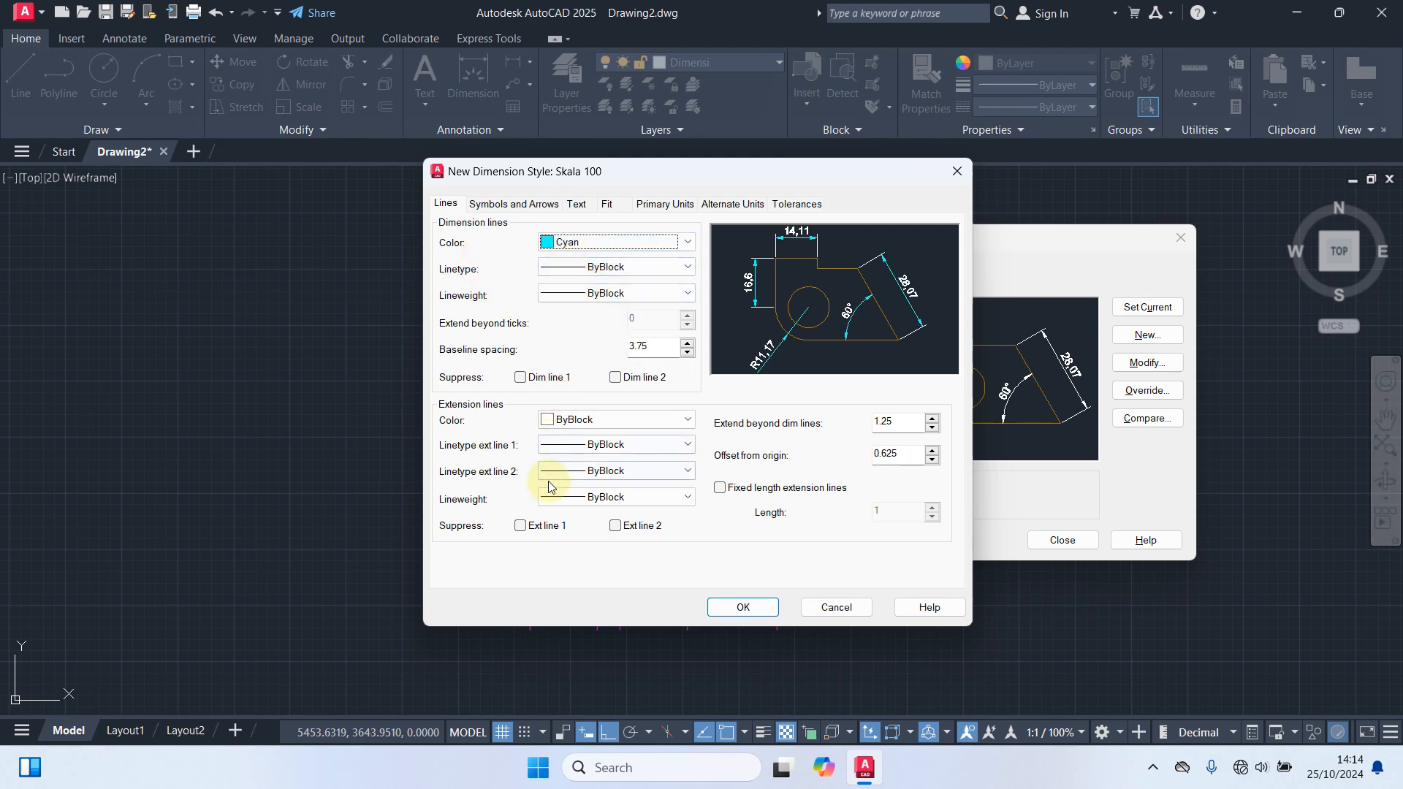
Step: Color the extension lines Yellow, extending 20 beyond the dimension lines with an offset of 20 from the origin
left_click(621, 418)
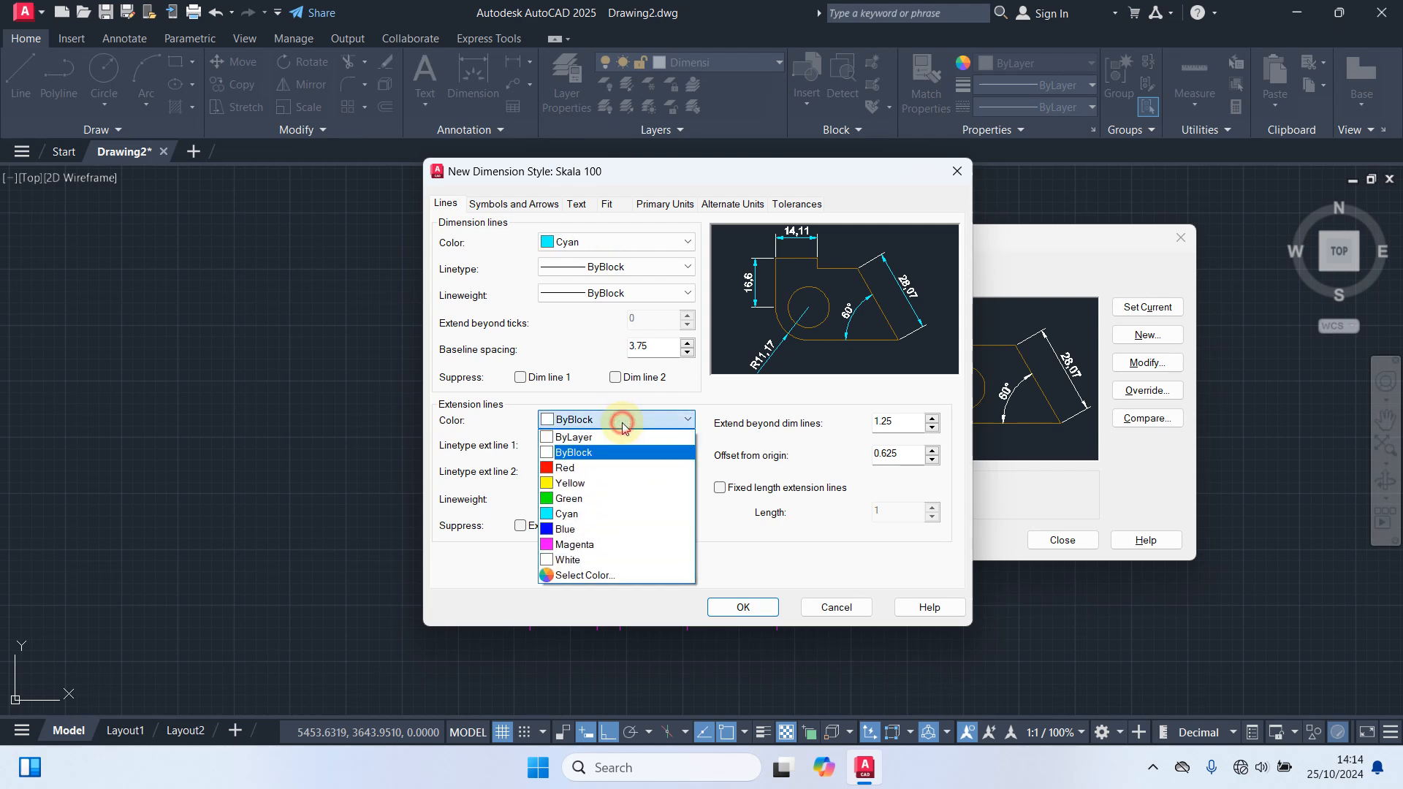
left_click(582, 483)
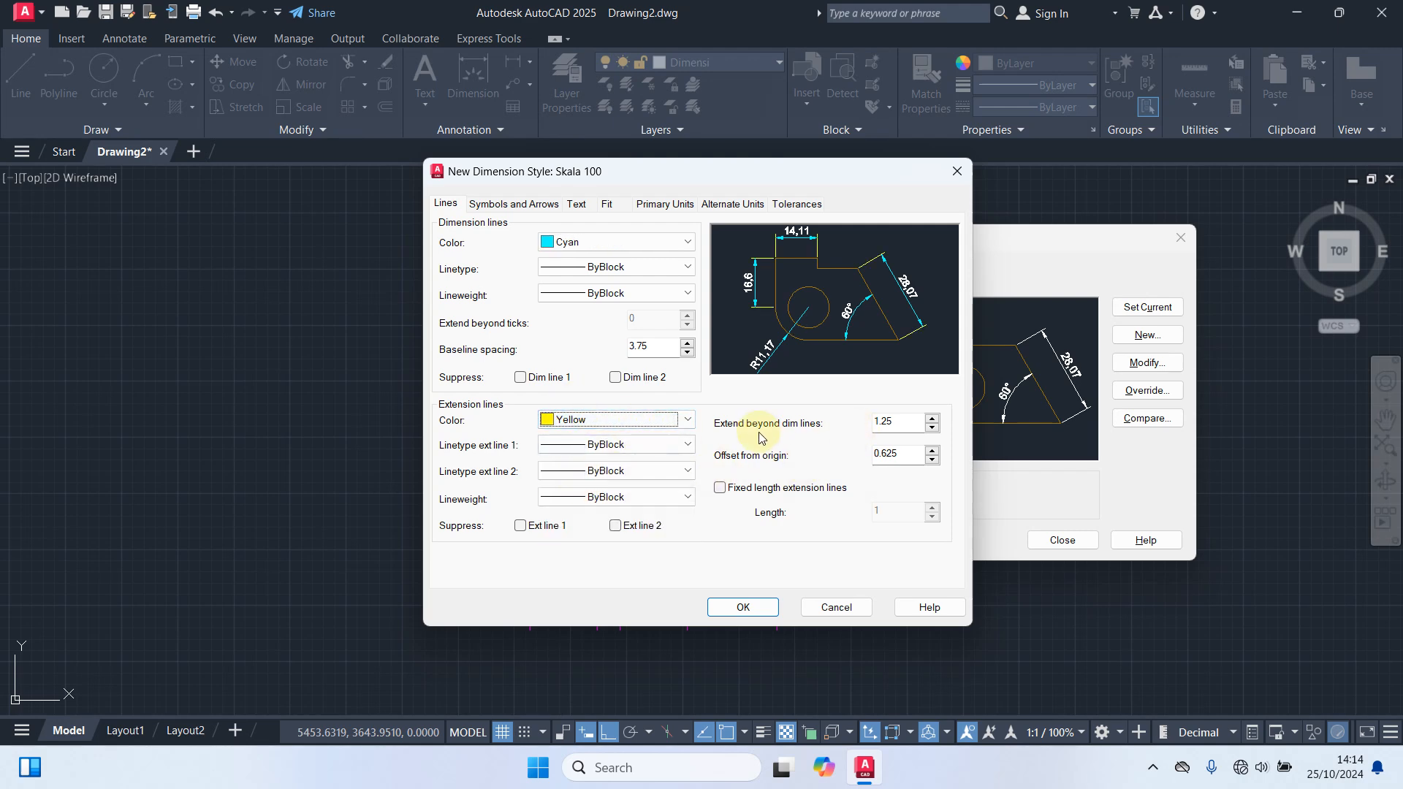
double_click(883, 421)
type("20")
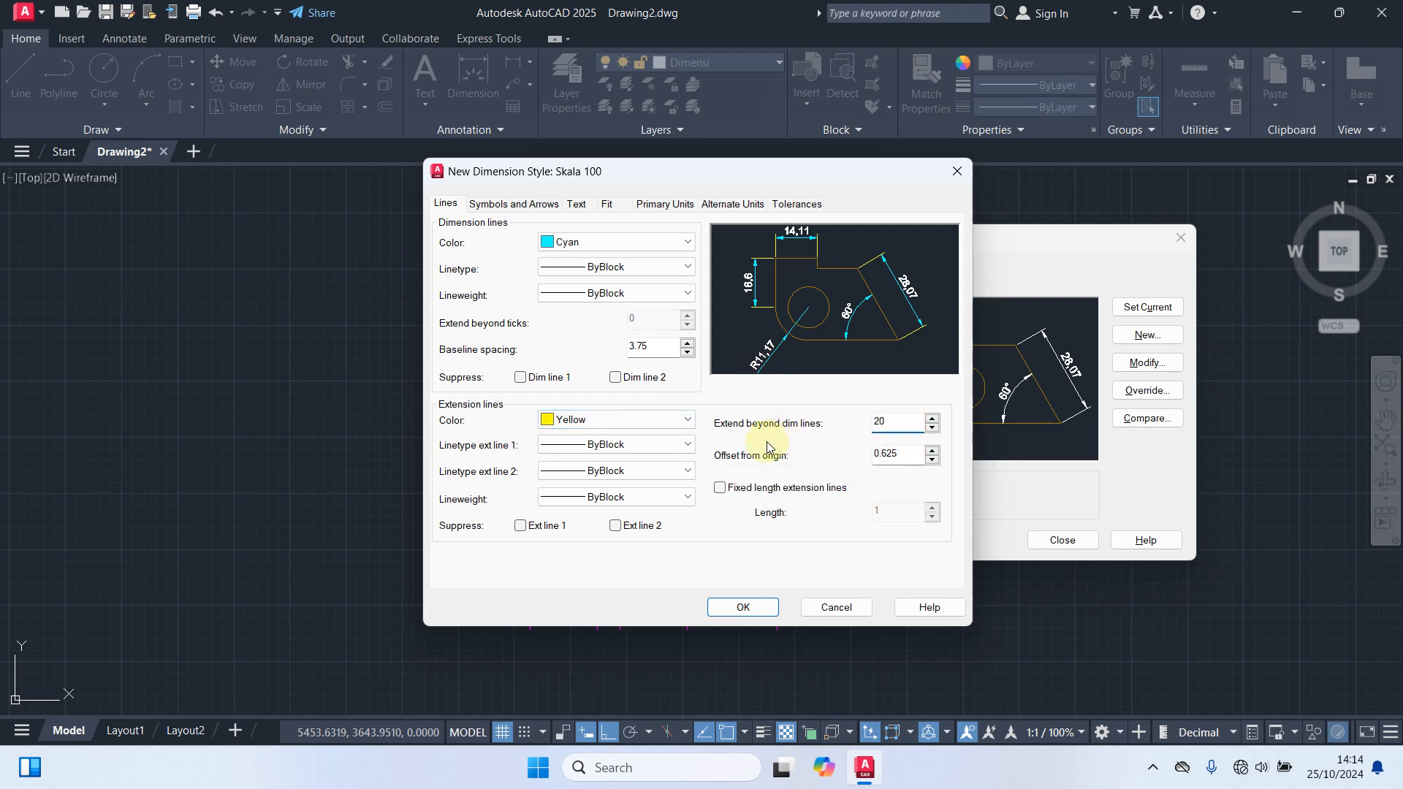
double_click(911, 452)
type("20")
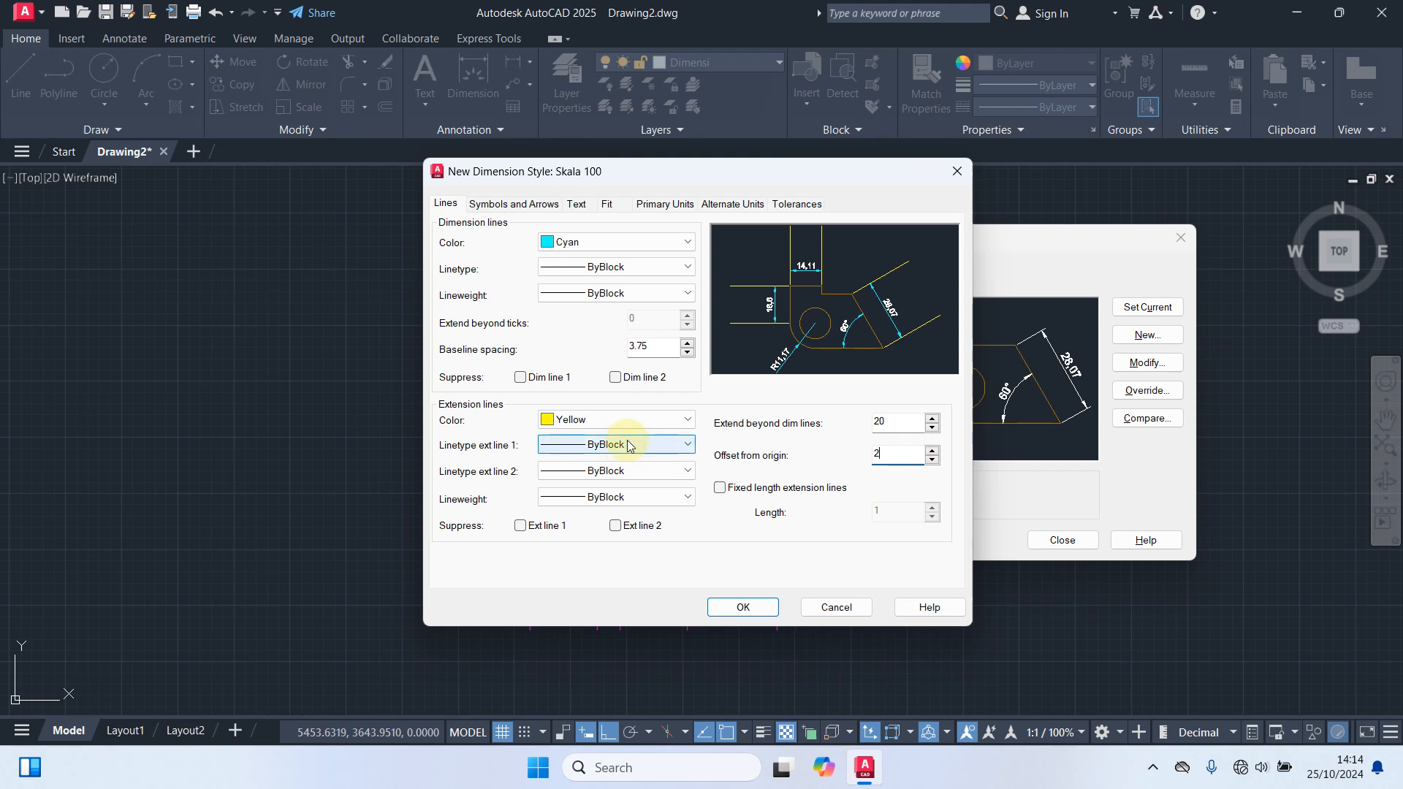
Step: Set the first and second arrowheads to Architectural tick with an arrow size of 8
left_click(490, 205)
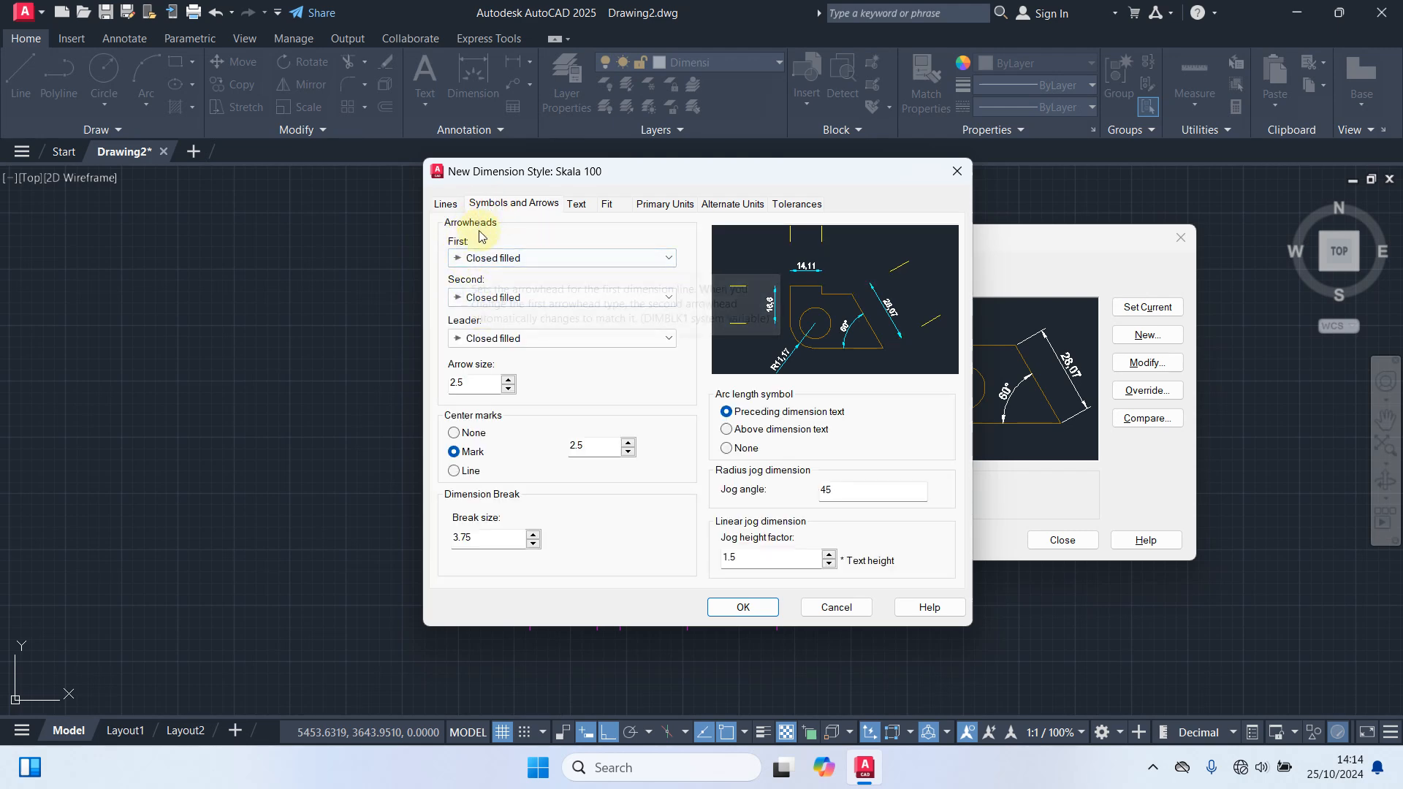
left_click(487, 260)
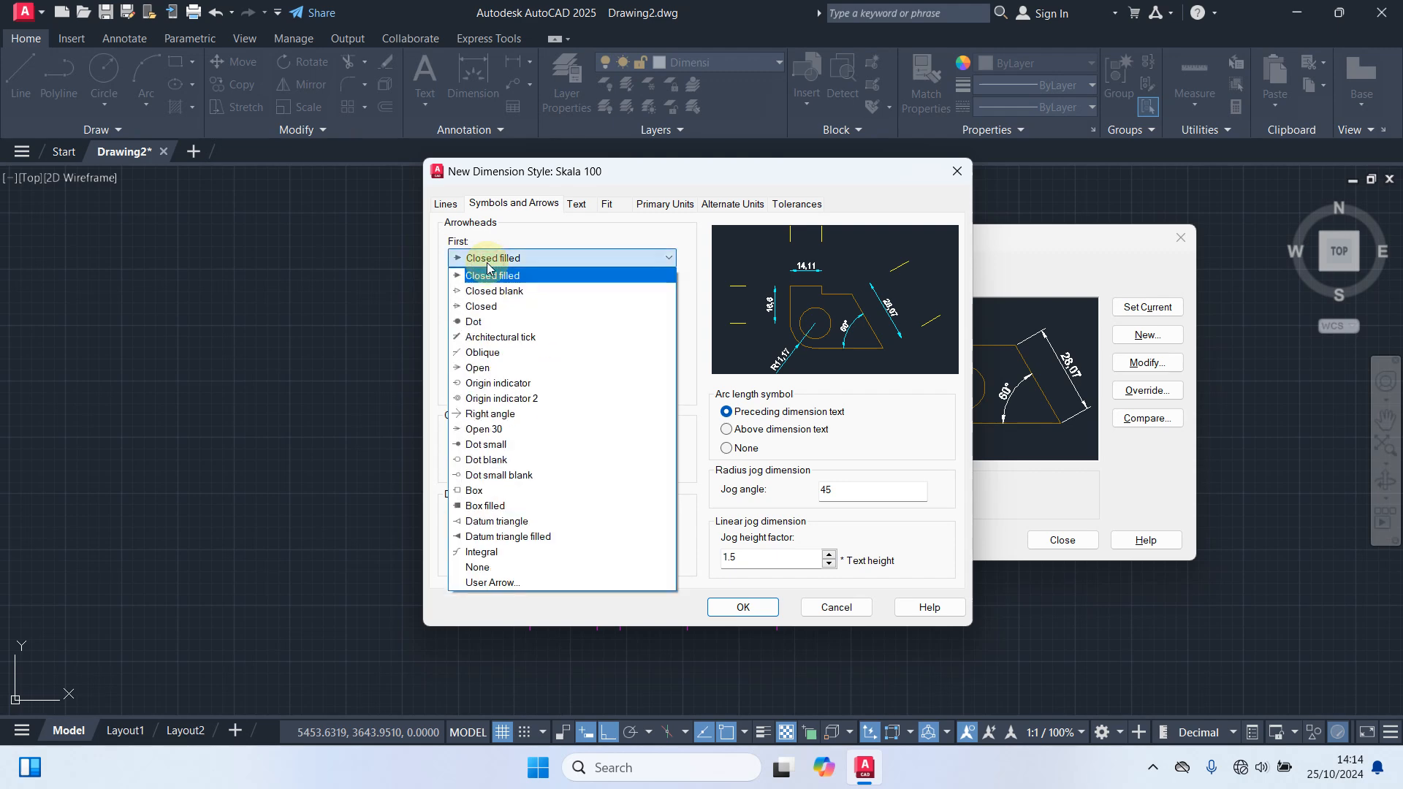
left_click(506, 339)
double_click(478, 385)
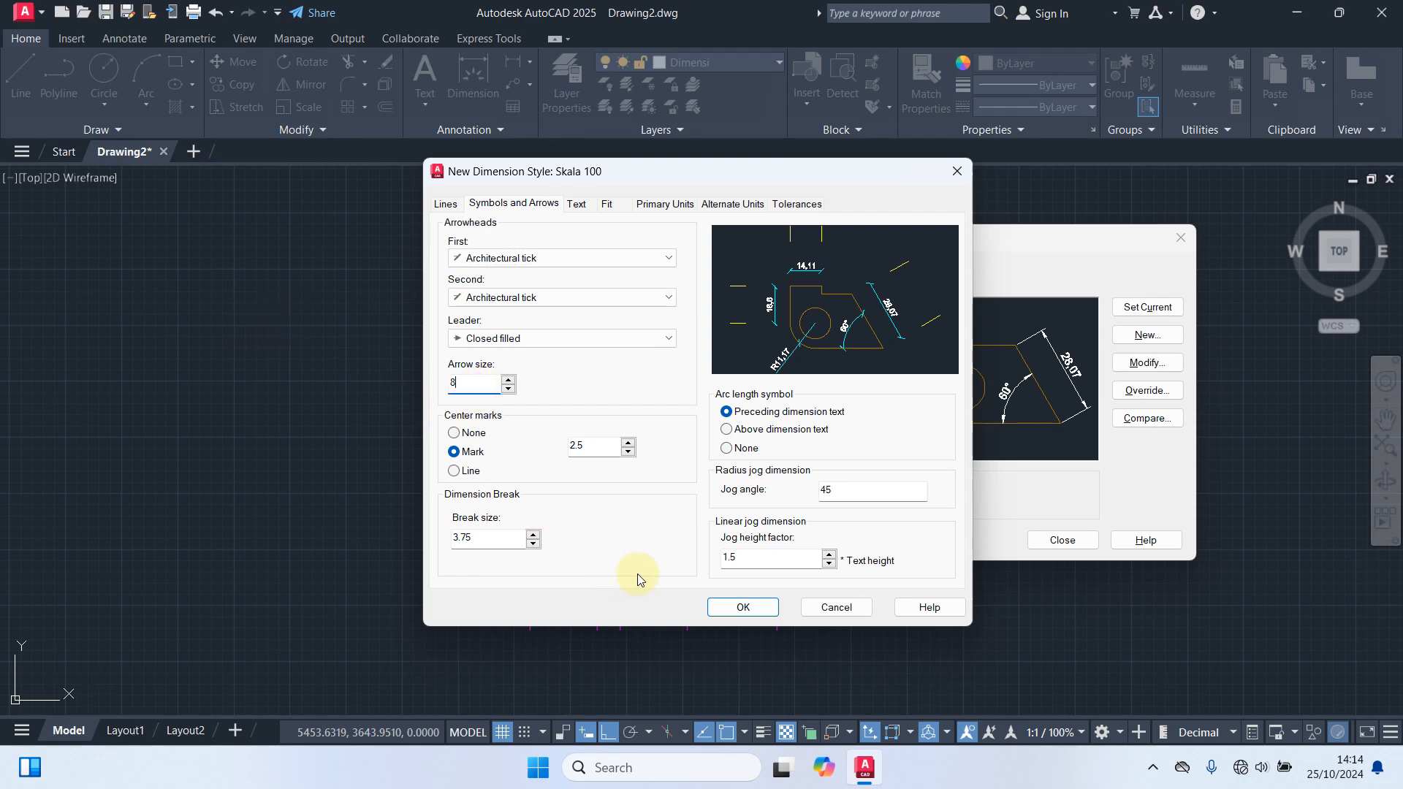
Step: Create a new text style named Skala 100 from the dimension style's text settings
left_click(577, 205)
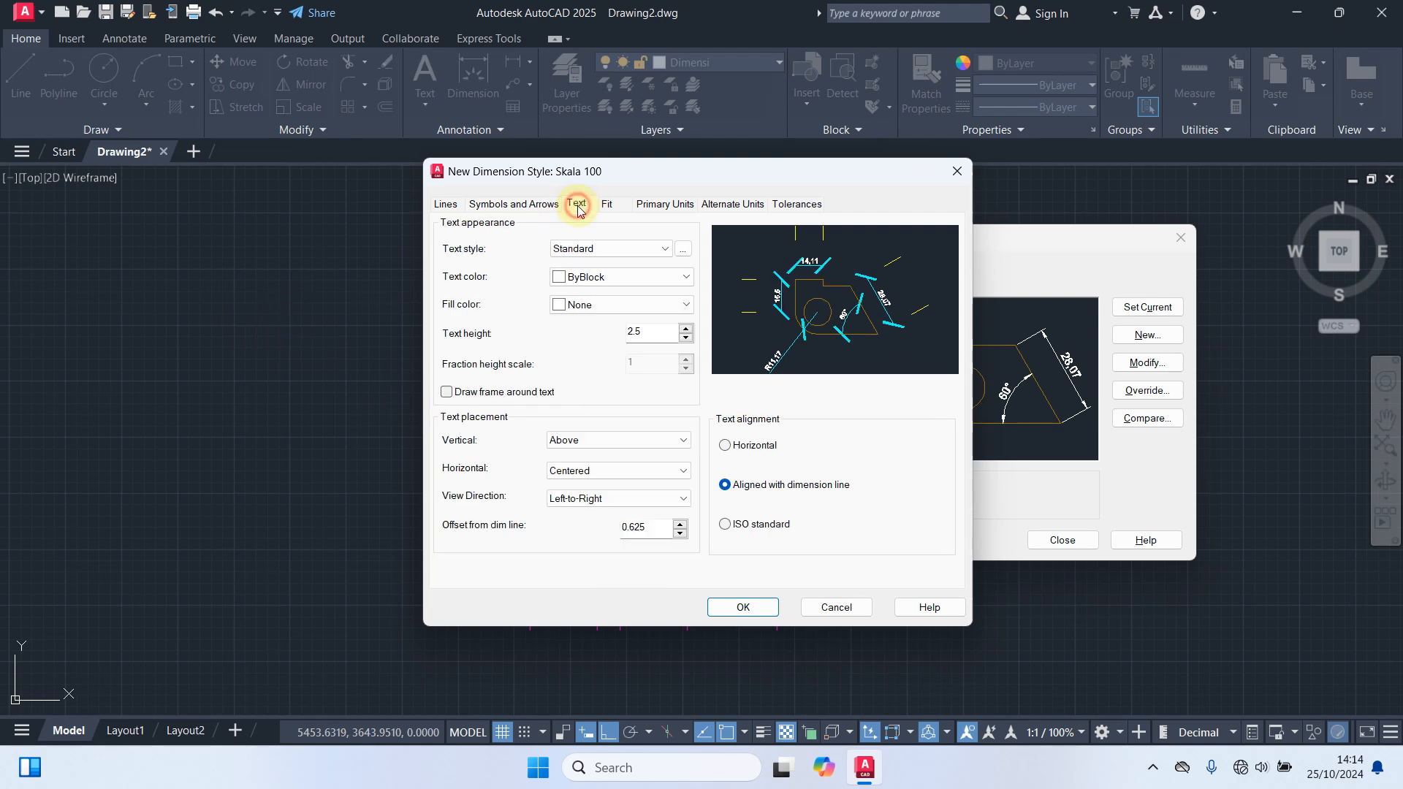
left_click(684, 250)
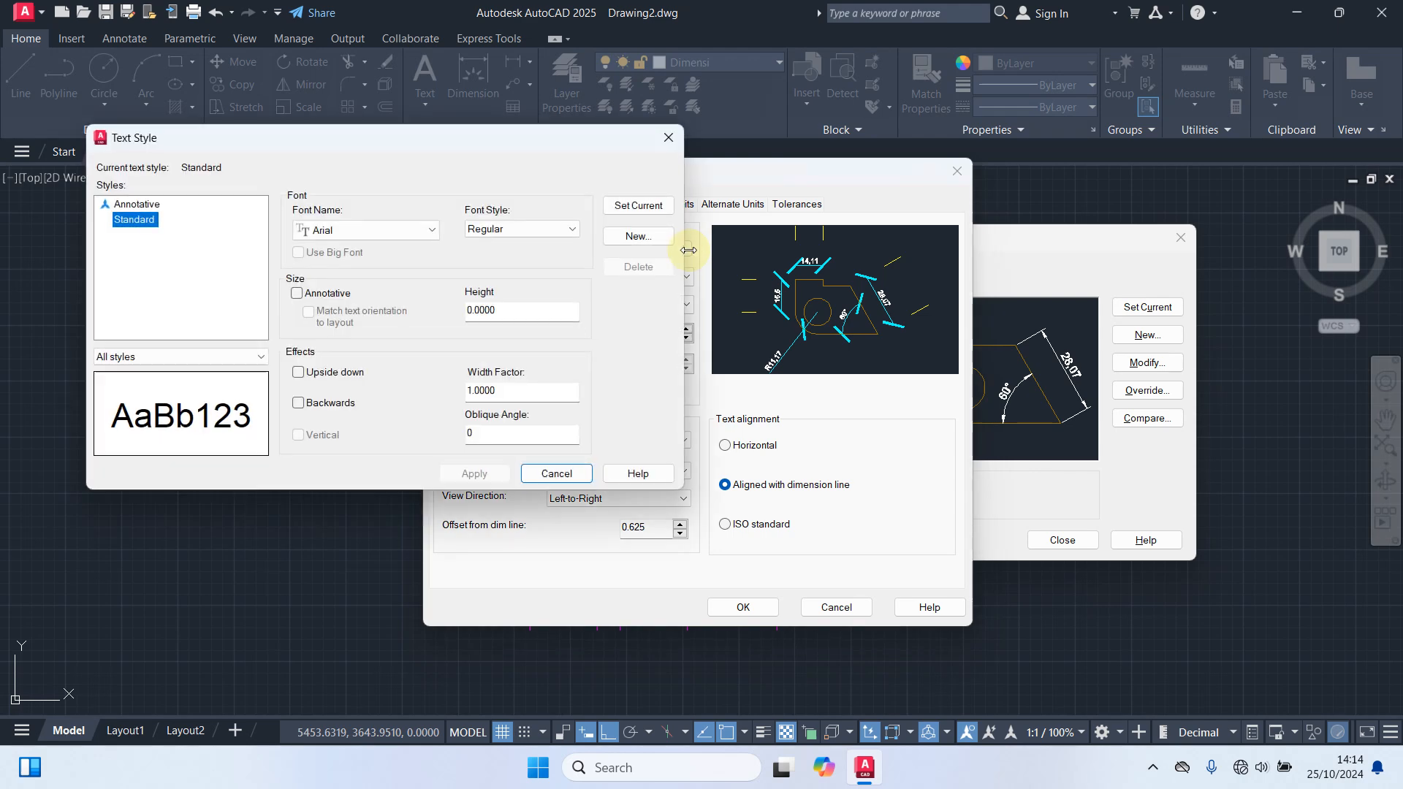
left_click(634, 237)
type("Skala 100")
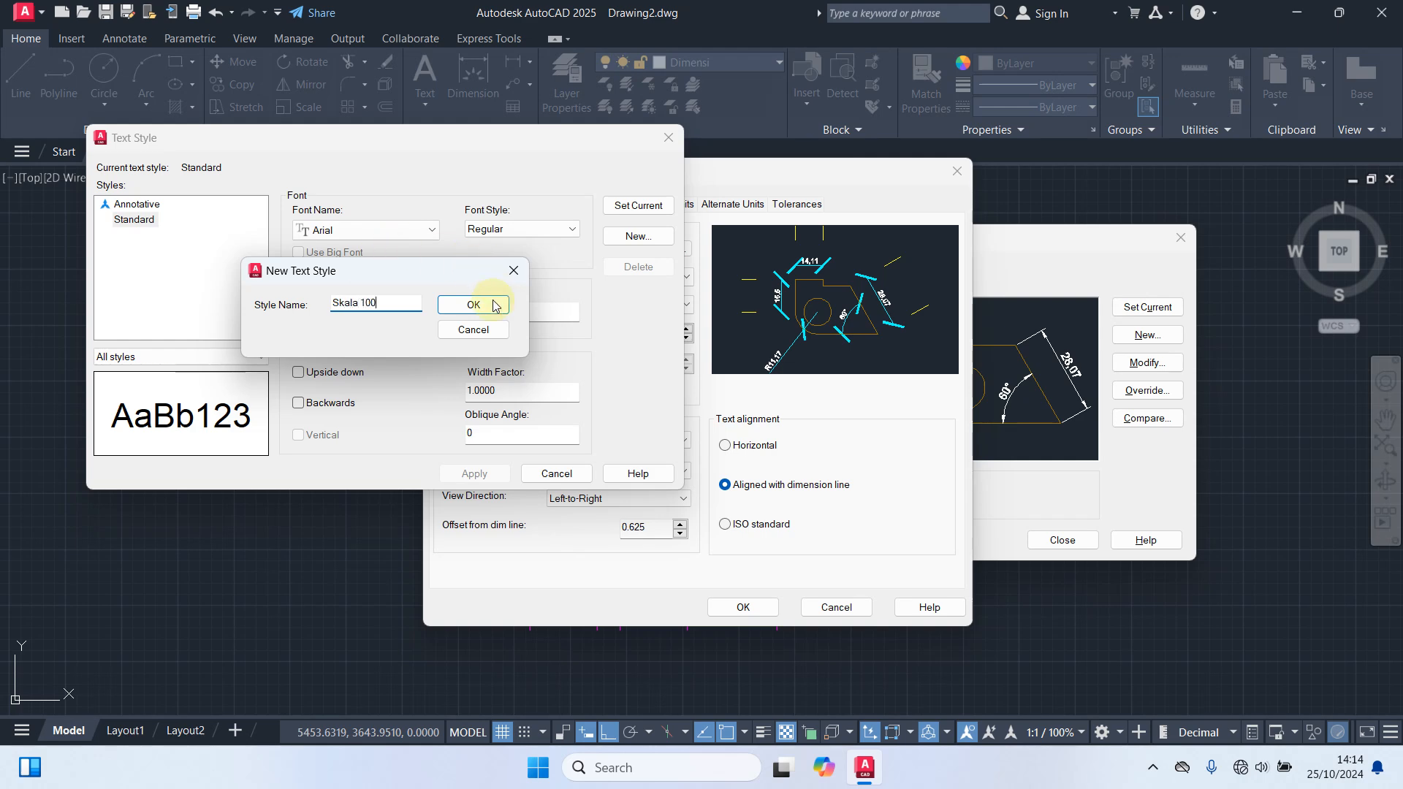
left_click(494, 306)
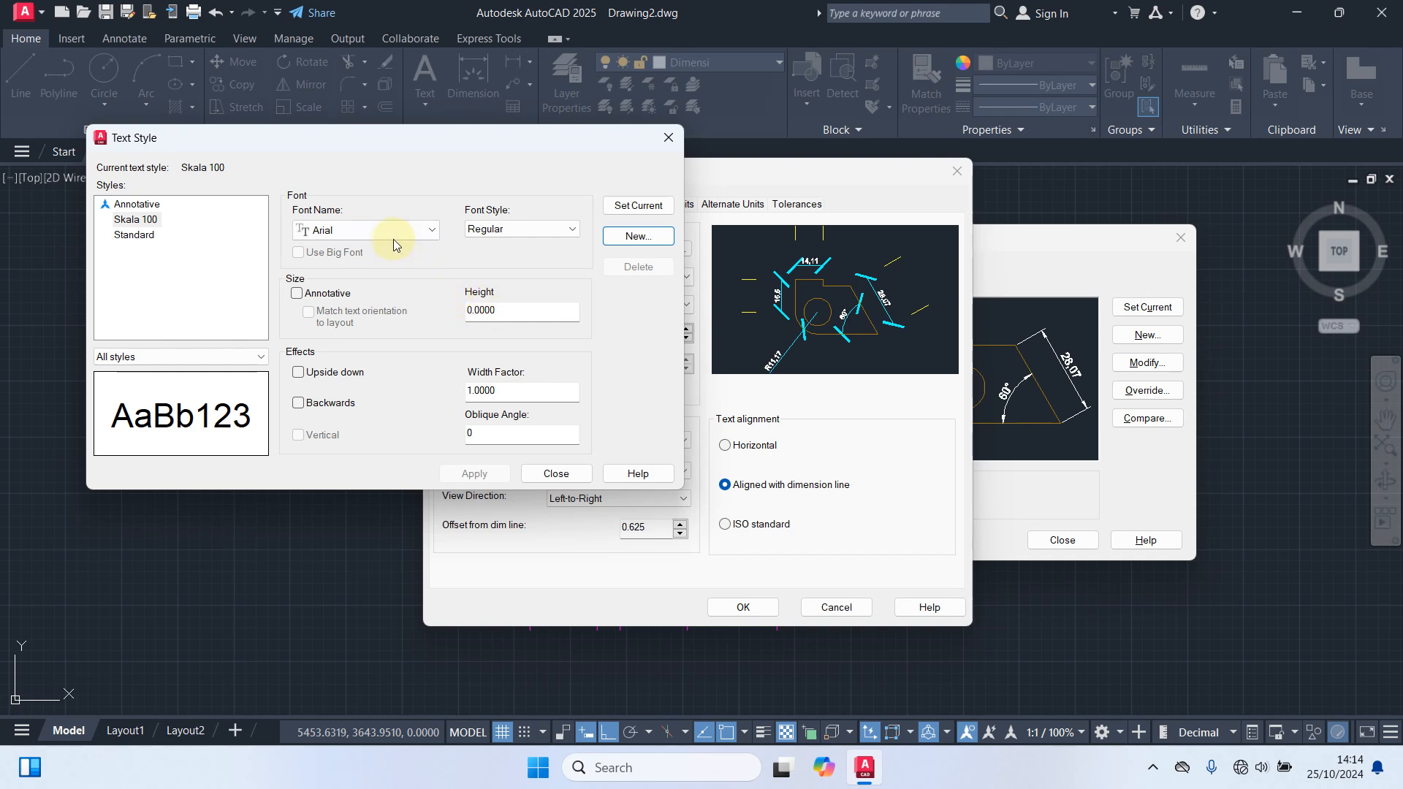
Step: Give the Skala 100 text style the Romantic font and a height of 22.5, and apply it
left_click(375, 229)
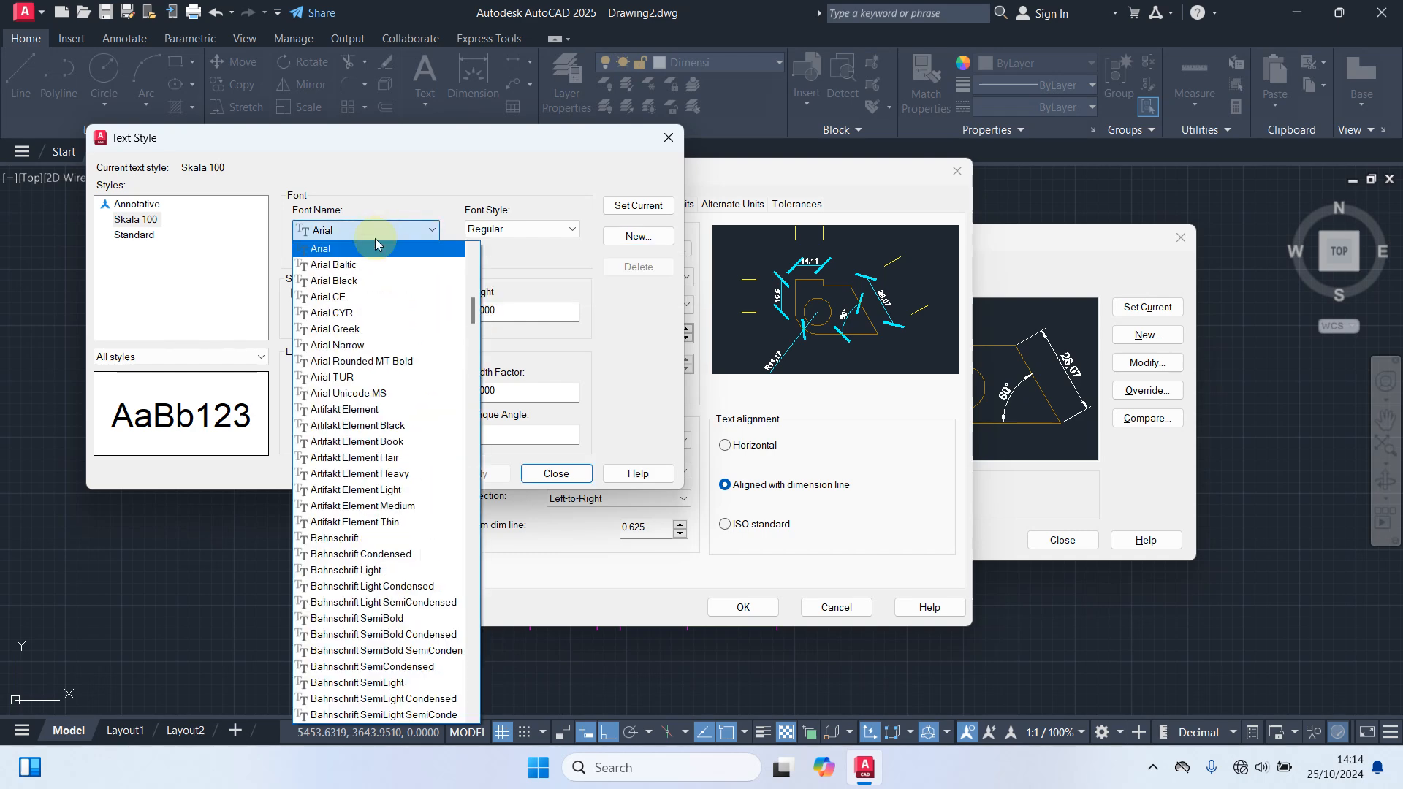
type("romantic")
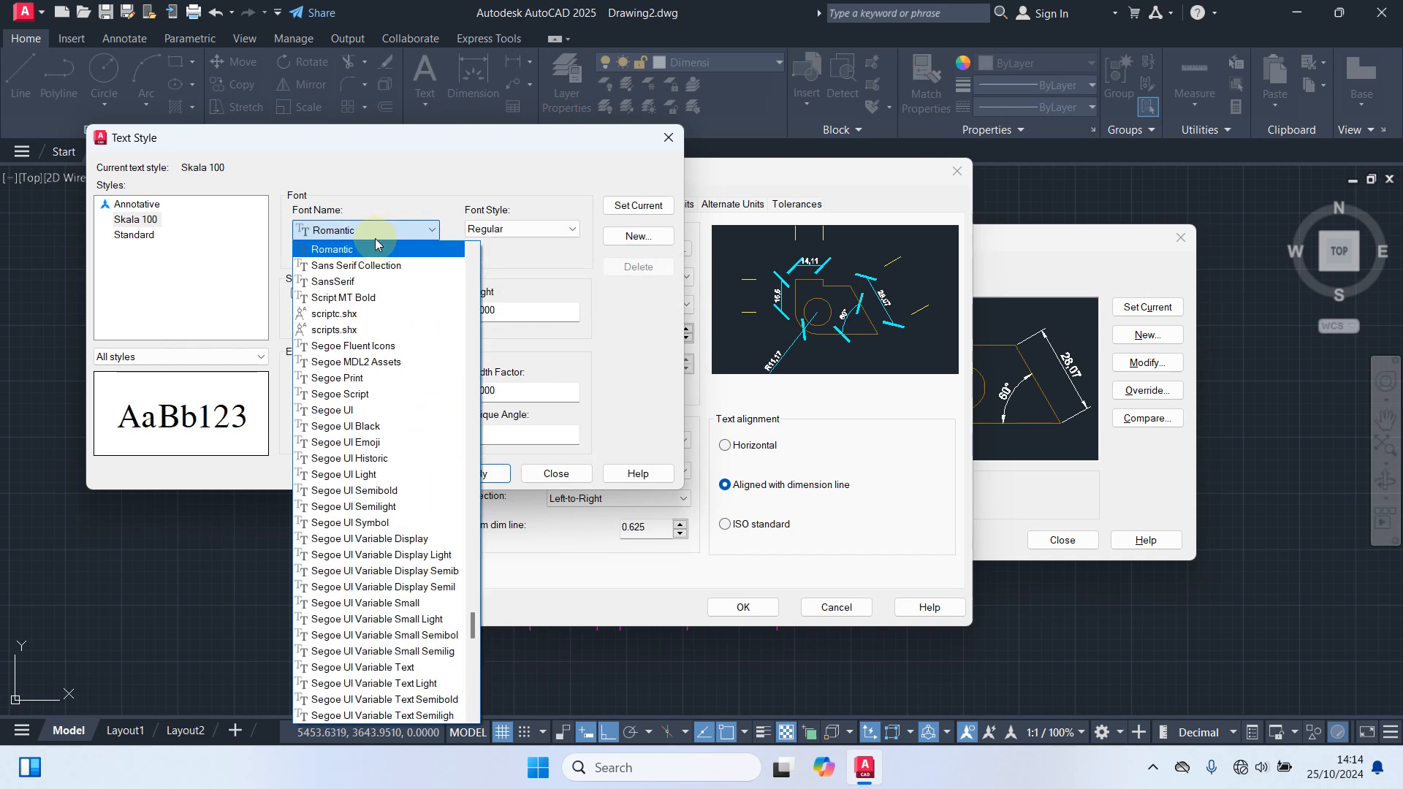
left_click(355, 253)
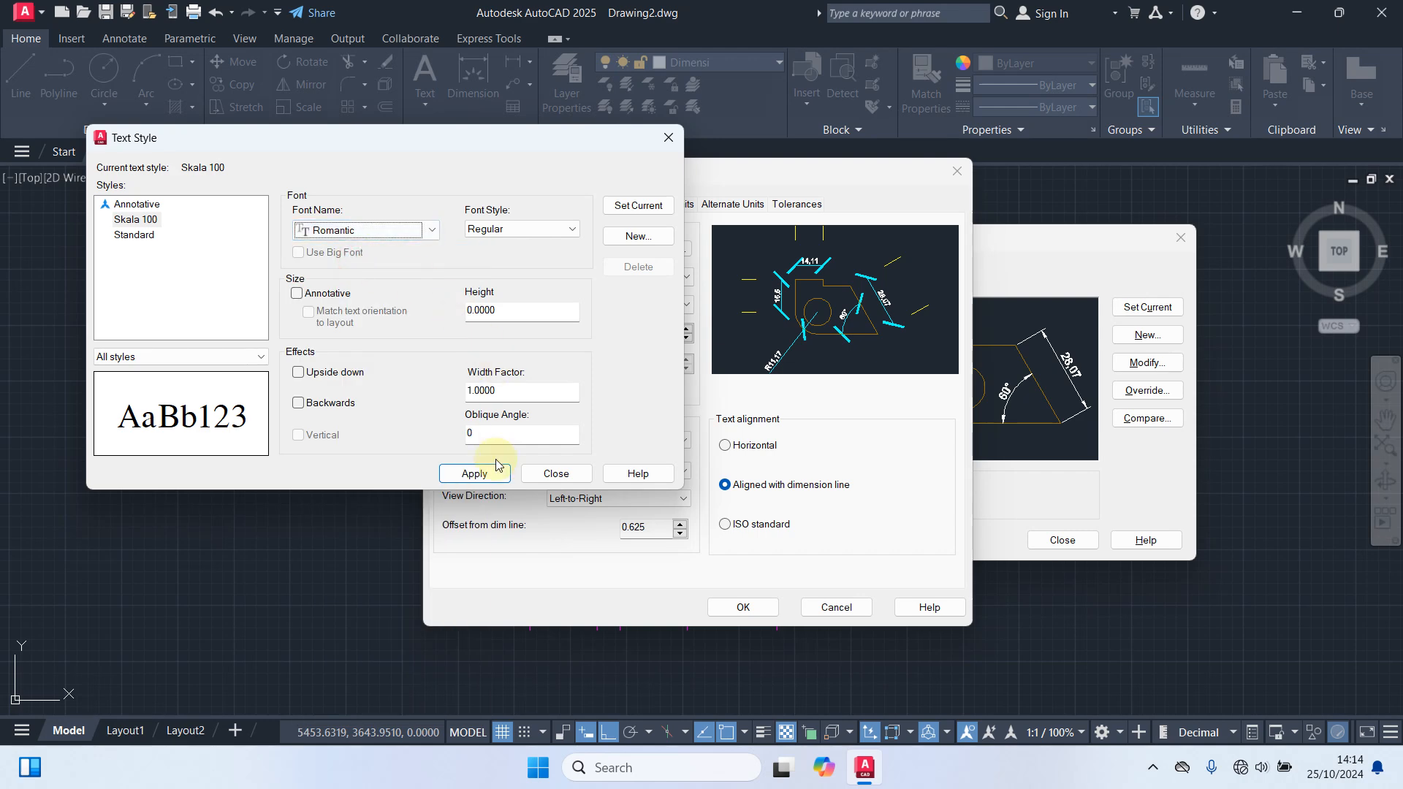
double_click(491, 311)
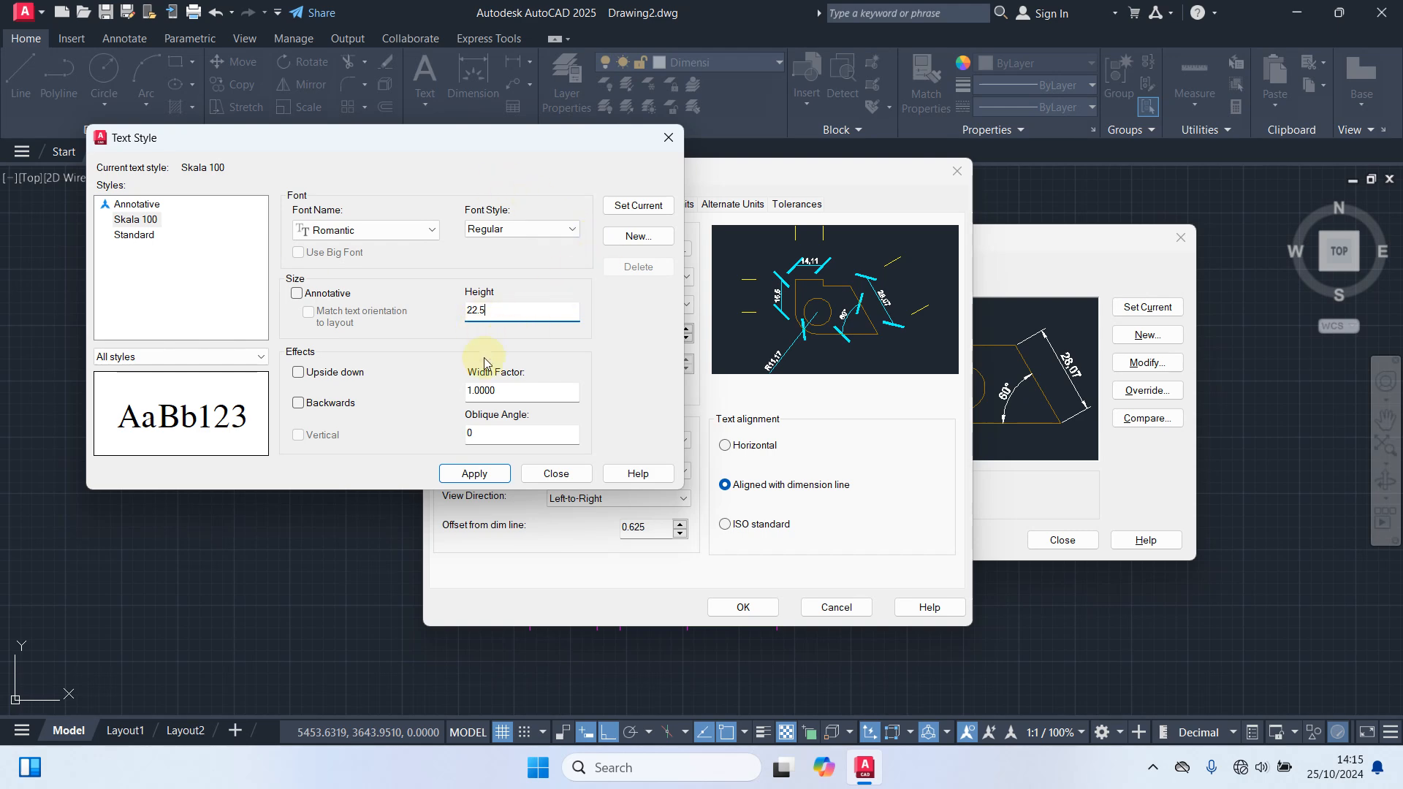
left_click(471, 475)
left_click(556, 474)
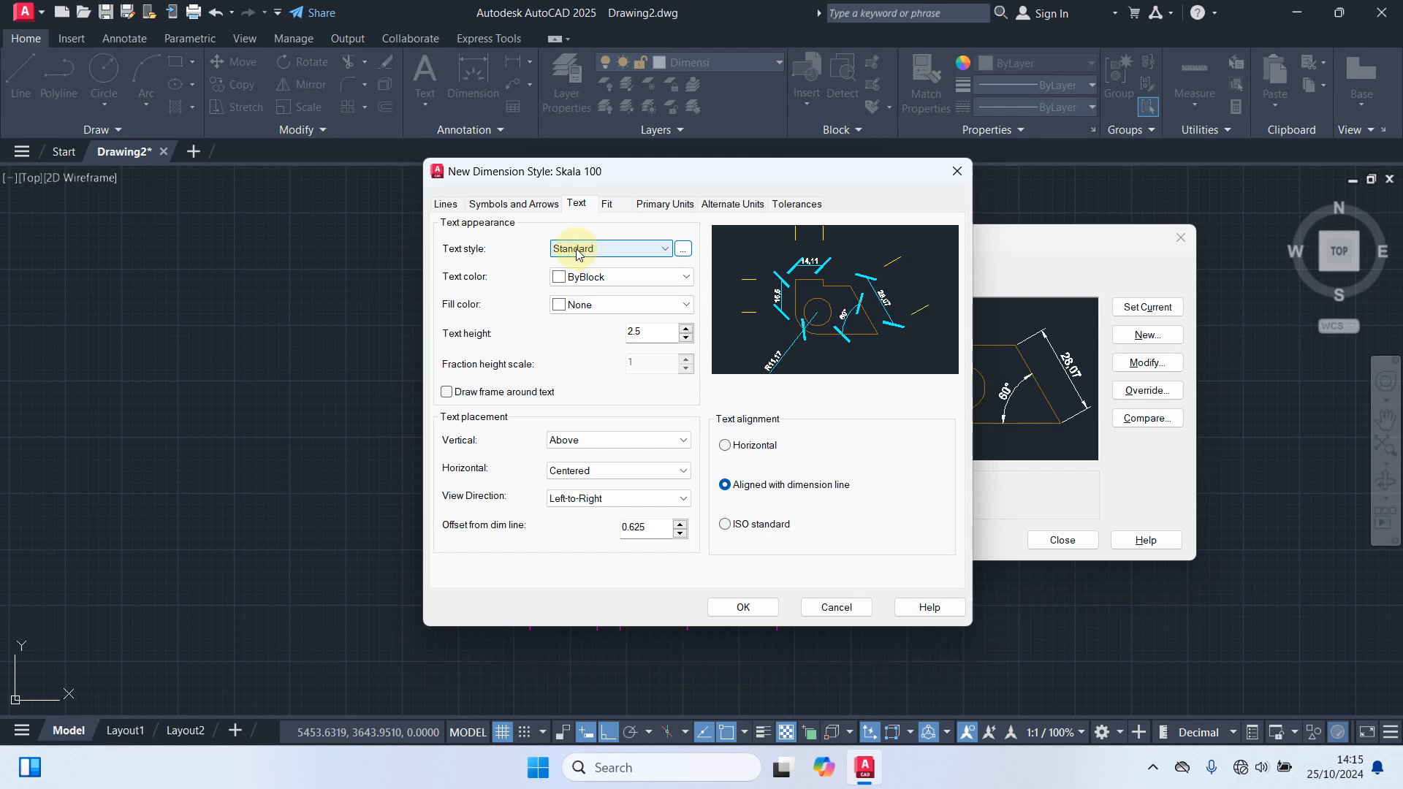
Step: Assign the Skala 100 text style to the dimension text and color it with index color 31
left_click(620, 252)
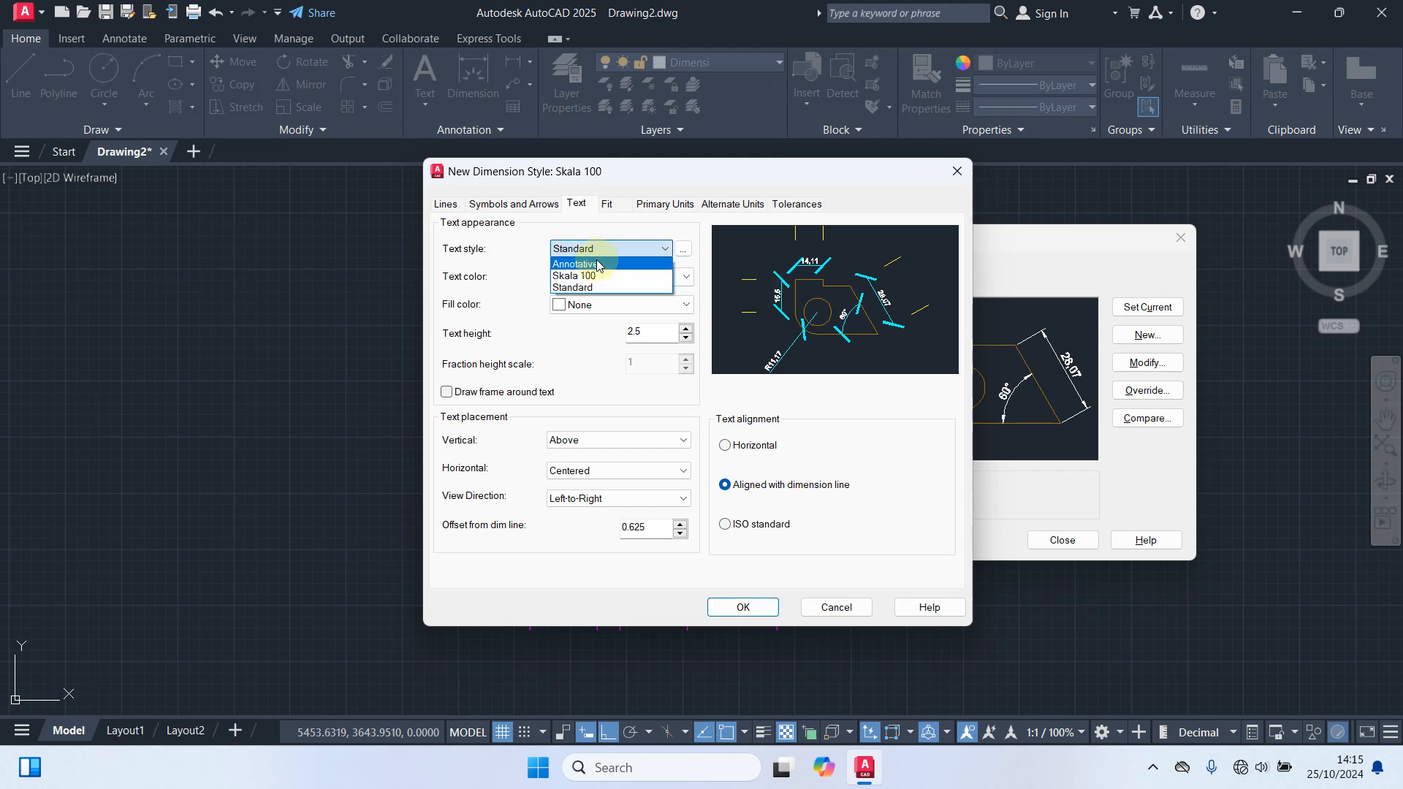
left_click(578, 275)
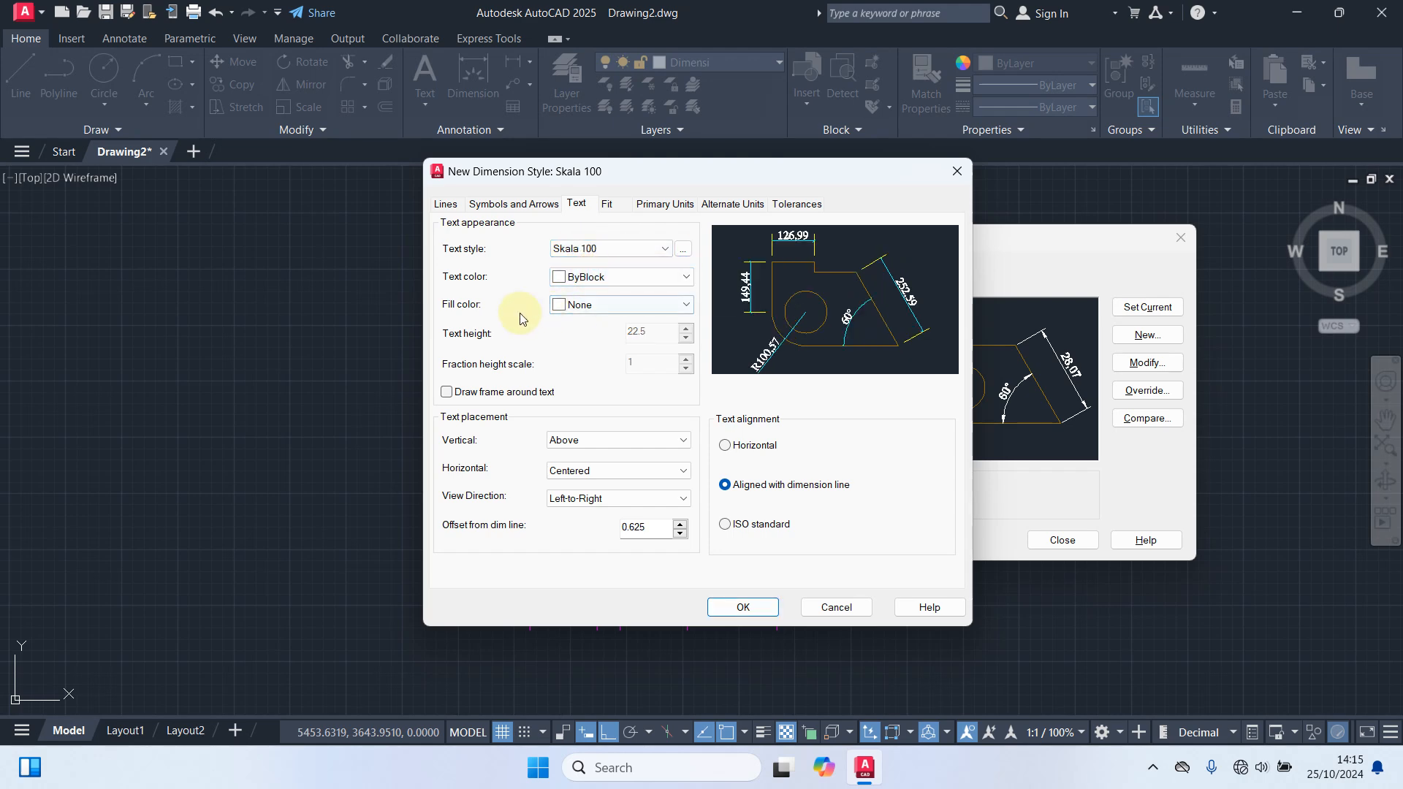
left_click(601, 276)
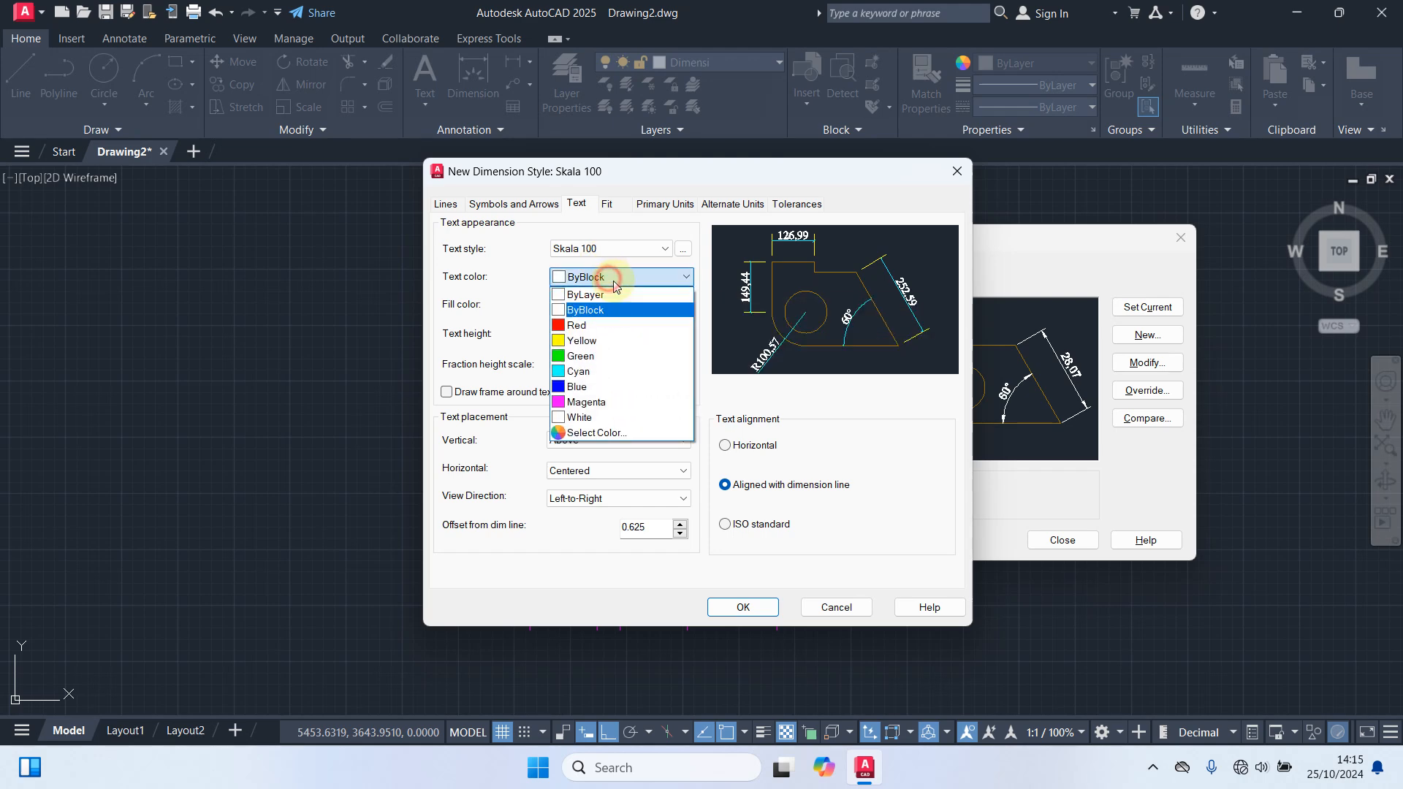
left_click(606, 433)
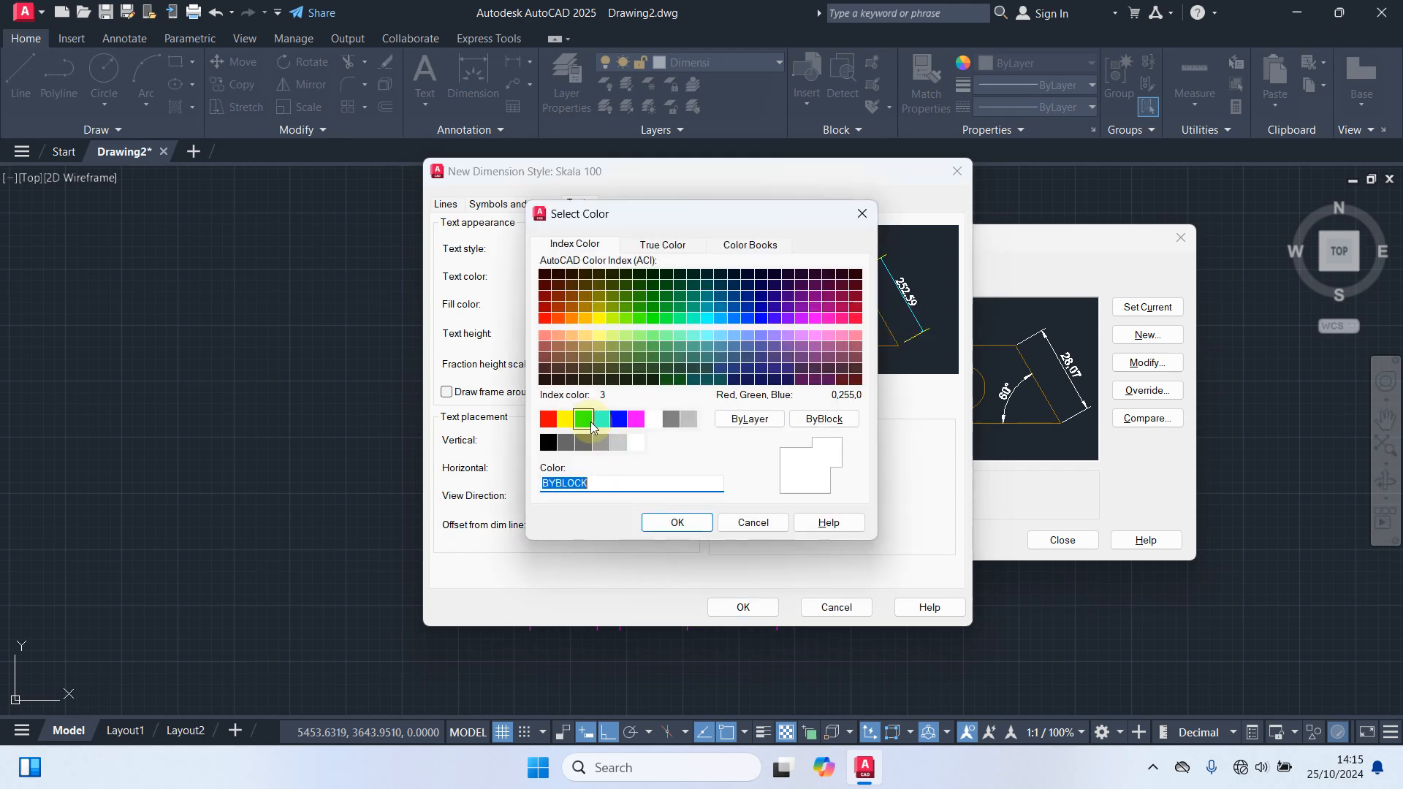
left_click(571, 337)
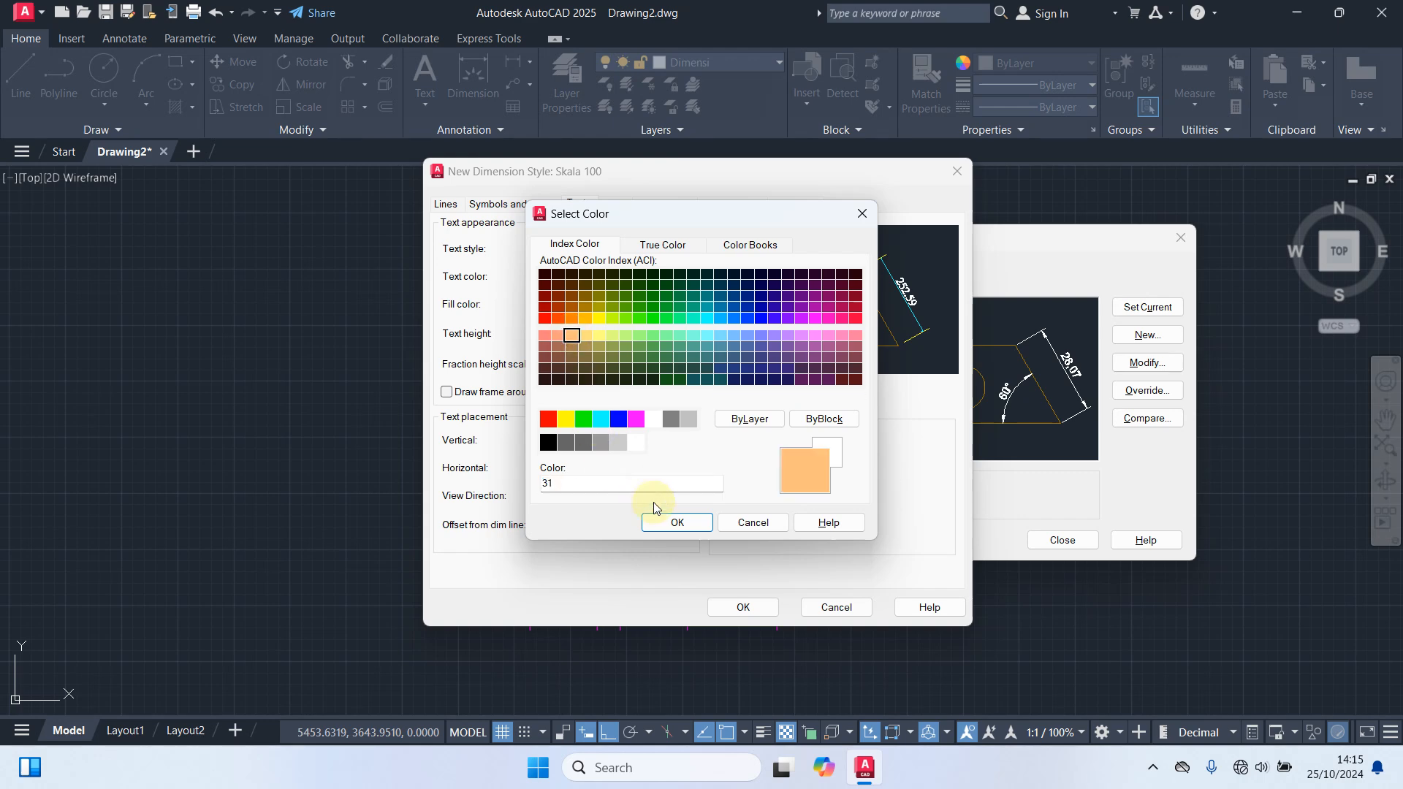
left_click(673, 523)
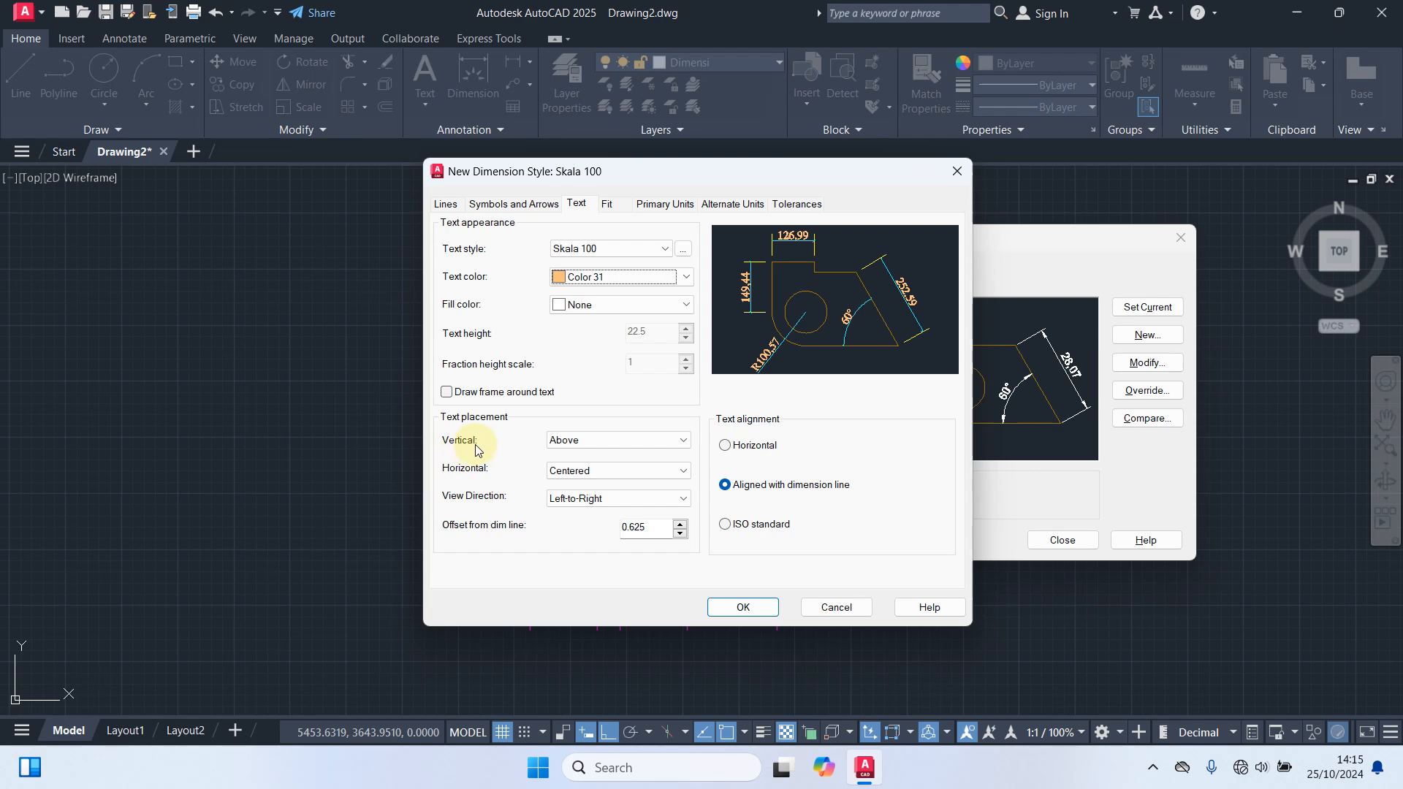
Step: Place the dimension text vertically Centered with an offset of 8 from the dimension line, and finish the dimension style setup
left_click(604, 440)
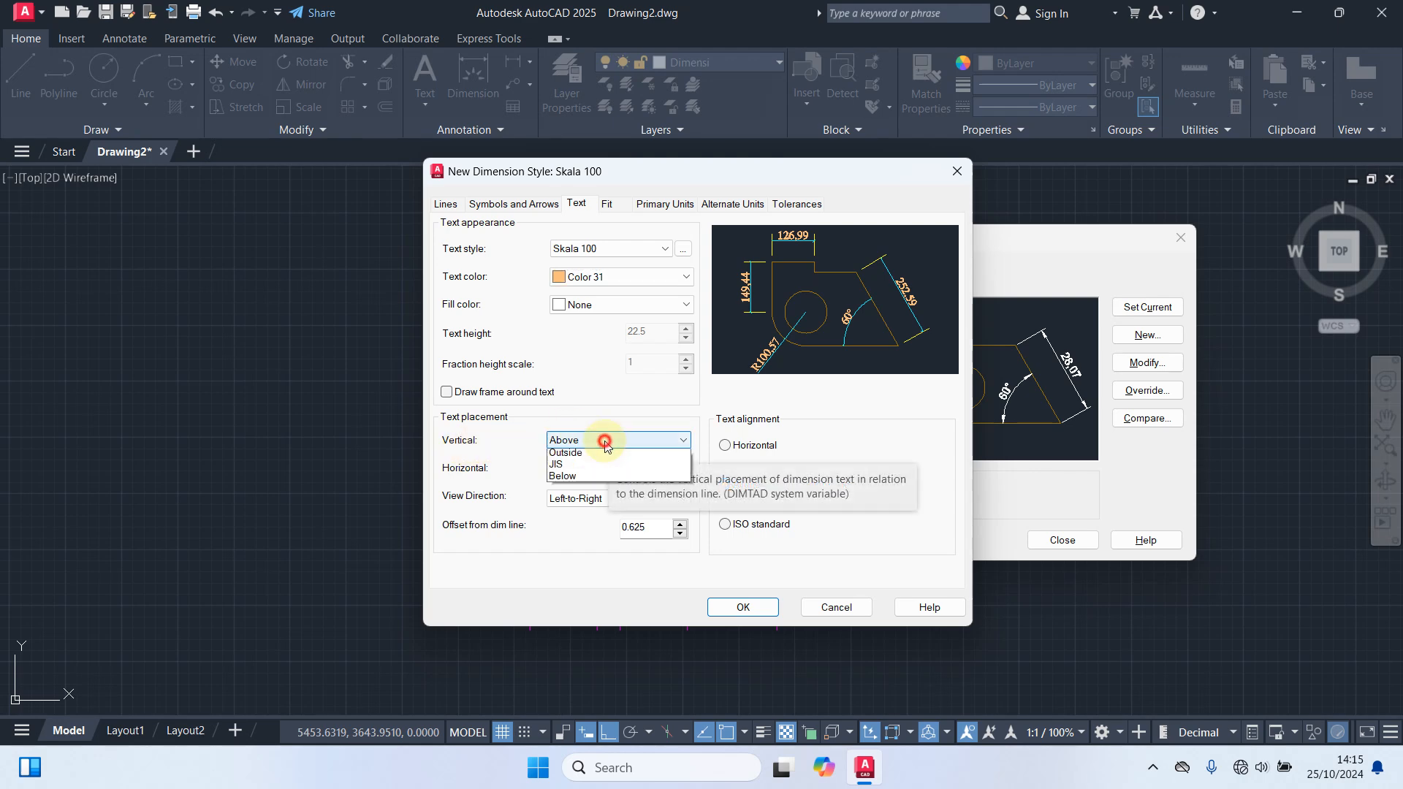
left_click(567, 455)
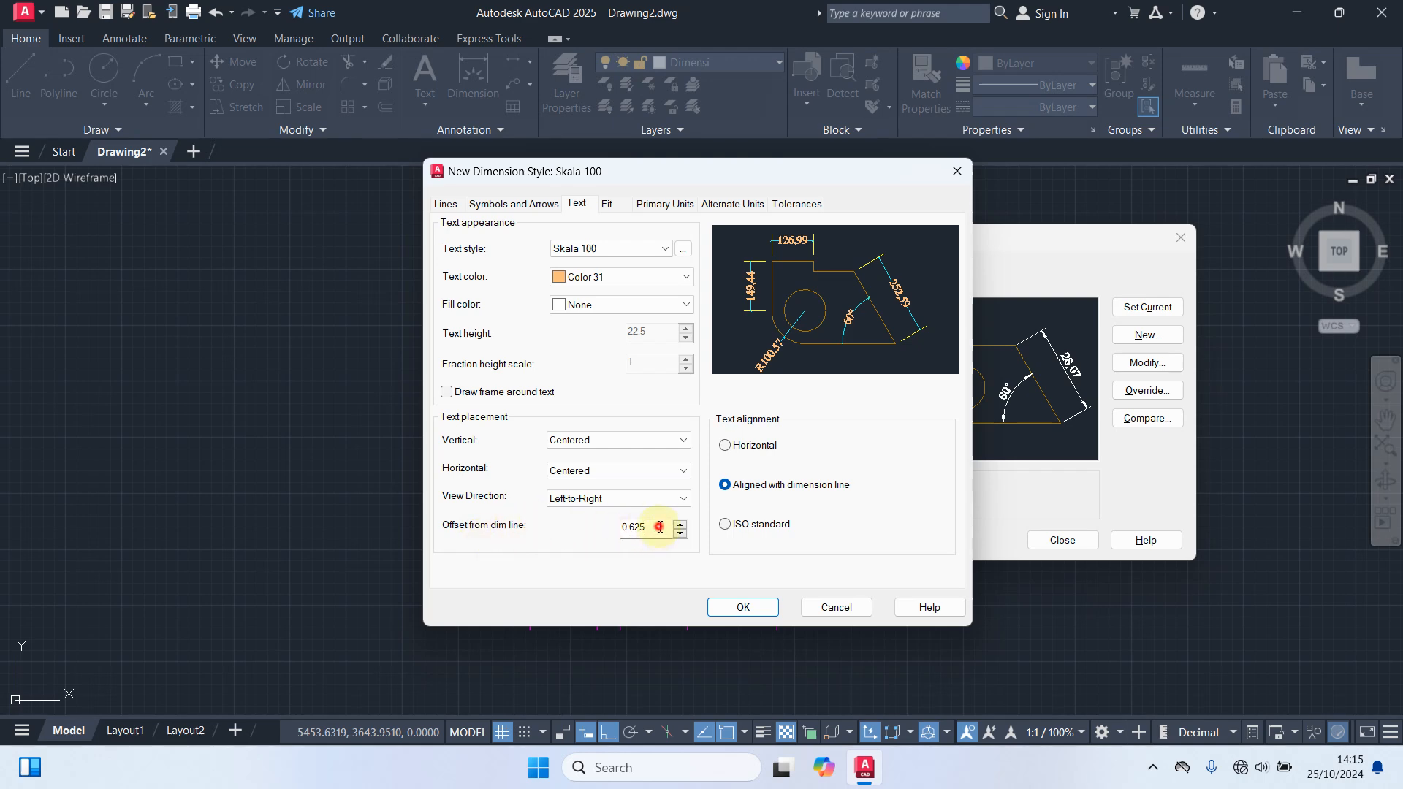
left_click_drag(660, 527, 420, 461)
type("8")
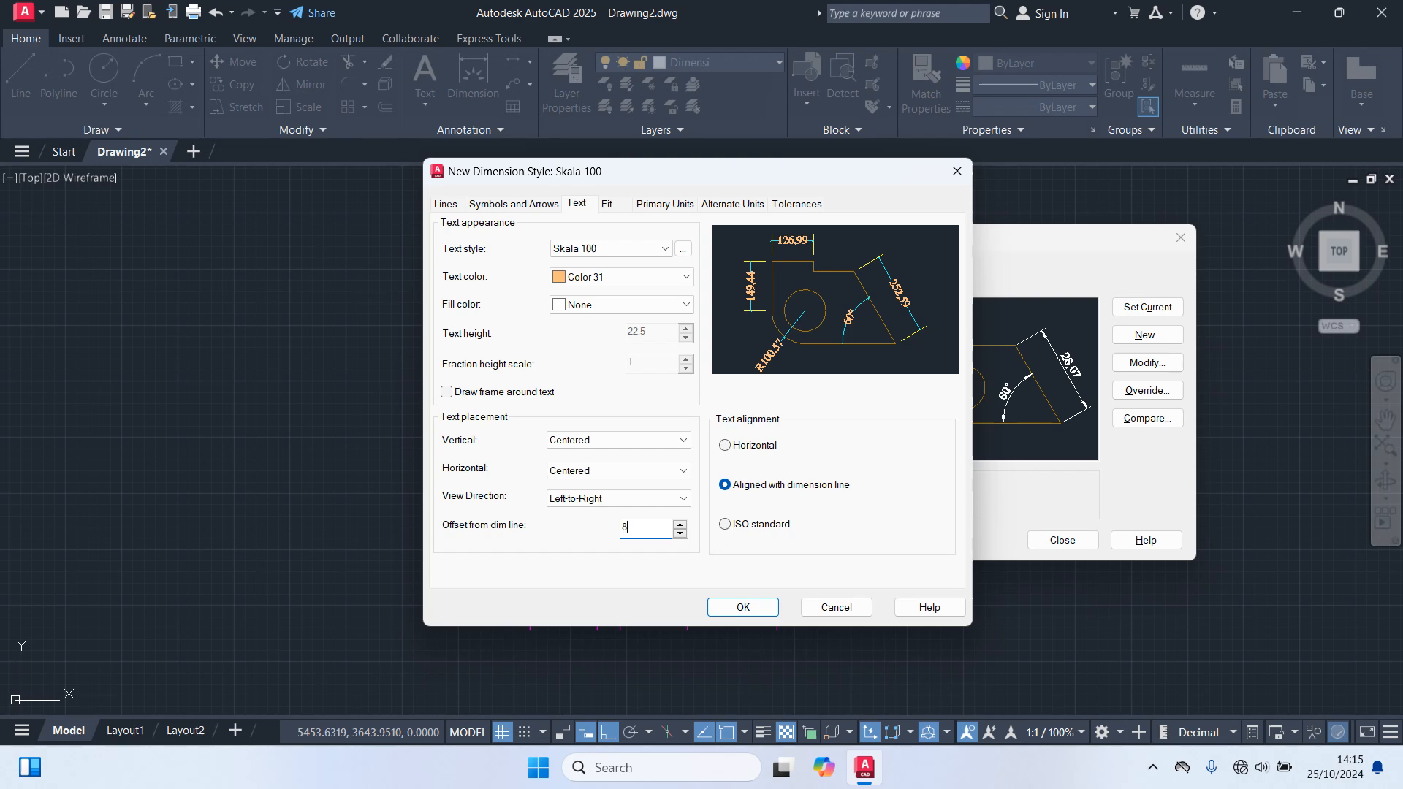
left_click(733, 604)
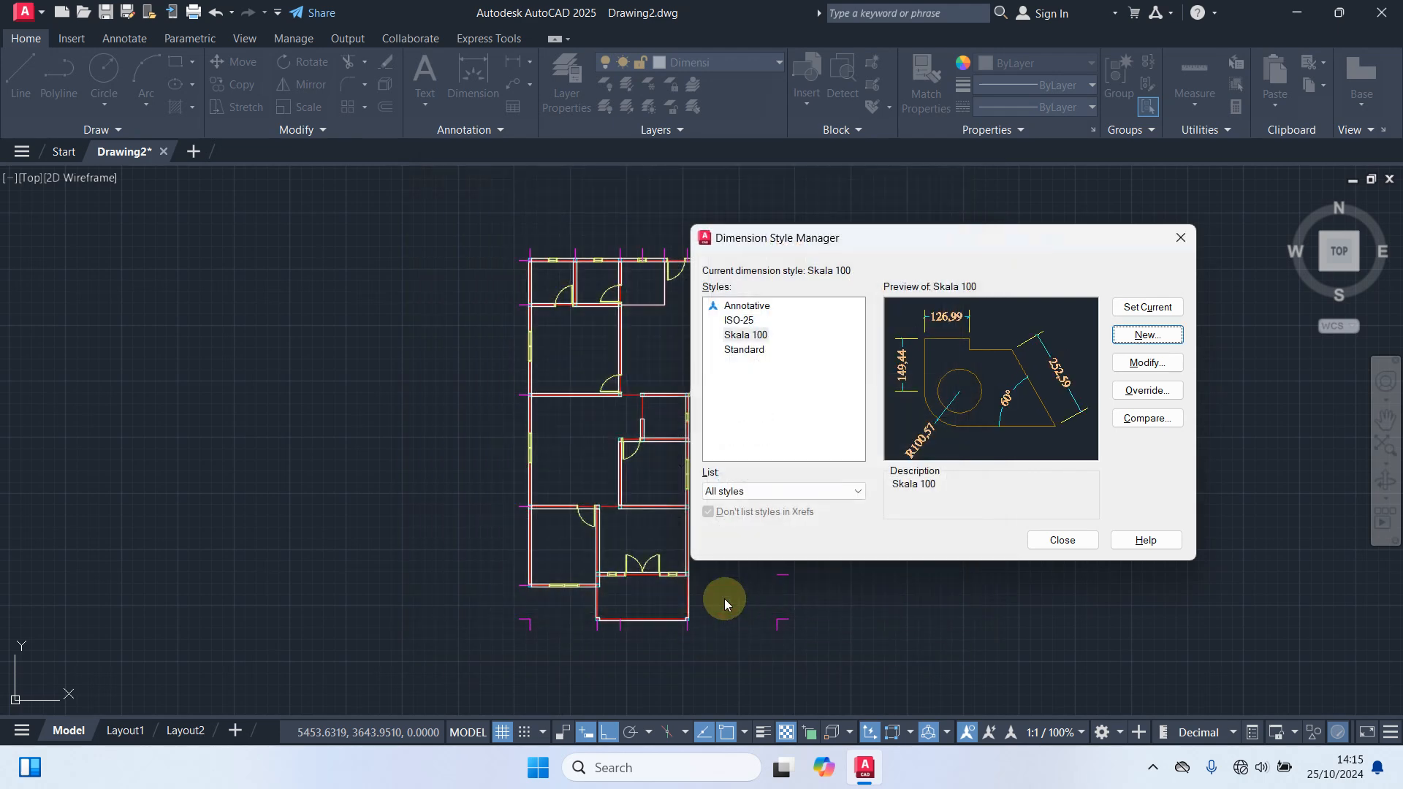
left_click(1056, 544)
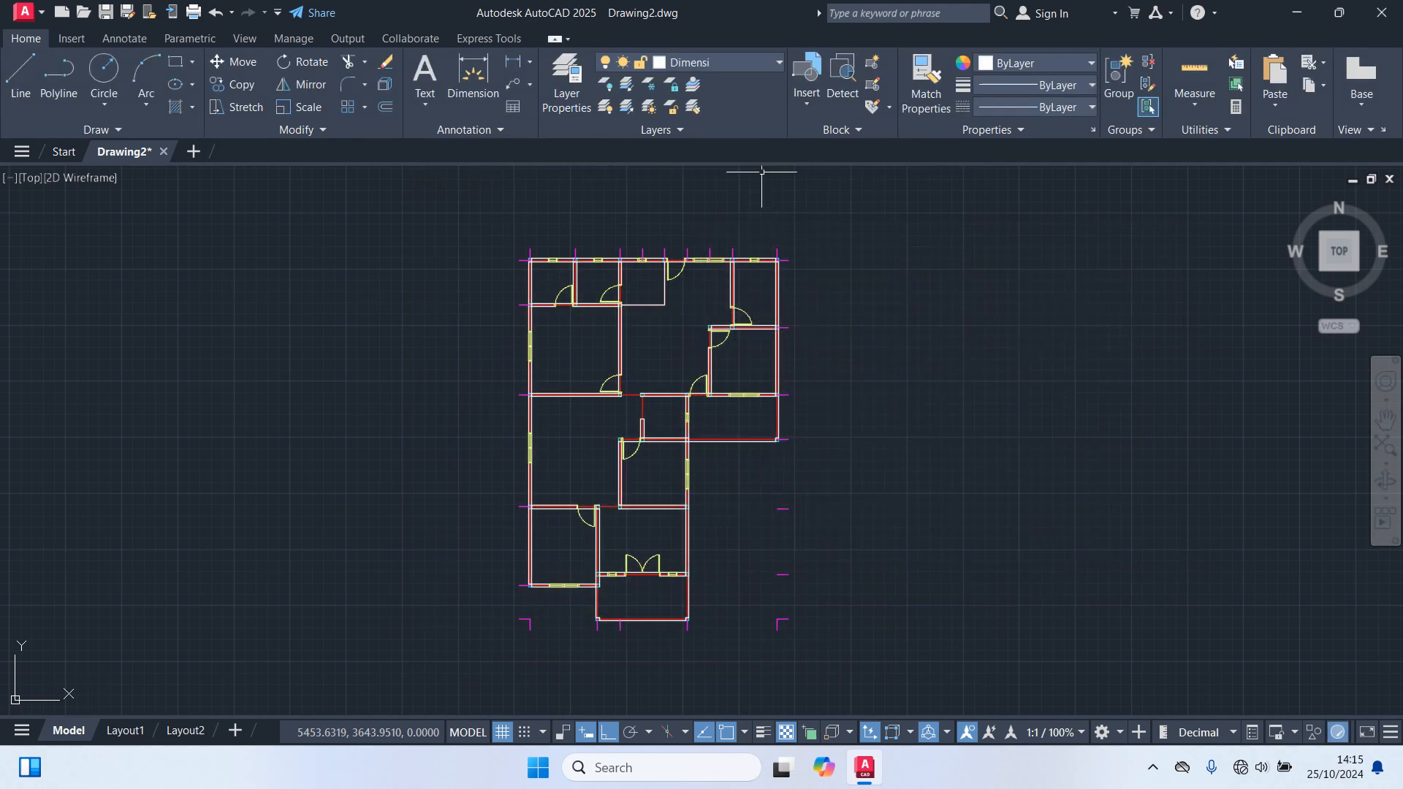
Step: Quick-dimension all the vertical magenta ticks above the top wall, placing the dimension row just above the ticks
type("qdim")
key("Return")
scroll(760, 224, "up", 4)
middle_click_drag(774, 232, 1001, 317)
left_click(1050, 382)
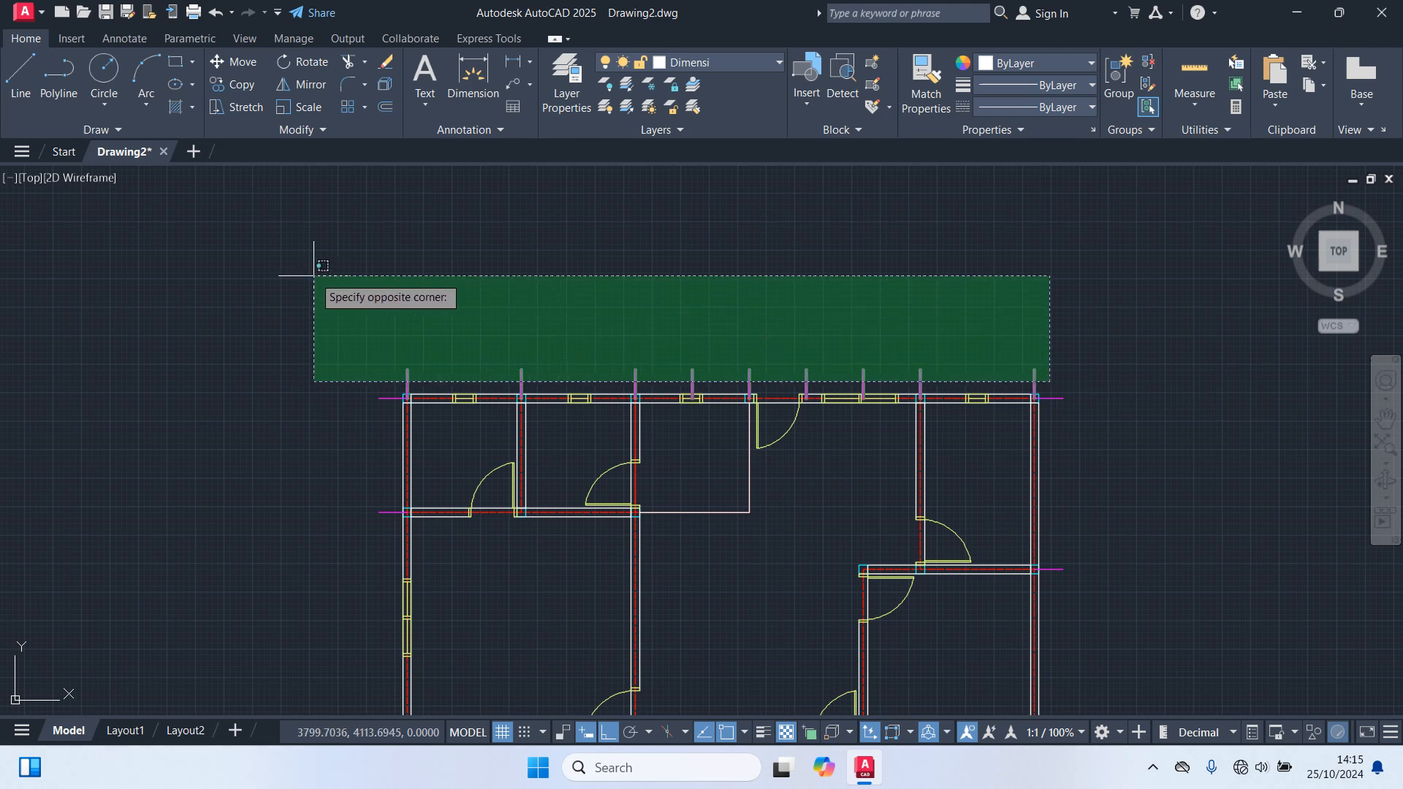
left_click(315, 276)
key("Return")
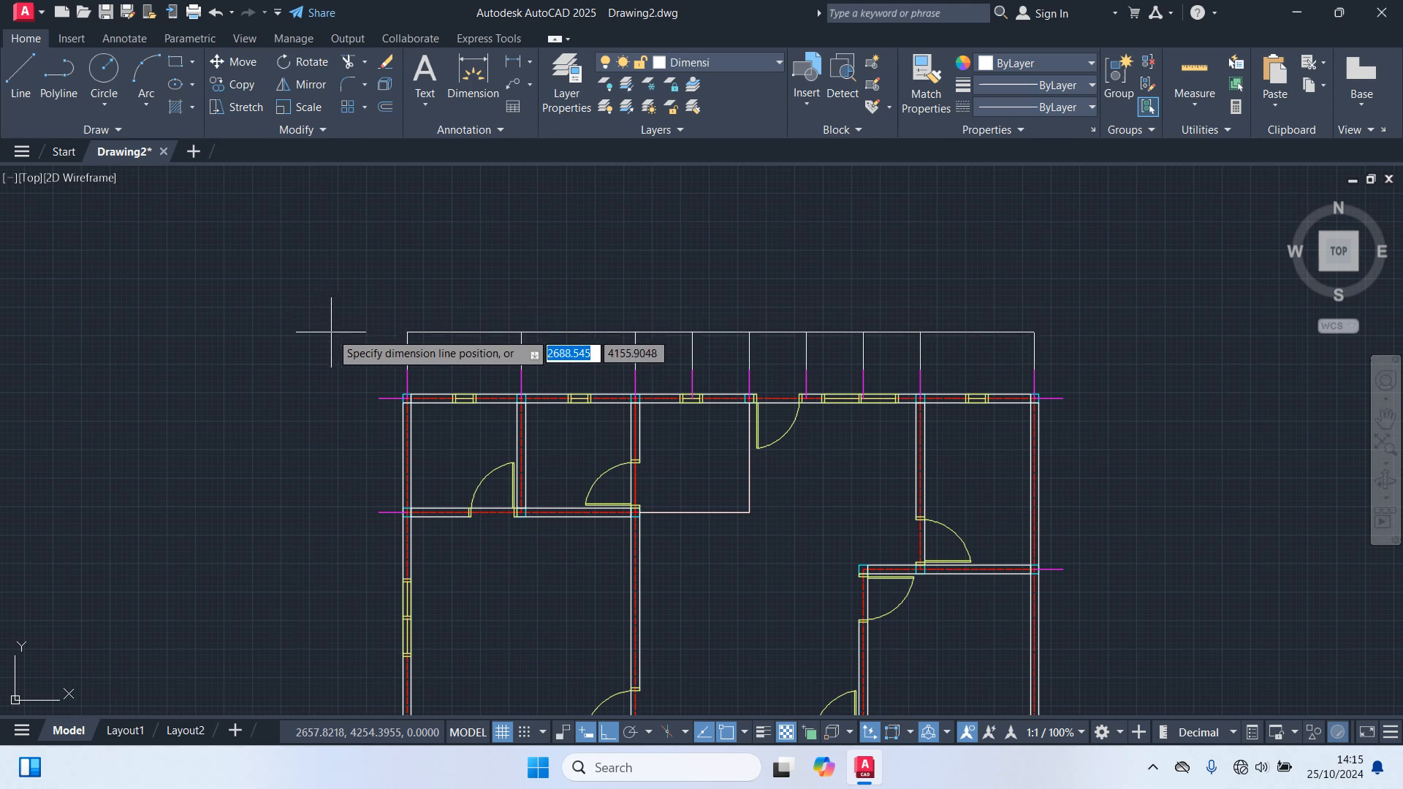
scroll(333, 346, "up", 4)
middle_click_drag(332, 346, 150, 208)
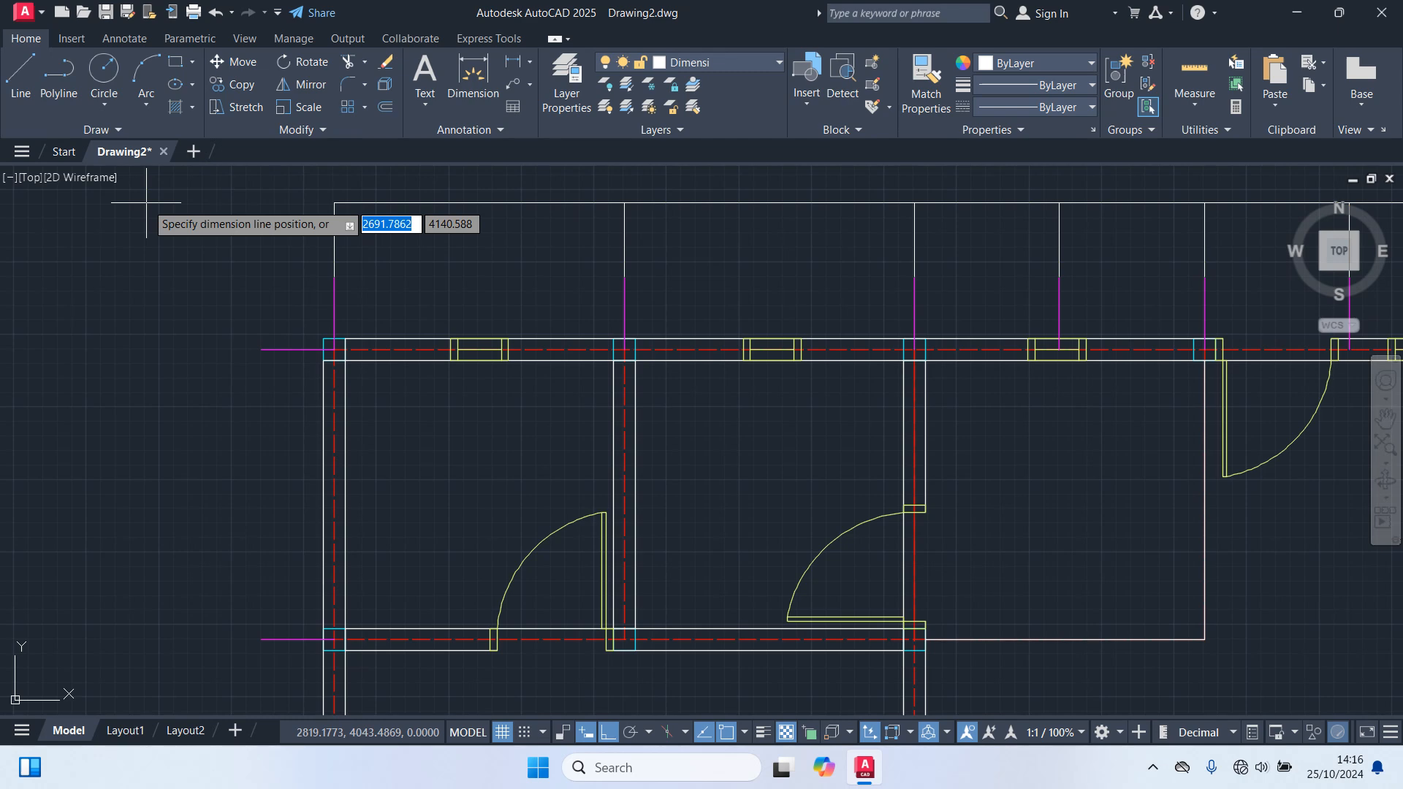
left_click(146, 202)
scroll(285, 284, "down", 2)
scroll(482, 424, "down", 2)
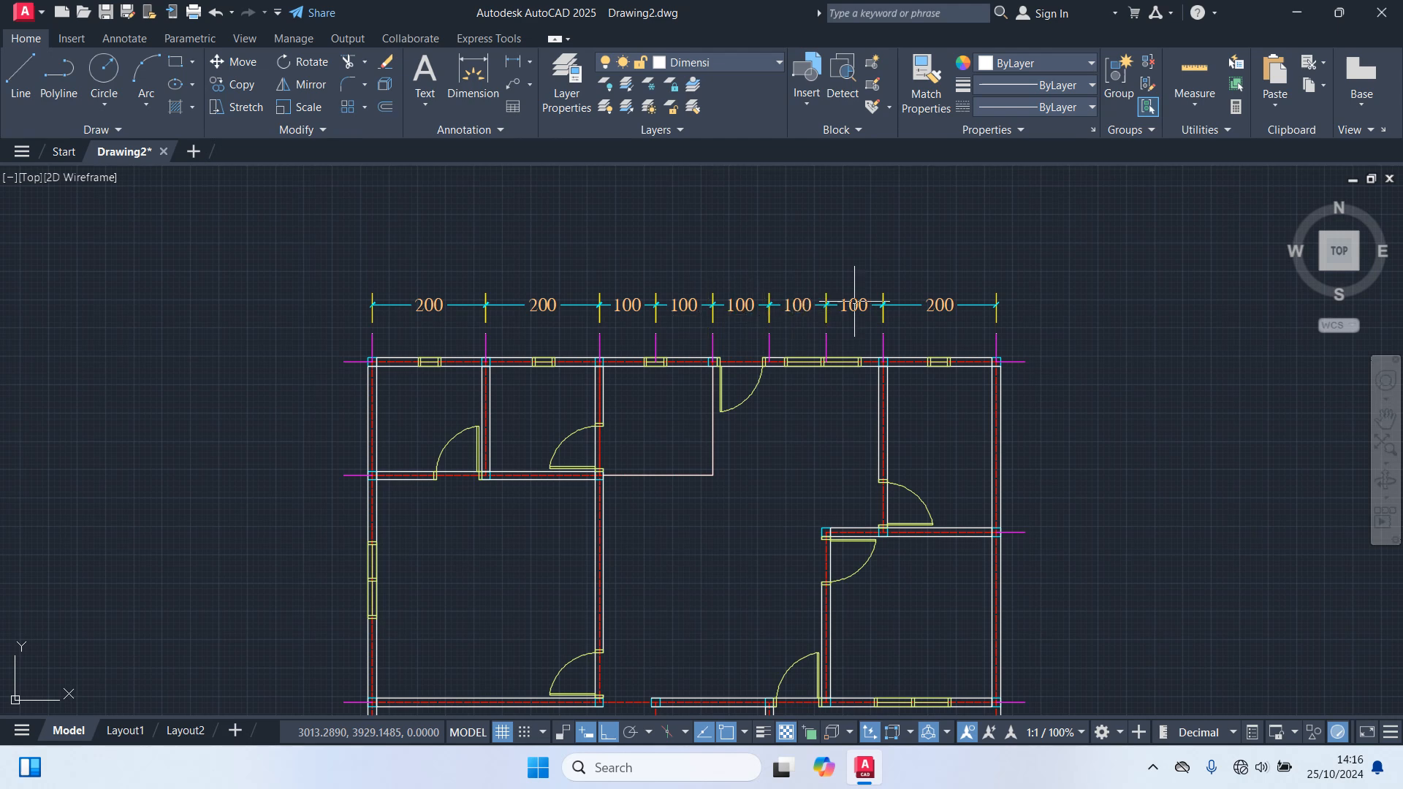
Step: Quick-dimension all the vertical magenta ticks below the plan, placing the dimension row just beneath the ticks
scroll(1089, 307, "down", 3)
middle_click_drag(1149, 480, 1020, 269)
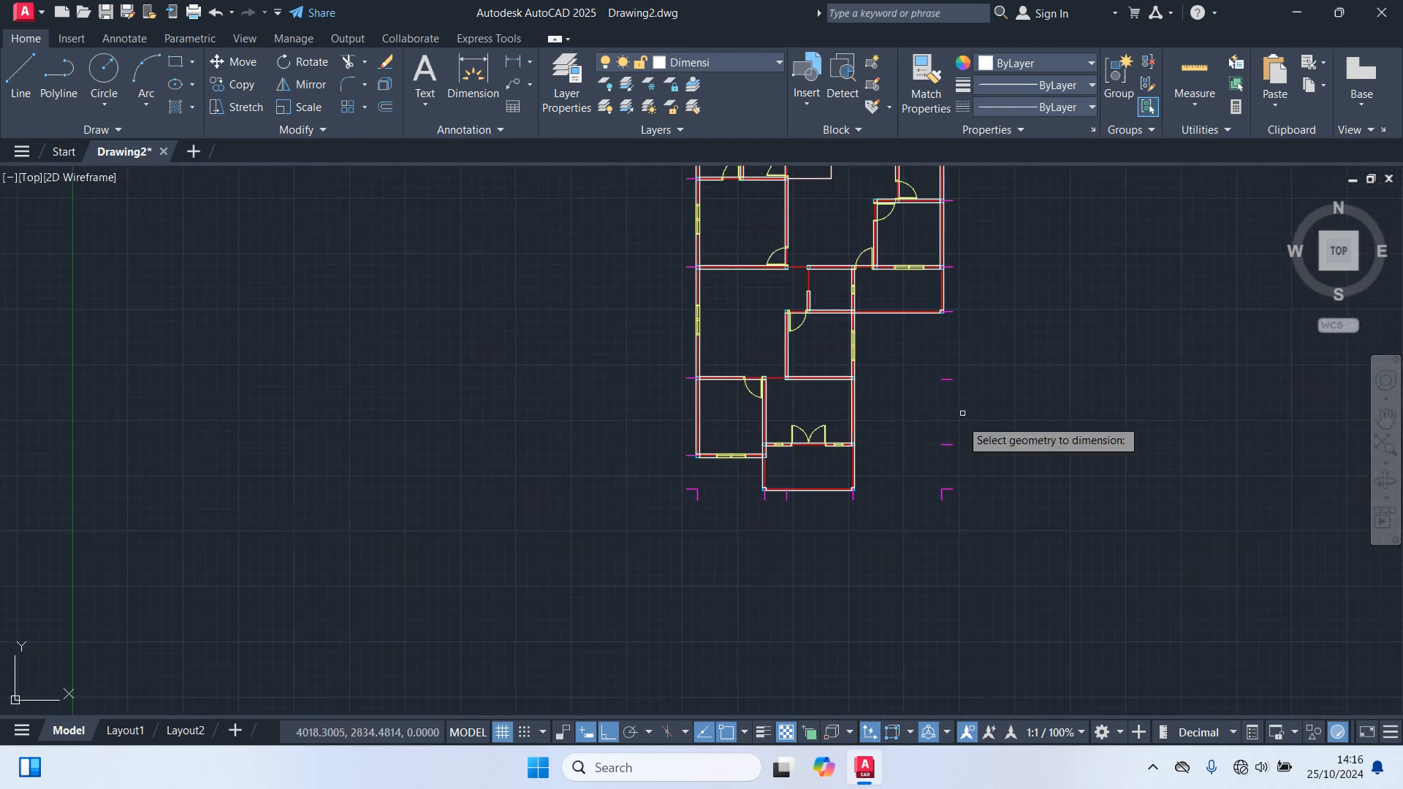
scroll(922, 521, "up", 4)
left_click(1005, 498)
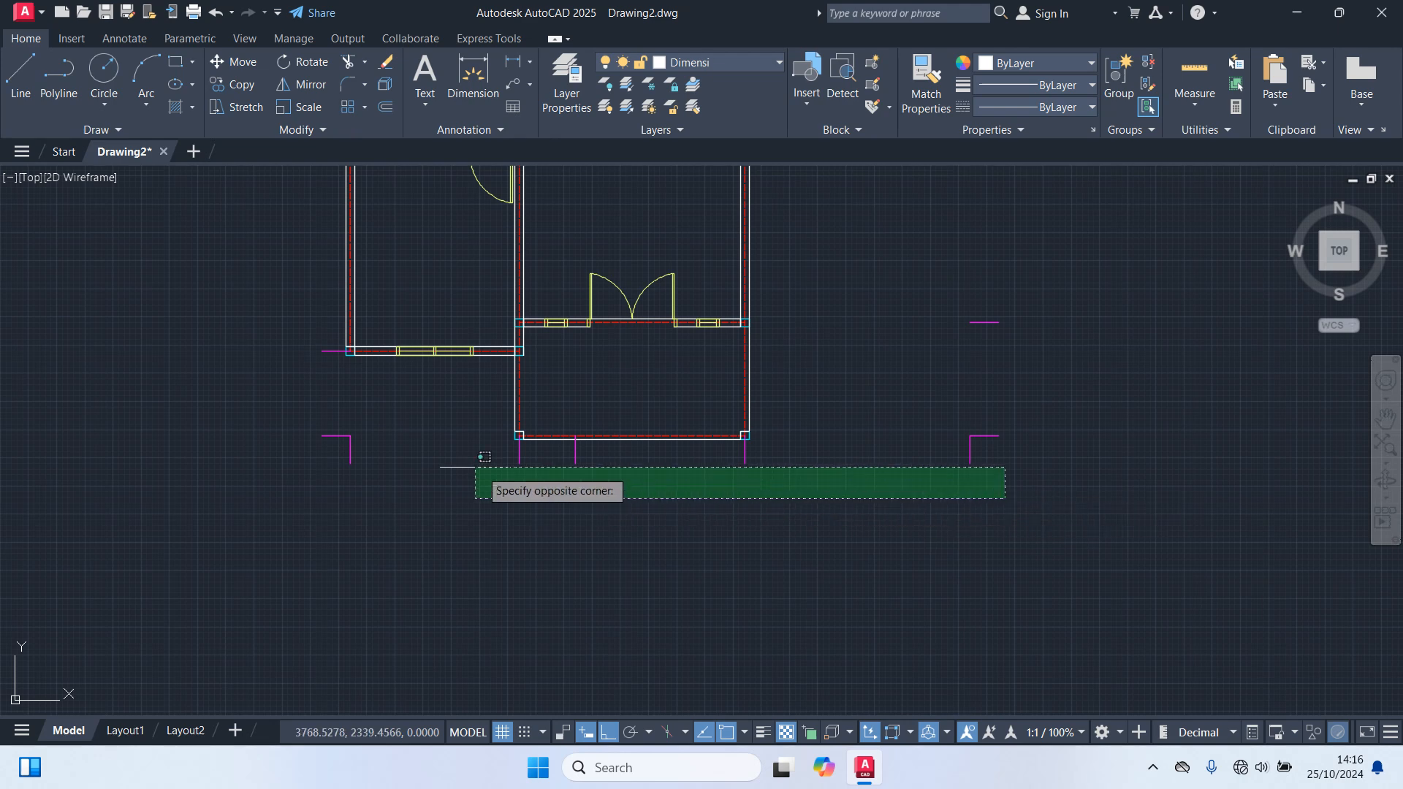
left_click(264, 450)
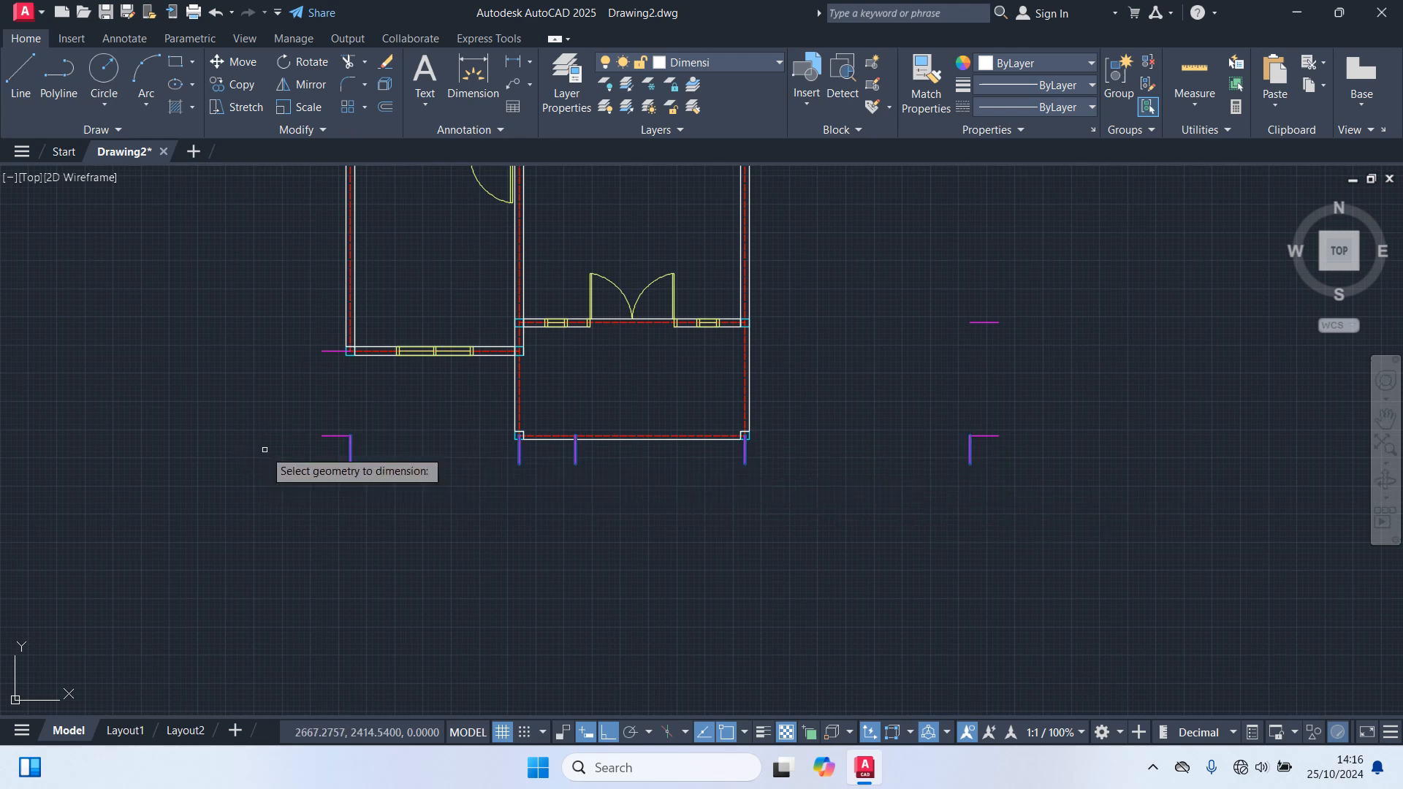
left_click(362, 515)
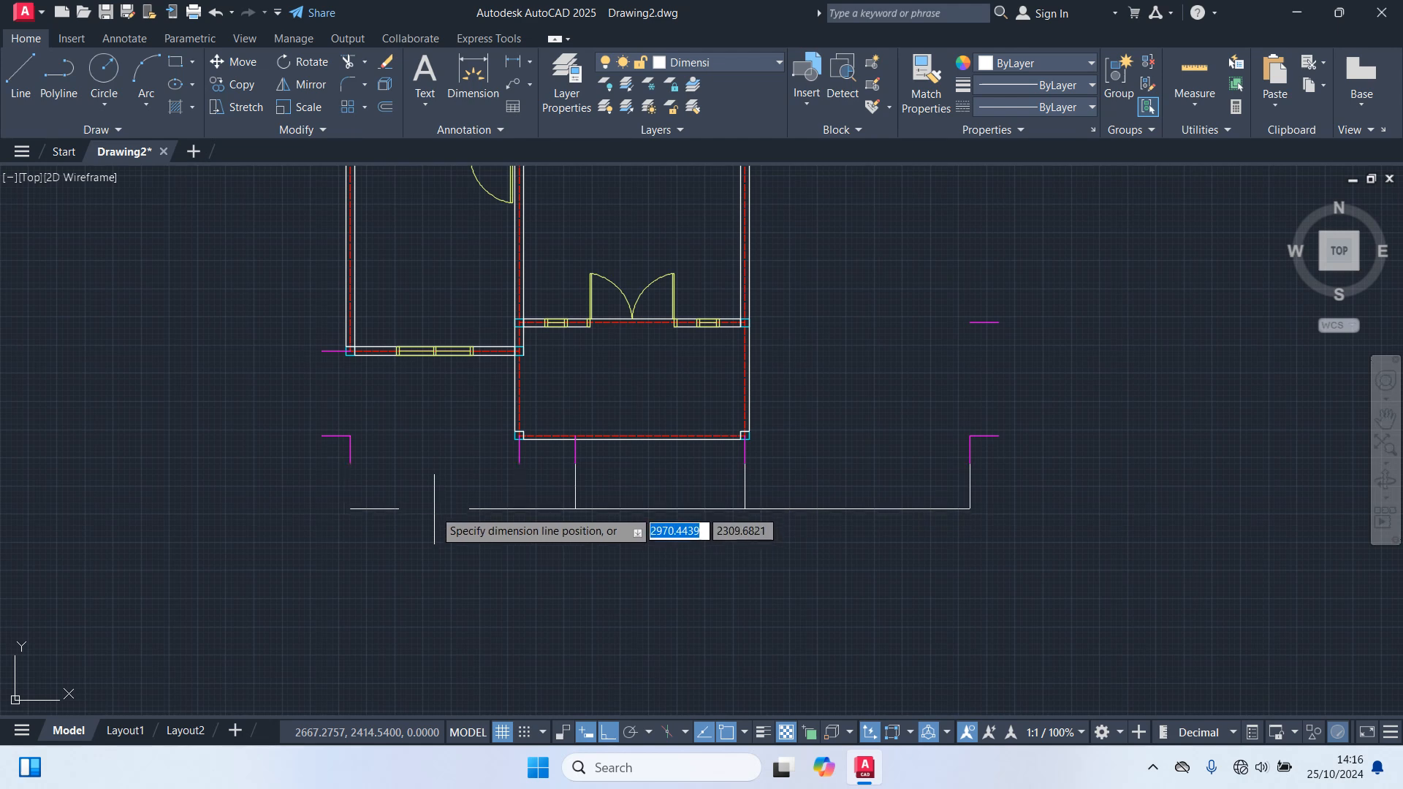
scroll(434, 500, "up", 2)
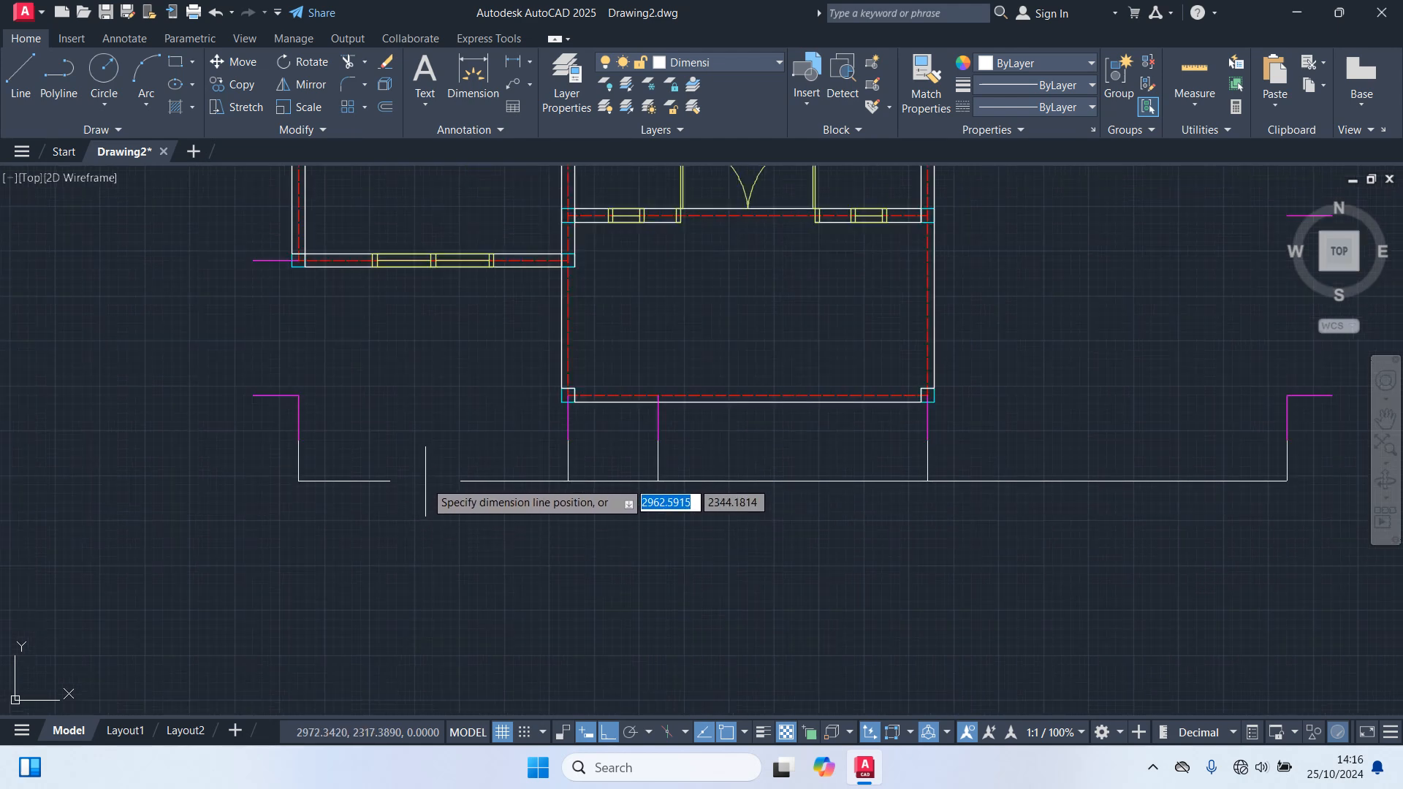
left_click(430, 483)
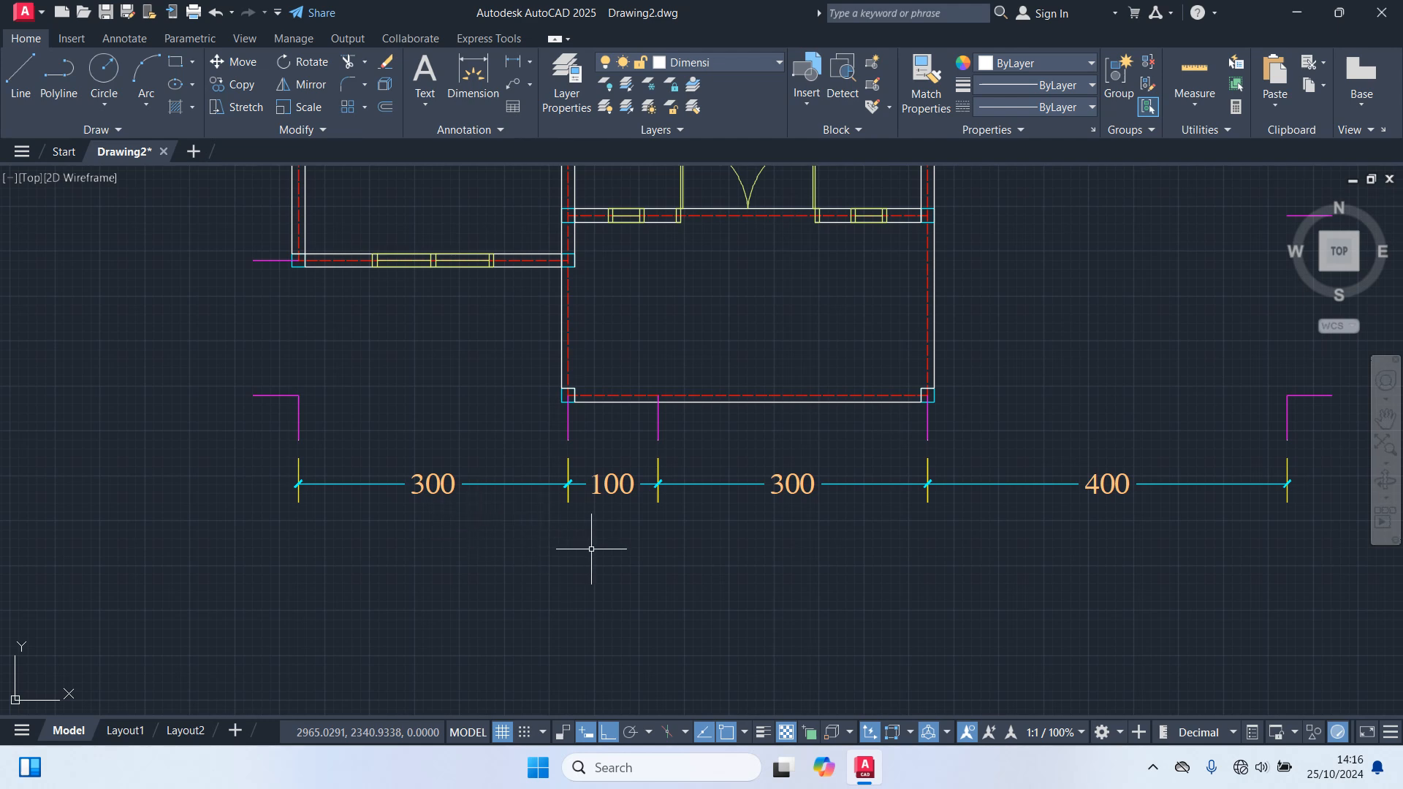
Step: Quick-dimension the horizontal magenta ticks along the plan's east side, placing the dimension column just outside the ticks
scroll(591, 548, "down", 2)
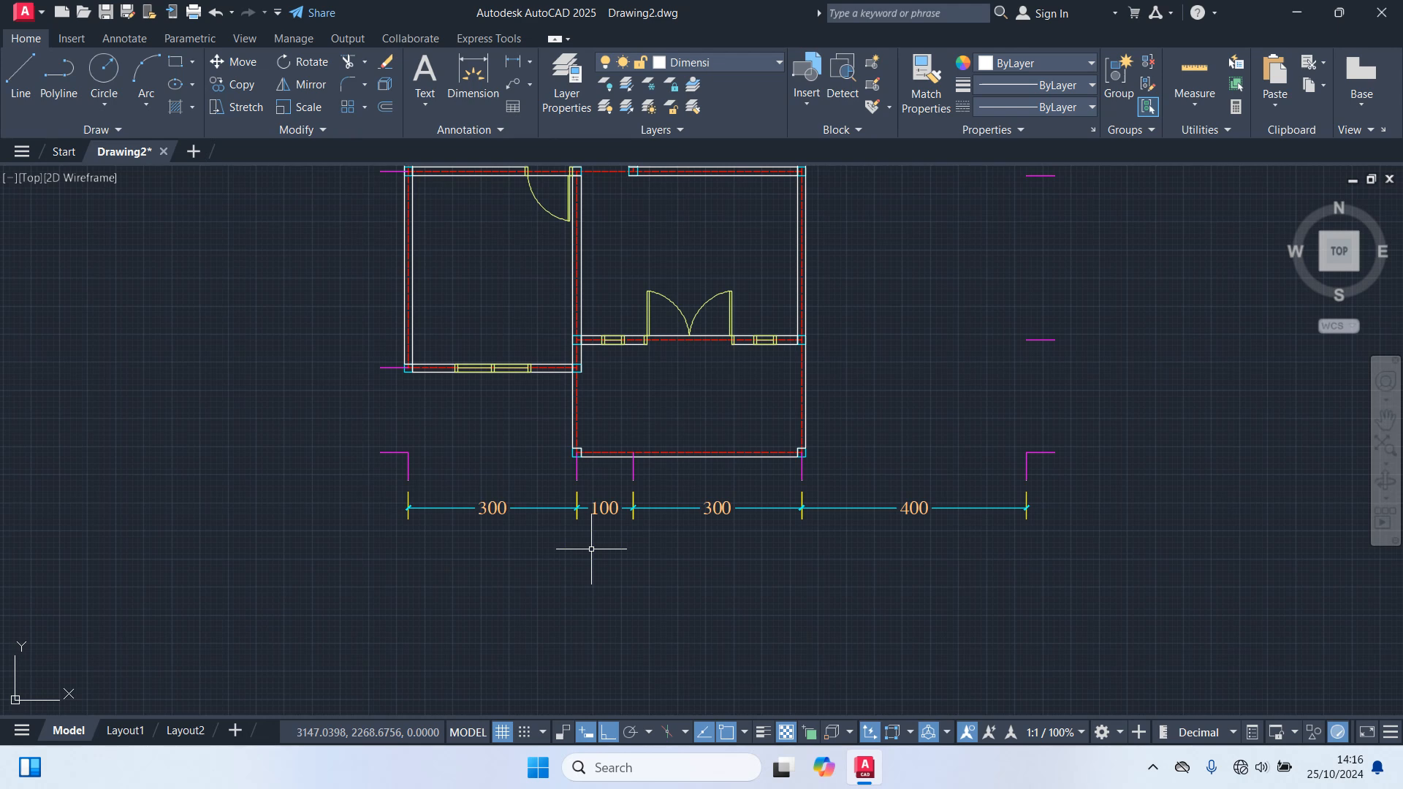
scroll(591, 548, "down", 2)
scroll(881, 509, "down", 2)
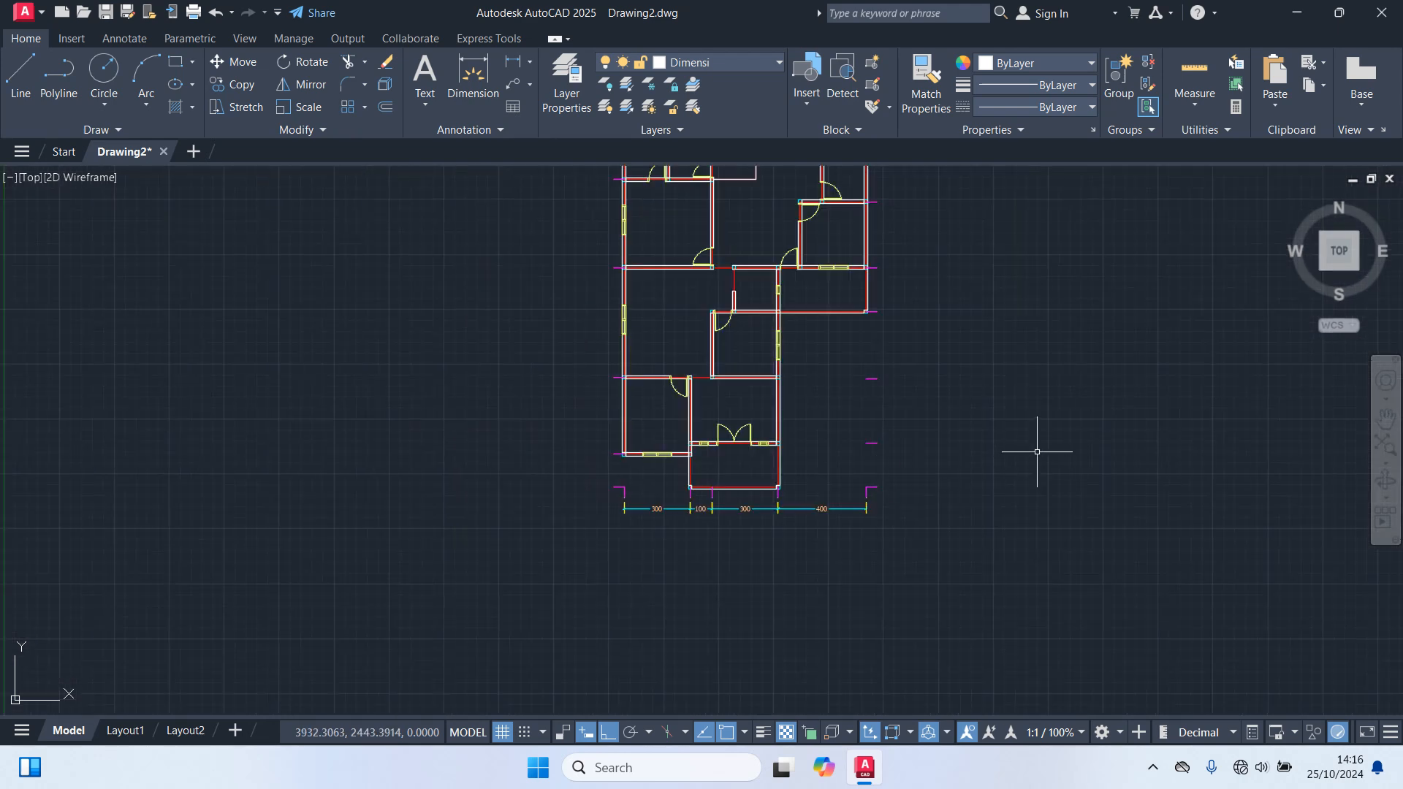
key("space")
scroll(914, 471, "up", 2)
left_click(862, 514)
middle_click_drag(846, 201, 876, 433)
mouse_move(886, 201)
middle_mouse_down()
mouse_move(882, 231)
mouse_move(795, 241)
middle_mouse_up()
left_click(880, 228)
scroll(949, 245, "down", 2)
key("Return")
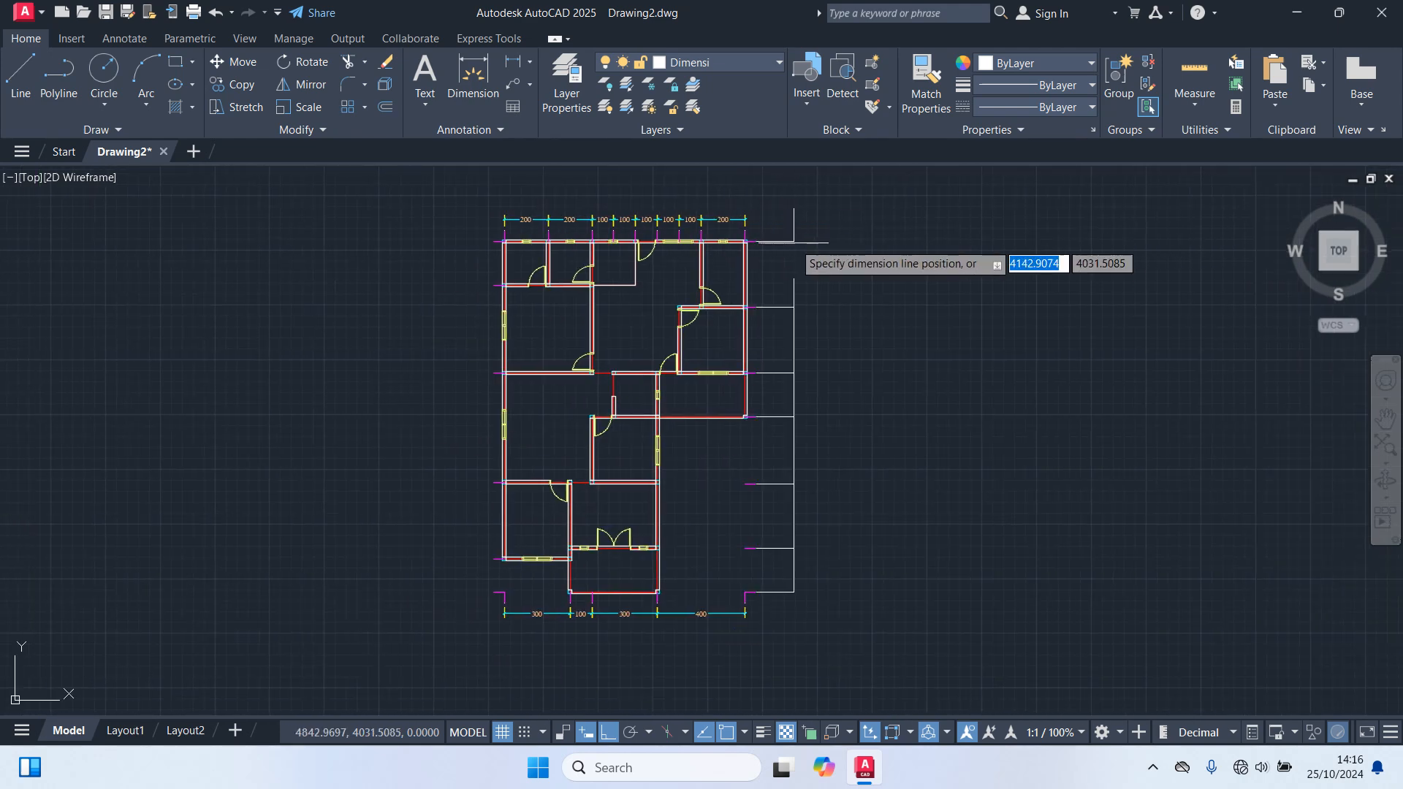
scroll(796, 246, "up", 5)
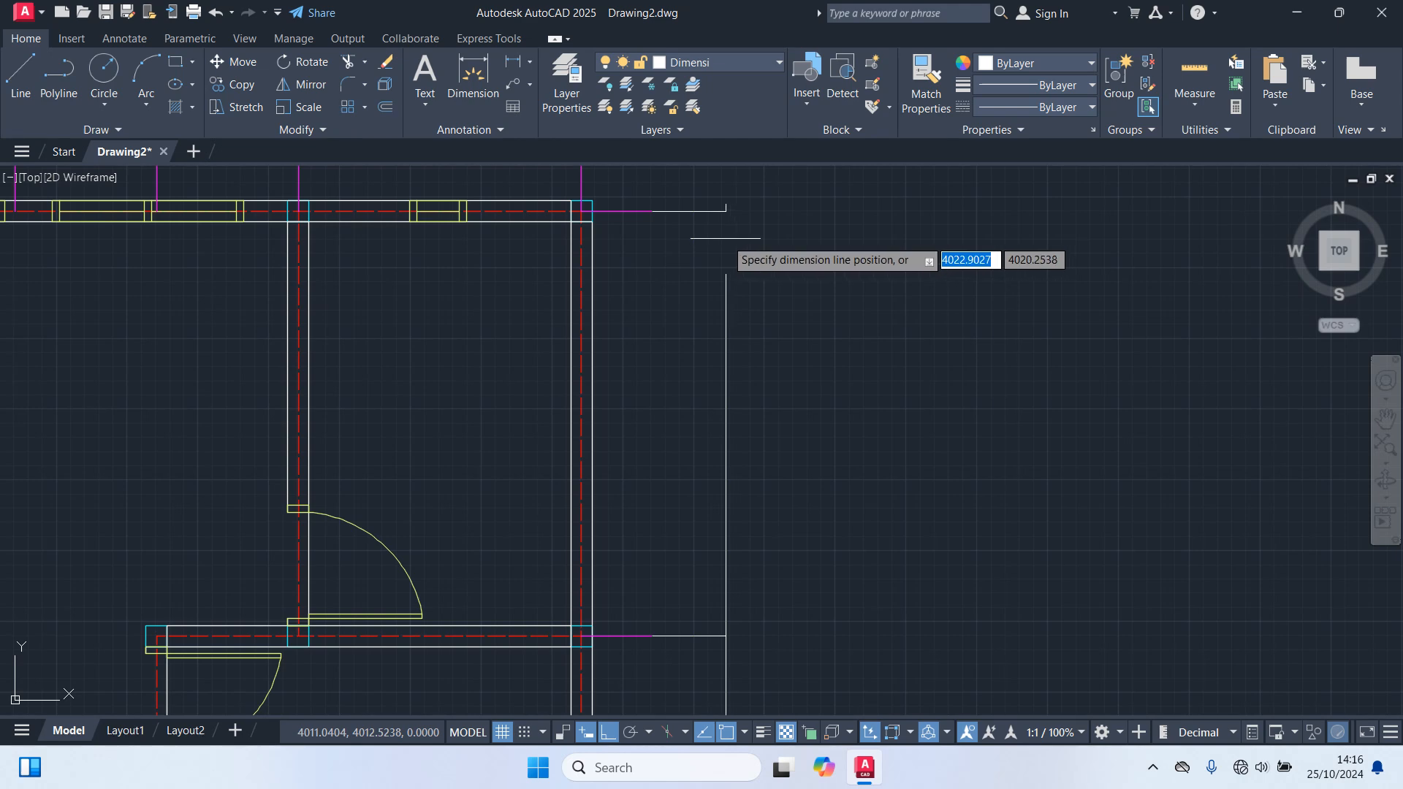
left_click(729, 241)
scroll(854, 315, "down", 4)
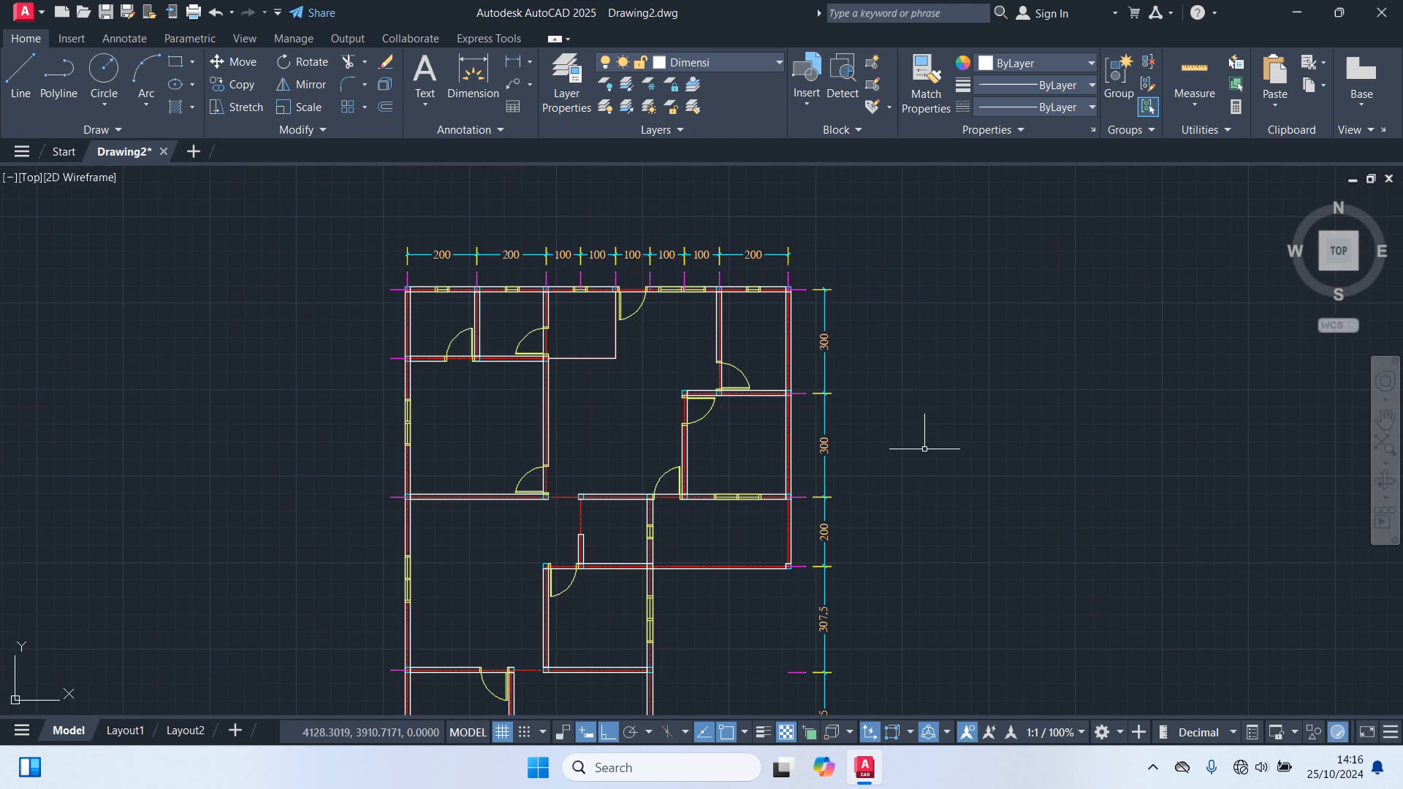
Step: Delete the whole dimension column along the plan's east side
middle_click_drag(897, 512, 838, 273)
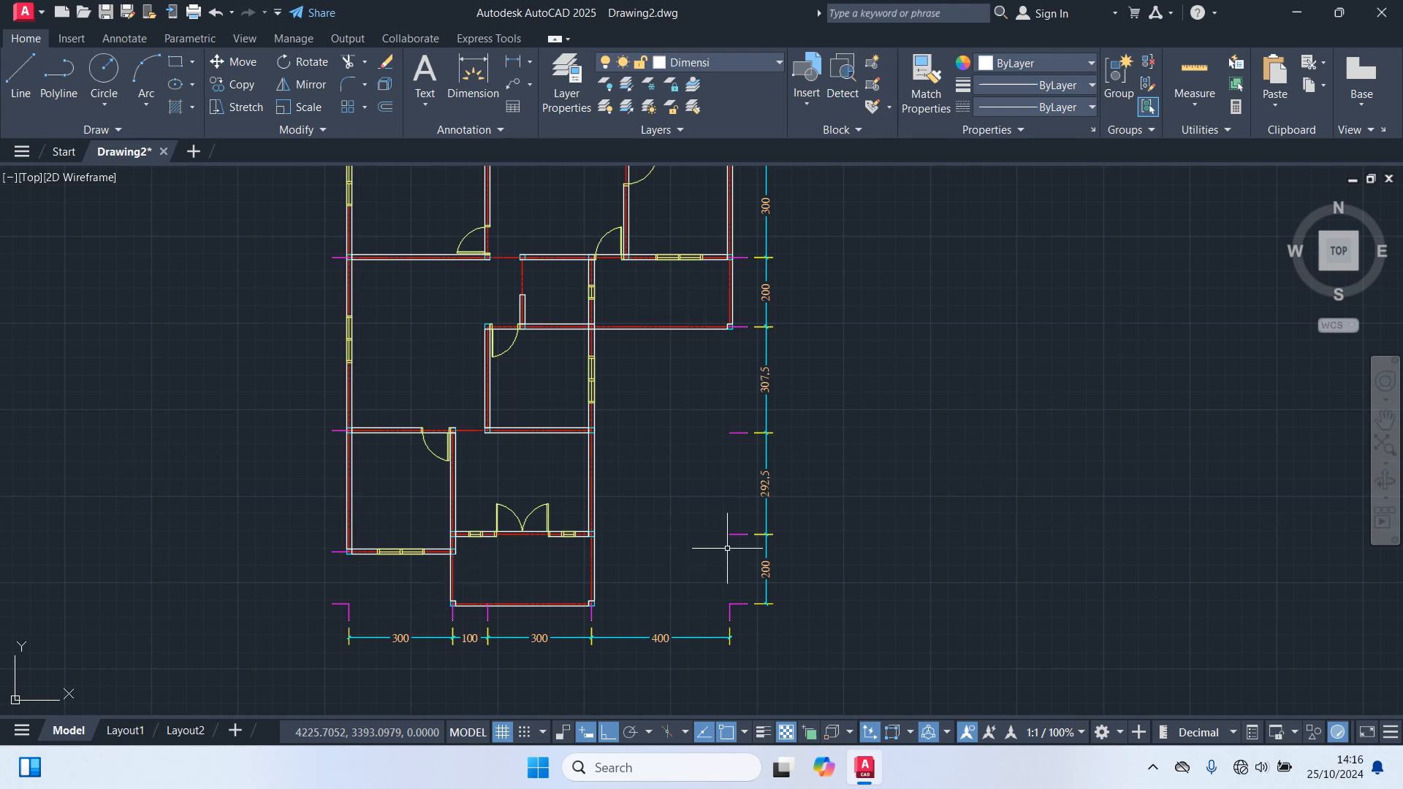
scroll(767, 572, "down", 2)
scroll(767, 585, "up", 2)
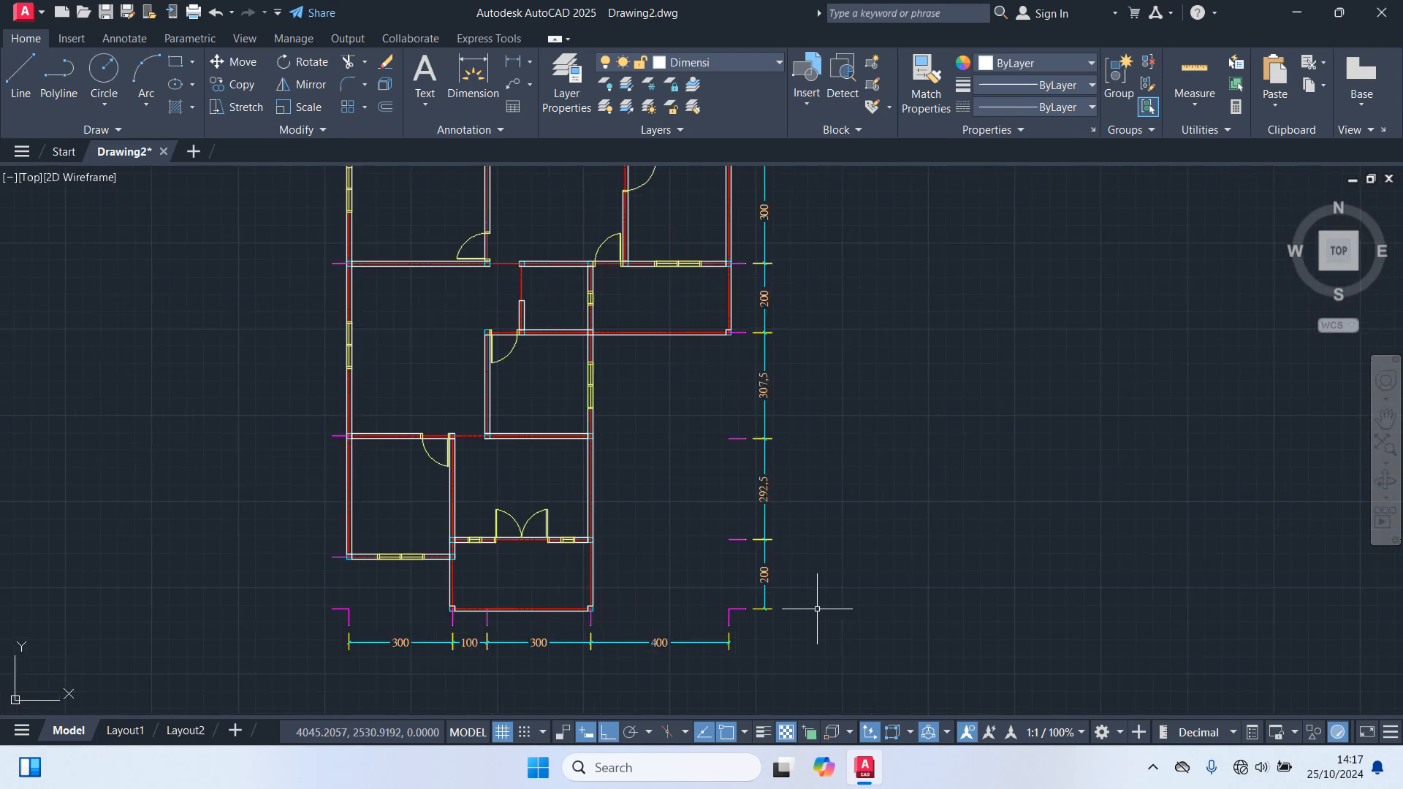
scroll(816, 615, "down", 2)
left_click(844, 652)
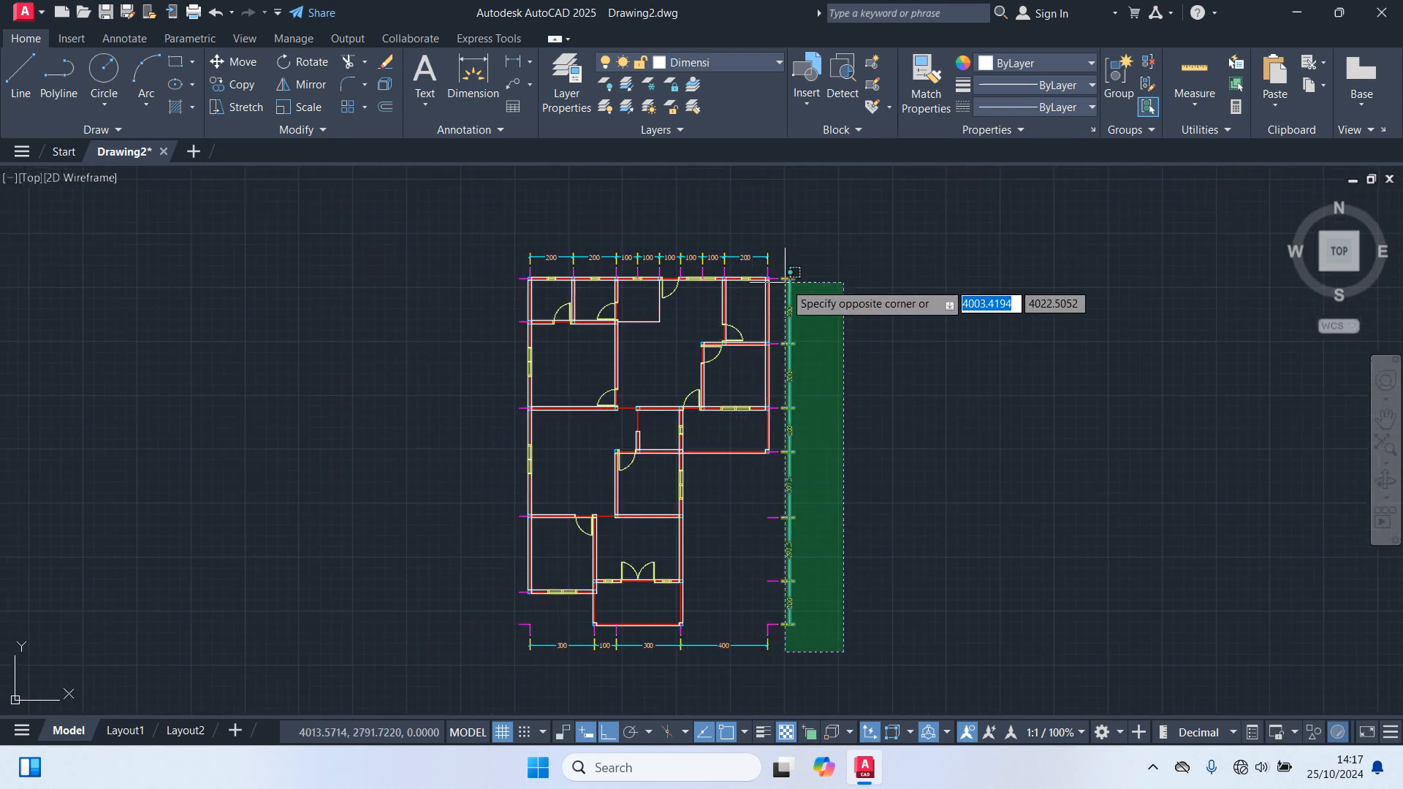
left_click(784, 252)
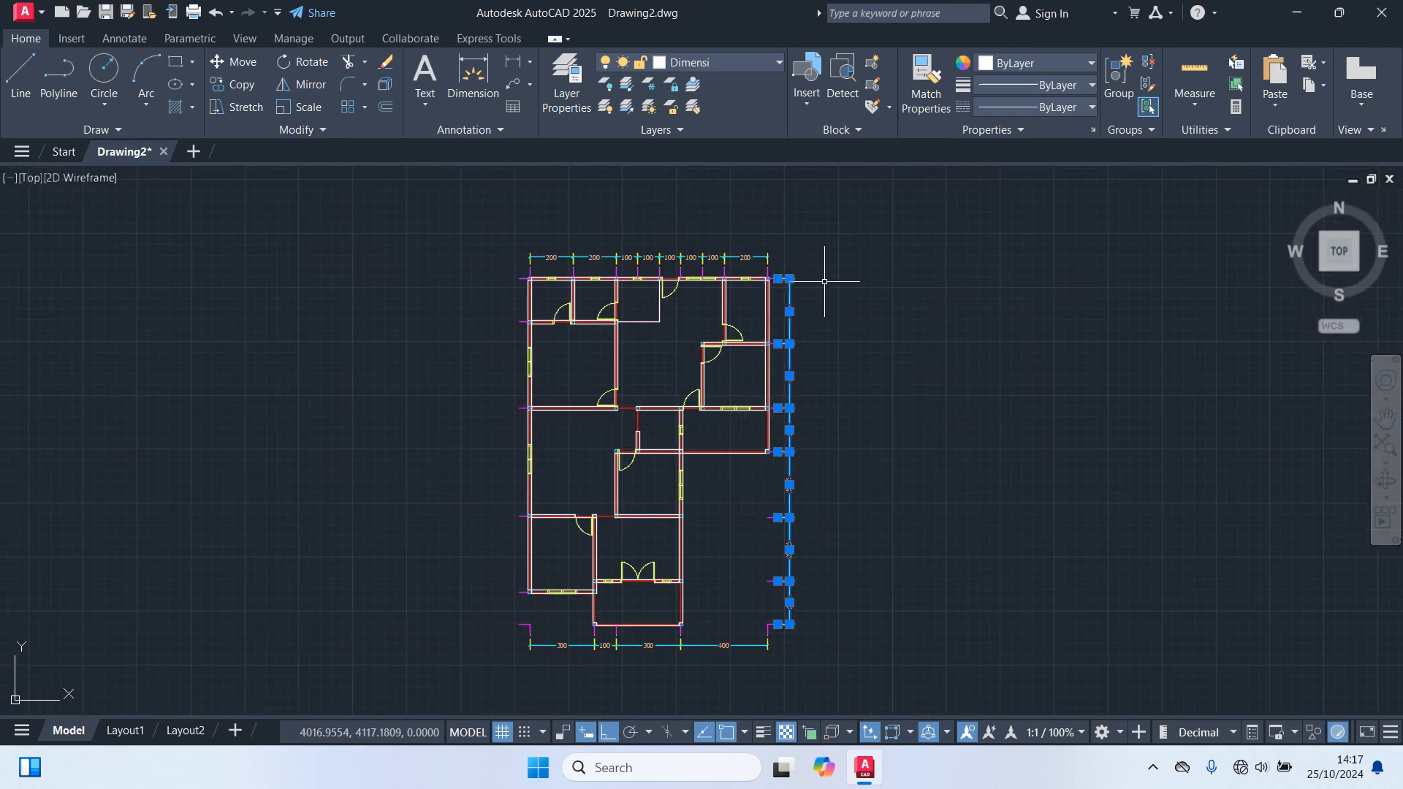
key("Delete")
Step: Draw a horizontal helper line from the bottom wall axis of the southwest room to beyond the east-side magenta ticks
scroll(645, 634, "up", 4)
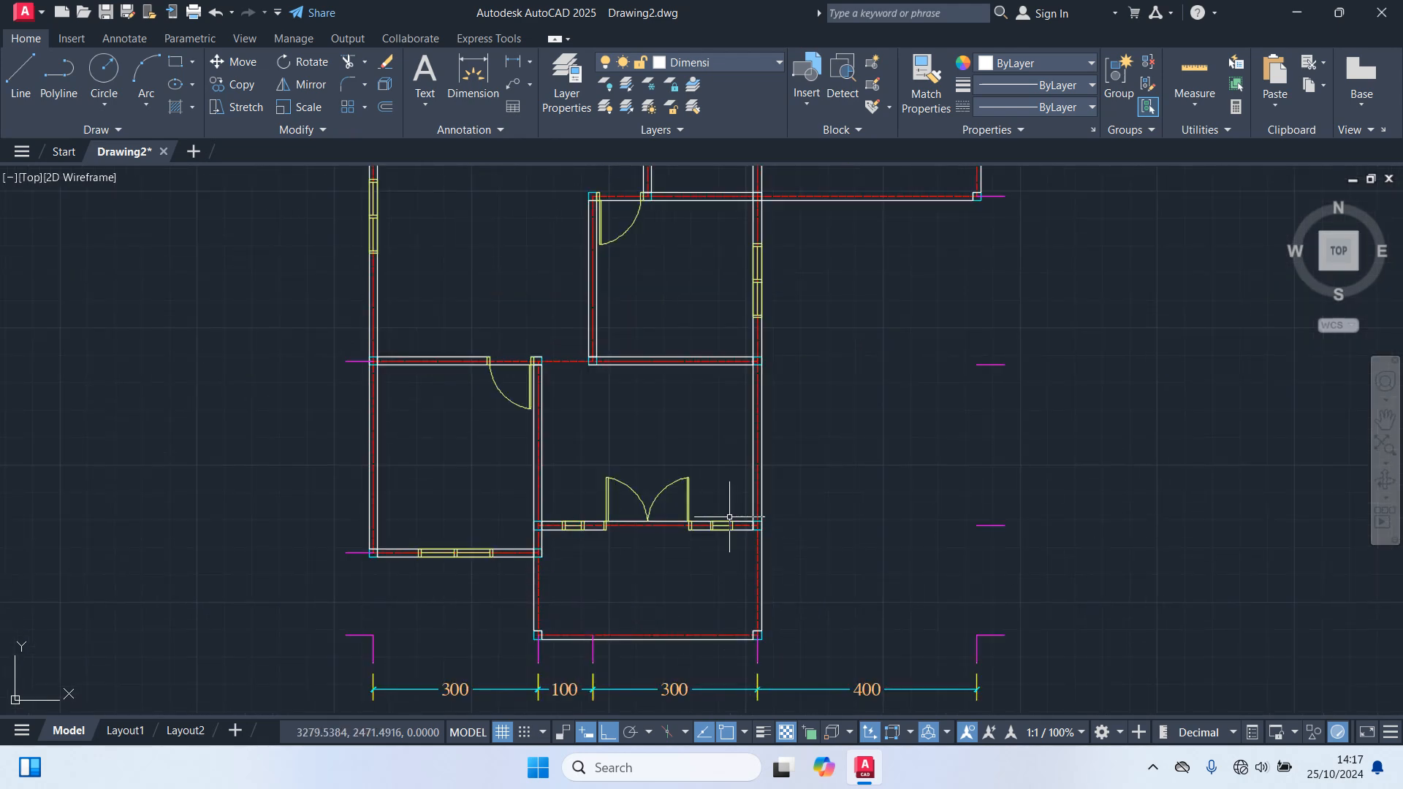
type("l")
key("Return")
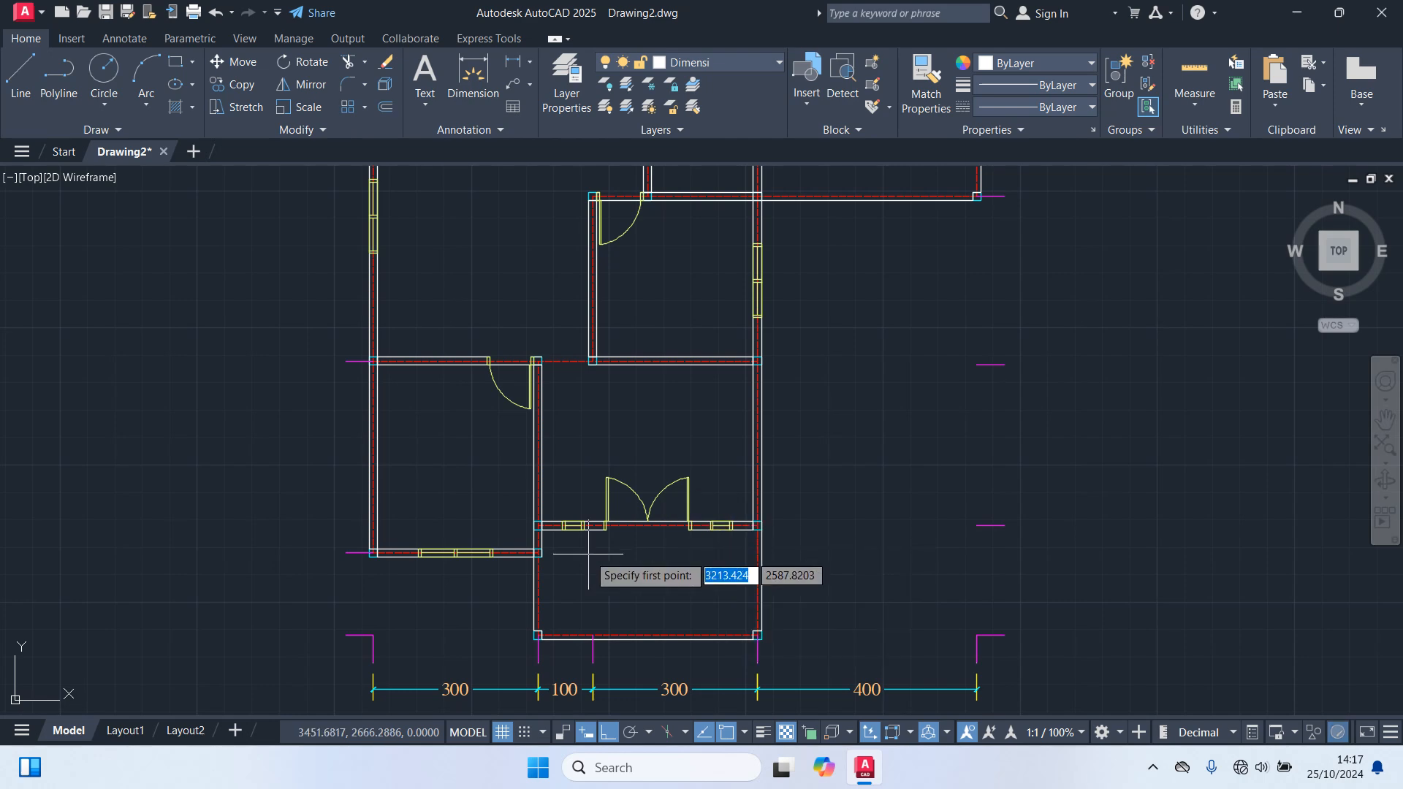
scroll(588, 554, "up", 4)
left_click(458, 504)
middle_click_drag(1197, 500, 605, 486)
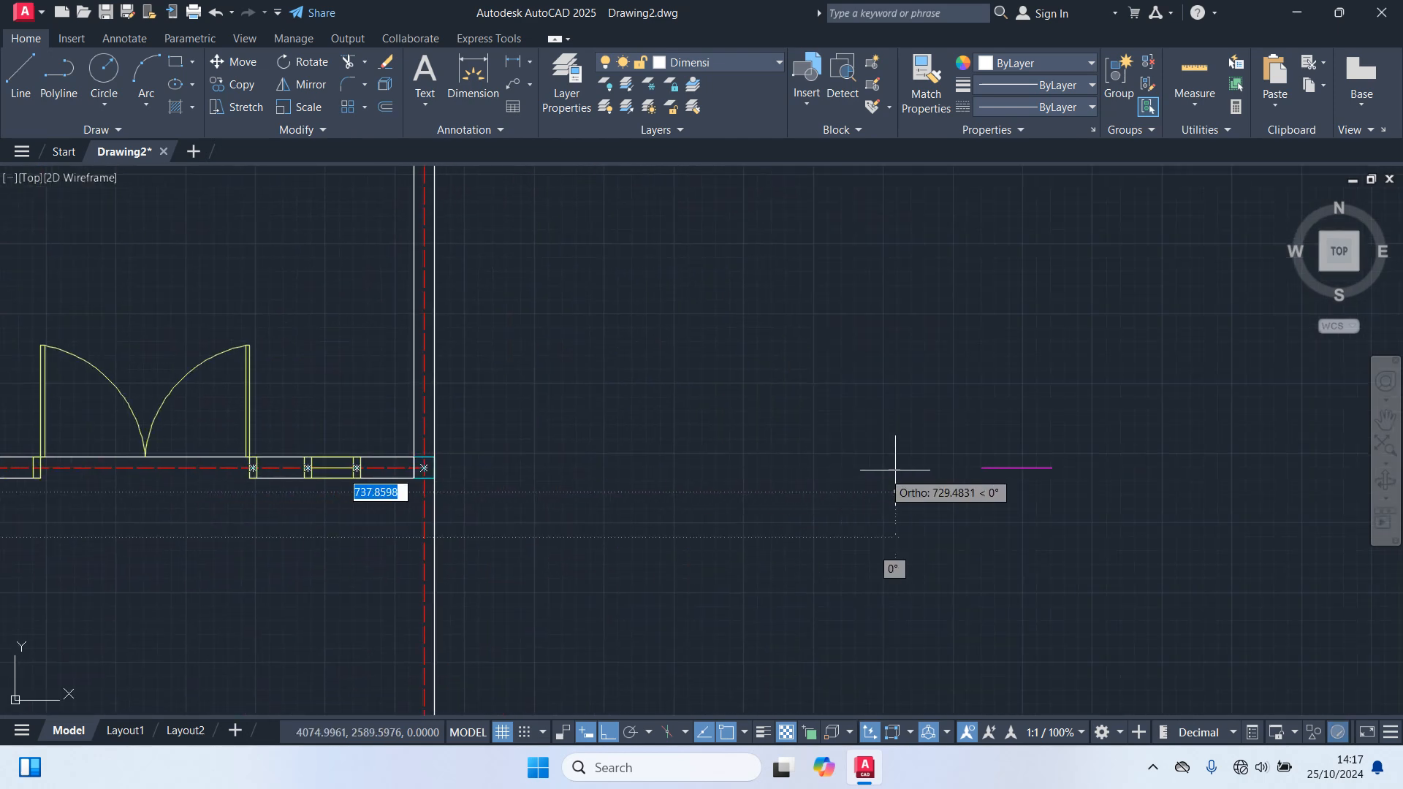
left_click(1182, 444)
key("Escape")
scroll(727, 529, "down", 3)
scroll(805, 492, "up", 3)
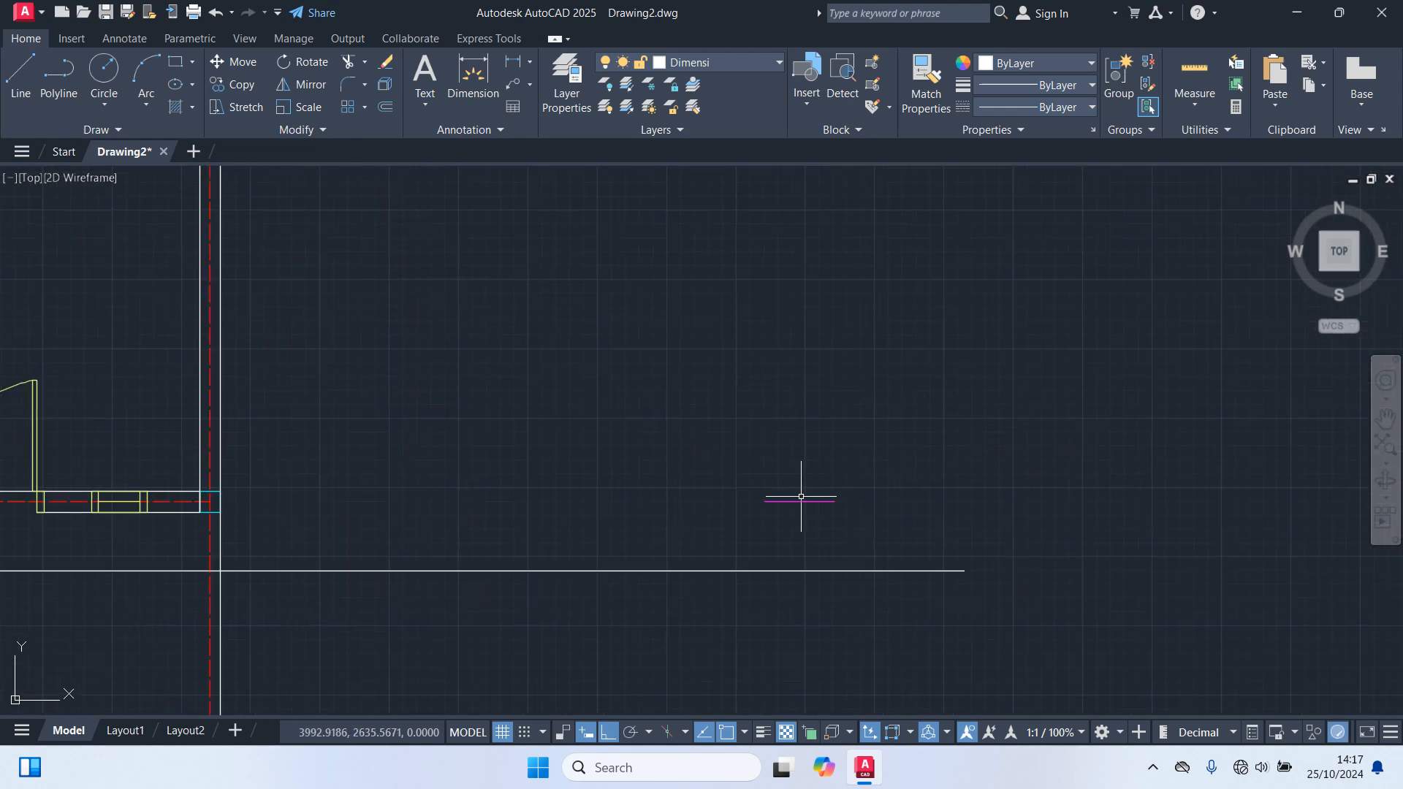
Step: Copy the east-side magenta tick level with the double-door wall 50 straight down onto the helper line
left_click(788, 501)
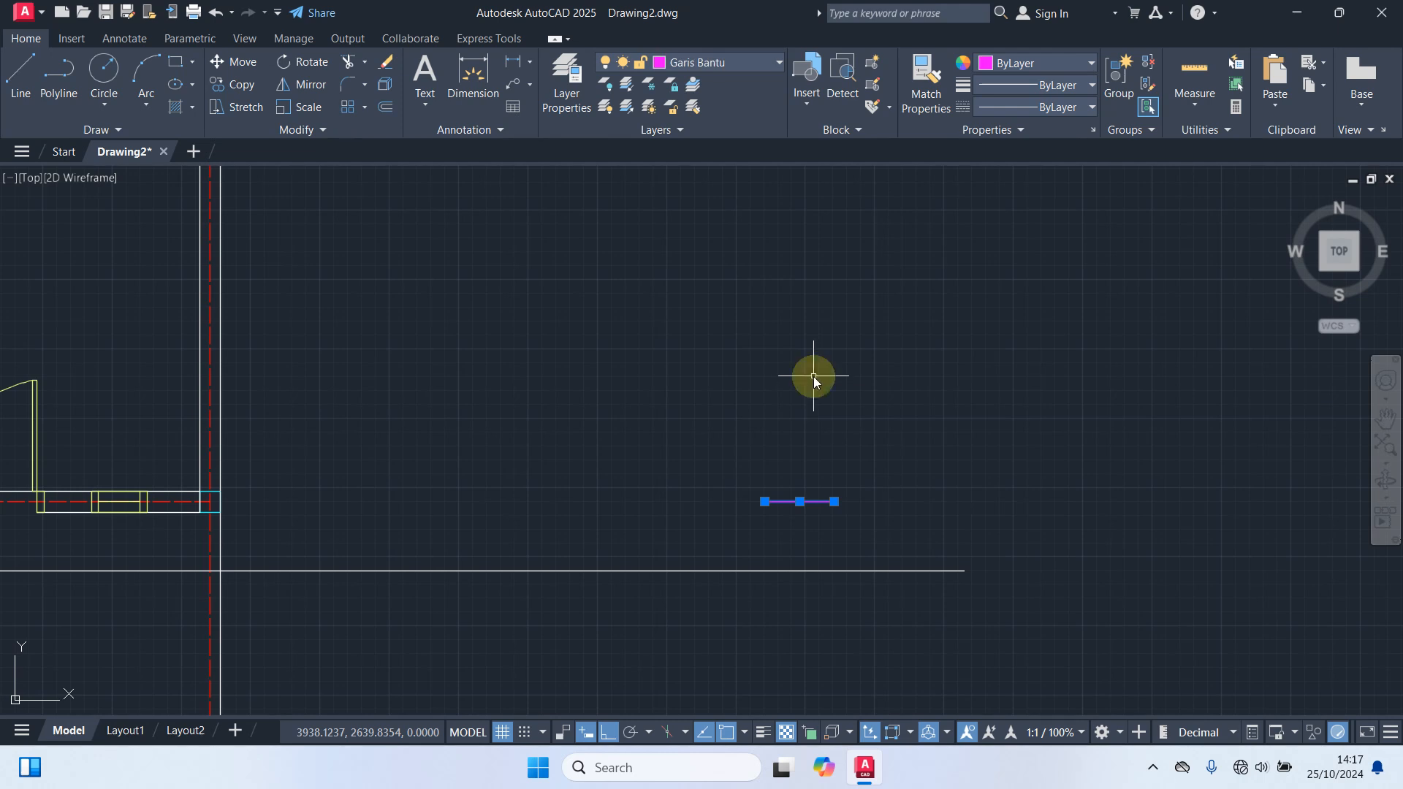
type("co")
key("Return")
left_click(764, 502)
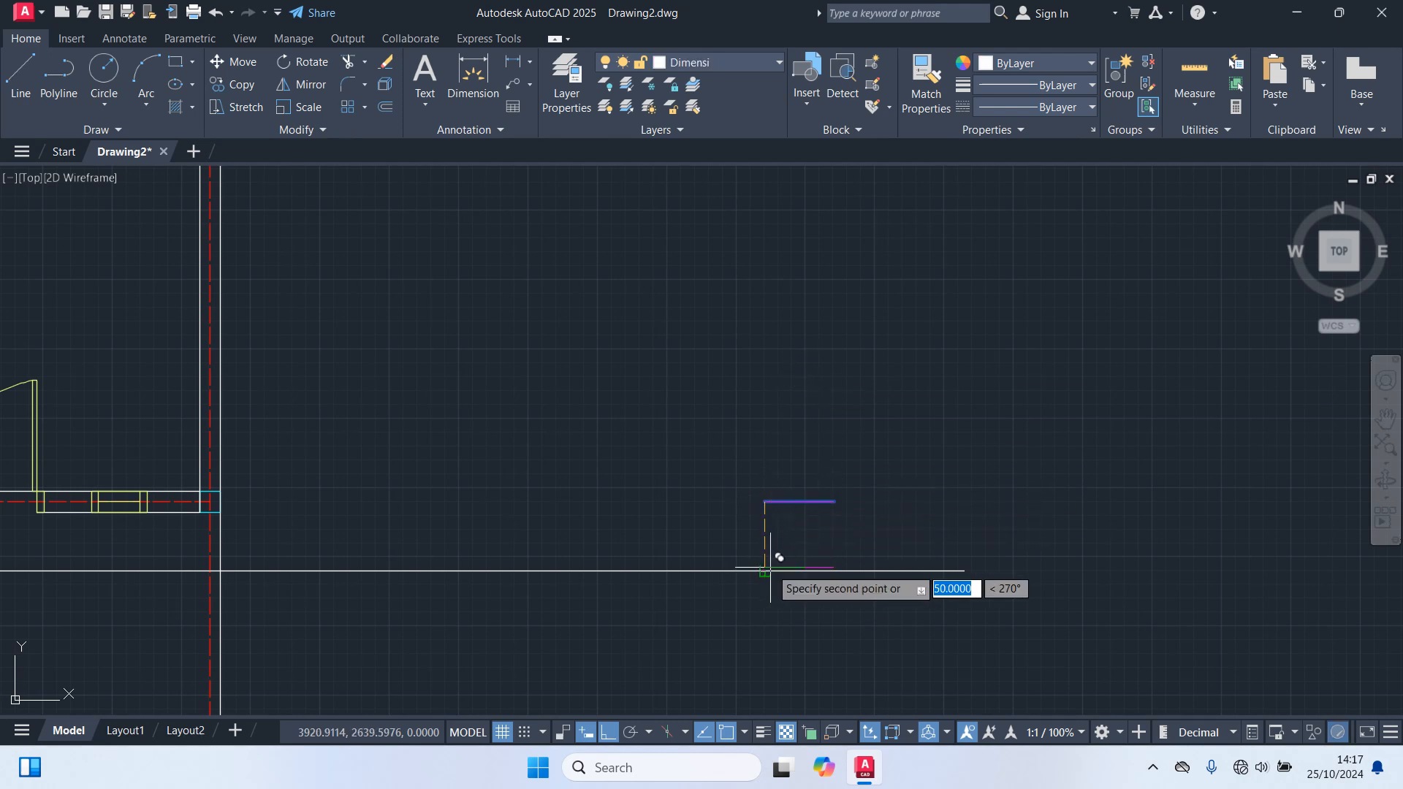
left_click(765, 569)
key("Escape")
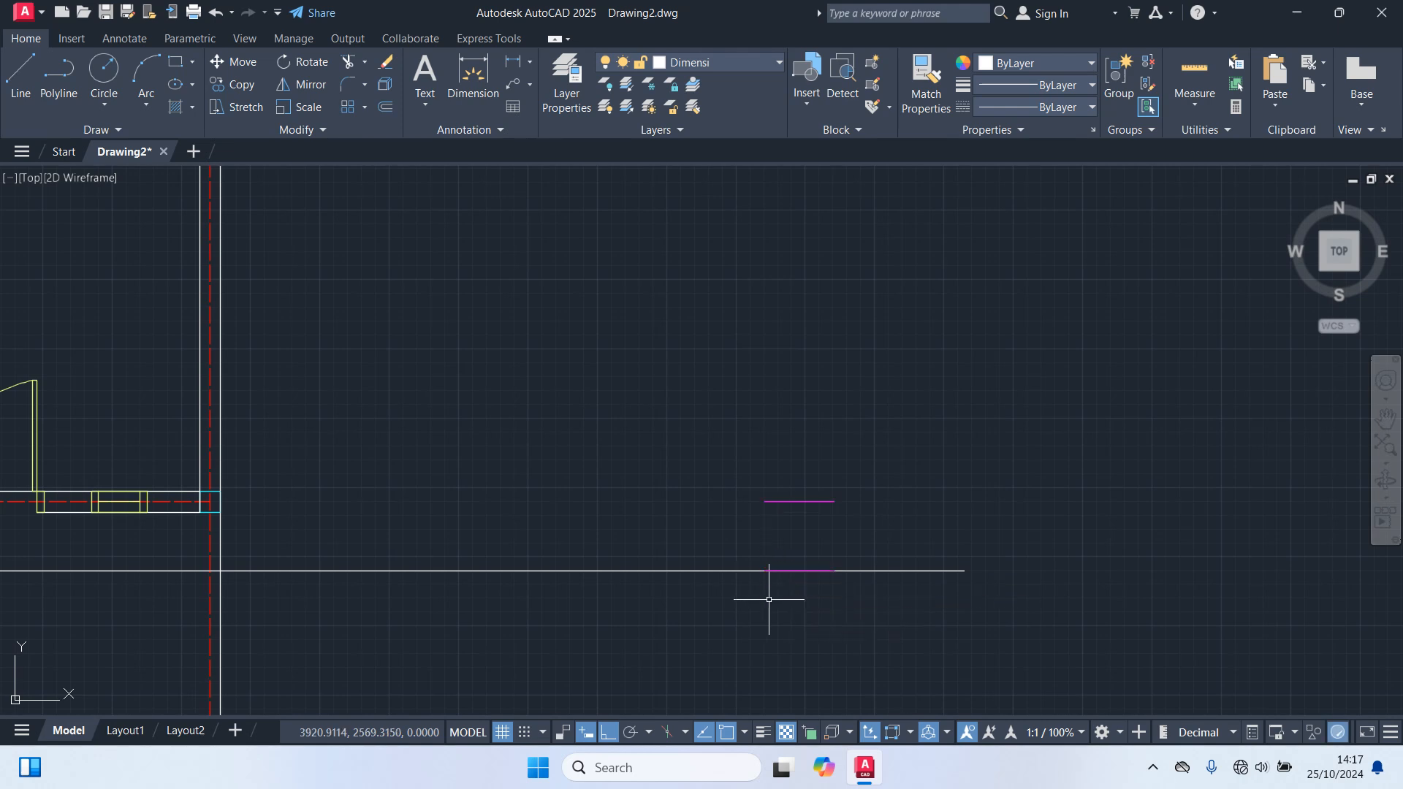
Step: Turn Ortho off and delete the horizontal helper line, keeping the copied tick
key("F8")
left_click(640, 606)
left_click(515, 486)
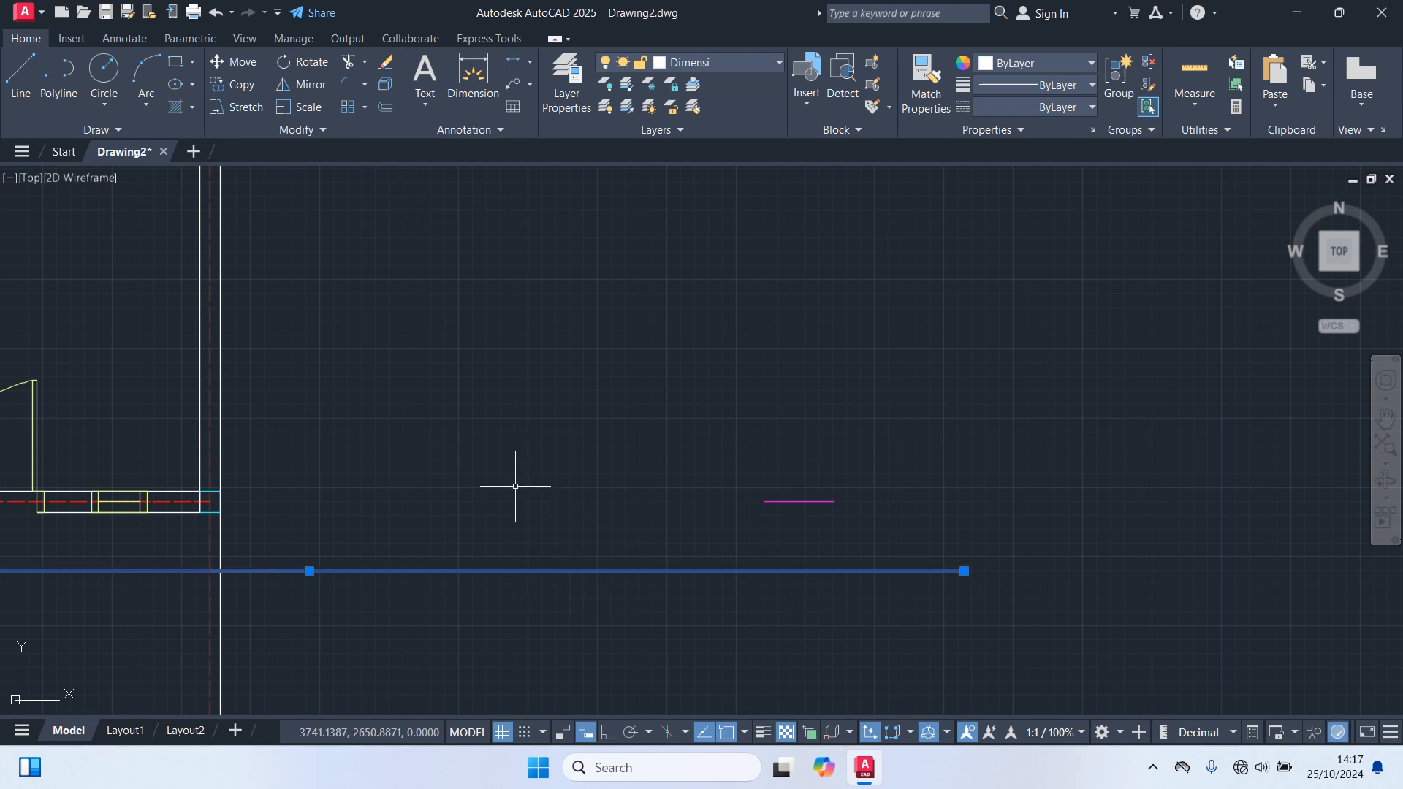
key("Escape")
Step: Quick-dimension all the horizontal magenta ticks along the plan's east side, including the copied one, placing the column just outside them
scroll(657, 470, "down", 3)
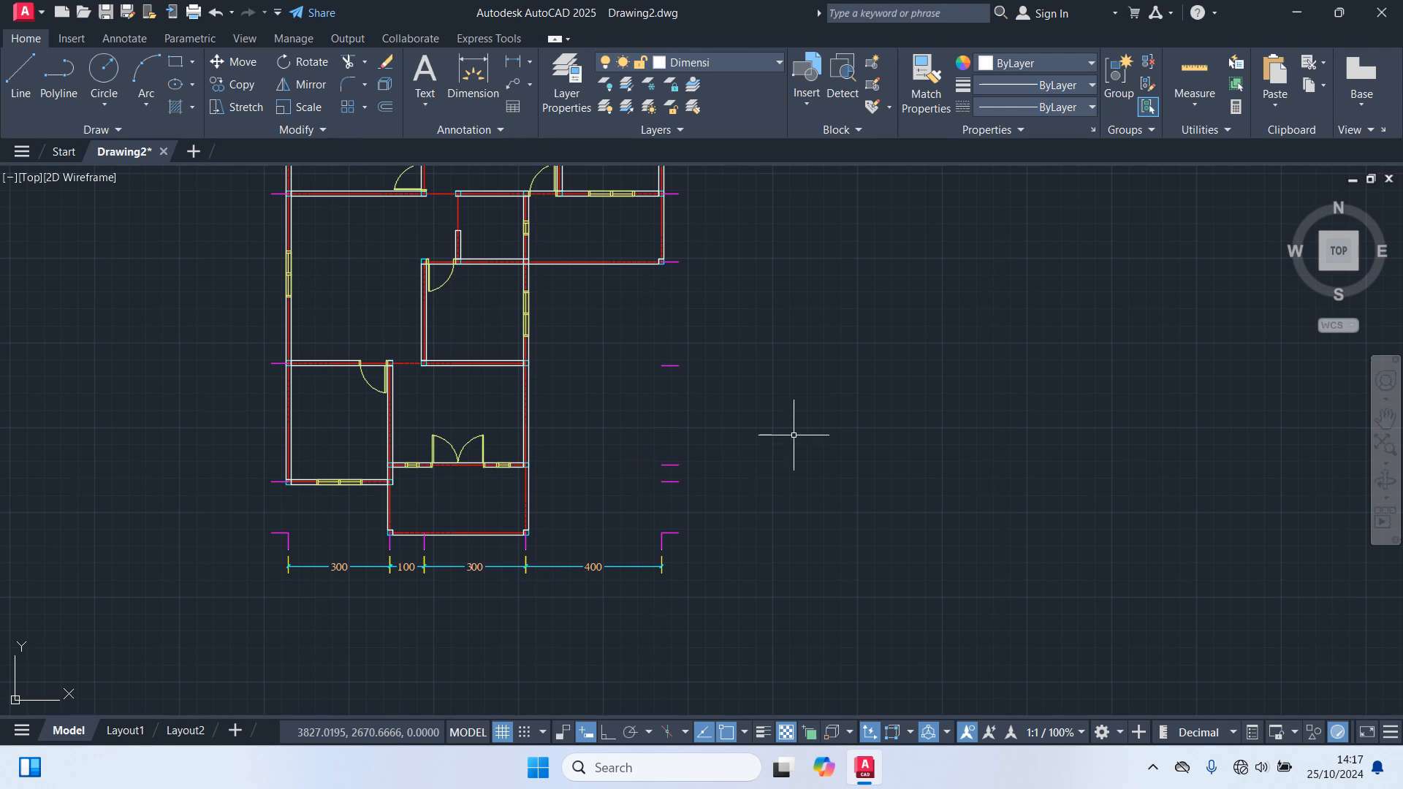
scroll(811, 417, "down", 2)
middle_click_drag(814, 410, 839, 531)
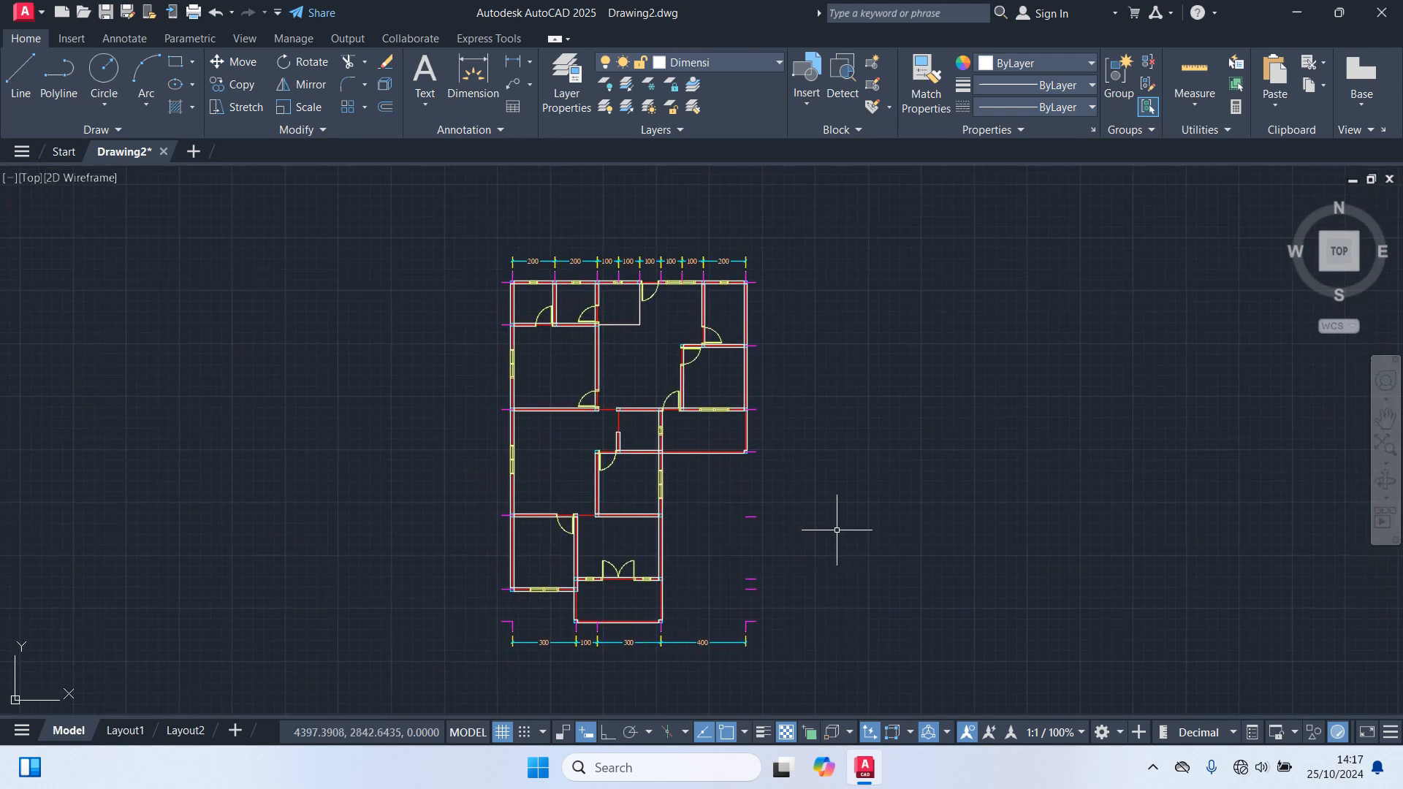
type("m")
key("Return")
scroll(767, 665, "up", 4)
left_click(767, 665)
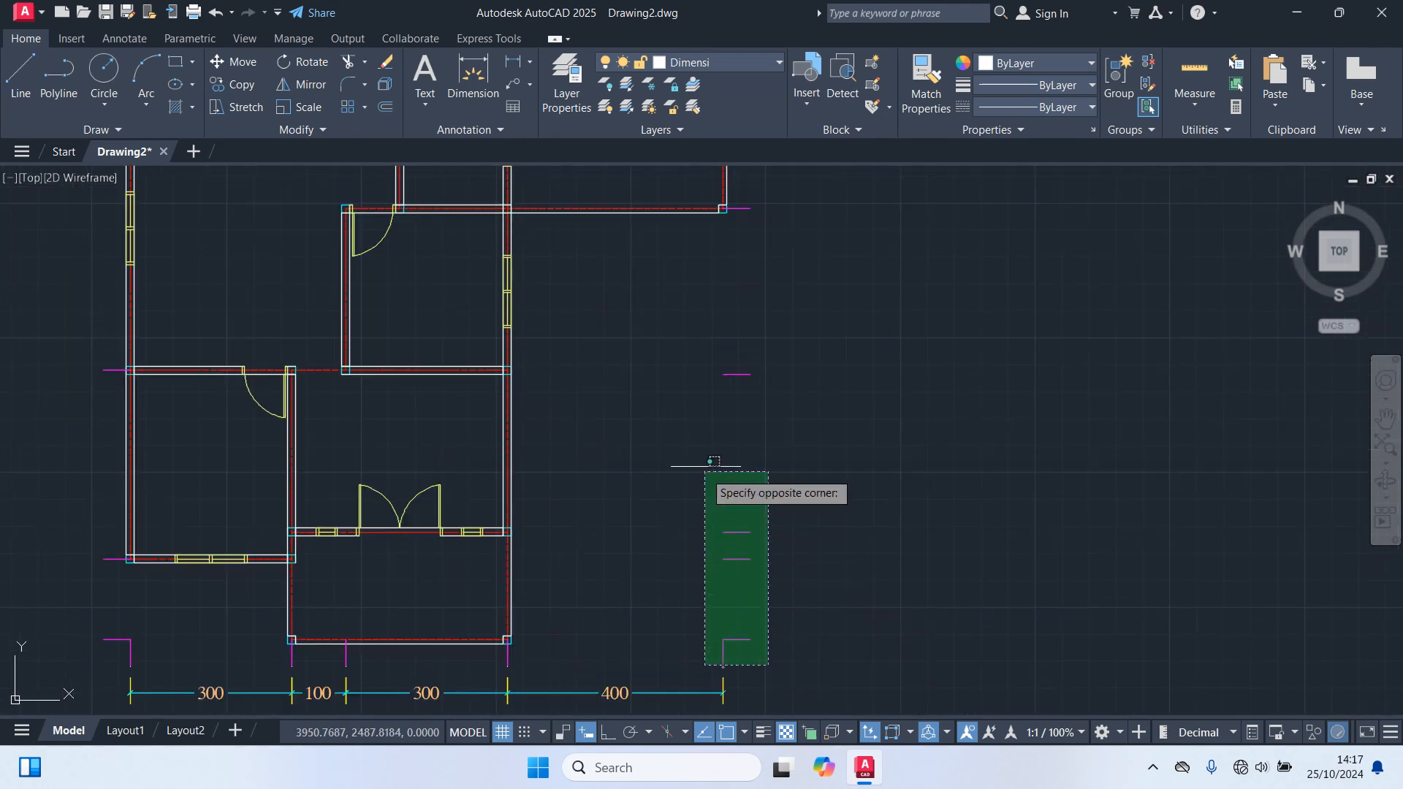
mouse_move(765, 222)
middle_mouse_down()
mouse_move(818, 557)
mouse_move(841, 621)
middle_mouse_up()
middle_click_drag(816, 207, 812, 331)
left_click(809, 288)
scroll(813, 330, "down", 4)
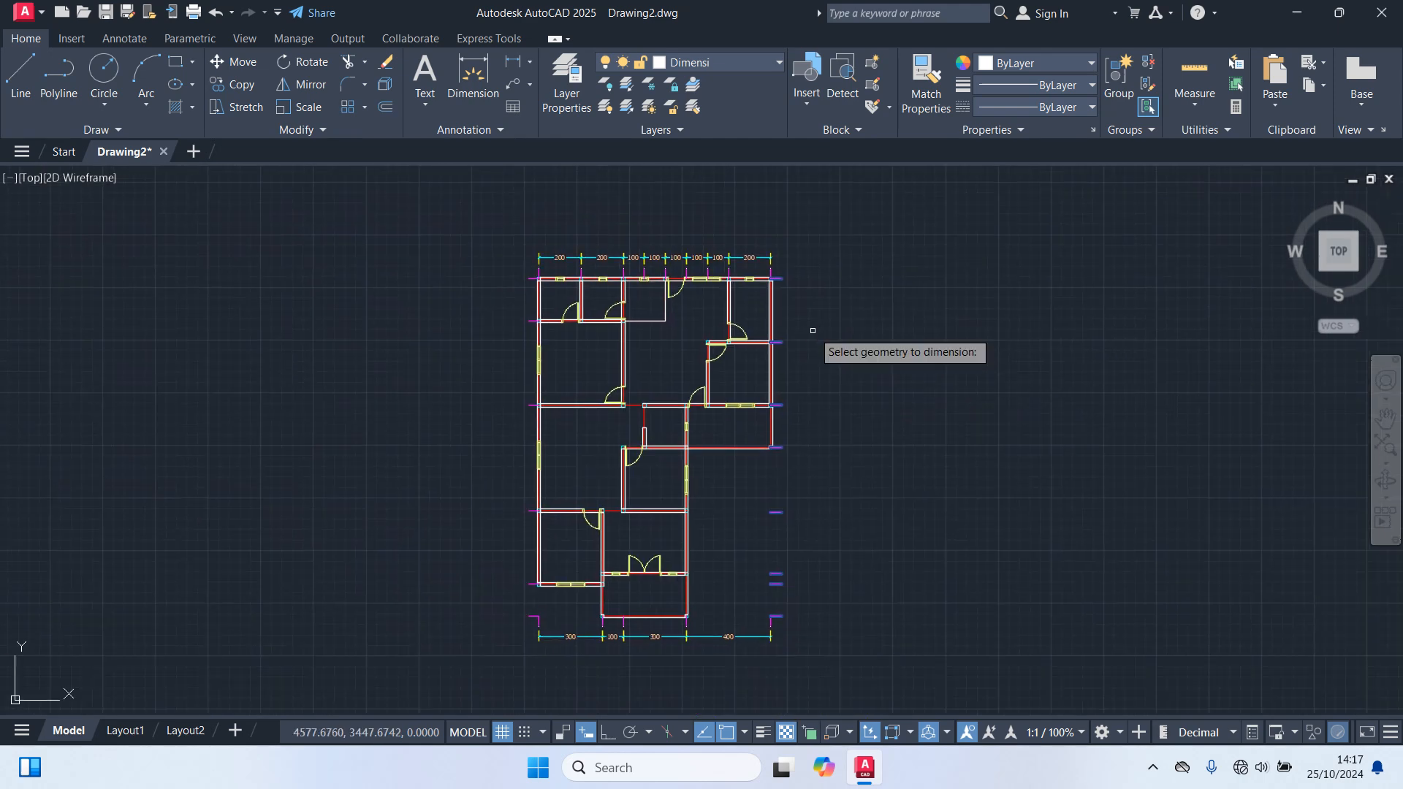
key("Return")
scroll(813, 330, "up", 6)
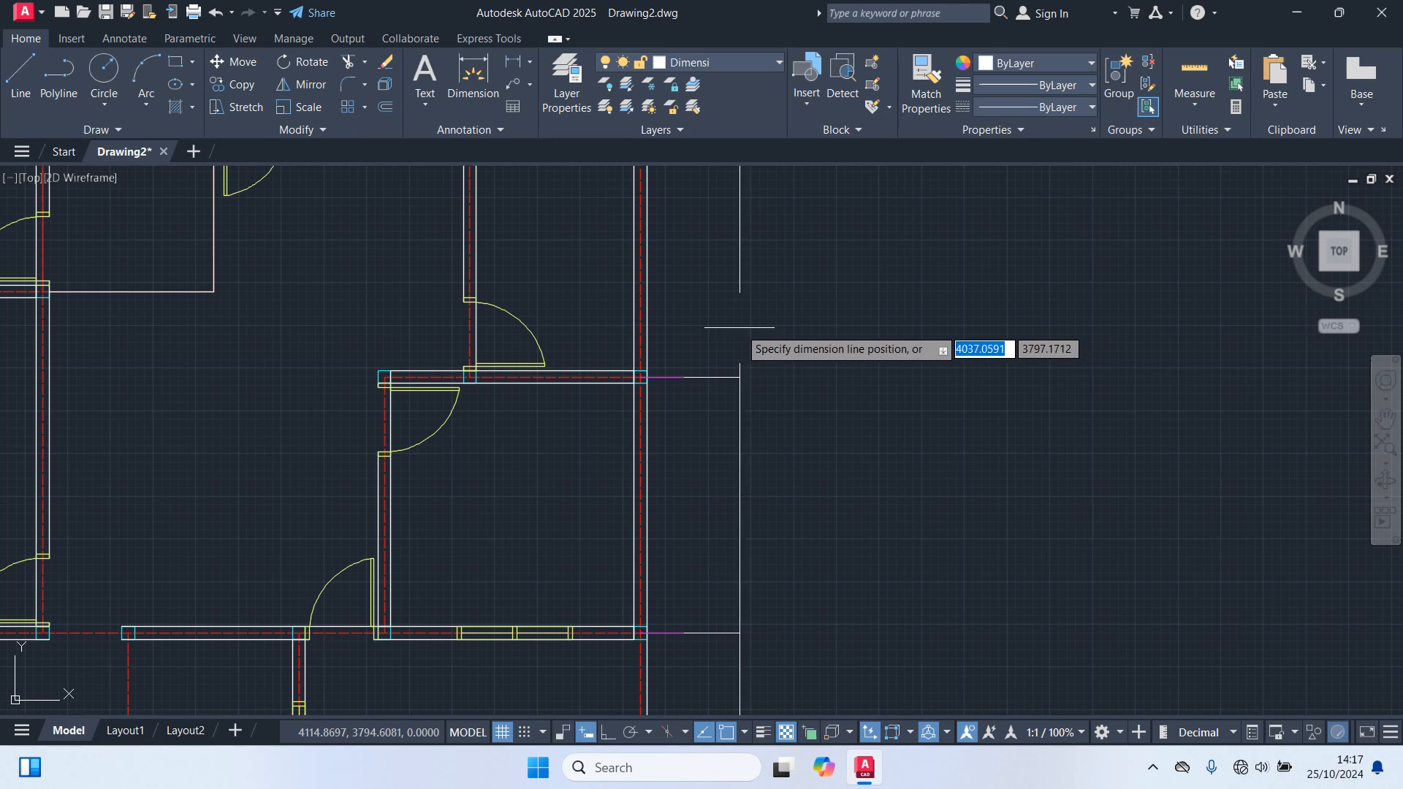
scroll(736, 327, "up", 4)
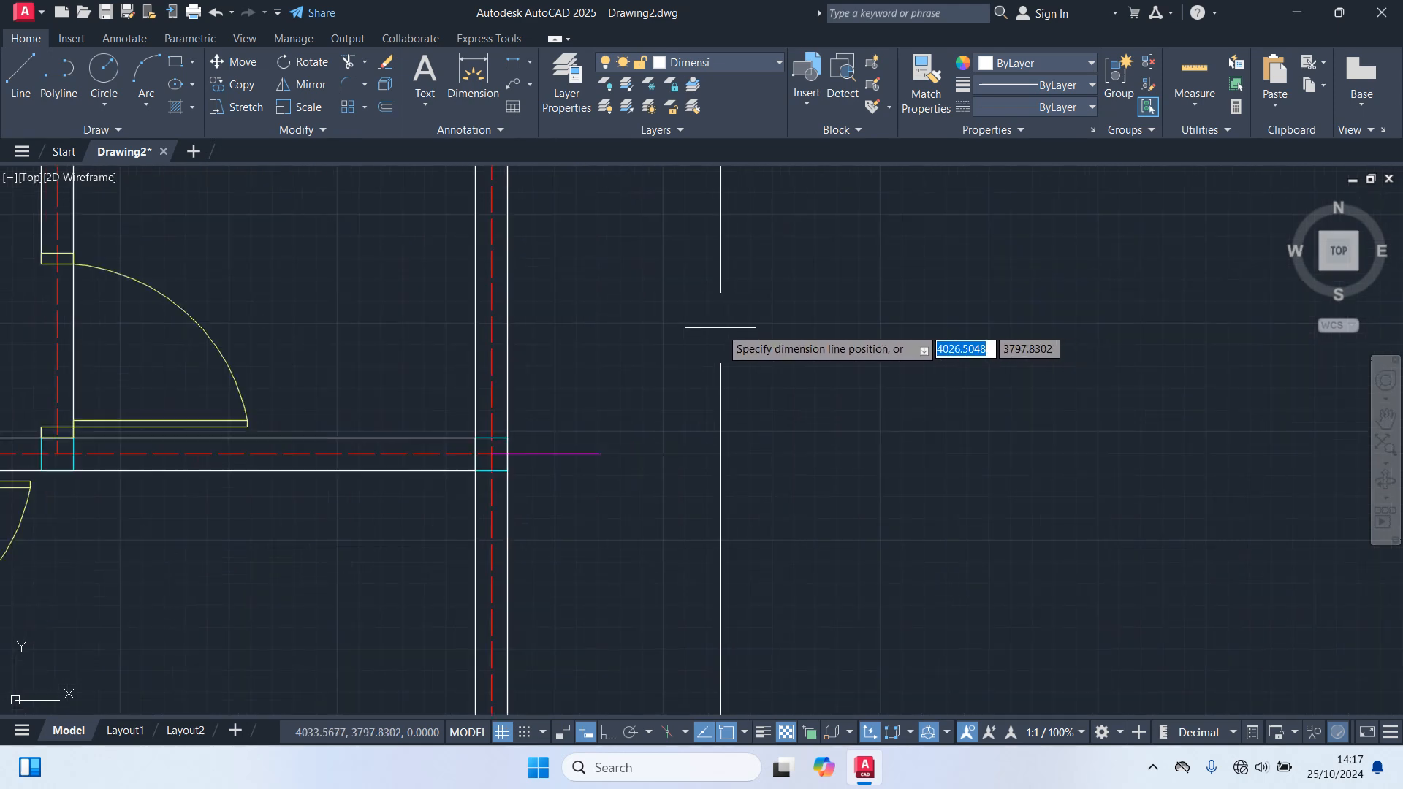
left_click(720, 328)
scroll(785, 358, "down", 8)
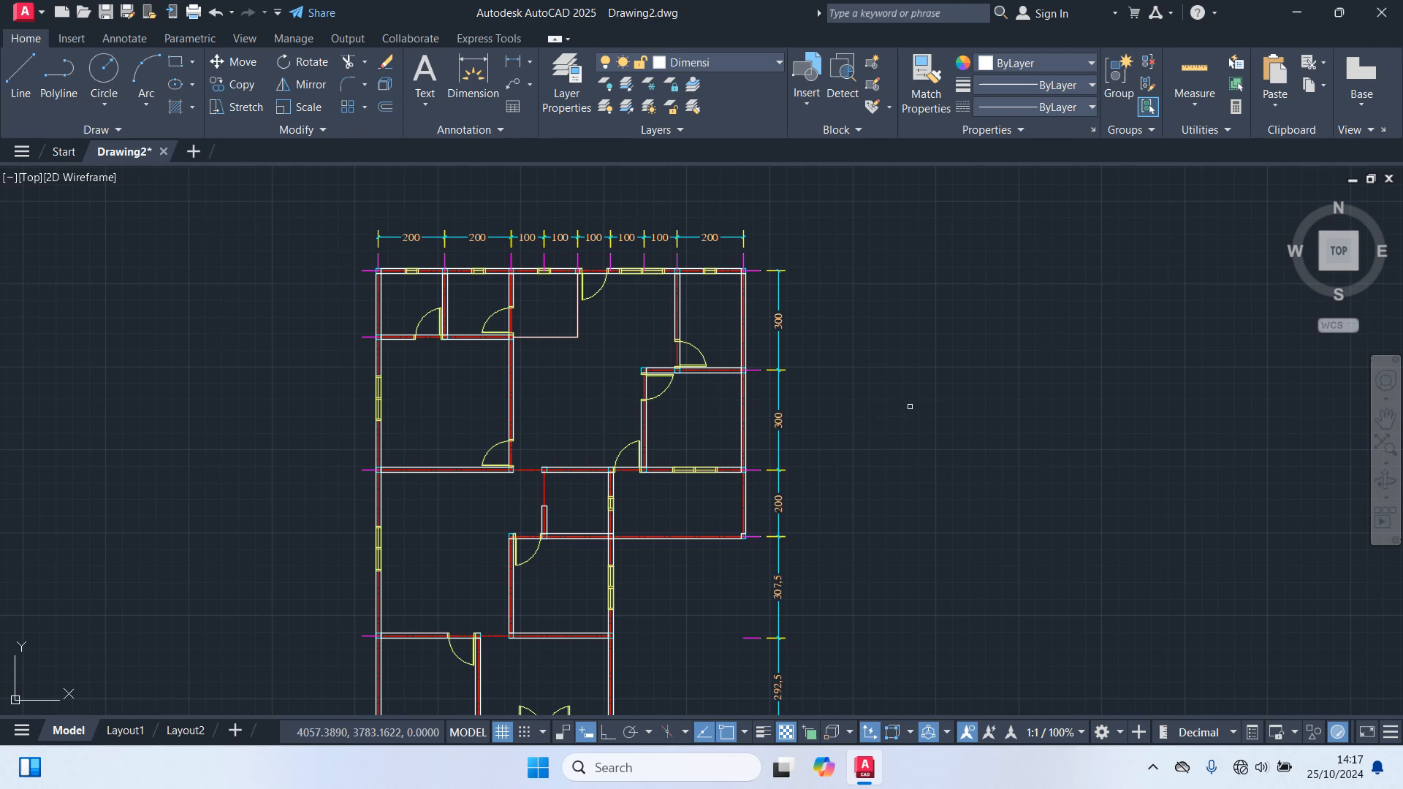
Step: Examine the east-side dimension values and how the magenta ticks line up with the wall axes
middle_click_drag(930, 581, 818, 292)
scroll(691, 519, "up", 2)
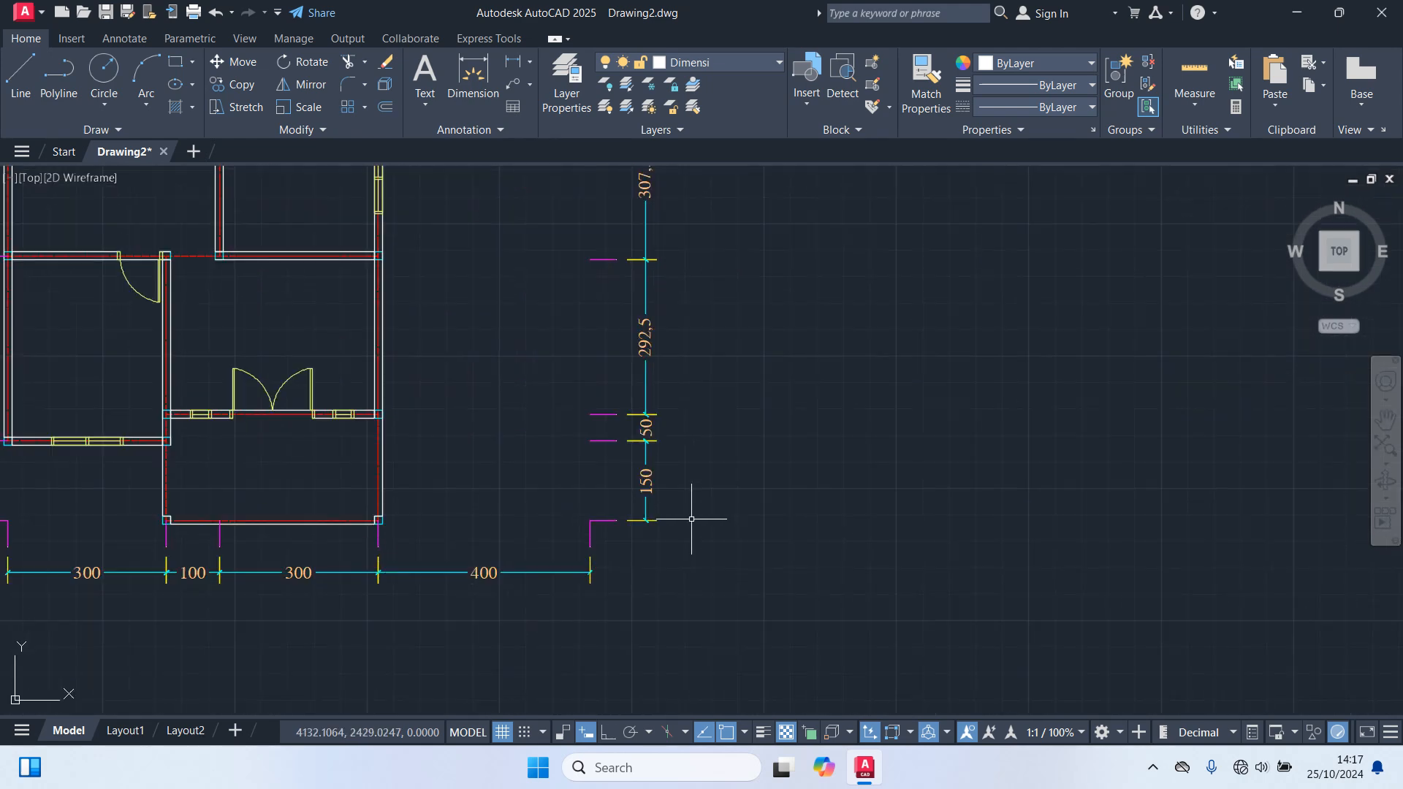
middle_click_drag(714, 437, 732, 560)
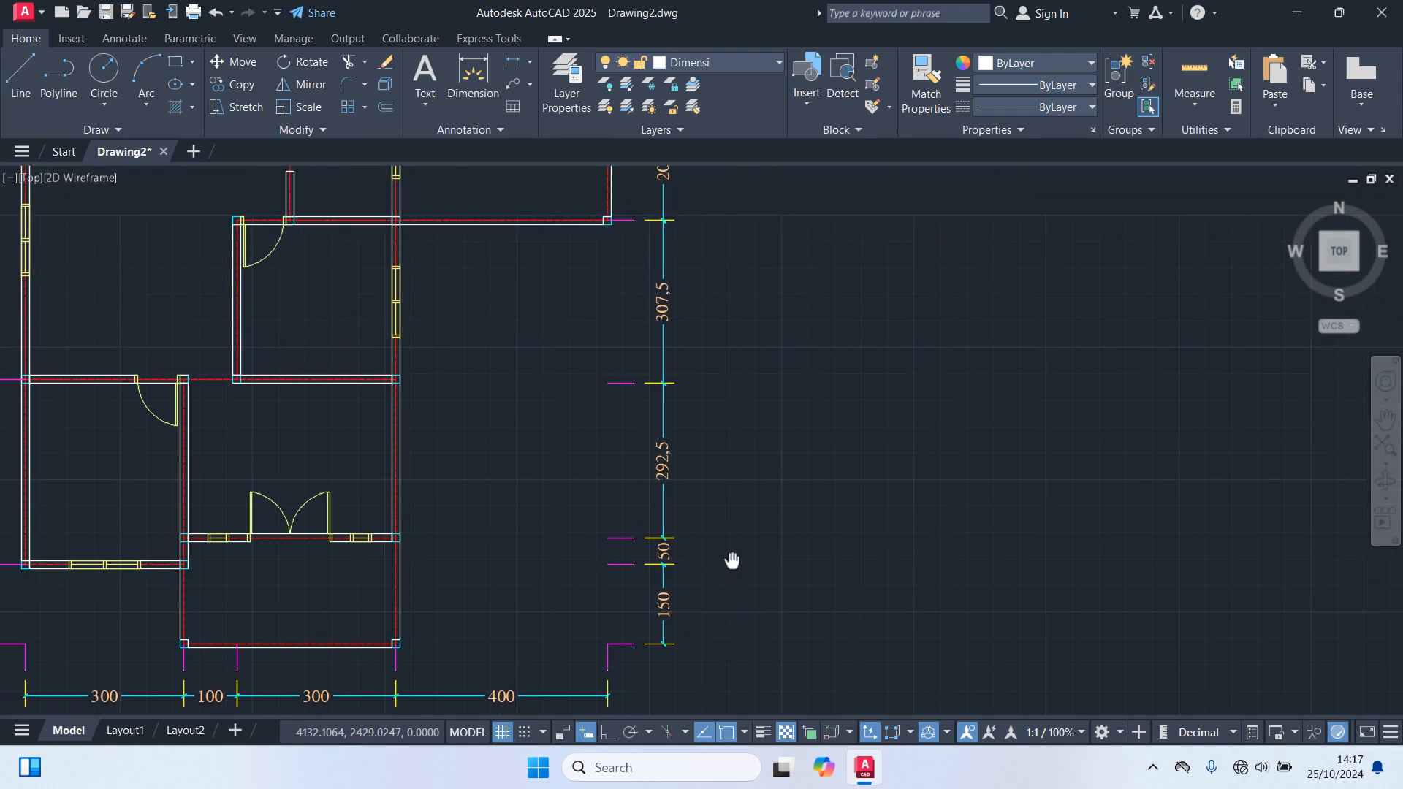
scroll(655, 333, "up", 3)
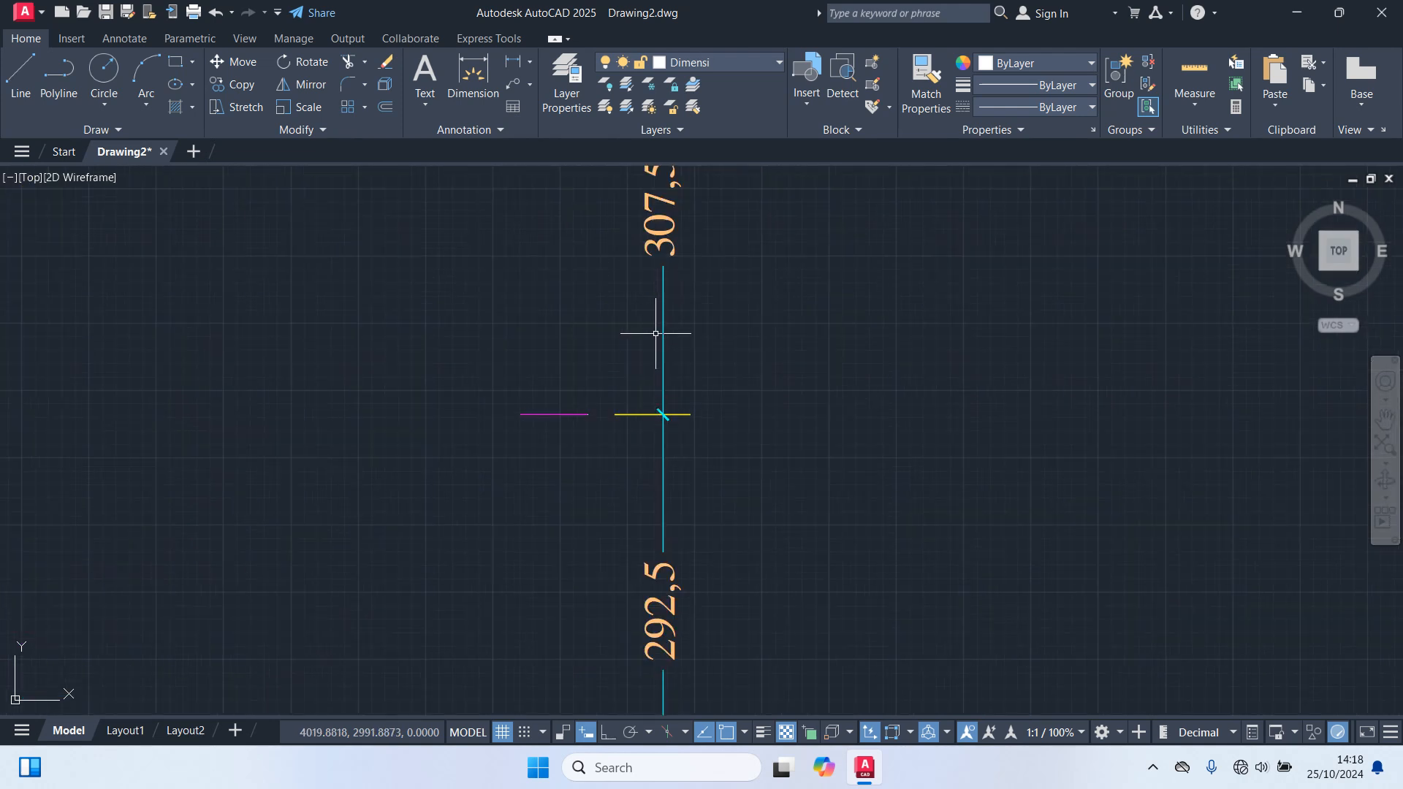
scroll(643, 376, "down", 2)
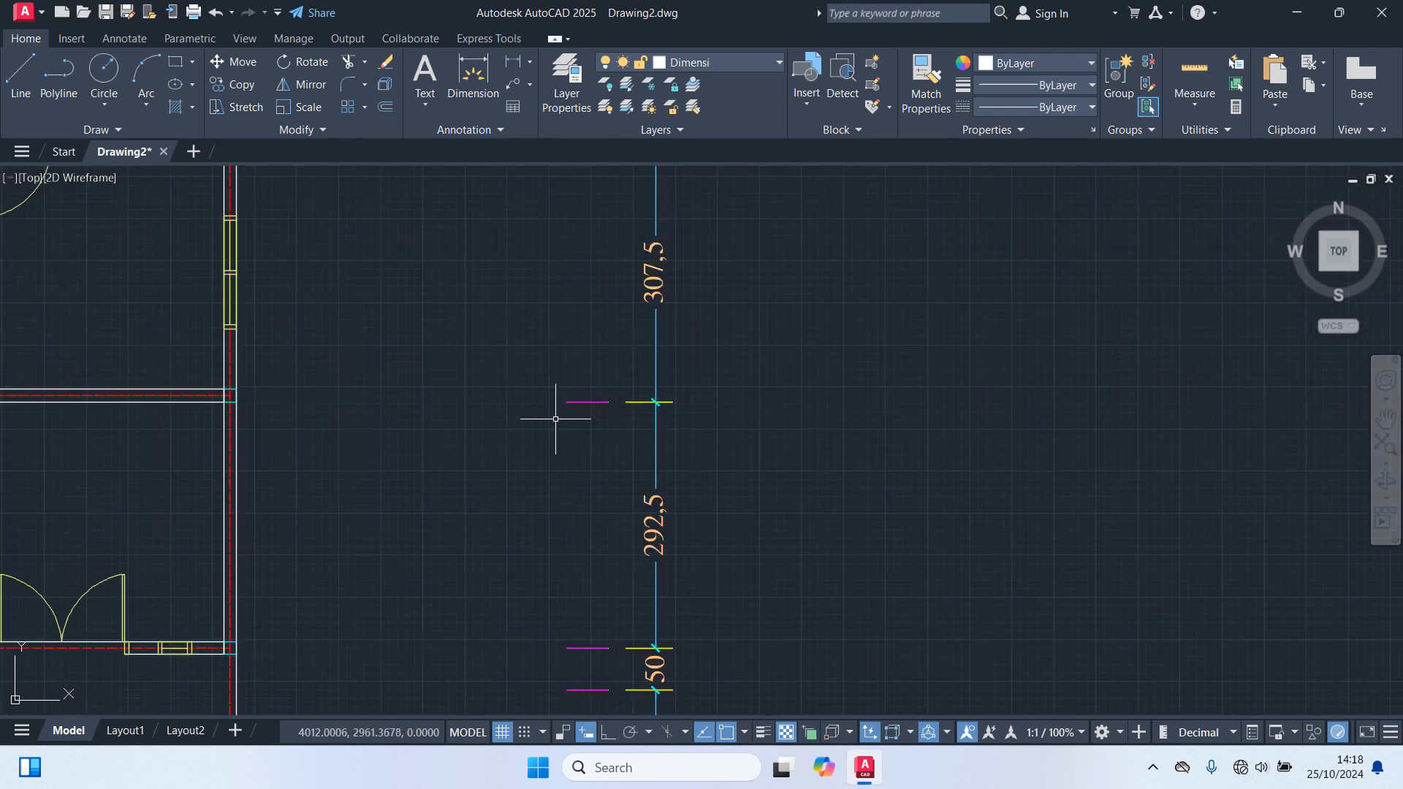
scroll(555, 419, "down", 7)
scroll(601, 220, "up", 5)
middle_click_drag(637, 488, 678, 329)
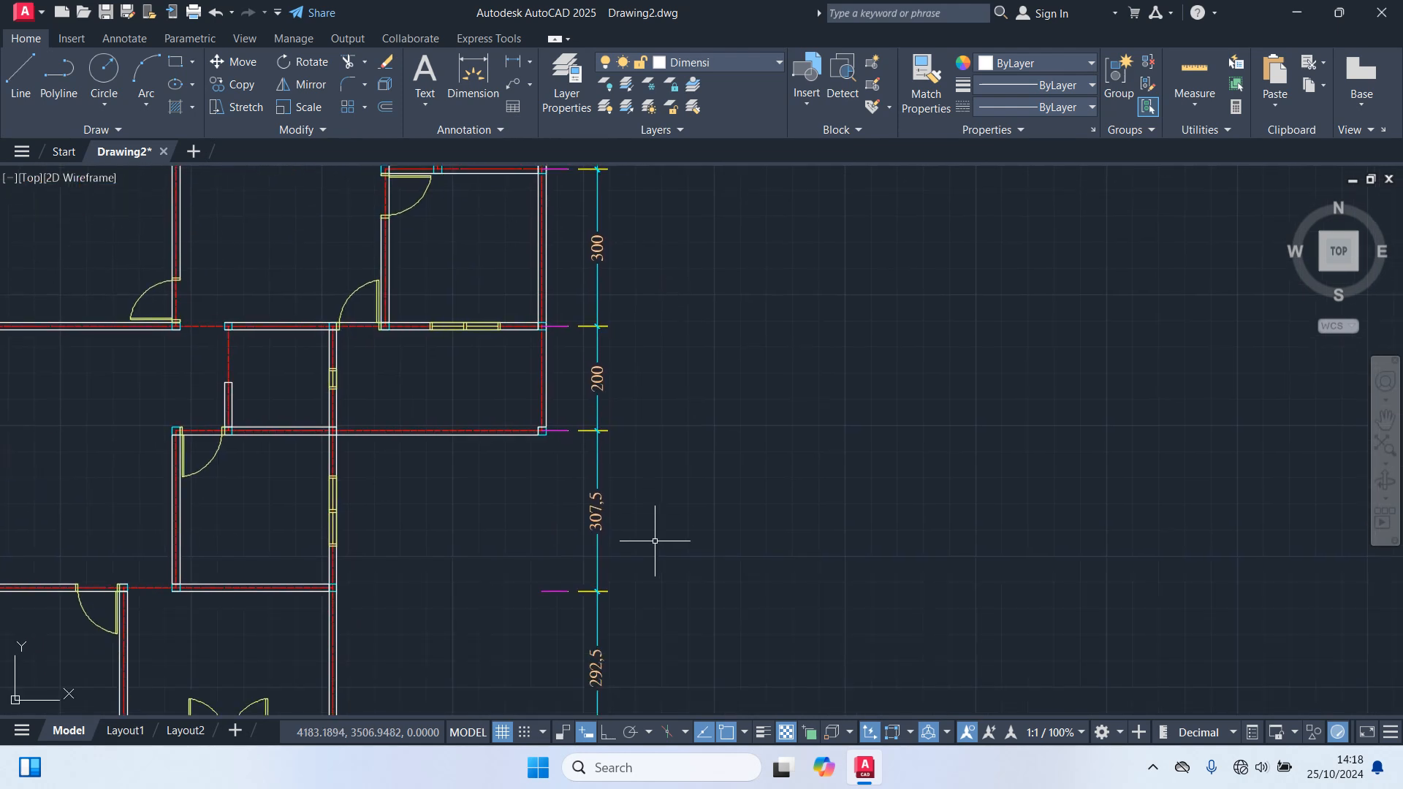
Step: Draw a horizontal helper line, with Ortho on, from the wall-axis junction nearest the tick between dimensions 307,5 and 292,5 east past the dimension column
middle_click_drag(654, 540, 690, 439)
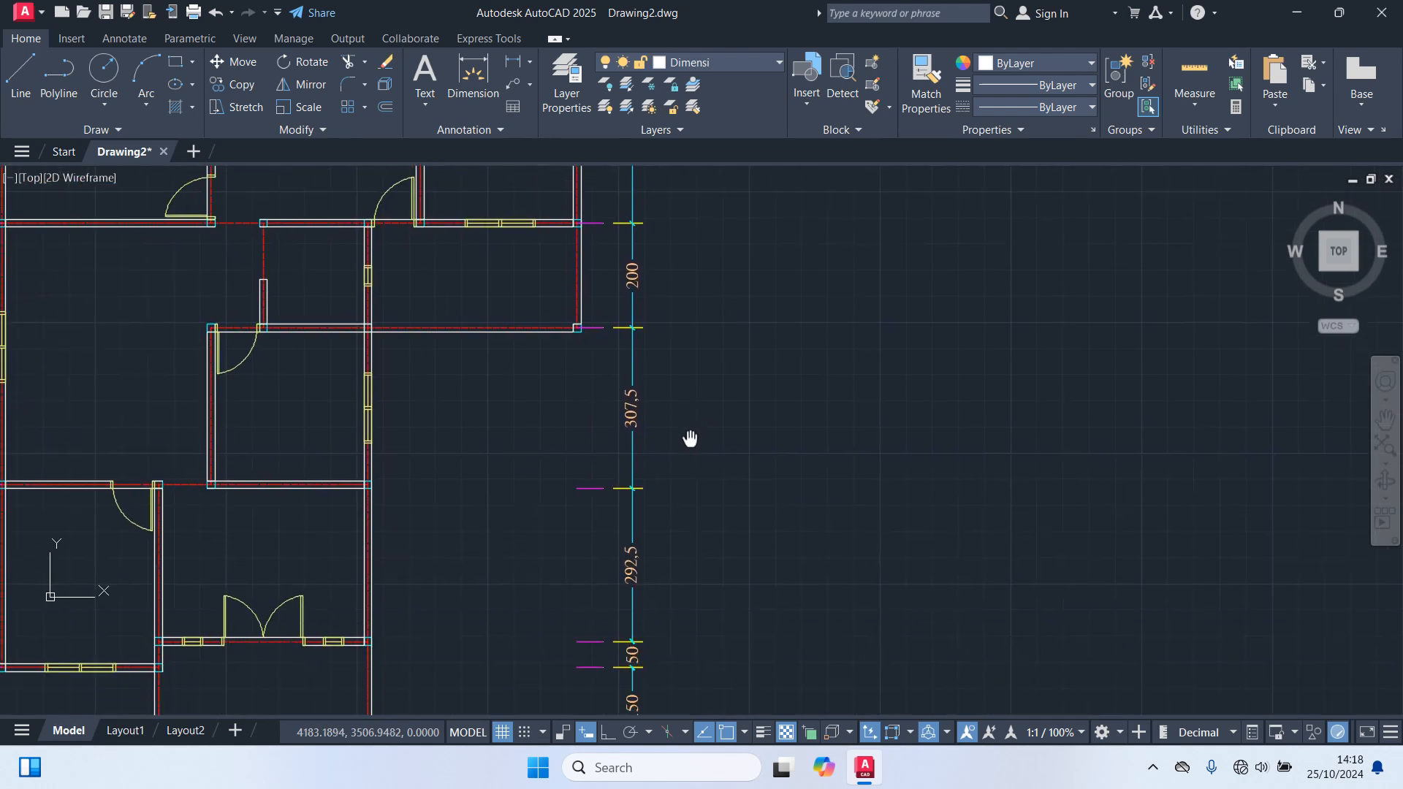
scroll(577, 314, "up", 8)
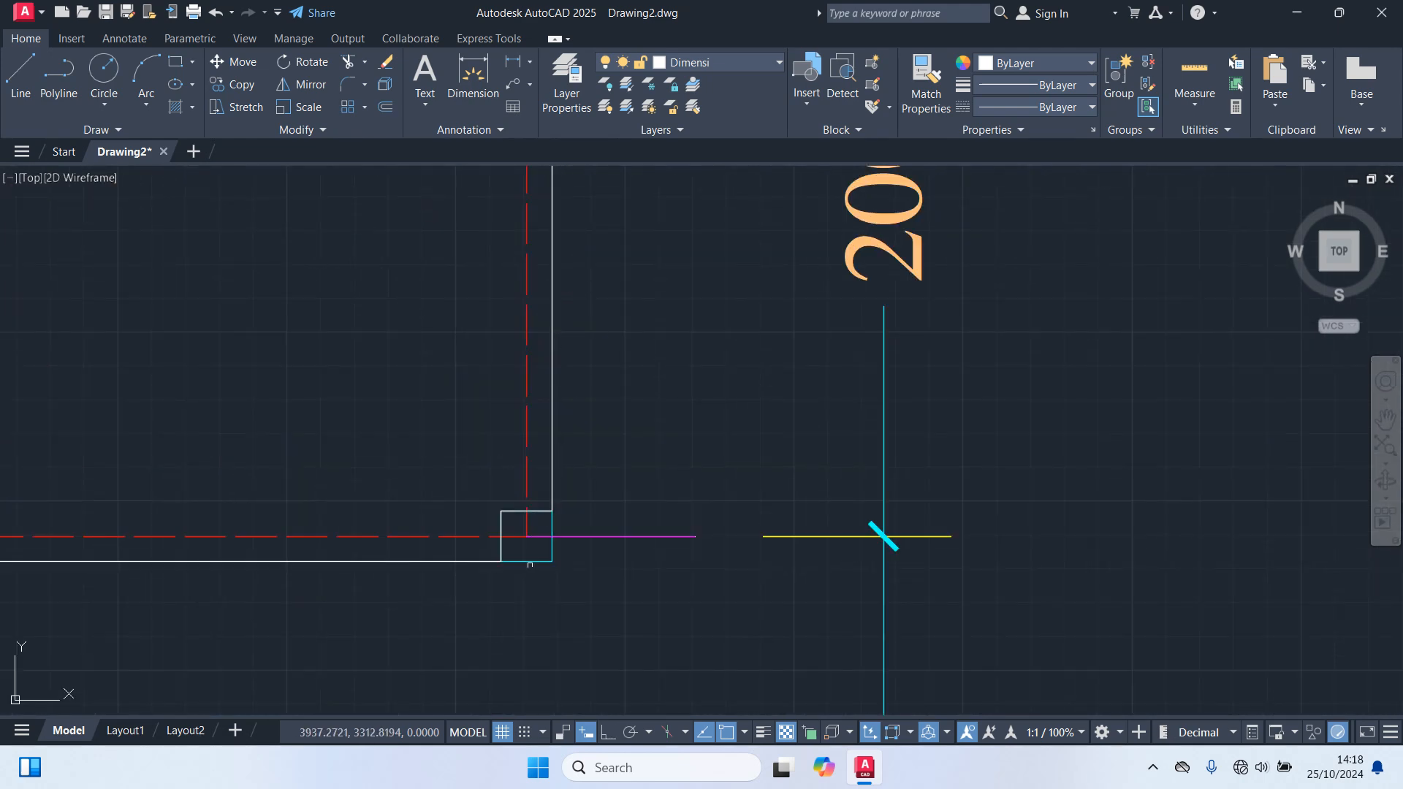
scroll(531, 570, "up", 4)
scroll(664, 516, "down", 8)
middle_click_drag(664, 516, 700, 308)
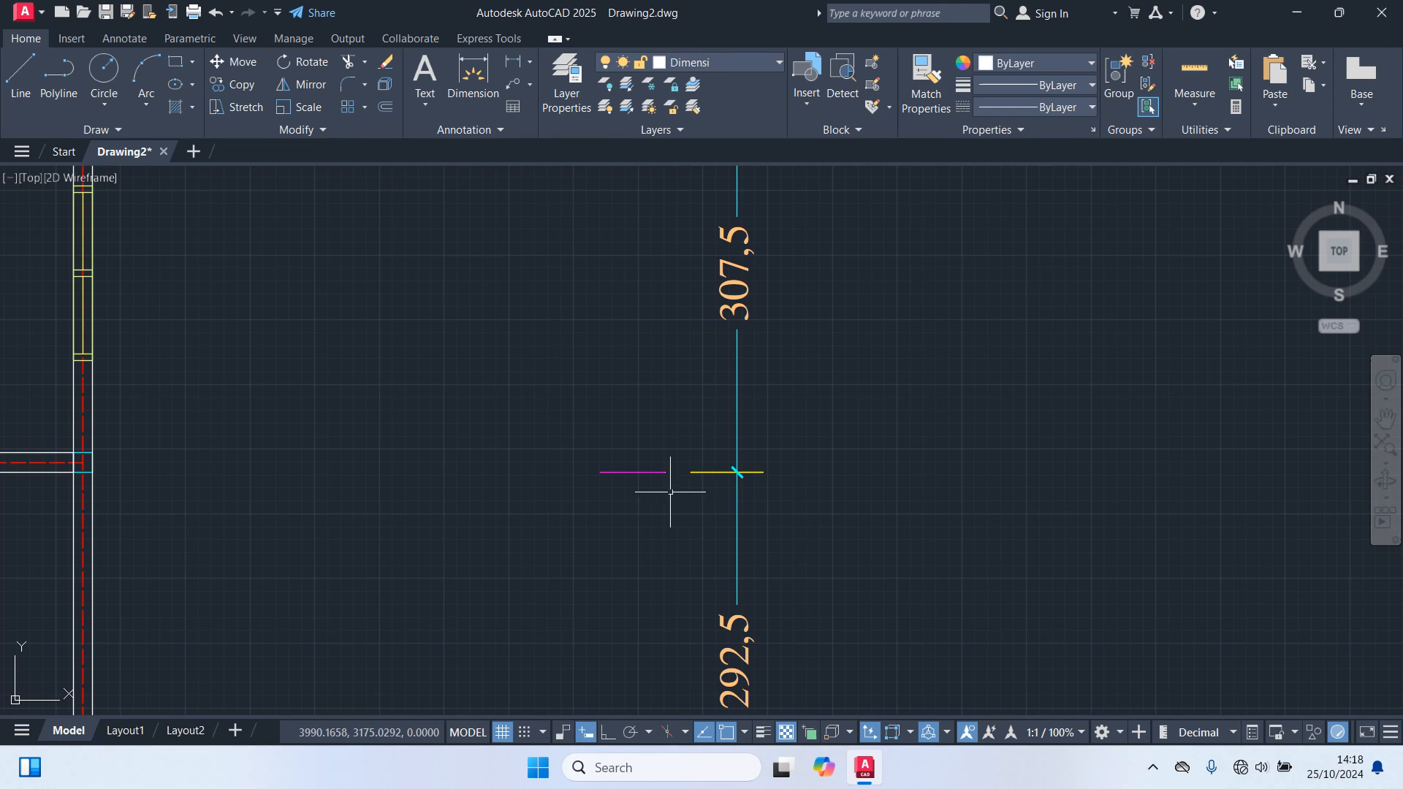
scroll(592, 509, "down", 2)
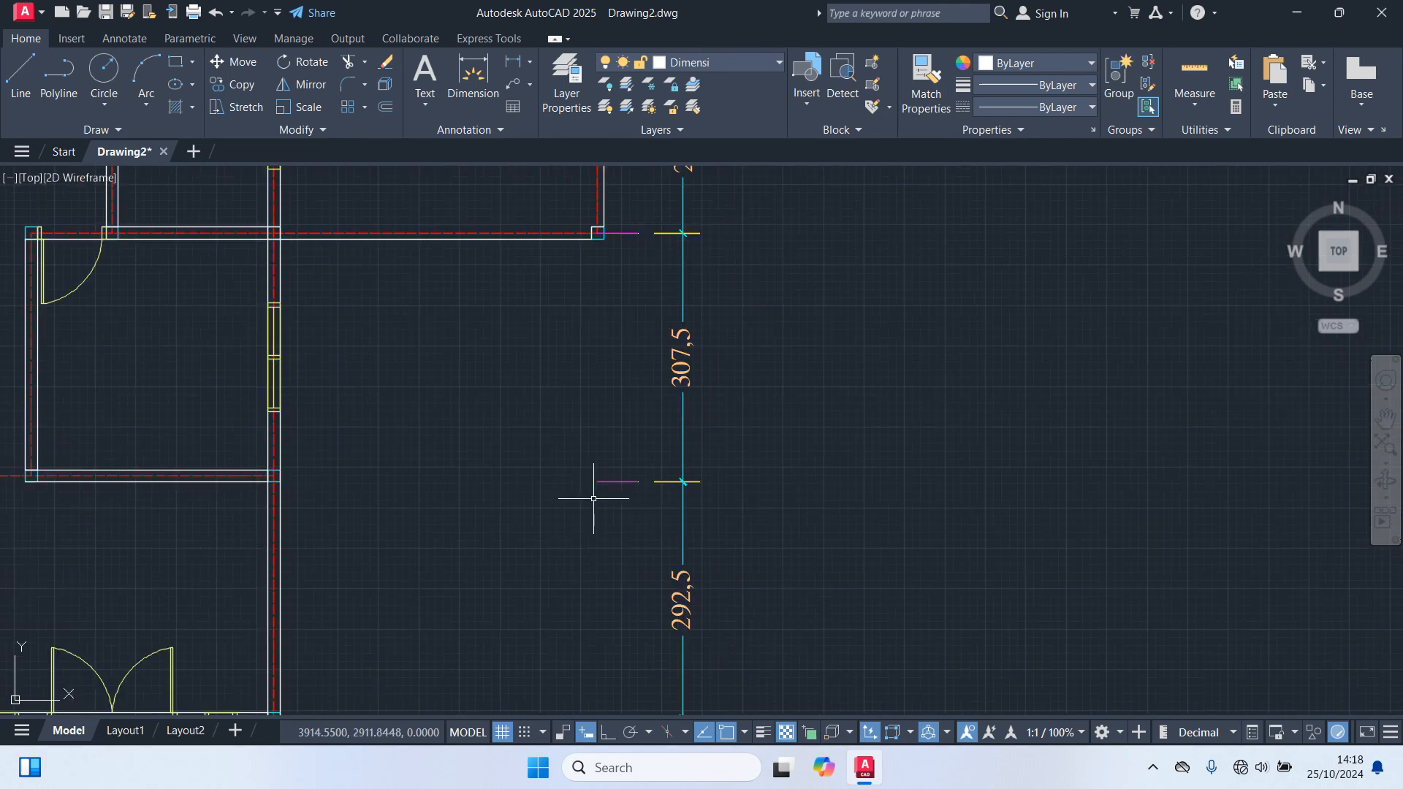
type("l")
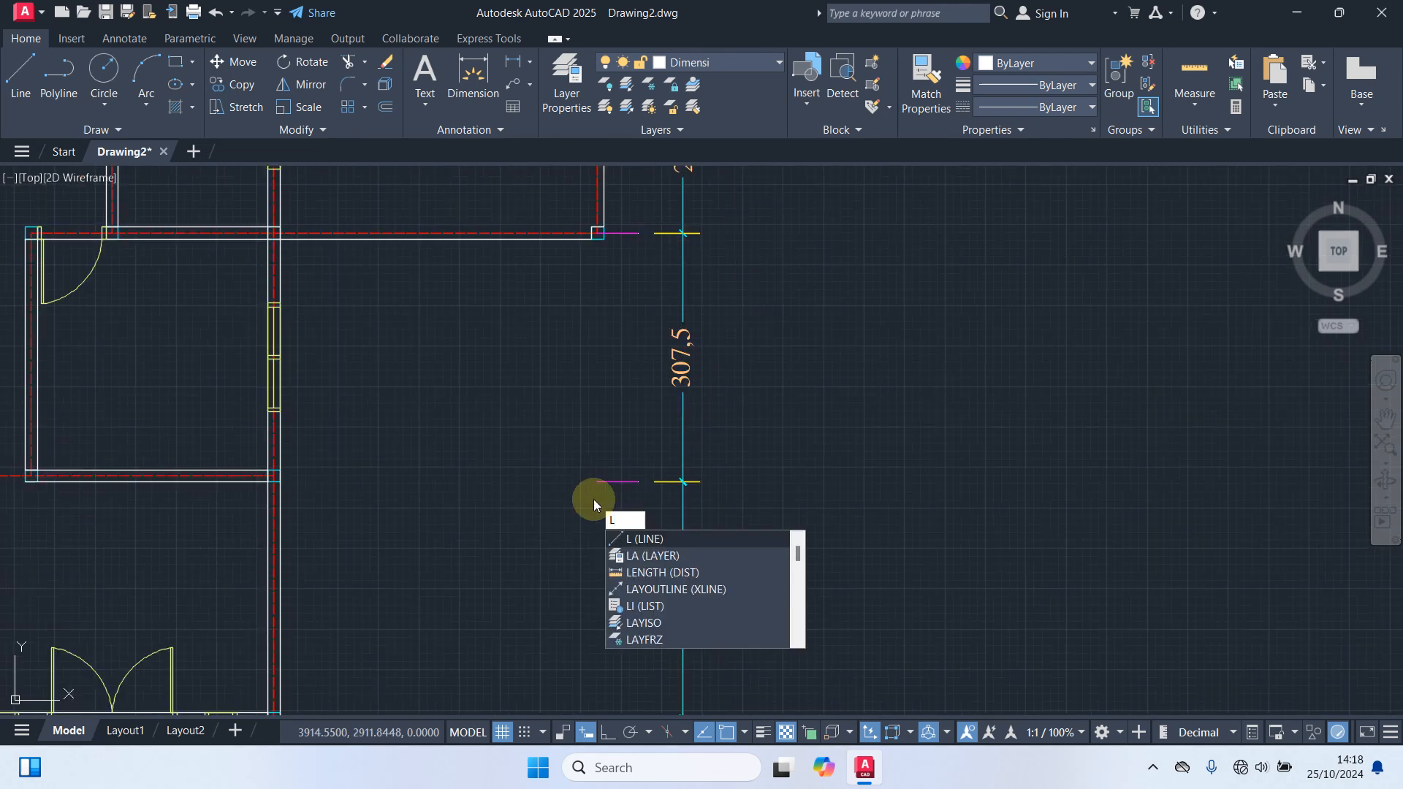
key("Return")
scroll(302, 487, "up", 2)
scroll(302, 488, "up", 2)
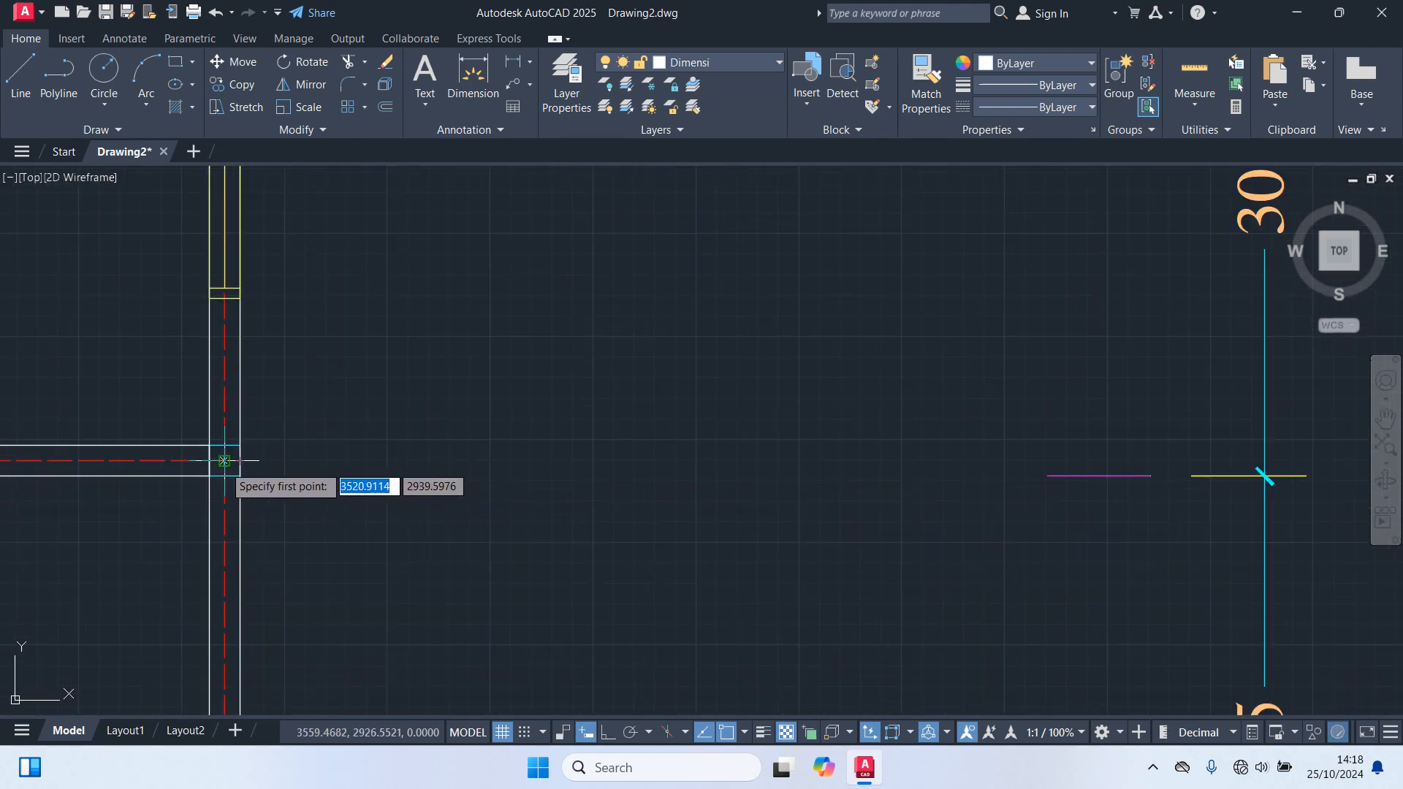
left_click(223, 460)
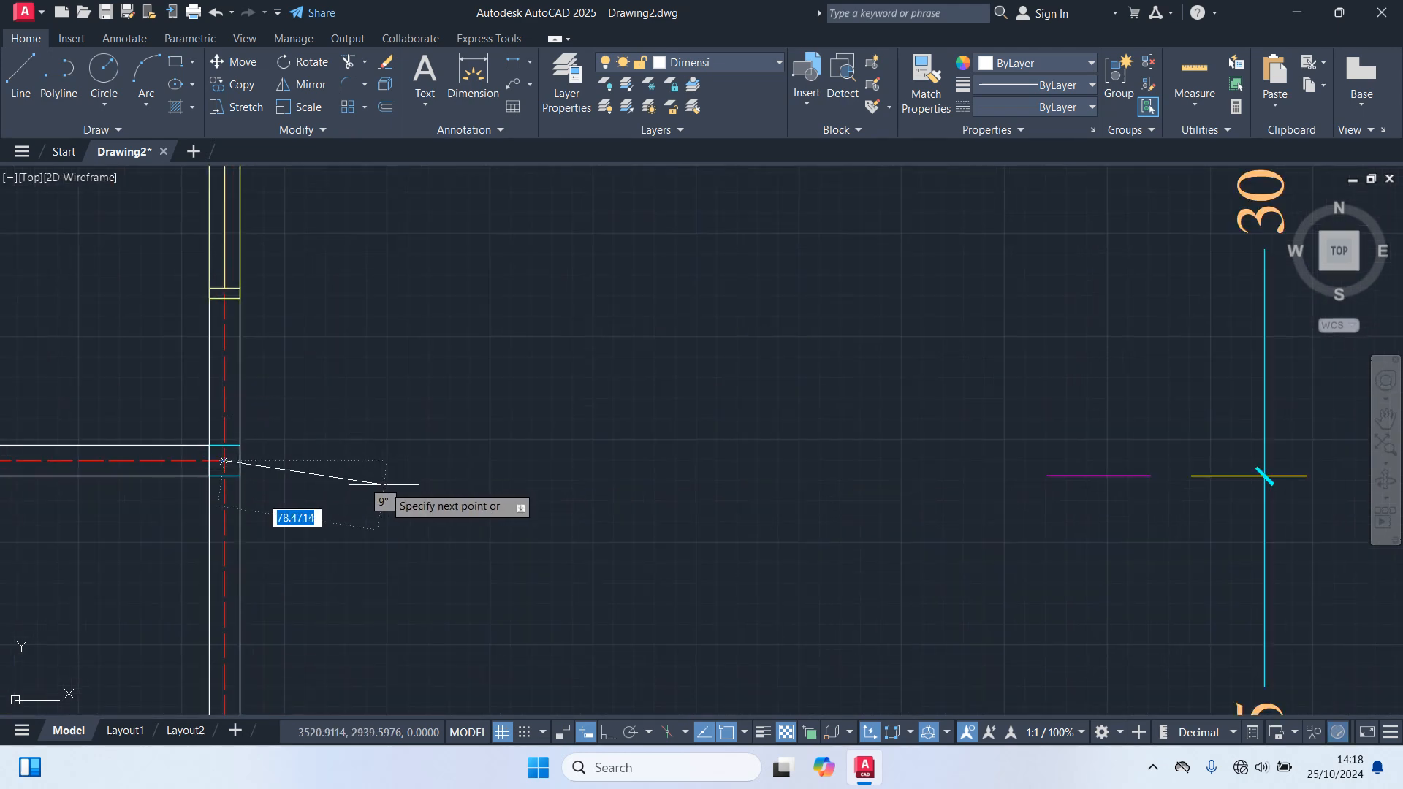
middle_click_drag(1326, 394, 770, 398)
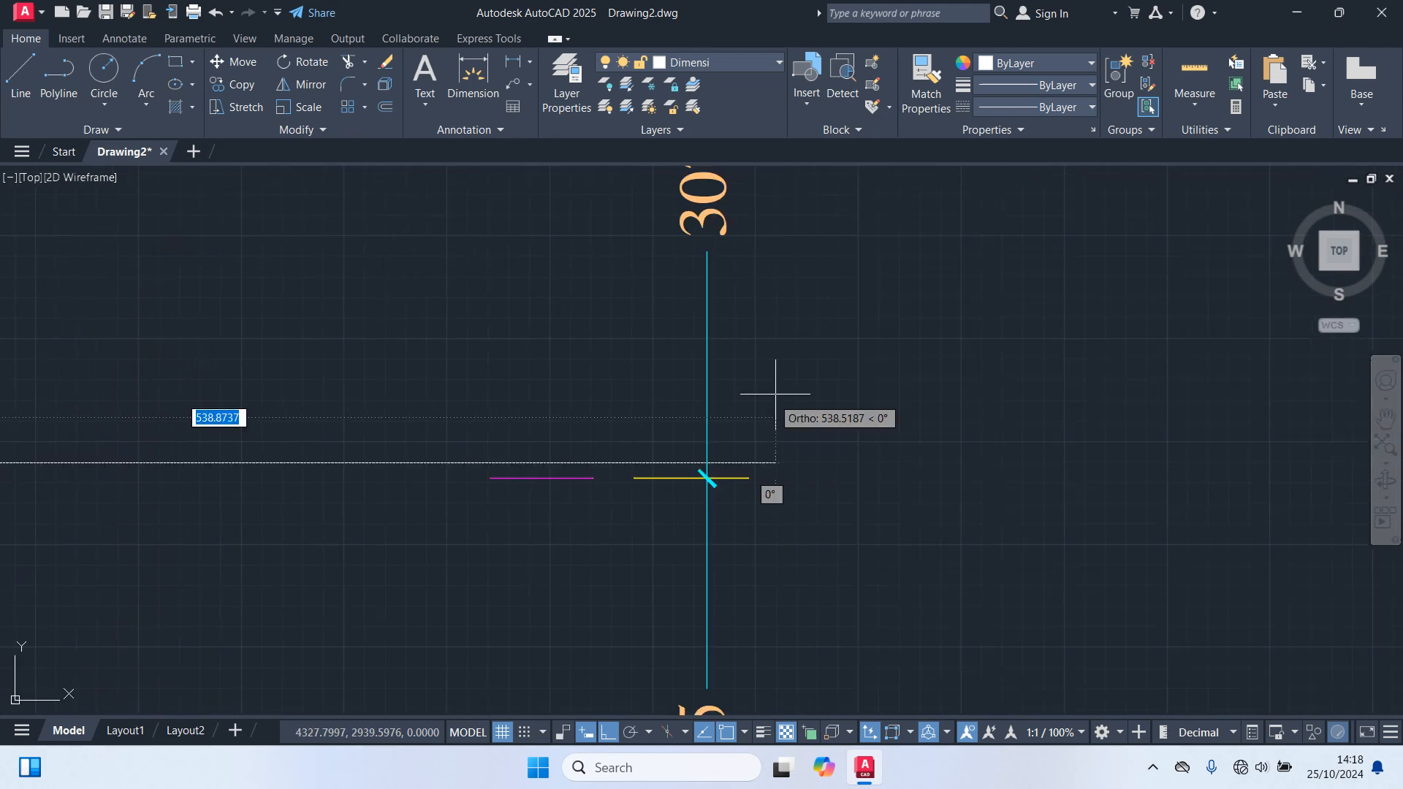
scroll(1067, 458, "down", 5)
key("Escape")
middle_click_drag(935, 535, 826, 451)
scroll(826, 452, "up", 2)
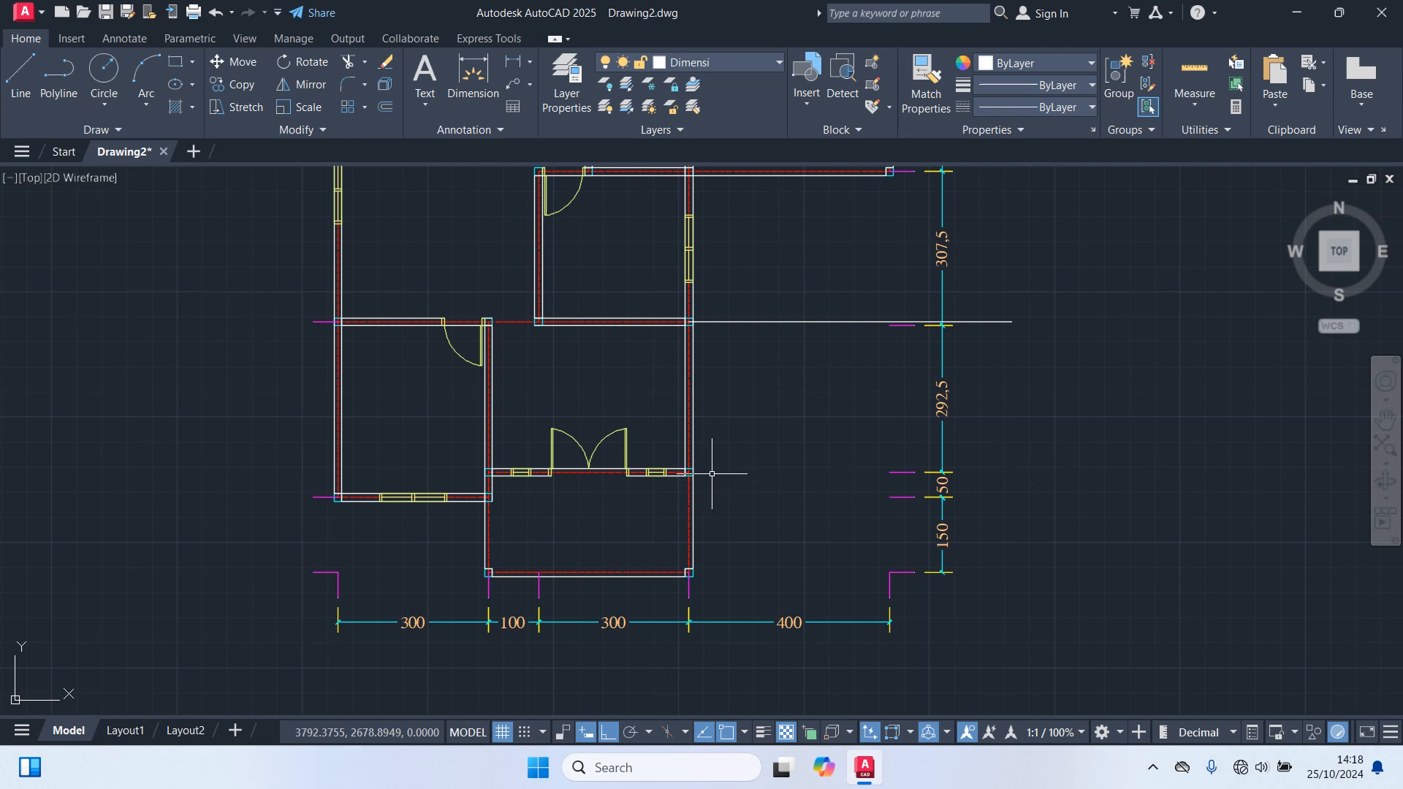
scroll(711, 472, "up", 4)
key("space")
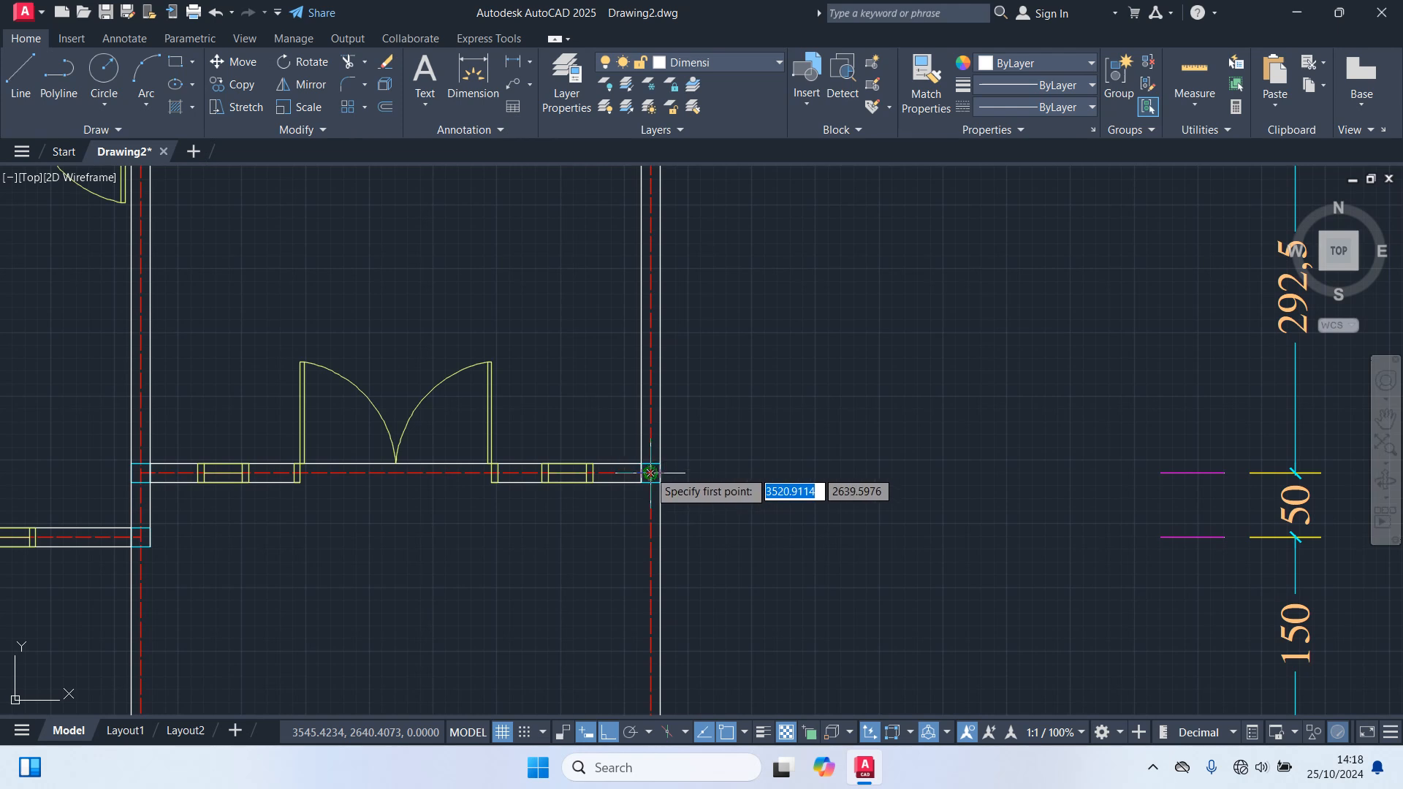
left_click(649, 472)
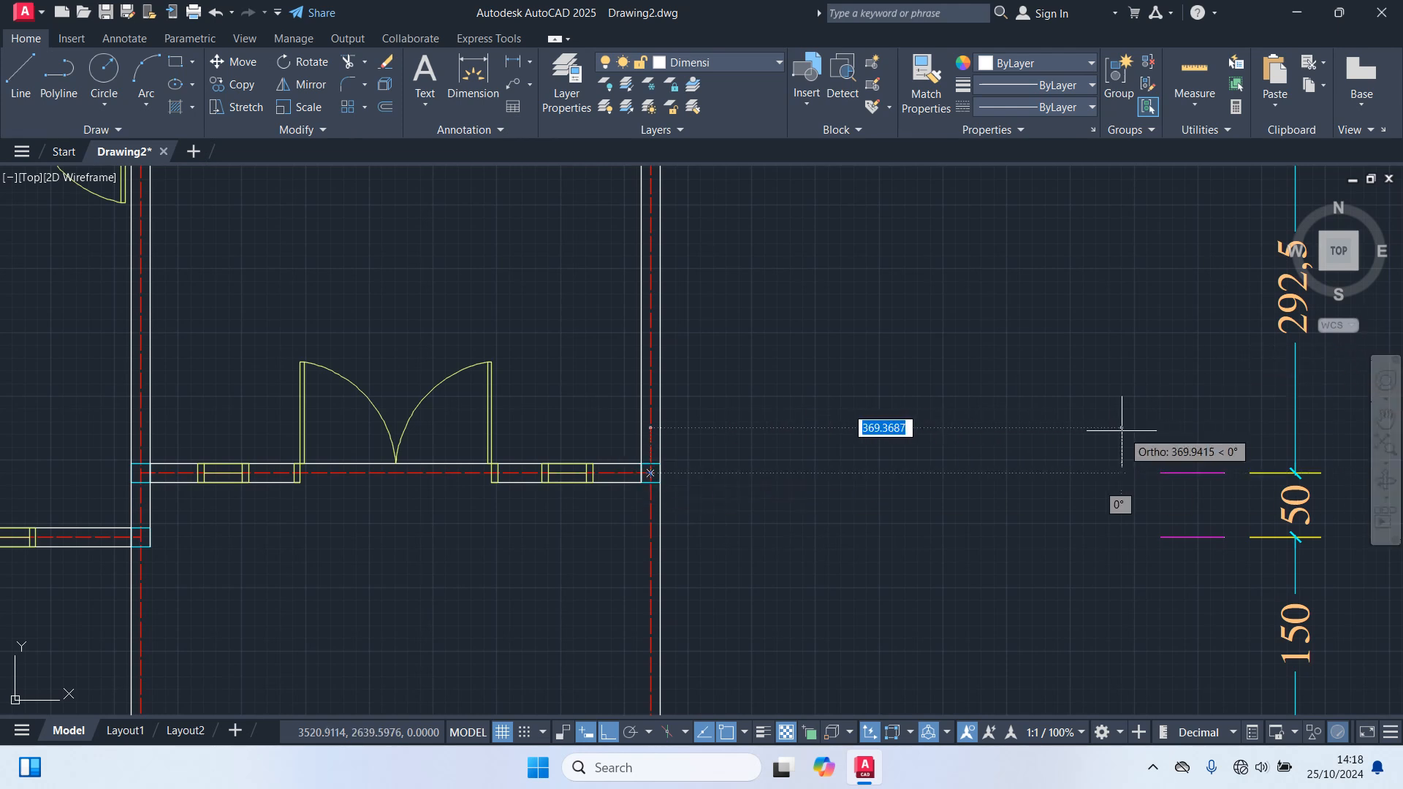
middle_click_drag(1112, 423, 651, 526)
key("Escape")
scroll(974, 442, "down", 2)
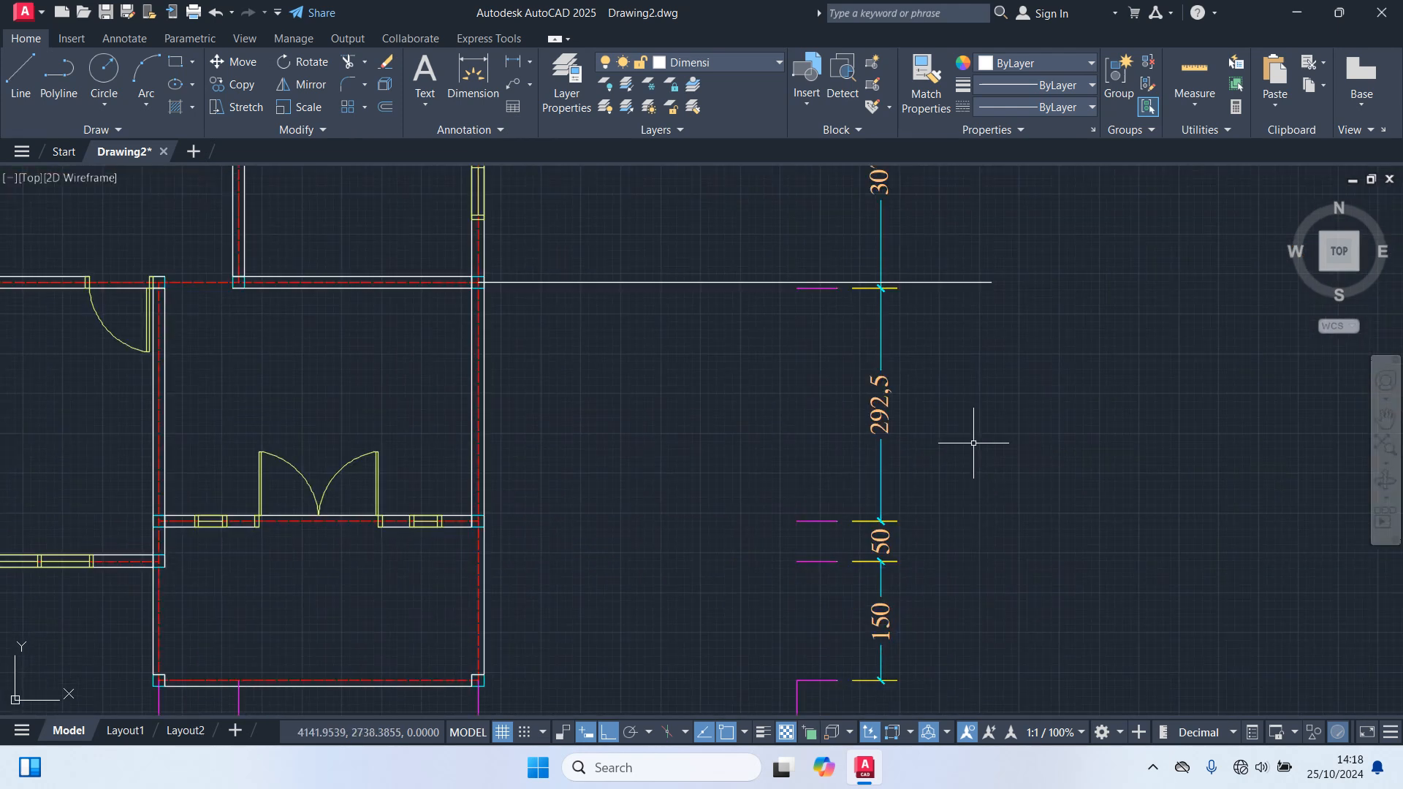
Step: Move the magenta tick between dimensions 307,5 and 292,5 straight up 7.5 from its midpoint onto the helper line
middle_click_drag(922, 333, 942, 519)
scroll(858, 486, "up", 2)
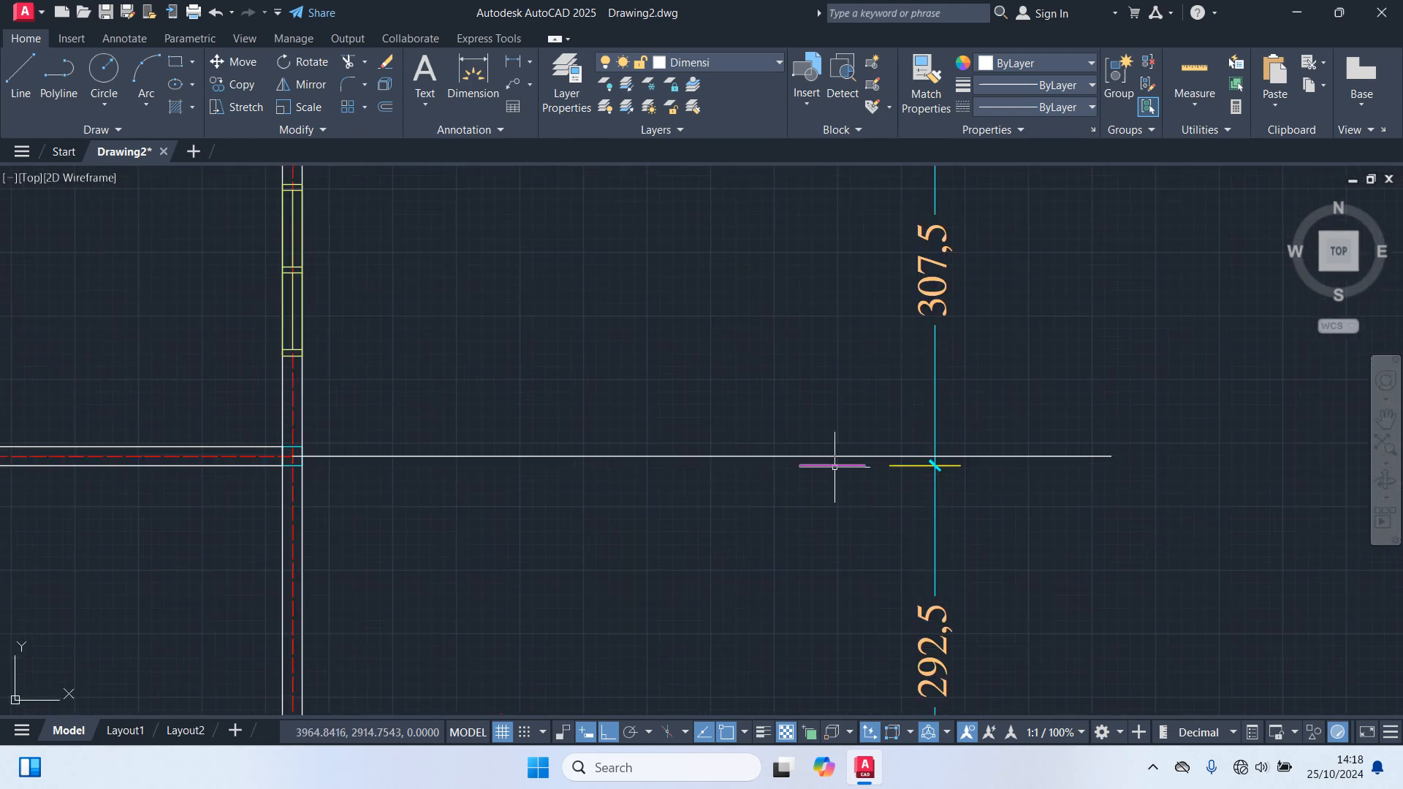
left_click(834, 466)
scroll(816, 502, "up", 3)
type("m")
key("Return")
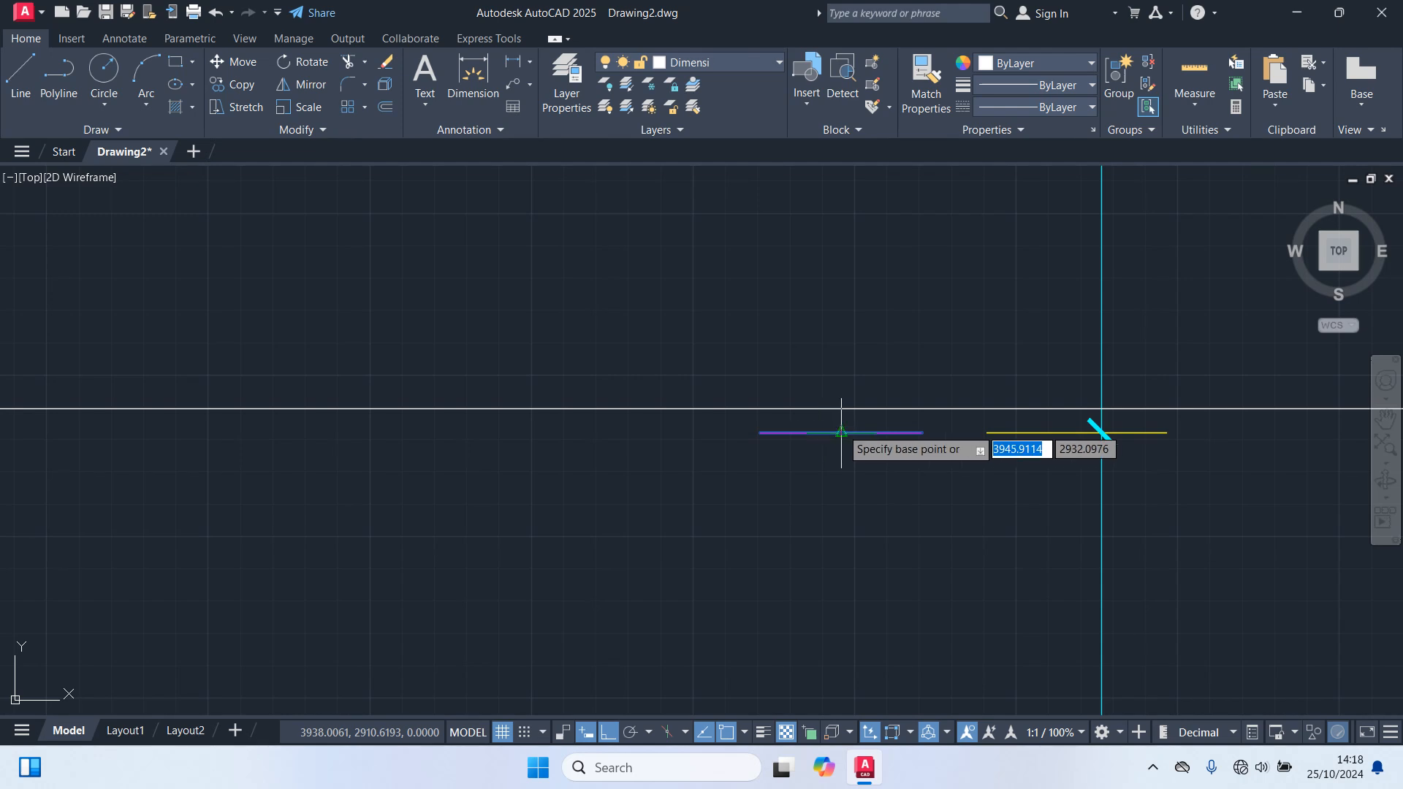
left_click(841, 431)
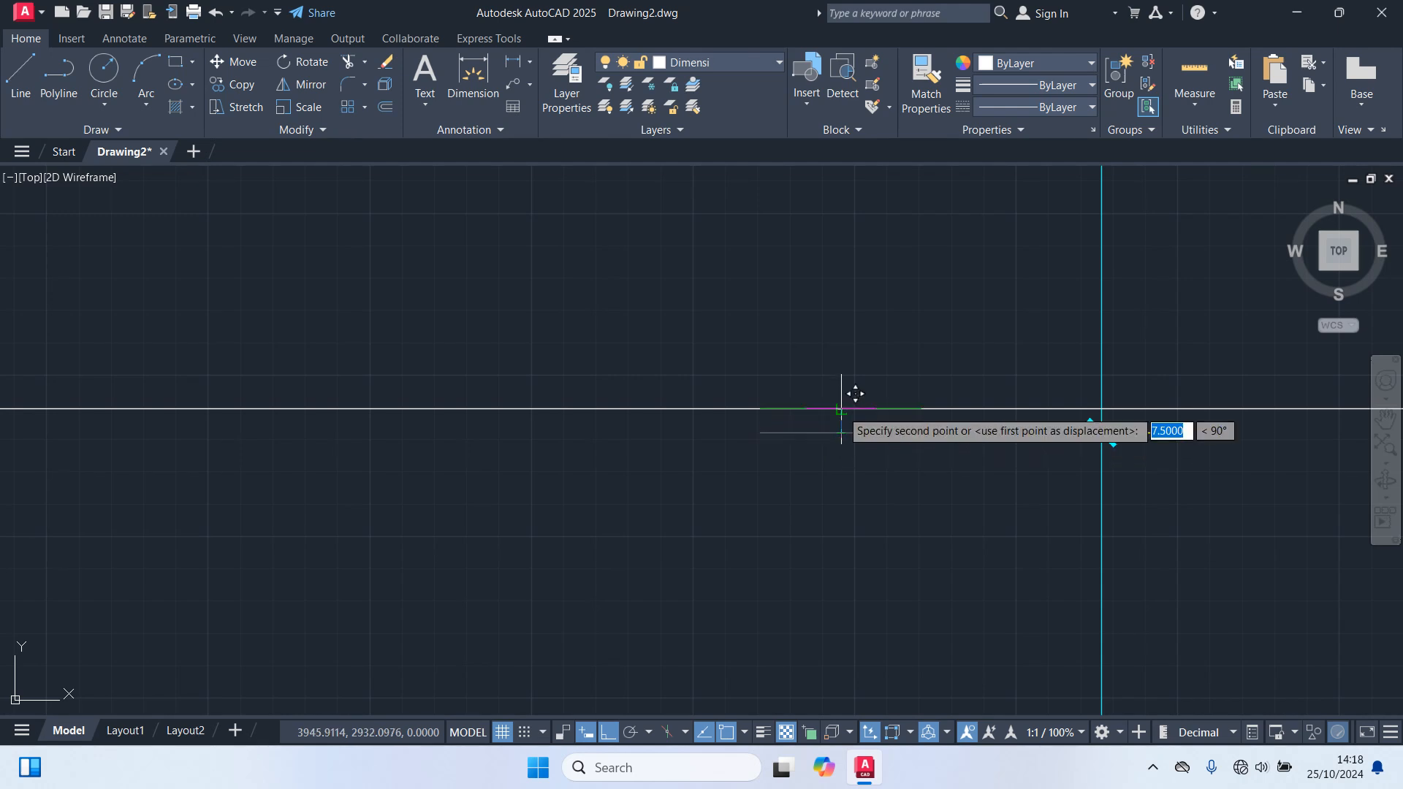
left_click(841, 408)
Step: Delete the horizontal helper line running through the moved magenta tick
scroll(852, 444, "down", 4)
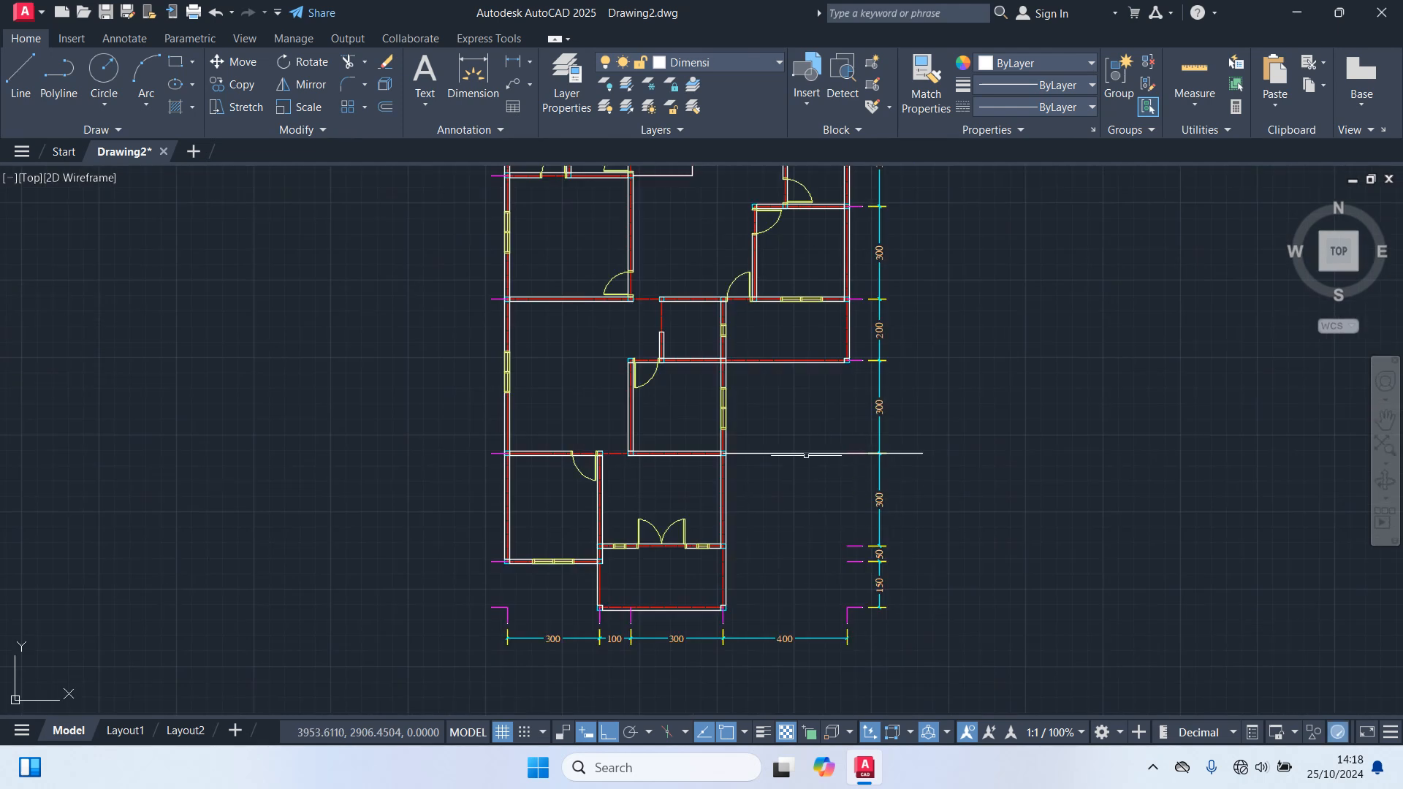
scroll(815, 454, "up", 4)
left_click(840, 418)
key("Escape")
scroll(797, 396, "down", 4)
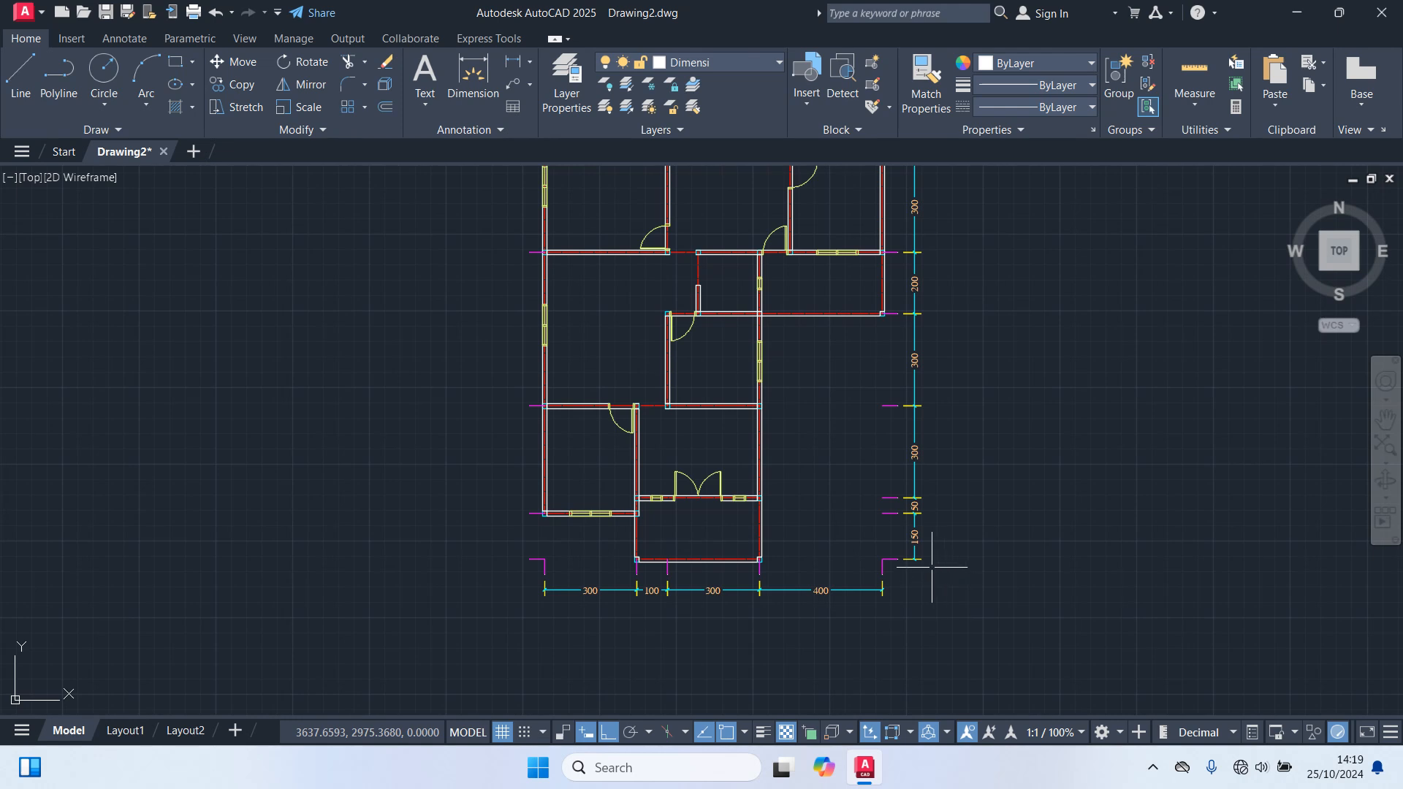
Step: Recheck the east-side dimension column against the magenta ticks, from the double-door wall up to the north wall
scroll(904, 470, "up", 2)
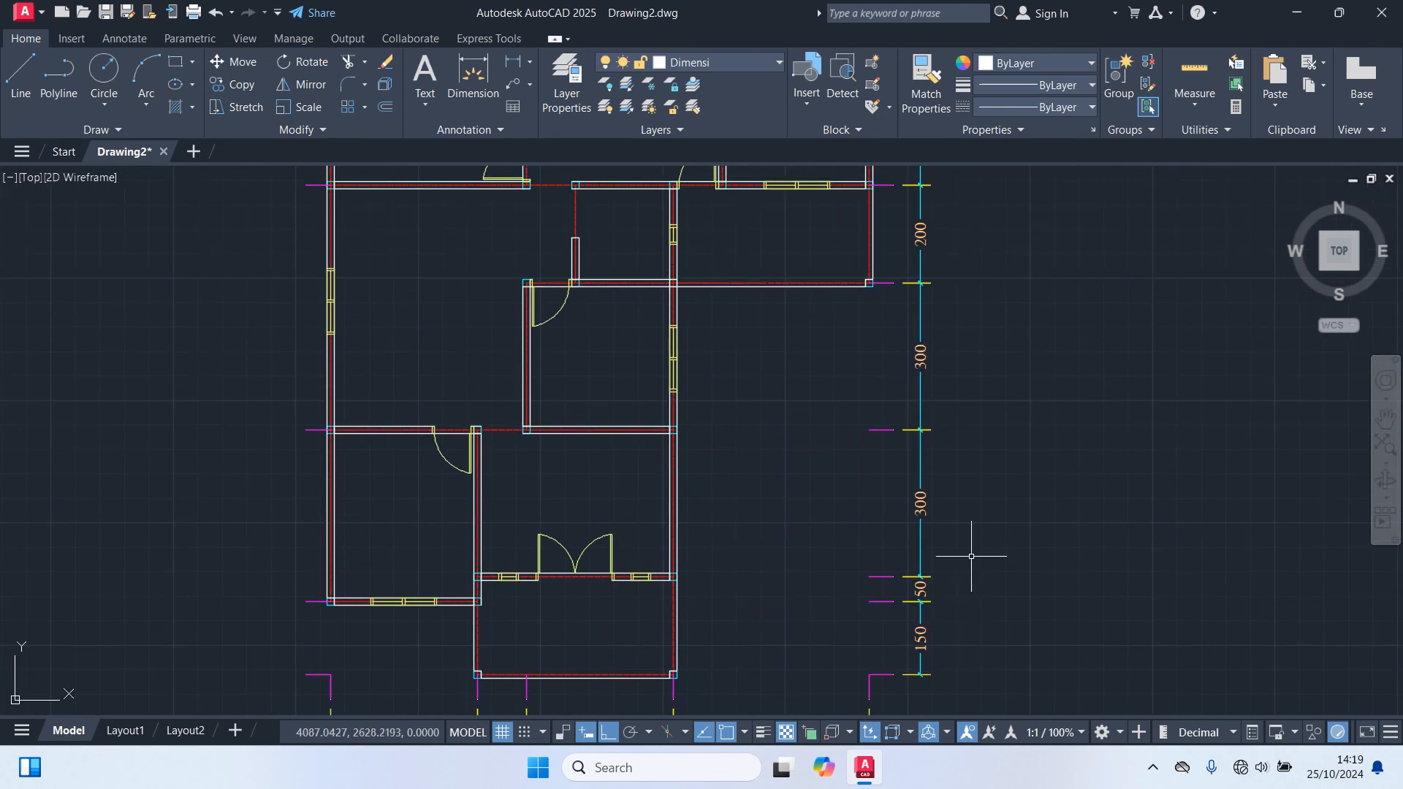
scroll(957, 468, "up", 2)
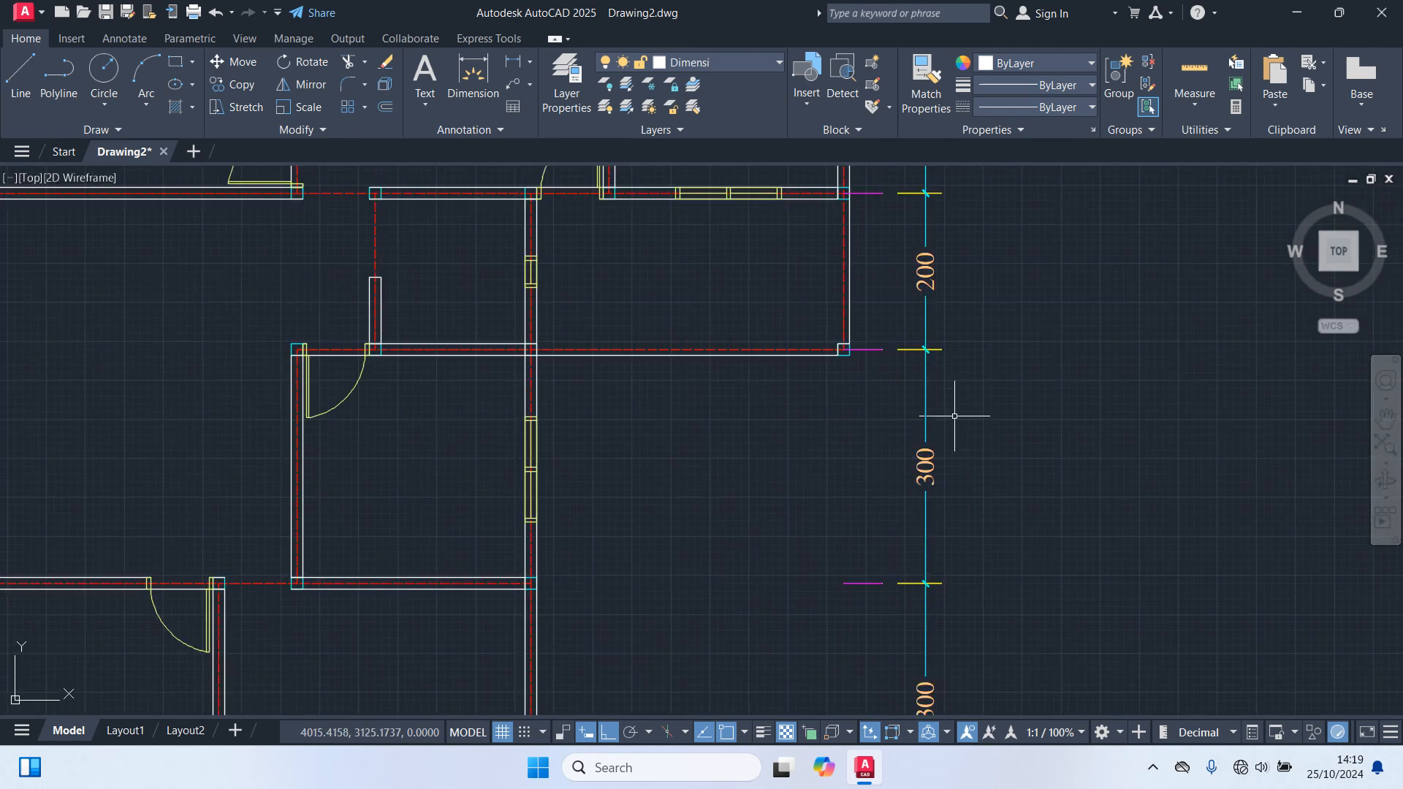
middle_click_drag(954, 416, 956, 604)
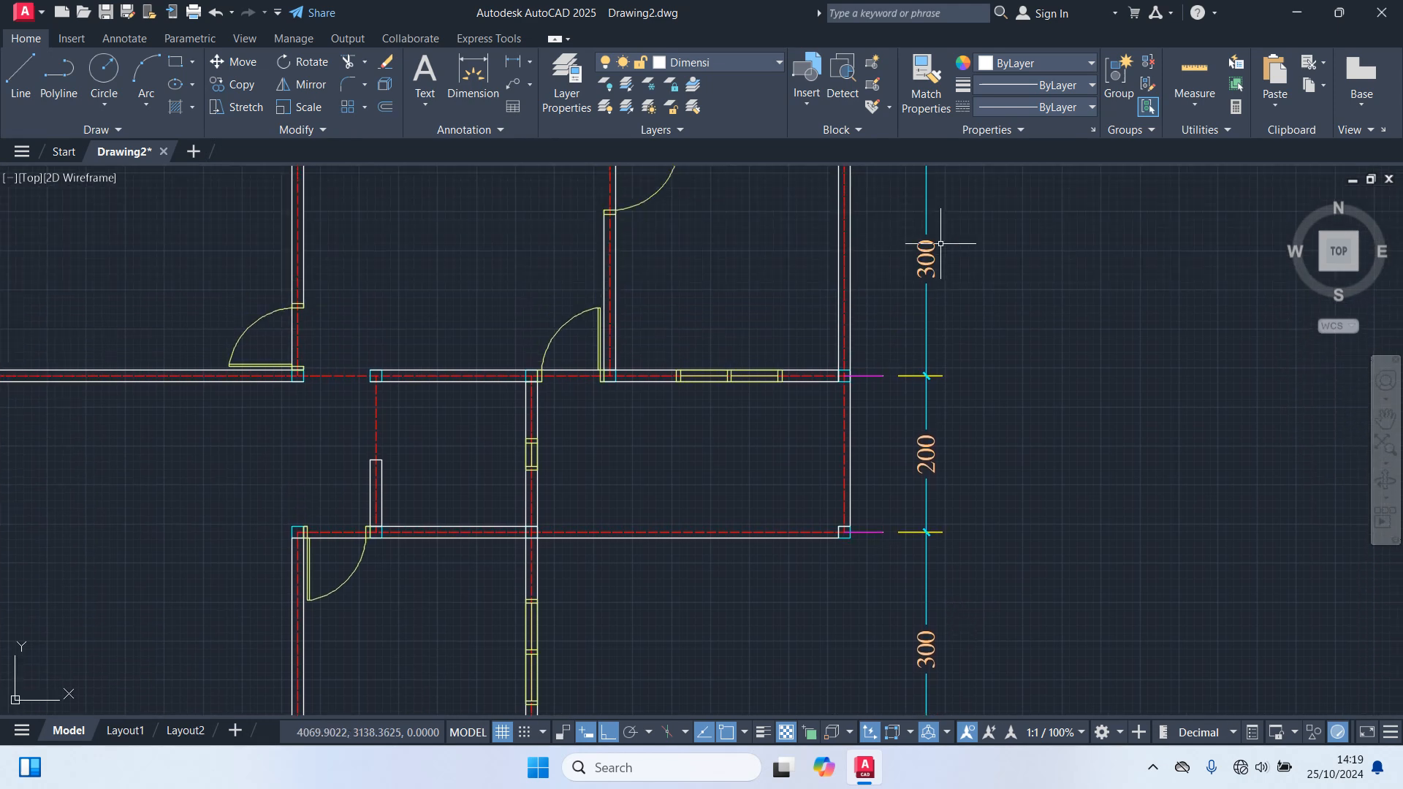
middle_click_drag(945, 266, 930, 634)
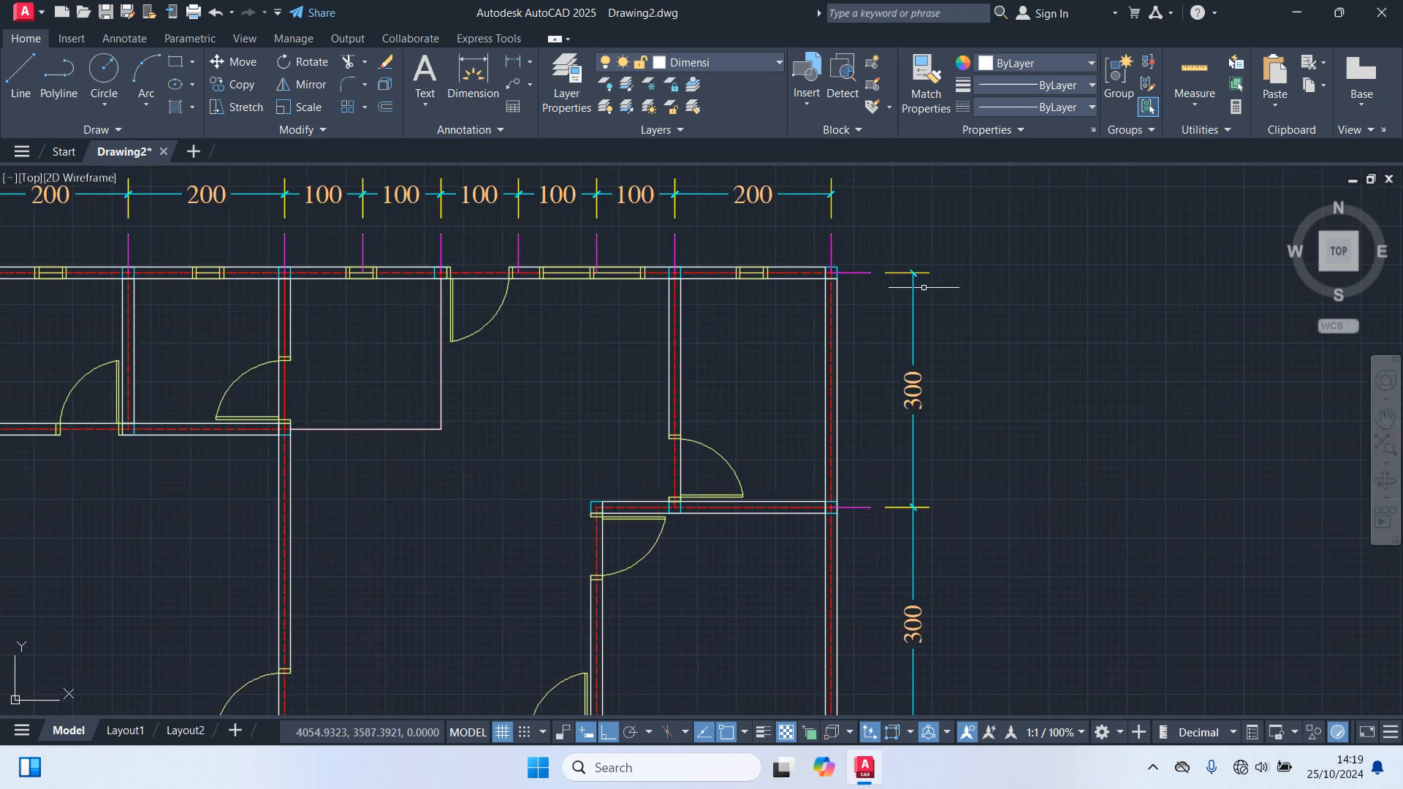
scroll(930, 300, "down", 4)
middle_click_drag(497, 469, 546, 366)
scroll(488, 408, "down", 2)
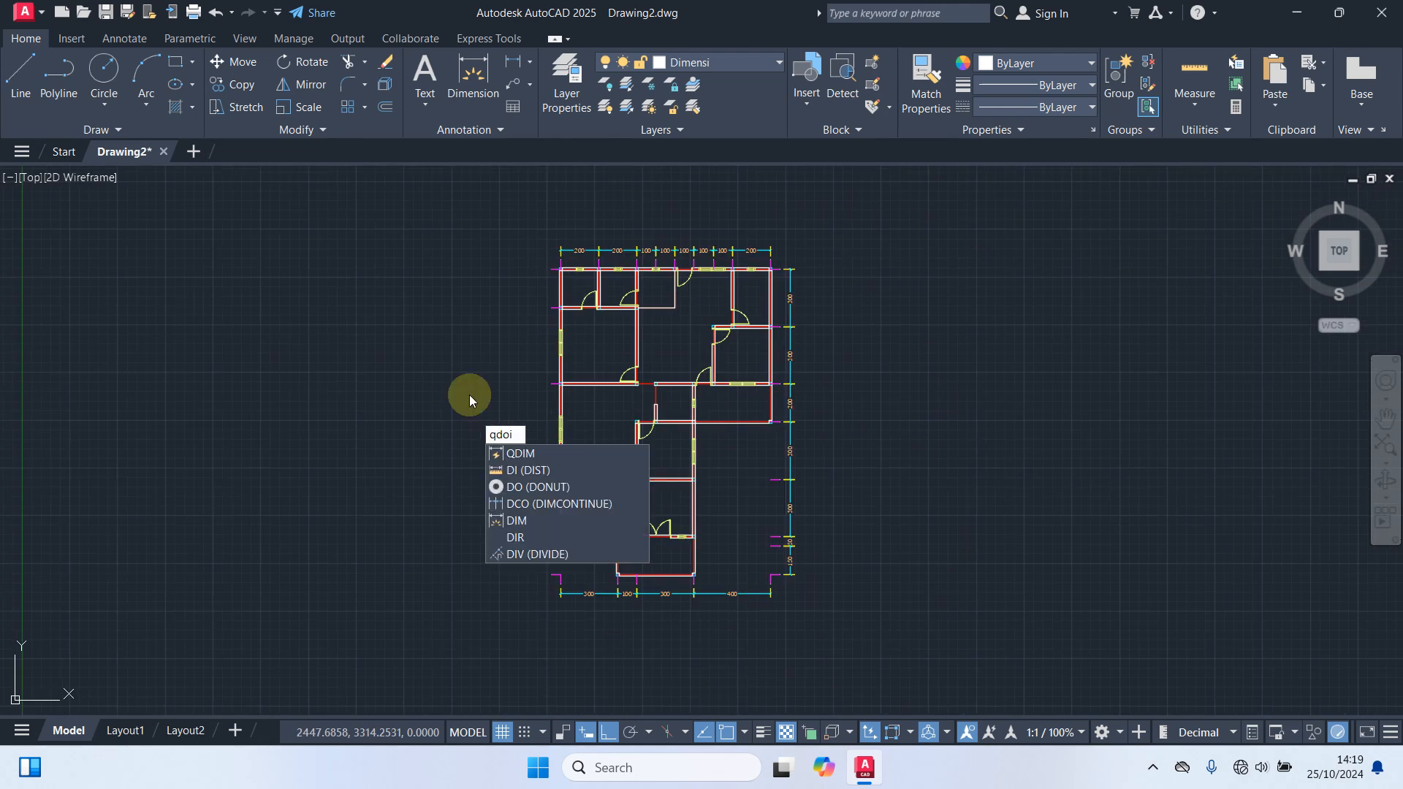
Step: Quick-dimension all the horizontal magenta ticks along the plan's west side, placing the dimension column just outside them
key("BackSpace")
key("BackSpace")
type("IM")
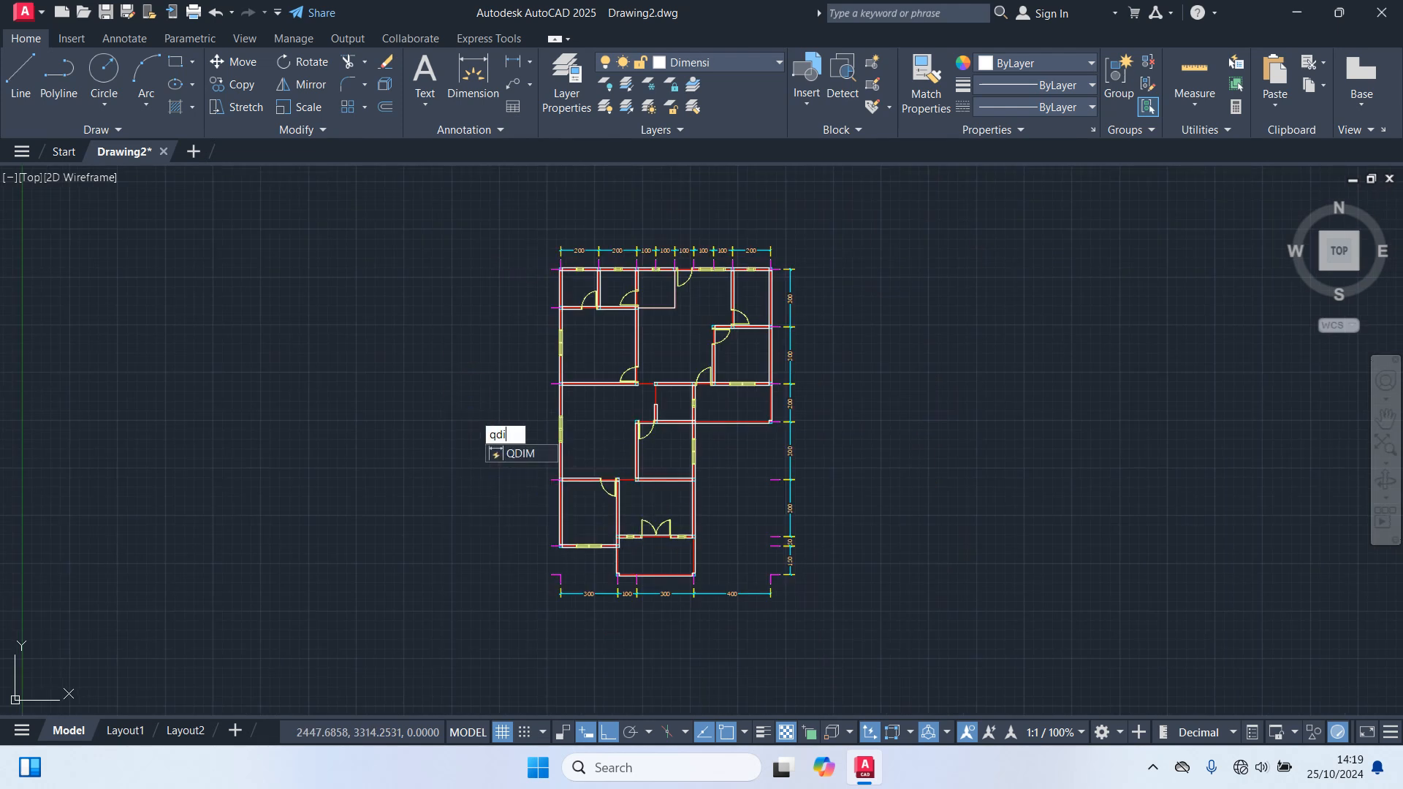
key("Return")
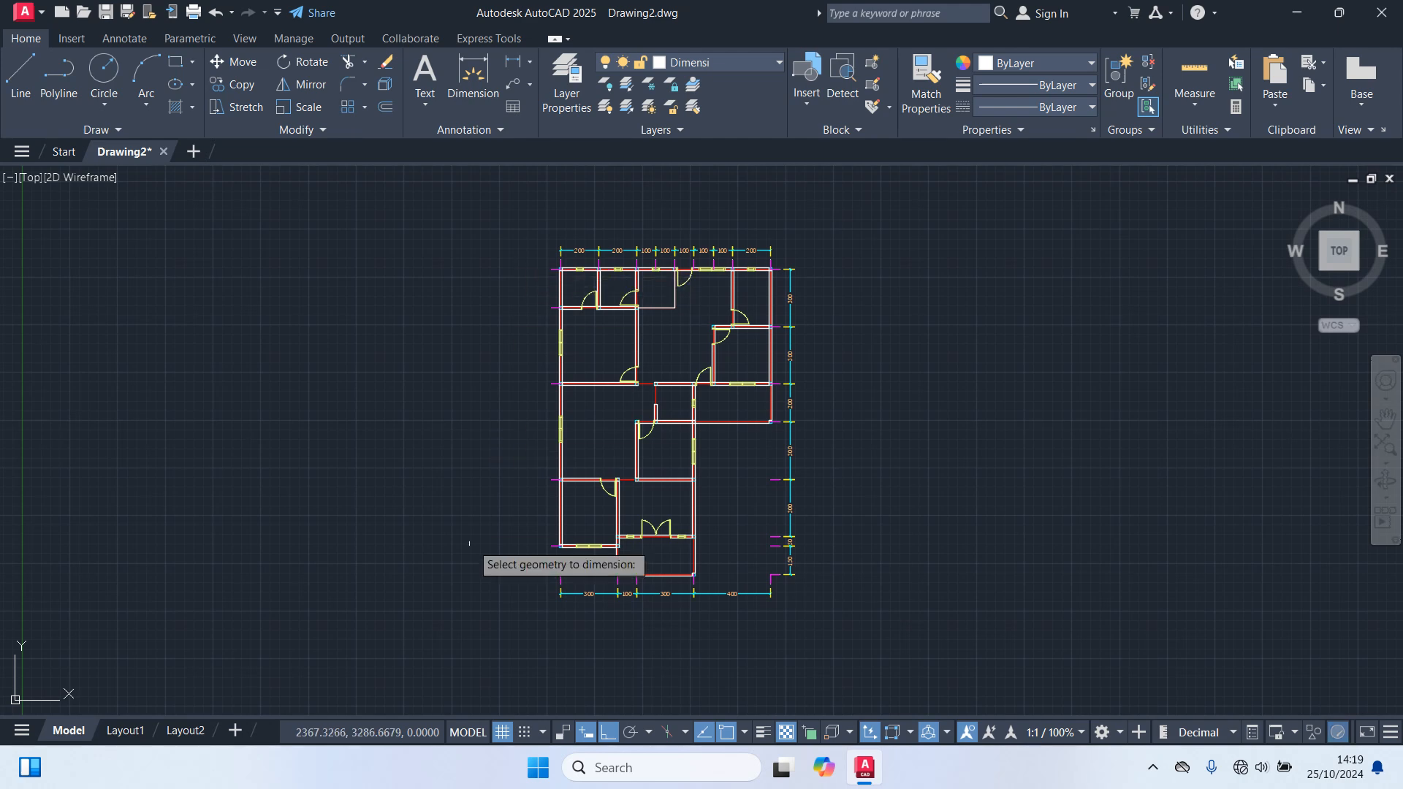
scroll(491, 571, "up", 6)
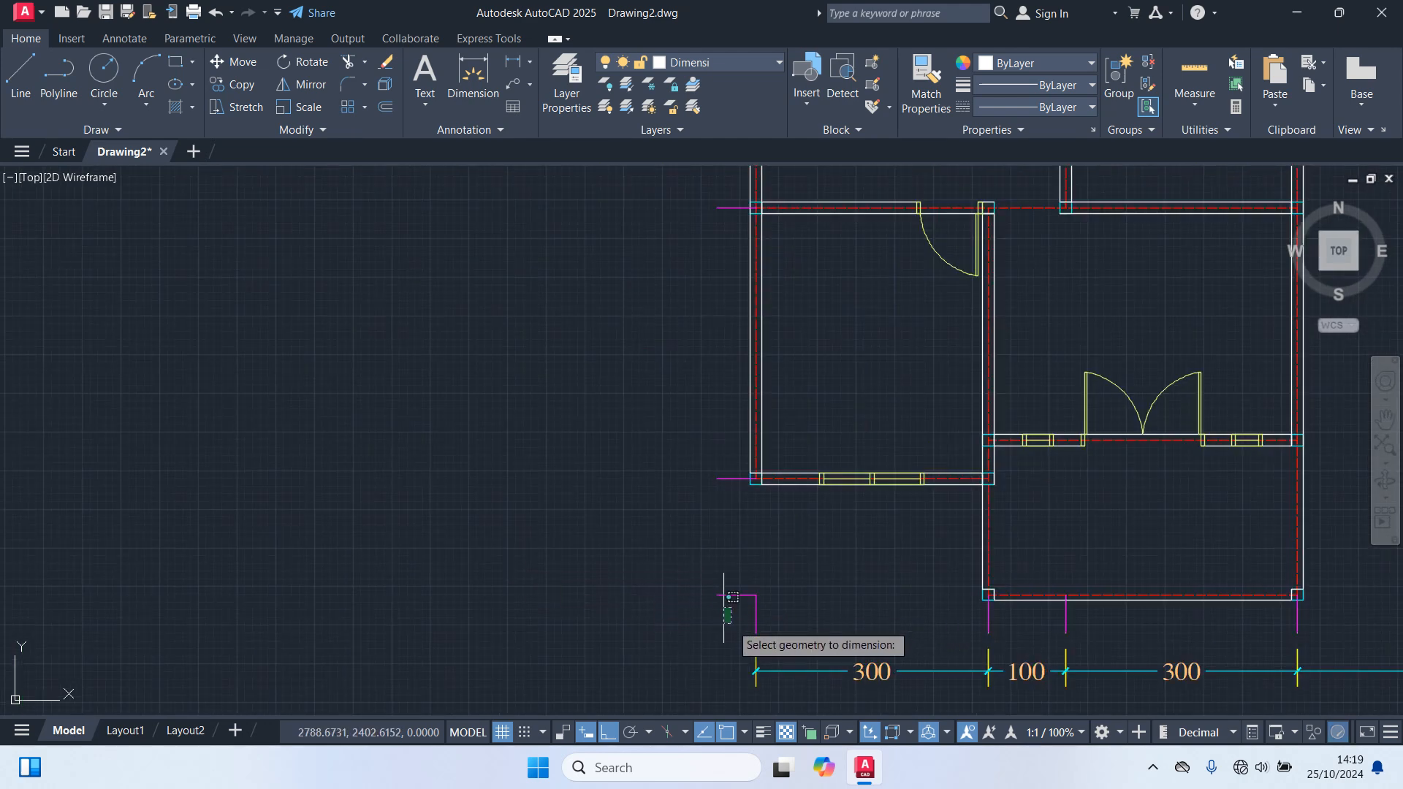
left_click(737, 610)
scroll(600, 263, "down", 4)
middle_click_drag(600, 257, 633, 423)
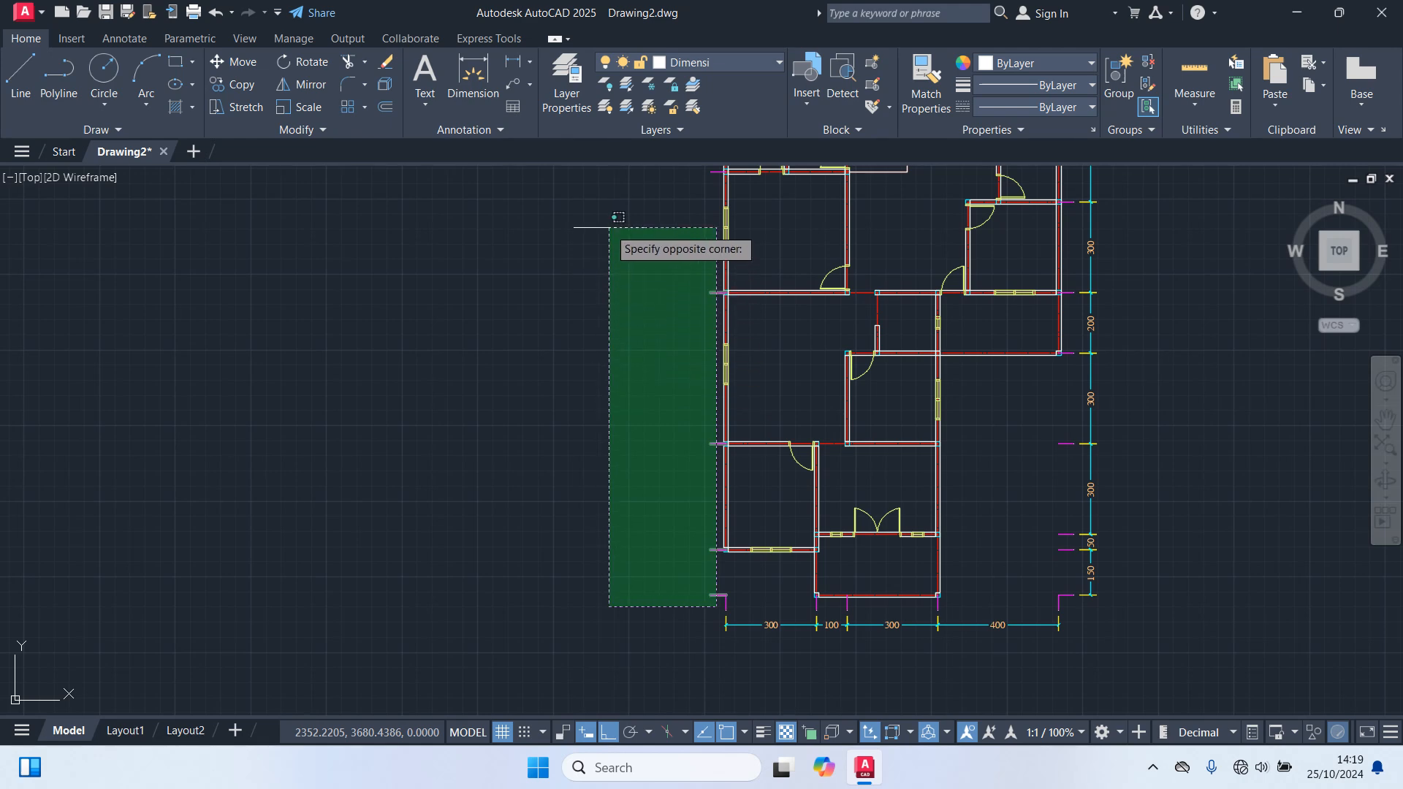
middle_click_drag(611, 214, 642, 314)
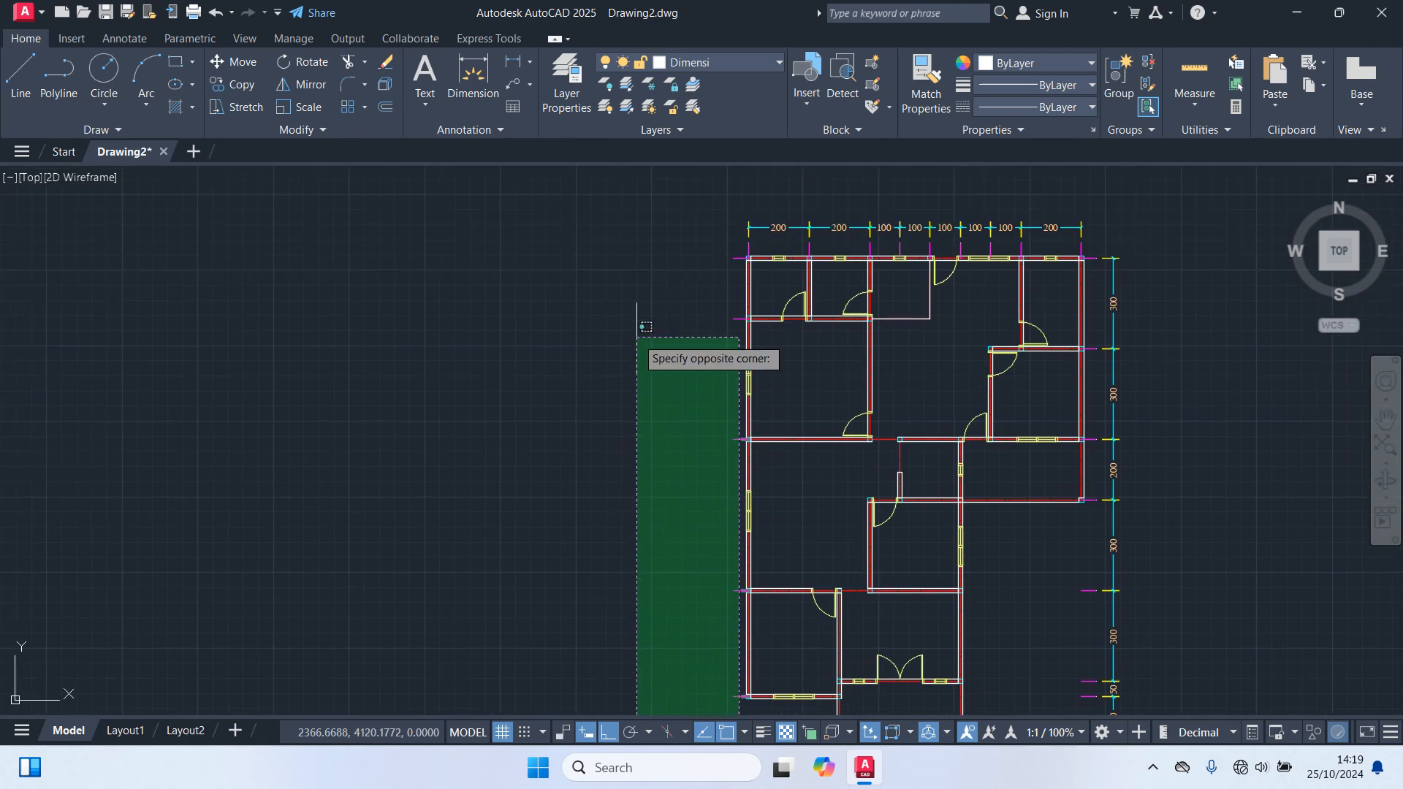
left_click(635, 235)
scroll(622, 298, "down", 2)
middle_click_drag(622, 298, 692, 288)
left_click(688, 292)
scroll(721, 285, "up", 6)
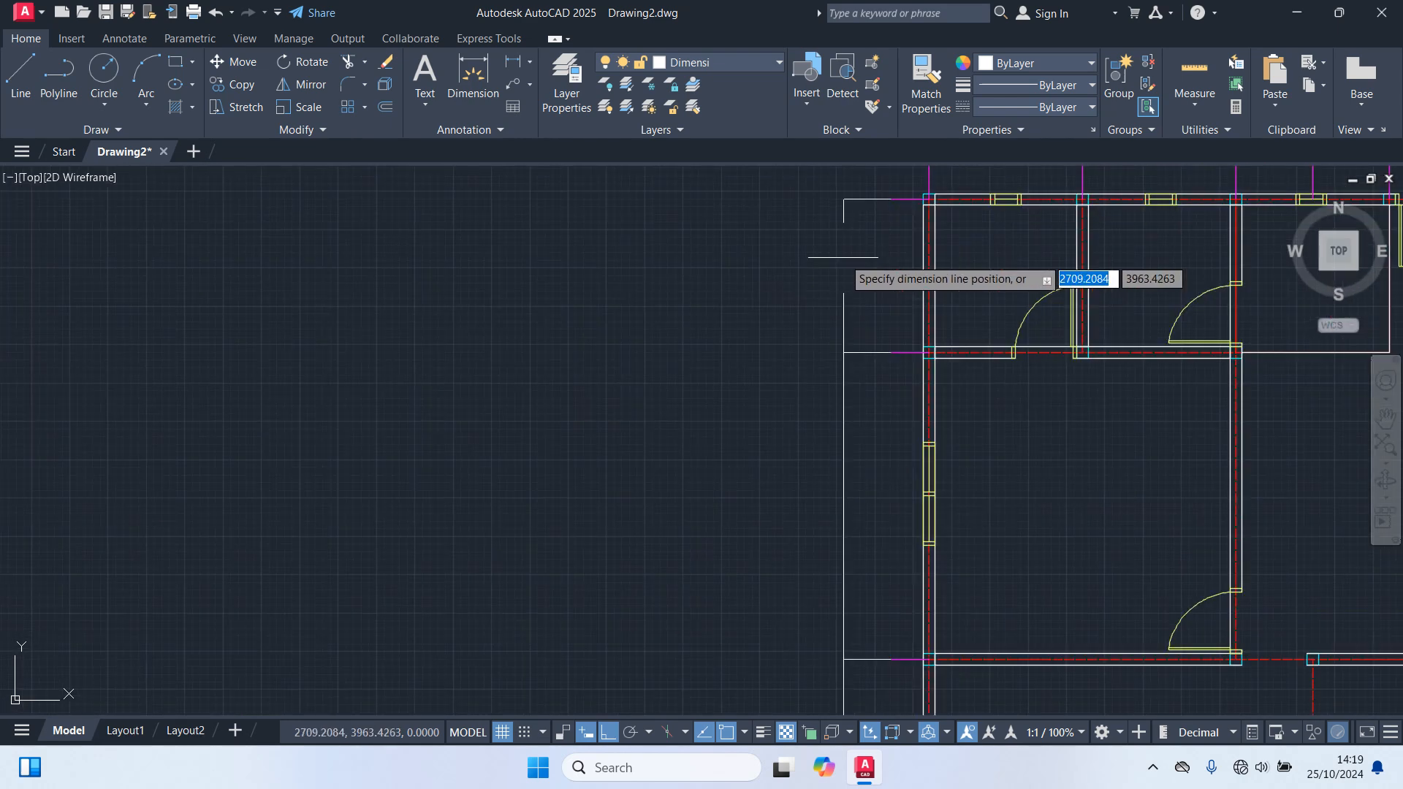
scroll(847, 258, "up", 3)
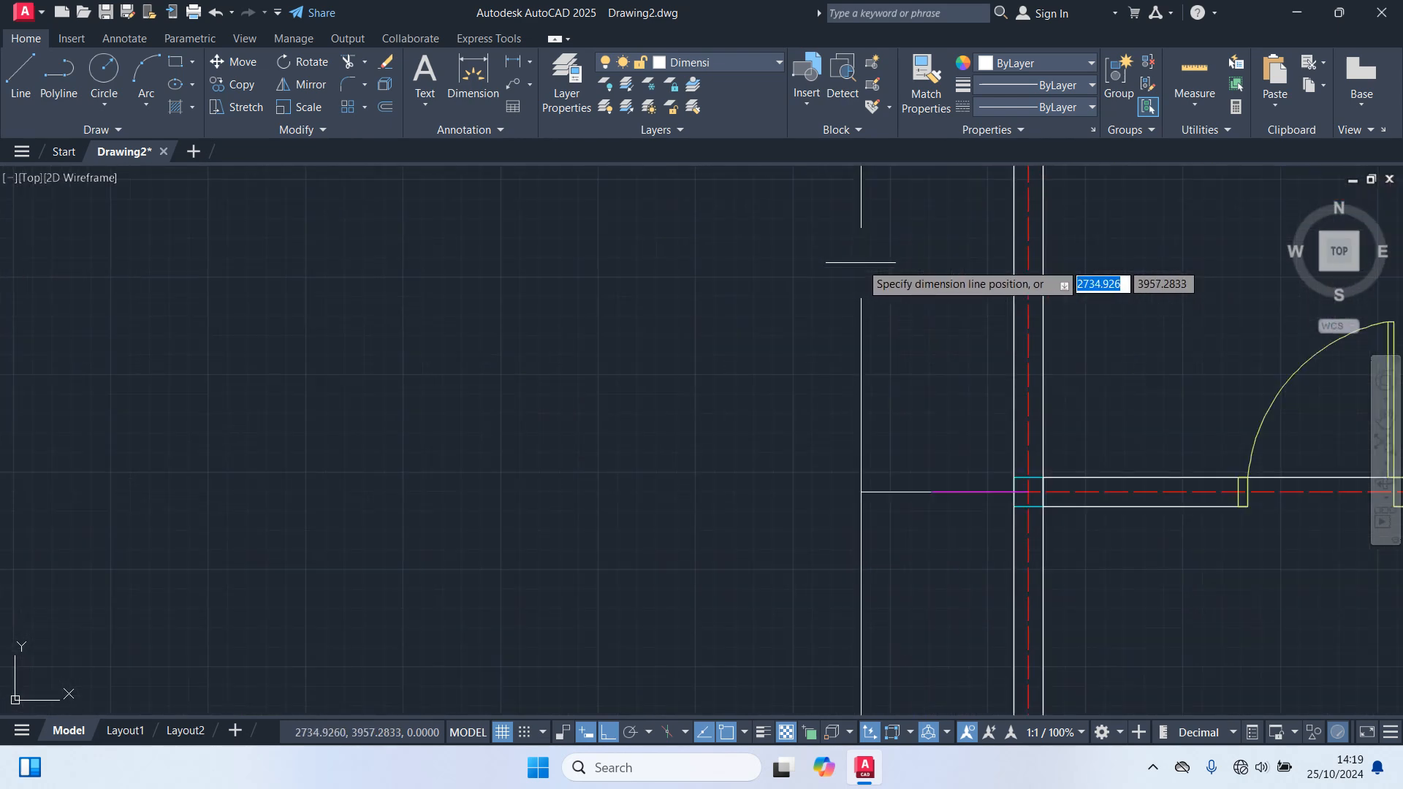
left_click(845, 262)
Step: Examine the west-side dimension column along its full height against the magenta ticks and wall axes
scroll(770, 296, "down", 8)
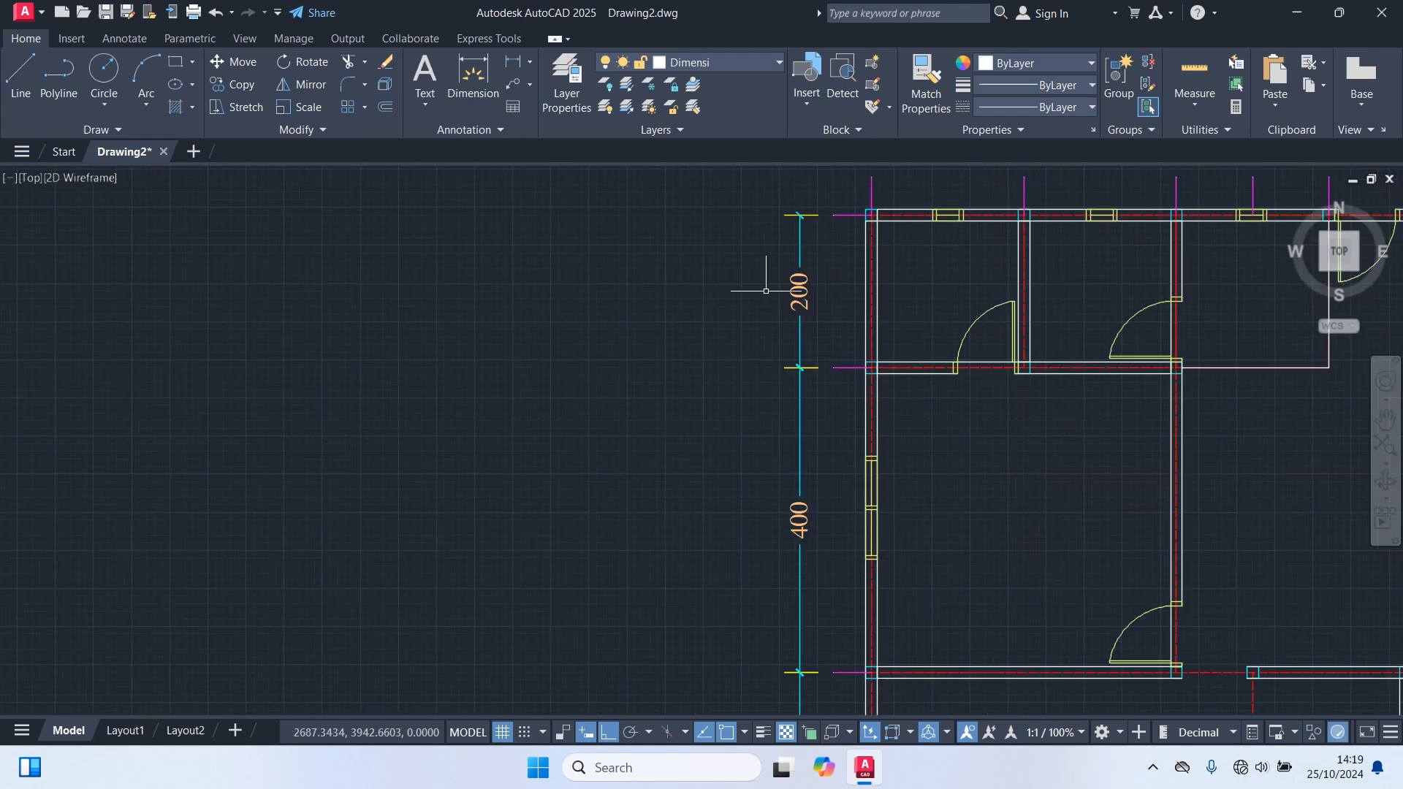
middle_click_drag(699, 509, 689, 253)
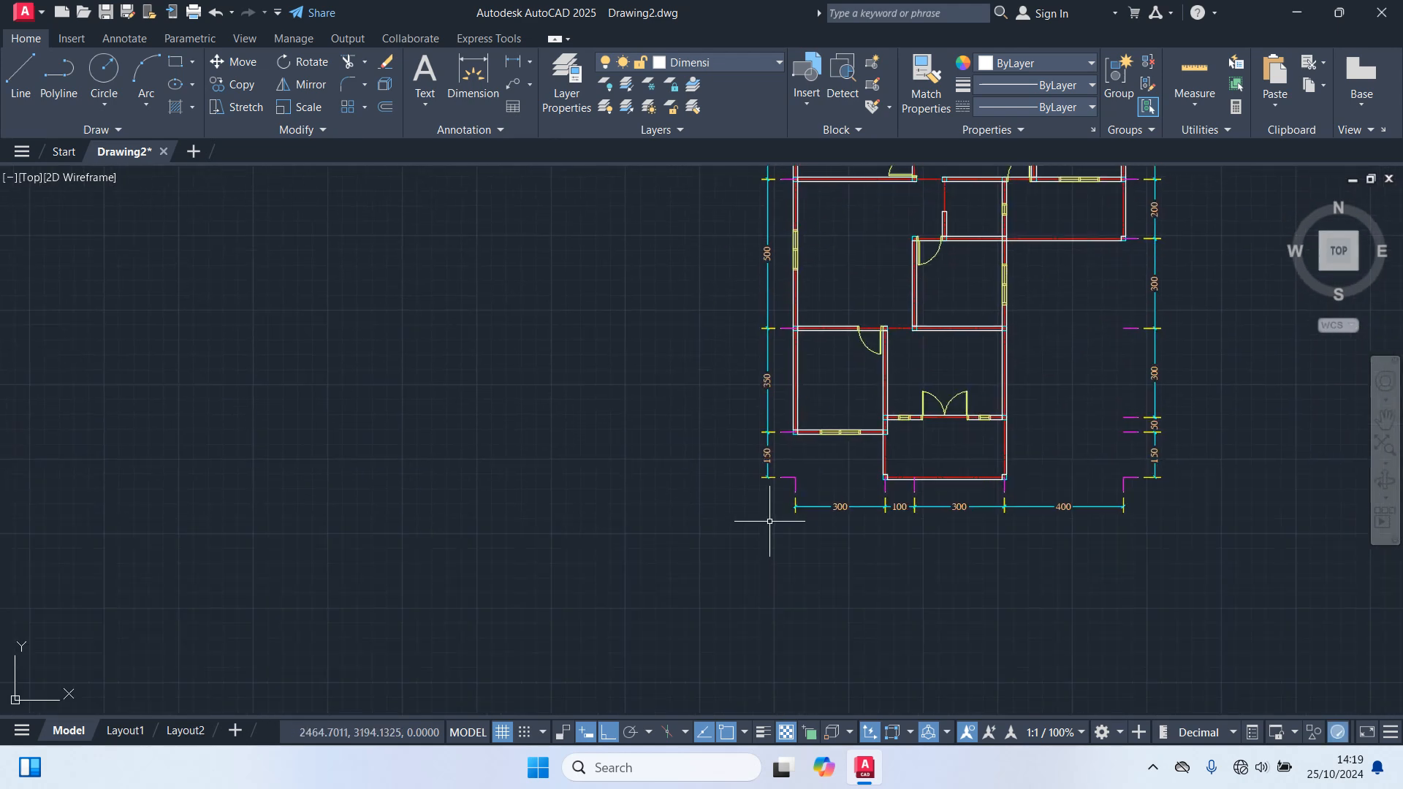
scroll(752, 419, "up", 2)
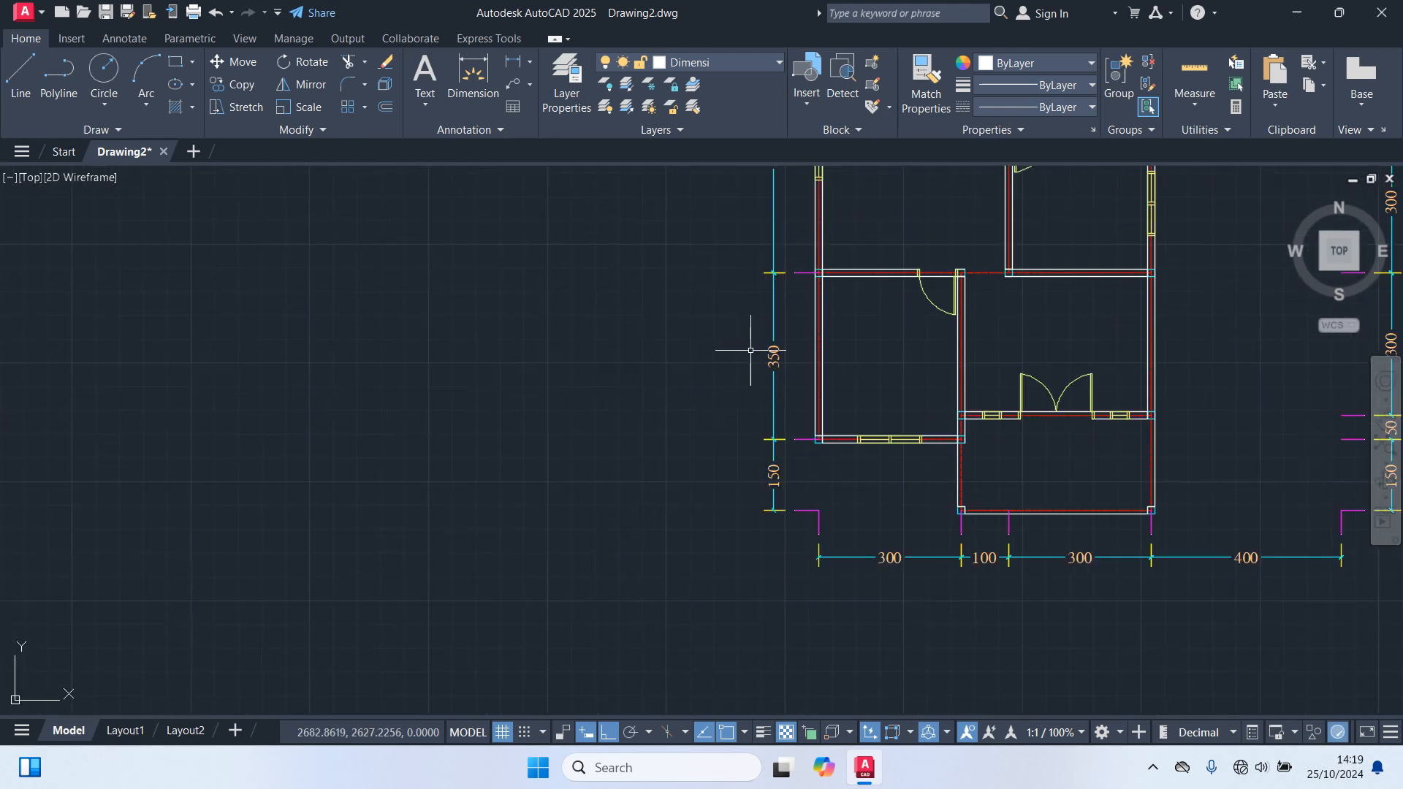
middle_click_drag(750, 350, 754, 579)
middle_click_drag(732, 424, 738, 637)
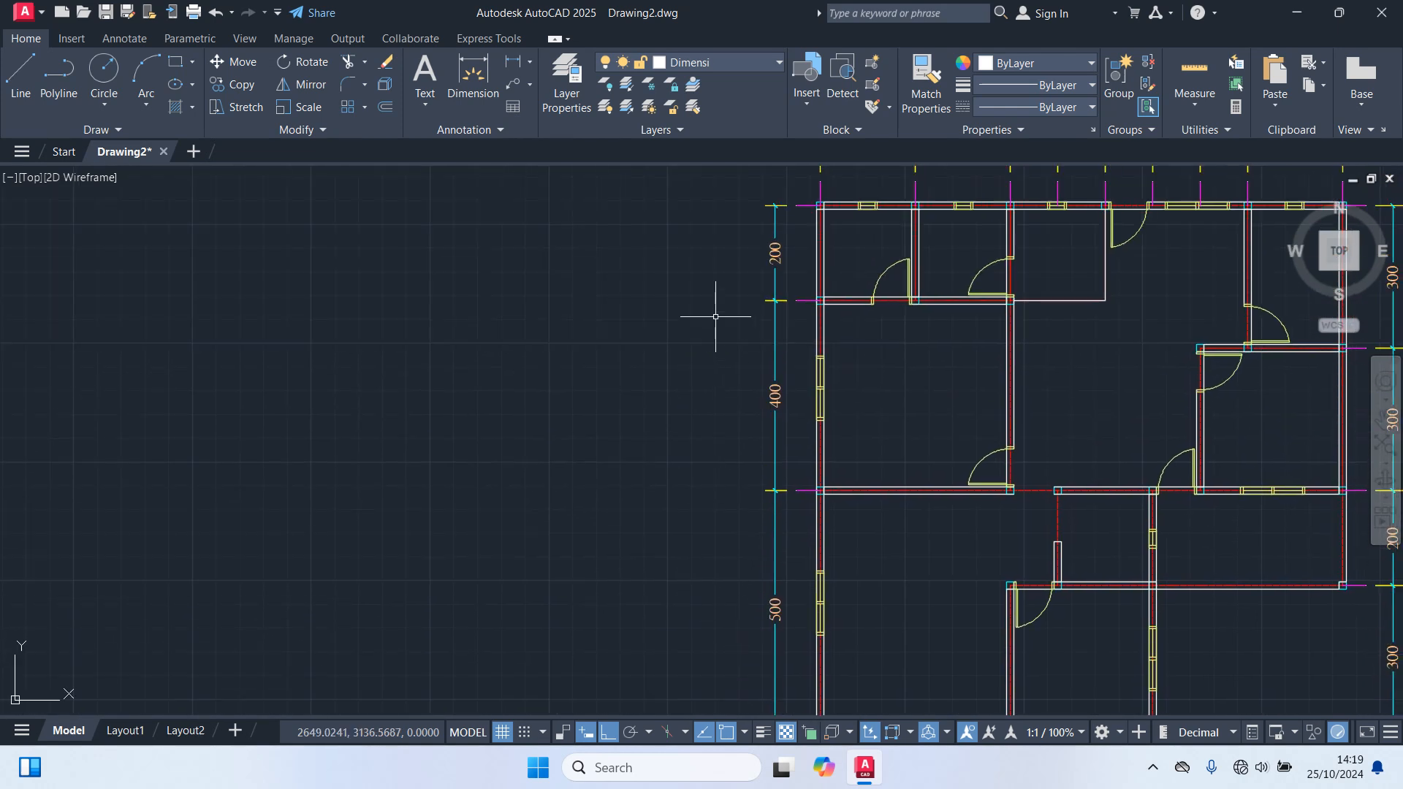
scroll(715, 316, "down", 4)
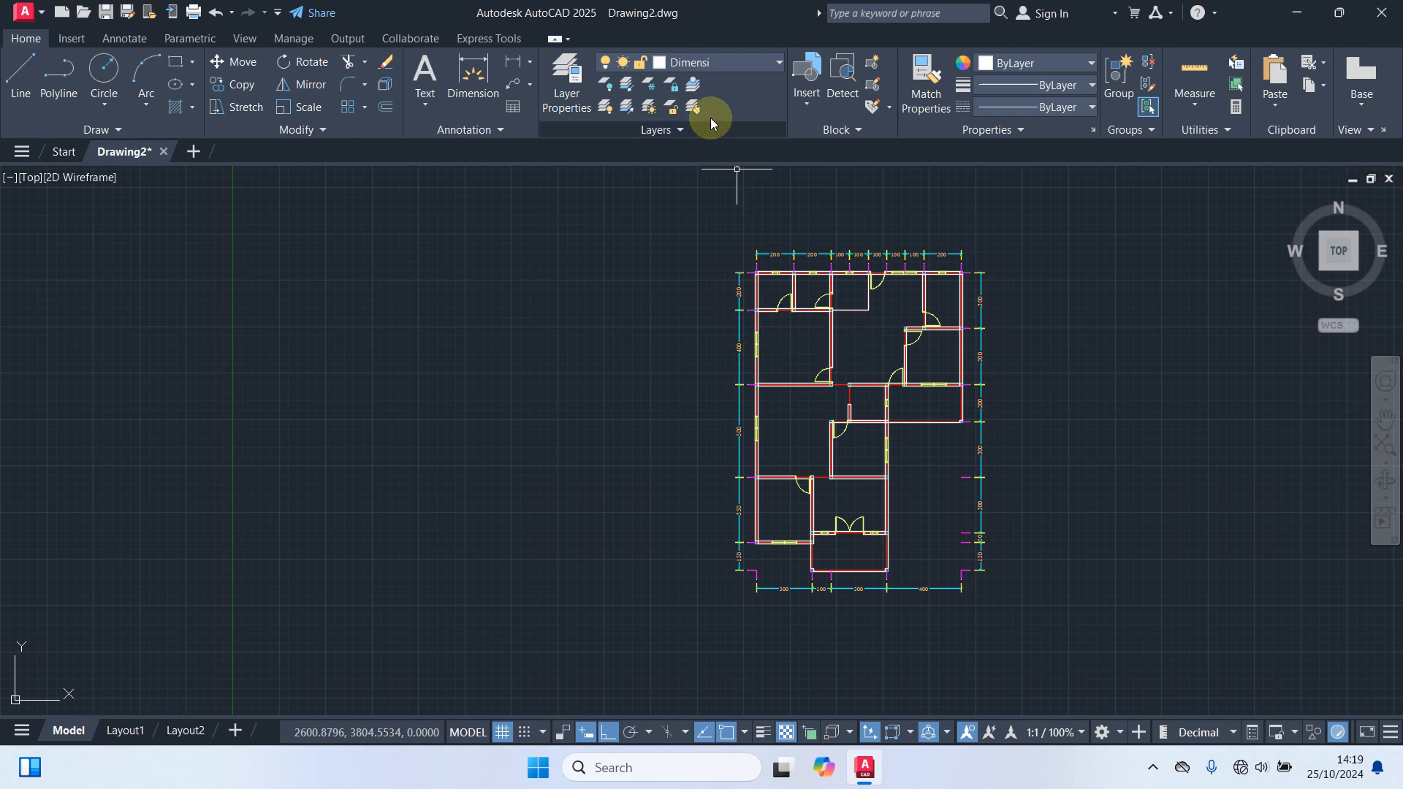
Step: Turn off the Garis Bantu layer and make Teks the current layer
left_click(697, 62)
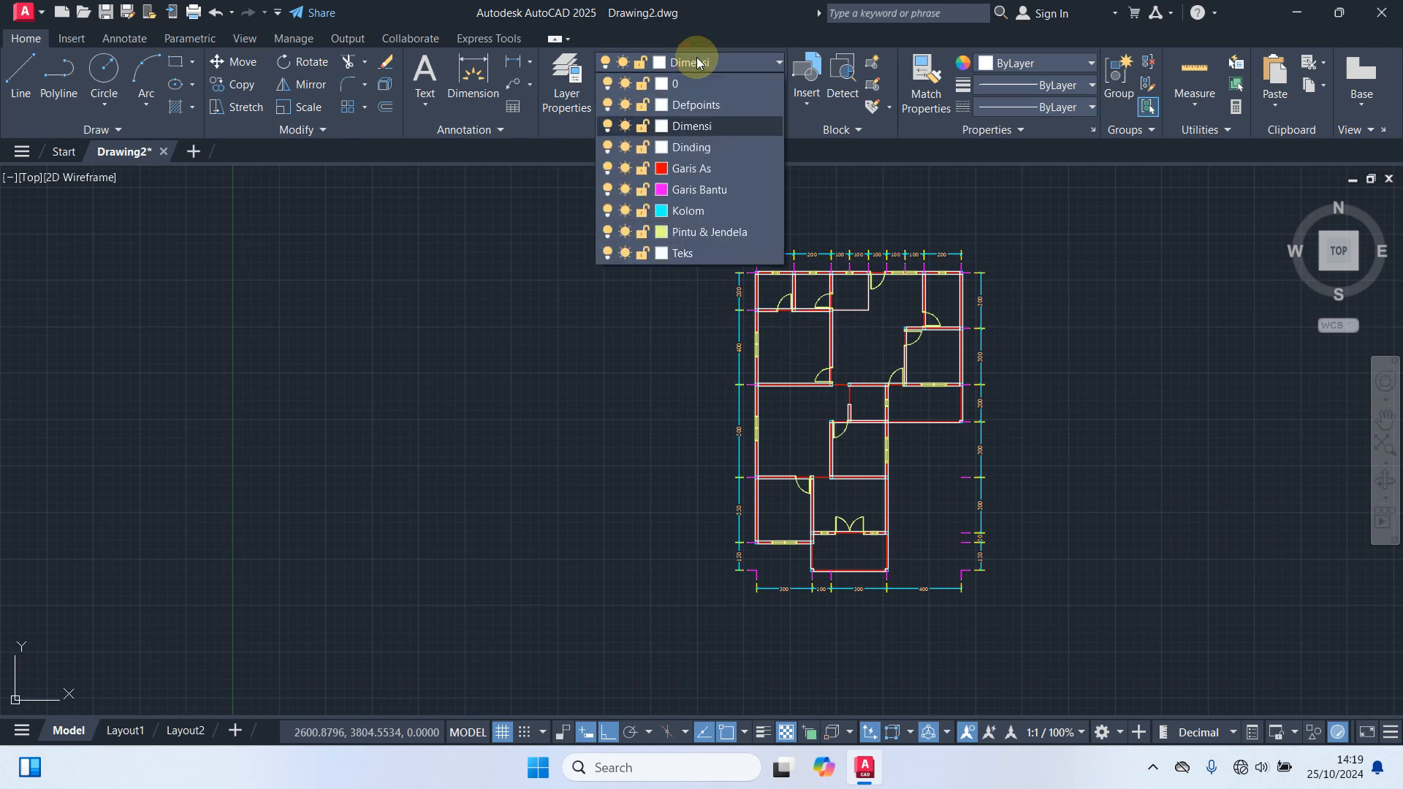
left_click(607, 189)
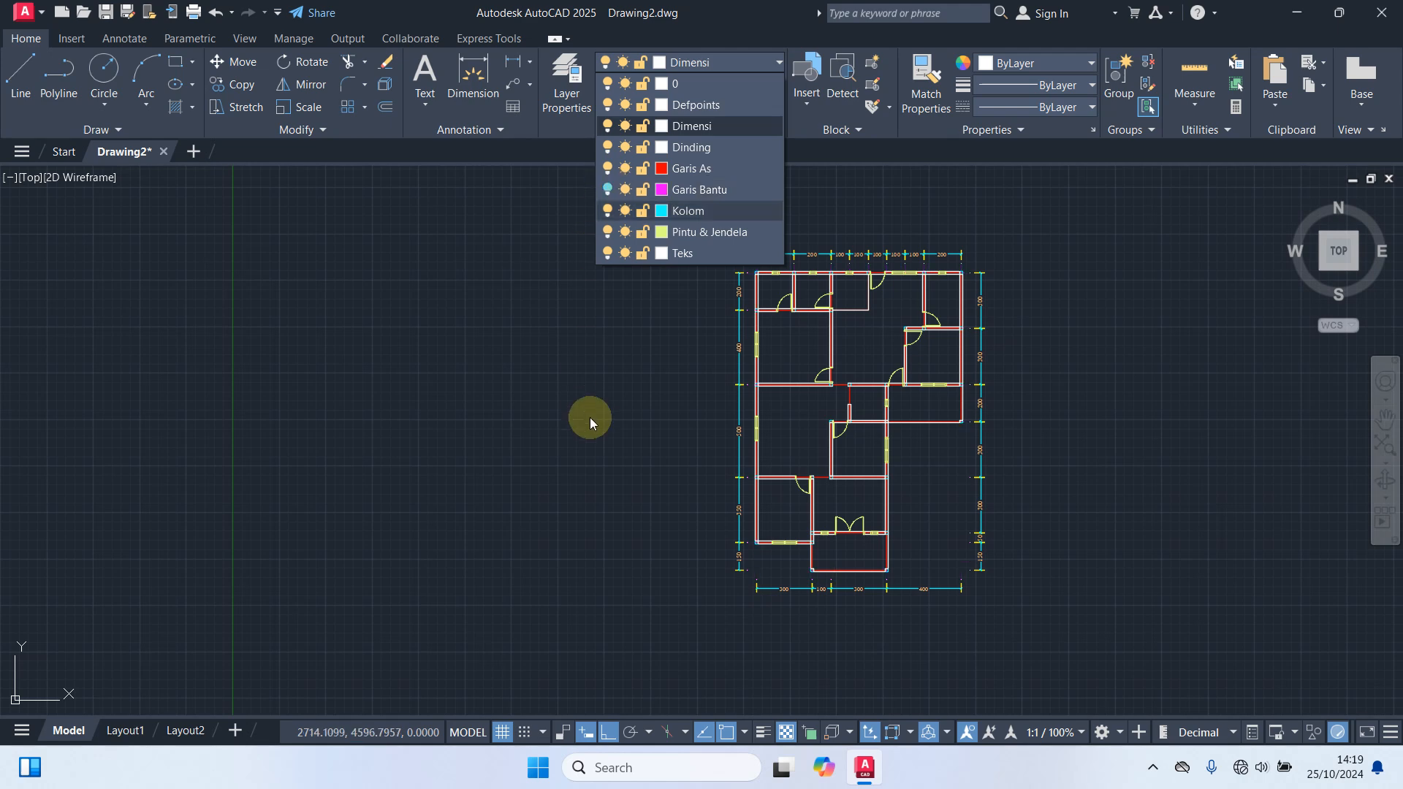
left_click(556, 470)
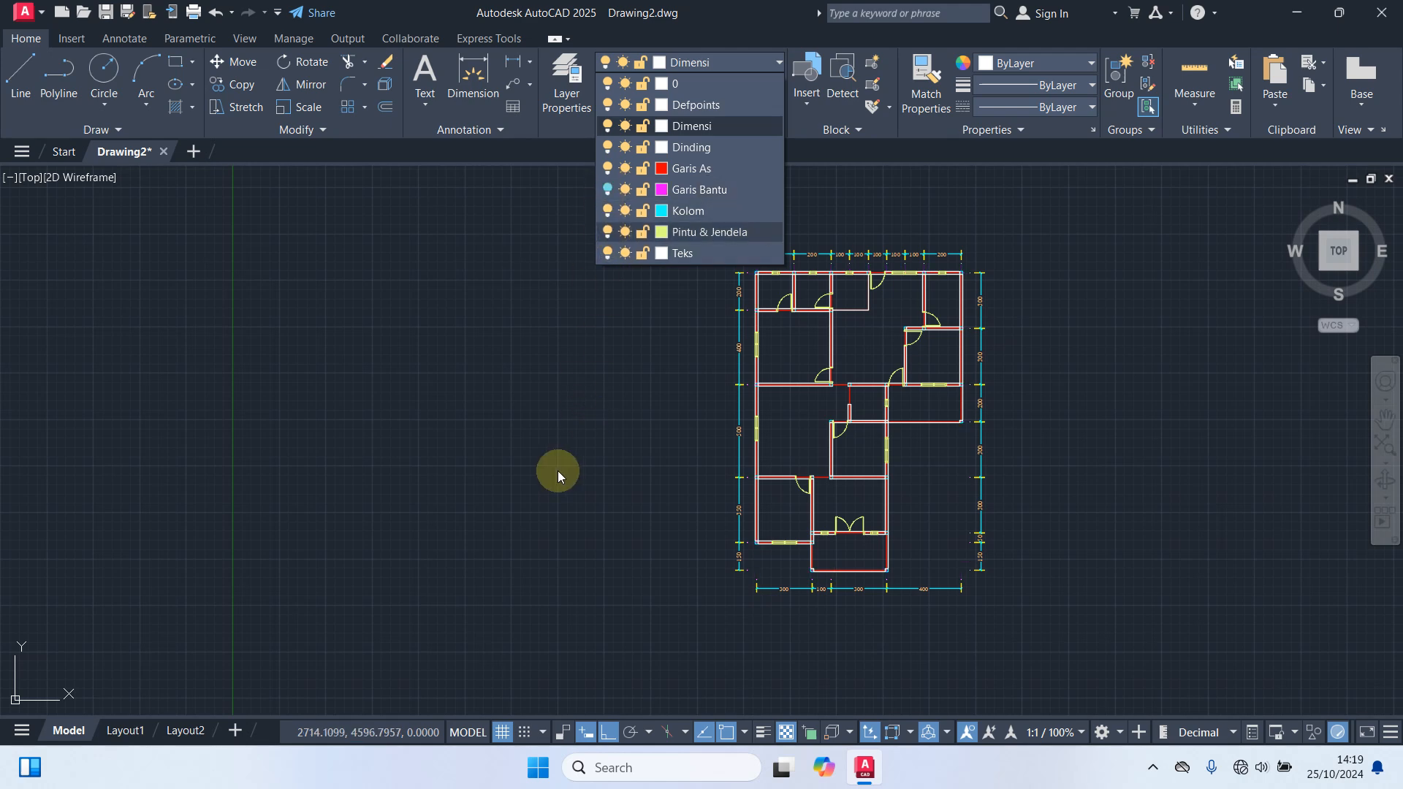
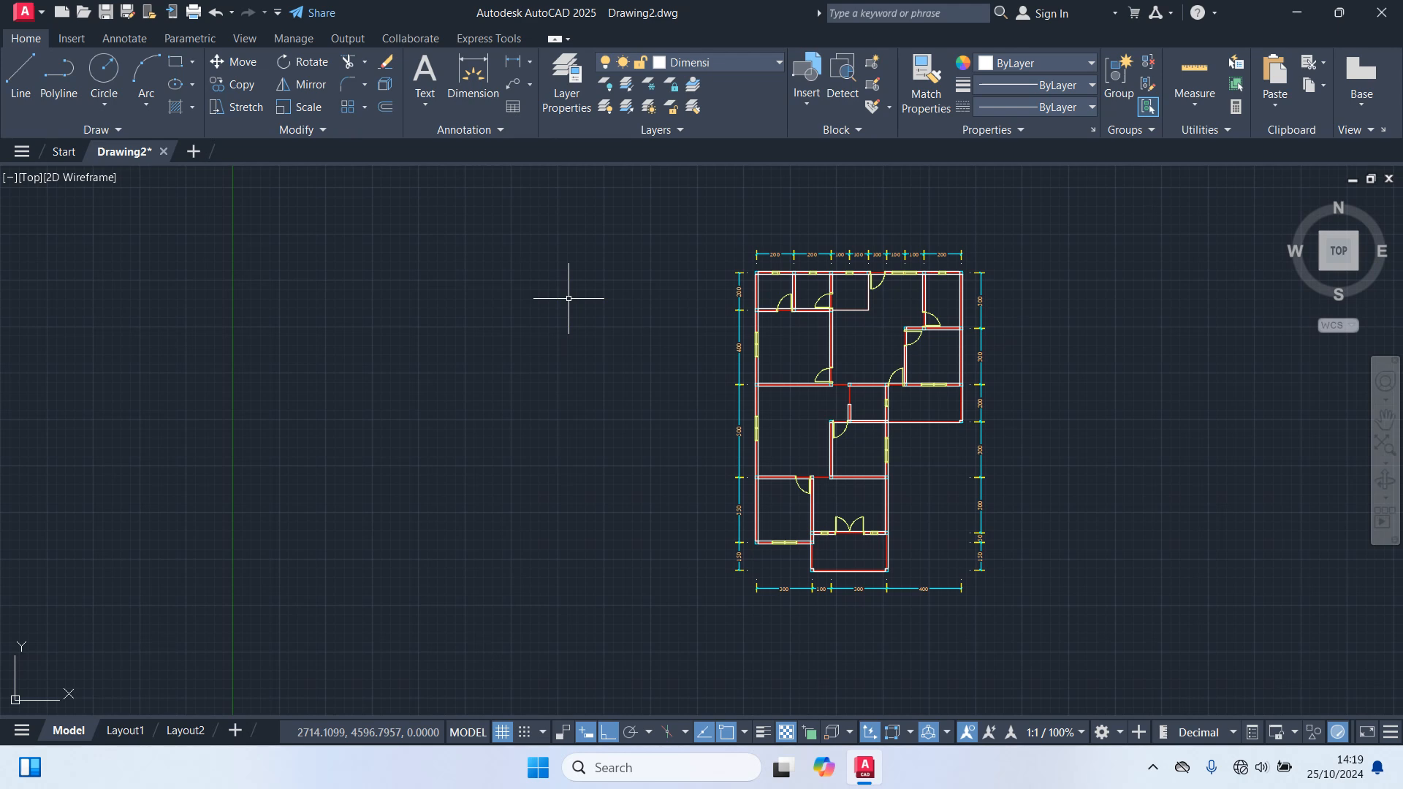
left_click(695, 65)
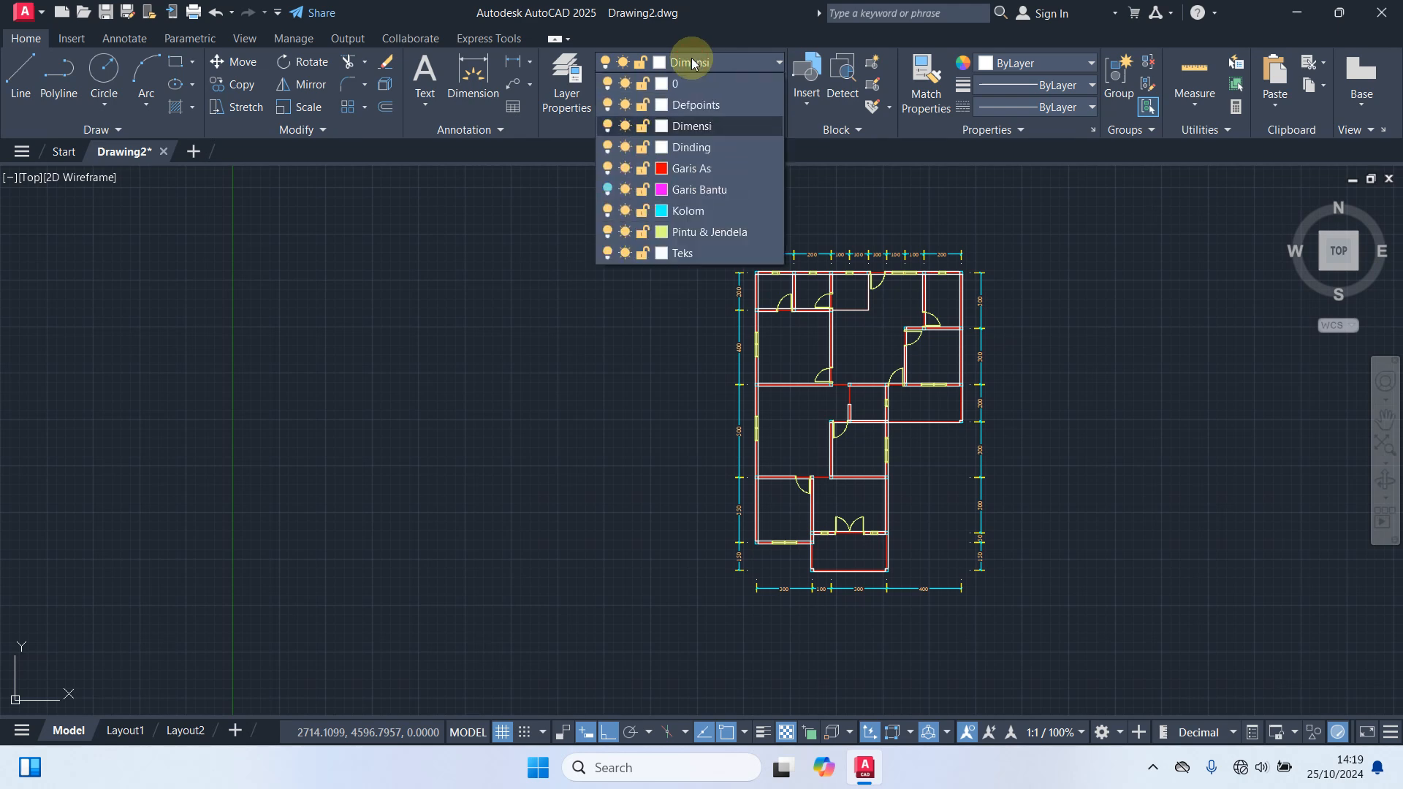
left_click(690, 253)
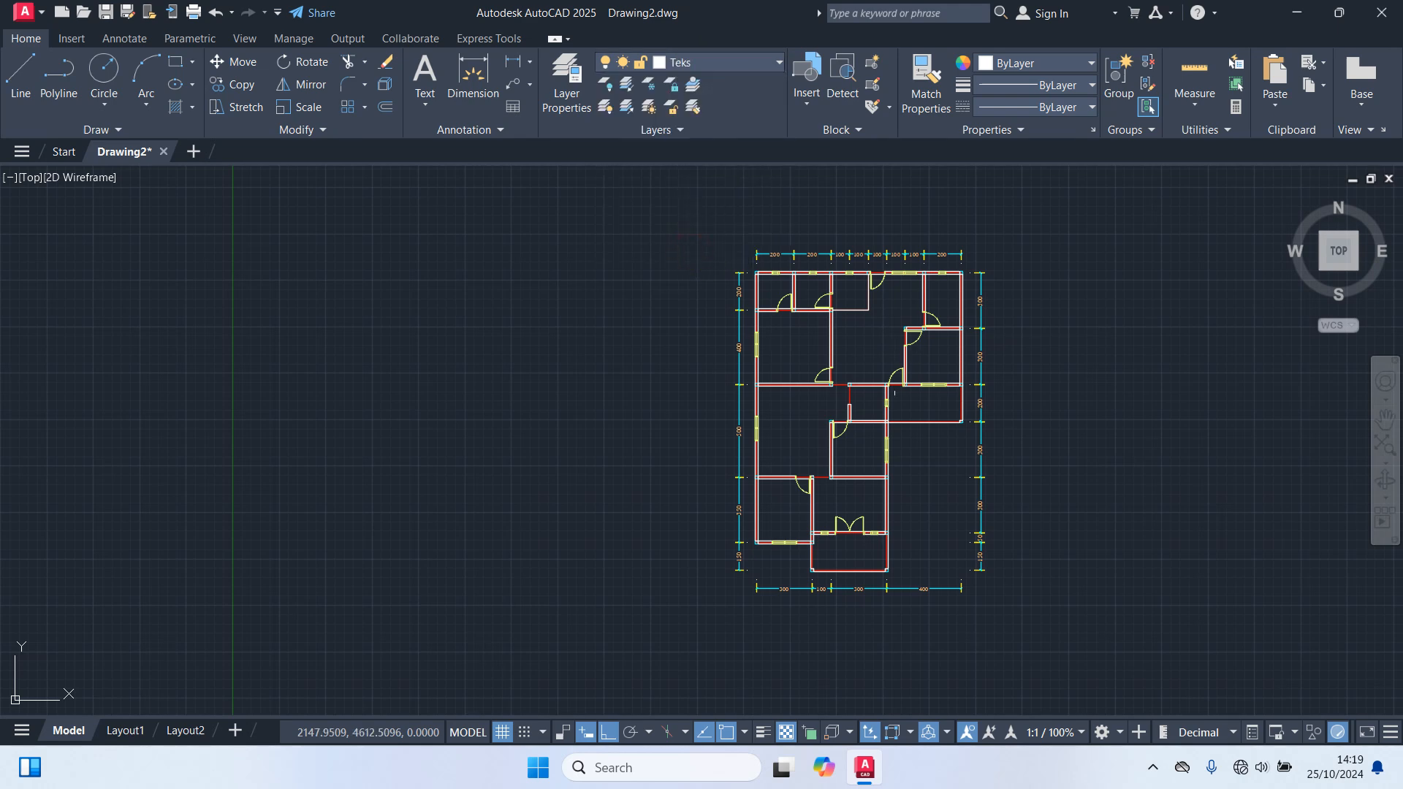
Step: Create a multiline text reading "Teks" in the southern porch, below the double door
scroll(828, 561, "up", 6)
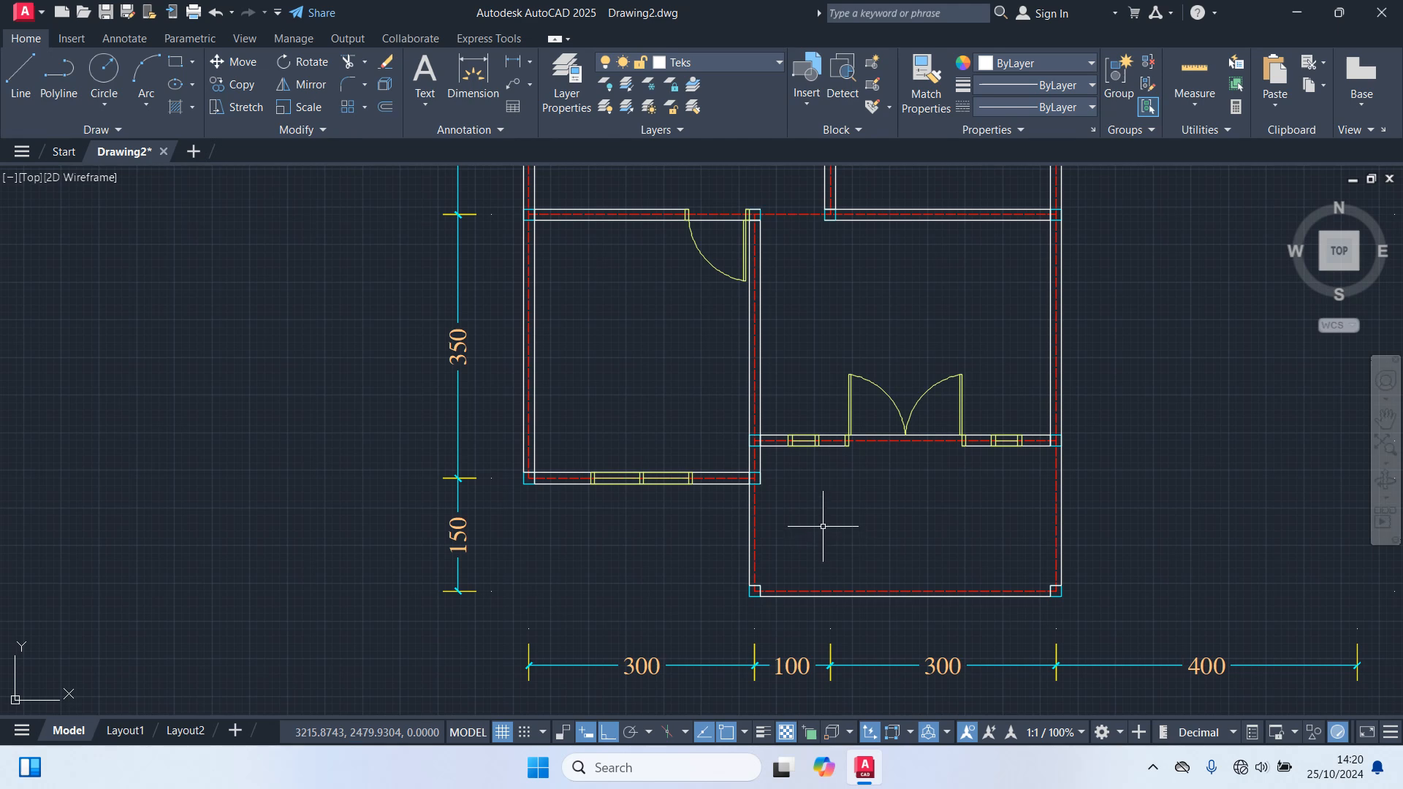
type("t")
key("Return")
middle_click_drag(903, 528, 661, 411)
left_click(574, 377)
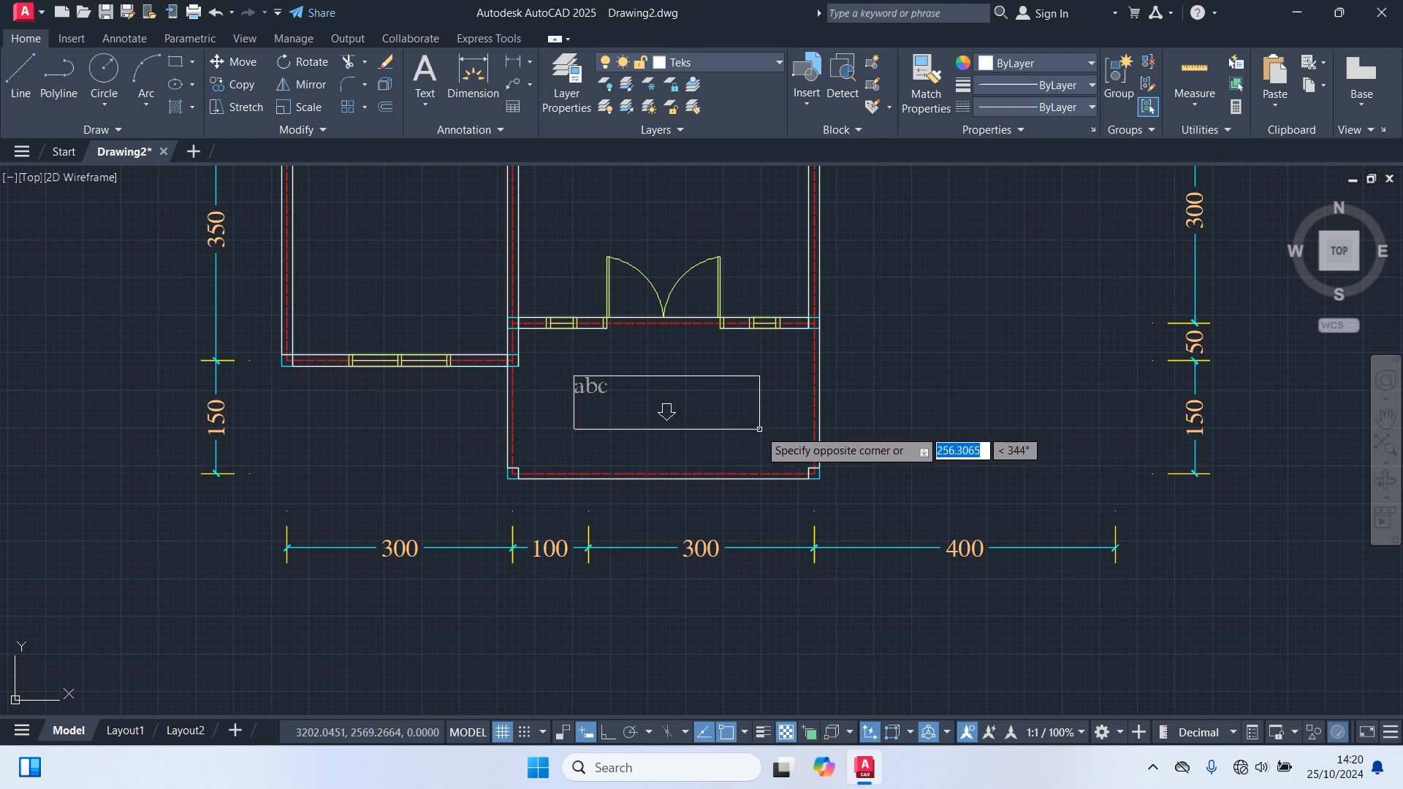
left_click(733, 405)
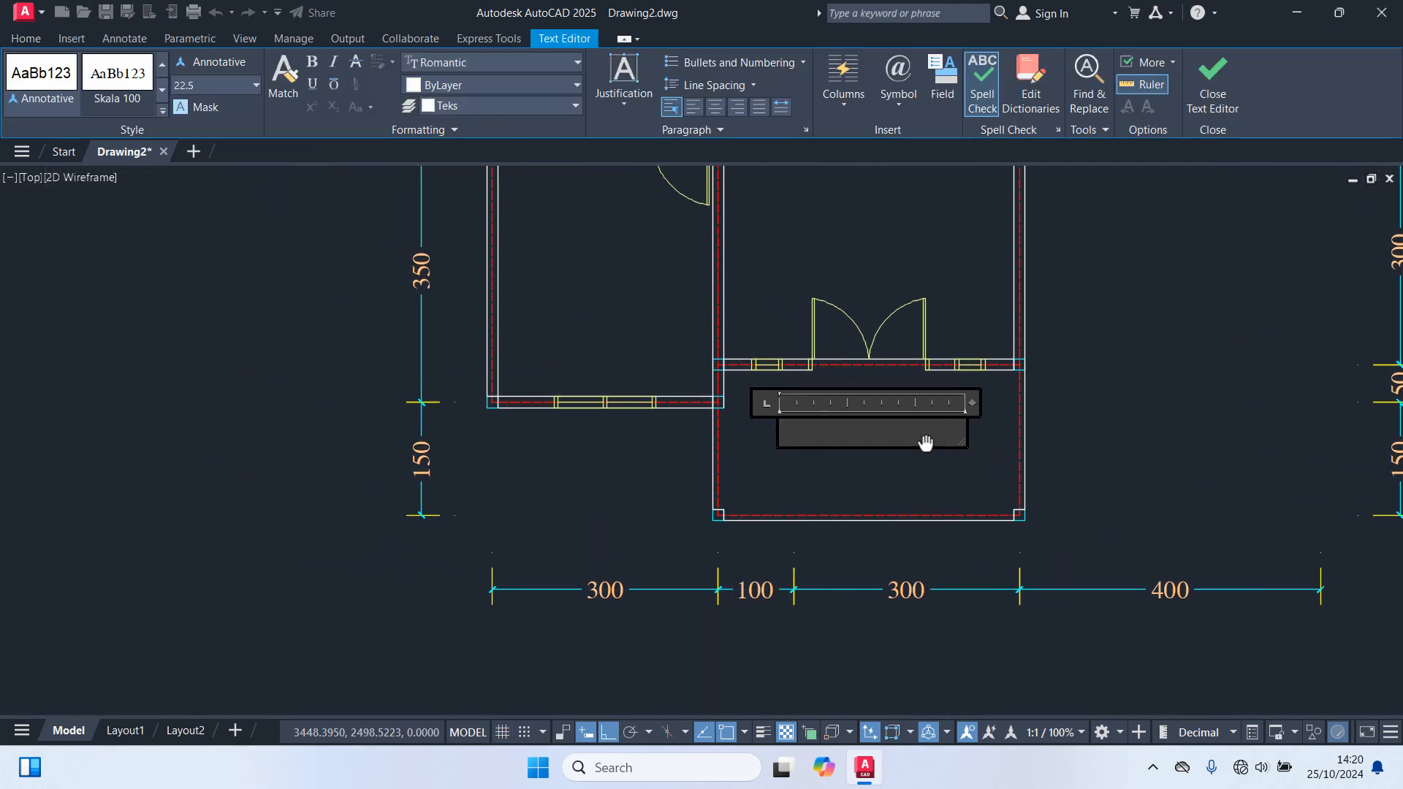
type("Teks")
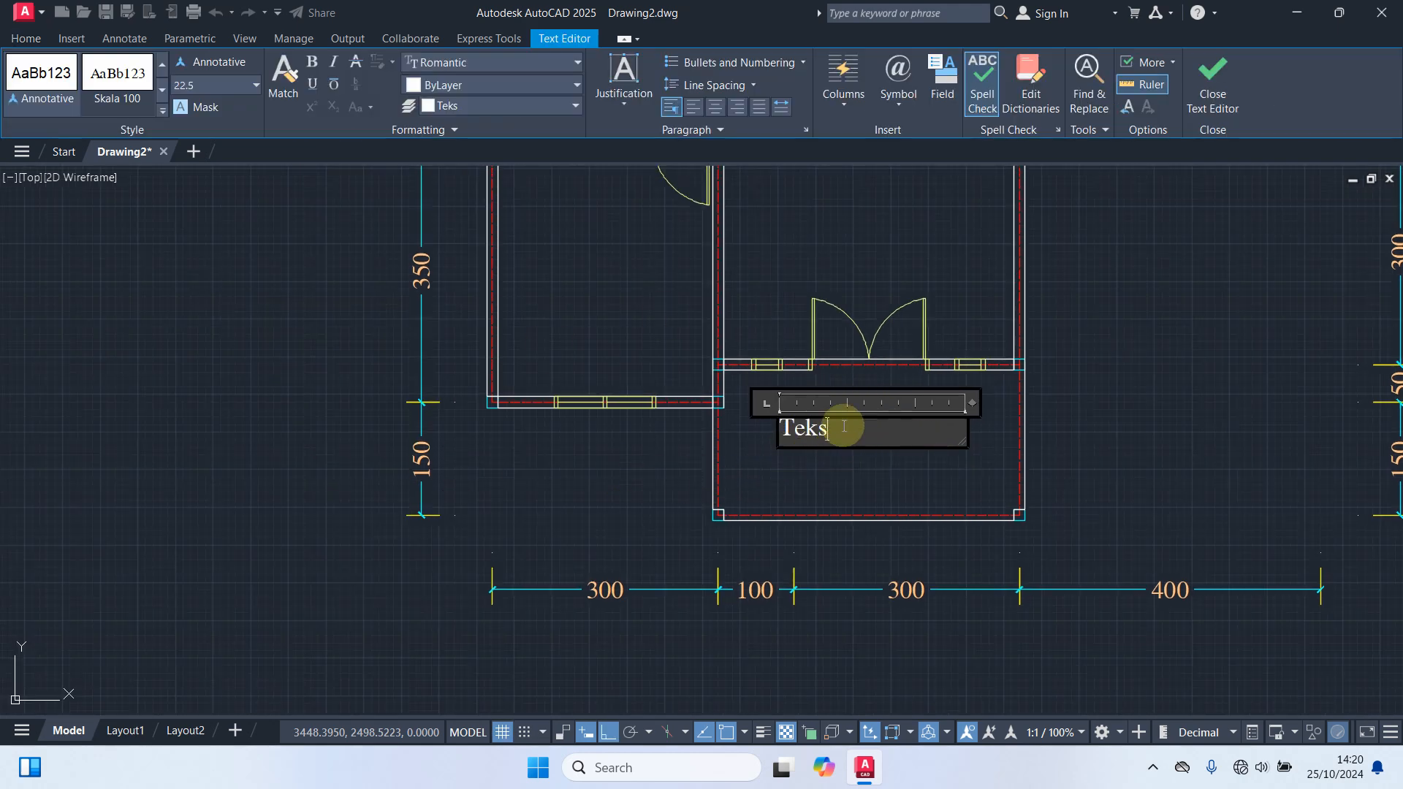
Step: Center-align the whole "Teks" label within its text frame and finish editing it
left_click_drag(844, 426, 642, 401)
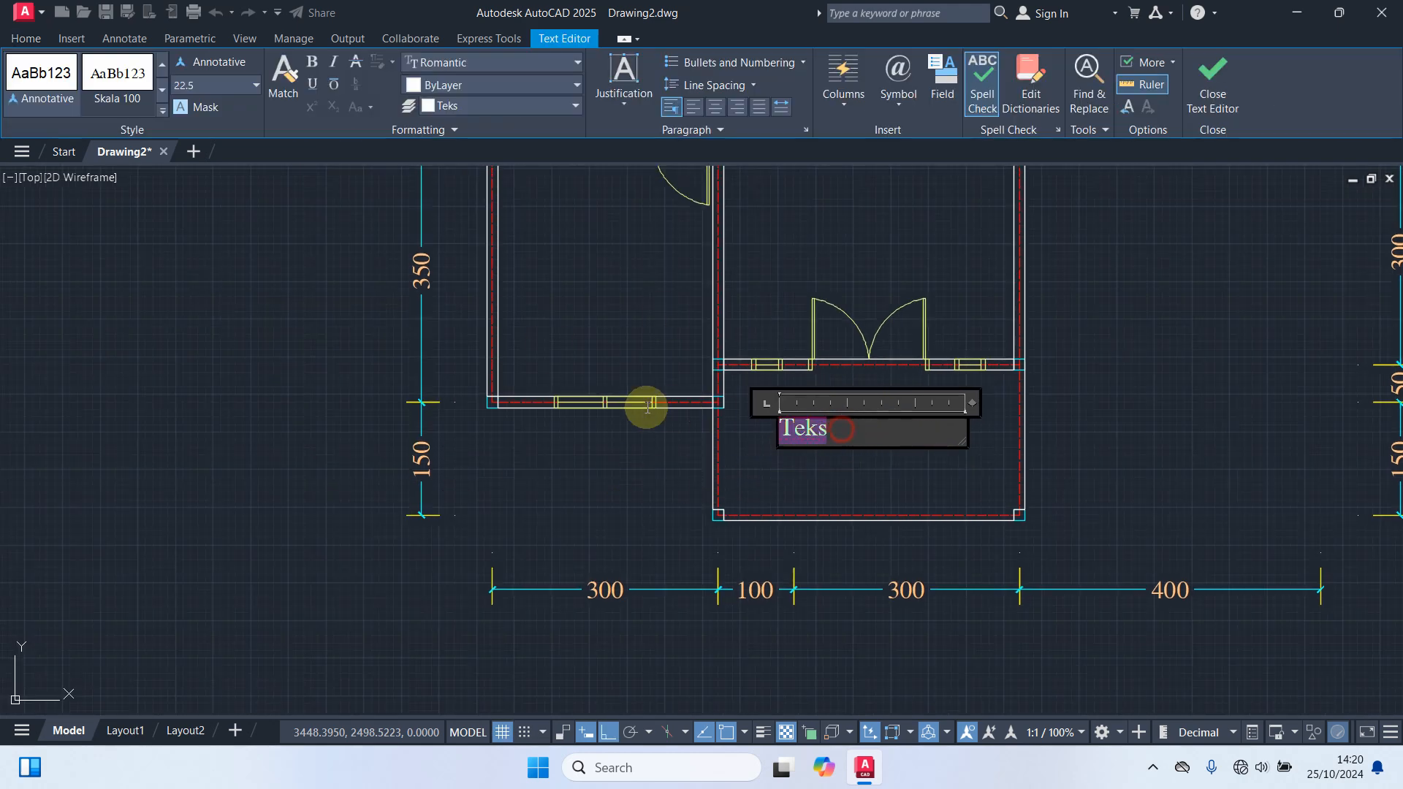
left_click(712, 112)
left_click(910, 501)
Step: Move the porch's "Teks" label slightly down, with ortho off, toward the middle of the porch
mouse_move(910, 479)
middle_mouse_down()
mouse_move(917, 444)
mouse_move(843, 307)
middle_mouse_up()
left_click(832, 287)
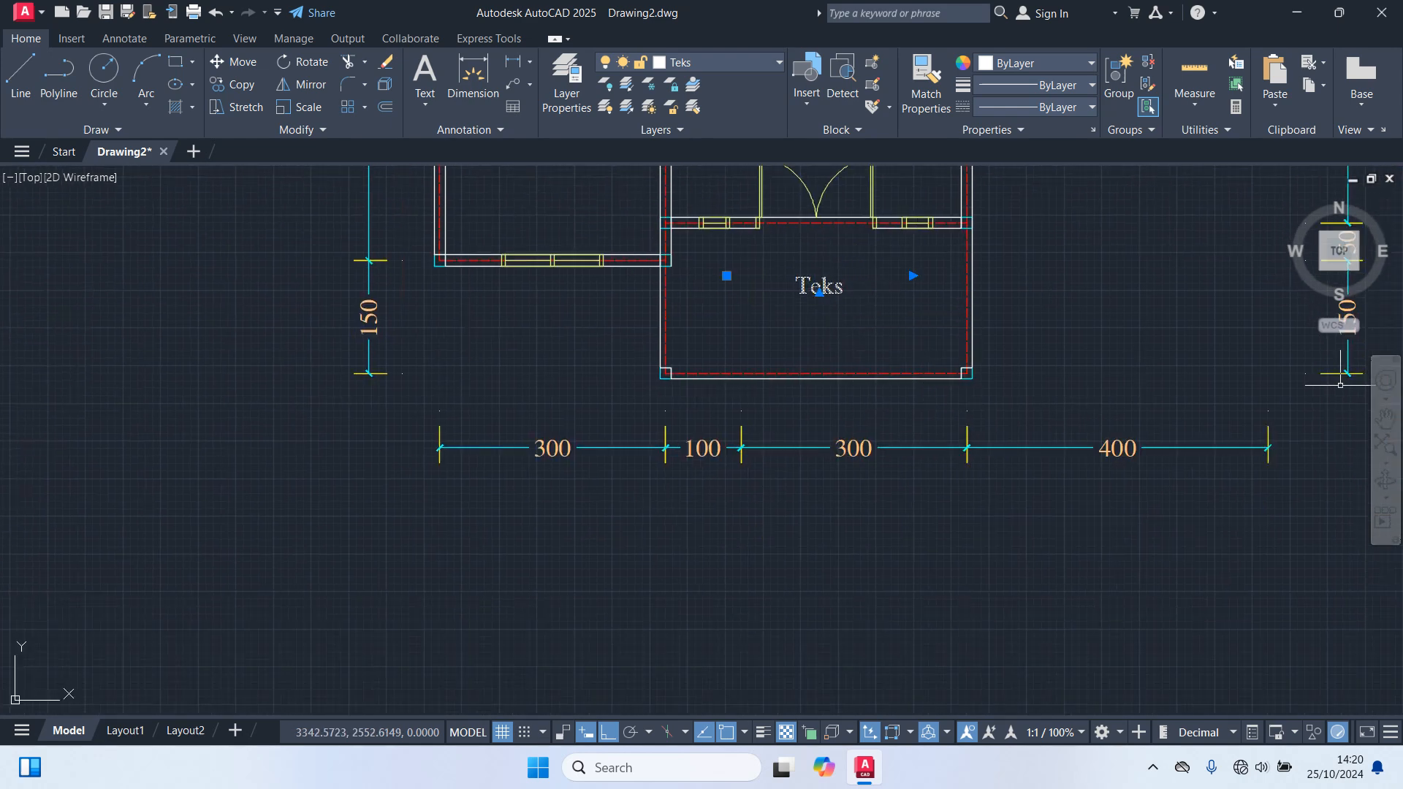
type("m")
key("Return")
left_click(1055, 321)
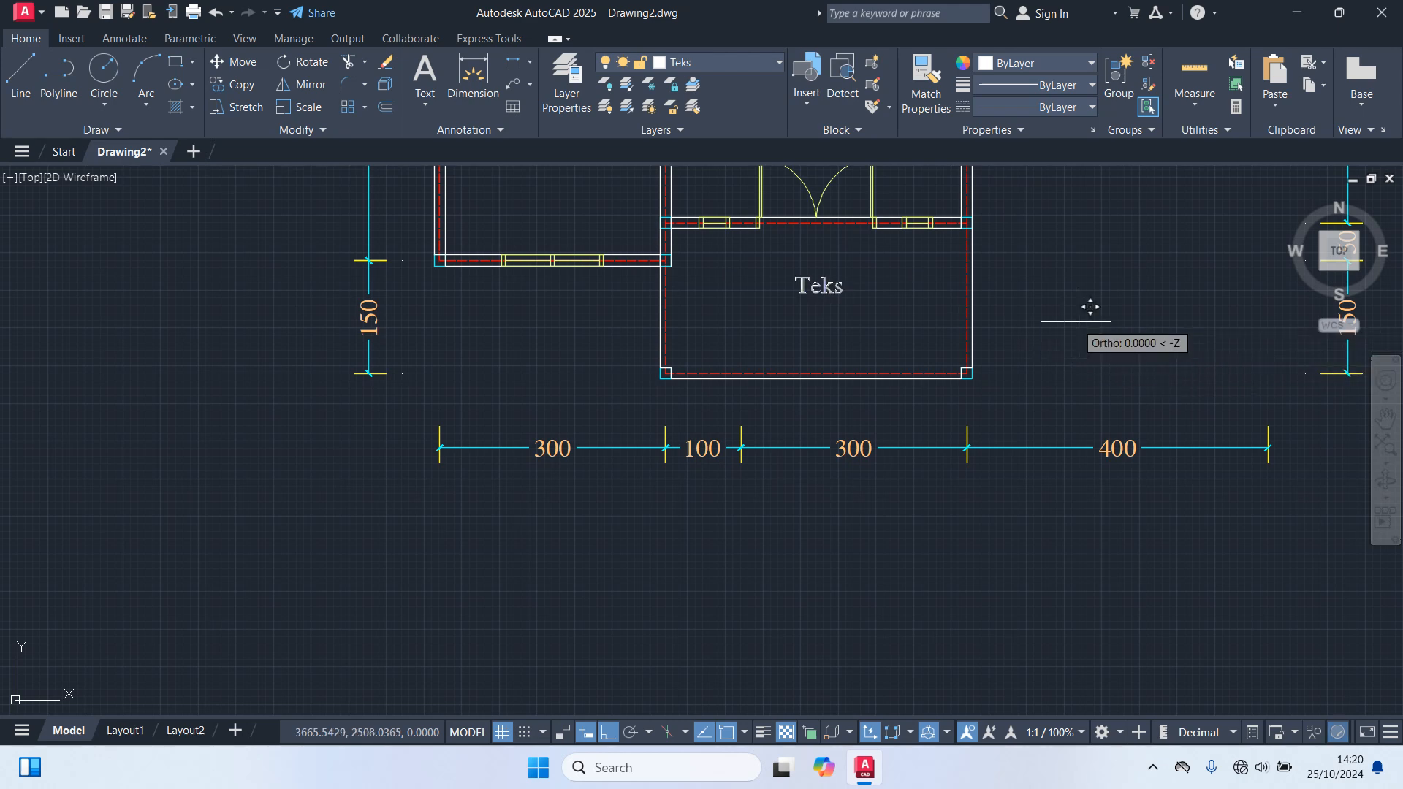
key("F8")
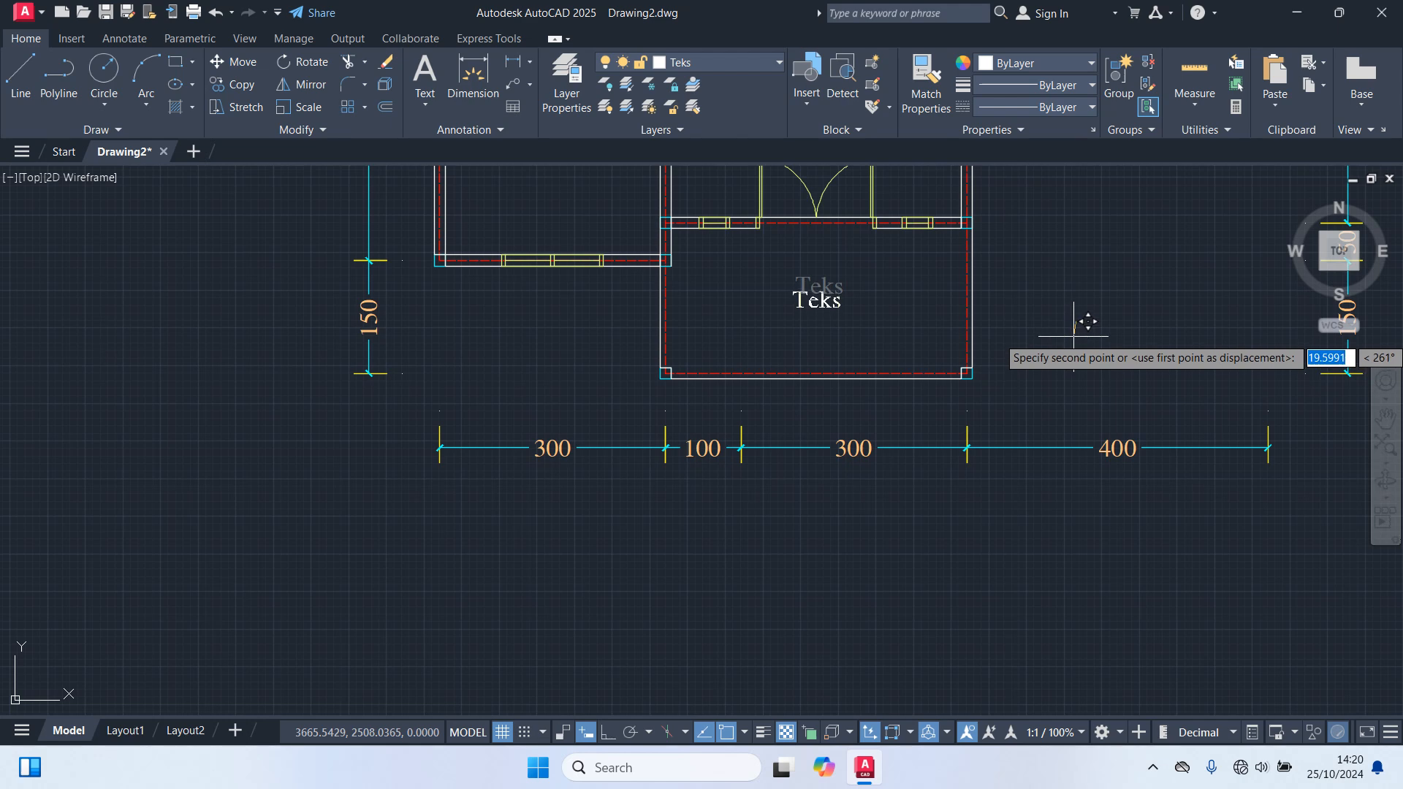
key("Escape")
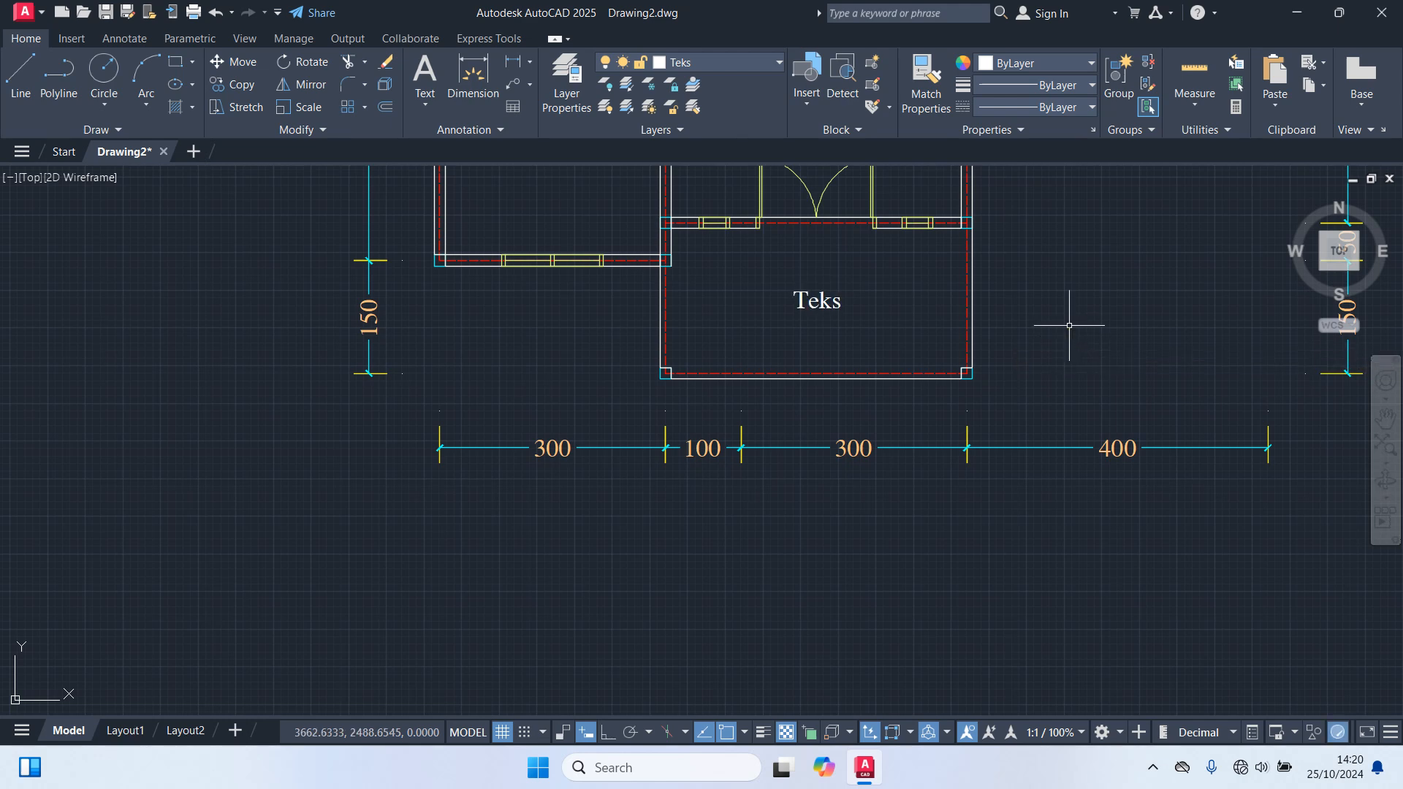
Step: Copy the porch's "Teks" label from its center into the southwest room and the room just inside the double door
middle_click_drag(1063, 322, 1136, 526)
left_click(911, 494)
type("co")
key("Return")
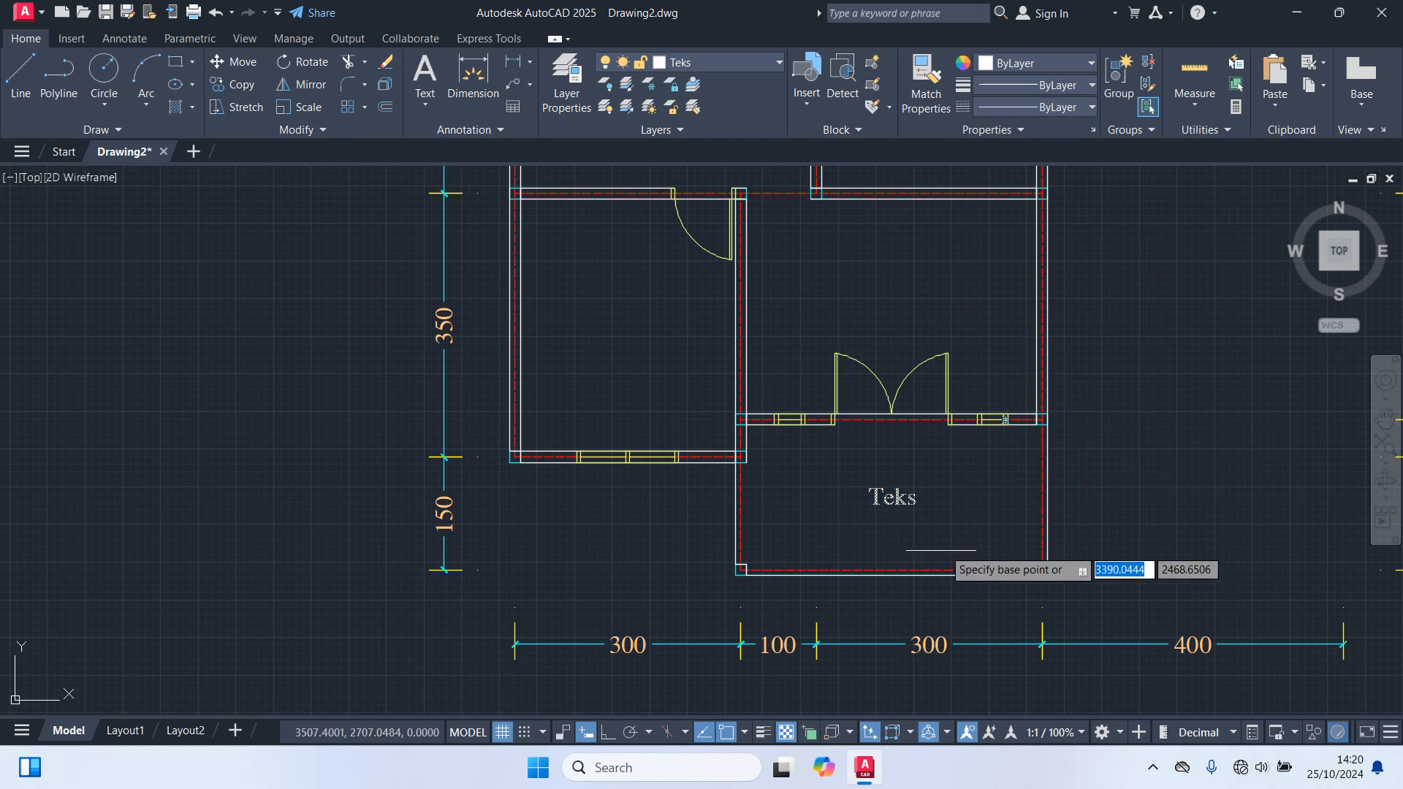
scroll(895, 498, "up", 2)
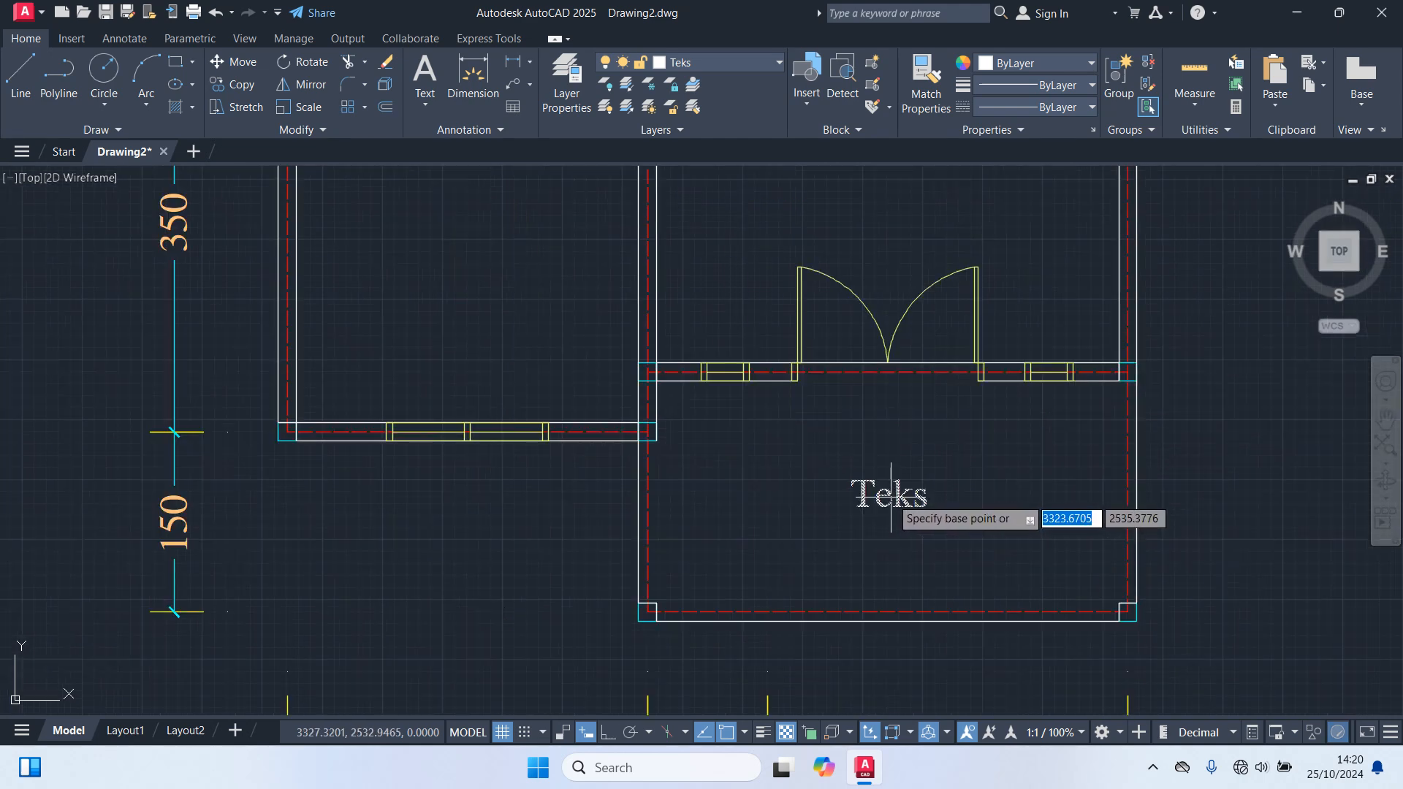
left_click(891, 496)
scroll(751, 618, "down", 6)
scroll(714, 533, "up", 2)
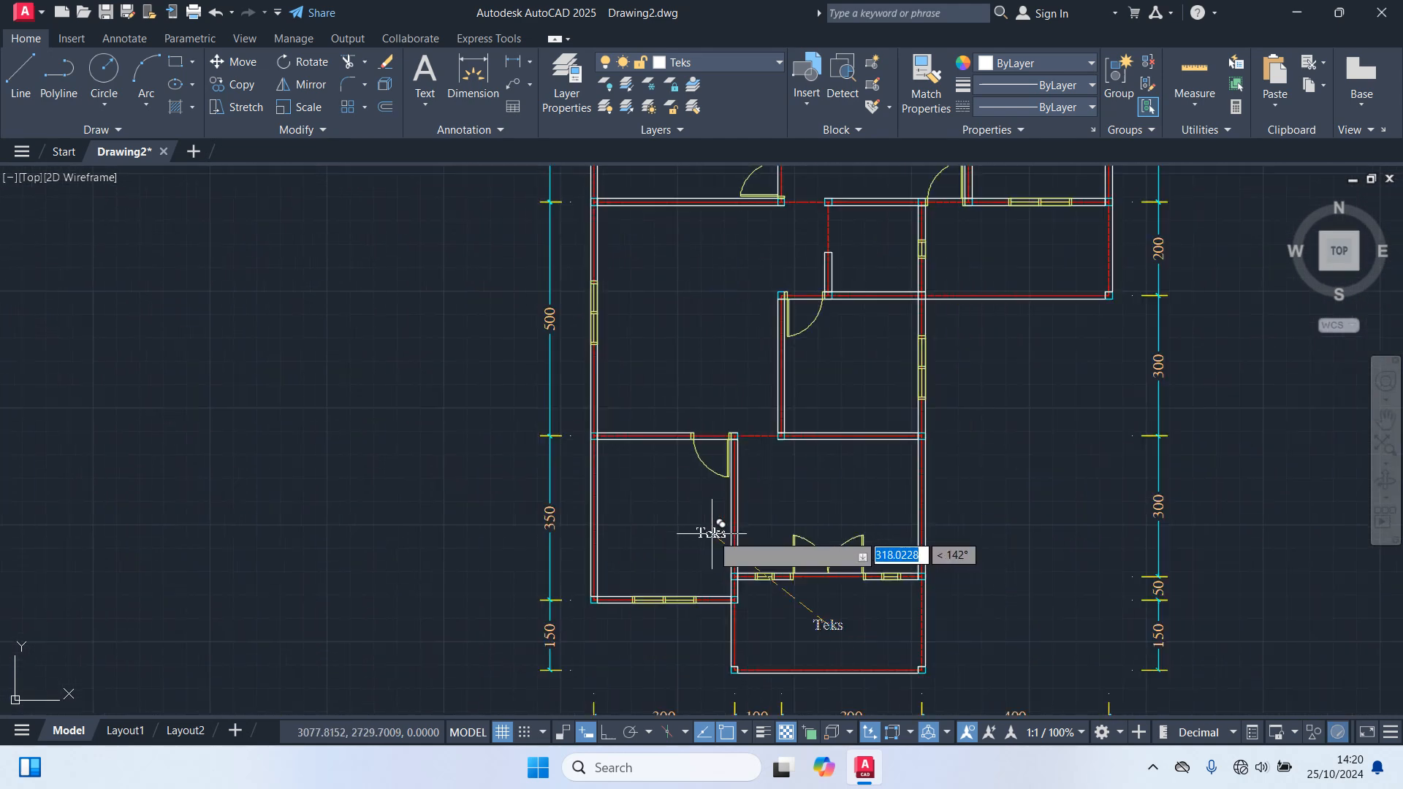
scroll(654, 522, "up", 2)
left_click(667, 525)
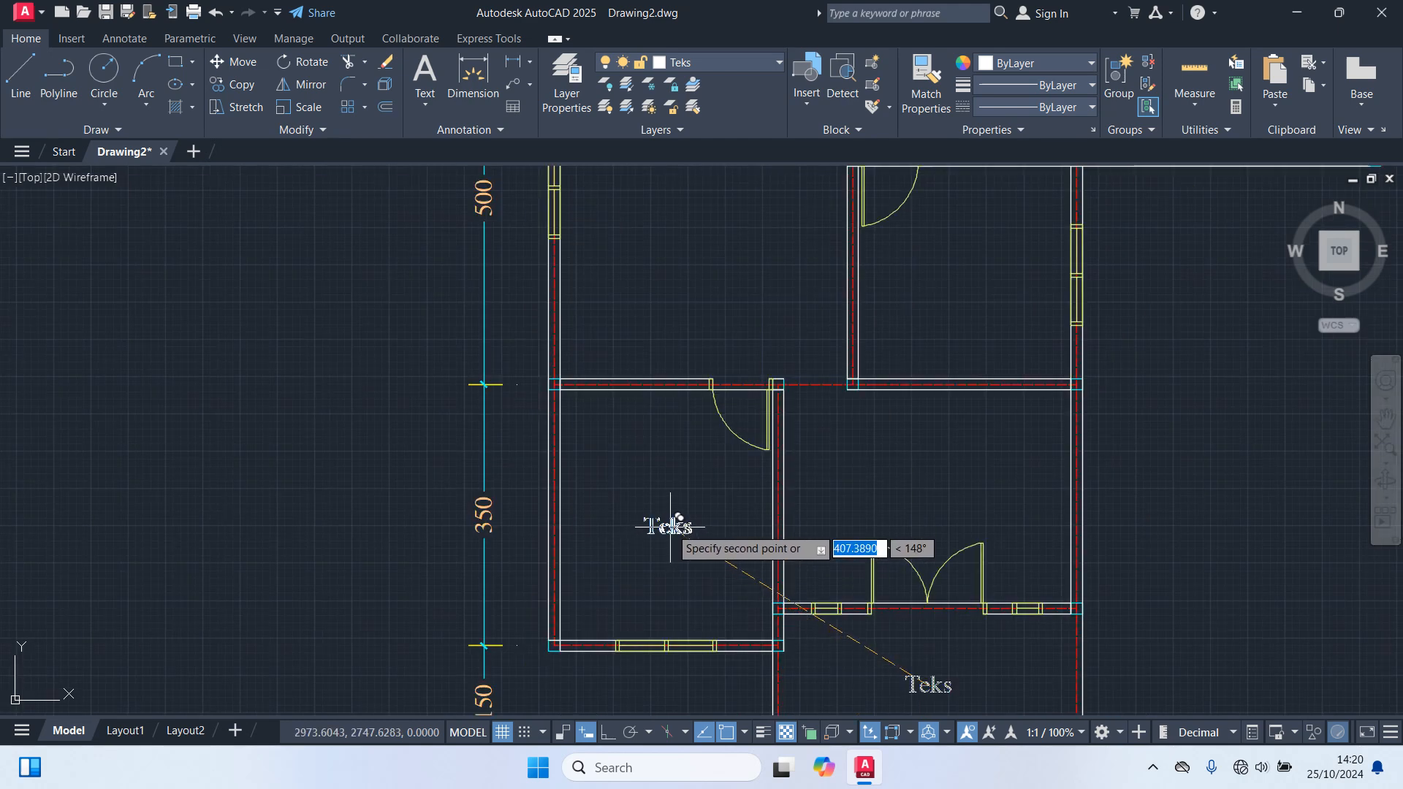
left_click(931, 490)
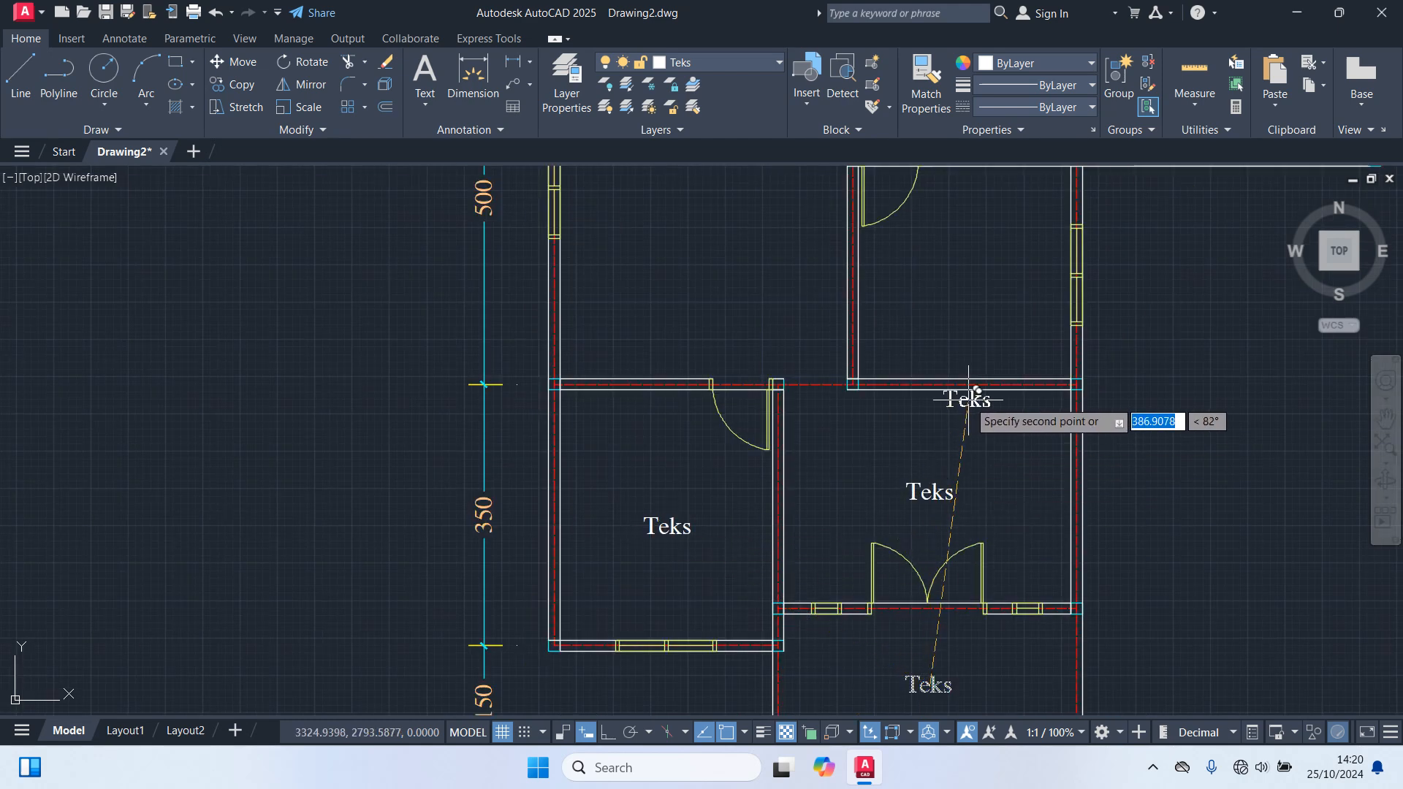
Step: Place further "Teks" copies in the room north of the entrance room, the east terrace, the large west room and the small room beside the terrace
middle_click_drag(969, 400, 962, 622)
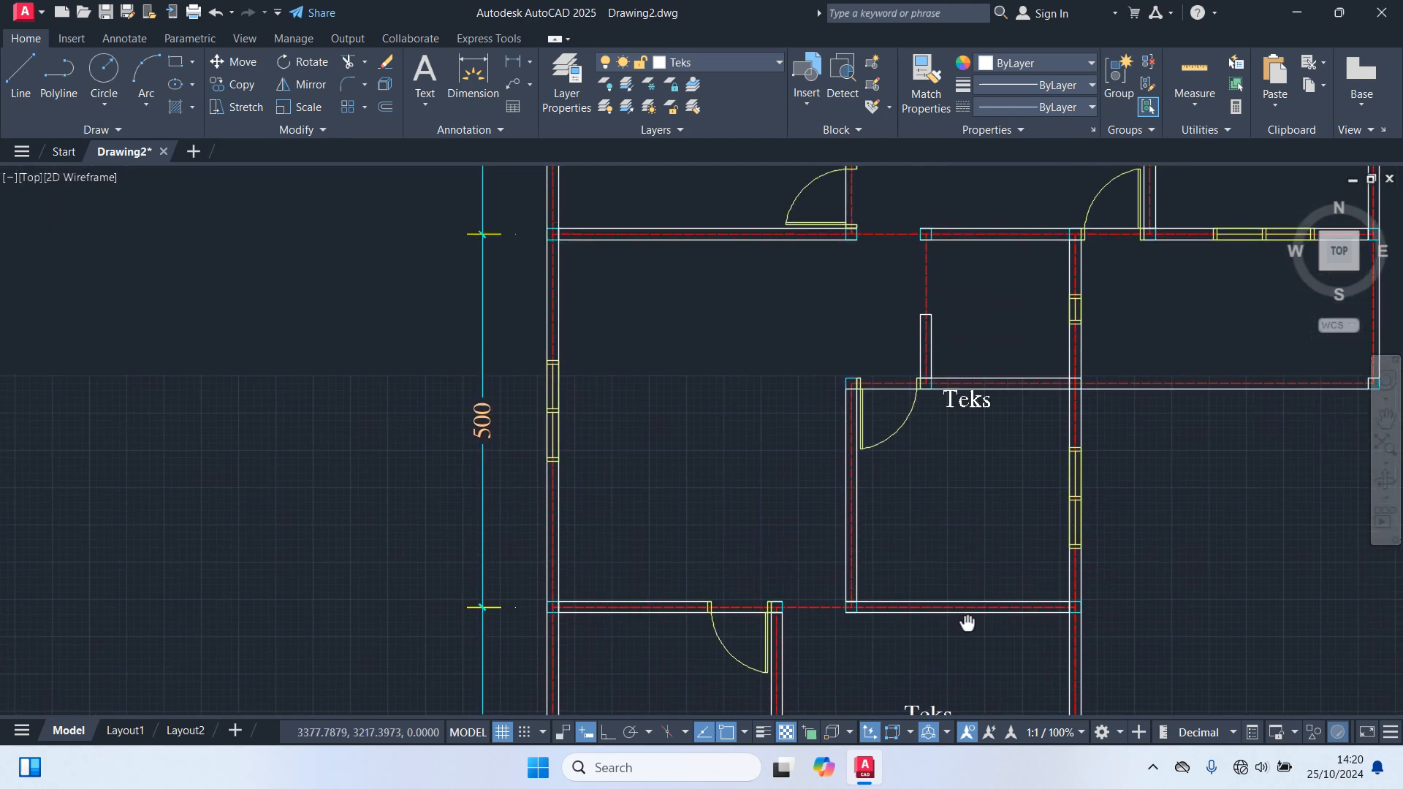
left_click(962, 502)
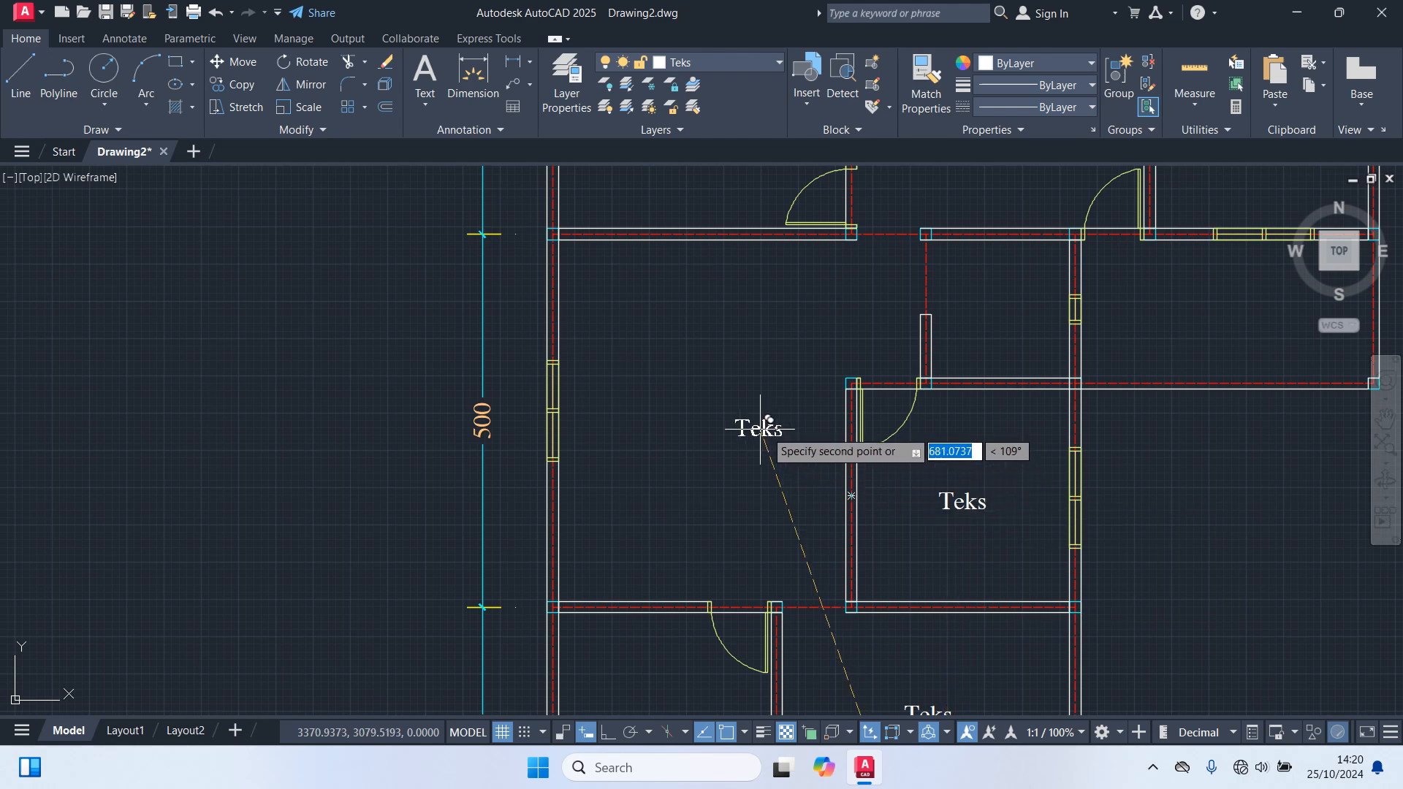
scroll(726, 426, "down", 2)
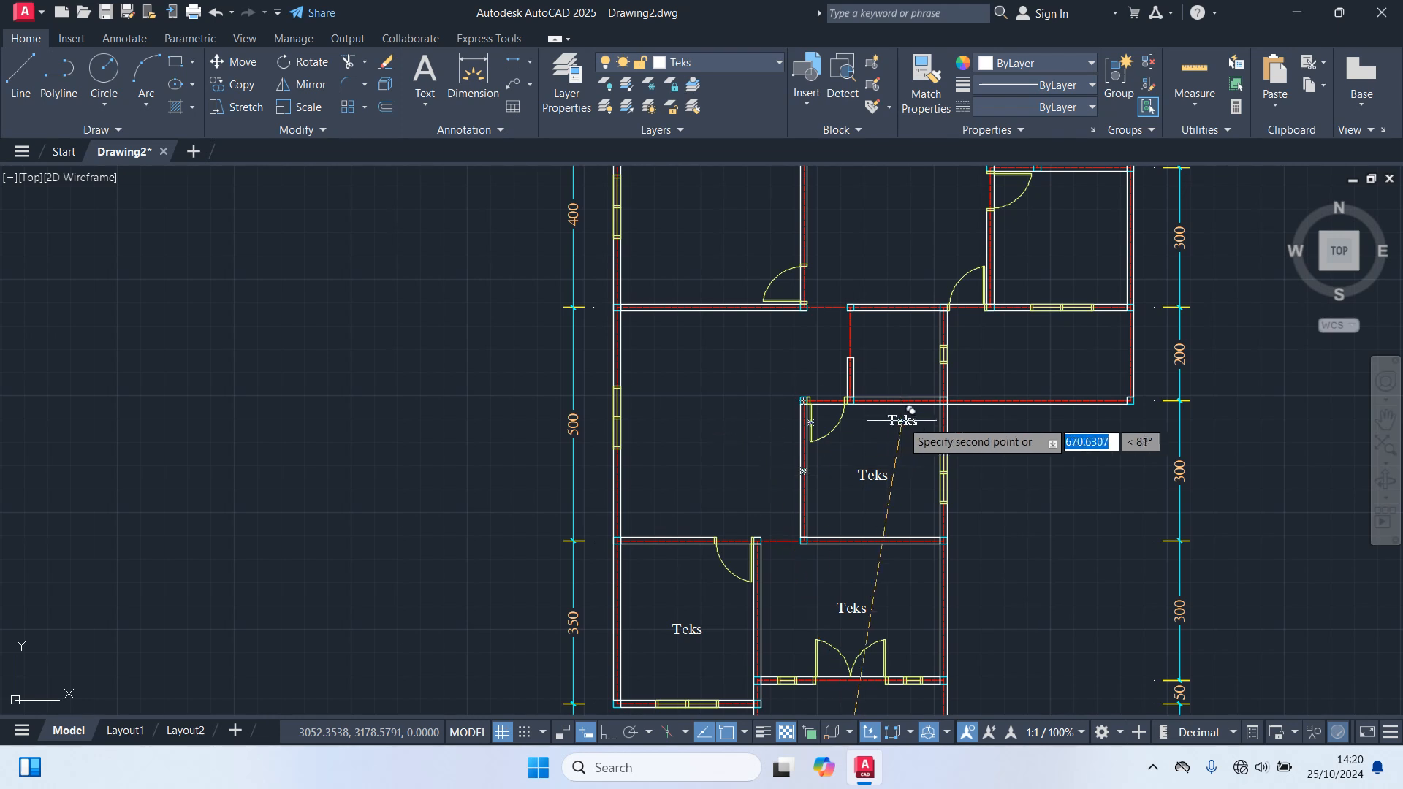
left_click(1044, 354)
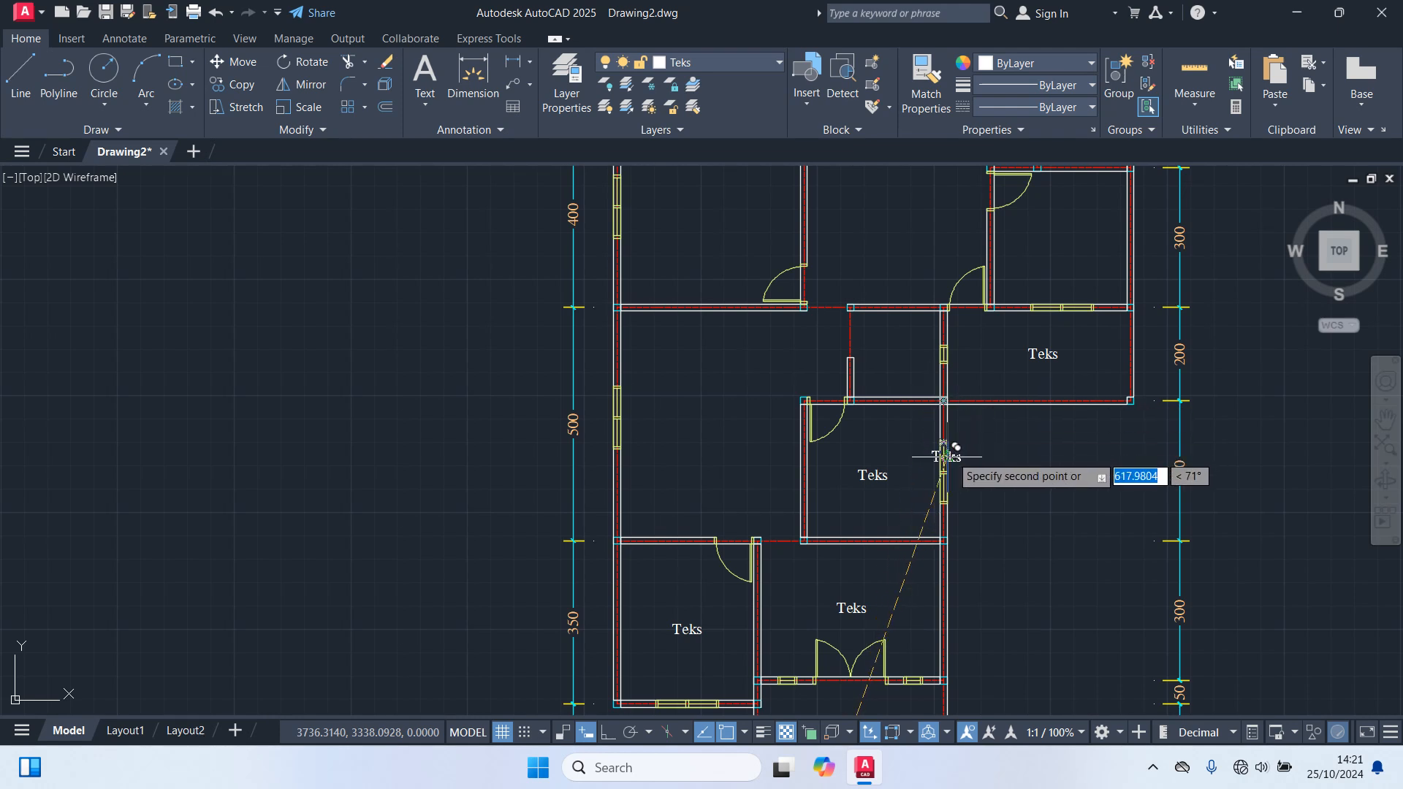
left_click(704, 430)
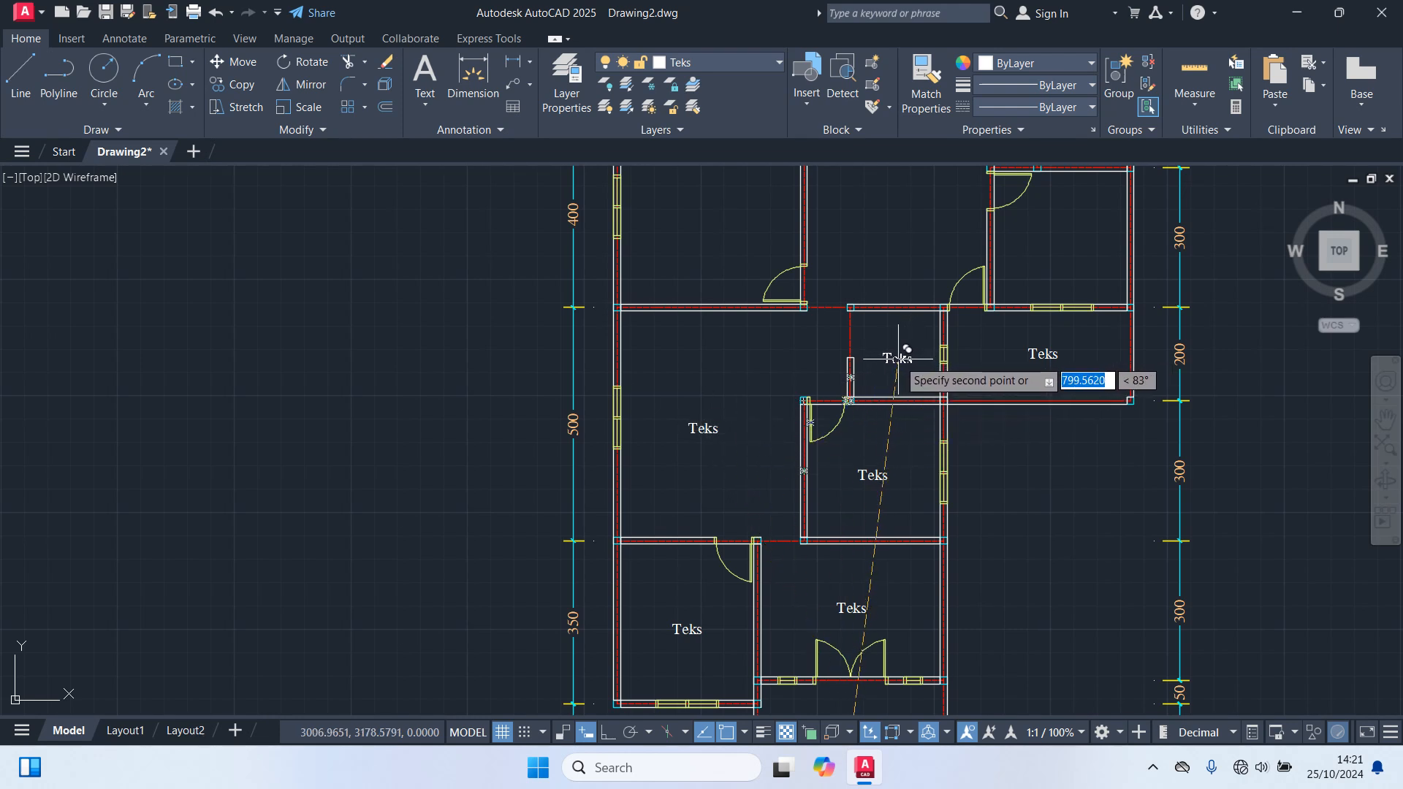
left_click(898, 359)
Step: Place "Teks" copies in the east room above the terrace, the 400-deep west room and the central hall
middle_click_drag(1000, 471, 1012, 653)
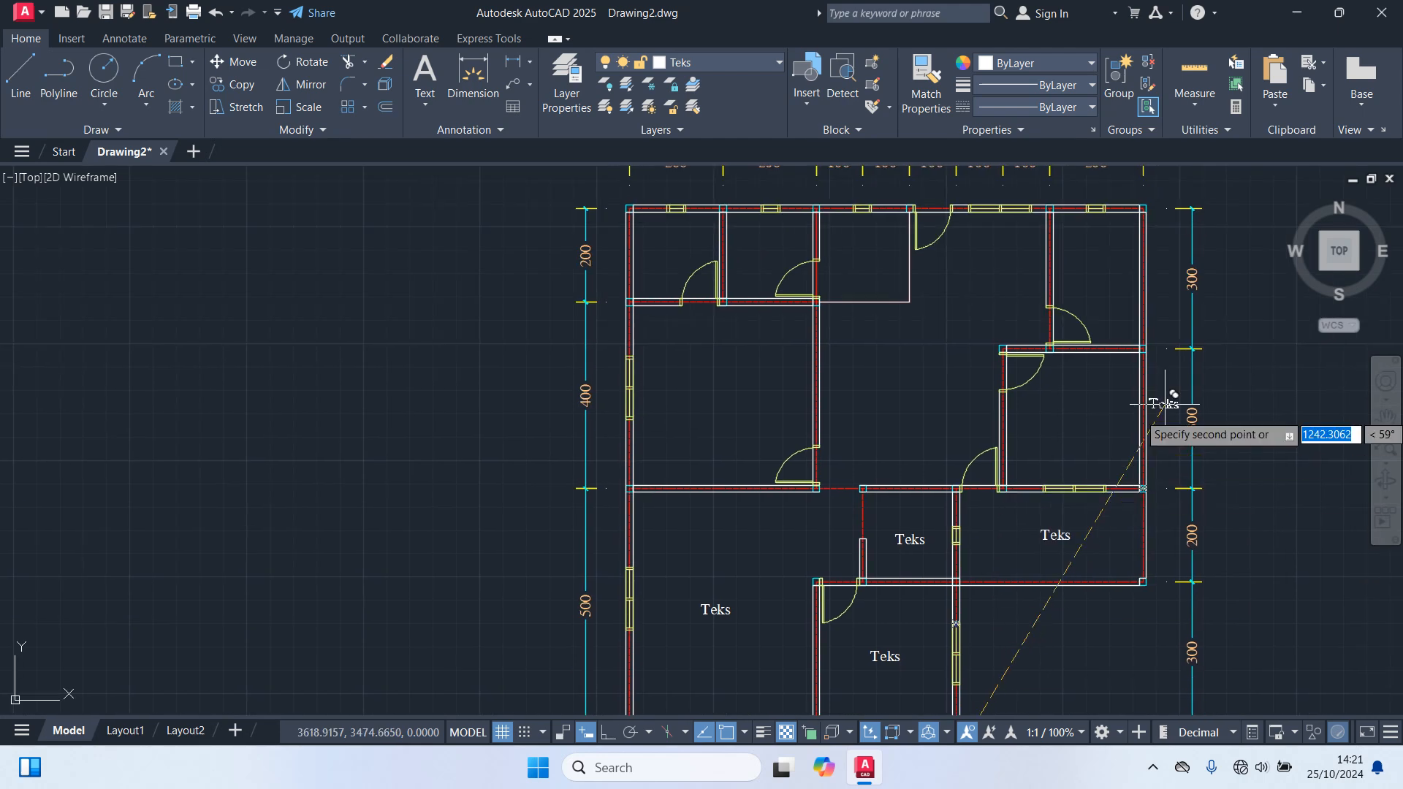
scroll(1107, 434, "up", 2)
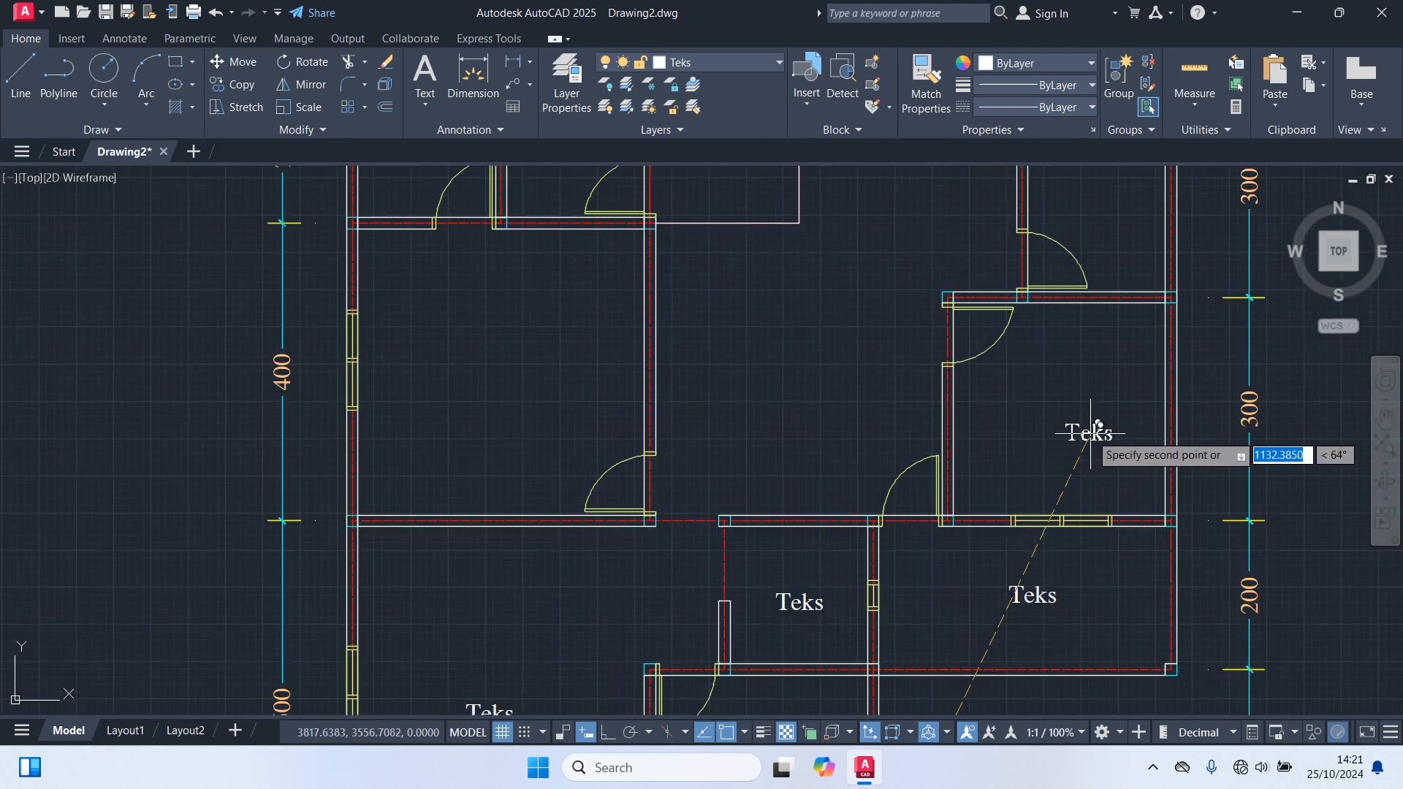
left_click(1066, 402)
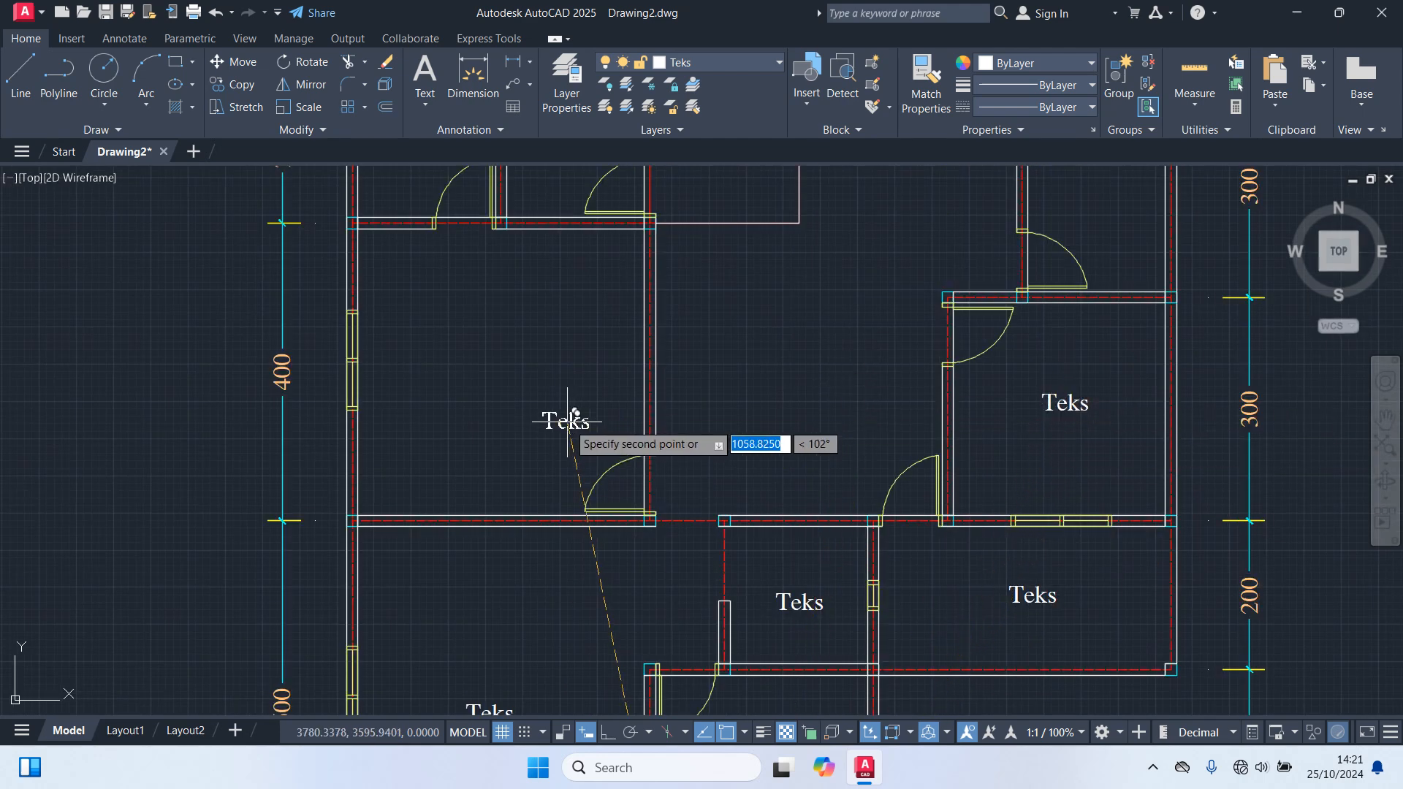
left_click(493, 359)
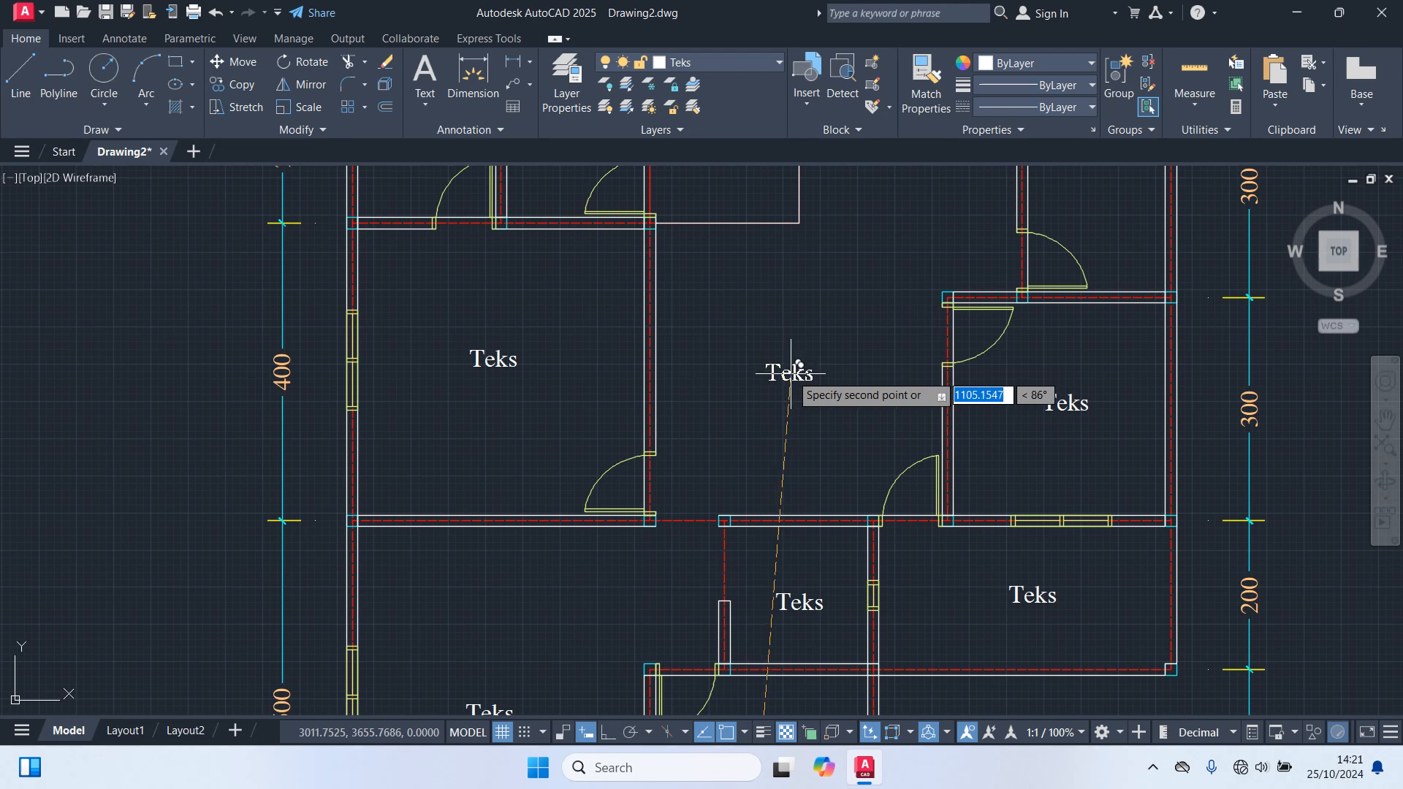
left_click(793, 374)
Step: Place "Teks" copies in the five spaces along the north wall, from the back-door area and northeast room to the northwest corner, and end the copying
middle_click_drag(874, 312, 770, 503)
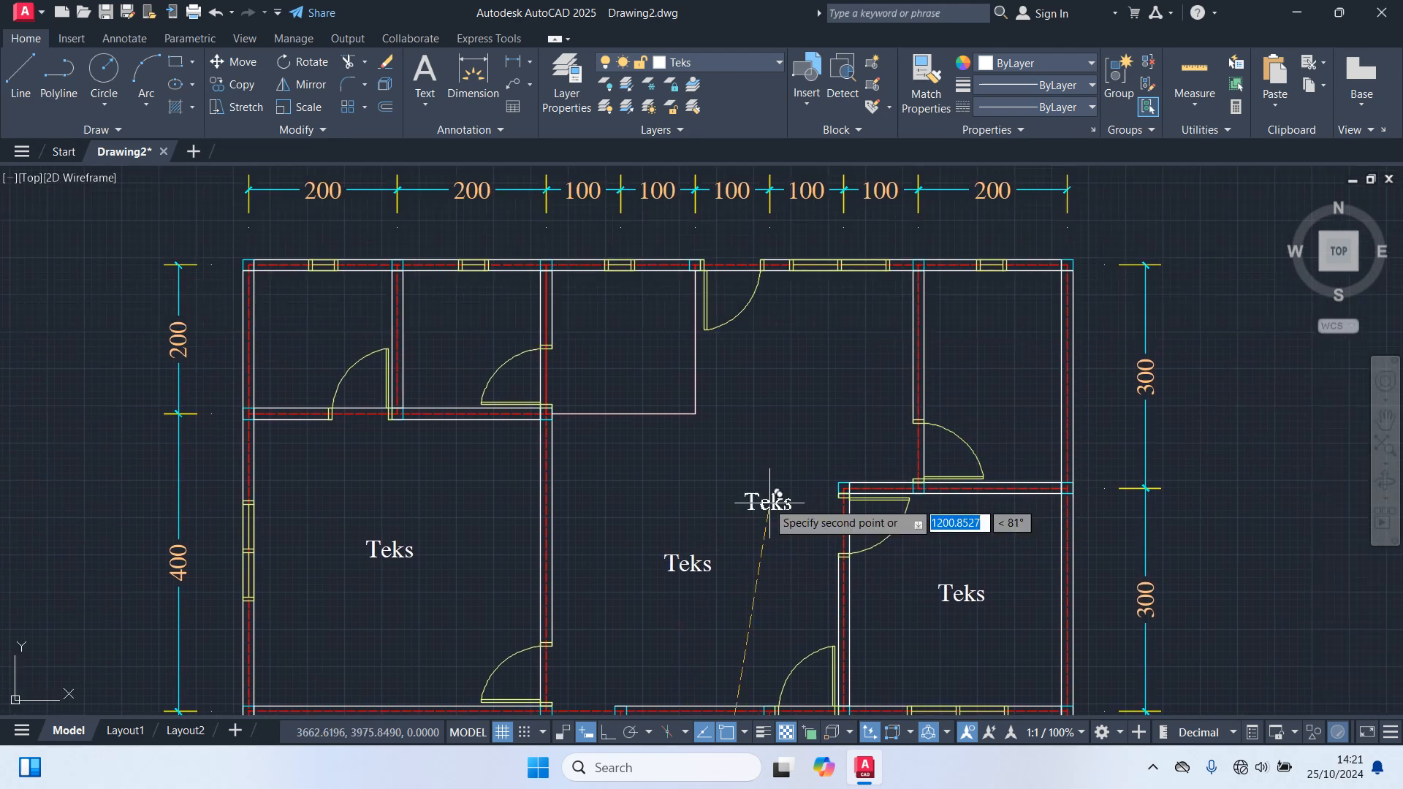
left_click(811, 355)
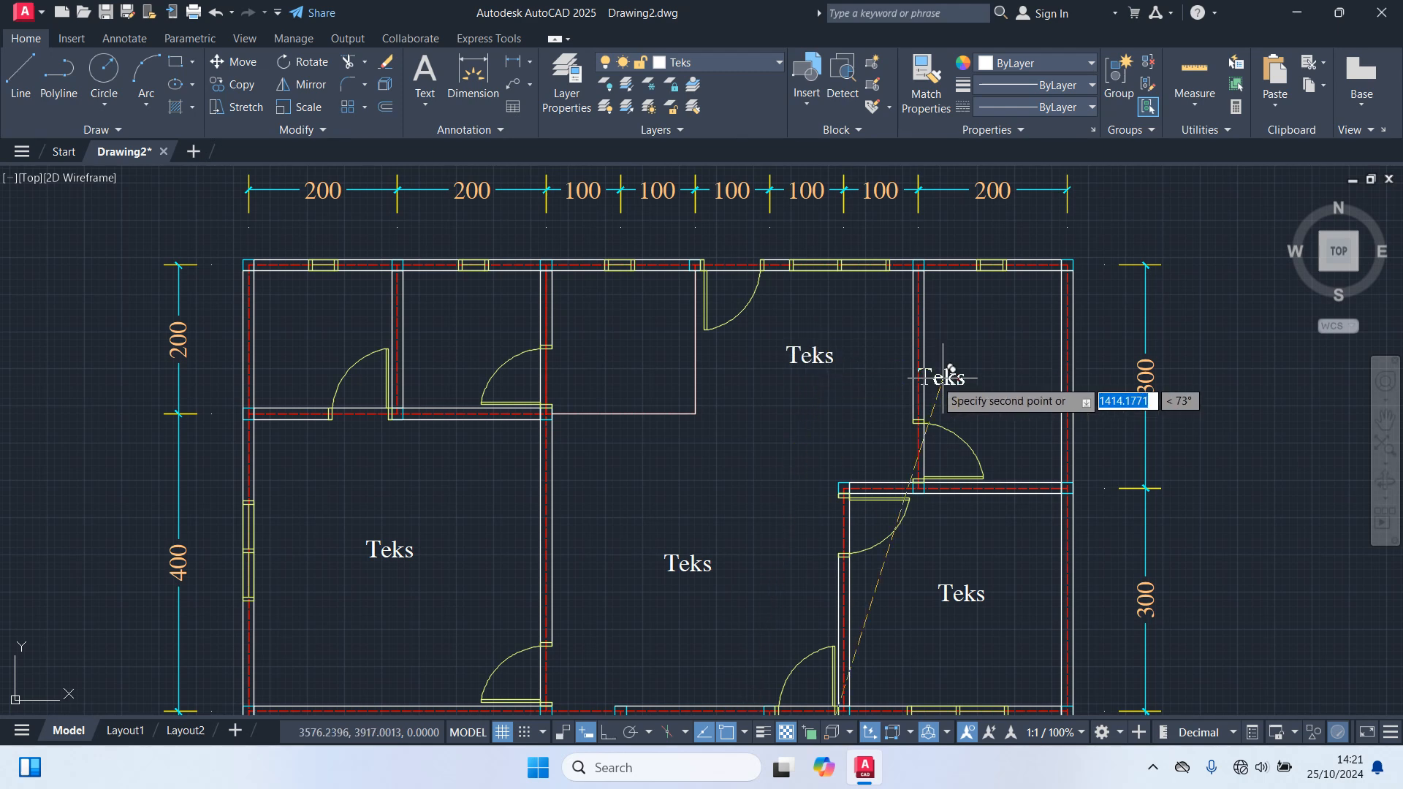
left_click(995, 358)
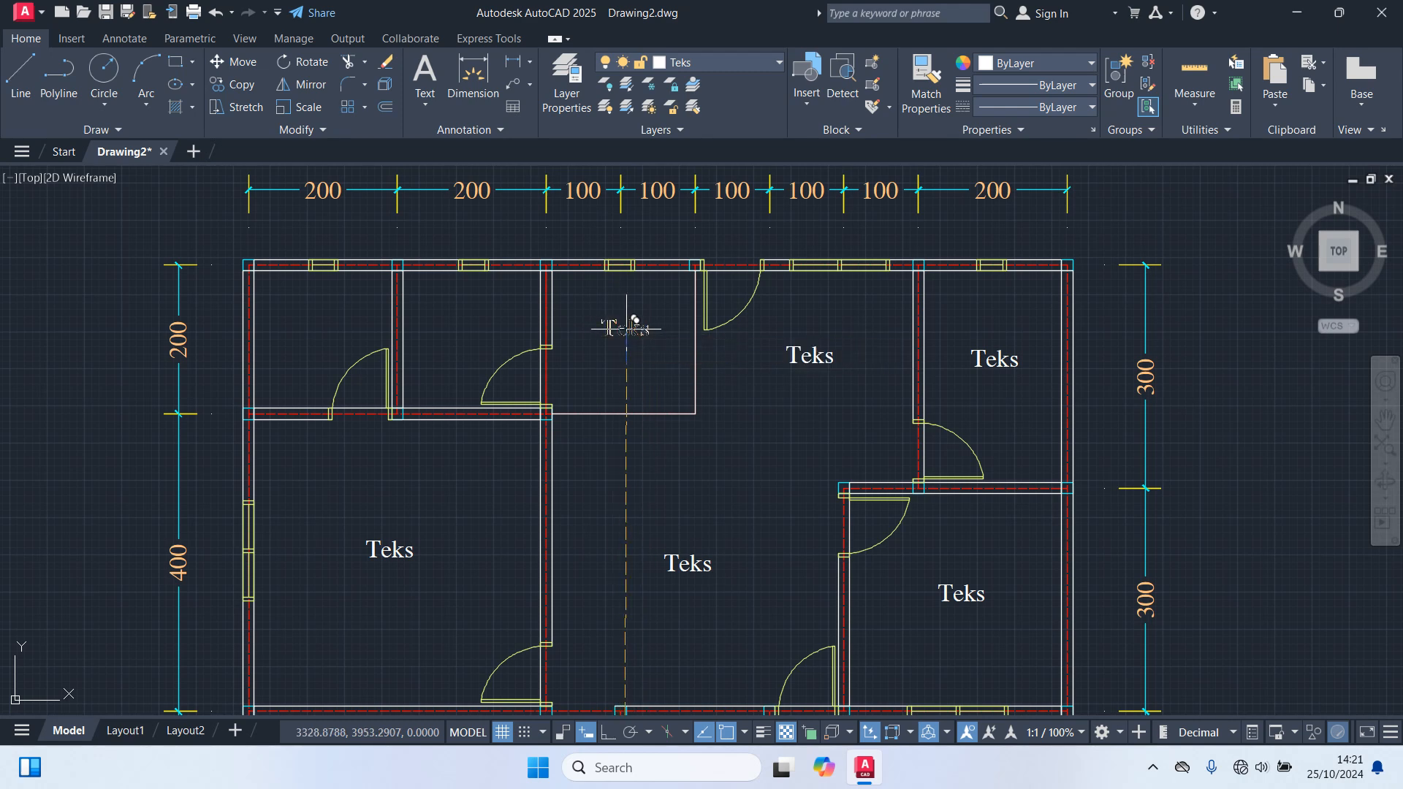
middle_click_drag(595, 366, 867, 355)
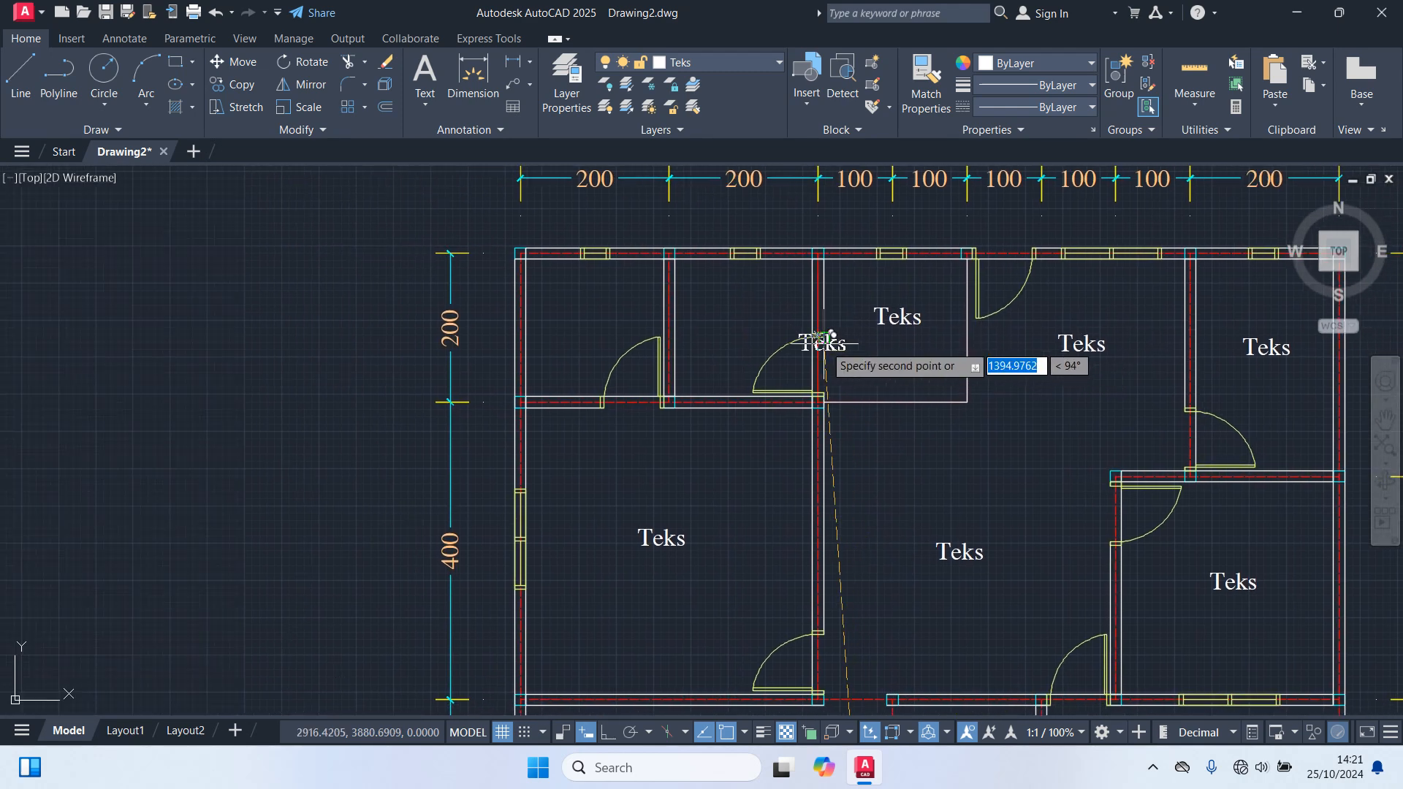
left_click(739, 322)
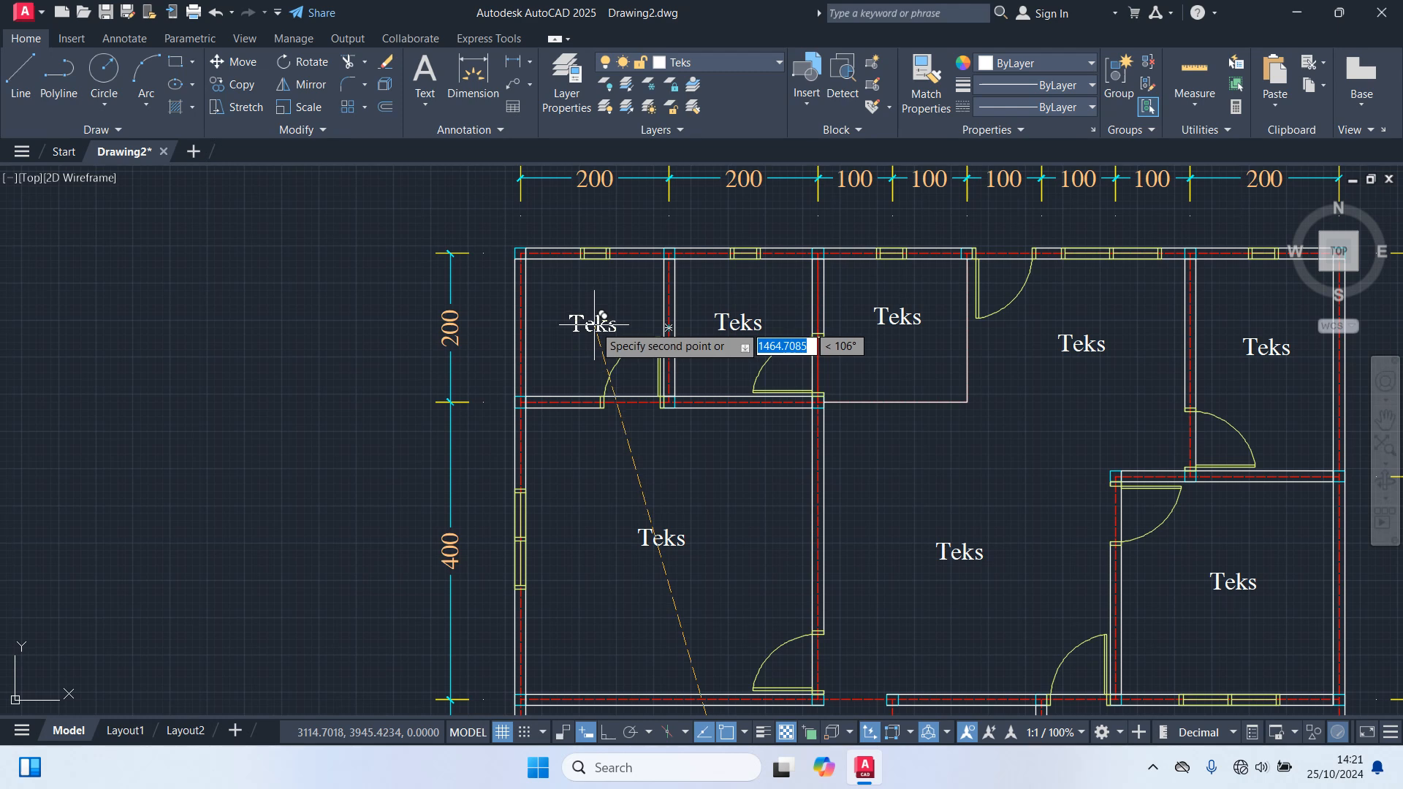
left_click(595, 319)
key("Escape")
scroll(847, 445, "down", 8)
scroll(851, 449, "up", 6)
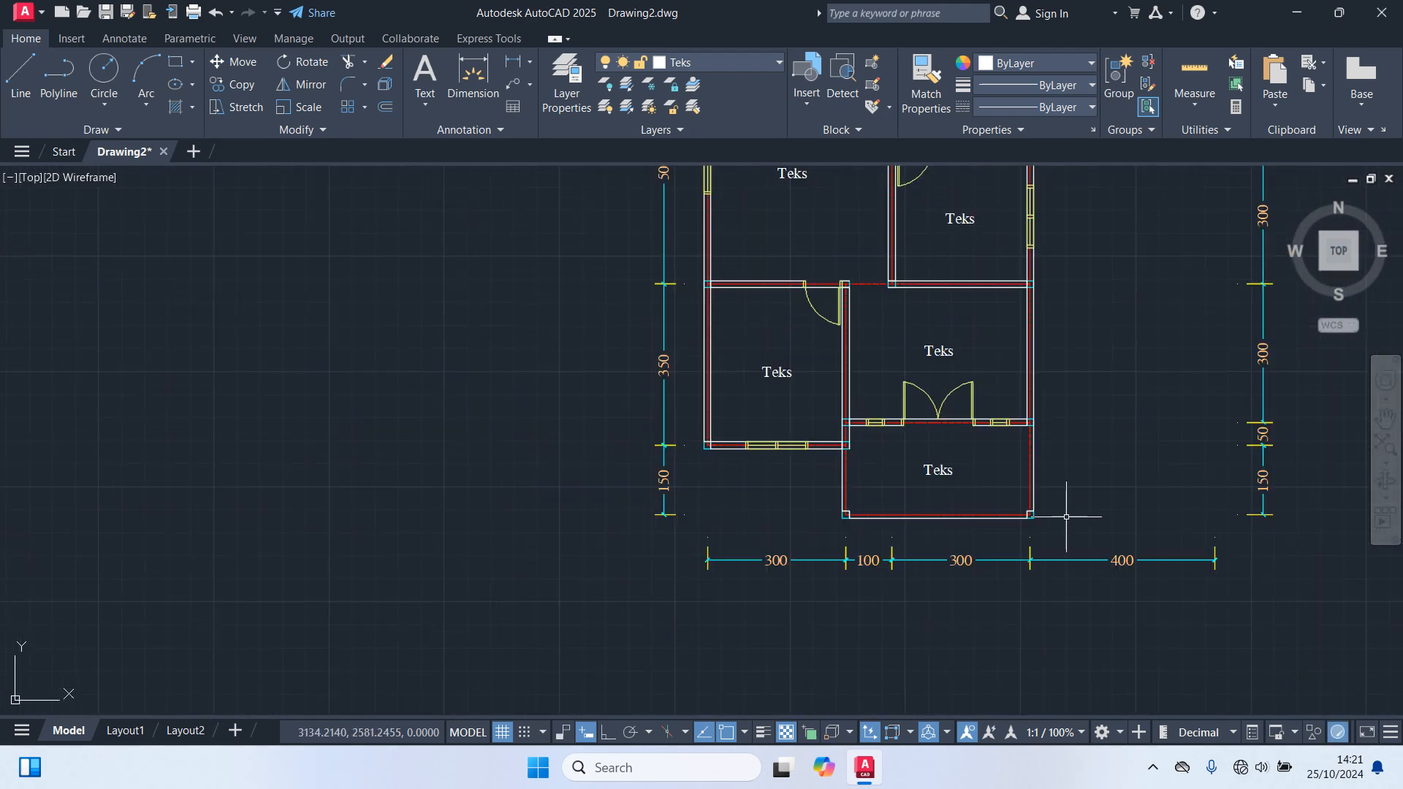
Step: Edit the "Teks" label in the front porch south of the double door to read "Teras Depan"
scroll(974, 522, "up", 2)
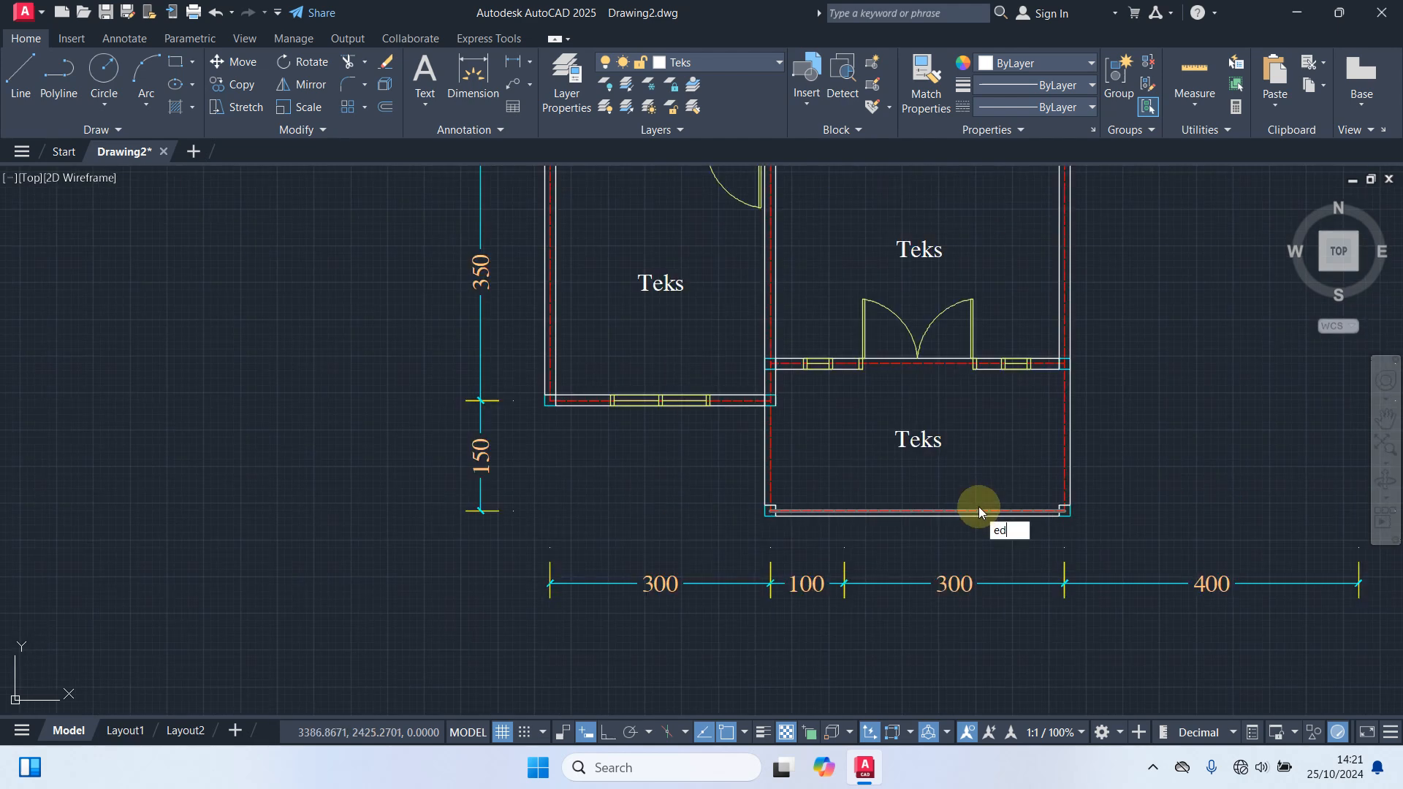
key("Return")
scroll(951, 454, "up", 2)
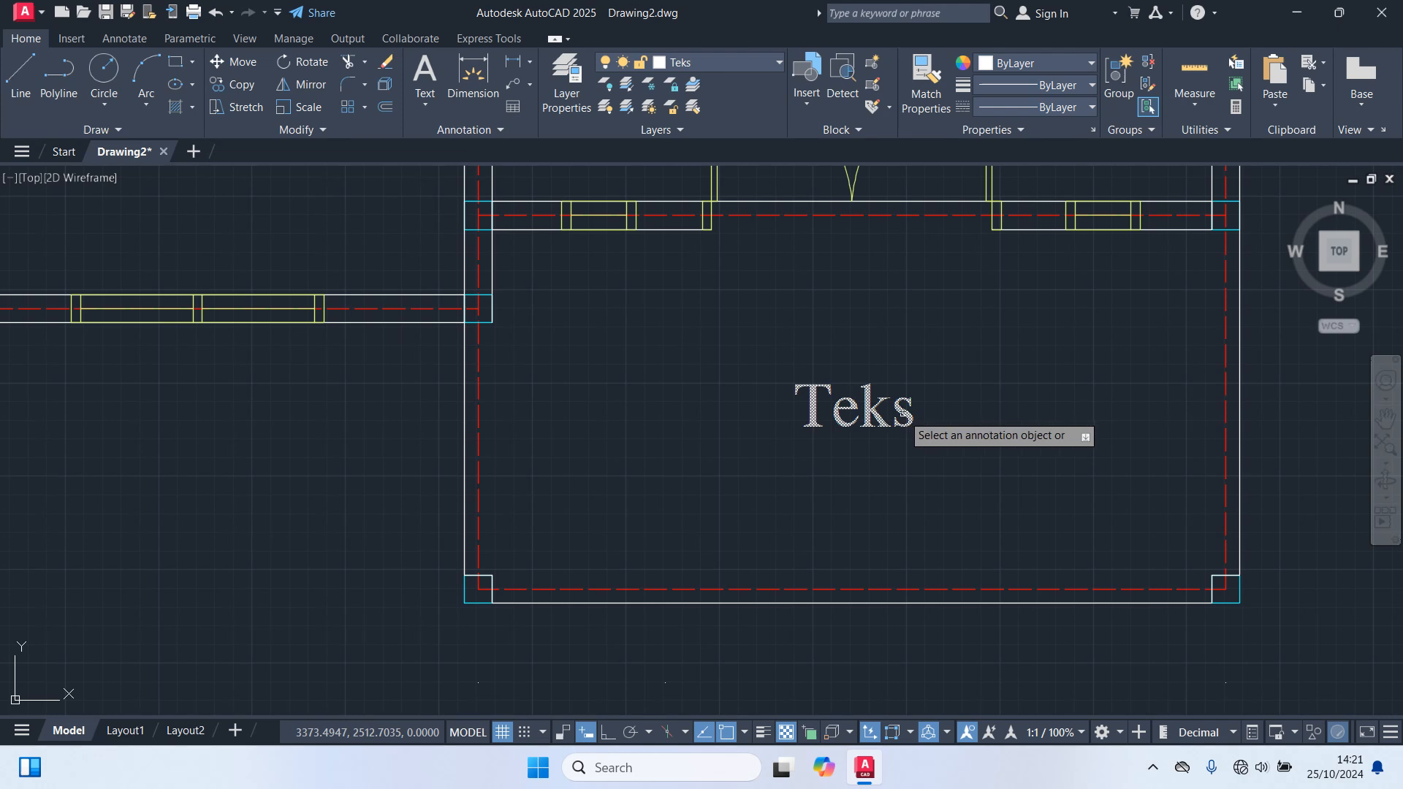
left_click(903, 411)
left_click_drag(940, 407, 785, 424)
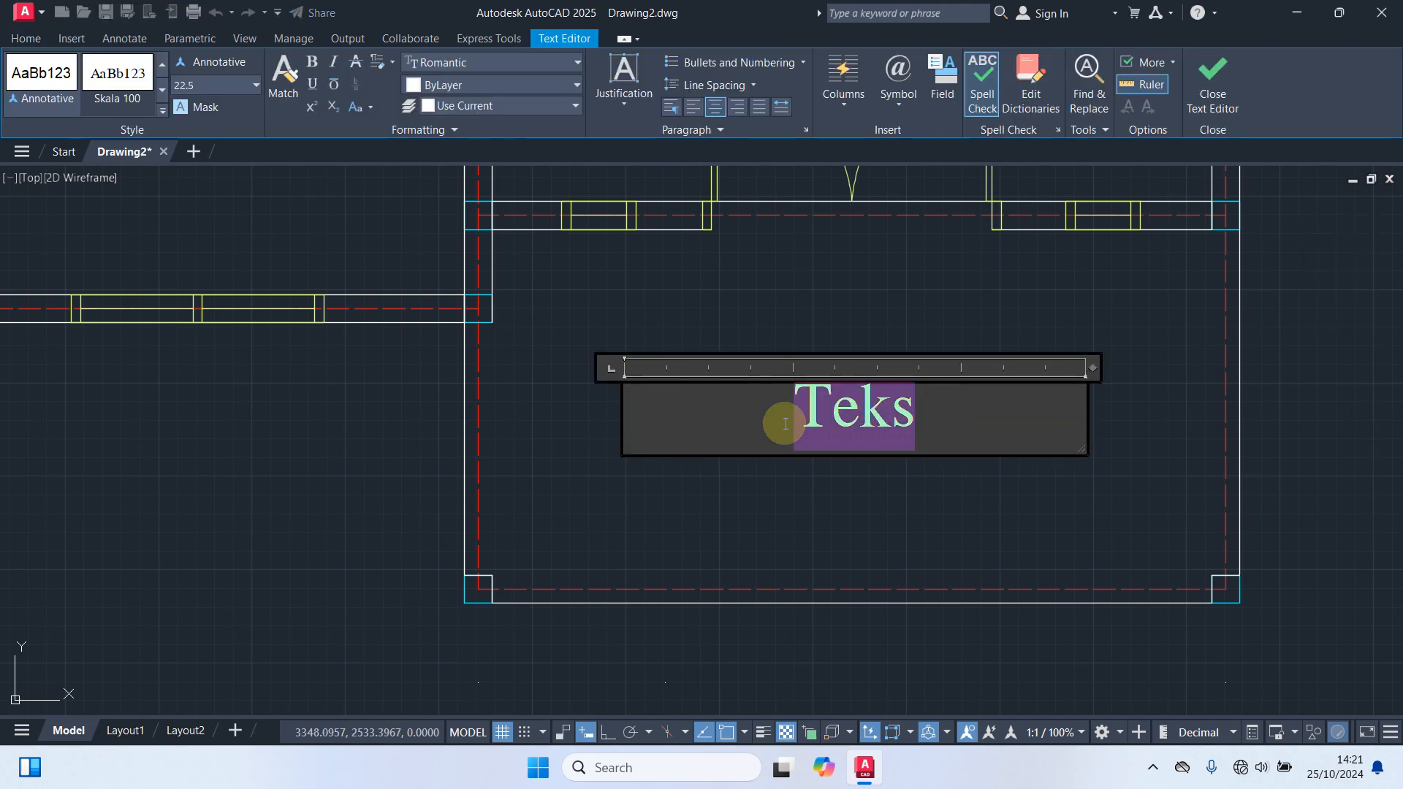
type("Ter")
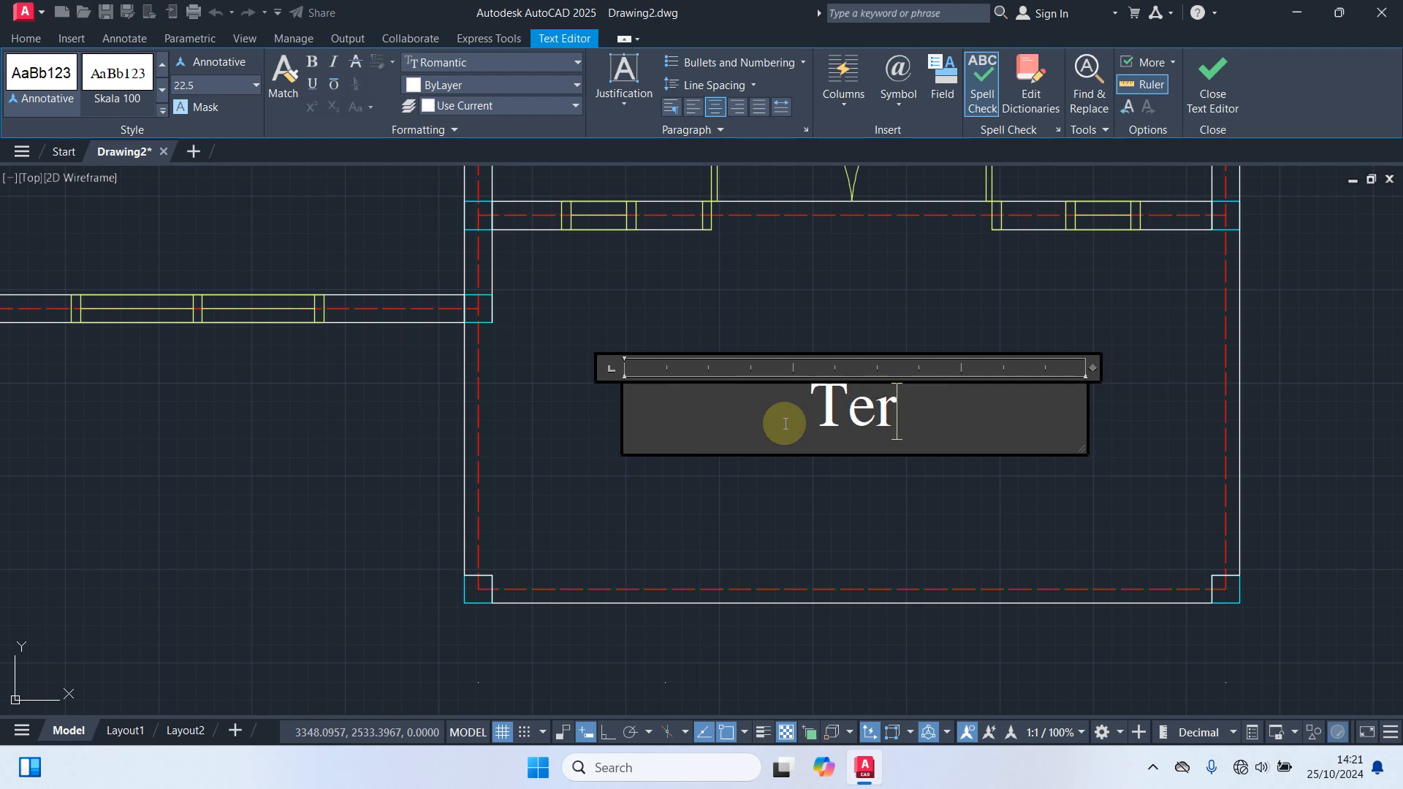
type("as Depan")
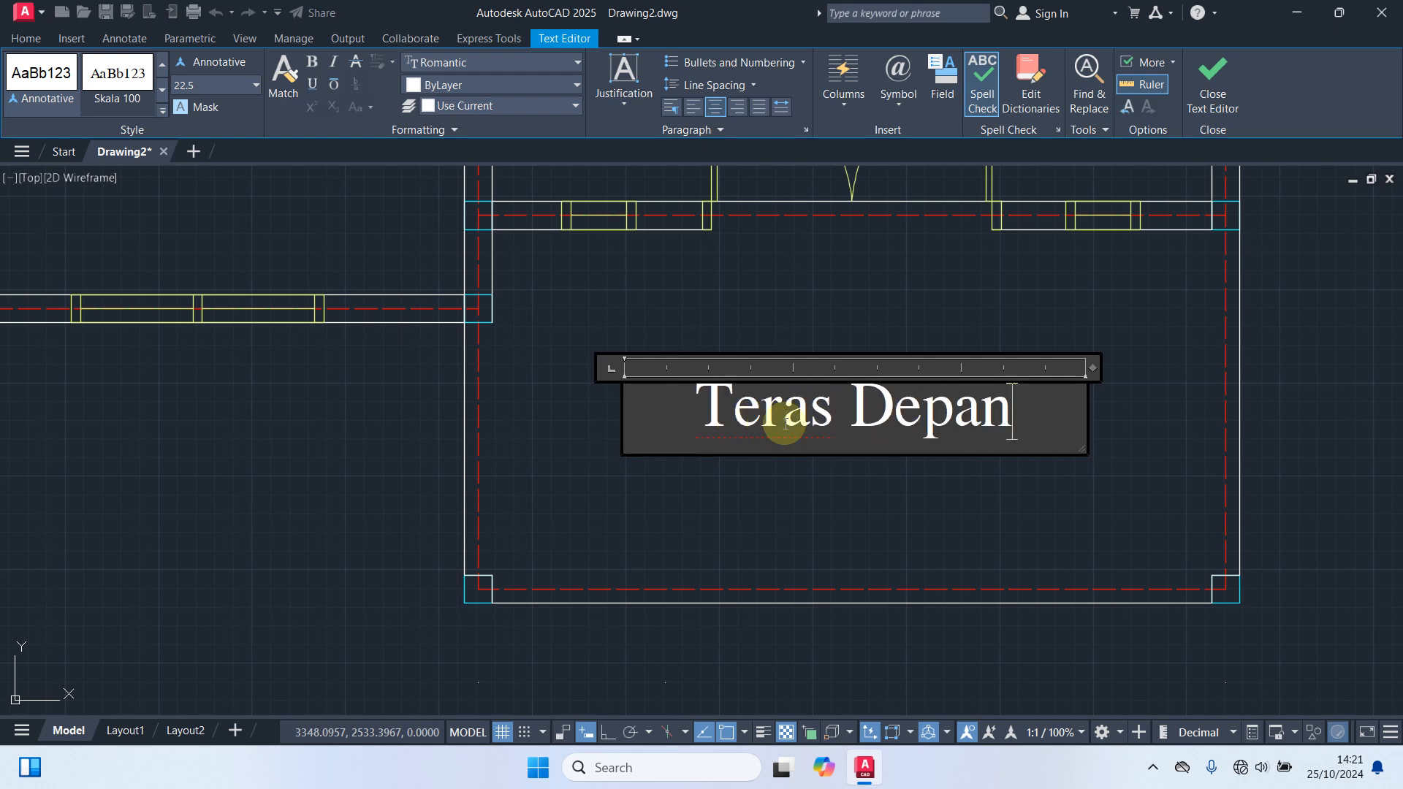
left_click(995, 553)
Step: Replace the "Teks" label in the room just inside the double door with "Ruang Tamu"
scroll(965, 584, "down", 5)
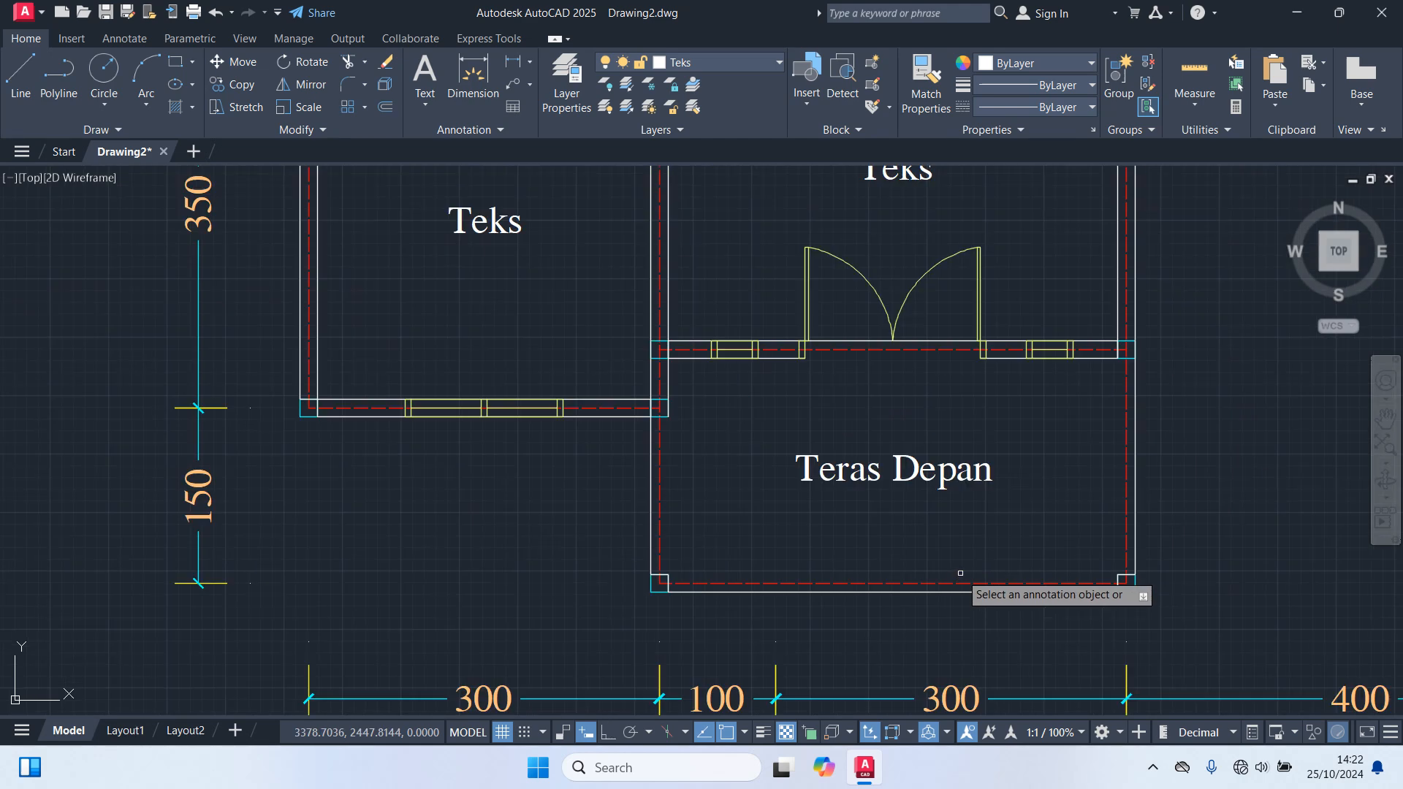
scroll(966, 365, "up", 2)
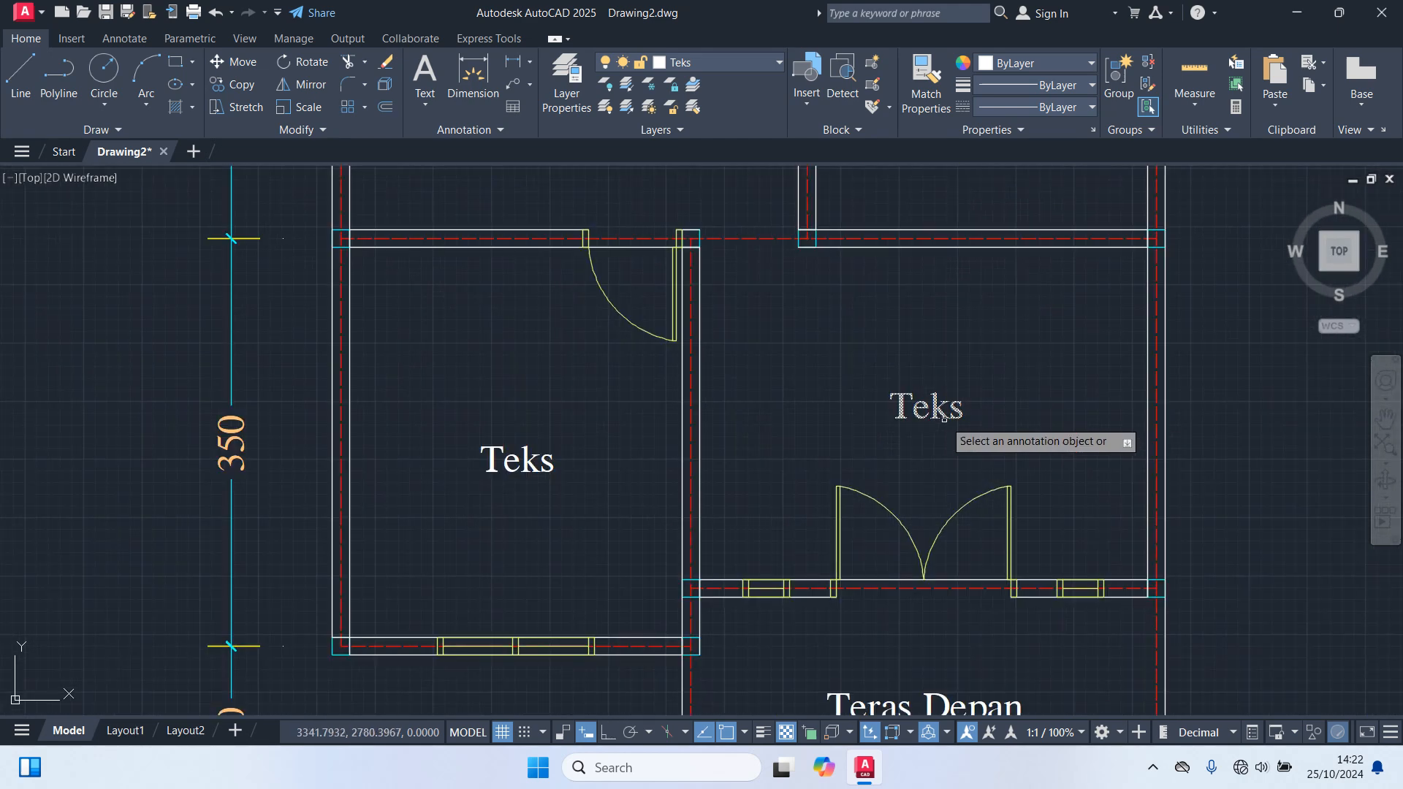
left_click(963, 406)
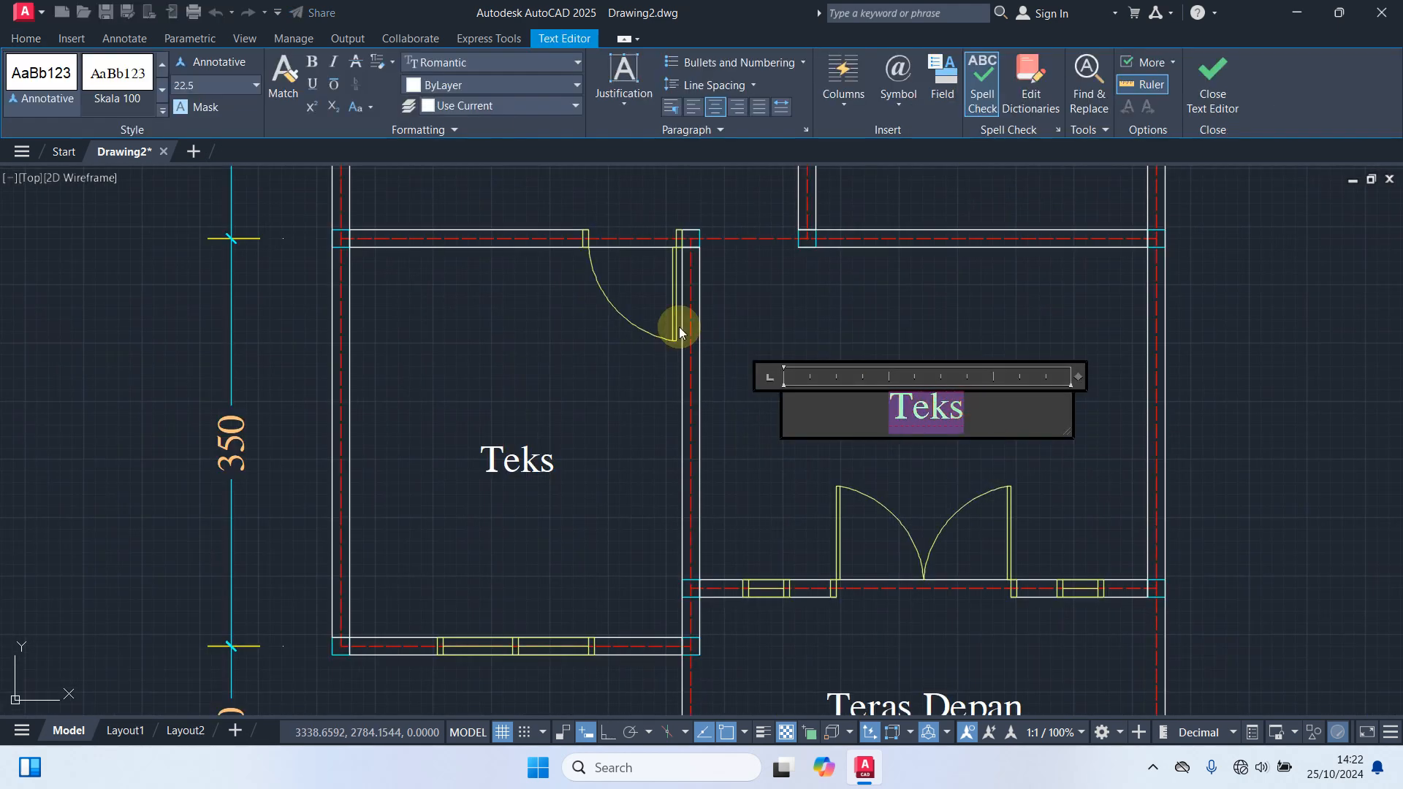
type("Ruang Tamu")
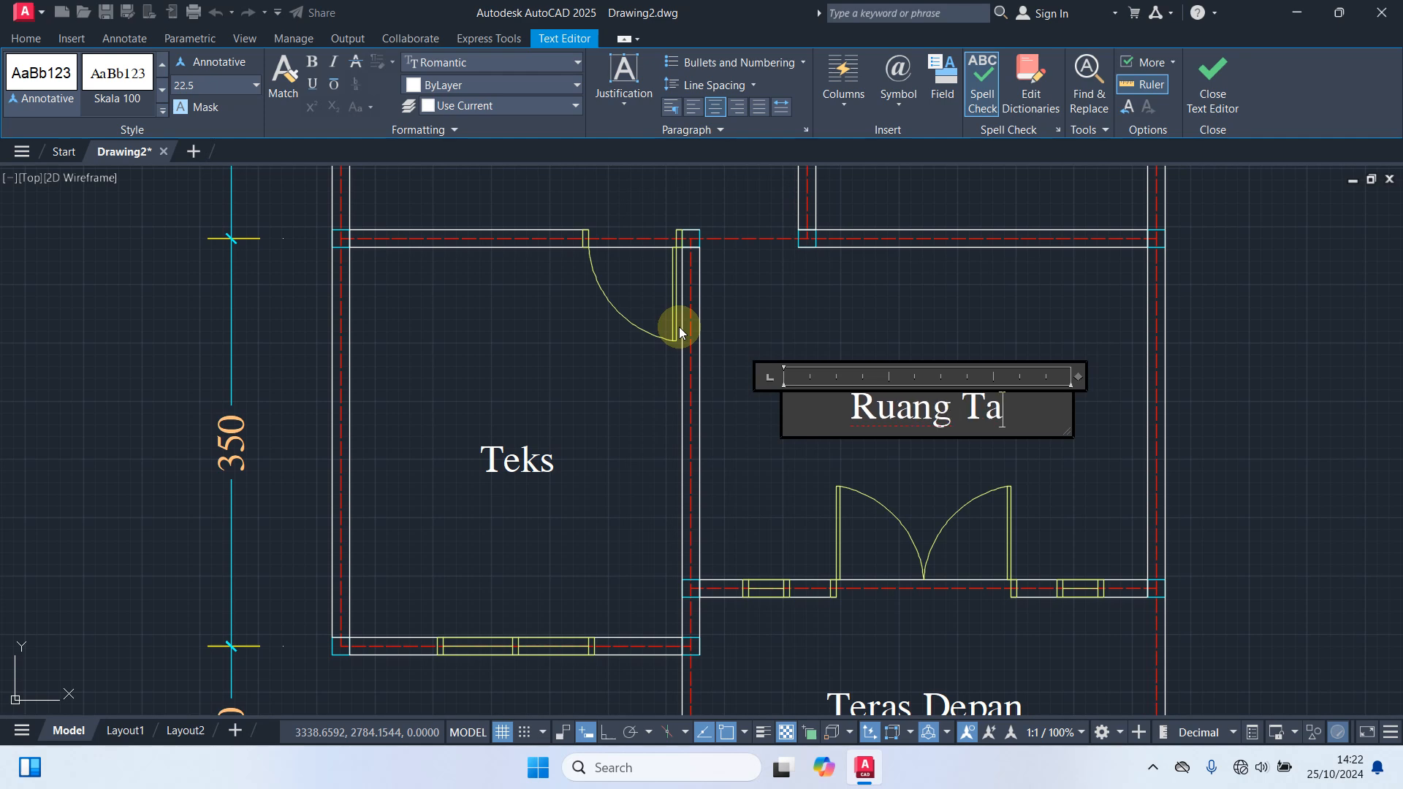
left_click(758, 506)
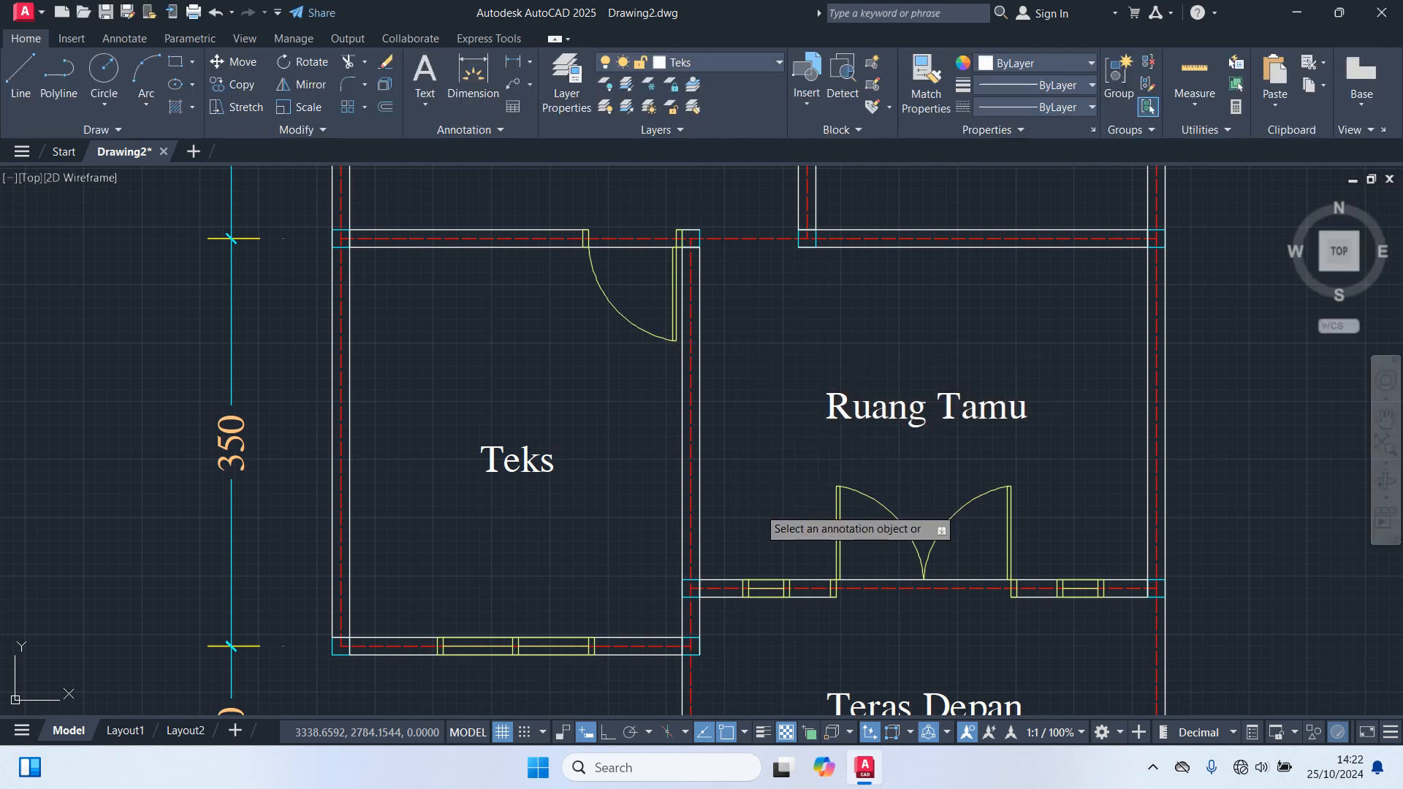
Step: Change the southwest room's "Teks" label to "Kamar 1"
scroll(758, 506, "down", 3)
scroll(902, 497, "up", 4)
left_click(903, 499)
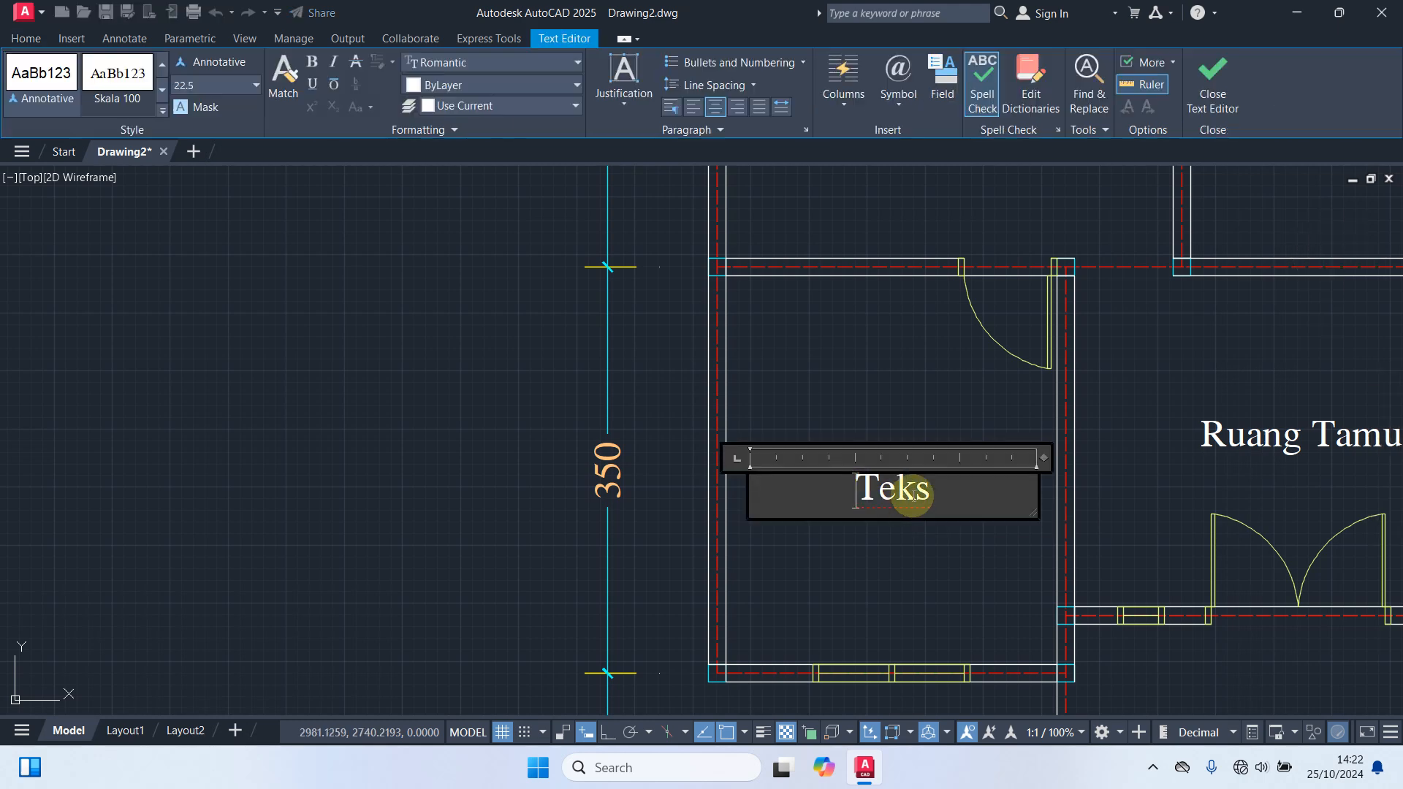
scroll(929, 493, "up", 2)
left_click_drag(950, 485, 552, 406)
type("Kamar 1")
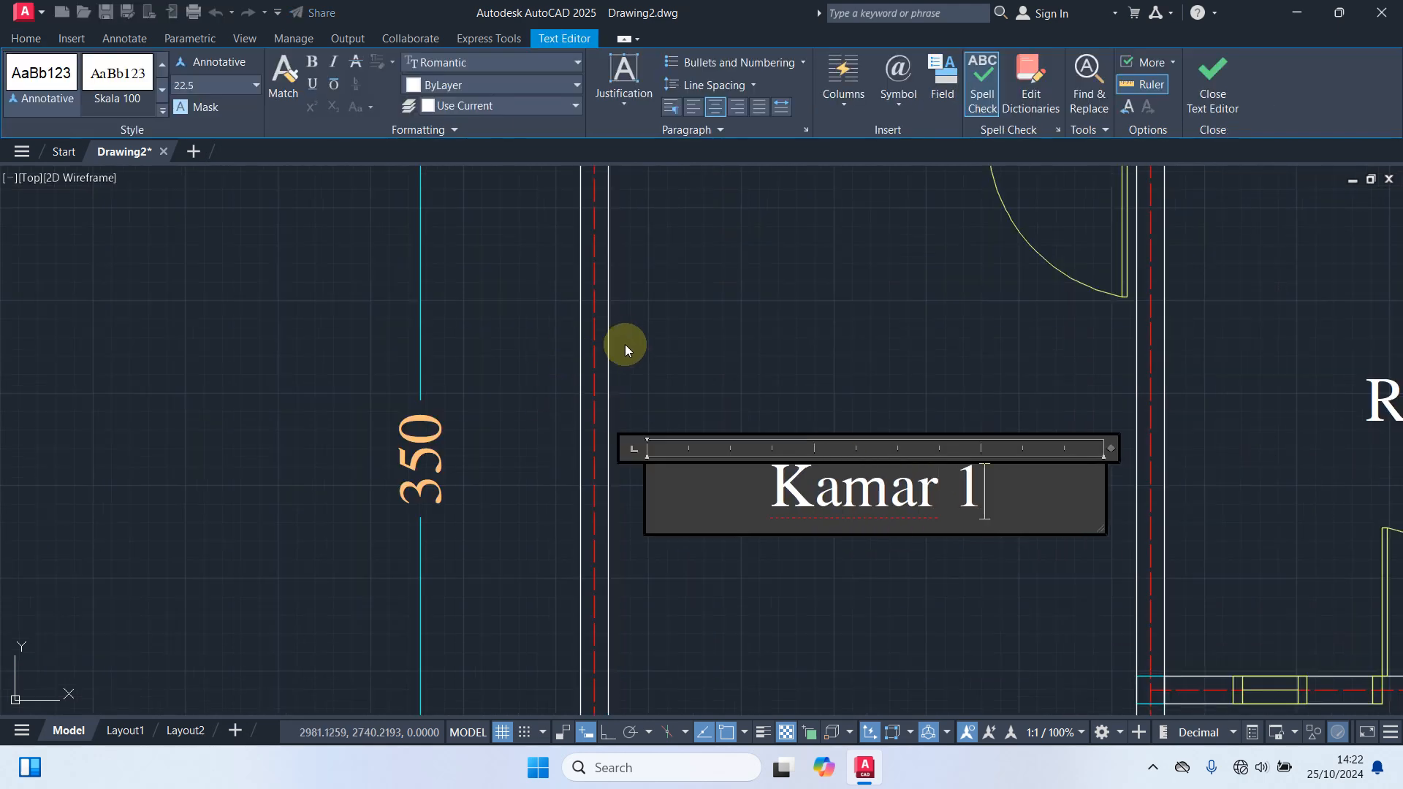
left_click(903, 320)
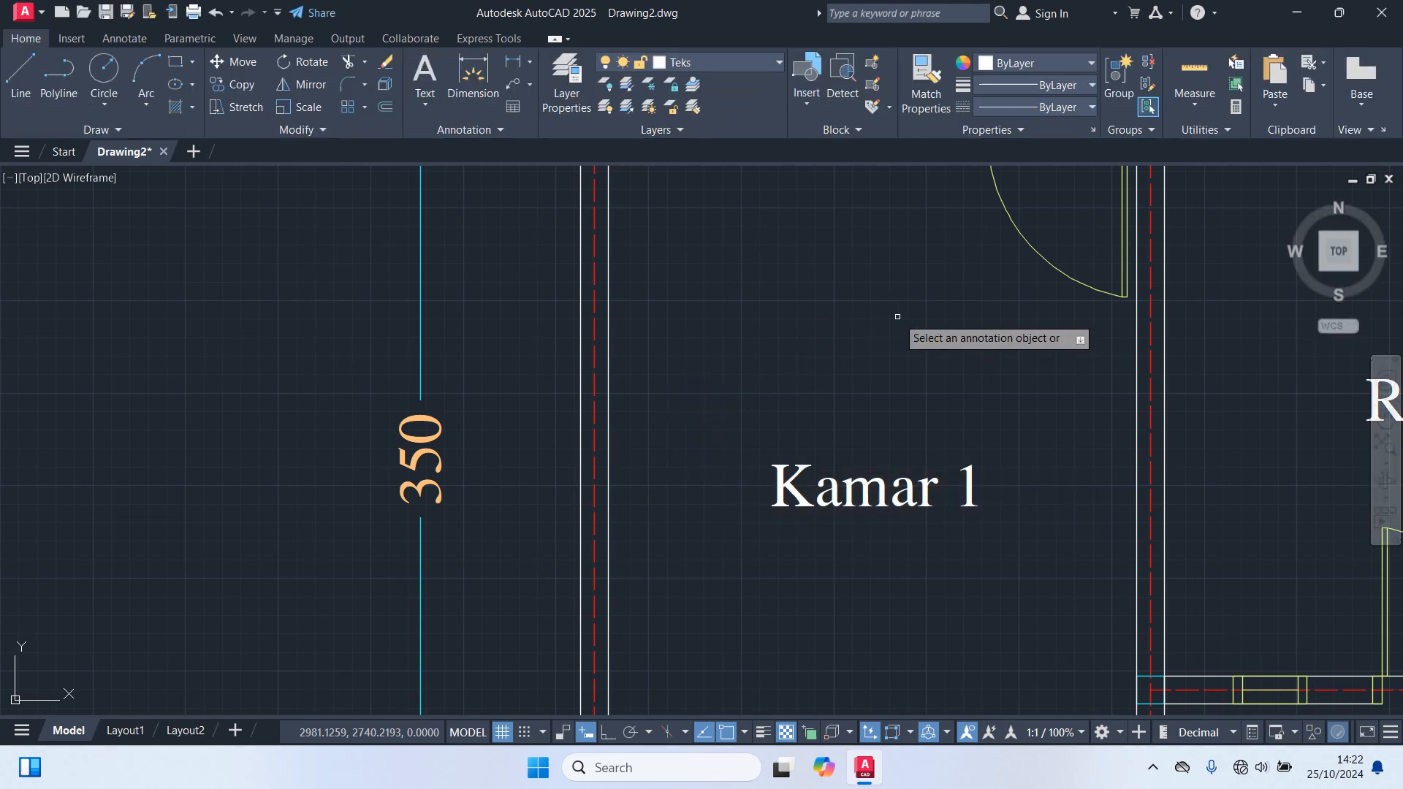
Step: Change the "Teks" label in the large west room north of Kamar 1 to "Ruang Keluarga"
scroll(897, 316, "down", 4)
middle_click_drag(865, 316, 767, 582)
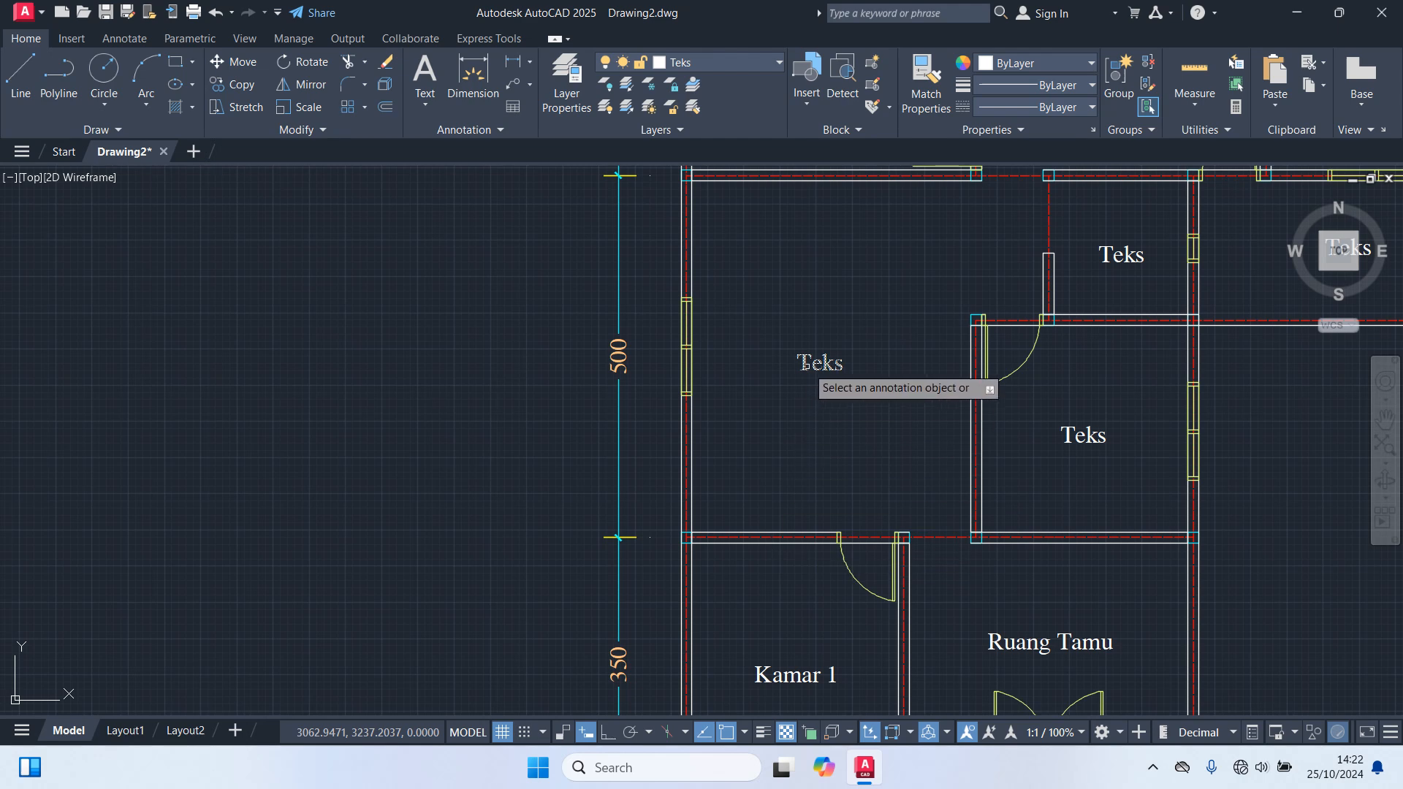
left_click(818, 363)
left_click_drag(911, 376, 670, 316)
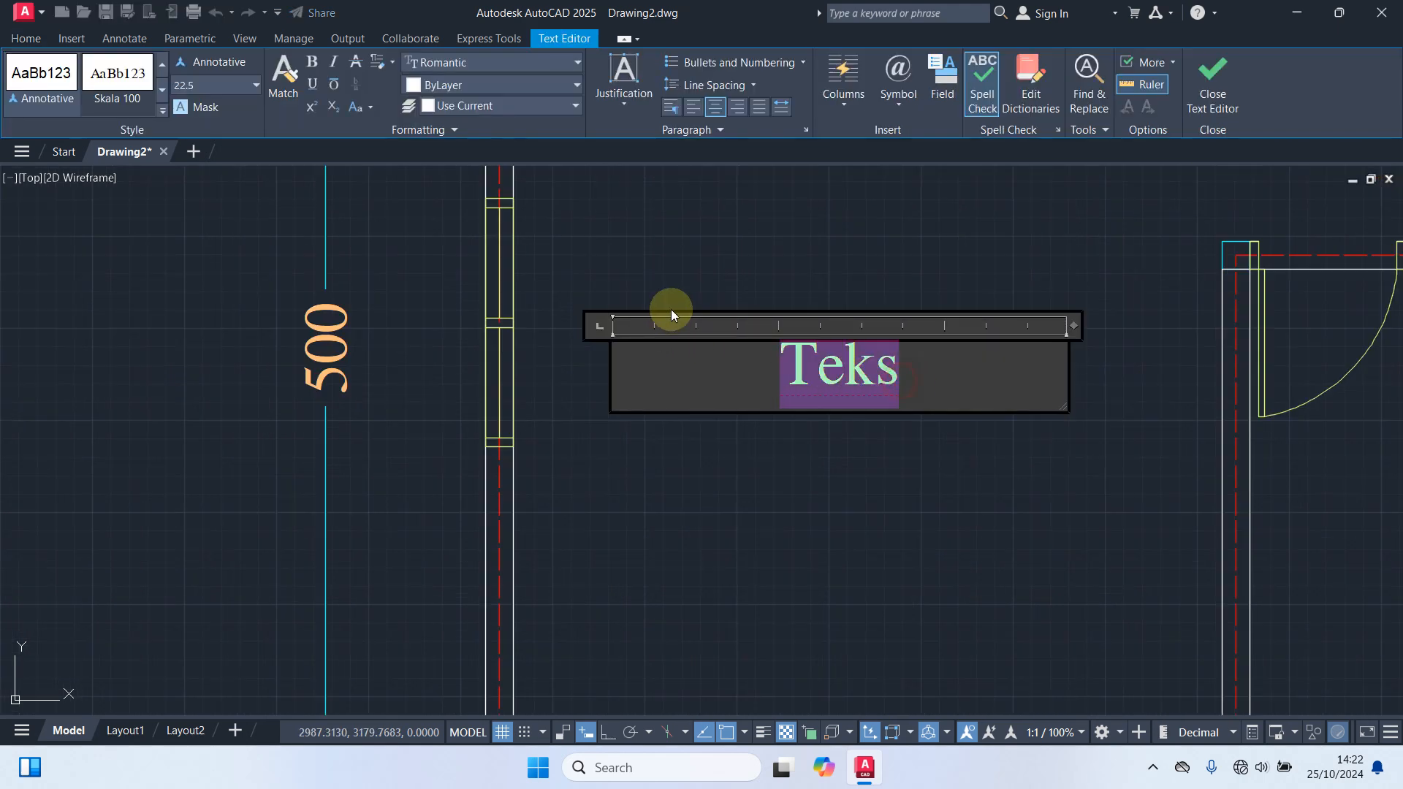
type("Ruang K")
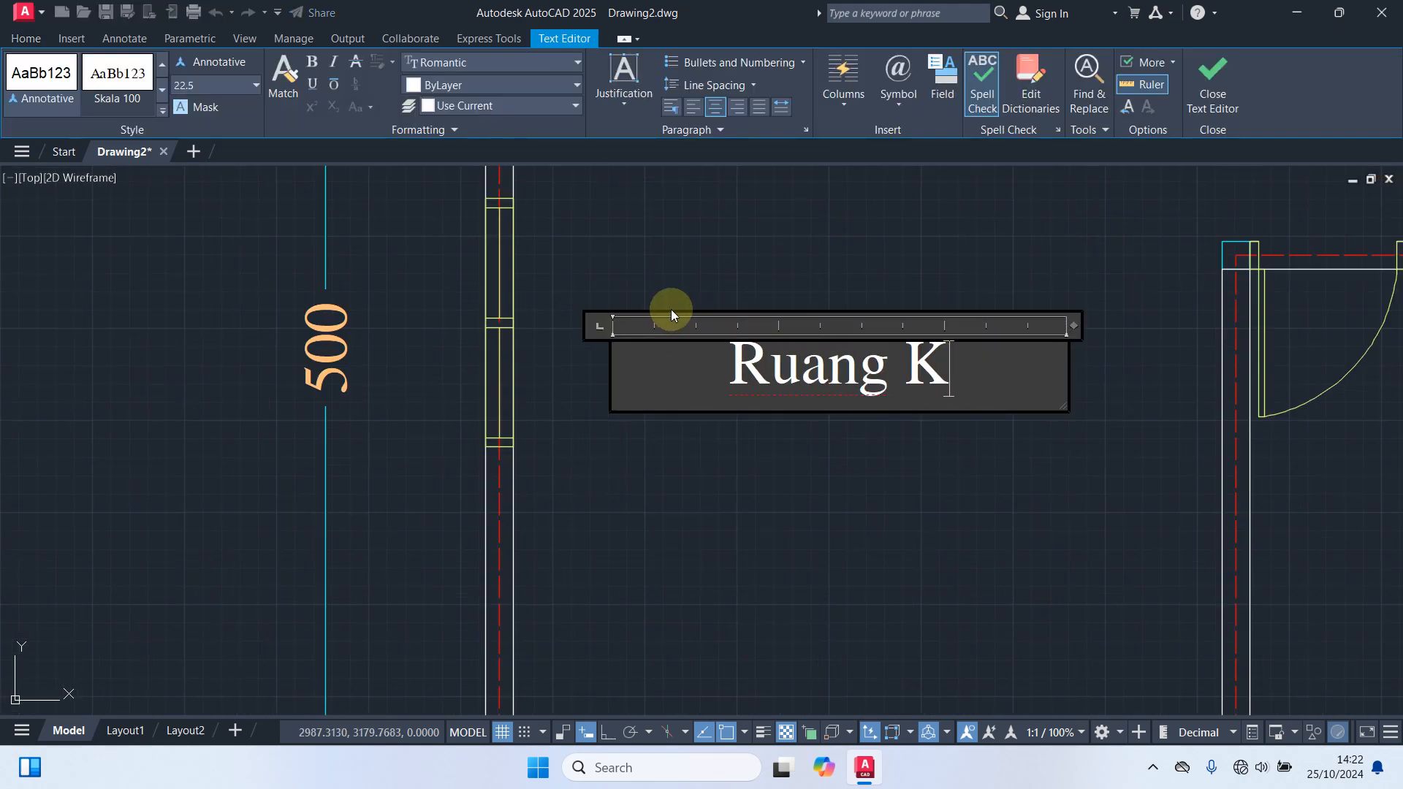
type("eluarga")
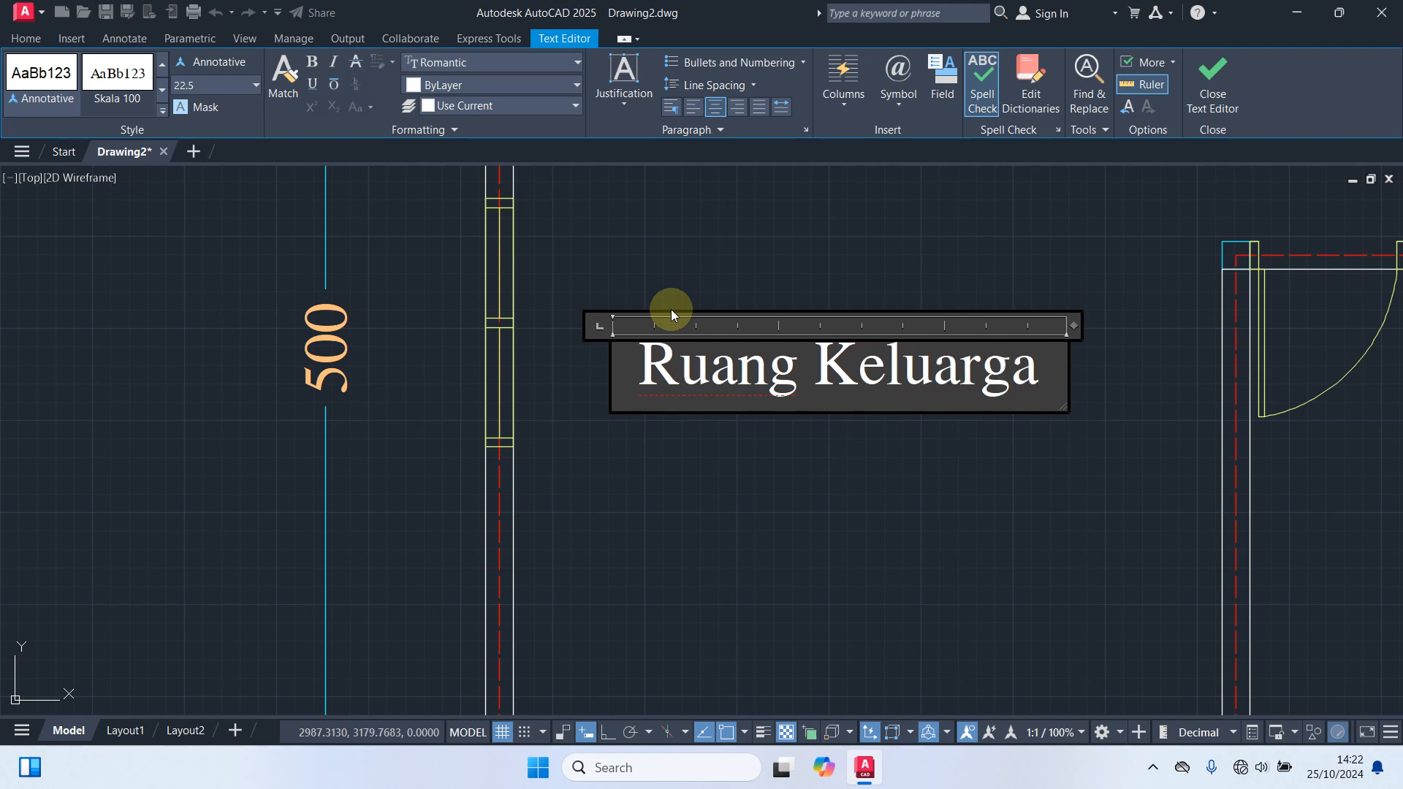
left_click(825, 544)
Step: Replace the "Teks" label in the small room beside the east terrace with "Mushola"
scroll(855, 519, "down", 4)
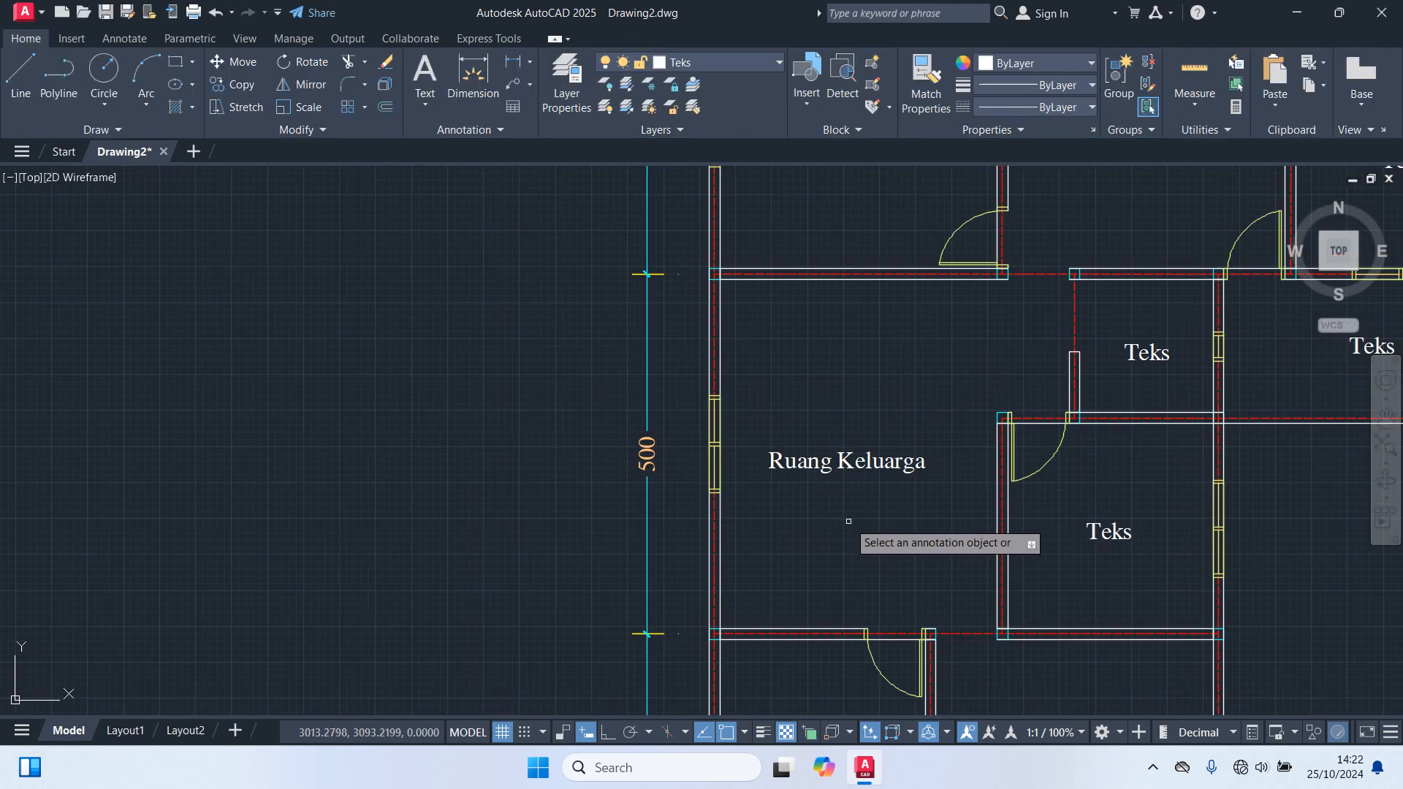
middle_click_drag(1163, 381, 835, 488)
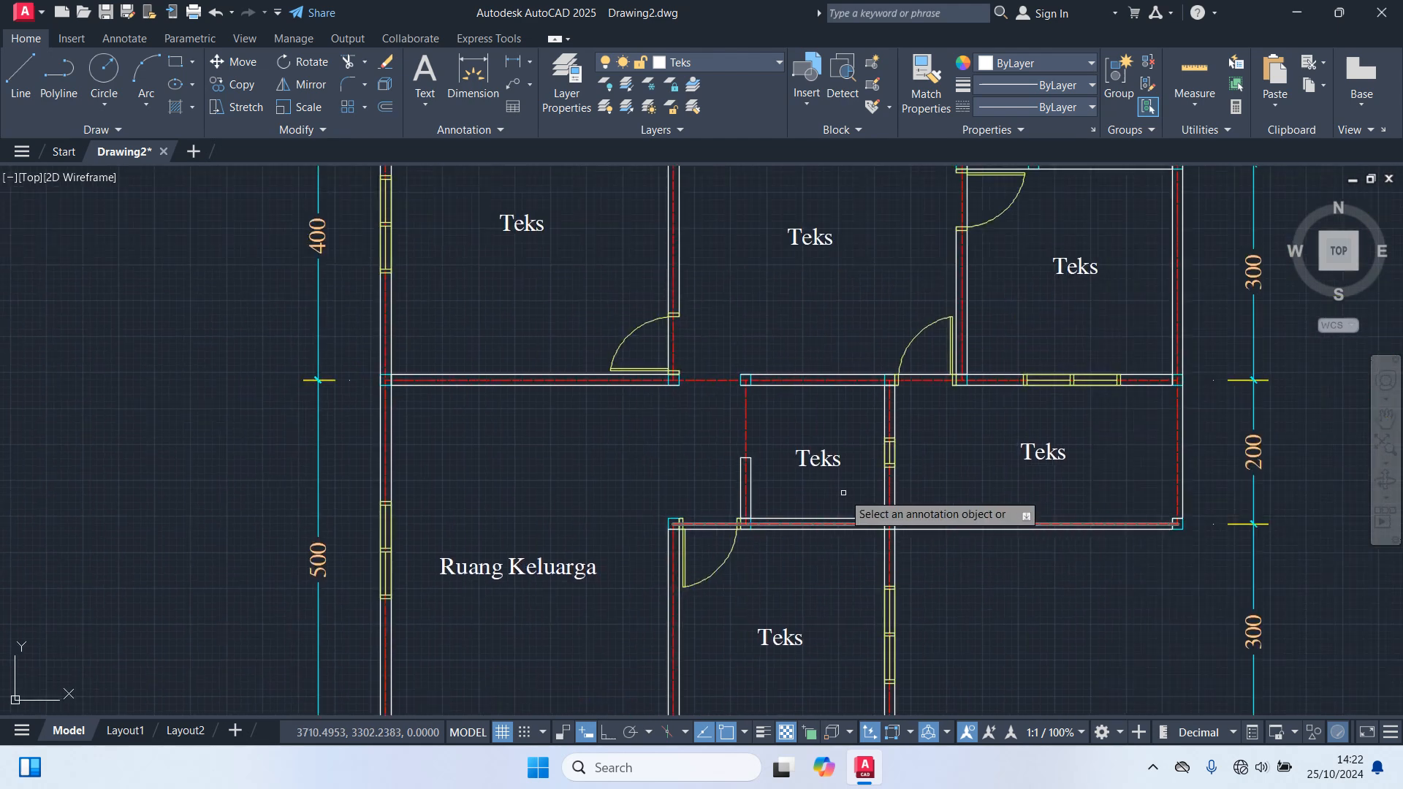
scroll(834, 488, "up", 2)
left_click(837, 441)
key("ctrl+a")
type("Mushola")
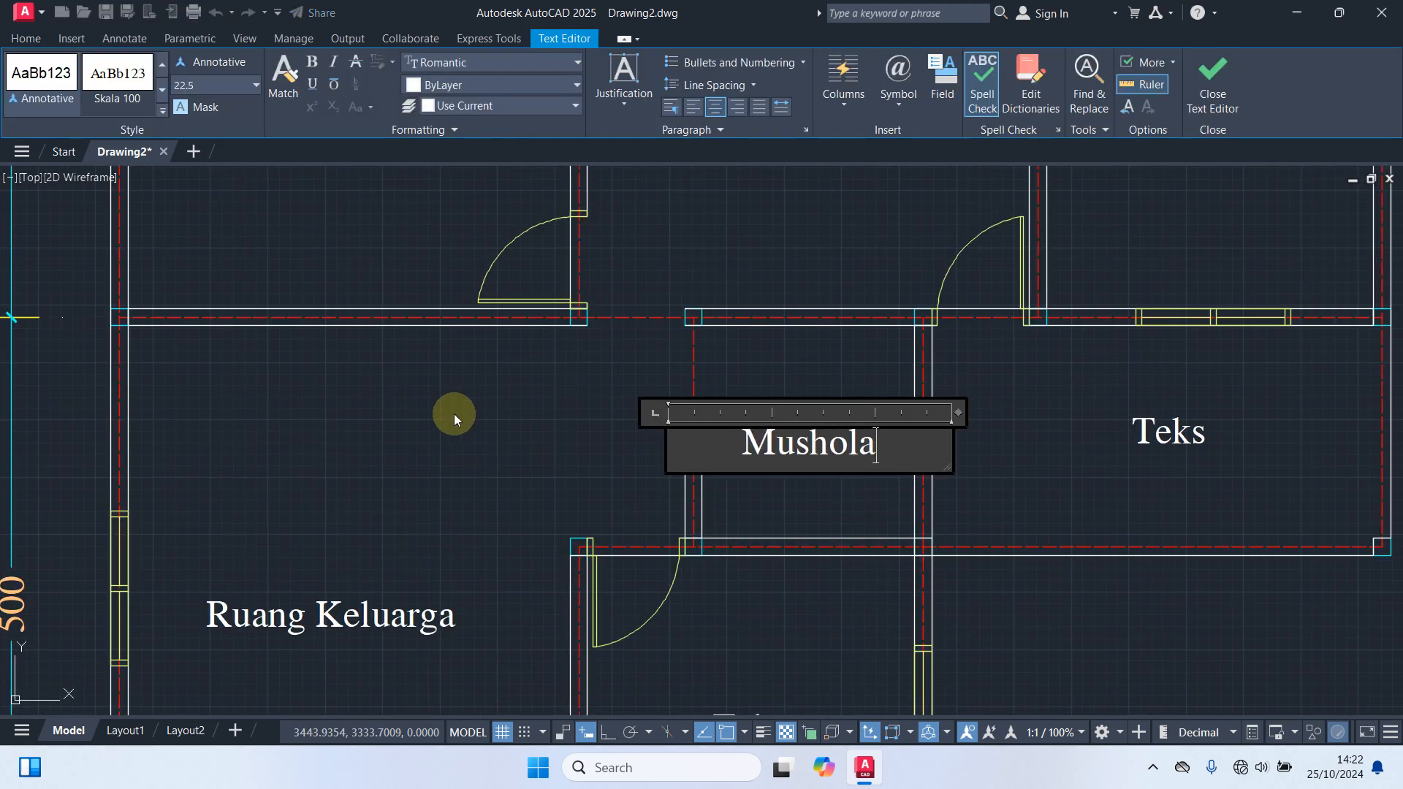
left_click(859, 501)
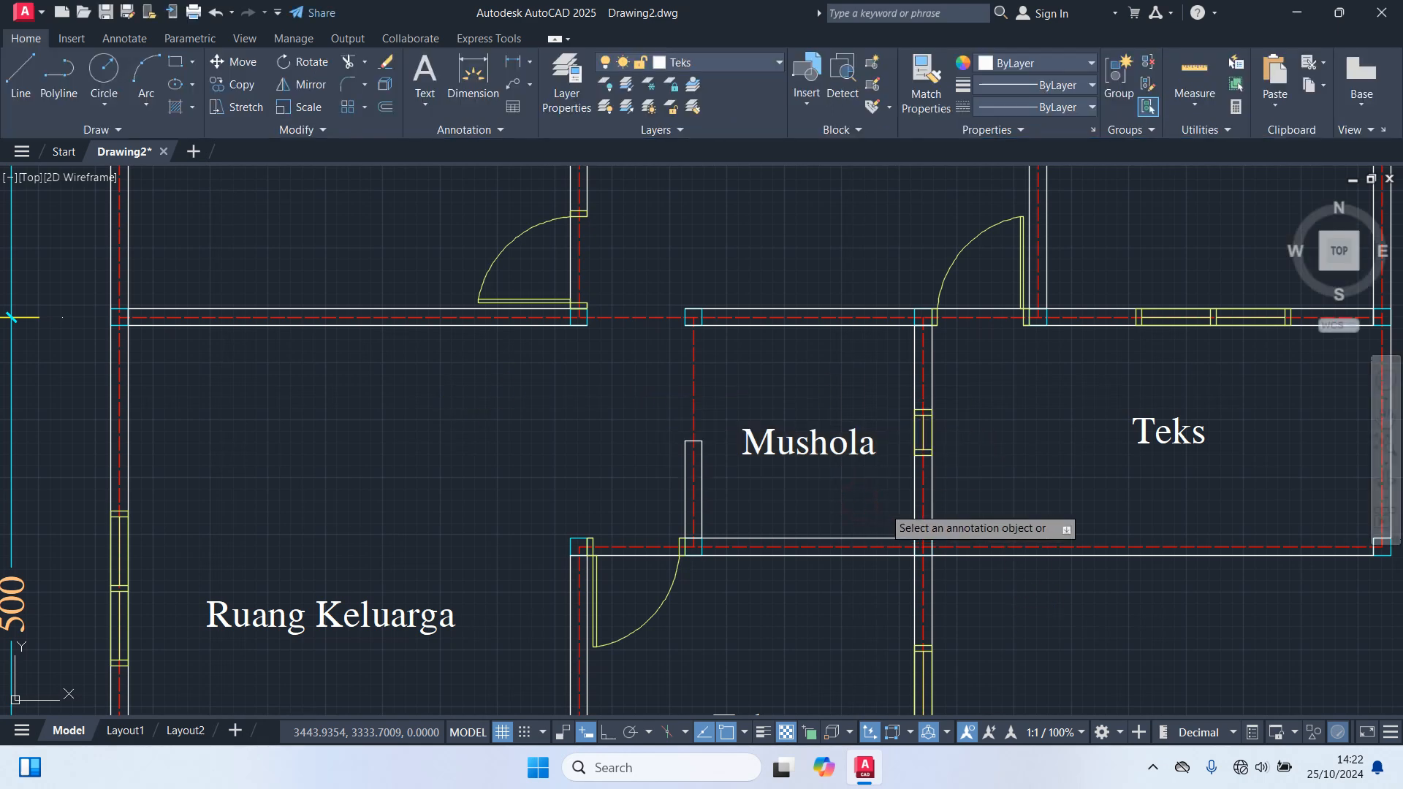
Step: Replace the "Teks" label in the east terrace beside the Mushola with "Teras Depan"
scroll(913, 512, "down", 3)
scroll(1023, 497, "up", 1)
left_click(1051, 467)
scroll(1051, 467, "up", 5)
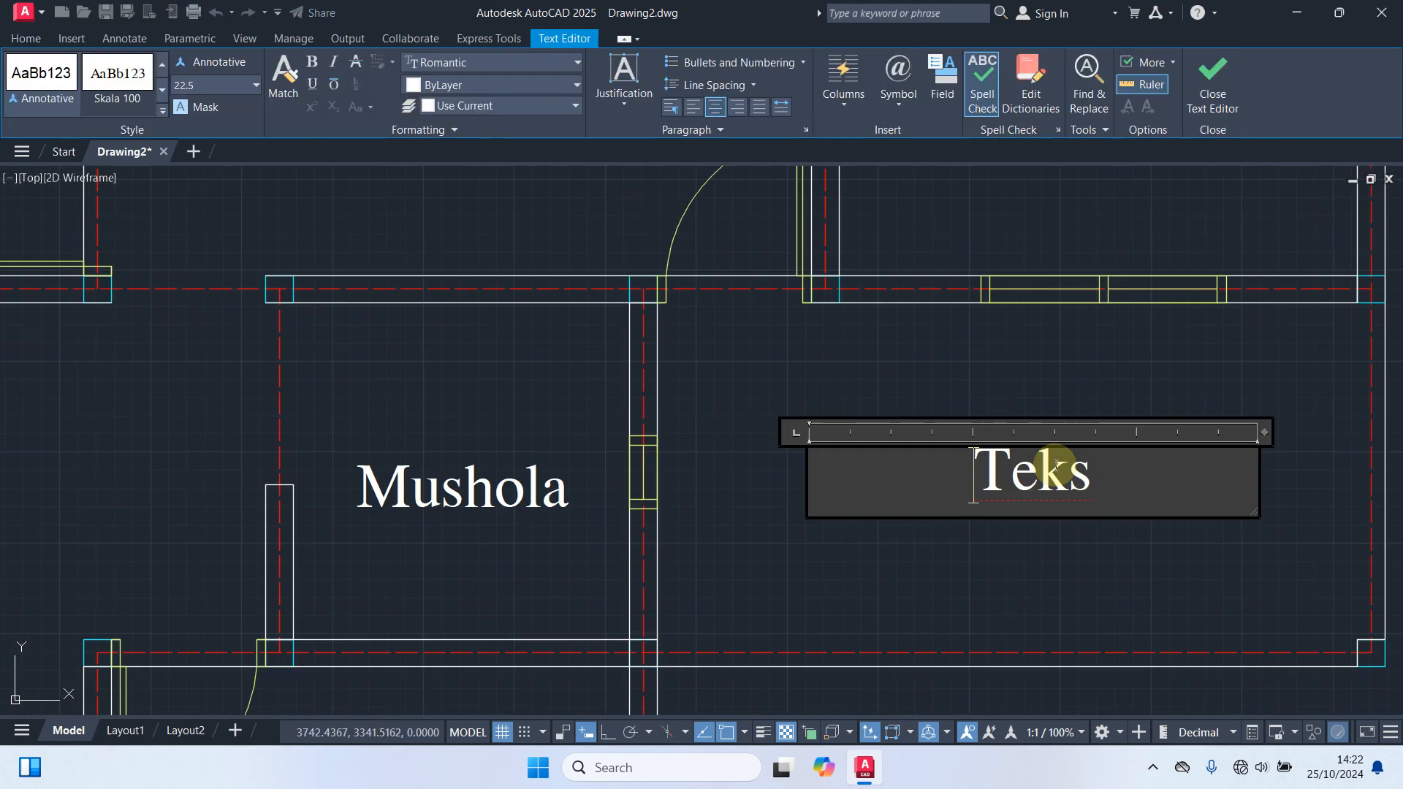
key("ctrl+a")
type("Te")
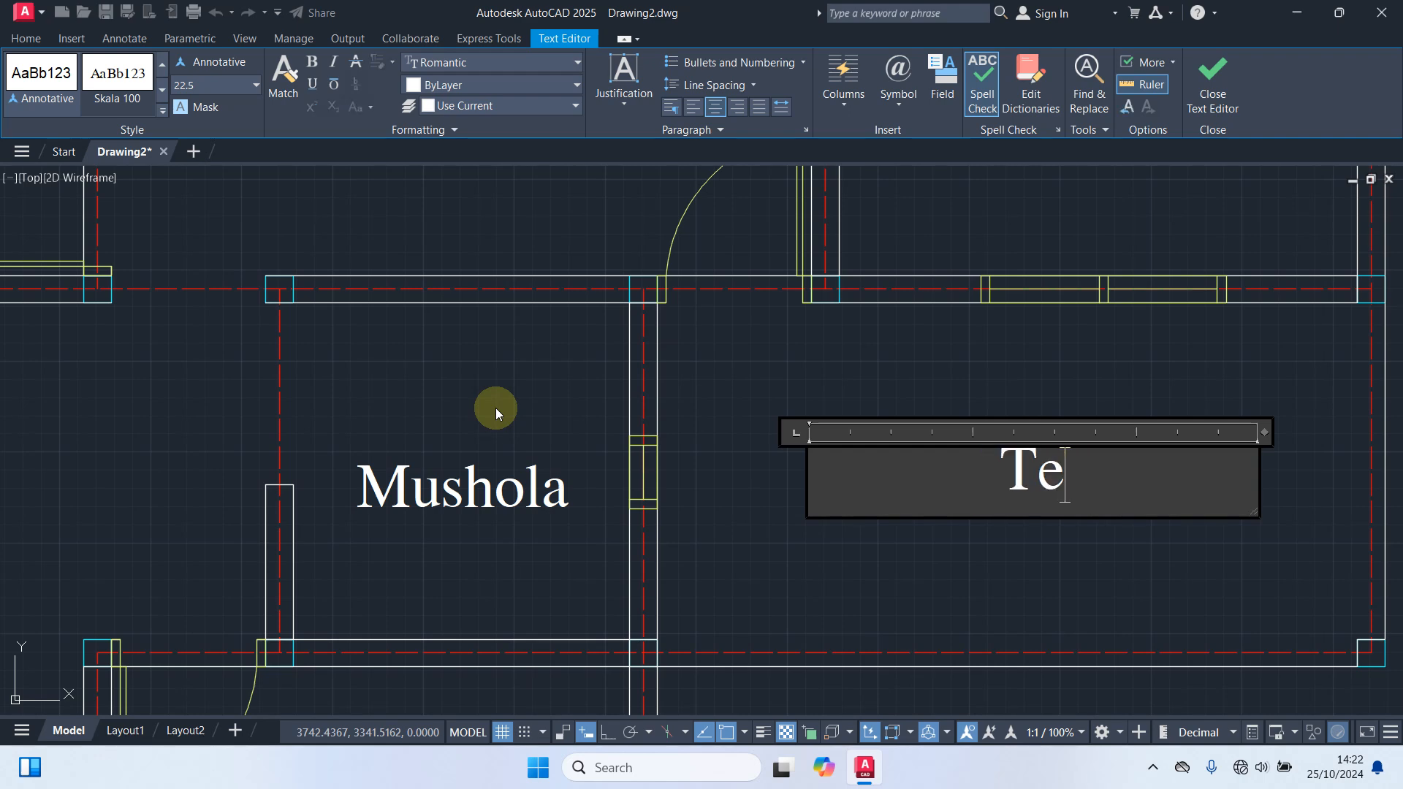
type("ras Depan")
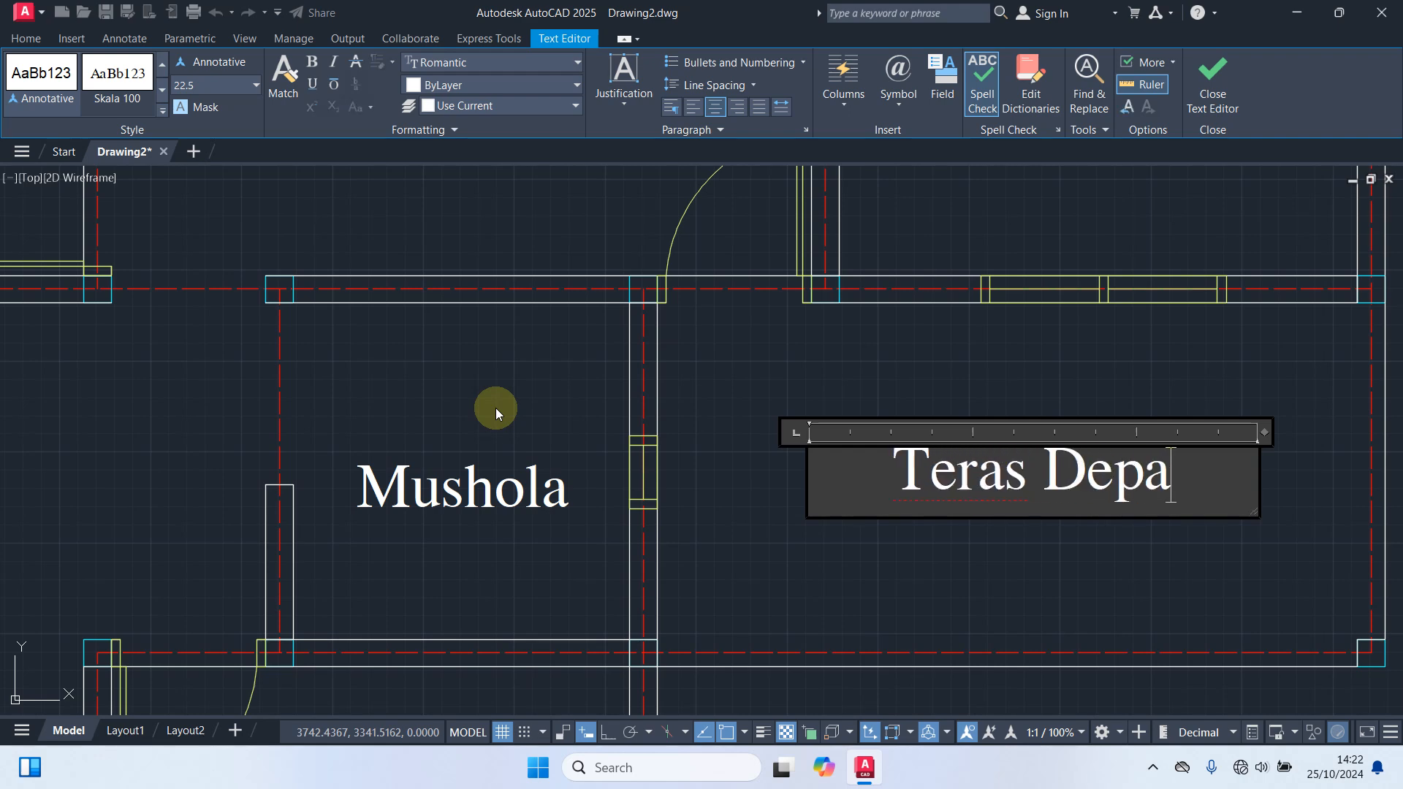
left_click(1023, 555)
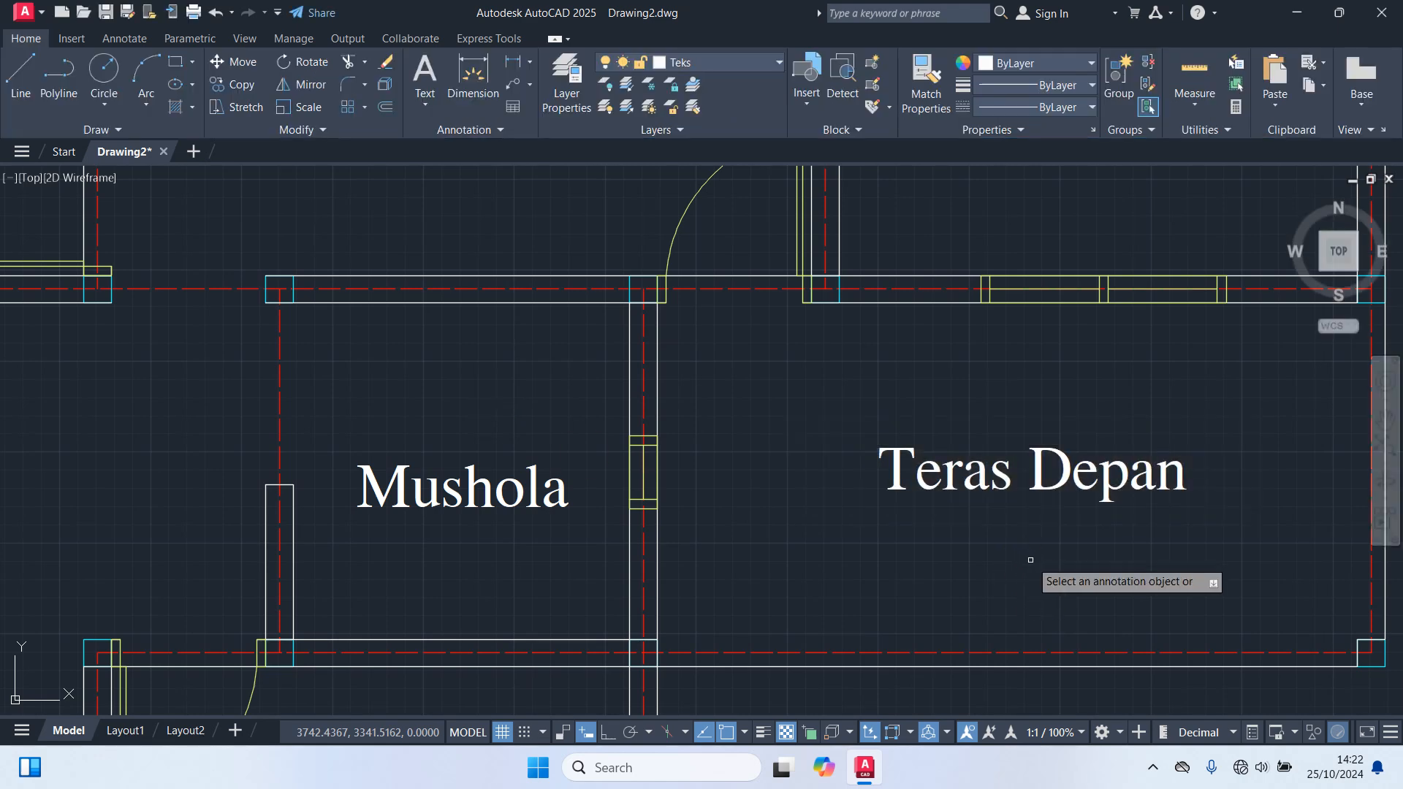
Step: Change the "Teks" label in the room south of the Mushola to "Kamar 2"
scroll(1052, 560, "down", 4)
middle_click_drag(1023, 546, 1037, 338)
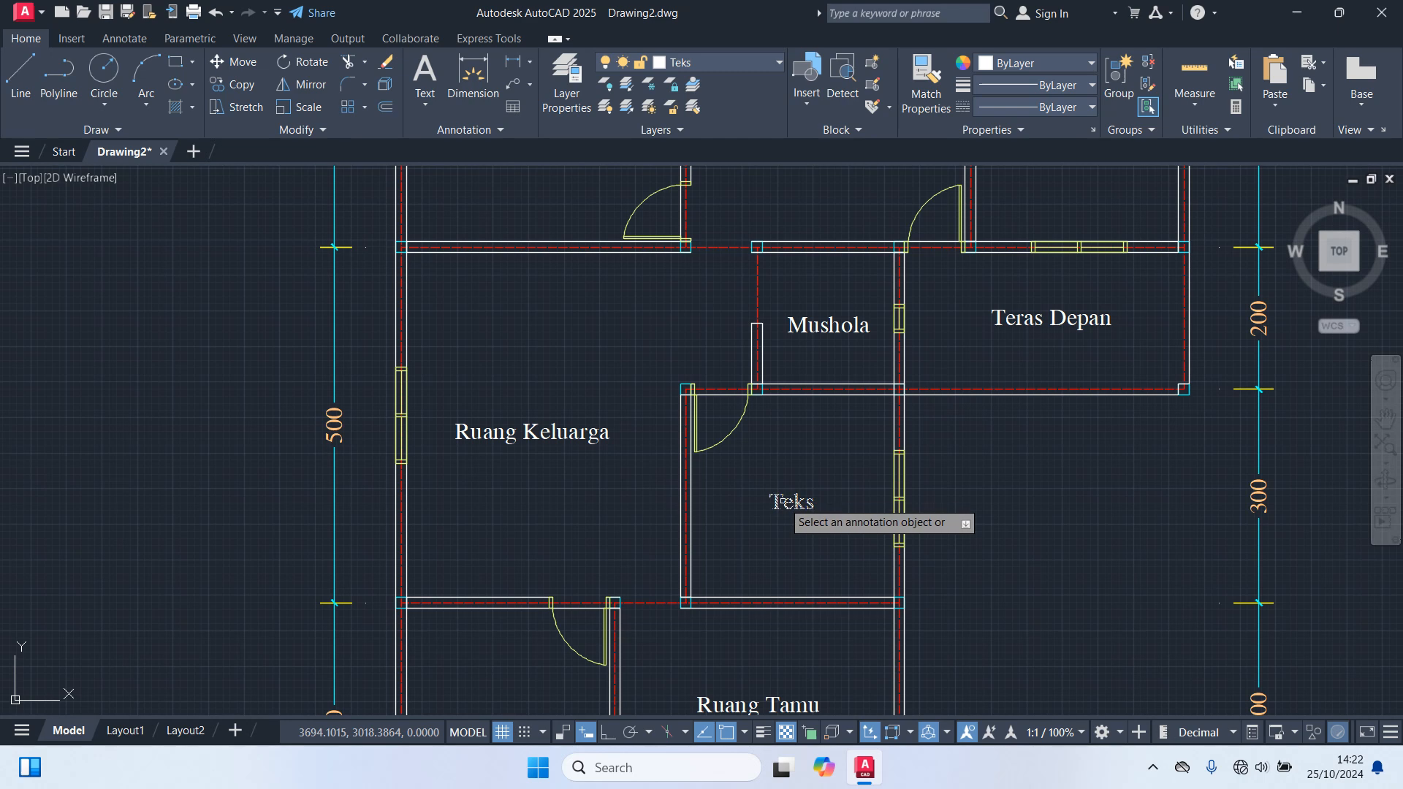
left_click(809, 503)
scroll(810, 503, "up", 2)
key("ctrl+a")
type("K")
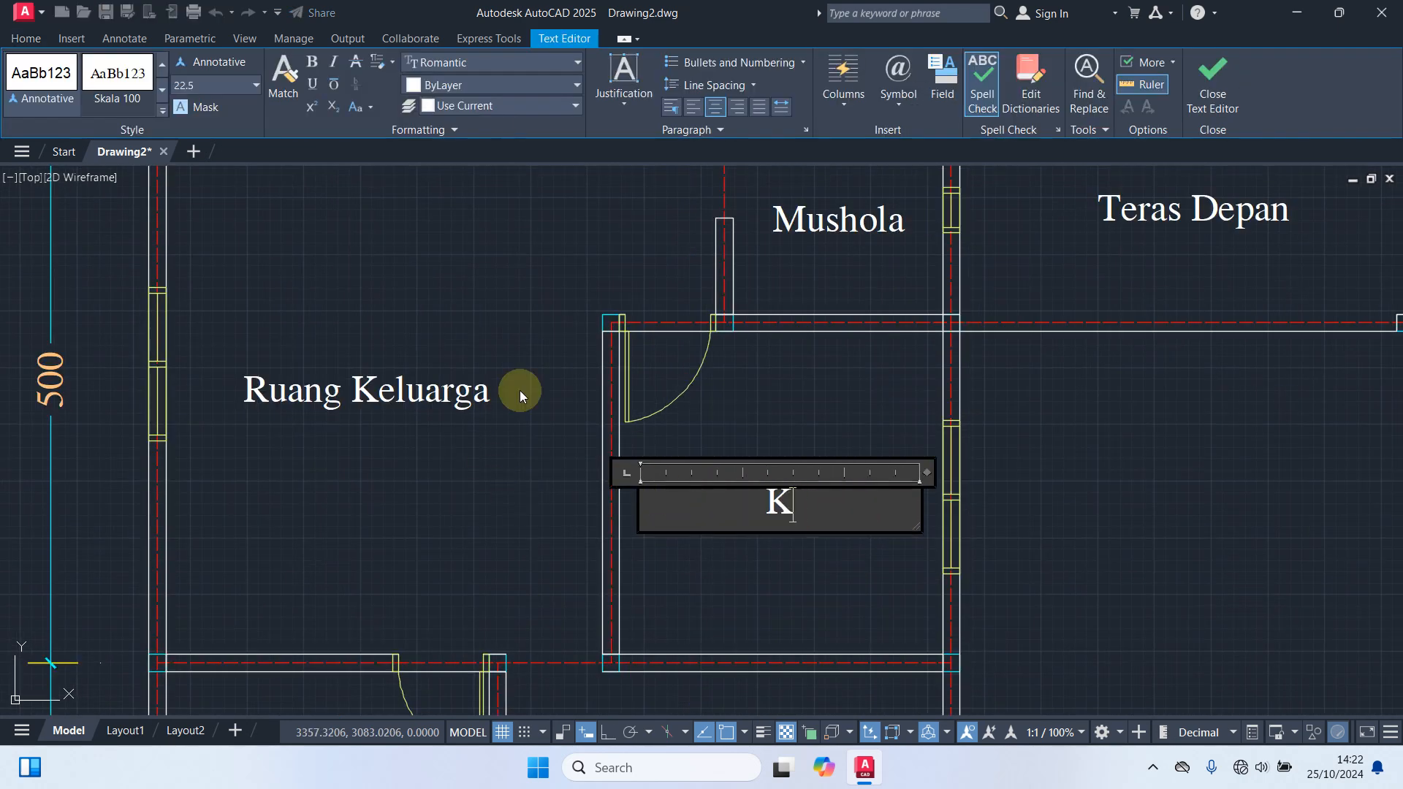
type("amar 2")
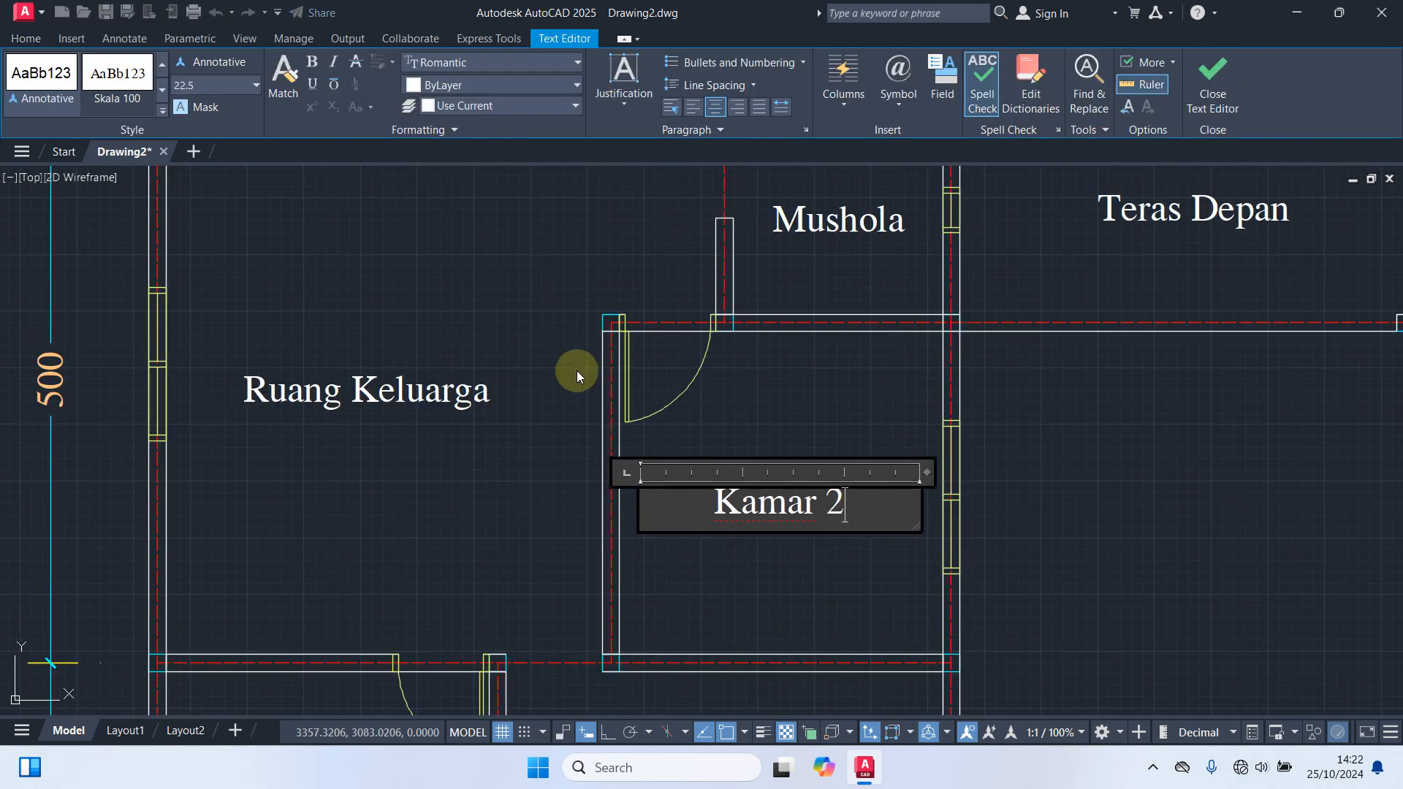
left_click(1207, 560)
Step: Change the "Teks" label in the east room directly north of the side terrace to "Kamar 3"
scroll(1207, 560, "down", 4)
scroll(1074, 614, "up", 5)
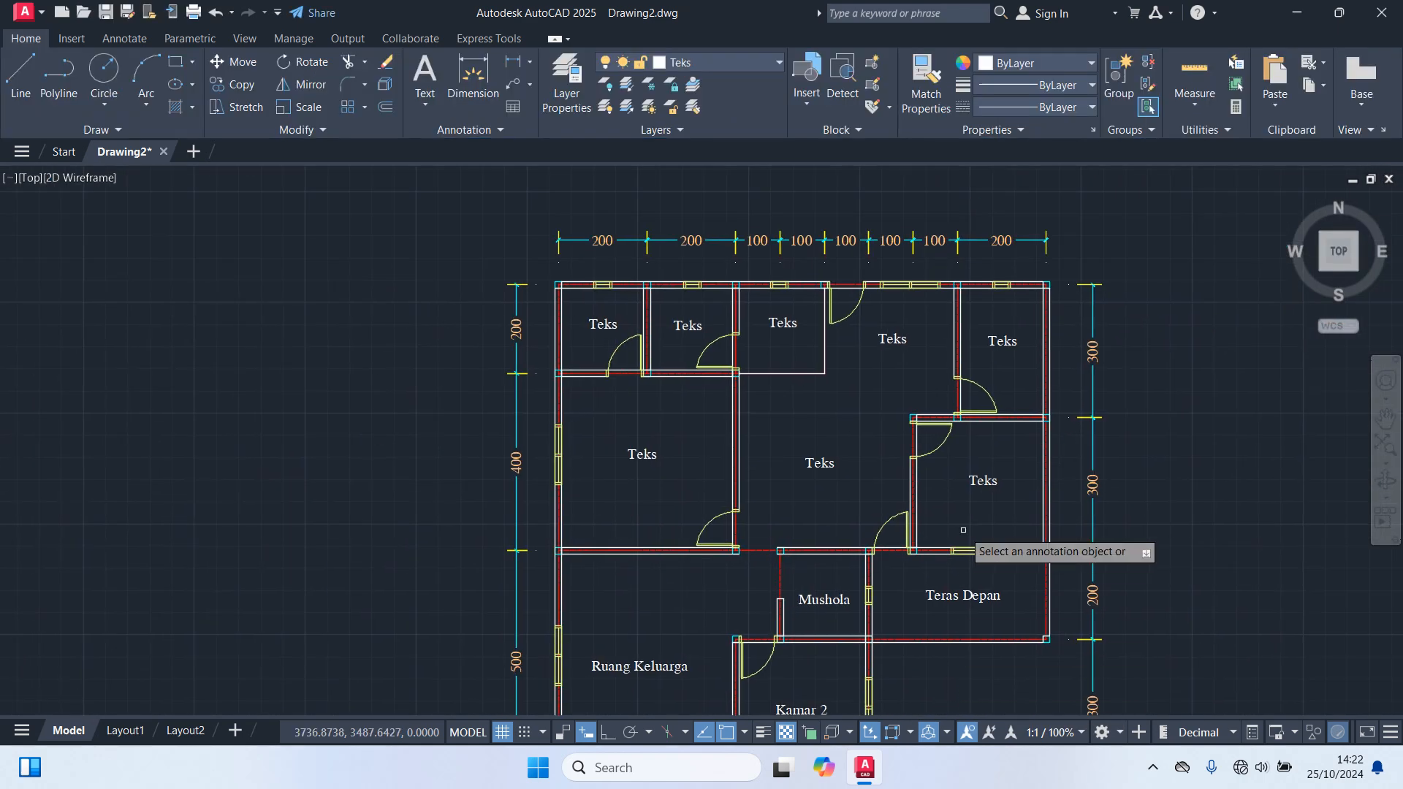
left_click(1012, 413)
key("ctrl+a")
type("Kamar")
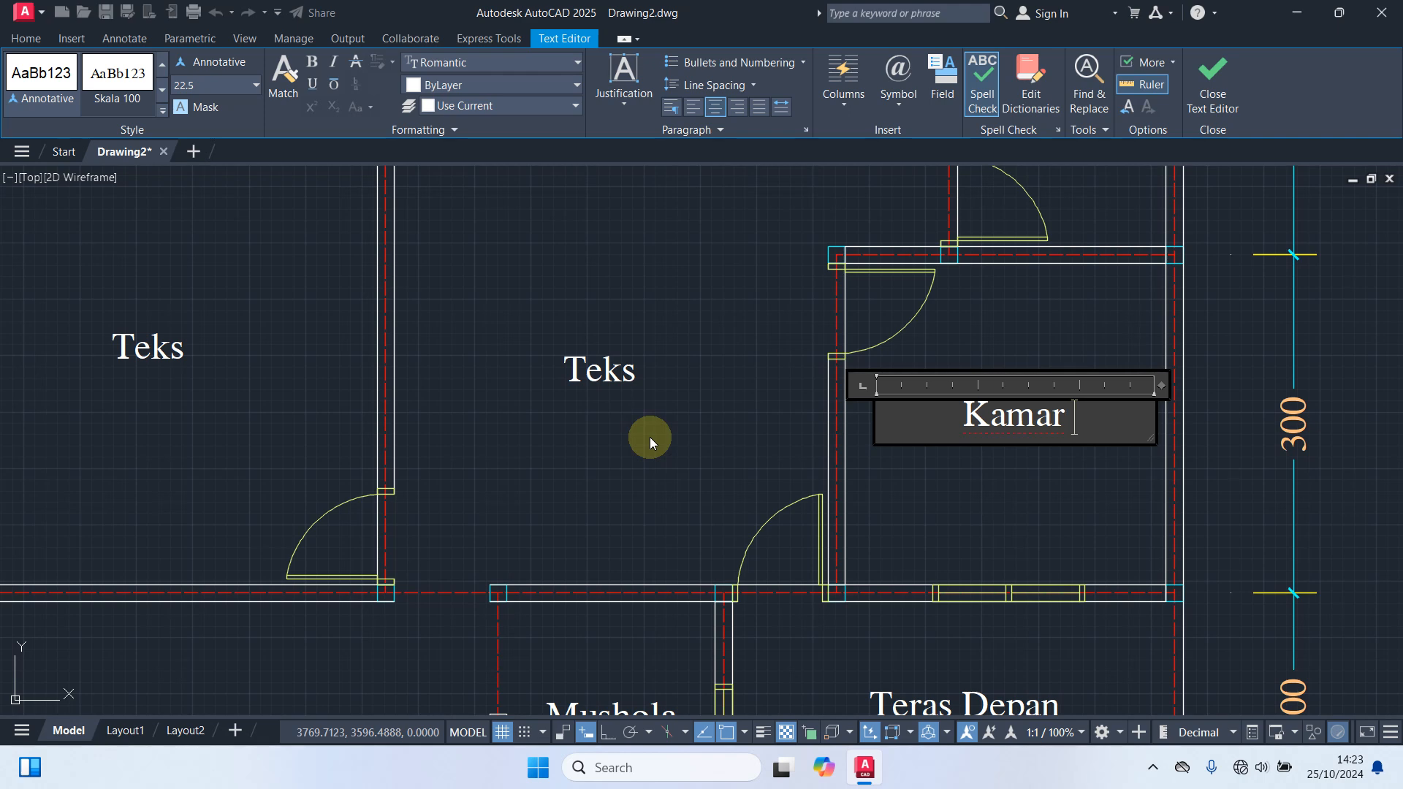
type(" 3")
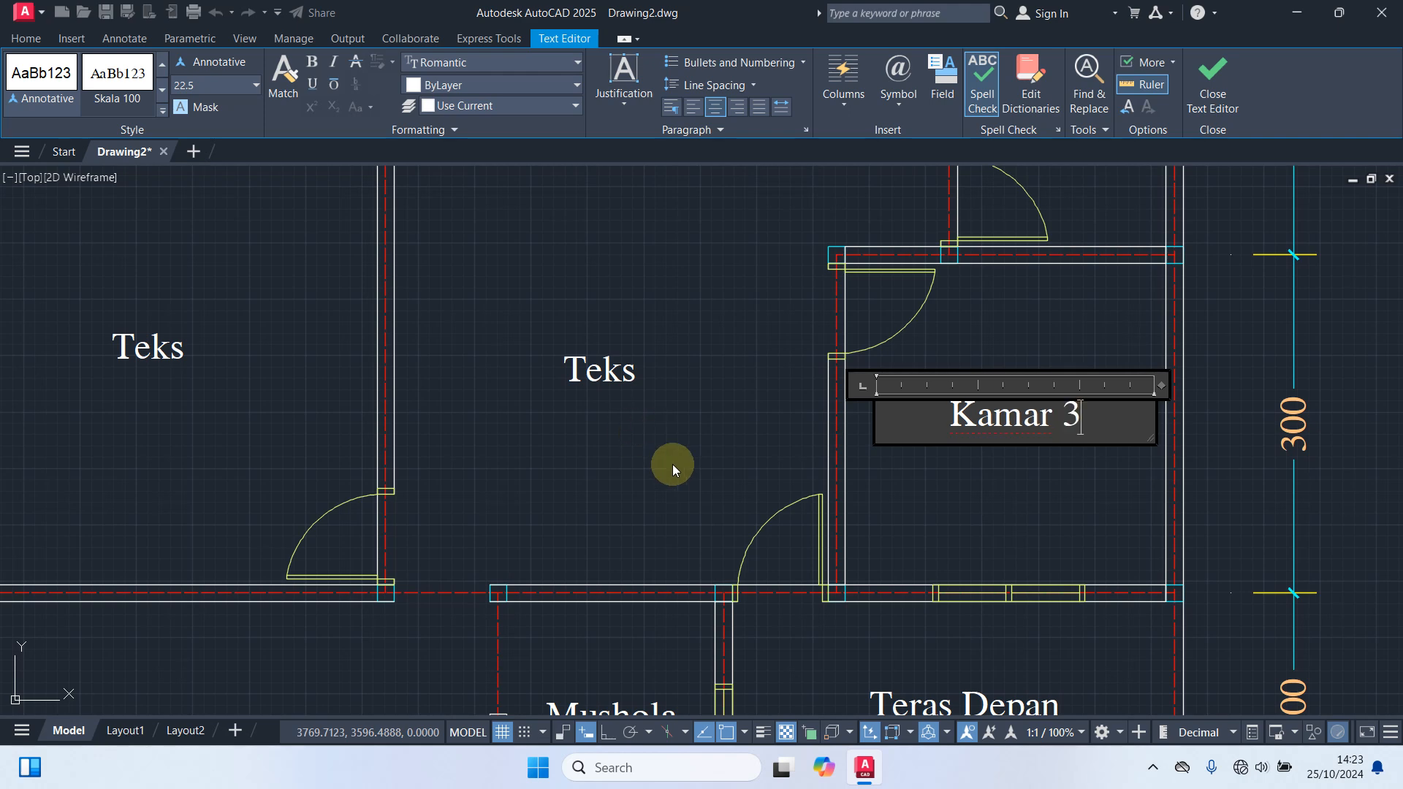
left_click(1020, 507)
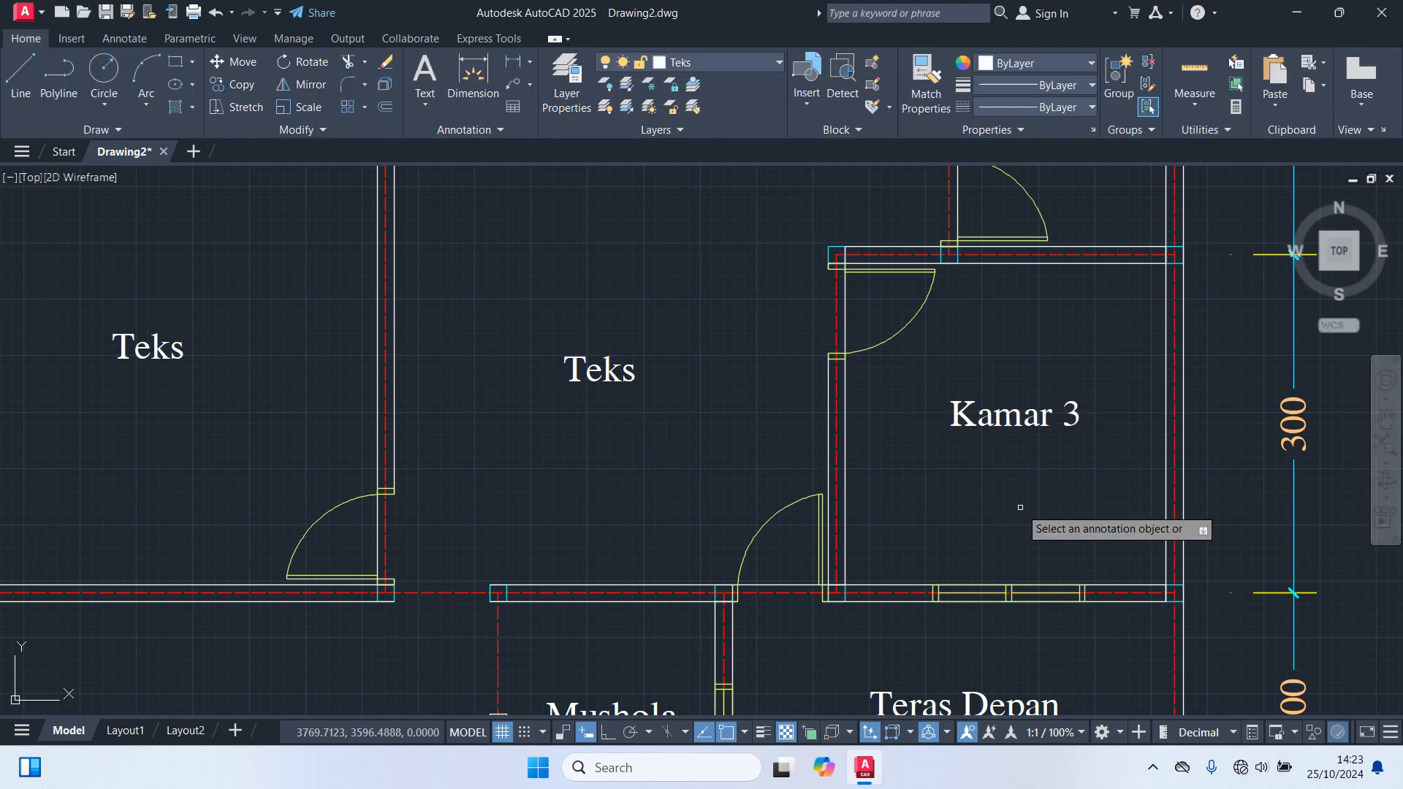
Step: Change the east terrace label beside the Mushola from "Teras Depan" to "Teras Samping"
scroll(1020, 507, "down", 3)
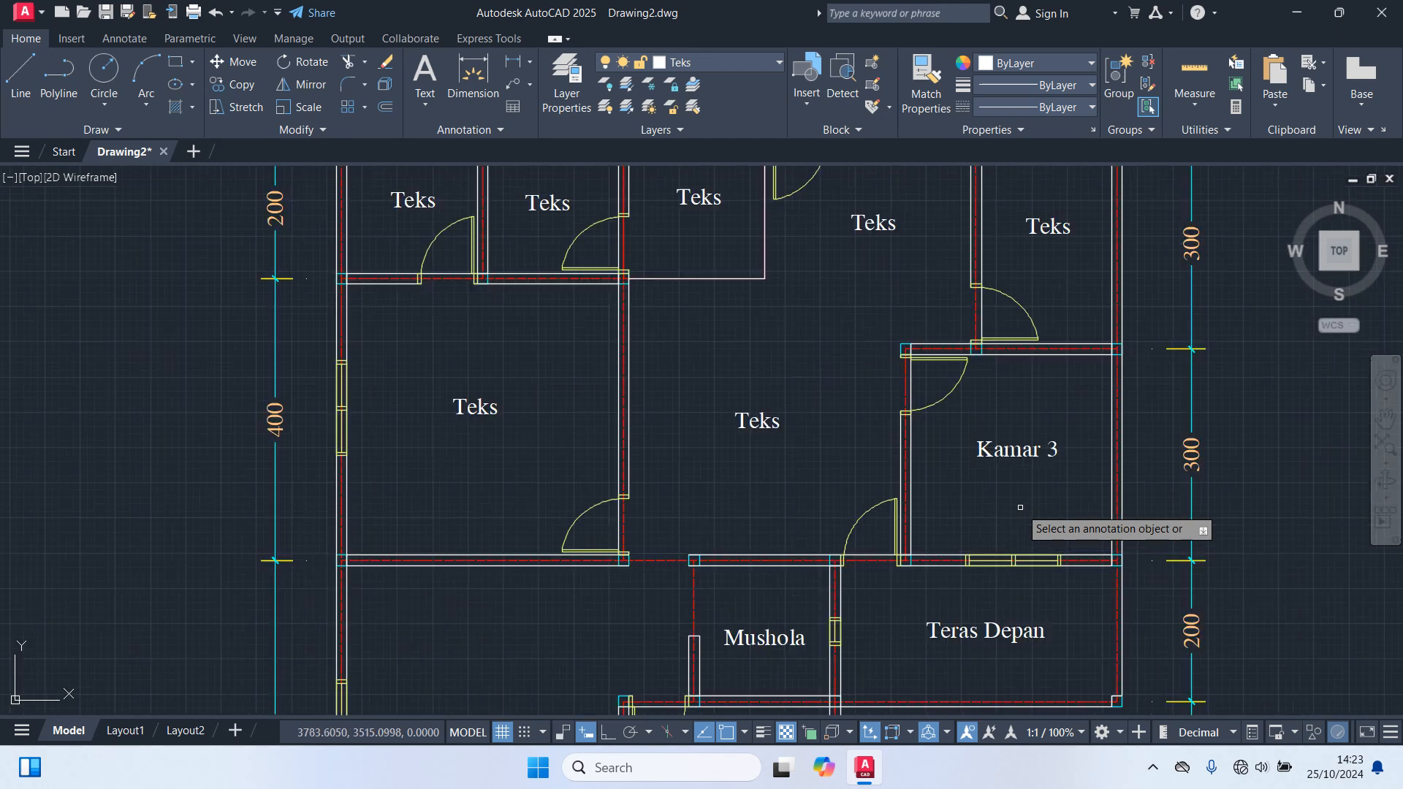
middle_click_drag(1015, 628, 1076, 400)
left_click(1068, 402)
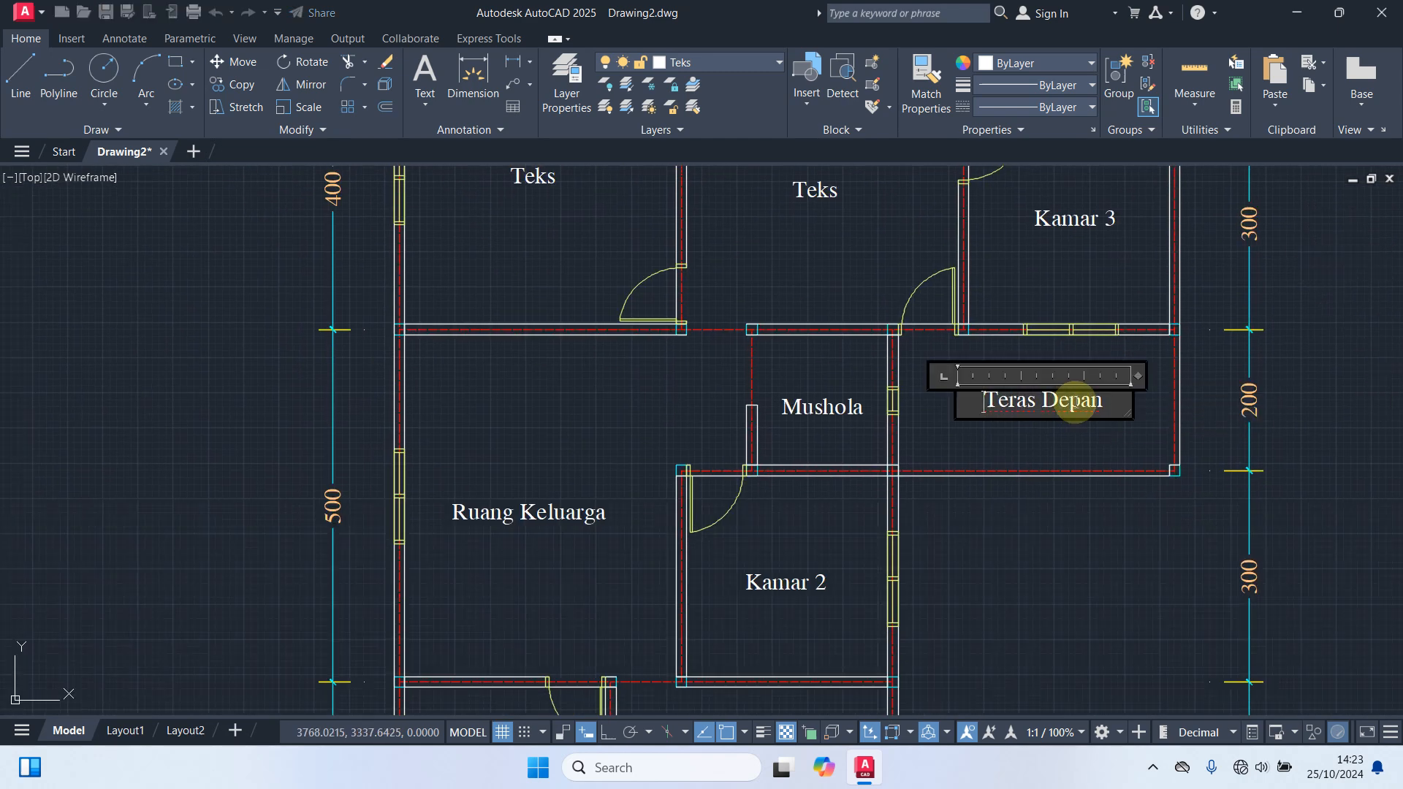
scroll(1075, 404, "up", 3)
left_click_drag(1153, 392, 989, 386)
type("Samping")
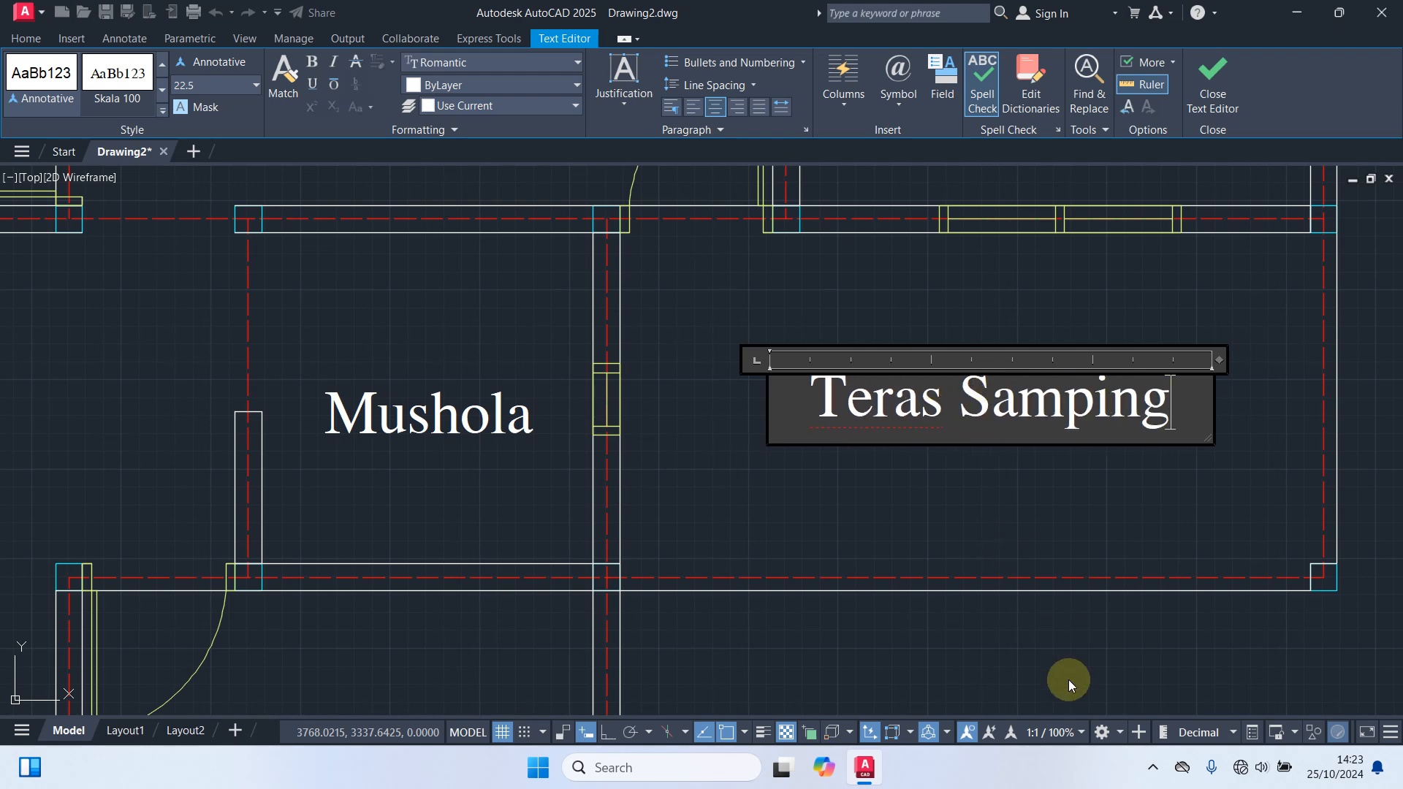
left_click(1018, 523)
Step: Replace the "Teks" label in the central room north of the Mushola with "Ruang Makan"
scroll(1017, 523, "down", 3)
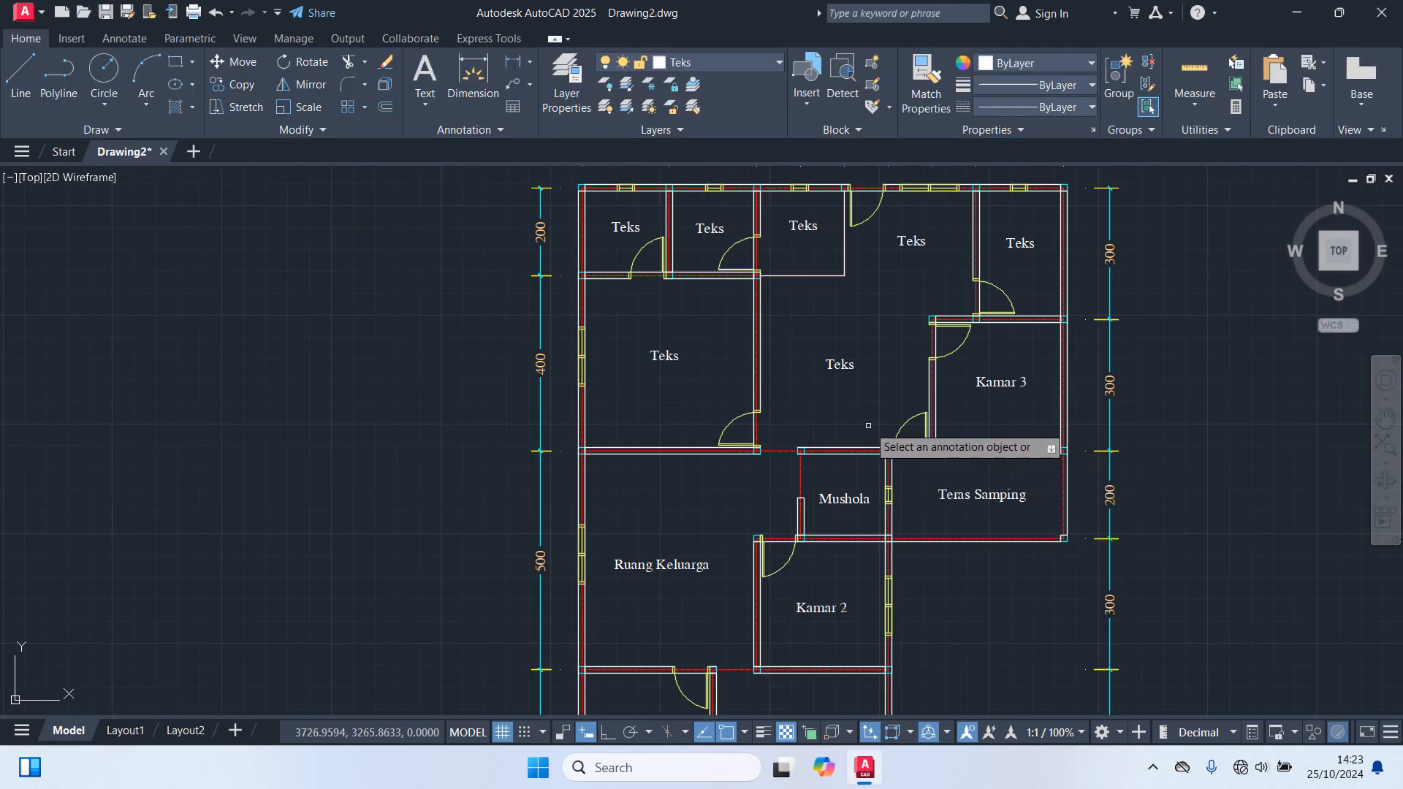
middle_click_drag(863, 417, 1038, 443)
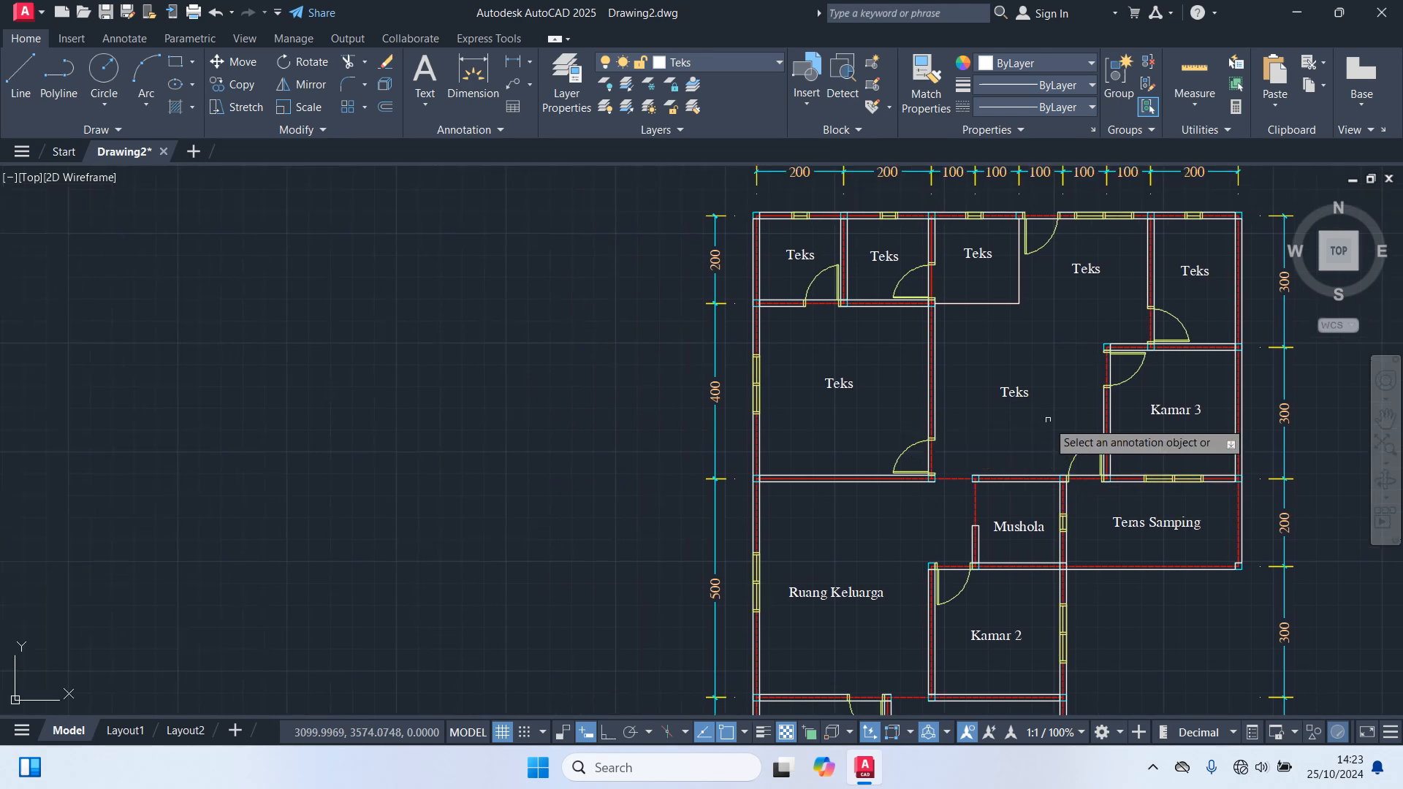
left_click(1019, 390)
type("Ruan")
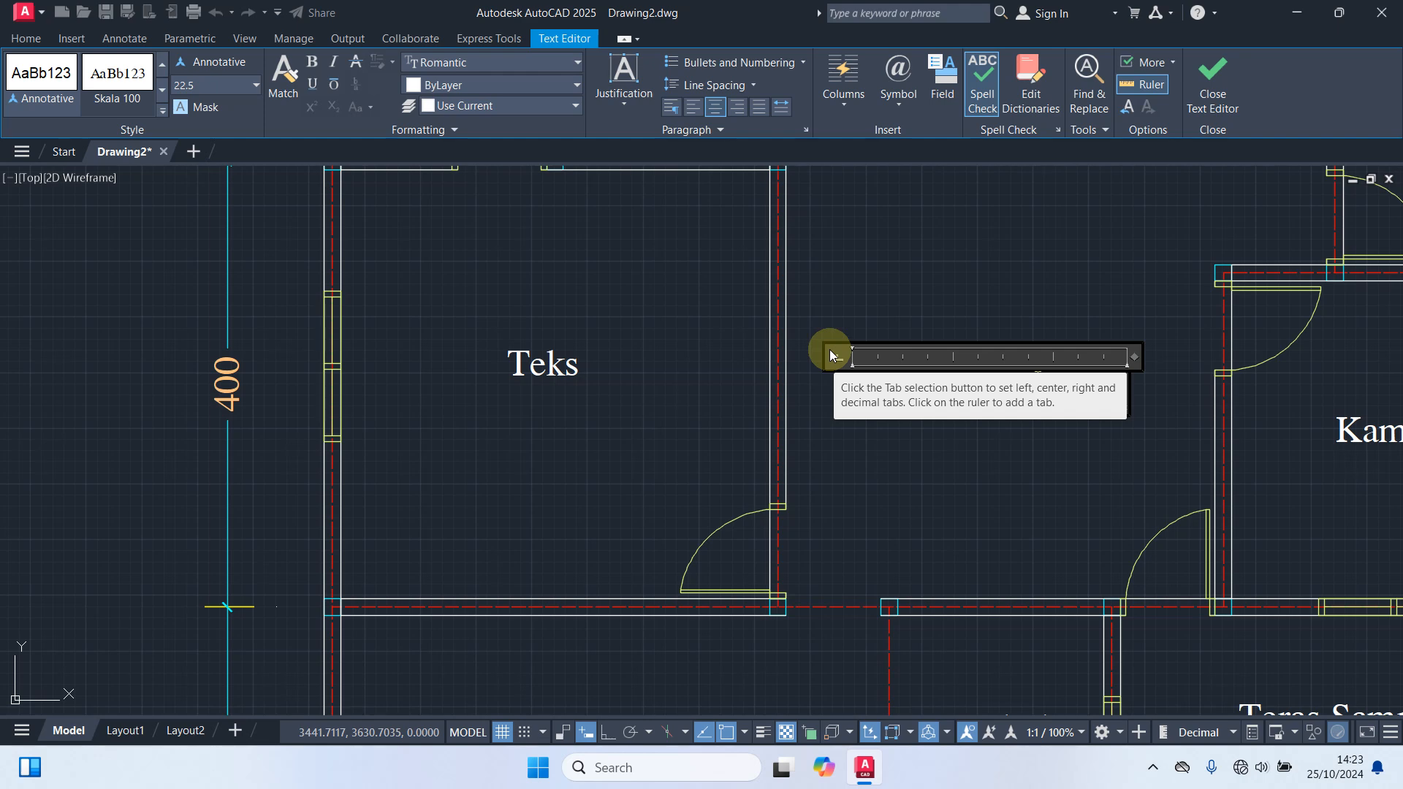
type("g N")
key("BackSpace")
type("Makan")
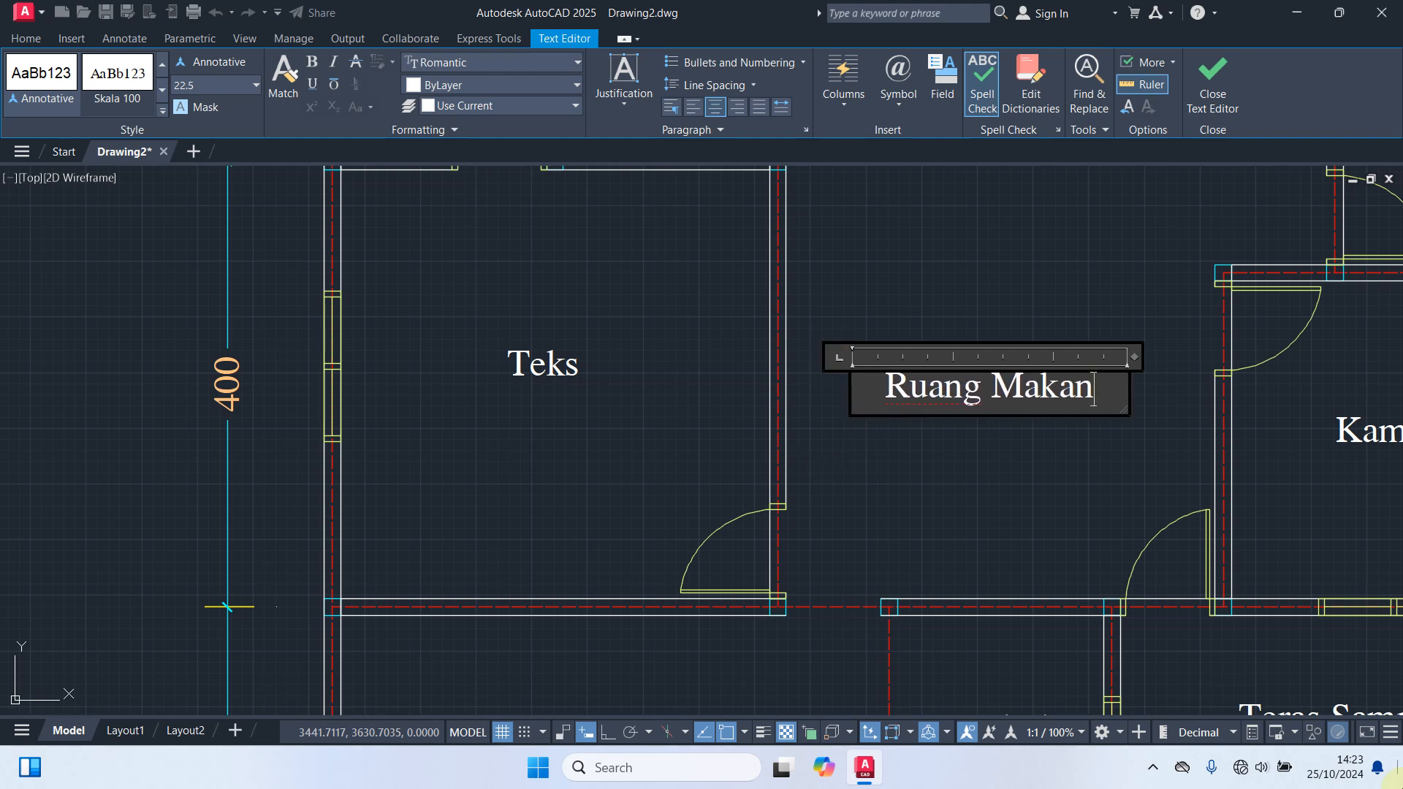
left_click(973, 641)
Step: Change the "Teks" label in the large west room beside Ruang Makan to "Kamar 4"
scroll(982, 478, "down", 3)
scroll(793, 438, "up", 3)
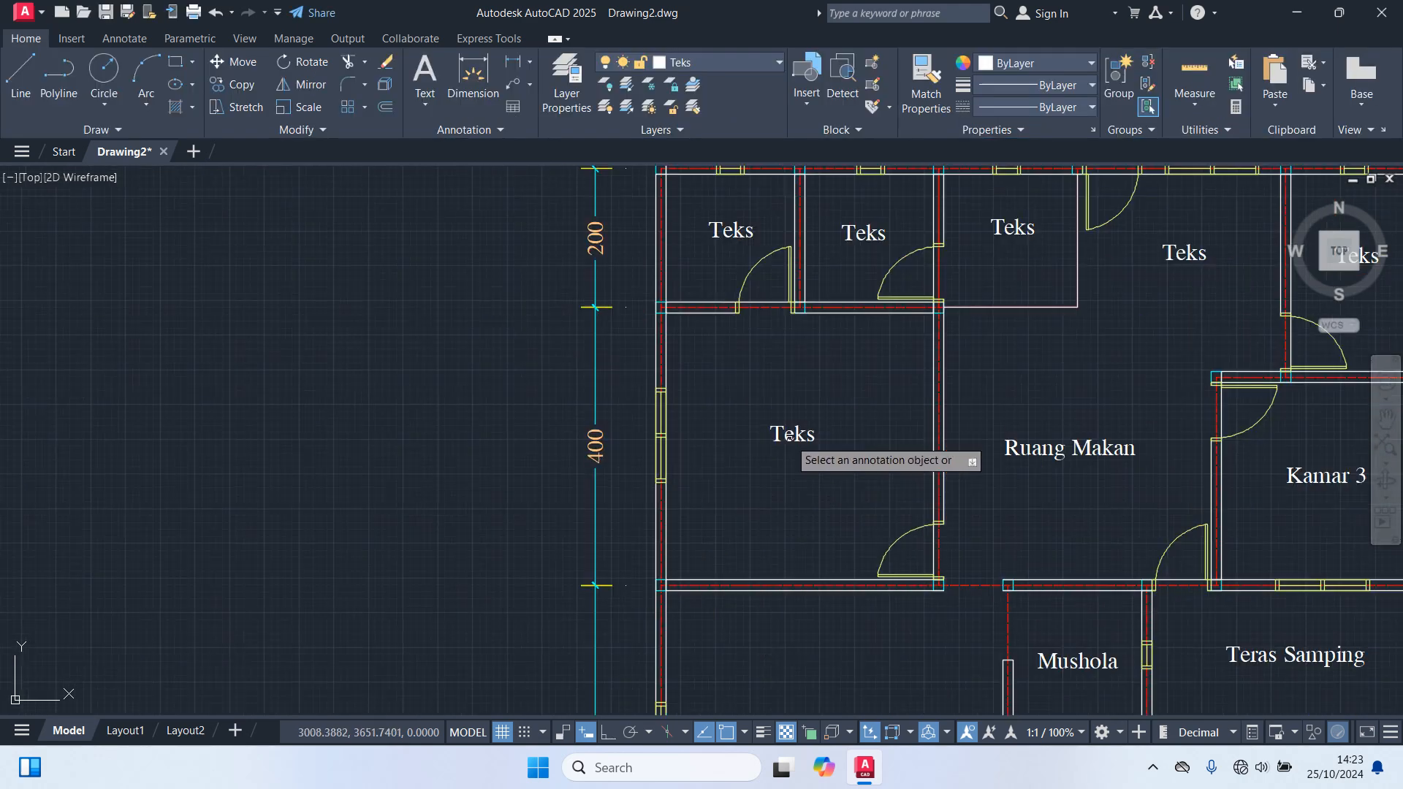
left_click(793, 434)
scroll(808, 432, "up", 2)
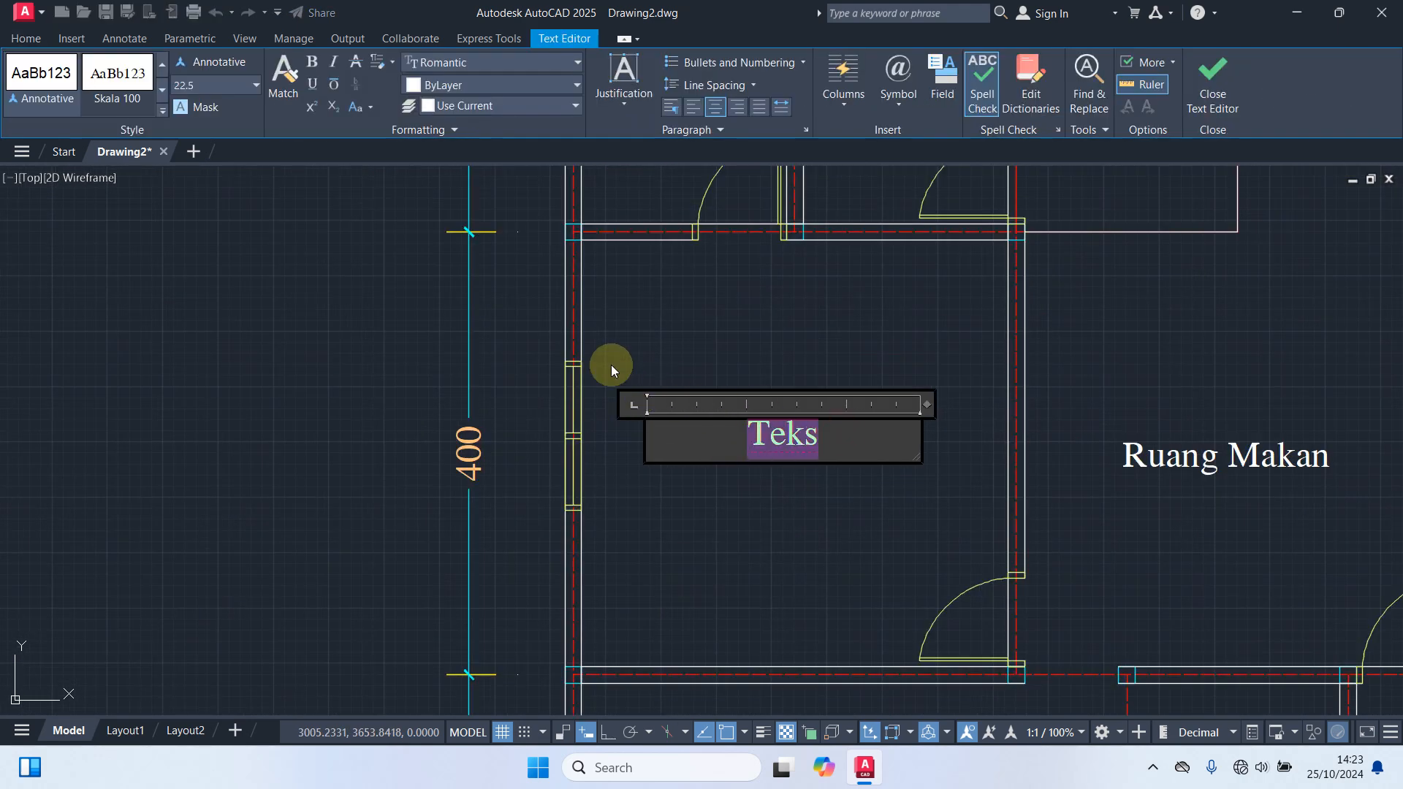
type("Kamar")
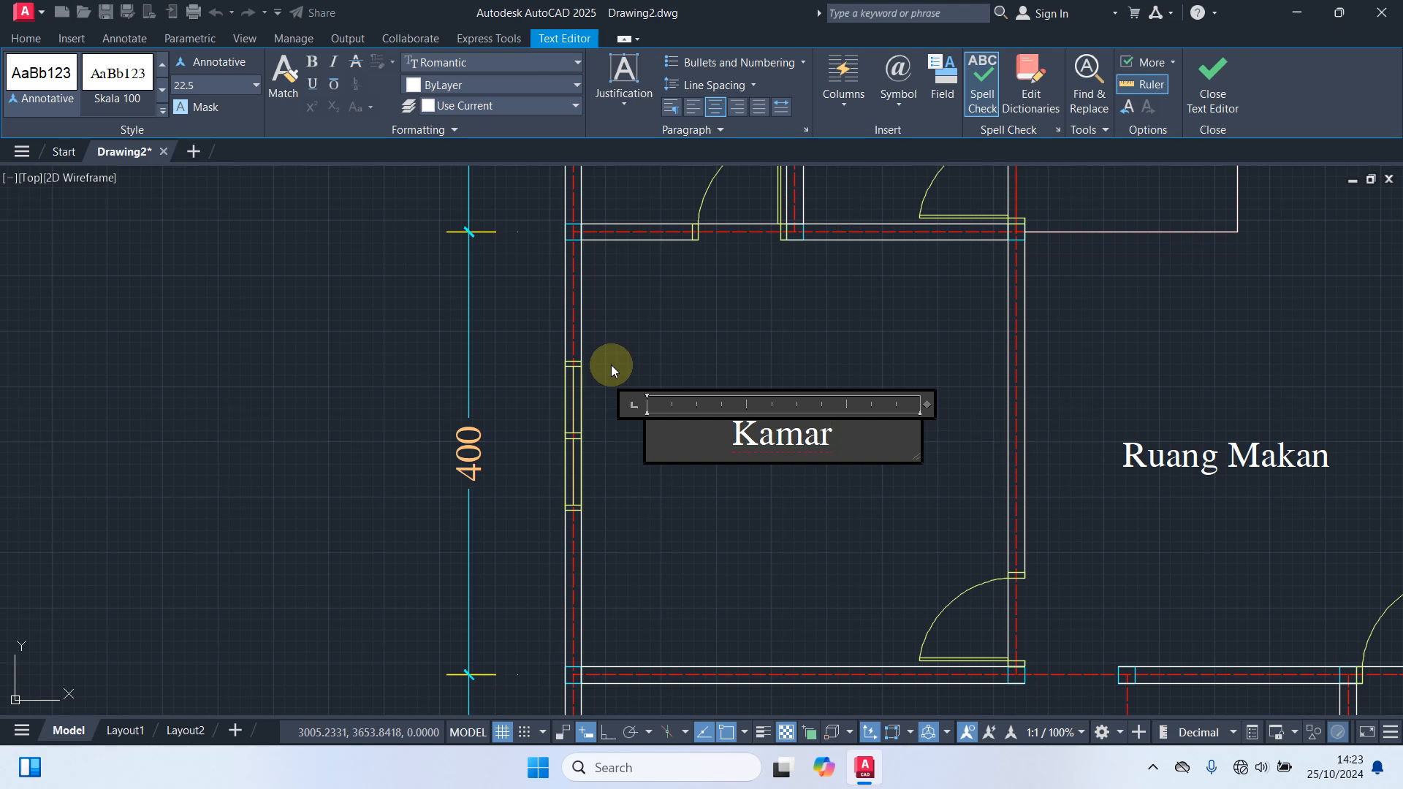
type(" 4")
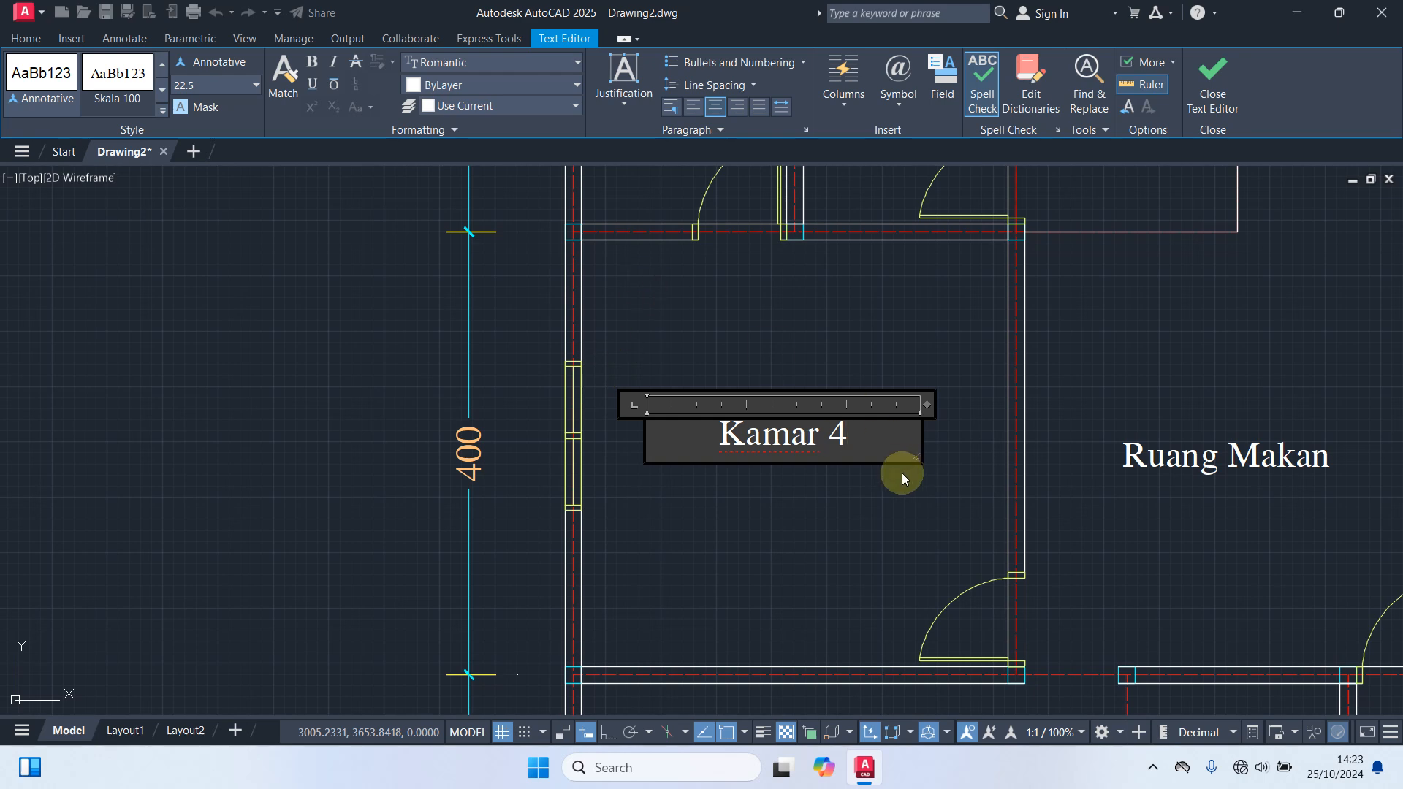
scroll(886, 508, "down", 2)
left_click(879, 519)
Step: Change the "Teks" label in the open area directly north of Ruang Makan to "Dapur"
scroll(884, 530, "down", 2)
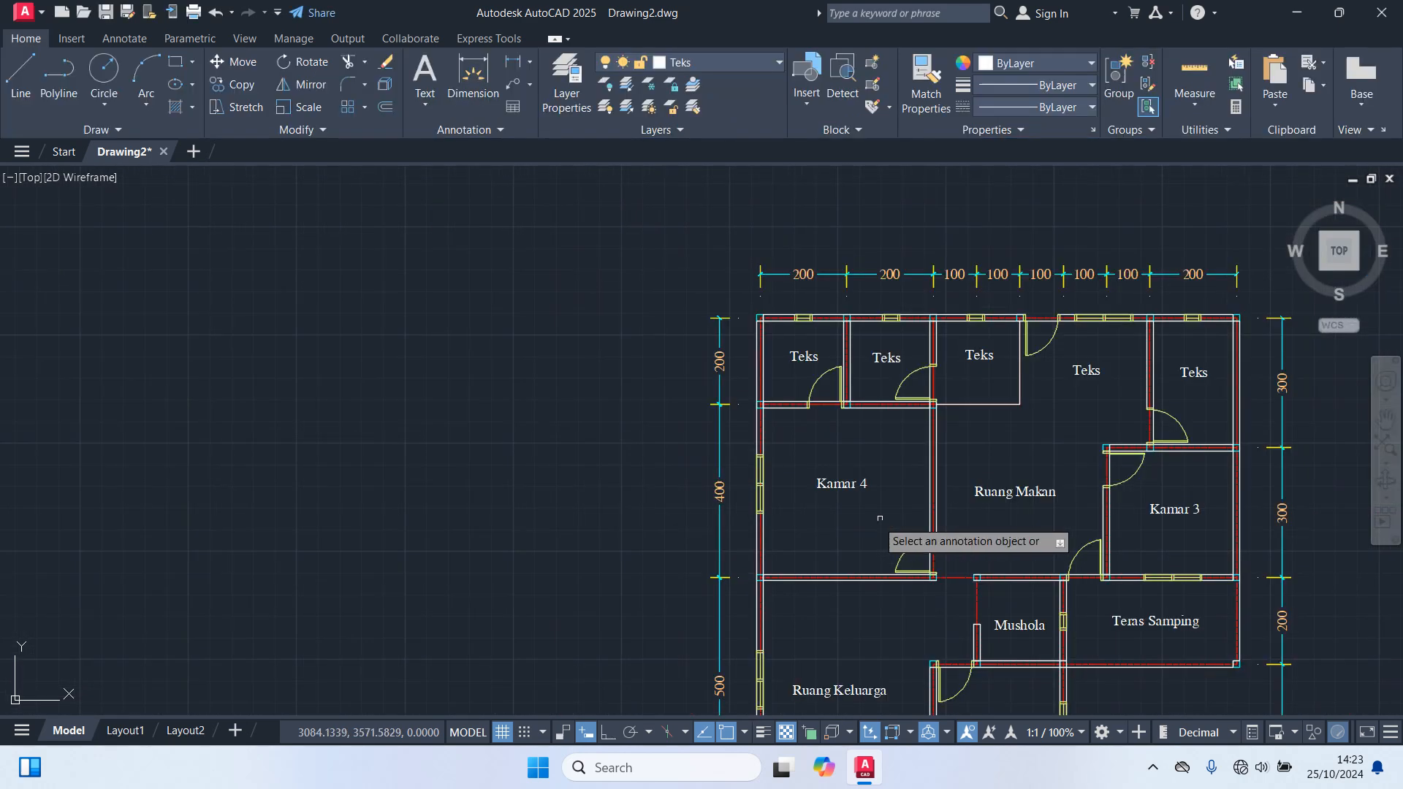
middle_click_drag(975, 464, 897, 448)
key("space")
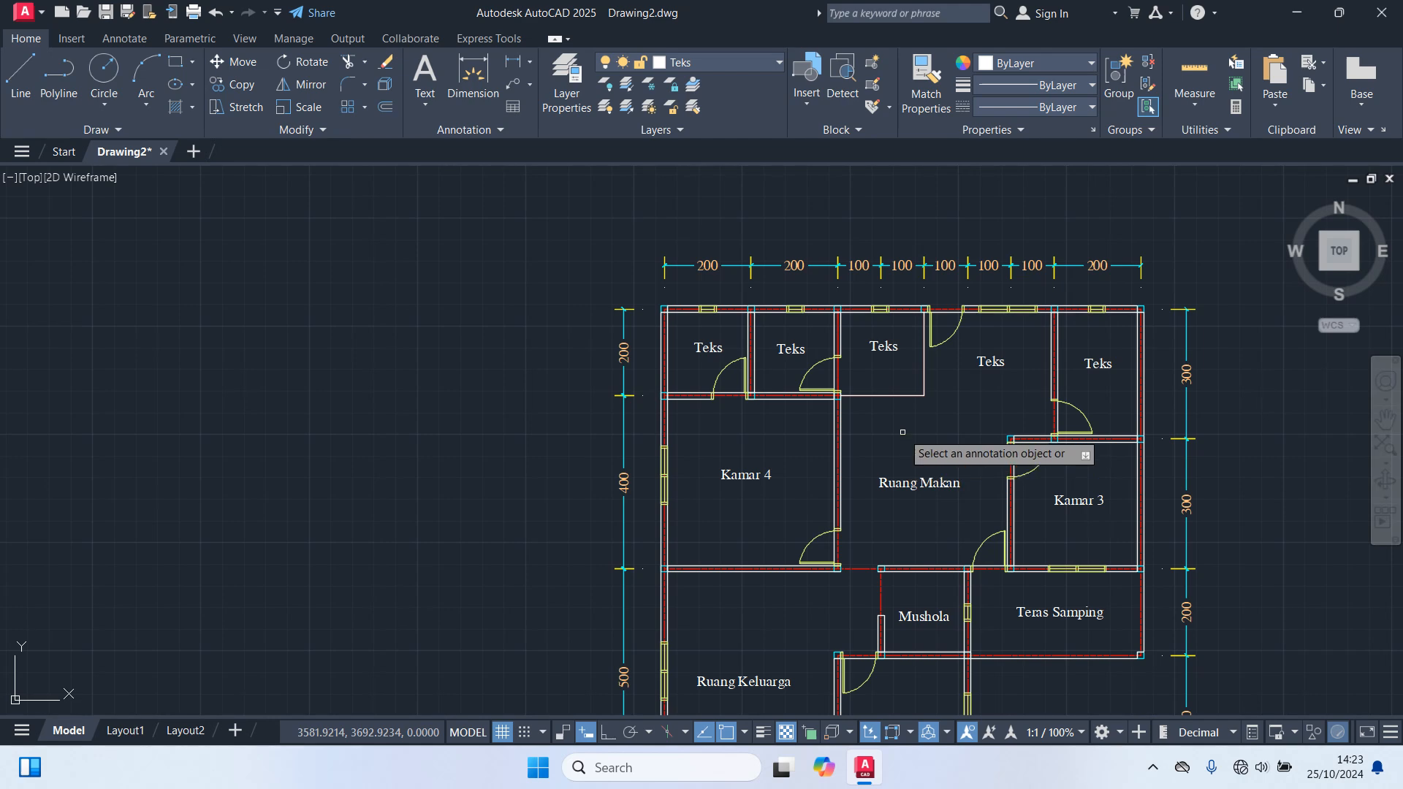
left_click(989, 361)
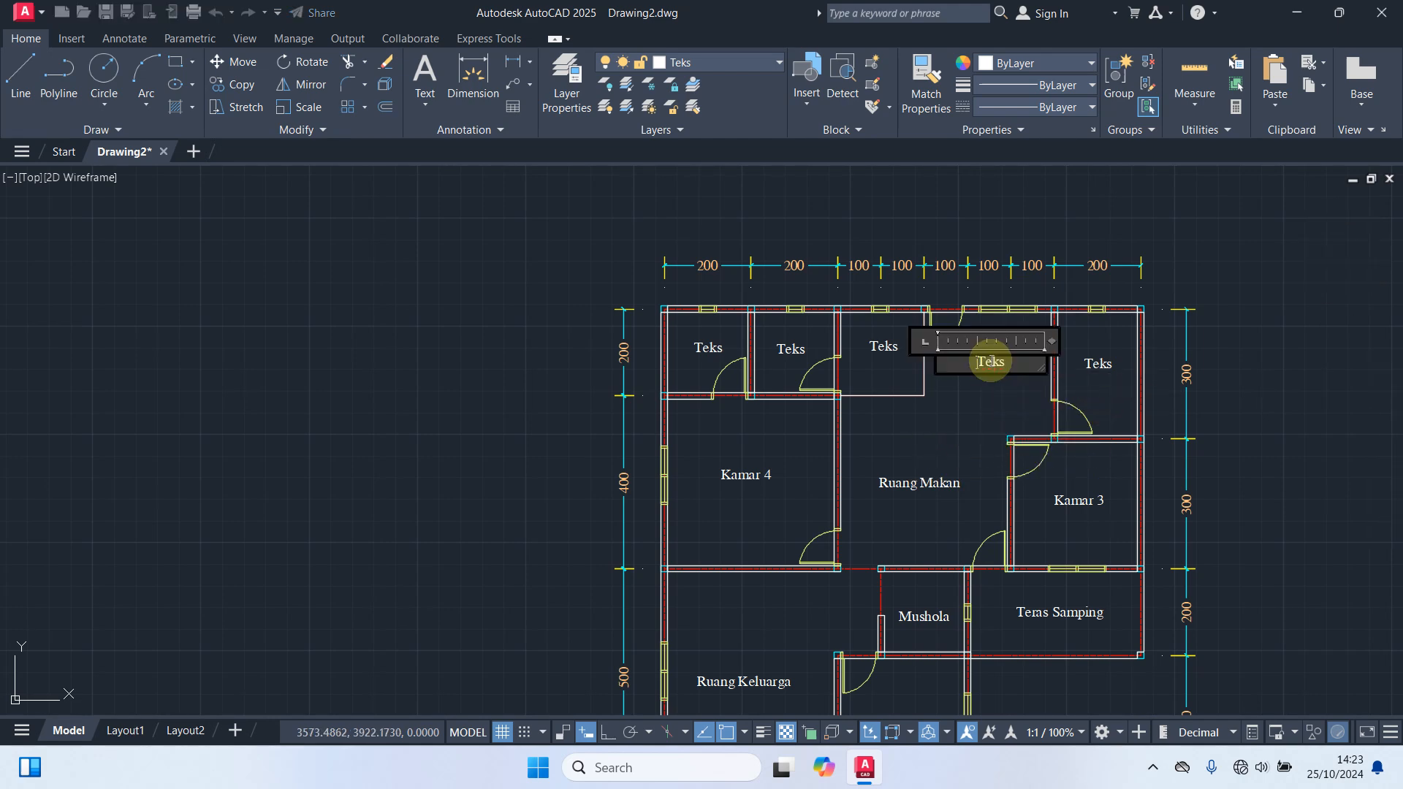
scroll(990, 360, "up", 2)
double_click(1027, 368)
type("Dapur")
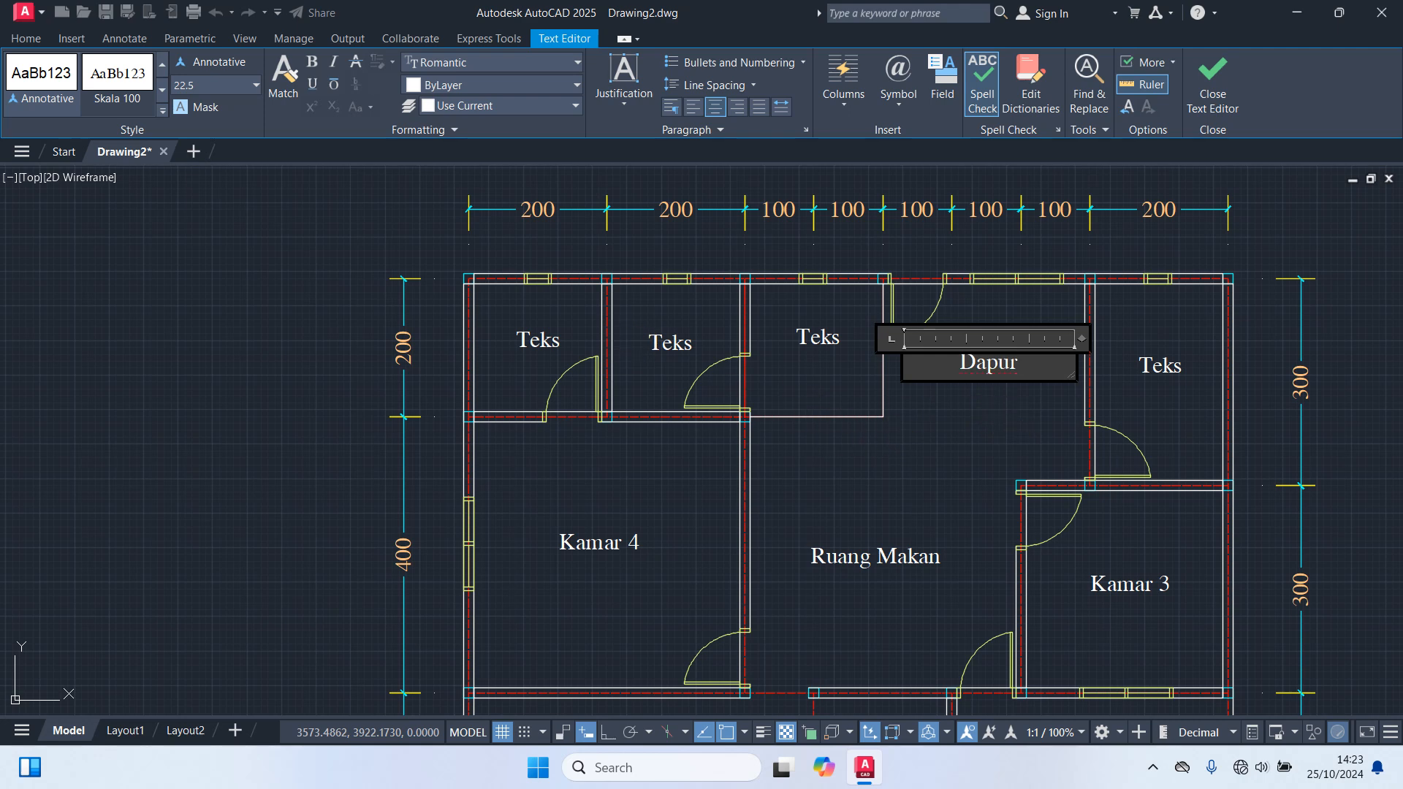
left_click(1163, 371)
Step: Replace the "Teks" label in the northeast corner room beside the Dapur with "Gudang"
left_click(1163, 367)
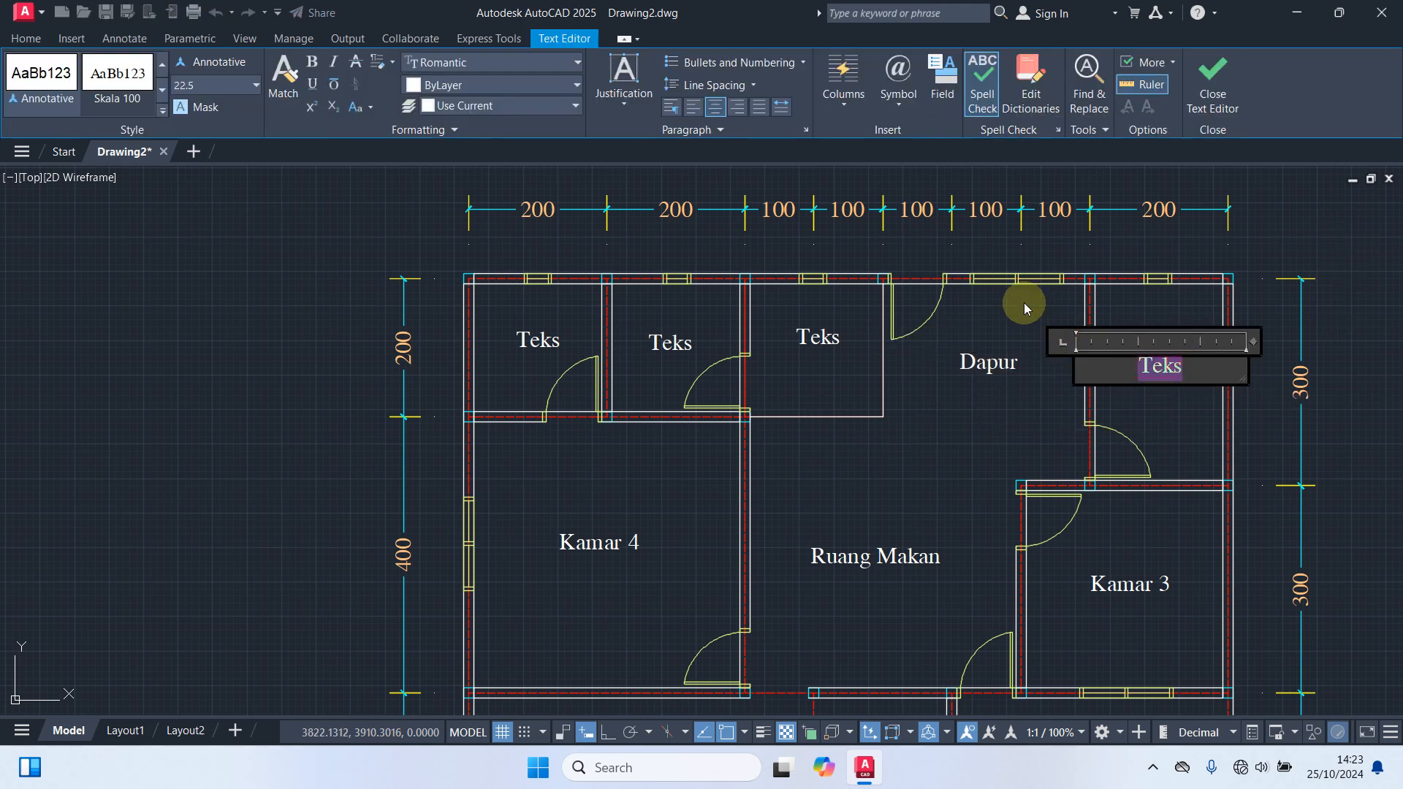
type("Gudang")
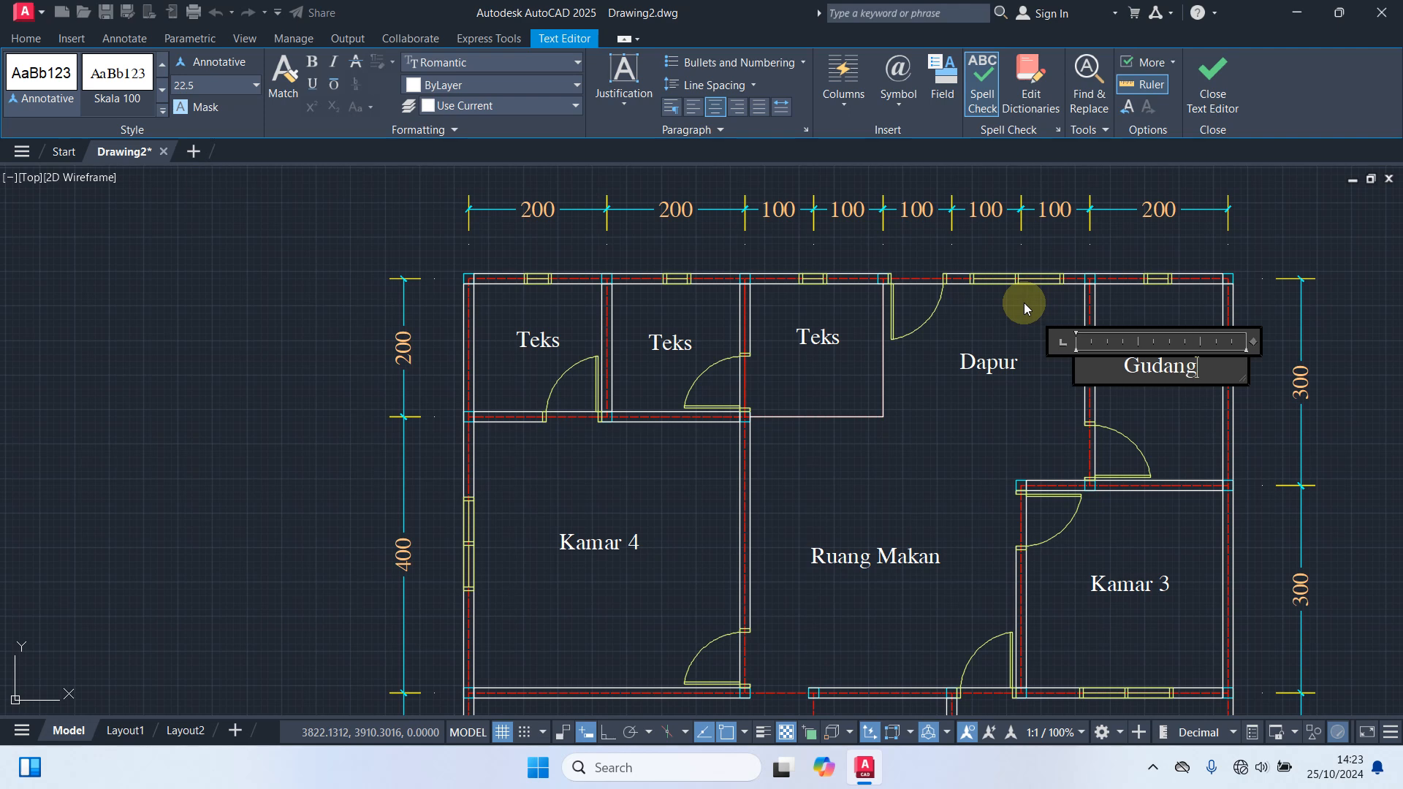
left_click(1186, 421)
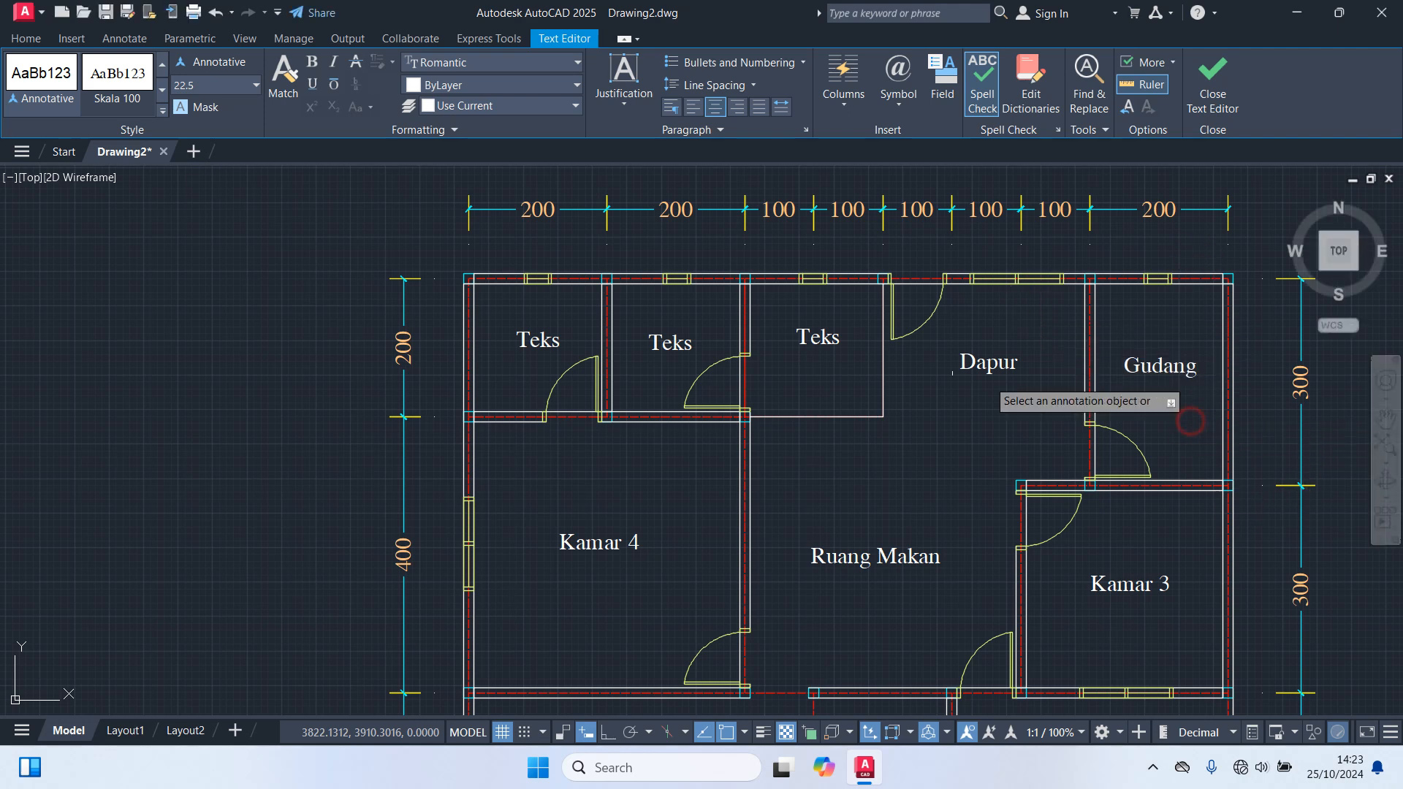
Step: Replace the "Teks" label in the small area directly west of the Dapur with "Tempat Cuci"
left_click(814, 342)
left_click_drag(795, 340, 852, 336)
type("Tempat Cuci")
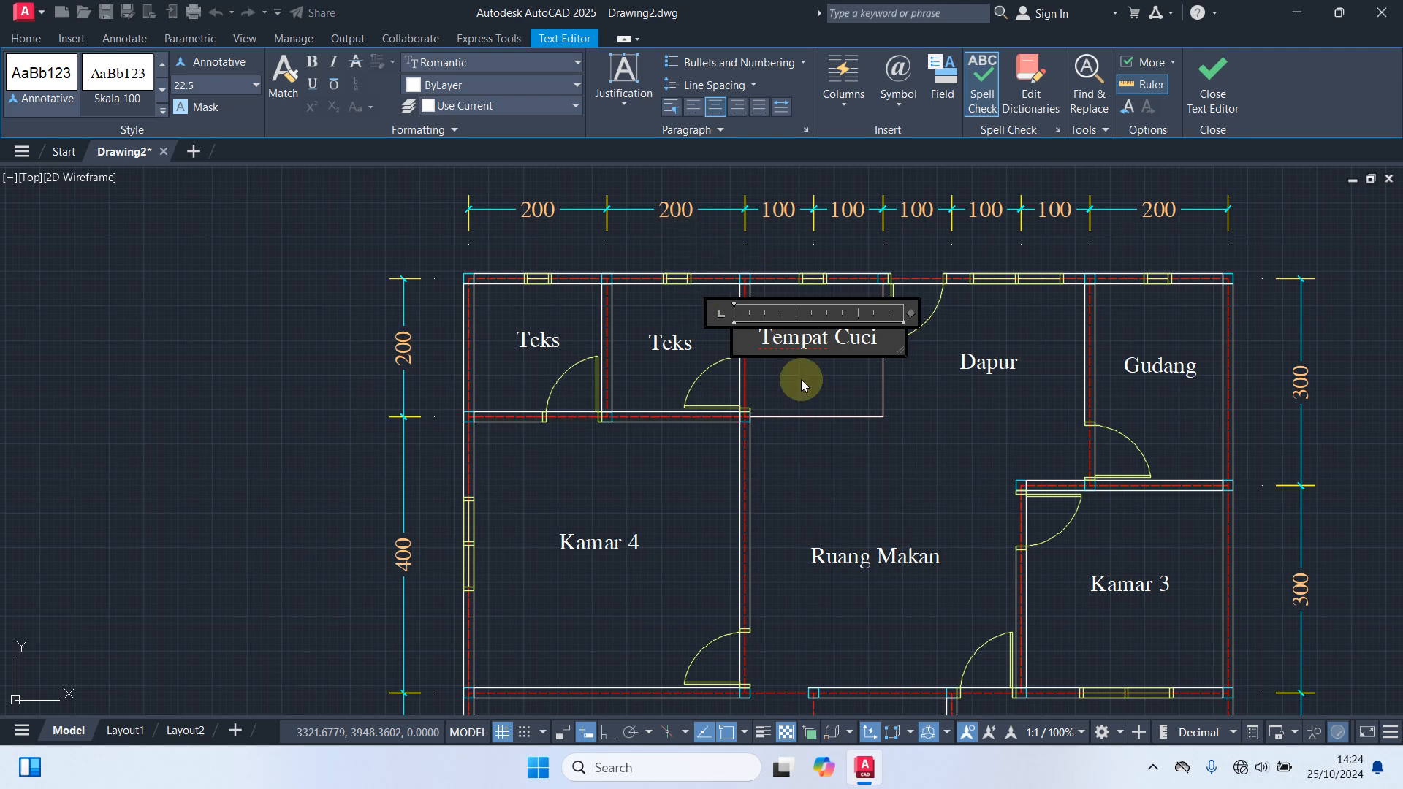
left_click(754, 287)
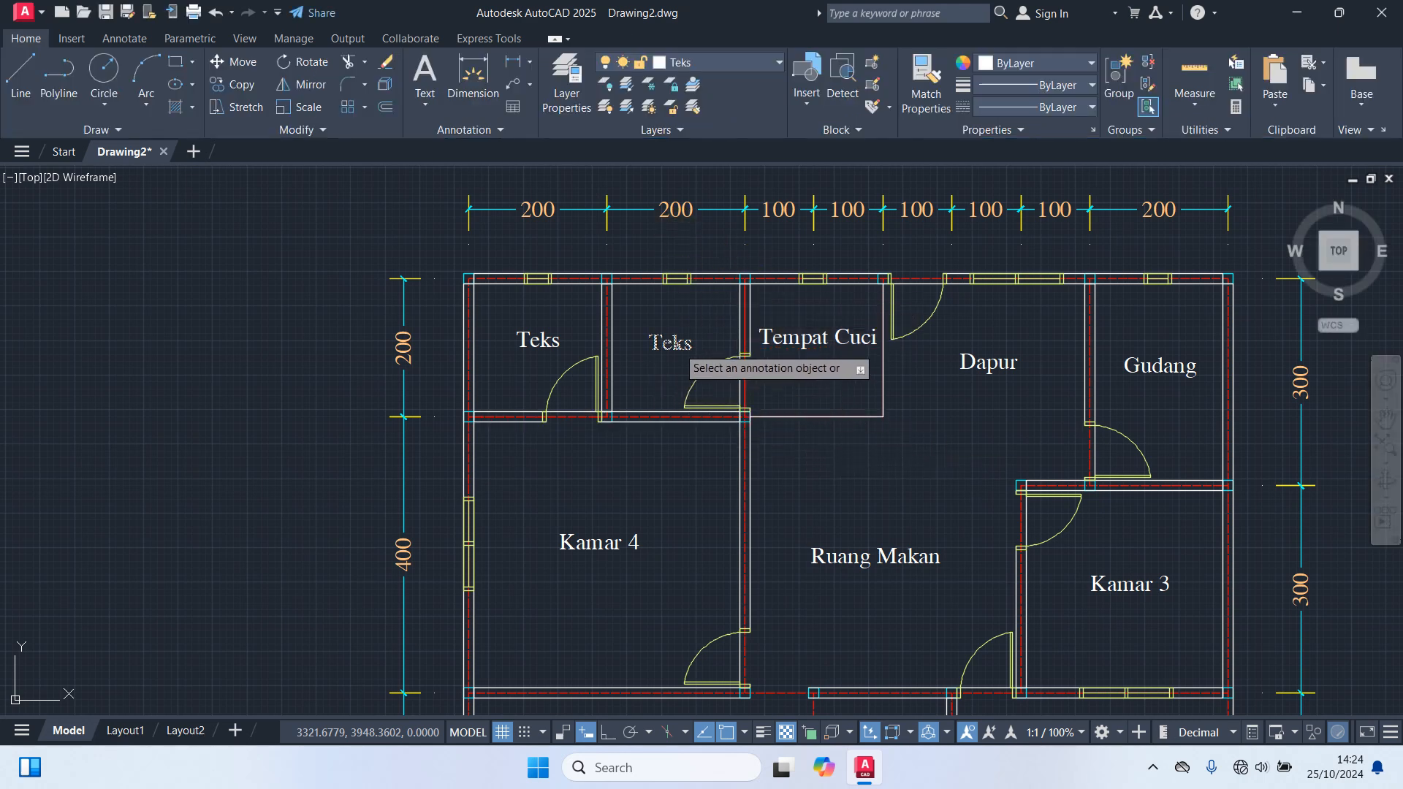
Step: Change the two remaining "Teks" labels in the small northwest rooms above Kamar 4 to "Km/Wc"
left_click(679, 347)
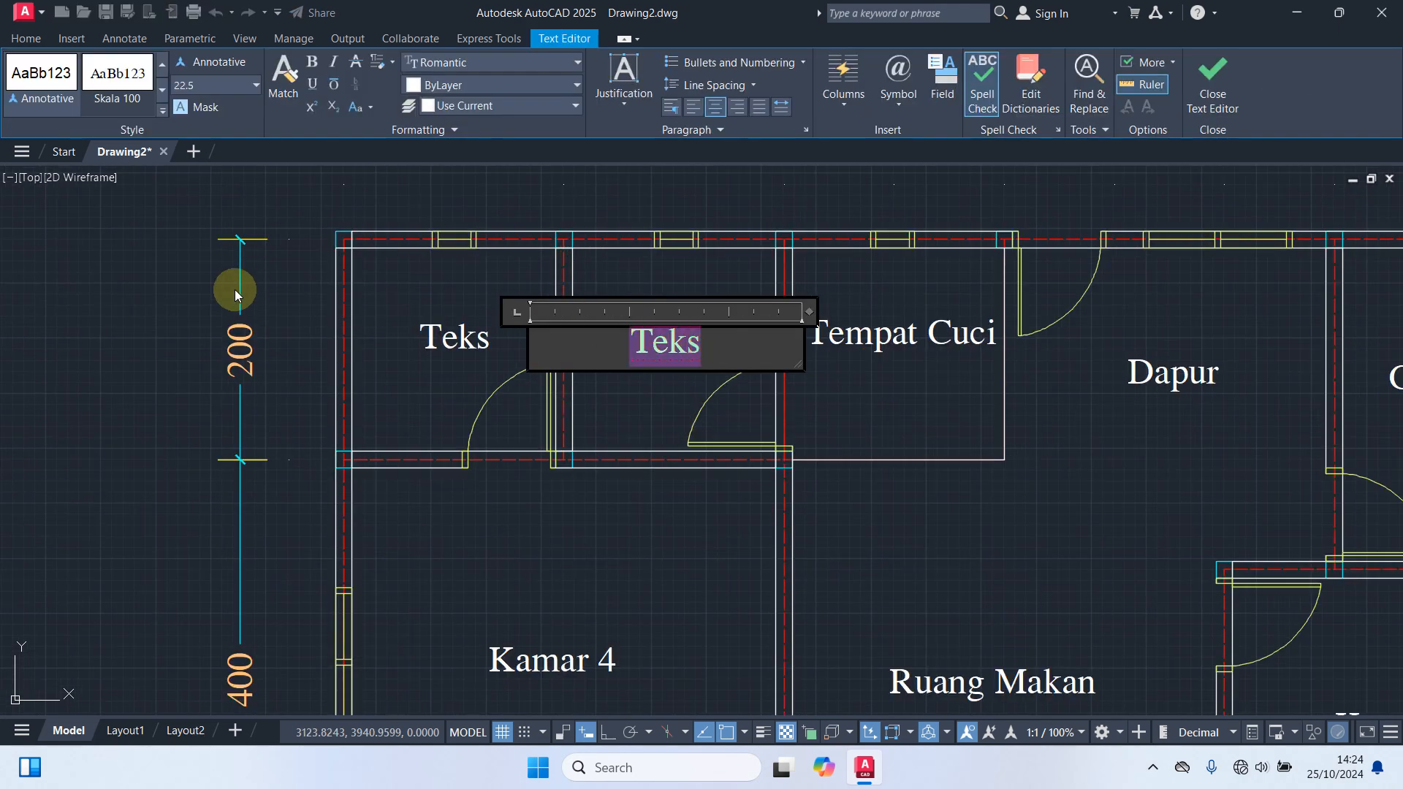
type("Km/Wc")
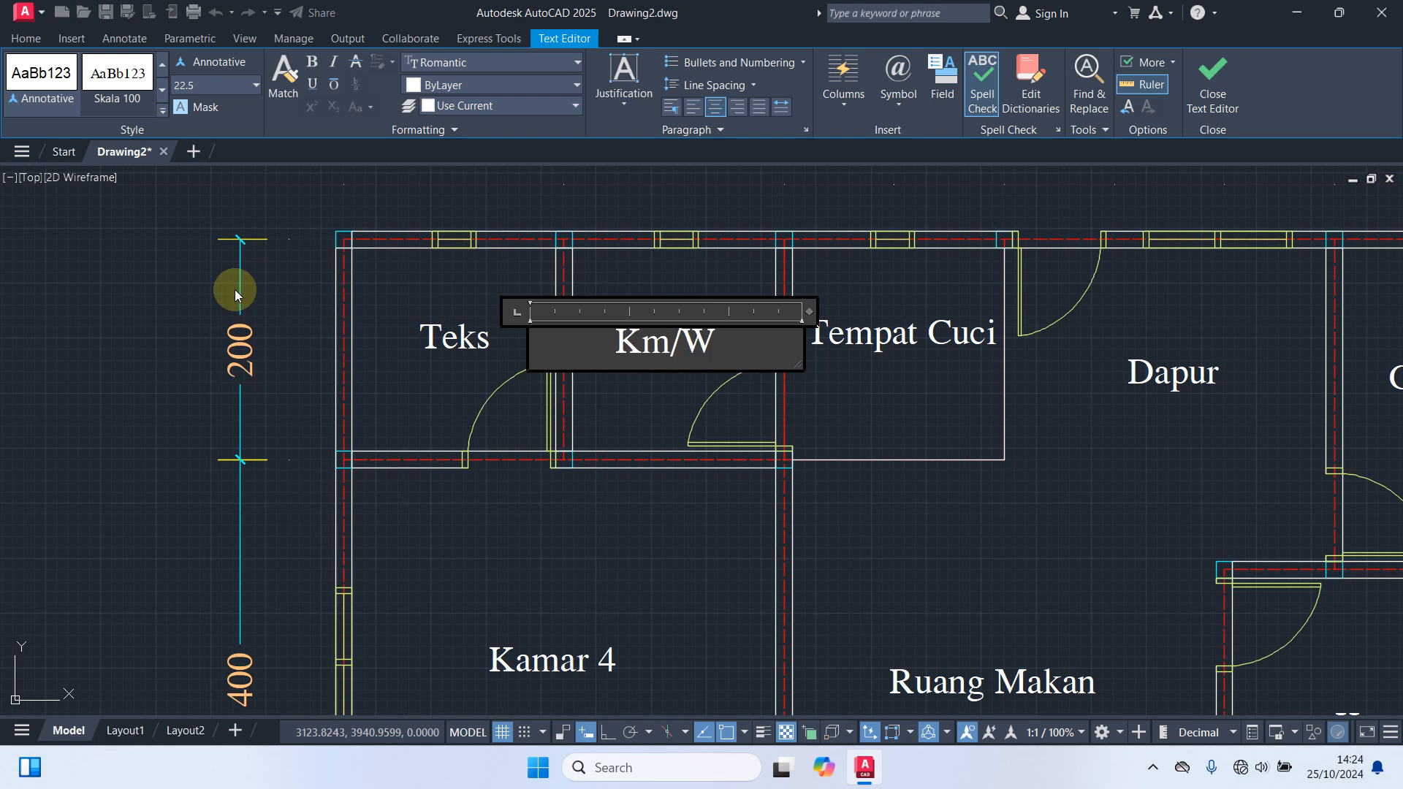
left_click(677, 422)
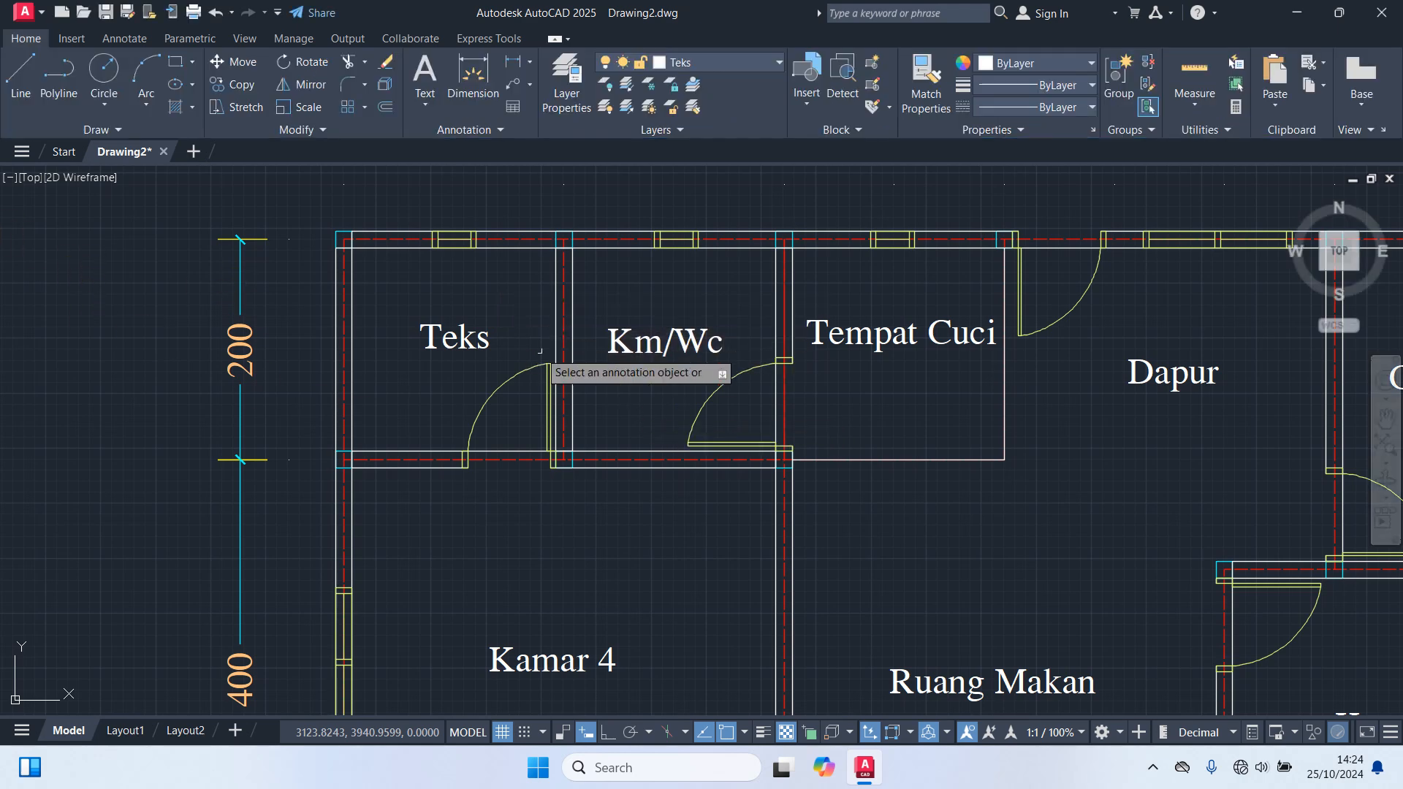
left_click(488, 332)
middle_click_drag(489, 330, 910, 311)
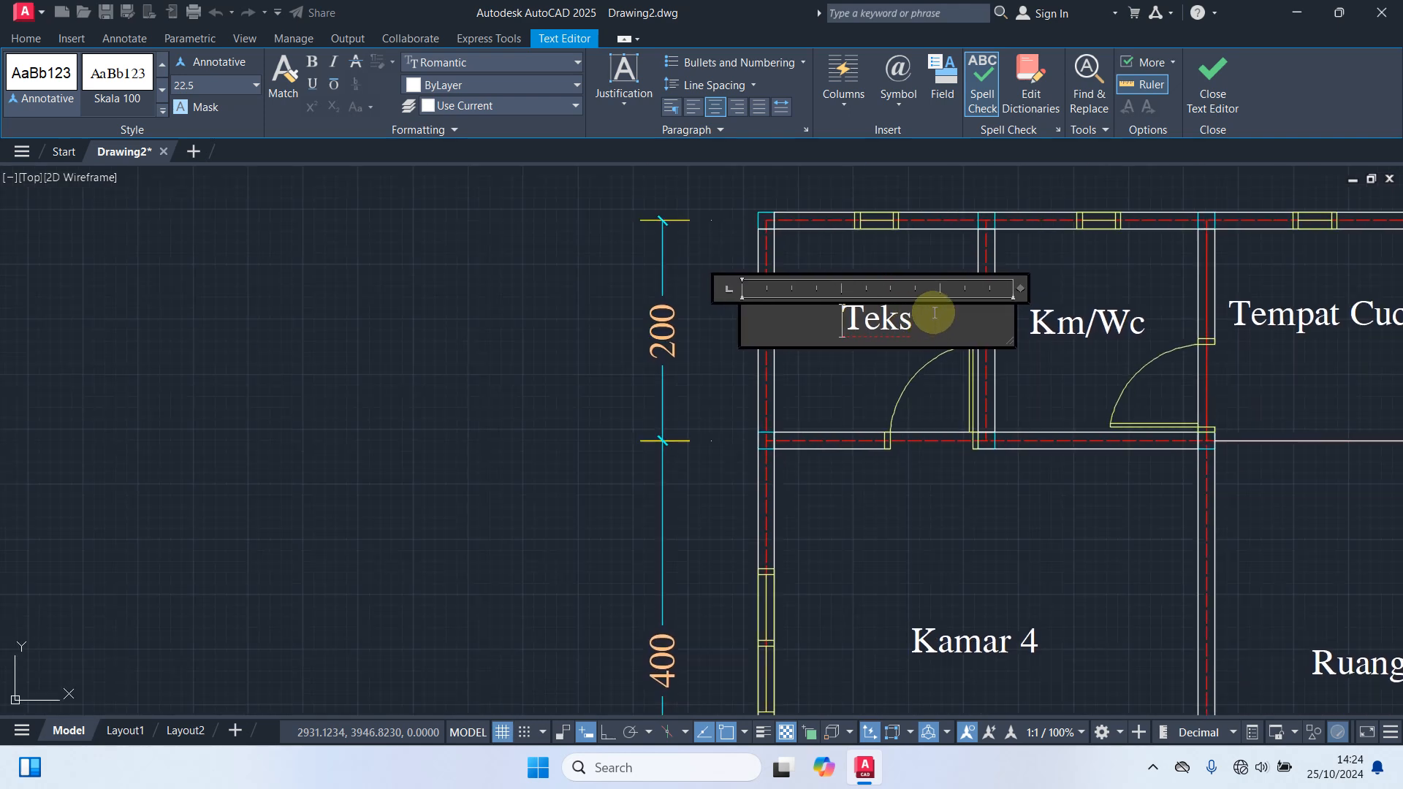
left_click_drag(934, 313, 748, 282)
type("K")
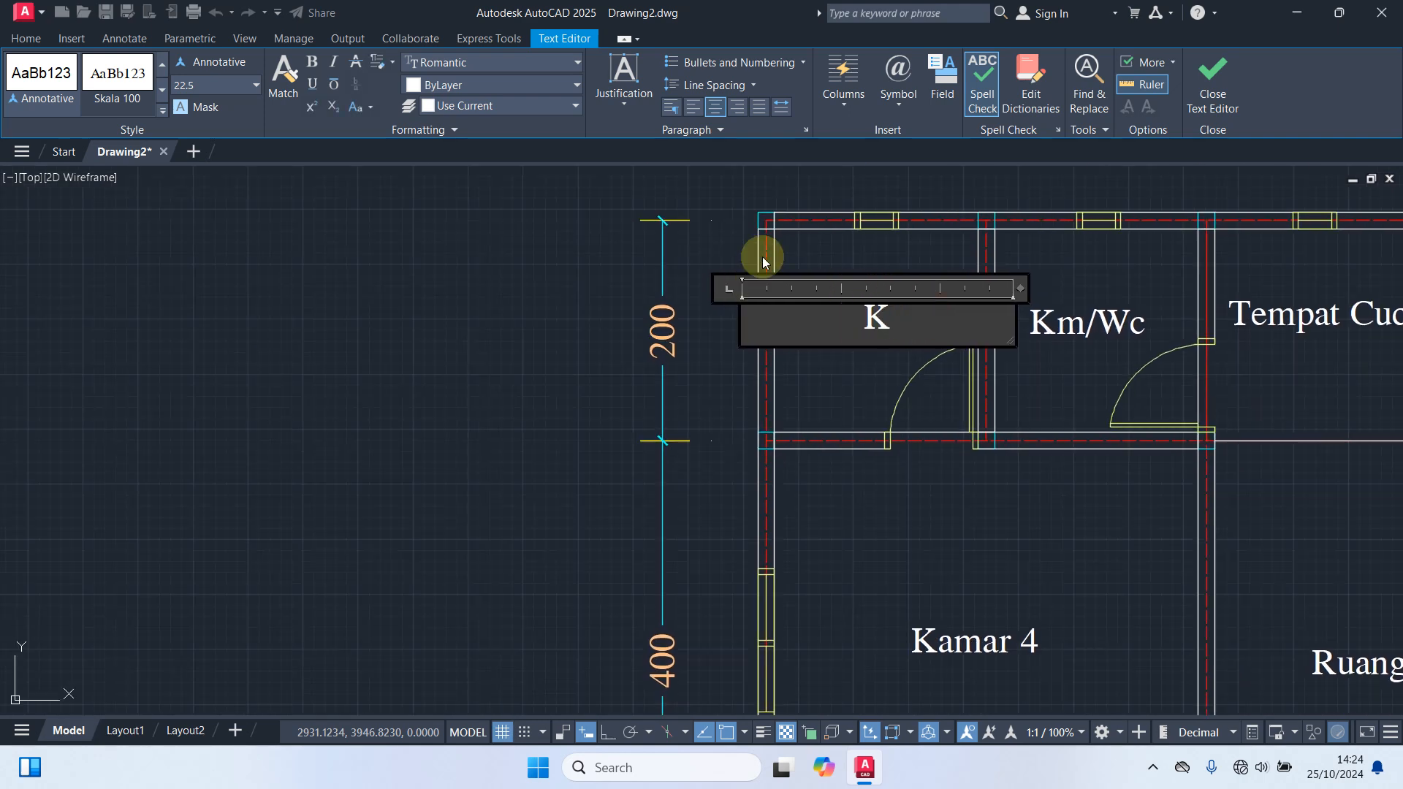
type("m/Wc")
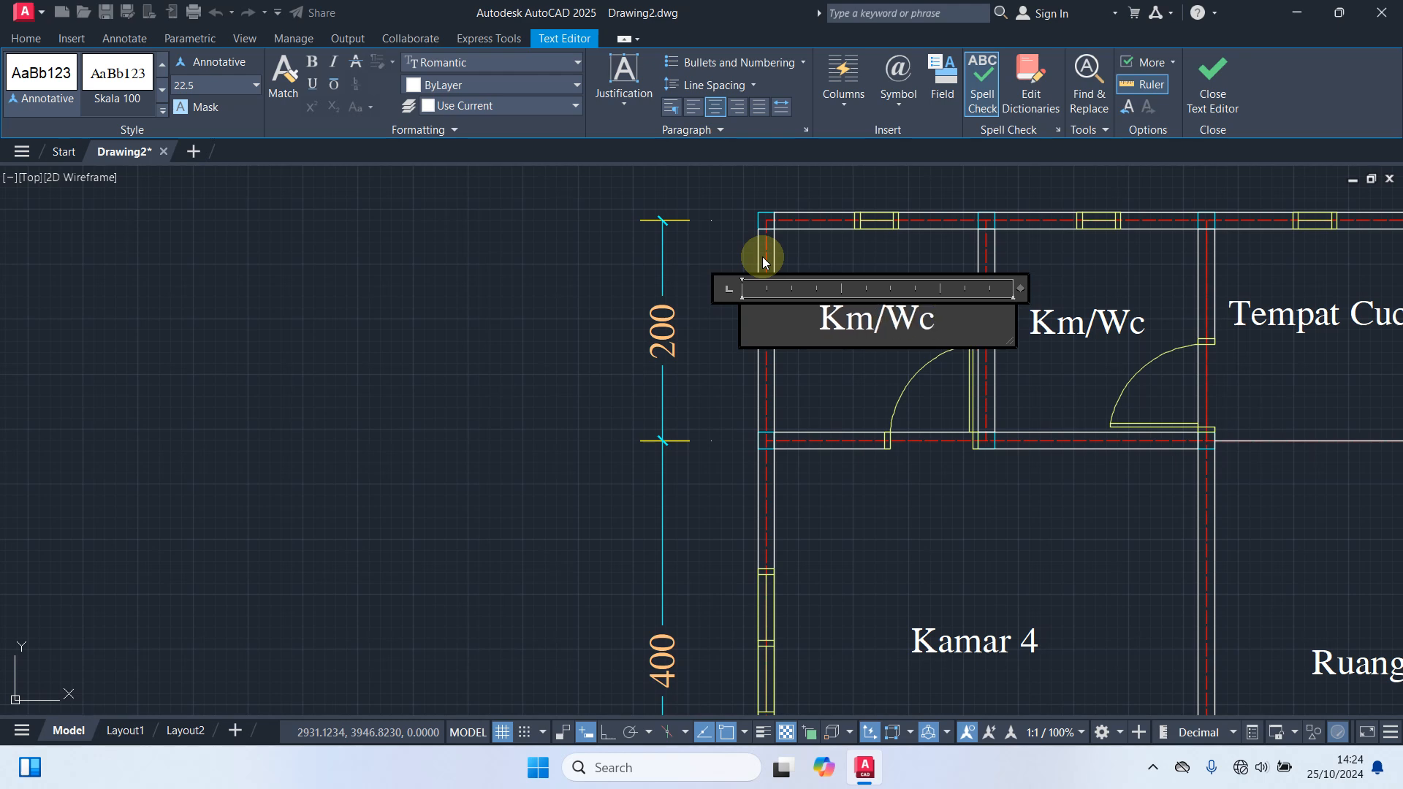
left_click(1007, 489)
Step: Move the "Tempat Cuci" label about 7.5 units down within its area
scroll(1005, 497, "down", 4)
middle_click_drag(1005, 502, 855, 309)
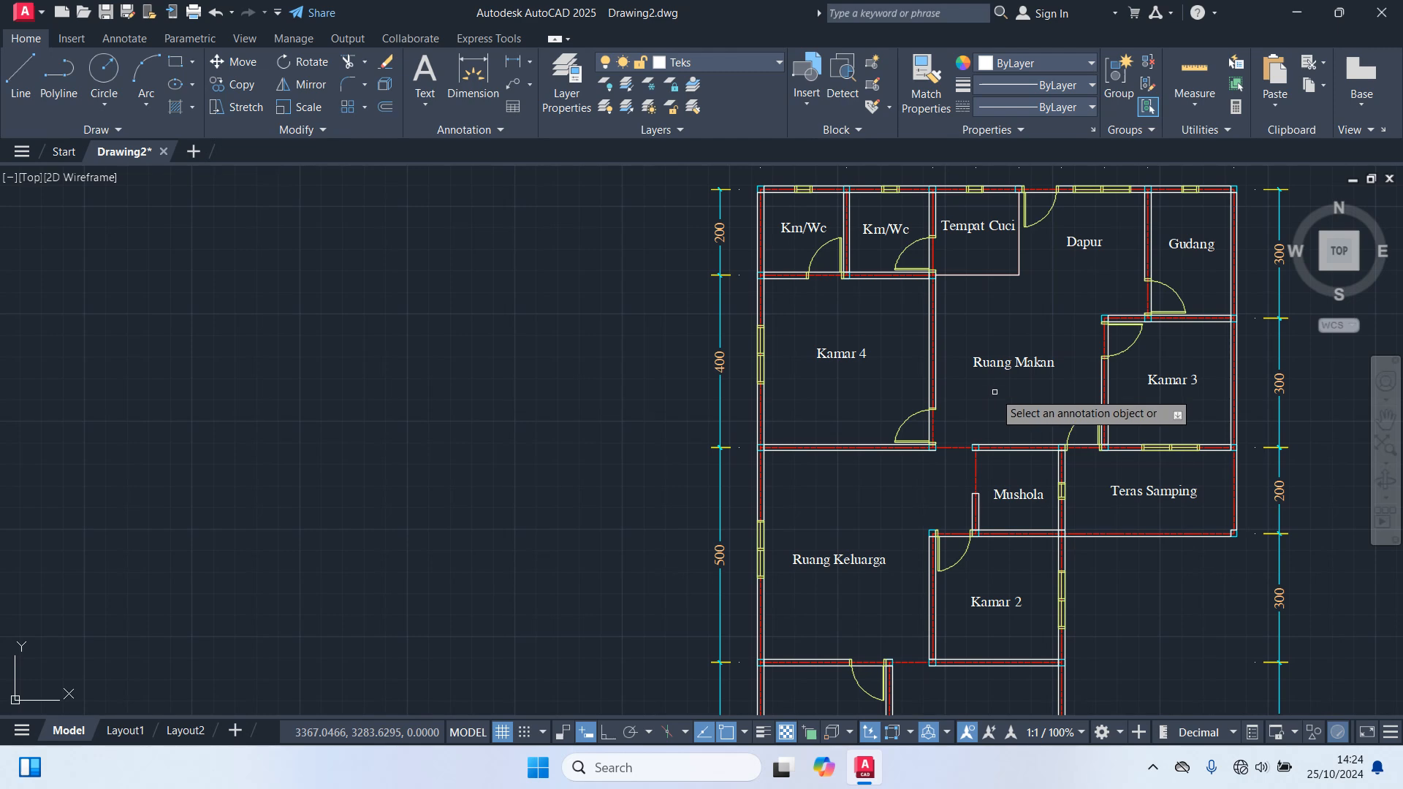
middle_click_drag(1136, 597, 1157, 428)
middle_click_drag(1160, 568, 1131, 615)
middle_click_drag(1142, 502, 1101, 618)
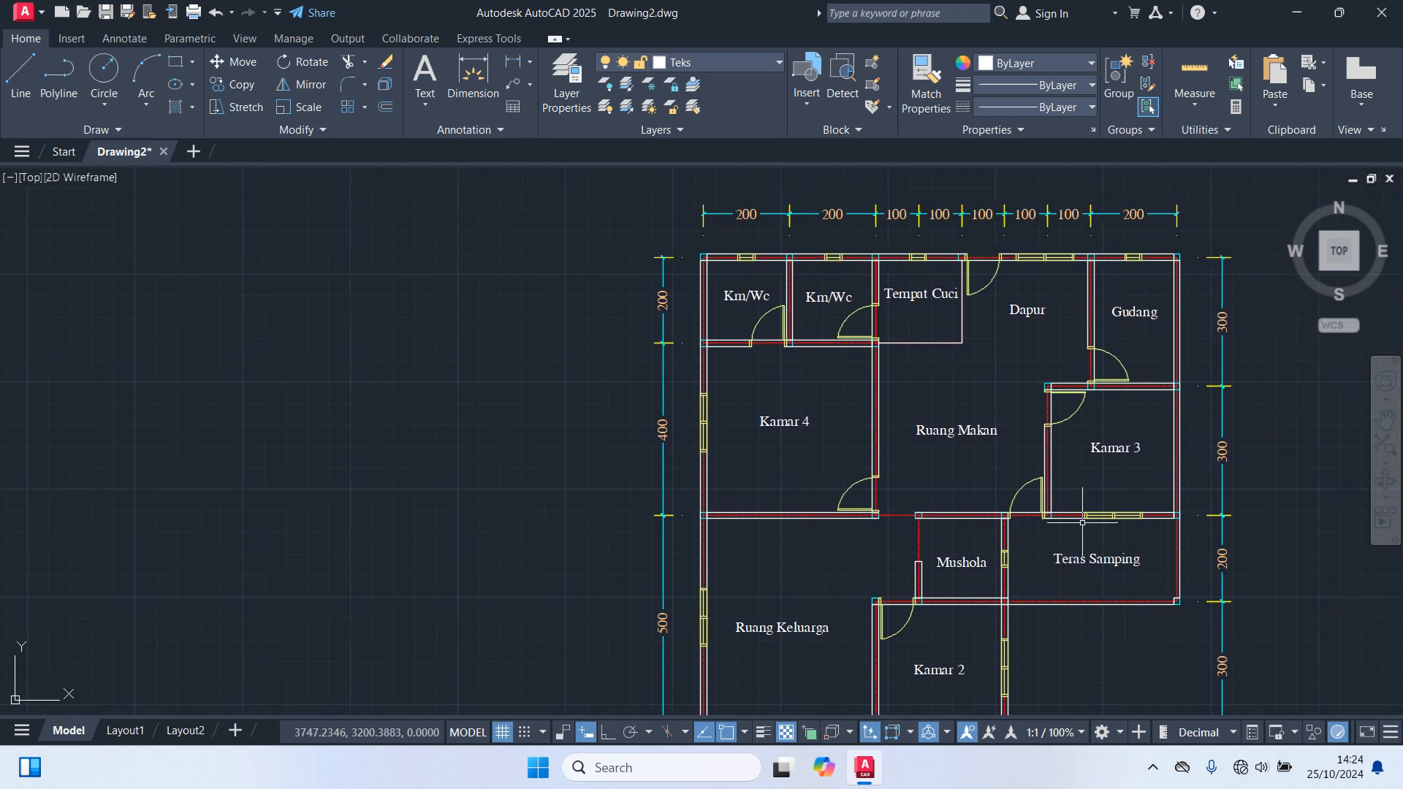
scroll(897, 250, "up", 2)
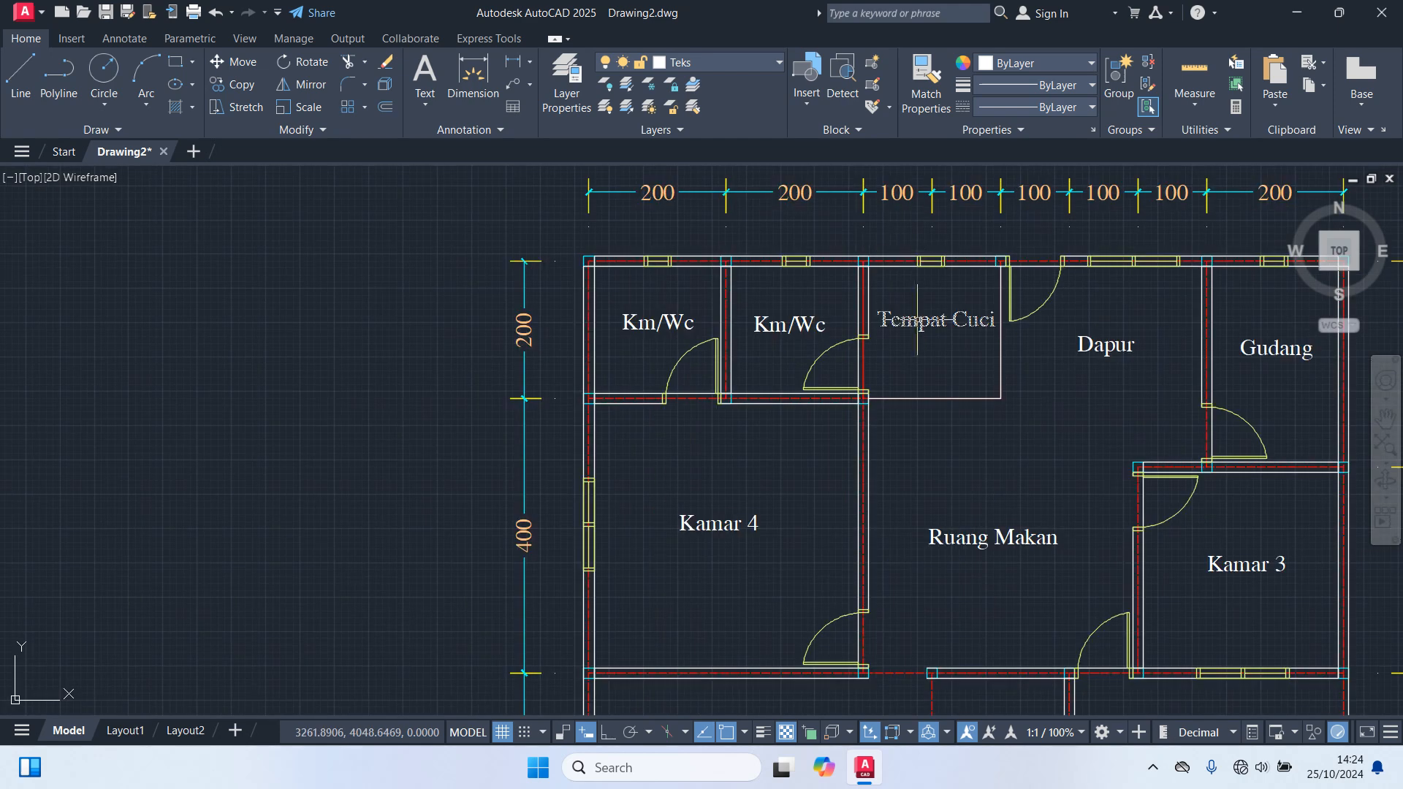
type("m")
key("Return")
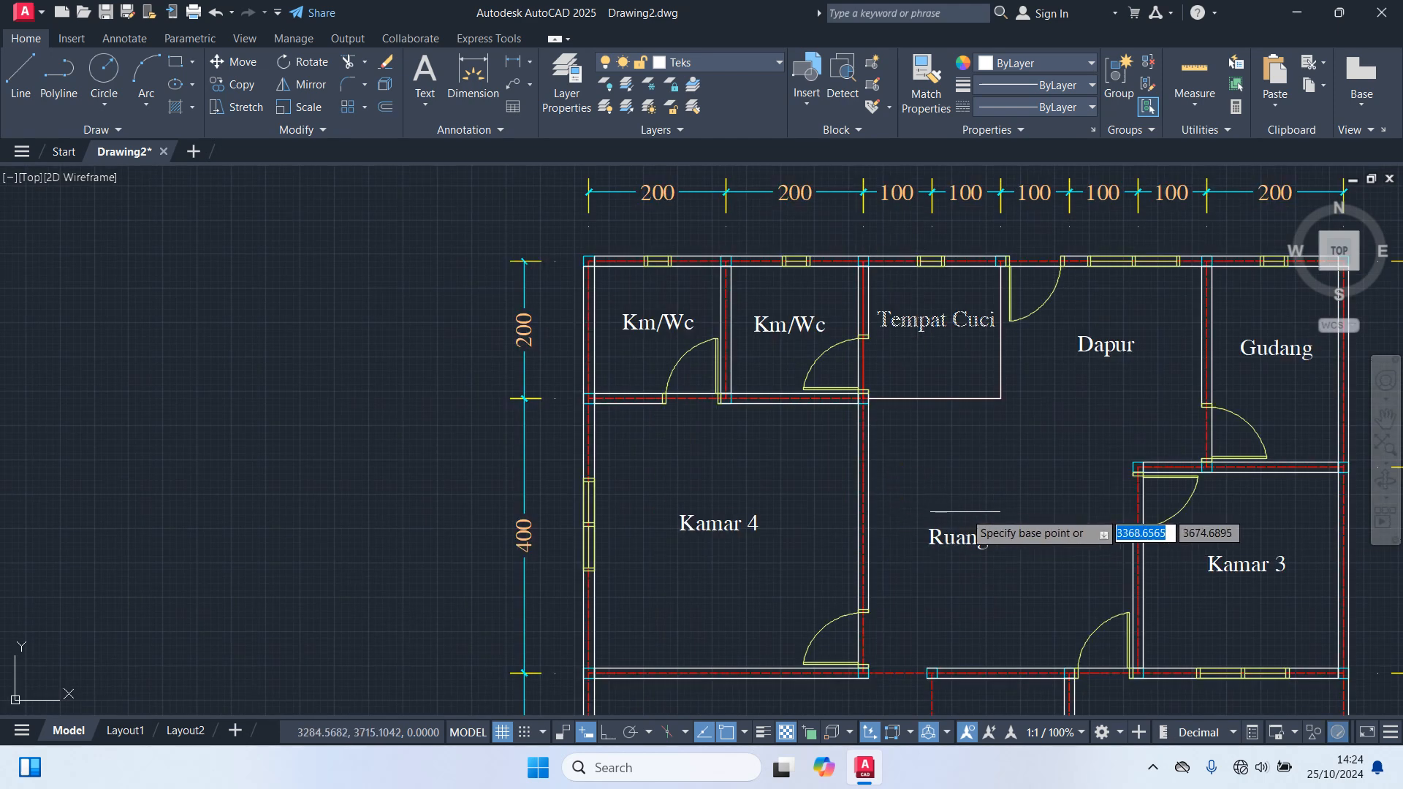
left_click(979, 481)
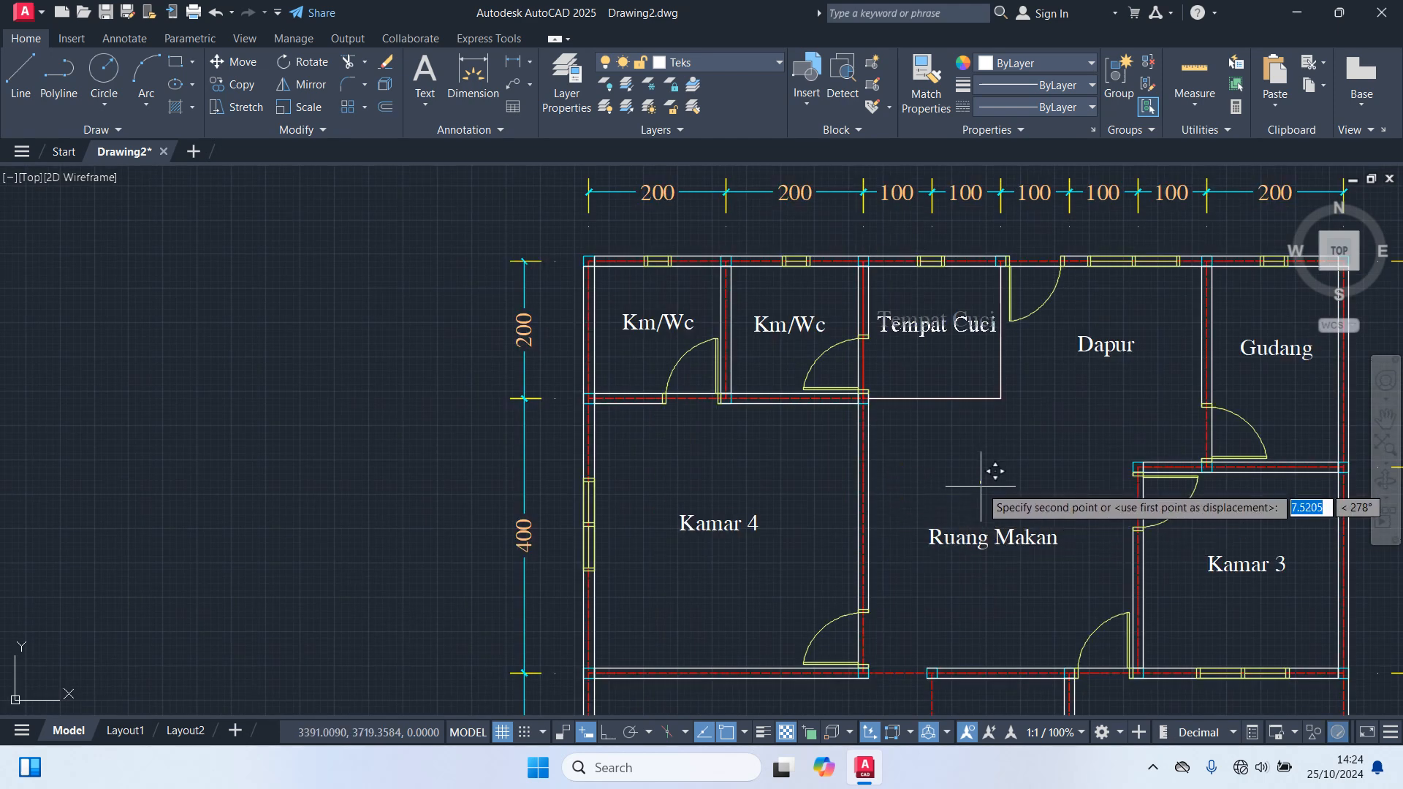
left_click(980, 486)
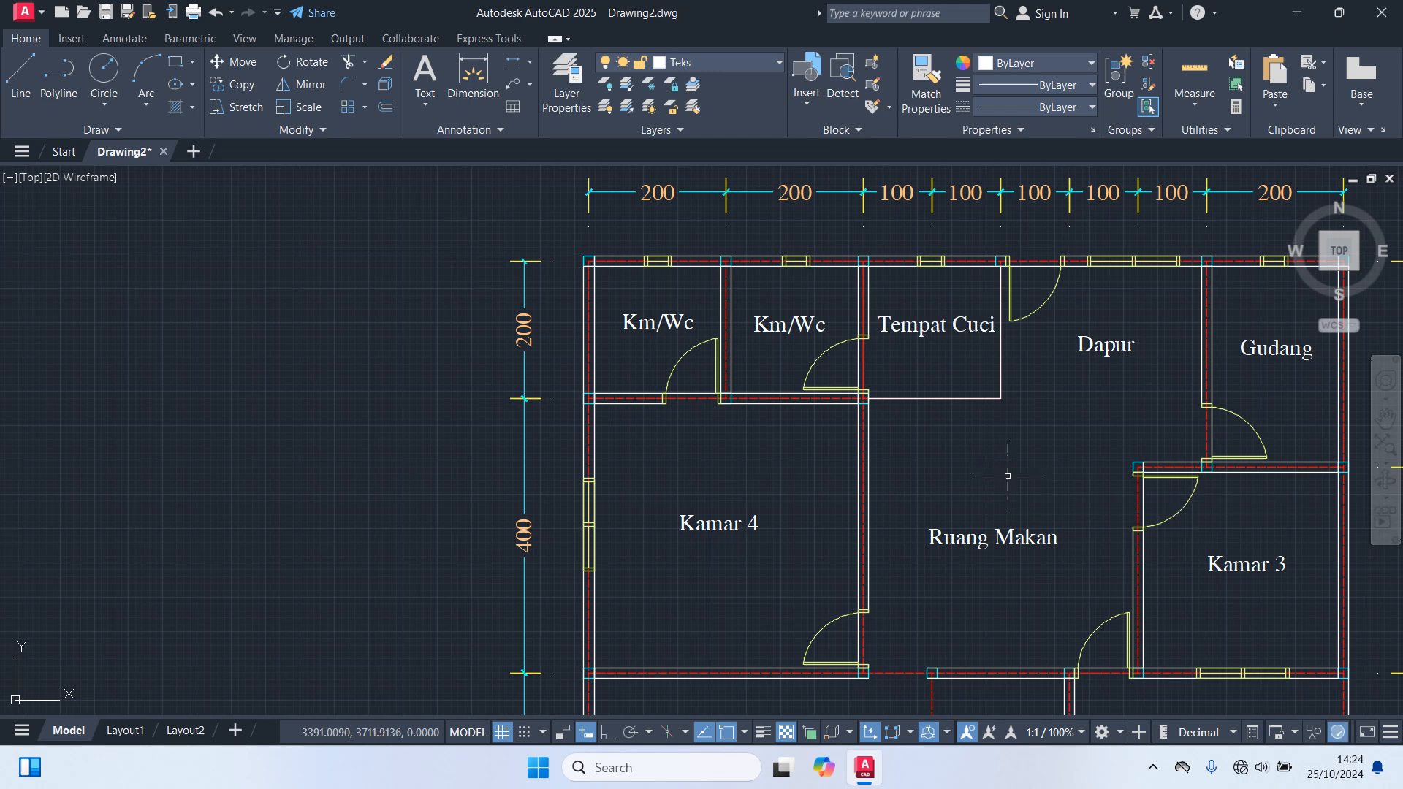
Step: Review the room labels across the whole floor plan and zoom to the drawing extents
scroll(1030, 473, "down", 3)
middle_click_drag(1030, 473, 1030, 219)
middle_click_drag(1159, 506, 1012, 509)
scroll(1129, 400, "down", 2)
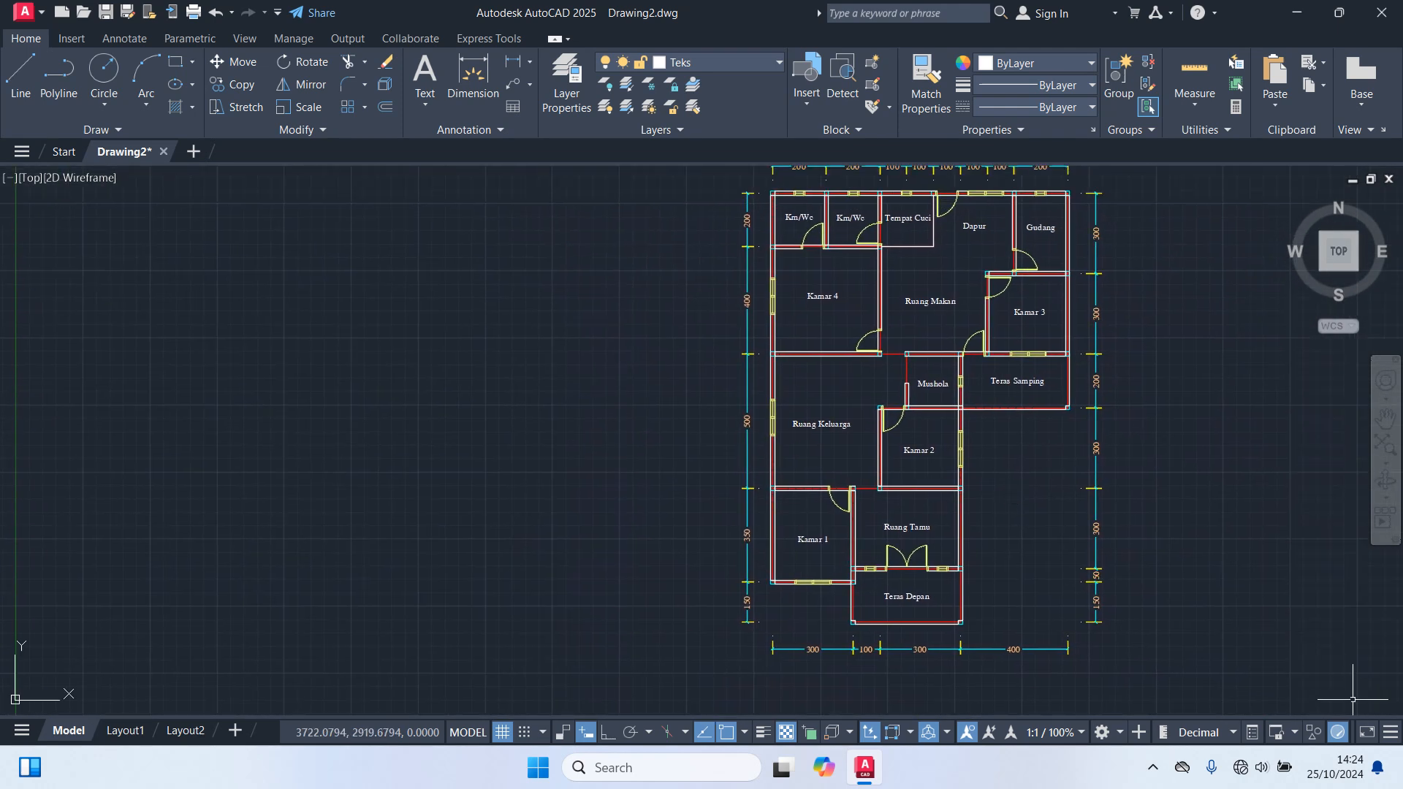
left_click(1374, 733)
type("z")
key("Return")
type("e")
key("Return")
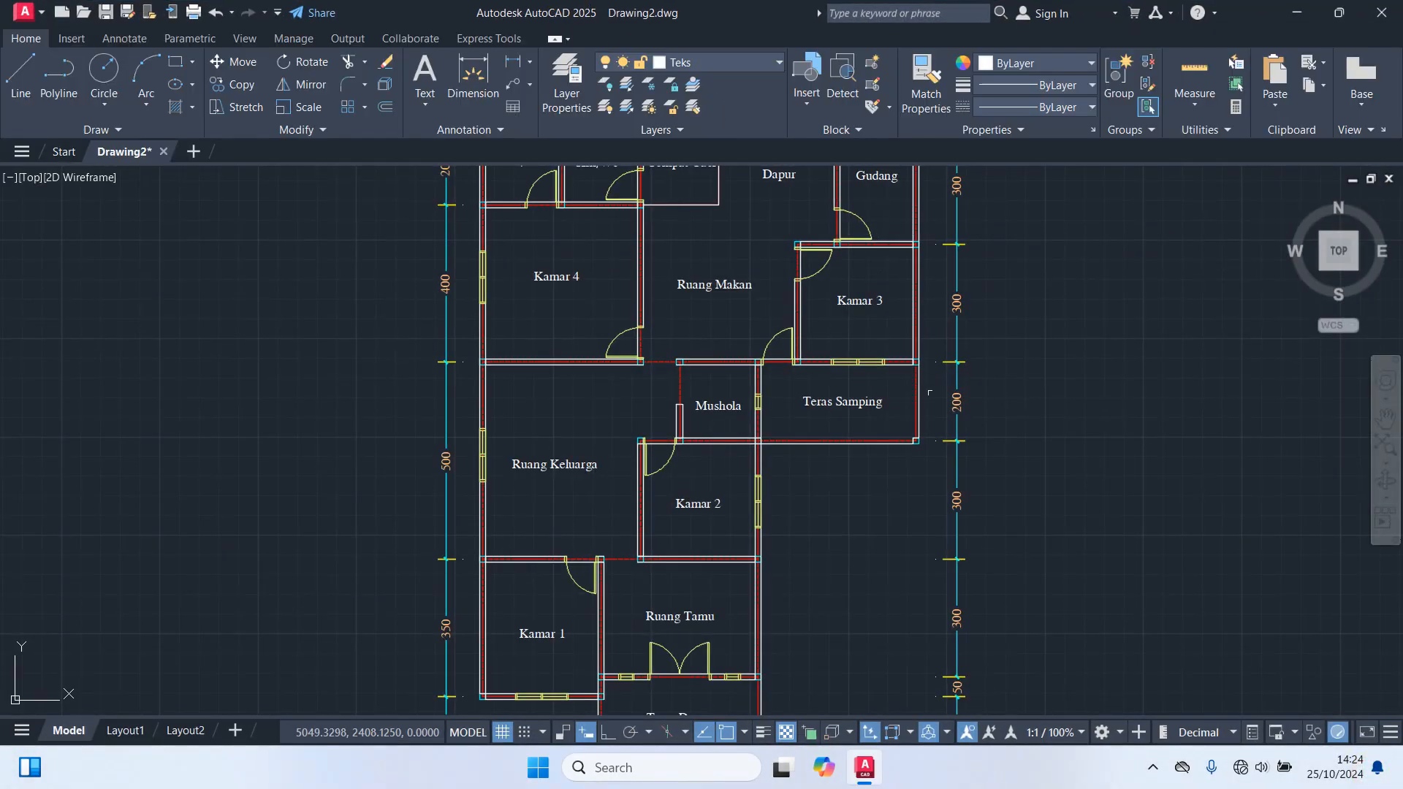
Step: Make Dimensi the current layer
scroll(989, 300, "down", 3)
left_click(716, 59)
left_click(706, 117)
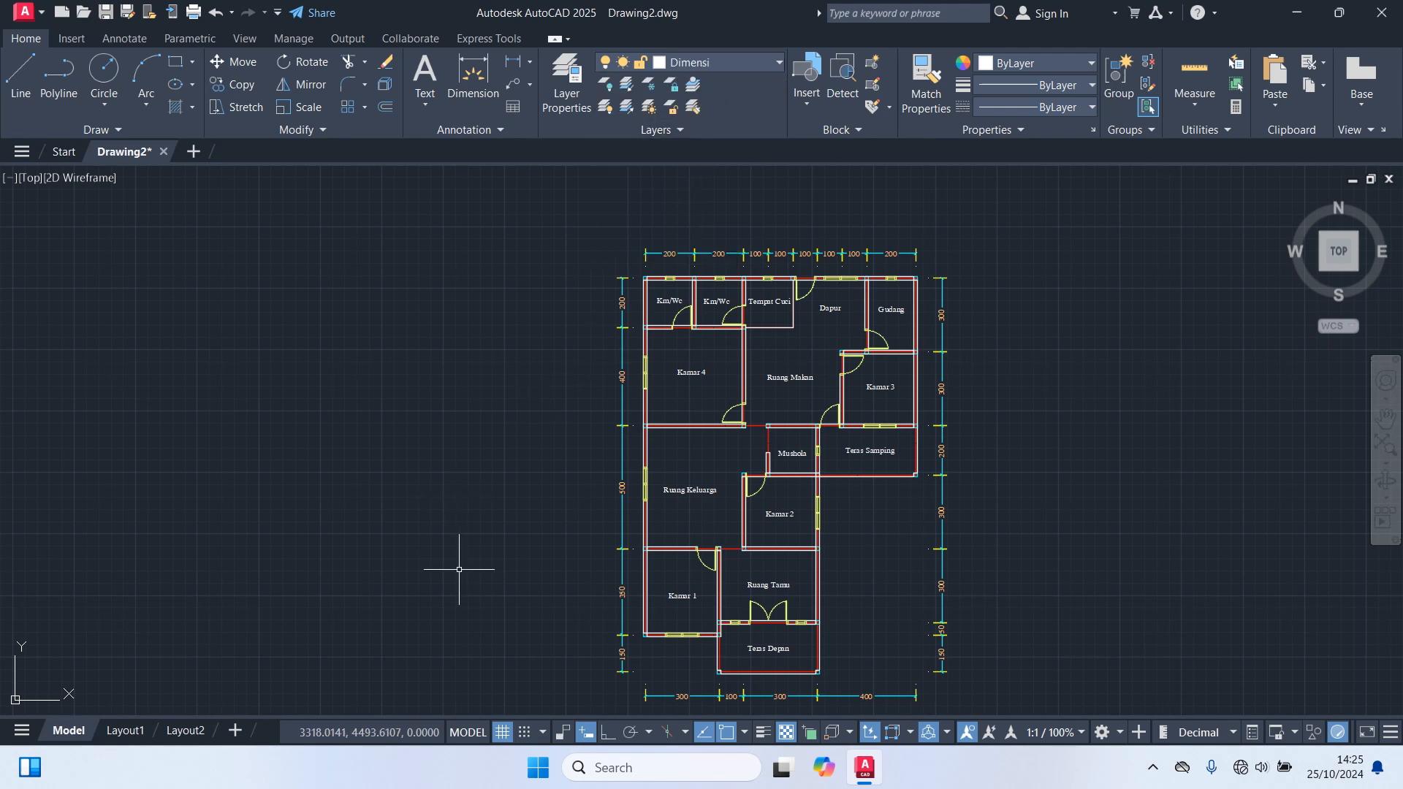
Step: Turn on the Garis Bantu layer so the guide lines around the floor plan are displayed
middle_click_drag(459, 569, 572, 485)
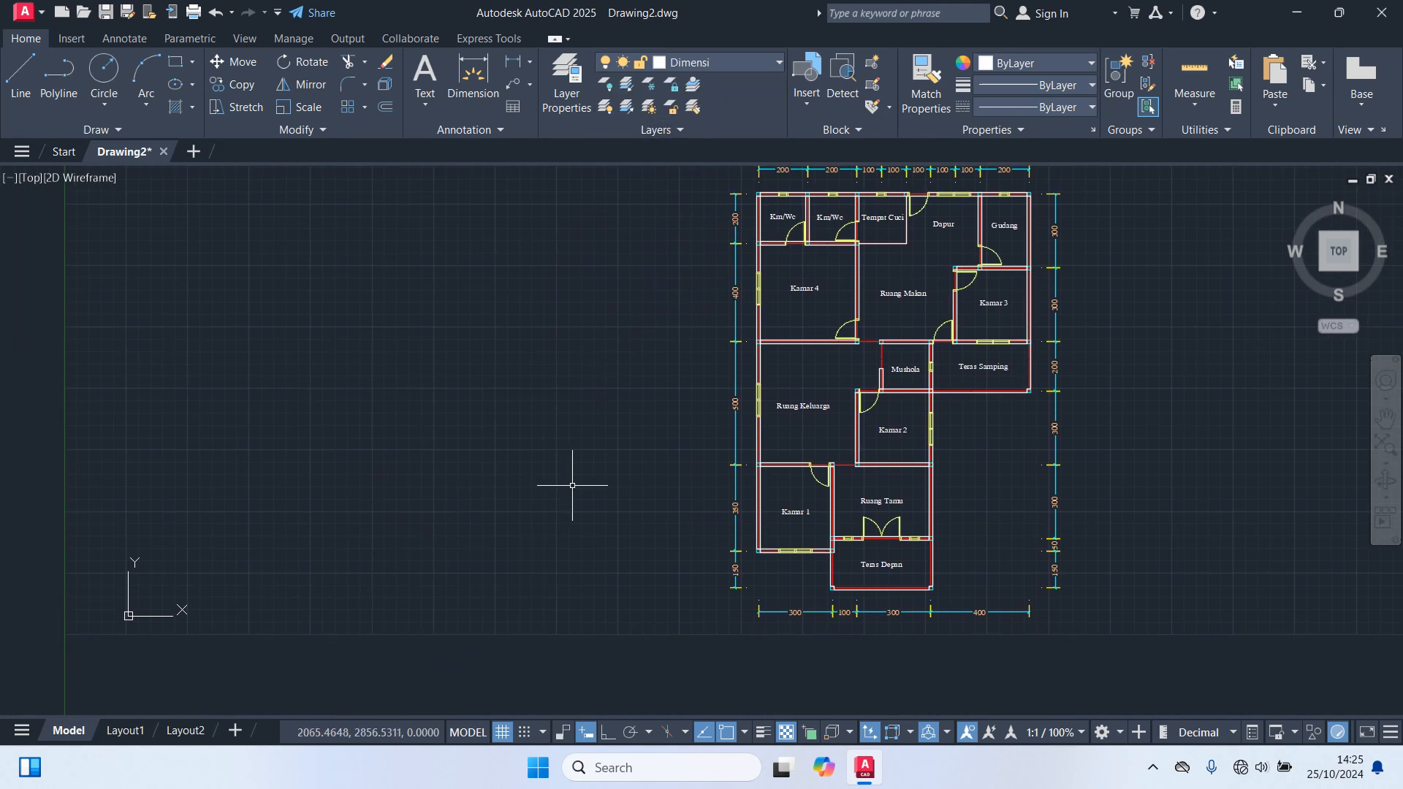
left_click(695, 62)
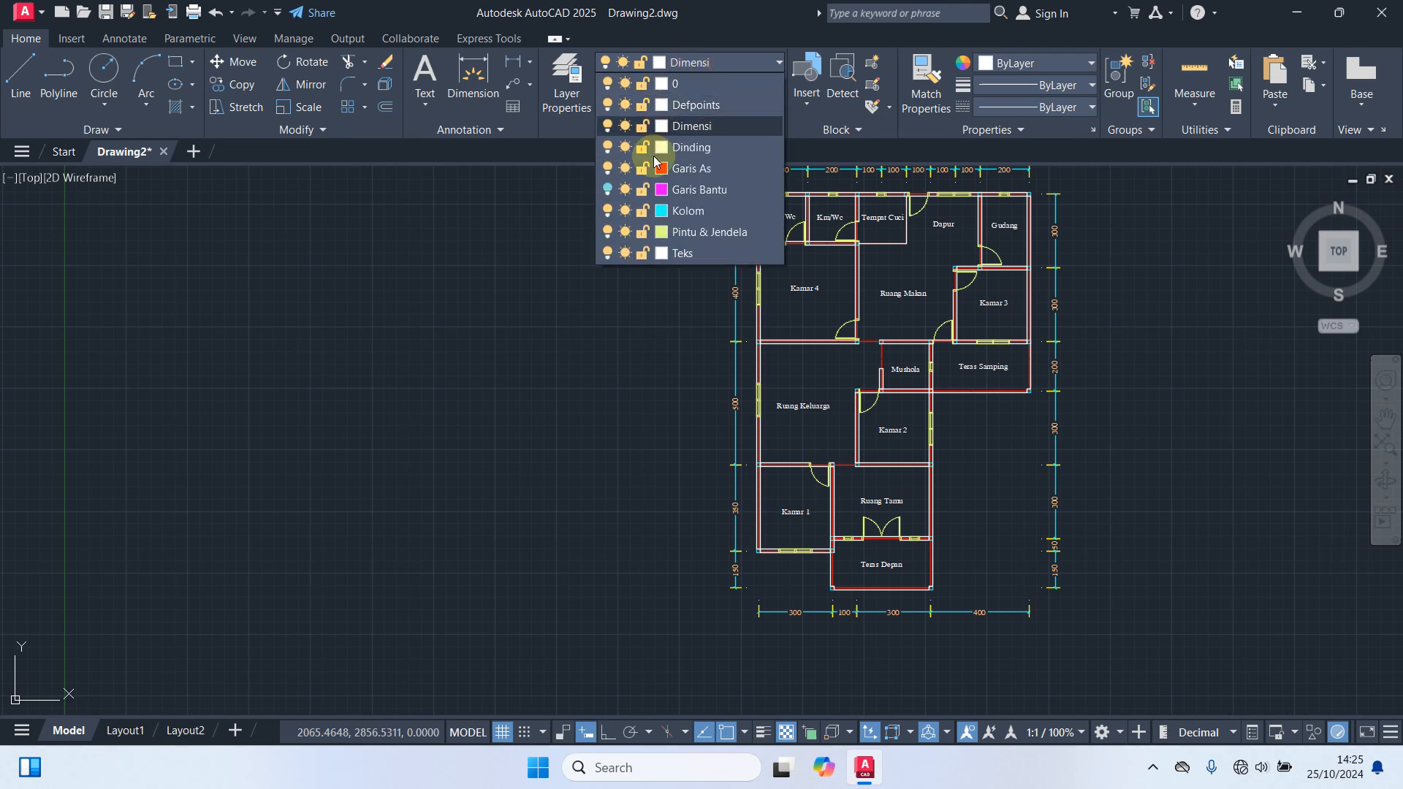
left_click(607, 189)
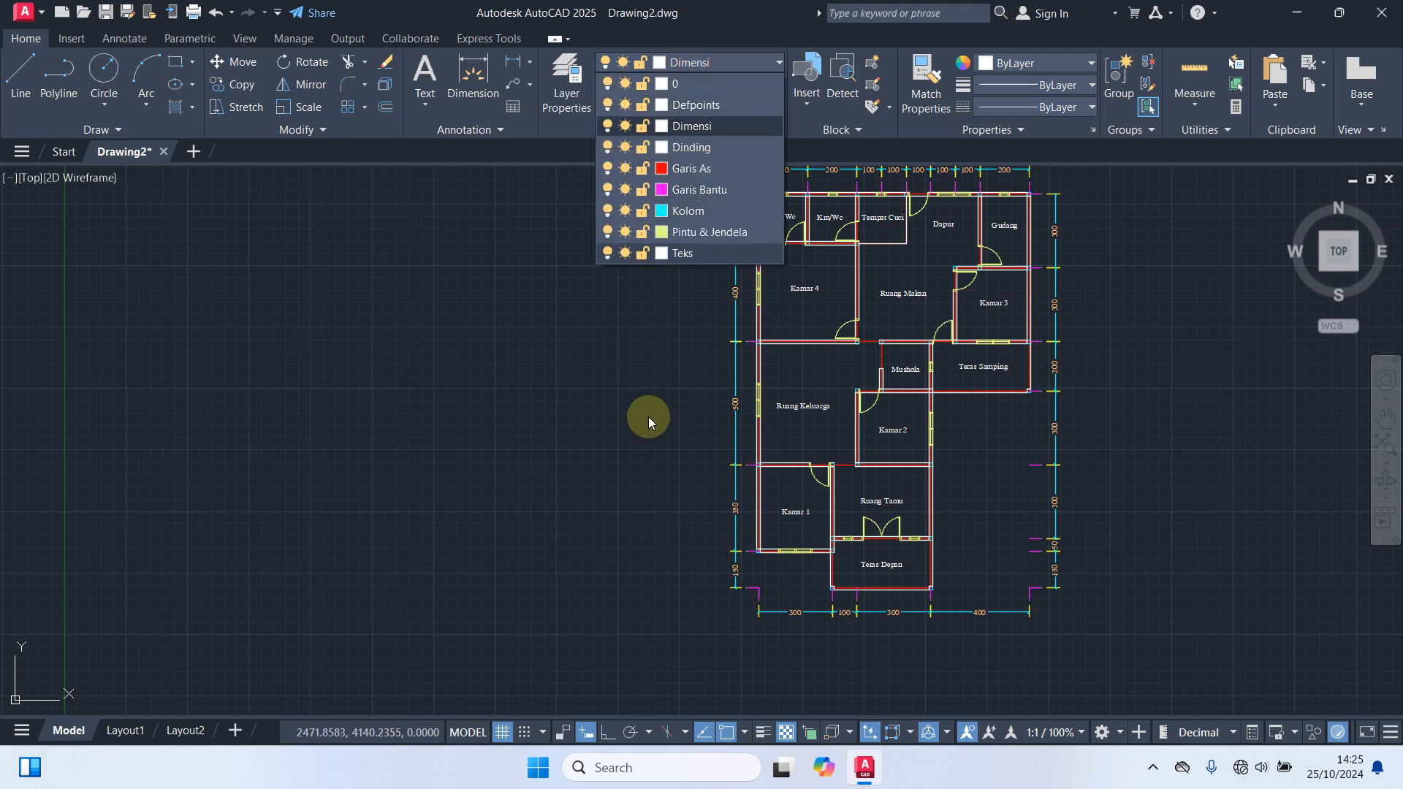
Step: Dimension the house's overall north-south length along the west side, placing the dimension line outside the existing dimension chain
scroll(672, 588, "up", 2)
type("dim")
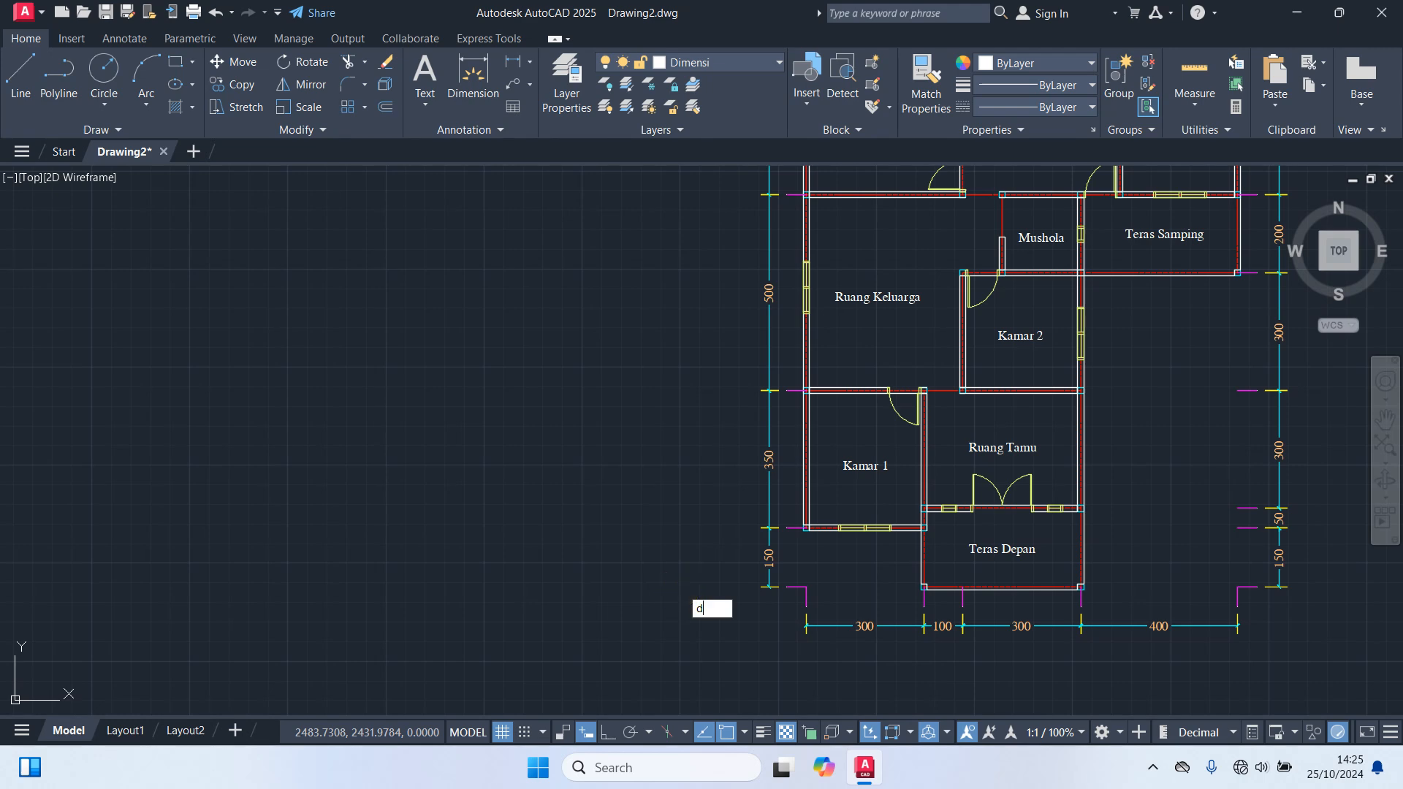
key("Return")
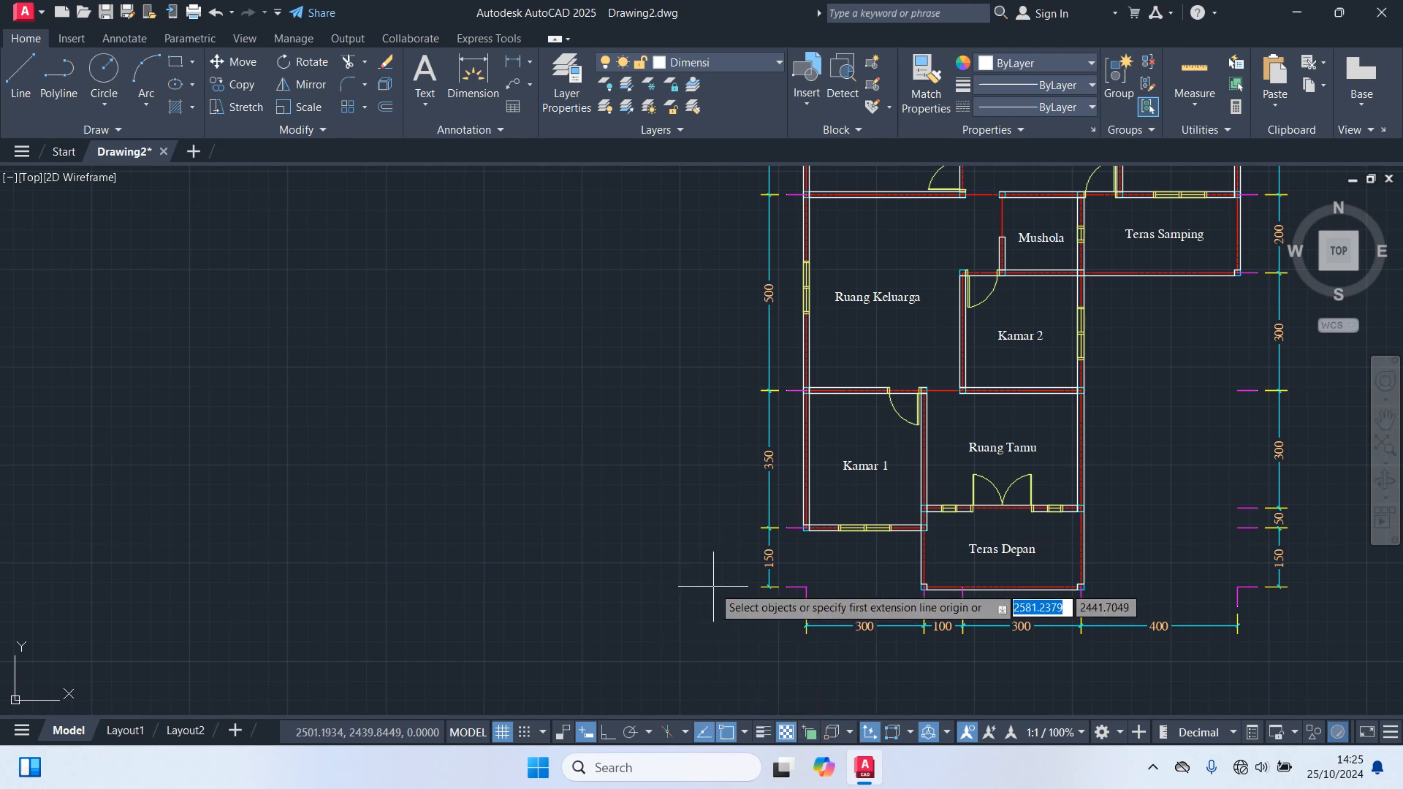
scroll(745, 592, "up", 4)
left_click(899, 575)
scroll(810, 524, "down", 8)
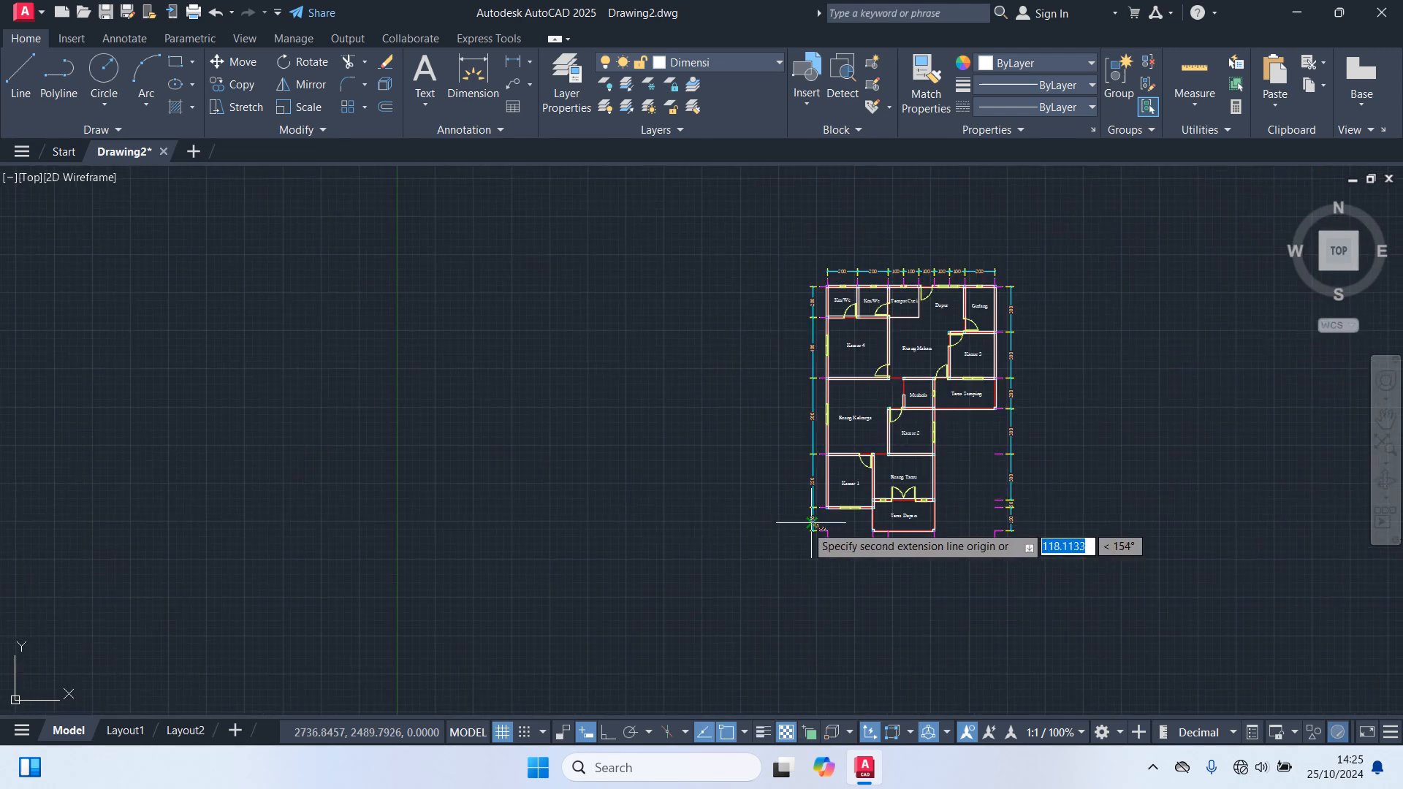
middle_click_drag(805, 361, 805, 554)
scroll(810, 508, "up", 8)
scroll(870, 402, "up", 4)
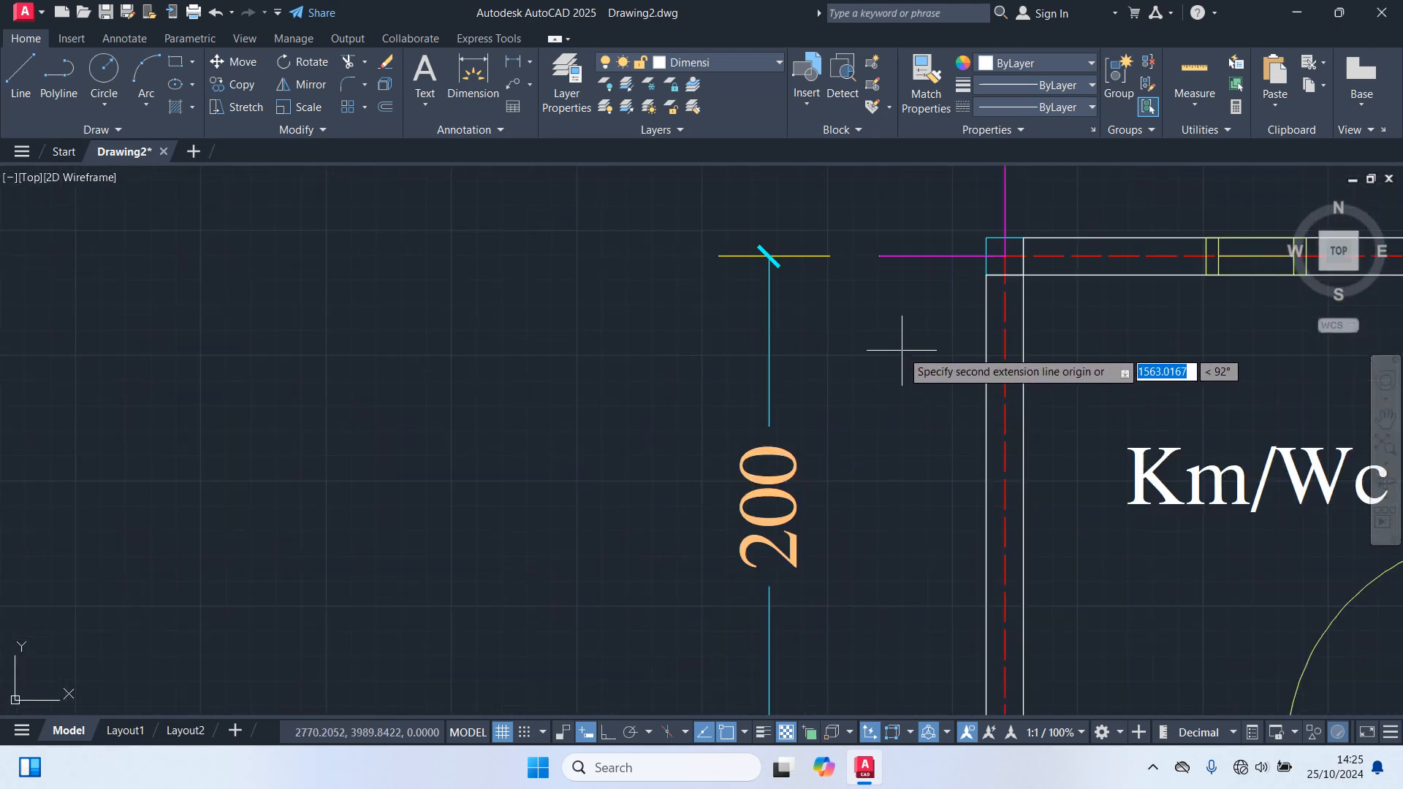
left_click(1005, 253)
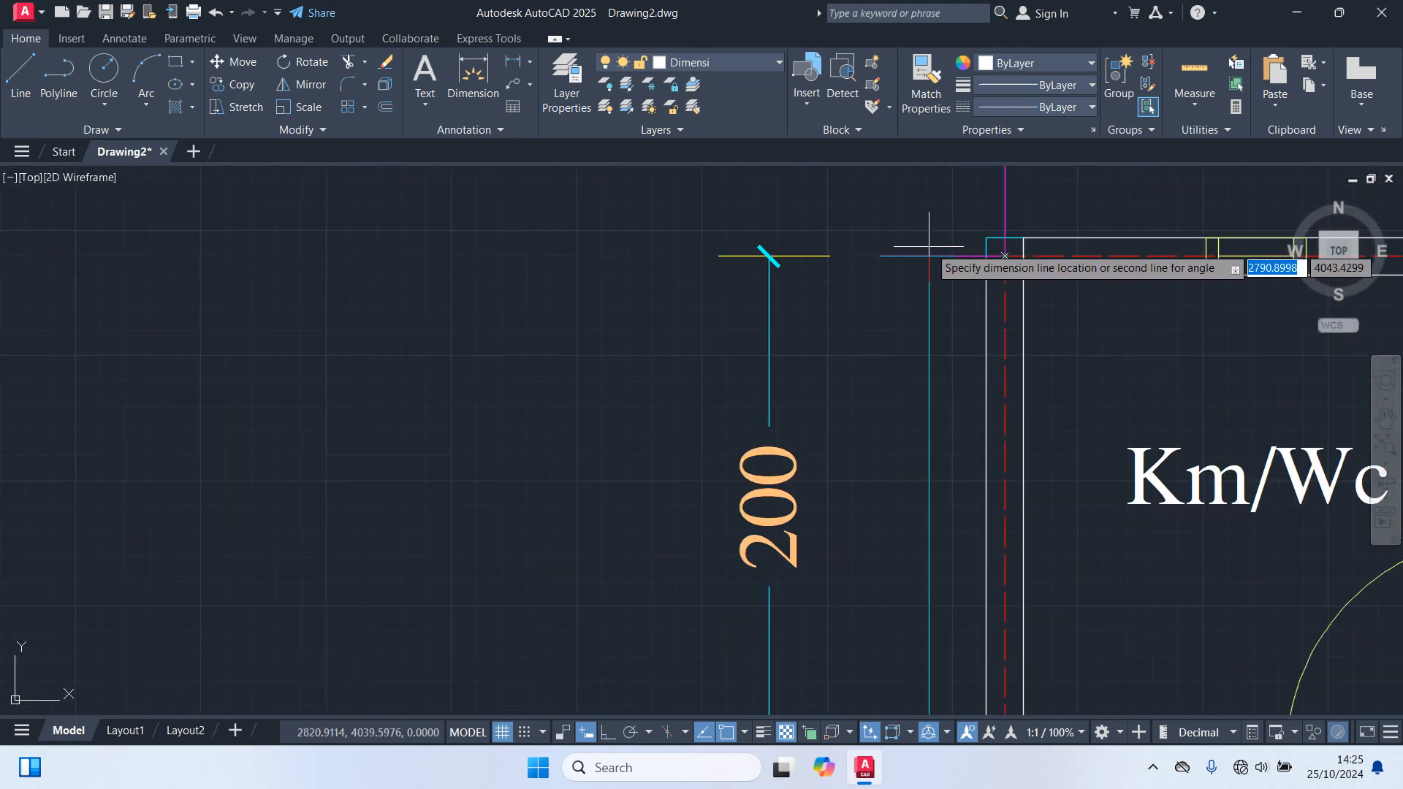
scroll(862, 255, "down", 6)
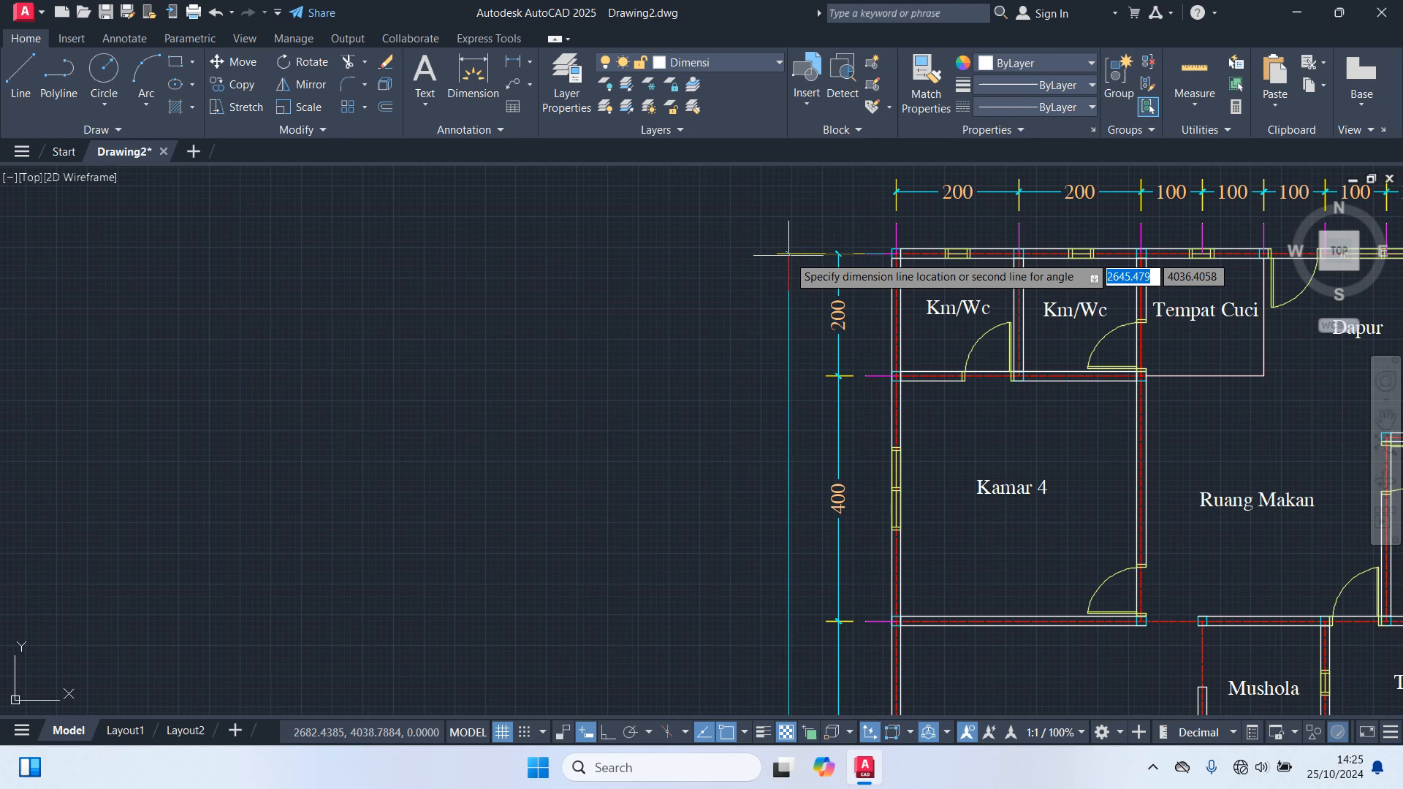
scroll(788, 255, "down", 2)
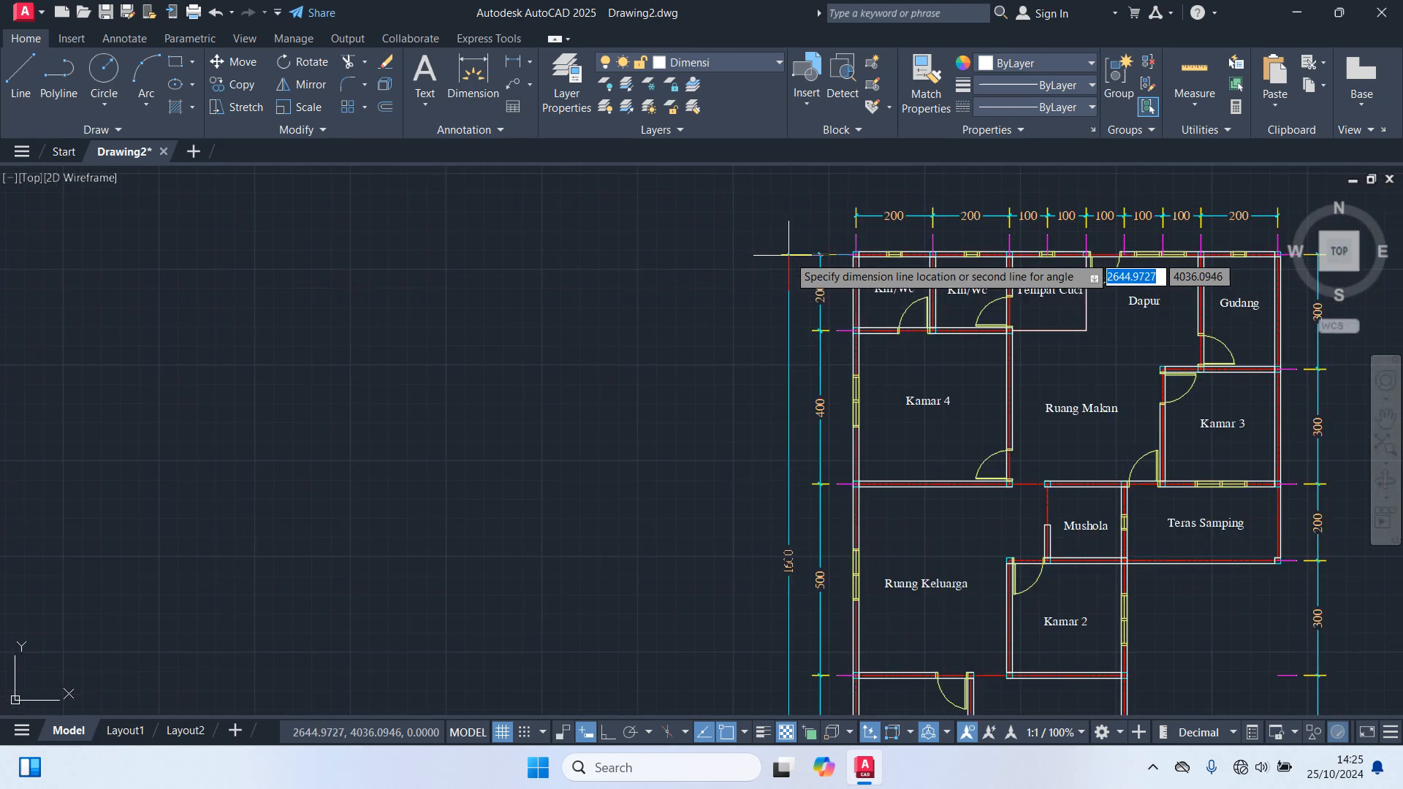
left_click(784, 255)
Step: Dimension the house's overall width between the outer wall axes at the north side, placing the dimension line above the existing chain
scroll(848, 257, "up", 5)
scroll(837, 259, "up", 4)
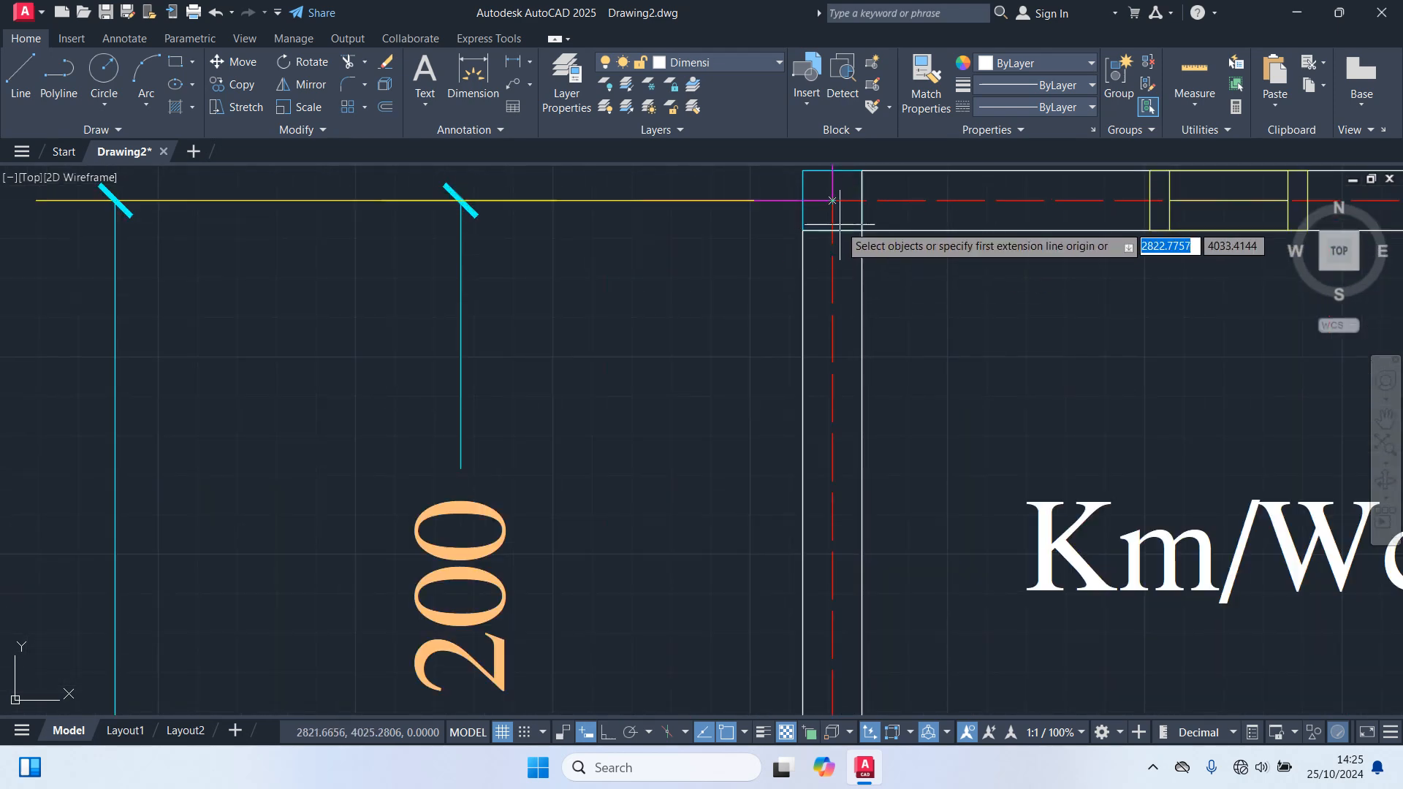
left_click(831, 199)
scroll(885, 279, "down", 4)
scroll(886, 280, "down", 5)
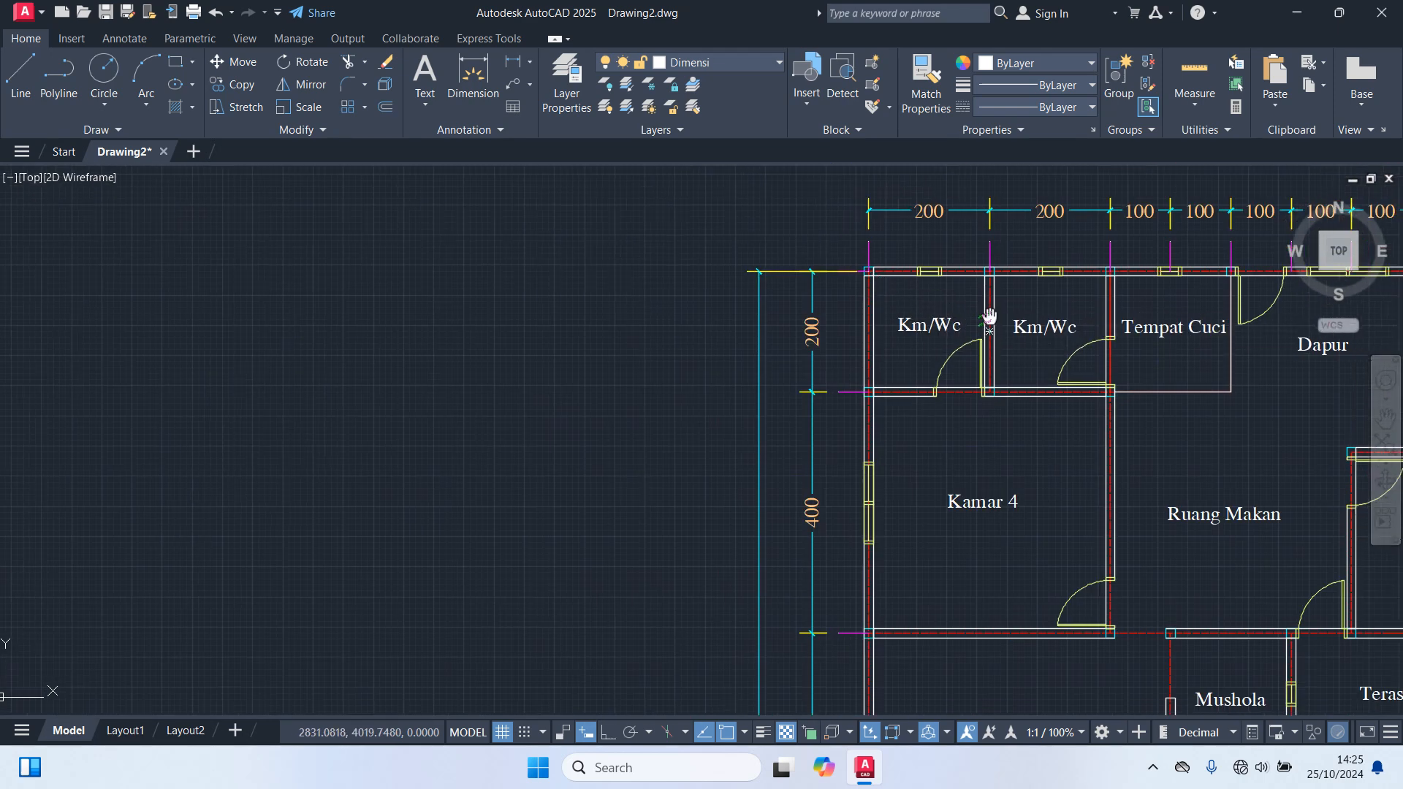
scroll(1007, 277, "up", 7)
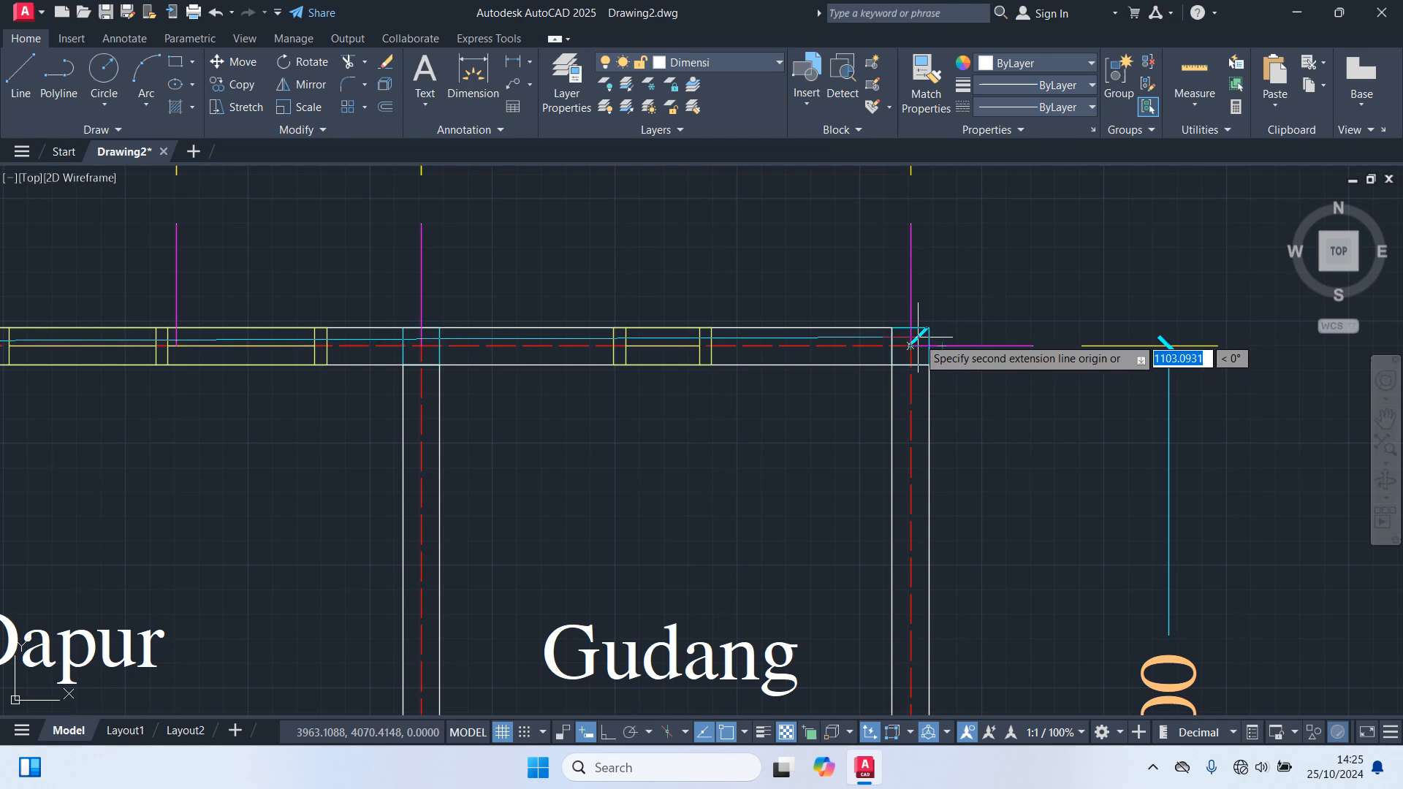
left_click(911, 340)
scroll(899, 292, "down", 6)
scroll(883, 234, "up", 2)
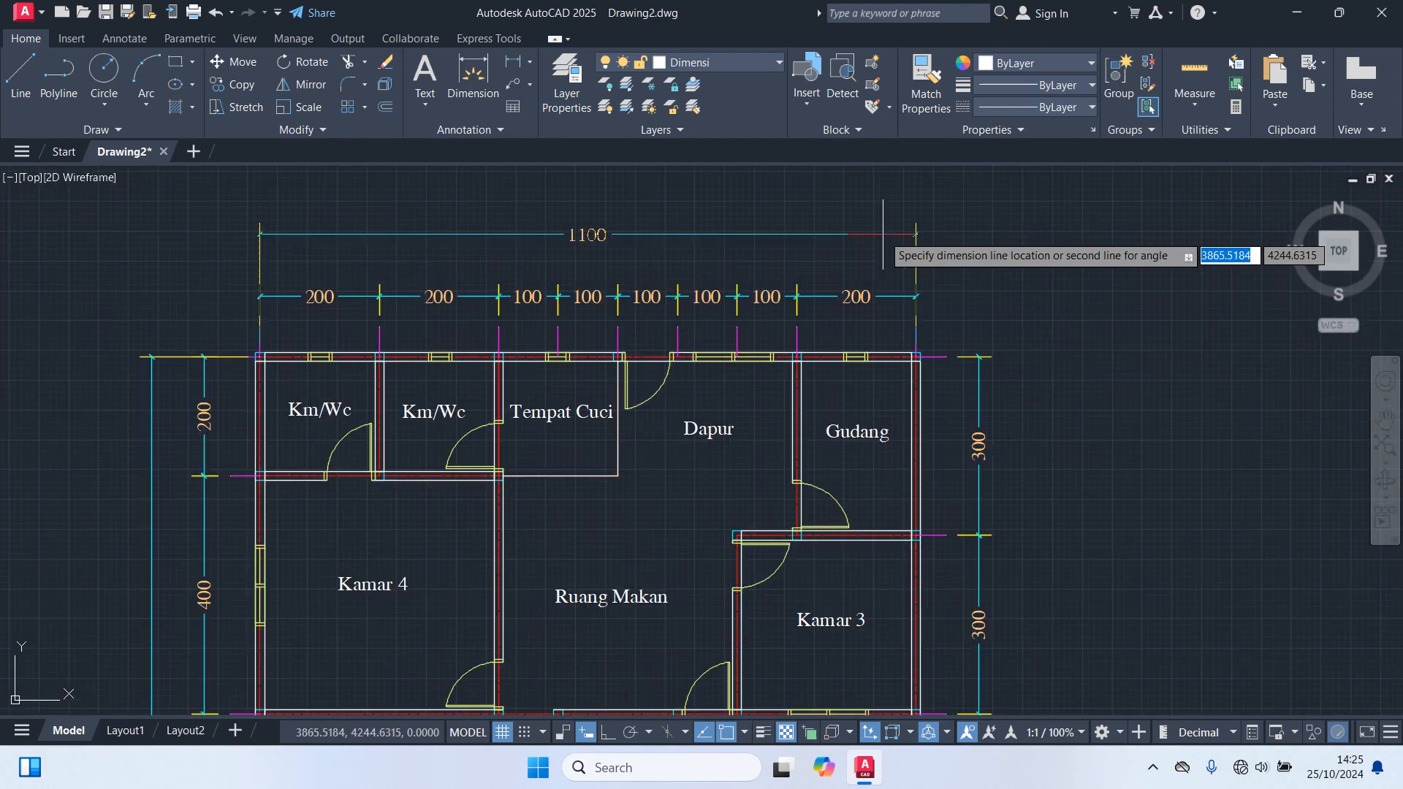
left_click(884, 244)
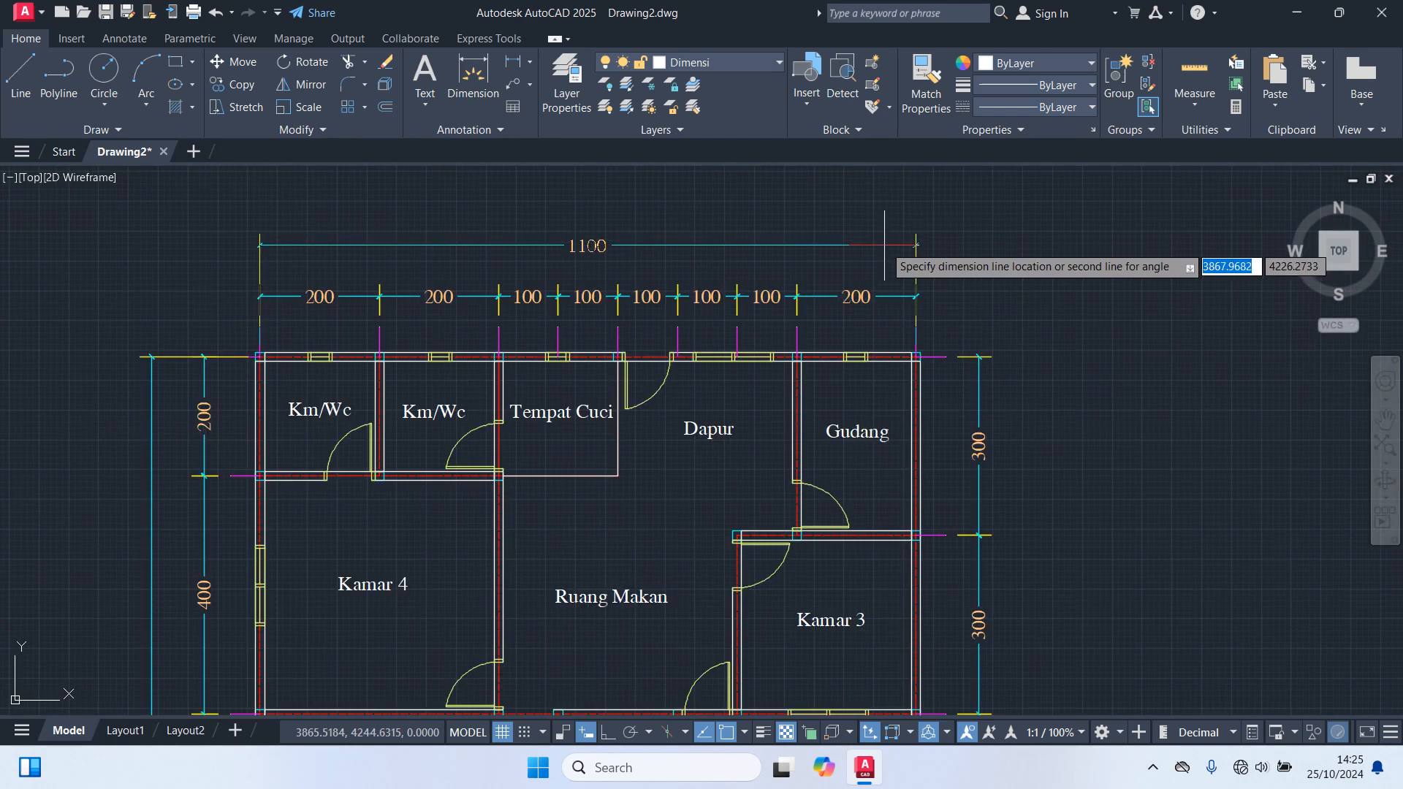
key("Return")
key("Escape")
Step: Examine the overall dimensions on the west and north sides and their spacing from the inner dimension chains
scroll(1123, 308, "up", 2)
scroll(1121, 314, "down", 6)
scroll(803, 540, "up", 6)
middle_click_drag(694, 595, 694, 470)
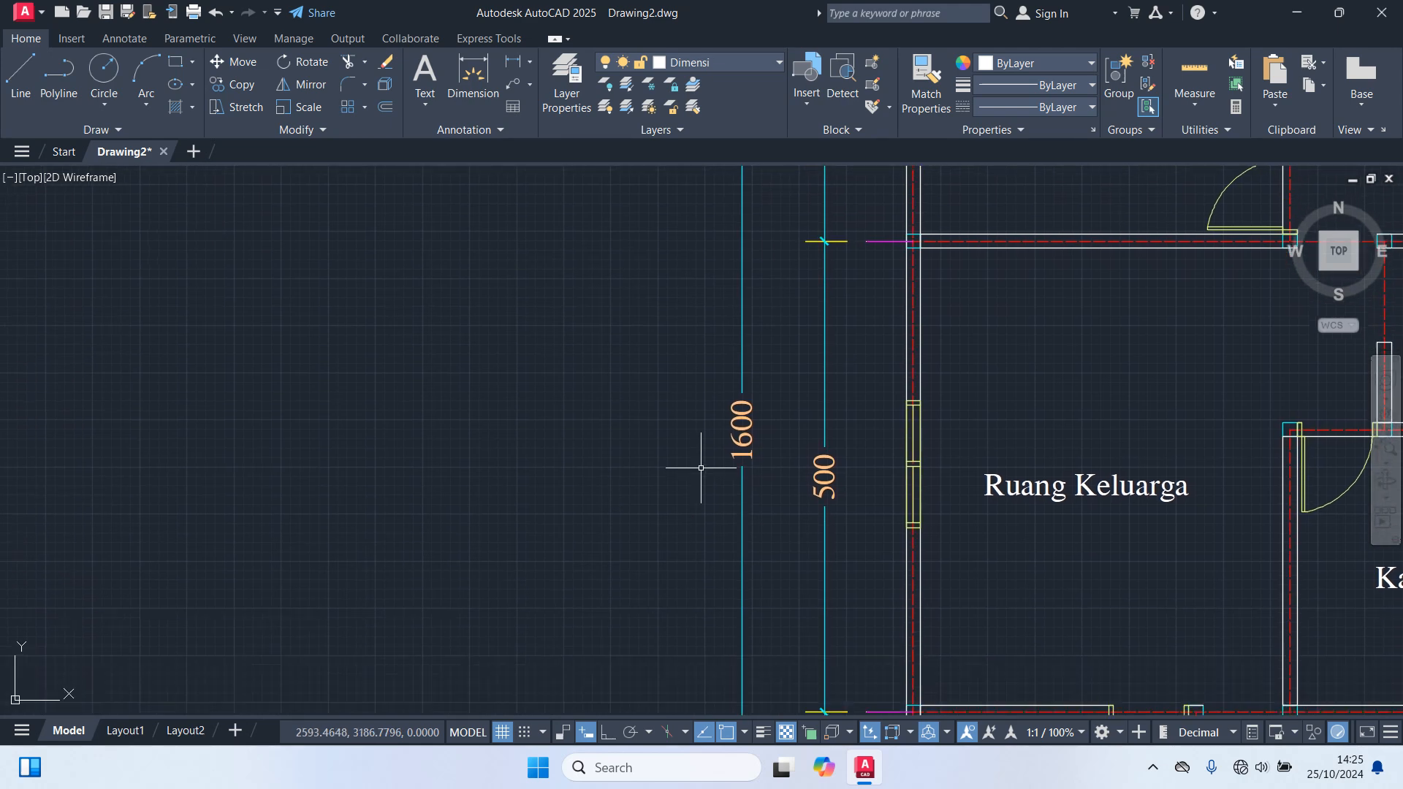
scroll(701, 467, "down", 6)
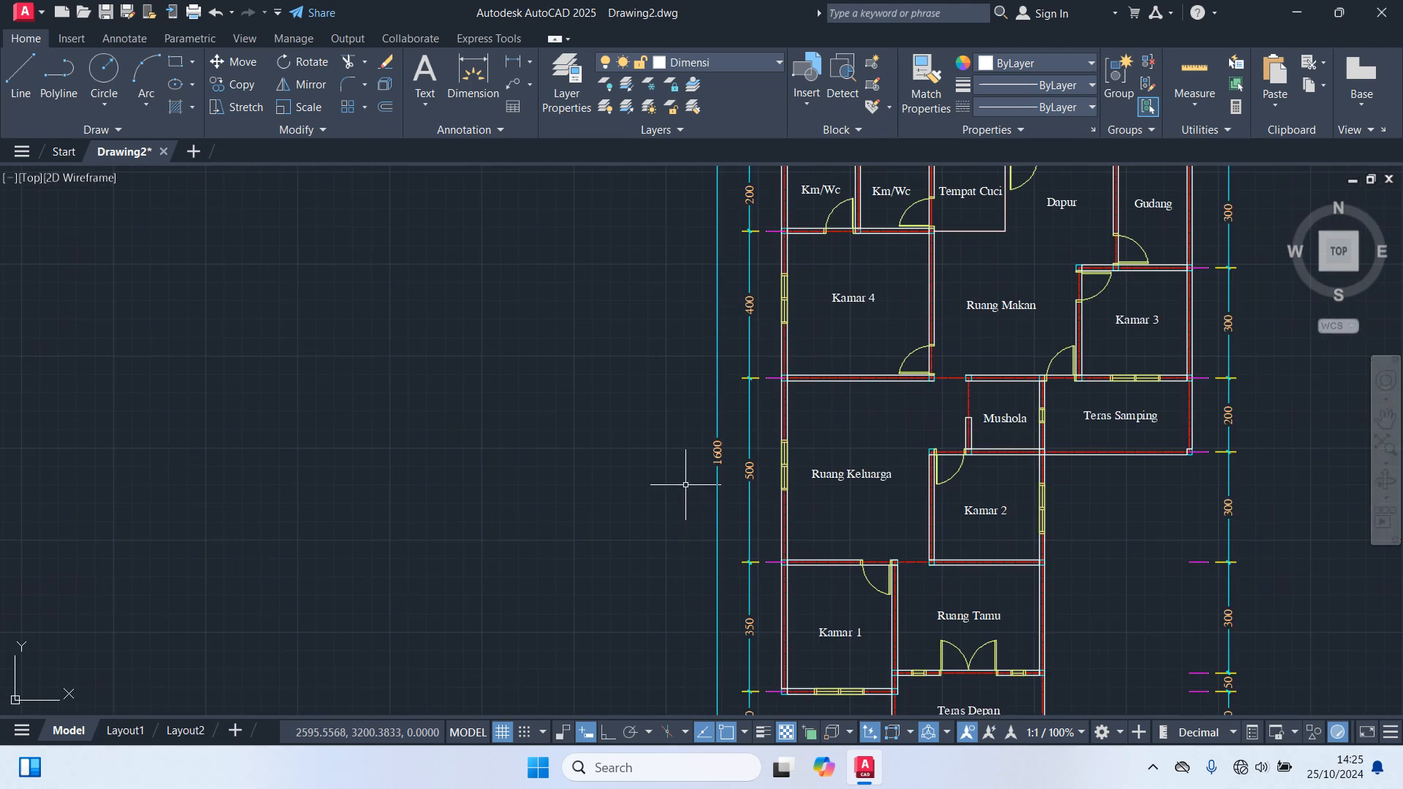
scroll(774, 344, "up", 5)
scroll(774, 351, "up", 2)
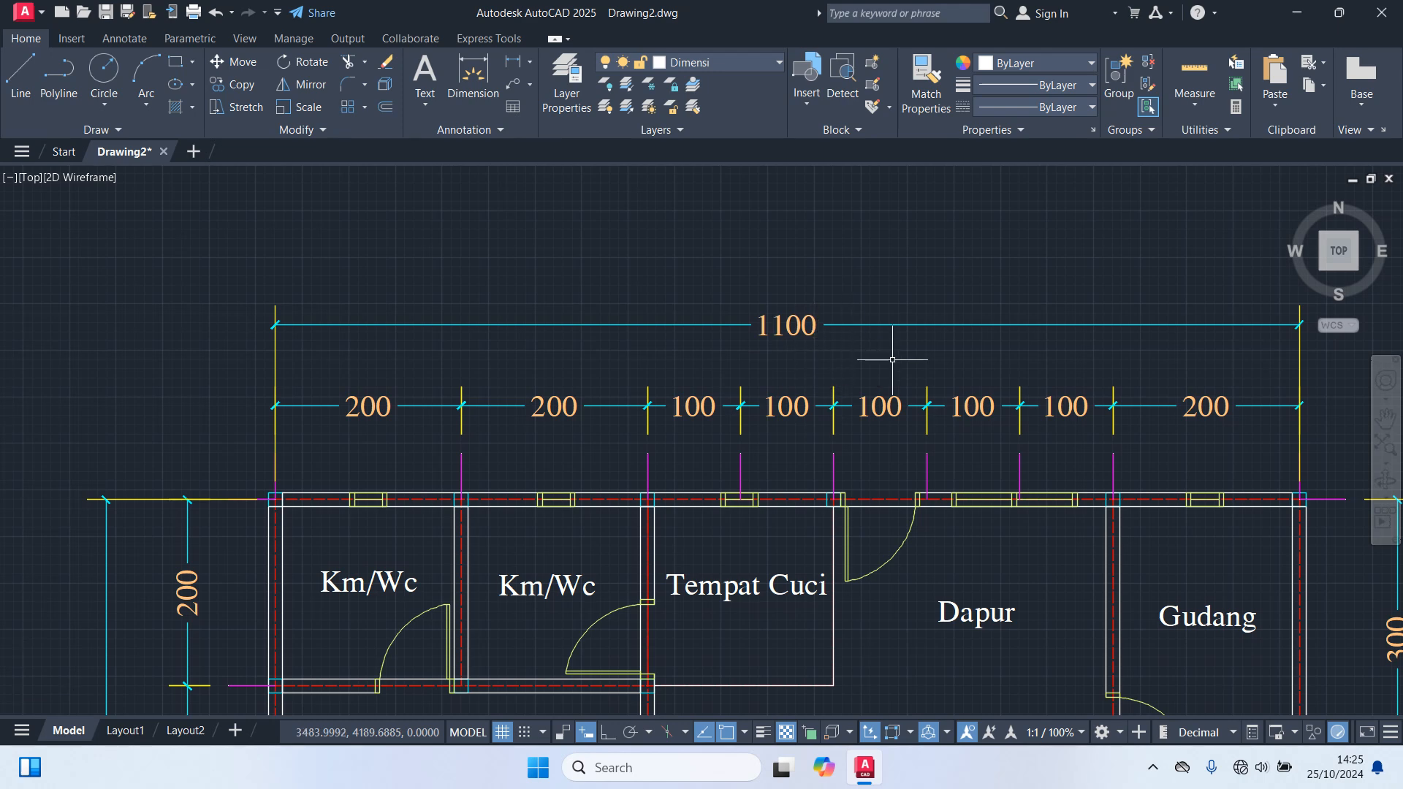
scroll(893, 358, "down", 5)
middle_click_drag(1083, 458, 1021, 331)
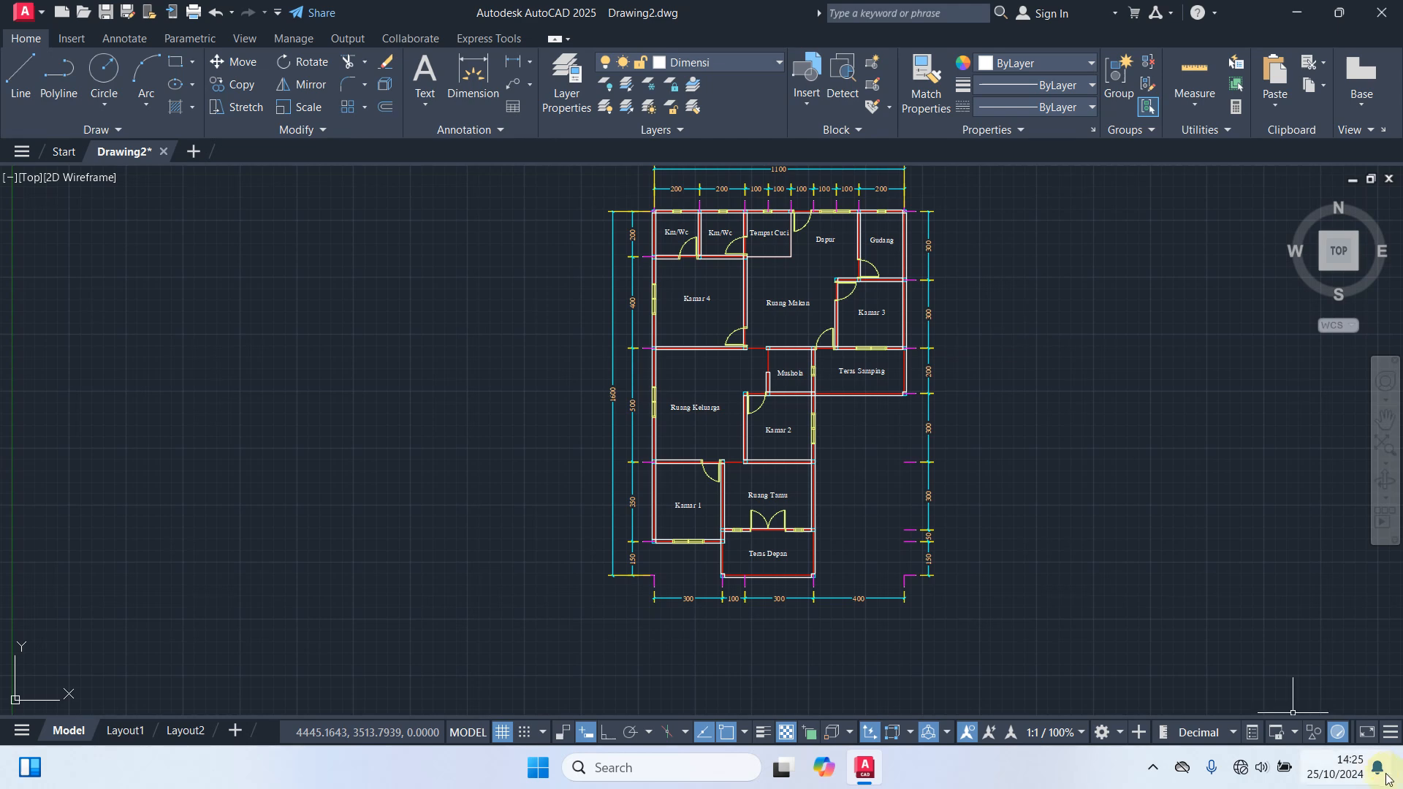
Step: Turn on Clean Screen and zoom to the drawing extents to show the whole dimensioned floor plan
left_click(1366, 732)
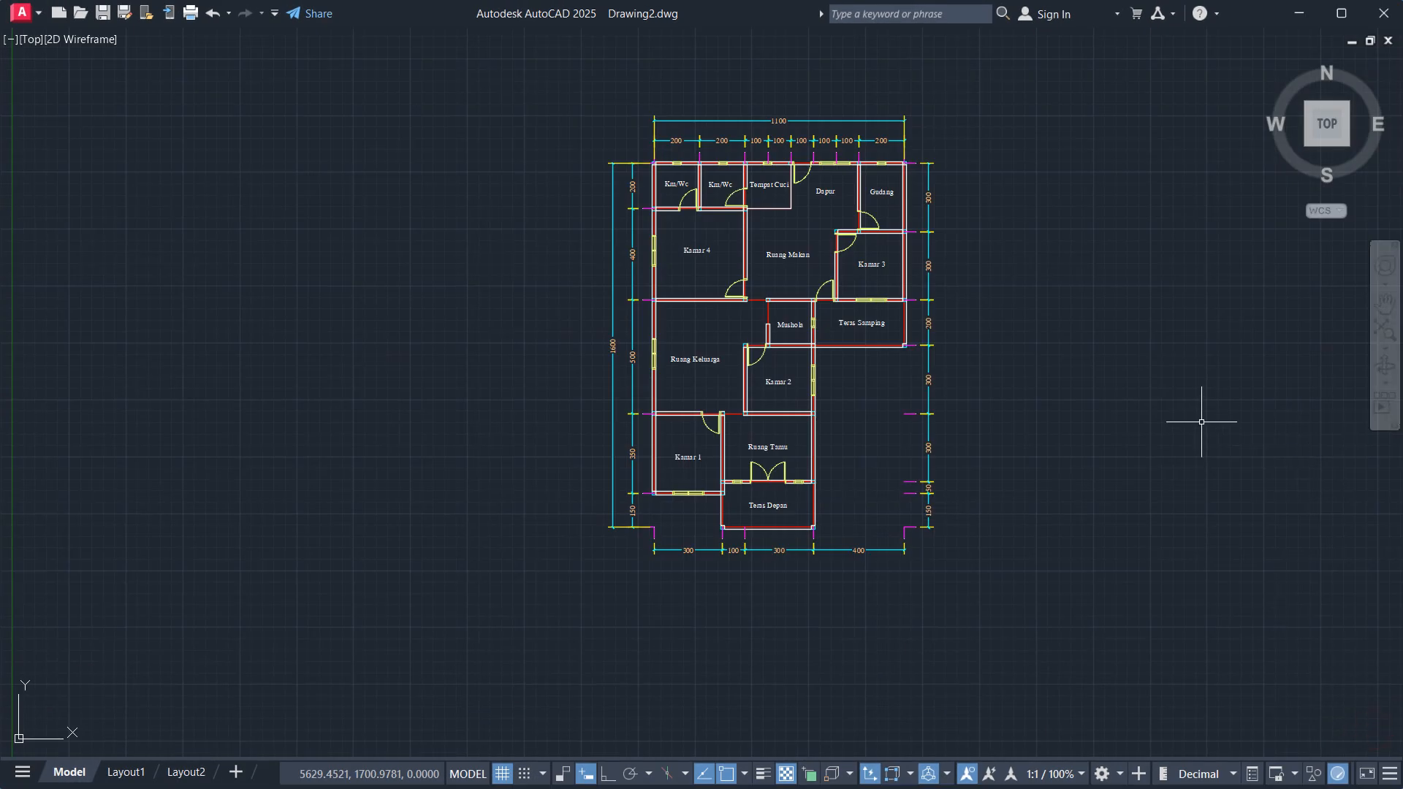
type("z")
key("Return")
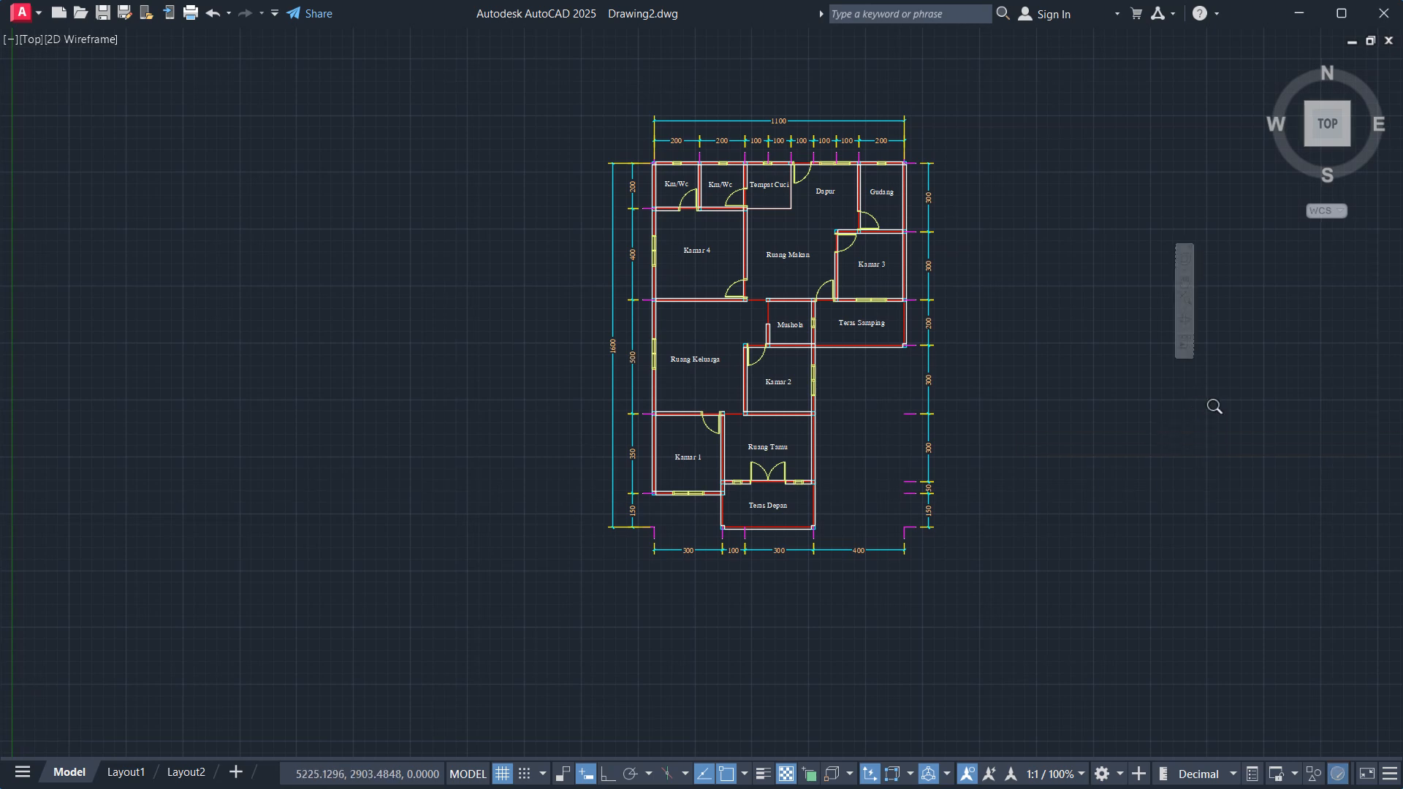
type("e")
key("Return")
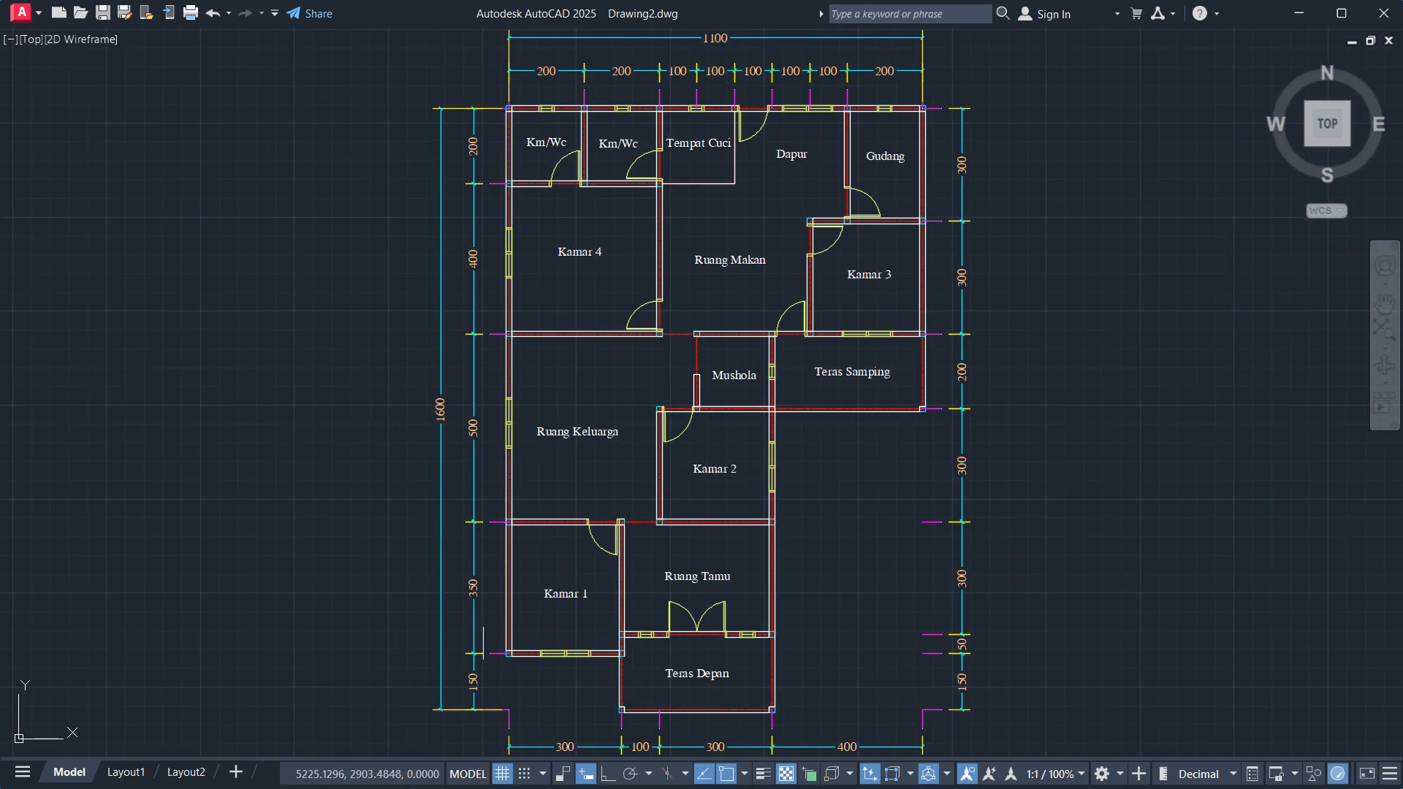